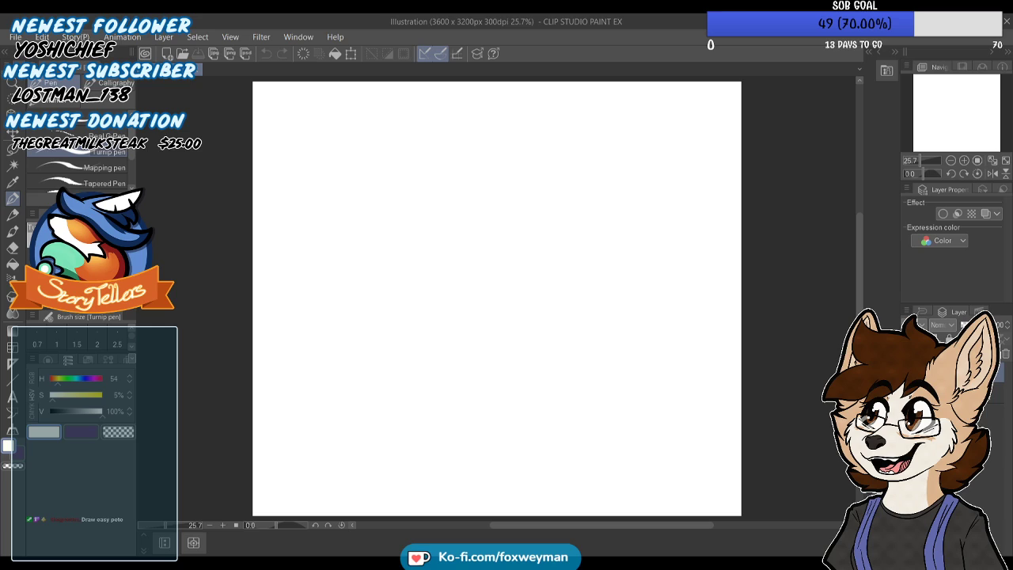
Set the drawing colour to dark red (H 0, S 100%, V 76%) and sketch a narrow face, long beard and rounded hat crown
left_click(82, 432)
left_click_drag(81, 416, 32, 370)
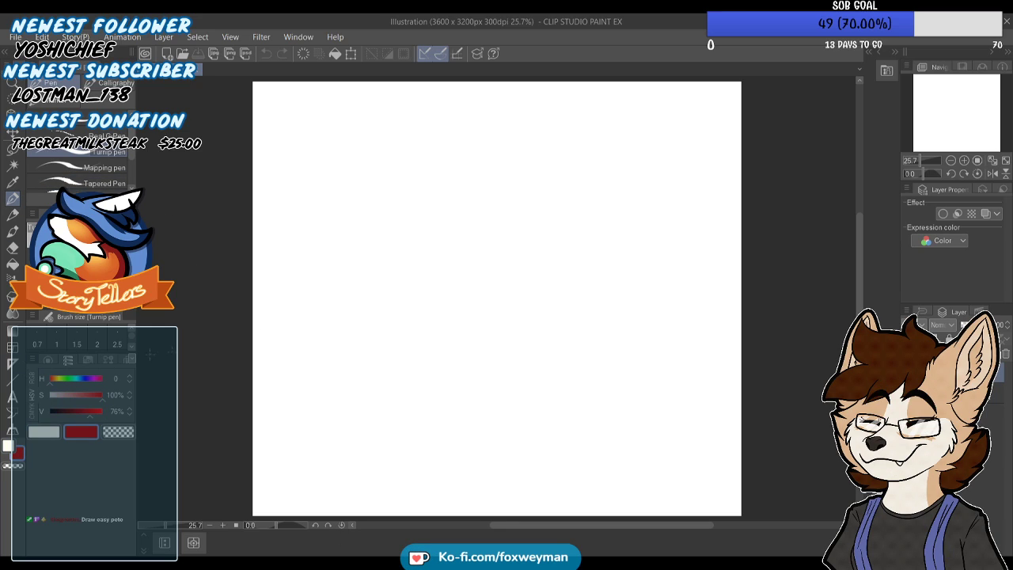
mouse_move(448, 327)
left_mouse_down()
mouse_move(466, 252)
mouse_move(453, 185)
mouse_move(460, 197)
mouse_move(459, 184)
mouse_move(470, 181)
mouse_move(485, 205)
mouse_move(495, 260)
left_mouse_up()
left_click_drag(501, 249, 472, 397)
left_click_drag(473, 398, 446, 358)
left_click_drag(453, 380, 440, 338)
mouse_move(480, 222)
left_mouse_down()
mouse_move(467, 228)
mouse_move(497, 227)
mouse_move(468, 243)
mouse_move(487, 234)
mouse_move(417, 210)
mouse_move(465, 135)
mouse_move(523, 148)
mouse_move(529, 211)
left_mouse_up()
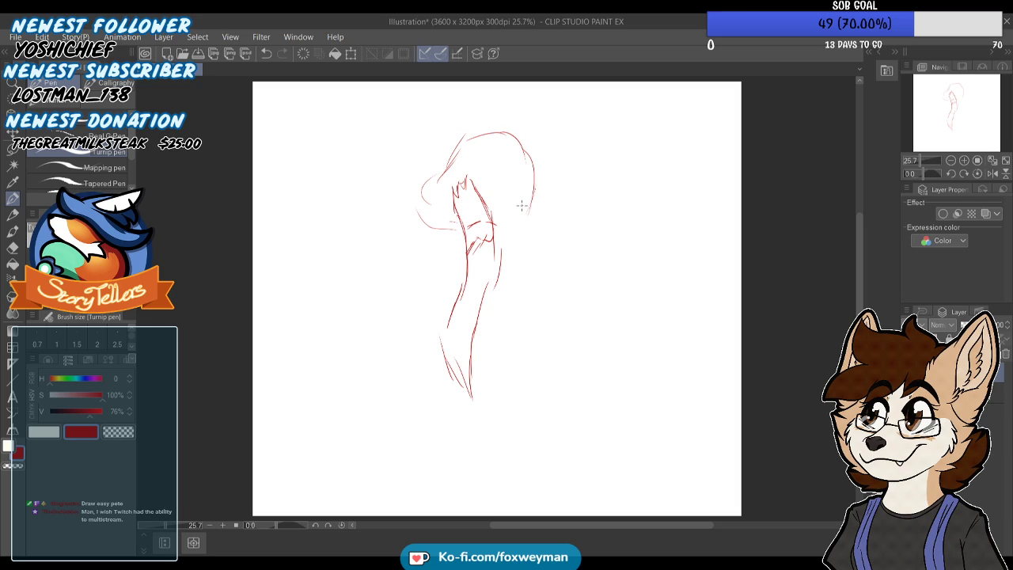
Complete the wide hat brim and crown, and add a drooping moustache with a small mouth beneath it
mouse_move(528, 198)
left_mouse_down()
mouse_move(486, 234)
mouse_move(409, 225)
left_mouse_up()
left_click_drag(425, 179, 409, 206)
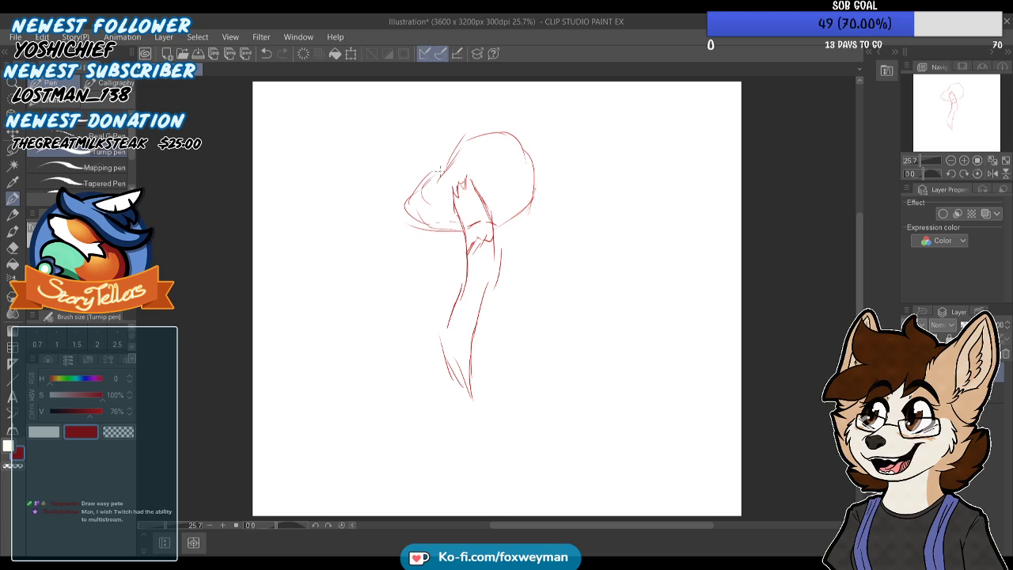
mouse_move(423, 173)
left_mouse_down()
mouse_move(410, 188)
mouse_move(461, 170)
mouse_move(481, 149)
mouse_move(507, 144)
mouse_move(518, 159)
left_mouse_up()
mouse_move(480, 242)
left_mouse_down()
mouse_move(444, 275)
mouse_move(480, 240)
mouse_move(521, 258)
left_mouse_up()
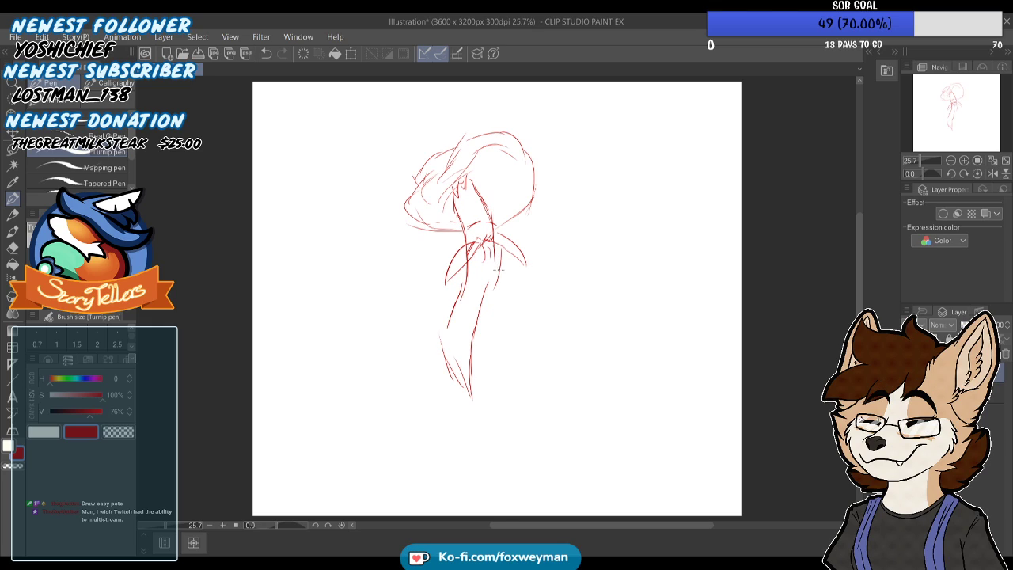
key("ctrl+z")
key("ctrl+z")
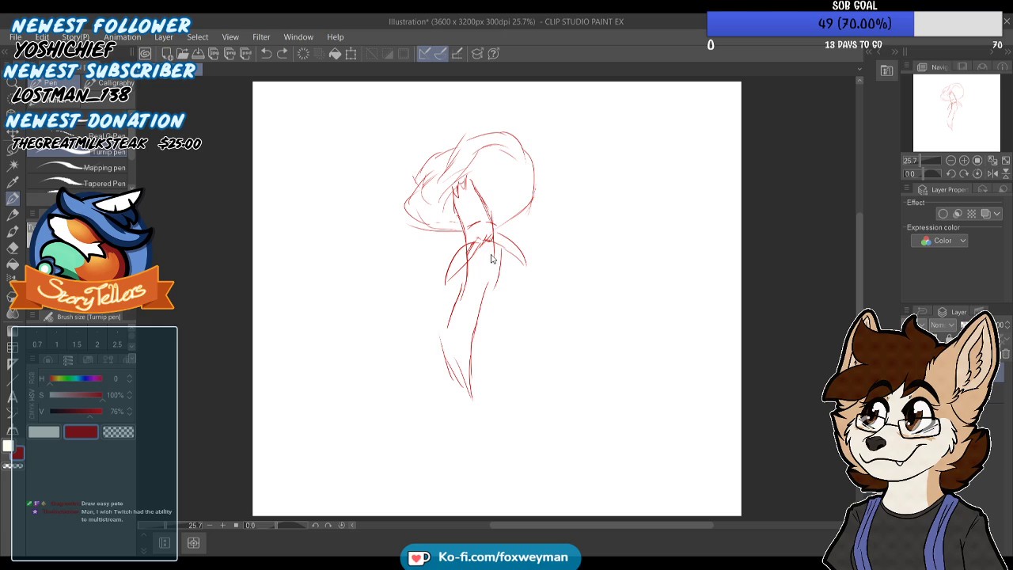
left_click_drag(481, 252, 493, 250)
Hand-letter "EASY PETE" on two lines beside the character sketch
left_click_drag(583, 206, 592, 204)
mouse_move(581, 188)
left_mouse_down()
mouse_move(610, 180)
mouse_move(603, 208)
left_mouse_up()
mouse_move(612, 176)
left_mouse_down()
mouse_move(617, 203)
mouse_move(616, 193)
left_mouse_up()
left_click_drag(629, 177, 623, 203)
left_click_drag(635, 176, 645, 220)
mouse_move(589, 269)
left_mouse_down()
mouse_move(597, 240)
mouse_move(615, 257)
mouse_move(611, 244)
mouse_move(630, 228)
mouse_move(629, 267)
mouse_move(664, 257)
left_mouse_up()
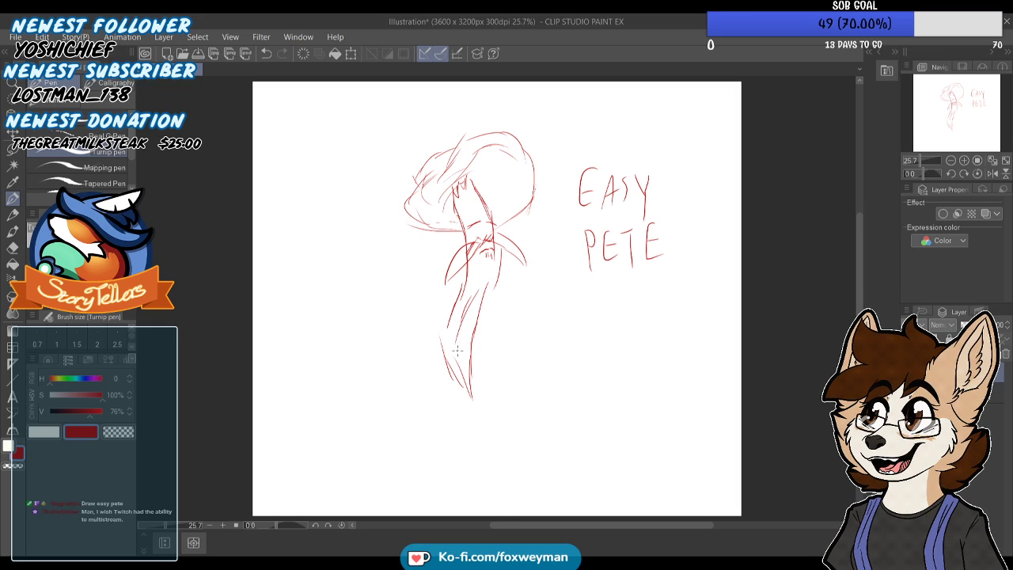
Reinforce the beard's outline and add strand lines down to its pointed tip
left_click_drag(459, 358, 469, 376)
left_click_drag(476, 329, 497, 250)
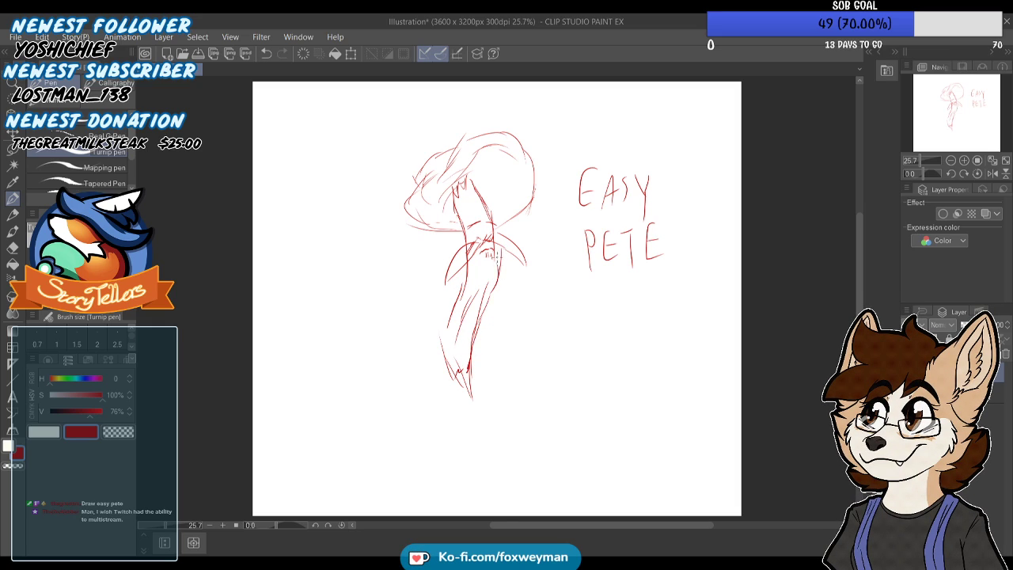
left_click_drag(452, 332, 440, 367)
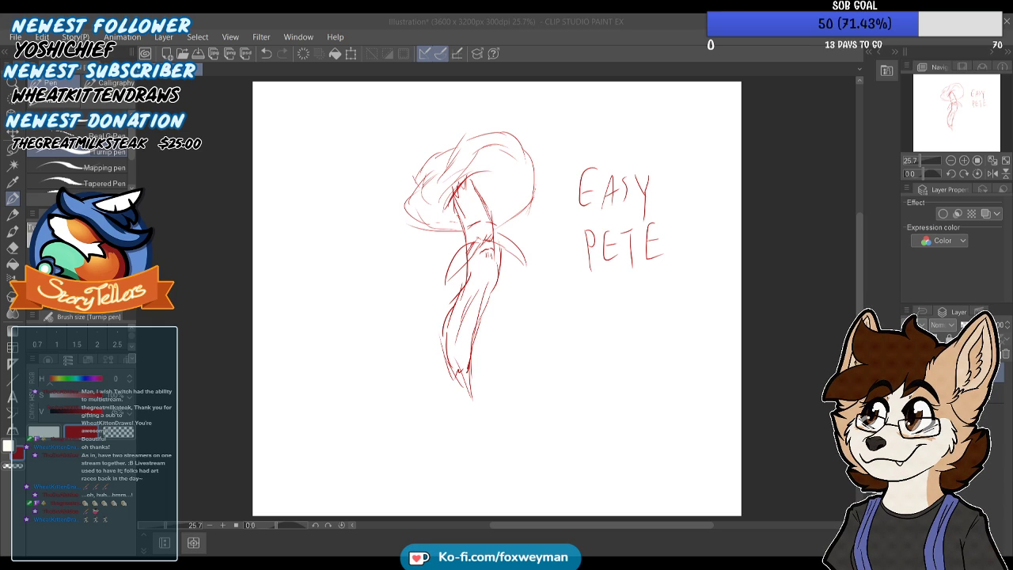
Save the illustration as "easy pete" and close its document
key("Return")
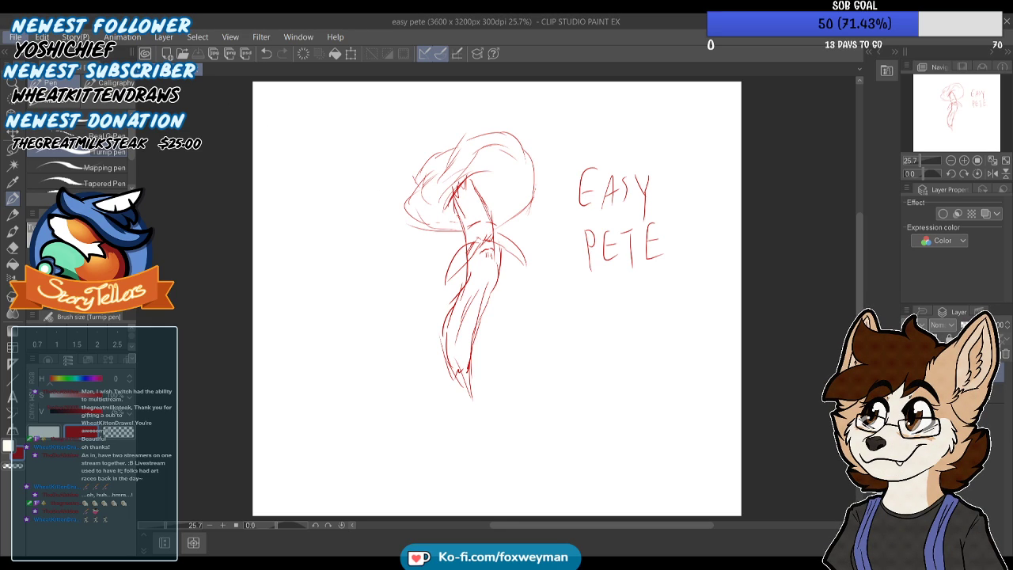
key("alt+Tab")
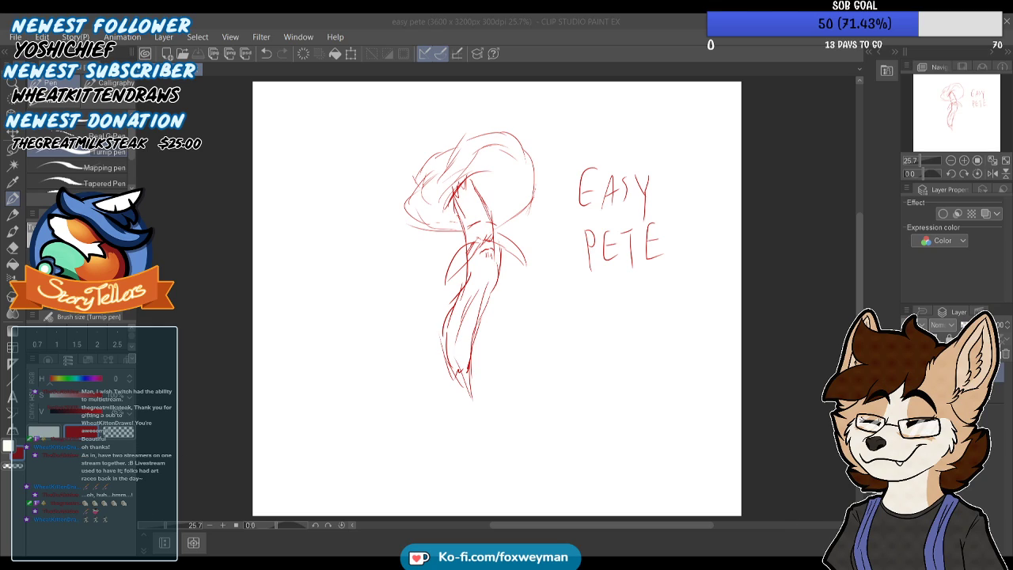
left_click(539, 246)
left_click(196, 72)
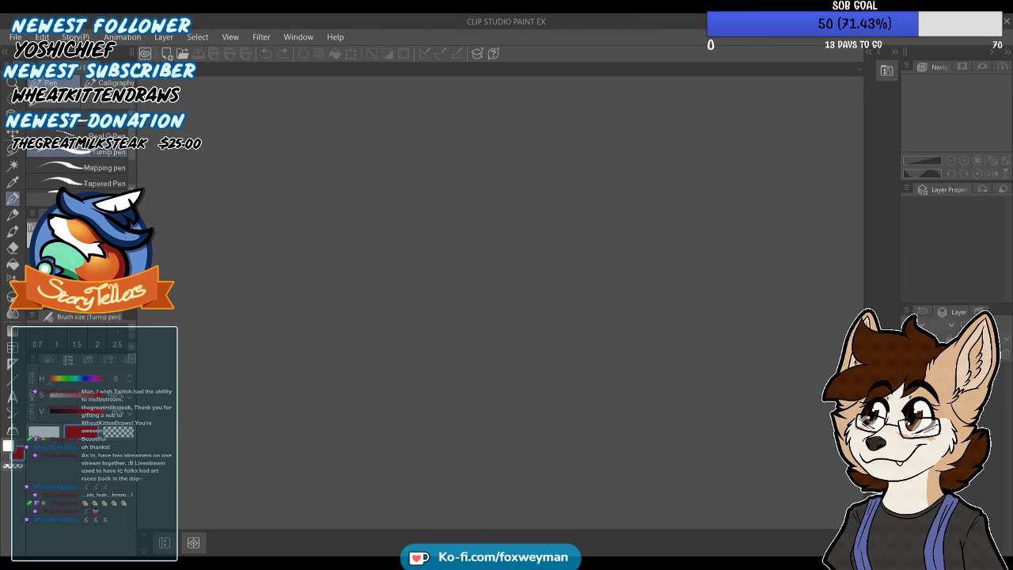
Create a blank 3600 x 3200 px, 300 dpi canvas and sketch a circle for a head, erasing the stray inner arc
left_click(444, 96)
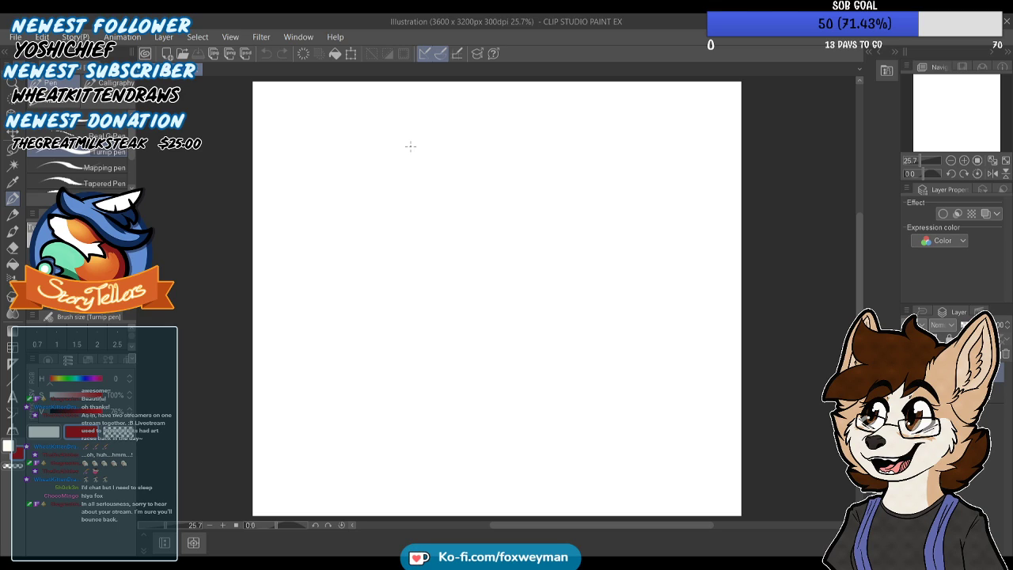
mouse_move(455, 283)
left_mouse_down()
mouse_move(490, 226)
mouse_move(534, 230)
mouse_move(565, 255)
mouse_move(569, 283)
mouse_move(546, 342)
mouse_move(452, 339)
mouse_move(443, 249)
mouse_move(466, 224)
mouse_move(511, 208)
left_mouse_up()
mouse_move(456, 242)
left_mouse_down()
mouse_move(500, 215)
mouse_move(471, 222)
mouse_move(538, 212)
mouse_move(511, 214)
mouse_move(560, 238)
mouse_move(539, 212)
mouse_move(564, 249)
left_mouse_up()
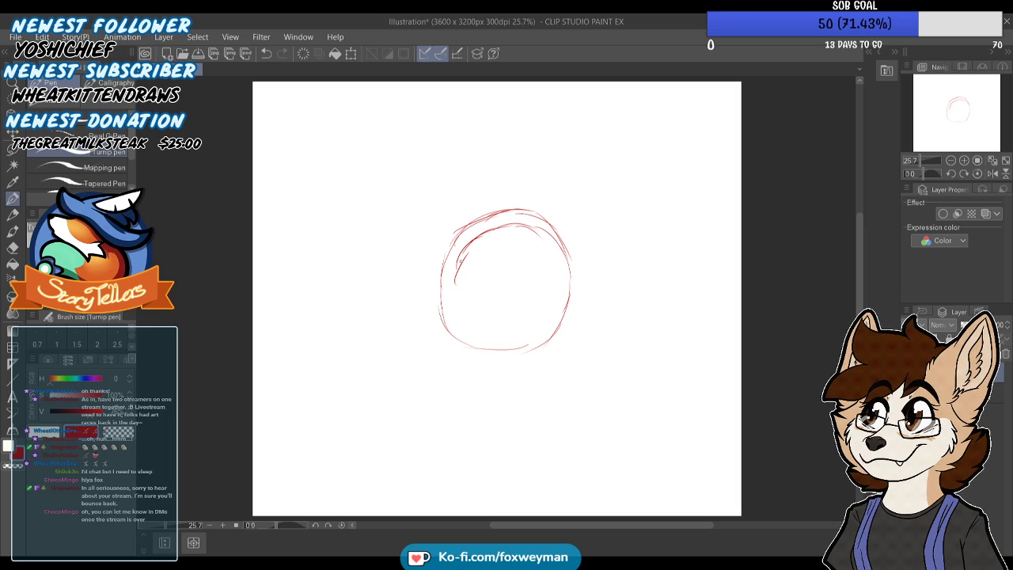
mouse_move(457, 278)
left_mouse_down()
mouse_move(469, 244)
mouse_move(510, 227)
left_mouse_up()
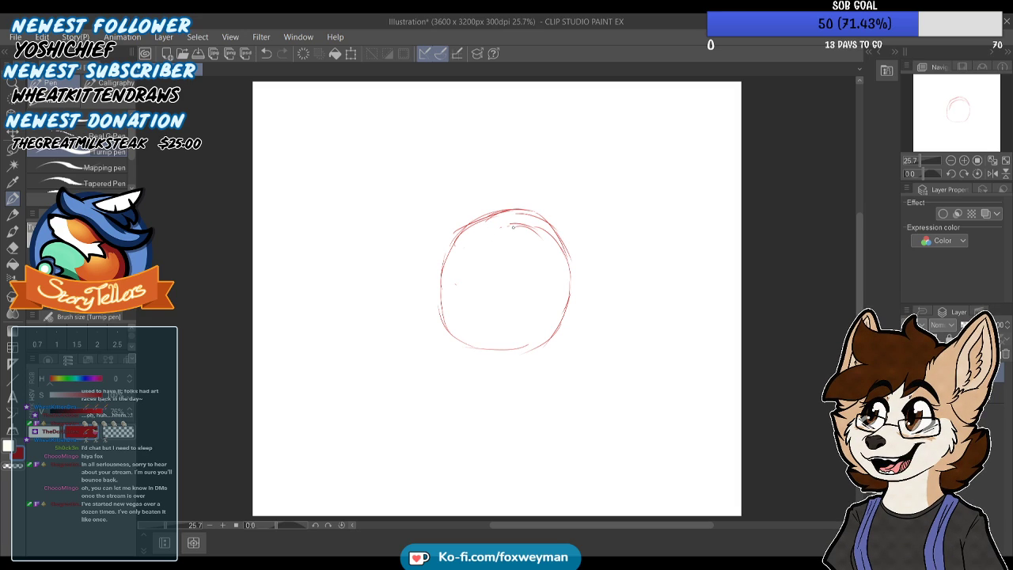
left_click_drag(509, 226, 496, 228)
Add curved vertical and horizontal construction lines across the head circle, with a rounded square block for the eye area
mouse_move(538, 214)
left_mouse_down()
mouse_move(541, 304)
mouse_move(543, 268)
mouse_move(517, 354)
mouse_move(524, 347)
mouse_move(500, 346)
mouse_move(482, 326)
mouse_move(475, 293)
mouse_move(475, 330)
mouse_move(484, 220)
left_mouse_up()
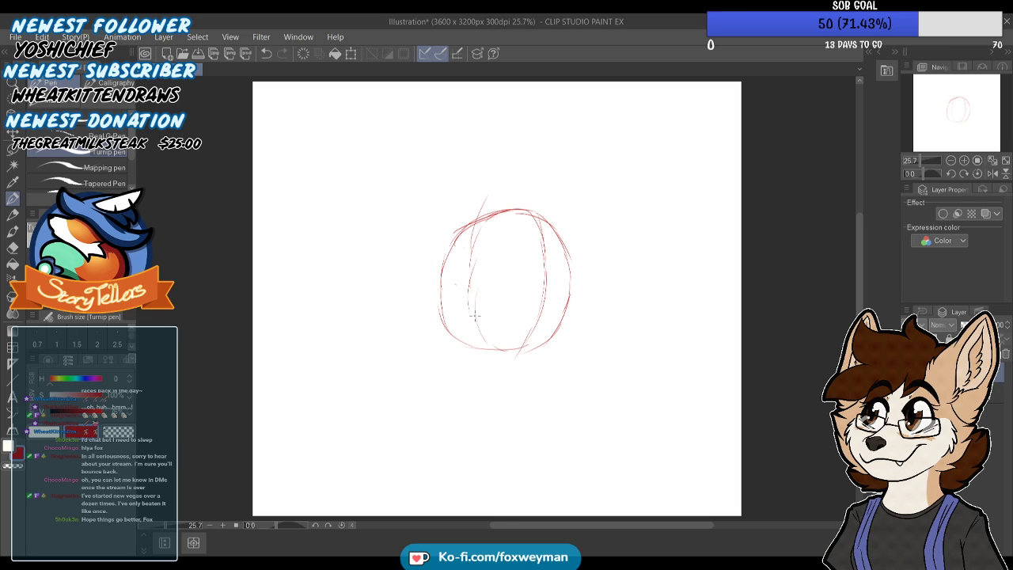
left_click_drag(464, 316, 524, 321)
mouse_move(549, 280)
left_mouse_down()
mouse_move(490, 276)
mouse_move(443, 304)
left_mouse_up()
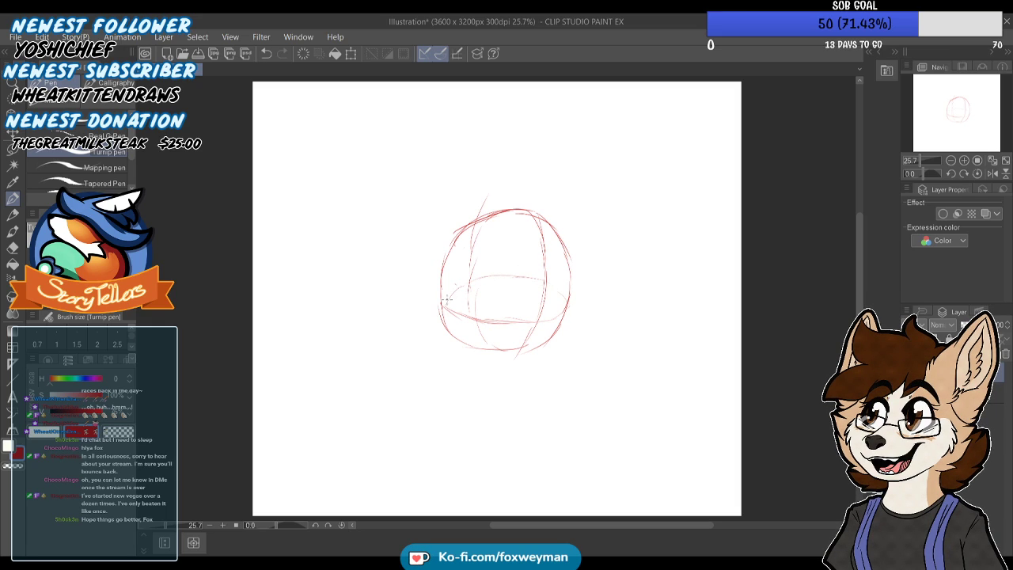
mouse_move(485, 262)
left_mouse_down()
mouse_move(546, 271)
mouse_move(572, 252)
mouse_move(486, 238)
mouse_move(438, 264)
left_mouse_up()
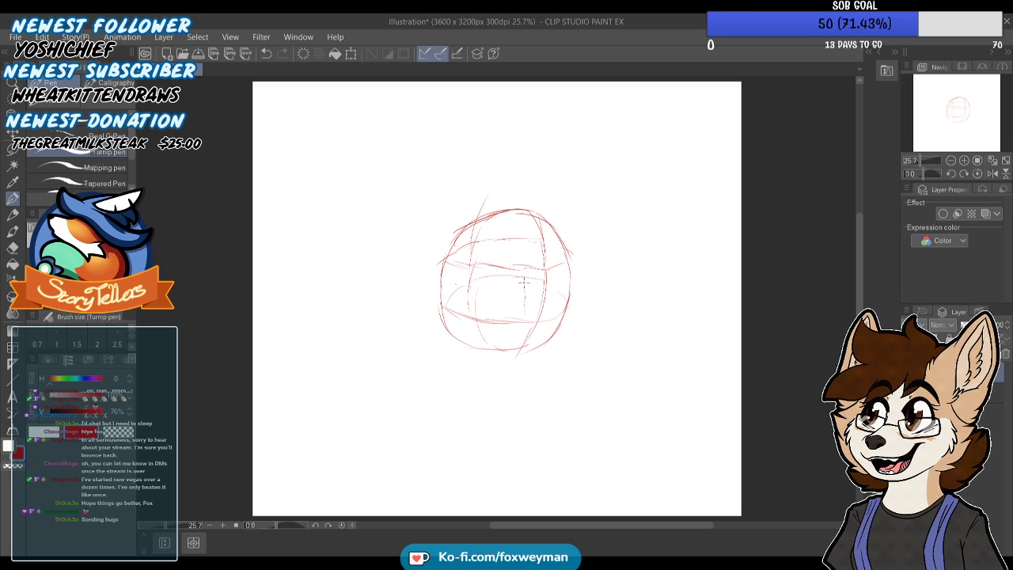
mouse_move(485, 308)
left_mouse_down()
mouse_move(481, 283)
mouse_move(504, 270)
left_mouse_up()
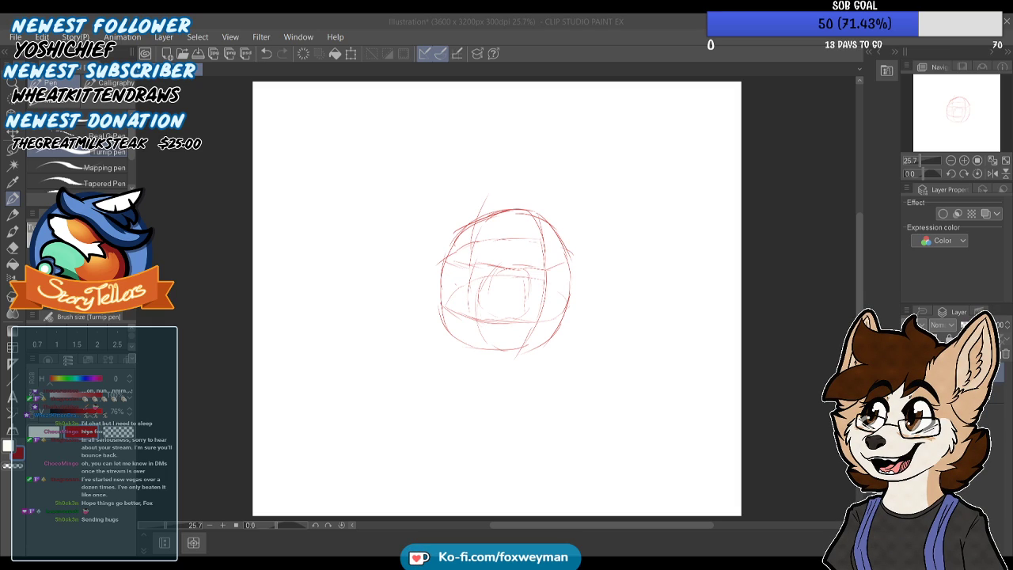
Move the head construction sketch slightly right and down on the canvas, and return to the pen
left_click(606, 67)
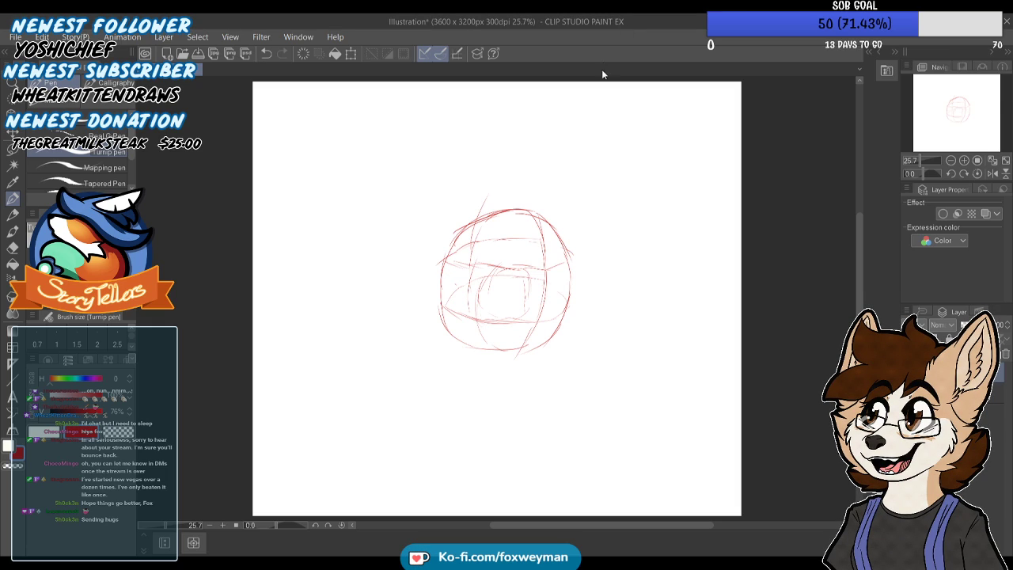
key("k")
mouse_move(540, 297)
left_mouse_down()
mouse_move(565, 301)
mouse_move(558, 312)
left_mouse_up()
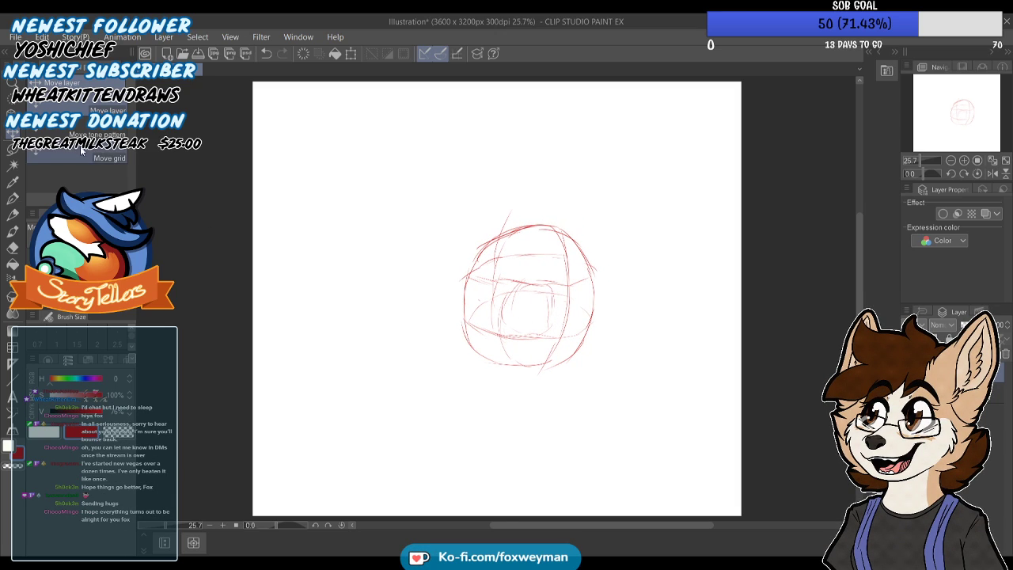
key("p")
mouse_move(519, 237)
left_mouse_down()
mouse_move(516, 267)
mouse_move(481, 283)
mouse_move(471, 307)
left_mouse_up()
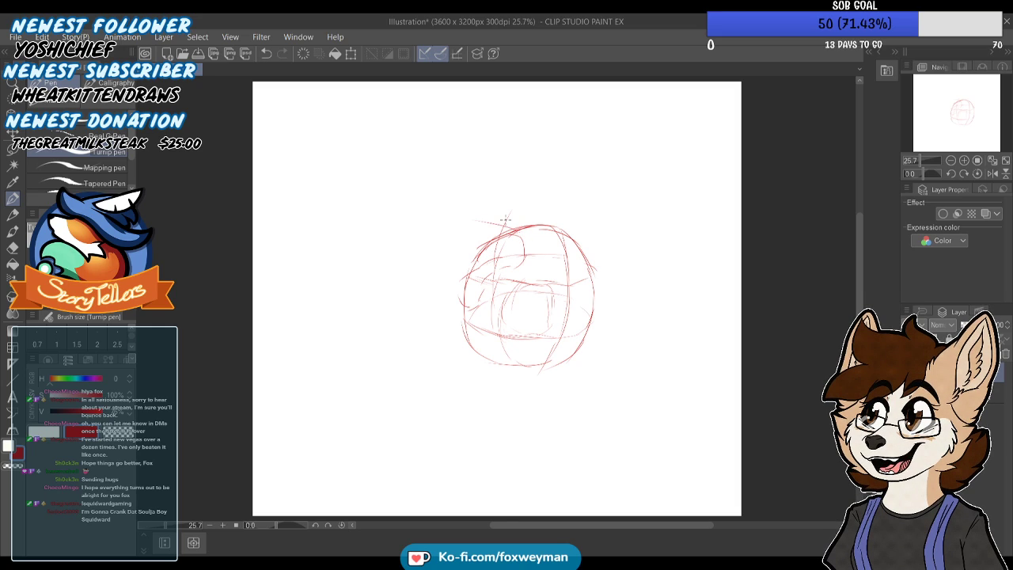
left_click_drag(388, 216, 426, 214)
left_click_drag(478, 221, 444, 214)
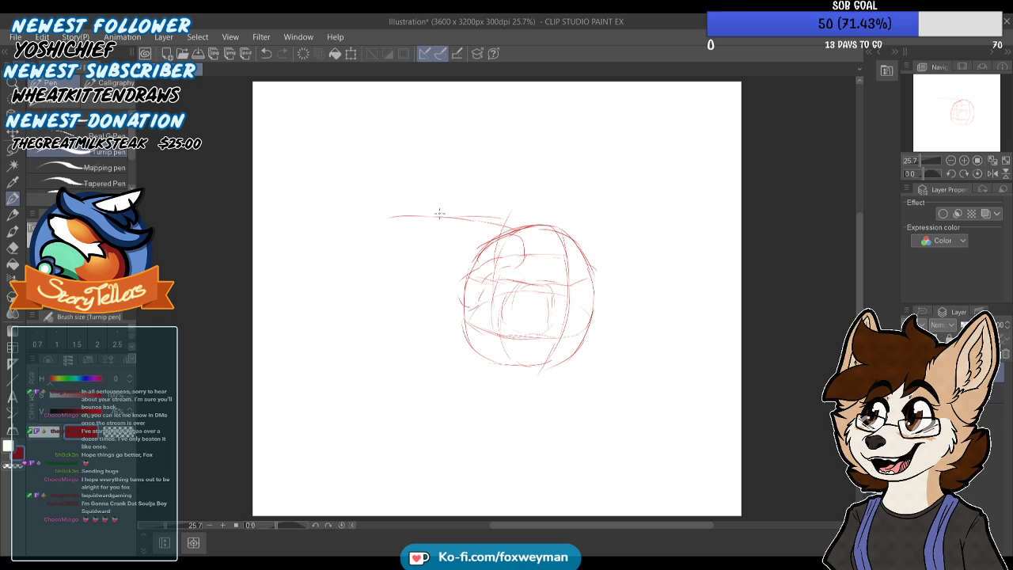
mouse_move(402, 255)
left_mouse_down()
mouse_move(426, 298)
mouse_move(413, 300)
mouse_move(456, 315)
left_mouse_up()
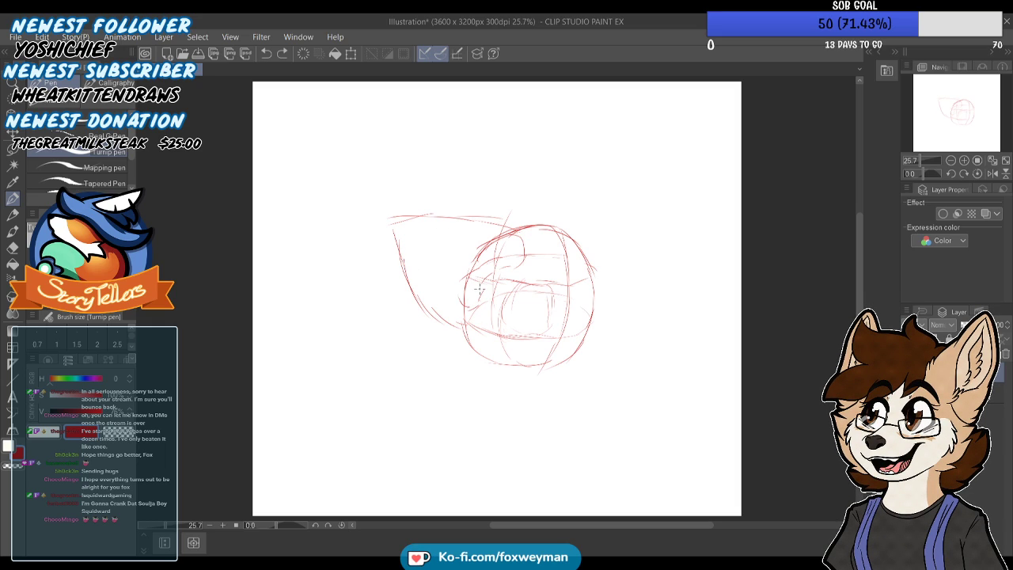
key("ctrl+z")
key("ctrl+z")
key("ctrl+z")
key("ctrl+z")
key("ctrl+z")
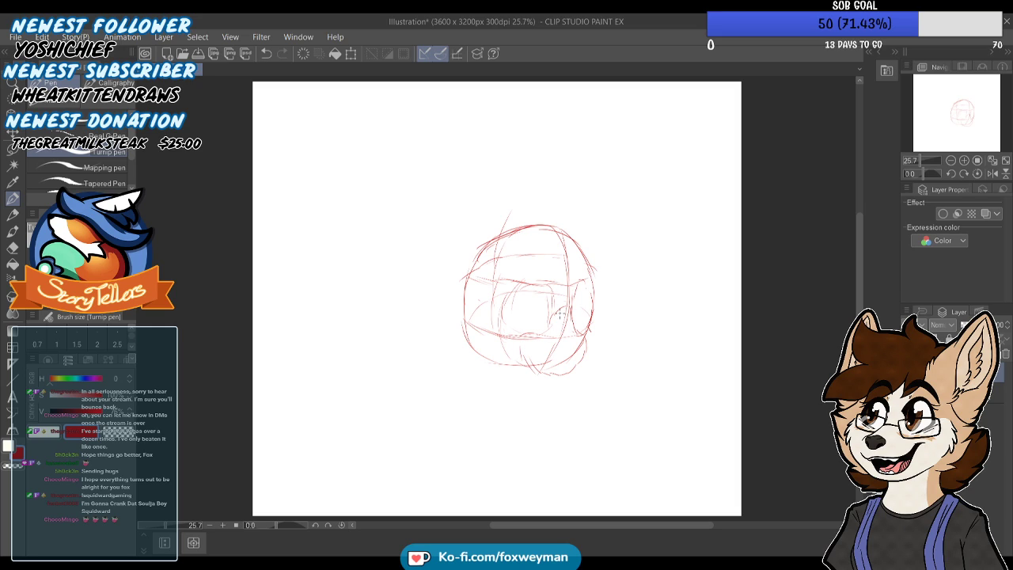
Sketch both eyes with lashes, pupils and brows over the head's construction lines
mouse_move(506, 327)
left_mouse_down()
mouse_move(548, 323)
mouse_move(544, 314)
left_mouse_up()
left_click_drag(578, 277, 596, 286)
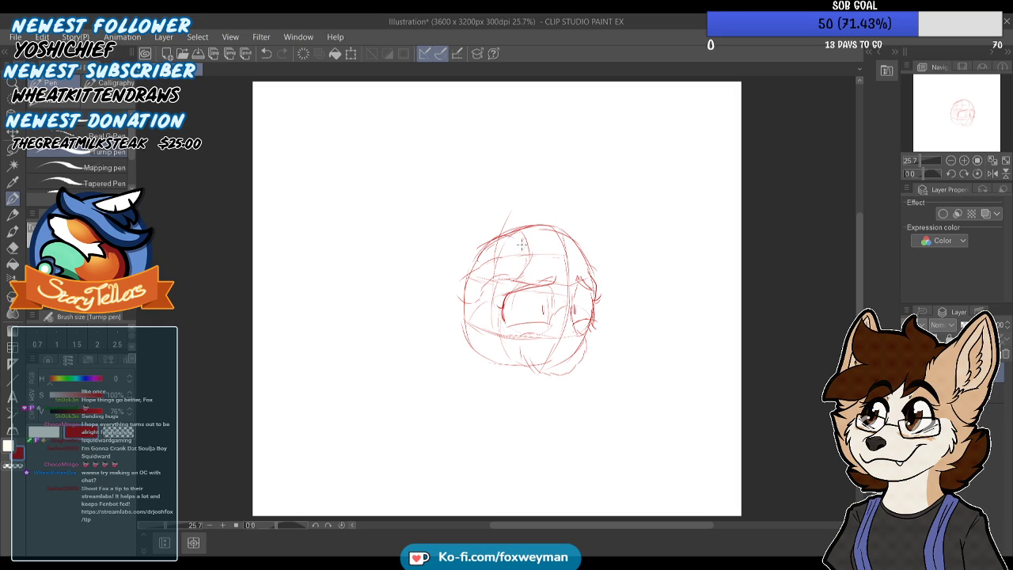
Sketch a long pointed ear extending left from the head, with fur tufts inside it
mouse_move(511, 227)
left_mouse_down()
mouse_move(387, 258)
mouse_move(366, 279)
mouse_move(442, 329)
mouse_move(463, 331)
mouse_move(488, 293)
left_mouse_up()
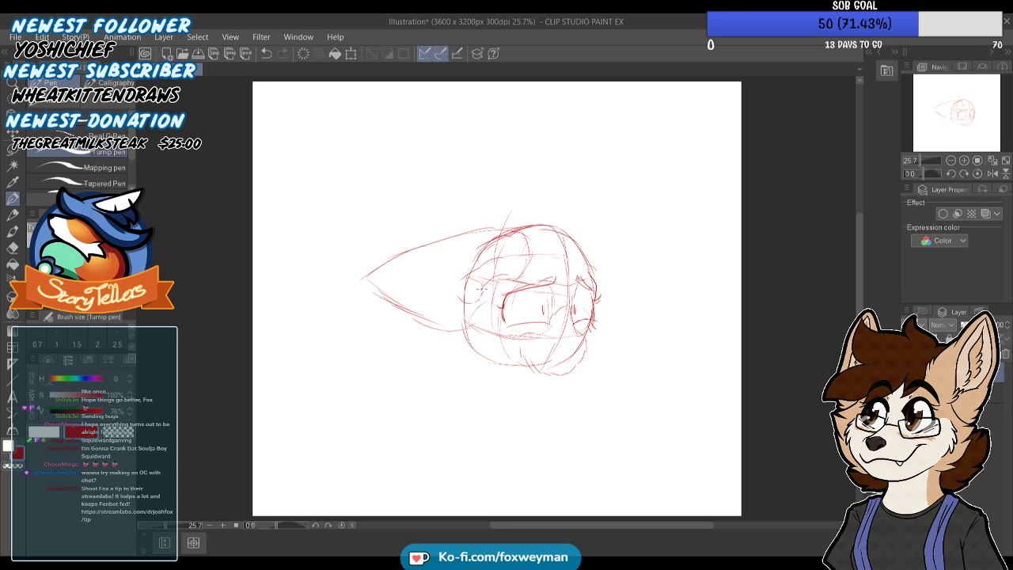
mouse_move(430, 277)
left_mouse_down()
mouse_move(385, 285)
mouse_move(450, 325)
left_mouse_up()
left_click_drag(450, 290, 472, 294)
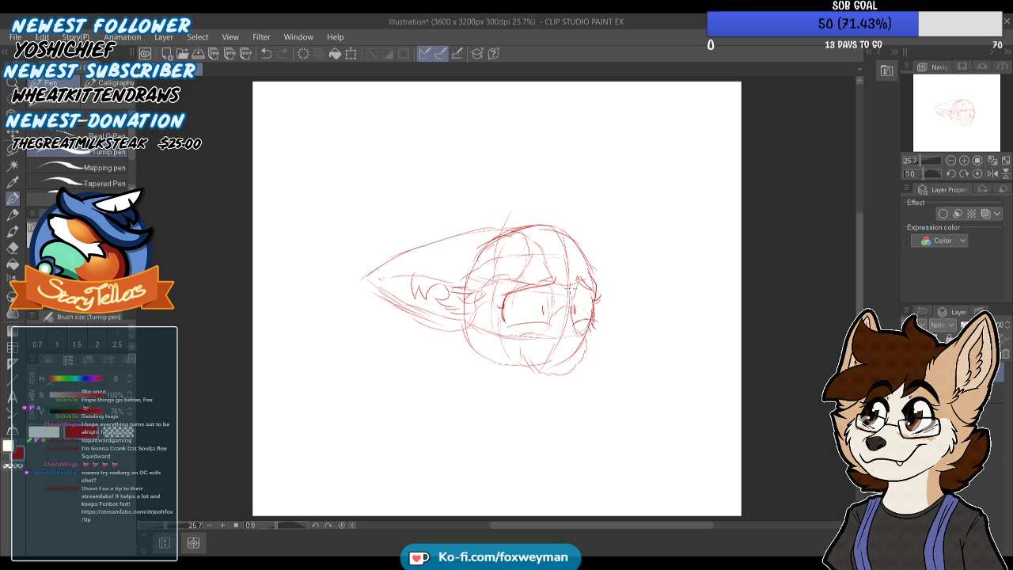
Sketch spiky hair tufts above the head, bangs over the forehead and the far ear on the right side
mouse_move(497, 226)
left_mouse_down()
mouse_move(577, 165)
mouse_move(571, 212)
mouse_move(629, 184)
mouse_move(611, 259)
left_mouse_up()
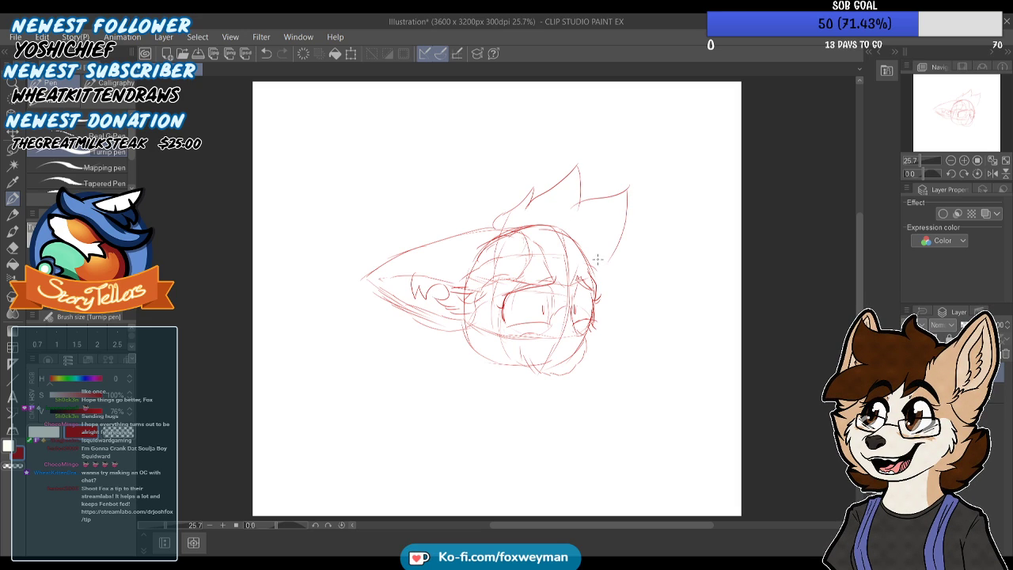
left_click_drag(601, 325, 577, 272)
mouse_move(602, 237)
left_mouse_down()
mouse_move(656, 313)
mouse_move(647, 293)
mouse_move(645, 313)
mouse_move(597, 334)
left_mouse_up()
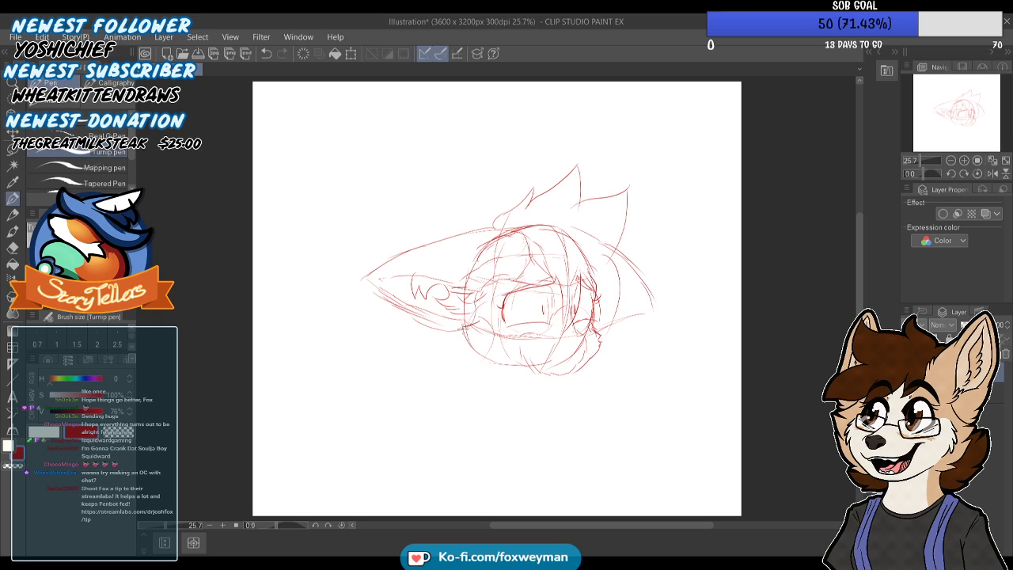
Define the lower cheek and jaw outline and sketch the muzzle with its nose and curved mouth
left_click_drag(467, 354, 524, 371)
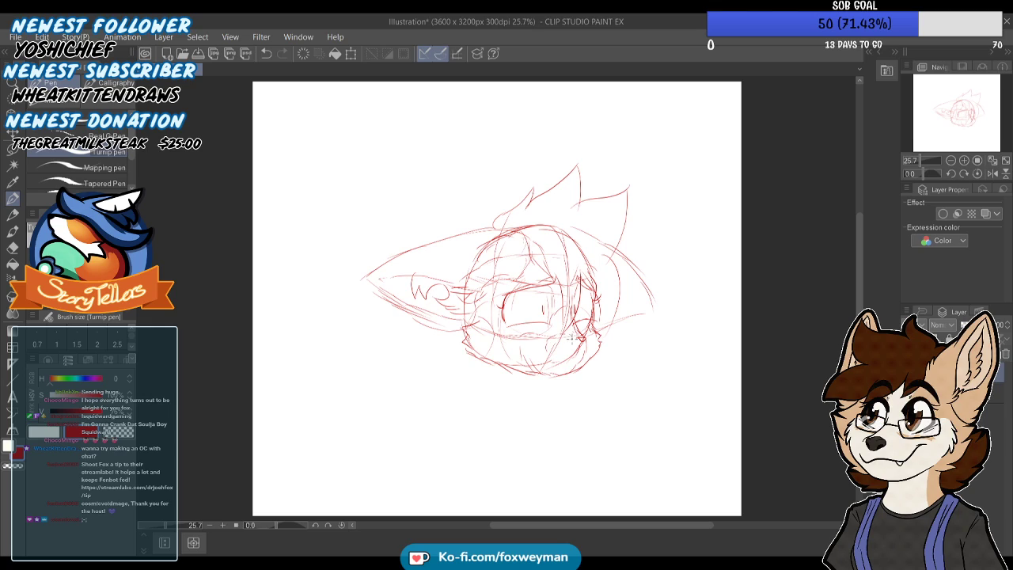
mouse_move(582, 342)
left_mouse_down()
mouse_move(563, 363)
mouse_move(535, 344)
mouse_move(534, 359)
left_mouse_up()
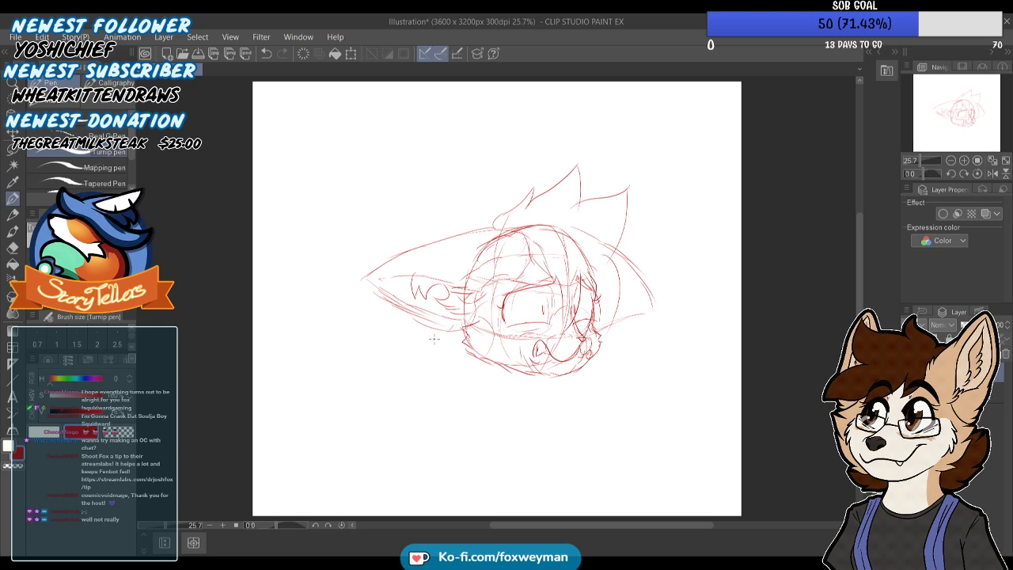
Sketch fur tufts behind the cheek, the neck, a shoulder line and a long curve for the body below the head
left_click_drag(431, 349, 461, 362)
left_click_drag(510, 374, 450, 514)
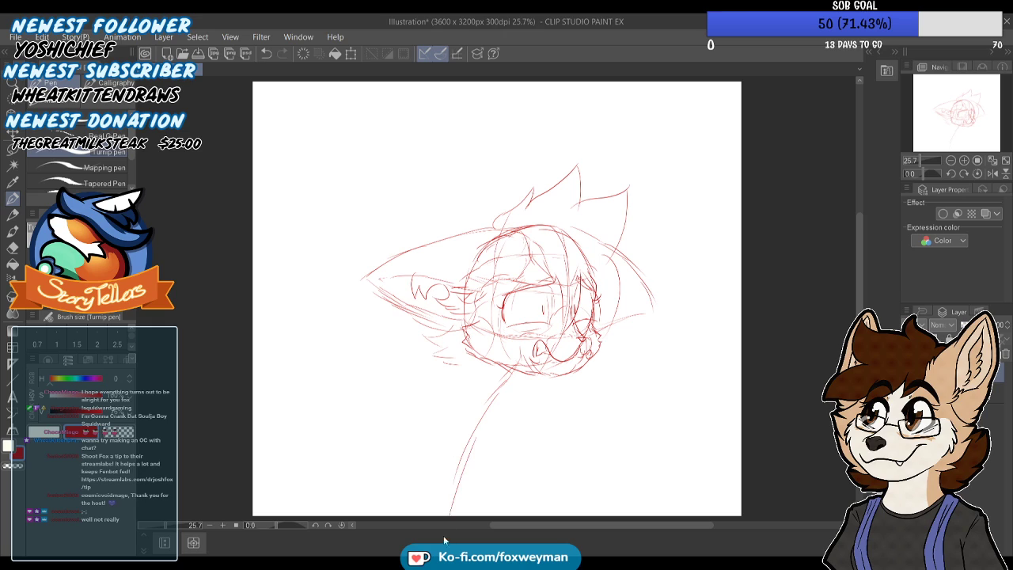
mouse_move(450, 410)
left_mouse_down()
mouse_move(545, 403)
mouse_move(472, 402)
mouse_move(492, 368)
left_mouse_up()
mouse_move(450, 331)
left_mouse_down()
mouse_move(458, 359)
mouse_move(429, 354)
mouse_move(449, 375)
mouse_move(471, 378)
mouse_move(444, 377)
mouse_move(470, 386)
left_mouse_up()
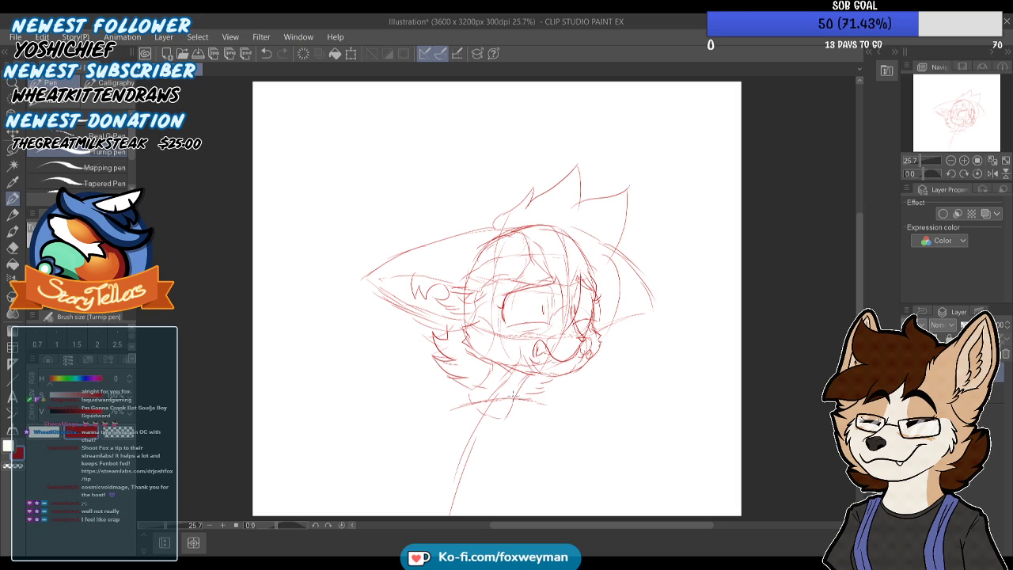
Move the whole character sketch upward on the canvas to leave room for the body, and return to the pen
left_click_drag(987, 121, 983, 128)
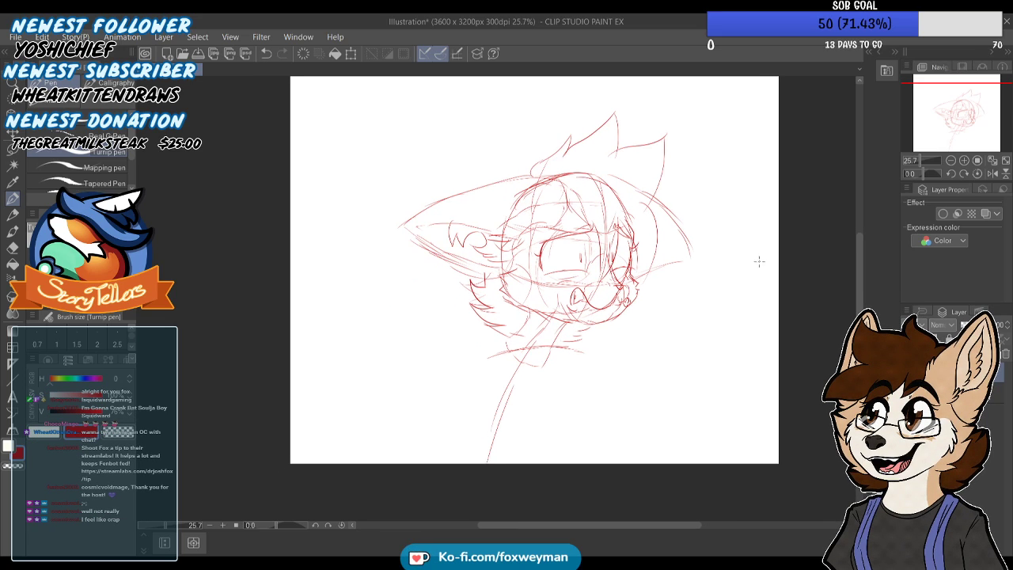
left_click(13, 132)
left_click_drag(638, 239, 642, 181)
left_click_drag(936, 131, 940, 121)
left_click_drag(608, 305, 601, 308)
key("p")
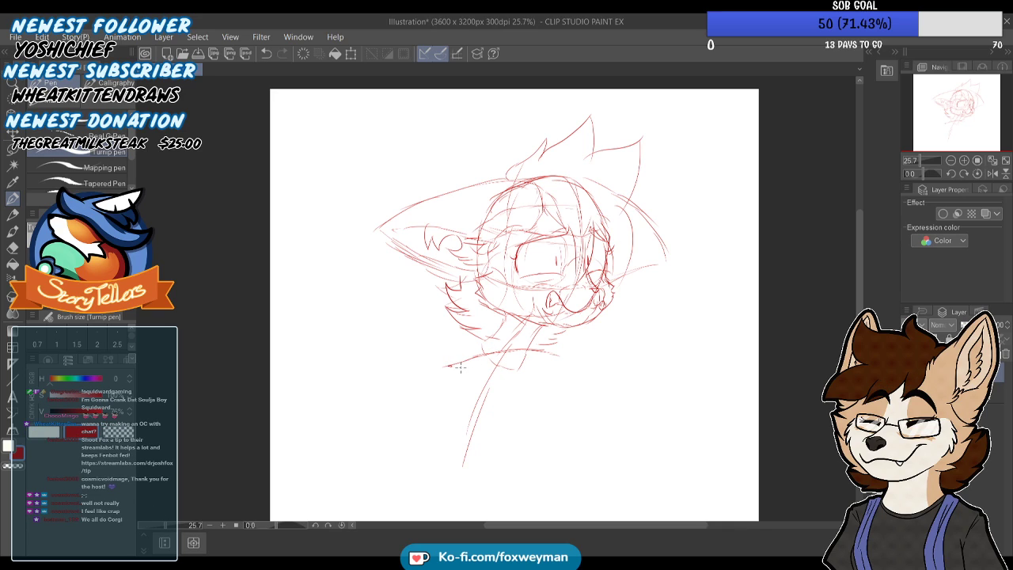
Sketch the rounded torso below the shoulder line, with its back and front contours and light chest construction lines
mouse_move(482, 345)
left_mouse_down()
mouse_move(446, 366)
mouse_move(552, 351)
mouse_move(540, 358)
mouse_move(555, 383)
mouse_move(545, 406)
mouse_move(514, 445)
mouse_move(489, 448)
left_mouse_up()
left_click_drag(440, 416, 448, 433)
mouse_move(433, 366)
left_mouse_down()
mouse_move(430, 398)
mouse_move(460, 353)
left_mouse_up()
mouse_move(467, 361)
left_mouse_down()
mouse_move(462, 398)
mouse_move(445, 418)
mouse_move(430, 409)
mouse_move(452, 393)
mouse_move(480, 391)
left_mouse_up()
mouse_move(501, 400)
left_mouse_down()
mouse_move(523, 407)
mouse_move(539, 452)
left_mouse_up()
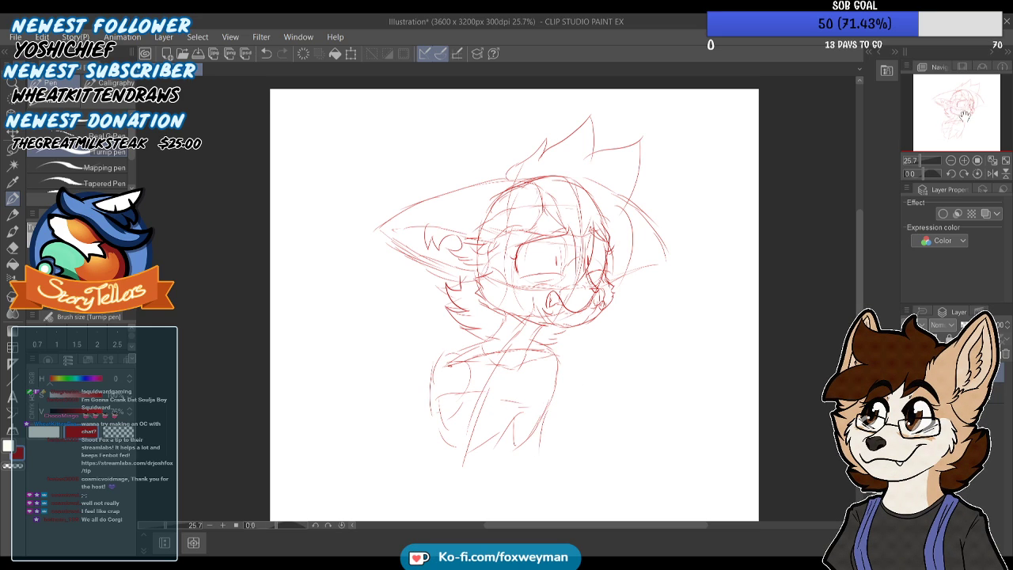
Extend both sides of the torso down into the waist and flaring hips at the canvas's lower edge
left_click_drag(965, 115, 959, 131)
mouse_move(472, 304)
left_mouse_down()
mouse_move(460, 357)
mouse_move(464, 365)
mouse_move(467, 318)
mouse_move(469, 411)
left_mouse_up()
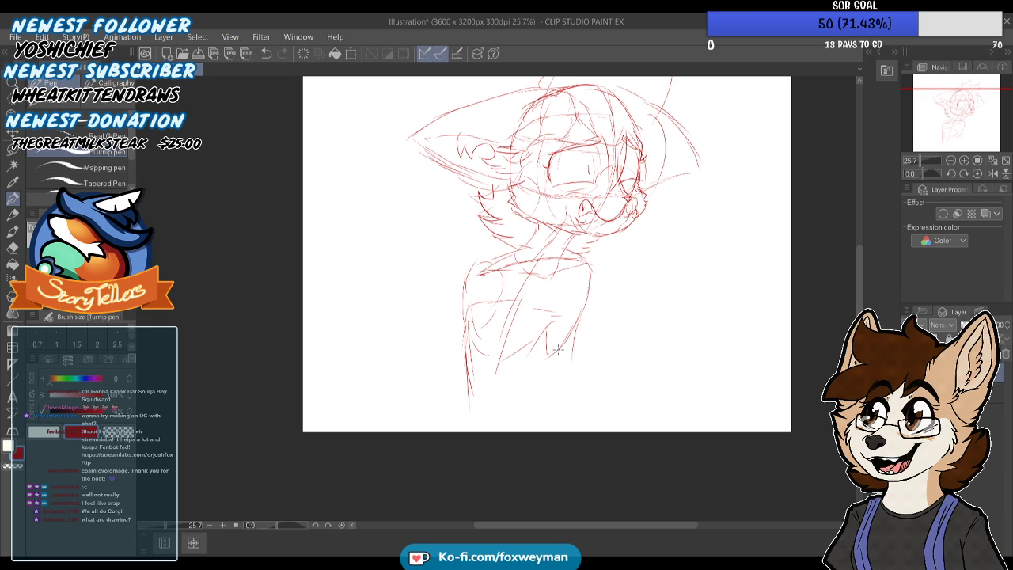
mouse_move(574, 345)
left_mouse_down()
mouse_move(568, 410)
mouse_move(553, 432)
mouse_move(462, 395)
mouse_move(458, 431)
left_mouse_up()
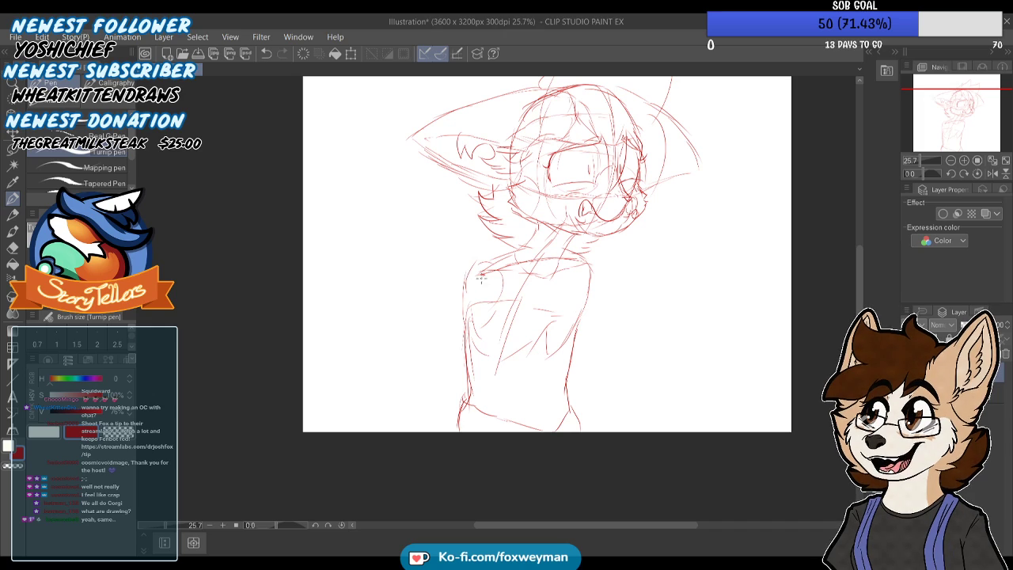
Add oval shoulder joints and straight guide lines for two bent arms, with the near forearm crossing the waist
mouse_move(518, 282)
left_mouse_down()
mouse_move(582, 272)
mouse_move(568, 288)
mouse_move(580, 308)
left_mouse_up()
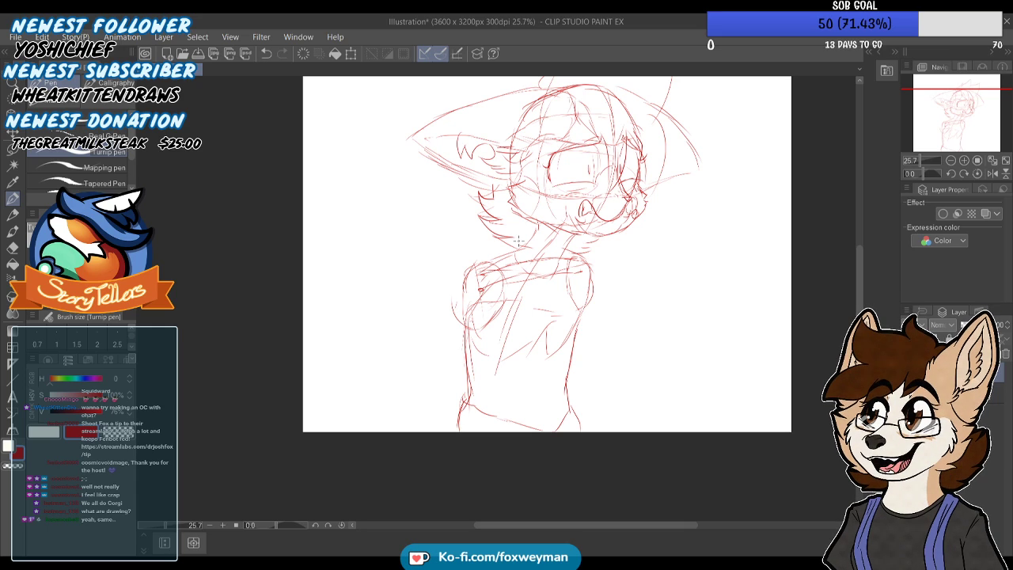
left_click_drag(948, 124, 949, 123)
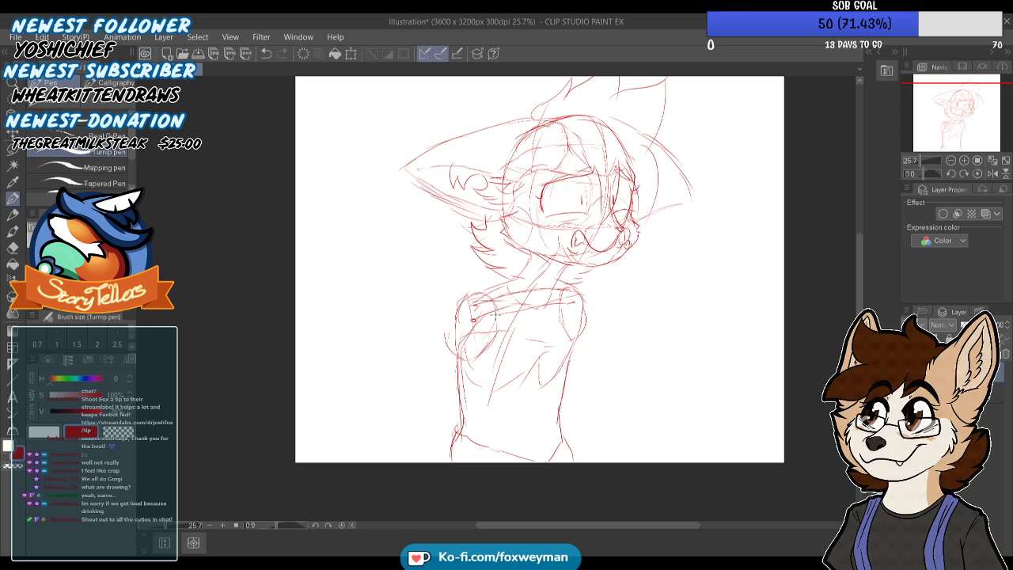
mouse_move(454, 358)
left_mouse_down()
mouse_move(415, 408)
mouse_move(518, 393)
left_mouse_up()
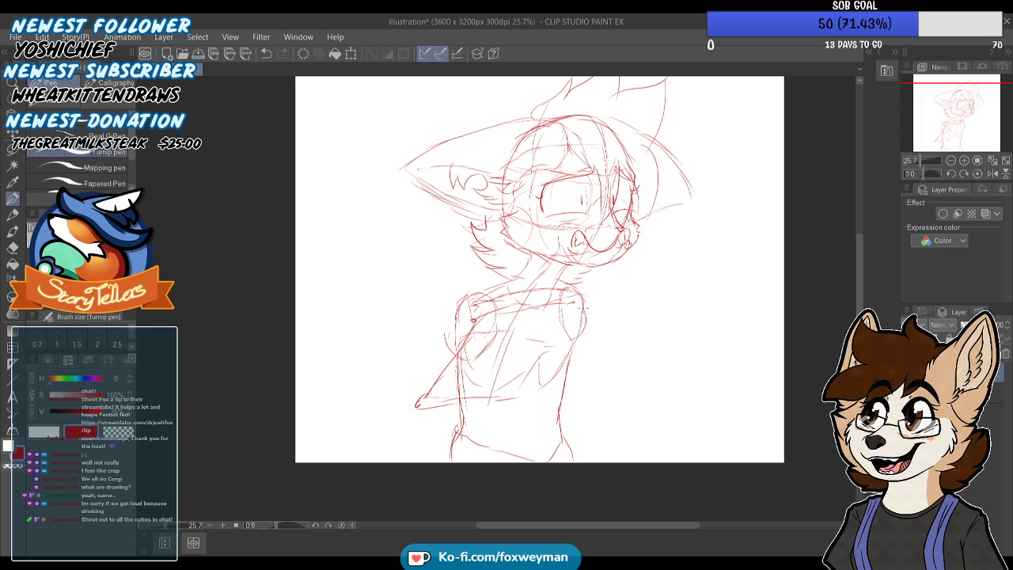
left_click_drag(578, 293, 600, 346)
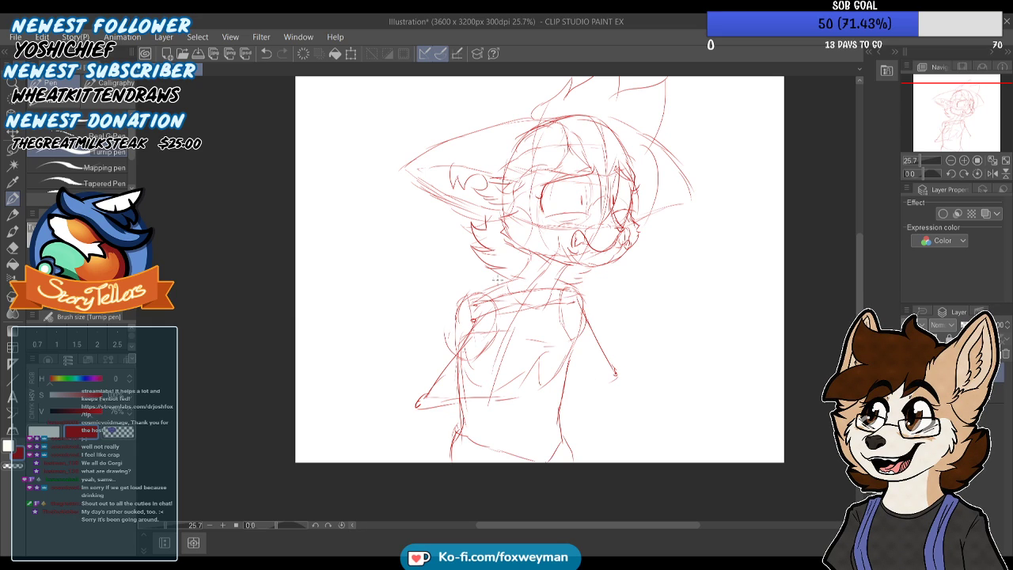
Build up the near shoulder, upper arm and forearm and the far arm's elbow, undoing the last stray stroke
mouse_move(487, 287)
left_mouse_down()
mouse_move(454, 300)
mouse_move(451, 341)
left_mouse_up()
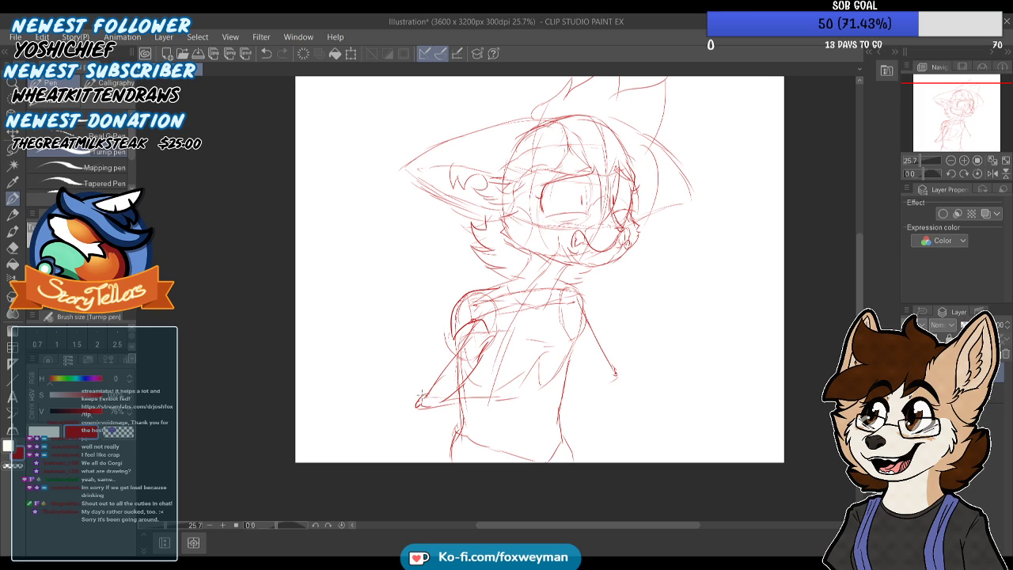
mouse_move(415, 378)
left_mouse_down()
mouse_move(411, 396)
mouse_move(446, 385)
mouse_move(415, 404)
mouse_move(422, 389)
mouse_move(520, 390)
mouse_move(521, 399)
mouse_move(480, 414)
left_mouse_up()
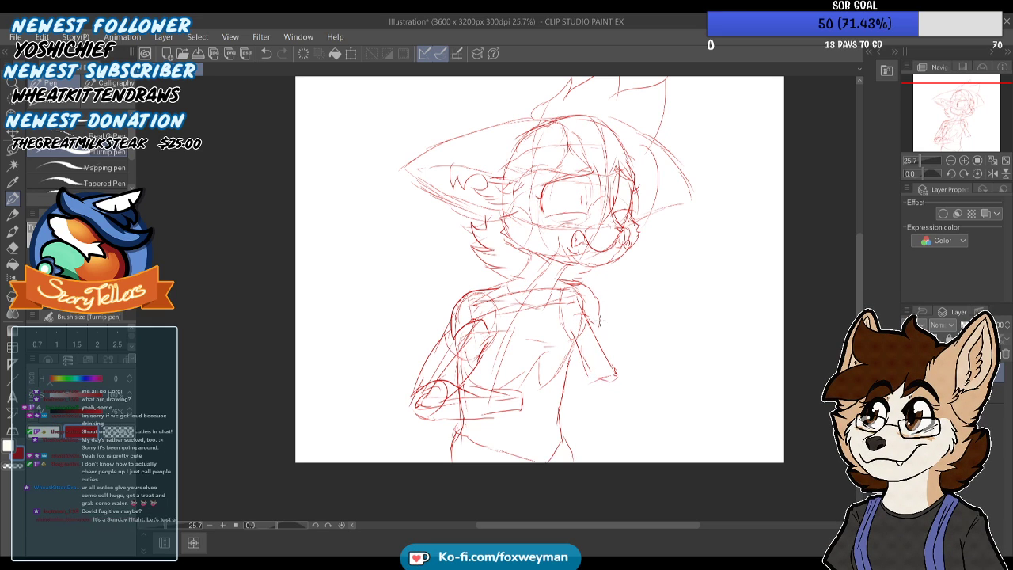
mouse_move(631, 369)
left_mouse_down()
mouse_move(606, 353)
mouse_move(584, 381)
mouse_move(593, 383)
mouse_move(573, 389)
mouse_move(607, 363)
left_mouse_up()
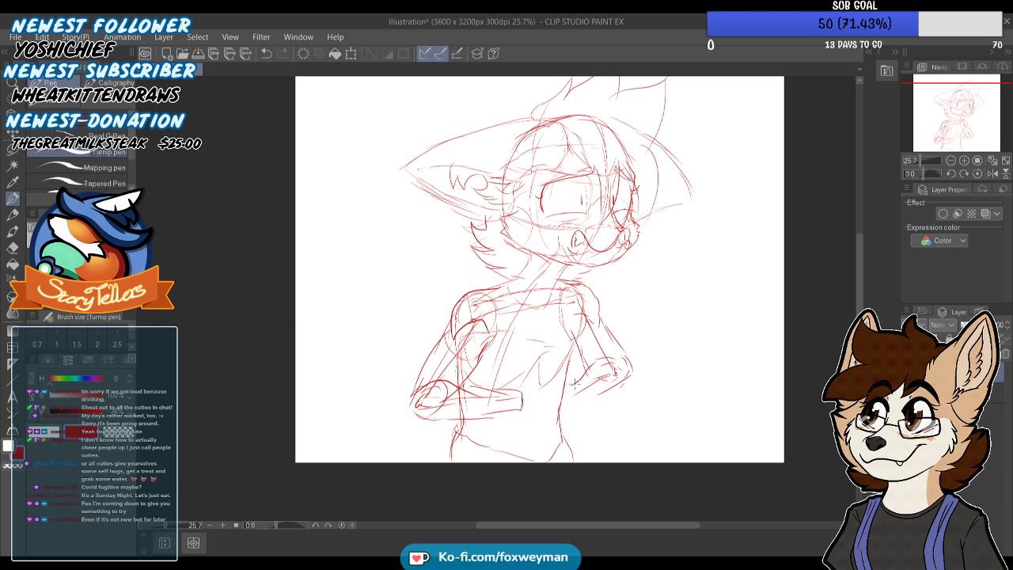
mouse_move(580, 406)
left_mouse_down()
mouse_move(573, 387)
mouse_move(645, 417)
left_mouse_up()
key("ctrl+z")
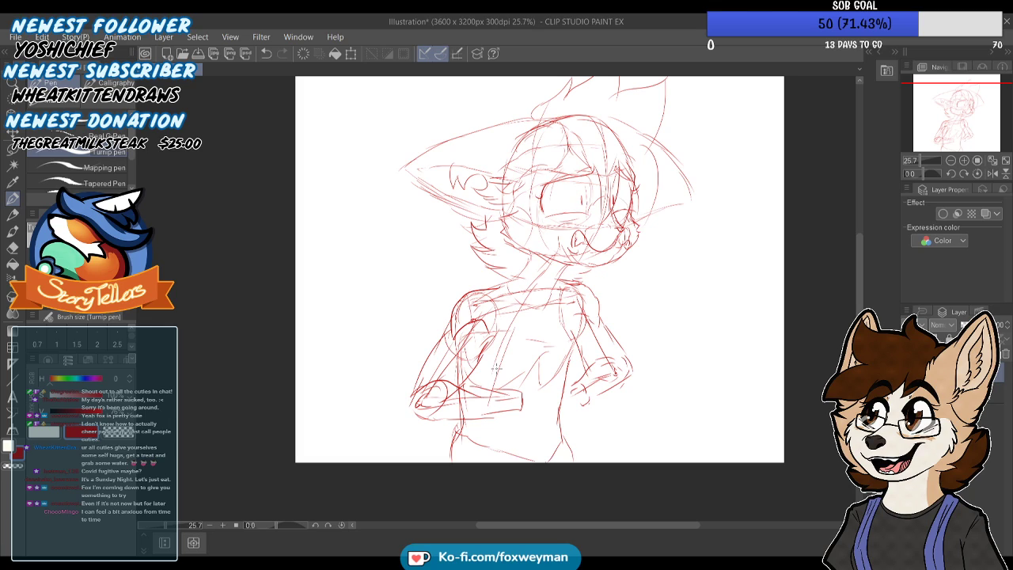
Draw short motion lines around the head and elbows, and sketch the hands with fingers meeting before the belly
left_click_drag(638, 251, 661, 226)
left_click_drag(646, 268, 672, 243)
left_click_drag(532, 416, 518, 415)
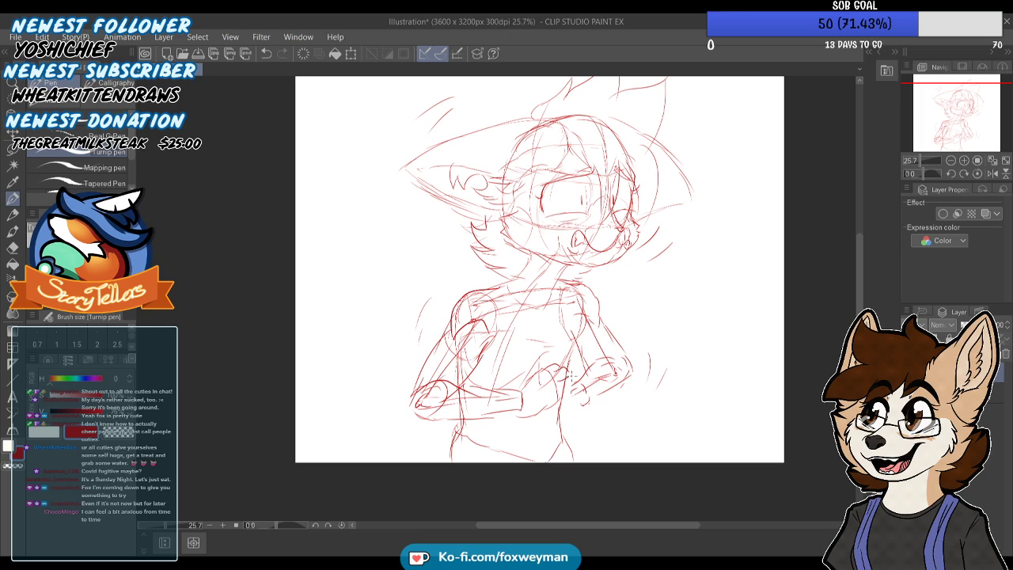
mouse_move(563, 399)
left_mouse_down()
mouse_move(567, 413)
mouse_move(558, 413)
left_mouse_up()
mouse_move(562, 389)
left_mouse_down()
mouse_move(572, 393)
mouse_move(553, 396)
left_mouse_up()
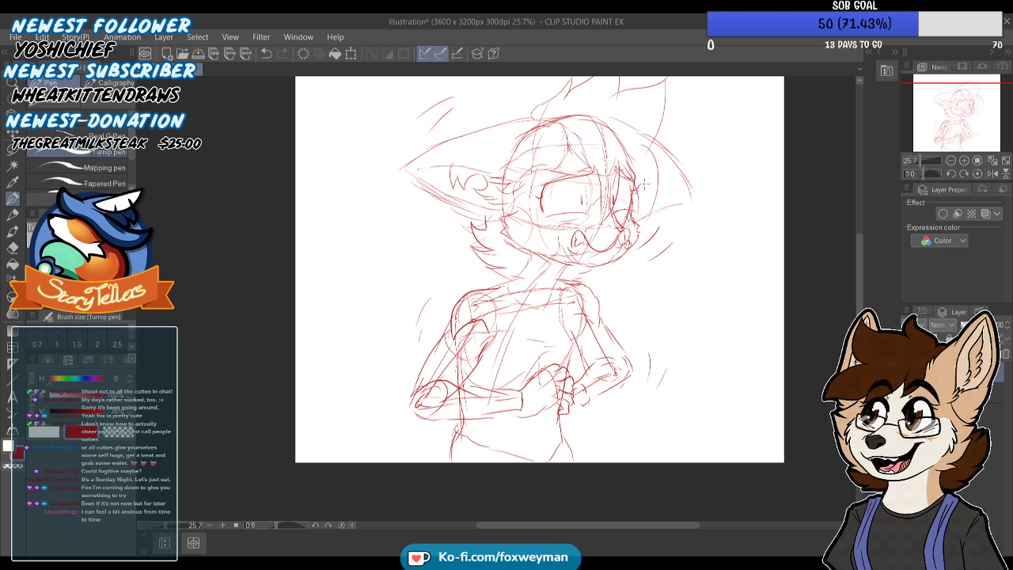
Refine the far ear's lower edge and reinforce the shoulder, chest and side contours of the torso
mouse_move(650, 190)
left_mouse_down()
mouse_move(677, 196)
mouse_move(627, 227)
left_mouse_up()
left_click_drag(978, 117, 977, 104)
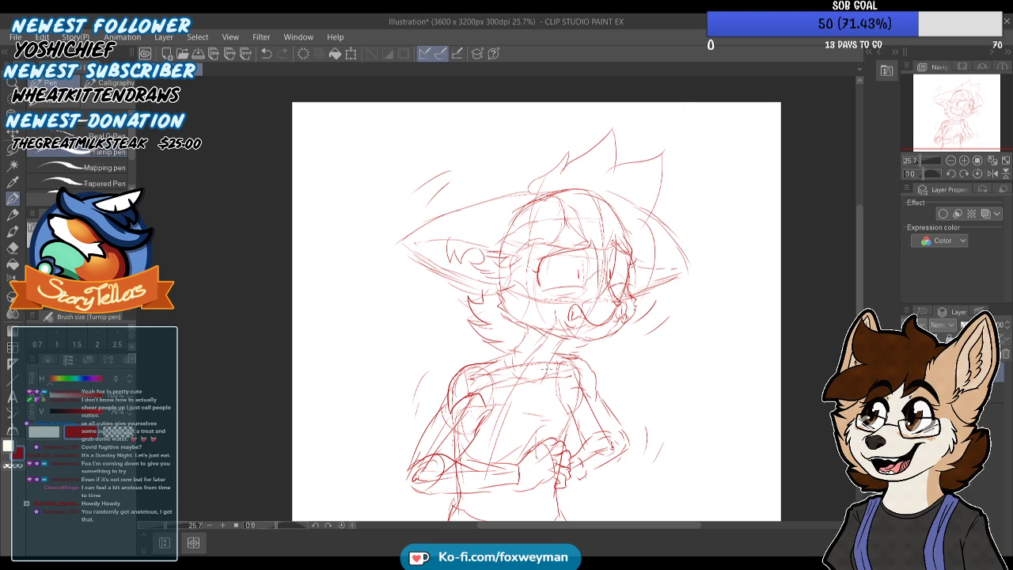
mouse_move(608, 391)
left_mouse_down()
mouse_move(634, 288)
mouse_move(608, 318)
left_mouse_up()
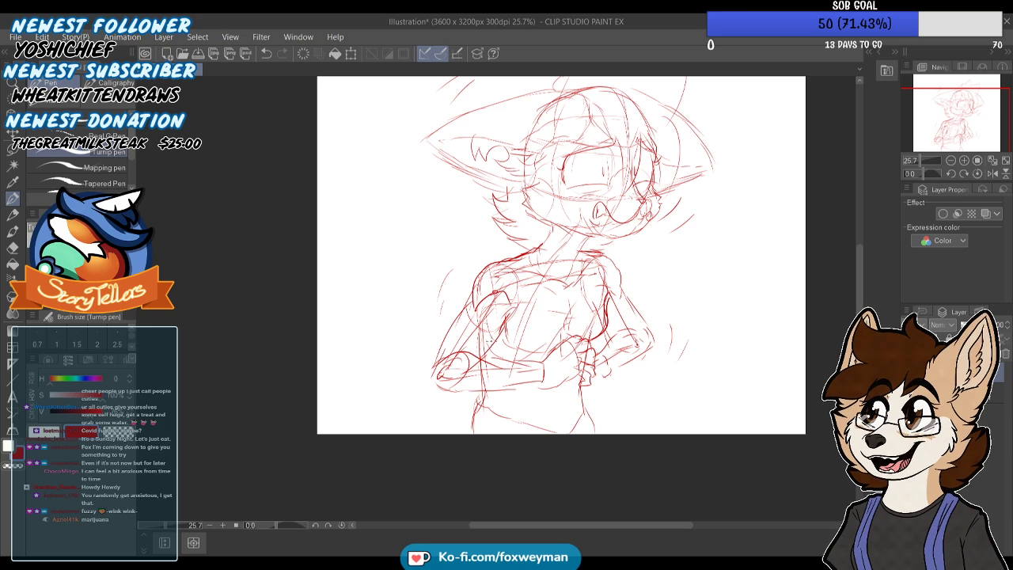
Sketch two suspender straps down the torso, a curved shirt neckline and short sleeves on both arms
left_click_drag(970, 123, 958, 96)
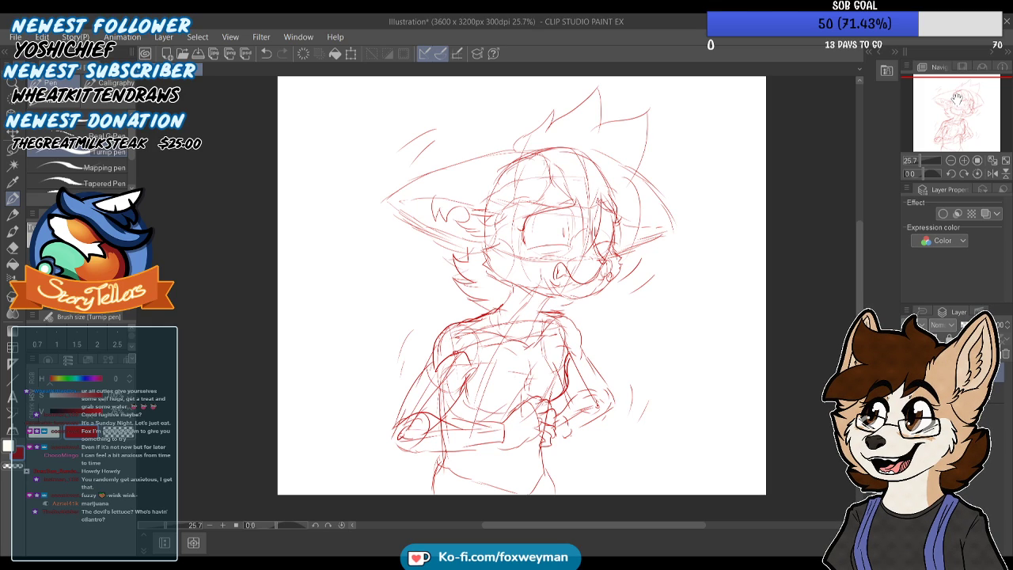
left_click_drag(489, 315, 498, 406)
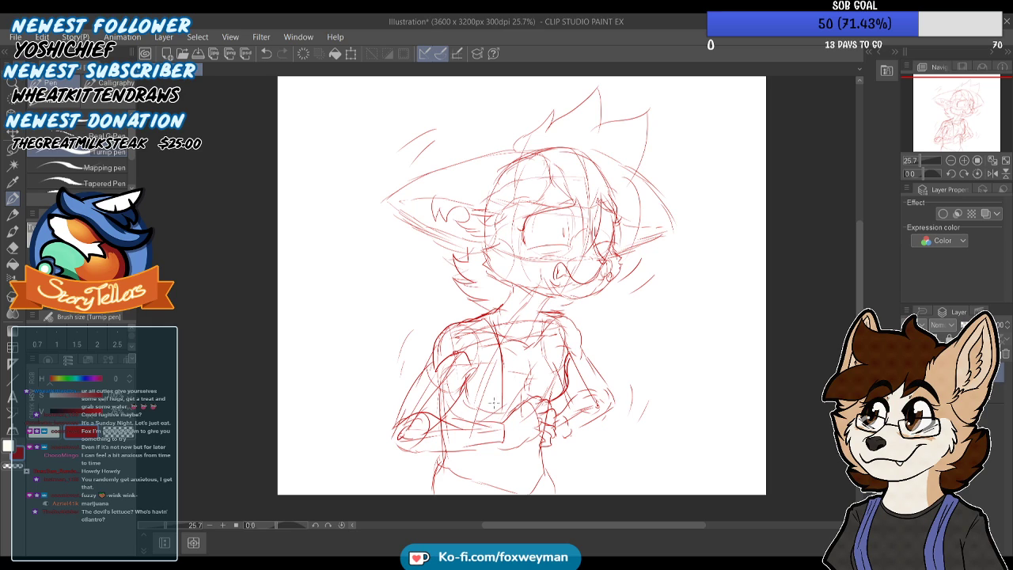
mouse_move(486, 320)
left_mouse_down()
mouse_move(473, 361)
mouse_move(491, 424)
left_mouse_up()
left_click_drag(488, 375, 486, 409)
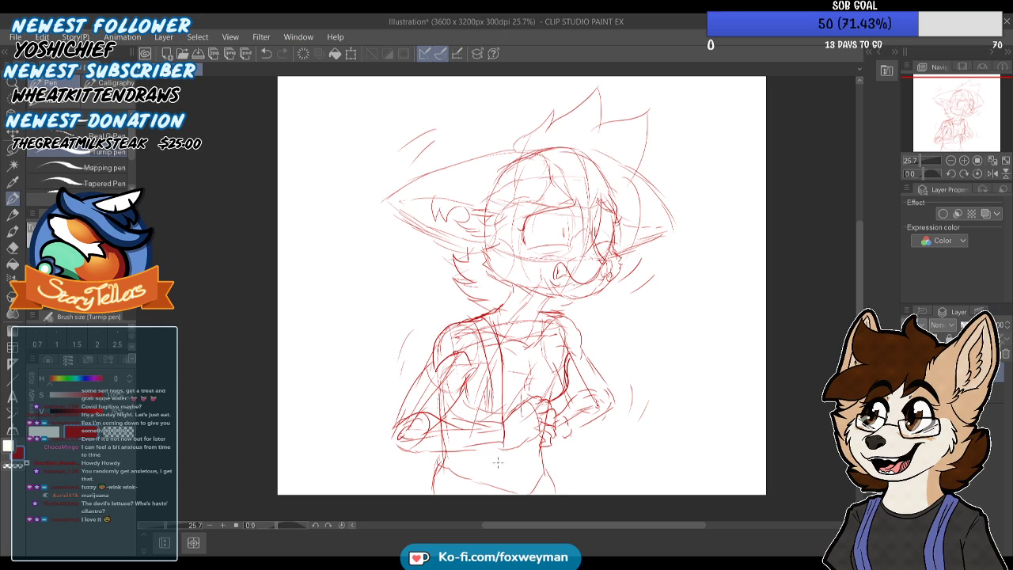
left_click_drag(552, 320, 558, 402)
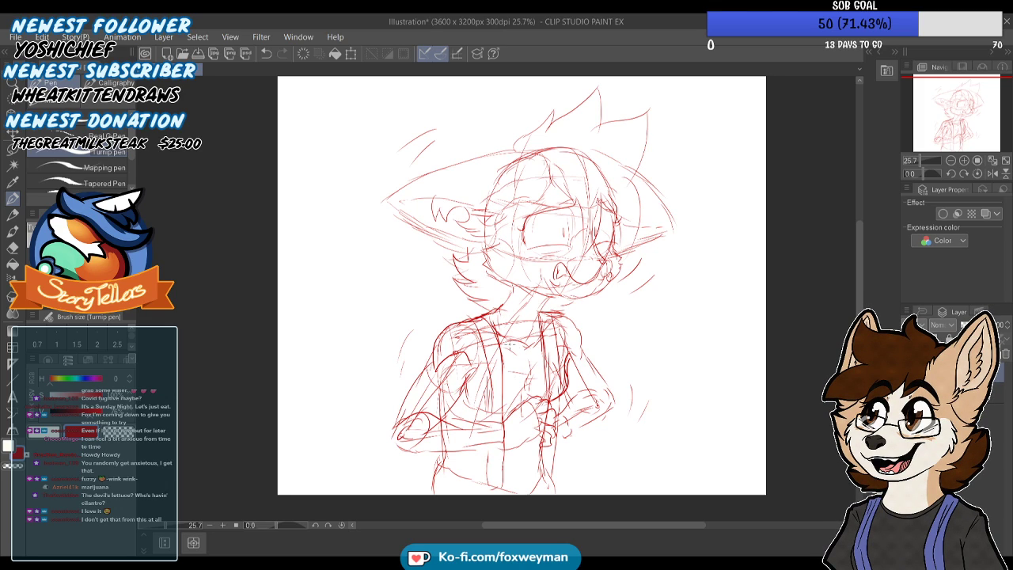
left_click_drag(540, 312, 532, 348)
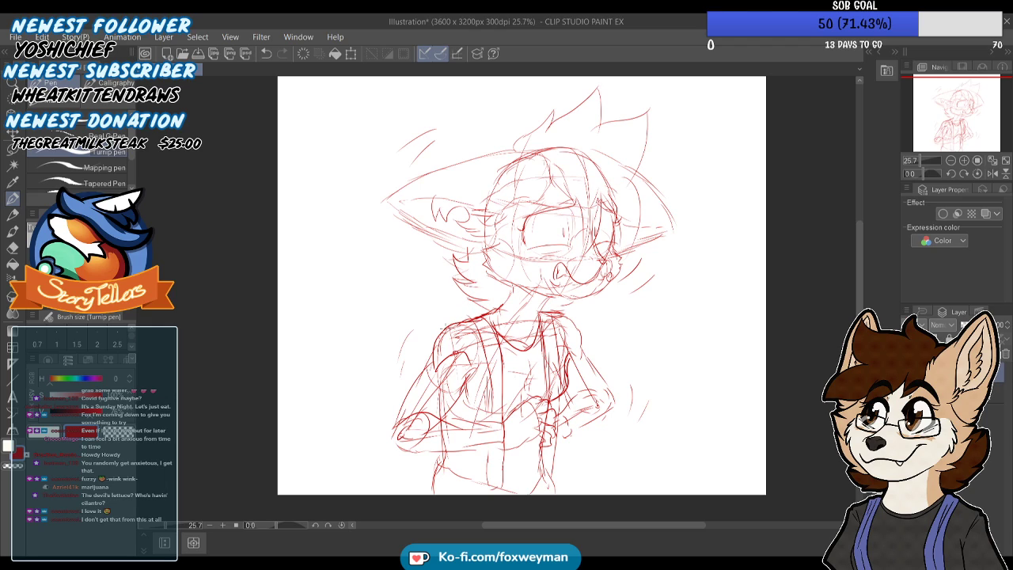
mouse_move(435, 345)
left_mouse_down()
mouse_move(406, 393)
mouse_move(444, 417)
left_mouse_up()
mouse_move(596, 360)
left_mouse_down()
mouse_move(604, 374)
mouse_move(585, 390)
left_mouse_up()
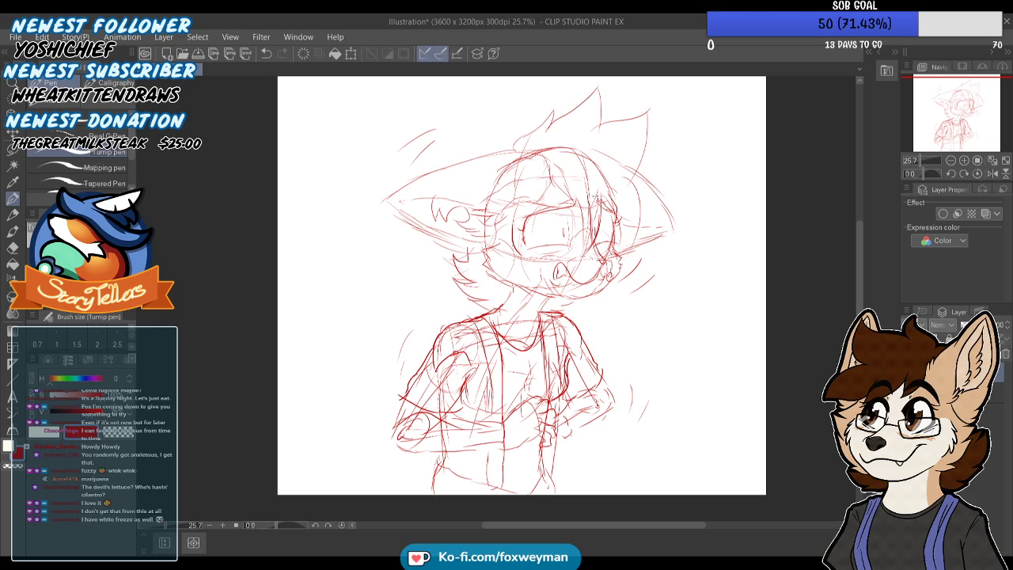
Darken the bangs over the forehead and add hair strands beside the far side of the face
left_click_drag(548, 155, 561, 183)
mouse_move(625, 186)
left_mouse_down()
mouse_move(639, 224)
mouse_move(621, 272)
left_mouse_up()
left_click_drag(597, 194, 616, 231)
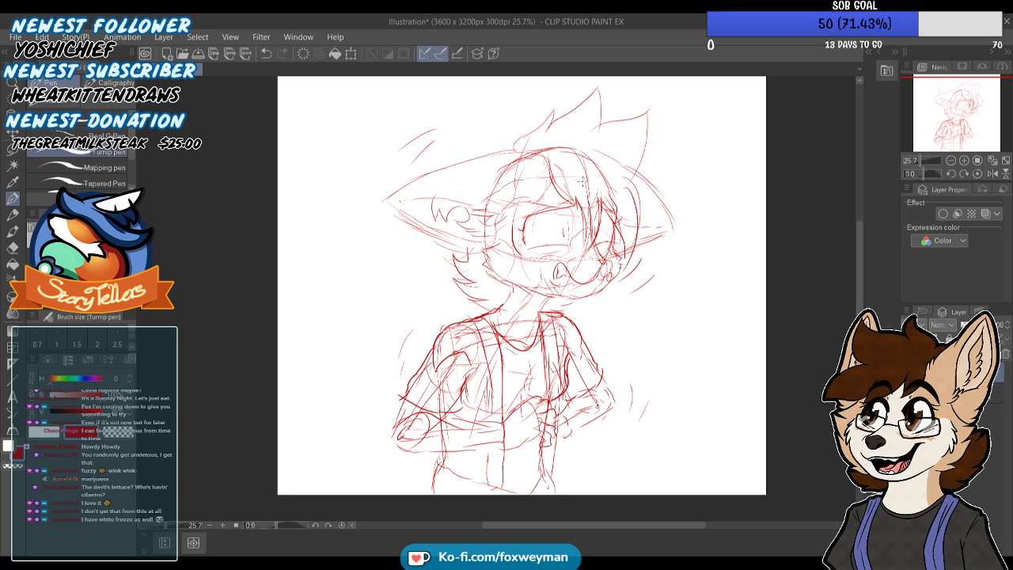
Add motion lines beside both ears and shade the spiky hair tufts with diagonal hatching
left_click_drag(559, 214, 518, 260)
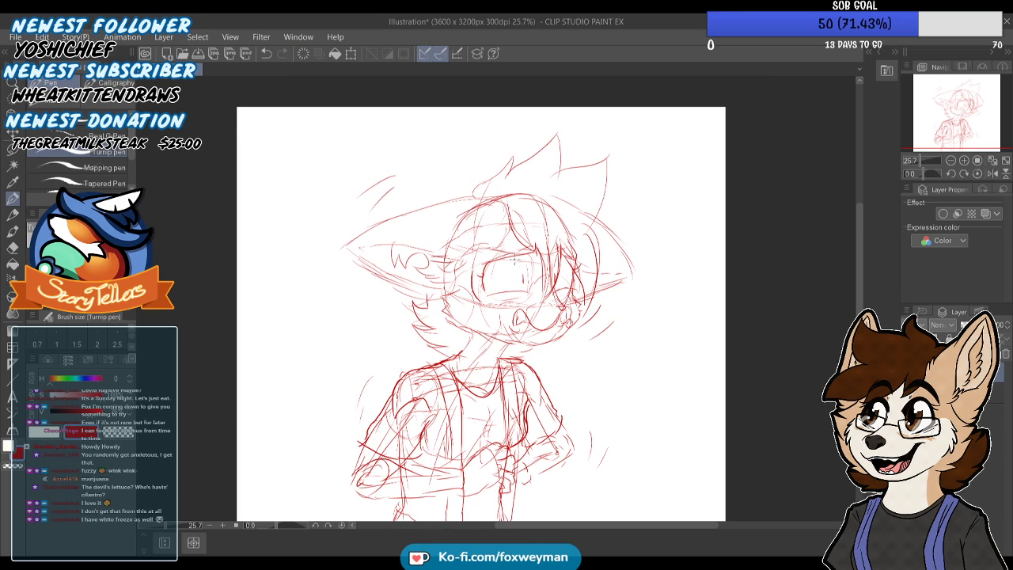
left_click_drag(626, 227, 654, 254)
mouse_move(344, 270)
left_mouse_down()
mouse_move(360, 292)
mouse_move(386, 283)
left_mouse_up()
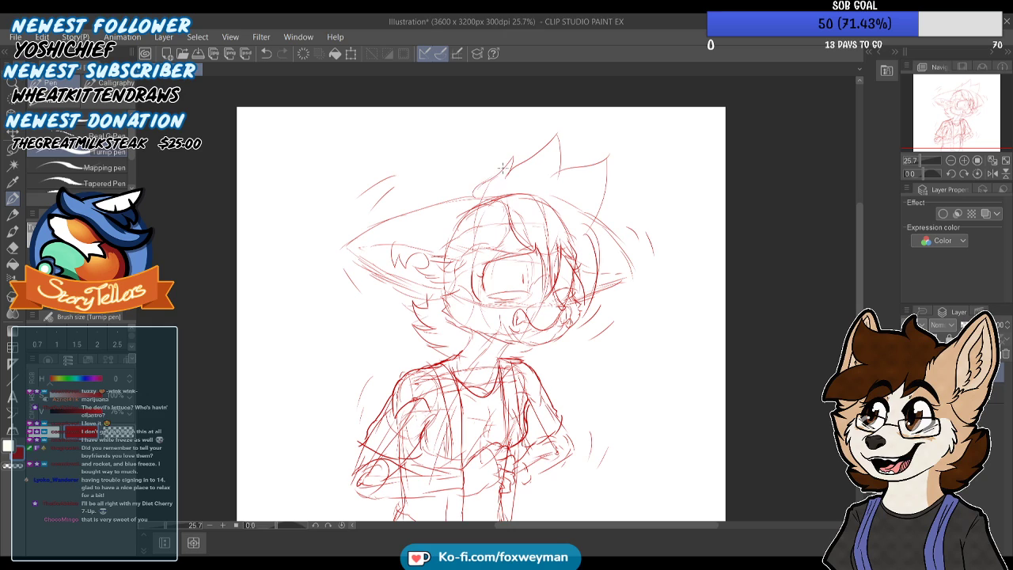
left_click_drag(552, 162, 518, 183)
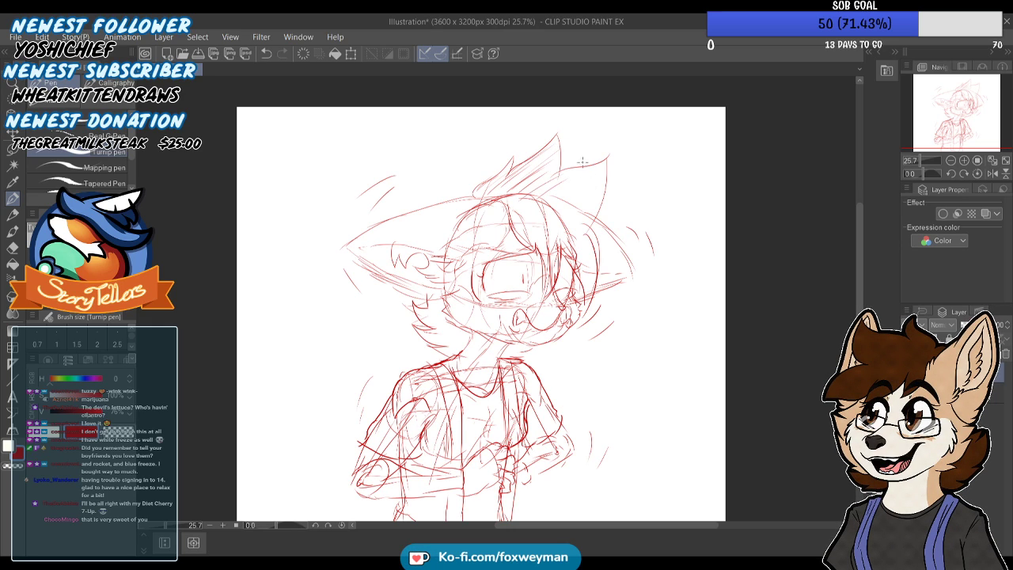
mouse_move(591, 170)
left_mouse_down()
mouse_move(552, 198)
mouse_move(574, 220)
left_mouse_up()
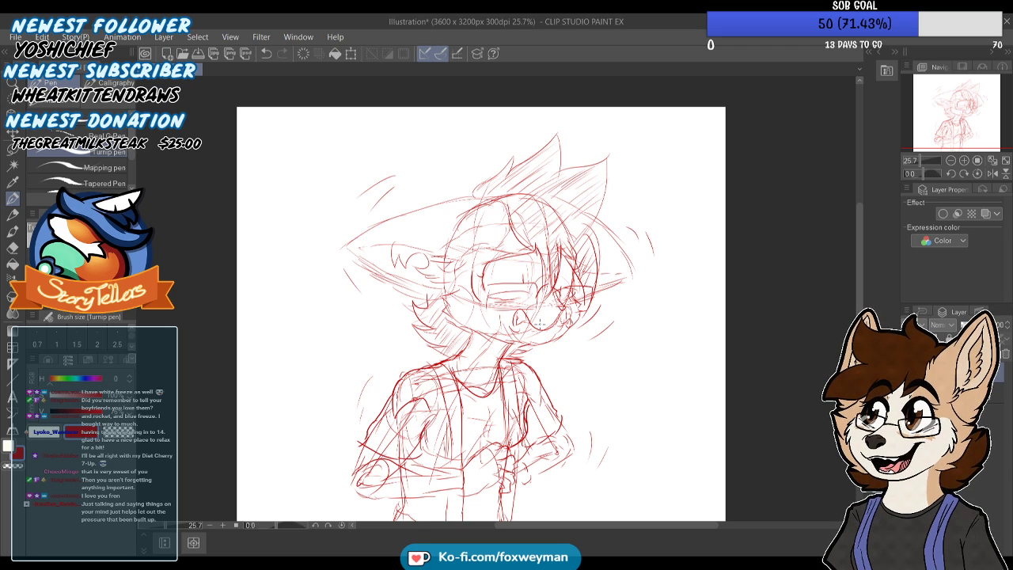
Save the finished character sketch as anxious.png
scroll(540, 324, "down", 2)
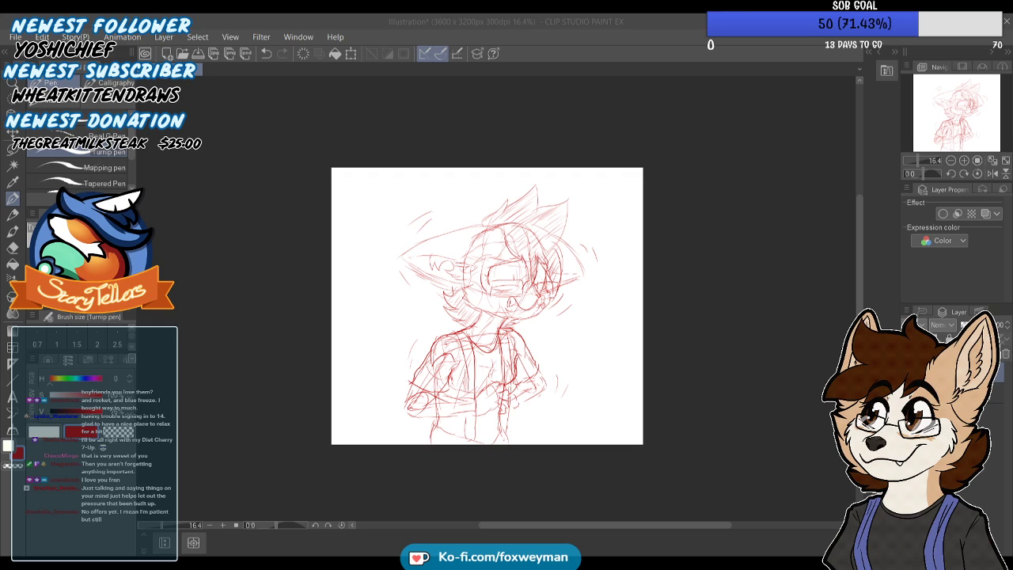
key("Return")
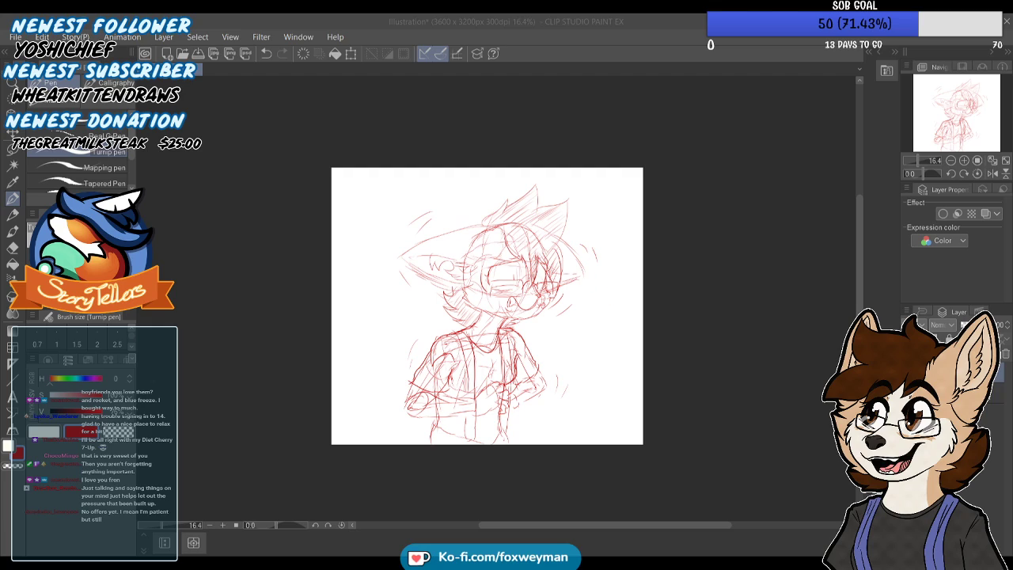
left_click(10, 37)
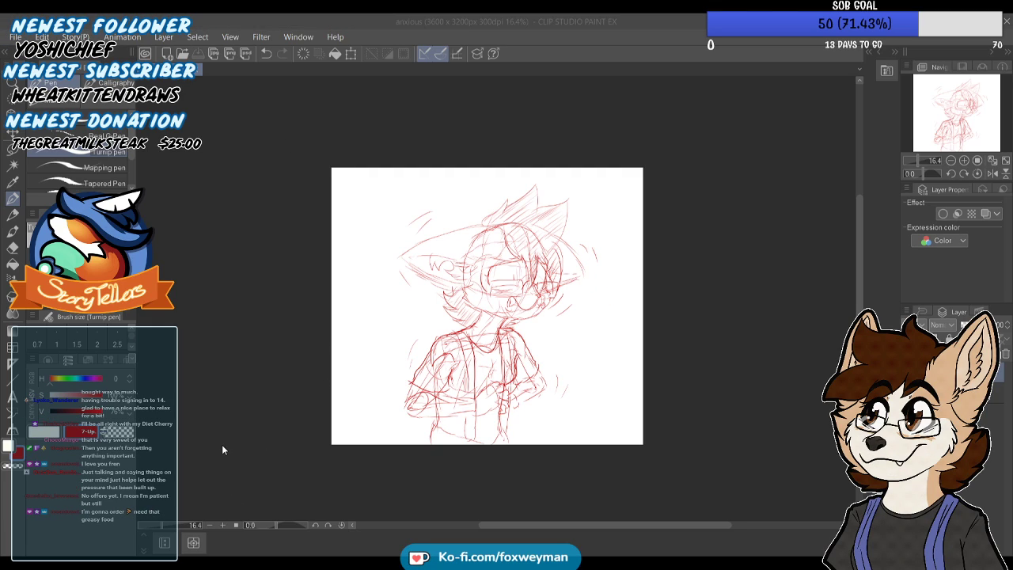
left_click(564, 191)
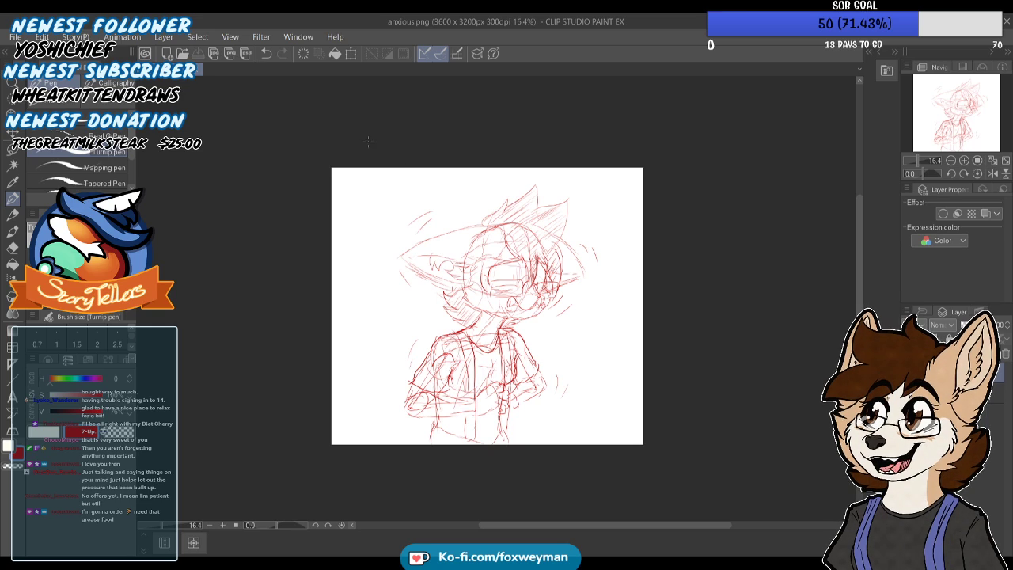
Close the saved drawing and create a new blank illustration canvas of 3600 x 3200 px at 300 dpi
key("ctrl+w")
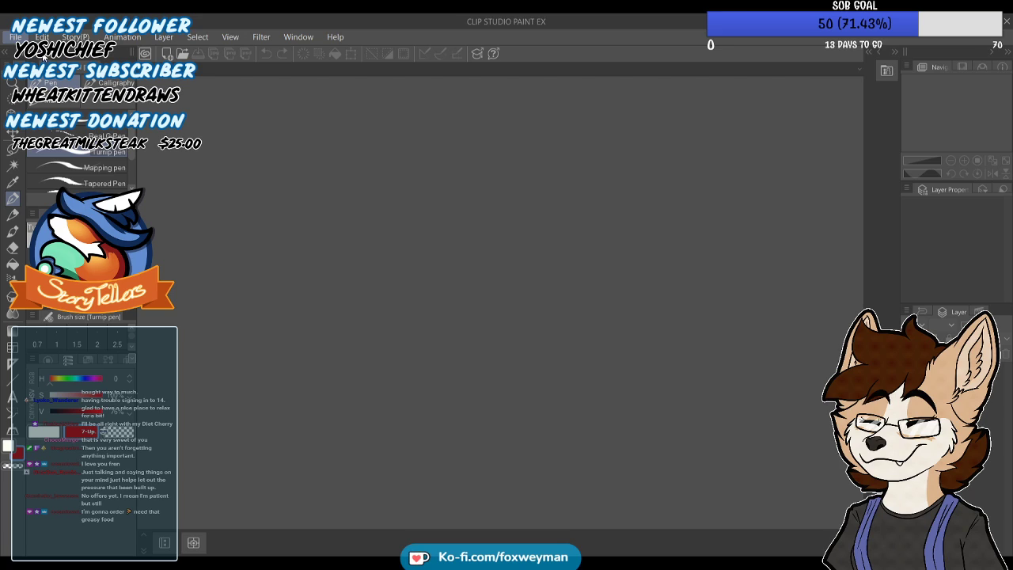
left_click(38, 81)
left_click(484, 93)
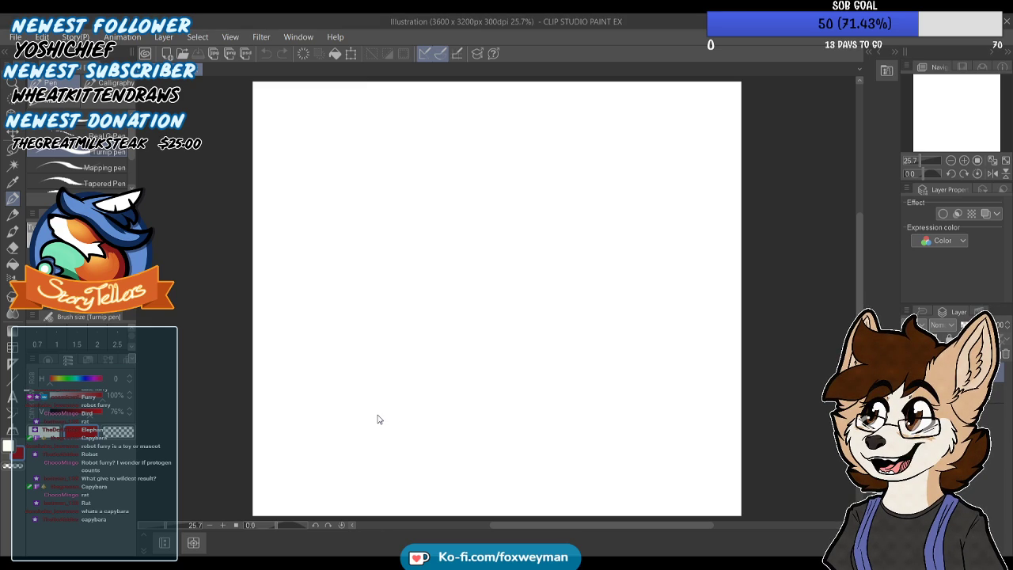
Open the copied capybara photo as a separate canvas instead of pasting it into the drawing, and return to the blank illustration
key("ctrl+v")
key("ctrl+z")
left_click(15, 37)
left_click(60, 64)
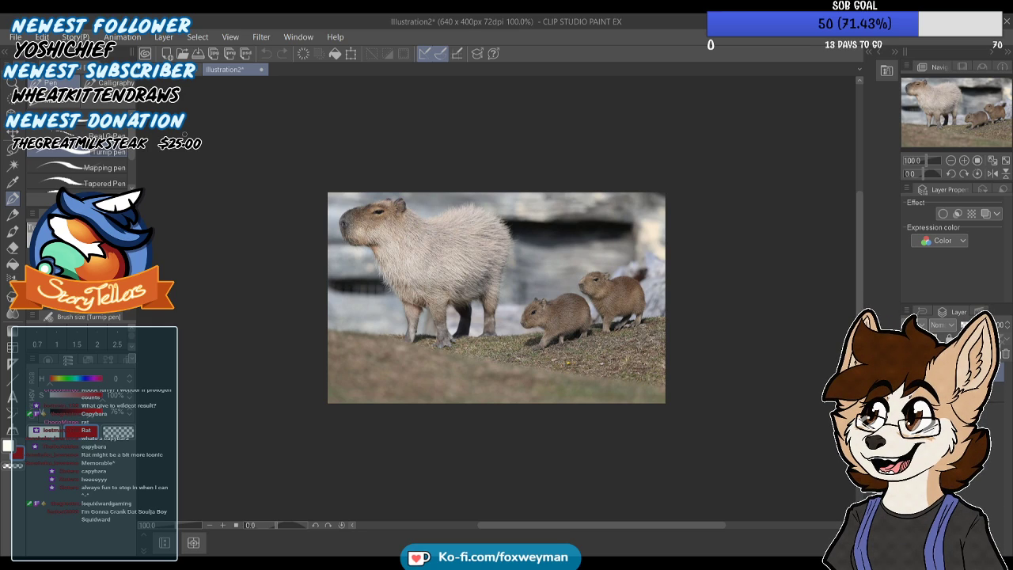
left_click(167, 70)
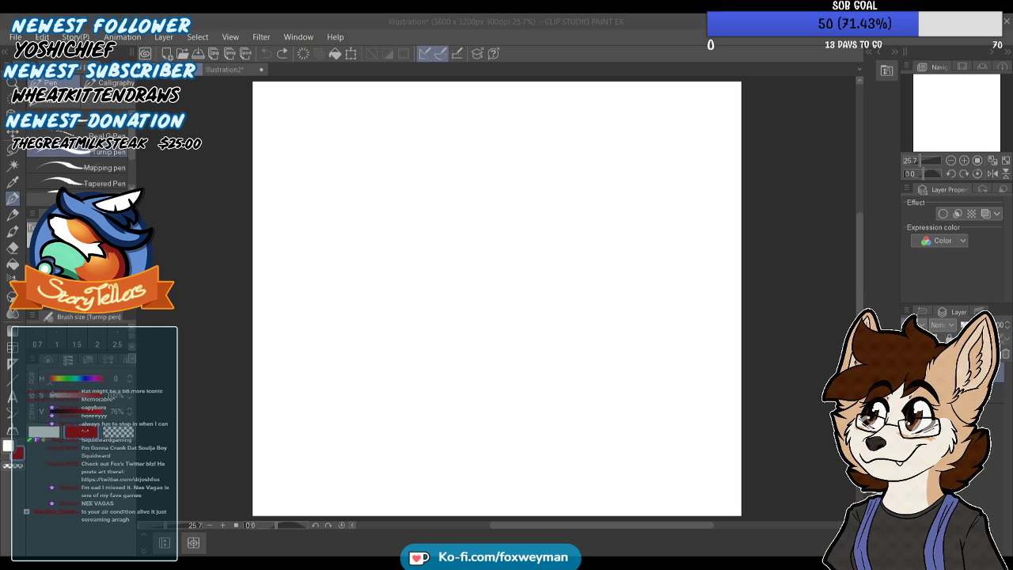
key("alt+Tab")
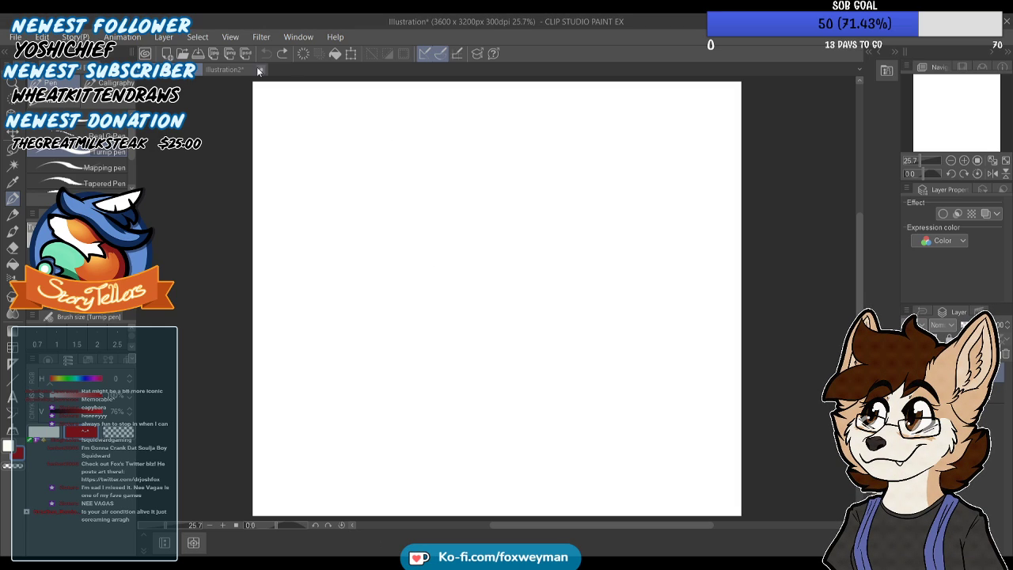
Close the capybara reference canvas, keeping the blank illustration open
left_click(260, 70)
left_click(525, 222)
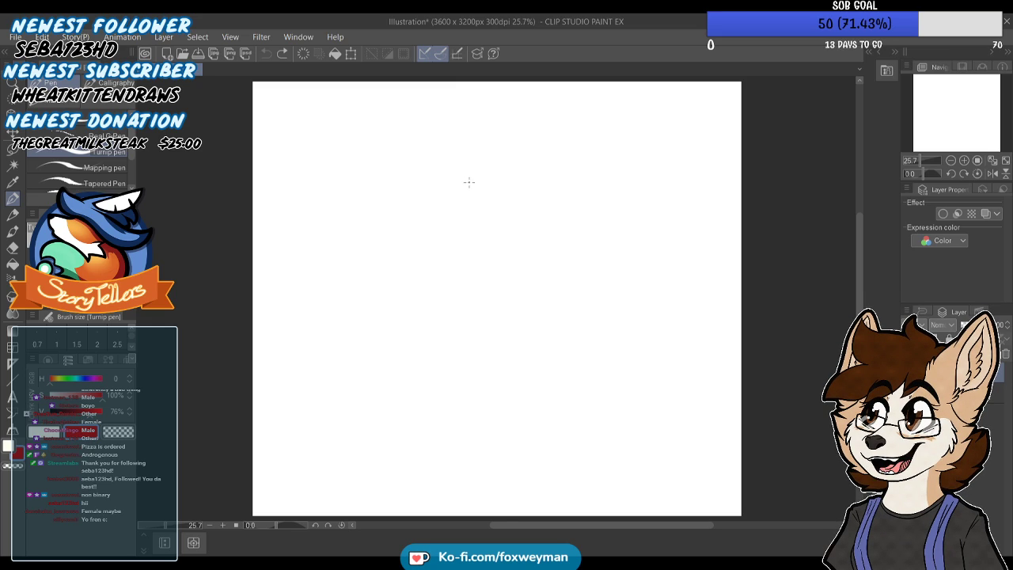
Sketch a round head with a curved vertical guideline in the canvas's upper middle, and shift it slightly up and to the right
mouse_move(458, 222)
left_mouse_down()
mouse_move(483, 183)
mouse_move(519, 198)
left_mouse_up()
mouse_move(520, 239)
left_mouse_down()
mouse_move(500, 257)
mouse_move(455, 235)
left_mouse_up()
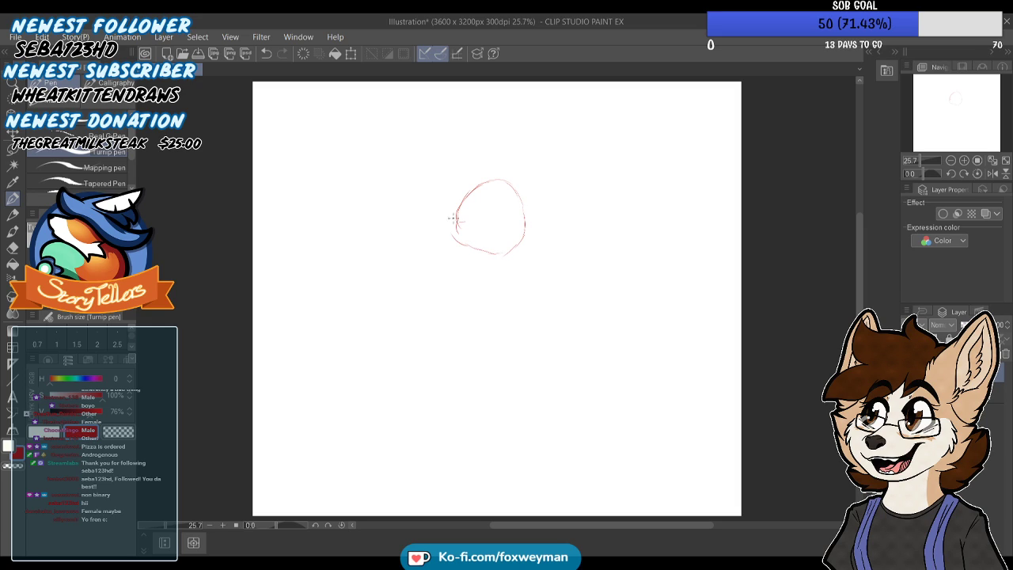
left_click_drag(497, 179, 511, 234)
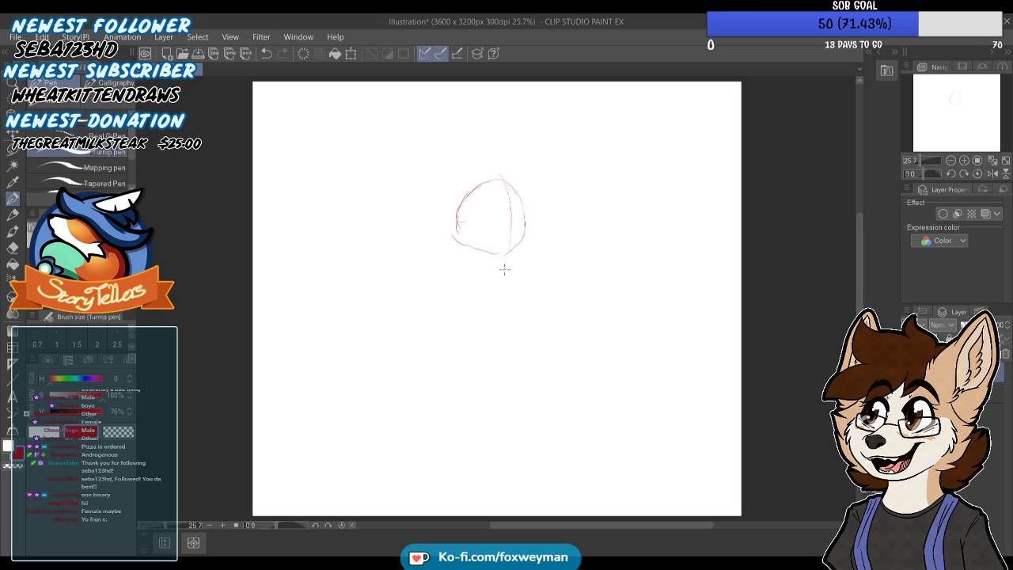
key("k")
left_click_drag(511, 218, 520, 178)
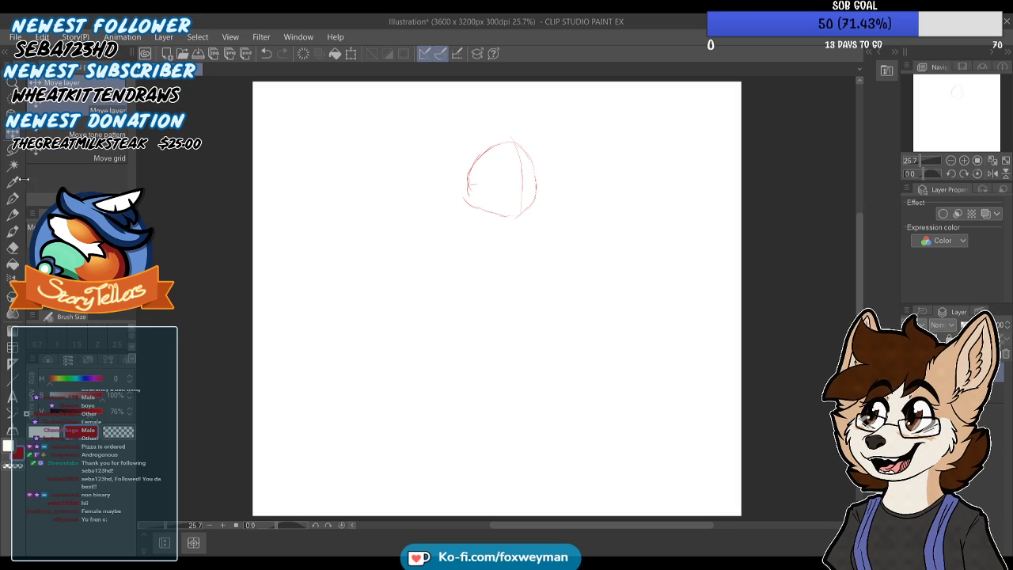
Handwrite the notes "Punk Rocker" and "Biker" in the canvas's upper-left corner and draw a long spine line below the head
left_click(16, 199)
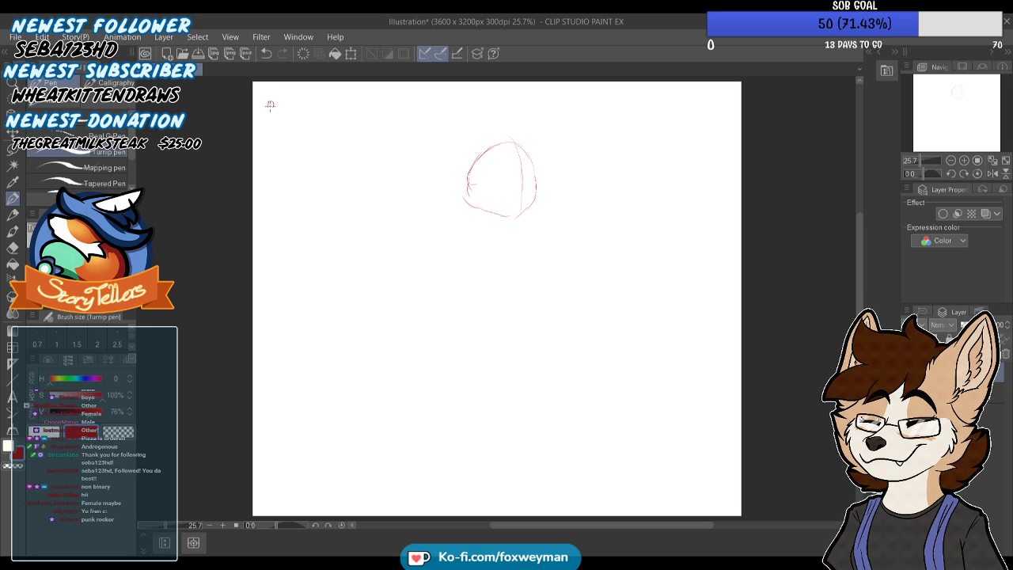
left_click_drag(271, 105, 340, 108)
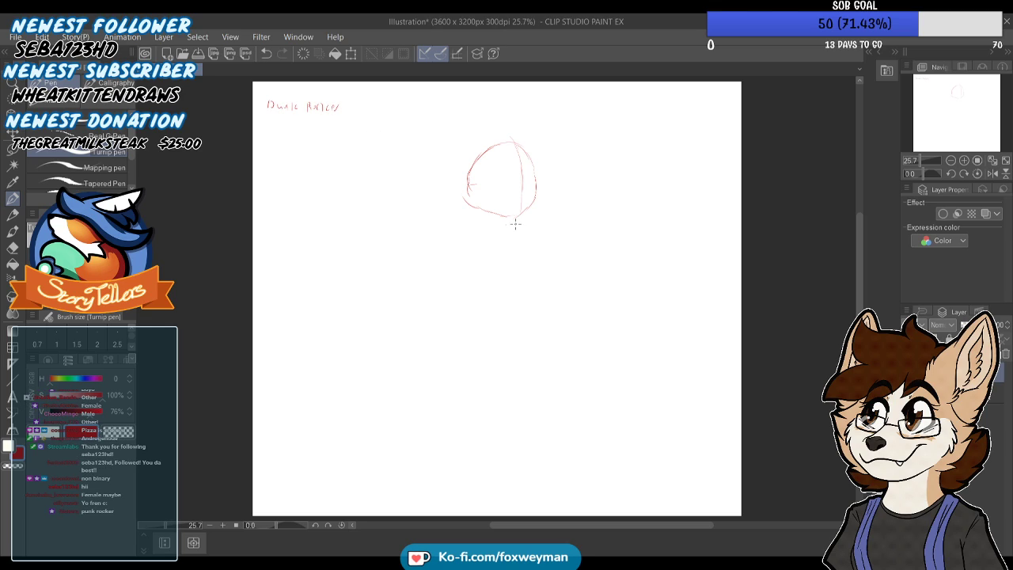
left_click_drag(502, 222, 507, 378)
left_click_drag(508, 309, 517, 399)
mouse_move(271, 117)
left_mouse_down()
mouse_move(273, 128)
mouse_move(314, 141)
left_mouse_up()
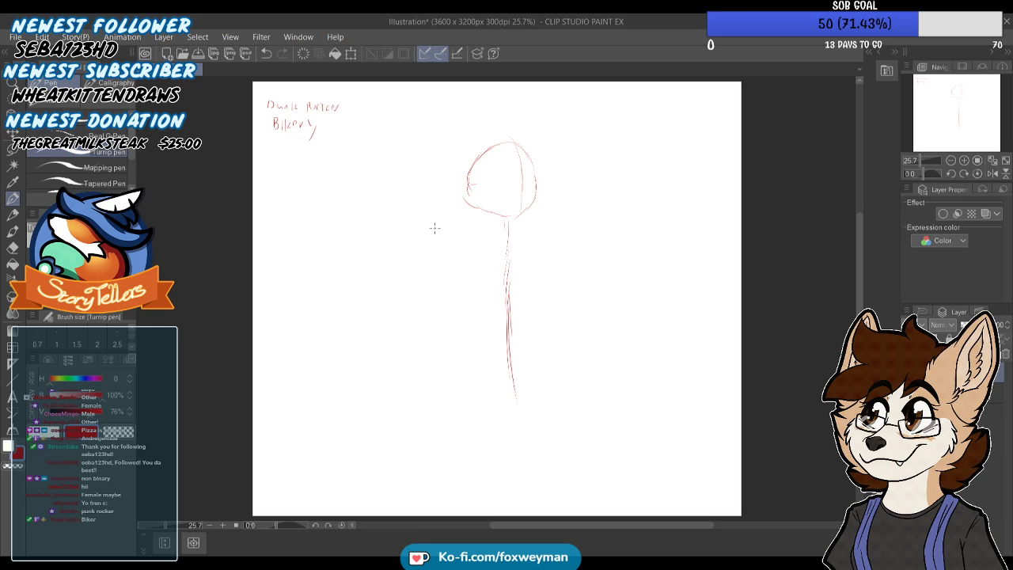
key("ctrl+z")
Draw a horizontal shoulder line across the upper spine and add the handwritten note "Neo-tribal raider" below the other notes
left_click_drag(474, 238, 543, 235)
left_click_drag(473, 239, 460, 242)
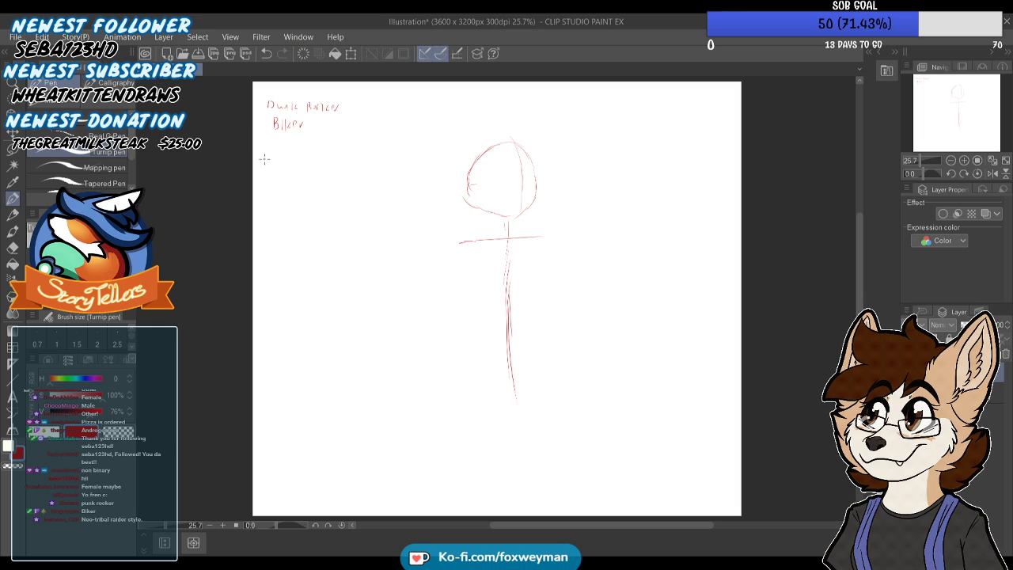
mouse_move(290, 150)
left_mouse_down()
mouse_move(313, 158)
mouse_move(320, 147)
mouse_move(369, 156)
left_mouse_up()
Draw a short horizontal hip line across the lower spine and erase its stray strokes
left_click_drag(482, 334, 539, 337)
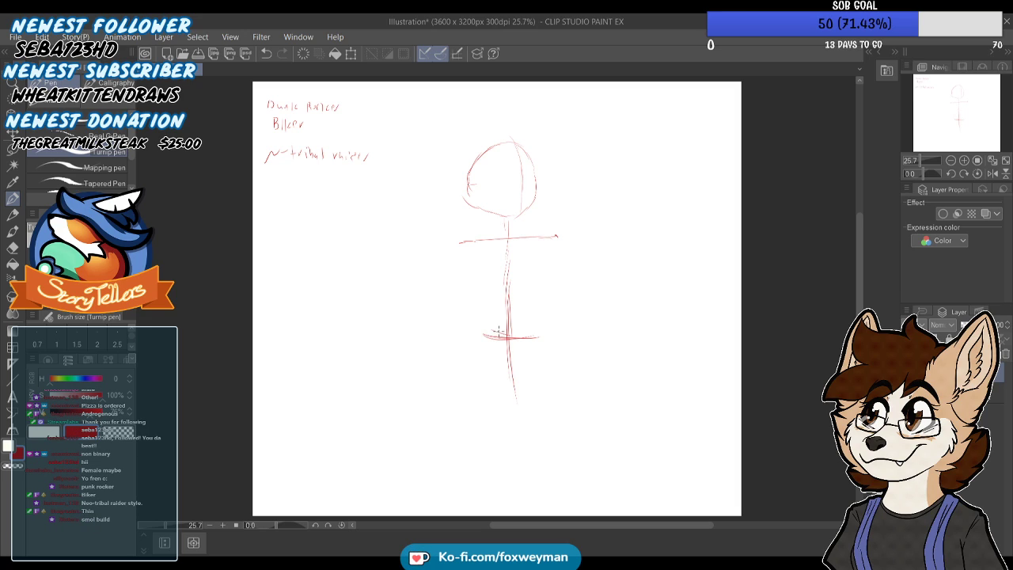
left_click_drag(478, 334, 539, 335)
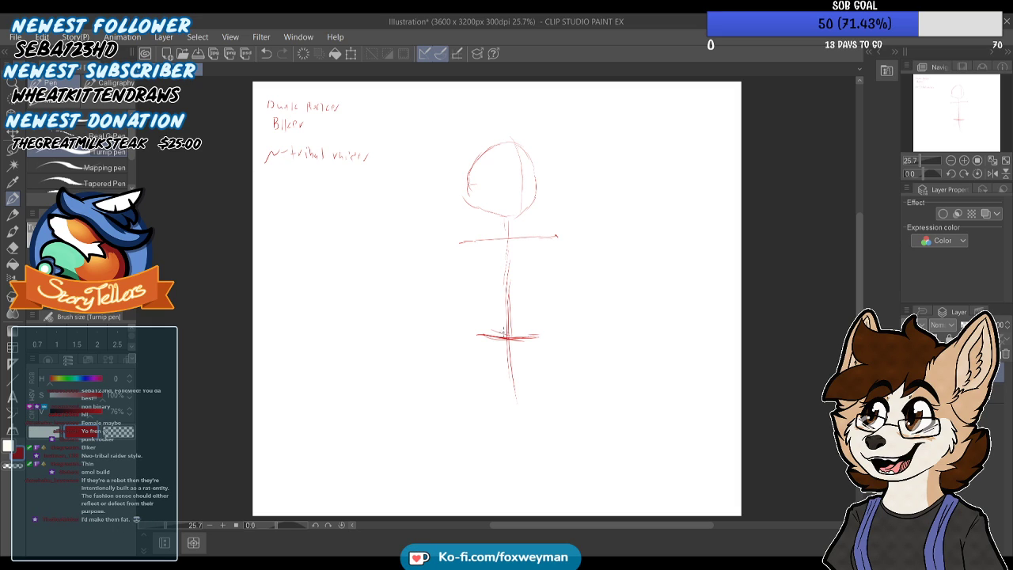
mouse_move(488, 340)
left_mouse_down()
mouse_move(476, 340)
mouse_move(542, 333)
left_mouse_up()
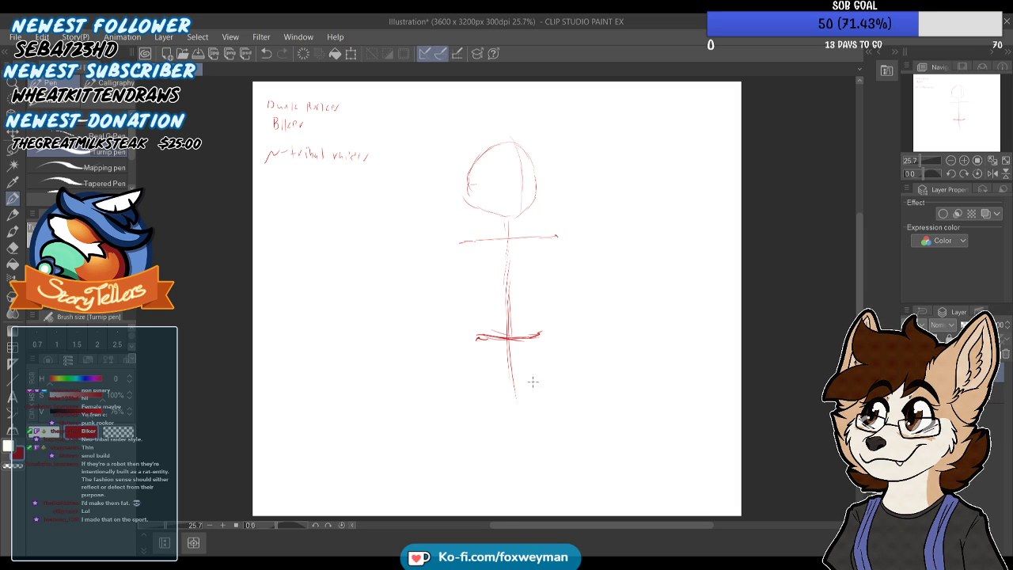
key("e")
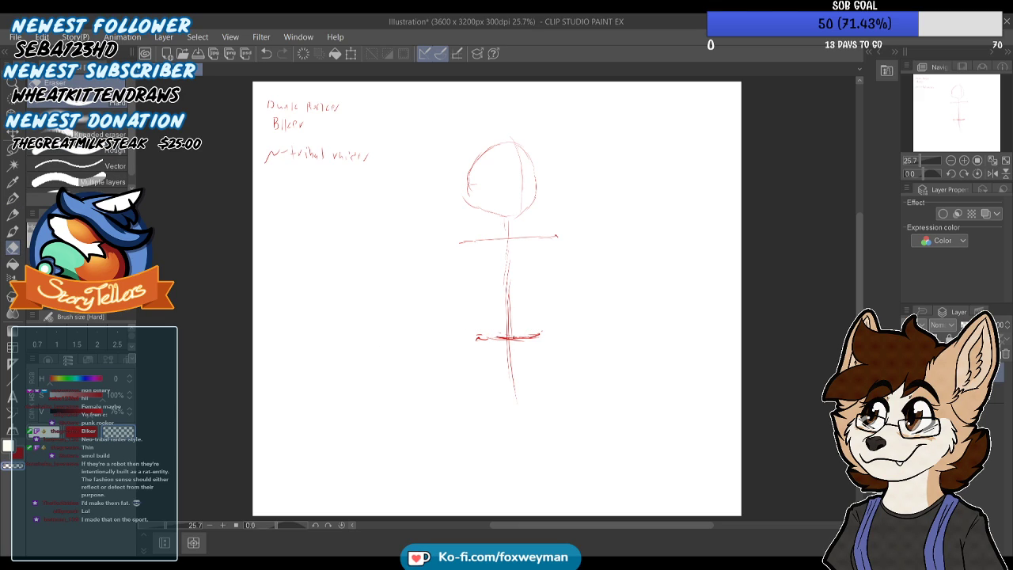
Draw single-line legs from both ends of the hip line, one bent at the knee and the other stretched outward
left_click(13, 199)
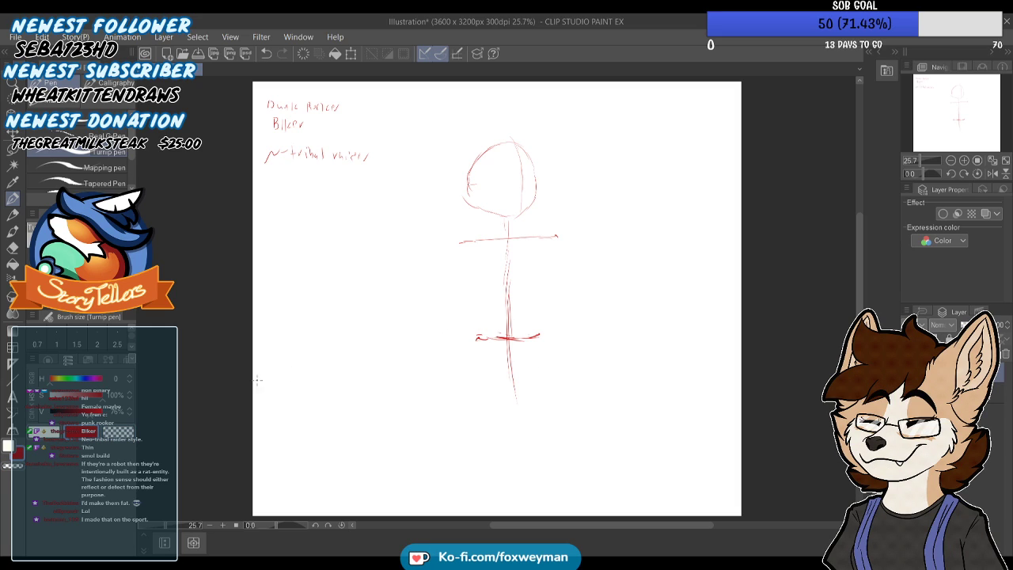
mouse_move(467, 348)
left_mouse_down()
mouse_move(434, 384)
mouse_move(451, 445)
left_mouse_up()
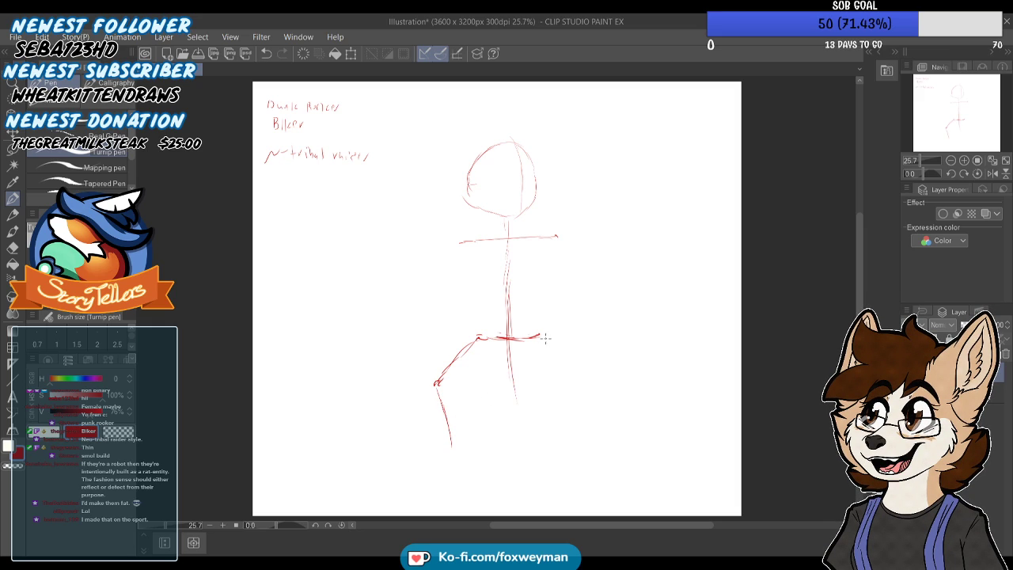
left_click_drag(541, 336, 631, 437)
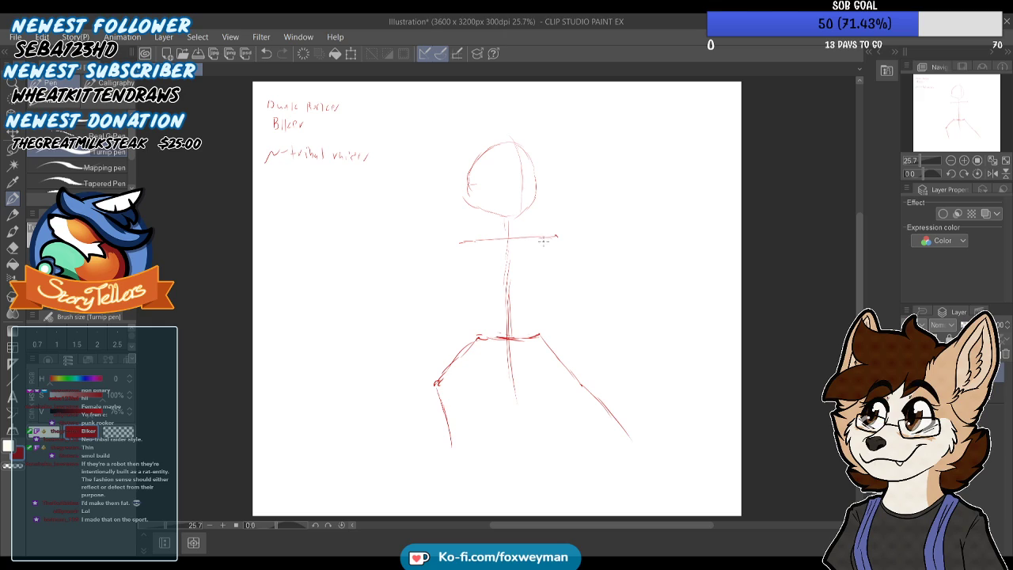
Sketch the neck, ribcage, rounded belly and pelvis around the spine
mouse_move(543, 276)
left_mouse_down()
mouse_move(542, 297)
mouse_move(506, 287)
mouse_move(480, 298)
mouse_move(468, 268)
left_mouse_up()
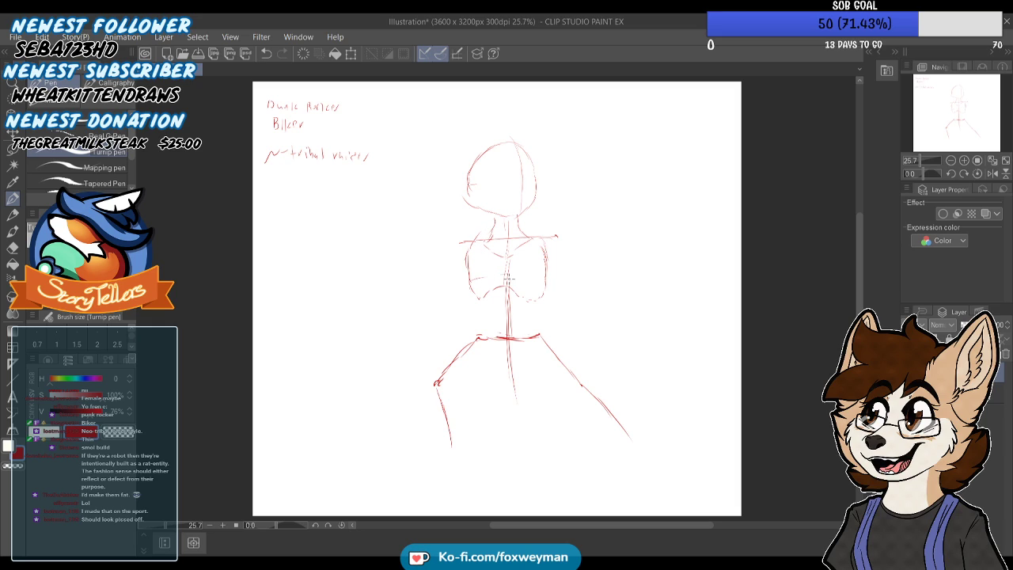
mouse_move(551, 288)
left_mouse_down()
mouse_move(510, 336)
mouse_move(483, 327)
mouse_move(466, 288)
mouse_move(474, 344)
mouse_move(519, 366)
left_mouse_up()
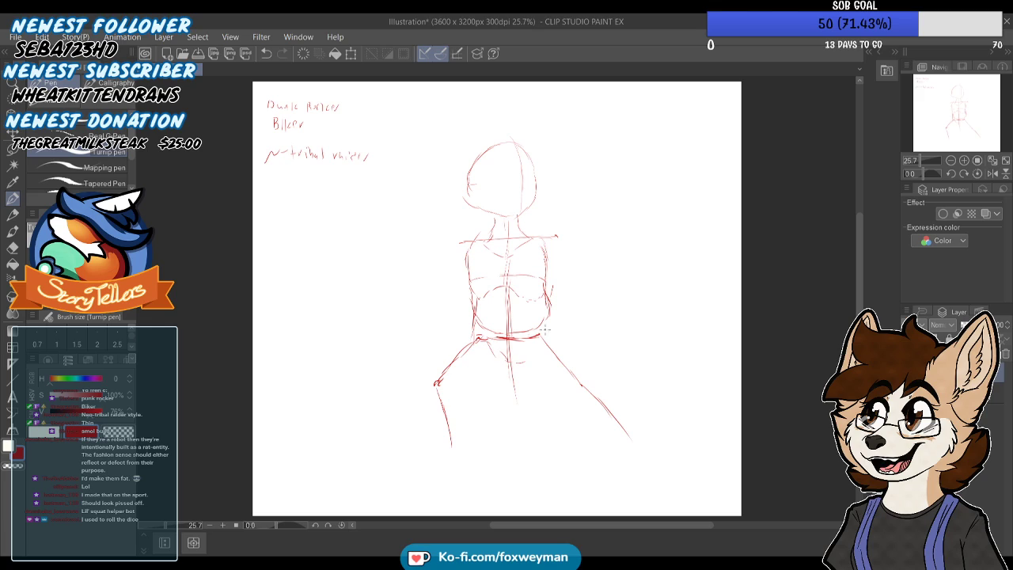
mouse_move(548, 307)
left_mouse_down()
mouse_move(554, 338)
mouse_move(524, 362)
mouse_move(547, 353)
left_mouse_up()
left_click_drag(476, 347, 503, 364)
left_click_drag(470, 322, 482, 344)
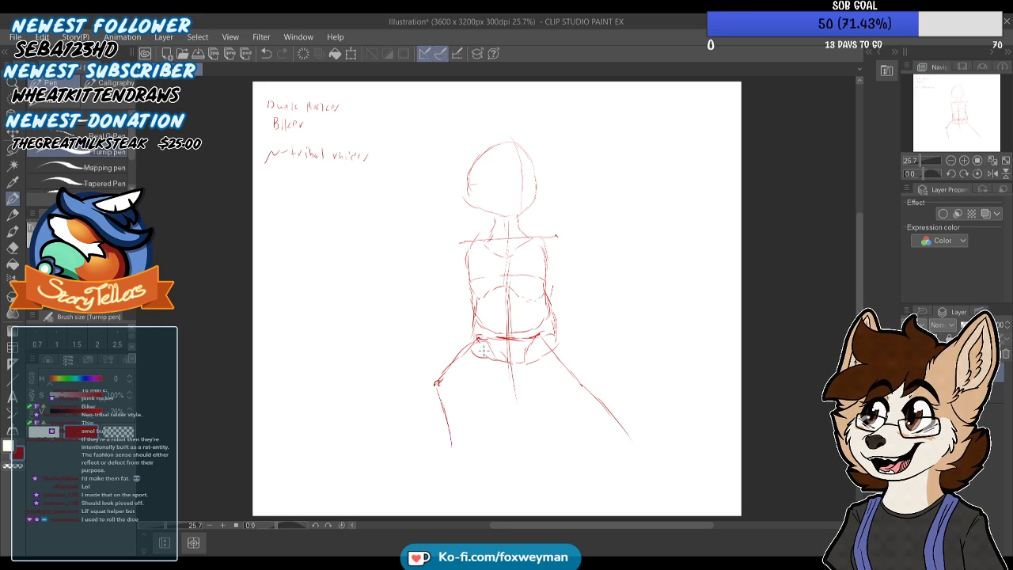
Build up the outstretched right-hand leg with thigh and calf contours and a round knee joint
left_click_drag(516, 364, 581, 399)
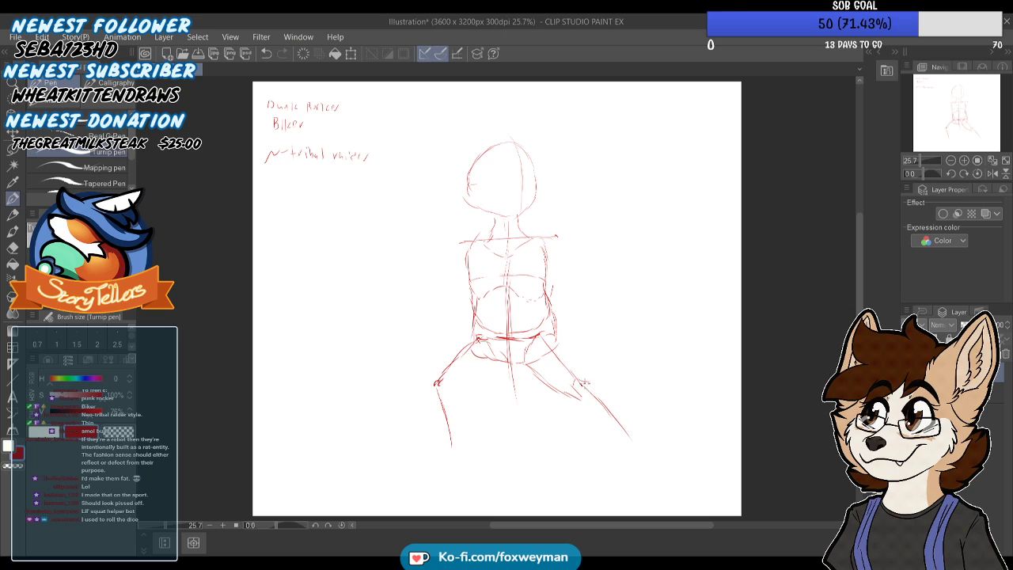
mouse_move(592, 380)
left_mouse_down()
mouse_move(585, 397)
mouse_move(598, 378)
mouse_move(611, 387)
mouse_move(634, 435)
left_mouse_up()
left_click_drag(579, 395, 623, 443)
left_click_drag(622, 439, 642, 444)
Build up the bent left-hand leg with a thigh contour, a round knee and a tapered lower leg
mouse_move(510, 363)
left_mouse_down()
mouse_move(451, 393)
mouse_move(436, 374)
mouse_move(476, 338)
left_mouse_up()
mouse_move(437, 376)
left_mouse_down()
mouse_move(465, 385)
mouse_move(477, 440)
mouse_move(462, 448)
mouse_move(435, 387)
mouse_move(452, 431)
left_mouse_up()
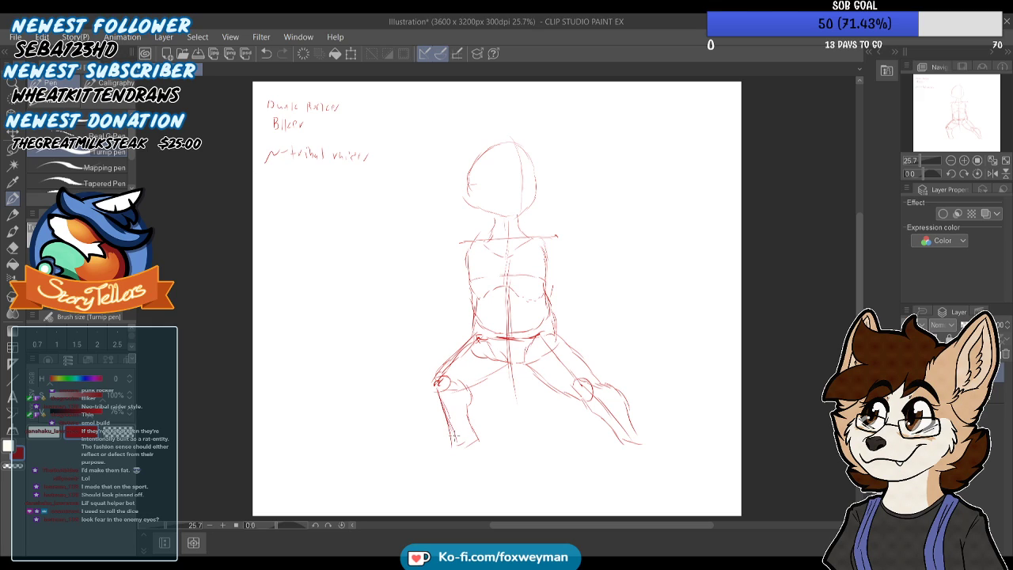
left_click_drag(433, 390, 467, 445)
left_click_drag(462, 395, 479, 445)
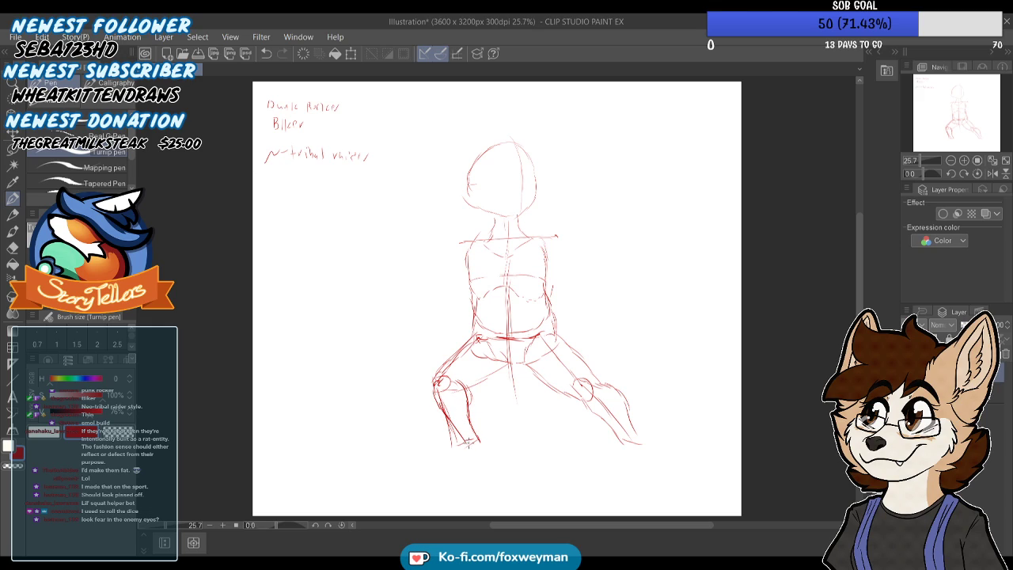
left_click_drag(464, 377, 480, 438)
Sketch both feet and a thick tail curling outward from the hips on the left side of the figure
mouse_move(508, 314)
left_mouse_down()
mouse_move(502, 326)
mouse_move(522, 335)
left_mouse_up()
left_click_drag(487, 367, 430, 345)
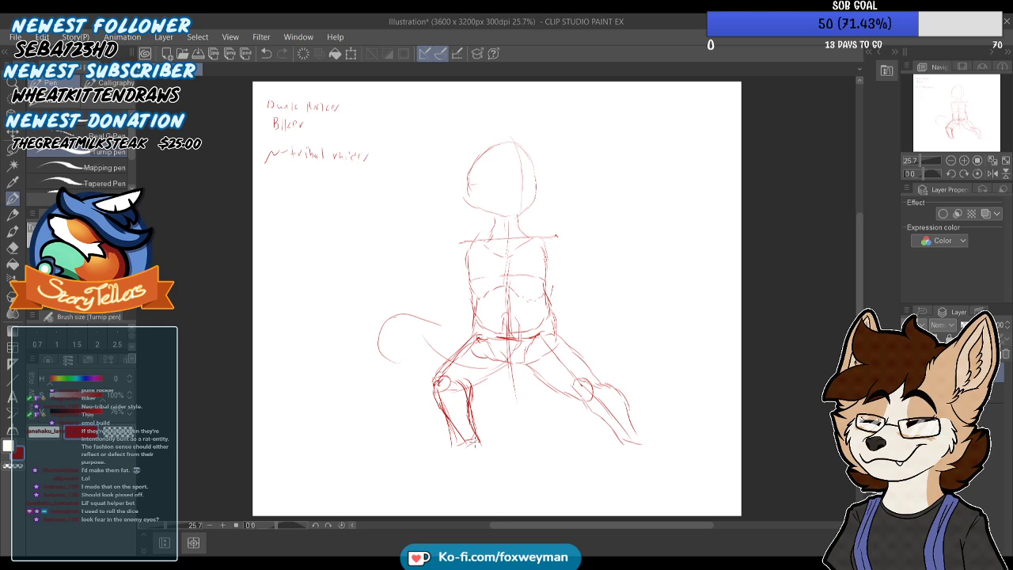
mouse_move(475, 433)
left_mouse_down()
mouse_move(481, 438)
mouse_move(449, 453)
mouse_move(459, 460)
mouse_move(433, 460)
left_mouse_up()
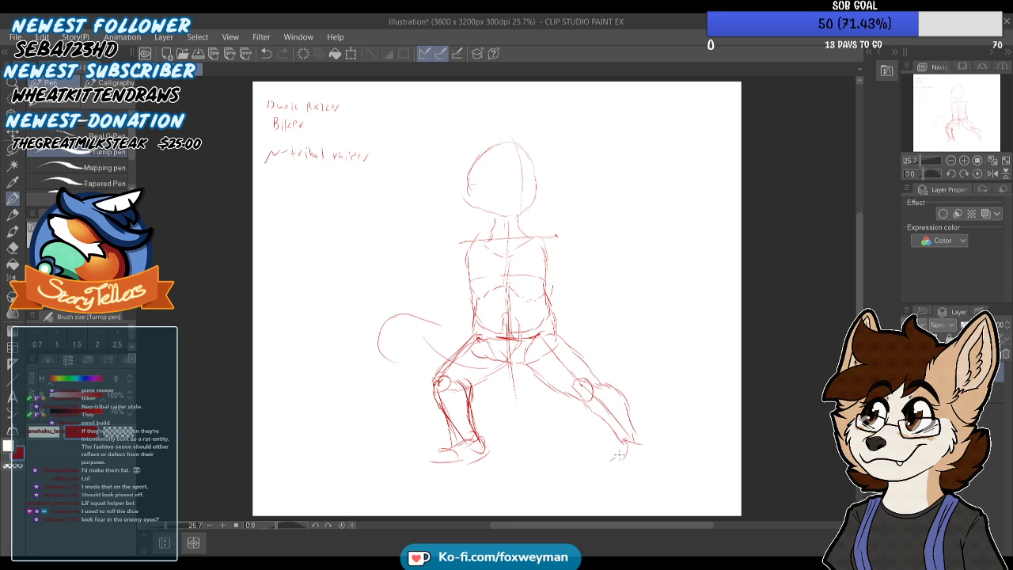
left_click_drag(636, 435, 642, 466)
mouse_move(459, 363)
left_mouse_down()
mouse_move(413, 305)
mouse_move(378, 311)
left_mouse_up()
mouse_move(391, 359)
left_mouse_down()
mouse_move(396, 329)
mouse_move(479, 370)
mouse_move(513, 356)
left_mouse_up()
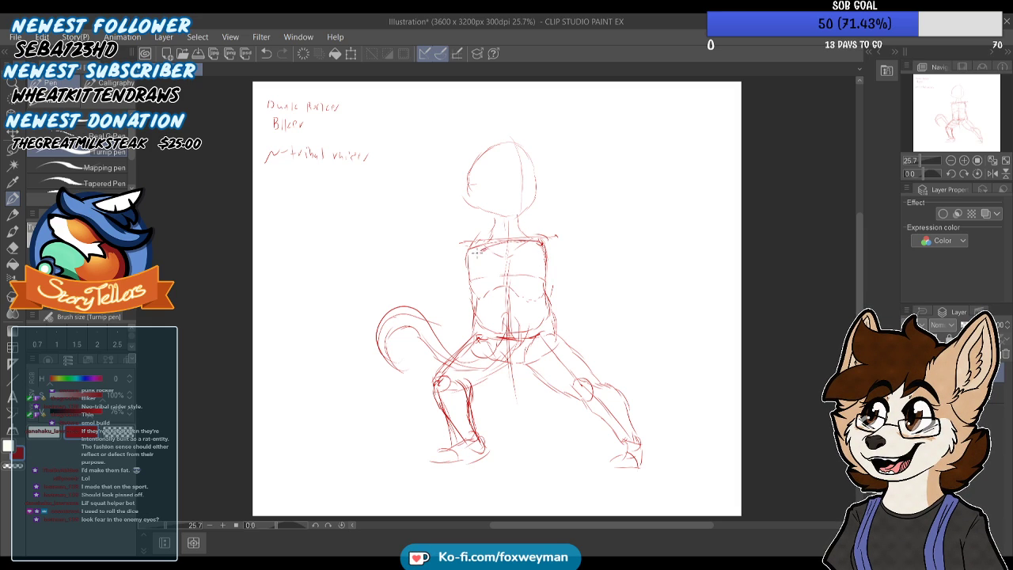
Draw guide lines for both arms from the shoulders, with the left forearm reaching outward and the right forearm hanging down
left_click_drag(469, 263, 445, 299)
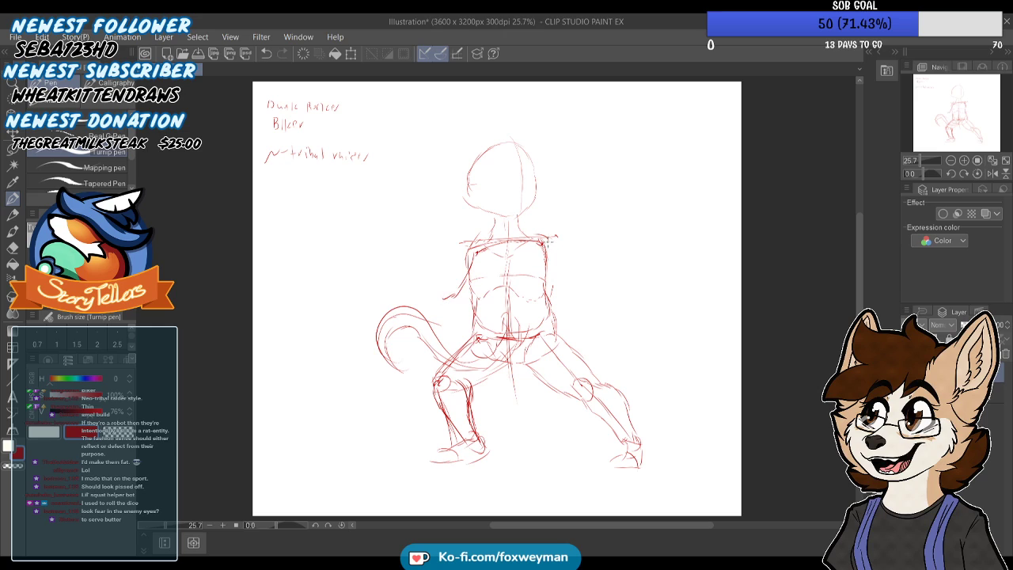
left_click_drag(549, 245, 583, 274)
left_click_drag(587, 276, 587, 323)
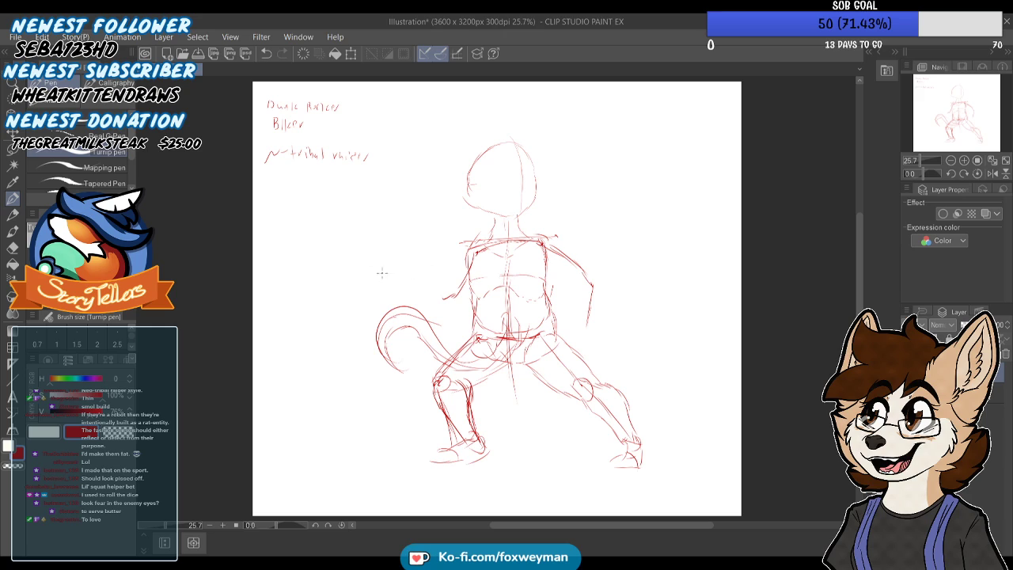
mouse_move(475, 271)
left_mouse_down()
mouse_move(444, 302)
mouse_move(406, 300)
left_mouse_up()
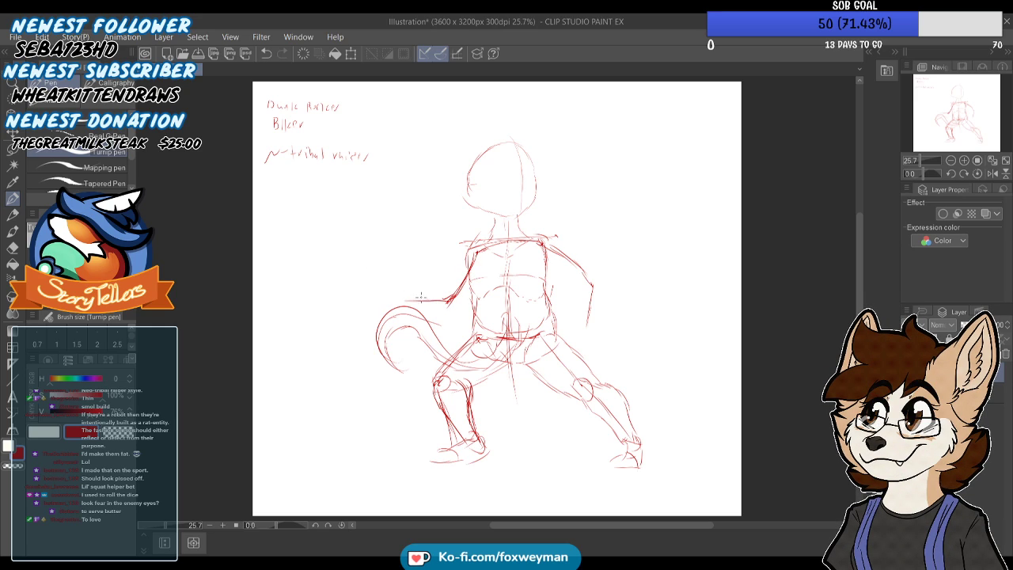
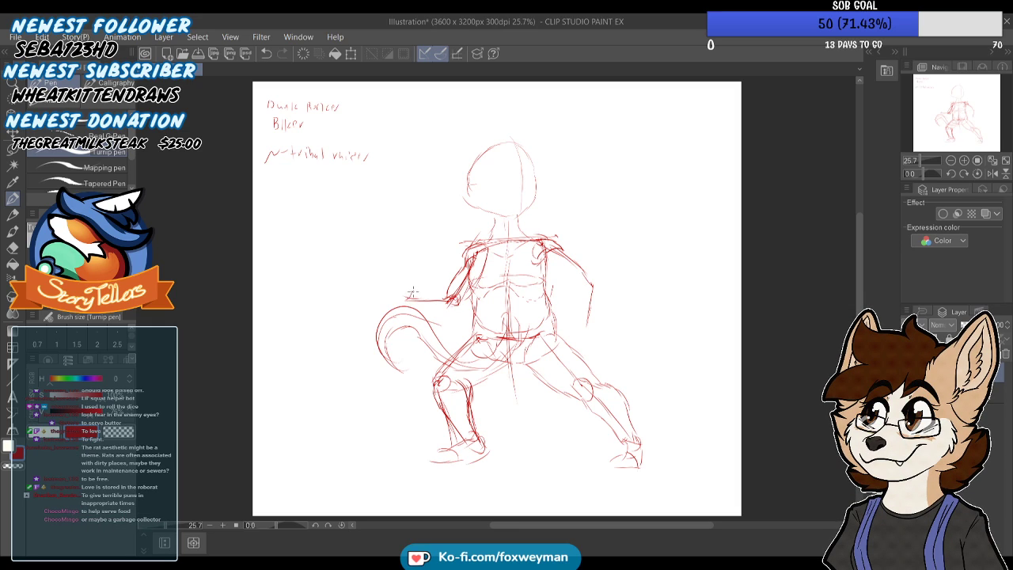
Contour both forearms and sketch a closed fist on the hanging arm and a rough hand on the outstretched one
left_click_drag(427, 292, 448, 288)
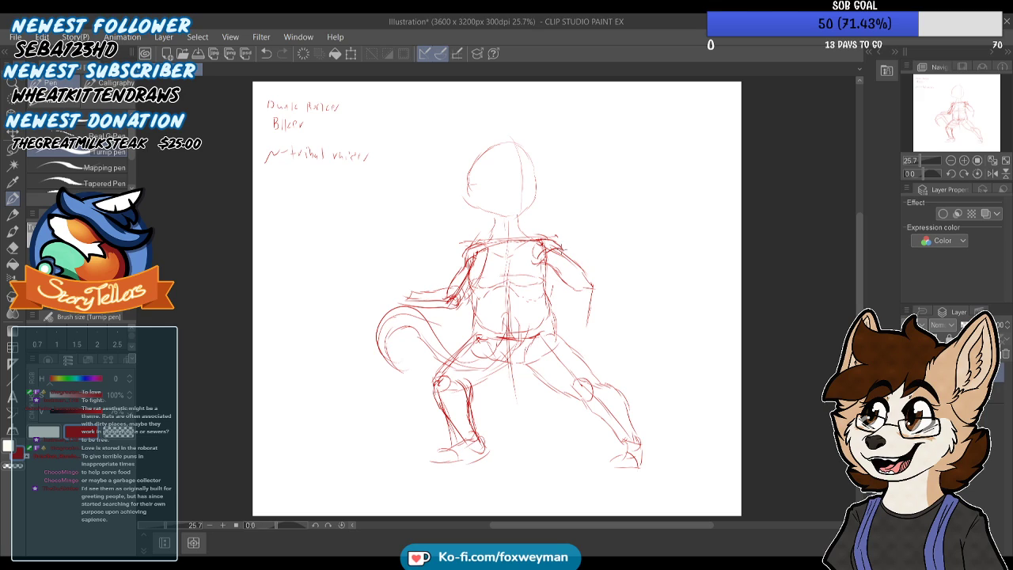
mouse_move(592, 278)
left_mouse_down()
mouse_move(590, 296)
mouse_move(578, 291)
left_mouse_up()
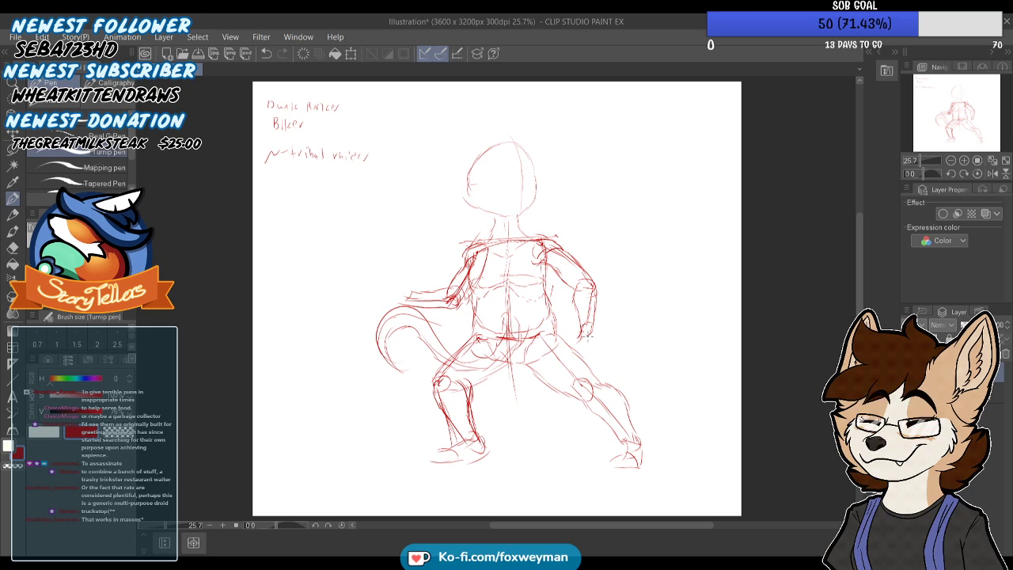
mouse_move(593, 325)
left_mouse_down()
mouse_move(599, 356)
mouse_move(587, 363)
left_mouse_up()
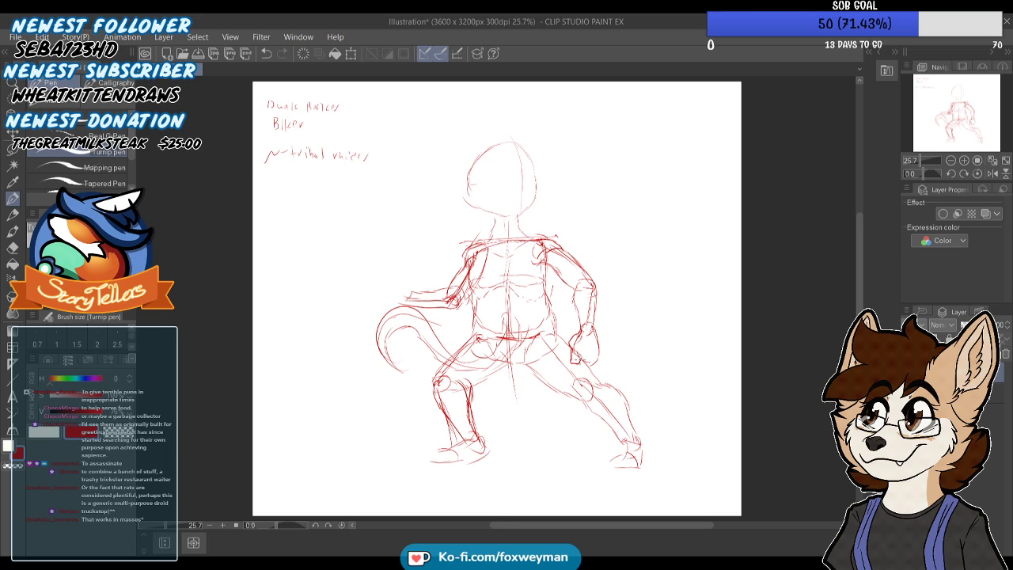
mouse_move(586, 366)
left_mouse_down()
mouse_move(597, 367)
mouse_move(598, 349)
mouse_move(602, 364)
left_mouse_up()
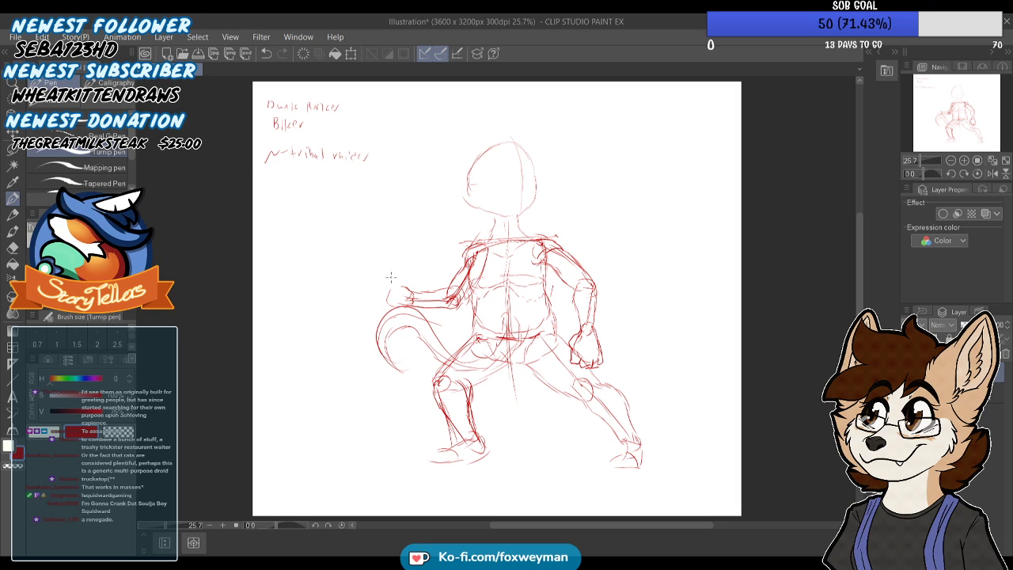
Draw curved guide lines across the head for the brow, eye level and mouth
scroll(478, 192, "up", 1)
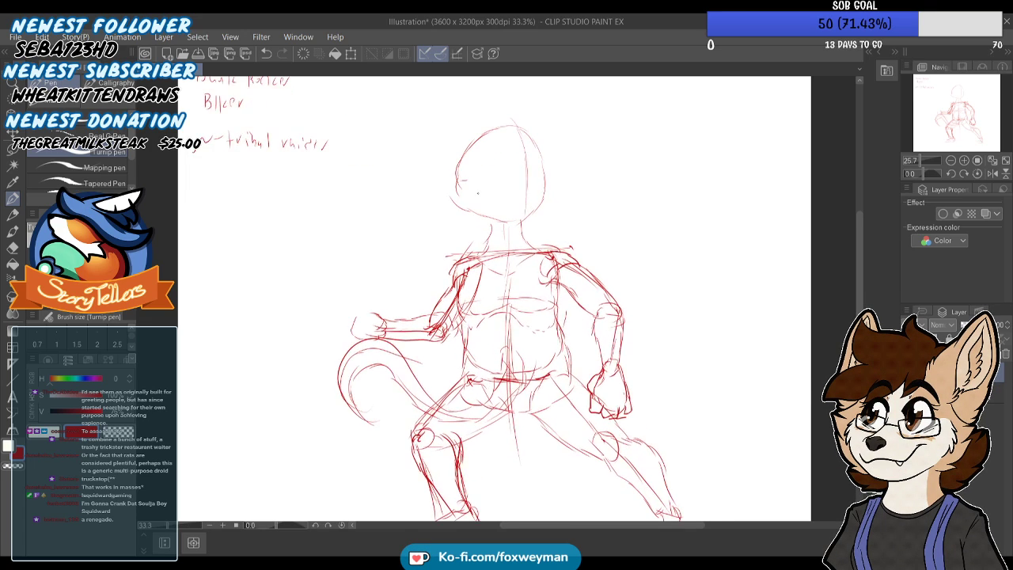
scroll(478, 192, "up", 1)
left_click_drag(510, 204, 562, 190)
left_click_drag(445, 197, 510, 206)
left_click_drag(456, 190, 520, 182)
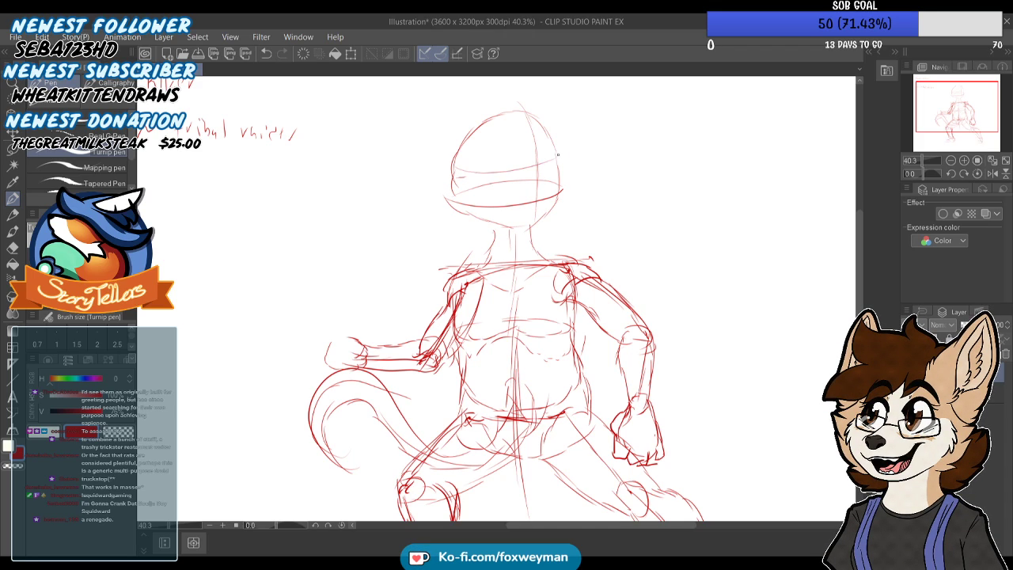
Sketch the rounded muzzle and lower jaw at the front of the head
scroll(459, 270, "down", 1)
scroll(539, 228, "up", 2)
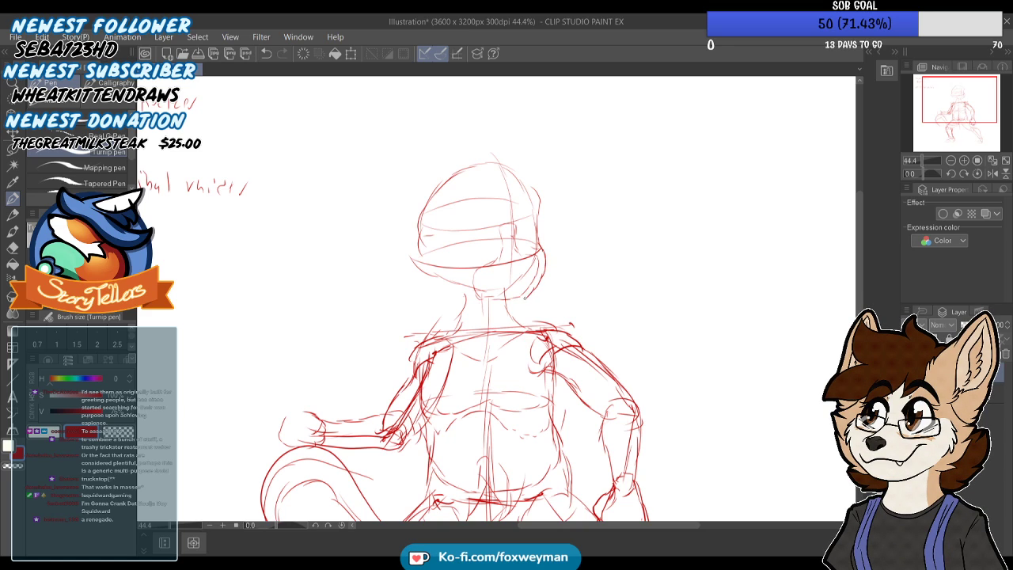
scroll(506, 279, "down", 3)
scroll(515, 277, "up", 4)
mouse_move(507, 260)
left_mouse_down()
mouse_move(546, 258)
mouse_move(514, 258)
mouse_move(536, 255)
mouse_move(546, 267)
mouse_move(524, 297)
left_mouse_up()
key("ctrl+z")
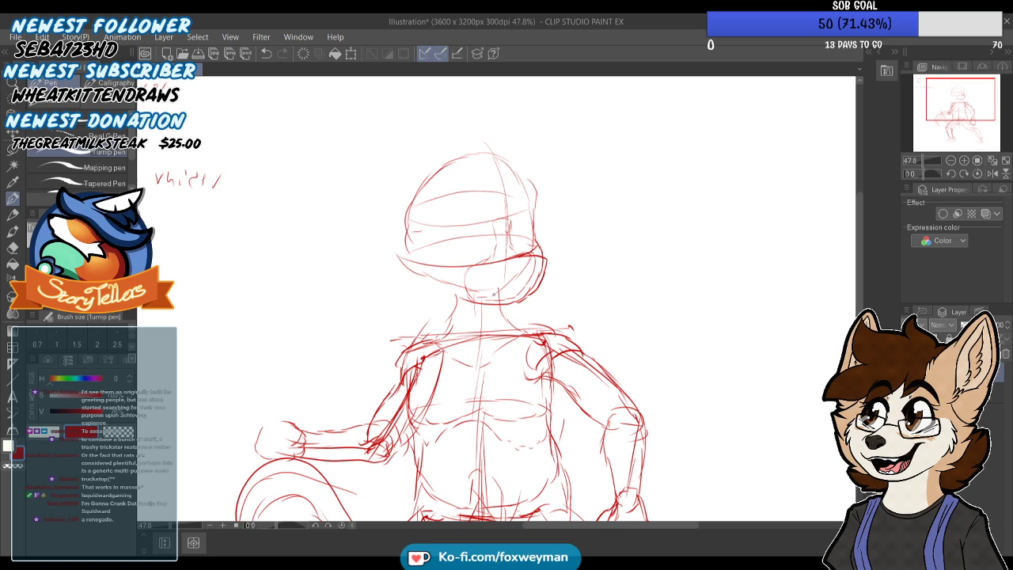
scroll(494, 293, "down", 3)
scroll(450, 216, "up", 1)
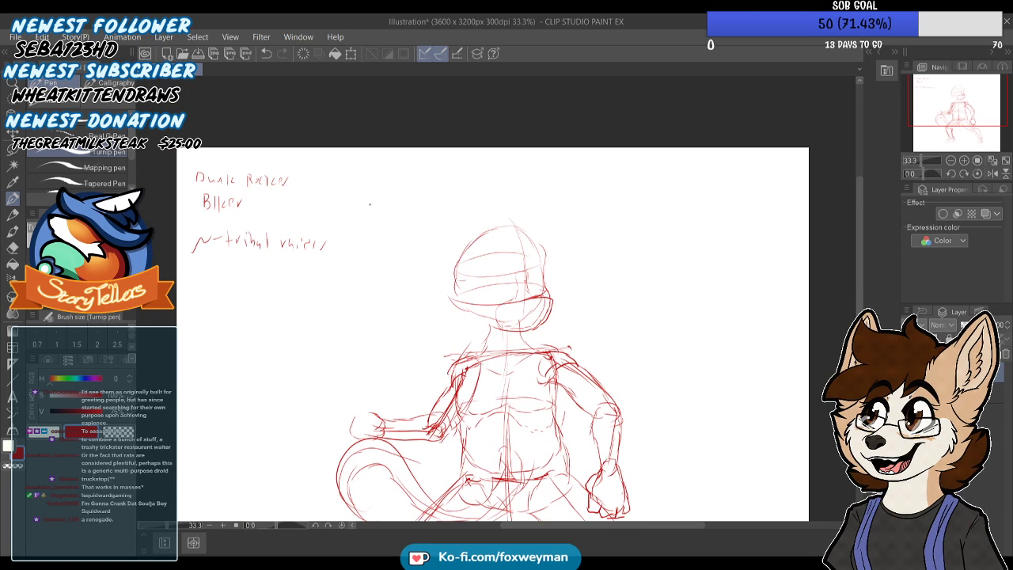
Draw a small nose at the tip of the muzzle and rough in two rounded eye sockets
left_click_drag(292, 204, 331, 191)
scroll(435, 261, "up", 1)
scroll(435, 262, "up", 1)
scroll(608, 281, "up", 2)
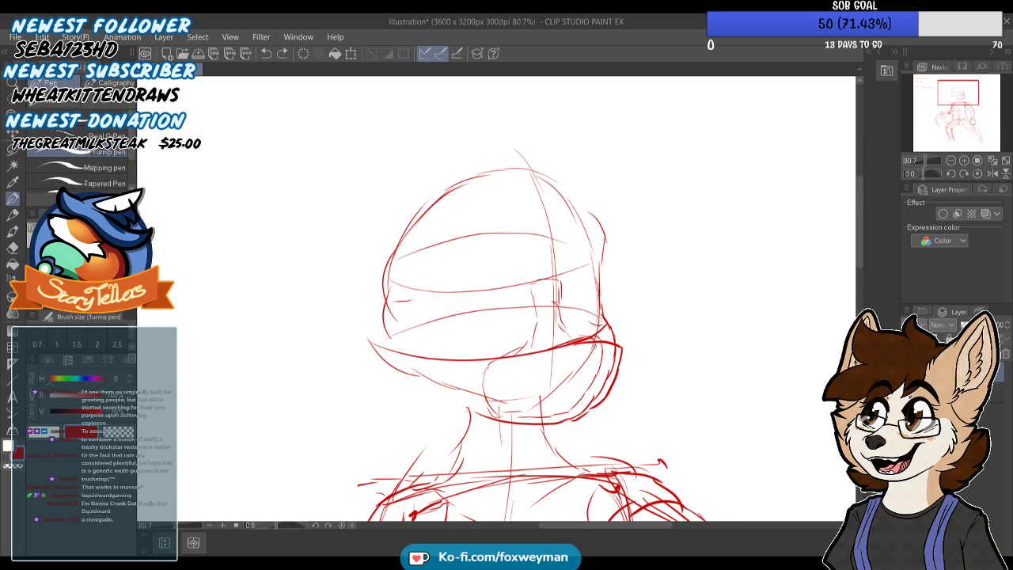
left_click_drag(609, 337, 613, 350)
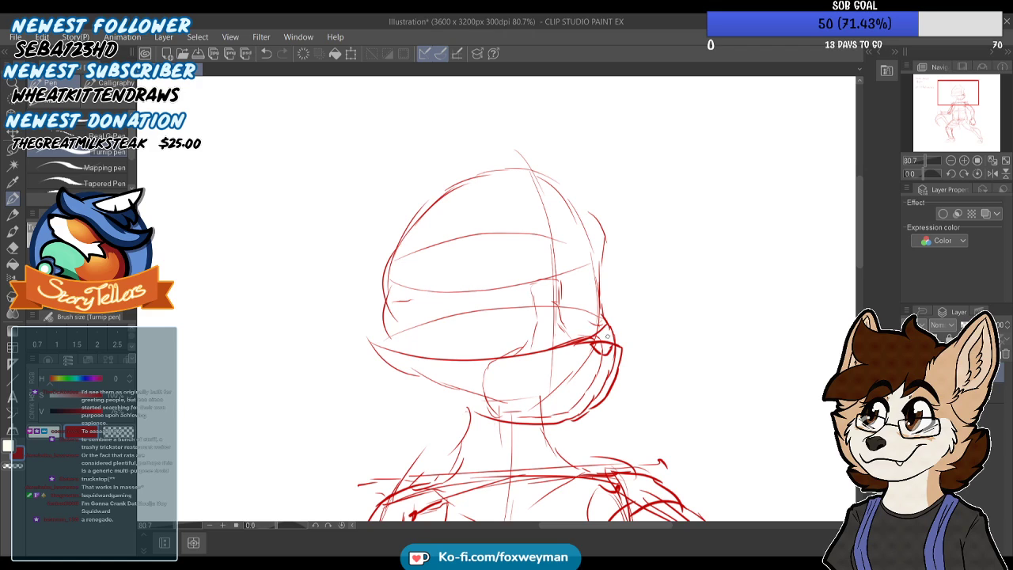
mouse_move(532, 295)
left_mouse_down()
mouse_move(459, 305)
mouse_move(442, 330)
left_mouse_up()
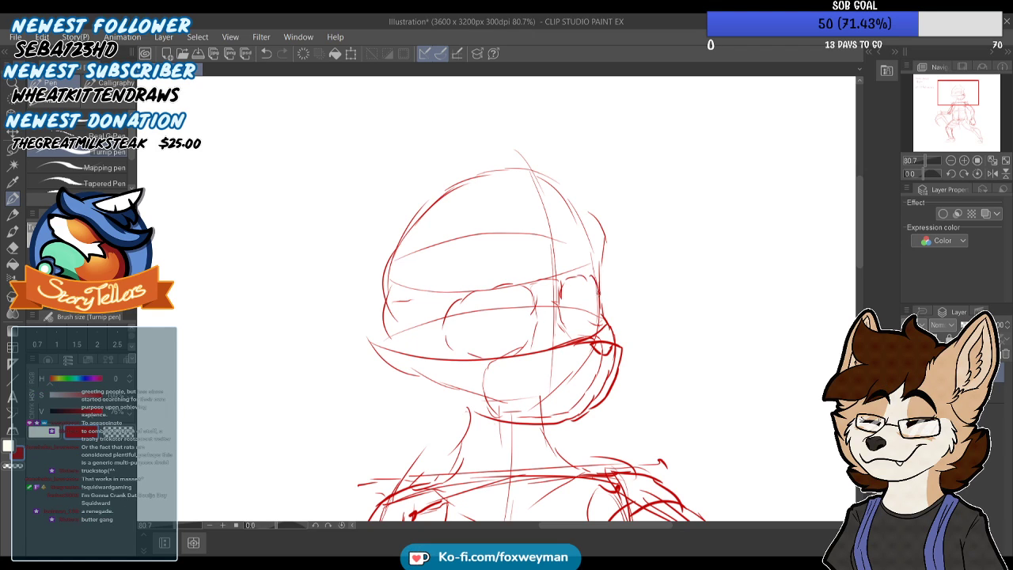
scroll(513, 246, "down", 2)
scroll(512, 241, "up", 2)
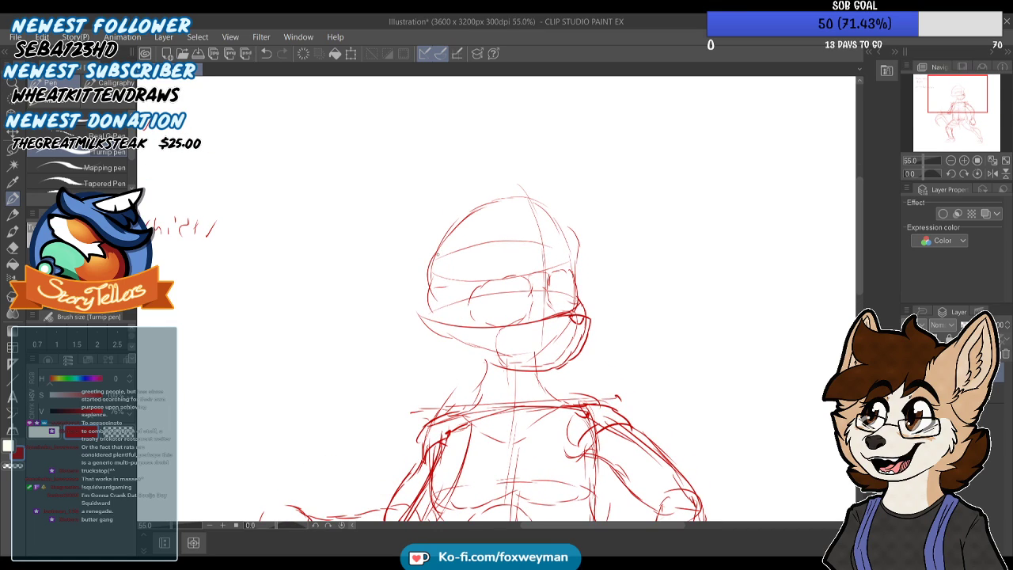
Add a pointed ear on each side of the head and strengthen the cheek and jaw contours
mouse_move(457, 247)
left_mouse_down()
mouse_move(426, 219)
mouse_move(408, 220)
mouse_move(437, 278)
left_mouse_up()
mouse_move(573, 223)
left_mouse_down()
mouse_move(591, 238)
mouse_move(571, 260)
left_mouse_up()
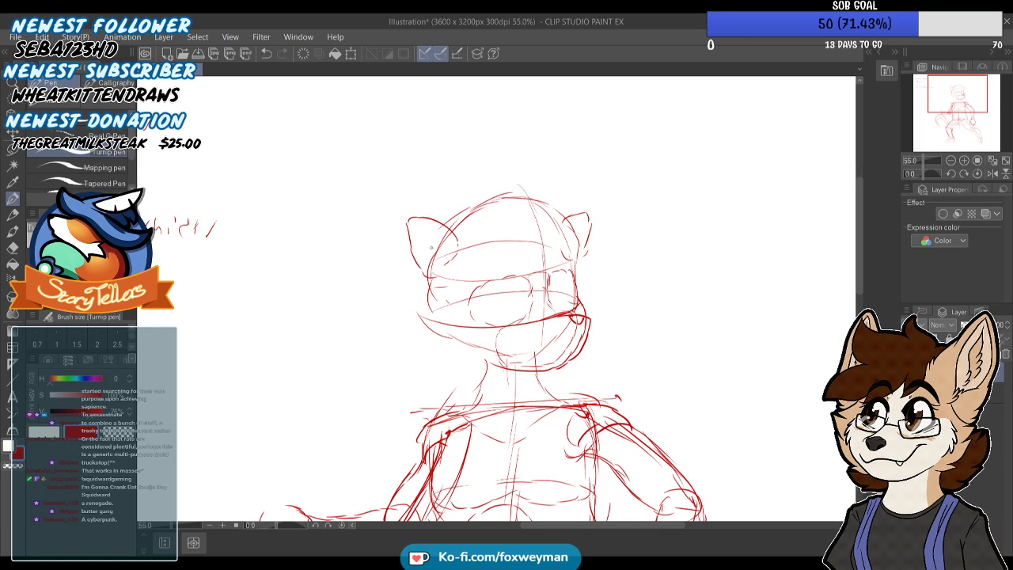
left_click_drag(433, 279, 420, 318)
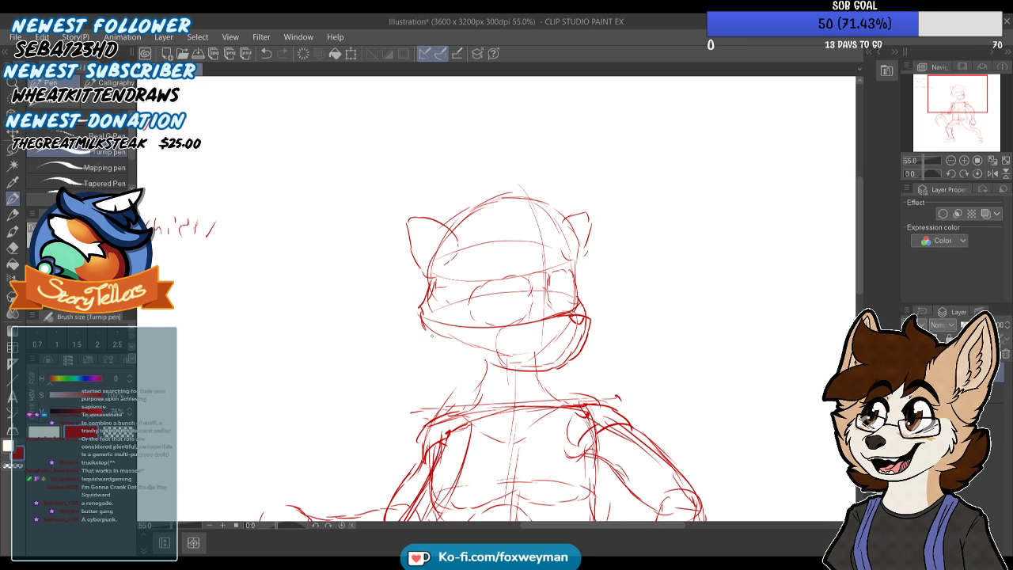
left_click_drag(579, 295, 589, 302)
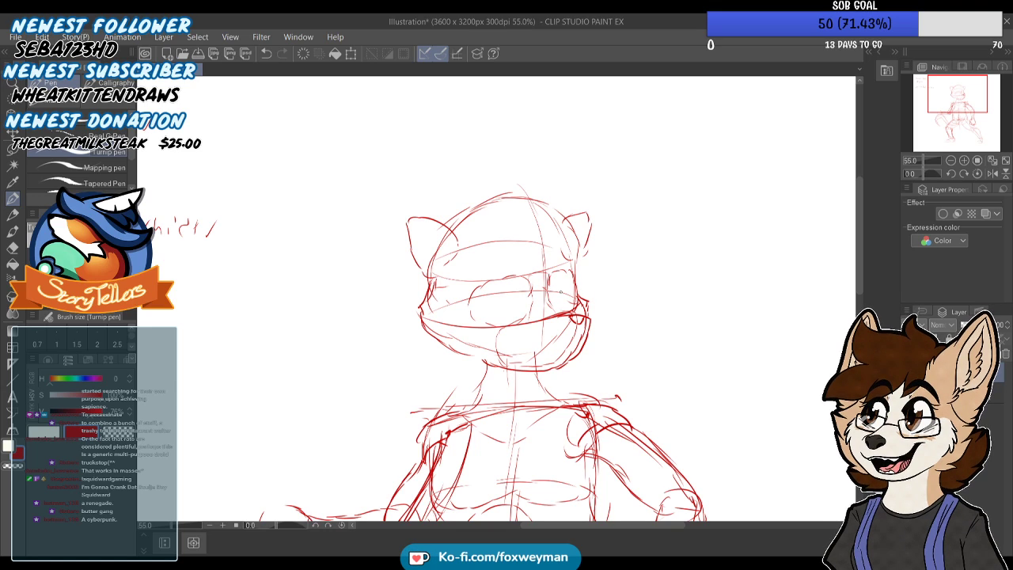
scroll(553, 190, "down", 9)
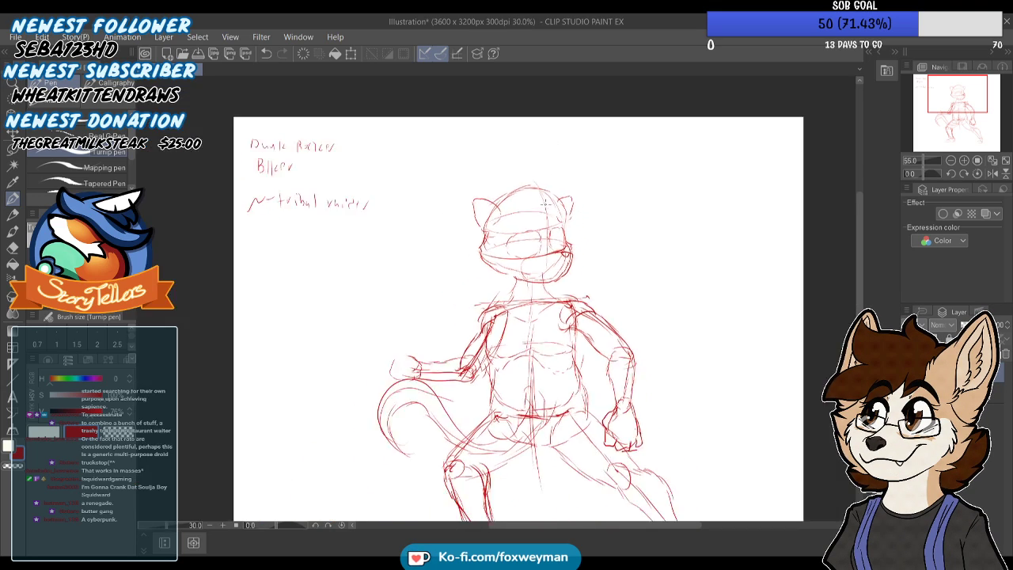
Lasso the whole head, move it slightly down toward the shoulders, and deselect it
scroll(515, 212, "up", 4)
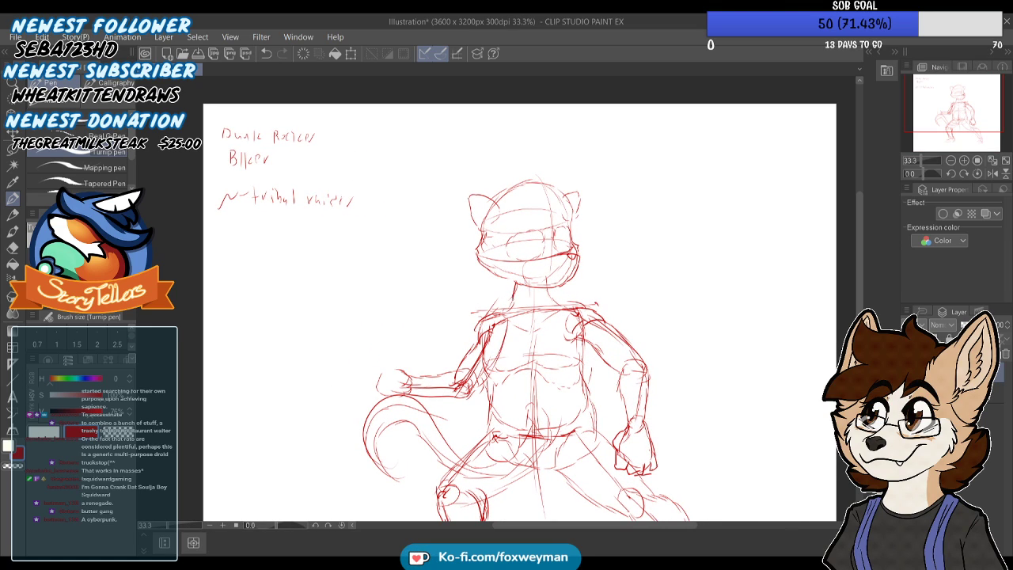
key("m")
mouse_move(584, 157)
left_mouse_down()
mouse_move(592, 274)
mouse_move(570, 283)
mouse_move(523, 286)
mouse_move(430, 202)
mouse_move(587, 128)
mouse_move(586, 154)
left_mouse_up()
key("ctrl+t")
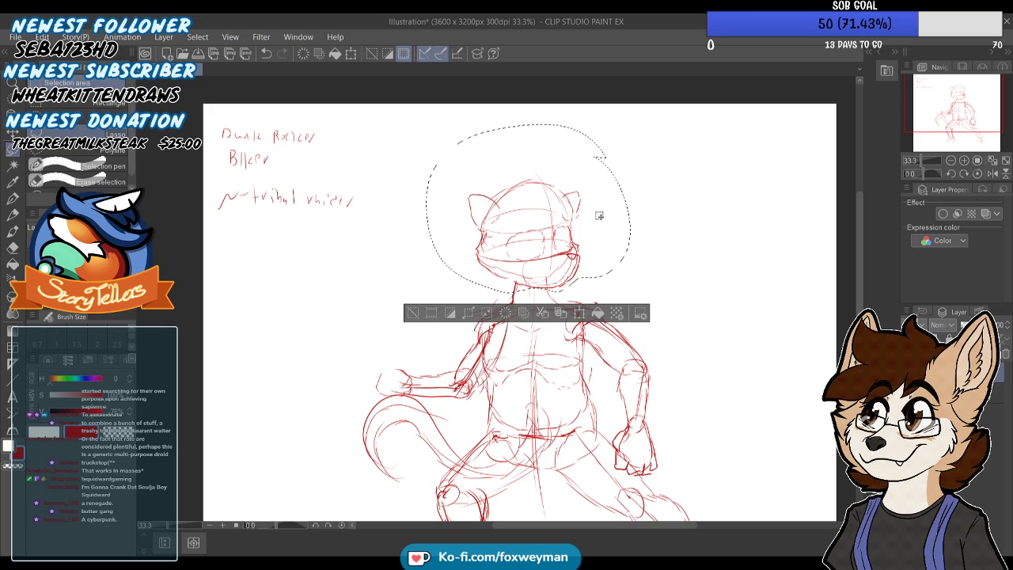
left_click_drag(568, 241, 570, 250)
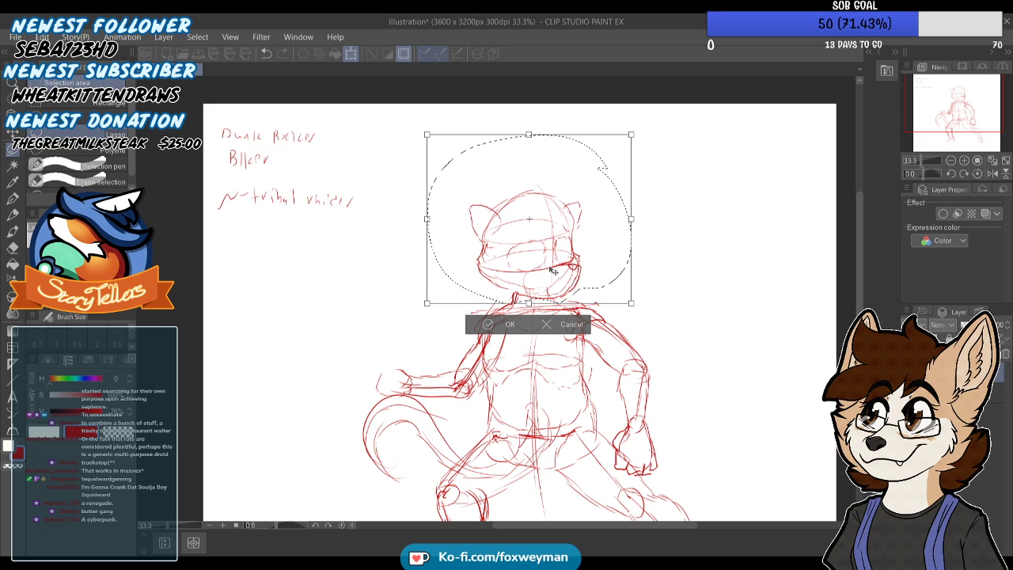
key("Return")
left_click(691, 246)
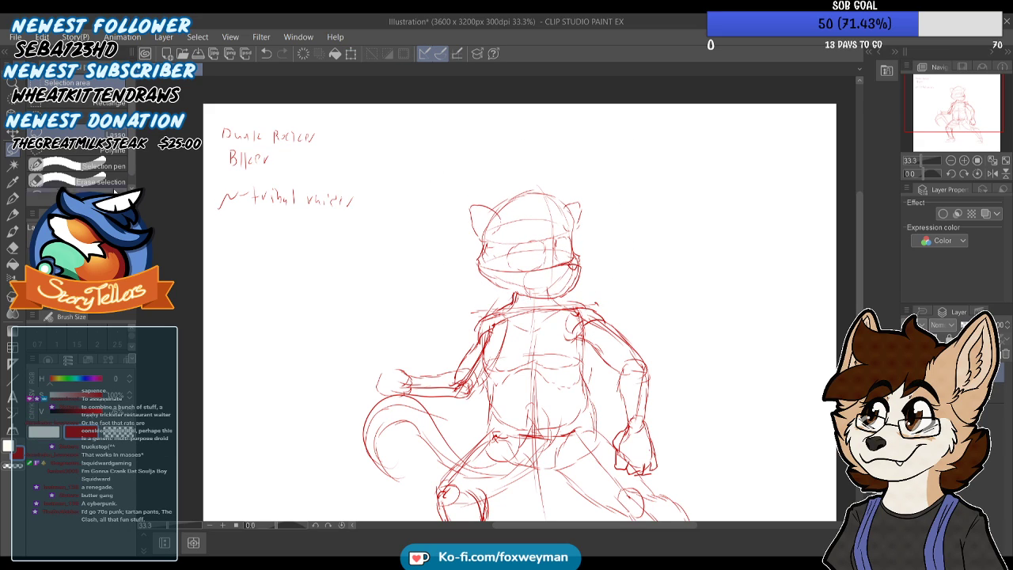
Redraw the neck contours with the pen so they join the lowered head to the shoulders
left_click(13, 199)
scroll(540, 294, "up", 2)
left_click_drag(509, 292, 502, 307)
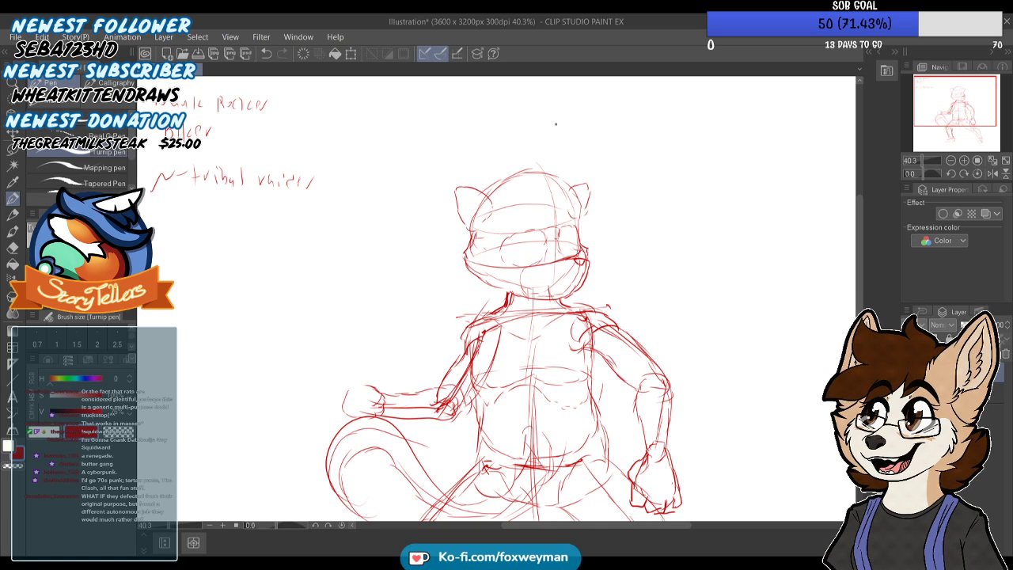
scroll(555, 125, "down", 4)
scroll(532, 220, "up", 5)
scroll(544, 221, "up", 2)
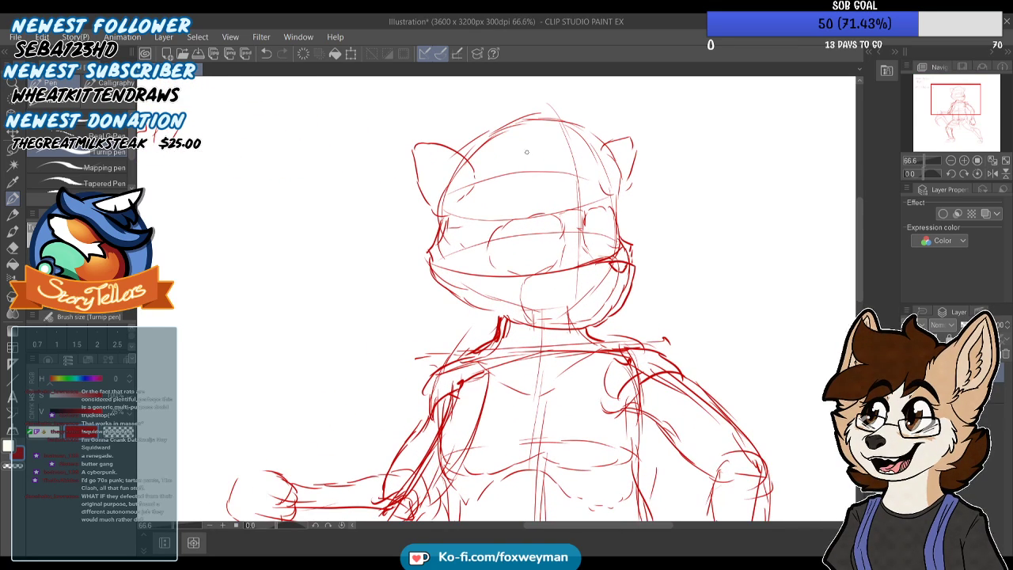
scroll(492, 148, "down", 4)
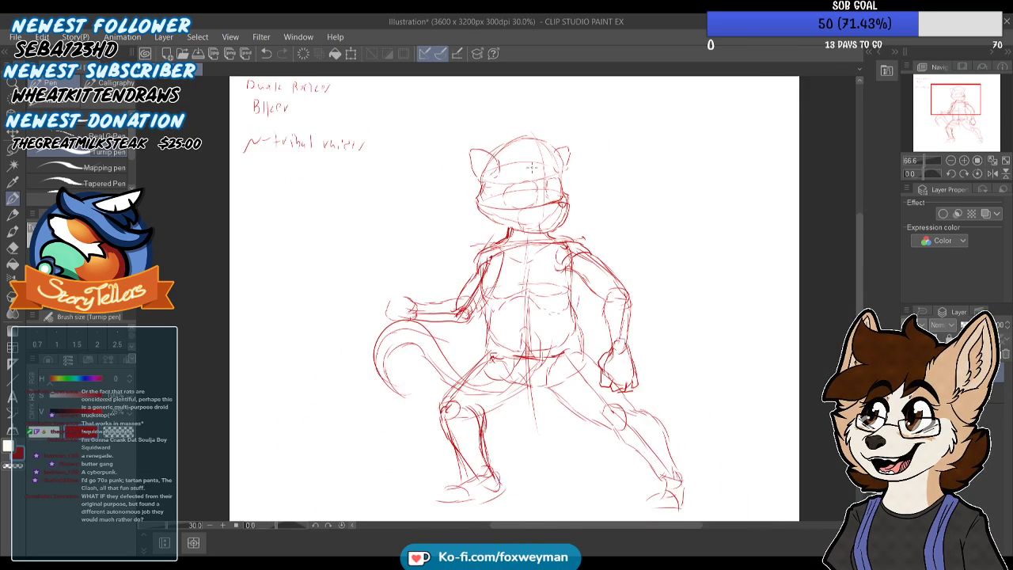
Refine both feet with rounded toe caps, sole lines and a firmer heel contour
scroll(641, 409, "up", 3)
left_click_drag(640, 409, 651, 426)
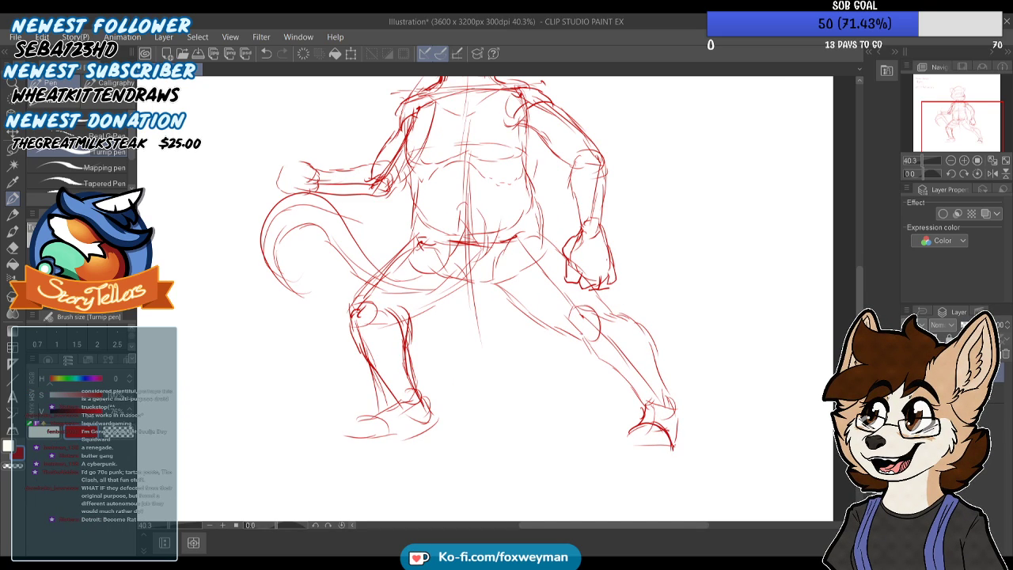
left_click_drag(349, 432, 403, 445)
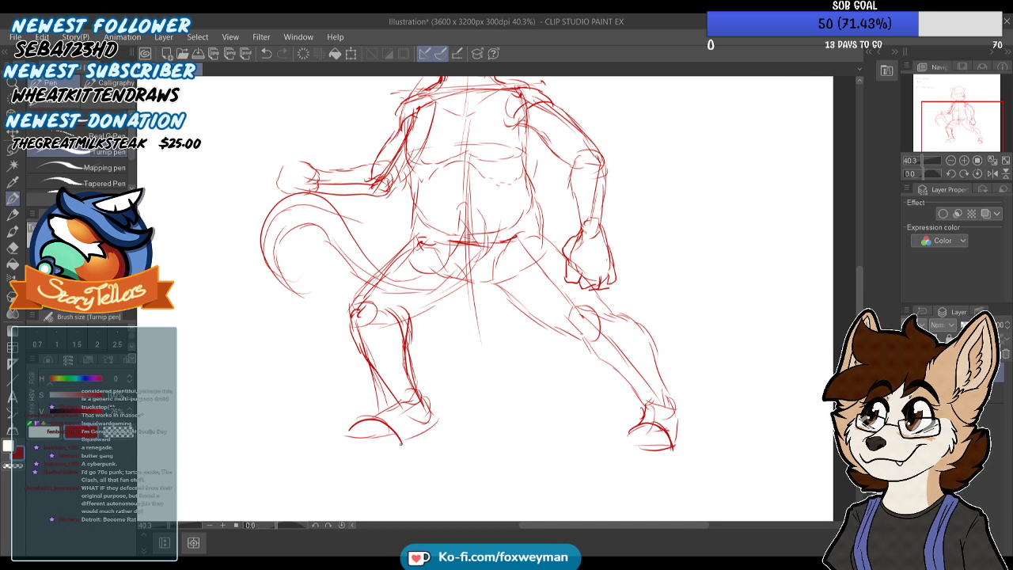
left_click_drag(426, 399, 434, 424)
scroll(475, 293, "down", 3)
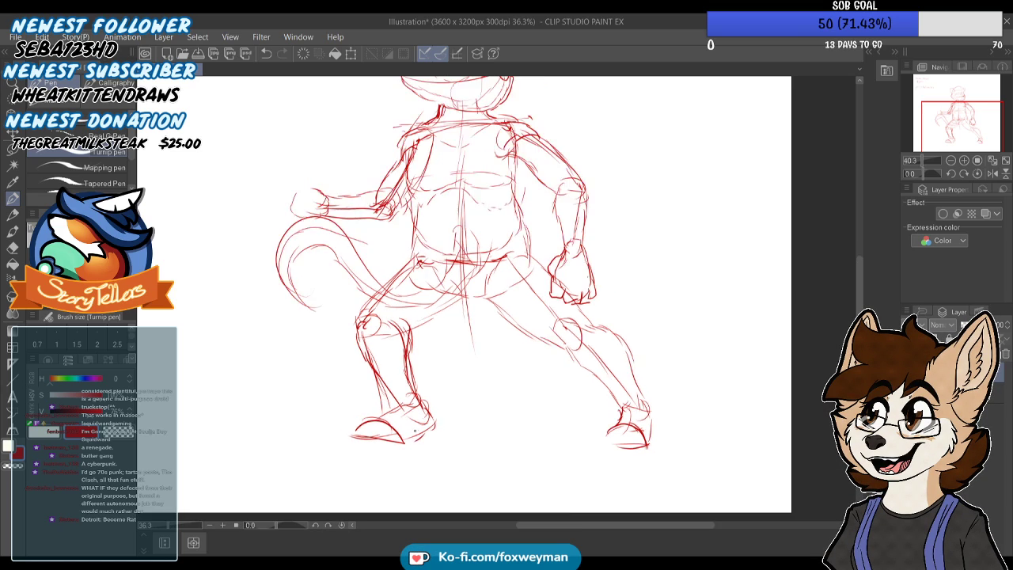
Close off the end of the tail with an inward-curling rounded tip
scroll(475, 293, "up", 2)
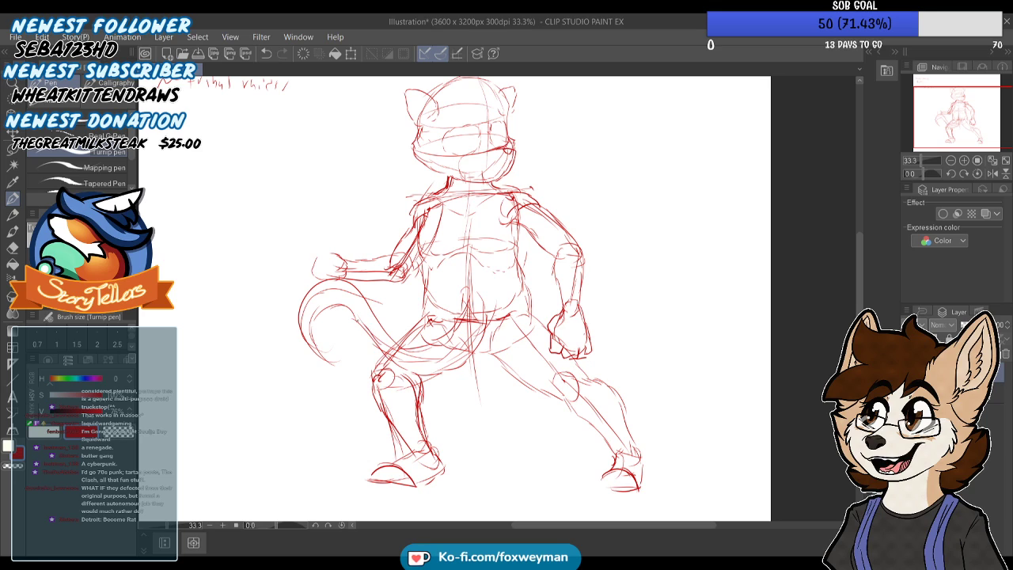
mouse_move(327, 314)
left_mouse_down()
mouse_move(318, 345)
mouse_move(345, 363)
left_mouse_up()
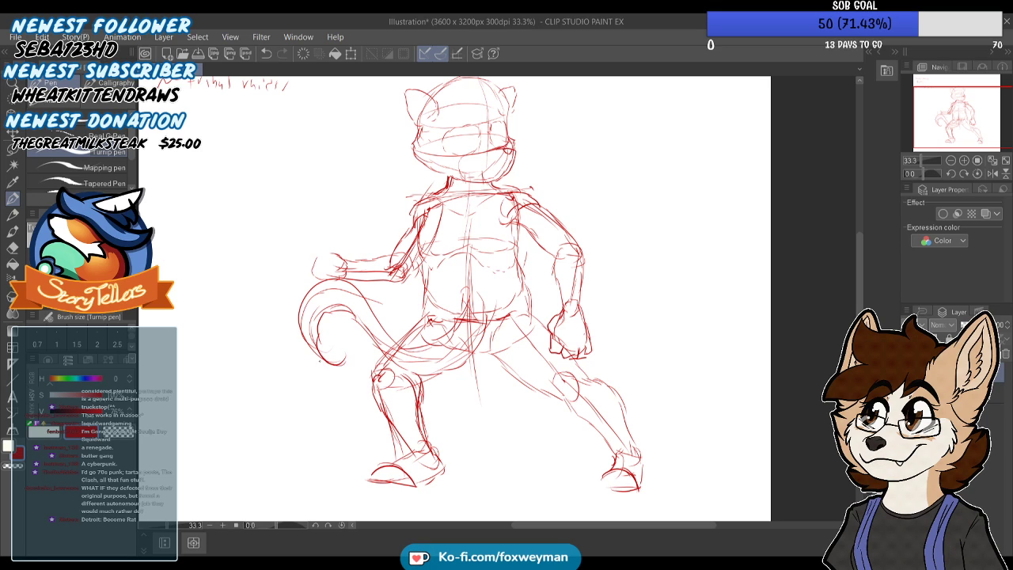
scroll(456, 292, "down", 2)
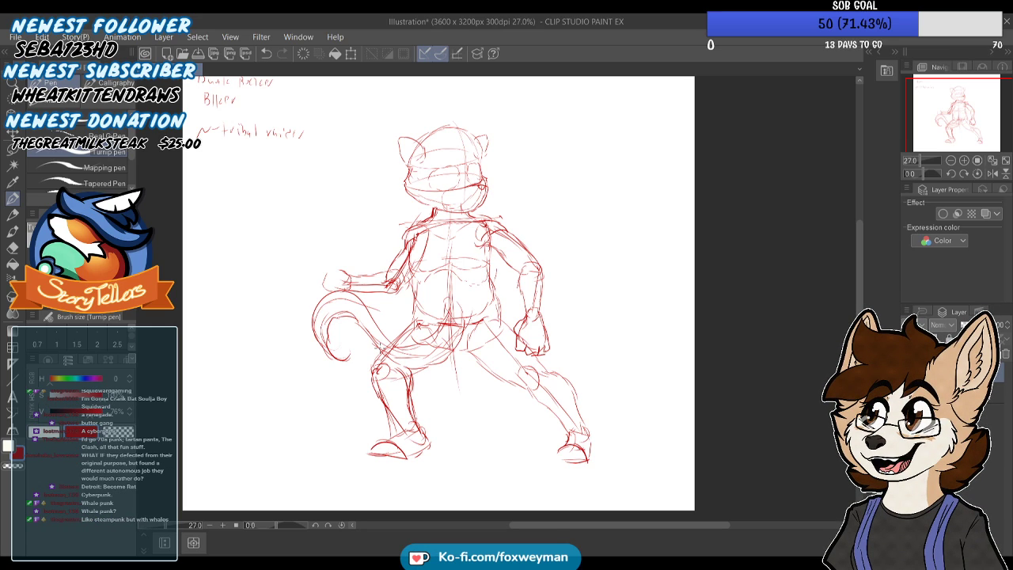
Firm up both eye outlines and draw angular, straight-edged pupils inside them
left_click_drag(958, 144, 953, 139)
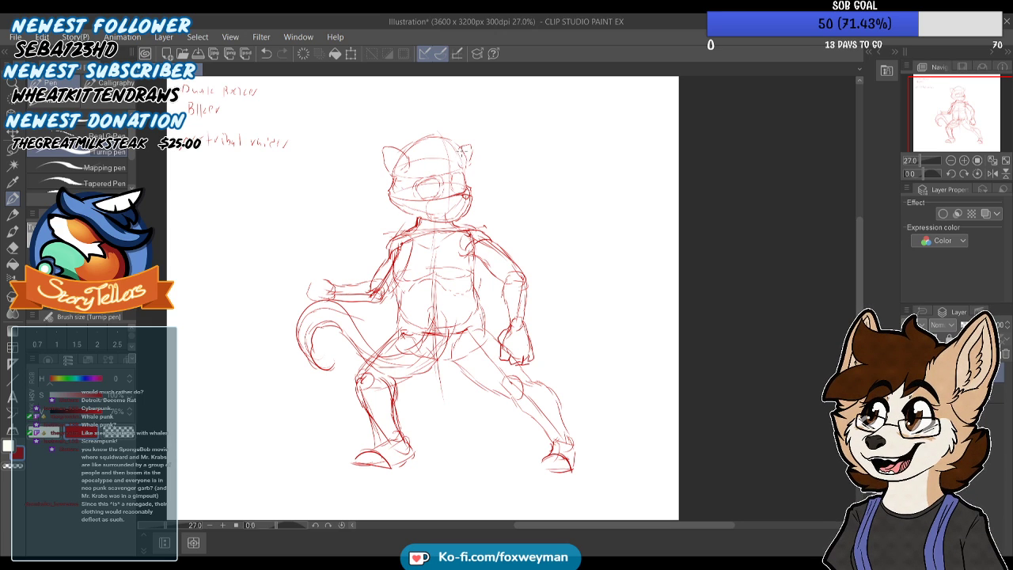
scroll(455, 163, "up", 4)
mouse_move(448, 202)
left_mouse_down()
mouse_move(449, 190)
mouse_move(473, 188)
mouse_move(480, 225)
left_mouse_up()
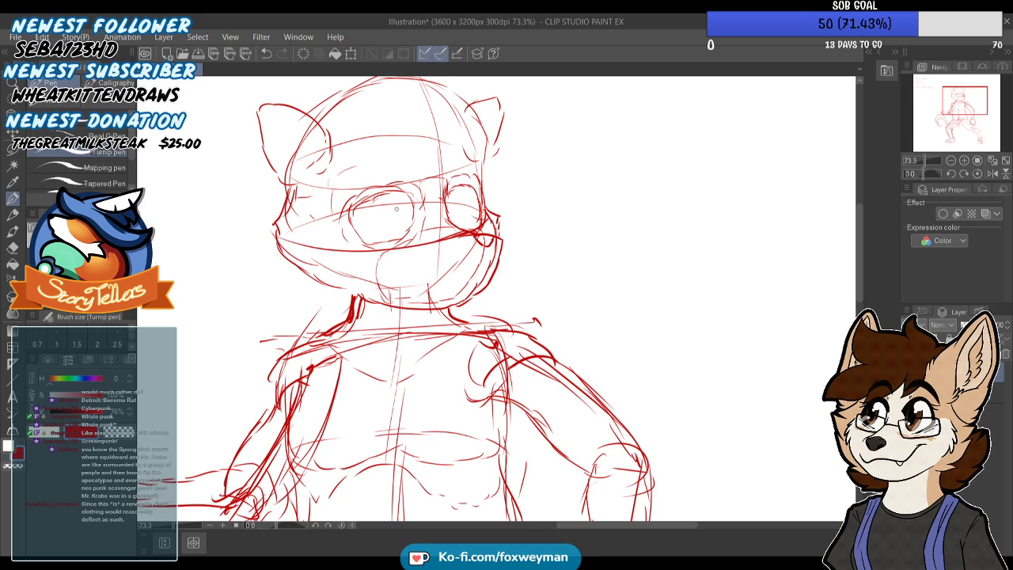
mouse_move(398, 203)
left_mouse_down()
mouse_move(398, 229)
mouse_move(399, 212)
left_mouse_up()
left_click_drag(456, 200, 456, 217)
left_click_drag(351, 229, 383, 217)
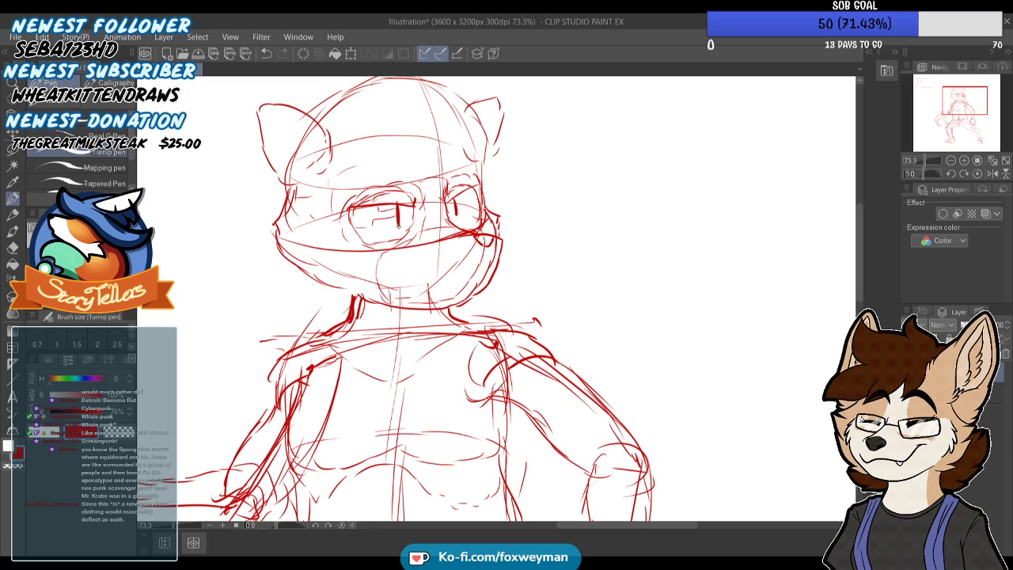
left_click_drag(454, 206, 472, 194)
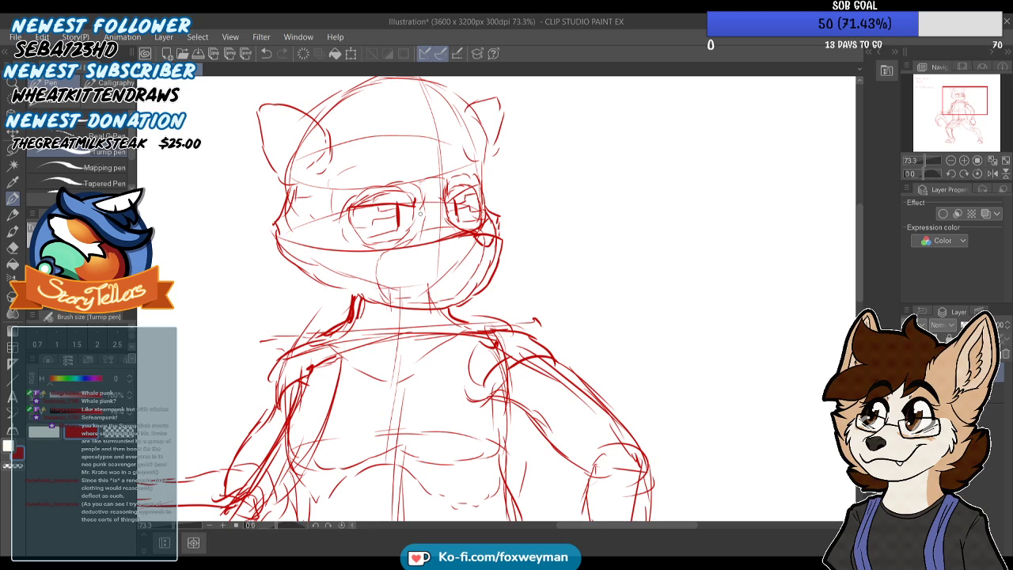
scroll(417, 213, "down", 5)
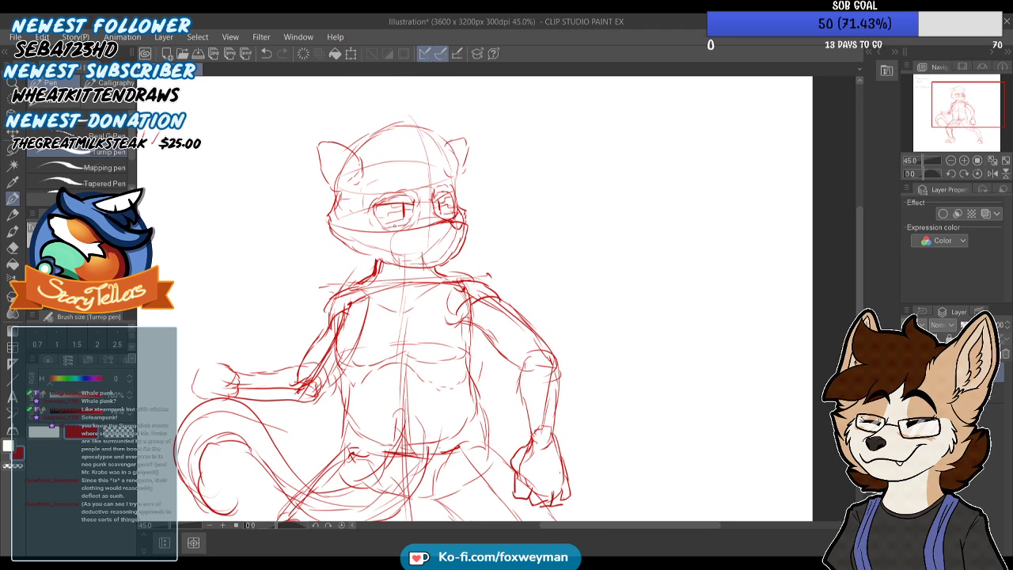
Firm up the outline of the far ear and the skull contour beside both ears
scroll(378, 186, "down", 3)
scroll(382, 143, "up", 3)
scroll(382, 144, "up", 2)
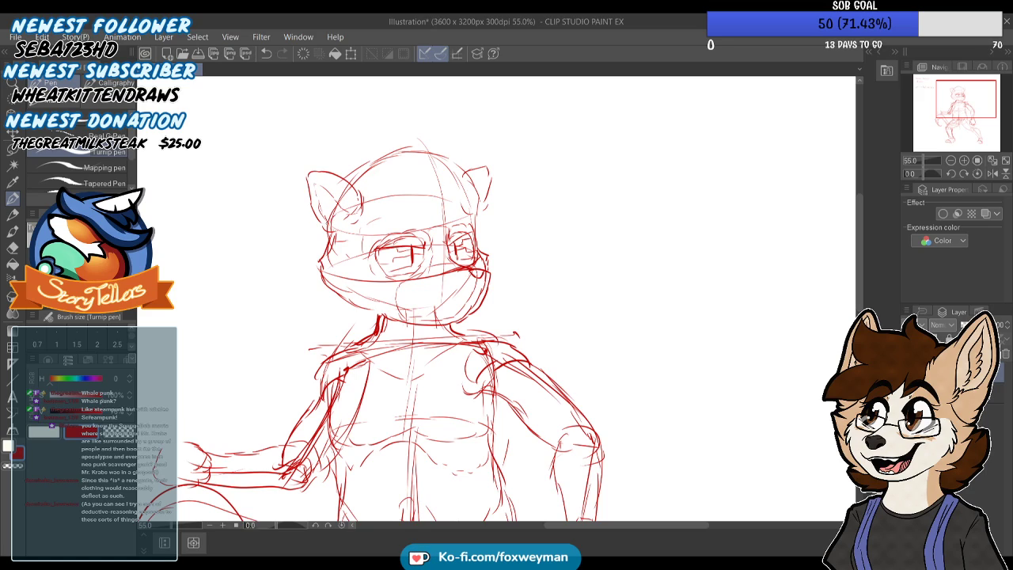
left_click_drag(480, 171, 496, 167)
left_click_drag(354, 180, 369, 166)
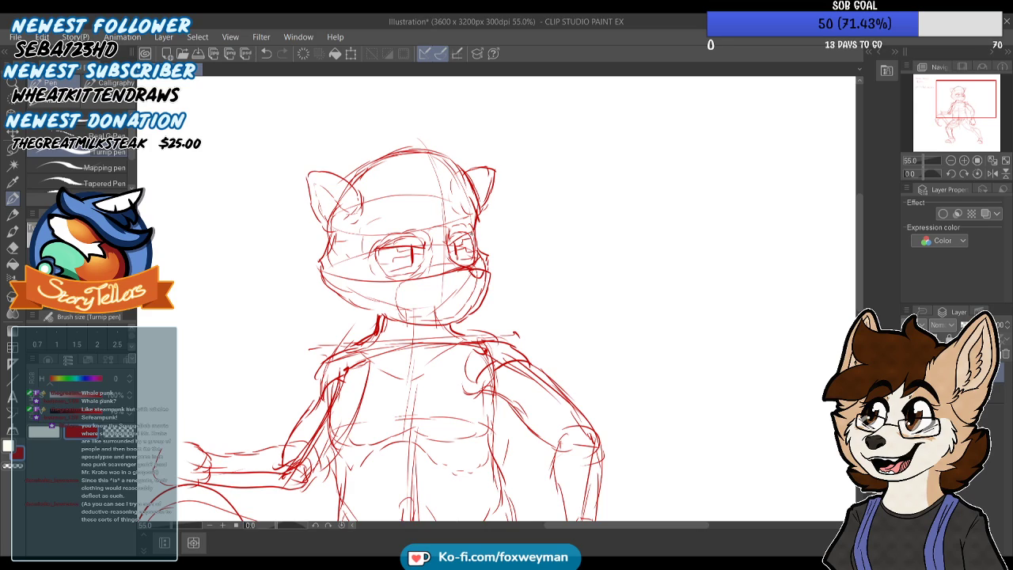
Sketch a narrow strip running from the crown of the head down to the brow as the hair's base
left_click_drag(460, 172, 476, 196)
left_click_drag(428, 209, 431, 227)
left_click_drag(442, 185, 444, 209)
left_click_drag(439, 164, 451, 214)
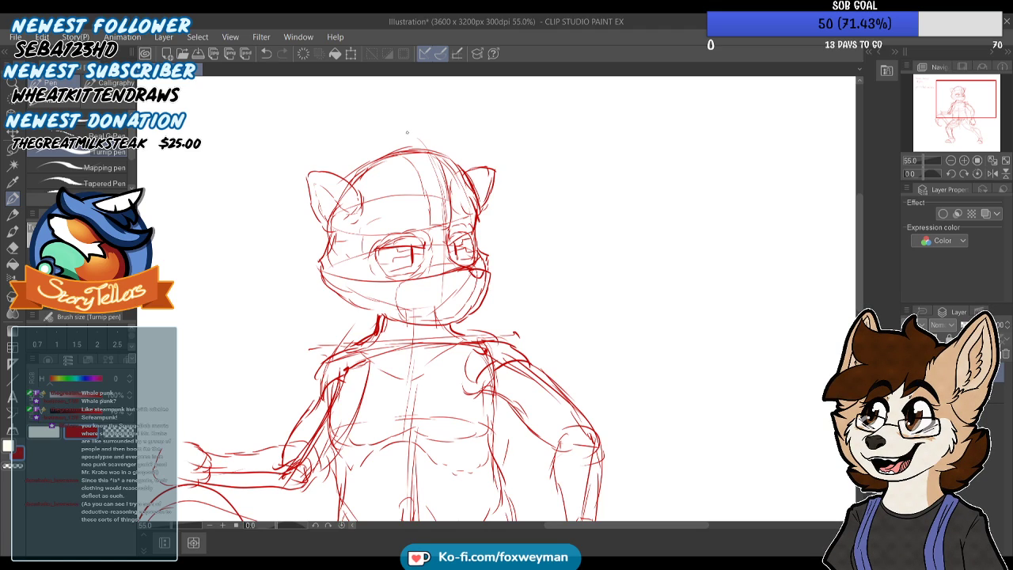
left_click_drag(418, 169, 430, 199)
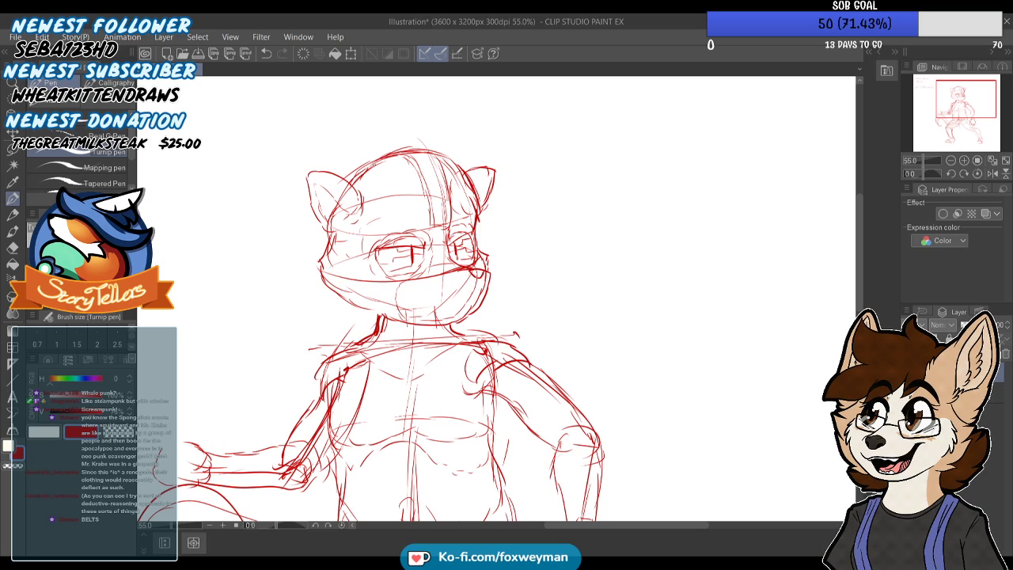
Sketch long, curved hair spikes sweeping forward over the crown, with loose strands falling past the far ear
left_click_drag(368, 140, 346, 173)
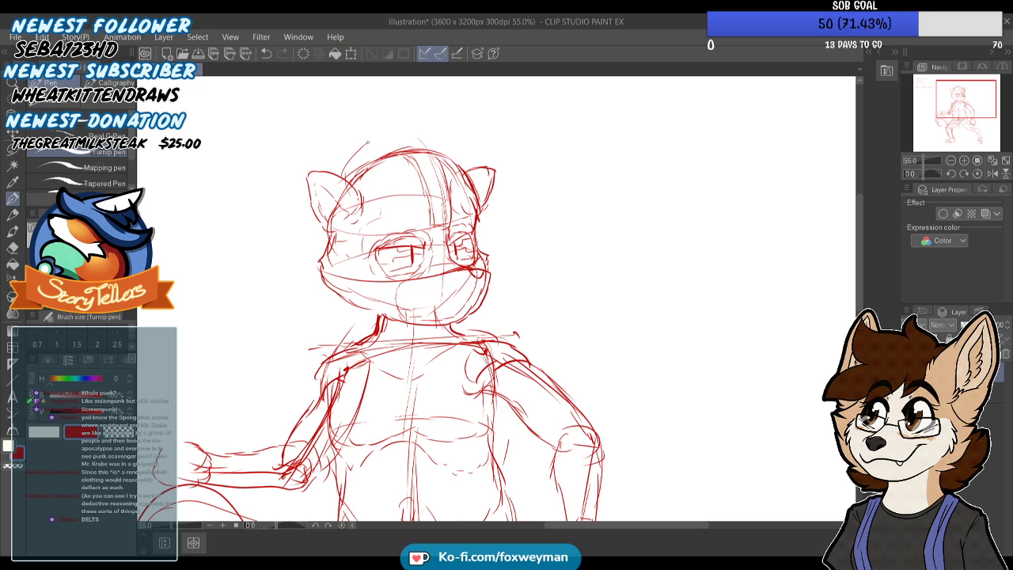
left_click_drag(428, 120, 399, 150)
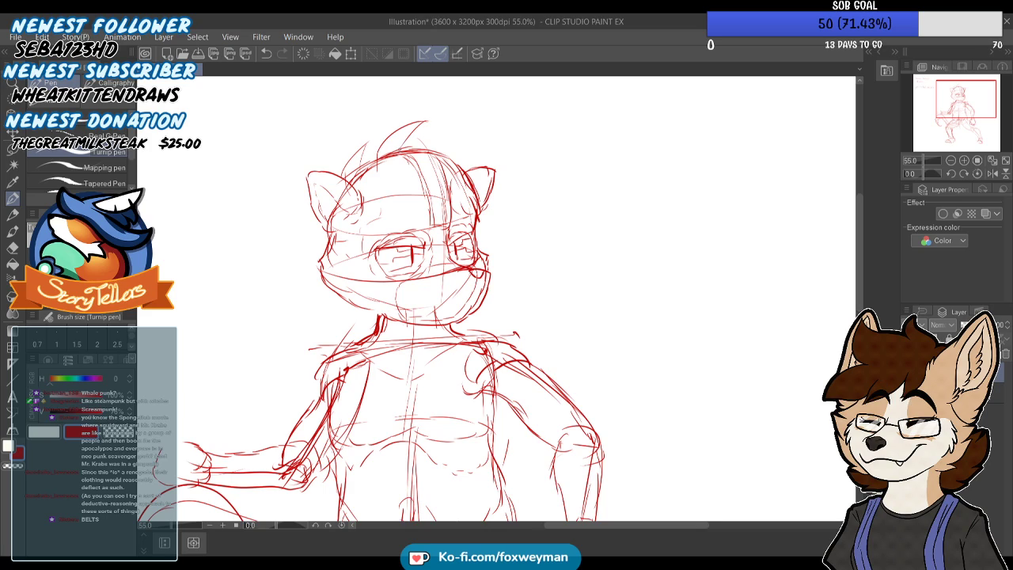
mouse_move(493, 139)
left_mouse_down()
mouse_move(436, 167)
mouse_move(414, 157)
left_mouse_up()
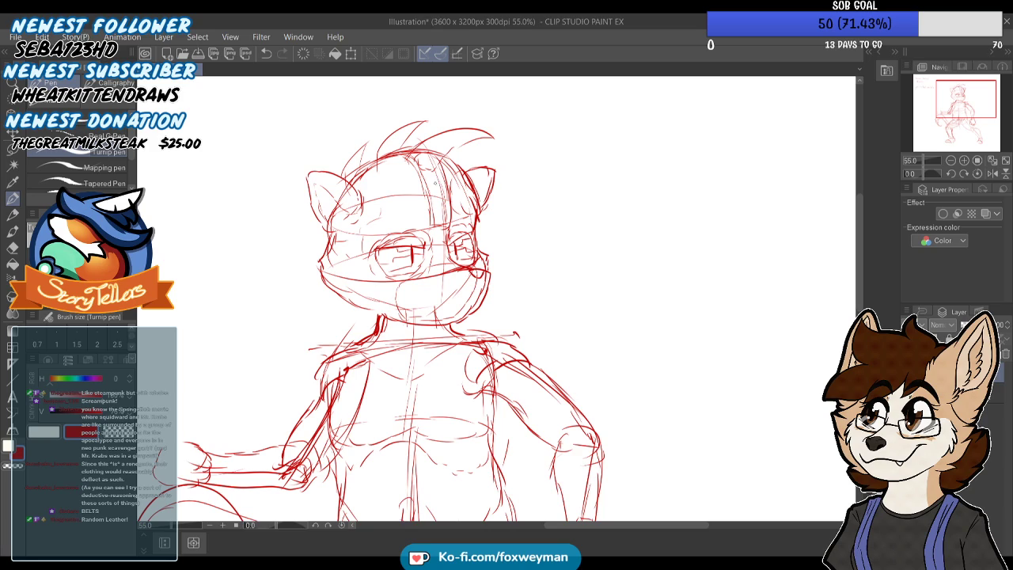
left_click_drag(486, 200, 492, 245)
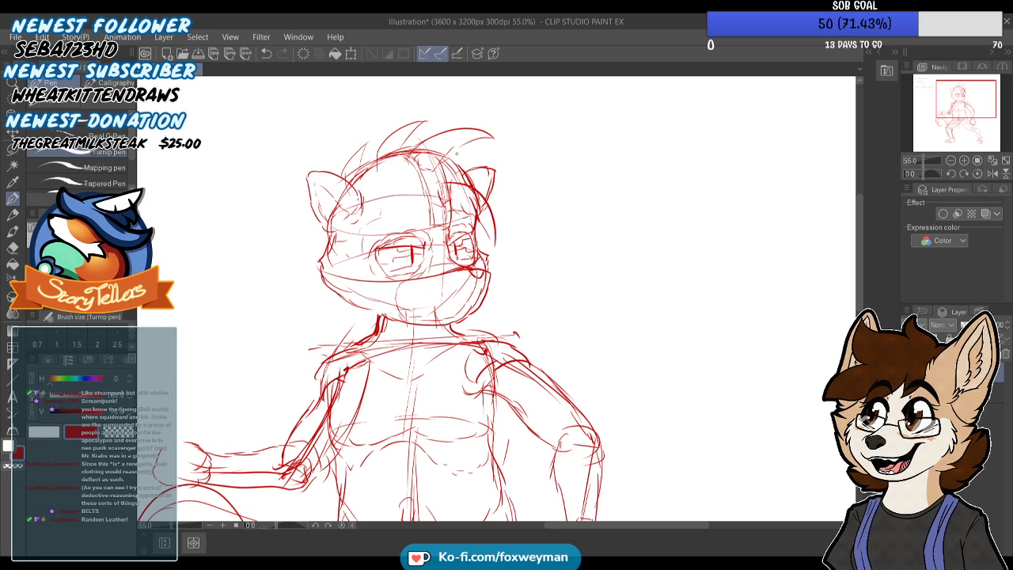
mouse_move(437, 161)
left_mouse_down()
mouse_move(501, 155)
mouse_move(511, 164)
left_mouse_up()
left_click_drag(445, 182, 465, 175)
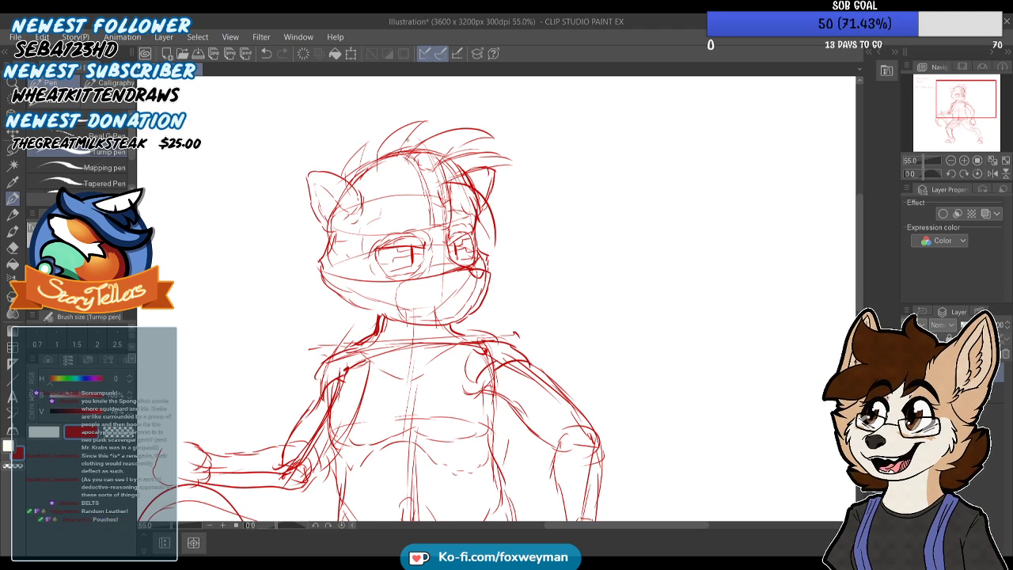
left_click_drag(413, 140, 456, 128)
left_click_drag(392, 159, 459, 121)
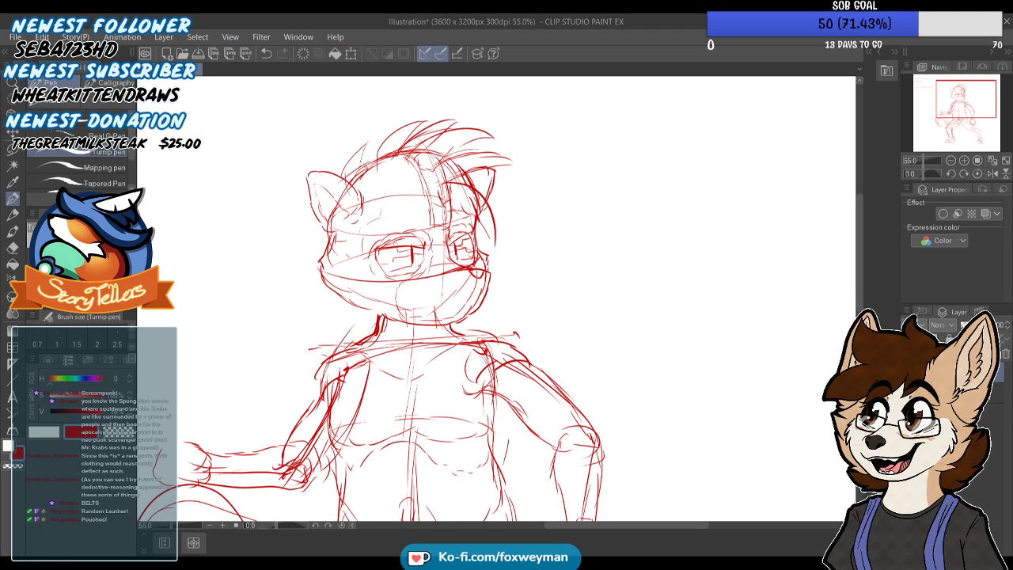
left_click_drag(381, 147, 391, 129)
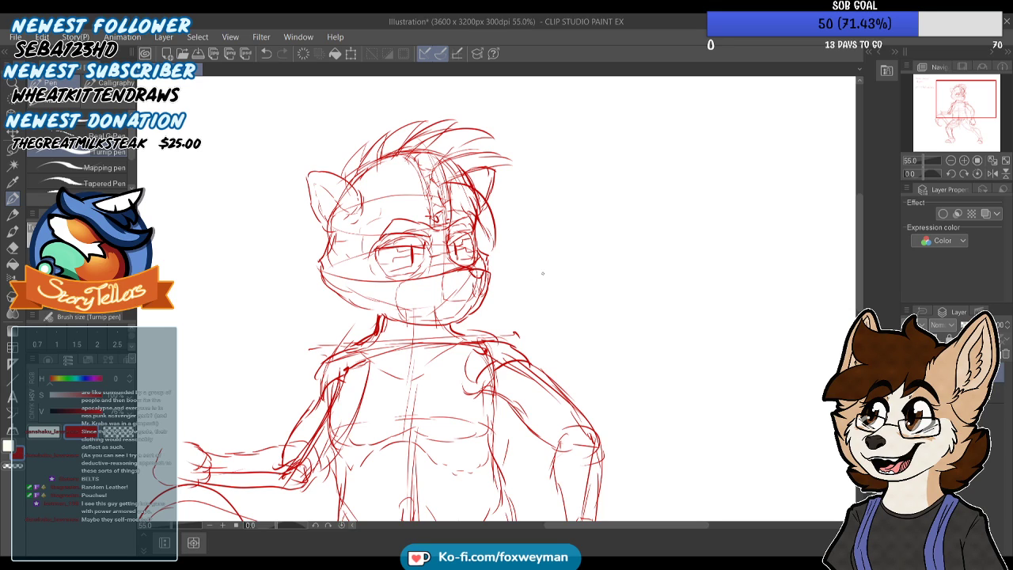
Rough in the fingers and blocky knuckles of the raised fist beside the tail
left_click_drag(959, 106, 950, 112)
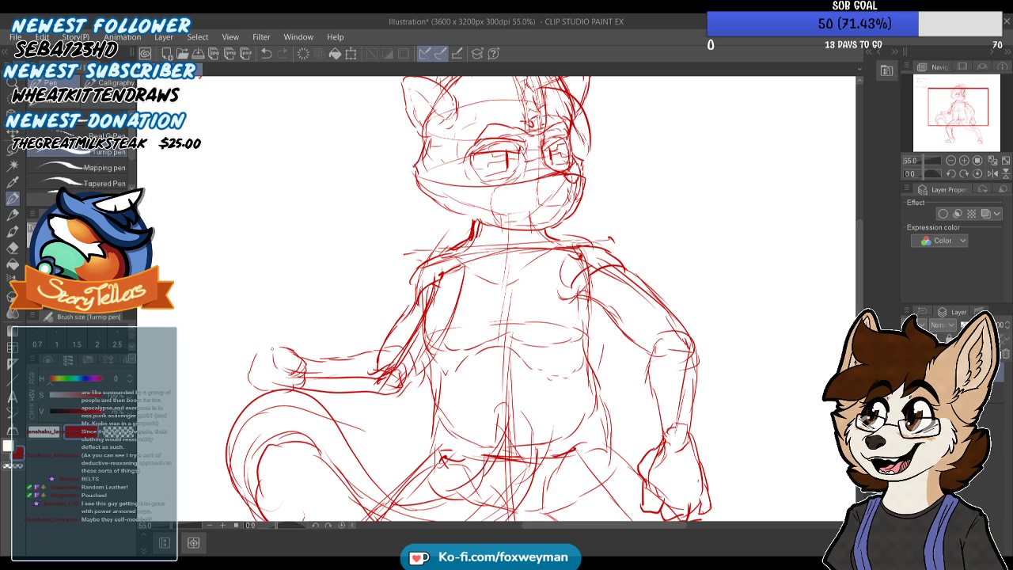
mouse_move(271, 332)
left_mouse_down()
mouse_move(260, 361)
mouse_move(271, 370)
mouse_move(255, 334)
mouse_move(240, 352)
mouse_move(253, 389)
mouse_move(267, 382)
mouse_move(247, 384)
mouse_move(275, 387)
left_mouse_up()
left_click_drag(260, 352, 259, 371)
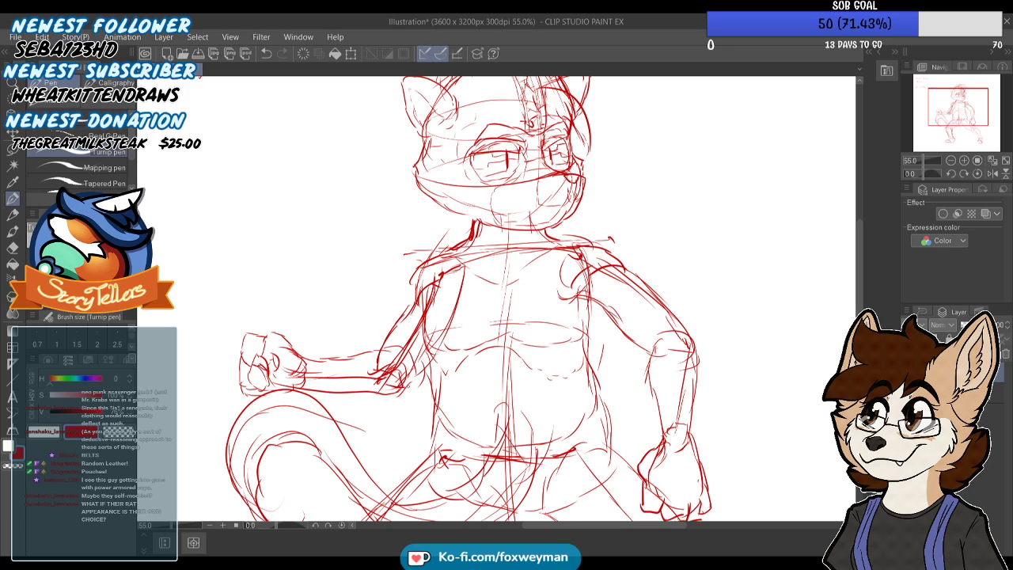
Firm up the torso's side and chest contours and outline the front of the muzzle
left_click_drag(432, 331, 453, 369)
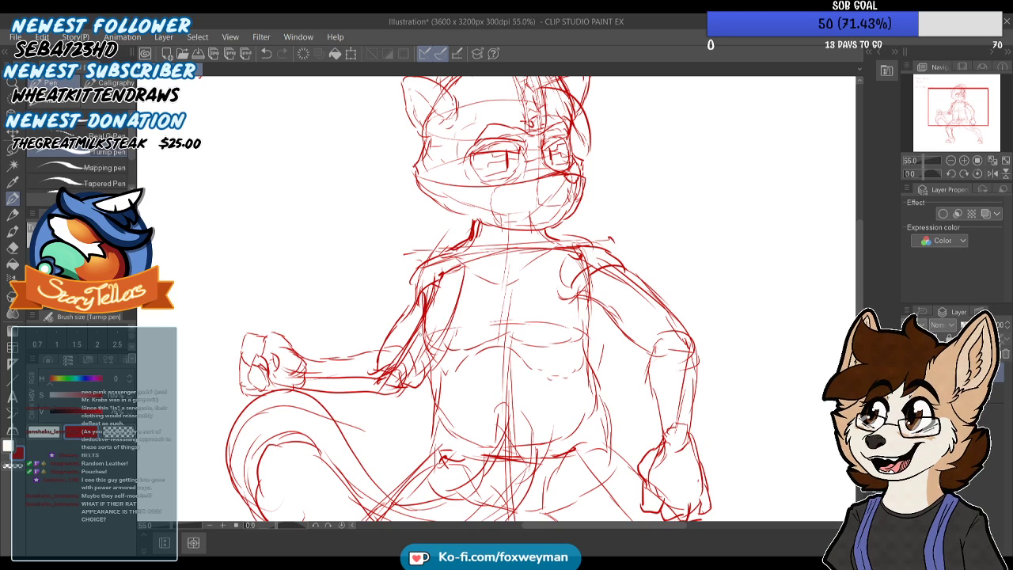
mouse_move(588, 299)
left_mouse_down()
mouse_move(586, 343)
mouse_move(610, 435)
left_mouse_up()
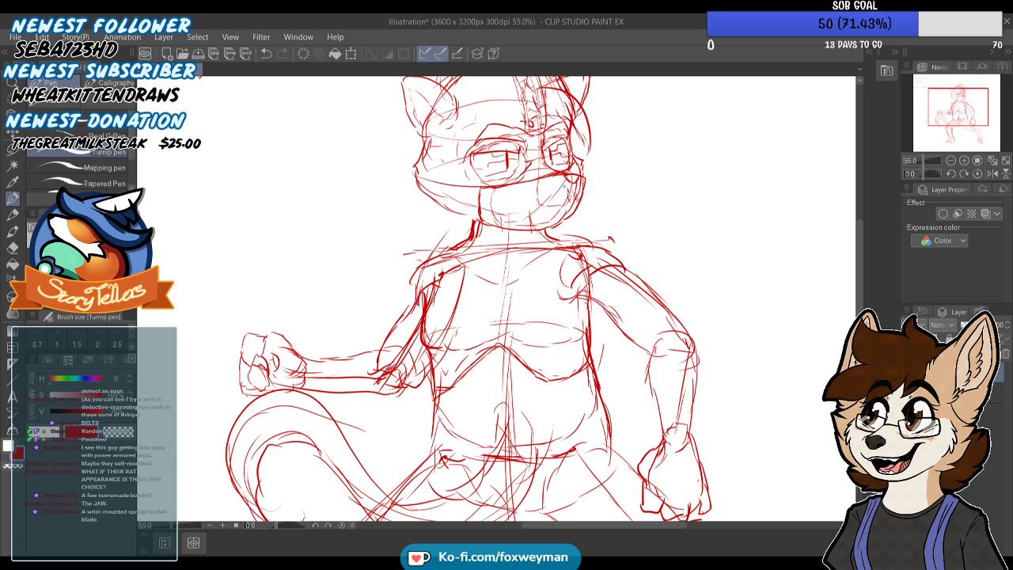
mouse_move(569, 197)
left_mouse_down()
mouse_move(556, 206)
mouse_move(536, 198)
mouse_move(584, 190)
mouse_move(536, 209)
left_mouse_up()
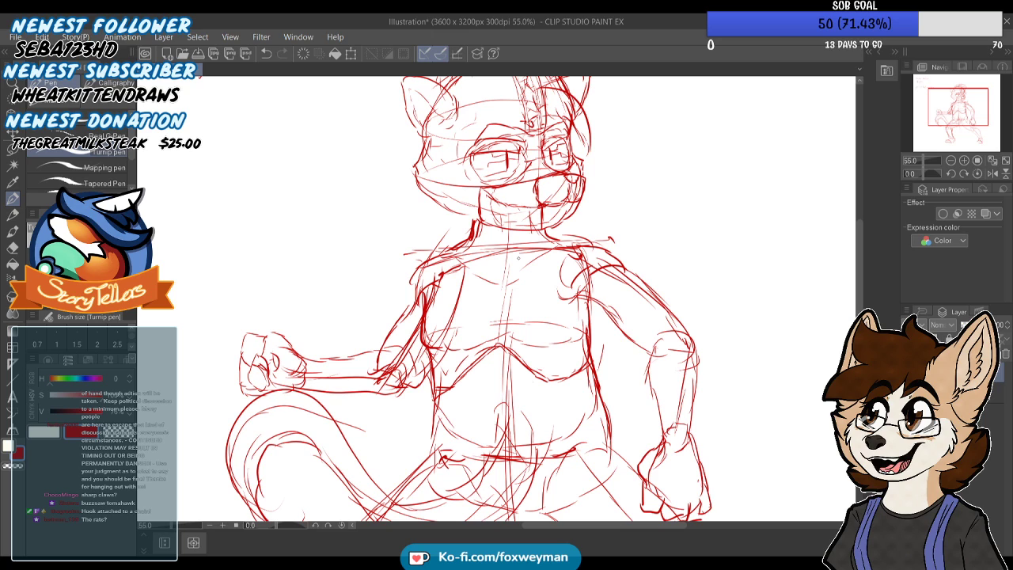
Examine the pose and proportions of the whole figure from head to feet
scroll(448, 258, "down", 2)
scroll(317, 353, "up", 3)
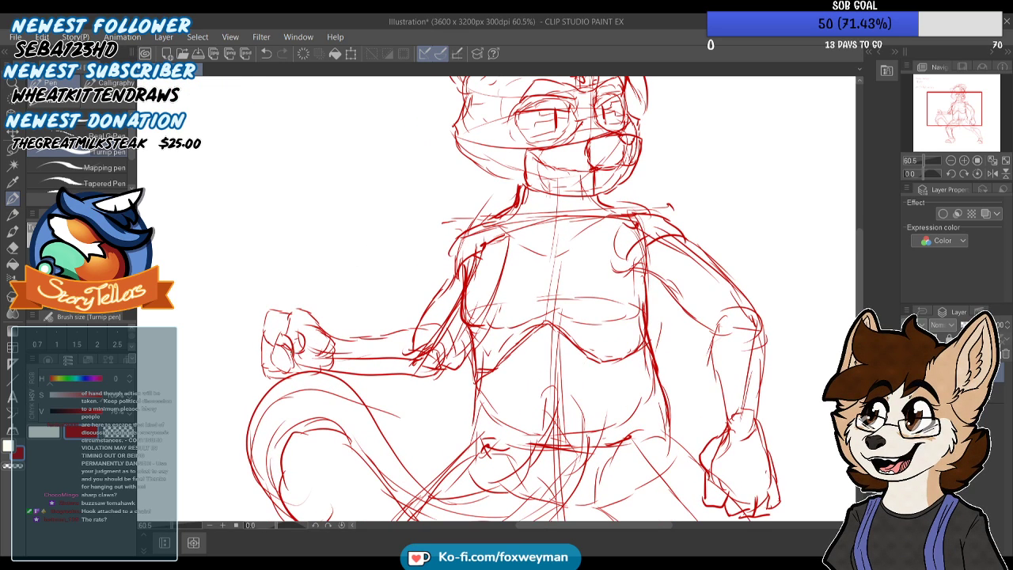
scroll(342, 261, "down", 2)
scroll(358, 230, "down", 2)
scroll(314, 244, "up", 1)
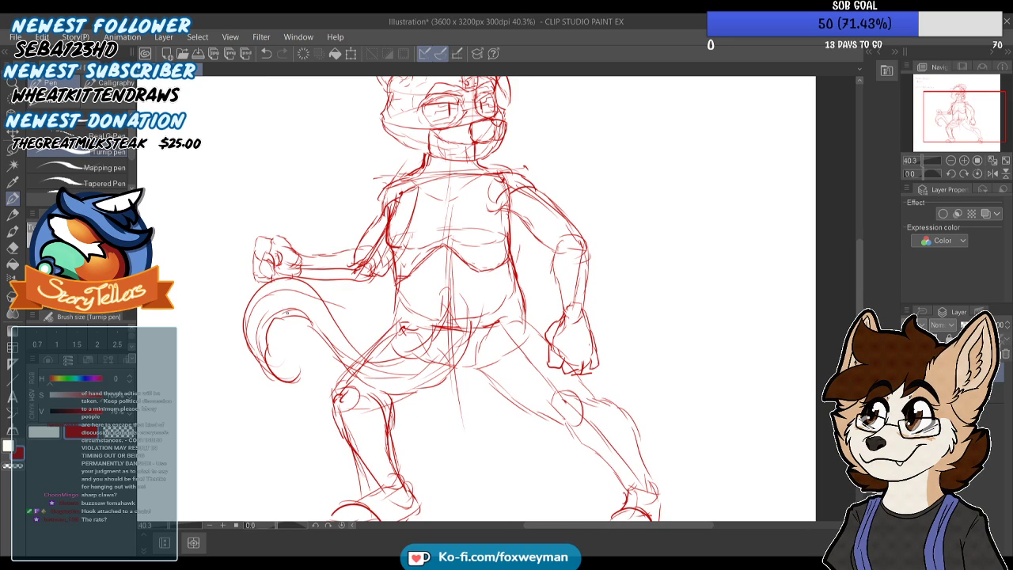
scroll(368, 250, "down", 2)
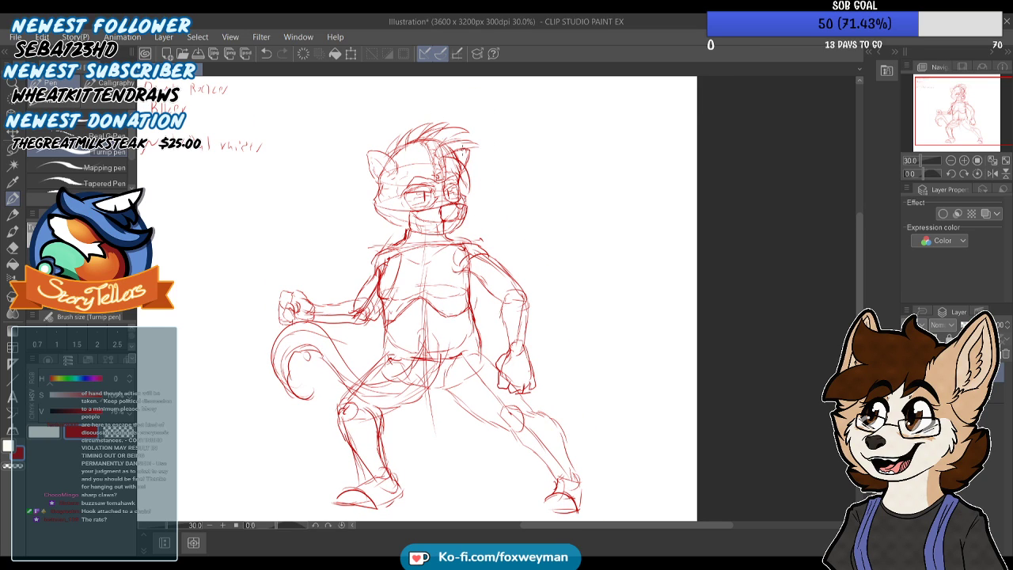
scroll(412, 123, "down", 3)
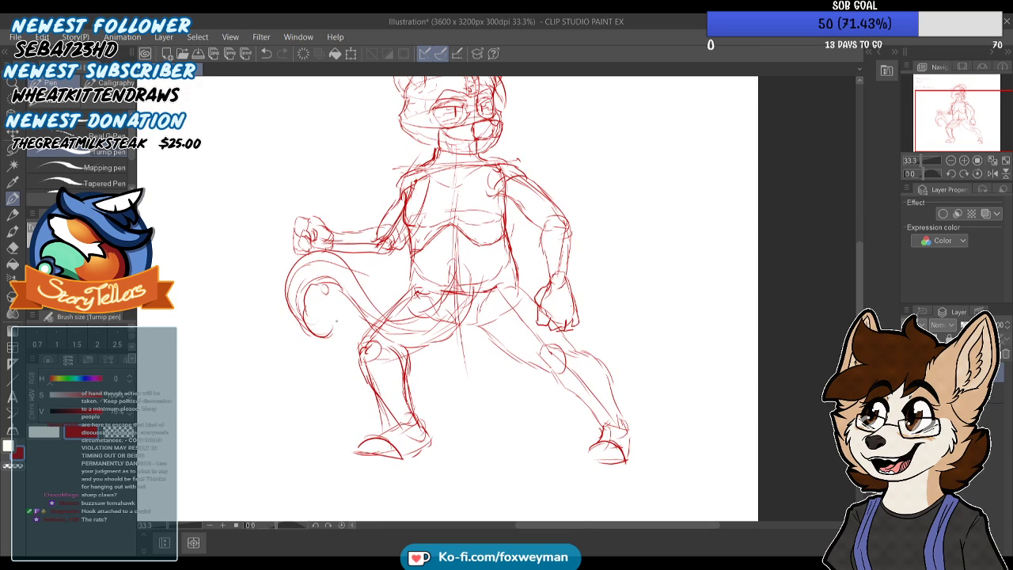
Erase the long hair spikes and redraw the hair as a shorter, jagged-edged crest falling over the forehead
scroll(417, 133, "up", 3)
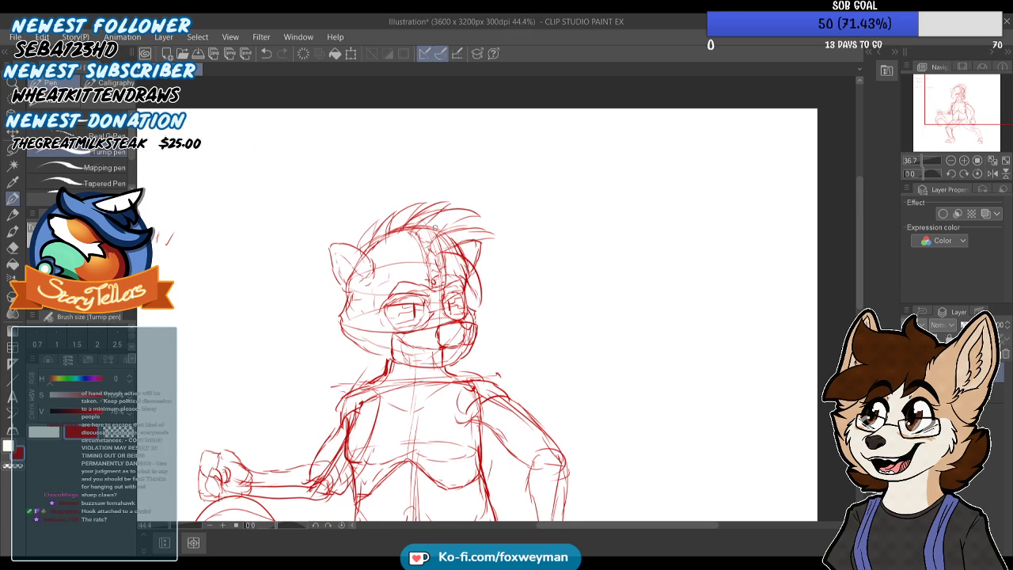
mouse_move(410, 216)
left_mouse_down()
mouse_move(418, 207)
mouse_move(413, 219)
left_mouse_up()
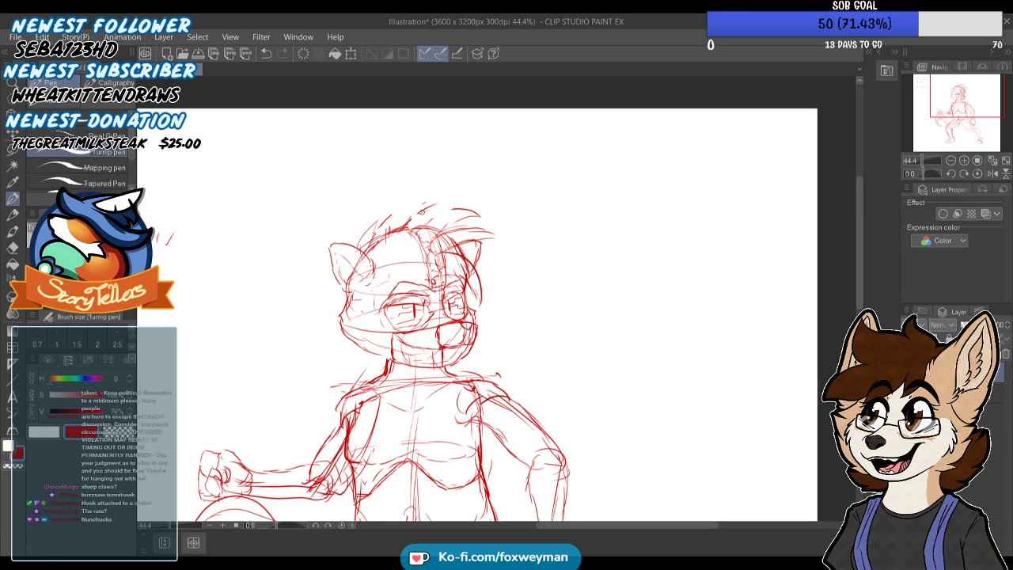
mouse_move(473, 227)
left_mouse_down()
mouse_move(498, 225)
mouse_move(481, 278)
mouse_move(466, 251)
left_mouse_up()
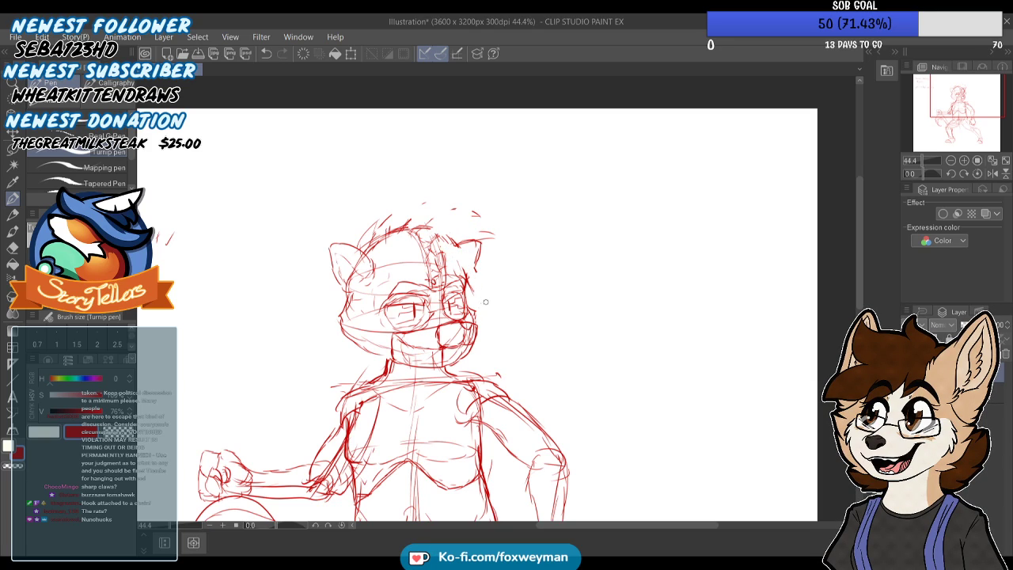
scroll(367, 236, "down", 2)
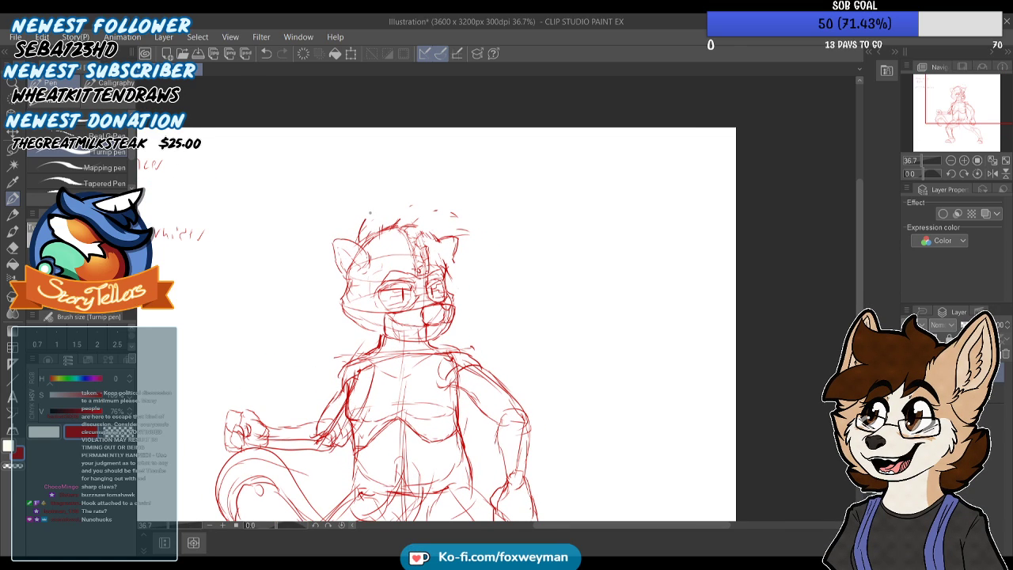
mouse_move(373, 224)
left_mouse_down()
mouse_move(407, 205)
mouse_move(440, 214)
mouse_move(431, 216)
mouse_move(443, 224)
mouse_move(419, 276)
left_mouse_up()
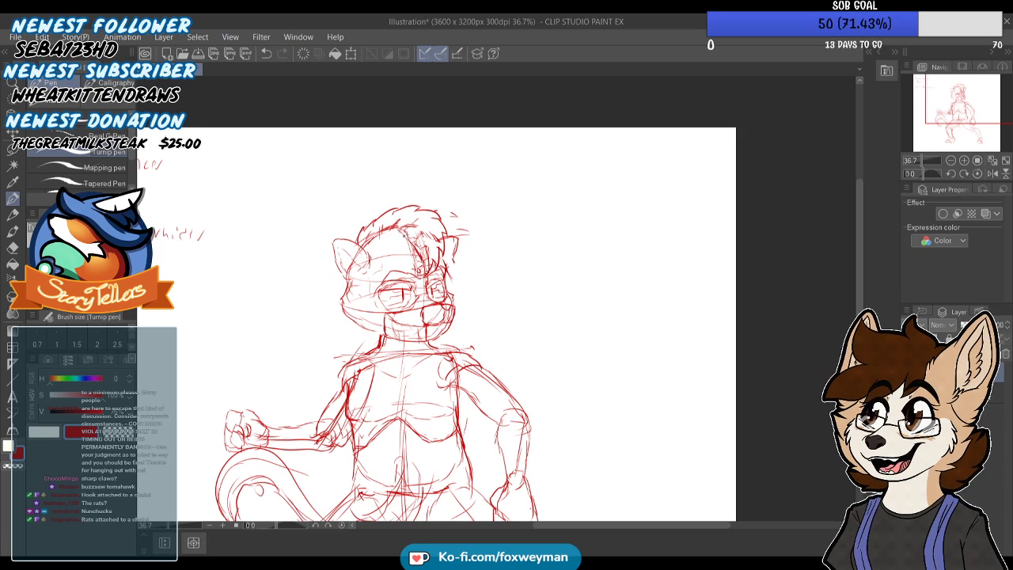
mouse_move(405, 223)
left_mouse_down()
mouse_move(423, 220)
mouse_move(424, 232)
left_mouse_up()
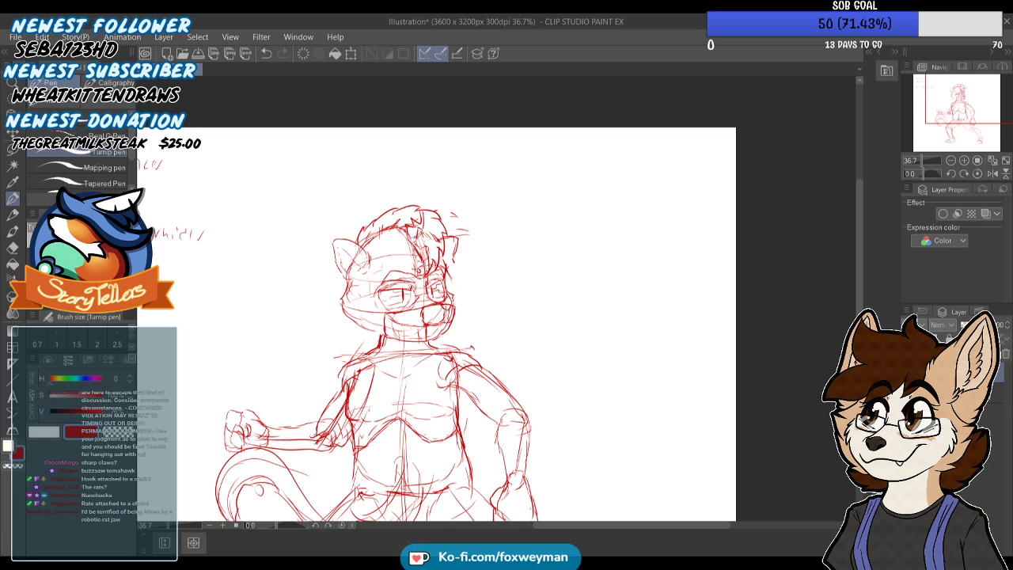
Draw a boxy jaw front beneath the muzzle with straight sides and a firm lower edge
scroll(411, 236, "up", 1)
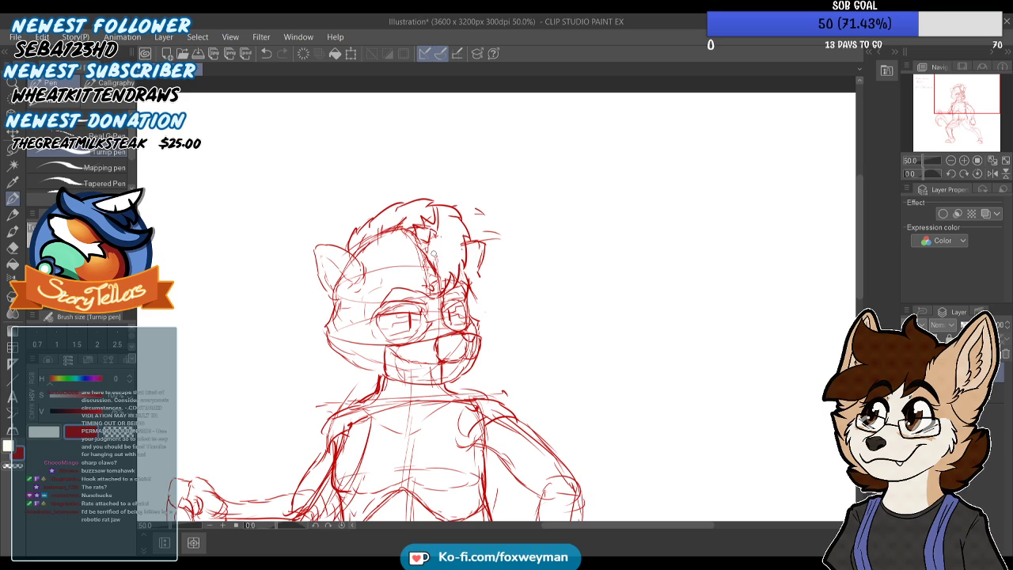
scroll(535, 245, "up", 1)
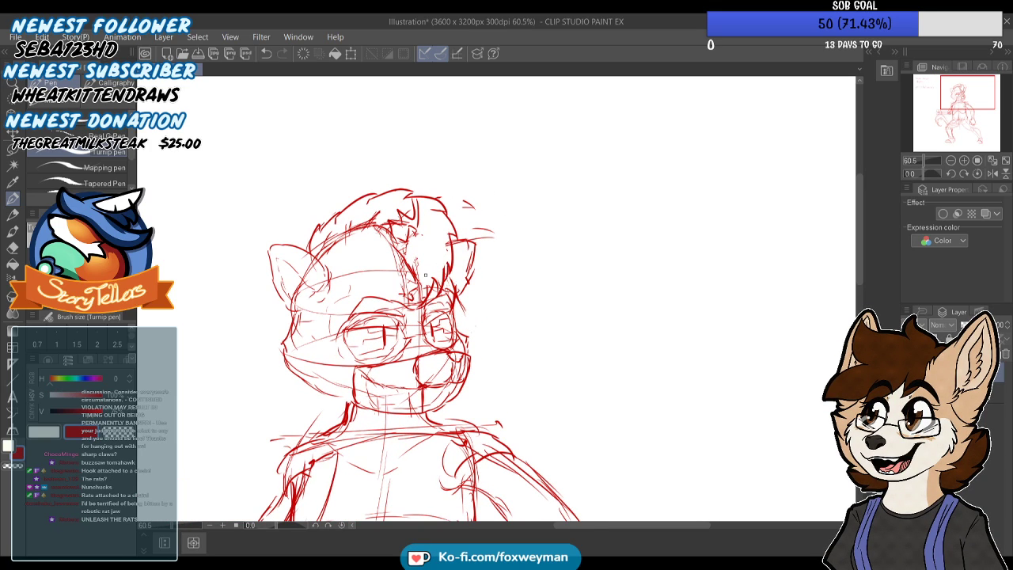
scroll(434, 392, "up", 3)
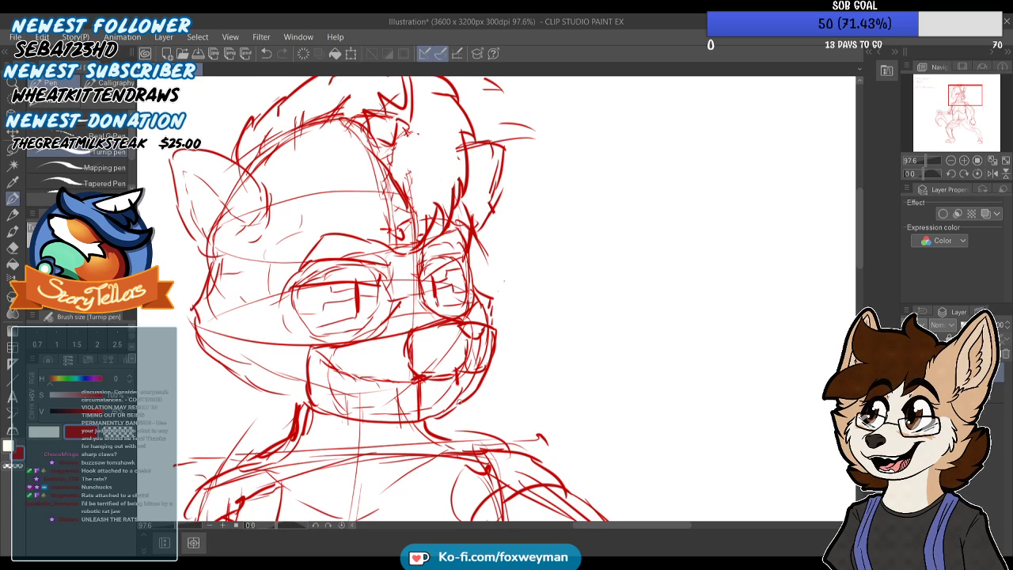
mouse_move(475, 353)
left_mouse_down()
mouse_move(457, 395)
mouse_move(463, 420)
left_mouse_up()
key("ctrl+z")
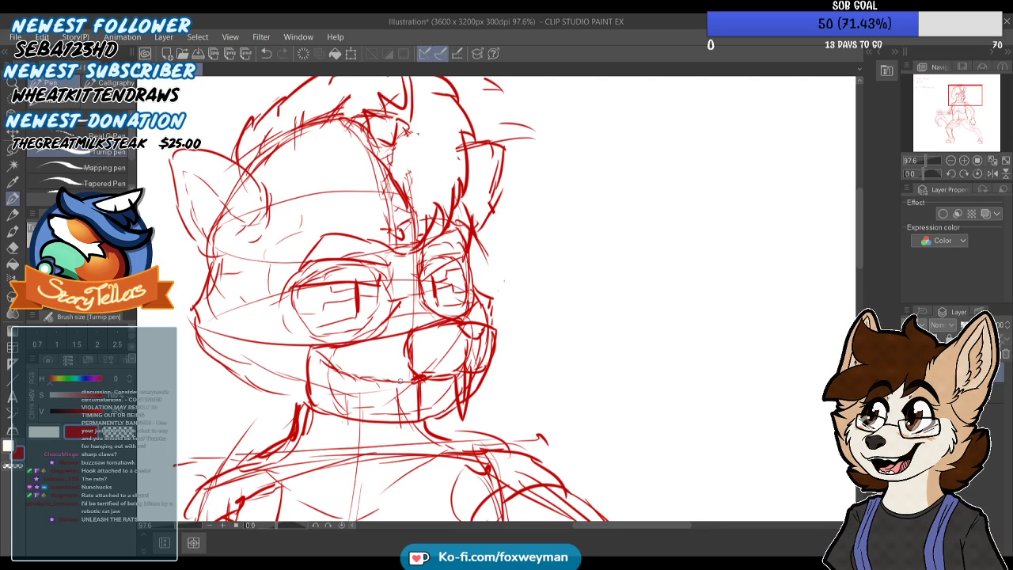
left_click_drag(425, 378, 420, 415)
mouse_move(483, 376)
left_mouse_down()
mouse_move(465, 415)
mouse_move(428, 417)
left_mouse_up()
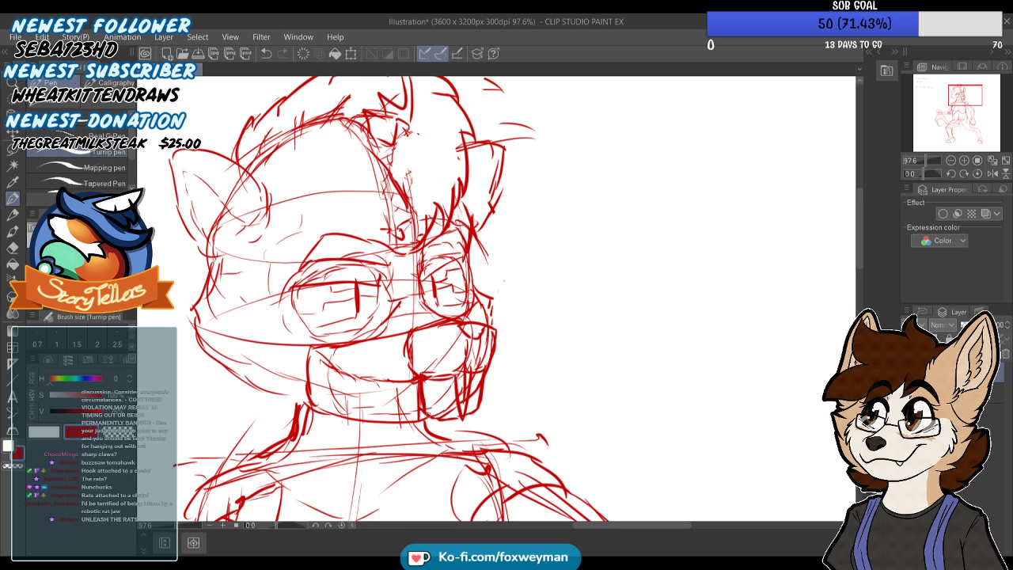
left_click_drag(410, 373, 417, 390)
left_click_drag(405, 353, 435, 412)
scroll(475, 257, "down", 14)
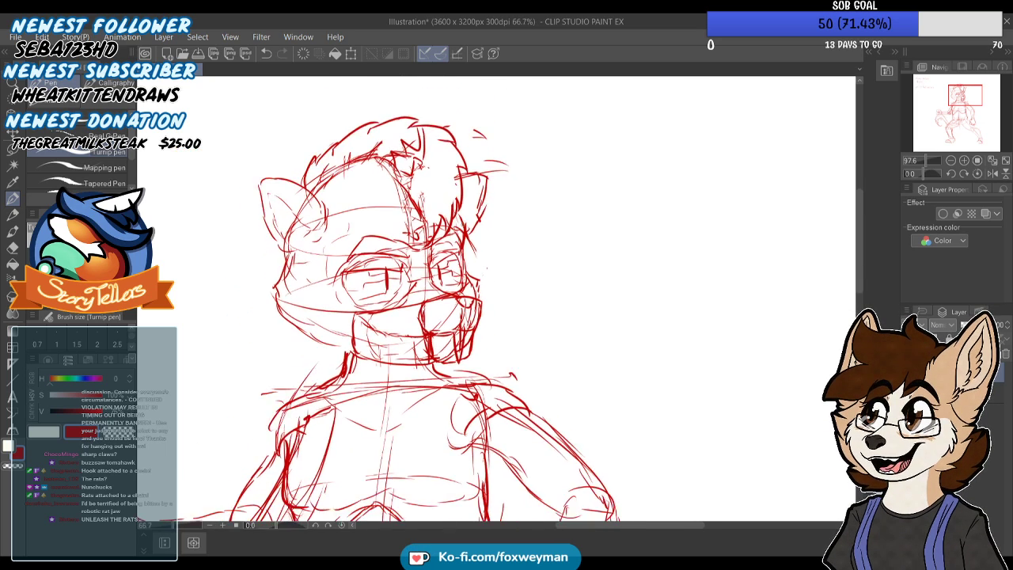
scroll(436, 322, "up", 4)
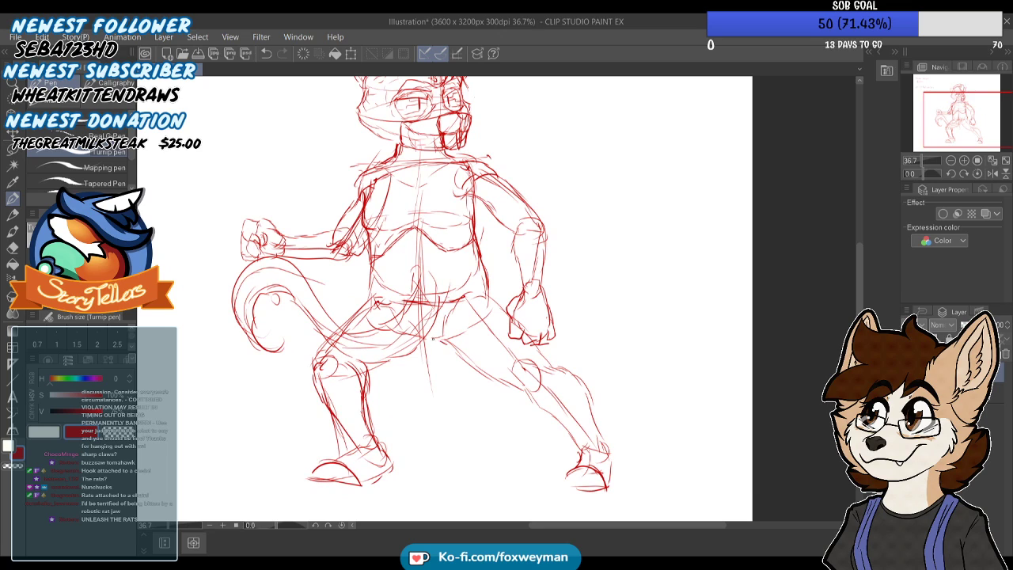
scroll(449, 408, "down", 4)
scroll(363, 225, "up", 3)
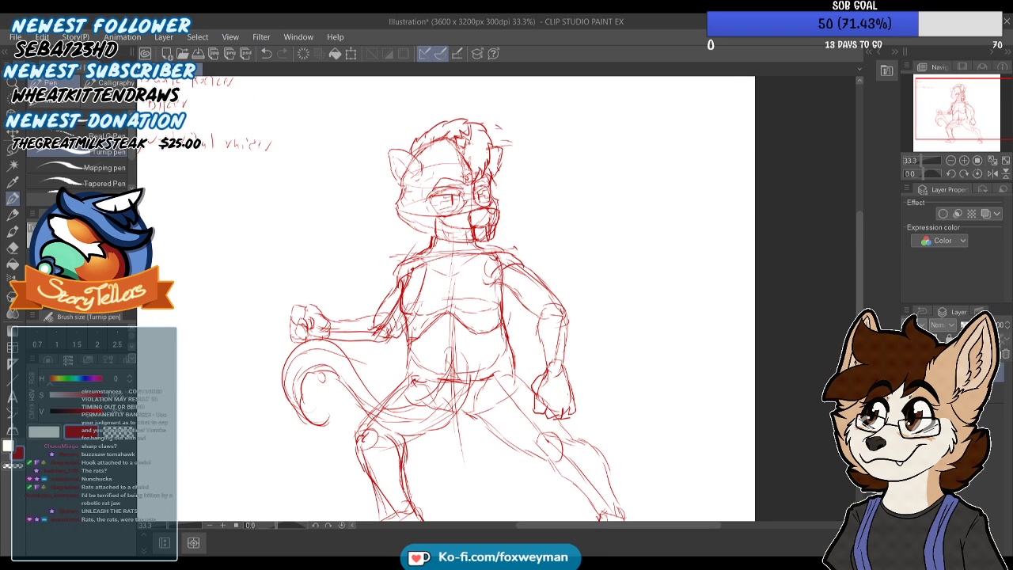
scroll(356, 246, "down", 1)
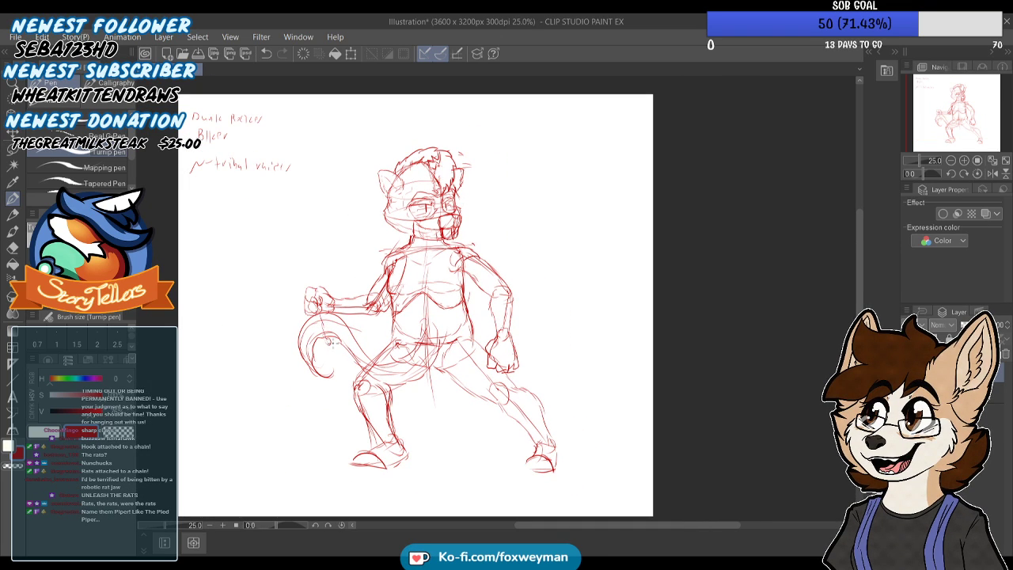
Draw a linked chain from the raised fist past the bent knee to the lowered hand, with links looping over the fist
scroll(339, 364, "up", 2)
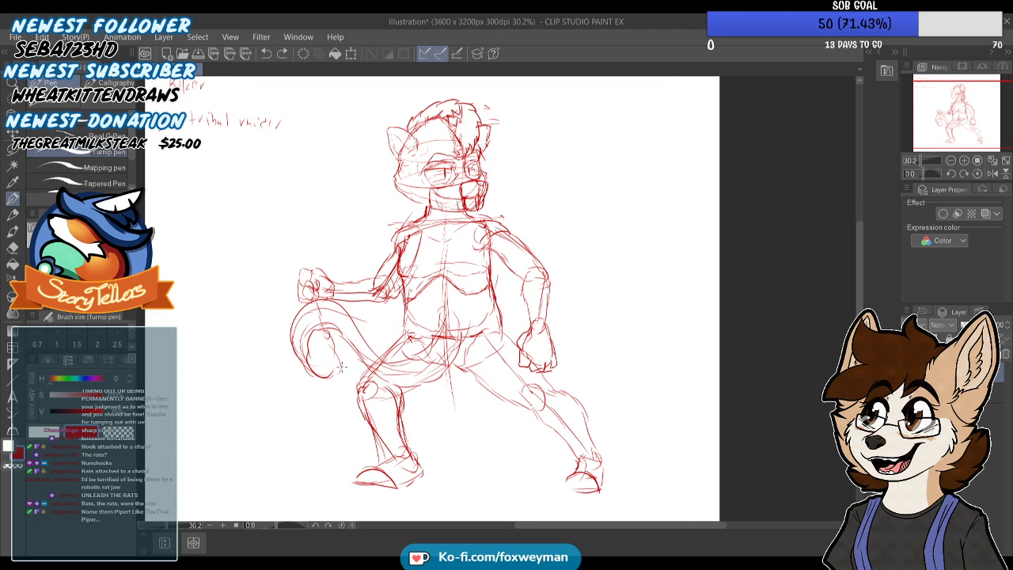
mouse_move(293, 280)
left_mouse_down()
mouse_move(289, 297)
mouse_move(325, 304)
mouse_move(338, 355)
left_mouse_up()
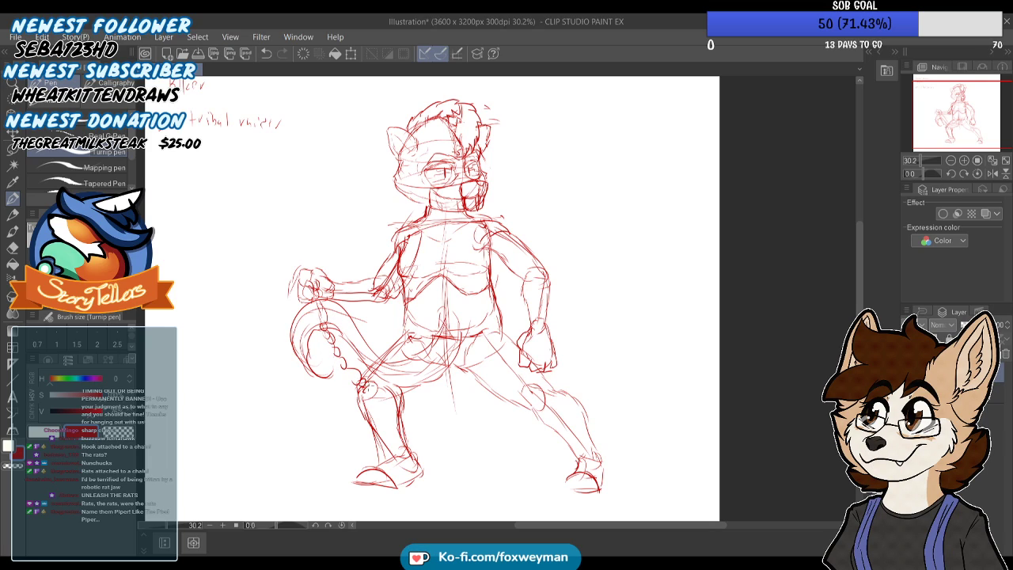
mouse_move(395, 392)
left_mouse_down()
mouse_move(460, 384)
mouse_move(463, 394)
mouse_move(484, 378)
mouse_move(500, 381)
mouse_move(521, 357)
mouse_move(563, 358)
mouse_move(581, 436)
left_mouse_up()
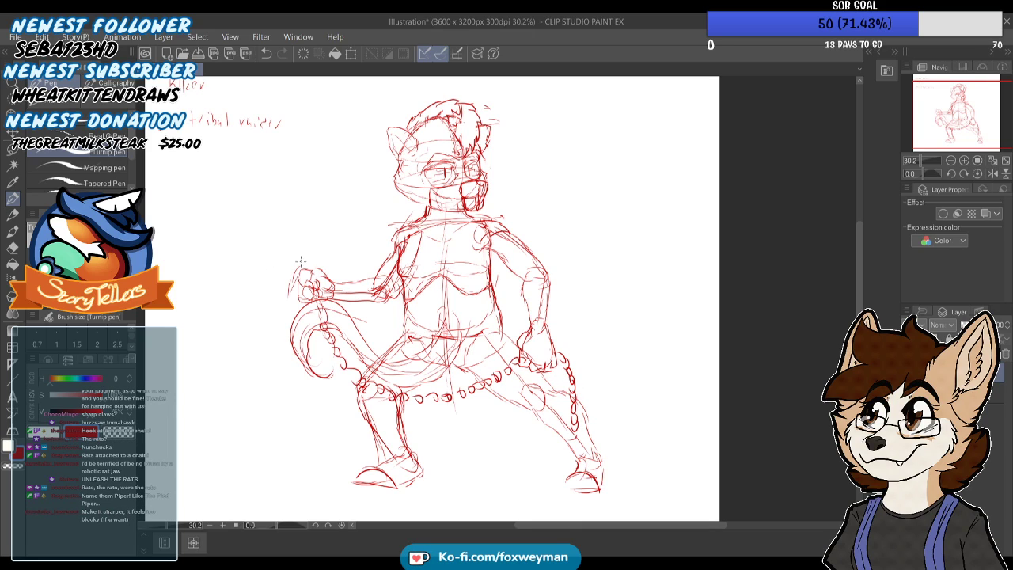
left_click_drag(306, 259, 285, 272)
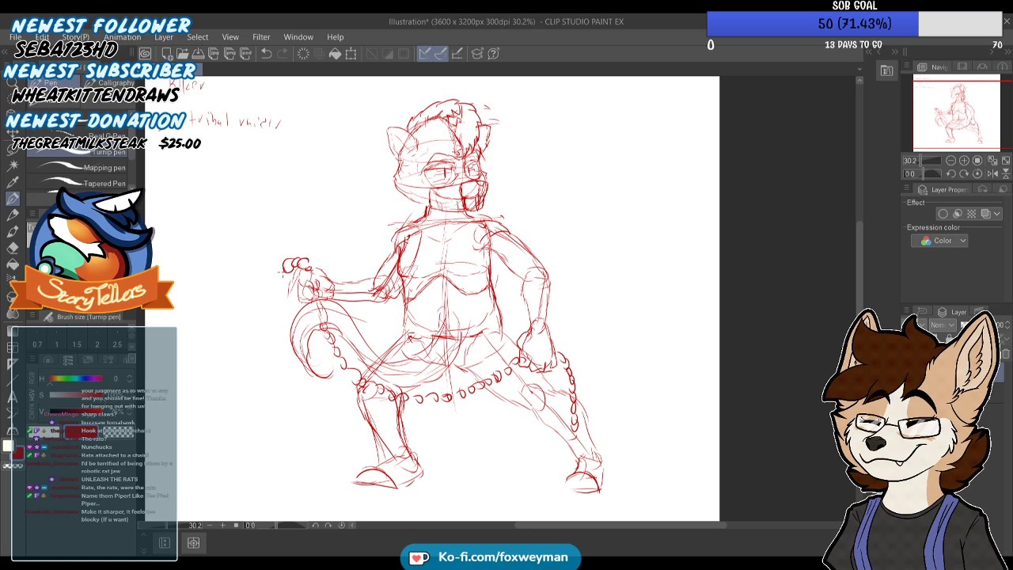
Hang a large curved hook from the chain beside the raised fist and outline its blade
mouse_move(290, 294)
left_mouse_down()
mouse_move(286, 305)
mouse_move(255, 310)
mouse_move(253, 323)
mouse_move(283, 341)
mouse_move(291, 288)
left_mouse_up()
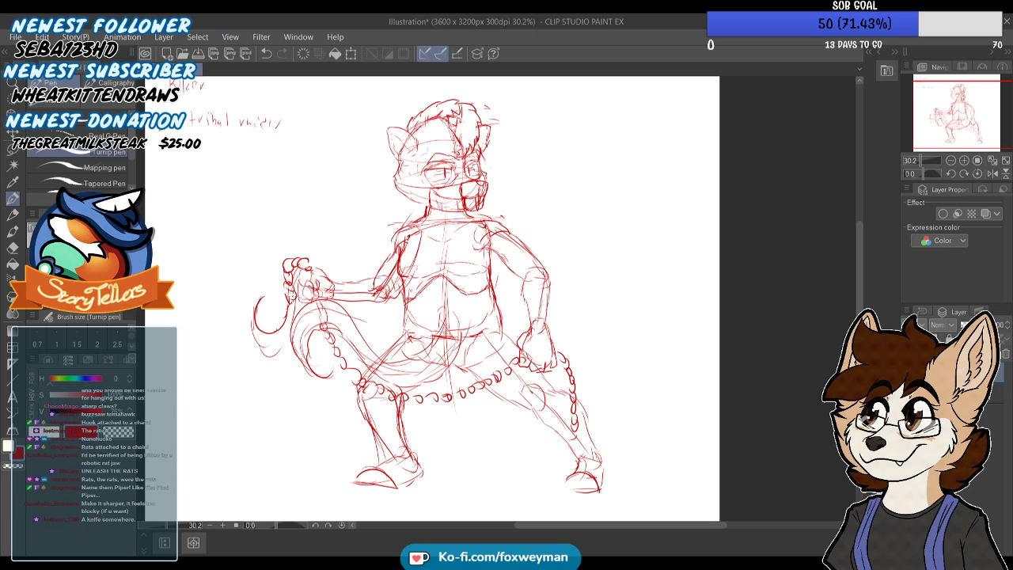
mouse_move(271, 355)
left_mouse_down()
mouse_move(285, 344)
mouse_move(252, 311)
mouse_move(273, 286)
mouse_move(263, 325)
left_mouse_up()
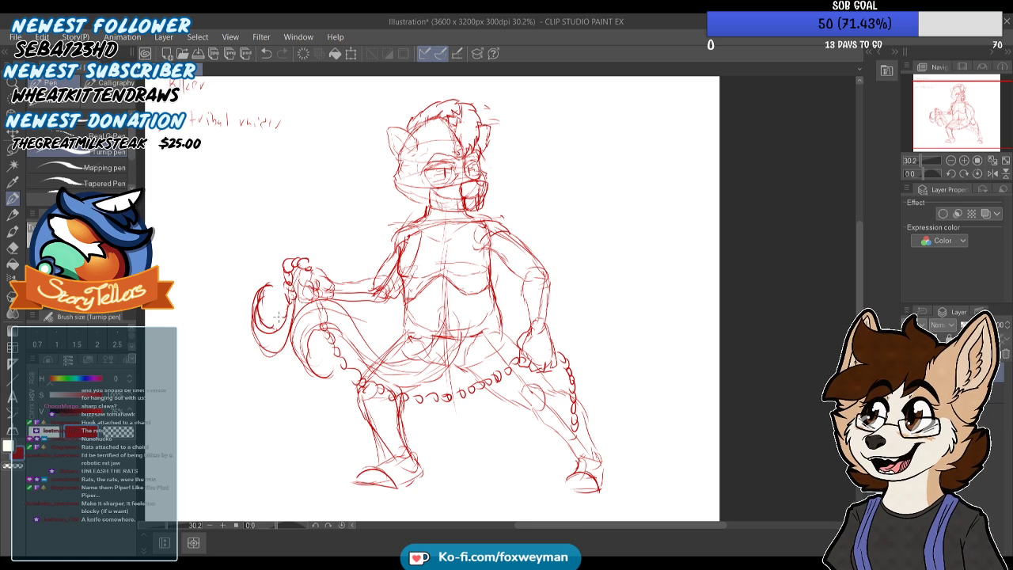
scroll(331, 232, "down", 6)
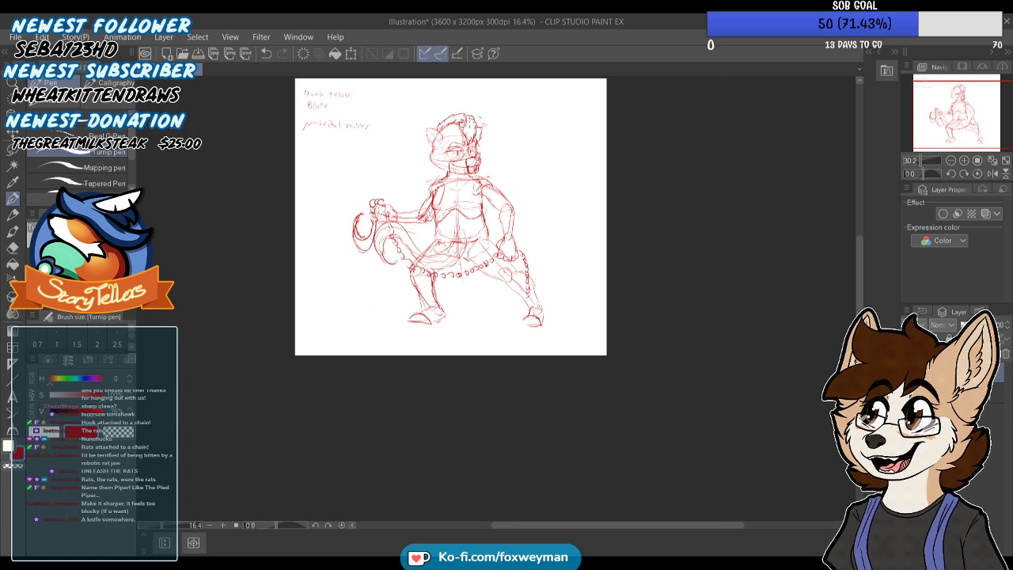
scroll(332, 227, "up", 9)
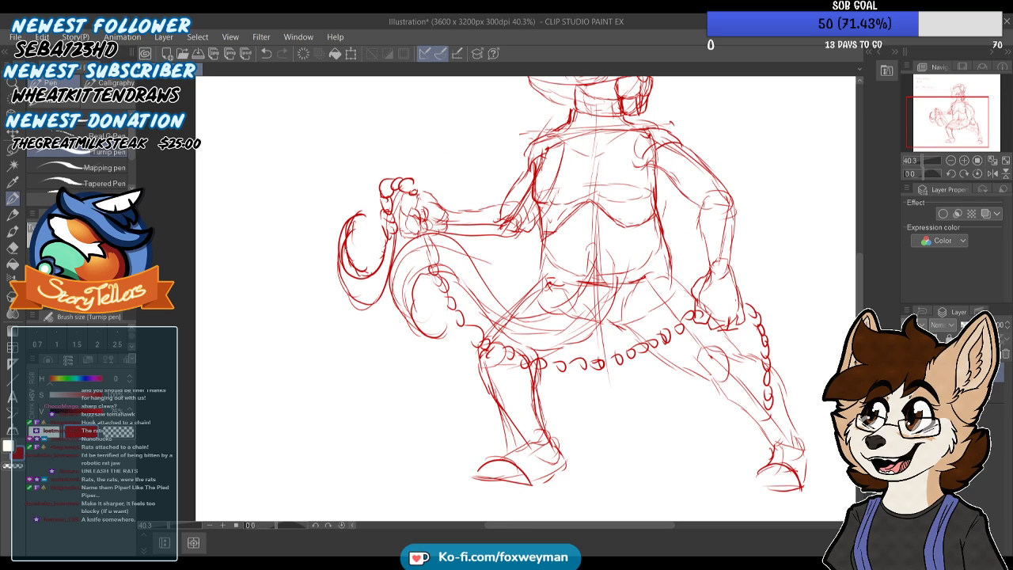
Erase the hook's smooth inner curve and redraw it with a serrated, toothed edge
mouse_move(361, 217)
left_mouse_down()
mouse_move(347, 248)
mouse_move(356, 271)
left_mouse_up()
scroll(339, 215, "up", 3)
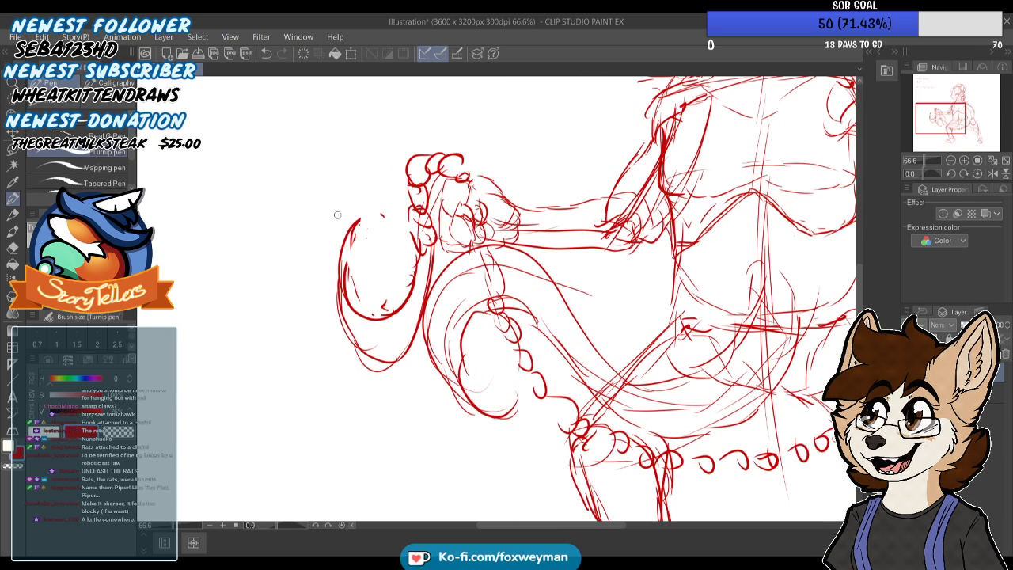
mouse_move(353, 239)
left_mouse_down()
mouse_move(383, 215)
mouse_move(352, 269)
mouse_move(354, 246)
mouse_move(359, 290)
left_mouse_up()
key("ctrl+z")
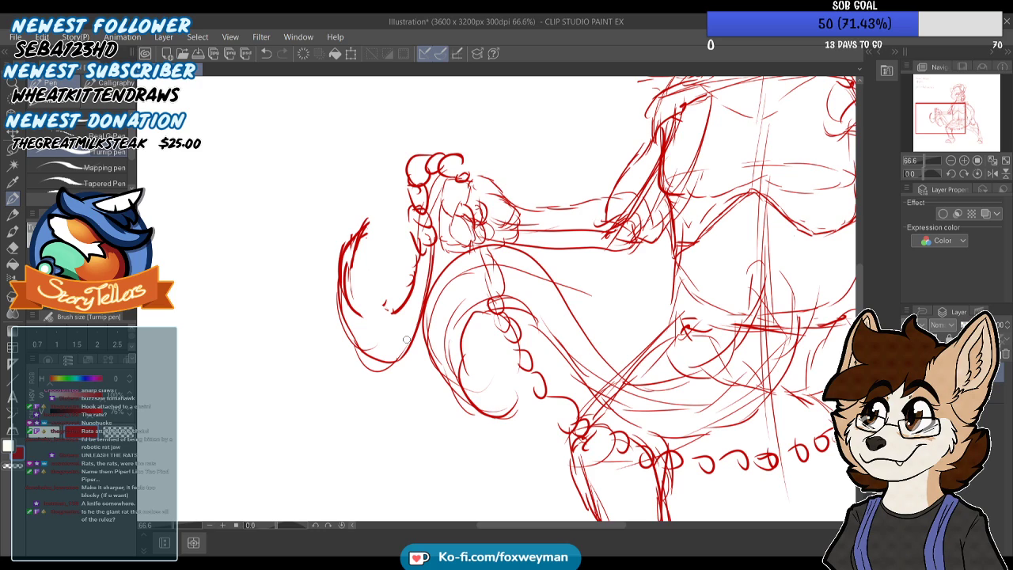
scroll(366, 228, "up", 2)
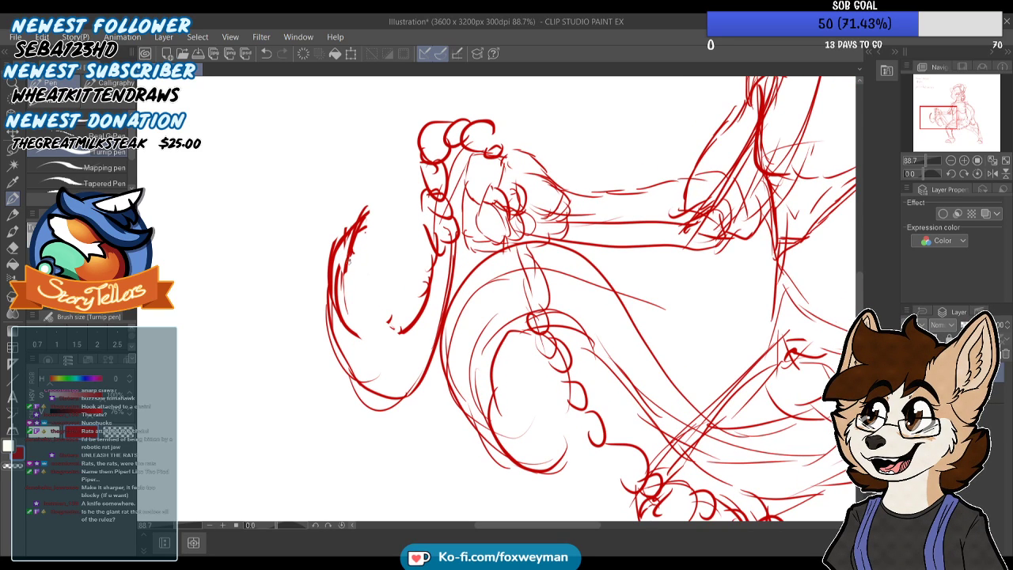
left_click_drag(353, 279, 353, 294)
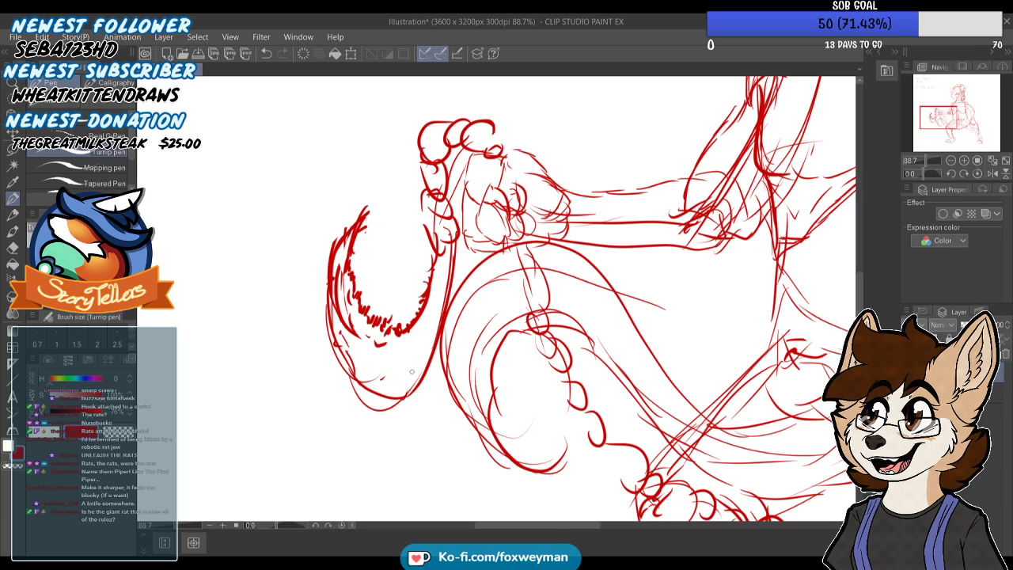
Examine the hook, chain and tail against the whole figure's pose
scroll(394, 265, "down", 8)
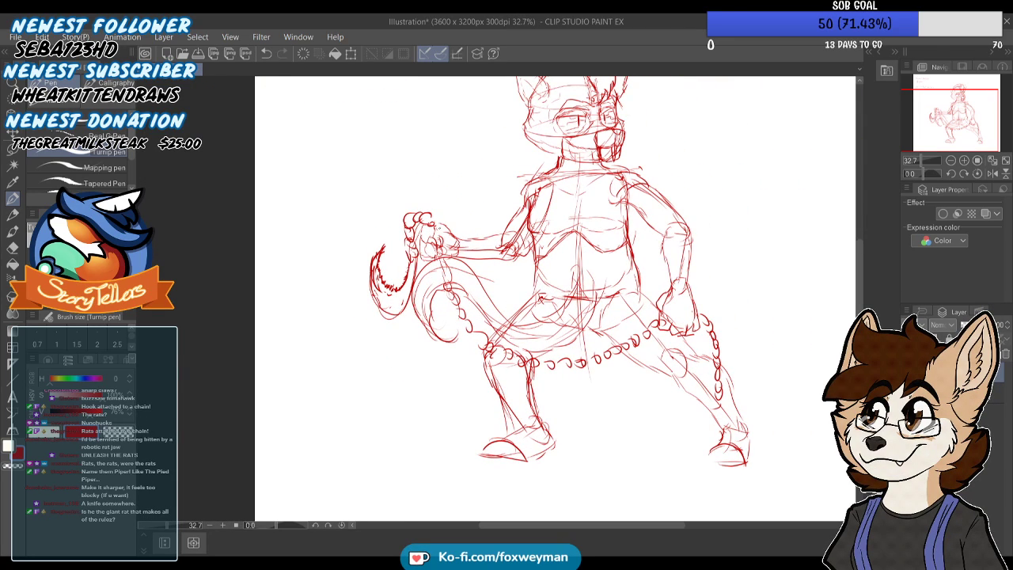
scroll(346, 367, "down", 1)
scroll(470, 226, "up", 3)
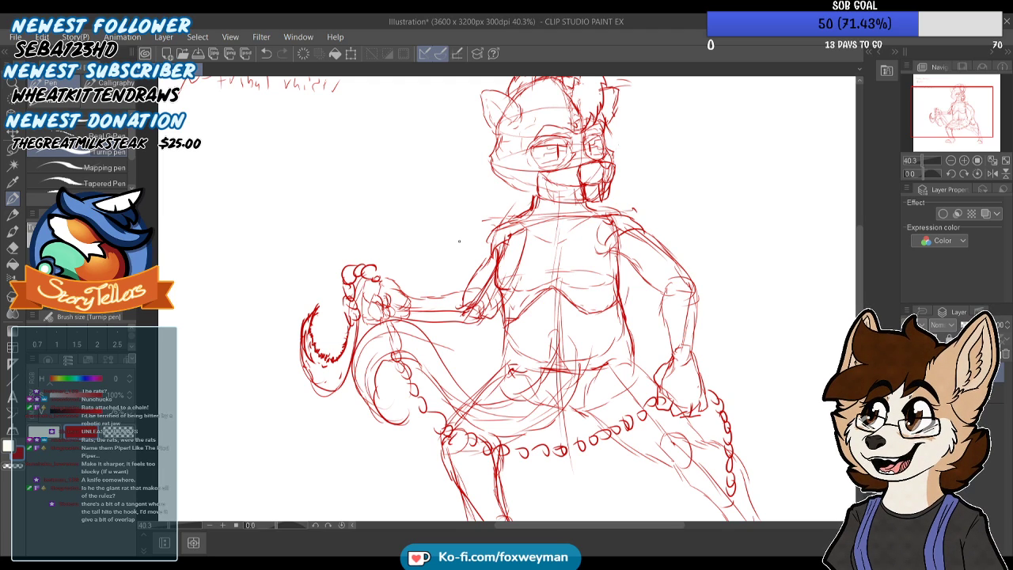
scroll(289, 320, "up", 2)
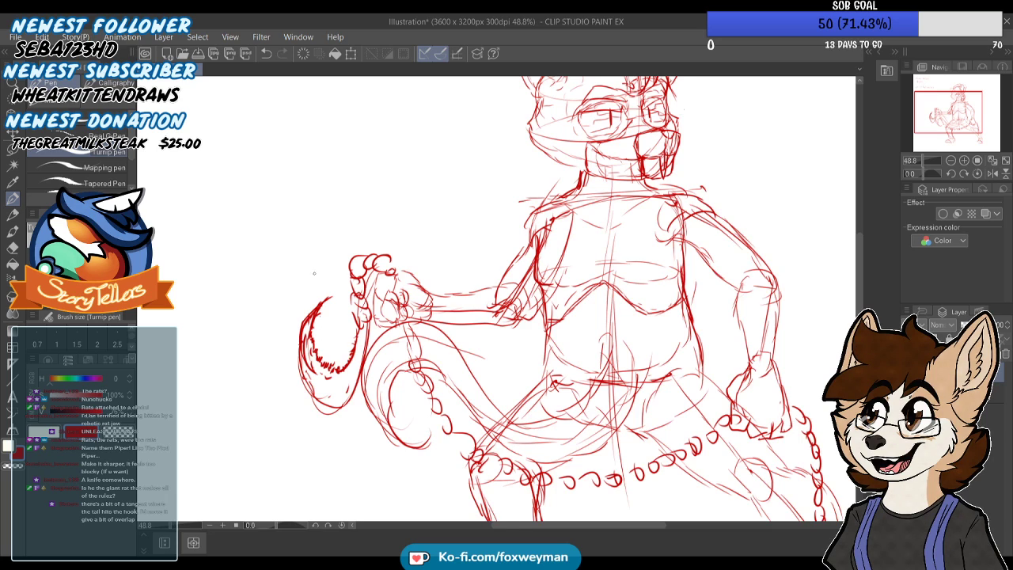
scroll(316, 307, "up", 1)
scroll(319, 402, "down", 3)
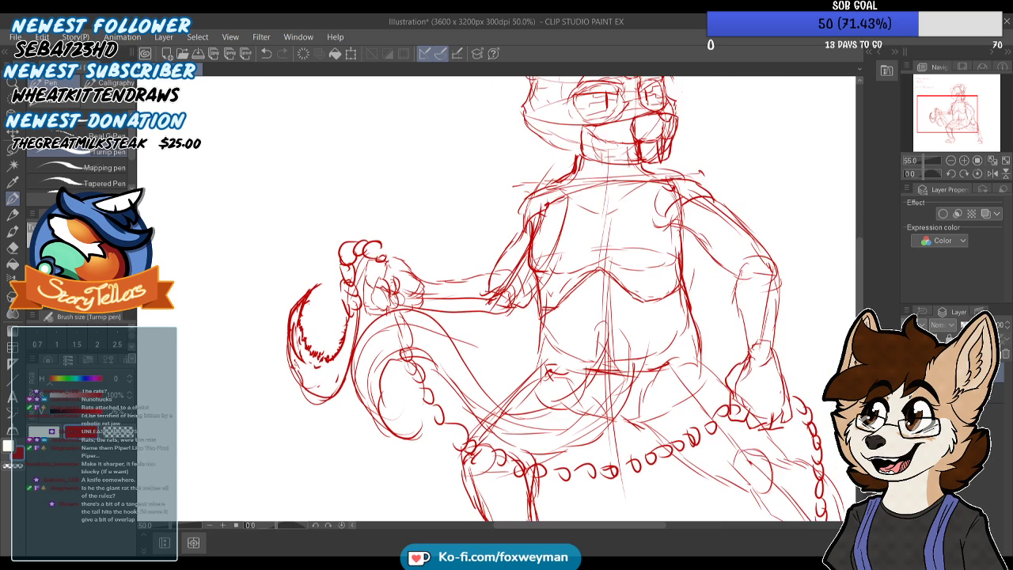
scroll(380, 321, "up", 3)
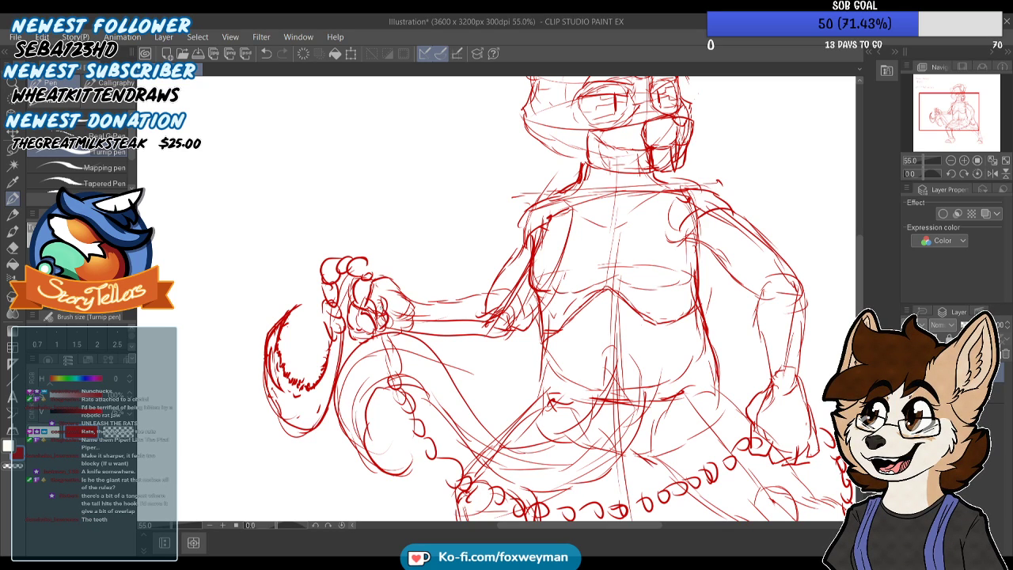
scroll(515, 300, "up", 5)
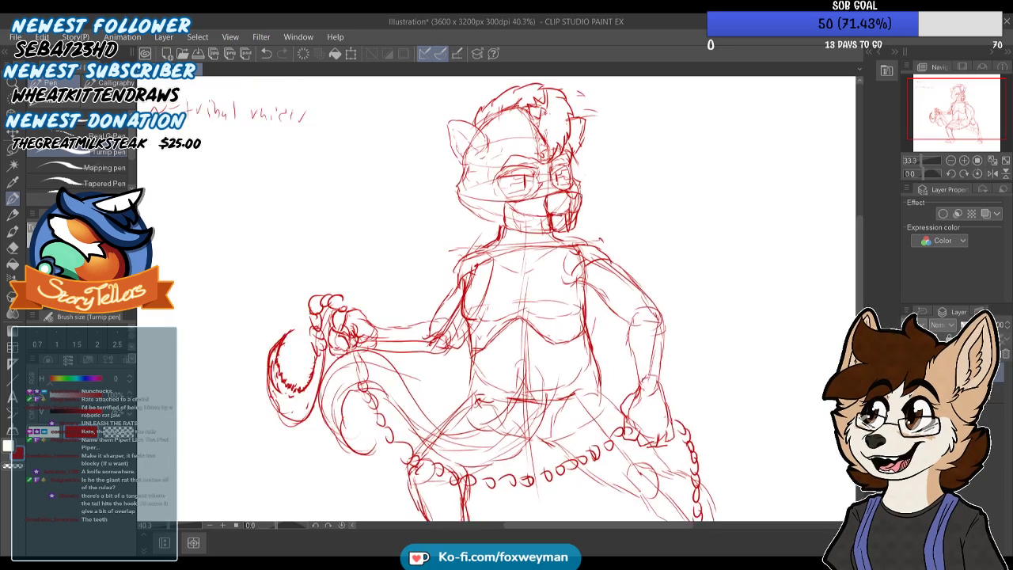
Erase the pointed tooth and vertical lines from the front of the lower jaw
scroll(552, 247, "up", 4)
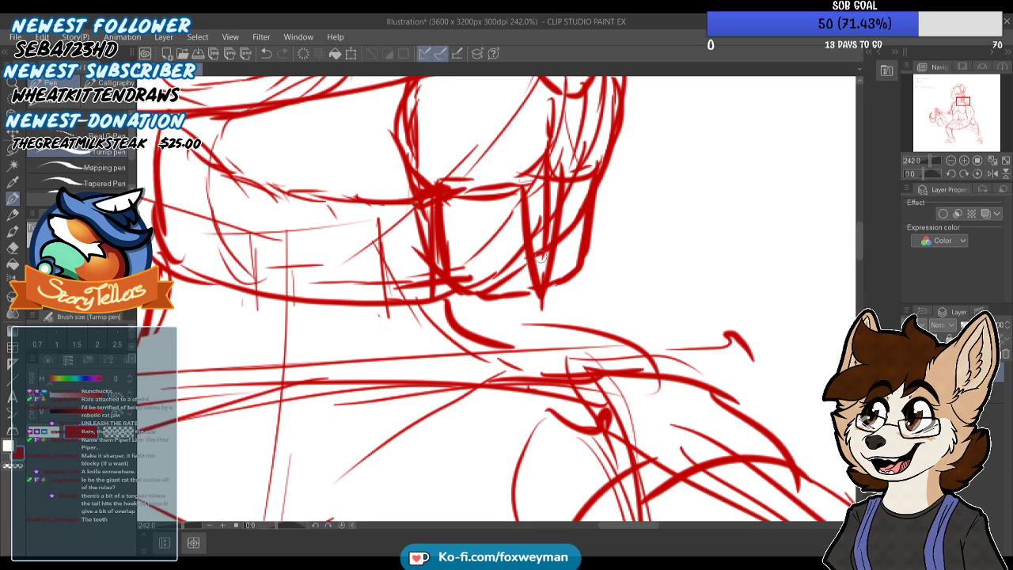
key("c")
left_click_drag(547, 229, 536, 311)
mouse_move(536, 236)
left_mouse_down()
mouse_move(560, 211)
mouse_move(551, 266)
mouse_move(559, 237)
mouse_move(535, 255)
mouse_move(534, 188)
mouse_move(530, 290)
mouse_move(559, 201)
mouse_move(553, 242)
mouse_move(519, 223)
mouse_move(546, 189)
mouse_move(522, 203)
left_mouse_up()
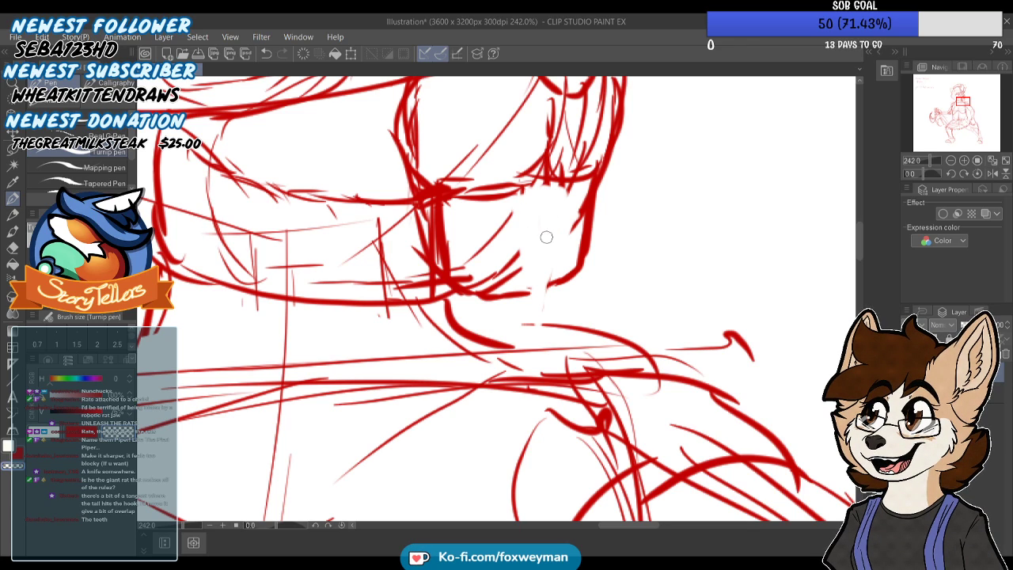
left_click_drag(527, 333, 526, 291)
mouse_move(463, 256)
left_mouse_down()
mouse_move(443, 236)
mouse_move(449, 225)
mouse_move(429, 216)
mouse_move(452, 238)
mouse_move(415, 239)
left_mouse_up()
scroll(447, 238, "down", 2)
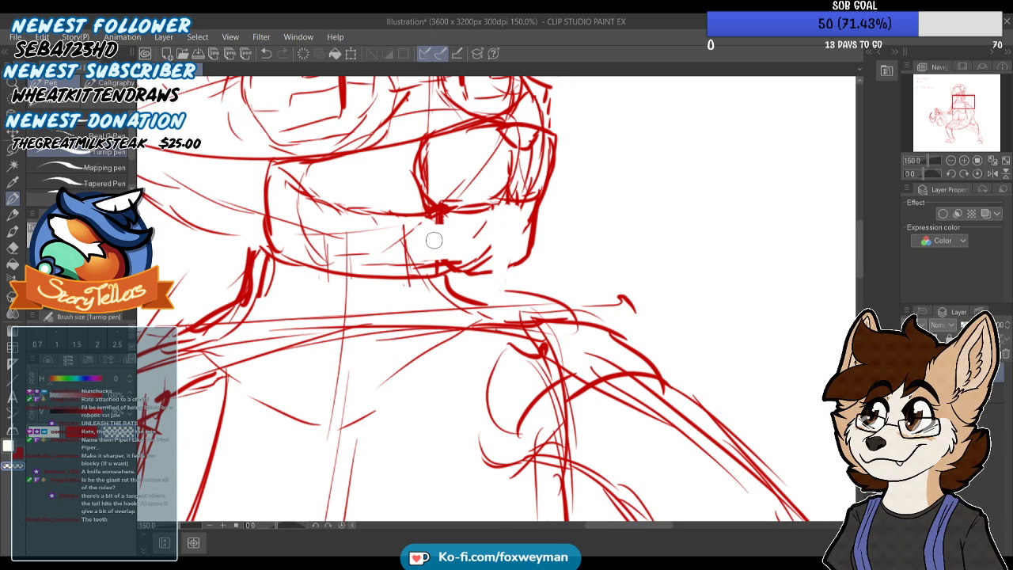
Redraw the lower jaw with an angular front and a row of sharp, jagged teeth along its upper edge
scroll(430, 231, "up", 2)
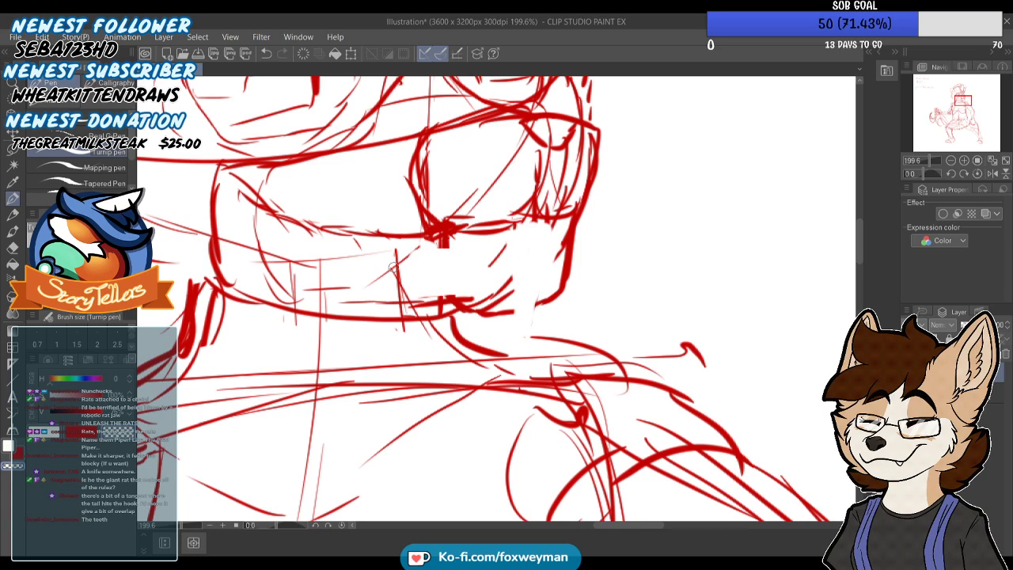
mouse_move(568, 261)
left_mouse_down()
mouse_move(549, 300)
mouse_move(490, 316)
mouse_move(499, 310)
mouse_move(429, 296)
mouse_move(542, 278)
left_mouse_up()
mouse_move(585, 223)
left_mouse_down()
mouse_move(534, 300)
mouse_move(431, 315)
left_mouse_up()
mouse_move(429, 236)
left_mouse_down()
mouse_move(348, 231)
mouse_move(254, 190)
left_mouse_up()
mouse_move(352, 235)
left_mouse_down()
mouse_move(426, 221)
mouse_move(439, 237)
mouse_move(469, 212)
mouse_move(479, 234)
mouse_move(510, 185)
mouse_move(516, 219)
mouse_move(540, 176)
mouse_move(564, 186)
mouse_move(567, 220)
left_mouse_up()
scroll(567, 217, "down", 5)
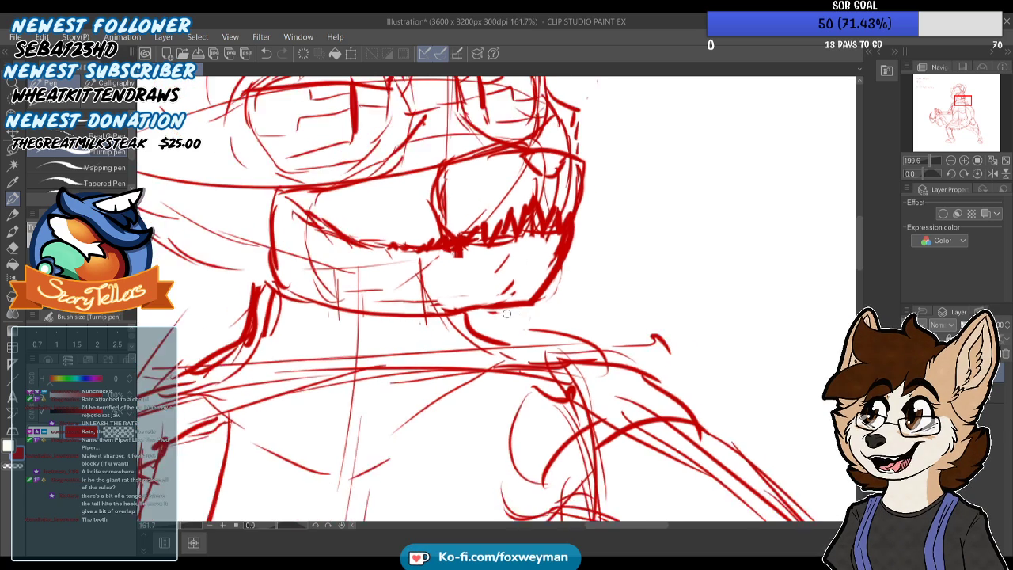
scroll(445, 269, "up", 2)
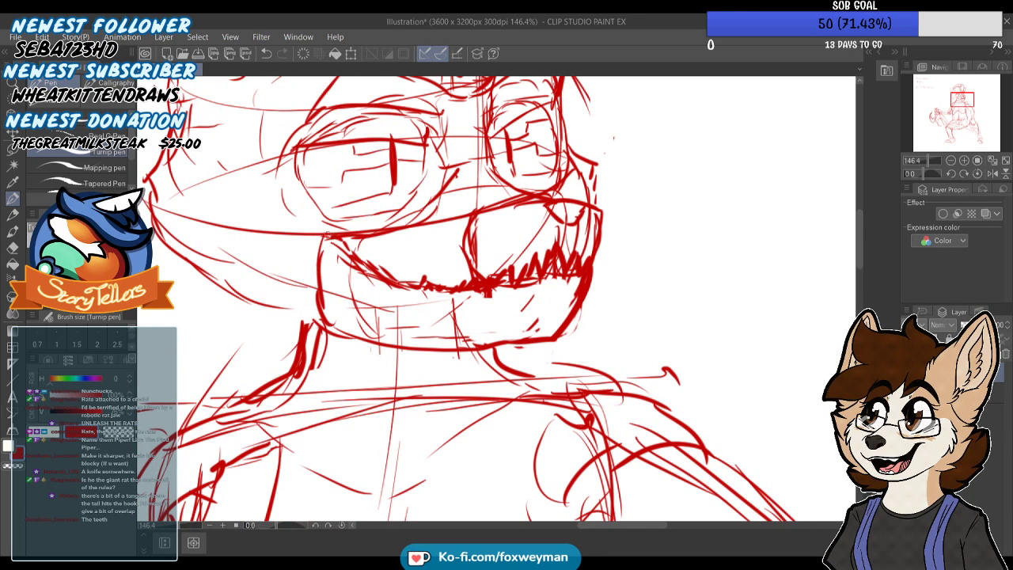
Undo the trial angular strokes behind the jaw and add small rivets along the jaw's rear edge
mouse_move(279, 248)
left_mouse_down()
mouse_move(237, 271)
mouse_move(250, 310)
left_mouse_up()
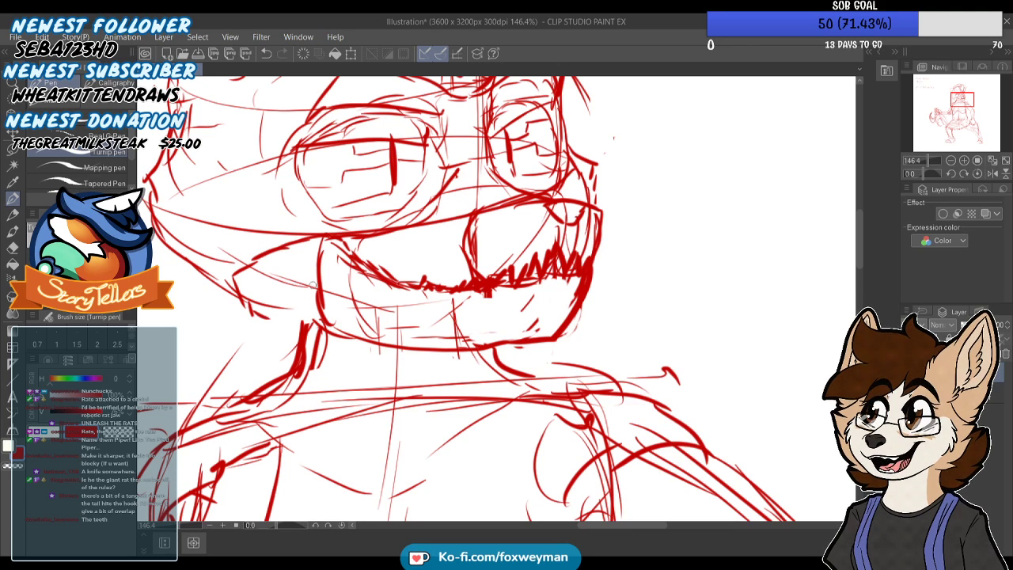
key("ctrl+z")
key("ctrl+z")
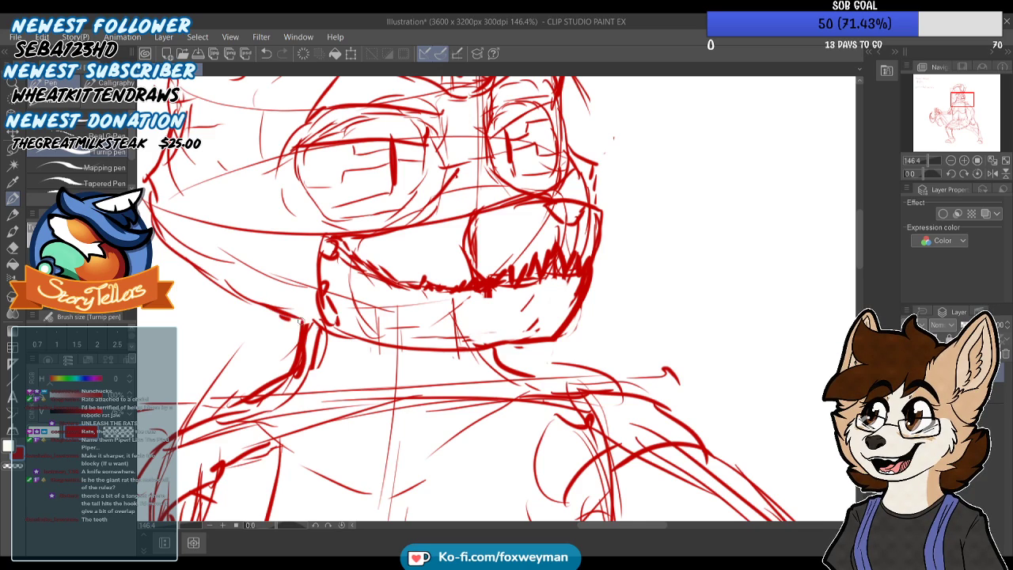
scroll(469, 270, "down", 14)
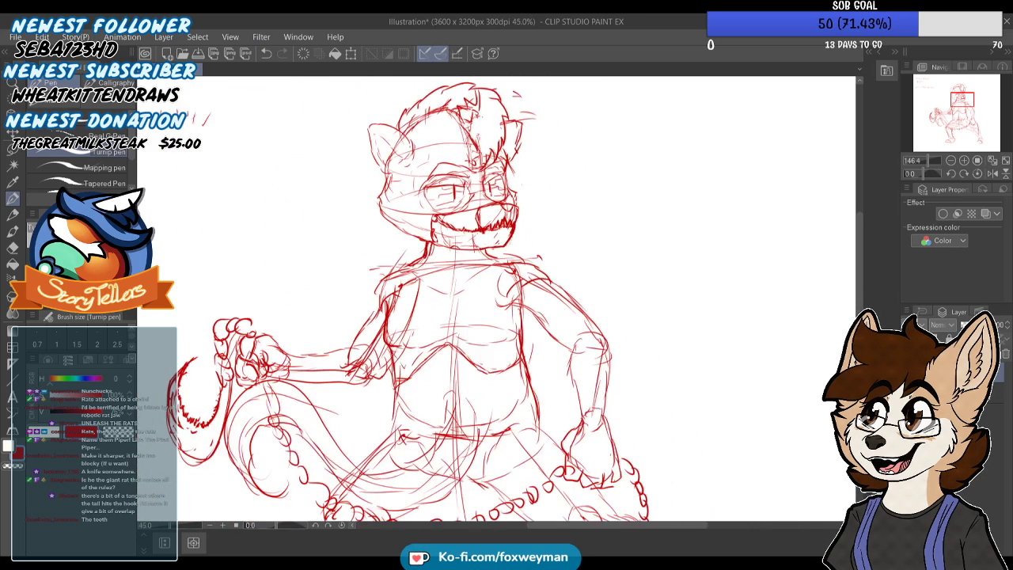
Erase the outer outline of the hair crest above the head
scroll(468, 87, "up", 8)
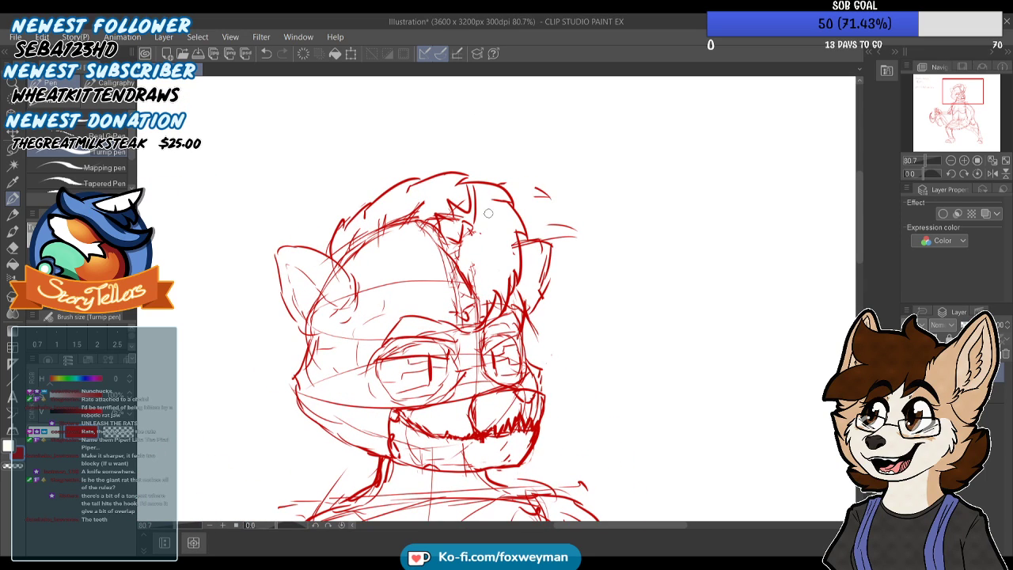
mouse_move(431, 179)
left_mouse_down()
mouse_move(357, 212)
mouse_move(443, 177)
mouse_move(501, 191)
left_mouse_up()
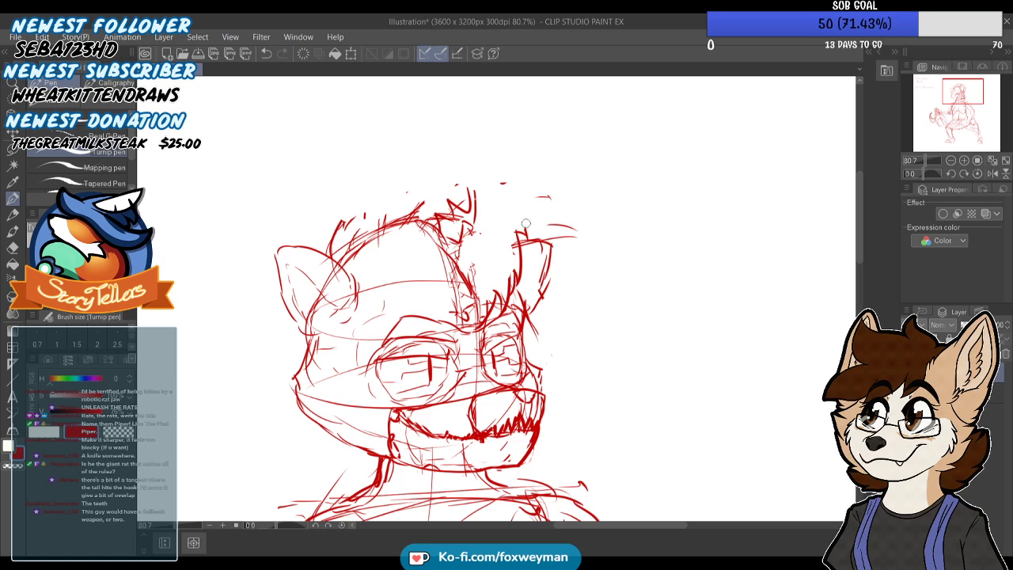
left_click_drag(350, 225, 367, 212)
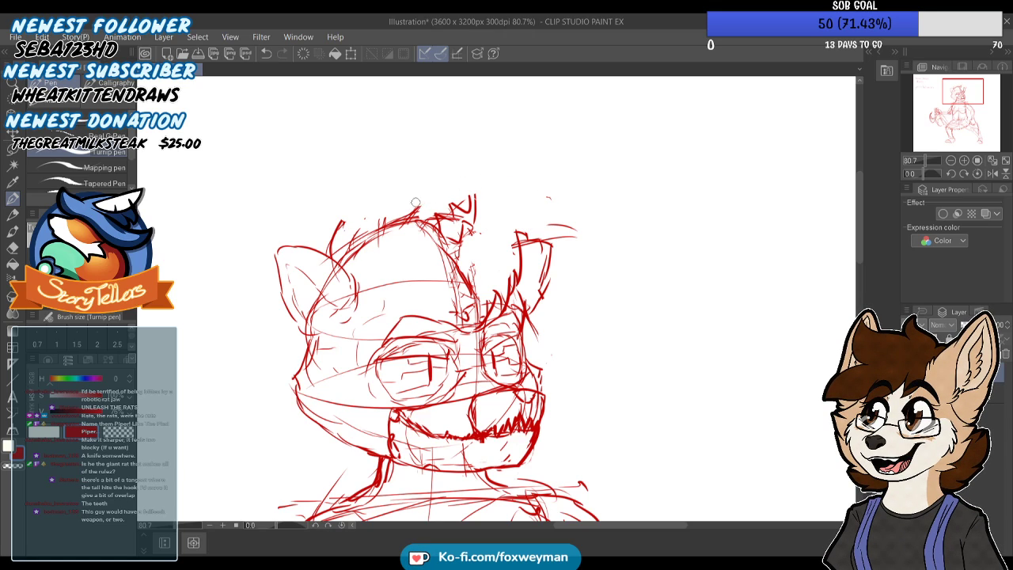
scroll(408, 204, "down", 2)
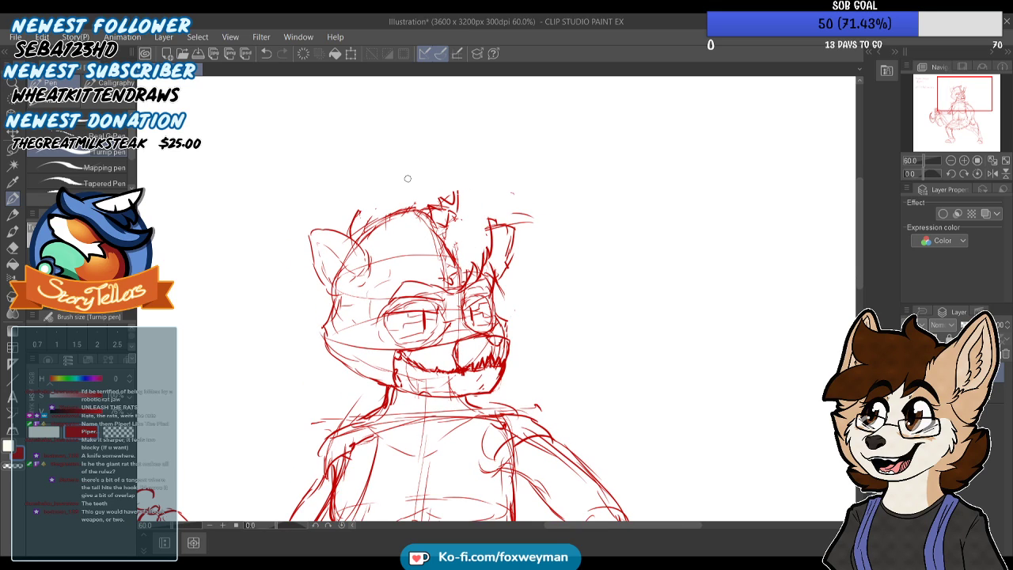
scroll(408, 178, "up", 2)
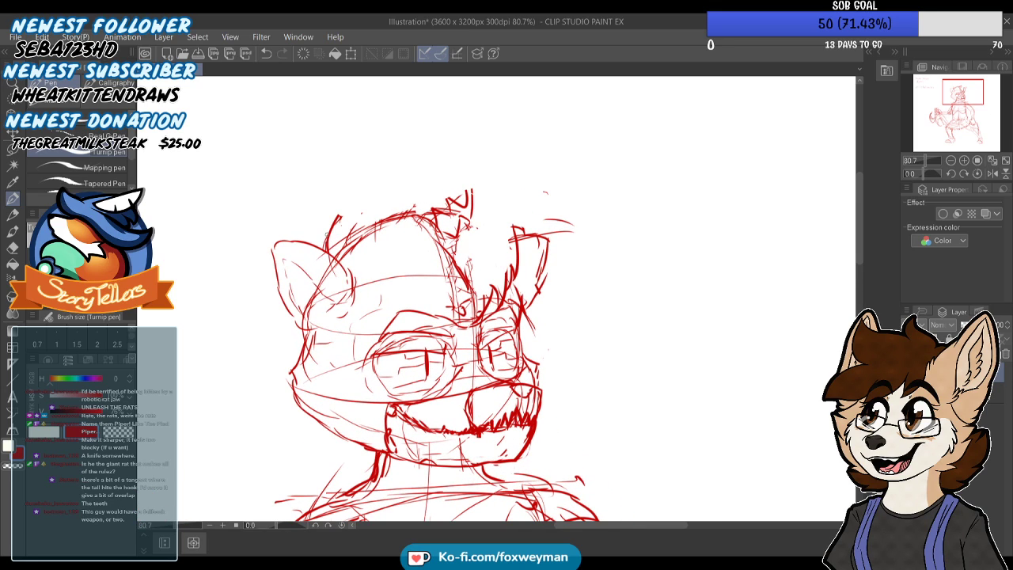
Redraw the hair crest's outline with jagged tufts curving over the head and down to the far ear
key("ctrl+z")
mouse_move(344, 208)
left_mouse_down()
mouse_move(341, 227)
mouse_move(366, 193)
mouse_move(408, 178)
left_mouse_up()
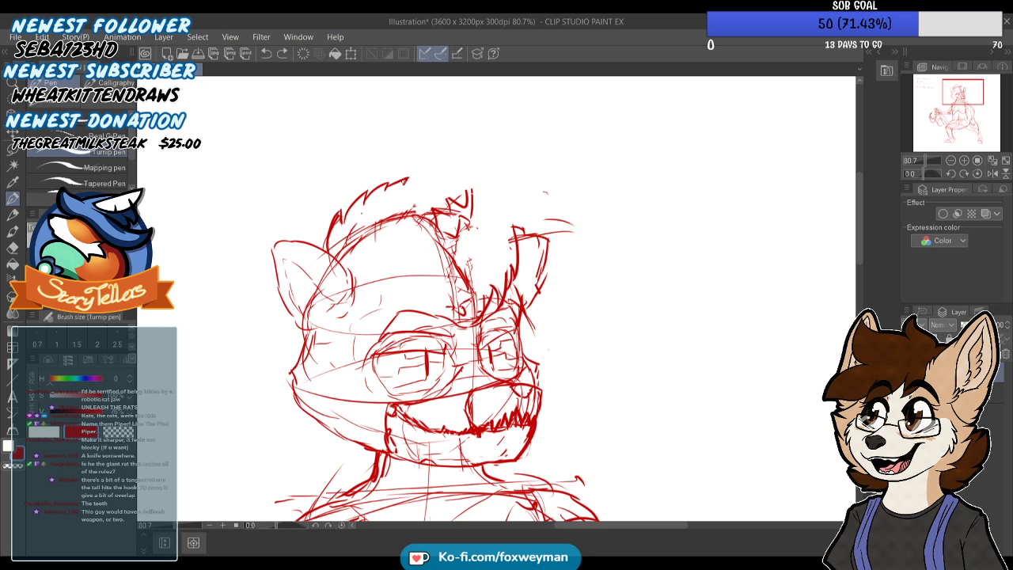
mouse_move(389, 187)
left_mouse_down()
mouse_move(439, 166)
mouse_move(463, 169)
mouse_move(486, 190)
left_mouse_up()
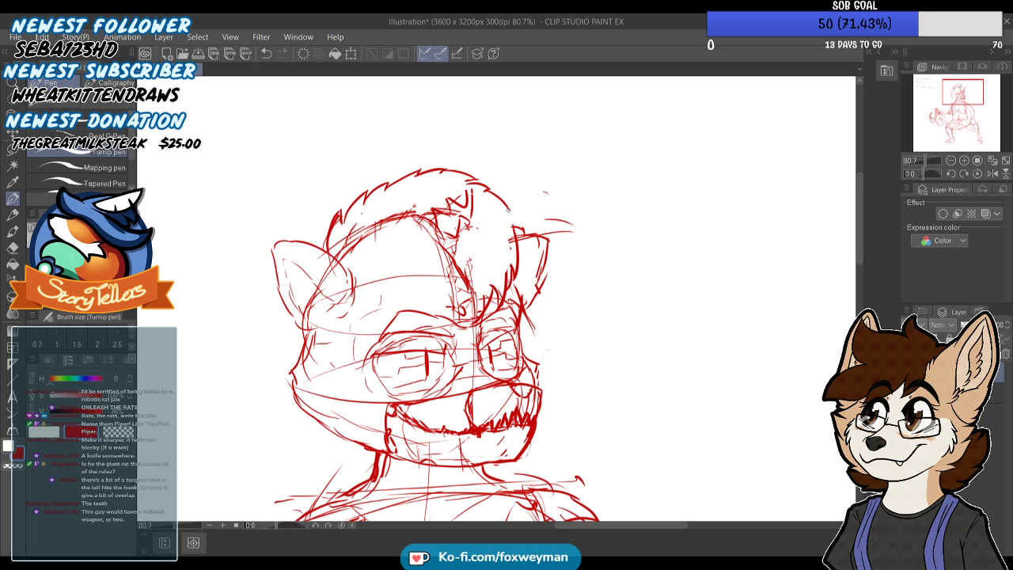
scroll(404, 236, "down", 1)
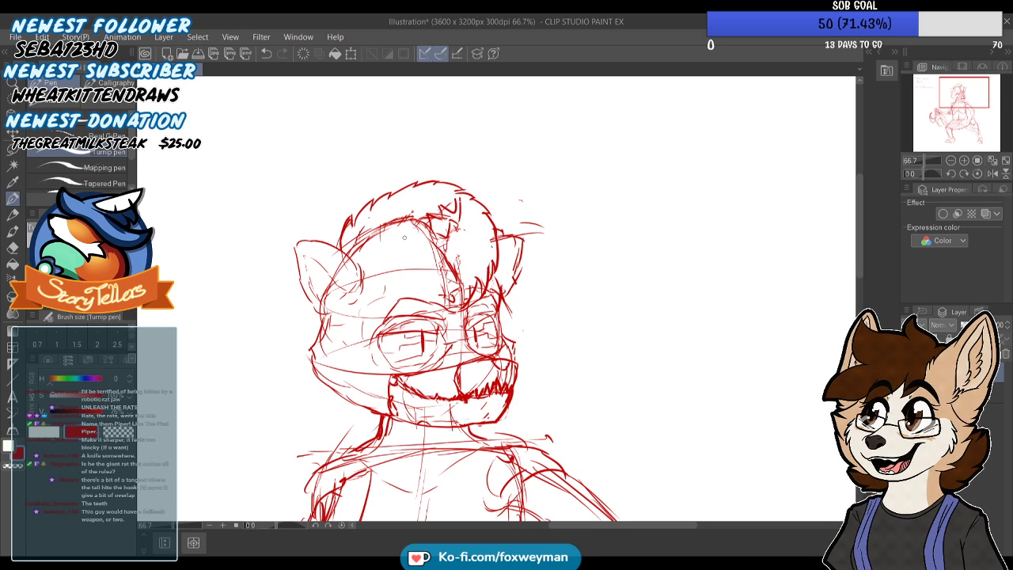
Erase the old construction lines inside the hair crest above the brow
scroll(453, 209, "up", 1)
mouse_move(436, 215)
left_mouse_down()
mouse_move(426, 224)
mouse_move(435, 238)
mouse_move(448, 204)
mouse_move(446, 224)
mouse_move(430, 225)
mouse_move(462, 292)
left_mouse_up()
scroll(462, 292, "up", 4)
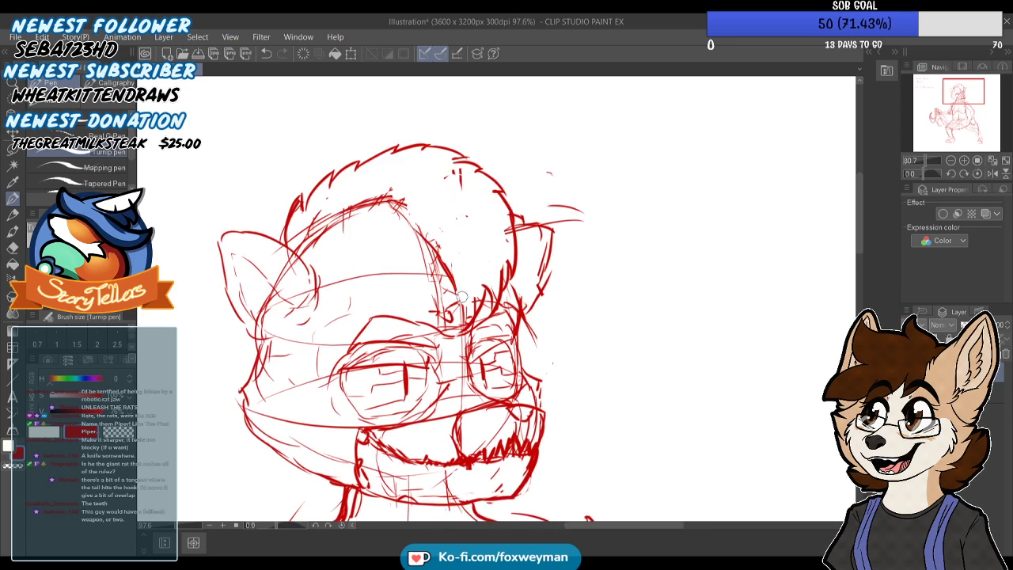
Redraw the crest's front edge as a bold curve from the top of the forehead down to the point between the eyes
mouse_move(461, 365)
left_mouse_down()
mouse_move(456, 293)
mouse_move(430, 252)
mouse_move(454, 341)
left_mouse_up()
key("ctrl+z")
key("ctrl+z")
left_click_drag(435, 251, 461, 355)
left_click_drag(430, 251, 382, 198)
key("ctrl+z")
left_click_drag(340, 132, 398, 209)
left_click_drag(368, 163, 424, 227)
left_click_drag(320, 135, 439, 285)
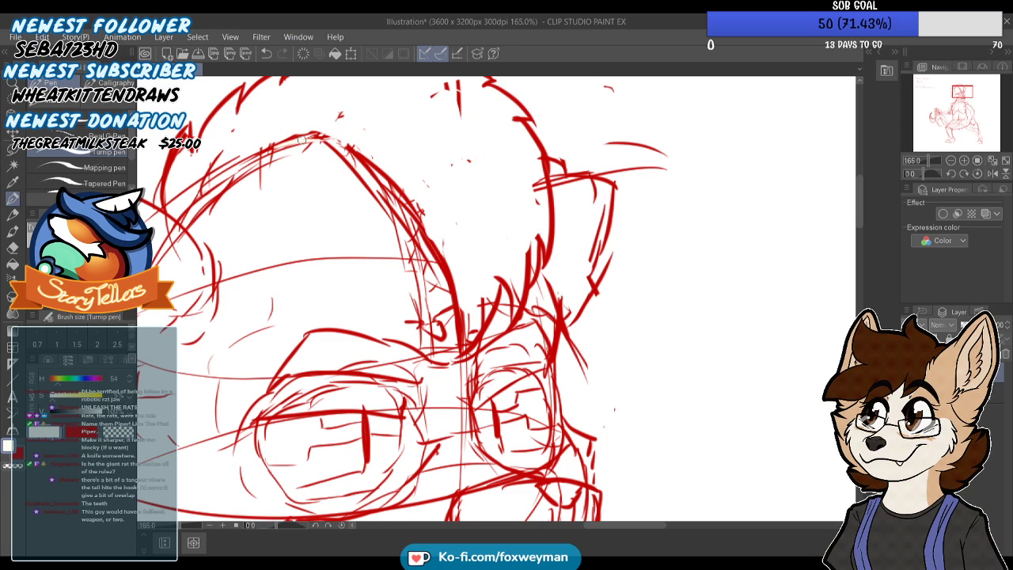
Add a small rounded curl where the crest's front edge peaks above the forehead
mouse_move(277, 145)
left_mouse_down()
mouse_move(324, 138)
mouse_move(340, 113)
mouse_move(366, 123)
mouse_move(385, 168)
left_mouse_up()
left_click_drag(66, 416, 39, 418)
left_click(73, 432)
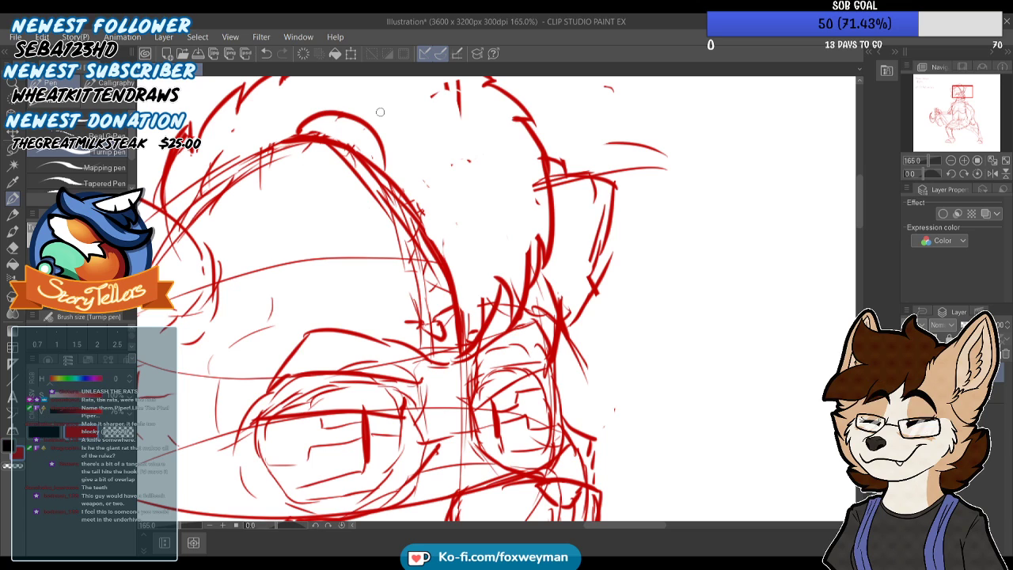
mouse_move(317, 136)
left_mouse_down()
mouse_move(338, 130)
mouse_move(369, 157)
left_mouse_up()
scroll(400, 294, "down", 10)
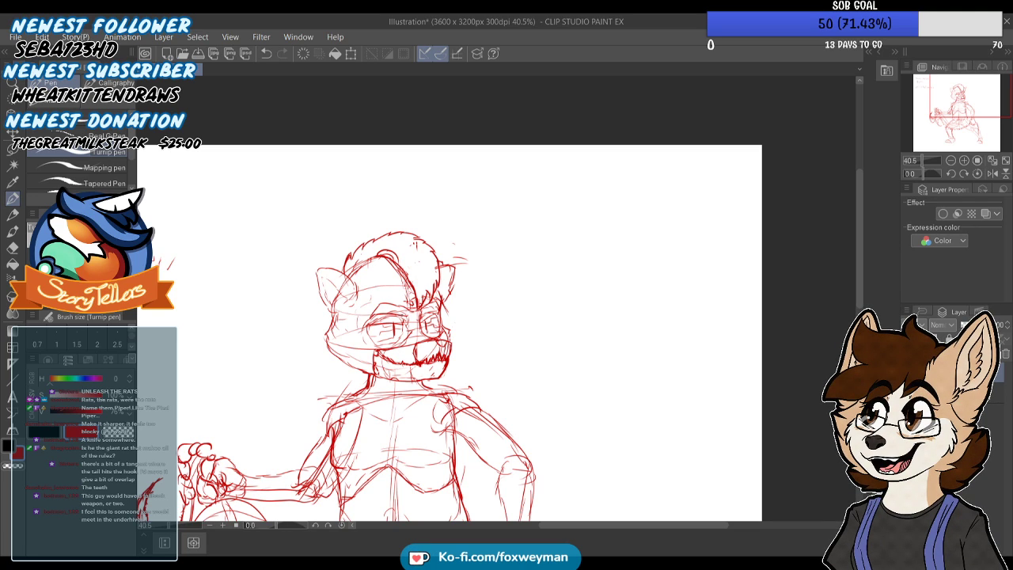
Remove the inner outline of the hook's rounded base and the nearby tail lines that run into it
scroll(475, 198, "down", 3)
scroll(311, 372, "up", 6)
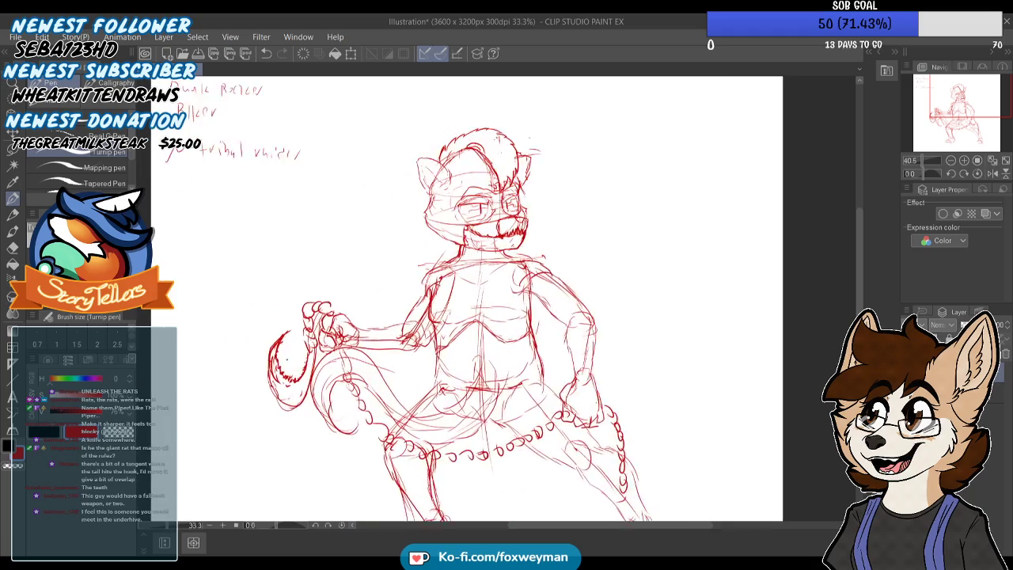
scroll(376, 219, "down", 3)
scroll(349, 253, "up", 3)
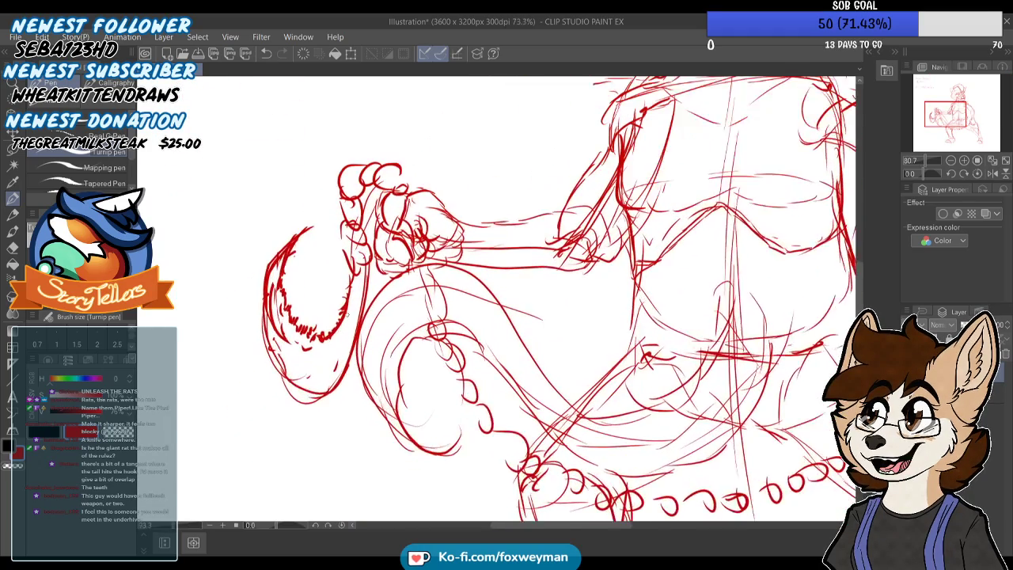
key("ctrl+z")
key("ctrl+z")
key("ctrl+z")
key("ctrl+z")
key("ctrl+z")
key("ctrl+z")
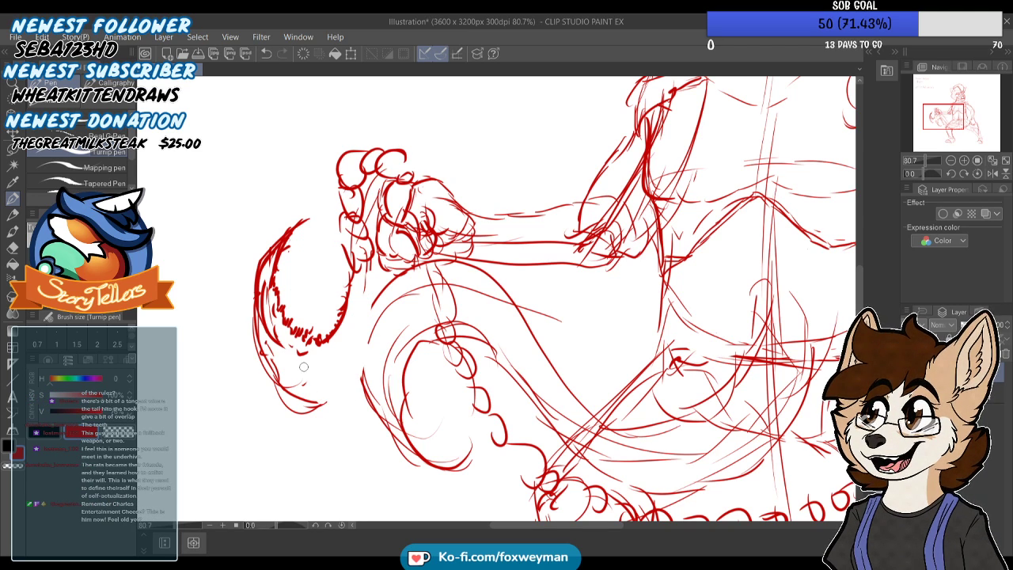
Remove the large chain links looping above and beside the raised fist
scroll(334, 376, "down", 3)
scroll(283, 280, "up", 2)
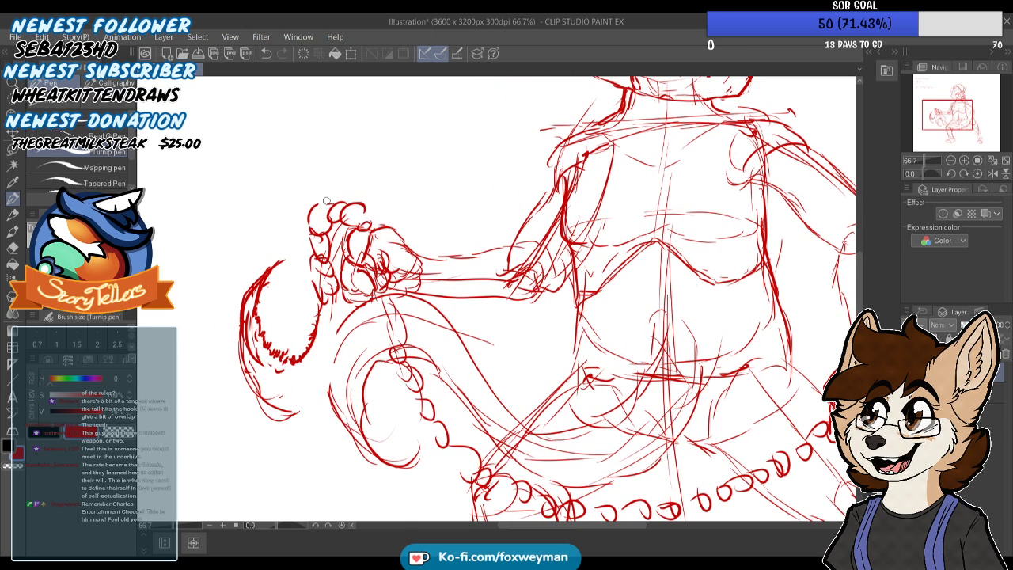
key("ctrl+z")
key("ctrl+z")
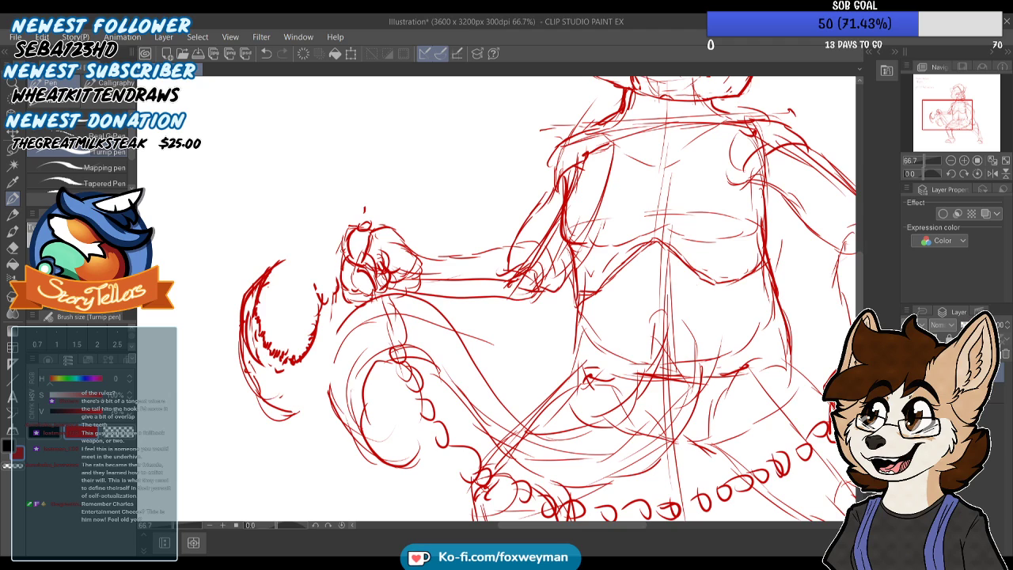
Draw a chain of small links running from the hook's end up into the raised fist
scroll(317, 233, "up", 3)
left_click_drag(334, 310, 350, 266)
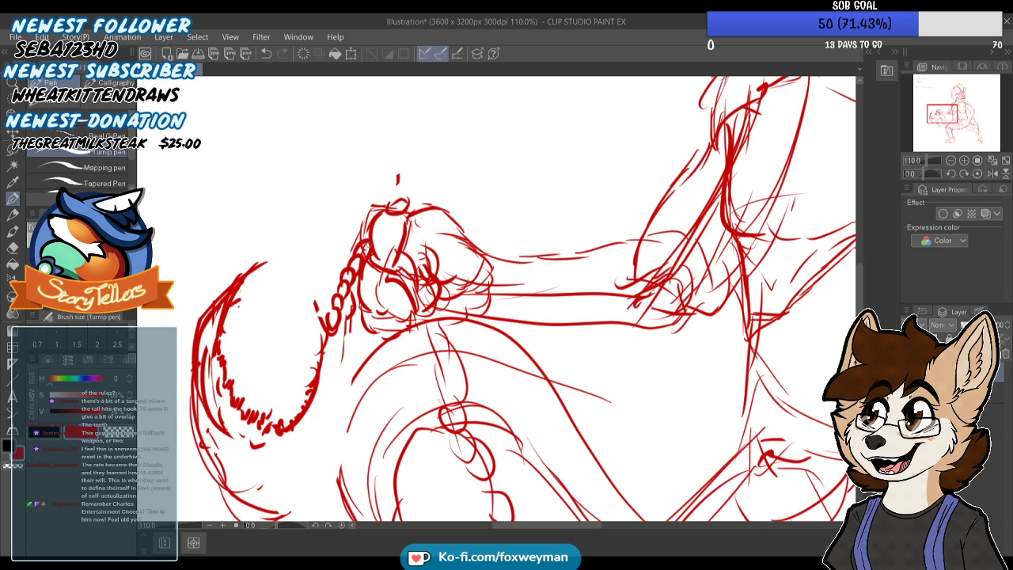
left_click_drag(373, 227, 377, 236)
scroll(355, 188, "down", 1)
left_click_drag(355, 188, 359, 159)
Redraw the hook's outer contour from the chain down around its rounded base, overlapping the tail
left_click_drag(339, 288, 359, 336)
mouse_move(371, 379)
left_mouse_down()
mouse_move(359, 437)
mouse_move(325, 455)
mouse_move(291, 457)
left_mouse_up()
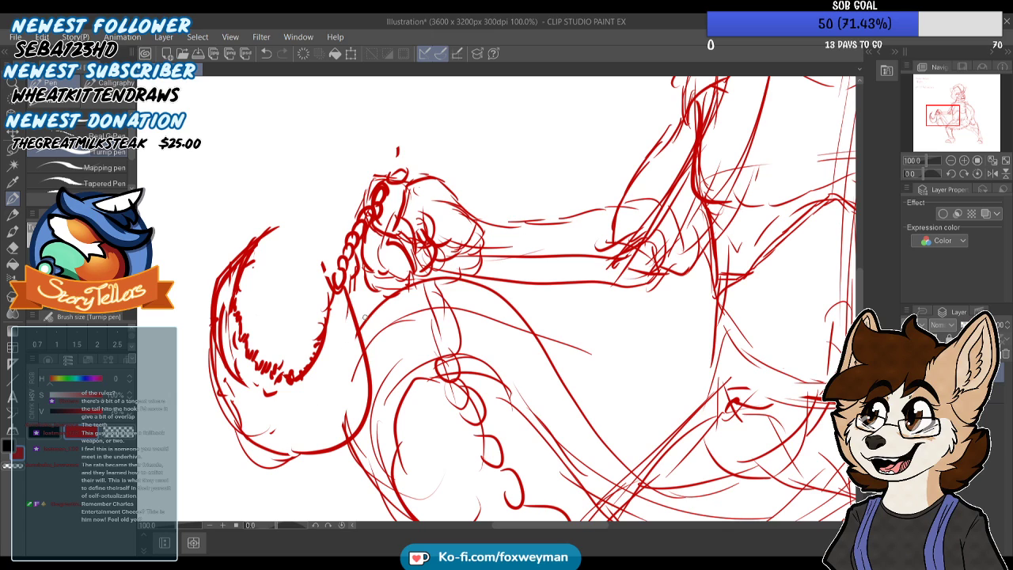
scroll(335, 260, "down", 4)
scroll(343, 356, "up", 1)
key("ctrl+z")
mouse_move(343, 262)
left_mouse_down()
mouse_move(358, 342)
mouse_move(312, 381)
left_mouse_up()
key("ctrl+z")
mouse_move(343, 266)
left_mouse_down()
mouse_move(346, 310)
mouse_move(311, 390)
mouse_move(249, 276)
left_mouse_up()
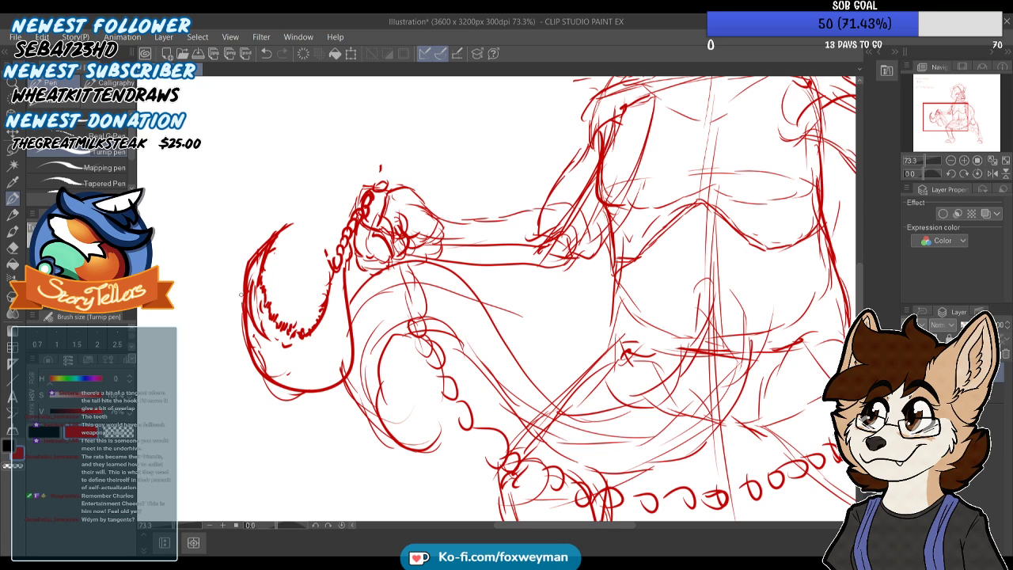
Sketch two rounded mounds touching at one point in the empty space beside the head, as a tangent example
scroll(342, 307, "down", 5)
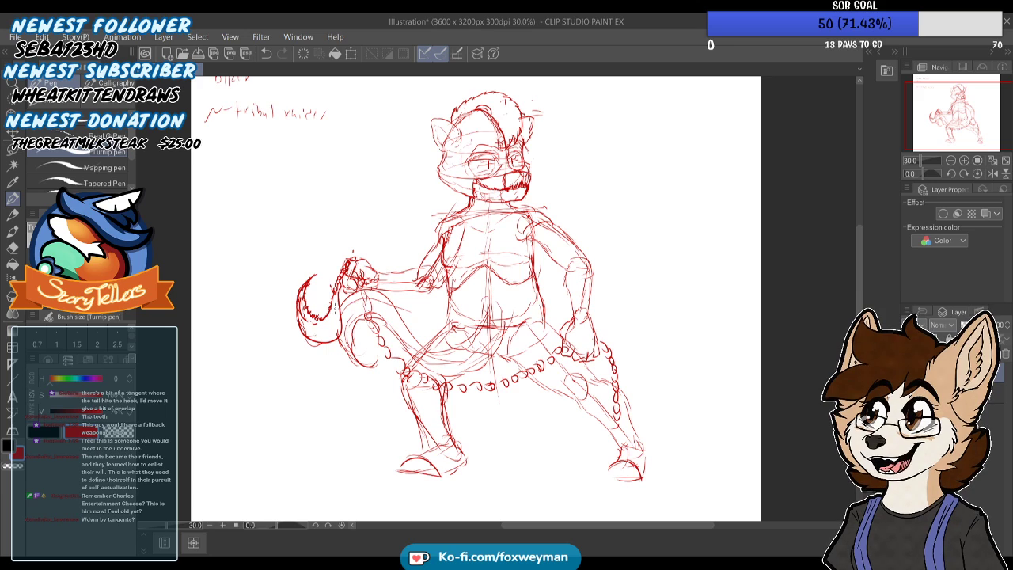
scroll(465, 324, "down", 1)
scroll(465, 325, "up", 2)
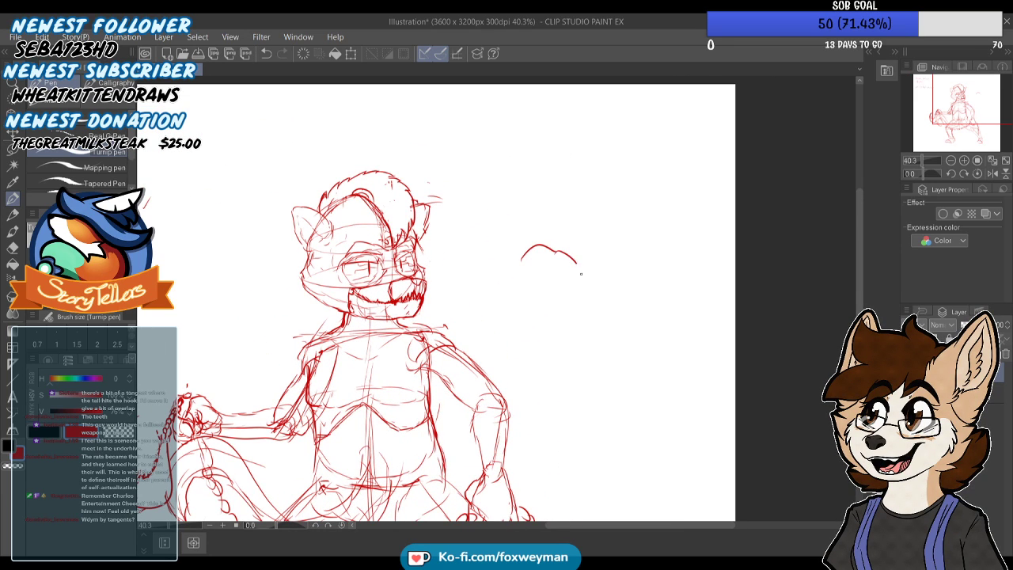
left_click_drag(524, 283, 513, 265)
scroll(581, 266, "up", 2)
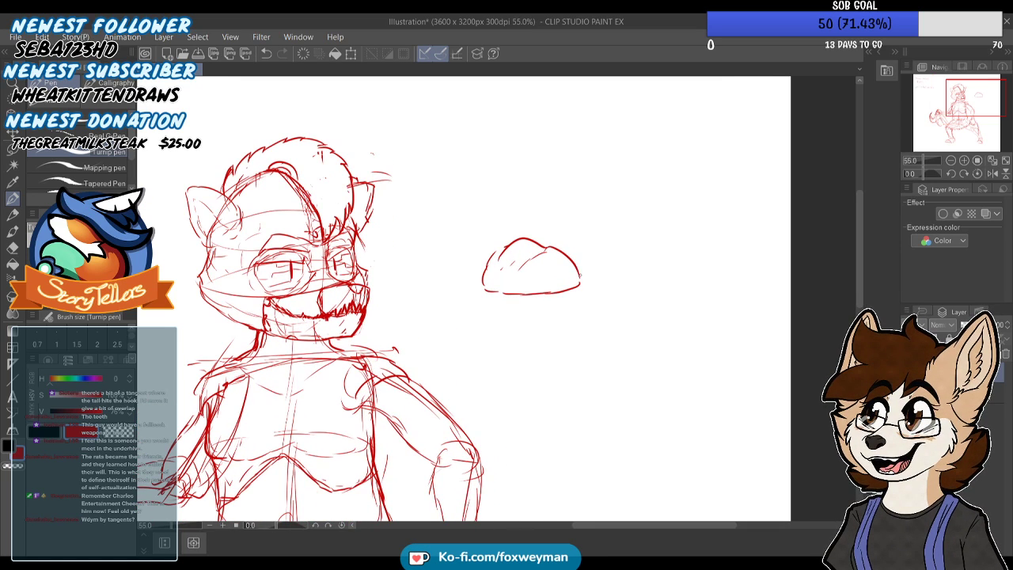
left_click_drag(641, 229, 659, 236)
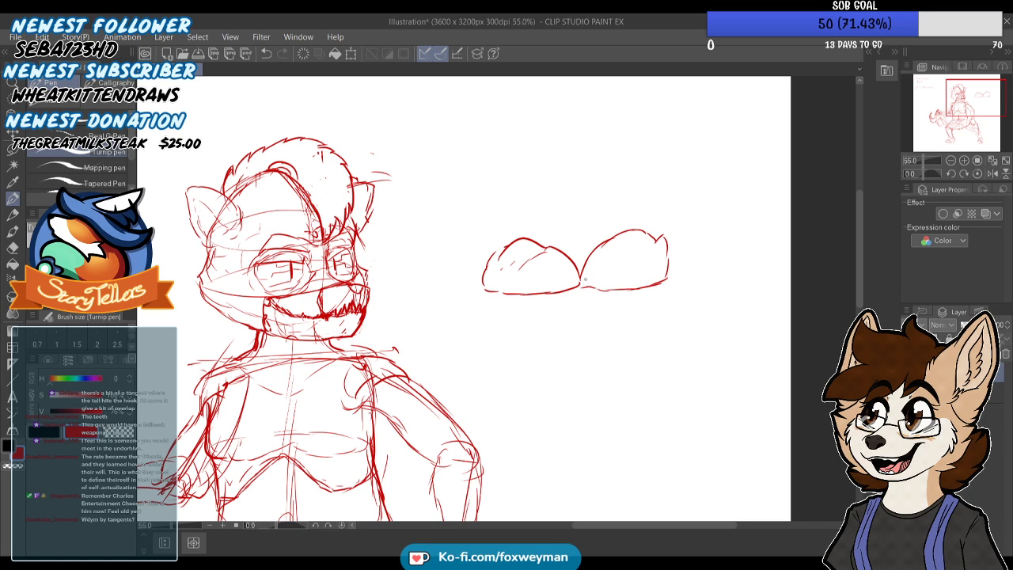
scroll(580, 287, "up", 3)
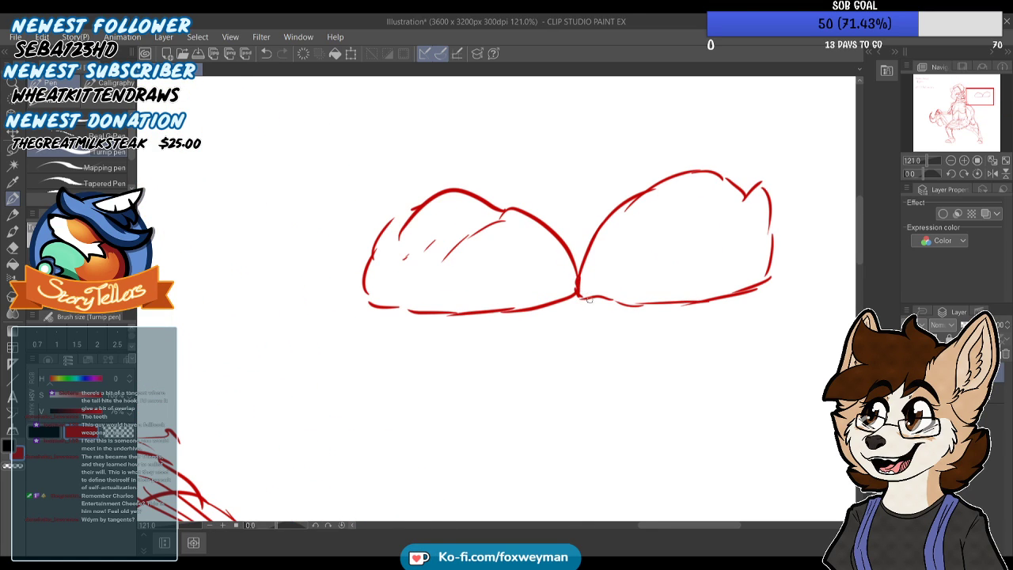
scroll(588, 298, "down", 3)
scroll(562, 252, "up", 1)
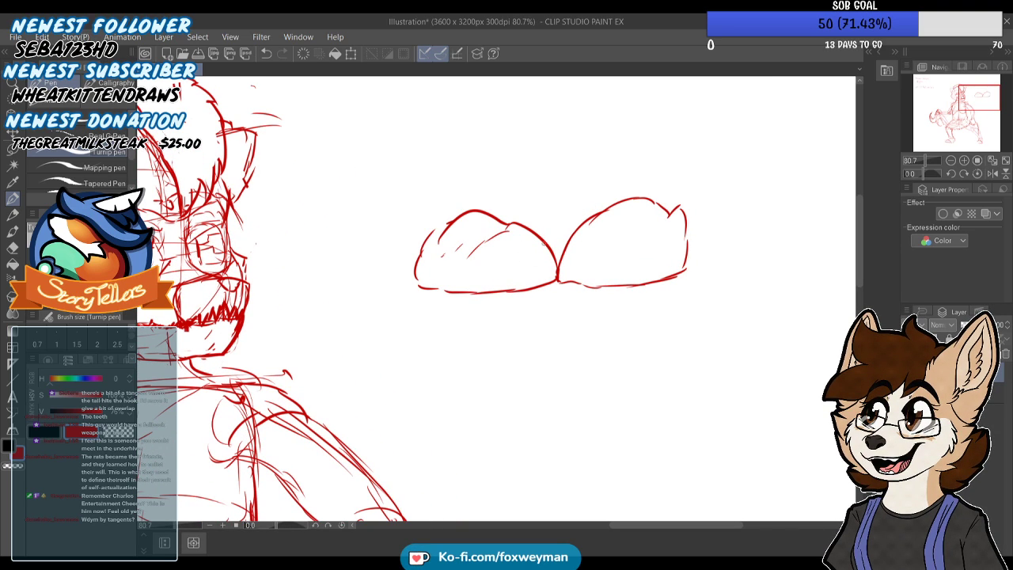
scroll(546, 255, "down", 3)
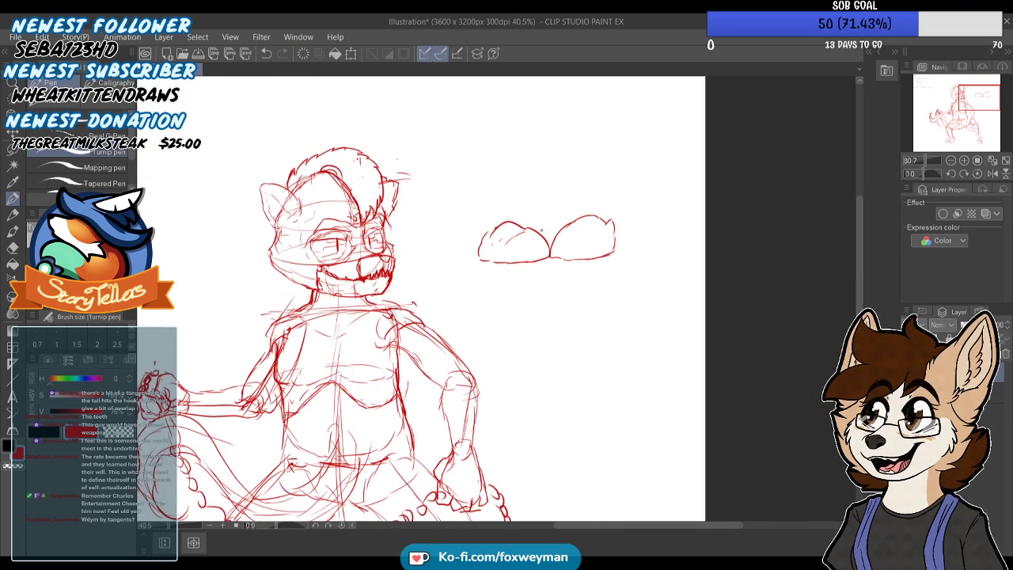
scroll(554, 220, "up", 2)
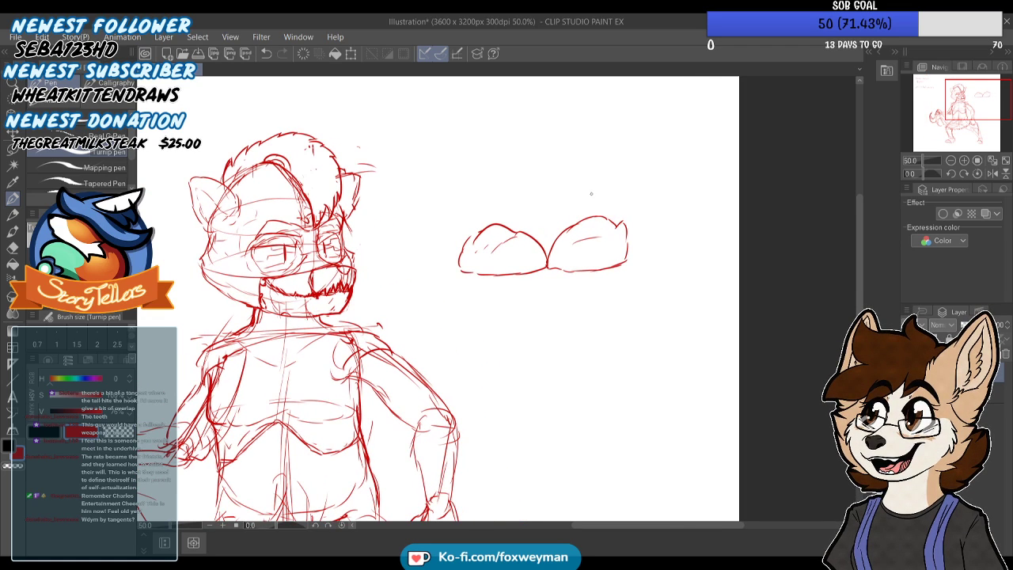
Sketch a second pair of rounded mounds below the first, with the front one overlapping the other
scroll(564, 208, "down", 4)
scroll(527, 286, "up", 4)
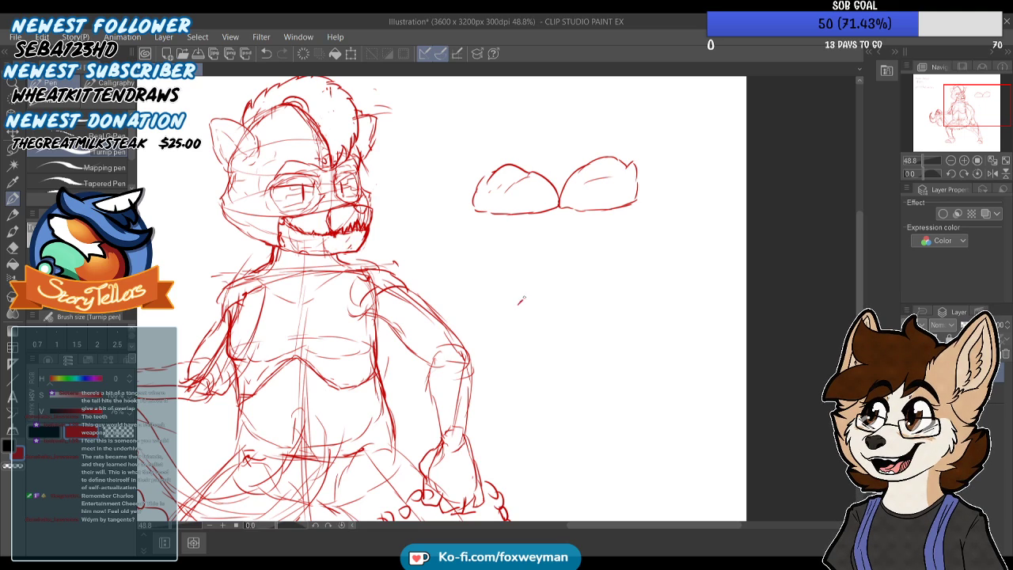
key("ctrl+z")
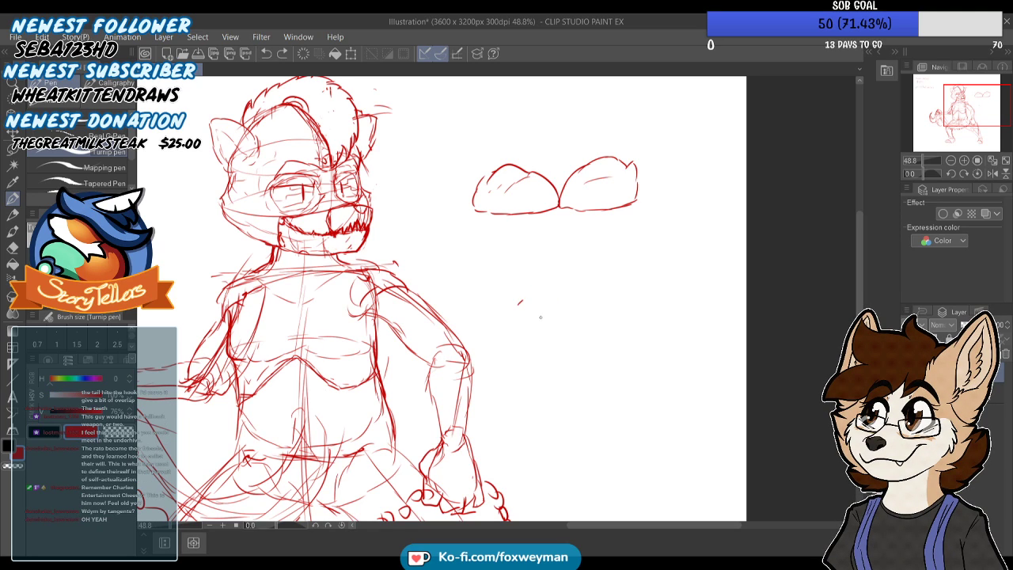
mouse_move(523, 339)
left_mouse_down()
mouse_move(556, 319)
mouse_move(571, 330)
mouse_move(583, 365)
left_mouse_up()
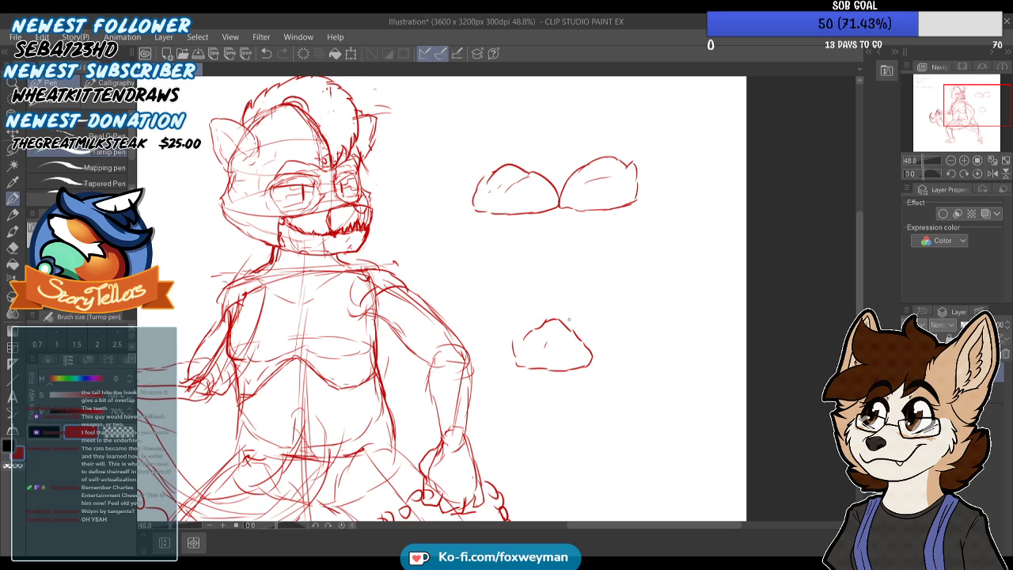
left_click_drag(567, 321, 599, 304)
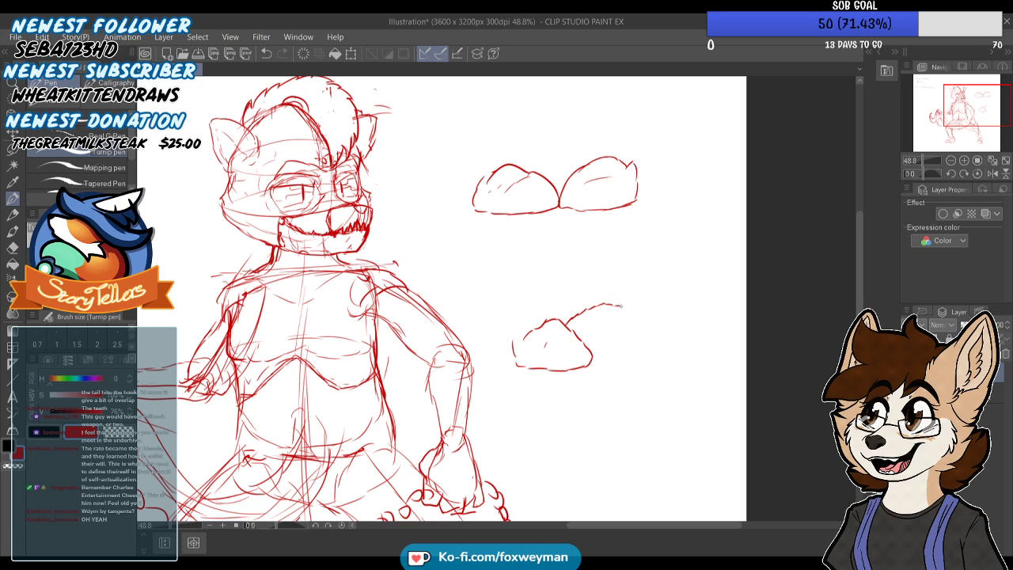
left_click_drag(627, 344, 592, 355)
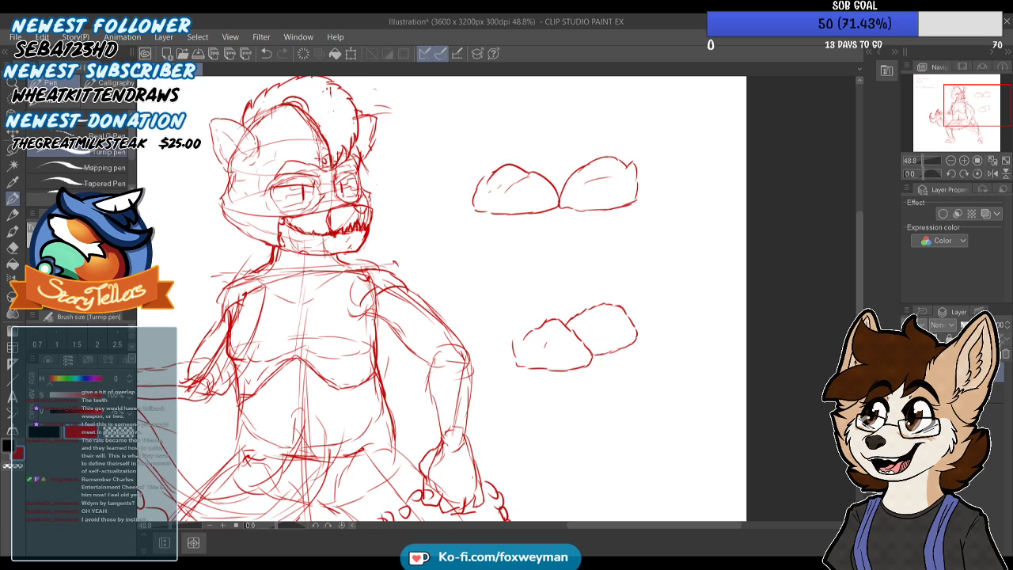
scroll(574, 311, "down", 7)
scroll(582, 326, "up", 5)
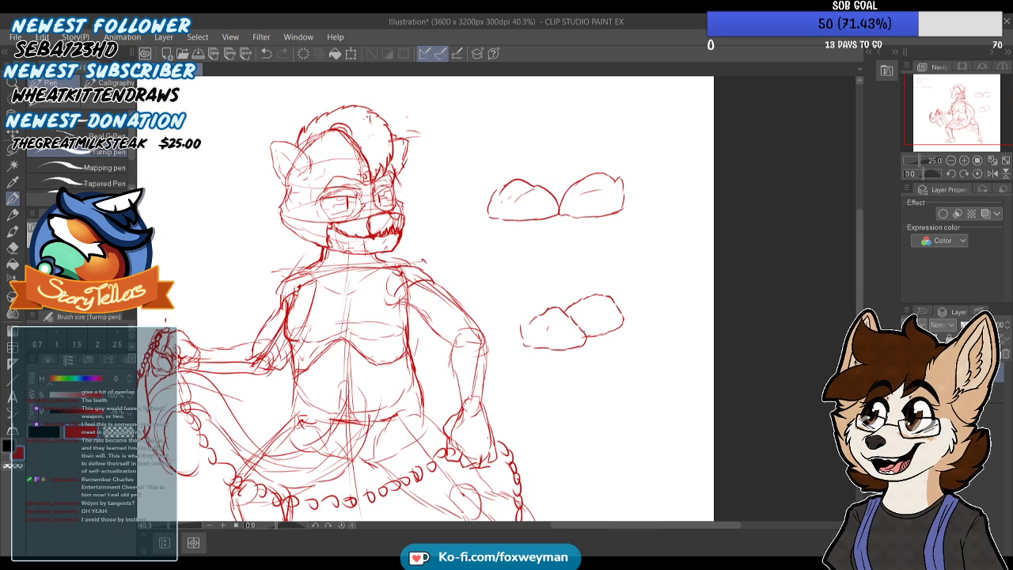
Erase both pairs of example mounds beside the character with an enlarged hard eraser
scroll(638, 360, "down", 3)
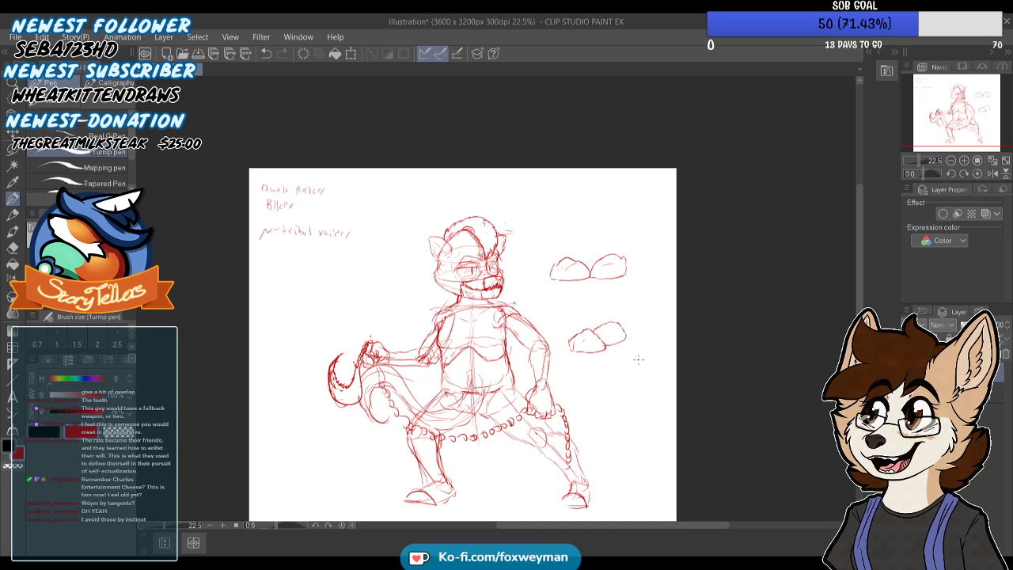
scroll(598, 191, "up", 2)
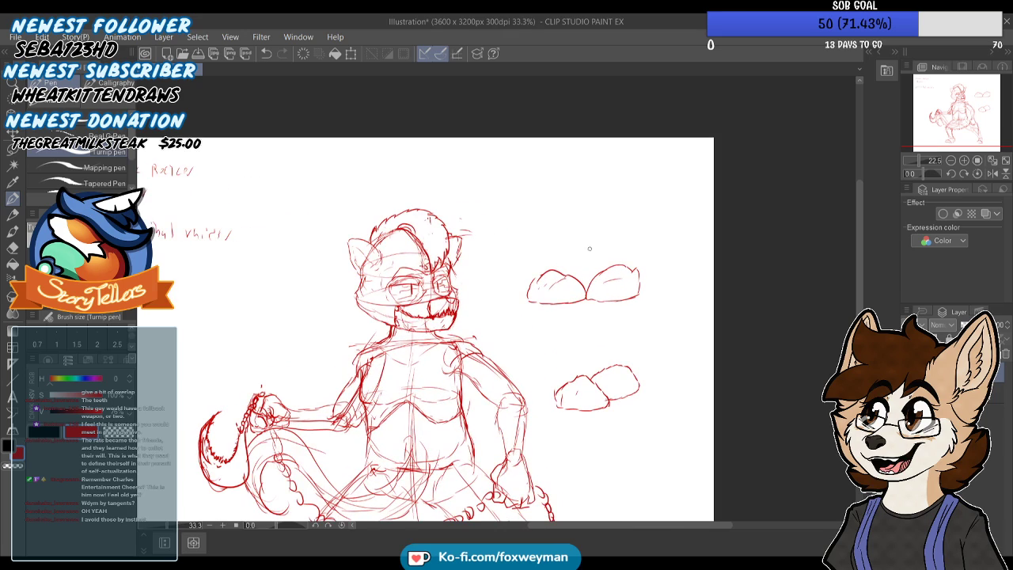
key("e")
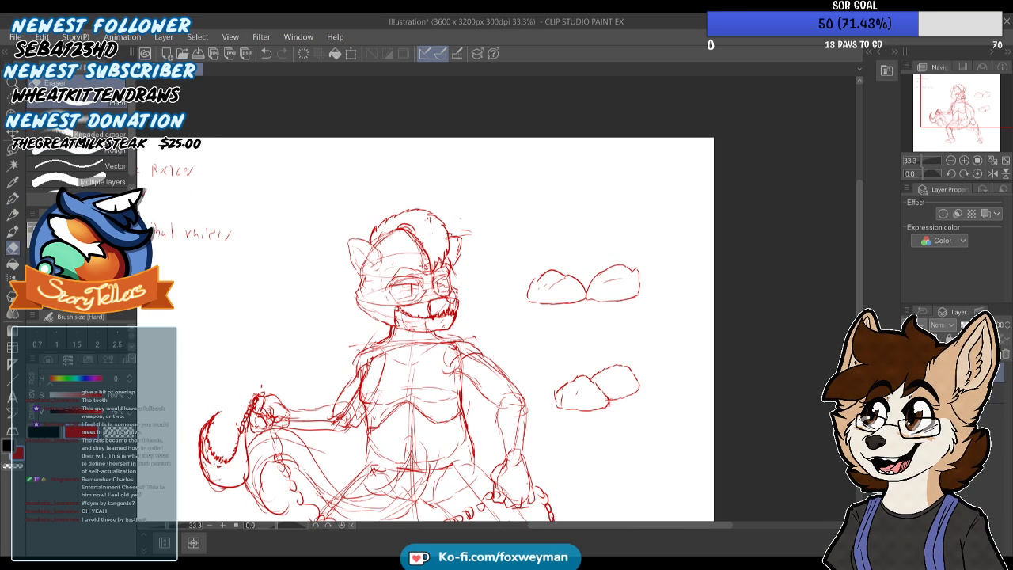
key("]")
key("]")
key("]")
key("]")
key("]")
key("]")
key("]")
key("]")
key("[")
mouse_move(609, 272)
left_mouse_down()
mouse_move(555, 278)
mouse_move(575, 302)
mouse_move(526, 289)
mouse_move(540, 267)
mouse_move(605, 291)
mouse_move(672, 275)
mouse_move(592, 346)
mouse_move(569, 420)
mouse_move(618, 355)
mouse_move(634, 412)
left_mouse_up()
scroll(530, 206, "down", 2)
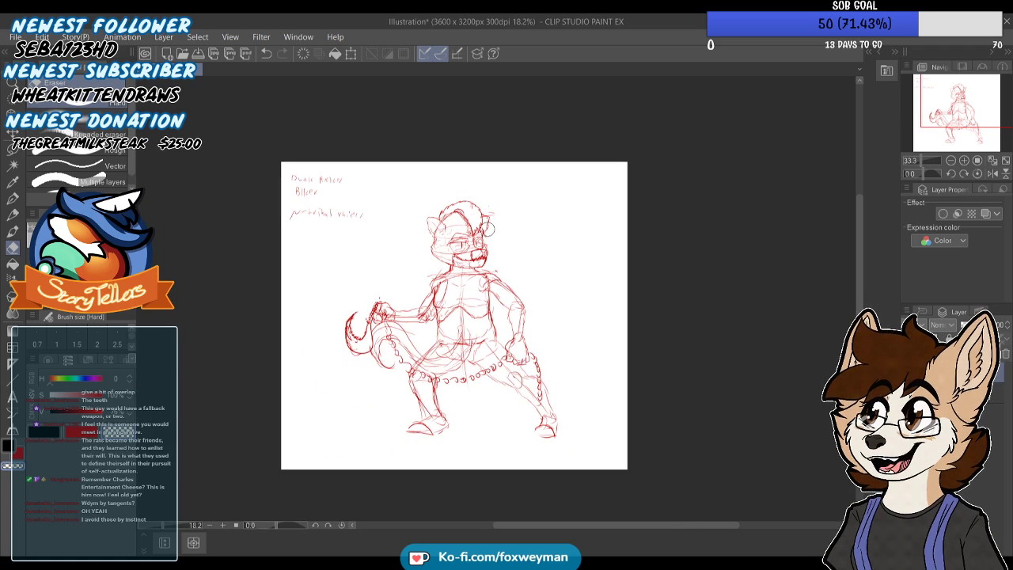
Go over the curled tail's inner contour with bold pen strokes, from its tip around the loop towards the near knee
scroll(481, 229, "up", 1)
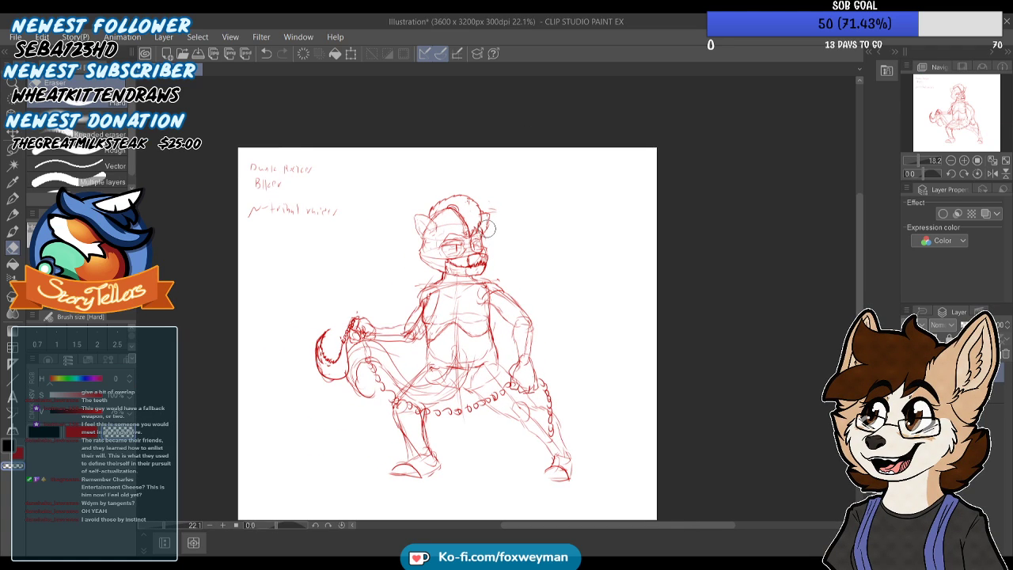
left_click(17, 201)
scroll(353, 332, "up", 3)
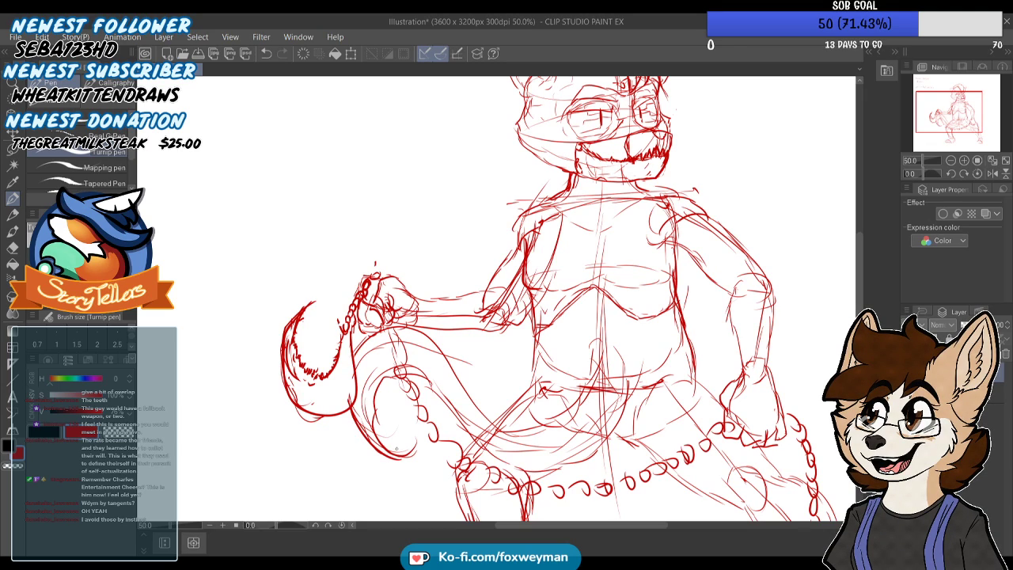
mouse_move(392, 377)
left_mouse_down()
mouse_move(382, 426)
mouse_move(427, 453)
left_mouse_up()
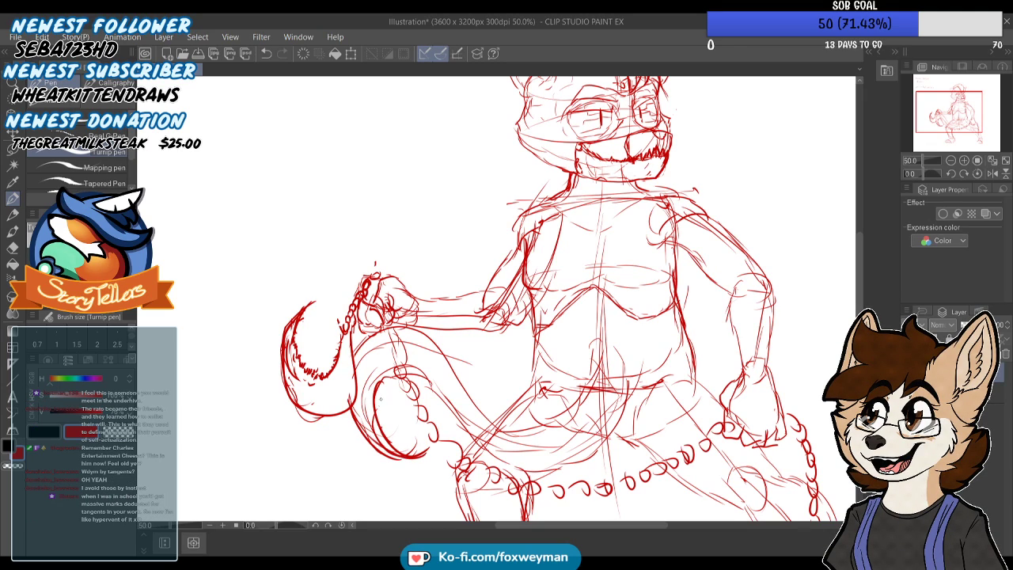
mouse_move(397, 374)
left_mouse_down()
mouse_move(437, 393)
mouse_move(475, 444)
left_mouse_up()
left_click_drag(450, 411, 463, 433)
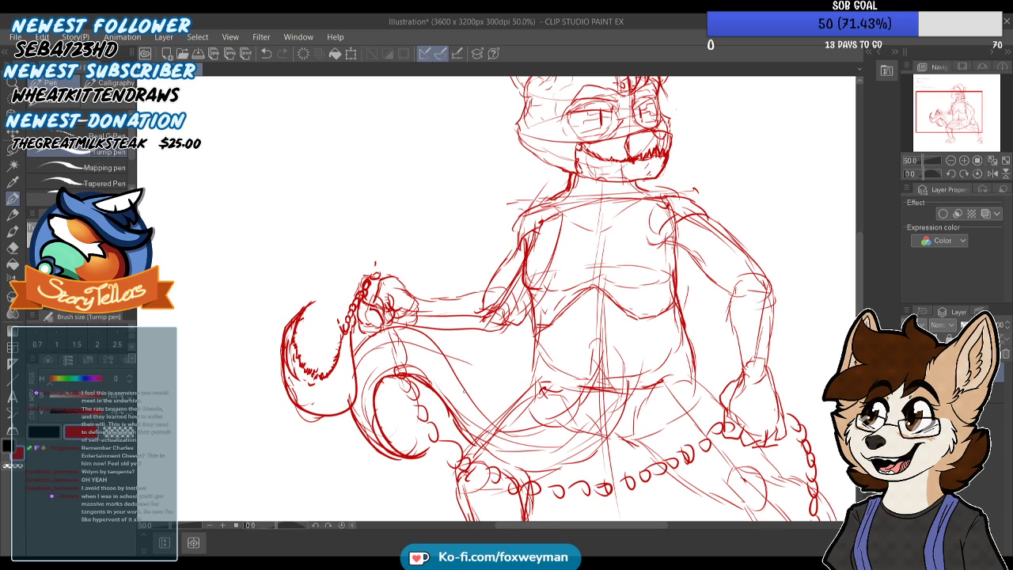
scroll(461, 333, "up", 1)
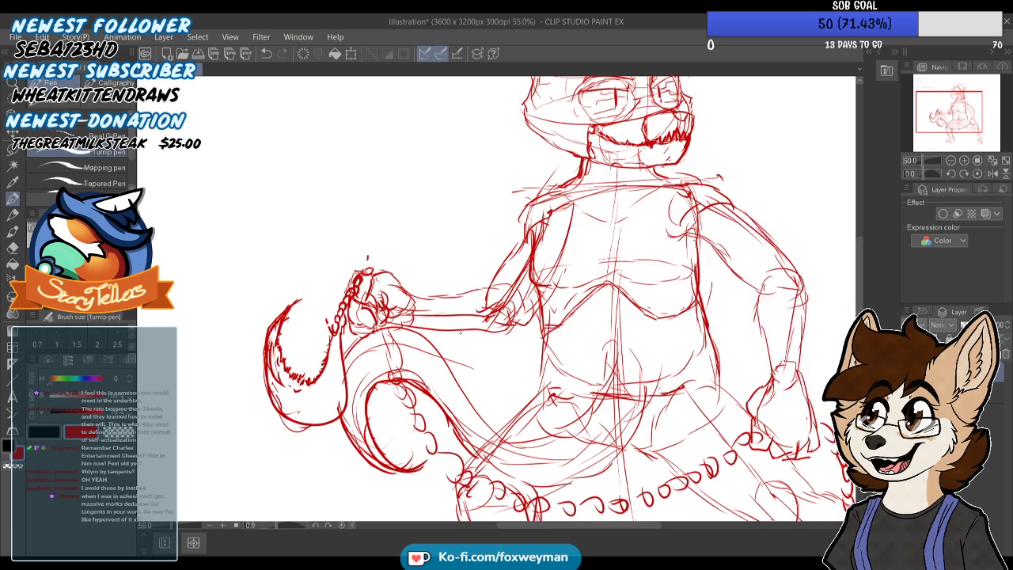
Draw curved bands across the curled tail at intervals, from the stretch near the thigh around the outside of the loop
scroll(461, 333, "up", 1)
left_click_drag(454, 423, 457, 439)
key("ctrl+z")
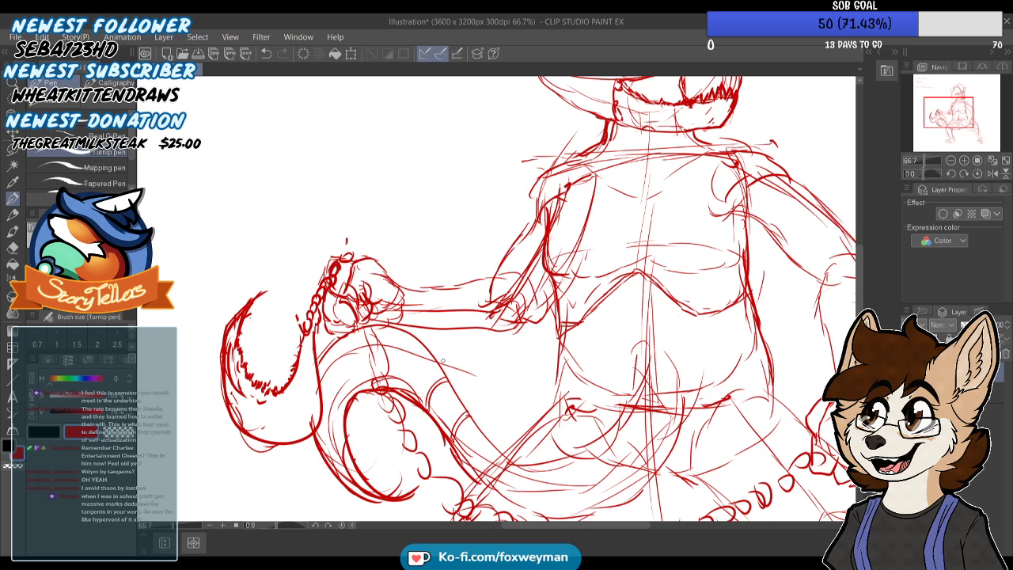
scroll(433, 306, "down", 1)
scroll(433, 306, "up", 2)
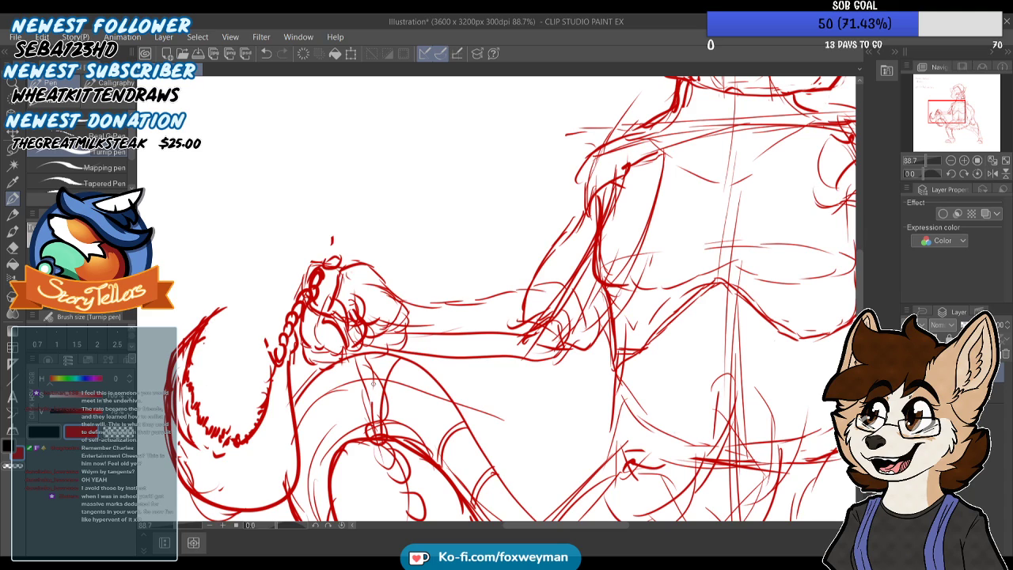
scroll(396, 356, "up", 1)
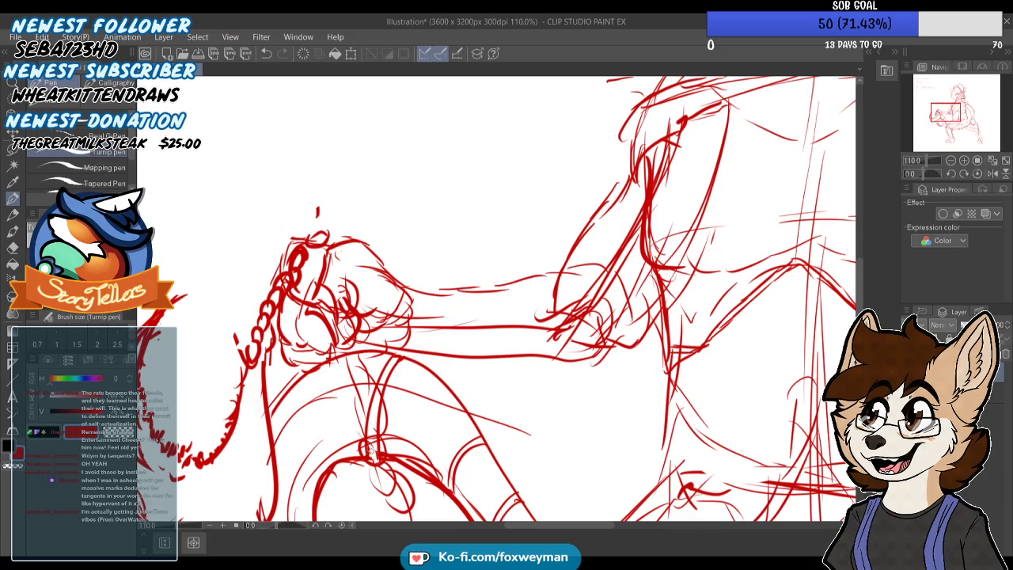
scroll(397, 436, "down", 6)
scroll(356, 452, "down", 3)
left_click_drag(353, 411, 362, 373)
scroll(362, 374, "up", 8)
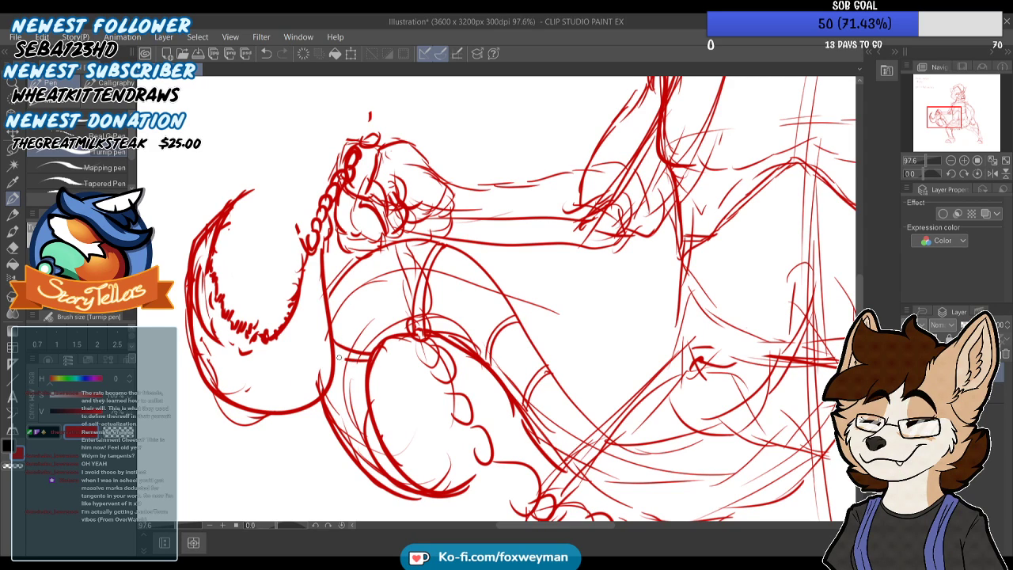
scroll(339, 353, "up", 2)
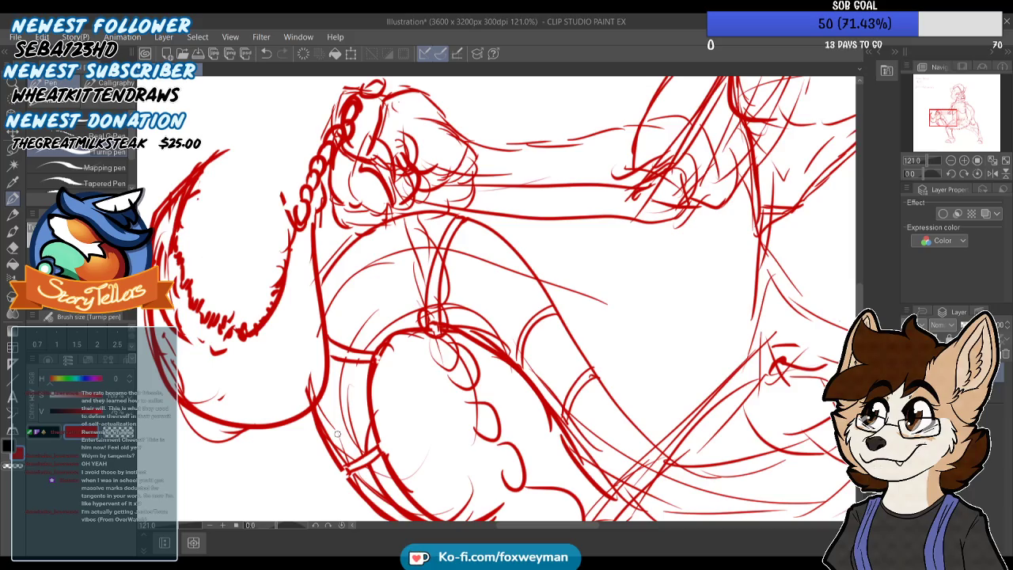
scroll(467, 292, "down", 6)
Sketch the vest's short, ragged shoulder caps over both upper arms, with armhole edges beside the chest
scroll(561, 192, "up", 2)
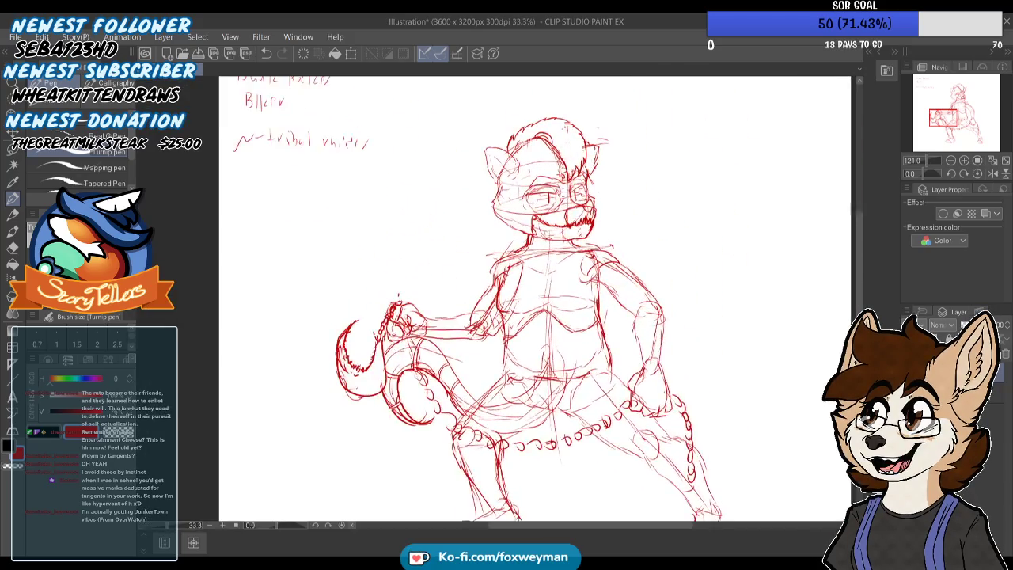
scroll(507, 301, "up", 2)
scroll(507, 301, "down", 1)
scroll(506, 301, "up", 1)
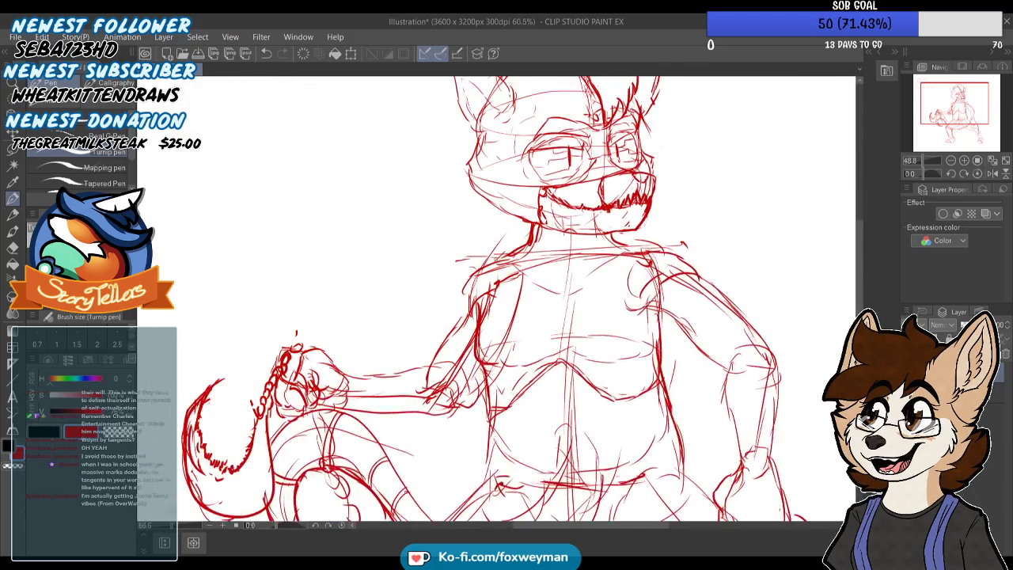
scroll(453, 290, "up", 1)
mouse_move(450, 282)
left_mouse_down()
mouse_move(456, 303)
mouse_move(472, 260)
mouse_move(520, 244)
left_mouse_up()
scroll(507, 237, "down", 1)
scroll(641, 247, "up", 1)
mouse_move(616, 245)
left_mouse_down()
mouse_move(608, 295)
mouse_move(627, 300)
mouse_move(672, 273)
mouse_move(703, 279)
left_mouse_up()
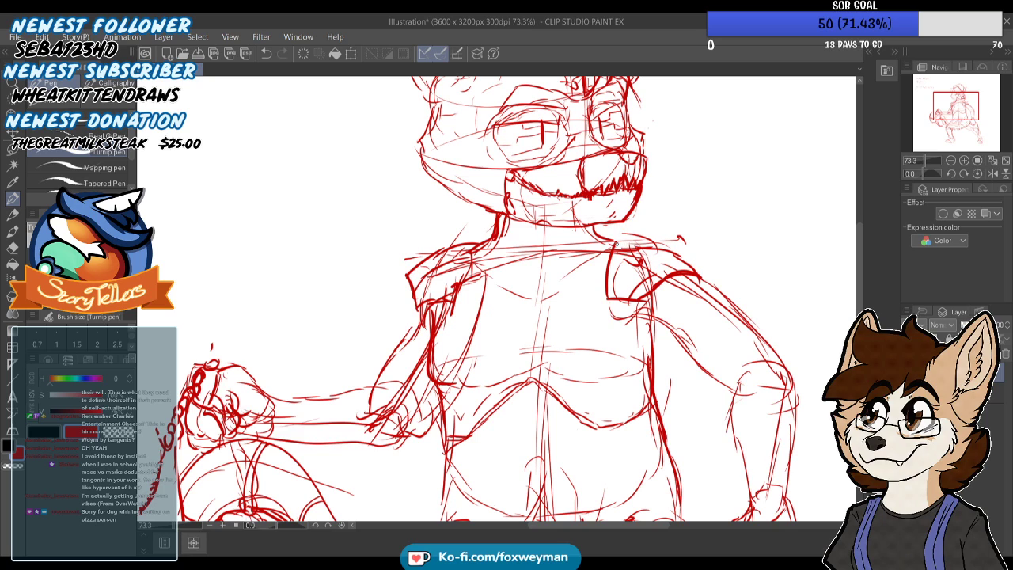
mouse_move(611, 240)
left_mouse_down()
mouse_move(627, 232)
mouse_move(680, 237)
mouse_move(706, 266)
left_mouse_up()
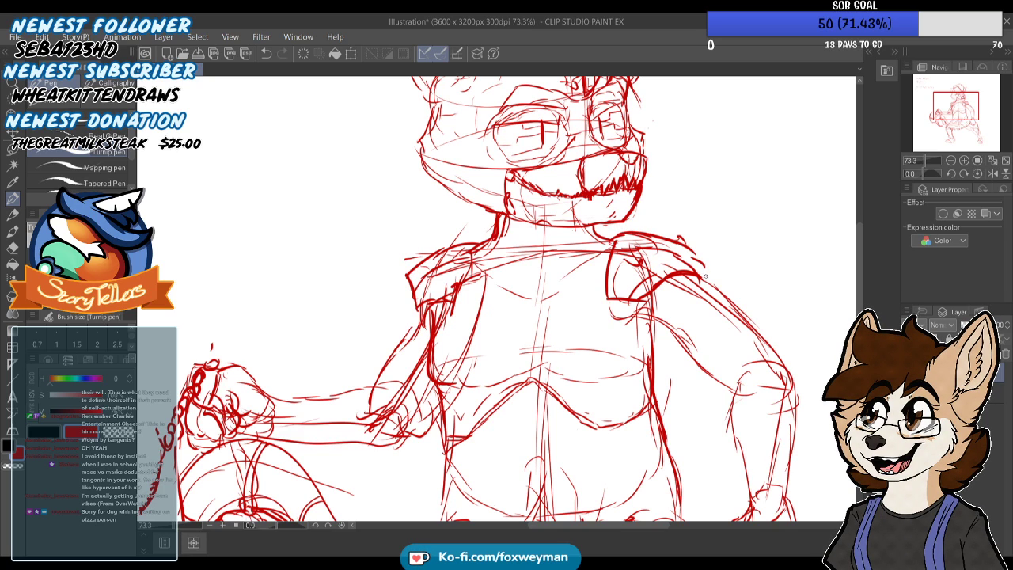
scroll(706, 276, "down", 3)
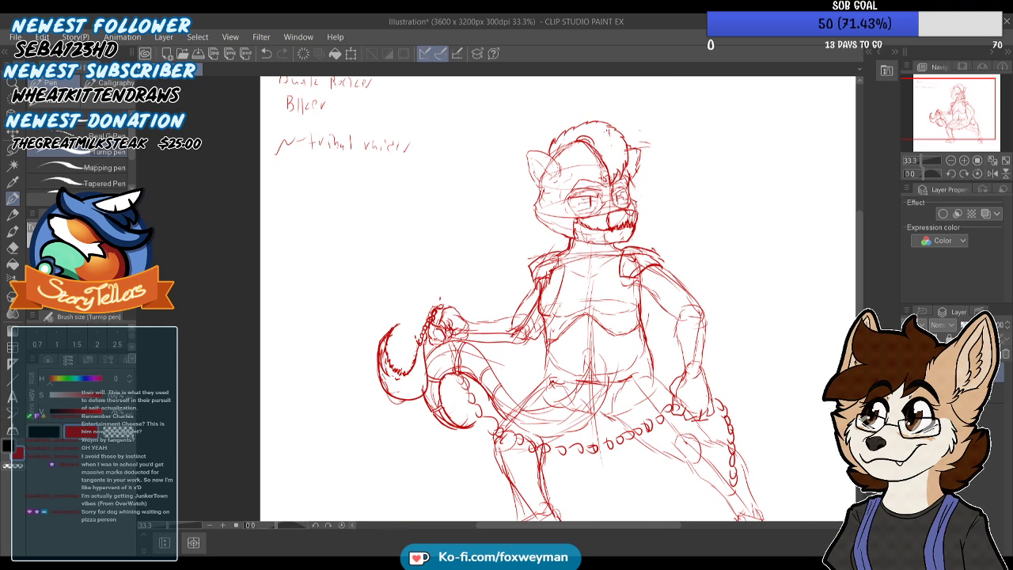
scroll(657, 257, "down", 1)
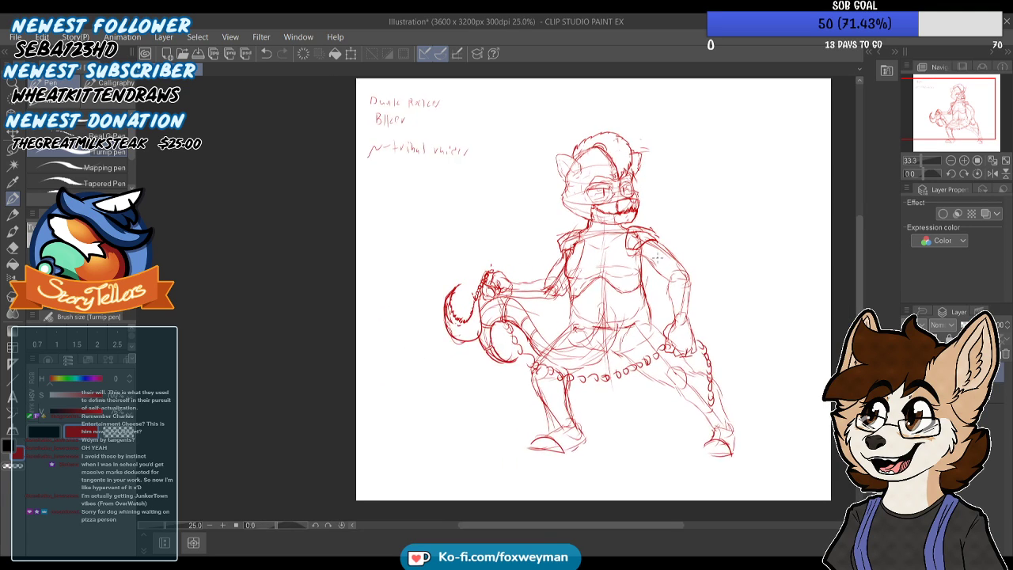
Draw the open vest's front edges and pointed lower hem over the torso, with a raised collar beside the neck
scroll(610, 240, "up", 2)
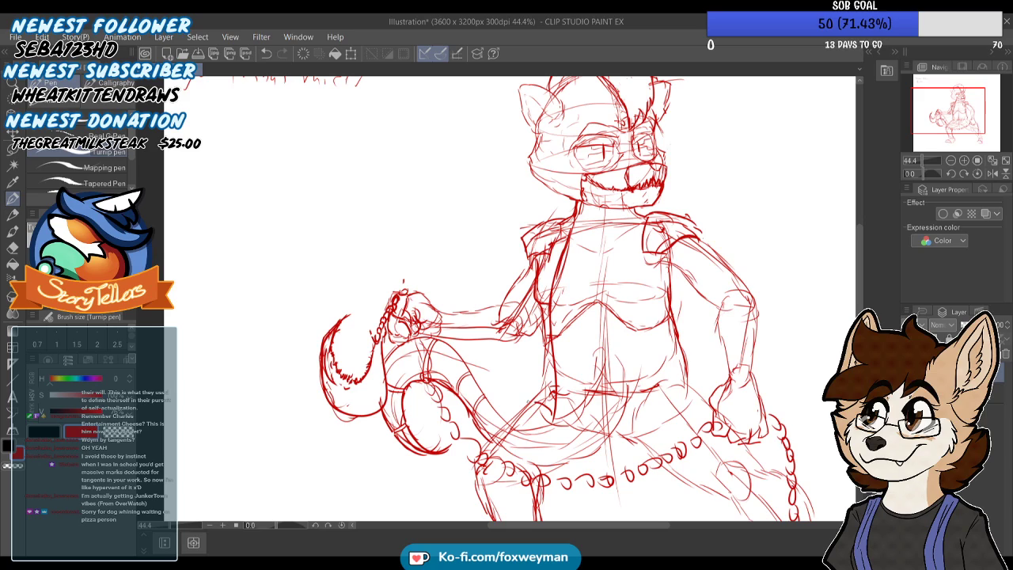
left_click_drag(629, 214, 624, 239)
left_click_drag(612, 300, 623, 350)
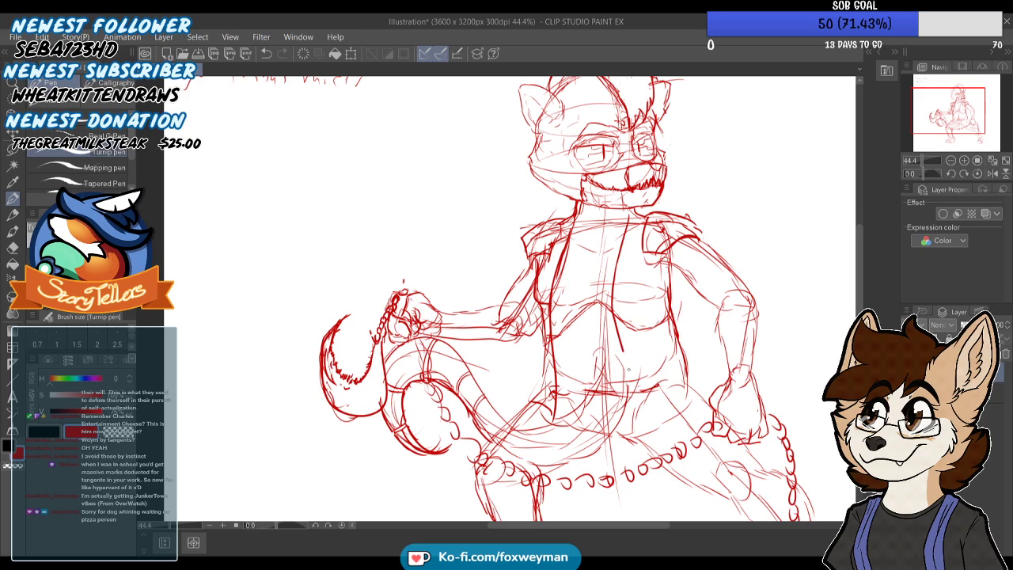
left_click_drag(640, 406, 692, 378)
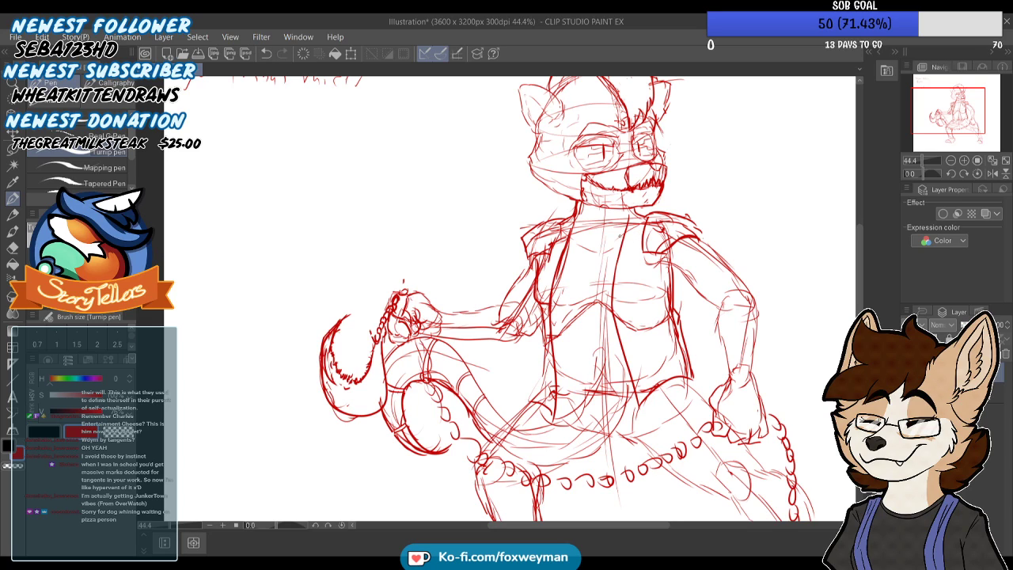
scroll(615, 240, "up", 1)
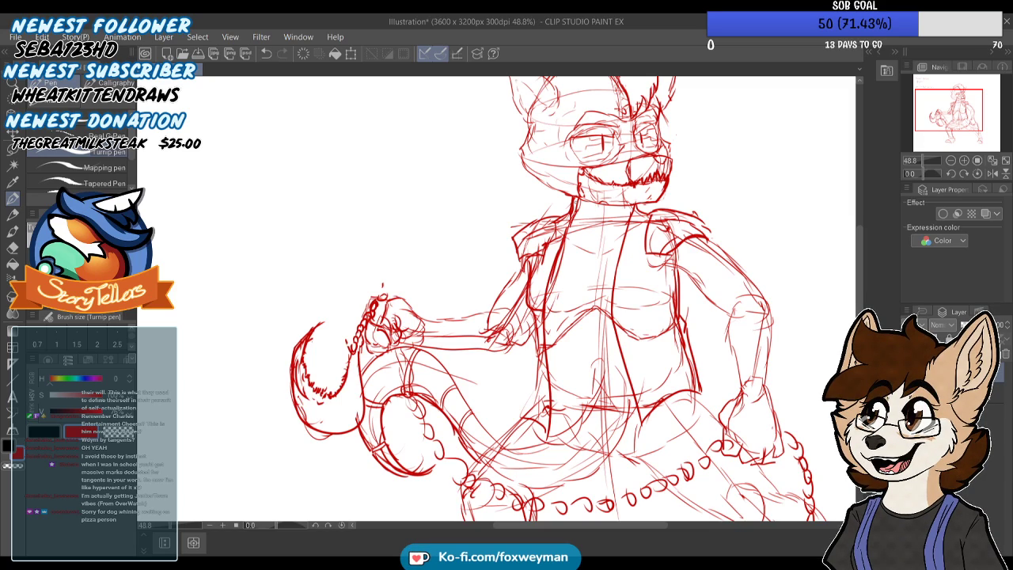
mouse_move(540, 186)
left_mouse_down()
mouse_move(539, 216)
mouse_move(561, 250)
left_mouse_up()
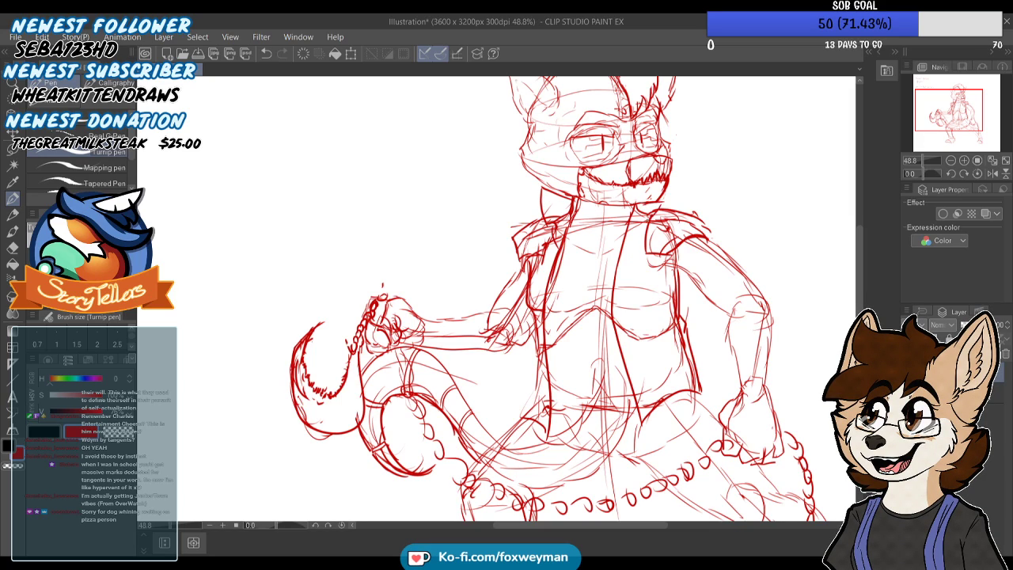
Draw a small oval on the vest's chest panel and reinforce the vest's side edge below the armhole
left_click_drag(634, 280, 638, 277)
key("ctrl+z")
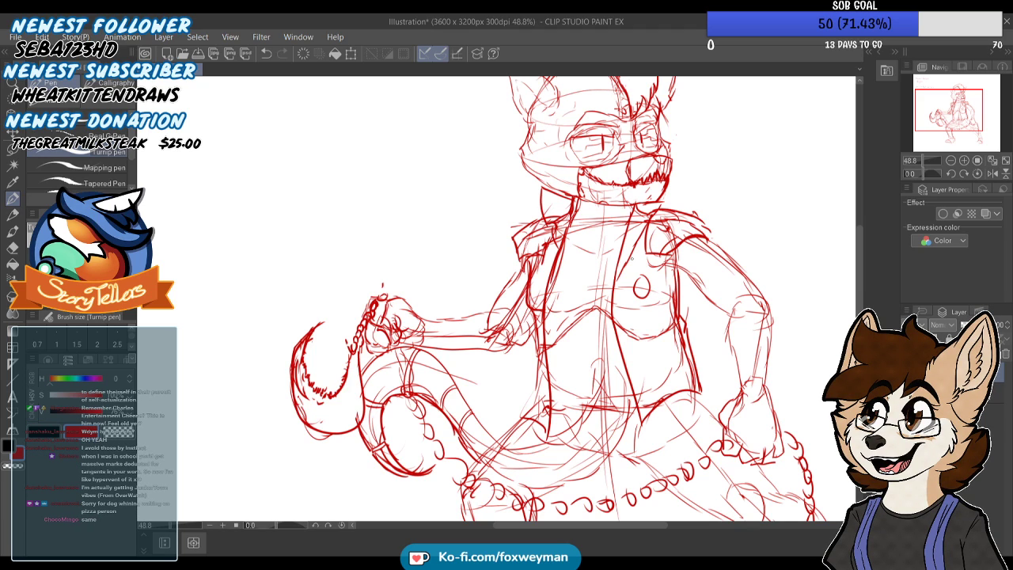
scroll(632, 258, "down", 2)
scroll(617, 246, "up", 4)
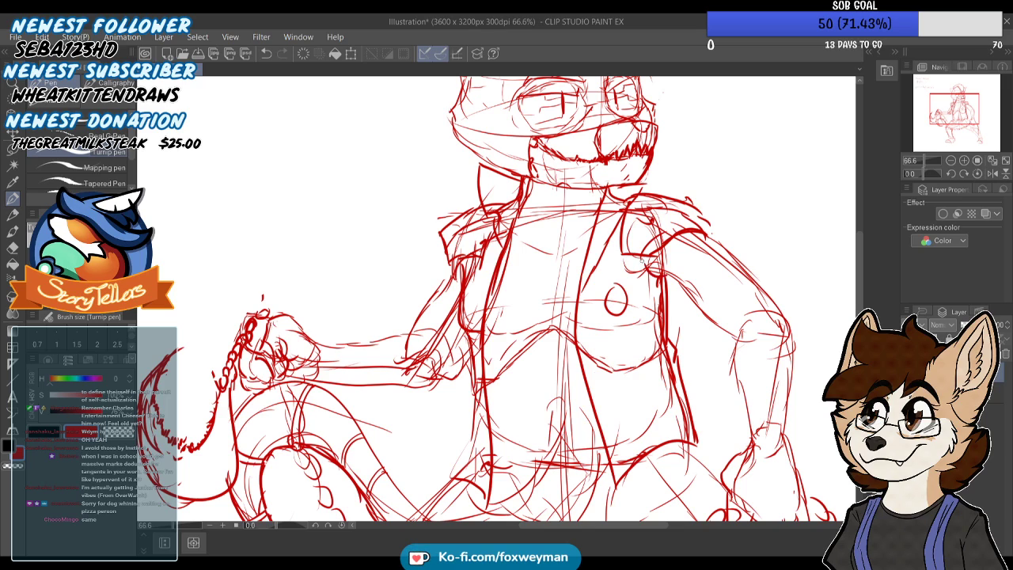
left_click_drag(662, 292, 679, 345)
scroll(601, 274, "down", 1)
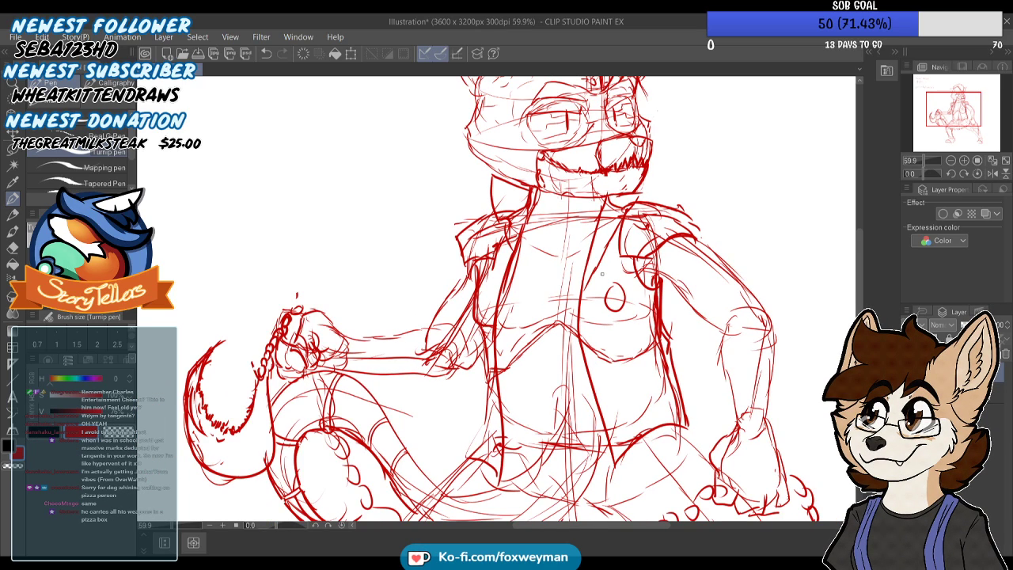
Go over the forearm of the chain-holding arm with bolder strokes, from the wrist to the elbow
scroll(601, 274, "up", 1)
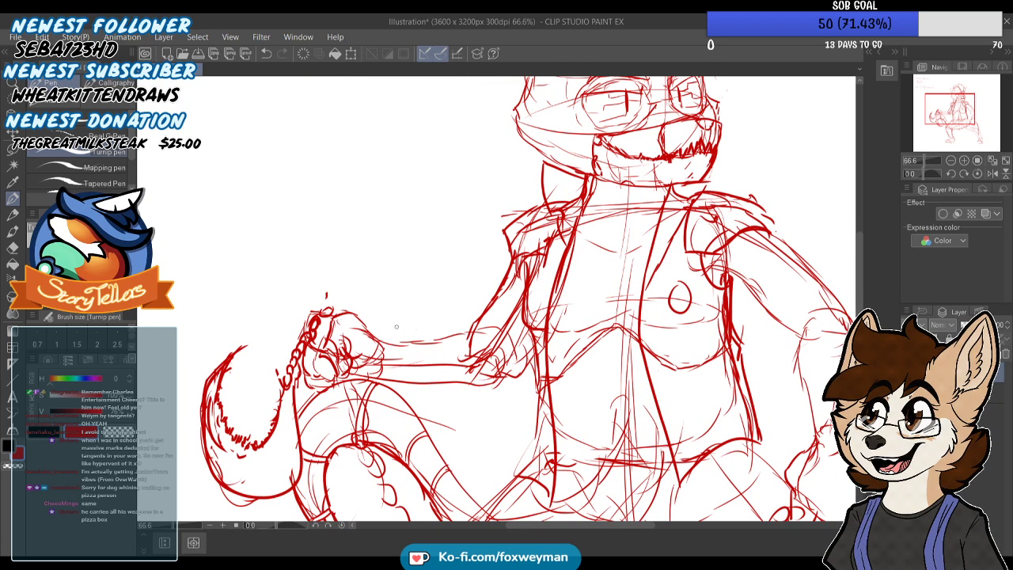
left_click_drag(374, 335, 487, 333)
left_click_drag(536, 353, 505, 387)
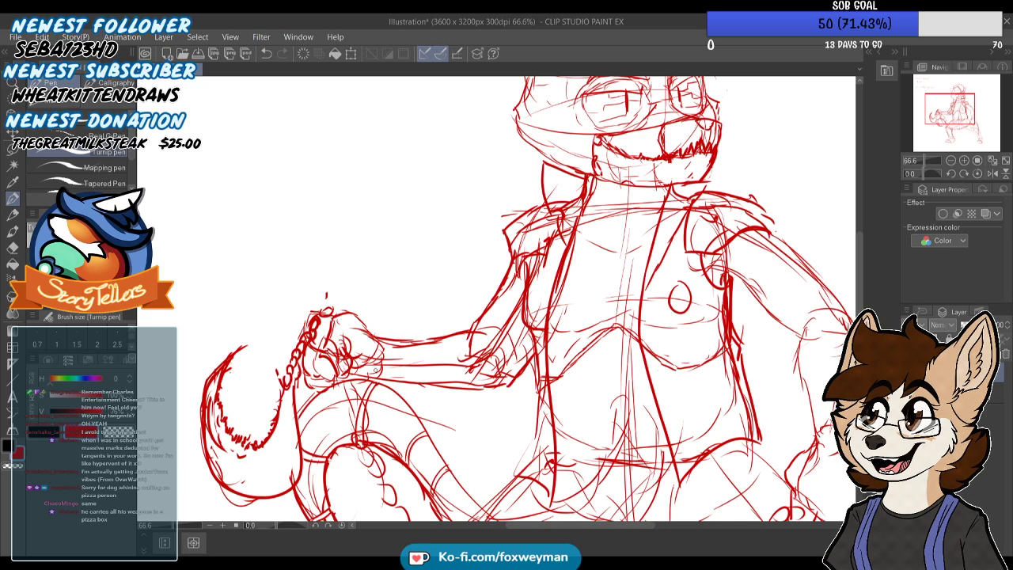
left_click_drag(353, 371, 458, 386)
key("ctrl+z")
scroll(515, 266, "down", 3)
scroll(661, 279, "up", 3)
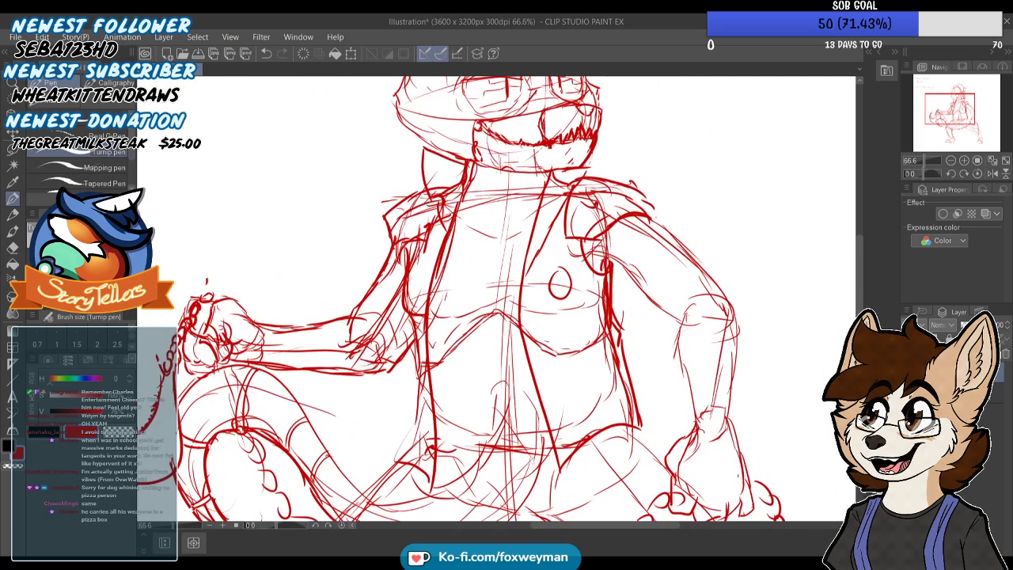
Darken the lowered arm's contours from shoulder to wrist and define its bent elbow
left_click_drag(676, 325, 692, 418)
mouse_move(647, 217)
left_mouse_down()
mouse_move(685, 250)
mouse_move(665, 240)
mouse_move(716, 297)
mouse_move(731, 393)
left_mouse_up()
key("ctrl+z")
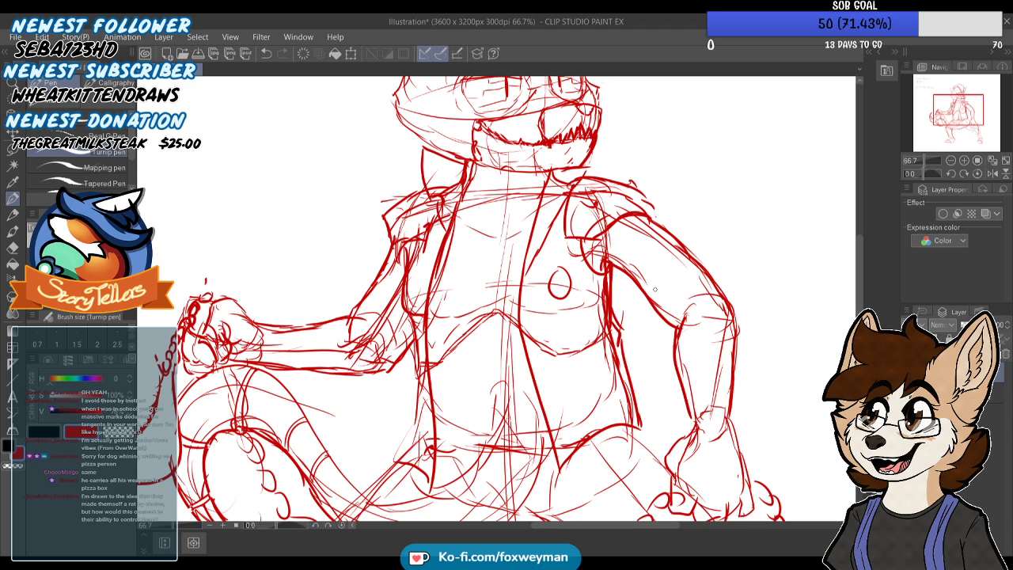
scroll(823, 151, "up", 1)
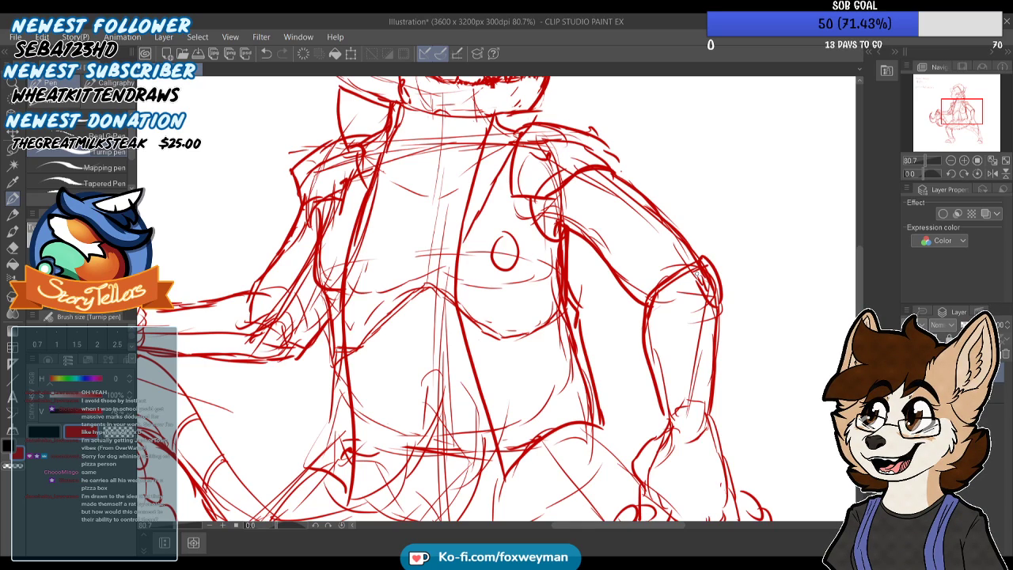
left_click_drag(699, 265, 696, 281)
scroll(736, 254, "down", 6)
Define the elbow of the chain-holding arm with a curved line across the joint and a firmer underside
scroll(443, 280, "up", 7)
left_click_drag(474, 267, 496, 301)
left_click_drag(534, 333, 539, 338)
left_click_drag(481, 274, 503, 338)
key("ctrl+z")
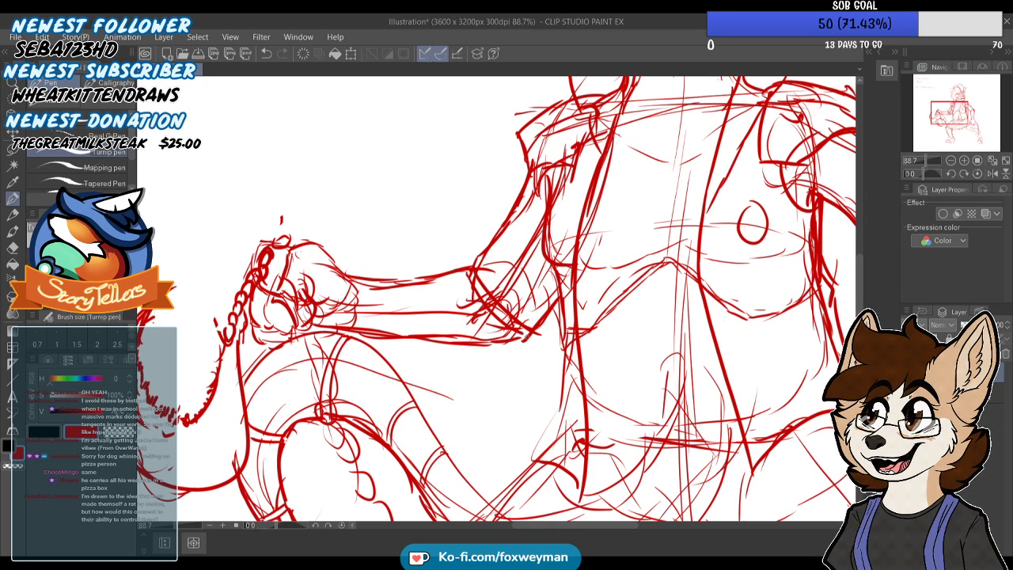
left_click_drag(535, 339, 489, 349)
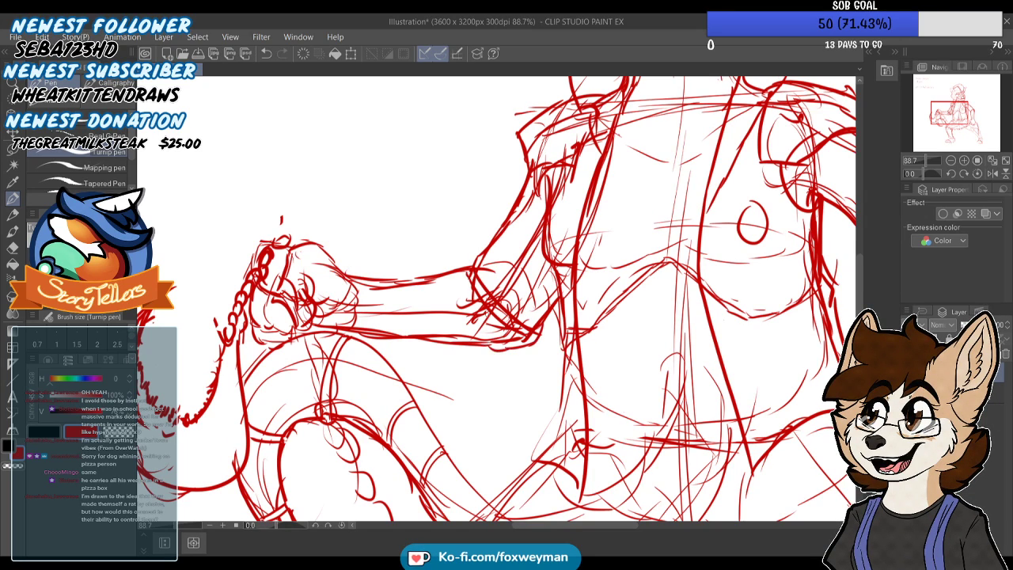
Strengthen the chest contours and sketch a diagonal strap across the bare chest between the vest's front edges
scroll(458, 255, "down", 8)
scroll(463, 220, "up", 1)
scroll(463, 220, "up", 2)
scroll(475, 214, "down", 3)
scroll(506, 202, "up", 4)
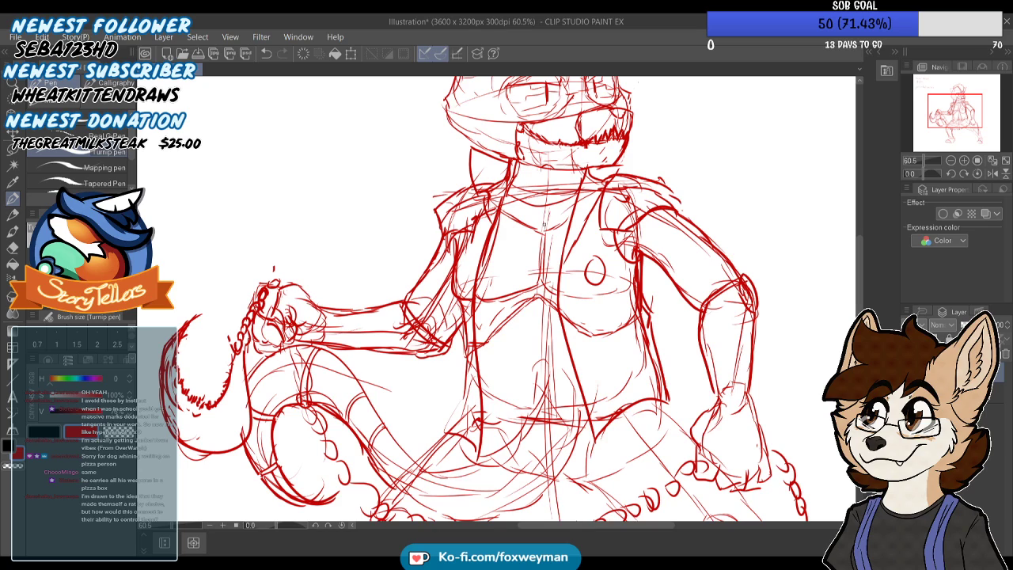
scroll(526, 254, "down", 2)
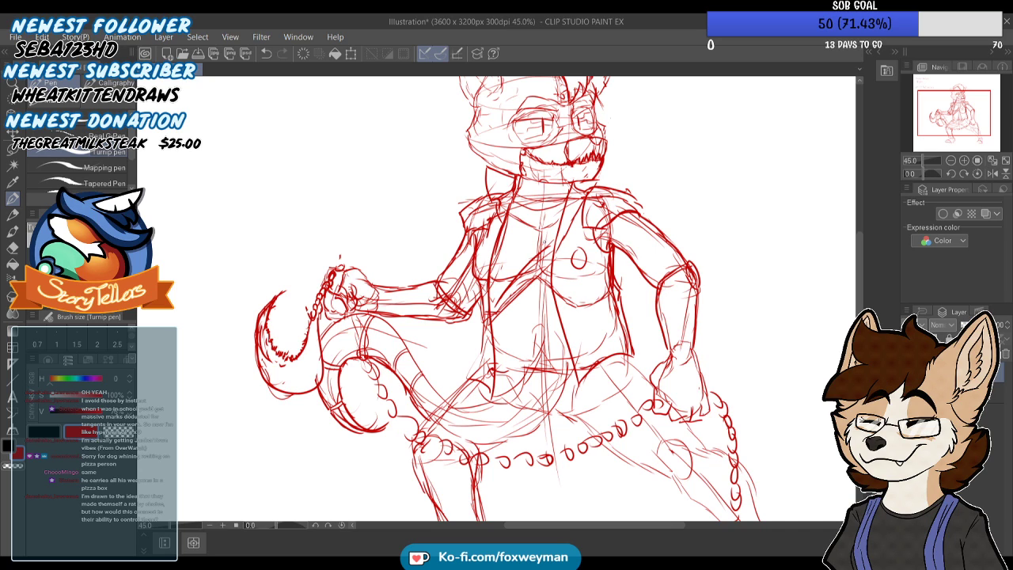
scroll(510, 277, "down", 3)
scroll(510, 314, "up", 3)
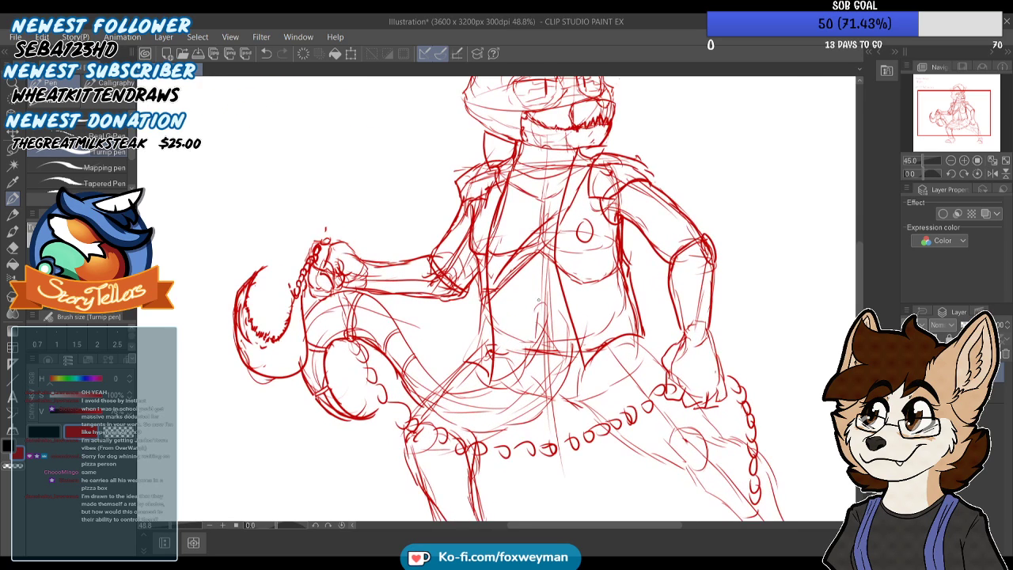
Reinforce the lower ends of the vest's front edges where they meet the hips
left_click_drag(498, 319, 494, 343)
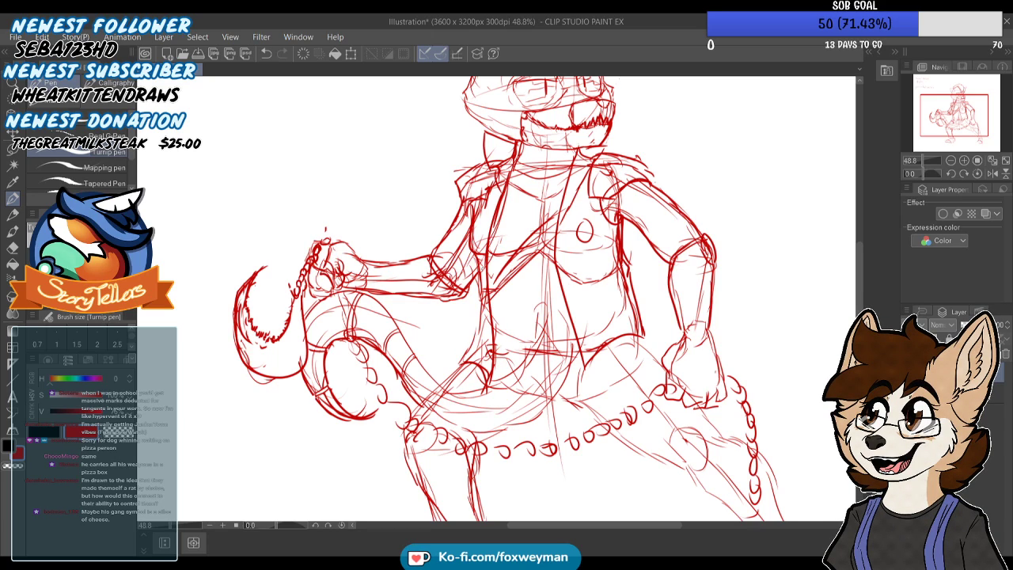
scroll(491, 297, "down", 2)
scroll(563, 348, "up", 2)
left_click_drag(558, 345, 567, 371)
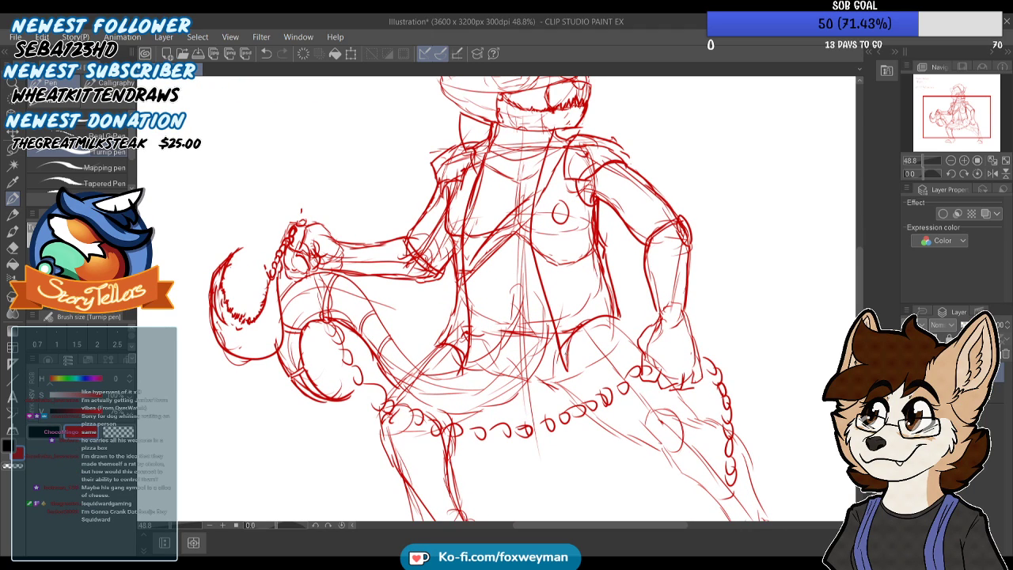
scroll(632, 251, "down", 3)
scroll(631, 251, "up", 2)
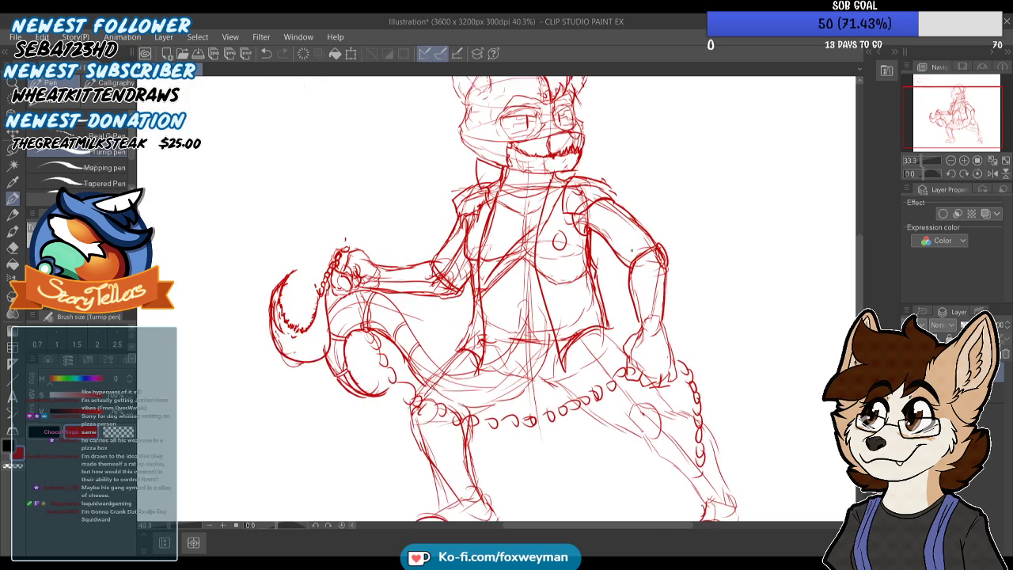
Draw a band around the lowered arm's wrist and redraw that fist's outline and knuckles over the chain
scroll(631, 250, "up", 1)
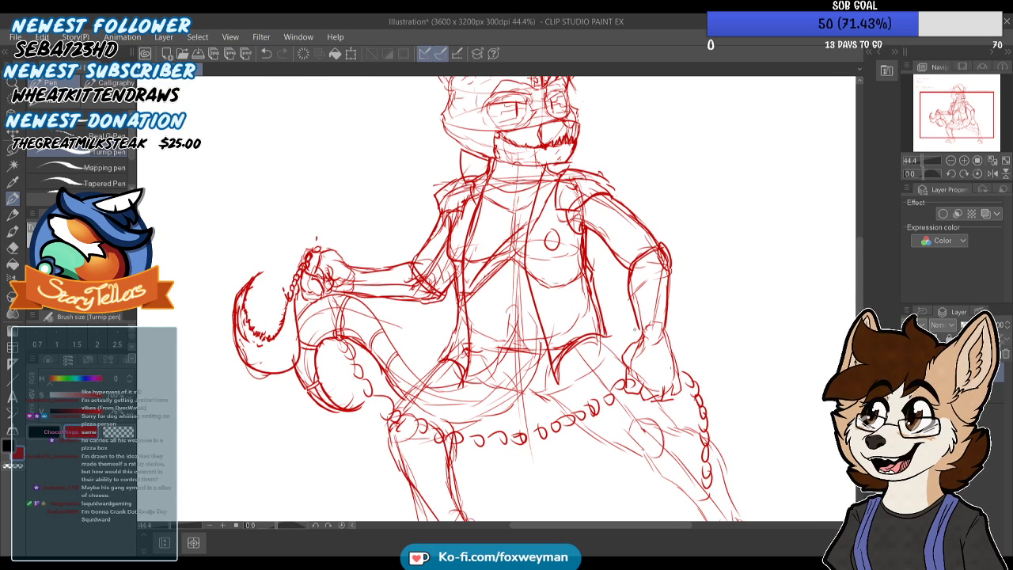
mouse_move(637, 330)
left_mouse_down()
mouse_move(635, 314)
mouse_move(673, 322)
mouse_move(680, 383)
mouse_move(648, 385)
left_mouse_up()
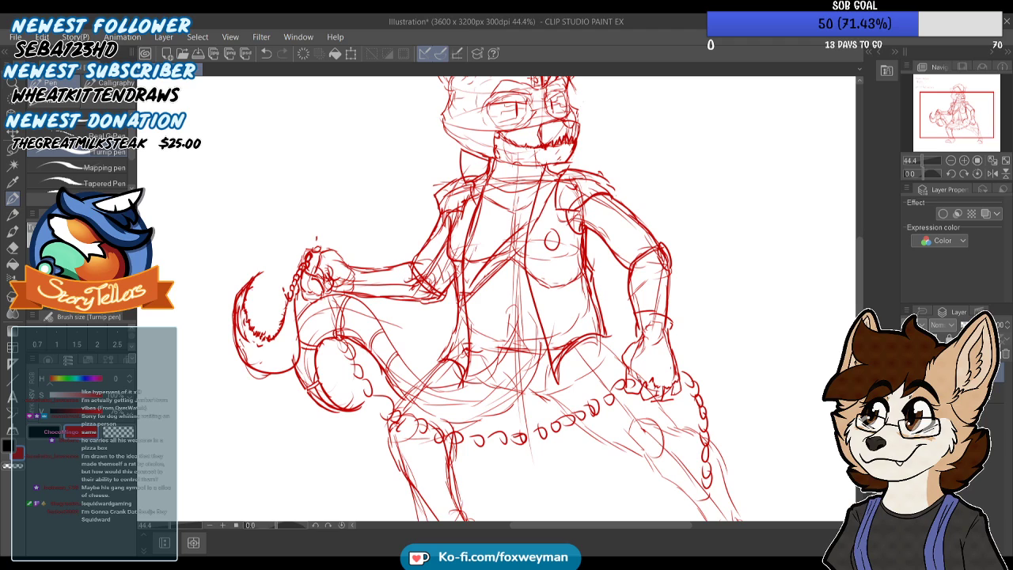
left_click_drag(670, 391, 661, 396)
scroll(677, 388, "up", 2)
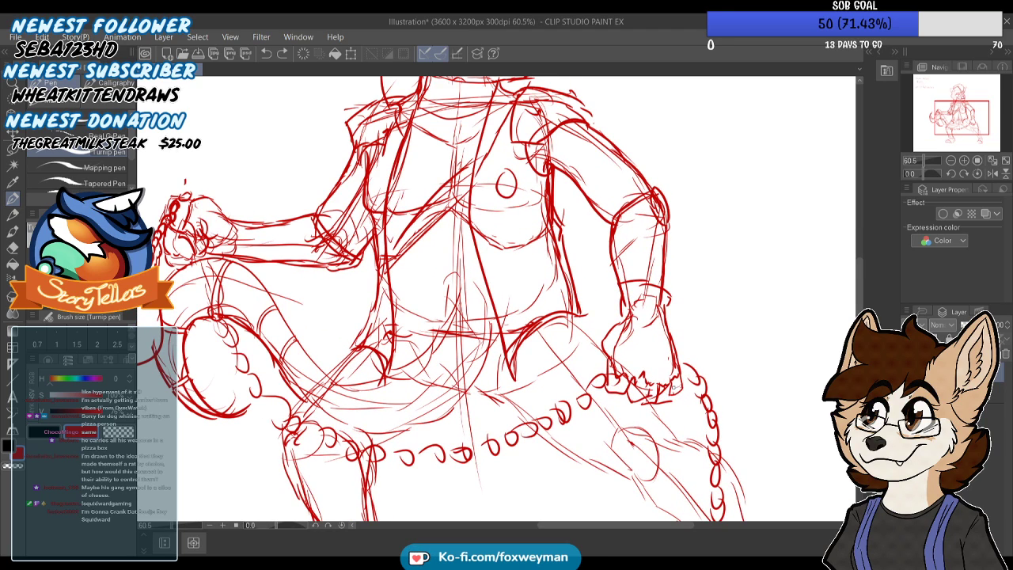
Sketch the upper edge of a belt across the waist between the vest's front edges
scroll(677, 385, "down", 3)
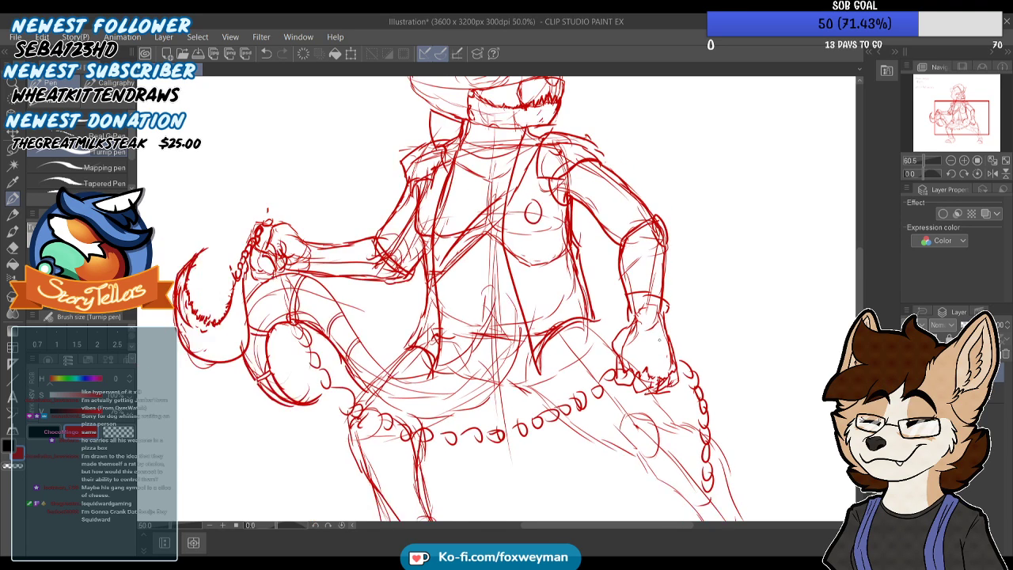
scroll(656, 375, "up", 2)
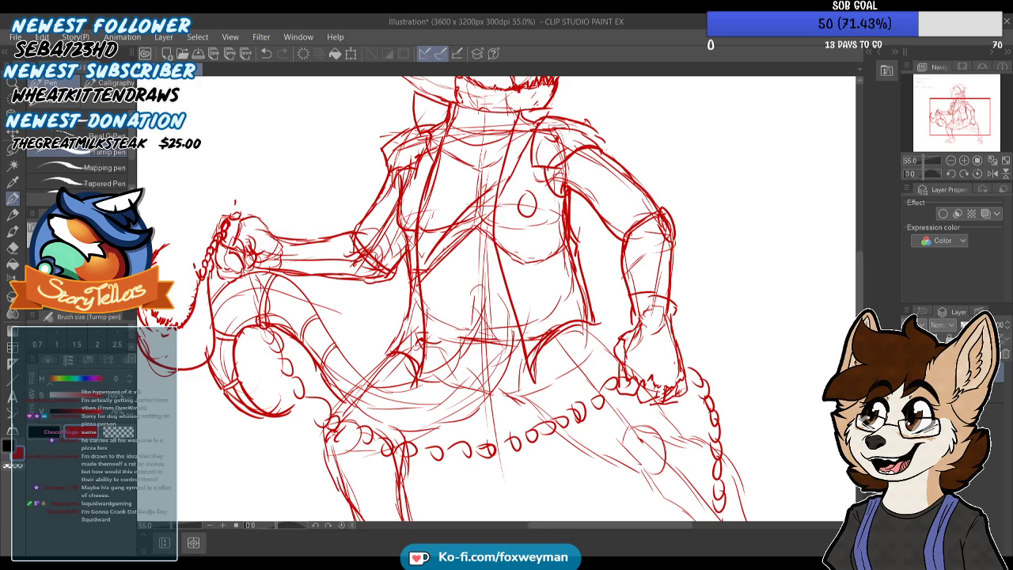
scroll(637, 277, "down", 3)
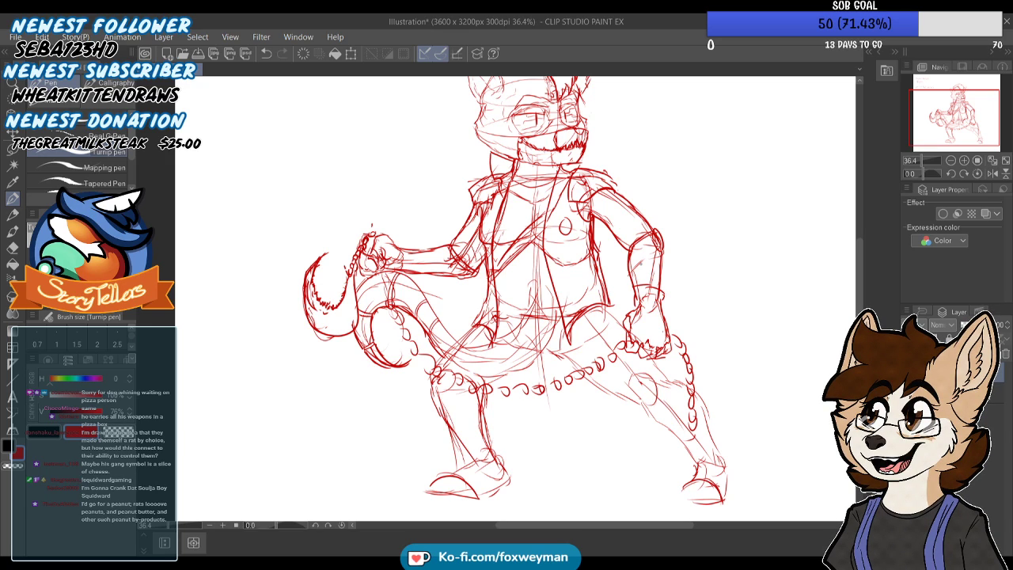
scroll(495, 294, "down", 1)
scroll(495, 295, "up", 4)
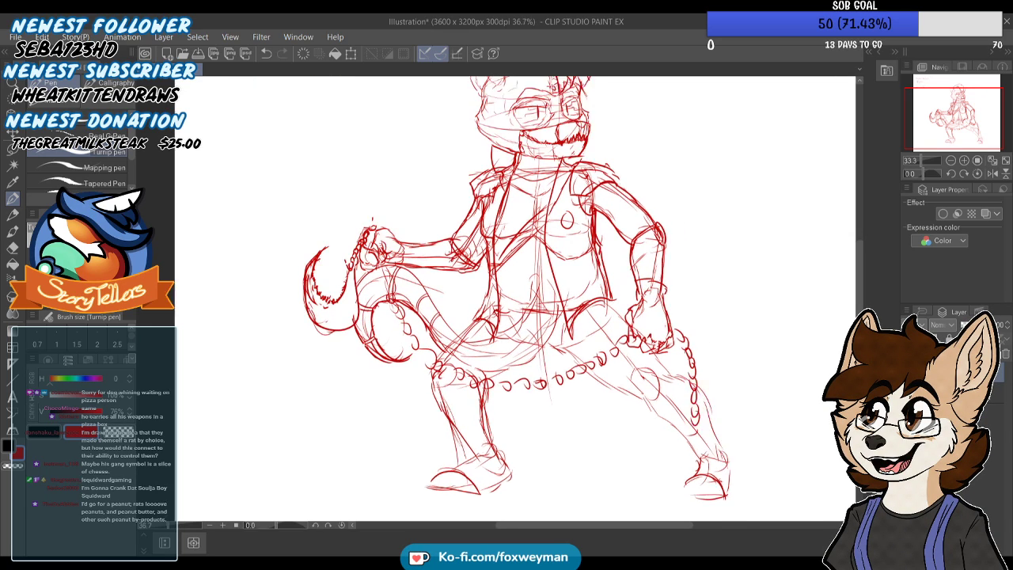
left_click_drag(524, 303, 594, 297)
key("ctrl+z")
left_click_drag(504, 282, 590, 286)
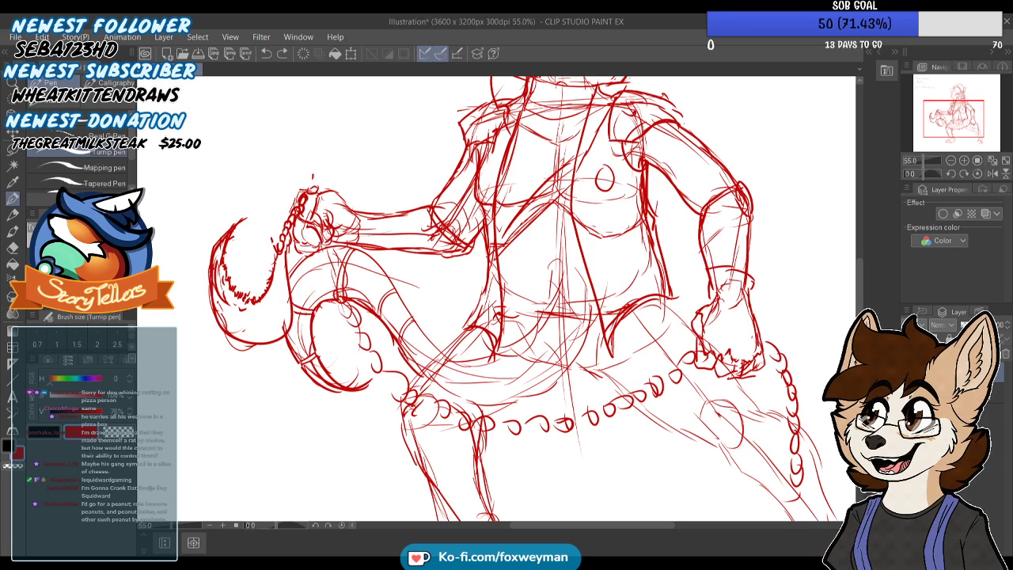
left_click_drag(504, 292, 606, 293)
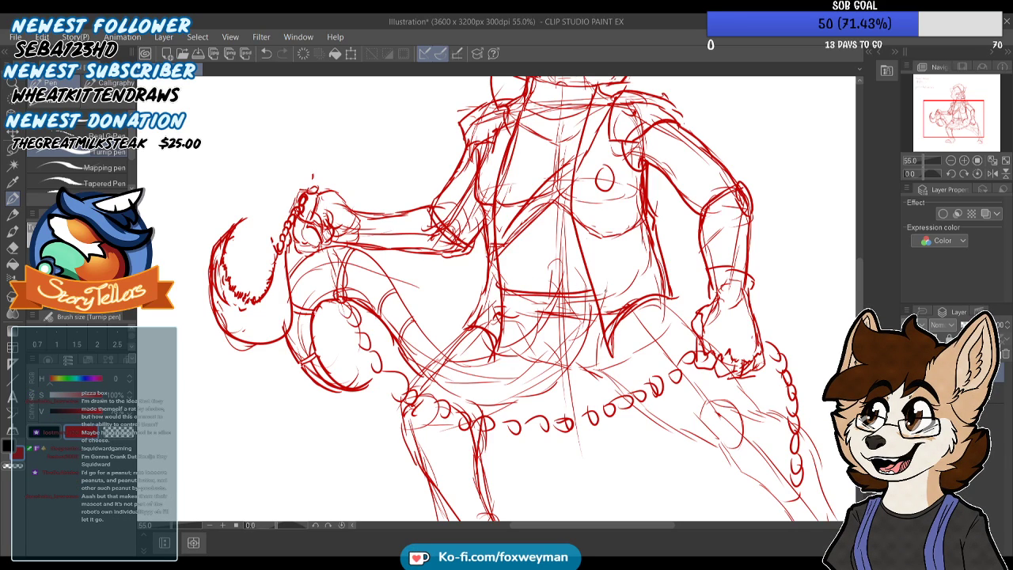
key("ctrl+z")
Sketch the belt's lower edge across the hips, parallel to its upper edge
mouse_move(504, 312)
left_mouse_down()
mouse_move(592, 317)
mouse_move(611, 306)
mouse_move(599, 324)
left_mouse_up()
key("ctrl+z")
key("ctrl+z")
scroll(564, 309, "up", 1)
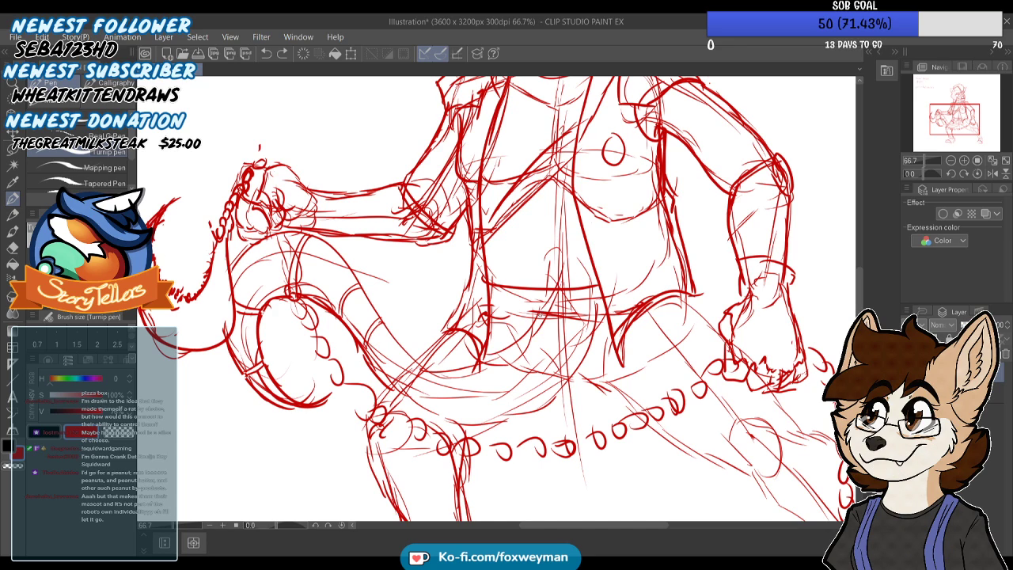
left_click_drag(487, 317, 571, 324)
scroll(526, 305, "down", 2)
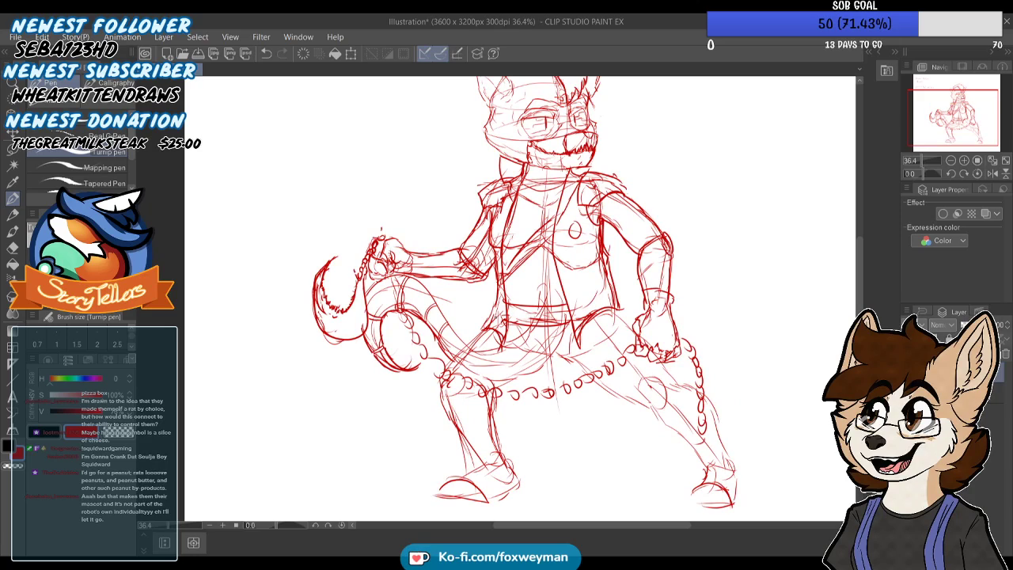
scroll(525, 302, "up", 2)
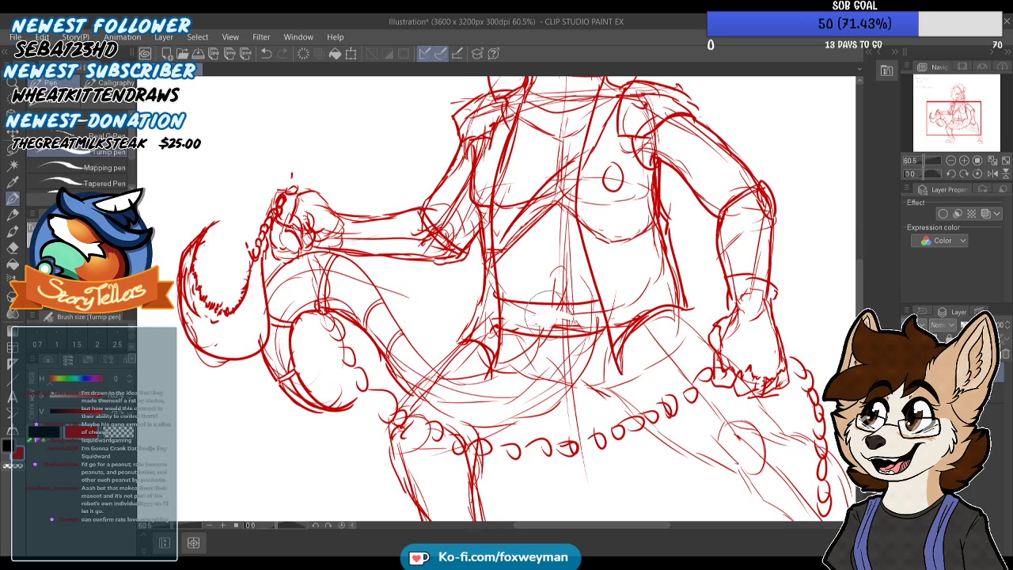
scroll(562, 310, "down", 1)
scroll(562, 310, "up", 4)
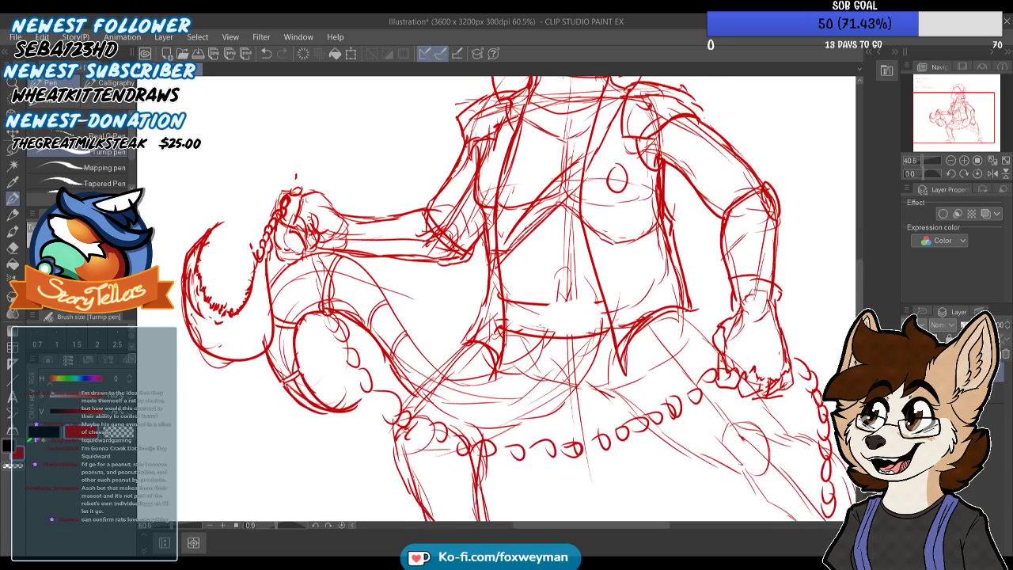
Add a rectangular buckle at the middle of the belt
left_click_drag(540, 319, 616, 317)
key("ctrl+z")
mouse_move(547, 321)
left_mouse_down()
mouse_move(614, 319)
mouse_move(608, 358)
left_mouse_up()
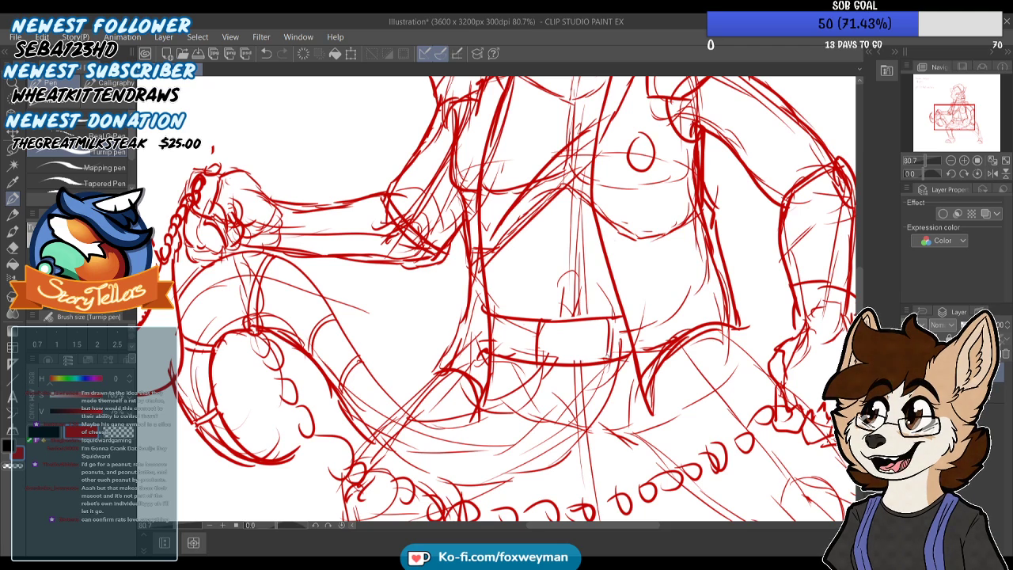
left_click_drag(491, 330, 537, 334)
key("ctrl+z")
scroll(516, 333, "down", 4)
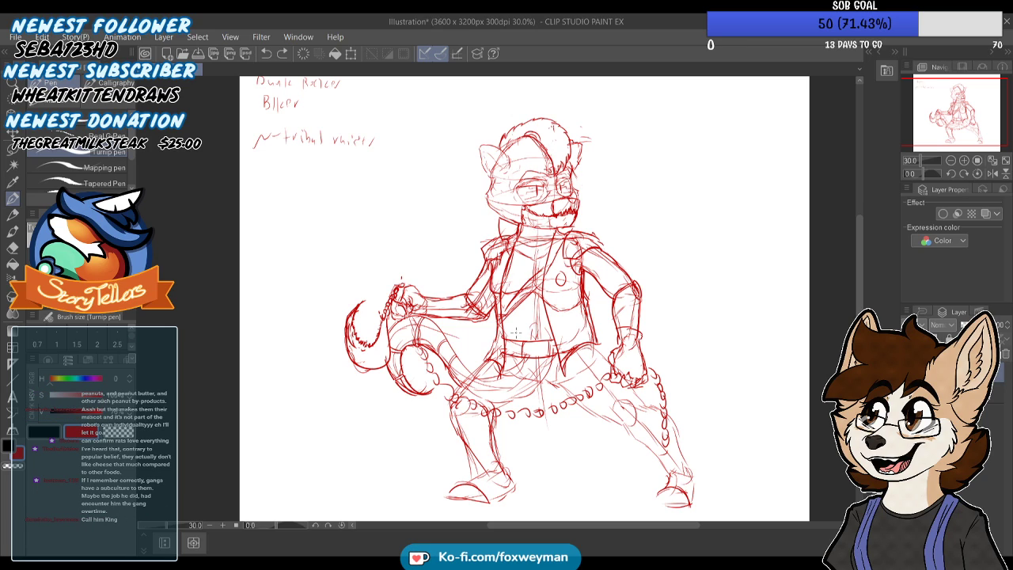
scroll(515, 333, "up", 4)
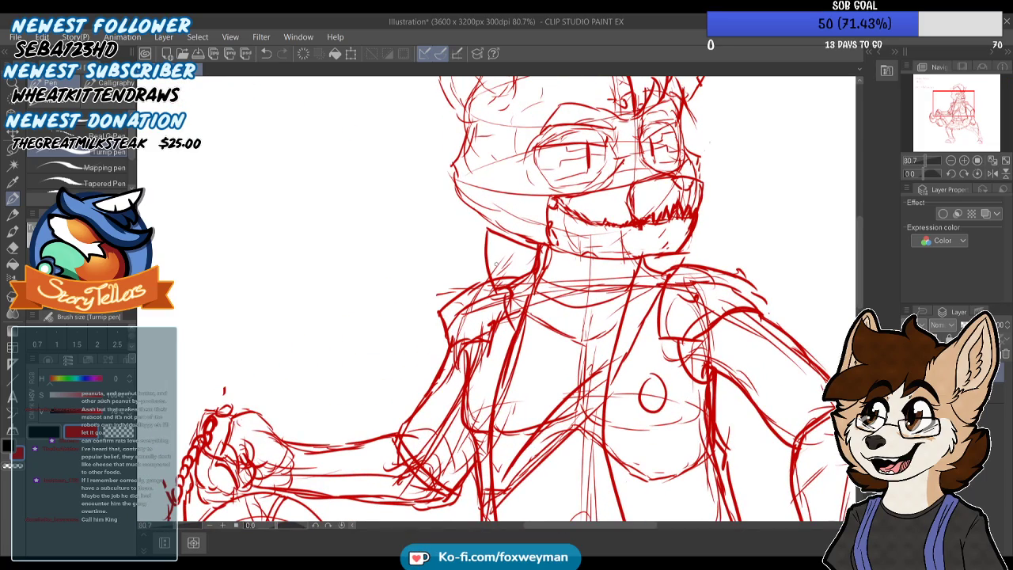
scroll(530, 267, "down", 4)
scroll(535, 301, "up", 2)
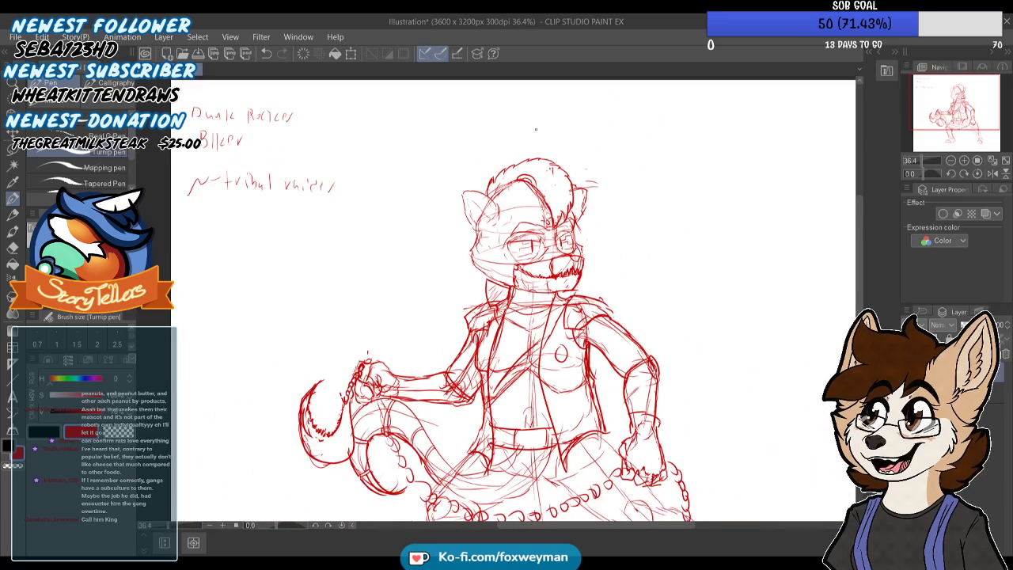
scroll(535, 301, "down", 3)
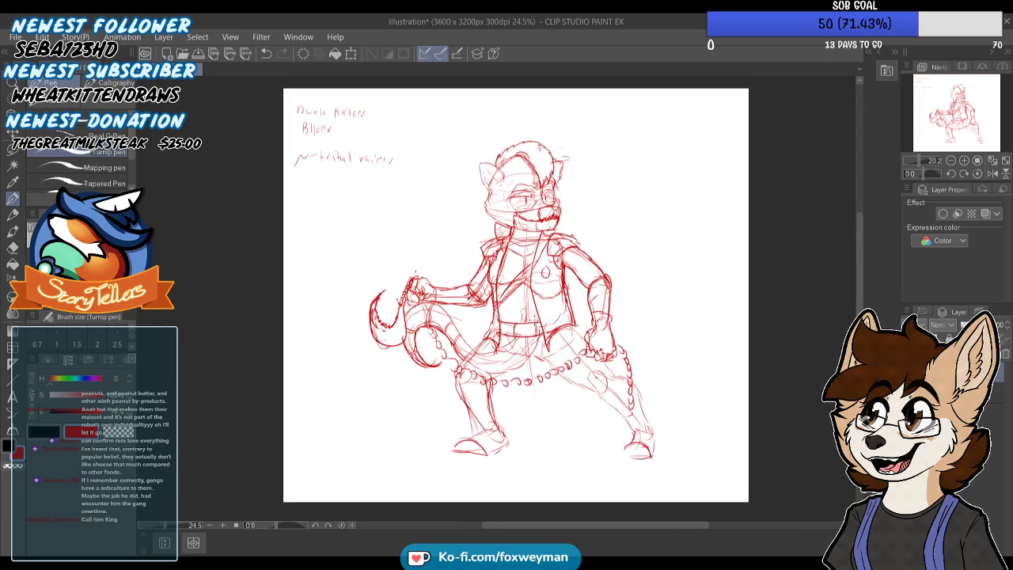
scroll(535, 340, "up", 3)
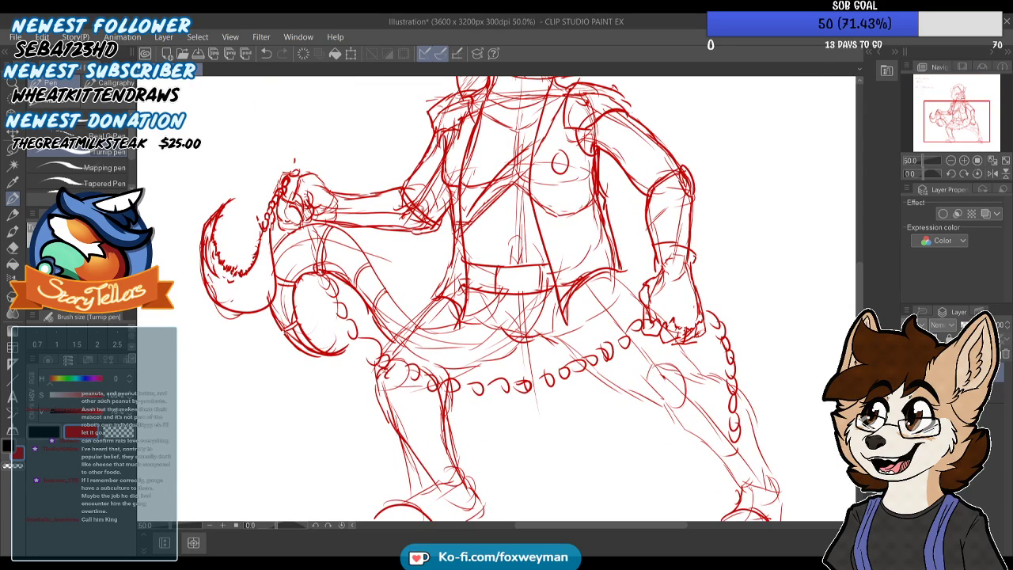
scroll(514, 336, "down", 2)
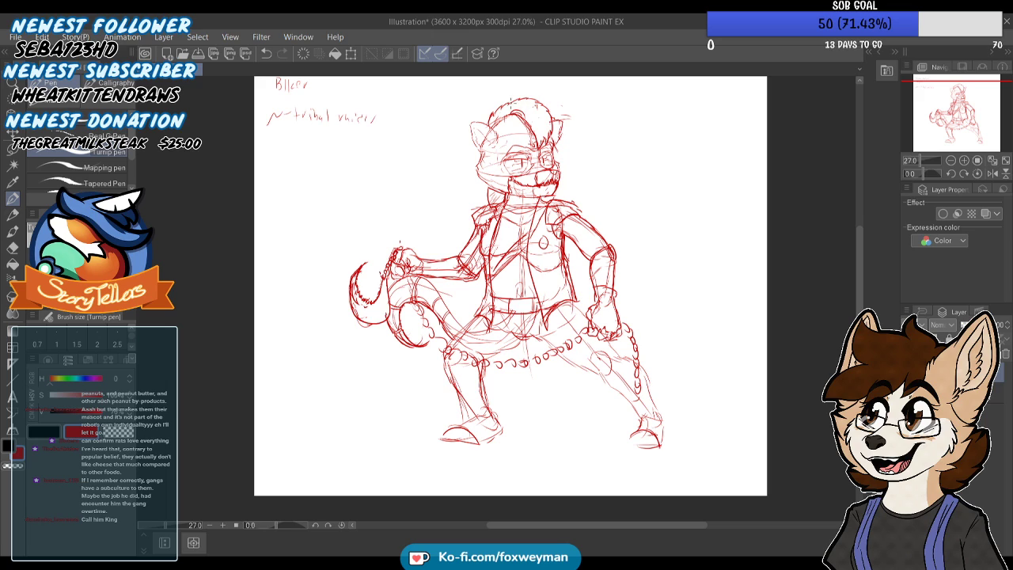
Firm up the outstretched thigh's underside and the bent leg's contours, and draw curved cuff lines around both legs near the knees
scroll(599, 396, "up", 3)
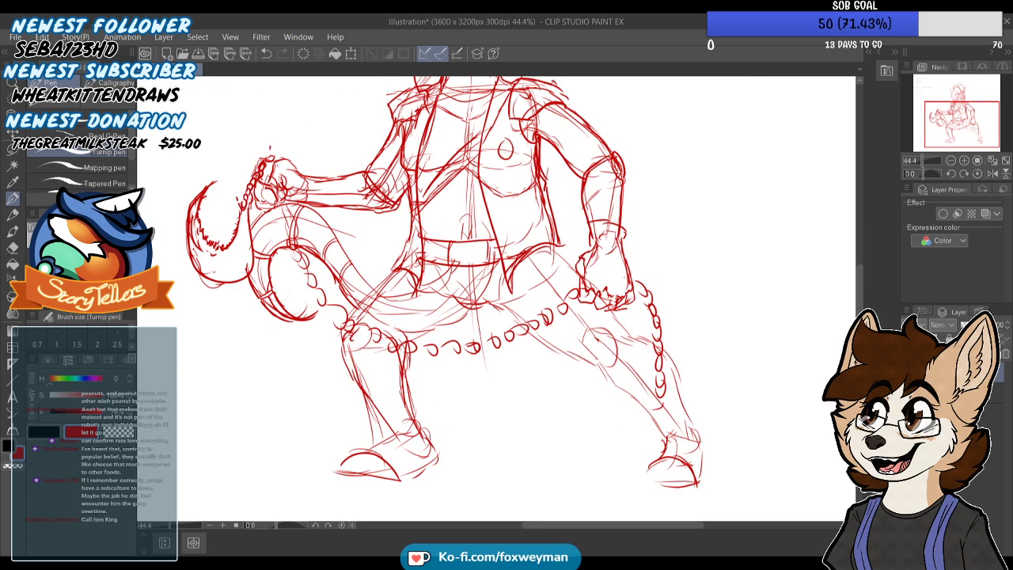
left_click_drag(504, 304, 605, 381)
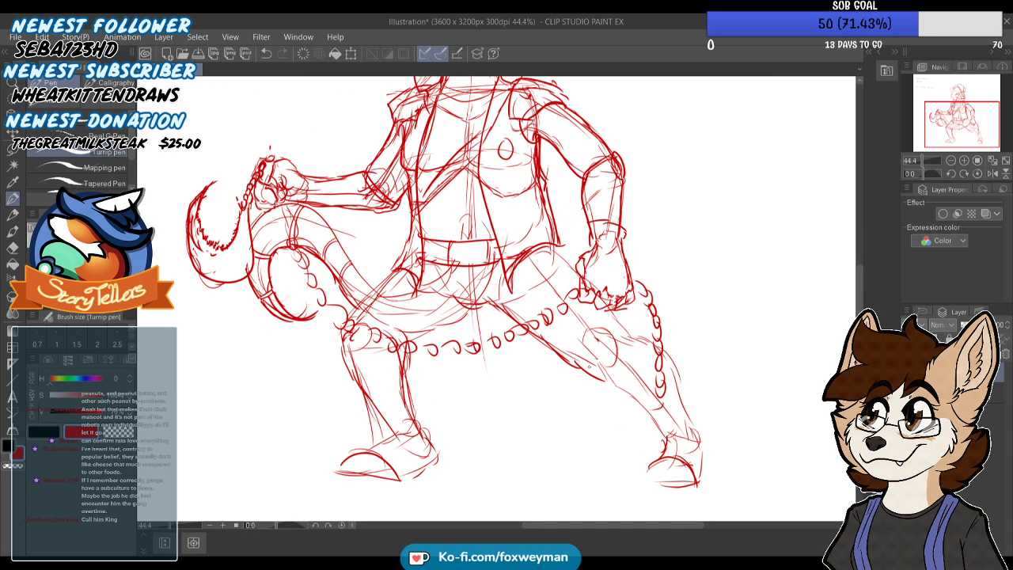
key("ctrl+z")
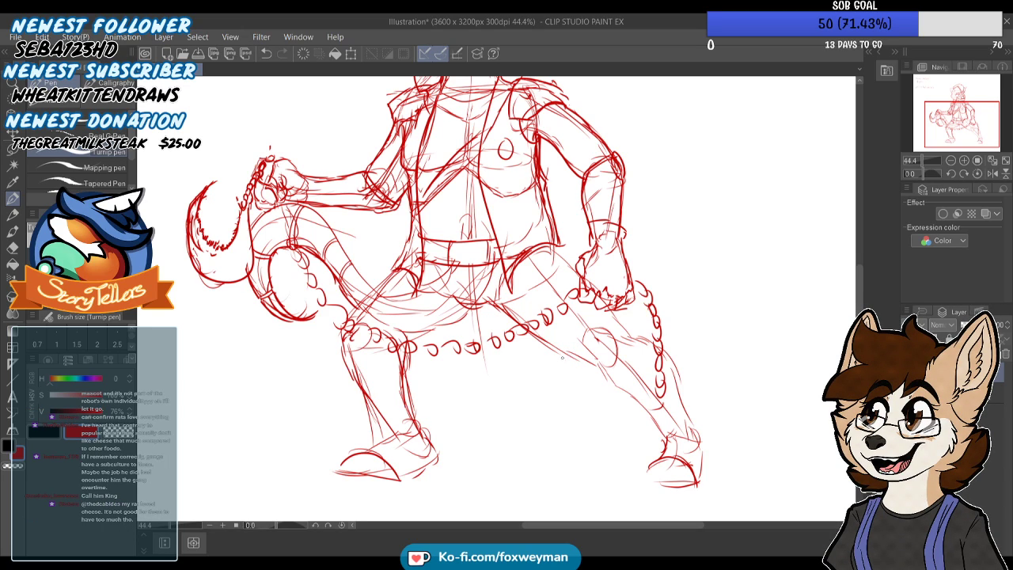
mouse_move(557, 321)
left_mouse_down()
mouse_move(548, 342)
mouse_move(563, 360)
left_mouse_up()
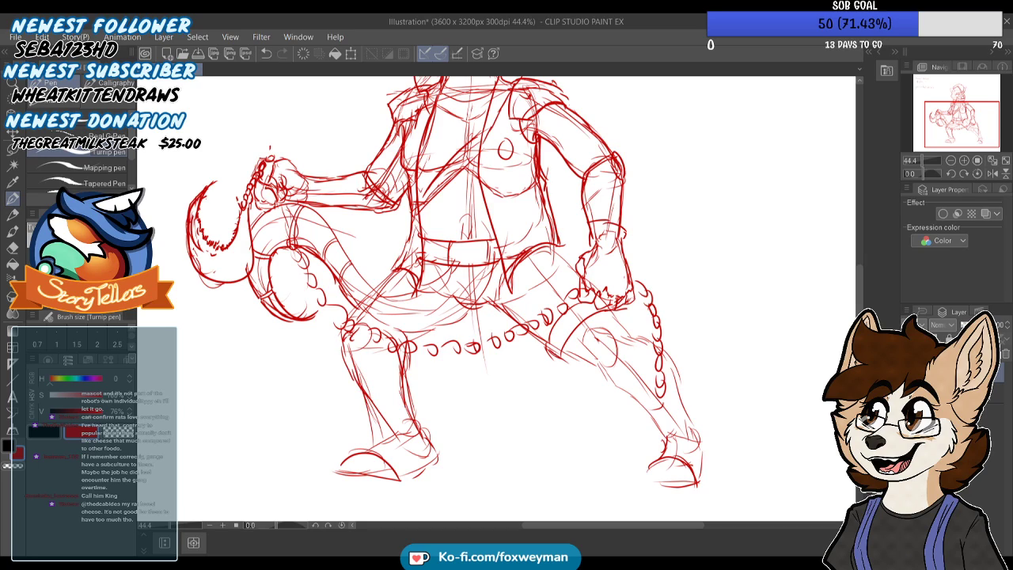
mouse_move(559, 326)
left_mouse_down()
mouse_move(580, 308)
mouse_move(584, 325)
mouse_move(616, 317)
left_mouse_up()
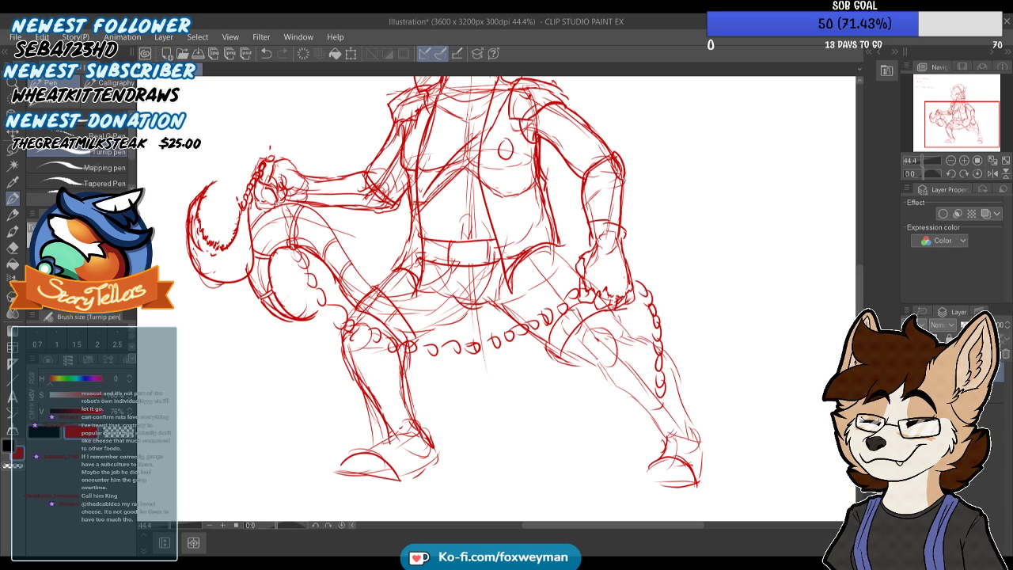
Draw three clawed toes on the front foot of the bent leg
scroll(430, 454, "down", 4)
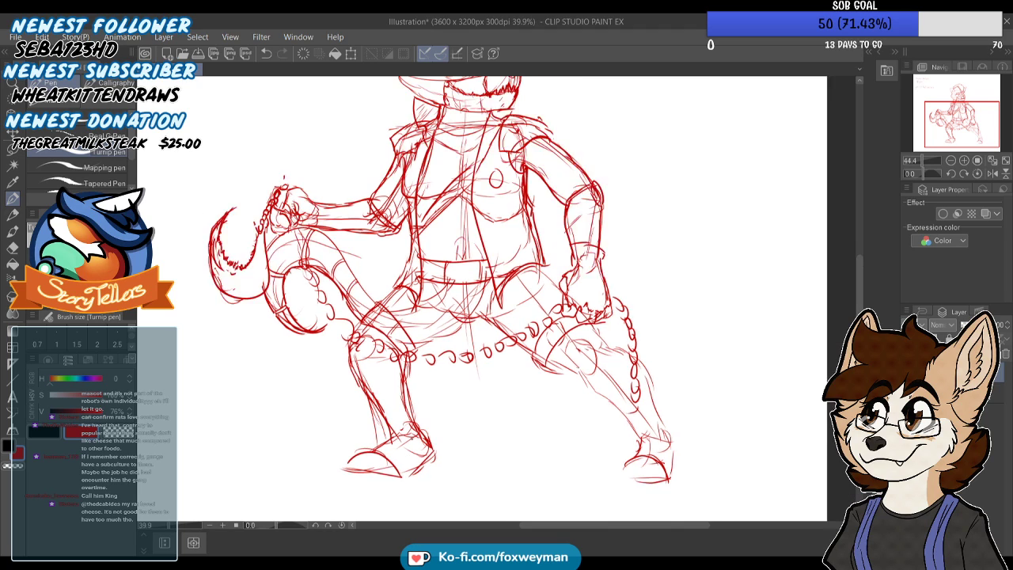
scroll(399, 449, "up", 5)
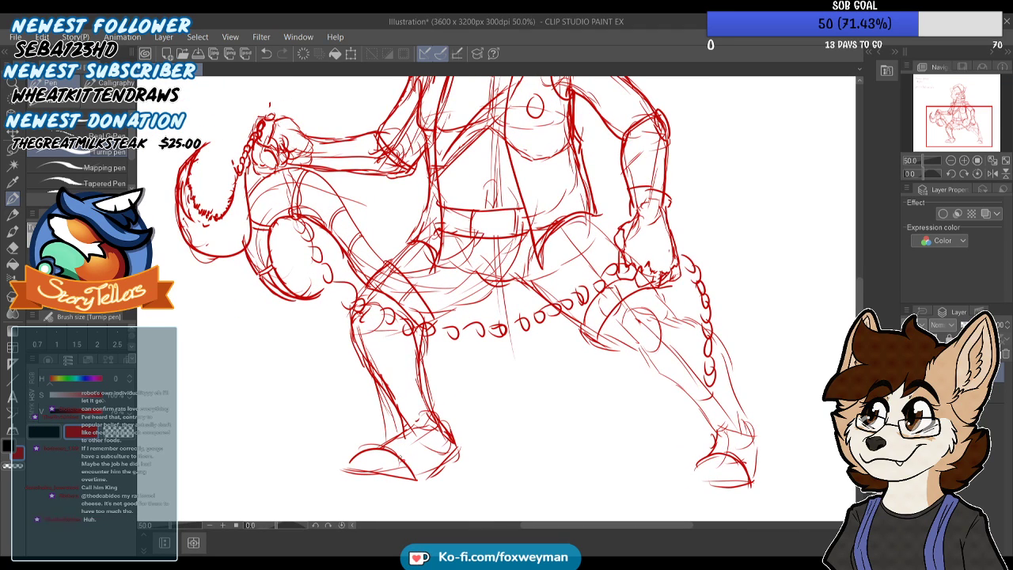
mouse_move(391, 475)
left_mouse_down()
mouse_move(403, 453)
mouse_move(376, 451)
mouse_move(363, 460)
mouse_move(387, 479)
left_mouse_up()
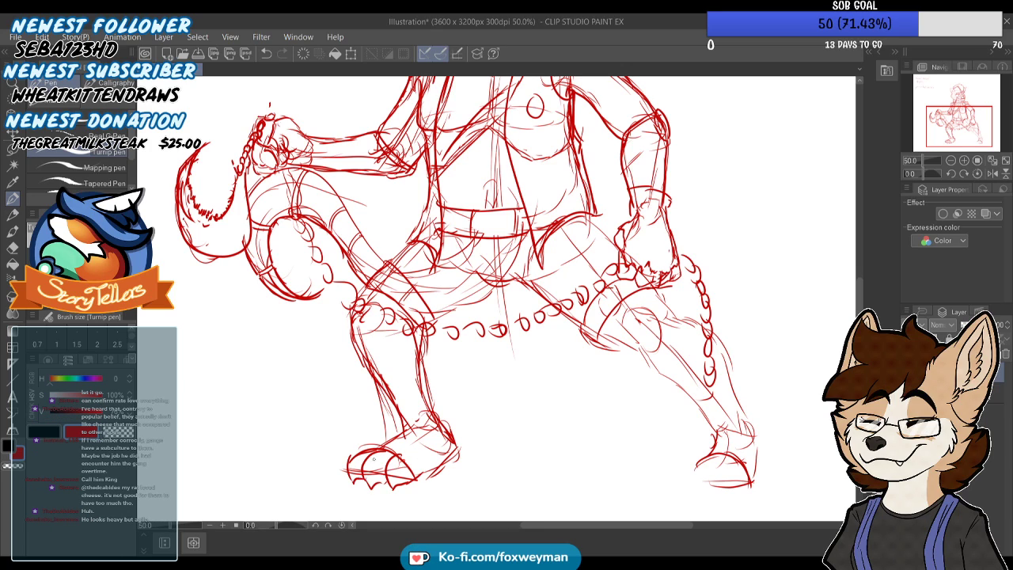
scroll(397, 418, "down", 1)
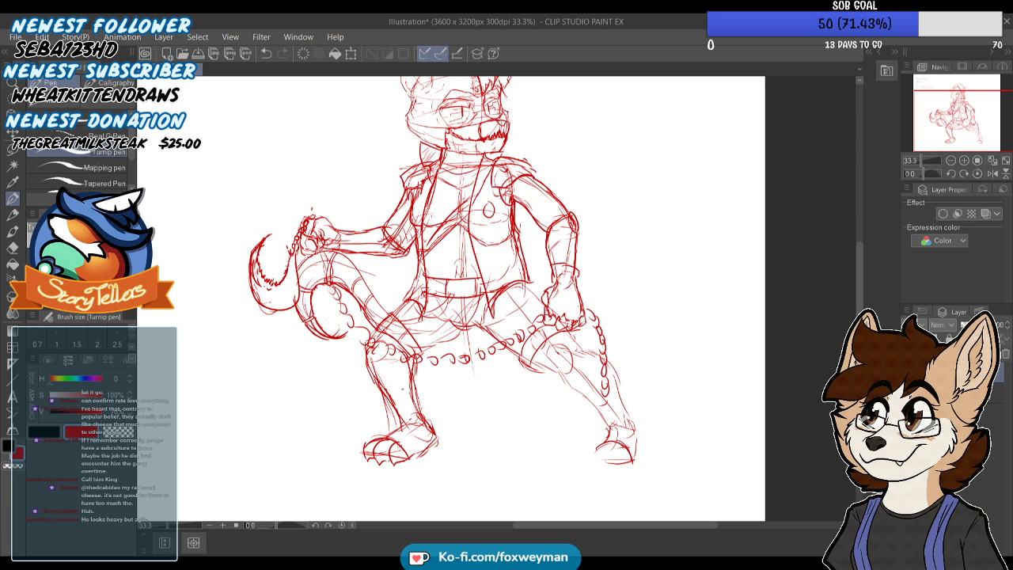
Sketch rounded toes on the outstretched leg's foot and reinforce its ankle and heel
scroll(558, 368, "up", 5)
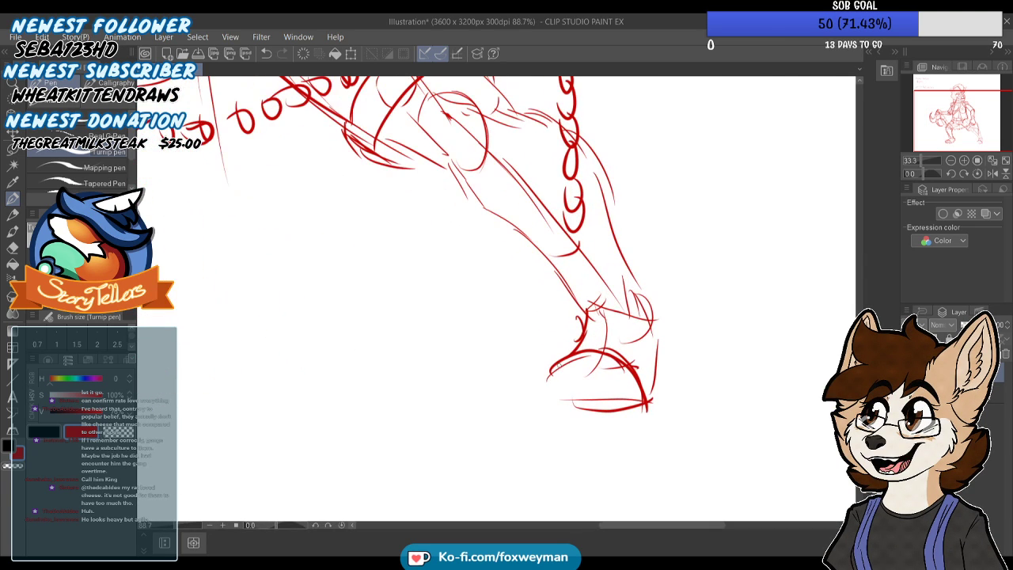
left_click_drag(548, 402, 574, 407)
mouse_move(552, 364)
left_mouse_down()
mouse_move(546, 405)
mouse_move(568, 409)
left_mouse_up()
mouse_move(581, 353)
left_mouse_down()
mouse_move(570, 385)
mouse_move(587, 427)
left_mouse_up()
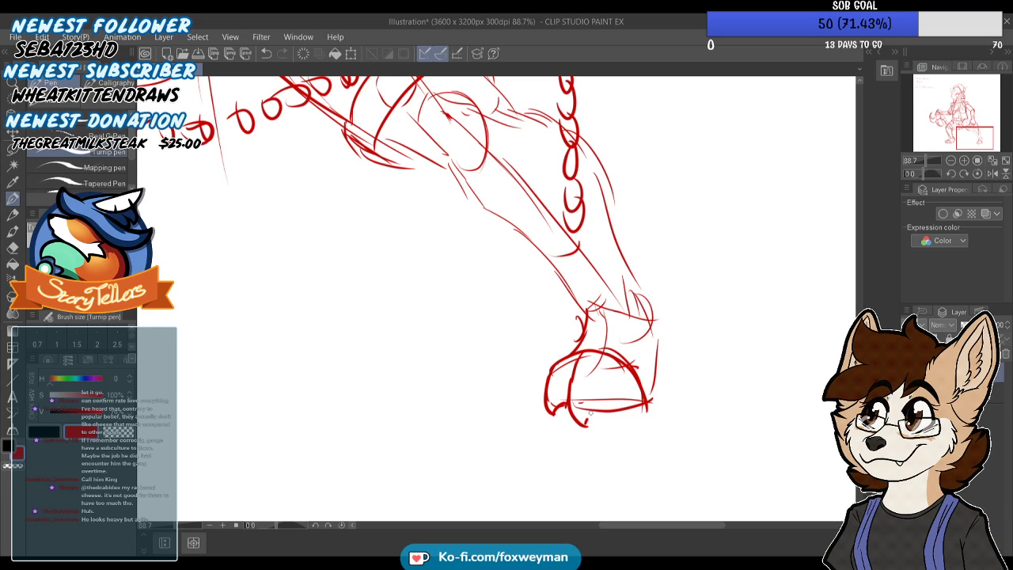
left_click_drag(639, 293, 650, 310)
left_click_drag(659, 347, 653, 363)
scroll(626, 395, "down", 8)
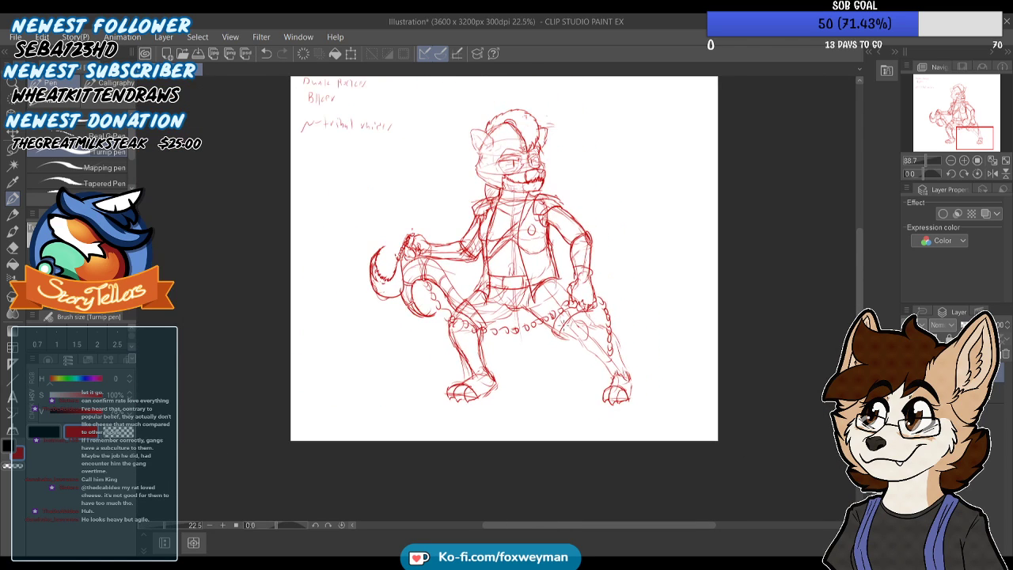
Replace the rough boxy strokes beneath the curled tail end with a curved, sharply pointed tail tip
scroll(448, 217, "up", 4)
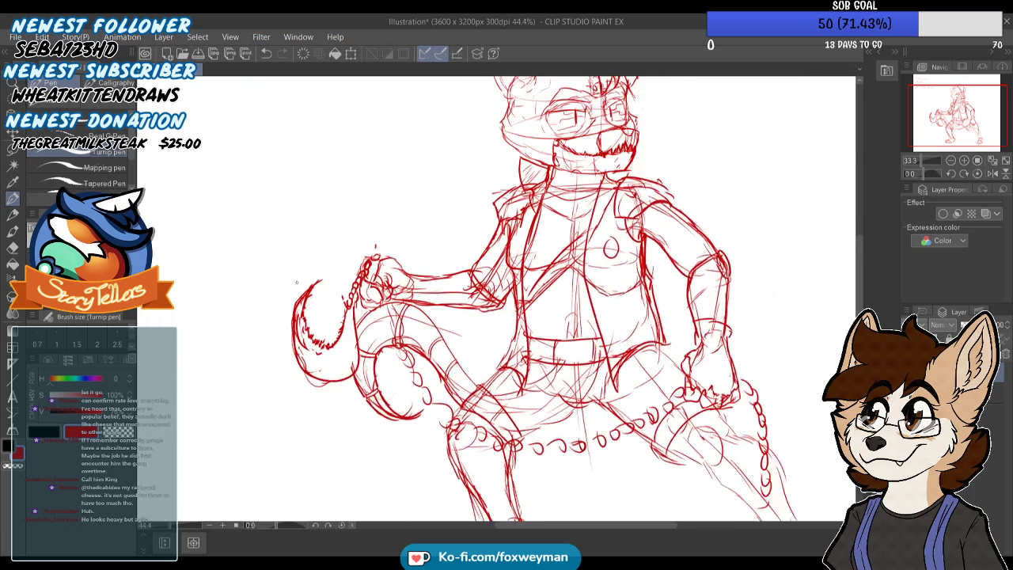
scroll(296, 282, "up", 2)
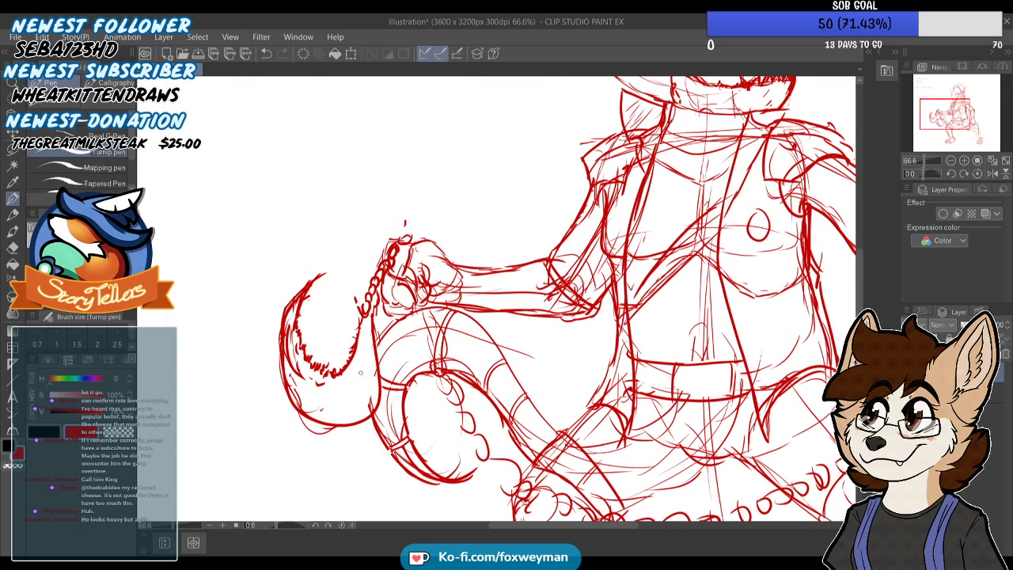
scroll(388, 379, "down", 2)
scroll(416, 440, "up", 5)
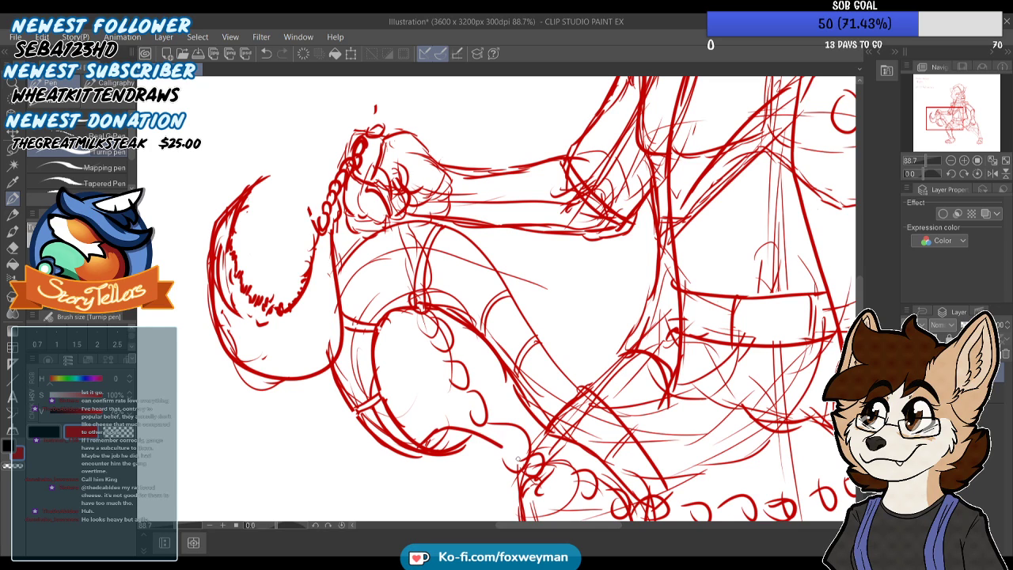
scroll(422, 450, "down", 3)
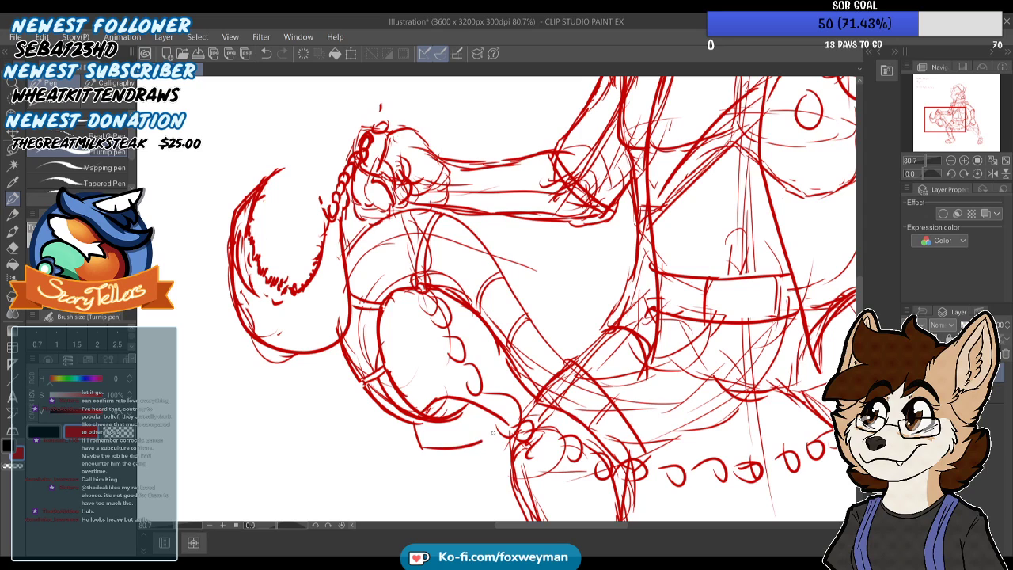
key("ctrl+z")
key("ctrl+z")
key("ctrl+z")
left_click_drag(423, 408, 440, 402)
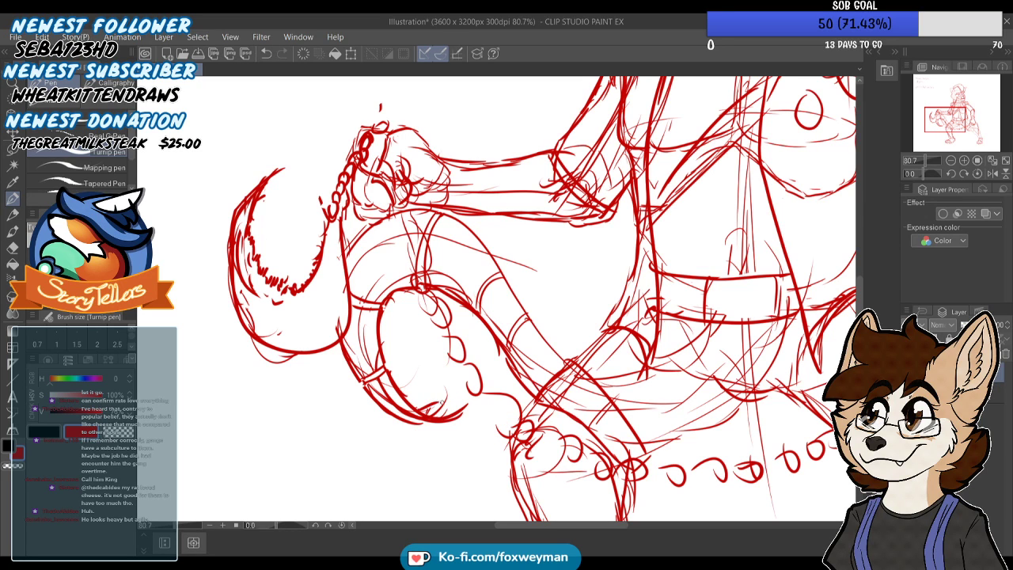
mouse_move(465, 451)
left_mouse_down()
mouse_move(428, 444)
mouse_move(403, 421)
left_mouse_up()
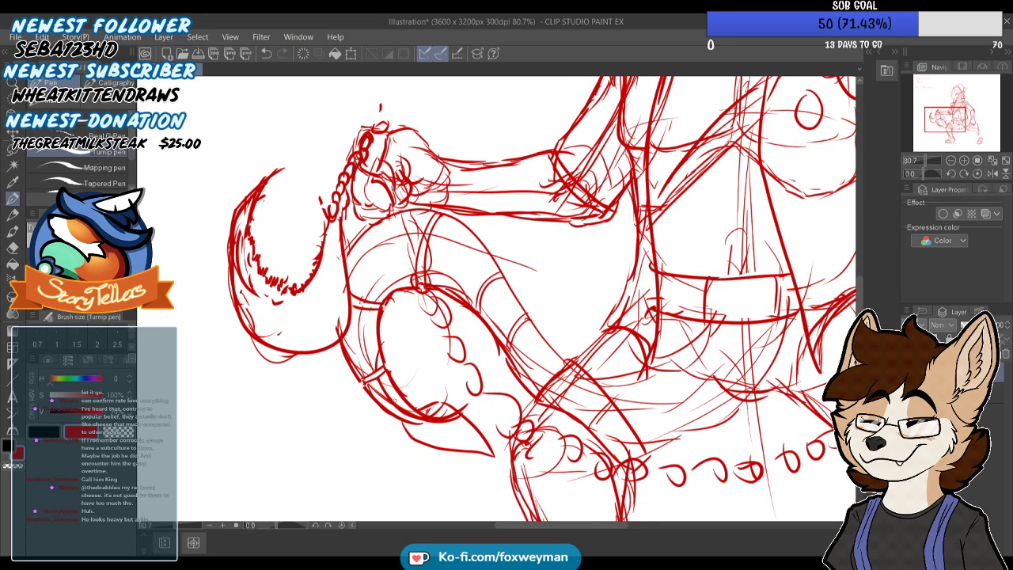
Draw a round clasp with an inner circle at the front of the collar
scroll(402, 411, "down", 5)
scroll(622, 156, "up", 4)
scroll(623, 157, "up", 2)
left_click_drag(626, 150, 600, 147)
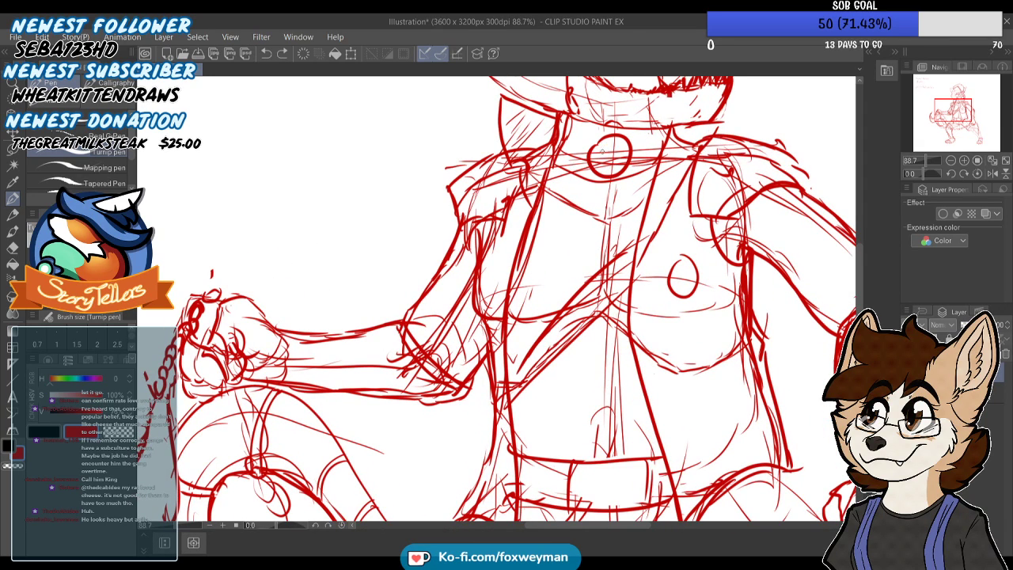
left_click_drag(613, 146, 617, 173)
scroll(522, 277, "down", 5)
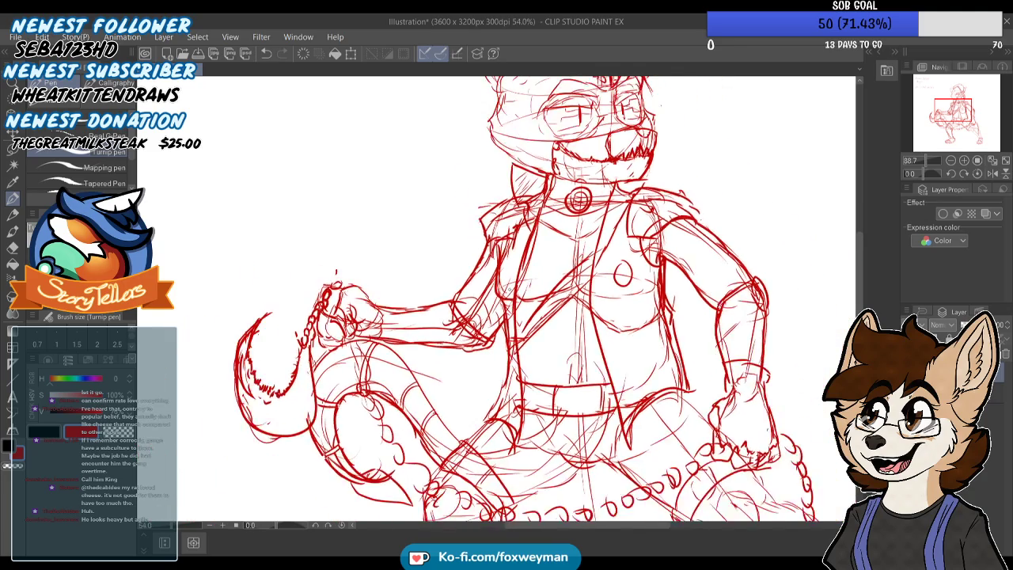
Examine the rat's head, torso and legs up close and as a whole figure
scroll(527, 273, "up", 5)
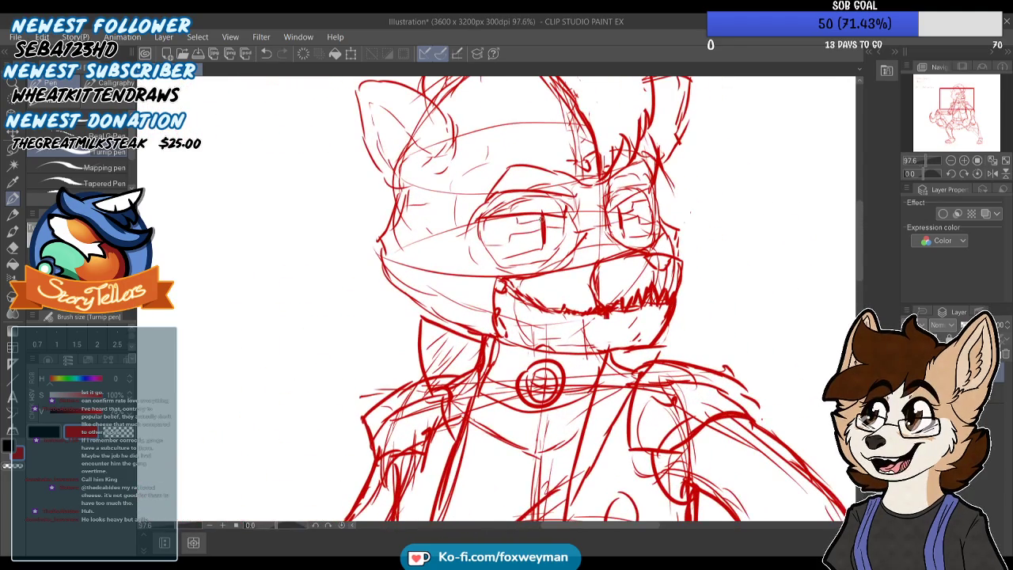
scroll(617, 226, "up", 1)
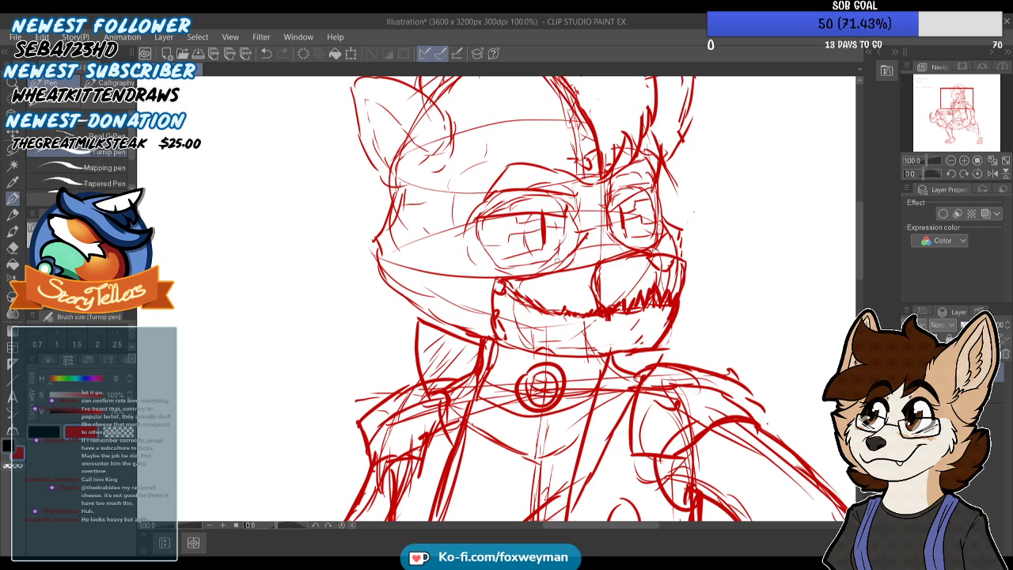
scroll(603, 236, "down", 4)
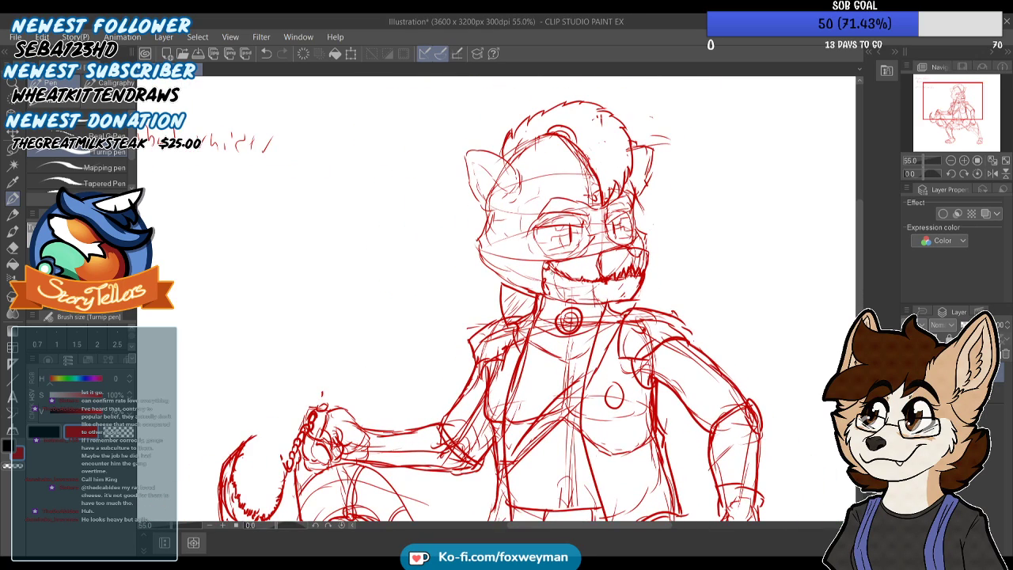
scroll(459, 162, "up", 1)
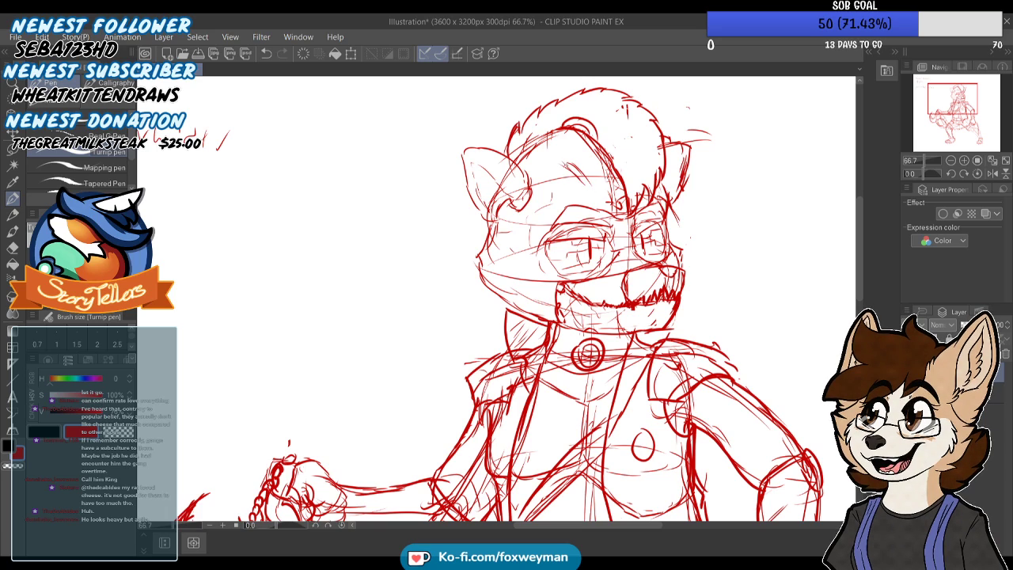
scroll(558, 165, "down", 1)
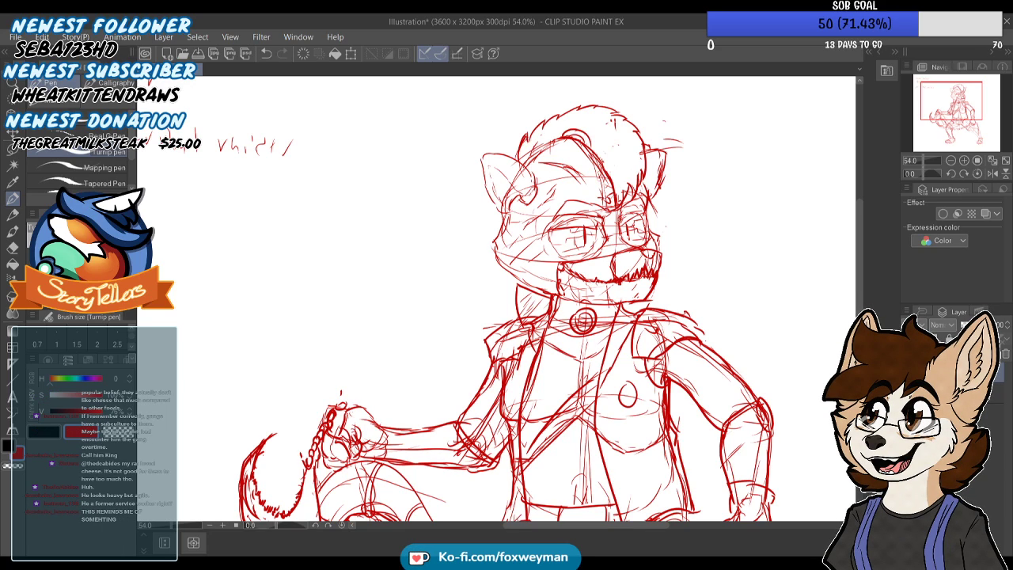
scroll(615, 159, "down", 3)
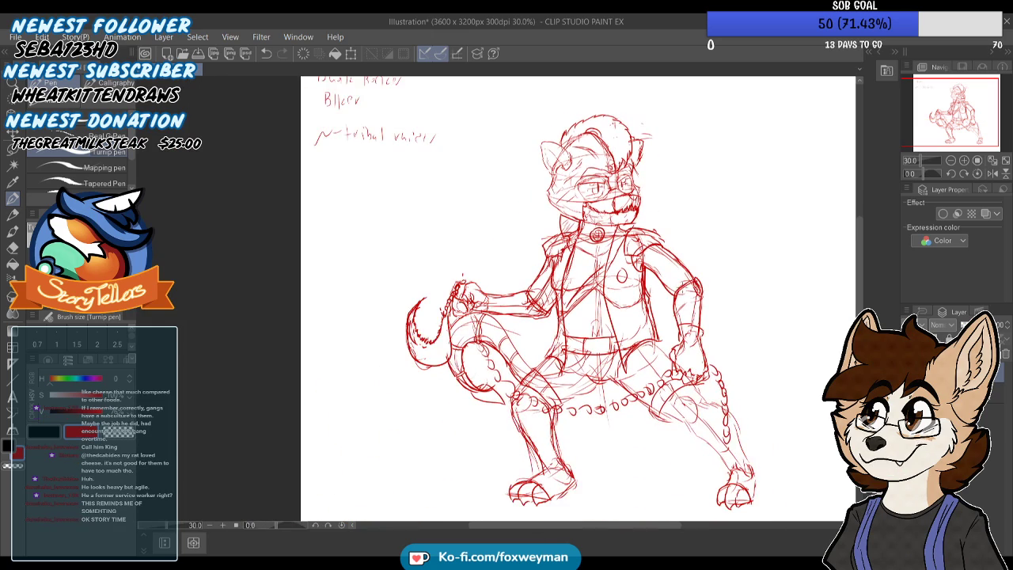
scroll(690, 288, "up", 1)
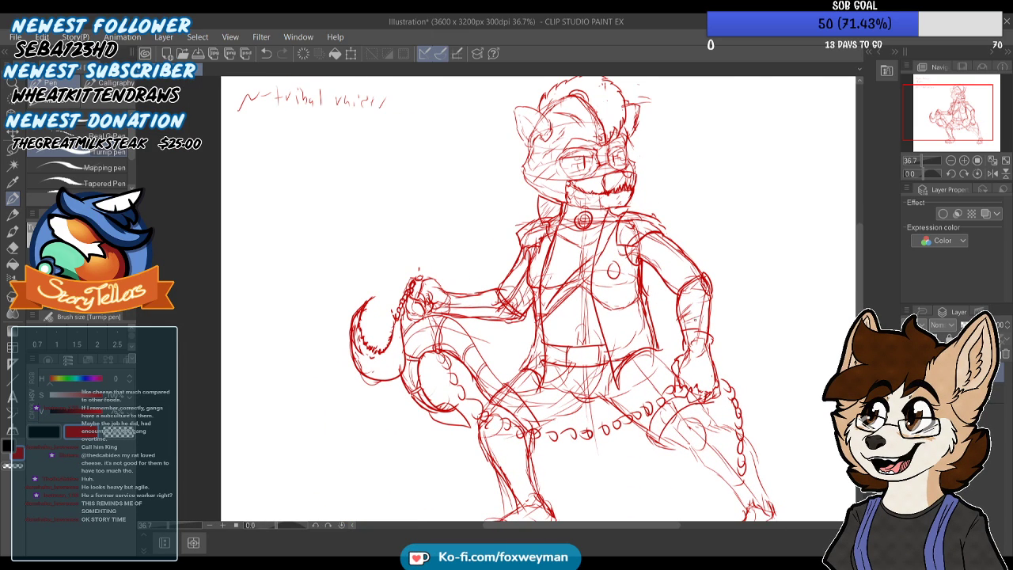
scroll(478, 311, "up", 1)
scroll(479, 311, "up", 1)
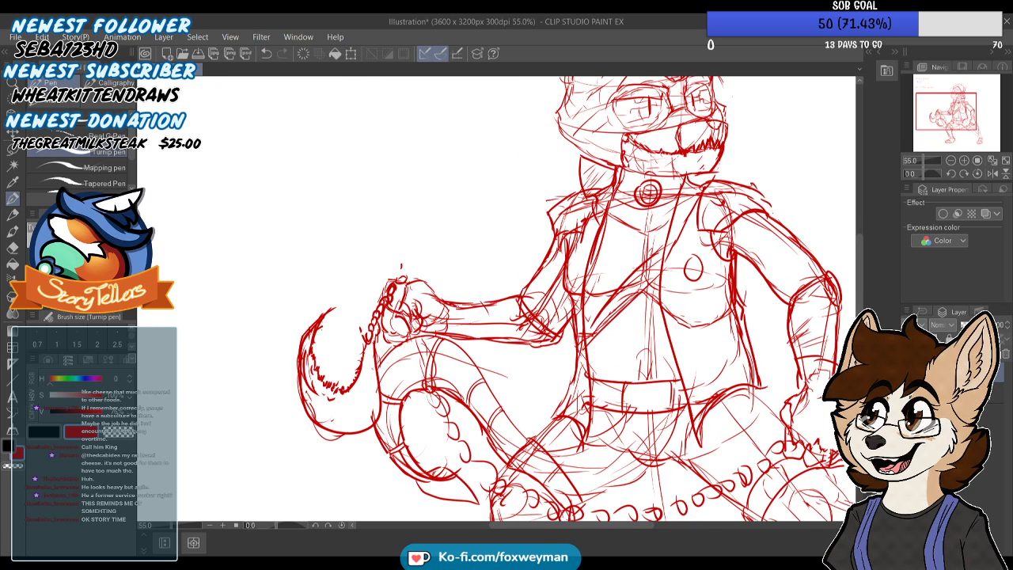
scroll(449, 317, "down", 1)
scroll(473, 302, "down", 1)
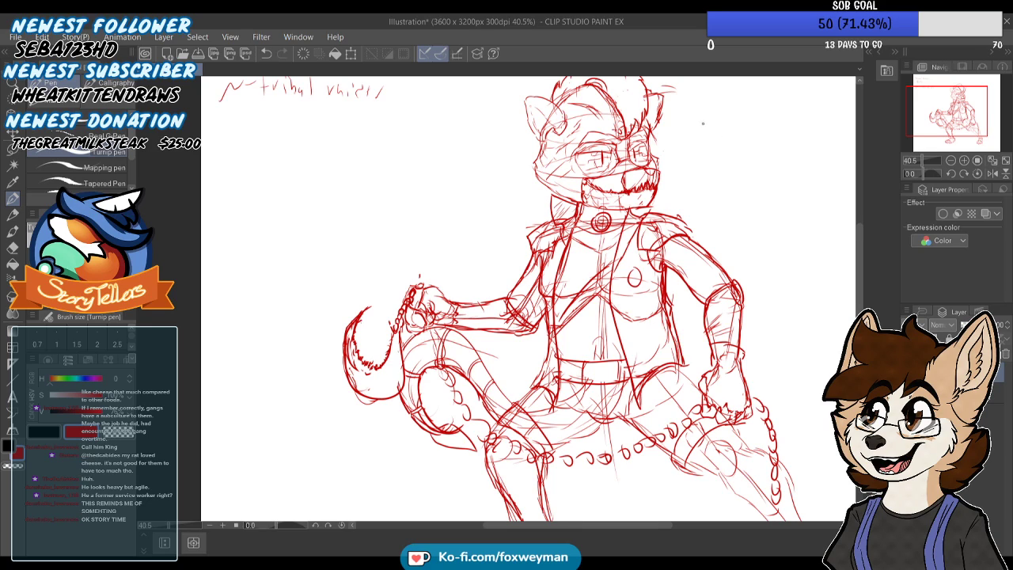
scroll(586, 154, "down", 3)
scroll(716, 285, "up", 4)
scroll(689, 277, "up", 1)
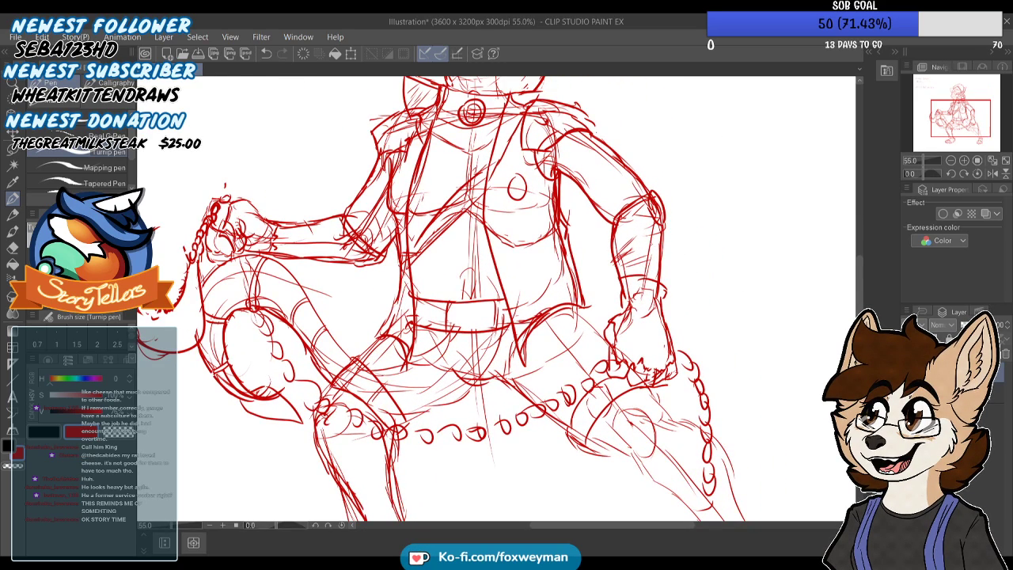
Draw a studded glove band across the back of the hand on the knee and add glove details to the raised fist
scroll(658, 248, "up", 1)
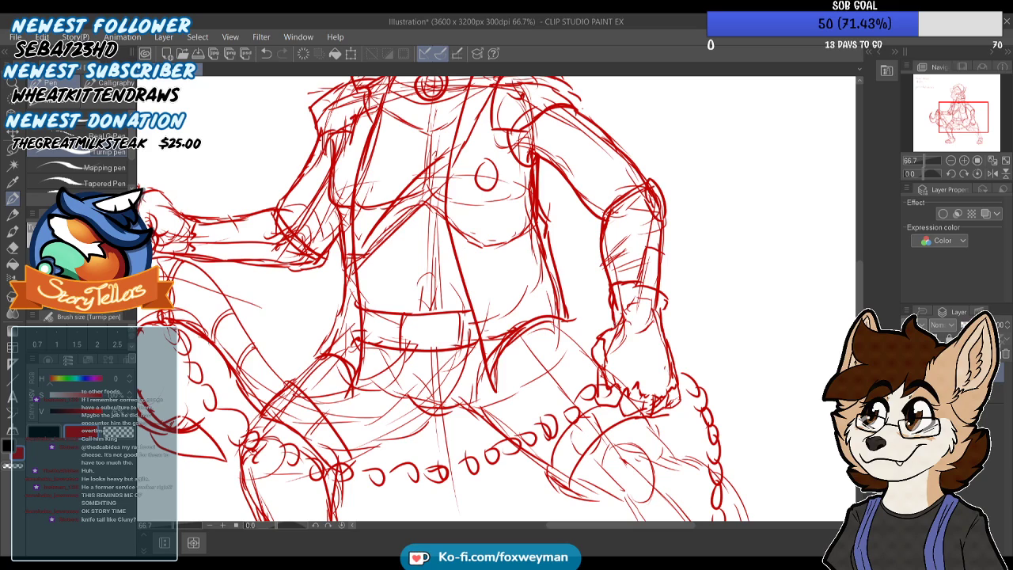
scroll(653, 251, "down", 1)
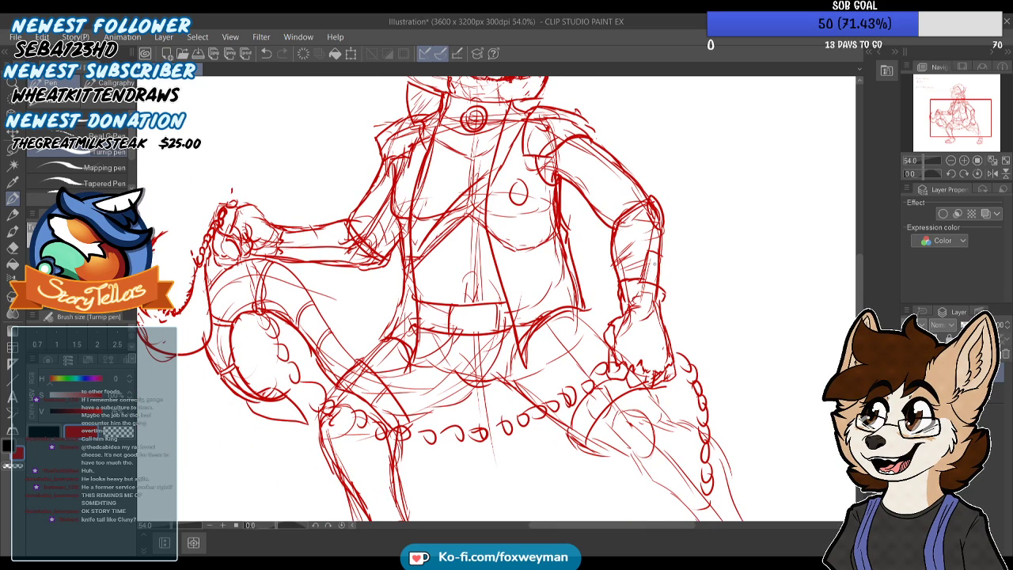
scroll(639, 434, "up", 2)
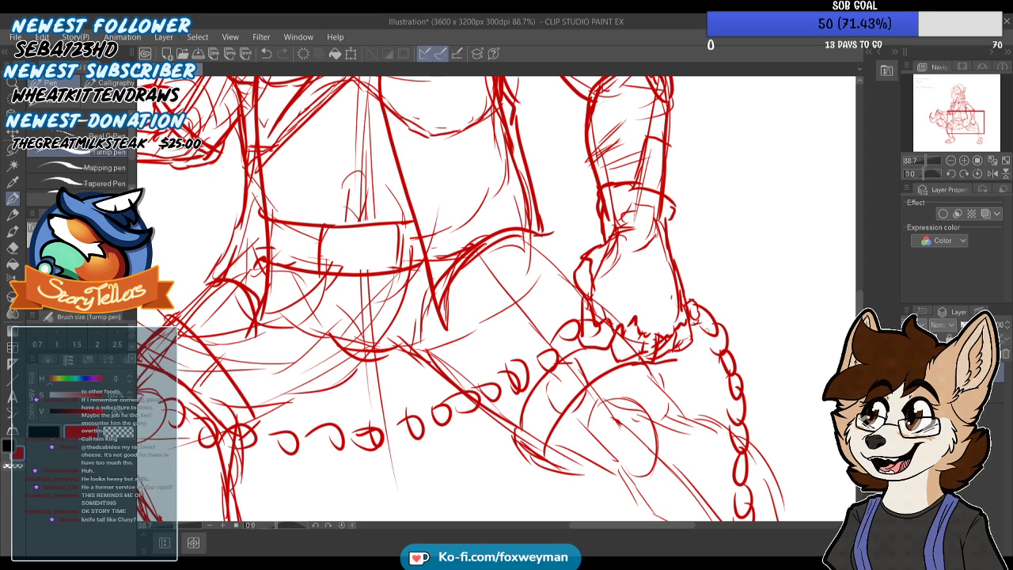
scroll(702, 301, "down", 3)
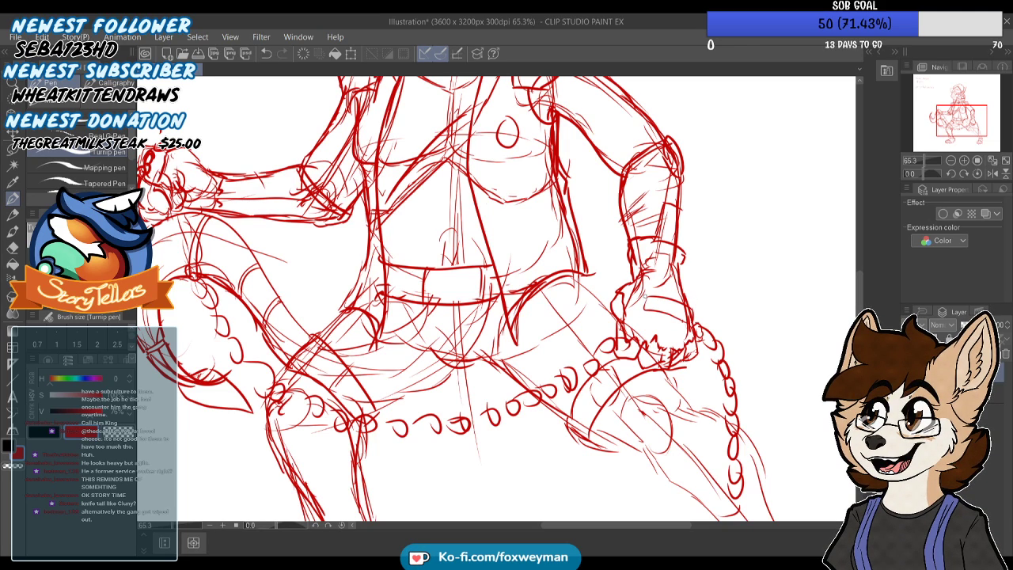
mouse_move(645, 297)
left_mouse_down()
mouse_move(643, 306)
mouse_move(661, 303)
left_mouse_up()
scroll(679, 310, "down", 1)
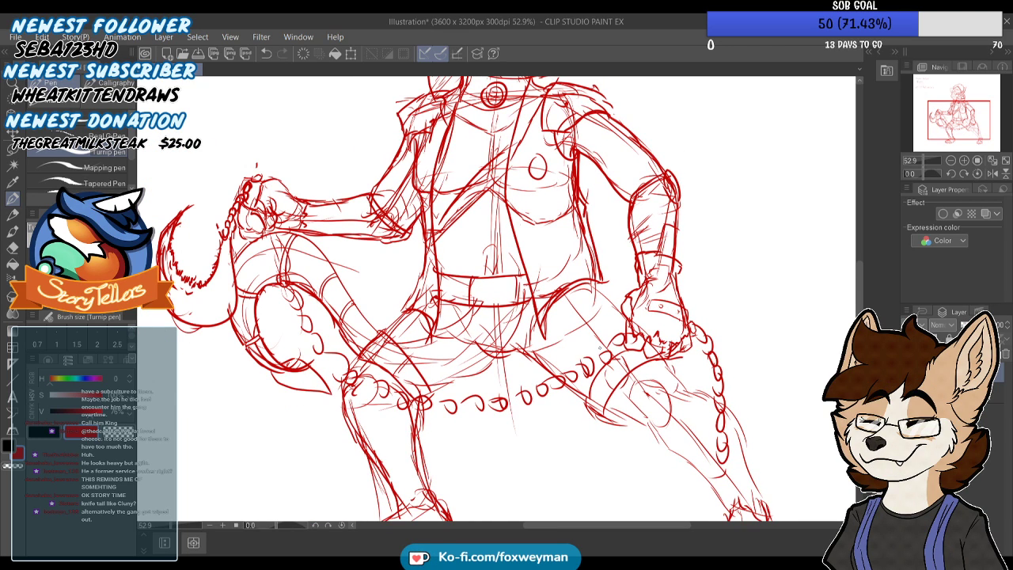
scroll(203, 209, "up", 3)
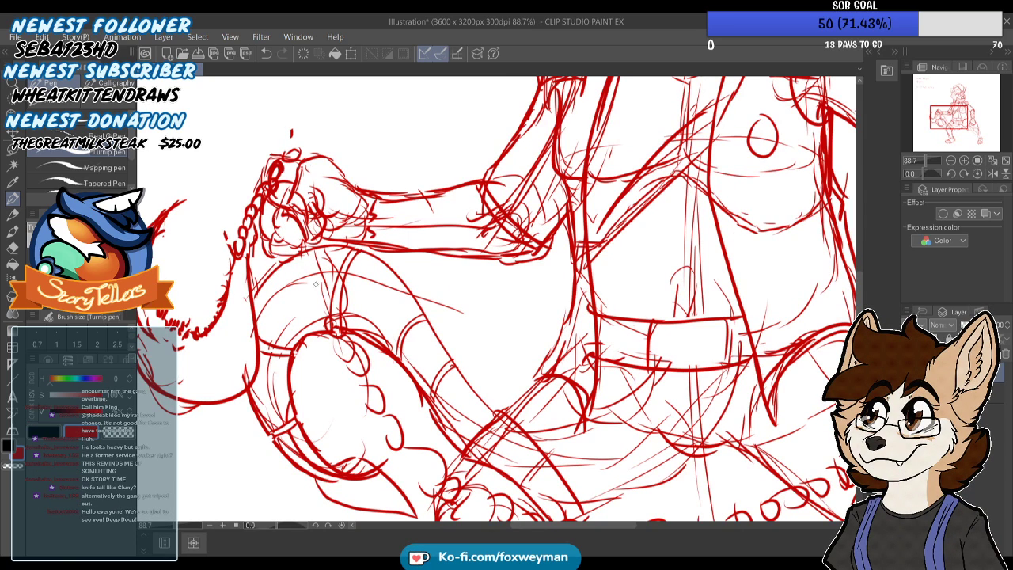
scroll(314, 281, "down", 5)
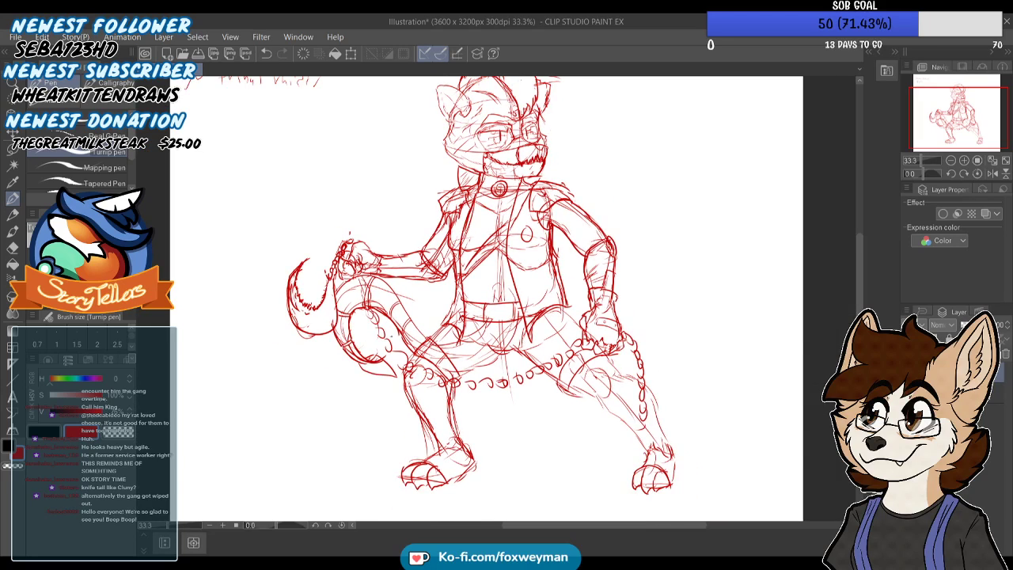
Firm up the hip and inner-thigh contours below the belt
scroll(390, 325, "up", 1)
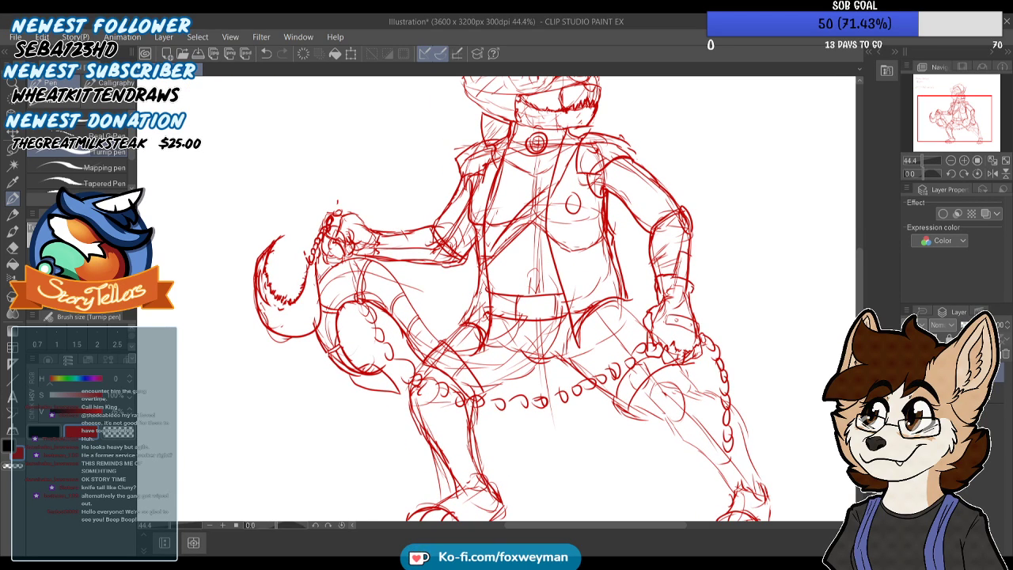
scroll(546, 300, "down", 2)
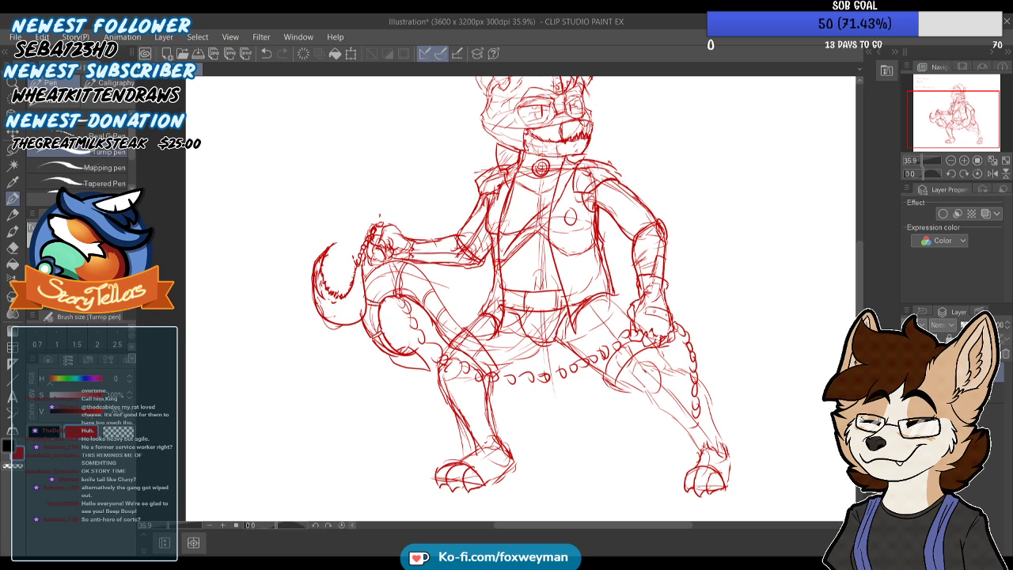
scroll(523, 317, "up", 2)
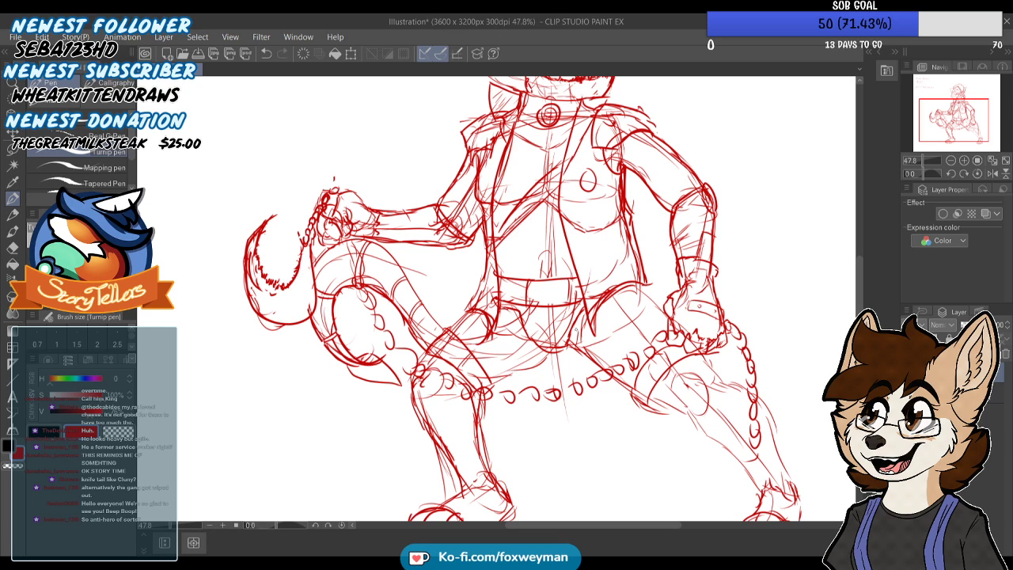
scroll(546, 298, "down", 2)
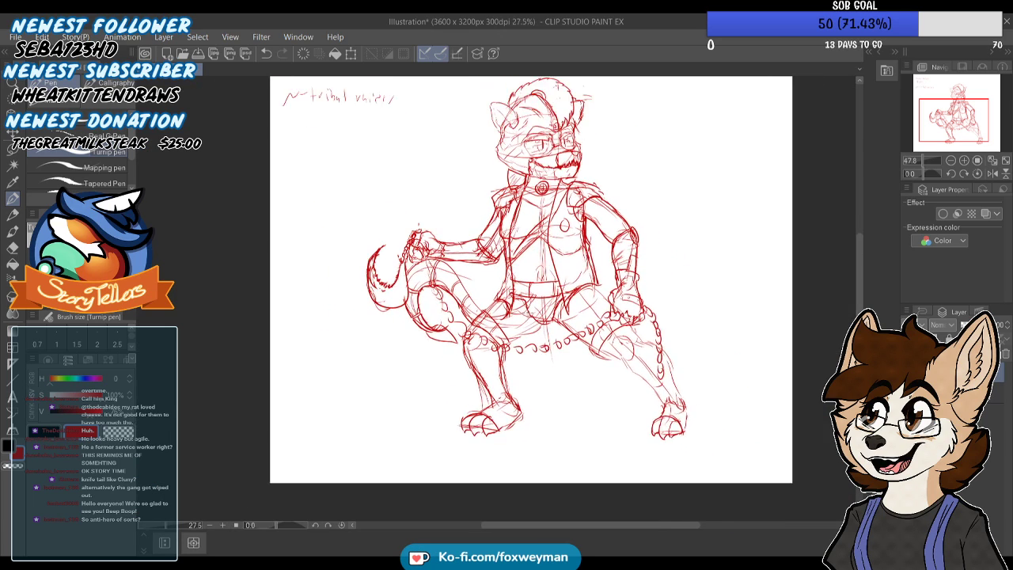
scroll(542, 315, "up", 2)
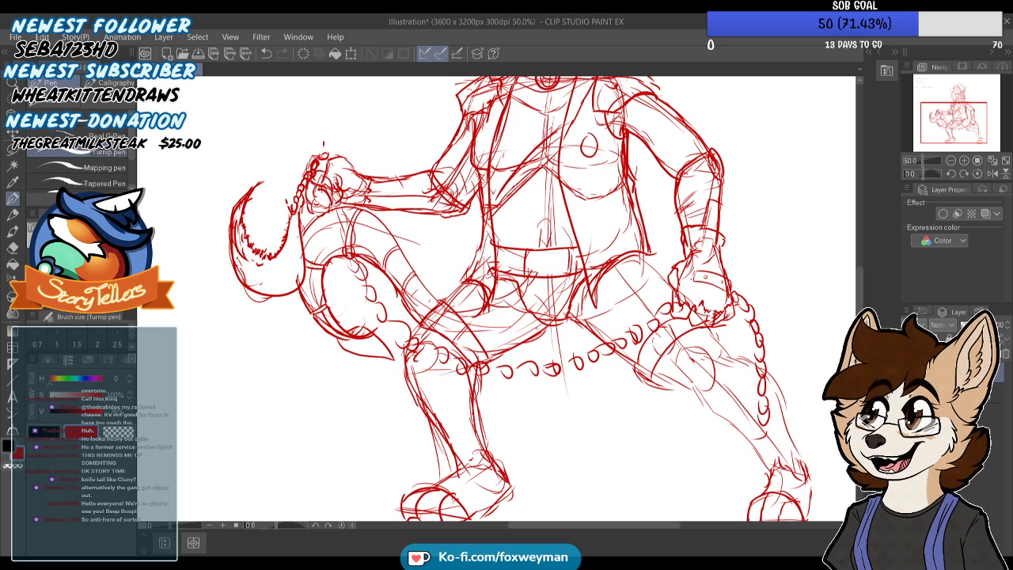
scroll(514, 301, "down", 2)
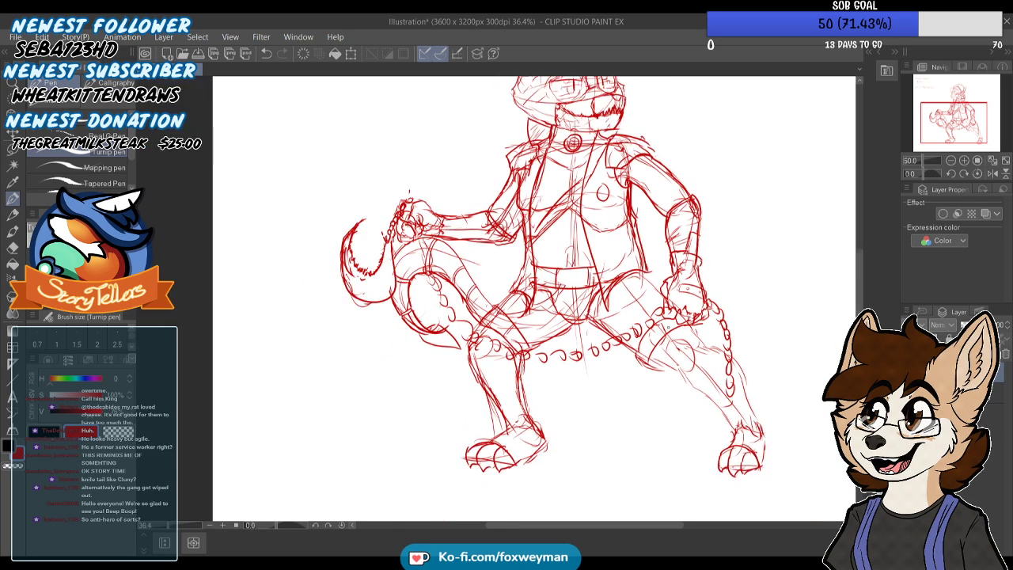
Darken the round knee, thigh underside and shin outlines of the outstretched leg
scroll(515, 301, "up", 3)
mouse_move(688, 388)
left_mouse_down()
mouse_move(663, 368)
mouse_move(680, 340)
mouse_move(707, 362)
mouse_move(706, 393)
left_mouse_up()
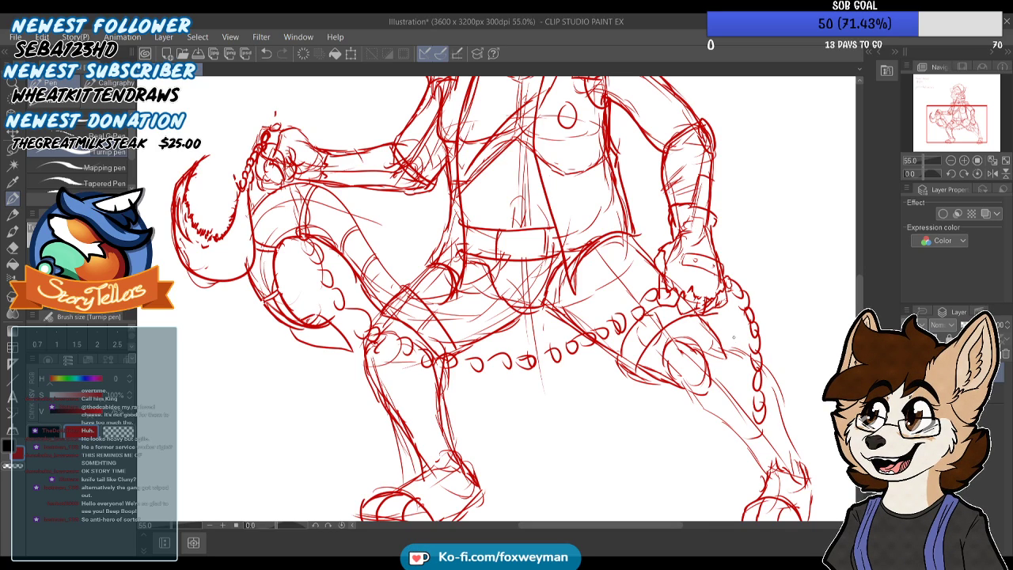
scroll(637, 267, "down", 1)
scroll(737, 388, "up", 1)
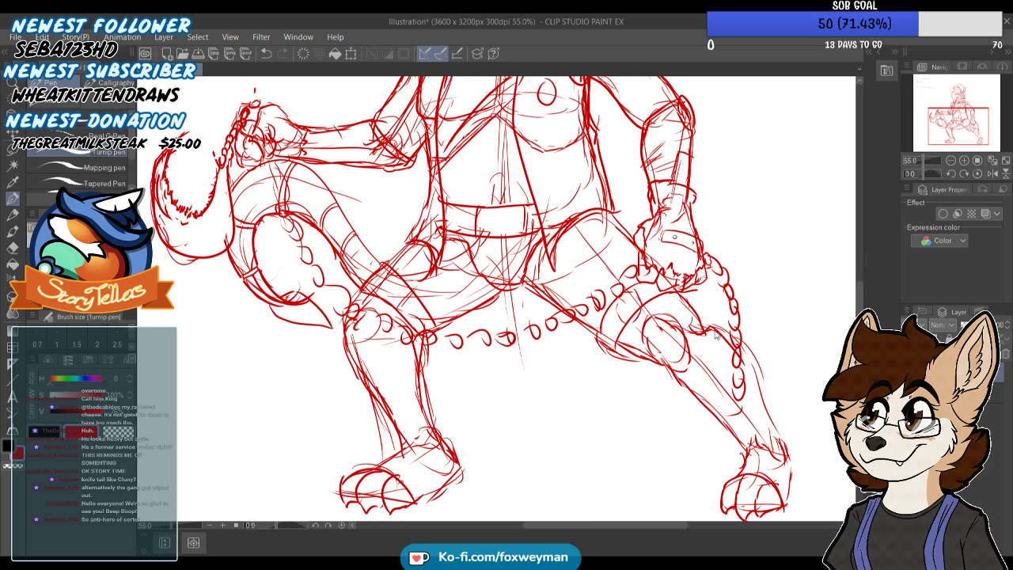
Undo the last stroke and sketch slanted fold lines across the belly between the chest strap and belt
scroll(753, 452, "down", 3)
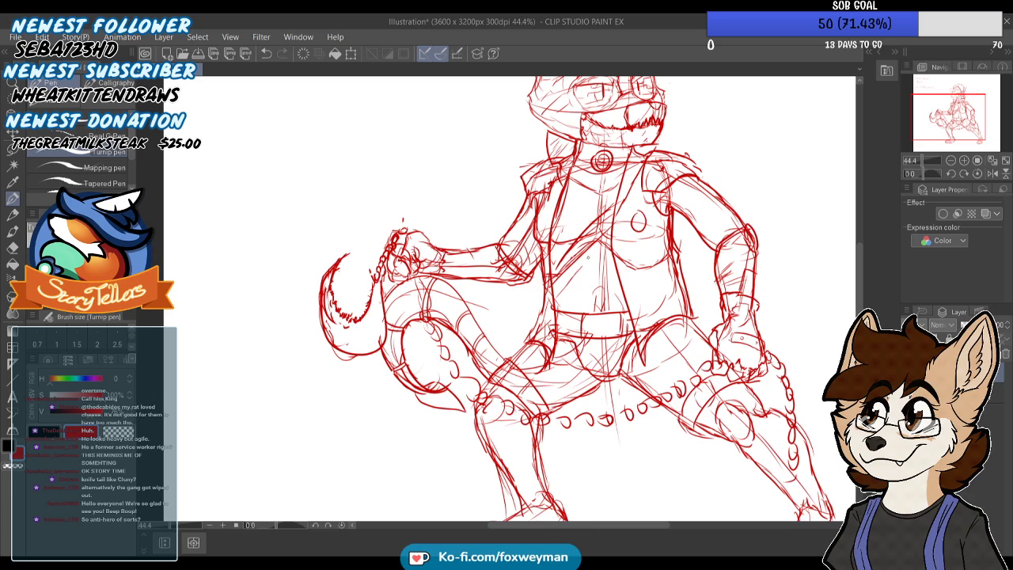
key("ctrl+z")
left_click_drag(601, 267, 616, 321)
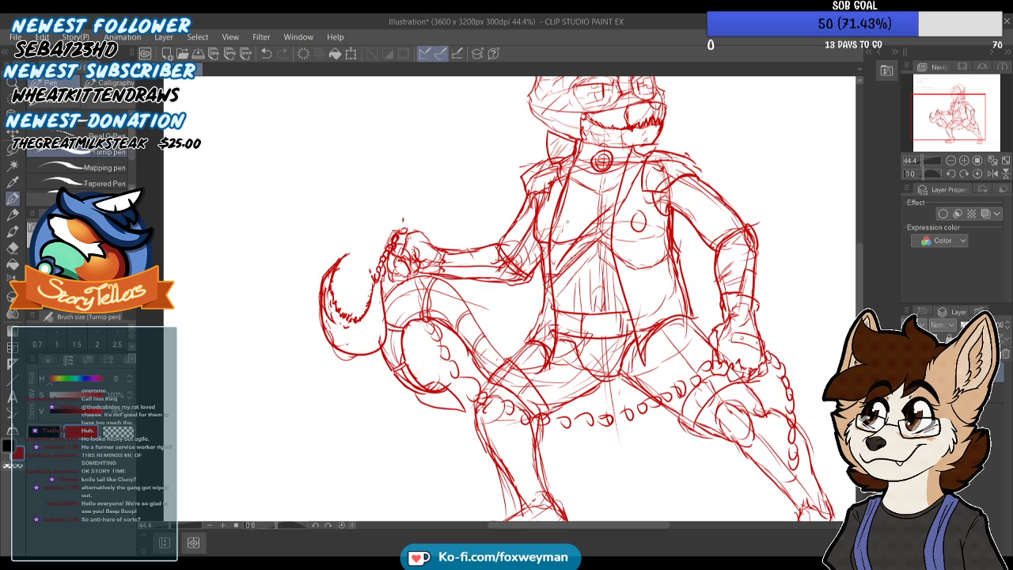
Add short contour strokes to the heel of the outstretched foot and the ankle of the other foot
scroll(566, 269, "down", 4)
scroll(677, 214, "up", 3)
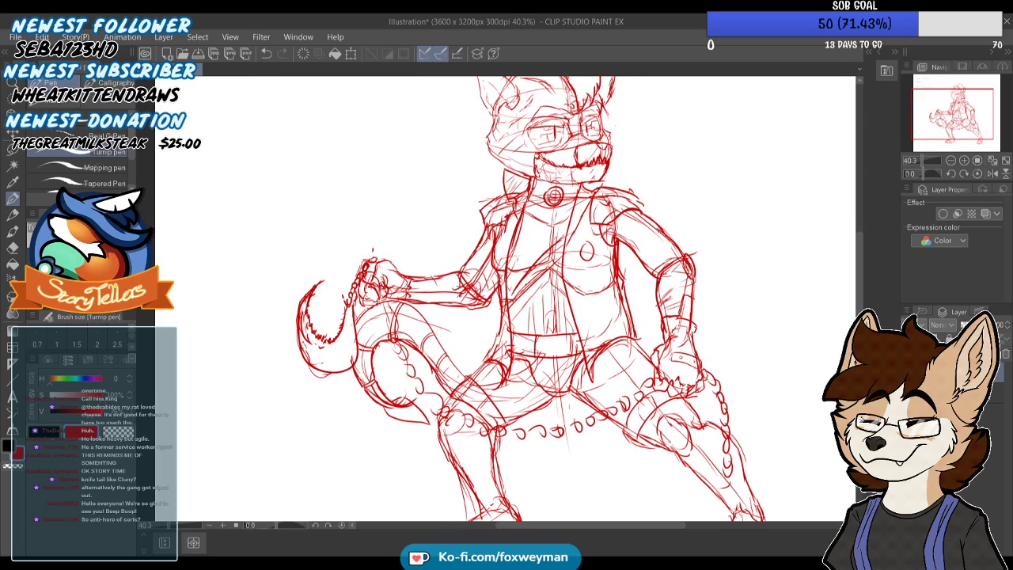
scroll(507, 301, "down", 4)
scroll(507, 301, "up", 4)
scroll(506, 300, "down", 4)
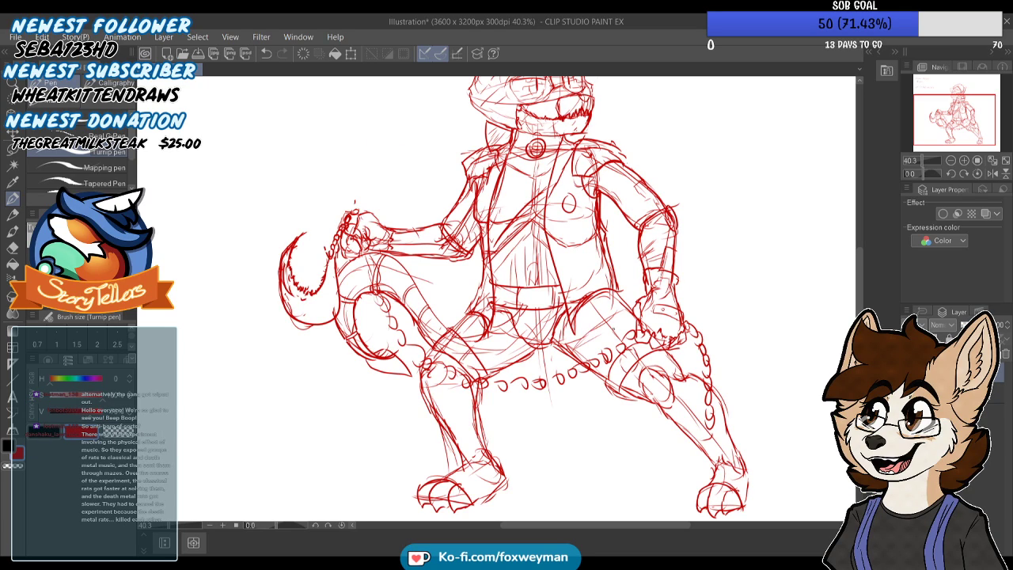
scroll(506, 301, "up", 4)
scroll(507, 301, "down", 4)
scroll(507, 301, "up", 4)
left_click_drag(751, 477, 746, 498)
mouse_move(487, 462)
left_mouse_down()
mouse_move(496, 473)
mouse_move(480, 467)
left_mouse_up()
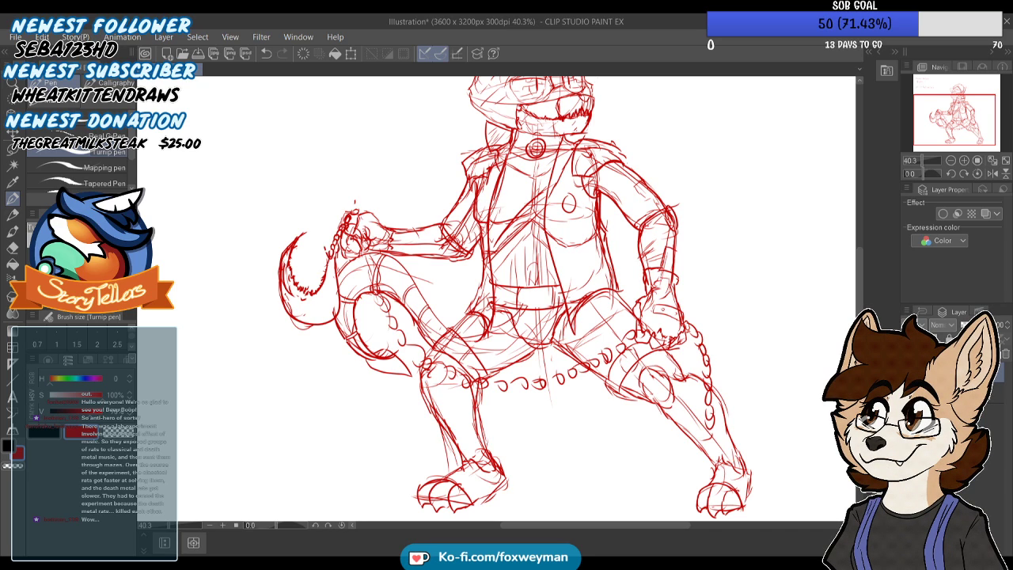
Sketch ragged, torn sleeve edges around the vest's armholes below the shoulder pads
key("ctrl+minus")
scroll(564, 260, "up", 3)
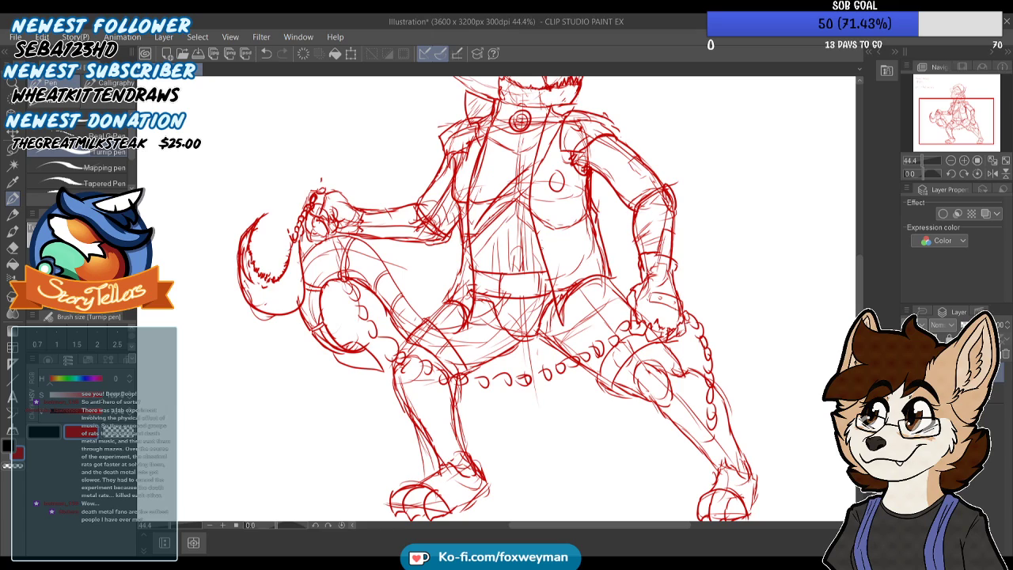
scroll(455, 230, "down", 2)
scroll(437, 194, "up", 8)
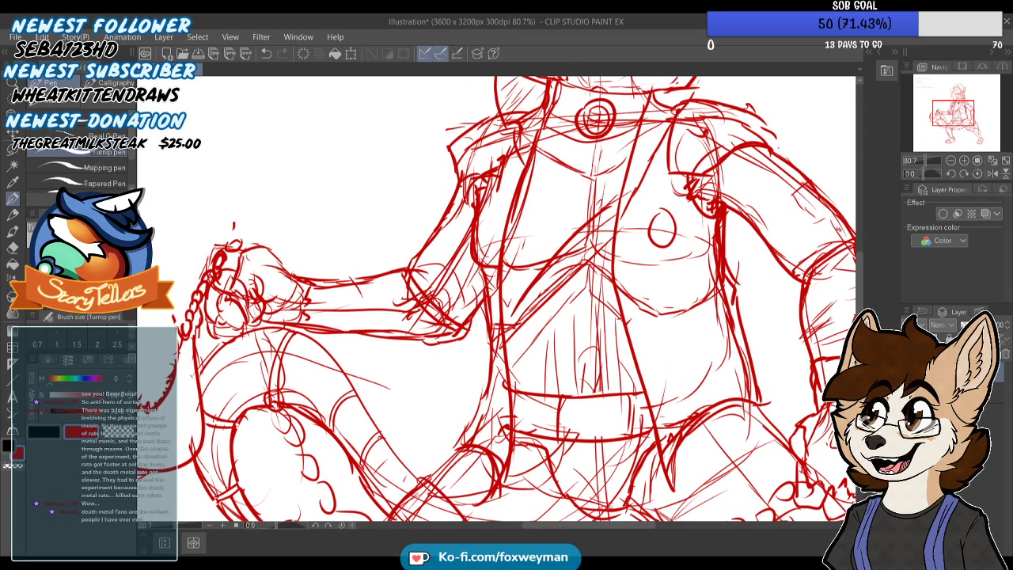
scroll(464, 360, "down", 1)
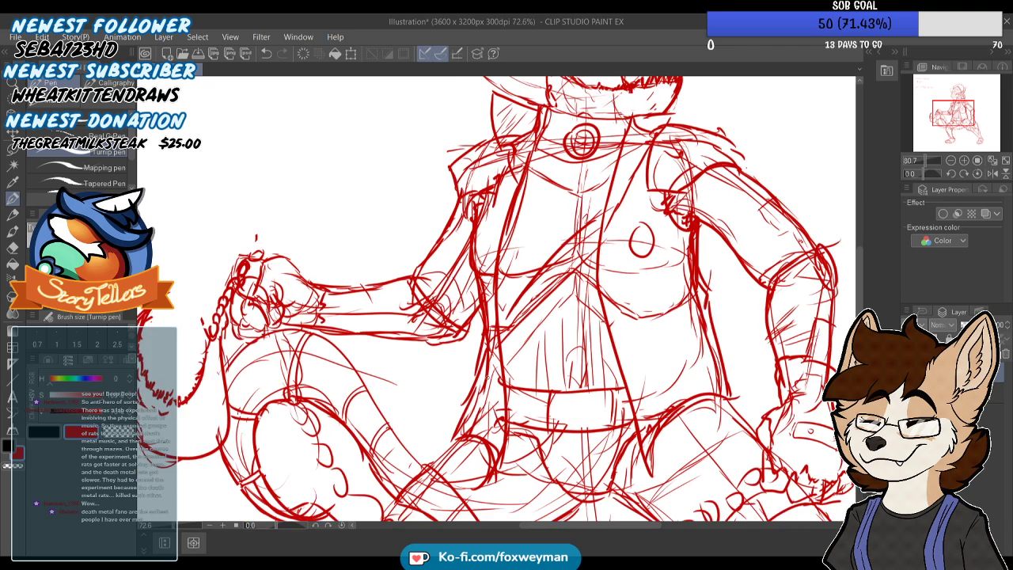
Erase the handwritten character notes beside the rat and touch up the top of its hair
scroll(487, 375, "down", 3)
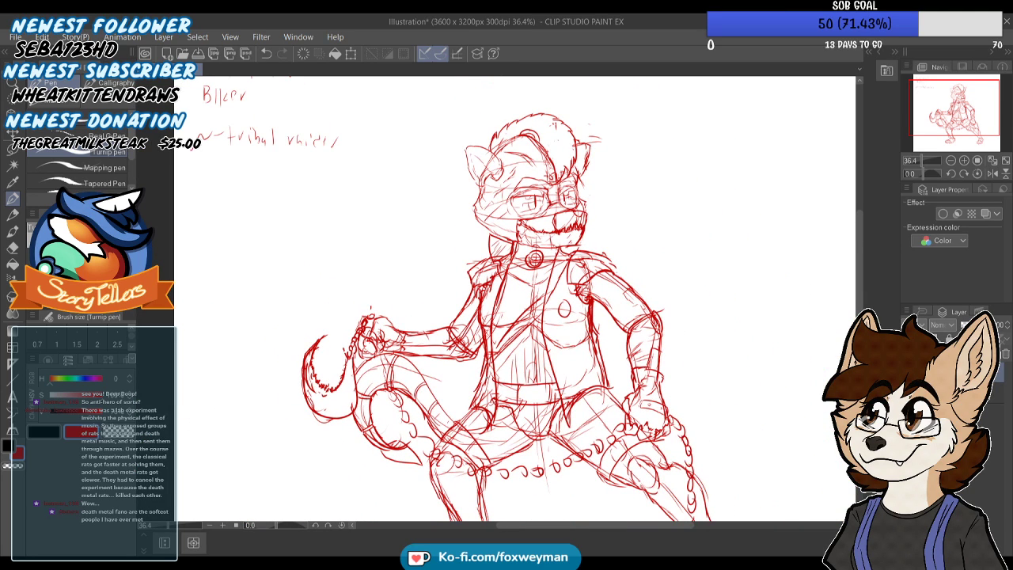
scroll(558, 139, "down", 1)
scroll(544, 163, "down", 1)
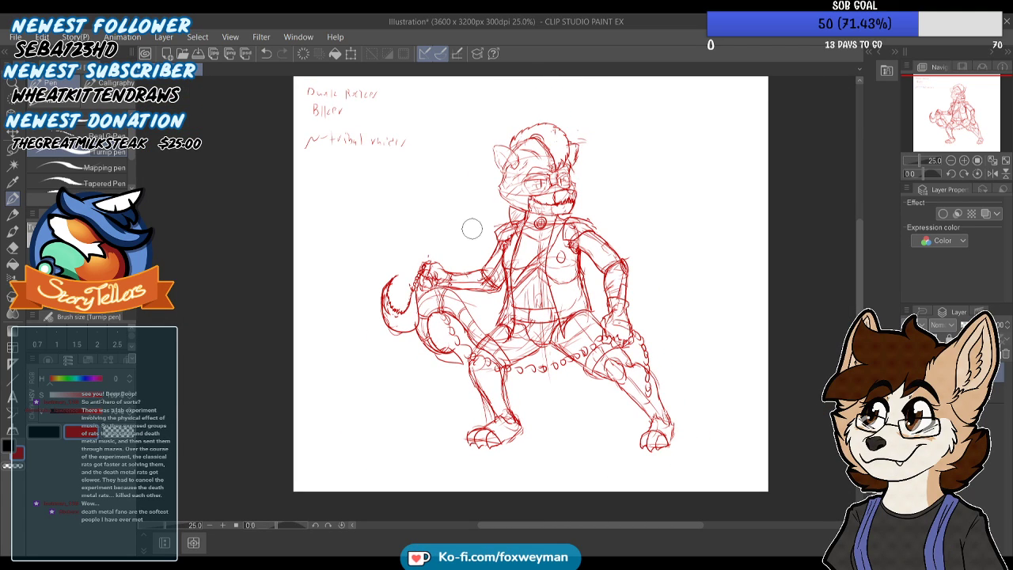
scroll(470, 229, "down", 1)
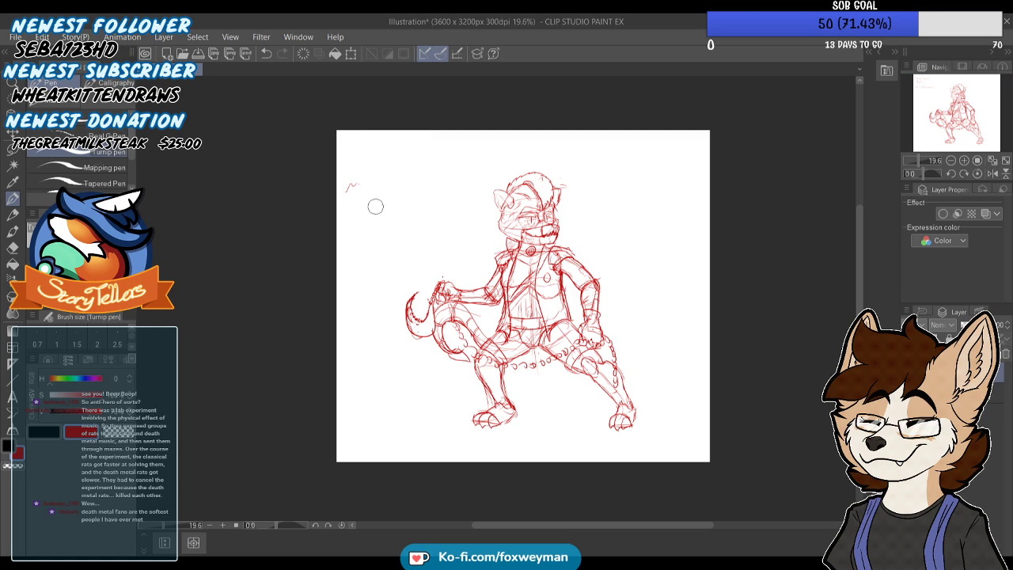
scroll(353, 174, "up", 3)
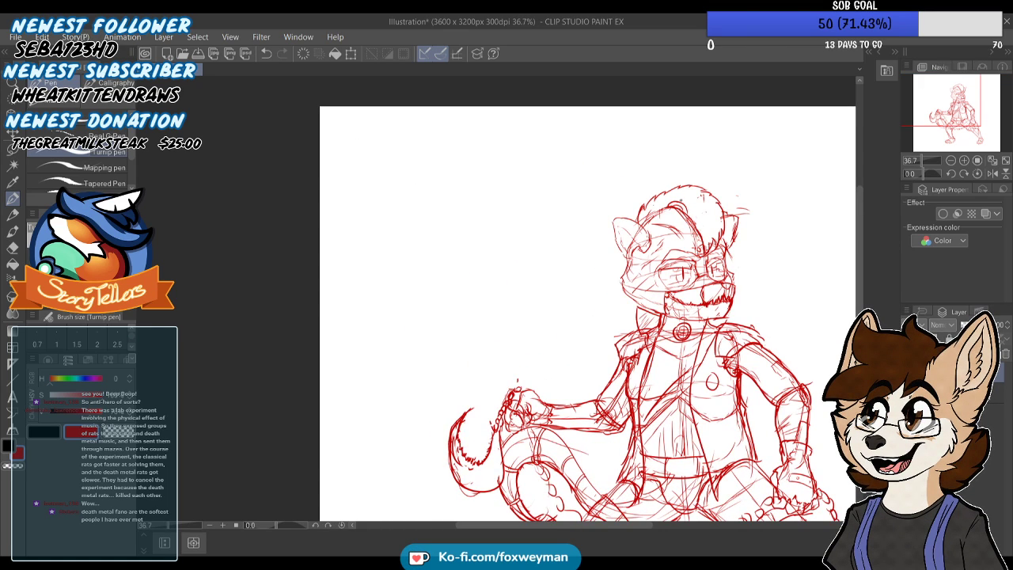
left_click_drag(687, 207, 710, 197)
scroll(658, 128, "down", 4)
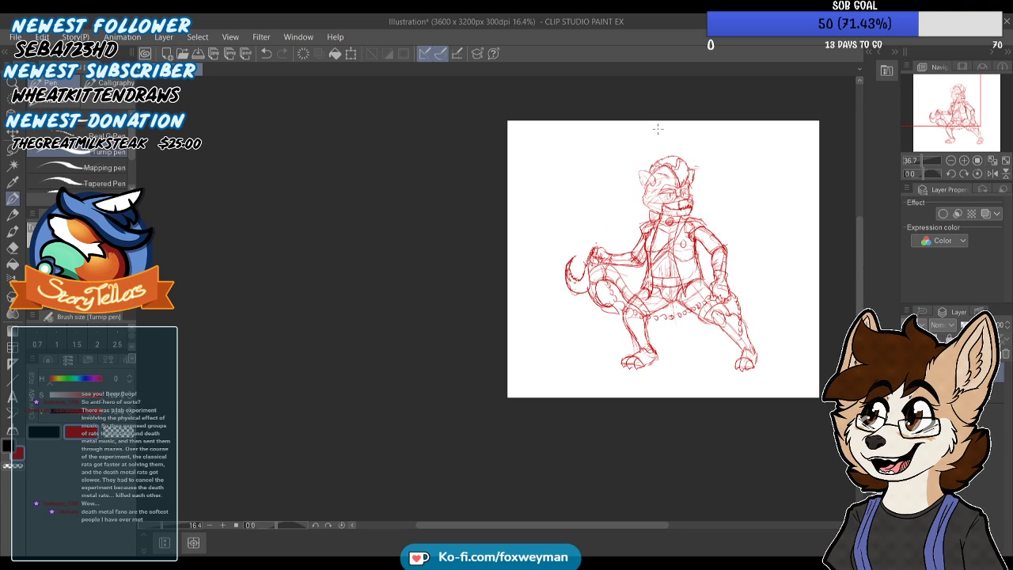
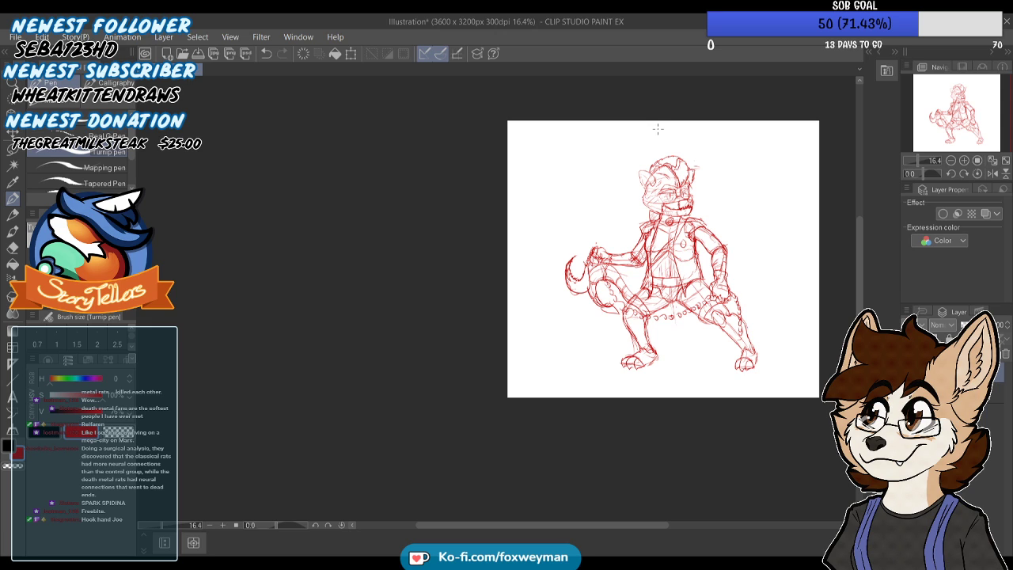
scroll(626, 212, "up", 8)
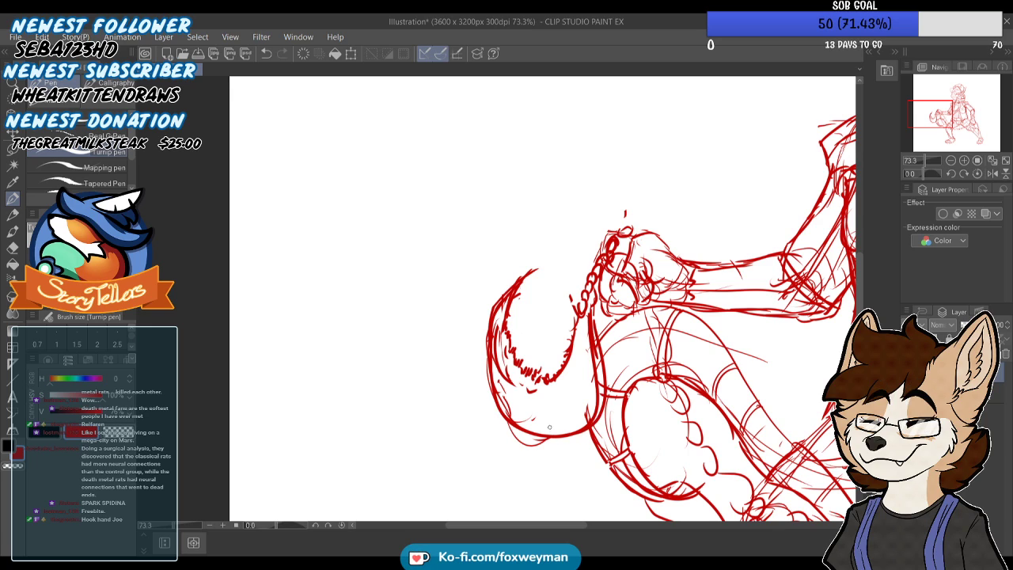
scroll(537, 395, "down", 1)
scroll(536, 395, "down", 1)
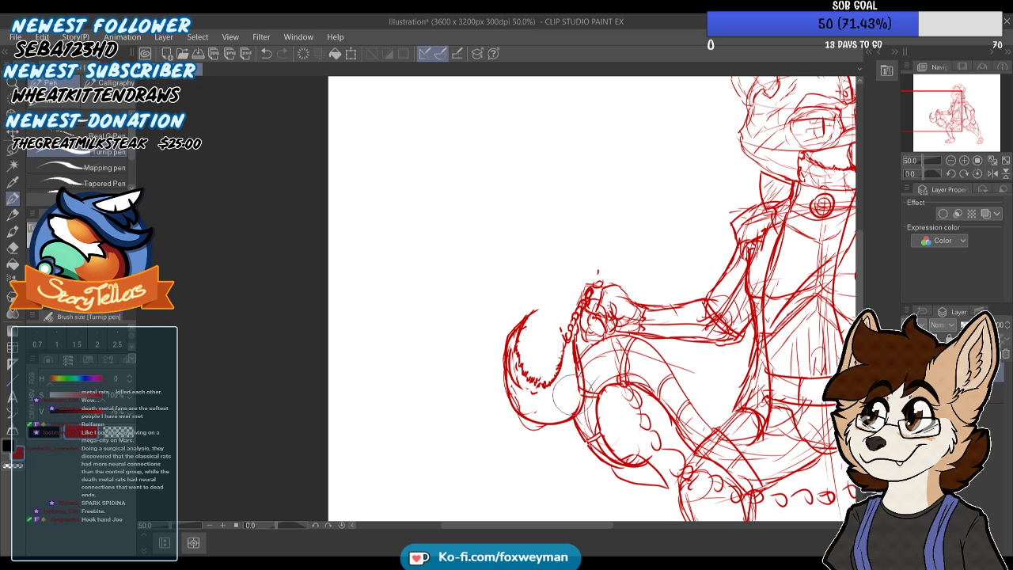
scroll(452, 305, "down", 6)
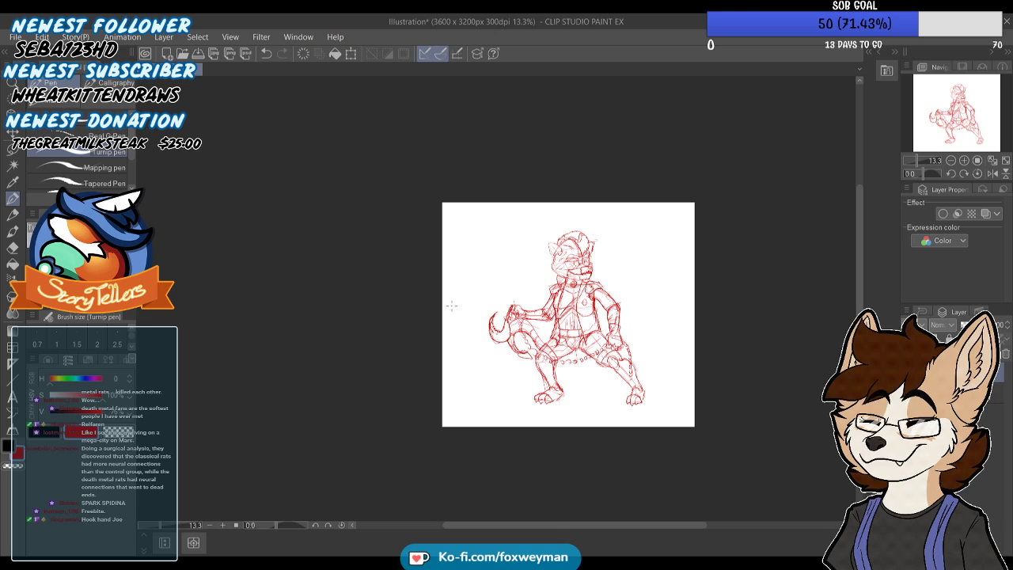
Handwrite the heading "KING" in red in the upper-left corner of the canvas
scroll(541, 205, "up", 5)
mouse_move(410, 212)
left_mouse_down()
mouse_move(411, 252)
mouse_move(423, 226)
left_mouse_up()
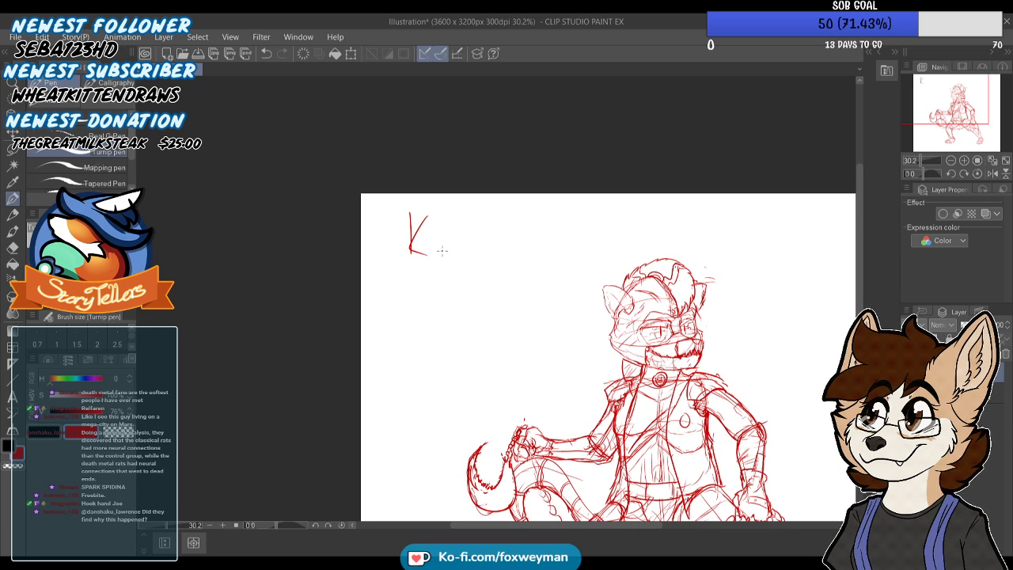
key("ctrl+z")
mouse_move(441, 222)
left_mouse_down()
mouse_move(440, 255)
mouse_move(454, 229)
left_mouse_up()
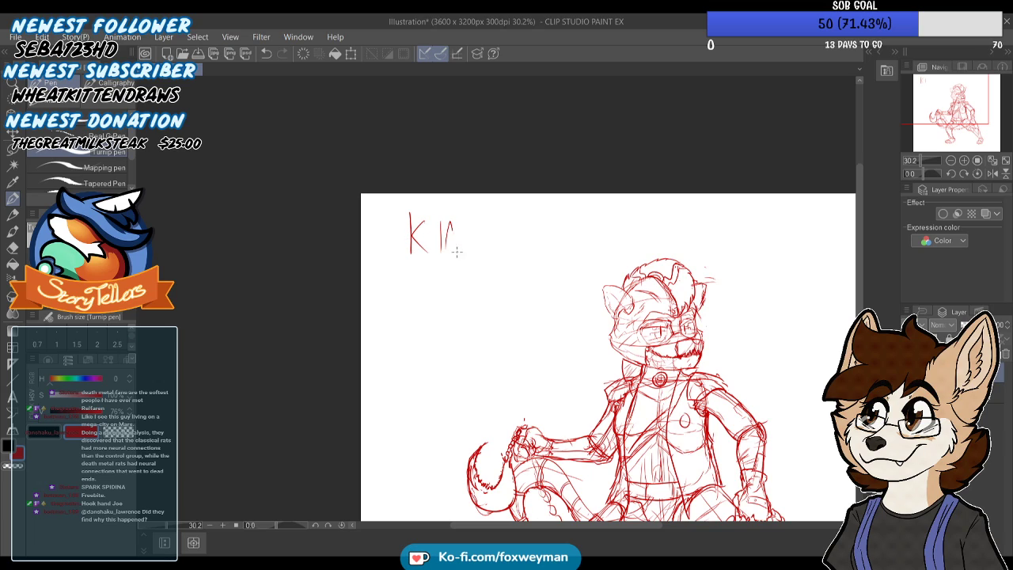
Underline the heading and handwrite "Former service droid turned rogue." beneath it on two lines
left_click_drag(389, 253, 533, 255)
scroll(396, 211, "down", 1)
scroll(414, 254, "up", 1)
left_click_drag(535, 256, 538, 255)
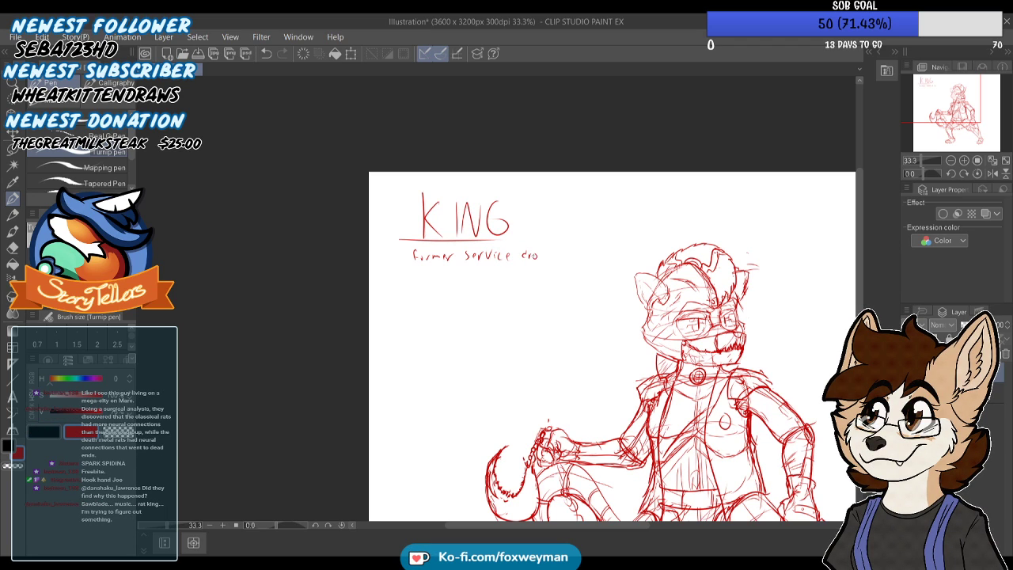
scroll(431, 255, "up", 1)
left_click_drag(429, 274, 432, 280)
left_click_drag(434, 280, 461, 287)
left_click_drag(463, 284, 548, 287)
left_click_drag(551, 285, 555, 281)
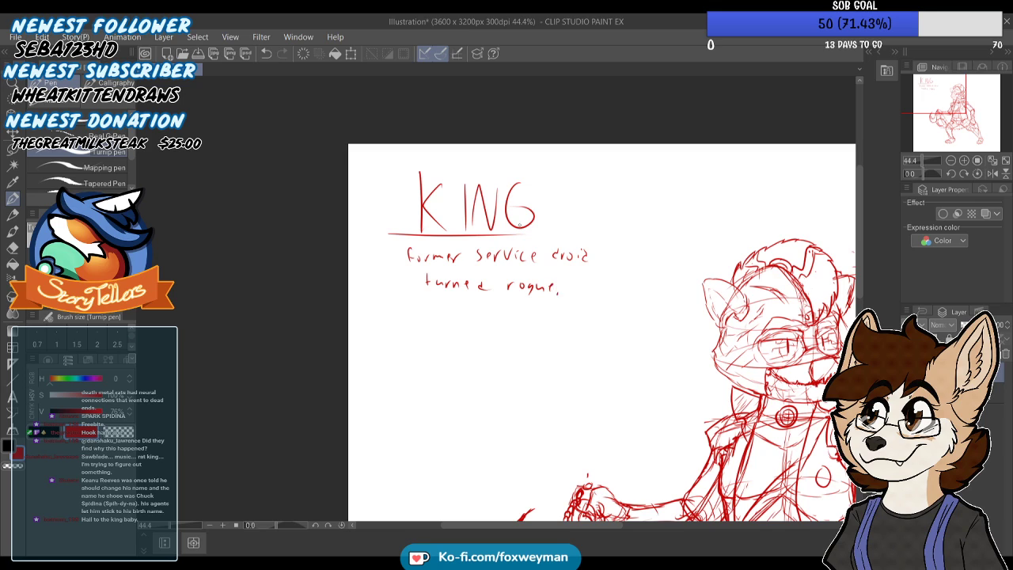
Handwrite the dashed notes "No gender" and "modified himself to" below the droid description
scroll(369, 411, "up", 1)
mouse_move(405, 333)
left_mouse_down()
mouse_move(441, 339)
mouse_move(446, 325)
mouse_move(479, 342)
mouse_move(516, 338)
left_mouse_up()
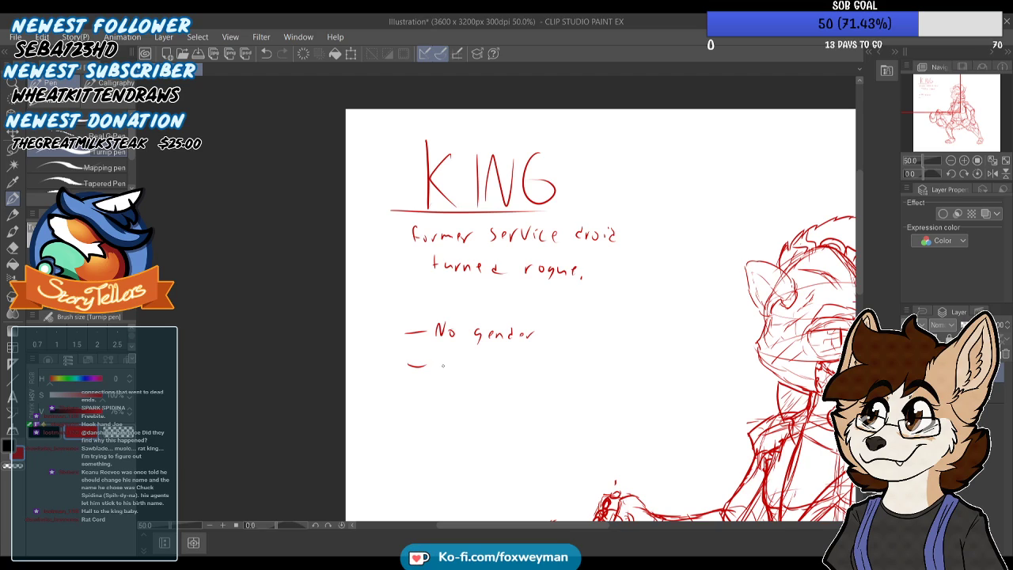
mouse_move(443, 362)
left_mouse_down()
mouse_move(444, 372)
mouse_move(499, 372)
left_mouse_up()
scroll(551, 458, "up", 1)
key("ctrl+z")
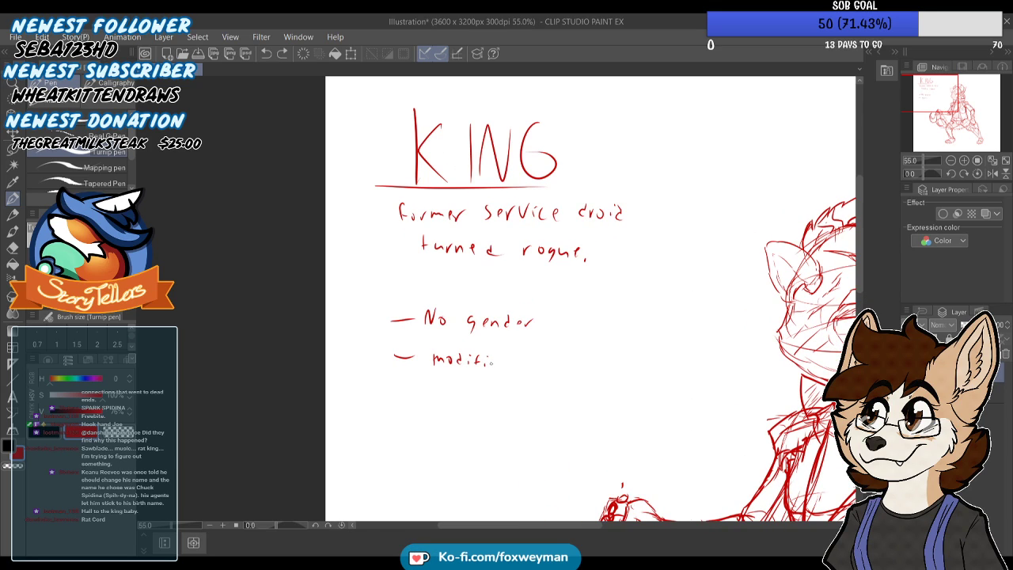
left_click_drag(500, 361, 503, 364)
mouse_move(509, 356)
left_mouse_down()
mouse_move(507, 365)
mouse_move(524, 367)
mouse_move(608, 356)
left_mouse_up()
Complete the second dashed note with the words "fit with former gang"
scroll(546, 450, "up", 1)
scroll(574, 352, "up", 1)
left_click_drag(605, 348, 626, 358)
left_click_drag(622, 348, 630, 348)
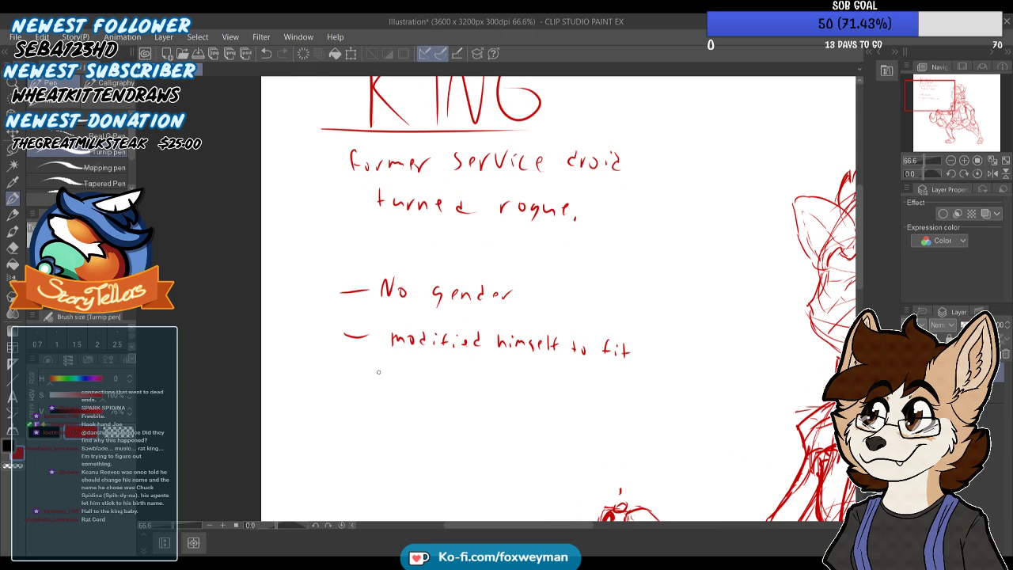
mouse_move(402, 374)
left_mouse_down()
mouse_move(449, 373)
mouse_move(473, 381)
left_mouse_up()
left_click_drag(474, 386, 548, 389)
scroll(464, 230, "down", 7)
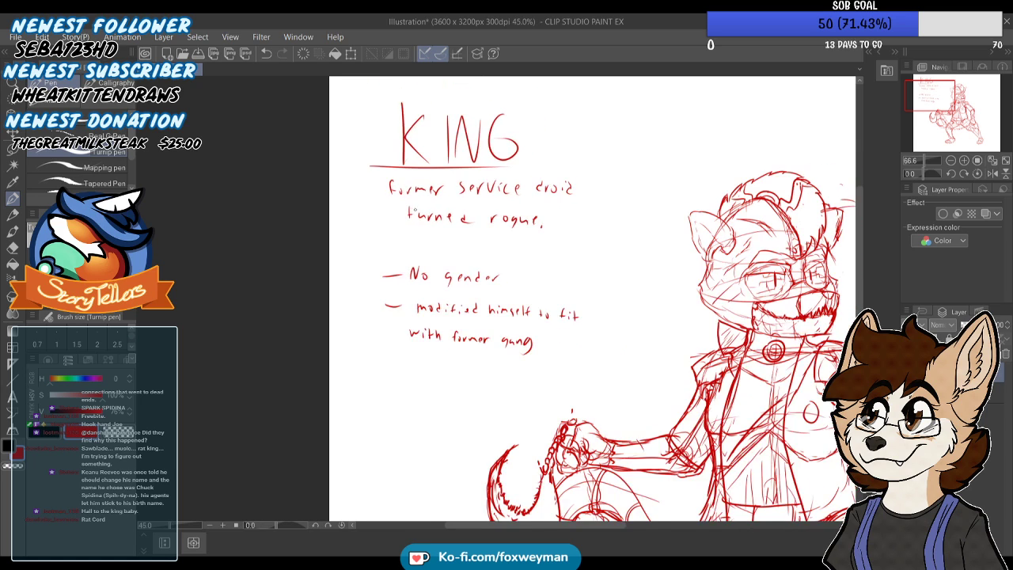
Extend the heading's underline with a longer stroke reaching to the top of the rat's head
scroll(445, 249, "up", 1)
scroll(432, 251, "up", 1)
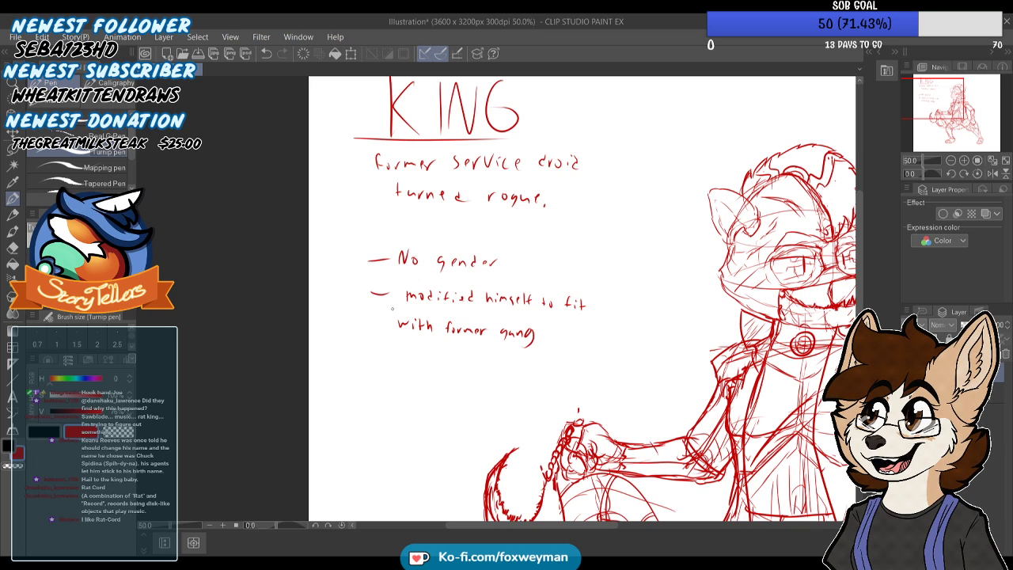
key("ctrl+minus")
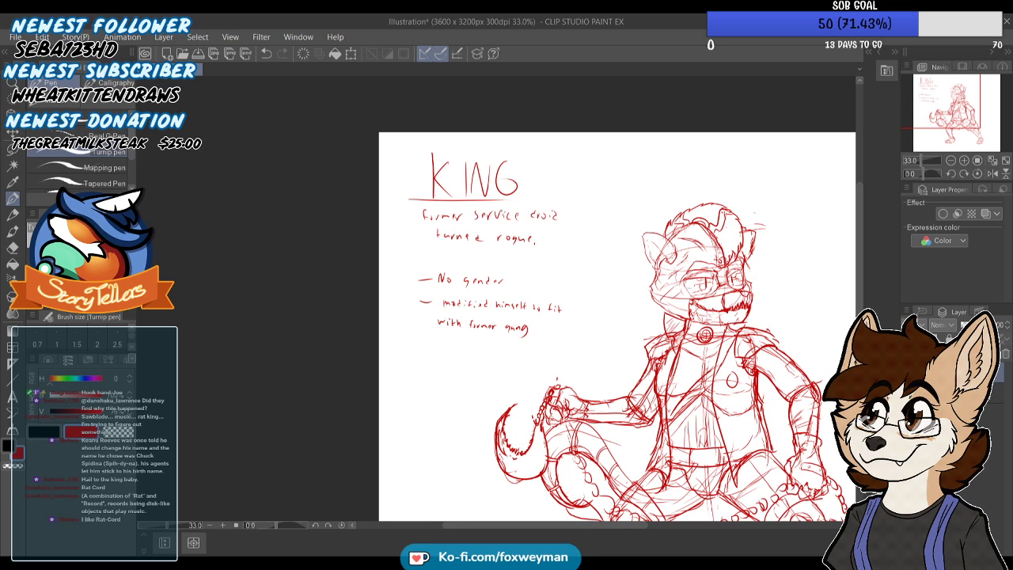
scroll(510, 219, "down", 2)
scroll(554, 150, "up", 3)
left_click_drag(451, 224, 654, 211)
key("ctrl+z")
left_click_drag(446, 224, 655, 228)
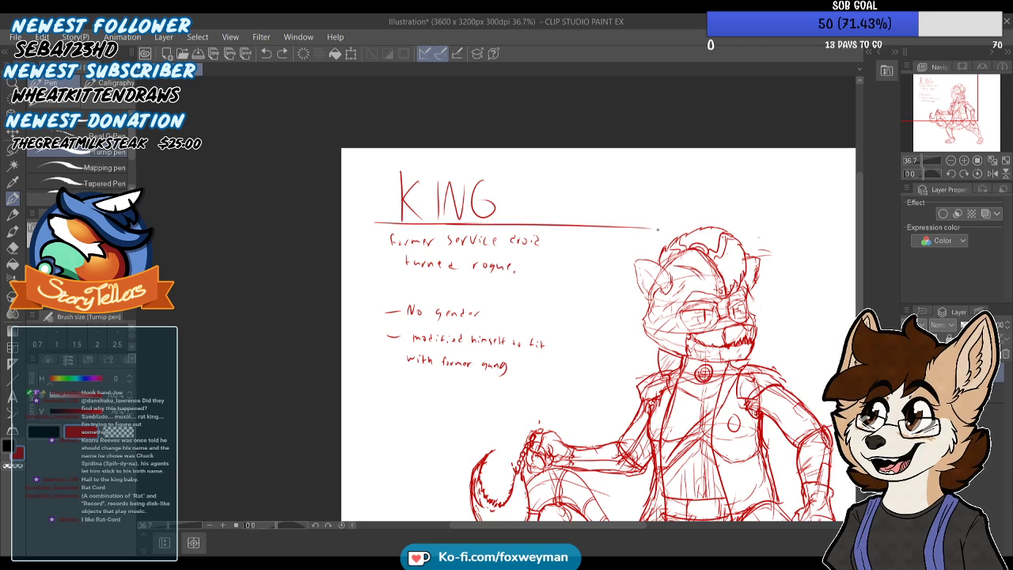
scroll(554, 176, "up", 1)
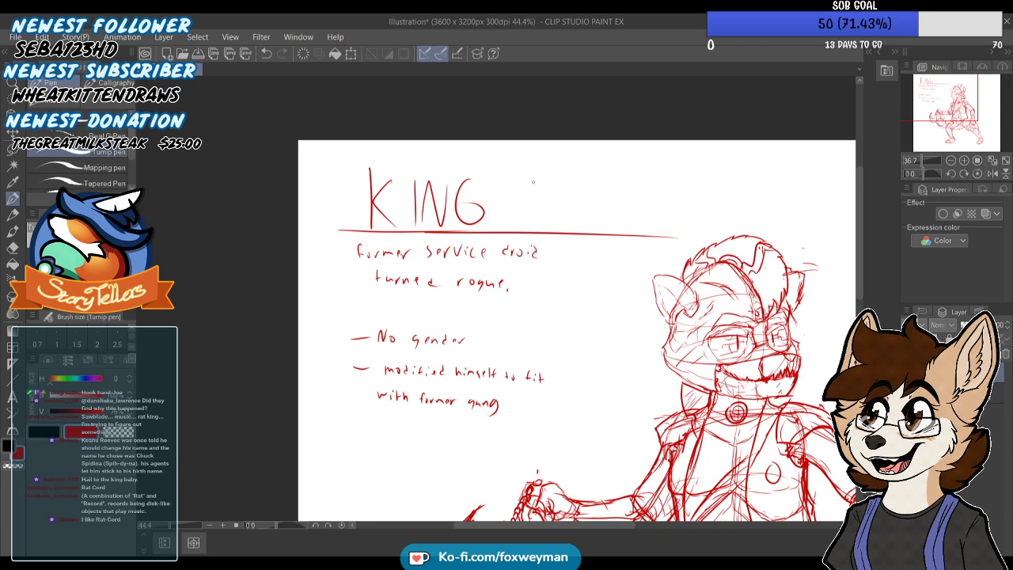
left_click_drag(492, 169, 485, 181)
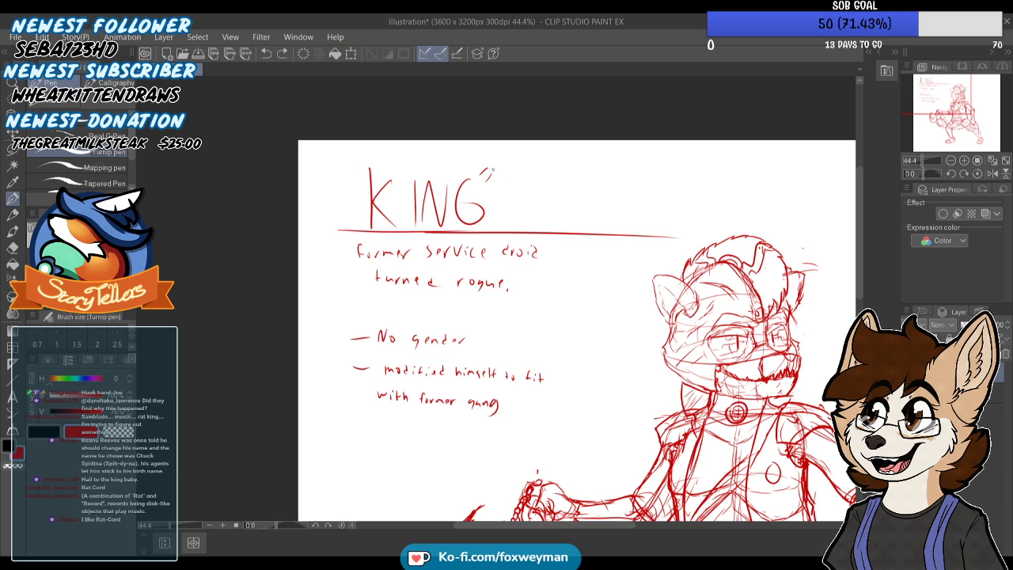
key("ctrl+y")
key("ctrl+y")
key("ctrl+z")
key("ctrl+z")
key("ctrl+z")
key("ctrl+z")
Handwrite "RAT-CORD" after "KING" above the extended underline
left_click_drag(523, 177, 524, 224)
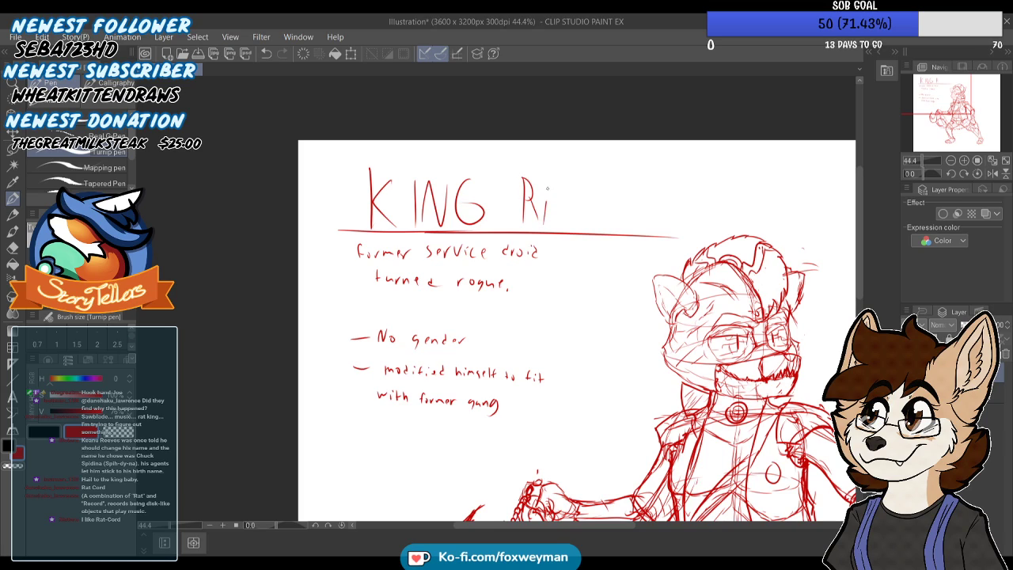
left_click_drag(558, 181, 575, 181)
mouse_move(565, 181)
left_mouse_down()
mouse_move(604, 201)
mouse_move(609, 188)
mouse_move(623, 200)
mouse_move(628, 186)
mouse_move(649, 224)
left_mouse_up()
left_click_drag(650, 189, 668, 224)
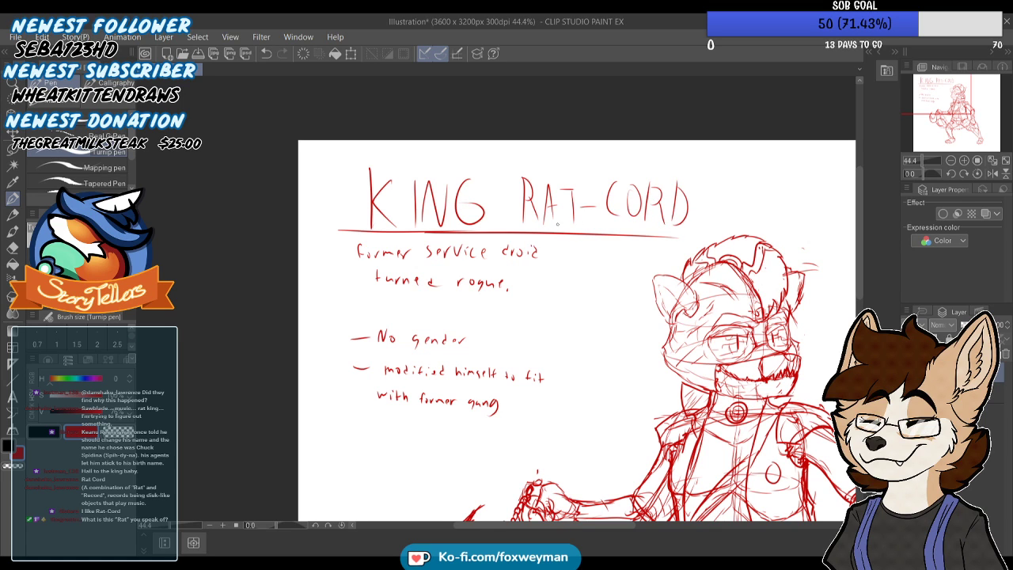
Add a third dashed note reading "regrets involvment with "Rat gang"" below the other notes
scroll(526, 183, "down", 3)
scroll(516, 277, "up", 2)
scroll(370, 304, "up", 4)
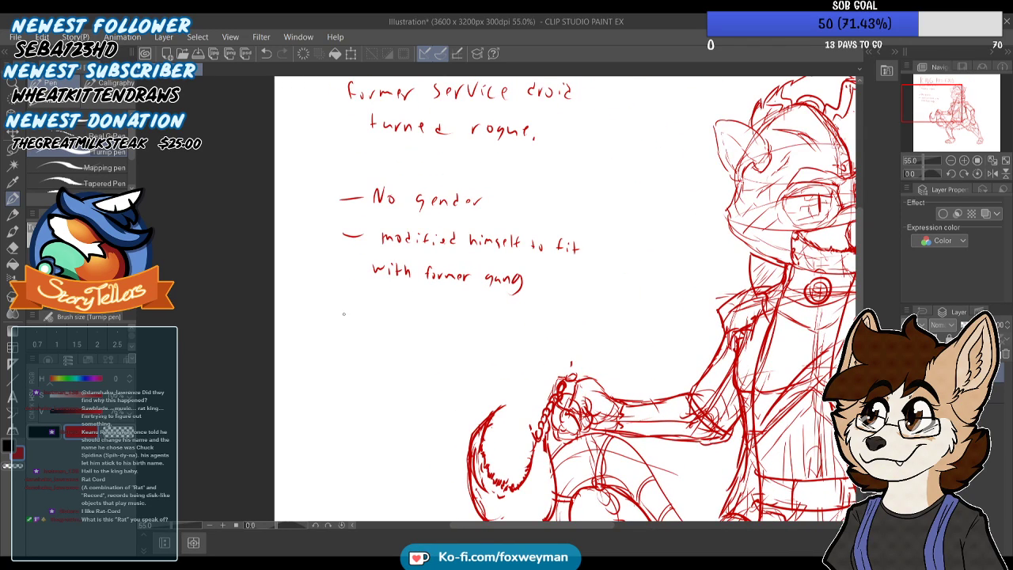
scroll(380, 288, "up", 1)
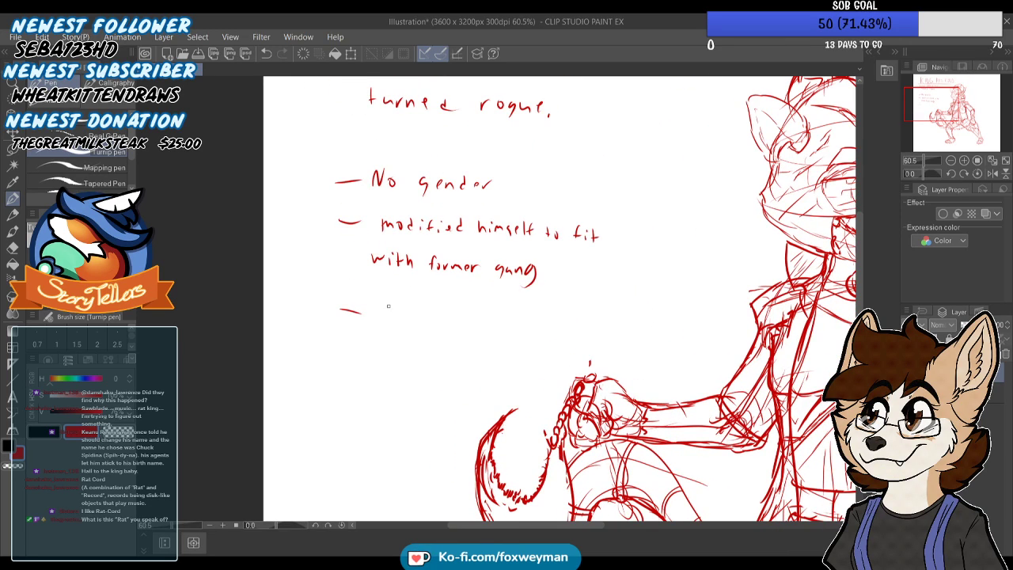
mouse_move(386, 313)
left_mouse_down()
mouse_move(429, 306)
mouse_move(456, 319)
mouse_move(470, 308)
mouse_move(583, 318)
left_mouse_up()
key("ctrl+z")
key("ctrl+z")
left_click_drag(589, 309, 594, 319)
mouse_move(406, 332)
left_mouse_down()
mouse_move(437, 345)
mouse_move(513, 352)
left_mouse_up()
left_click_drag(519, 336, 520, 342)
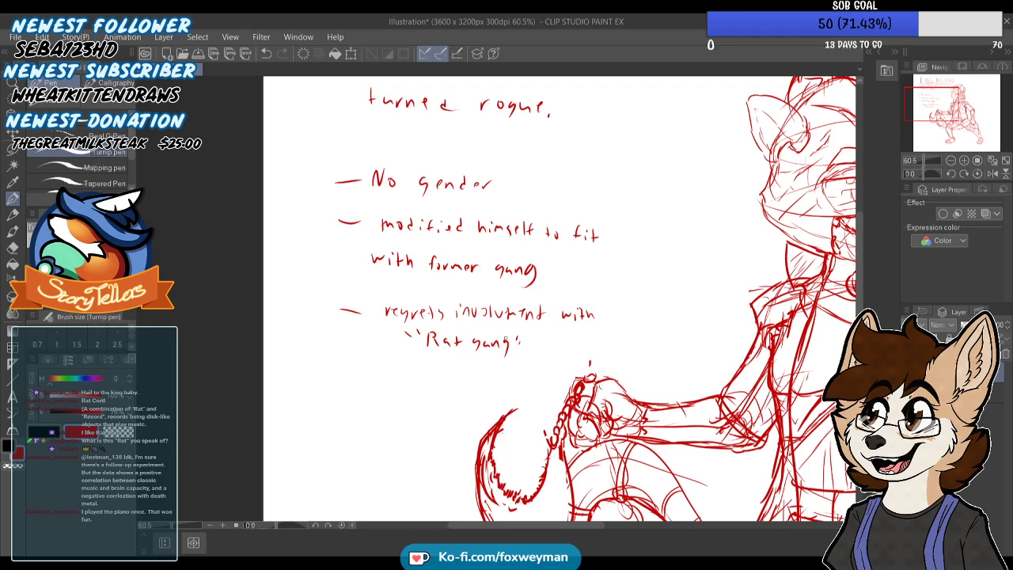
Erase "himself" in the second dashed note and write "themself" in its place
scroll(504, 326, "down", 9)
scroll(492, 293, "up", 6)
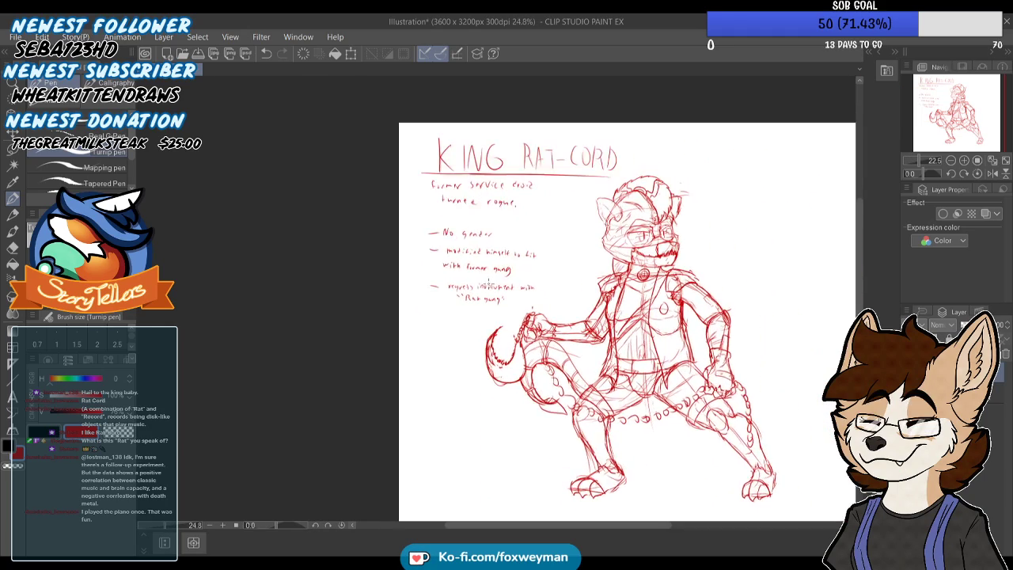
scroll(492, 293, "up", 1)
scroll(491, 297, "down", 3)
scroll(486, 196, "up", 7)
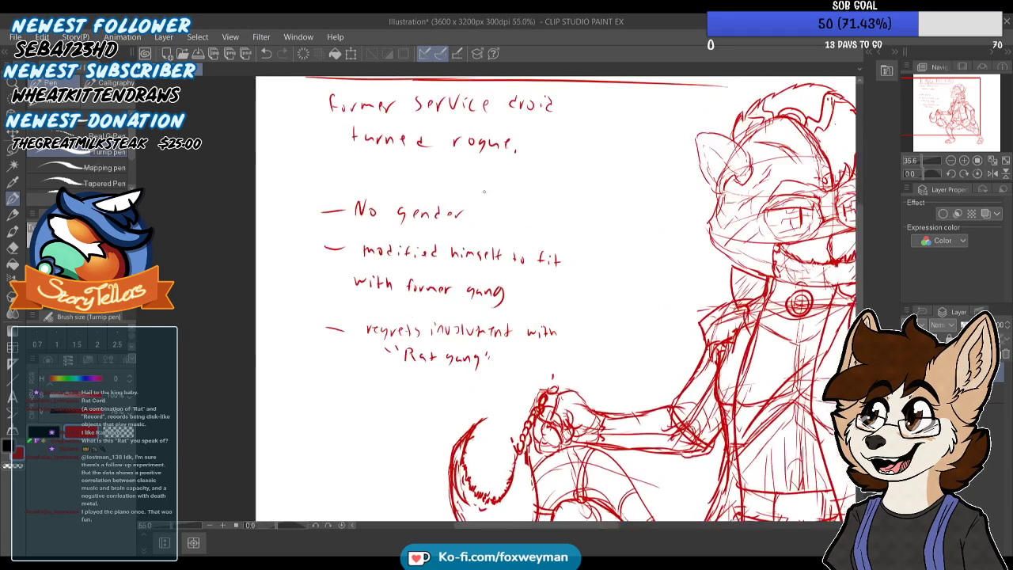
key("e")
mouse_move(448, 271)
left_mouse_down()
mouse_move(463, 272)
mouse_move(455, 283)
mouse_move(459, 269)
mouse_move(468, 285)
mouse_move(495, 274)
left_mouse_up()
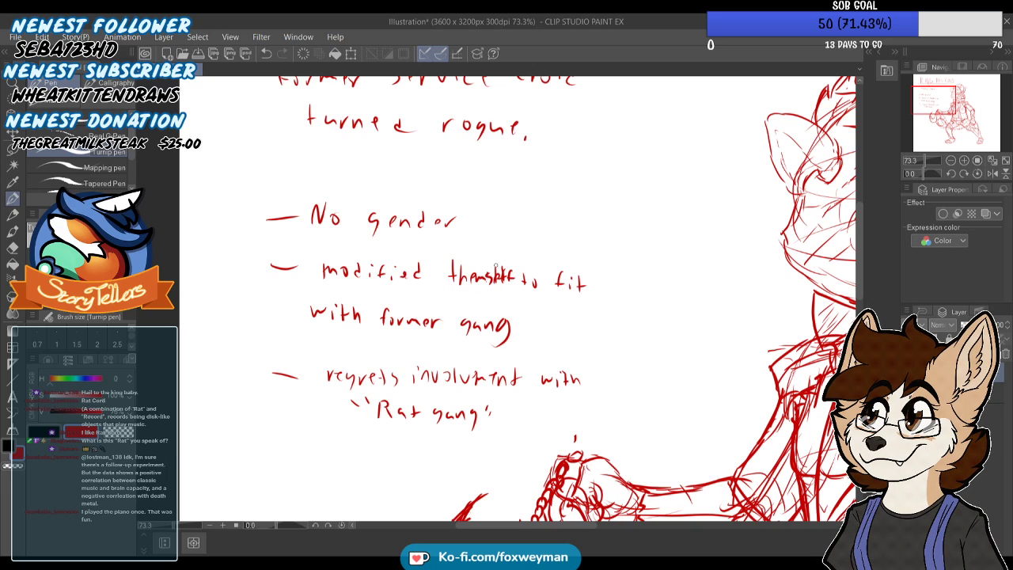
mouse_move(502, 264)
left_mouse_down()
mouse_move(496, 290)
mouse_move(510, 278)
left_mouse_up()
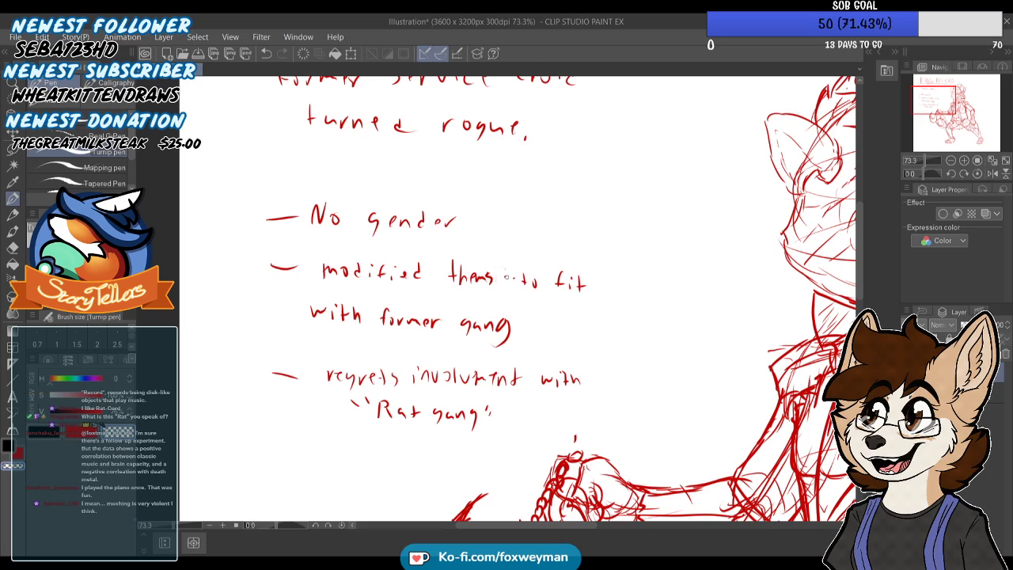
key("c")
left_click_drag(493, 278, 502, 283)
mouse_move(505, 270)
left_mouse_down()
mouse_move(505, 283)
mouse_move(513, 280)
left_mouse_up()
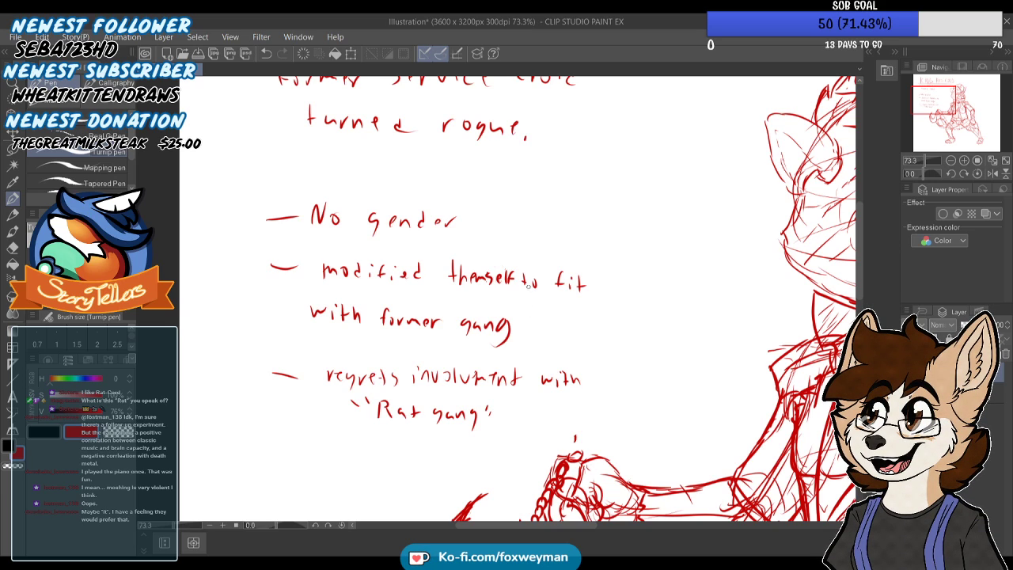
Write "IT" in quotation marks after the "No gender" note
scroll(490, 215, "down", 5)
scroll(475, 207, "down", 4)
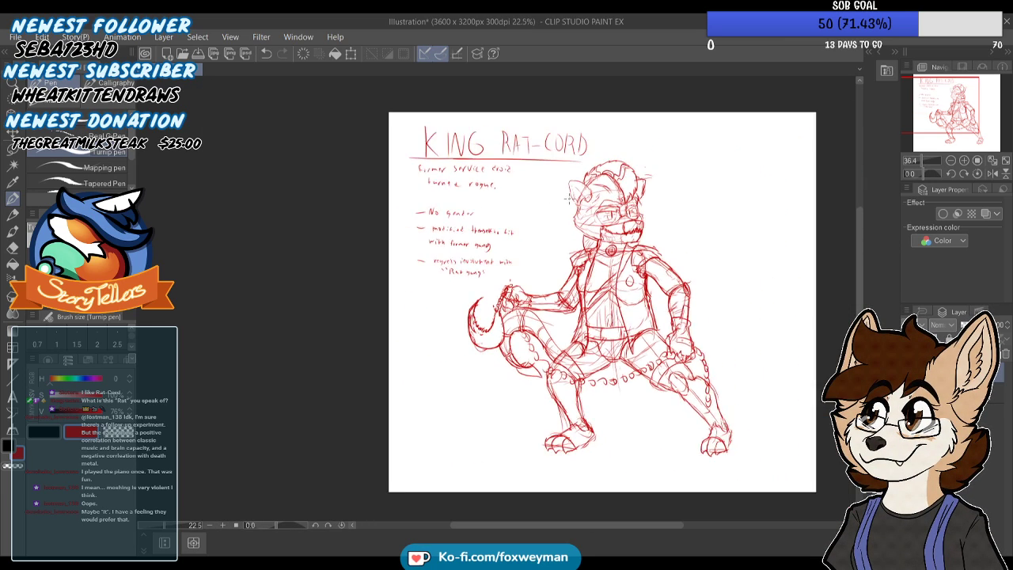
scroll(554, 174, "up", 4)
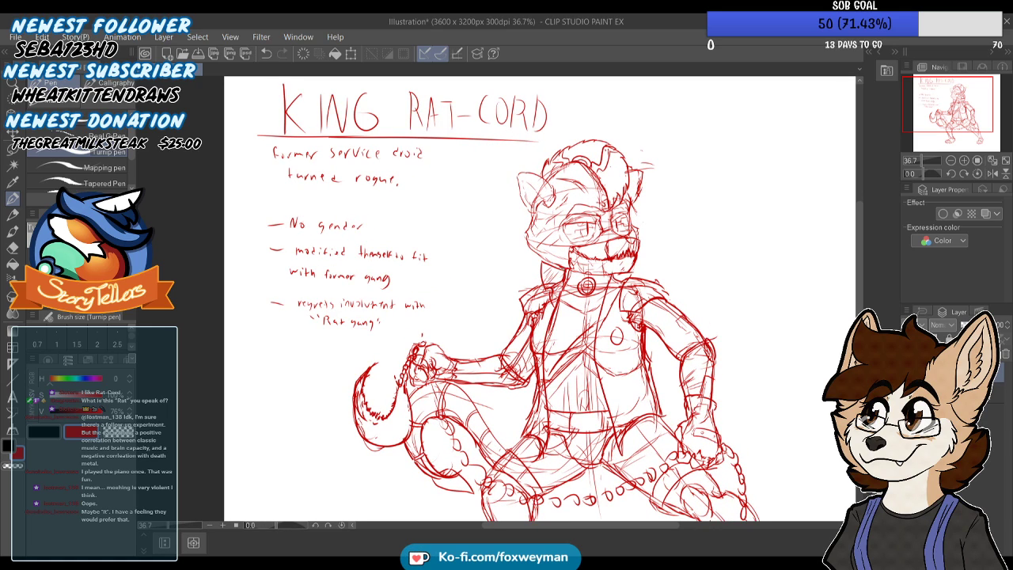
scroll(360, 205, "up", 3)
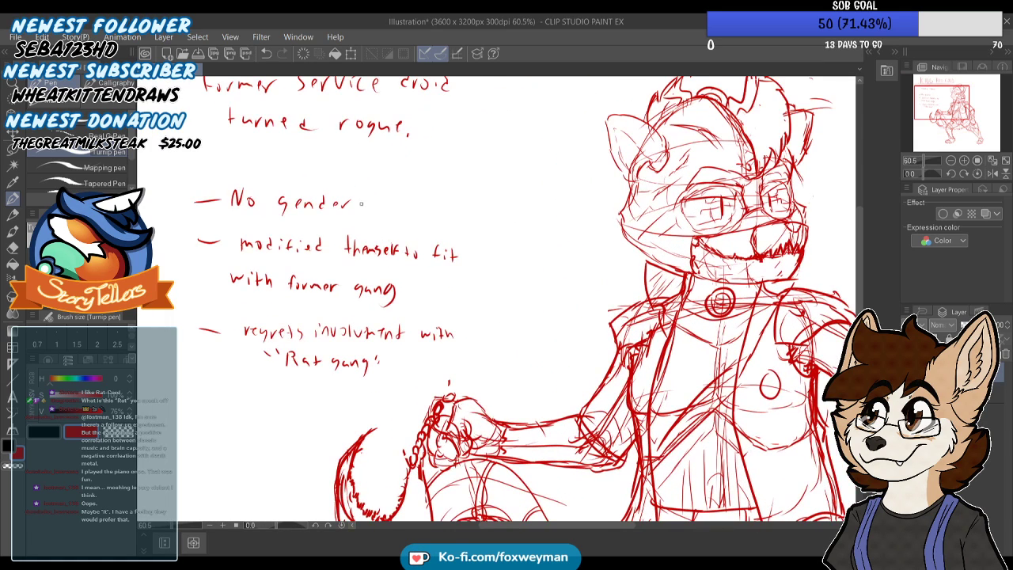
mouse_move(390, 196)
left_mouse_down()
mouse_move(391, 209)
mouse_move(408, 197)
left_mouse_up()
mouse_move(404, 197)
left_mouse_down()
mouse_move(403, 209)
mouse_move(412, 202)
left_mouse_up()
left_click_drag(415, 196, 416, 202)
scroll(408, 162, "down", 3)
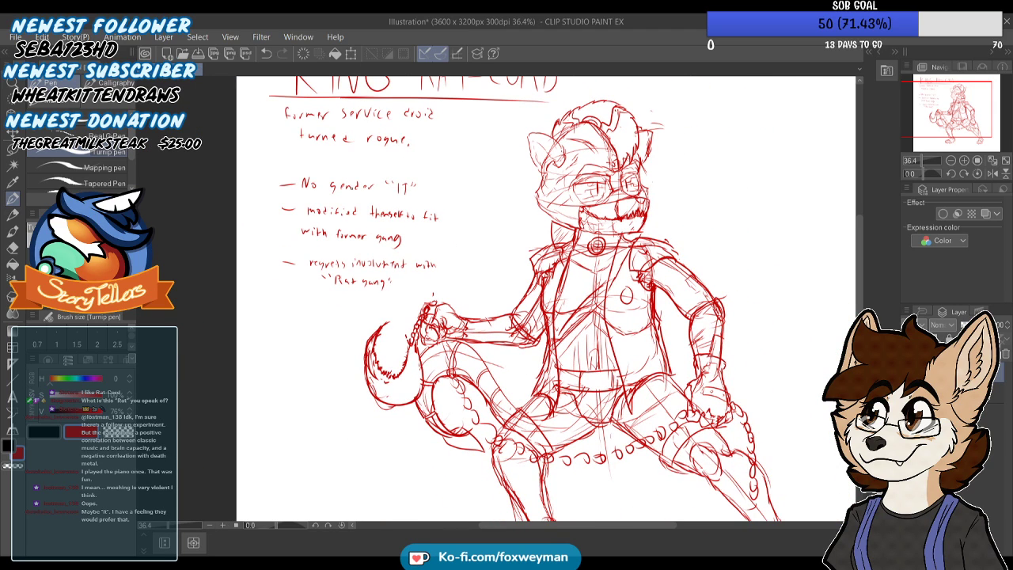
left_click_drag(359, 207, 359, 211)
left_click_drag(363, 207, 363, 212)
scroll(360, 210, "down", 2)
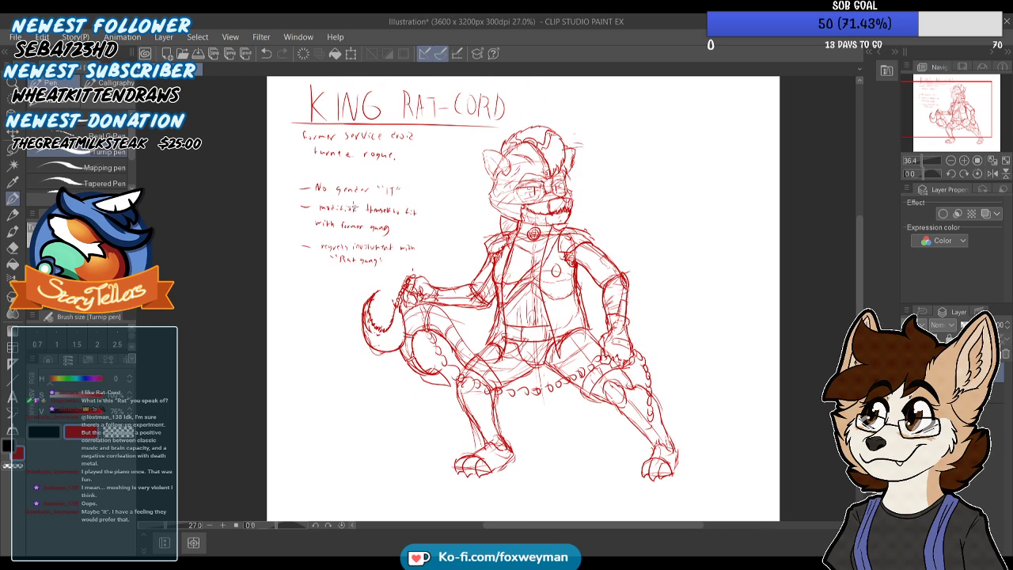
Draw an arrow pointing up at the curved hook and label it "Chain hook" below
scroll(366, 389, "up", 2)
left_click_drag(377, 349, 379, 353)
mouse_move(376, 357)
left_mouse_down()
mouse_move(367, 388)
mouse_move(383, 423)
mouse_move(400, 424)
mouse_move(360, 460)
mouse_move(383, 456)
left_mouse_up()
key("ctrl+z")
left_click_drag(390, 446, 392, 453)
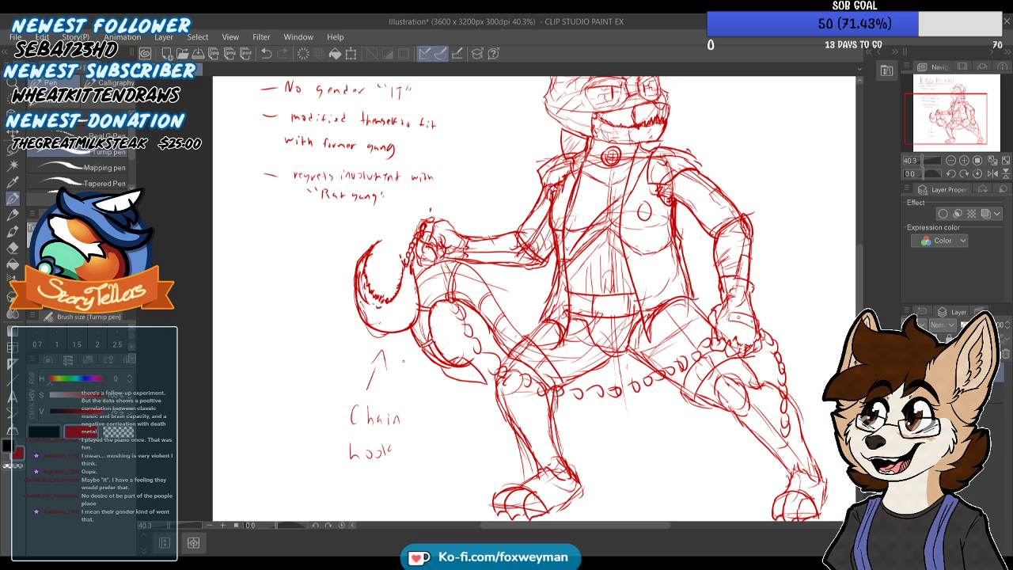
scroll(403, 397, "down", 5)
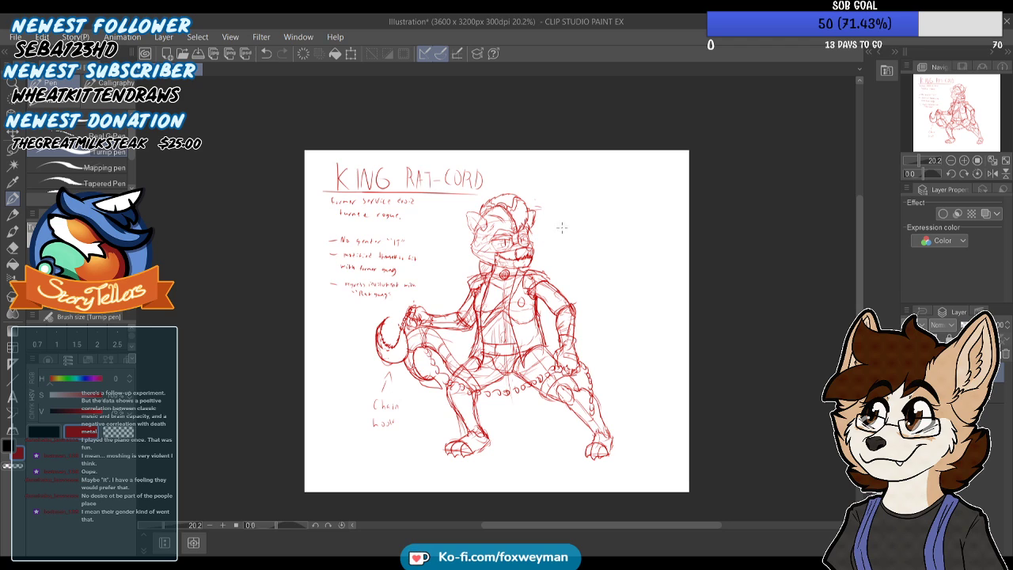
scroll(556, 202, "up", 4)
scroll(555, 201, "up", 1)
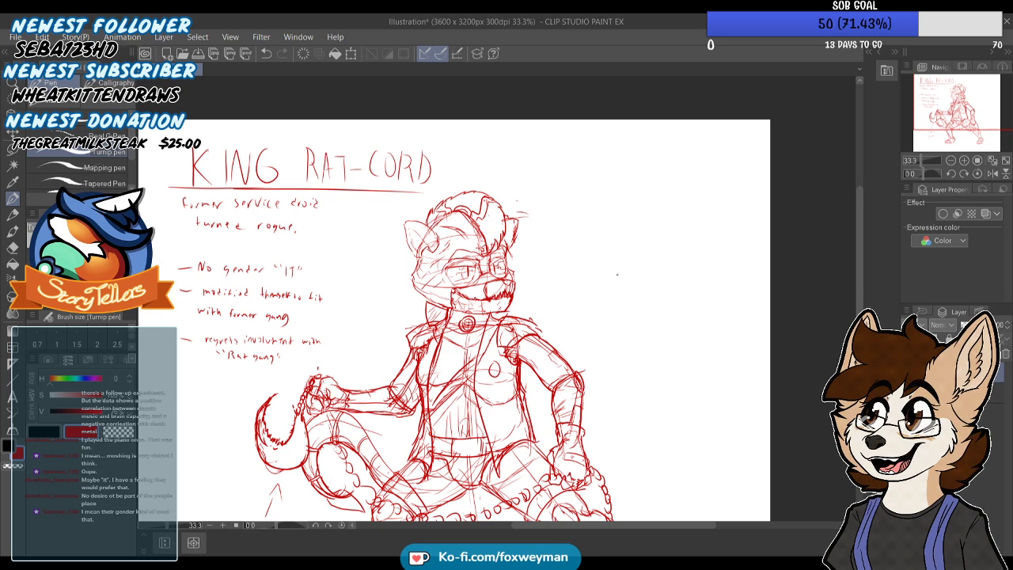
scroll(519, 238, "down", 4)
scroll(513, 220, "up", 5)
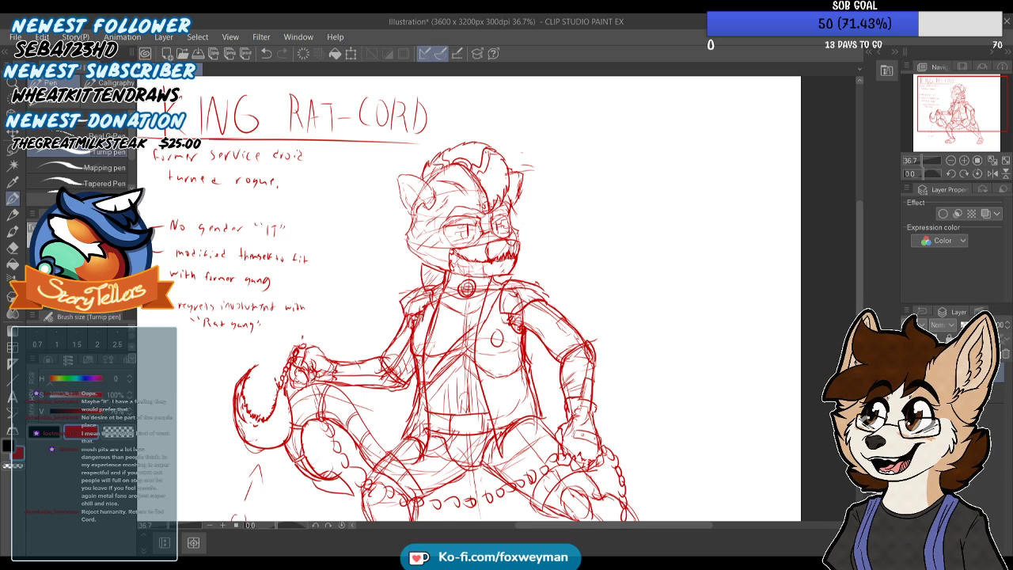
Label the head crest "saw blade" with an arrow, and write "lock jaw" with a pointer beside the jaw
scroll(594, 164, "down", 1)
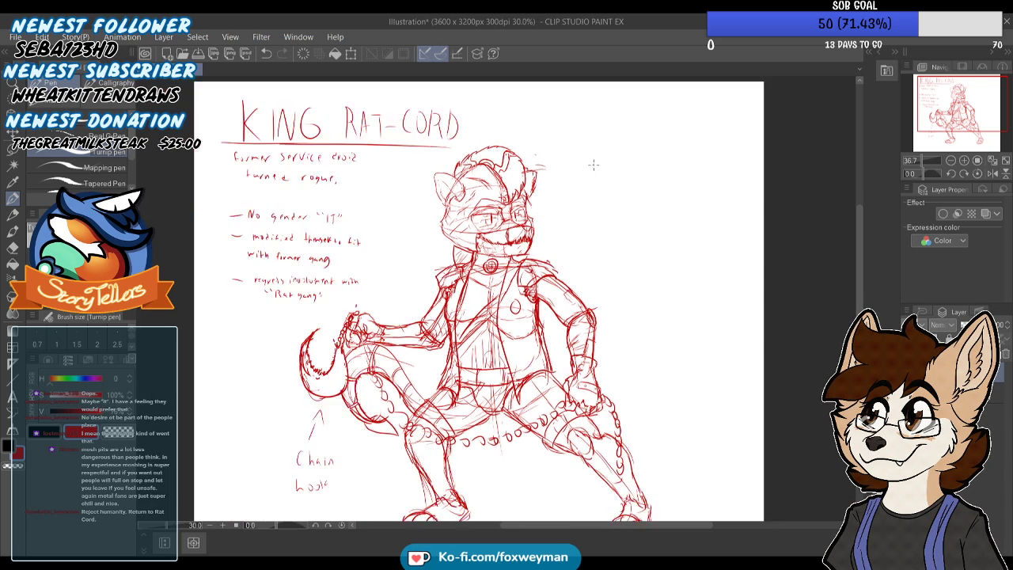
scroll(593, 164, "up", 3)
left_click_drag(554, 121, 548, 136)
left_click_drag(531, 140, 527, 155)
mouse_move(595, 112)
left_mouse_down()
mouse_move(604, 117)
mouse_move(597, 144)
mouse_move(611, 144)
left_mouse_up()
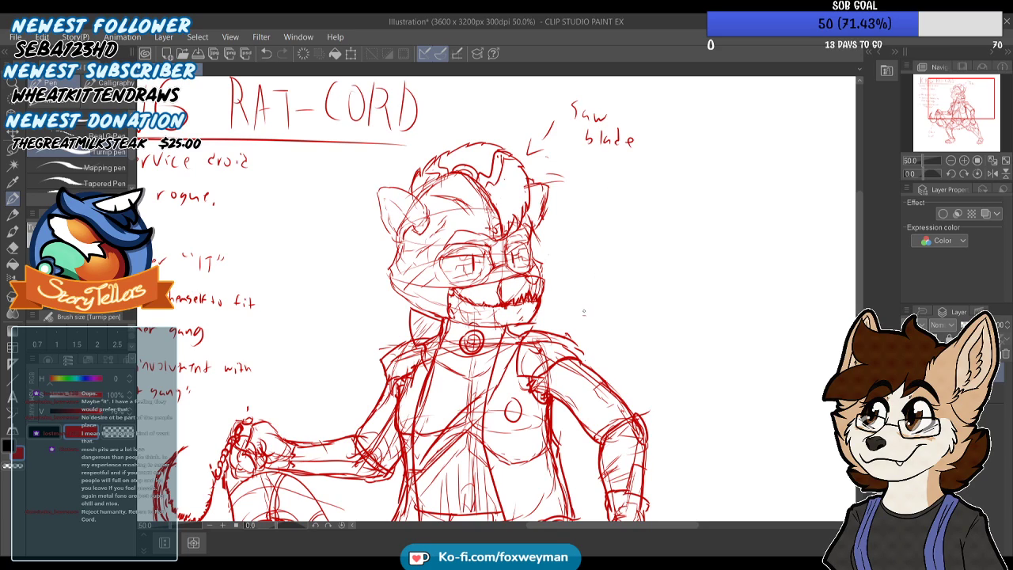
left_click_drag(630, 312, 702, 313)
Draw a pointer line to the raised collar and start its label with the words "Music box"
mouse_move(359, 313)
left_mouse_down()
mouse_move(395, 309)
mouse_move(489, 330)
left_mouse_up()
scroll(394, 311, "up", 1)
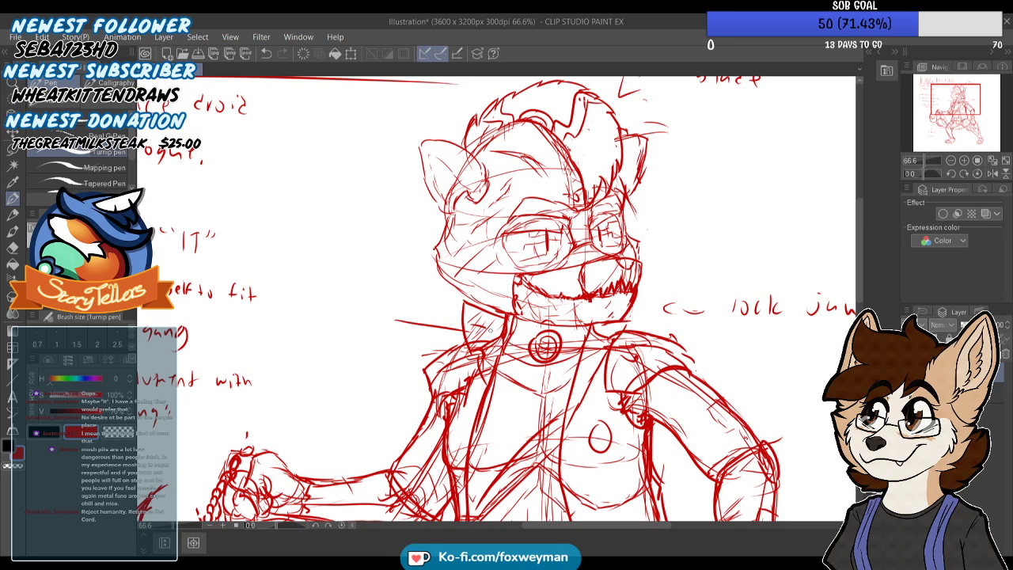
scroll(378, 287, "up", 1)
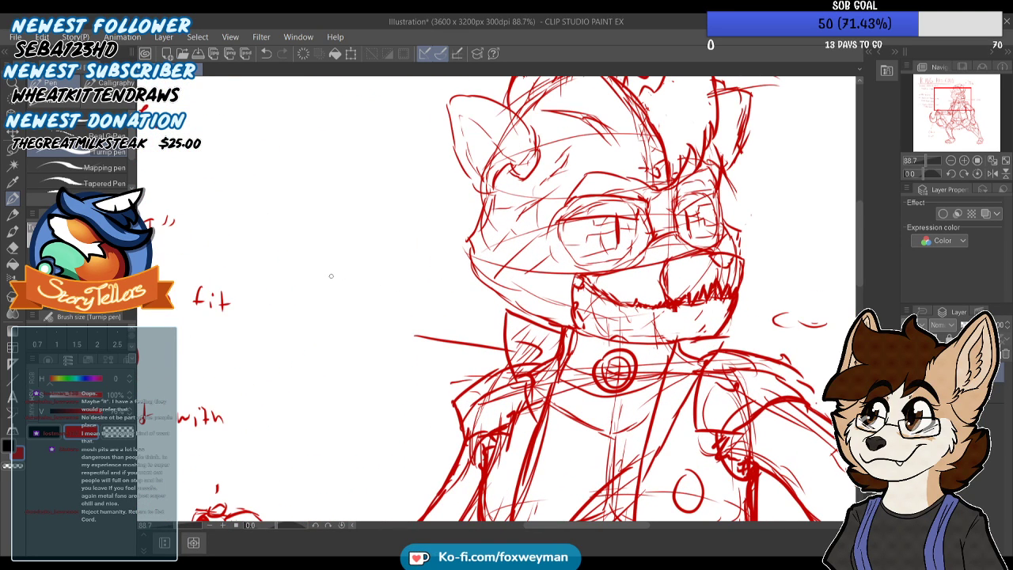
mouse_move(339, 278)
left_mouse_down()
mouse_move(372, 282)
mouse_move(342, 283)
mouse_move(362, 285)
left_mouse_up()
key("ctrl+z")
left_click_drag(366, 279, 375, 287)
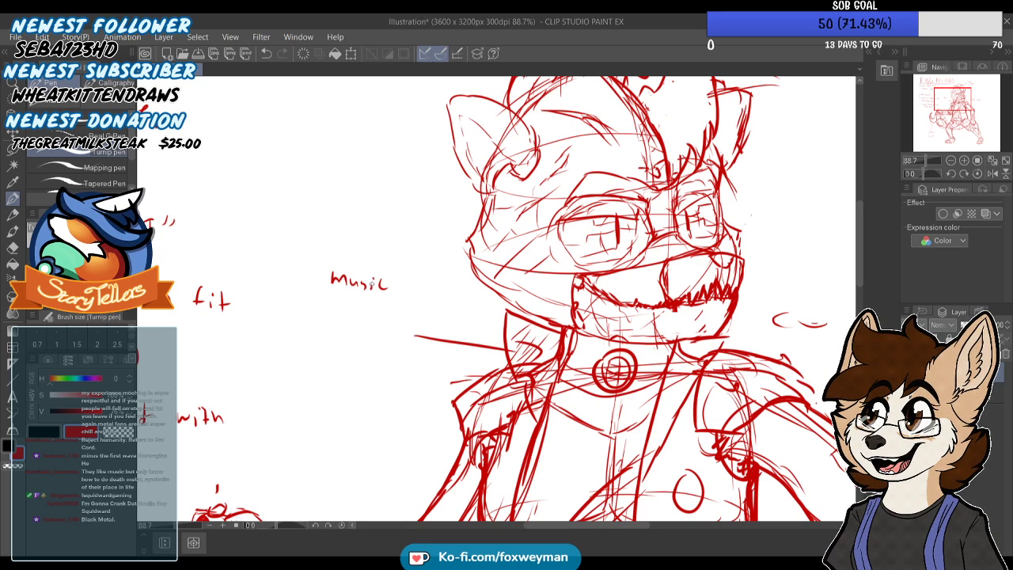
scroll(392, 351, "up", 2)
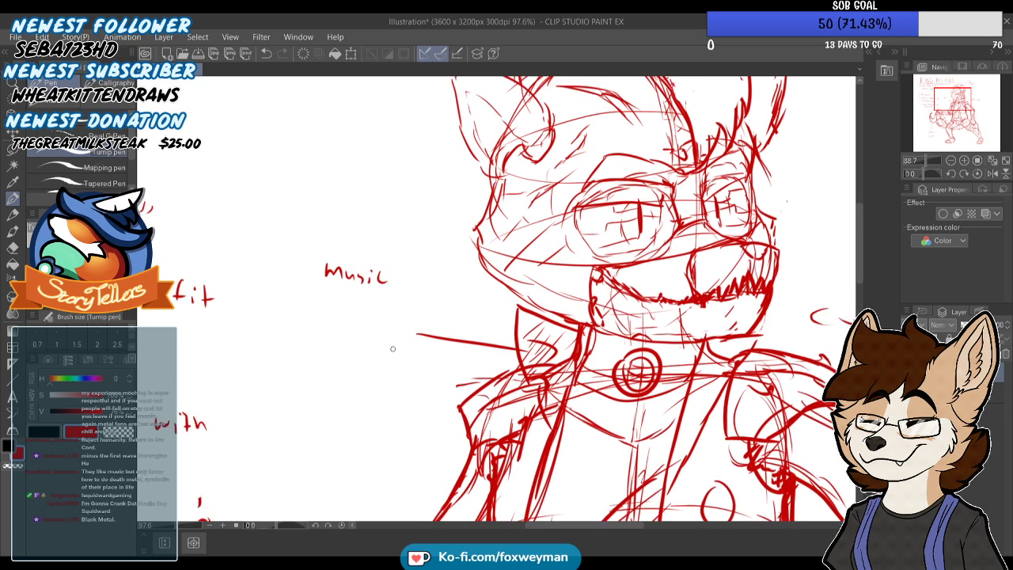
mouse_move(406, 252)
left_mouse_down()
mouse_move(413, 270)
mouse_move(421, 262)
mouse_move(440, 271)
left_mouse_up()
left_click_drag(440, 259, 431, 271)
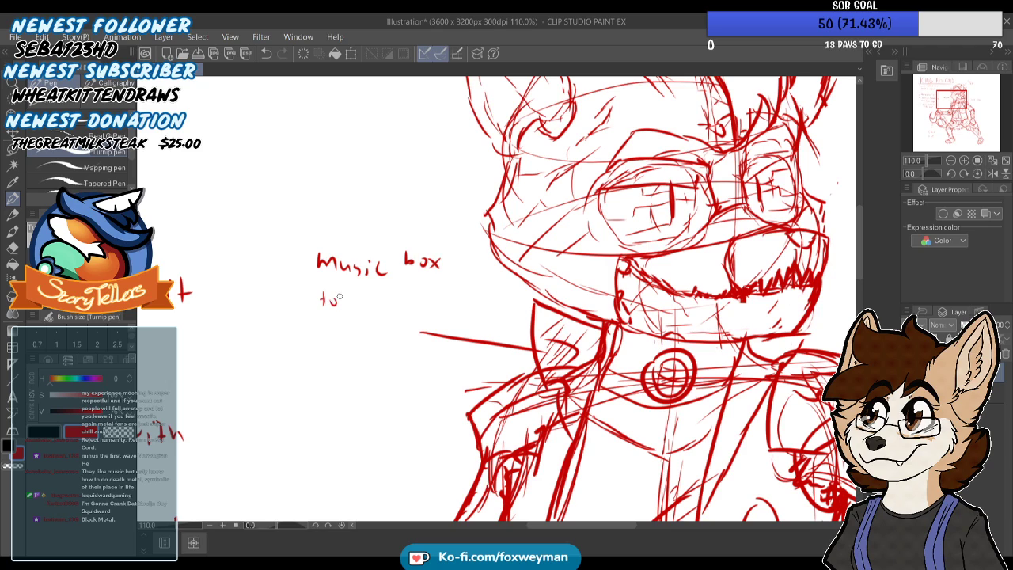
Complete the collar label by writing "to control rats." below "Music box"
left_click_drag(361, 295, 380, 303)
mouse_move(383, 290)
left_mouse_down()
mouse_move(388, 304)
mouse_move(389, 295)
left_mouse_up()
left_click_drag(391, 304, 396, 296)
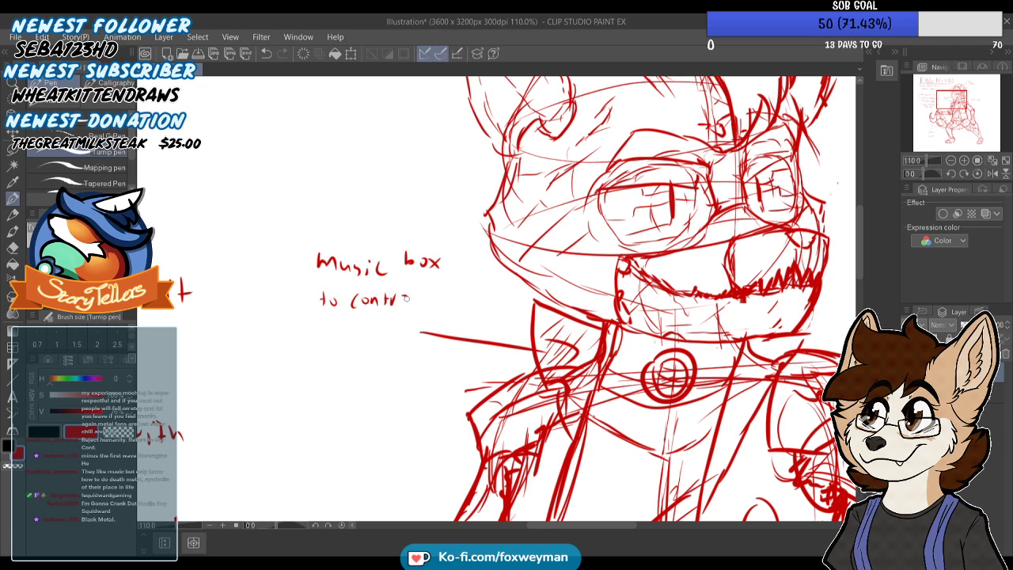
mouse_move(332, 326)
left_mouse_down()
mouse_move(333, 342)
mouse_move(341, 328)
left_mouse_up()
left_click_drag(345, 329, 370, 340)
left_click_drag(364, 330, 377, 330)
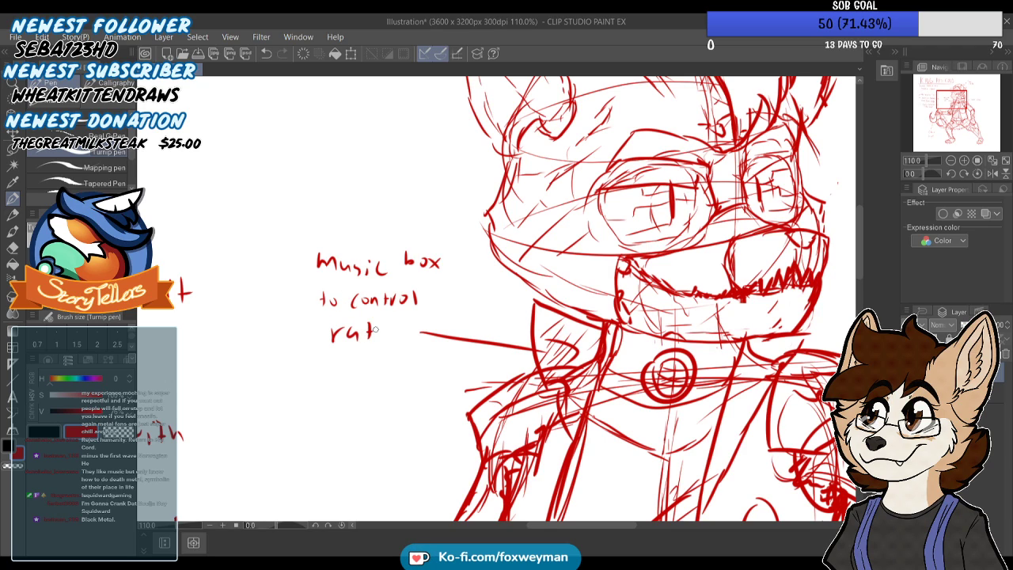
Sketch a small rat peeking over the upper arm below the "lock jaw" label, with head, eye, snout and a curved tail
scroll(408, 270, "down", 5)
scroll(605, 277, "up", 3)
scroll(574, 217, "down", 3)
scroll(506, 301, "down", 2)
scroll(633, 325, "up", 6)
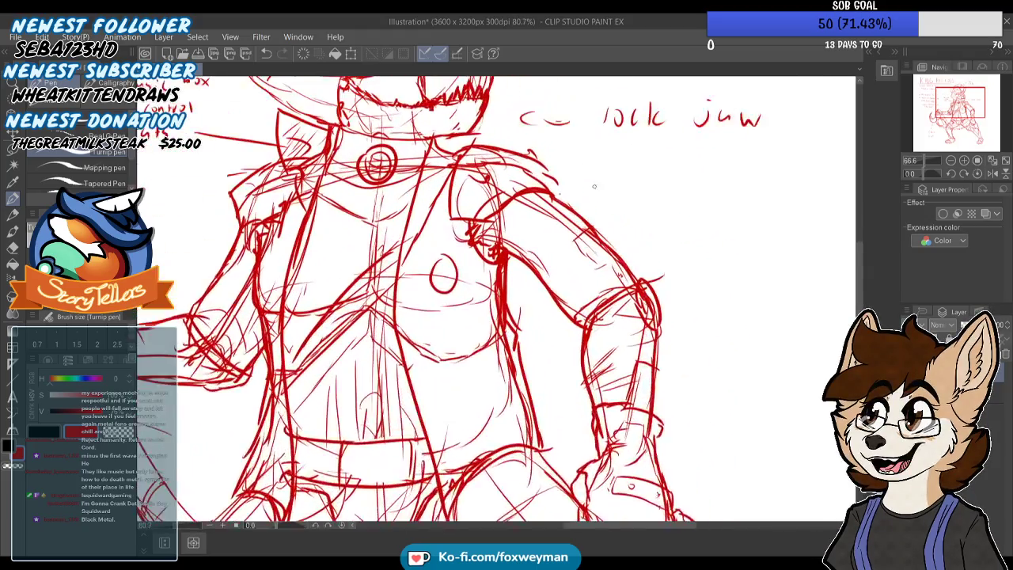
mouse_move(567, 209)
left_mouse_down()
mouse_move(584, 198)
mouse_move(603, 235)
left_mouse_up()
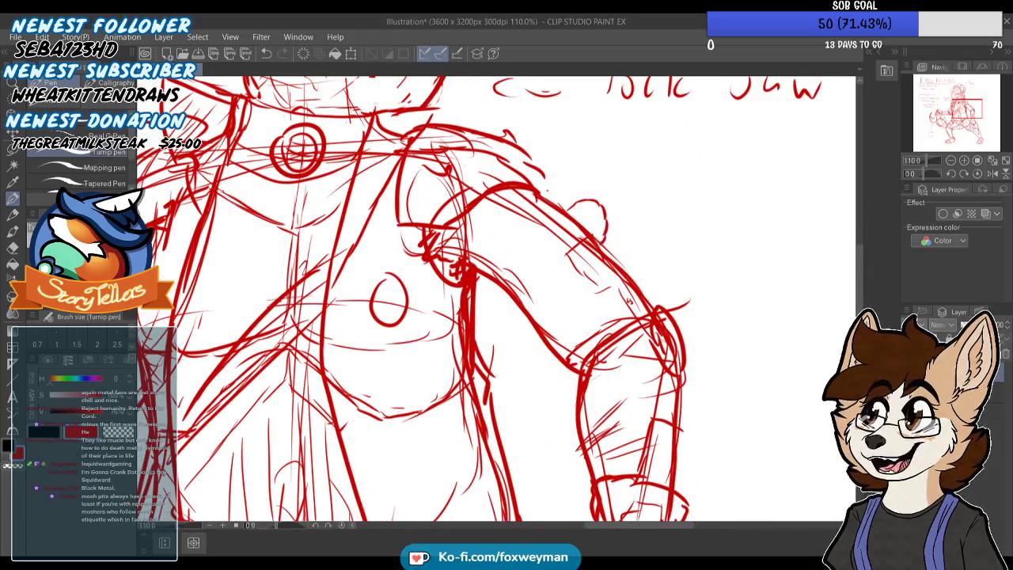
scroll(593, 238, "up", 1)
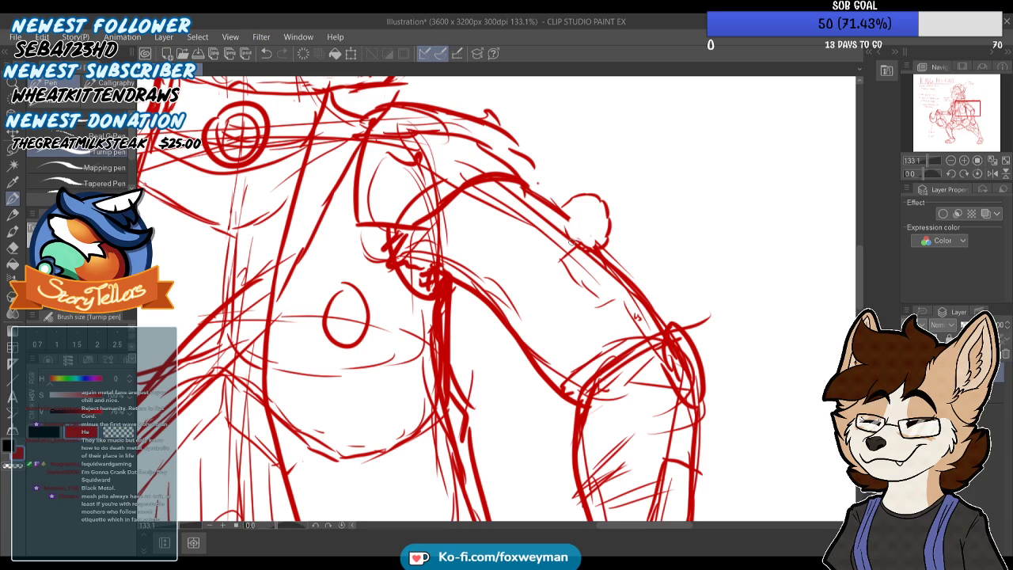
mouse_move(607, 222)
left_mouse_down()
mouse_move(616, 230)
mouse_move(602, 239)
left_mouse_up()
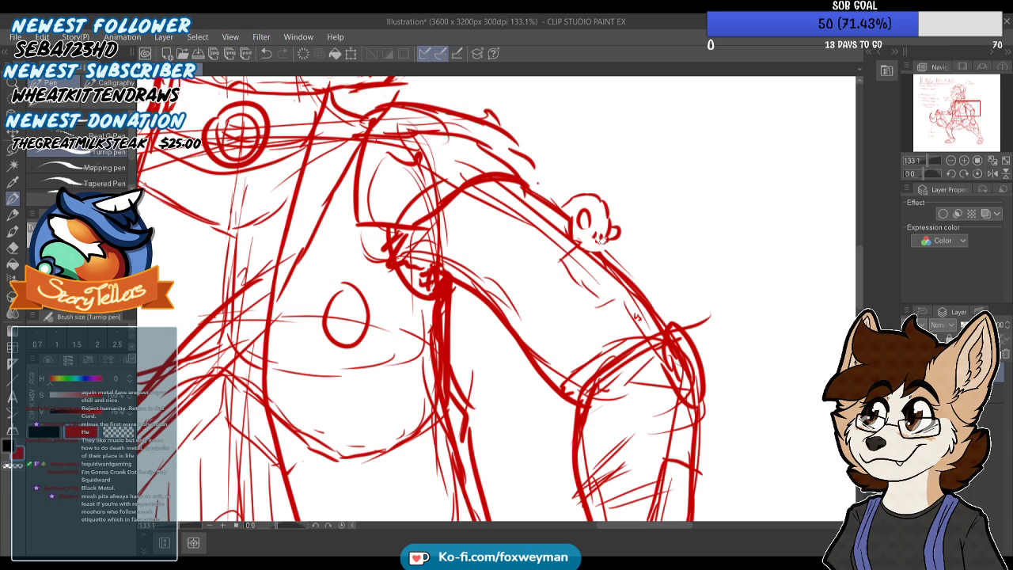
left_click_drag(589, 247, 602, 246)
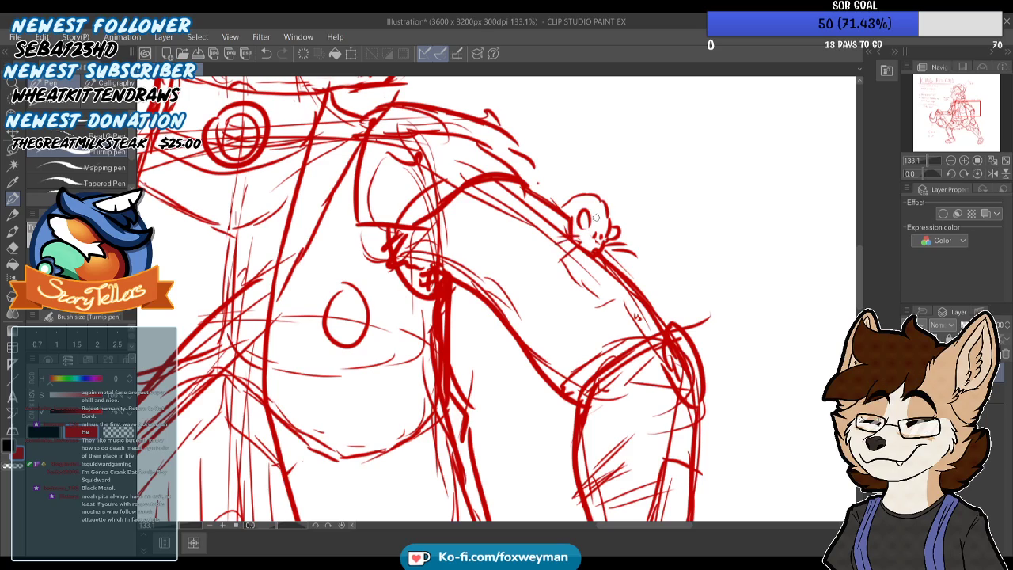
scroll(596, 183, "down", 10)
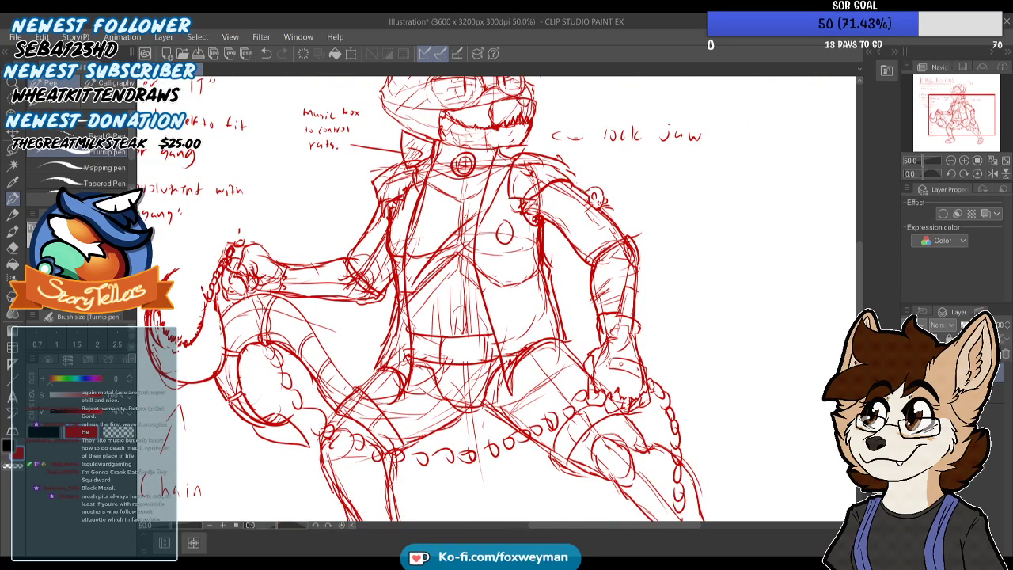
scroll(581, 176, "down", 2)
left_click_drag(581, 176, 615, 129)
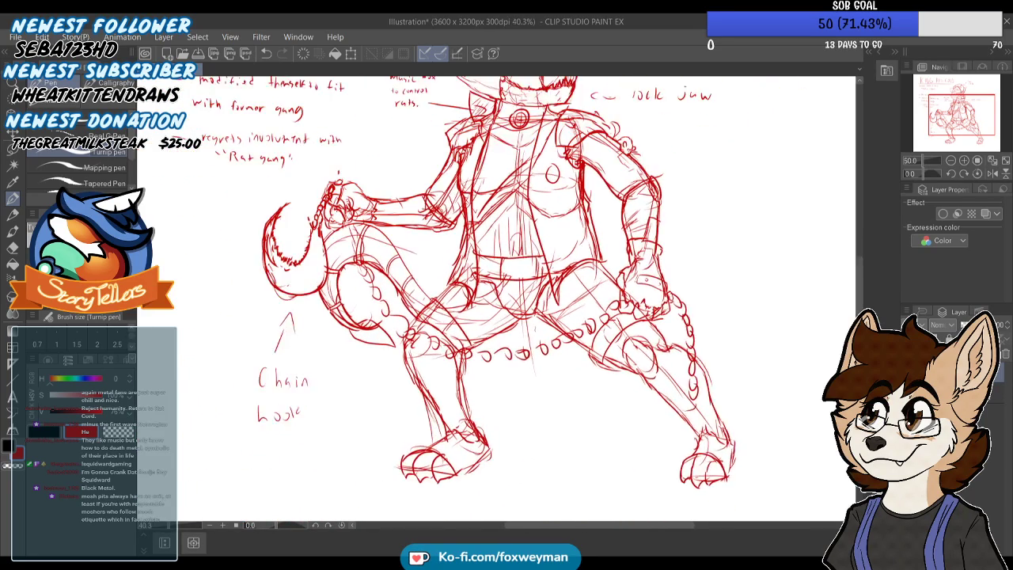
Sketch a small upright rat behind the ankle of the leg nearest the "Chain hook" label
scroll(471, 437, "up", 2)
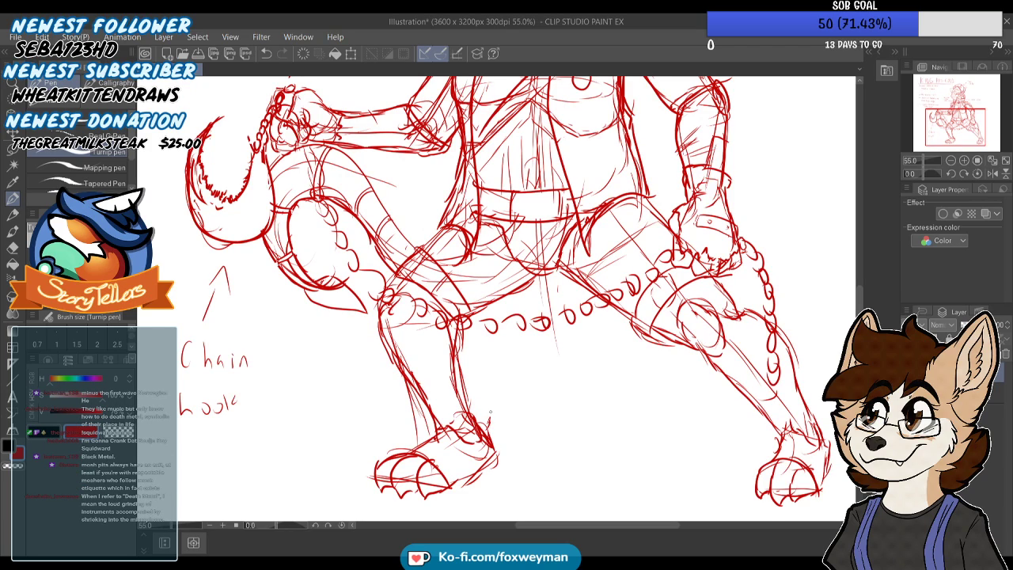
left_click_drag(500, 400, 494, 416)
scroll(499, 420, "up", 3)
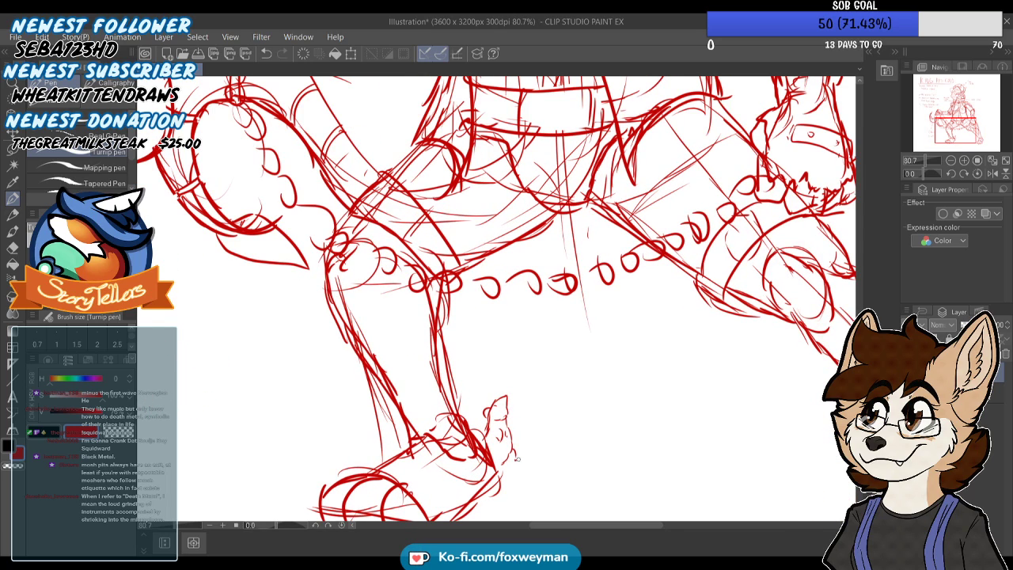
left_click_drag(519, 466, 498, 467)
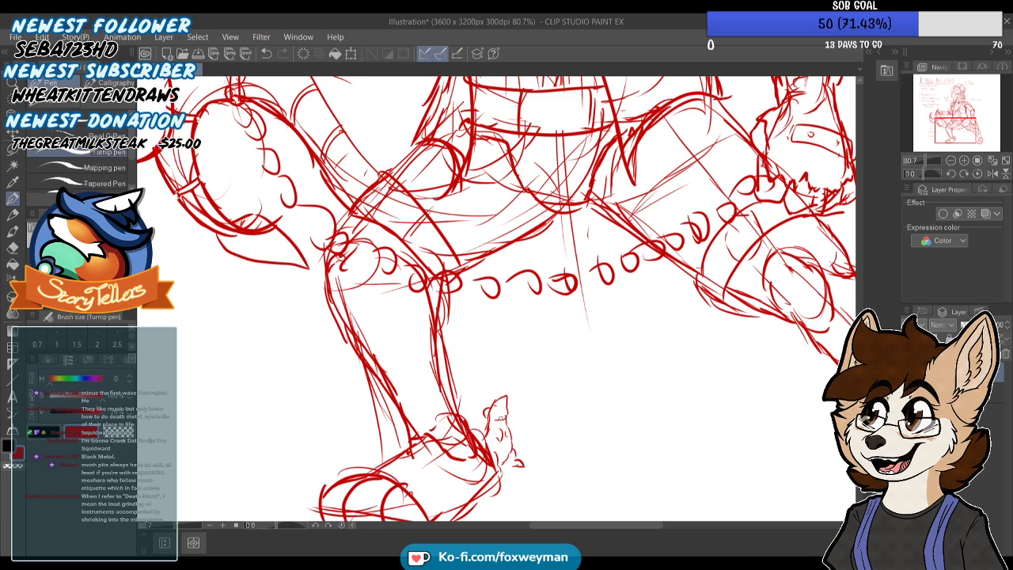
Outline another small upright rat behind the other ankle, with a round head, guide lines, back and belly
scroll(554, 305, "down", 1)
scroll(484, 253, "down", 4)
scroll(703, 341, "up", 4)
scroll(716, 372, "down", 1)
scroll(775, 376, "up", 5)
scroll(776, 378, "up", 1)
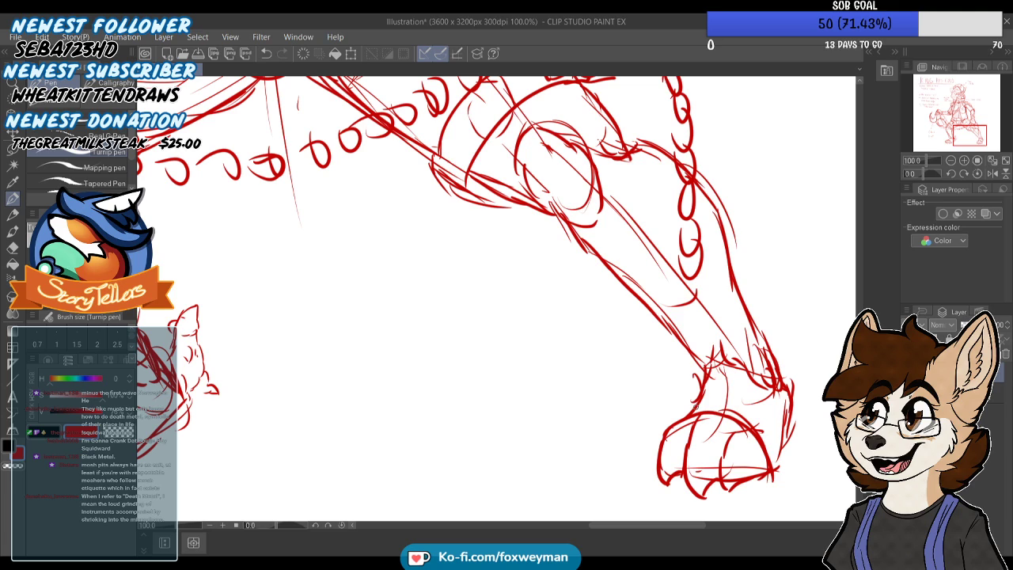
scroll(193, 312, "up", 3)
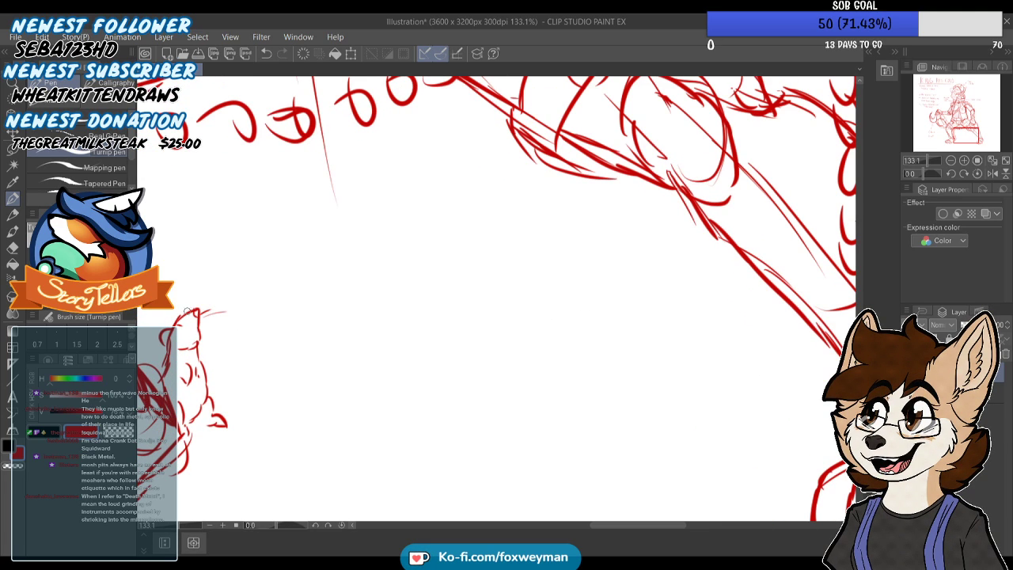
scroll(175, 302, "down", 6)
scroll(563, 340, "up", 4)
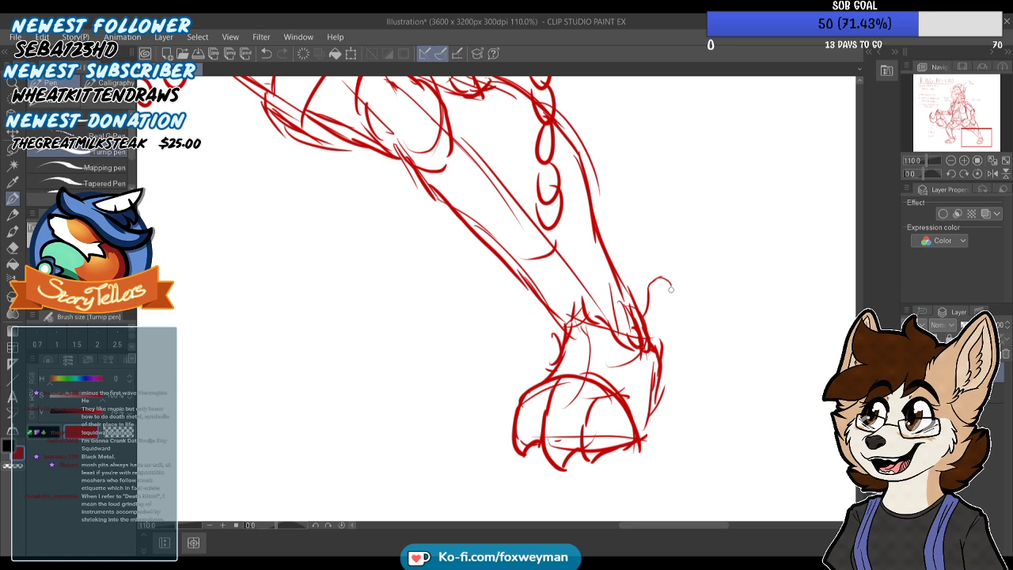
left_click_drag(670, 298, 662, 342)
scroll(660, 283, "up", 4)
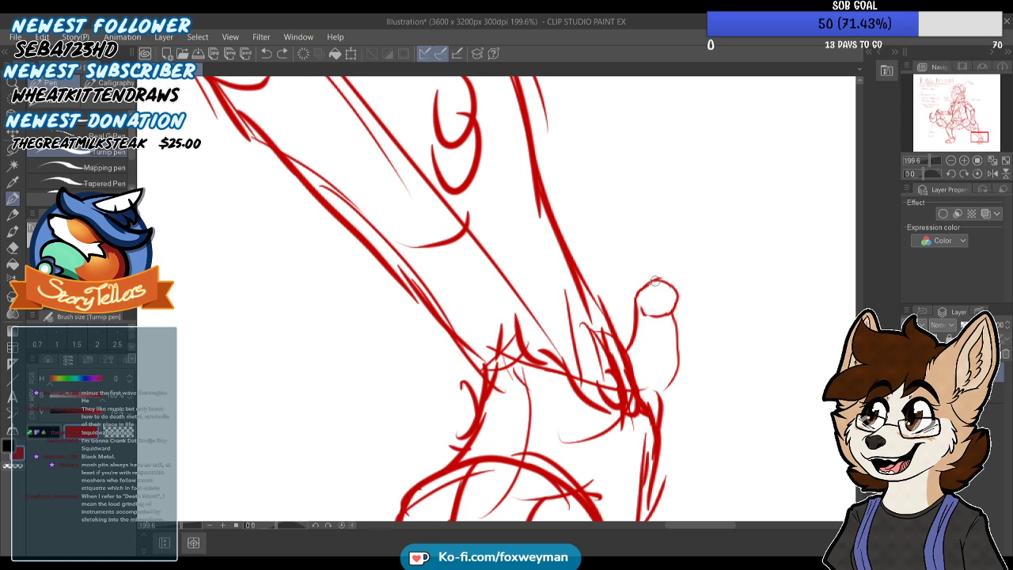
left_click_drag(657, 311, 674, 300)
left_click_drag(675, 293, 688, 322)
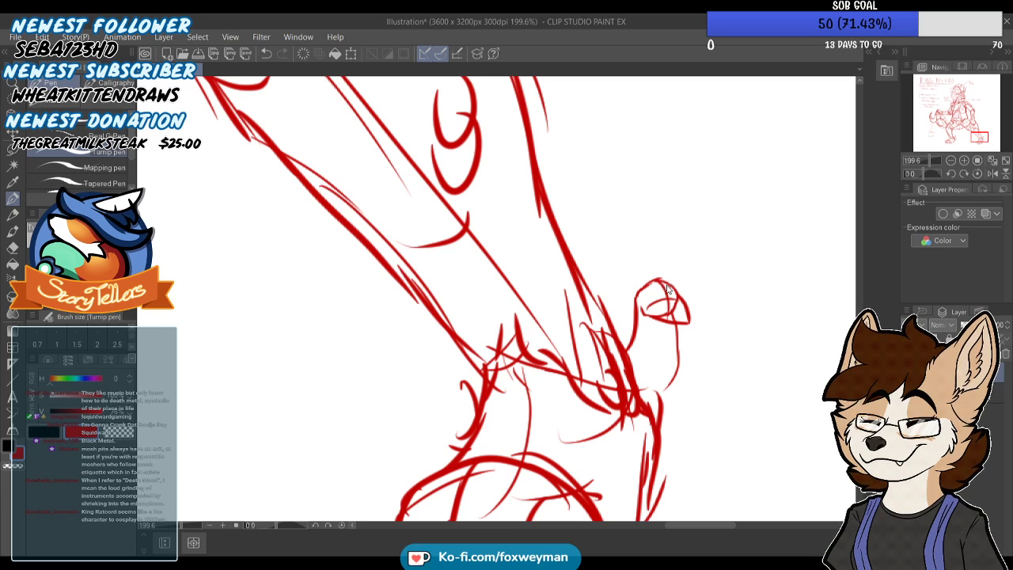
Draw the second ankle rat's pointed snout, nose, eye, round ears and whiskers
scroll(674, 281, "up", 1)
scroll(675, 281, "up", 3)
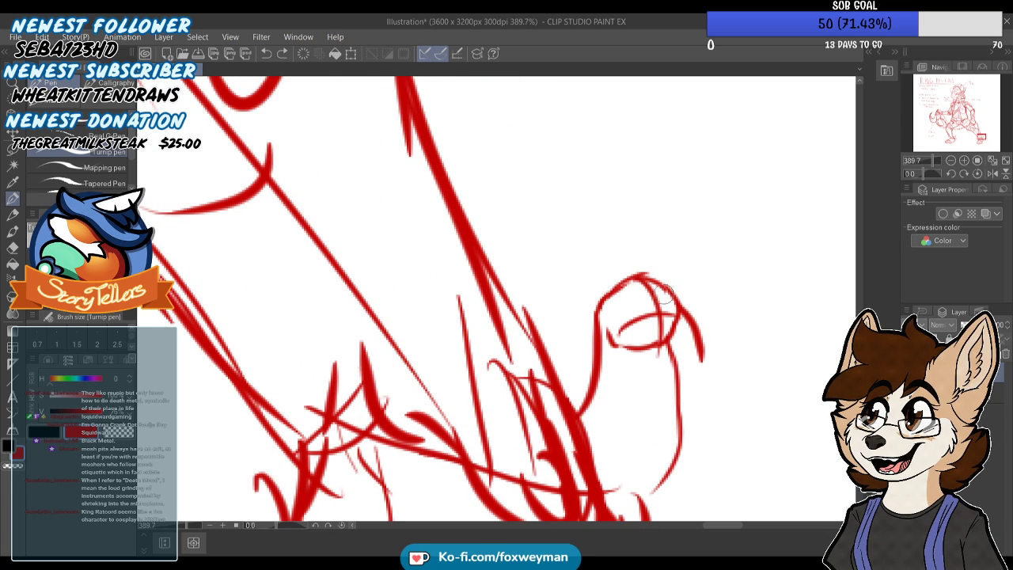
mouse_move(658, 300)
left_mouse_down()
mouse_move(693, 304)
mouse_move(707, 323)
mouse_move(660, 347)
left_mouse_up()
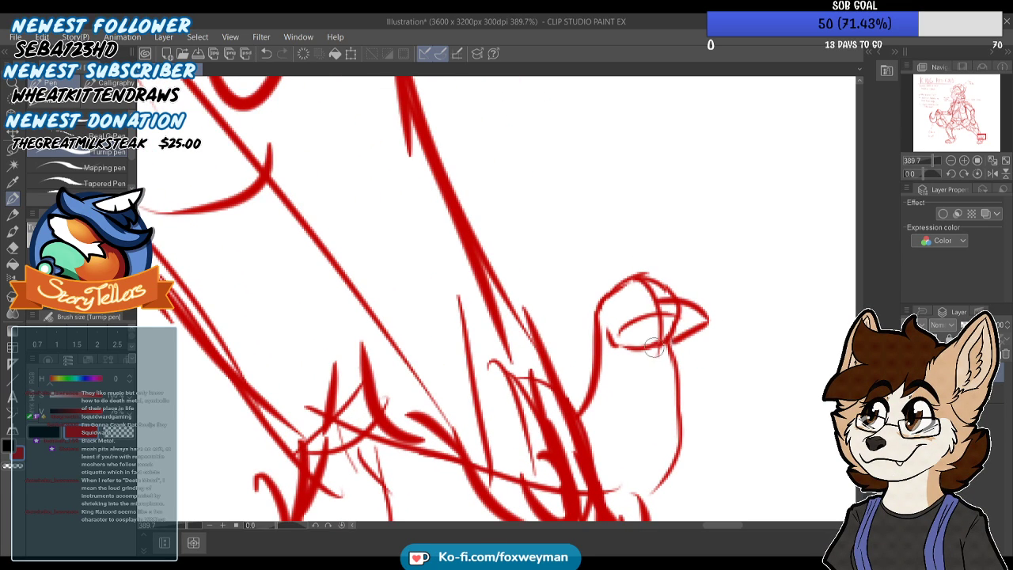
left_click_drag(695, 310, 696, 323)
left_click_drag(631, 293, 638, 305)
mouse_move(646, 278)
left_mouse_down()
mouse_move(702, 282)
mouse_move(698, 291)
mouse_move(759, 280)
left_mouse_up()
left_click_drag(611, 284, 578, 309)
left_click_drag(644, 278, 679, 279)
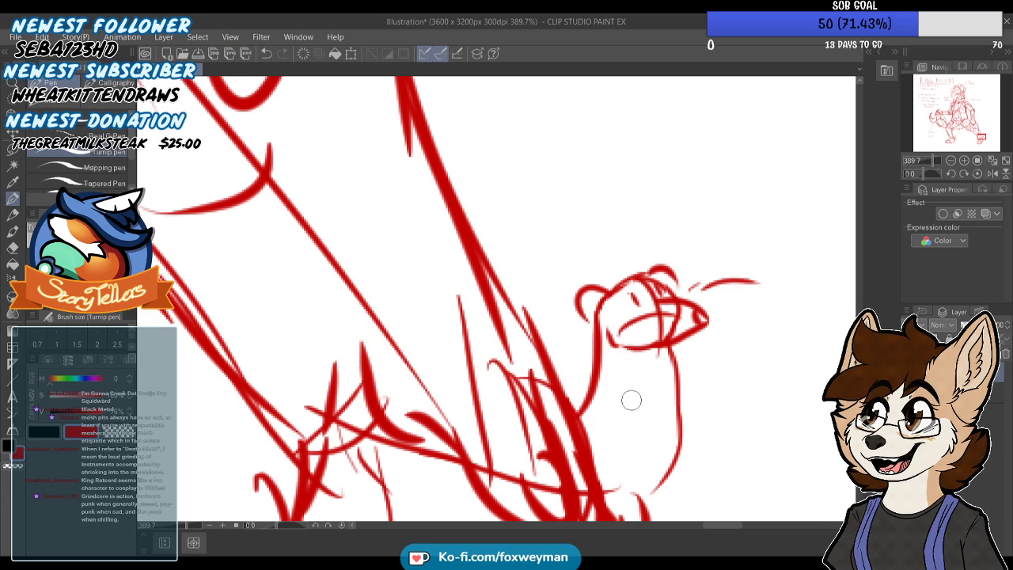
Add two small arms, the lower body and a foot to the second ankle rat
mouse_move(615, 367)
left_mouse_down()
mouse_move(622, 407)
mouse_move(636, 404)
mouse_move(622, 442)
mouse_move(596, 405)
left_mouse_up()
left_click_drag(679, 365, 694, 397)
key("ctrl+z")
mouse_move(677, 363)
left_mouse_down()
mouse_move(689, 401)
mouse_move(700, 393)
mouse_move(694, 434)
left_mouse_up()
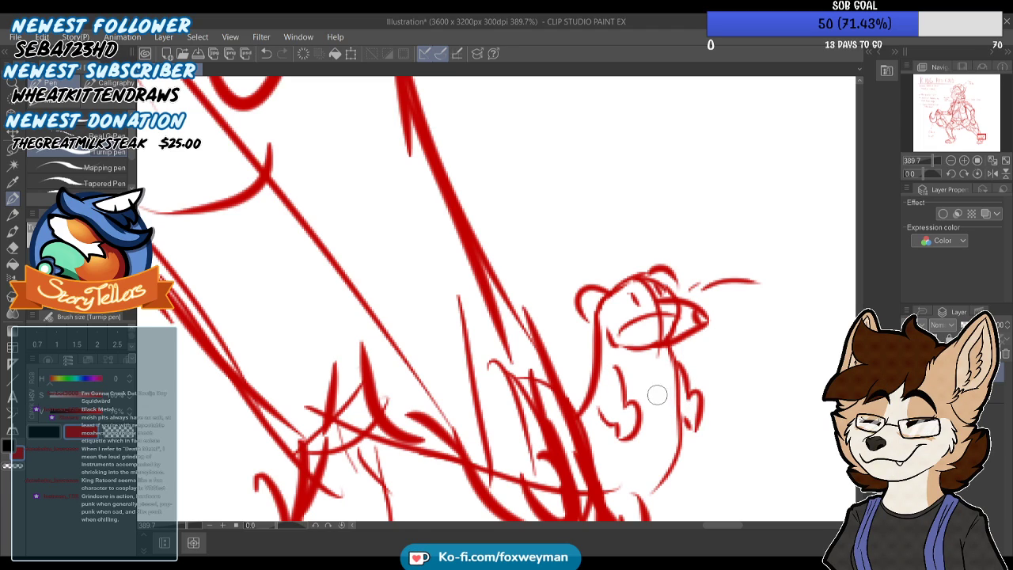
scroll(635, 380, "down", 1)
left_click_drag(615, 447, 625, 493)
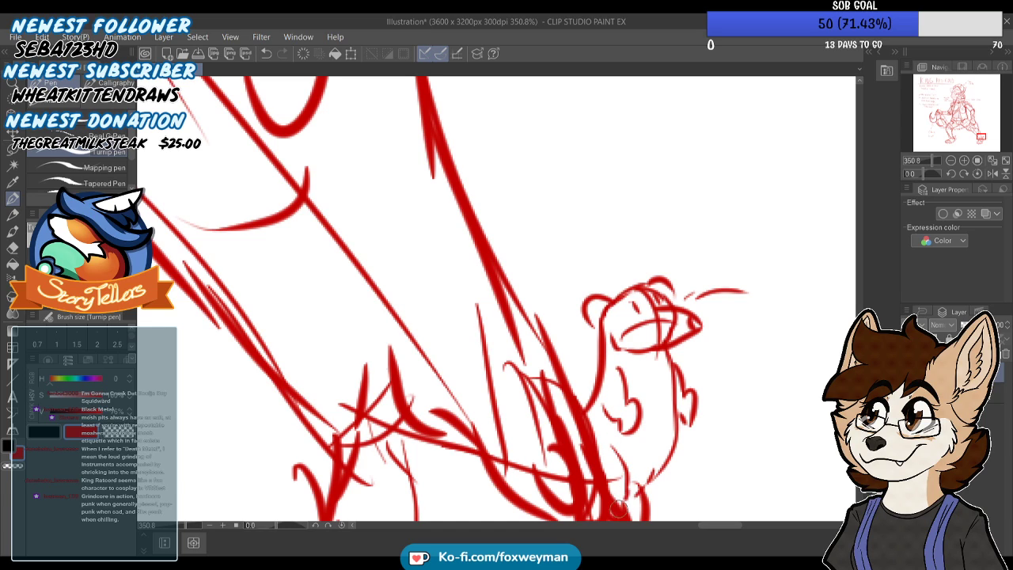
scroll(641, 387, "down", 4)
mouse_move(656, 444)
left_mouse_down()
mouse_move(684, 435)
mouse_move(664, 458)
left_mouse_up()
scroll(646, 453, "down", 10)
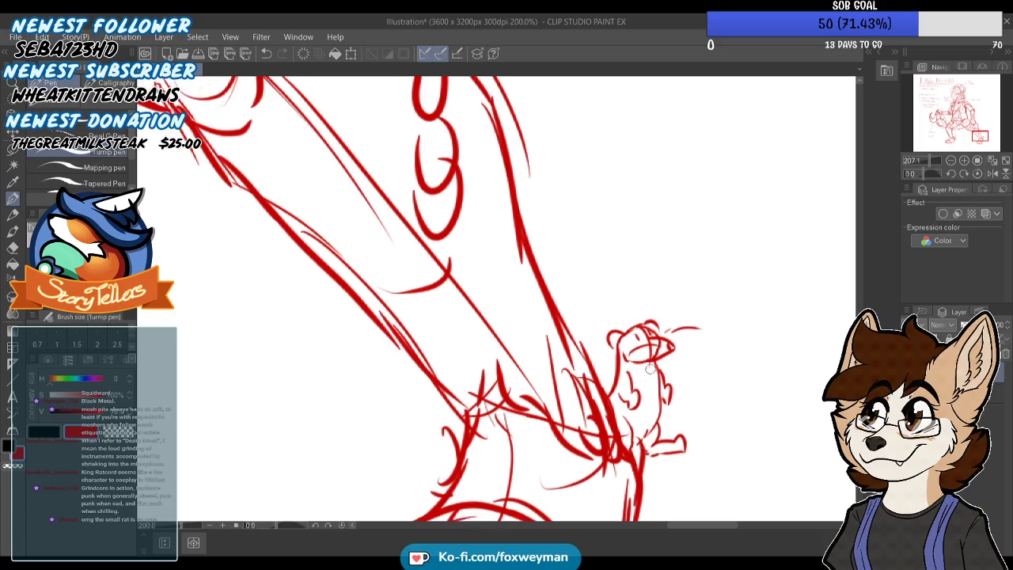
Sketch a small rat clinging to the forearm that holds the chain hook, with its head, body and tail
scroll(657, 443, "down", 3)
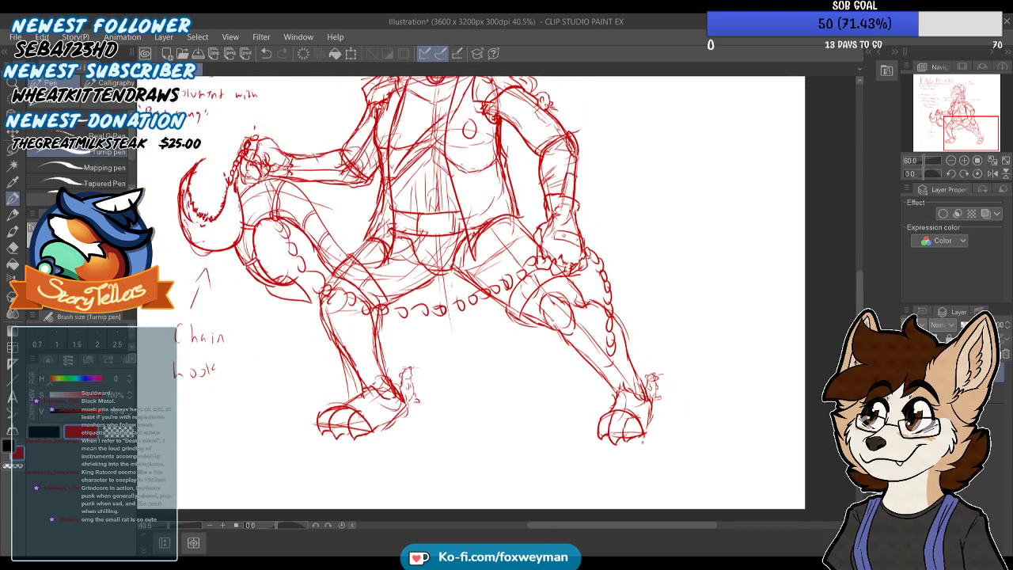
scroll(585, 388, "up", 2)
scroll(611, 458, "down", 1)
scroll(610, 459, "down", 1)
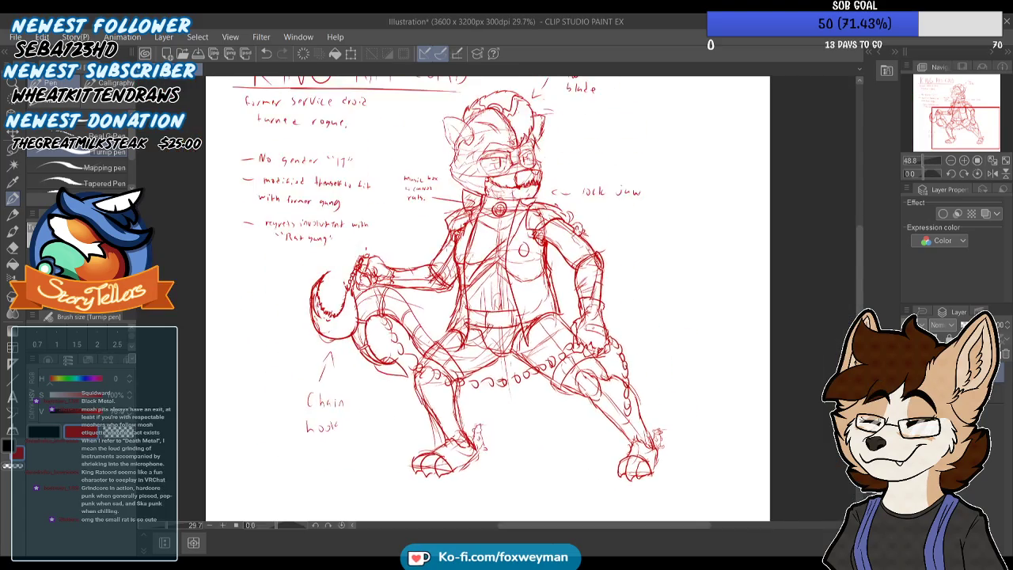
scroll(438, 276, "up", 6)
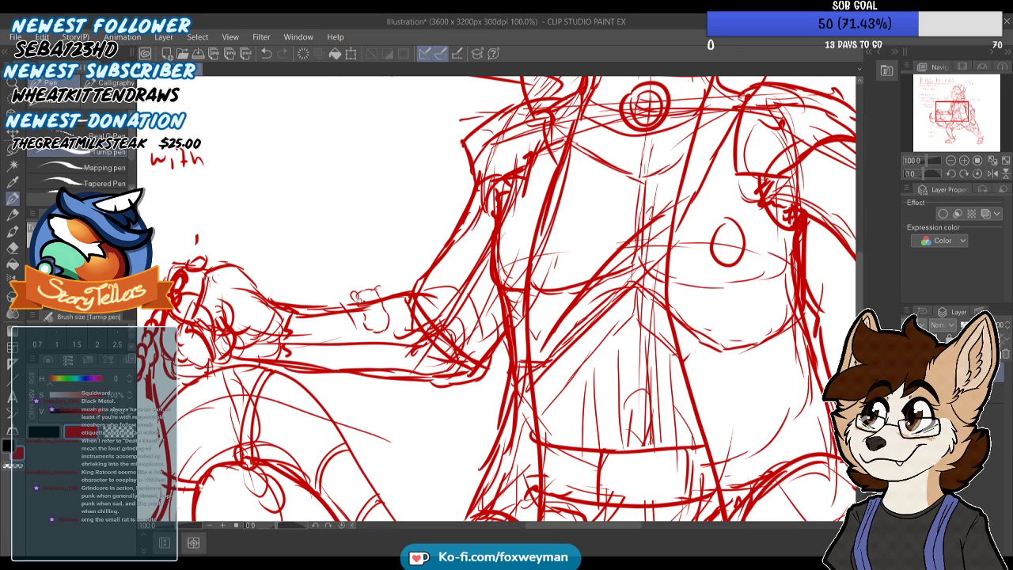
left_click_drag(401, 405, 406, 363)
left_click_drag(388, 437, 391, 379)
key("ctrl+z")
key("ctrl+z")
left_click_drag(361, 315, 363, 330)
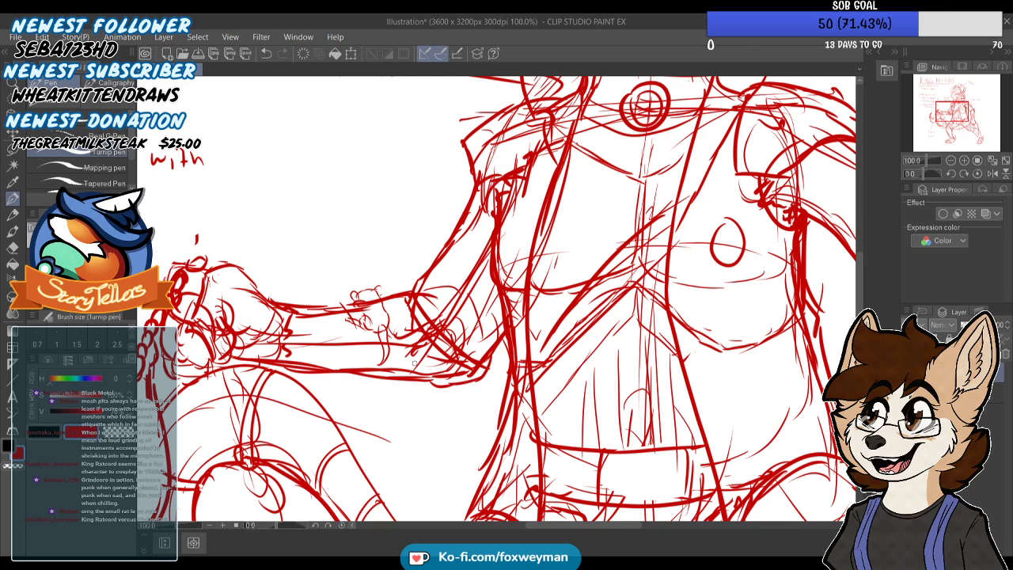
scroll(409, 357, "down", 2)
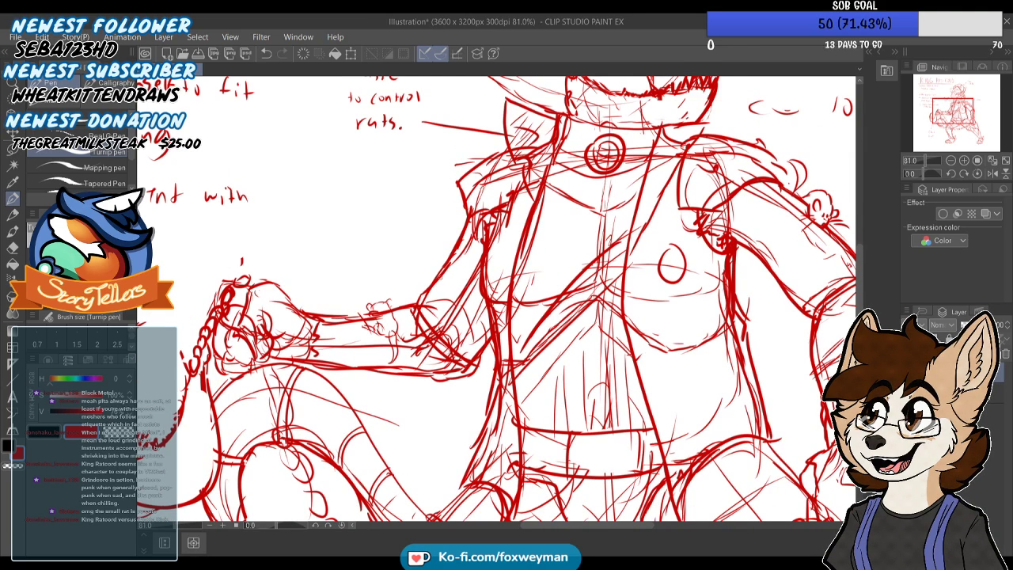
Sketch another small rat clinging to the raised thigh beneath the chain-hook arm, with its head, body and tail
scroll(467, 262, "down", 2)
scroll(467, 261, "down", 1)
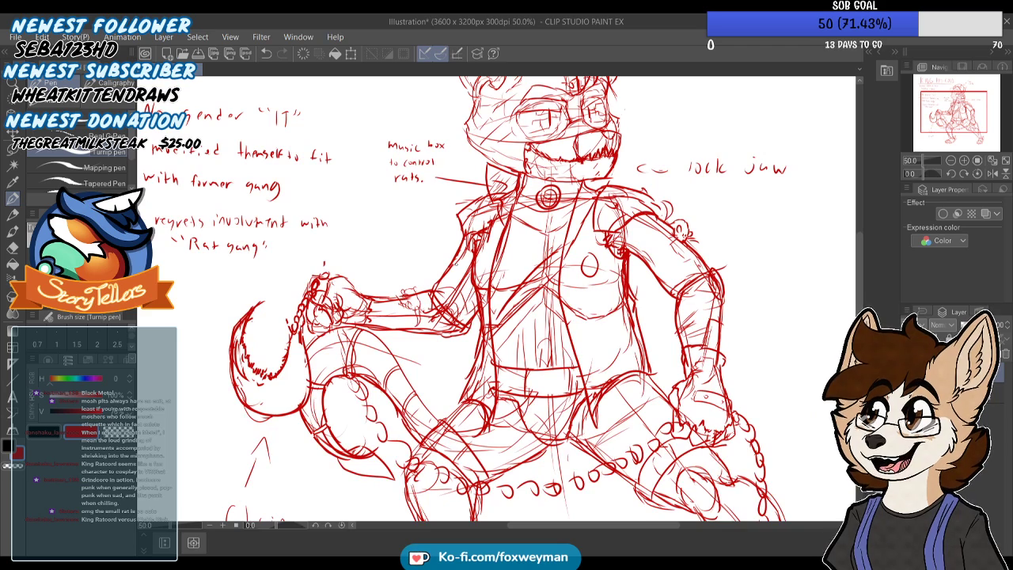
scroll(465, 262, "down", 1)
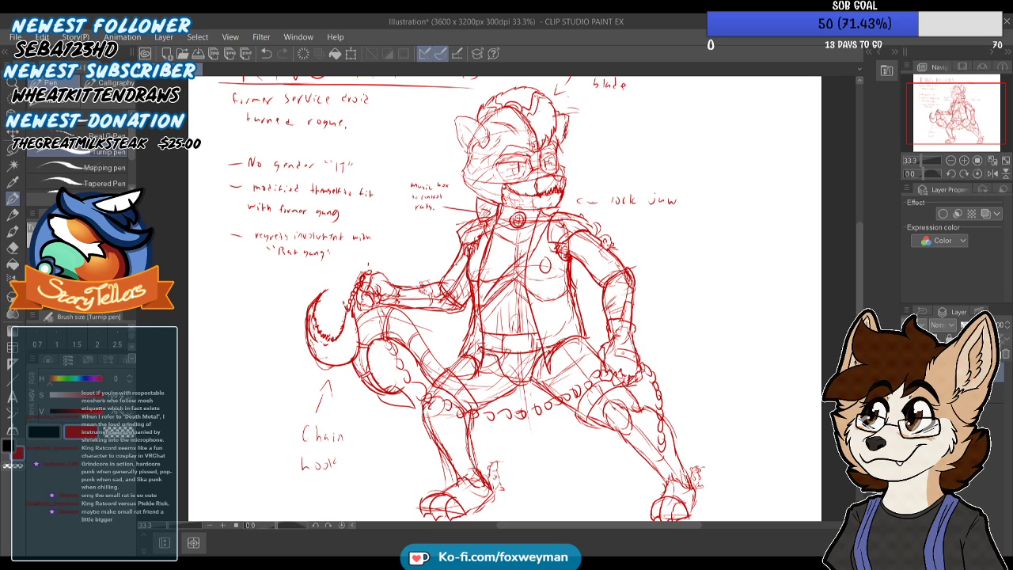
scroll(415, 356, "down", 3)
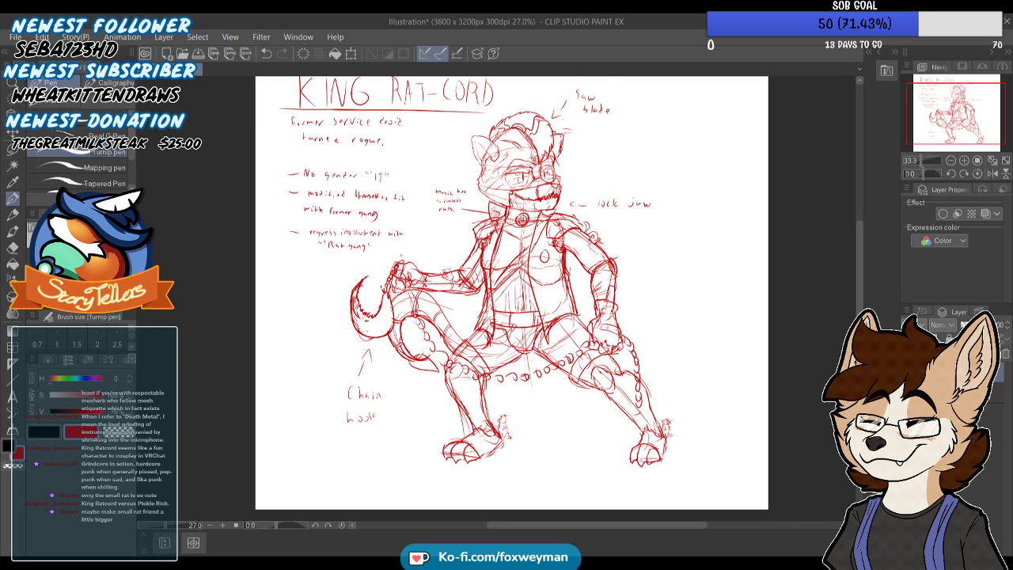
scroll(415, 356, "up", 15)
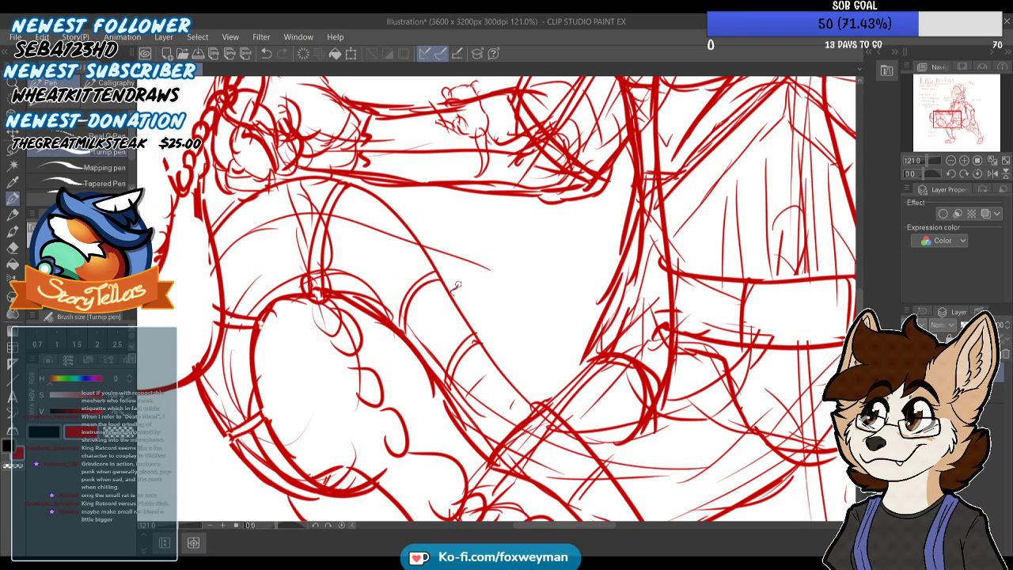
mouse_move(474, 299)
left_mouse_down()
mouse_move(486, 333)
mouse_move(475, 328)
left_mouse_up()
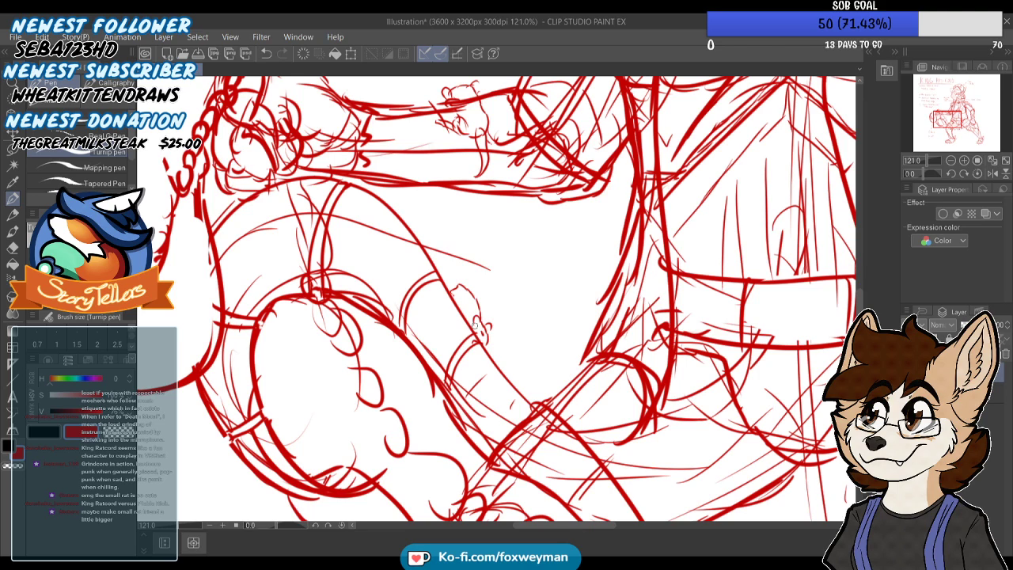
scroll(469, 294, "down", 3)
left_click_drag(446, 258, 455, 267)
scroll(473, 299, "down", 5)
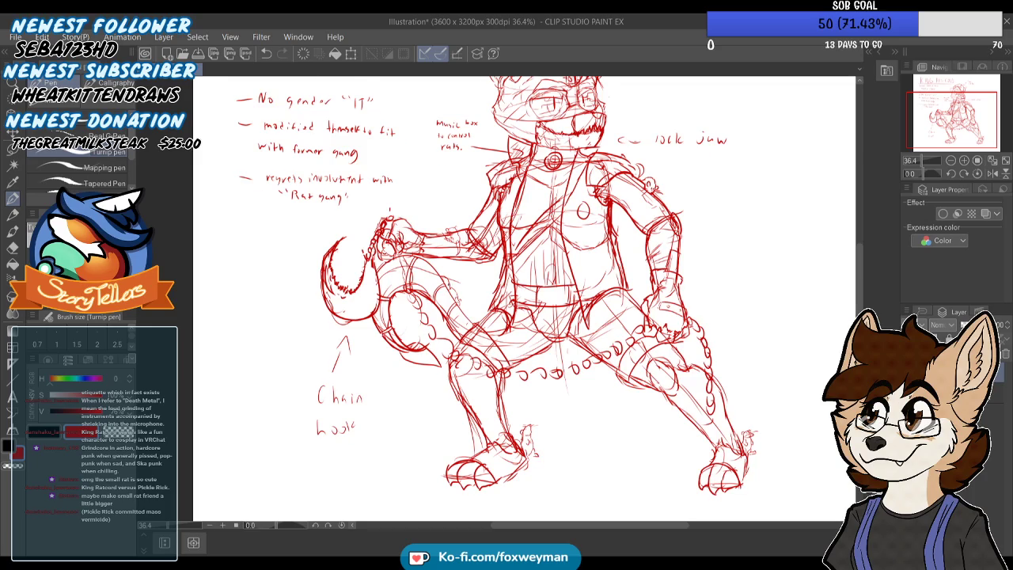
Add band lines and a small round rivet to the shoulder pad on the arm that carries the small rat
scroll(464, 274, "down", 2)
scroll(548, 171, "up", 2)
scroll(523, 206, "up", 4)
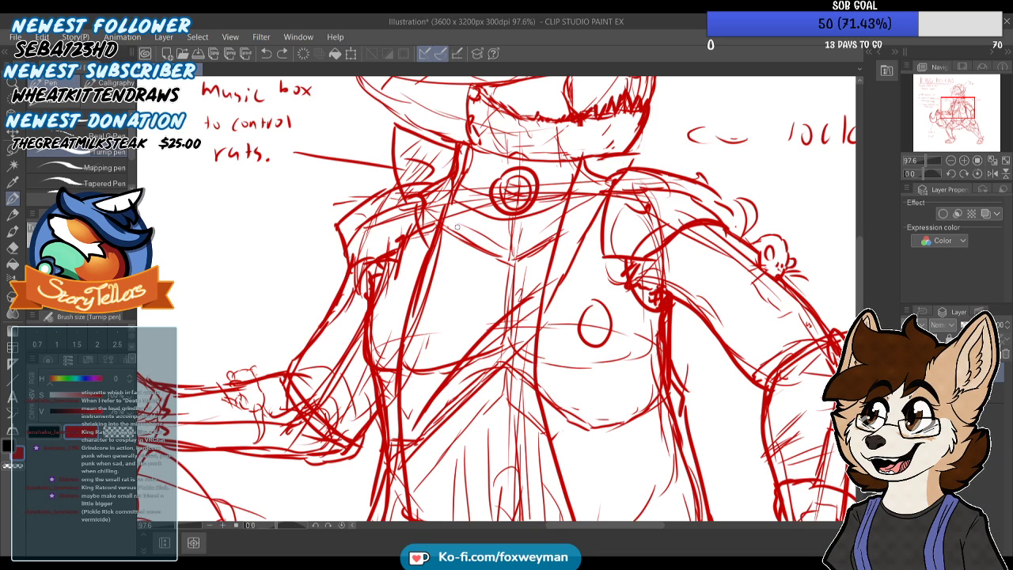
scroll(515, 250, "down", 2)
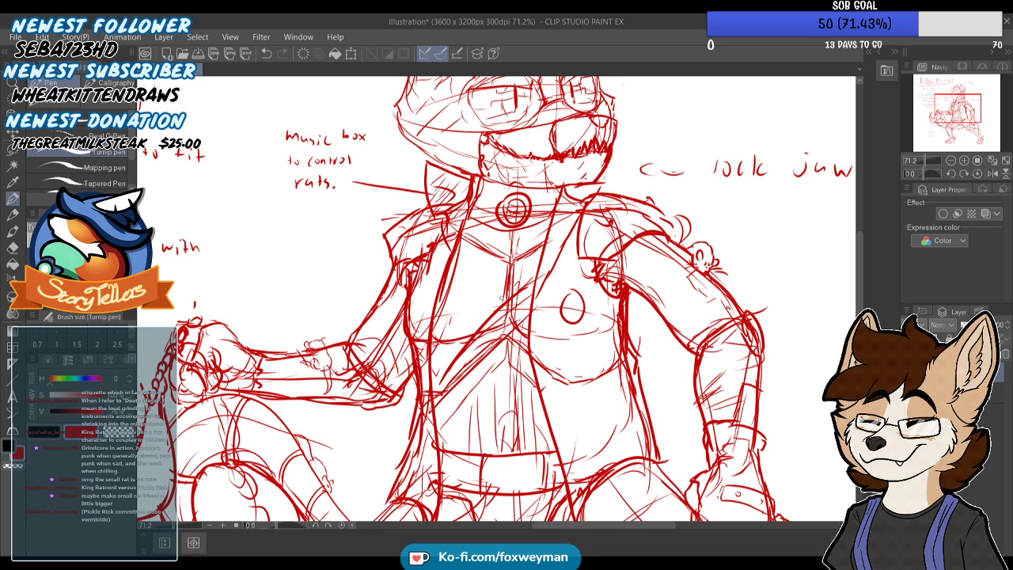
scroll(560, 212, "down", 2)
scroll(609, 226, "up", 2)
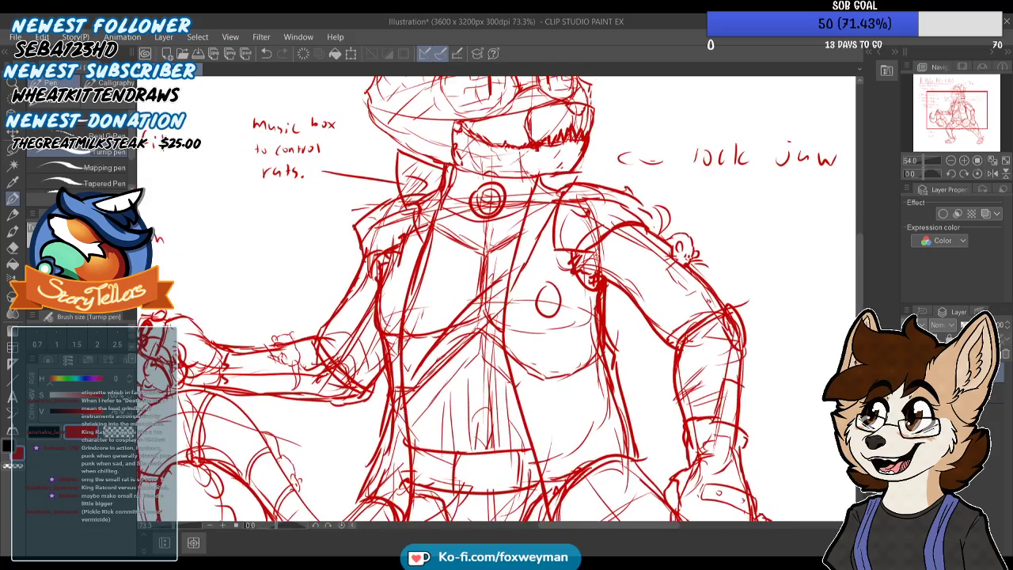
scroll(547, 203, "down", 2)
scroll(623, 194, "up", 4)
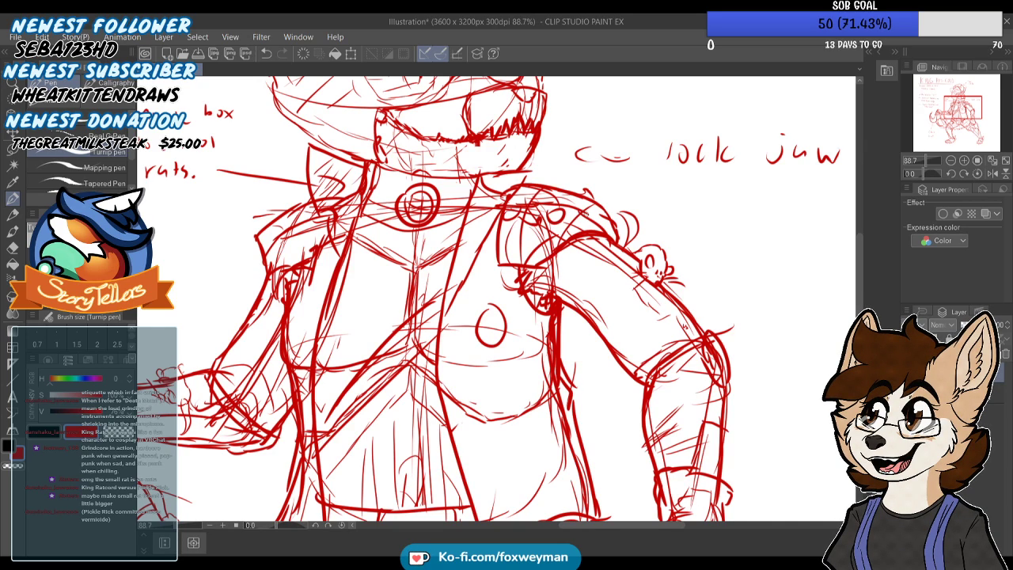
scroll(346, 186, "up", 1)
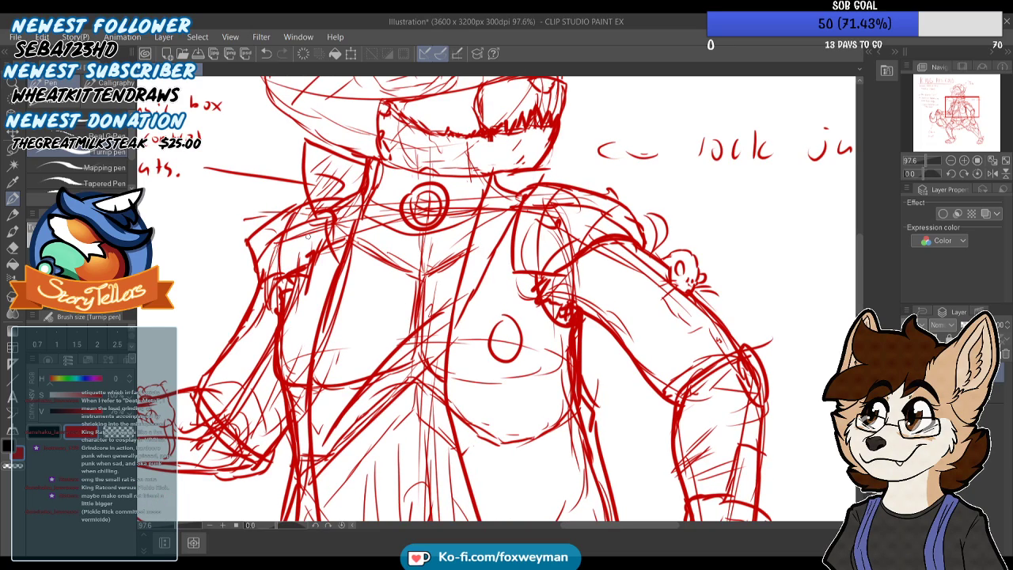
Clean up the neck lines and redraw the vest's raised collar flap on the lock-jaw side
scroll(491, 220, "down", 10)
scroll(491, 220, "up", 2)
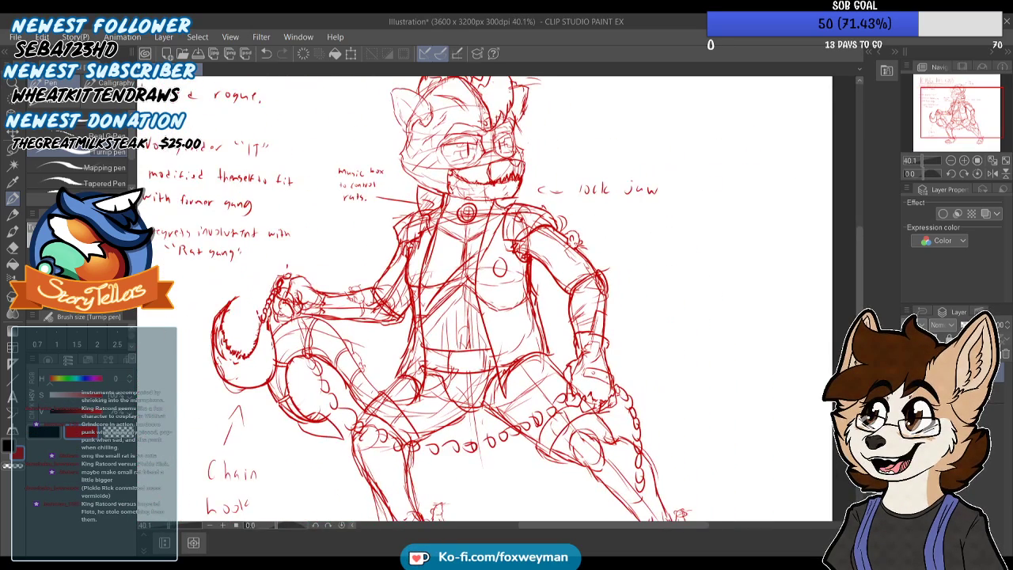
scroll(520, 197, "up", 3)
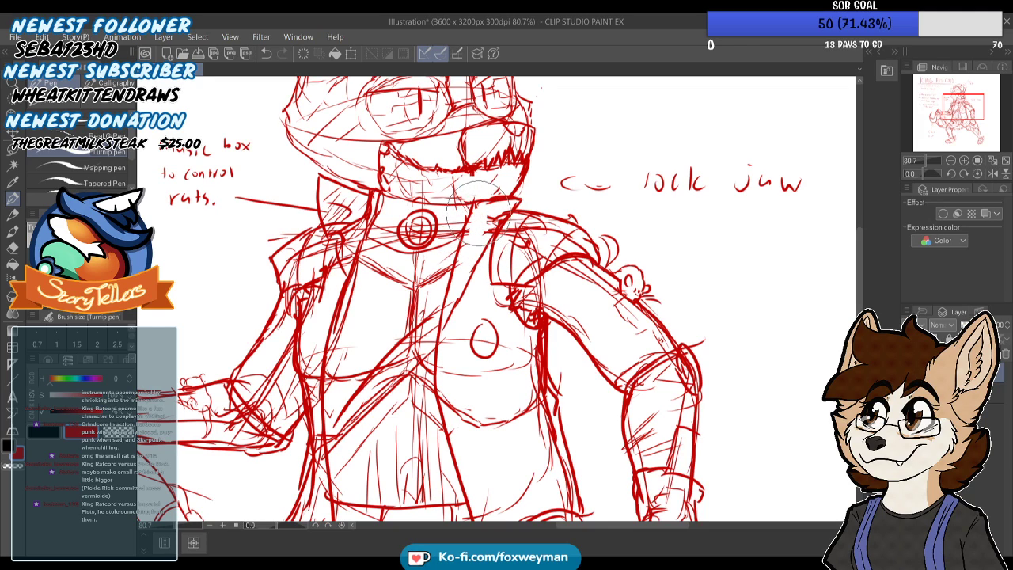
scroll(473, 216, "down", 3)
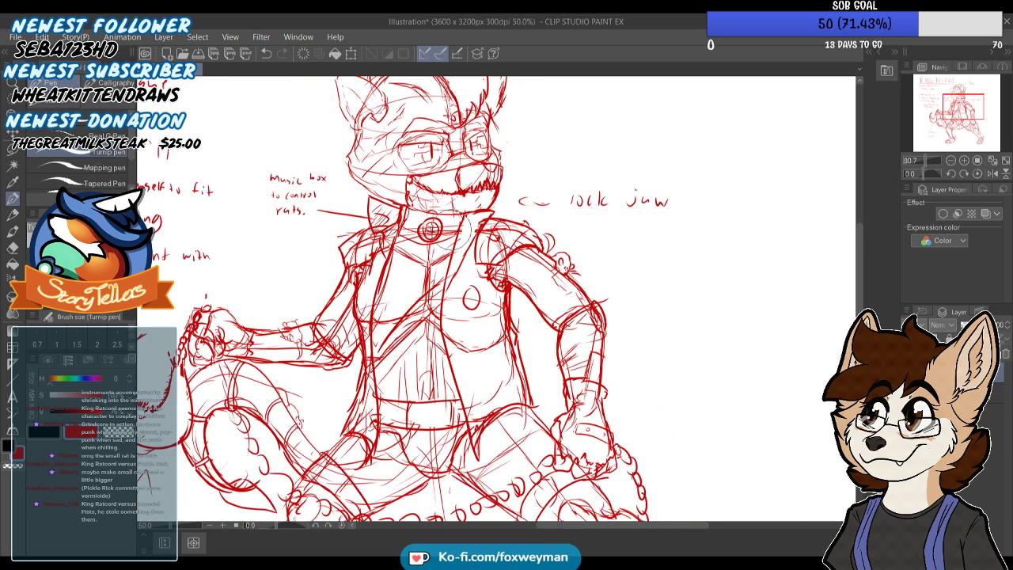
Draw a smaller inner ring inside the round detail on the chest
scroll(401, 206, "down", 2)
scroll(400, 206, "up", 1)
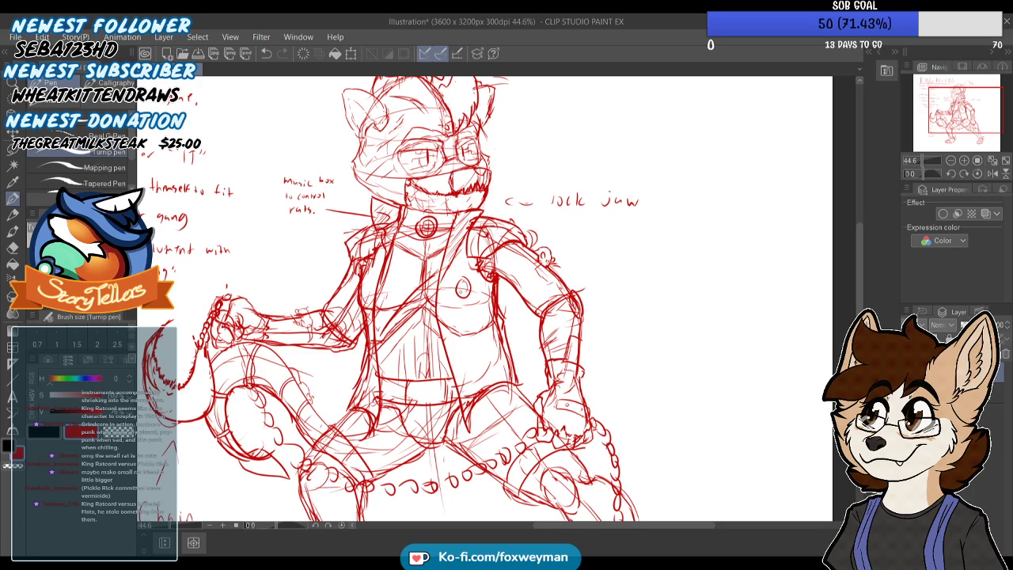
scroll(509, 190, "down", 8)
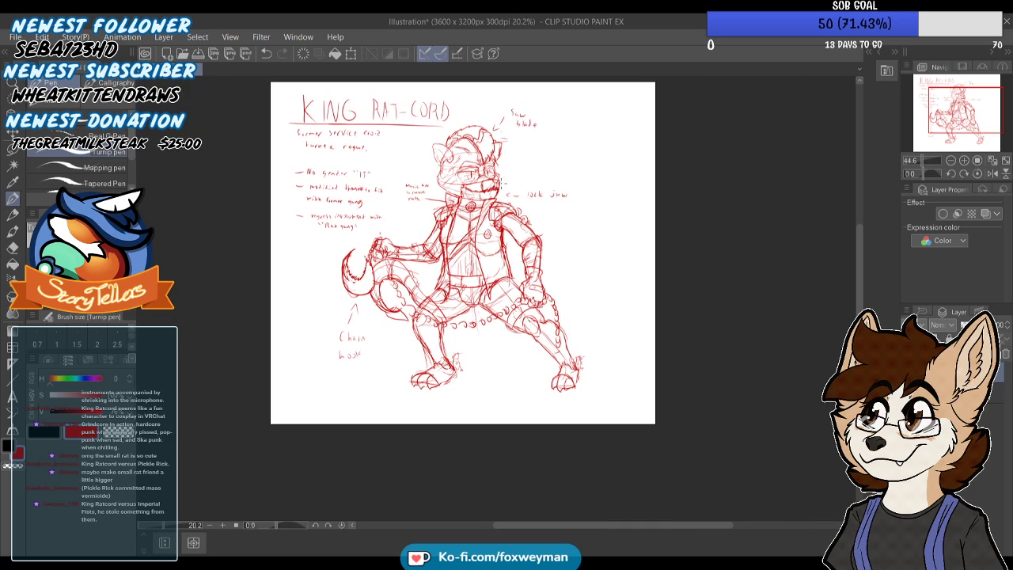
scroll(466, 291, "up", 1)
scroll(483, 334, "up", 2)
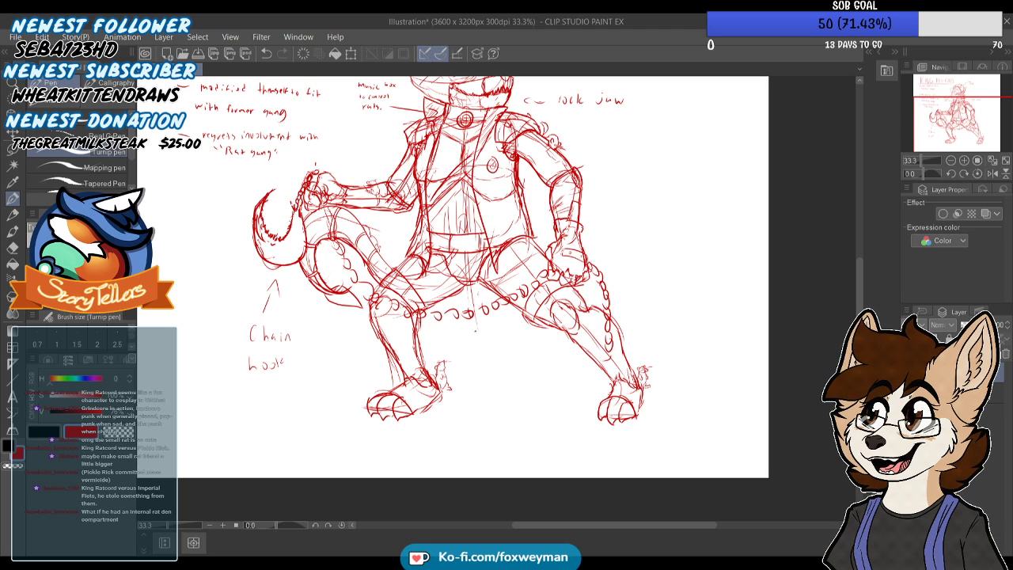
scroll(455, 273, "down", 1)
scroll(475, 218, "up", 3)
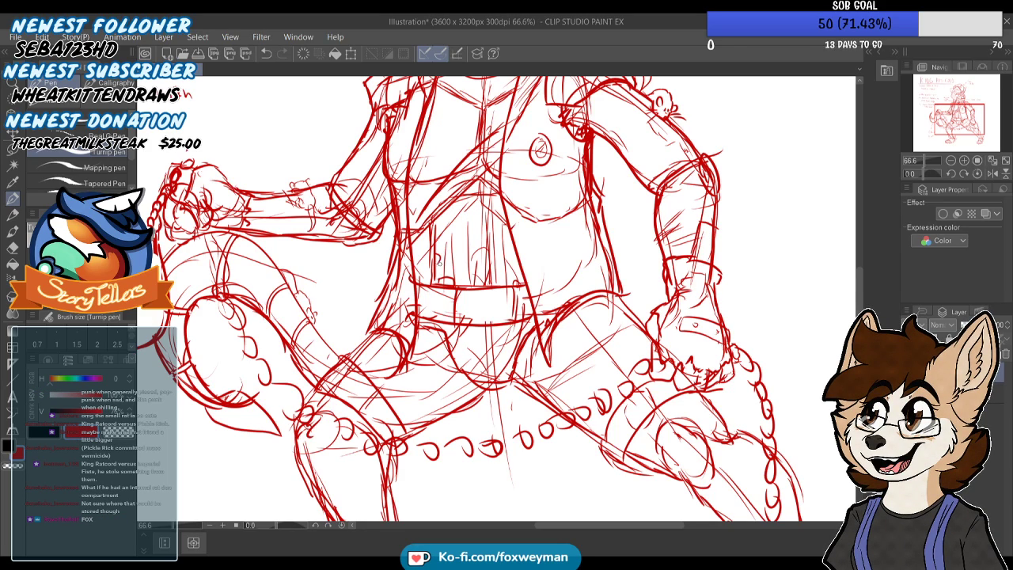
Erase the vertical lines in the abdomen and rough out an open midriff cavity with ragged edges above the belt
scroll(457, 204, "down", 3)
scroll(479, 261, "up", 3)
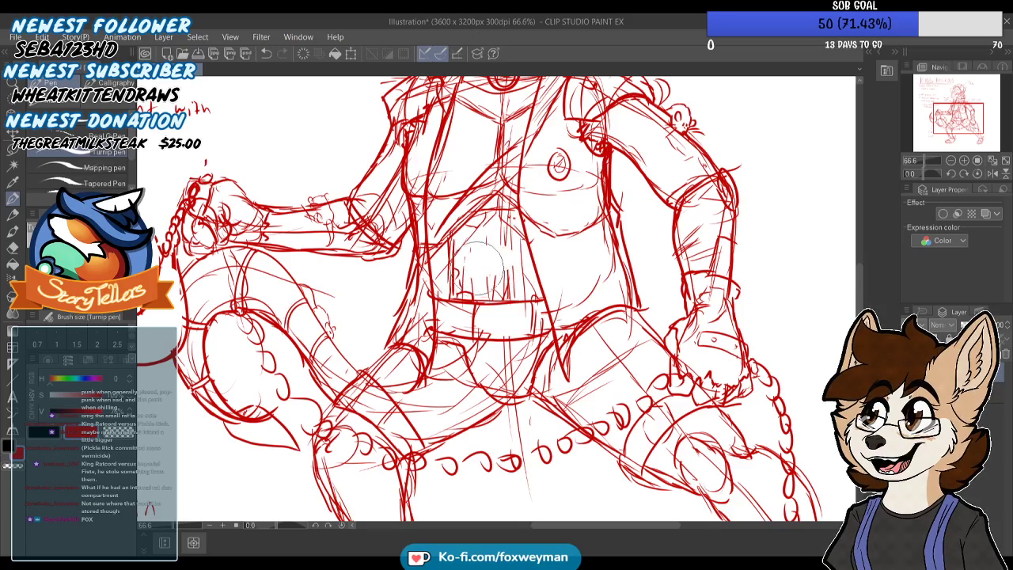
scroll(483, 247, "down", 3)
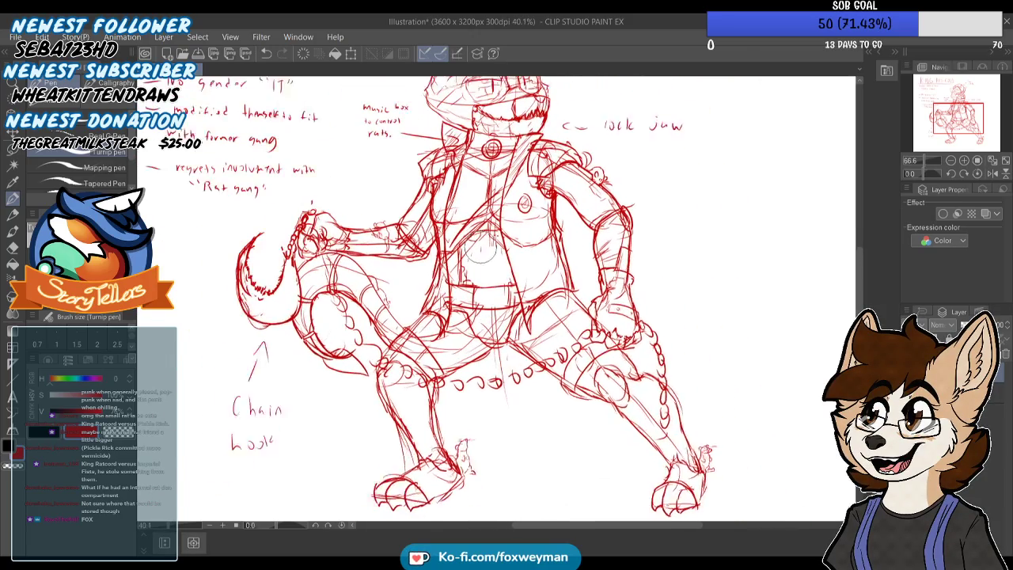
scroll(475, 261, "up", 3)
scroll(496, 300, "up", 2)
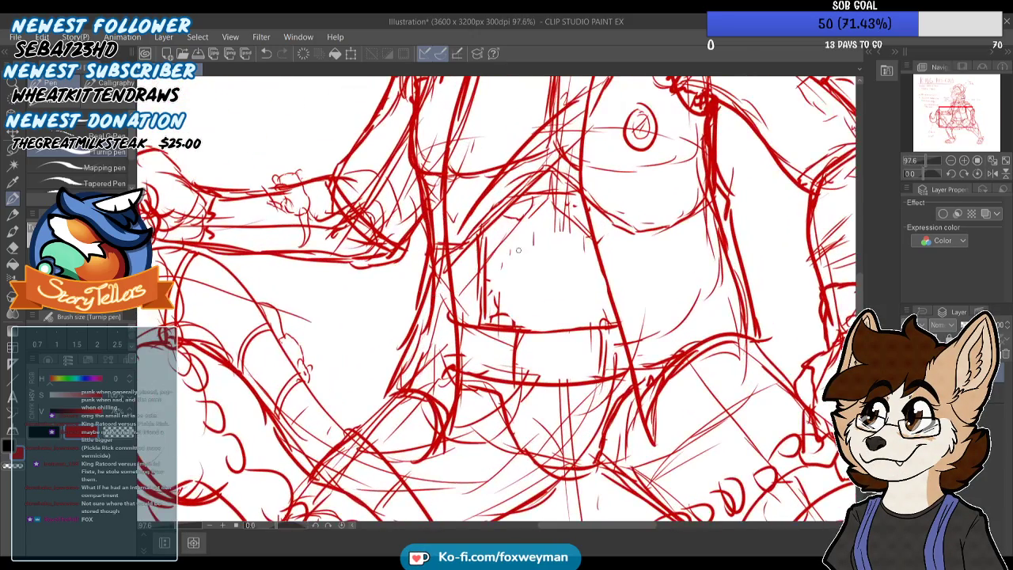
scroll(496, 301, "down", 4)
scroll(496, 300, "down", 3)
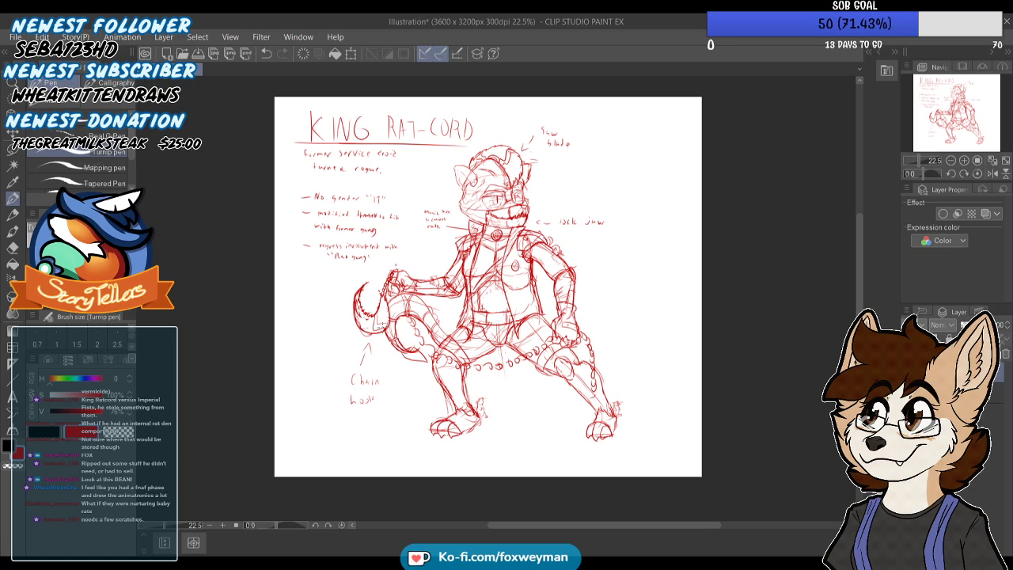
Label the small rat on the upper arm "Baby" with an arrow pointing to it
scroll(571, 192, "up", 2)
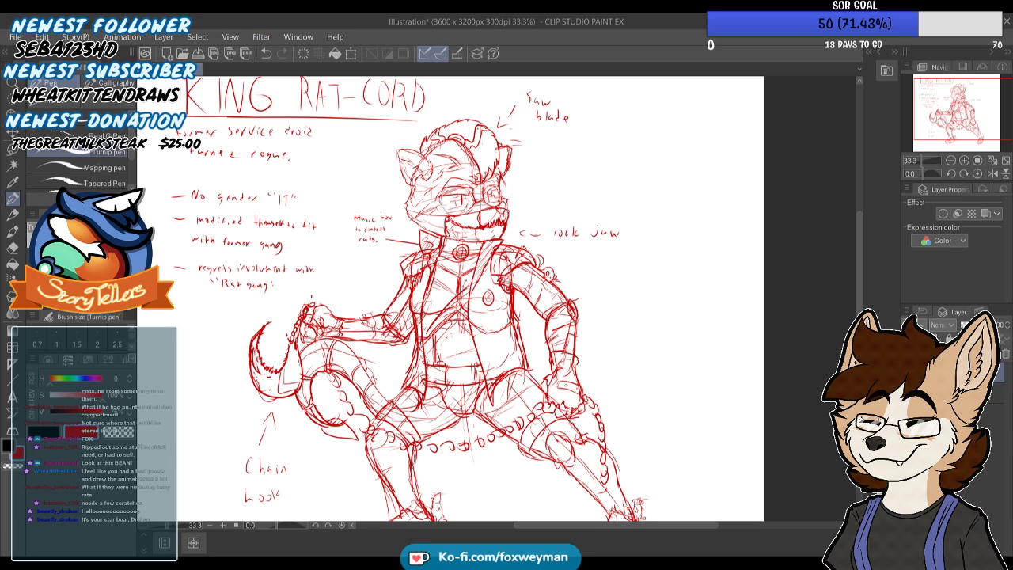
left_click_drag(585, 274, 605, 290)
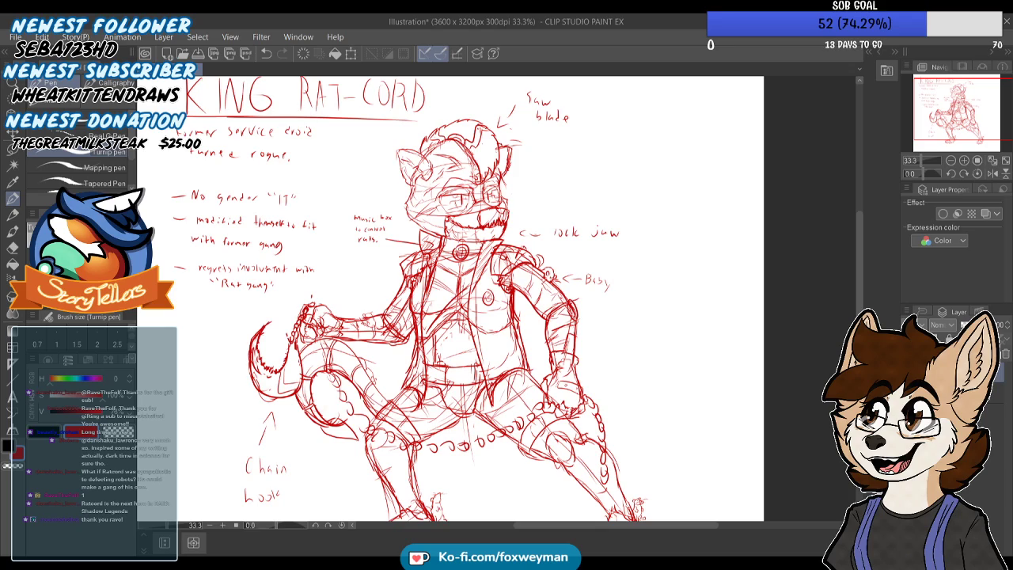
scroll(305, 329, "down", 5)
Handwrite the bullet note "Raises rats" below the "Rat gang" note
scroll(268, 277, "up", 9)
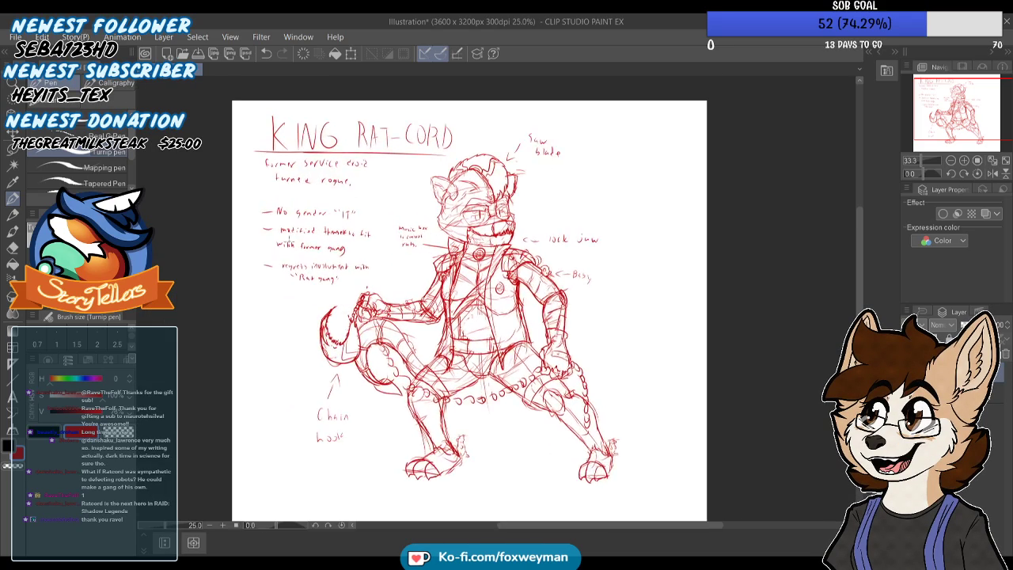
scroll(285, 311, "up", 2)
mouse_move(258, 311)
left_mouse_down()
mouse_move(295, 322)
mouse_move(296, 313)
mouse_move(320, 330)
mouse_move(325, 319)
mouse_move(326, 335)
mouse_move(340, 323)
mouse_move(395, 331)
left_mouse_up()
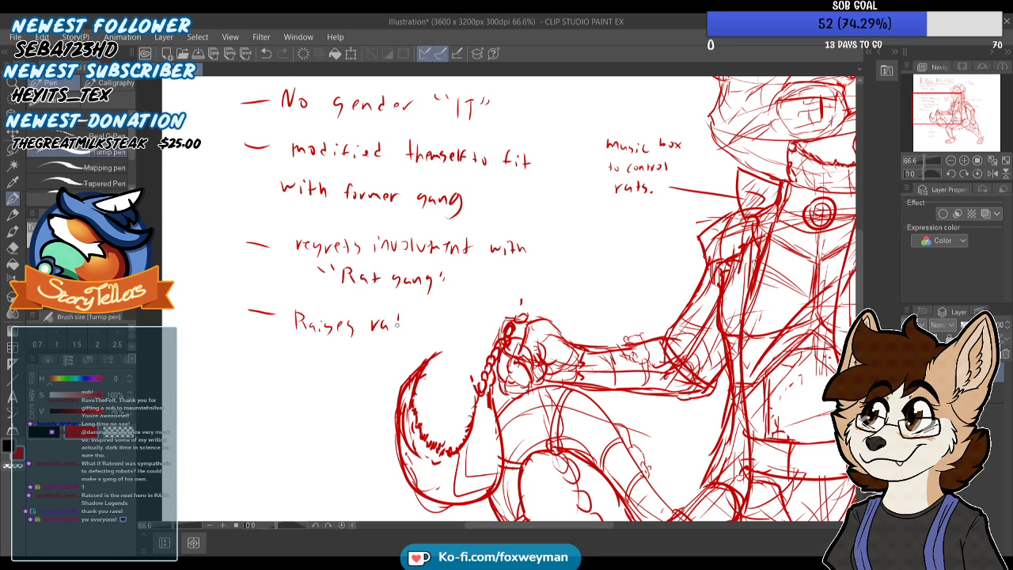
scroll(410, 333, "down", 3)
Handwrite the bullet note "Making own gang of outcast robots." below the "Raises rats" note
scroll(269, 349, "up", 3)
mouse_move(256, 353)
left_mouse_down()
mouse_move(338, 354)
mouse_move(341, 365)
mouse_move(387, 361)
left_mouse_up()
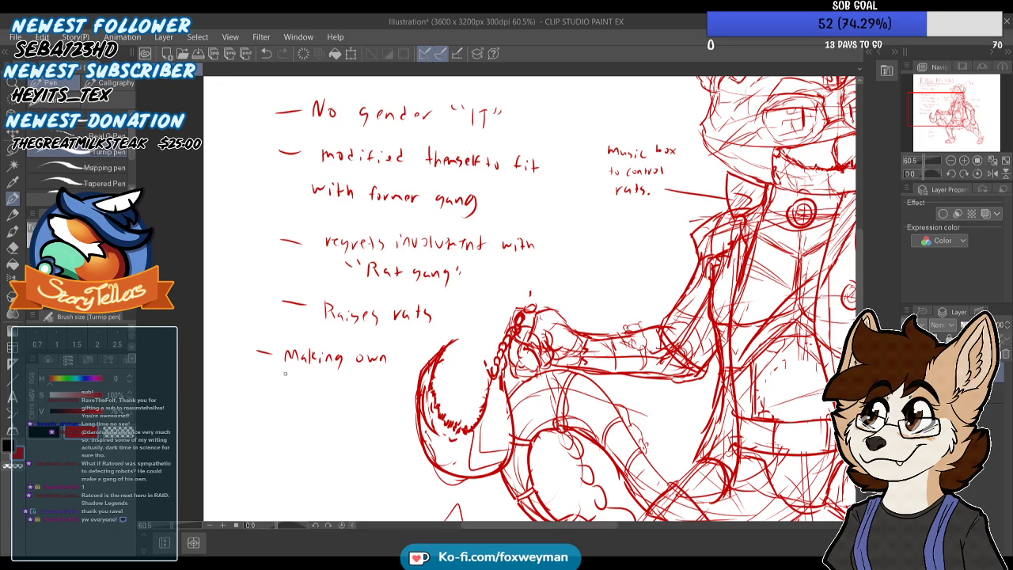
left_click_drag(300, 386, 381, 388)
left_click_drag(384, 381, 386, 387)
left_click_drag(295, 399, 341, 409)
left_click_drag(351, 402, 348, 409)
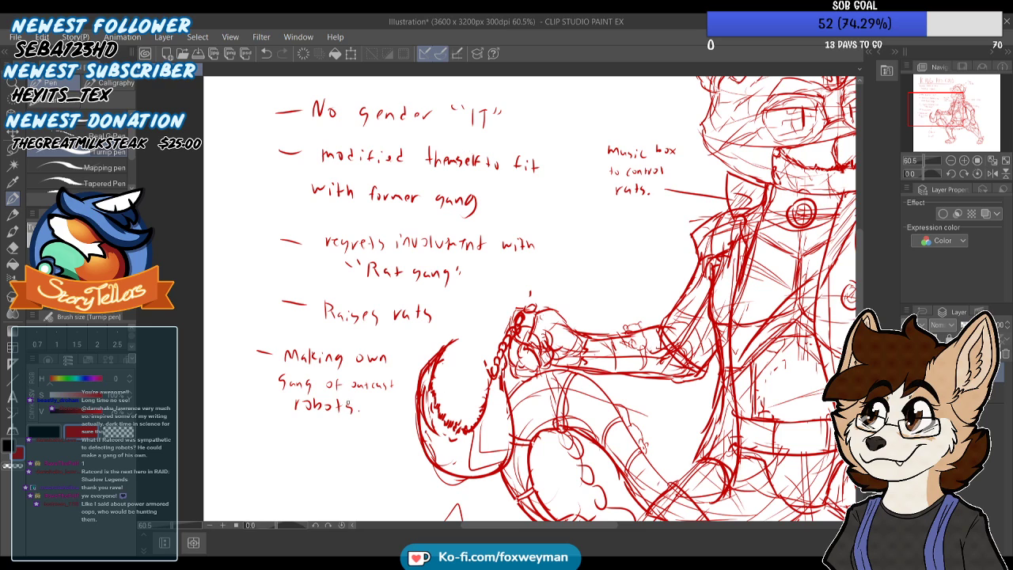
Outline and shade the nose at the tip of King Rat-Cord's snout
scroll(343, 368, "down", 8)
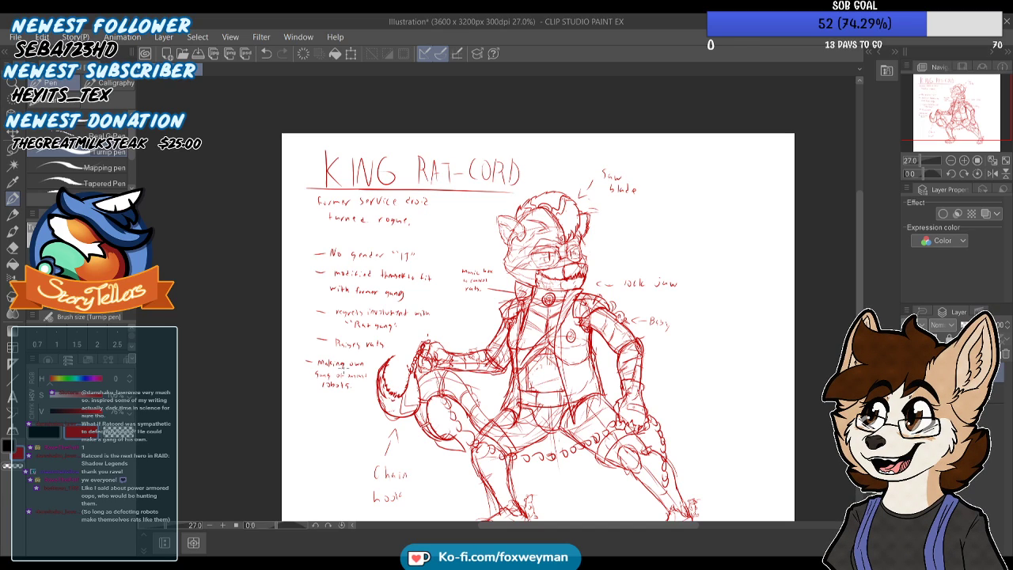
scroll(583, 285, "up", 5)
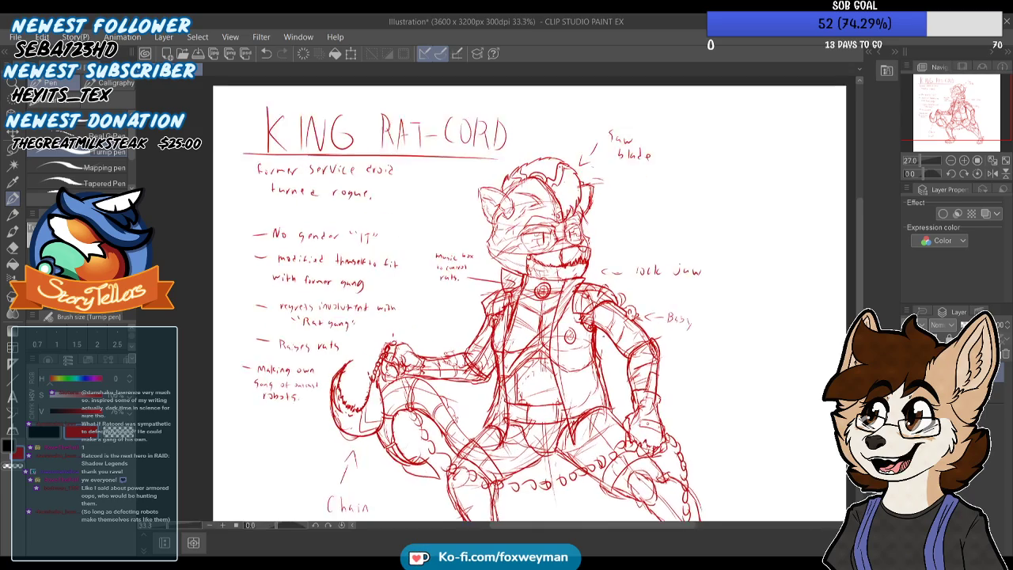
scroll(582, 237, "up", 1)
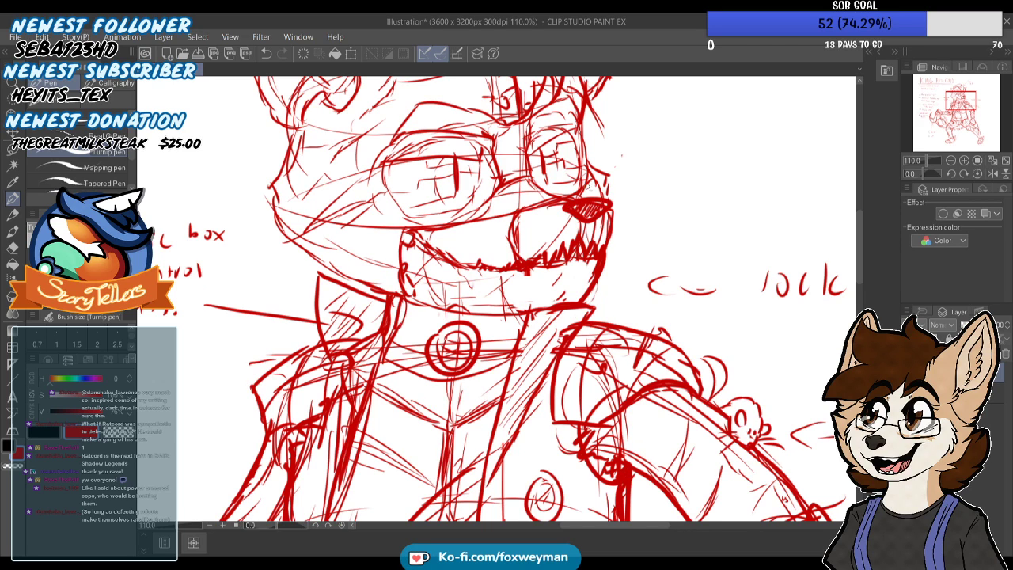
scroll(518, 301, "down", 5)
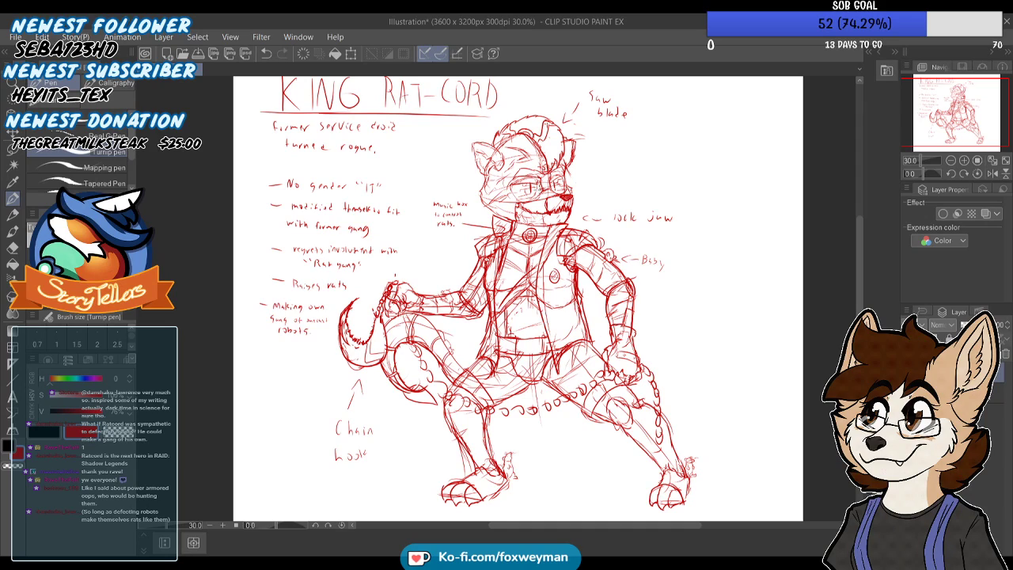
scroll(552, 235, "down", 1)
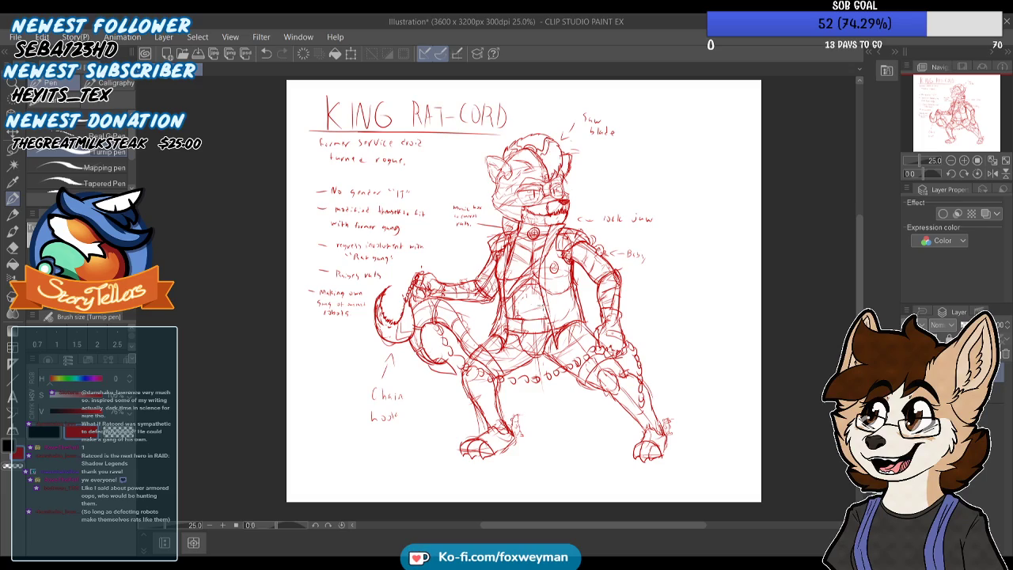
scroll(505, 355, "up", 4)
scroll(505, 355, "down", 4)
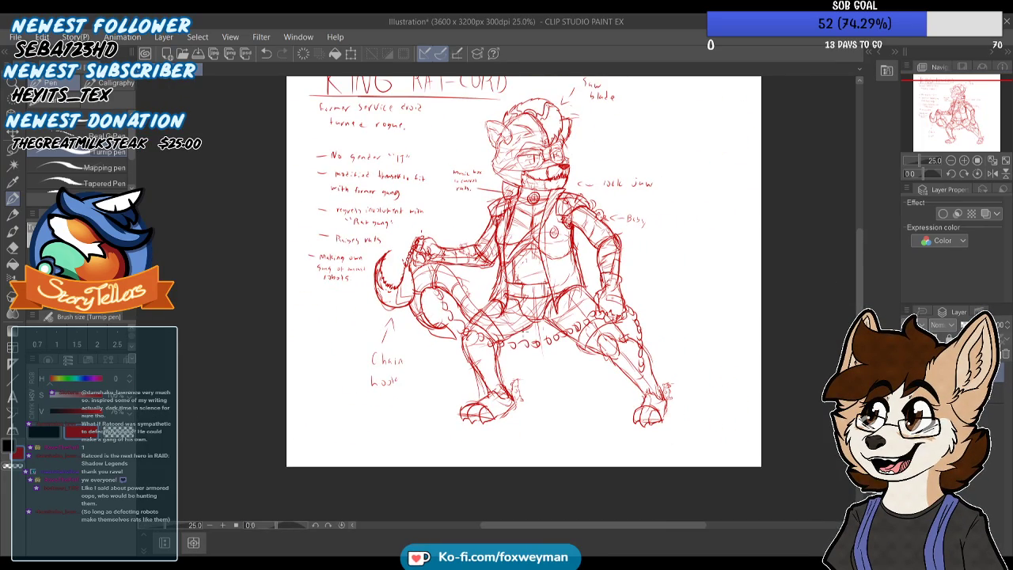
scroll(507, 318, "down", 1)
scroll(413, 238, "up", 1)
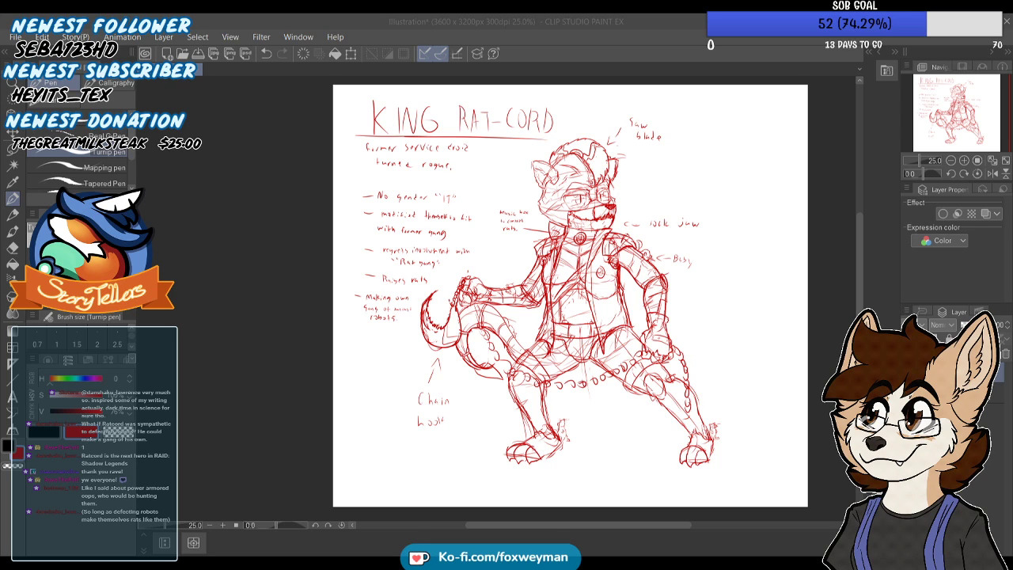
Add the typed signature "THE FOX DEN" with "2021" on a second line between King Rat-Cord's feet
scroll(593, 203, "down", 3)
scroll(656, 343, "up", 6)
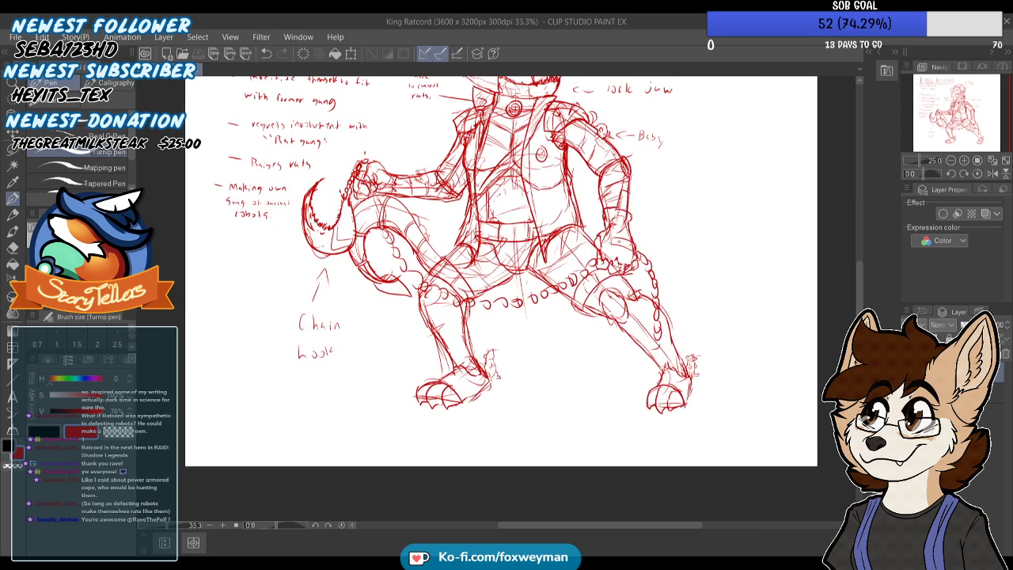
left_click(12, 395)
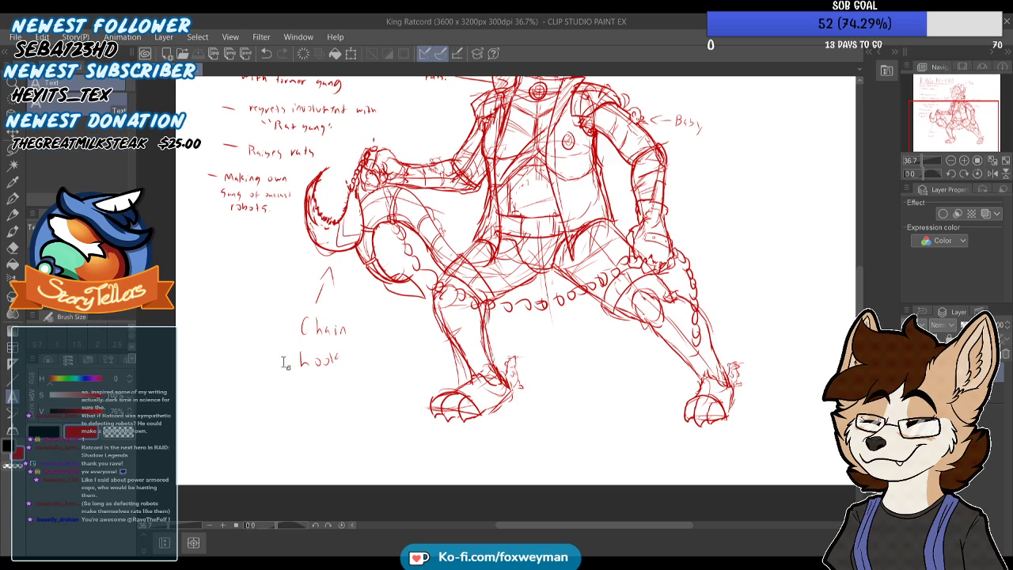
left_click(564, 371)
type("THE FOX DEN")
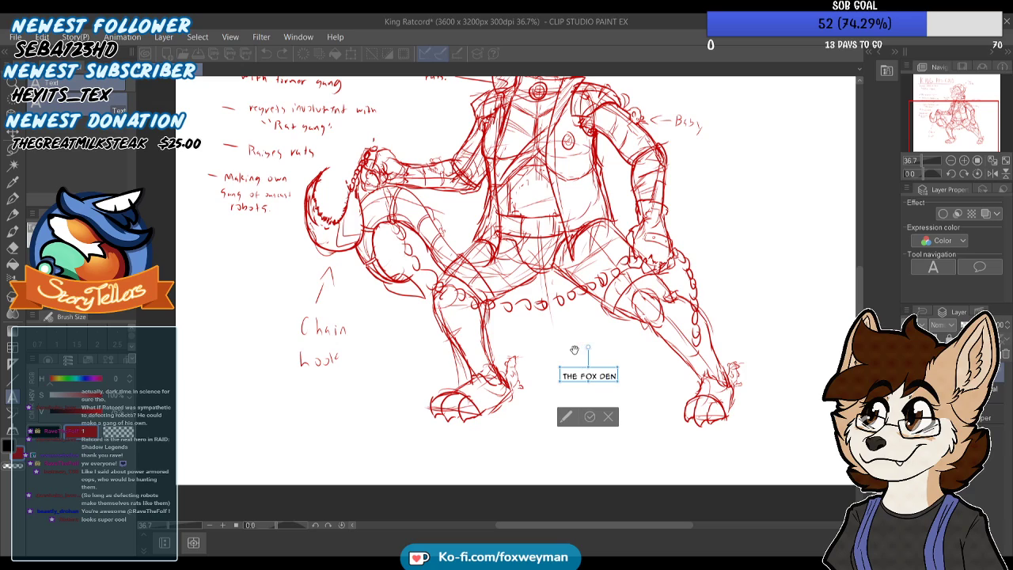
key("Return")
type("2021")
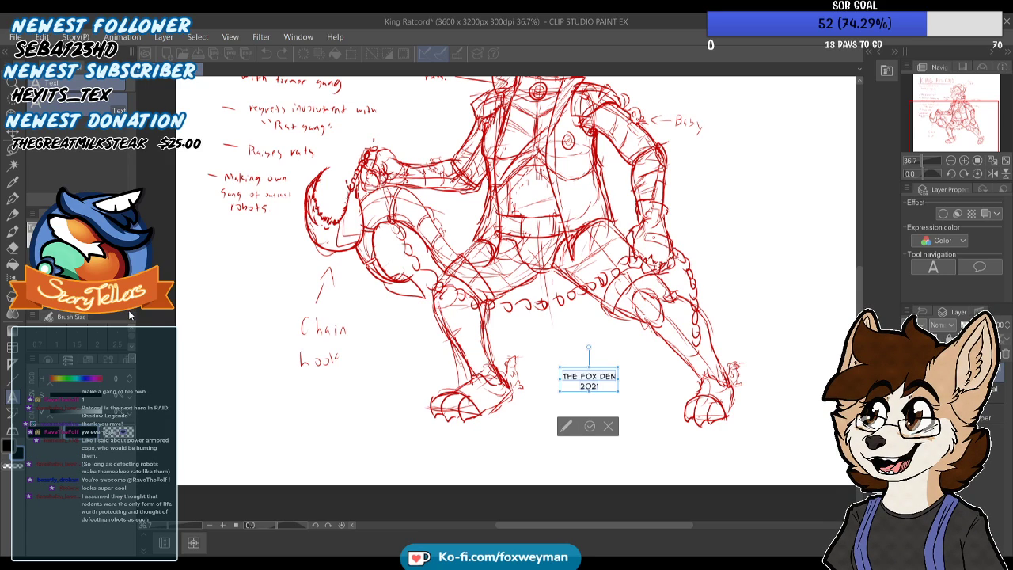
Restyle the signature in dark red bold italic lettering and move it up between King Rat-Cord's legs
left_click(98, 273)
mouse_move(99, 411)
left_mouse_down()
mouse_move(116, 417)
mouse_move(119, 395)
mouse_move(78, 412)
mouse_move(89, 413)
left_mouse_up()
left_click_drag(613, 369, 577, 329)
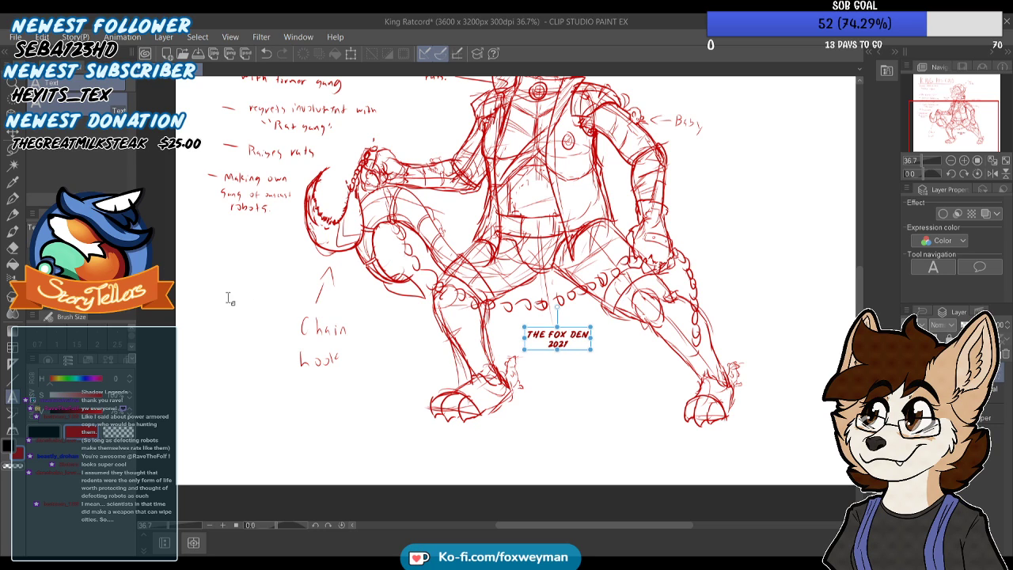
Fit the whole King Ratcord drawing in view, save it including as King Ratcord.png, and close it
left_click(14, 198)
key("ctrl+0")
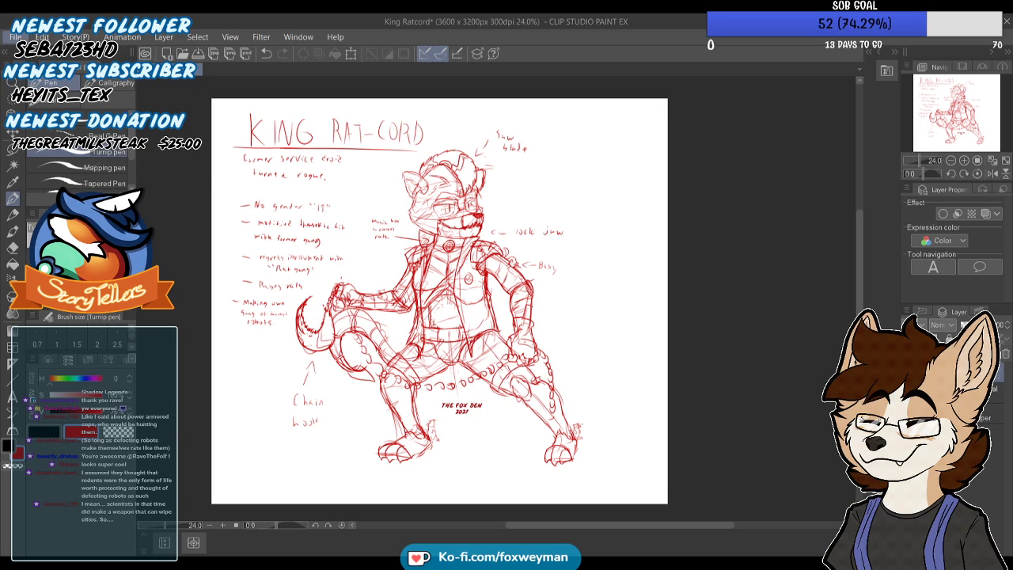
key("ctrl+s")
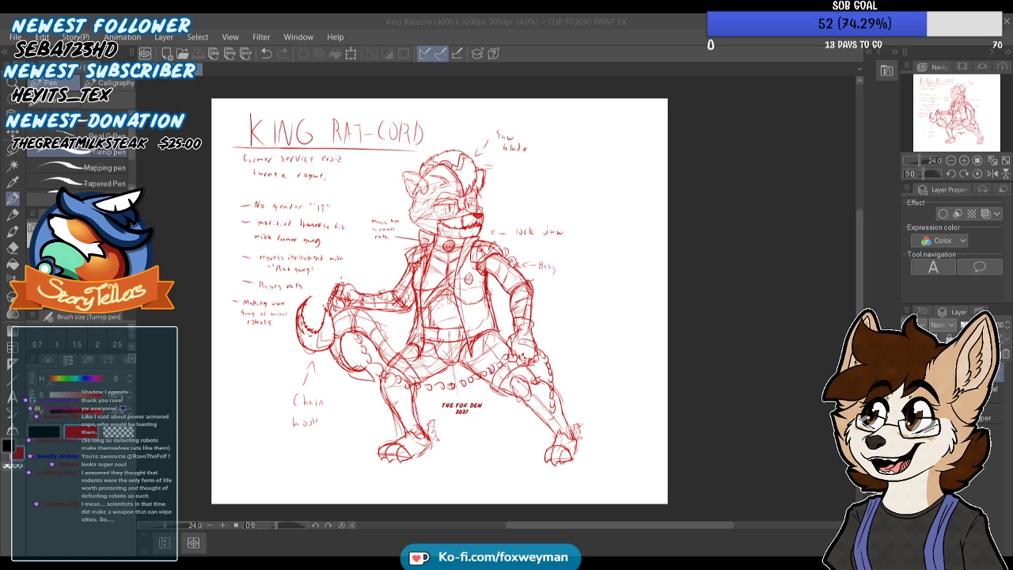
left_click(562, 240)
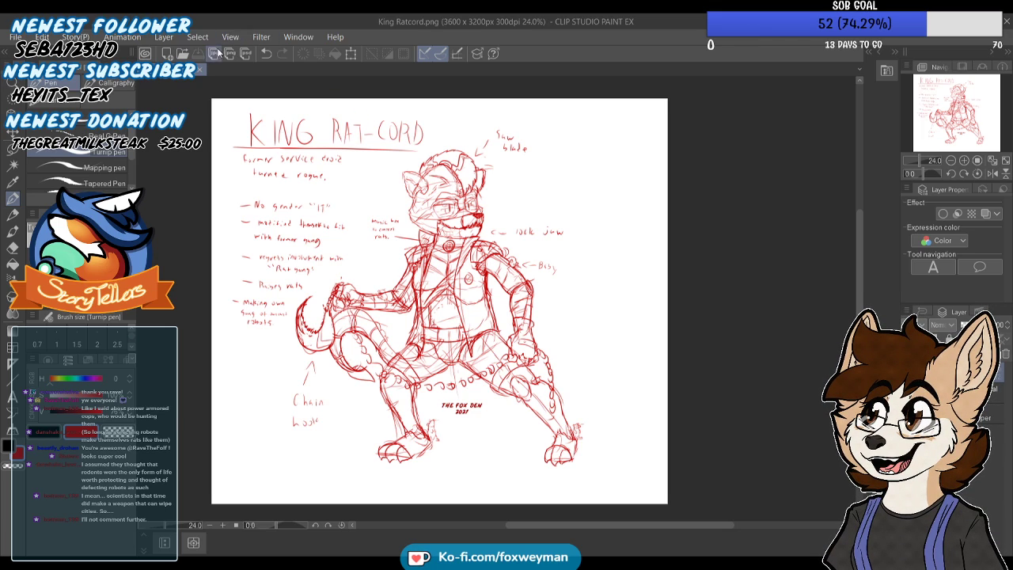
left_click(200, 69)
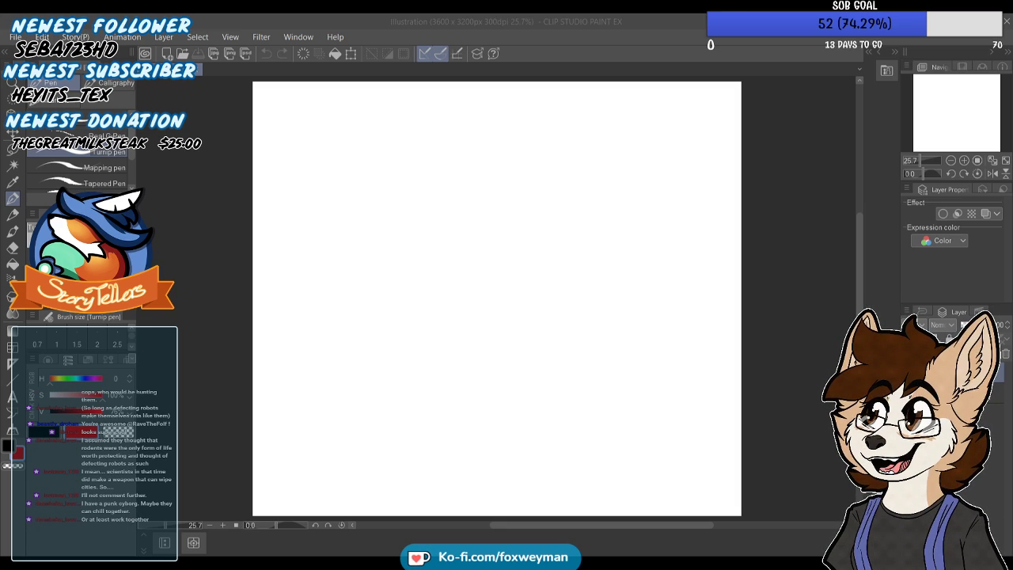
Paste the seated cat reference image into the blank canvas and set the pen color to dark green, hue 130
left_click(332, 468)
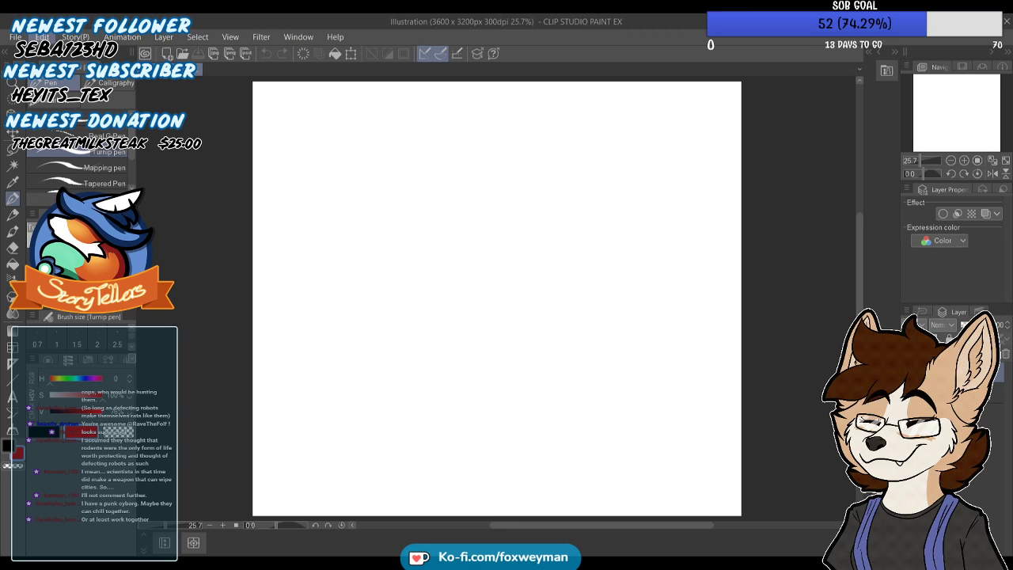
key("ctrl+v")
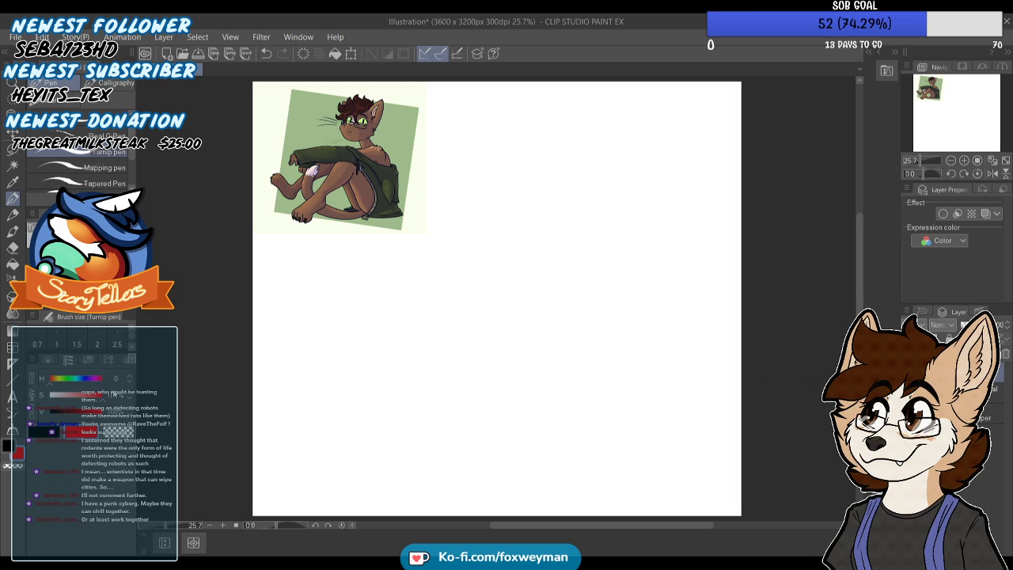
left_click(69, 380)
left_click_drag(91, 412, 75, 413)
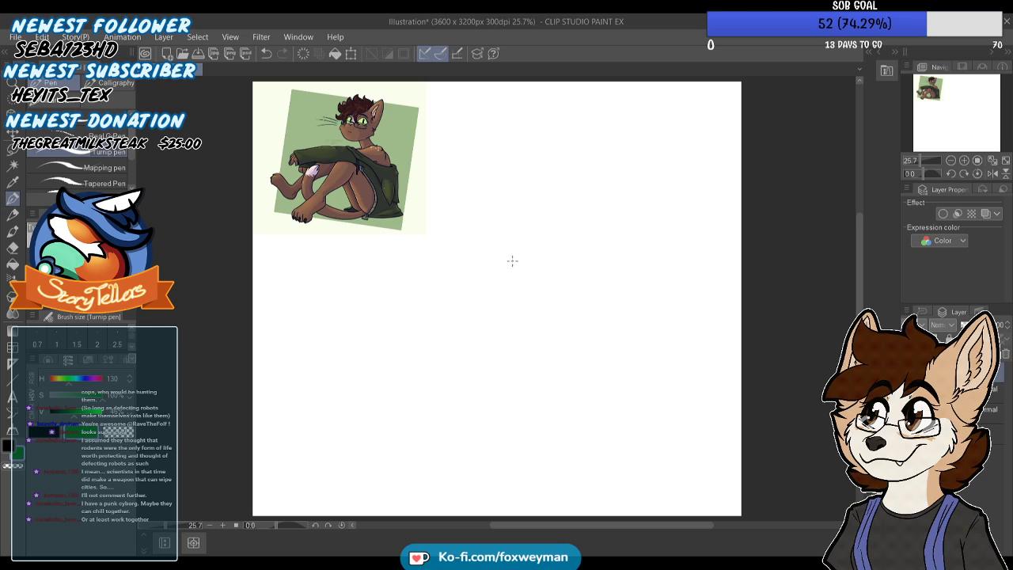
Sketch a round head construction circle beside the reference image with a vertical centre line through it
left_click_drag(508, 254, 531, 220)
mouse_move(515, 229)
left_mouse_down()
mouse_move(558, 208)
mouse_move(597, 236)
mouse_move(592, 292)
mouse_move(564, 302)
mouse_move(514, 295)
mouse_move(504, 249)
left_mouse_up()
left_click_drag(555, 203, 556, 254)
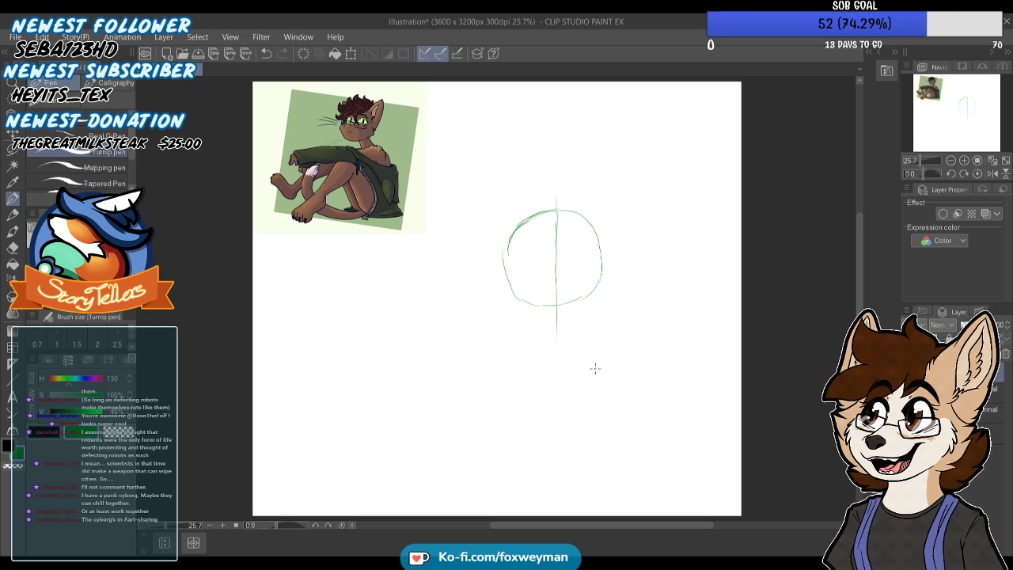
Draw curved guidelines across the head circle for the muzzle, the eyes and the forehead
scroll(550, 219, "down", 2)
scroll(524, 268, "up", 4)
mouse_move(509, 272)
left_mouse_down()
mouse_move(534, 280)
mouse_move(622, 266)
left_mouse_up()
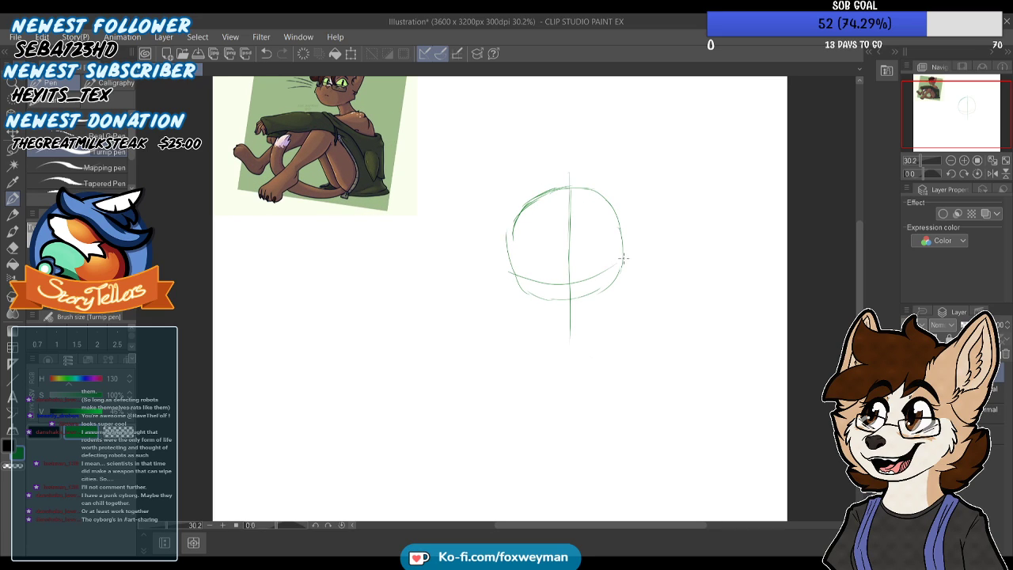
mouse_move(509, 235)
left_mouse_down()
mouse_move(534, 247)
mouse_move(584, 247)
left_mouse_up()
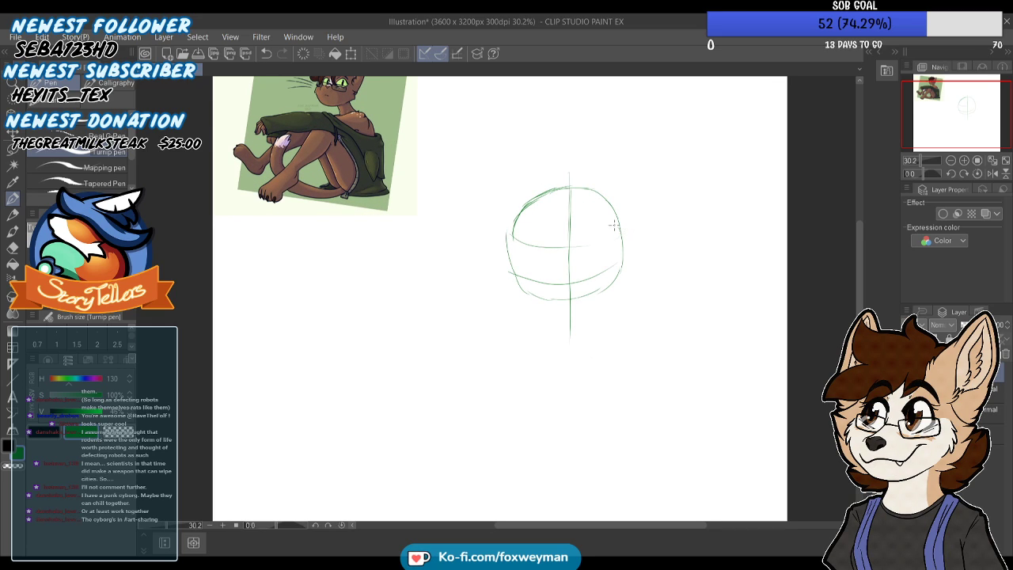
scroll(585, 248, "up", 1)
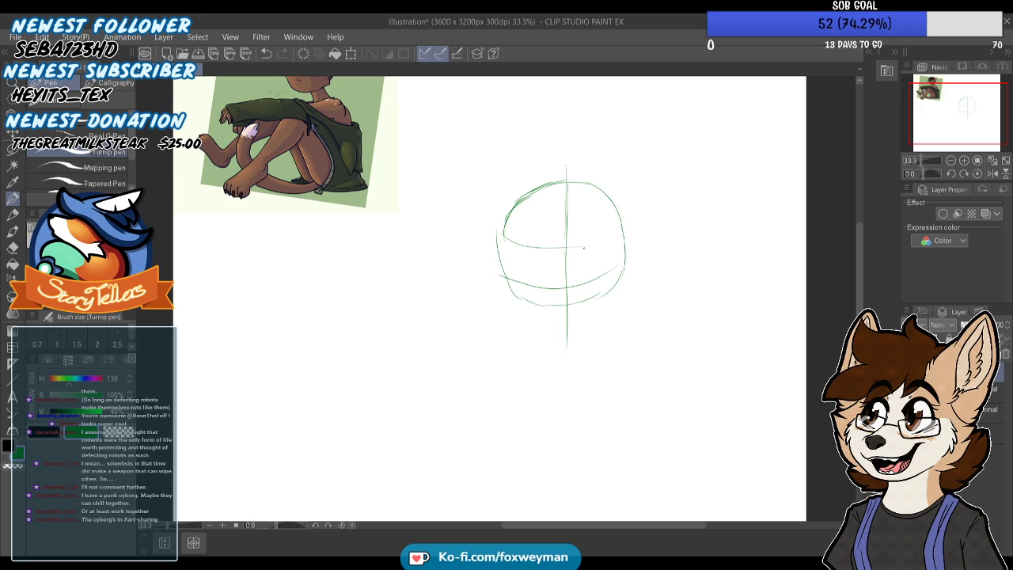
scroll(523, 253, "up", 1)
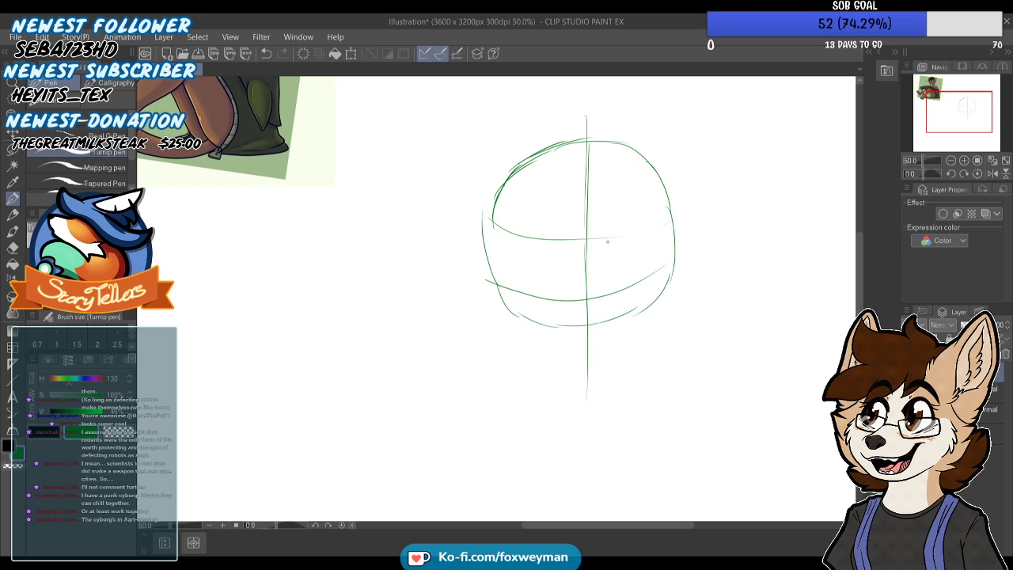
mouse_move(495, 204)
left_mouse_down()
mouse_move(578, 171)
mouse_move(686, 184)
left_mouse_up()
mouse_move(546, 241)
left_mouse_down()
mouse_move(564, 293)
mouse_move(523, 297)
left_mouse_up()
key("ctrl+z")
mouse_move(532, 245)
left_mouse_down()
mouse_move(571, 285)
mouse_move(535, 298)
mouse_move(499, 244)
left_mouse_up()
left_click_drag(614, 288, 606, 248)
key("ctrl+z")
key("ctrl+z")
key("ctrl+z")
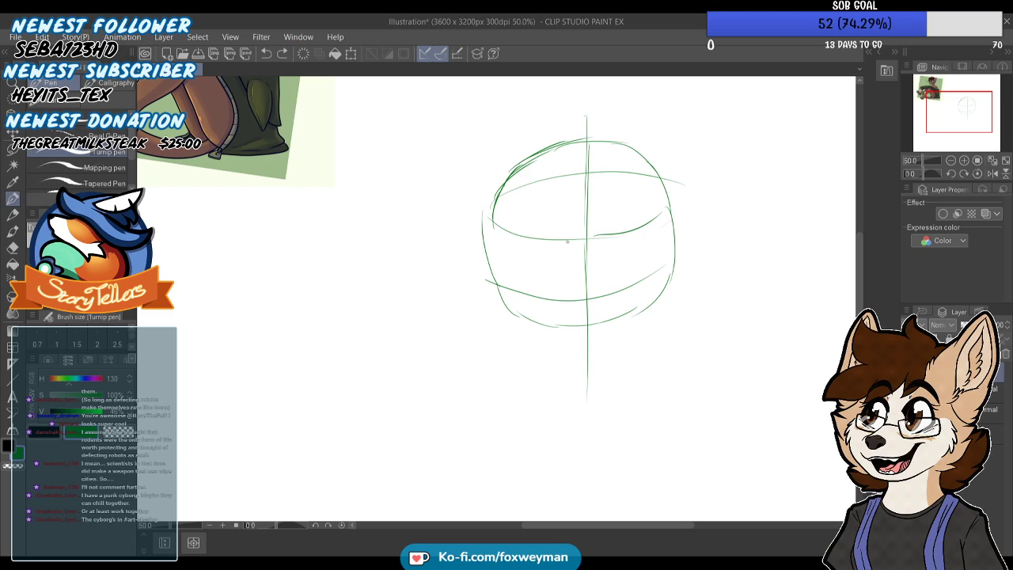
Sketch two half-lidded eyes along the eye guideline with inner edges, small highlights and low brows
mouse_move(539, 242)
left_mouse_down()
mouse_move(505, 247)
mouse_move(510, 286)
mouse_move(529, 303)
mouse_move(564, 302)
left_mouse_up()
left_click_drag(554, 244, 555, 269)
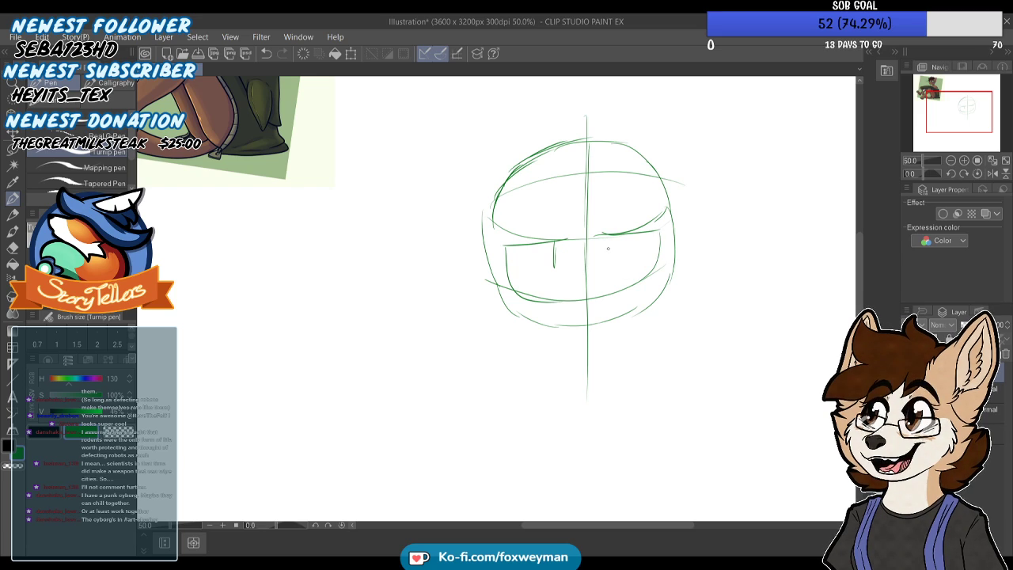
mouse_move(606, 238)
left_mouse_down()
mouse_move(603, 261)
mouse_move(650, 233)
left_mouse_up()
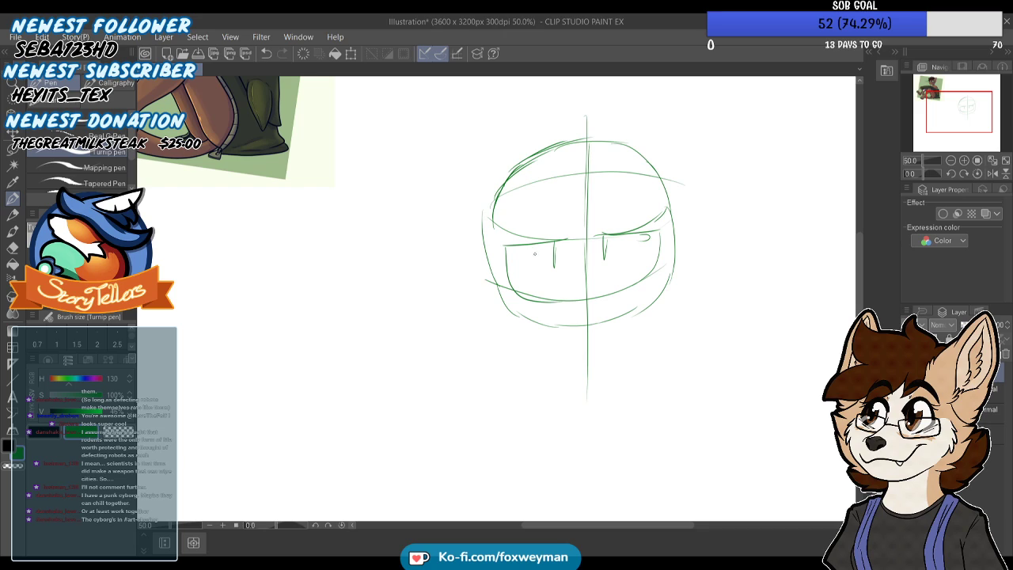
left_click_drag(523, 254, 520, 258)
mouse_move(569, 228)
left_mouse_down()
mouse_move(504, 246)
mouse_move(570, 223)
mouse_move(667, 220)
left_mouse_up()
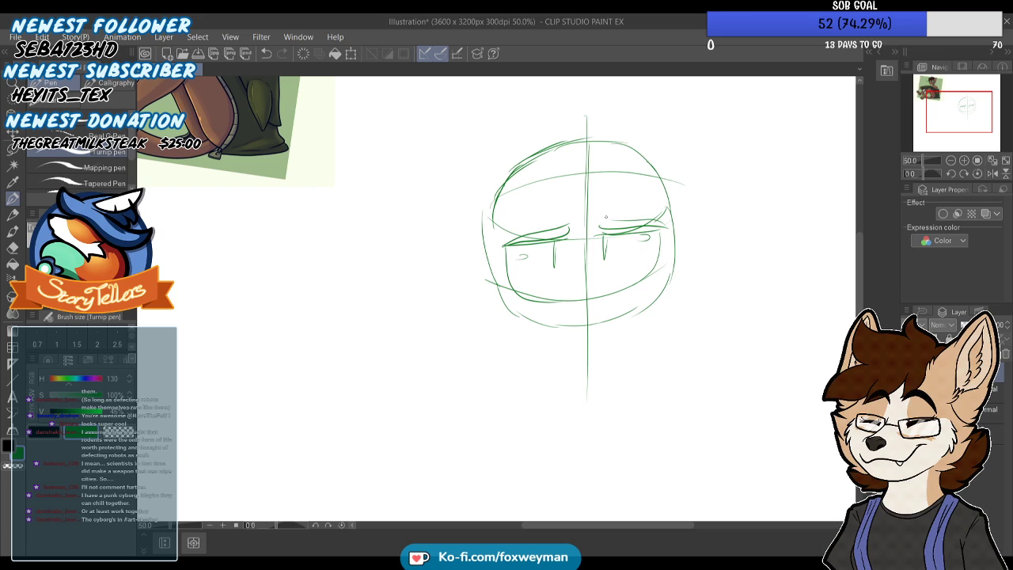
Sketch jagged cheek fur on both sides of the face and join it with a rounded jawline
scroll(577, 225, "down", 2)
mouse_move(521, 256)
left_mouse_down()
mouse_move(514, 269)
mouse_move(541, 294)
left_mouse_up()
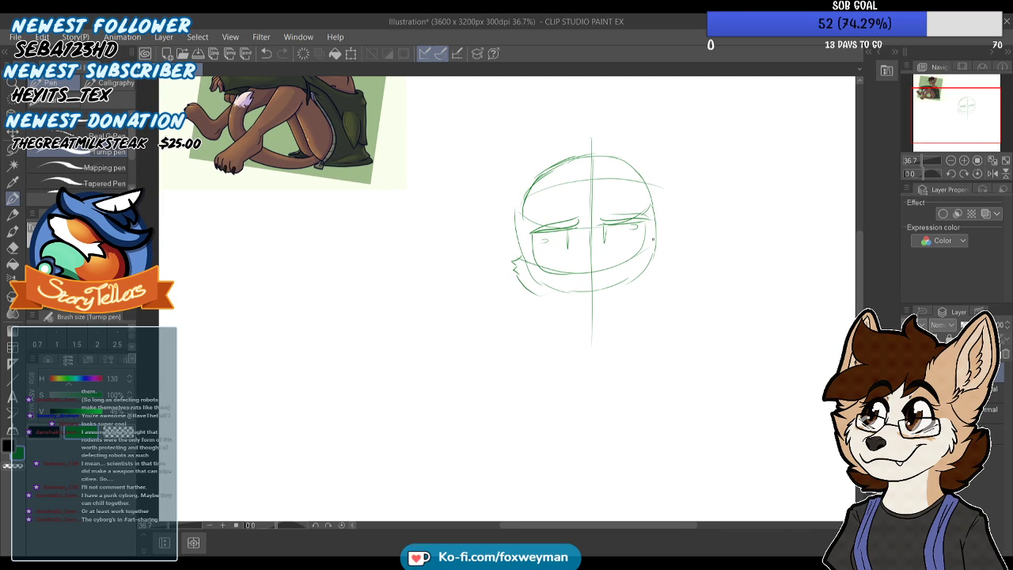
left_click_drag(657, 238, 665, 261)
left_click_drag(599, 319, 525, 287)
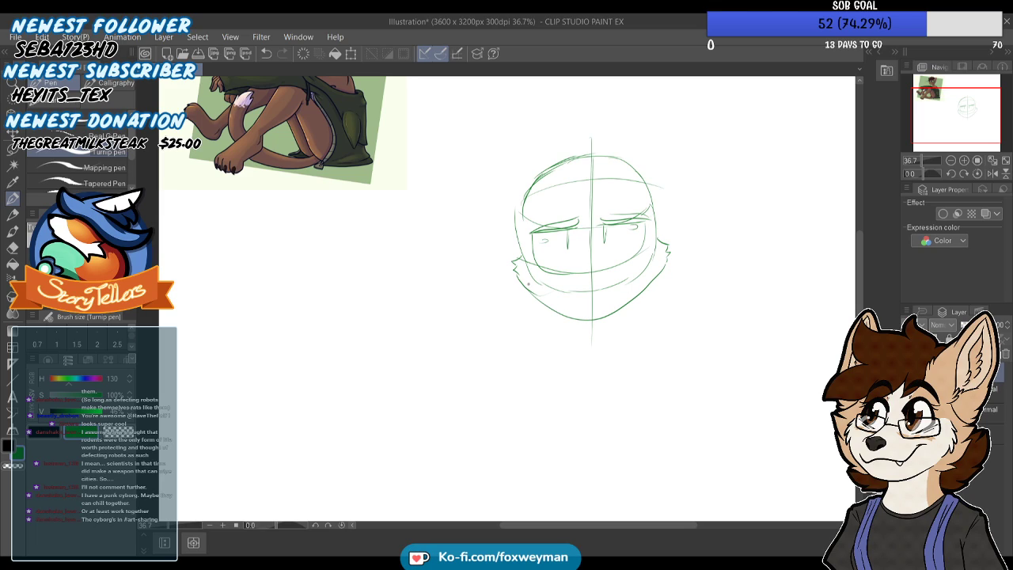
Sketch a small cat nose on the centre line with a curved mouth beneath it
left_click_drag(593, 283, 615, 278)
scroll(611, 293, "down", 3)
scroll(600, 304, "up", 2)
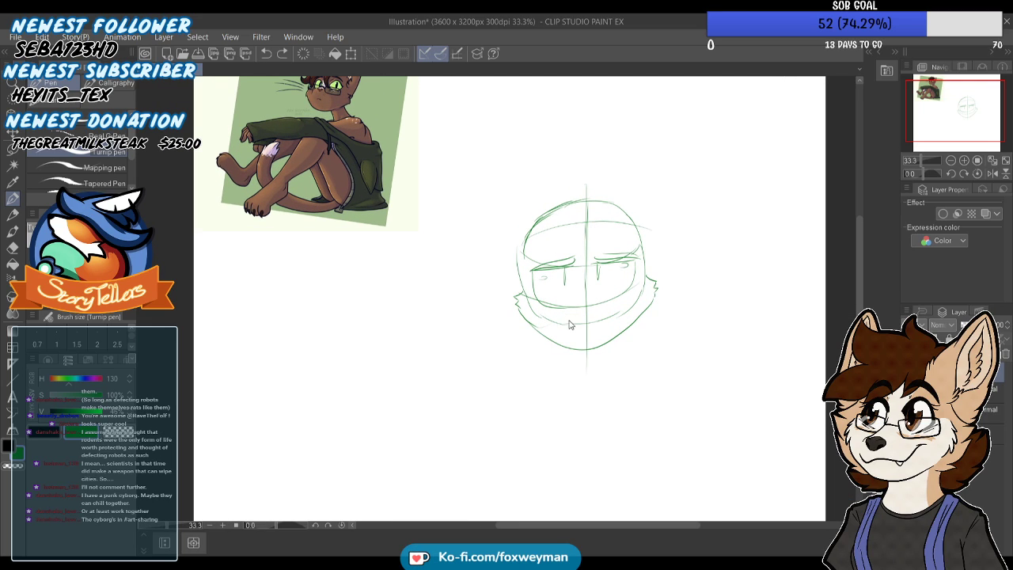
mouse_move(563, 319)
left_mouse_down()
mouse_move(603, 324)
mouse_move(612, 311)
left_mouse_up()
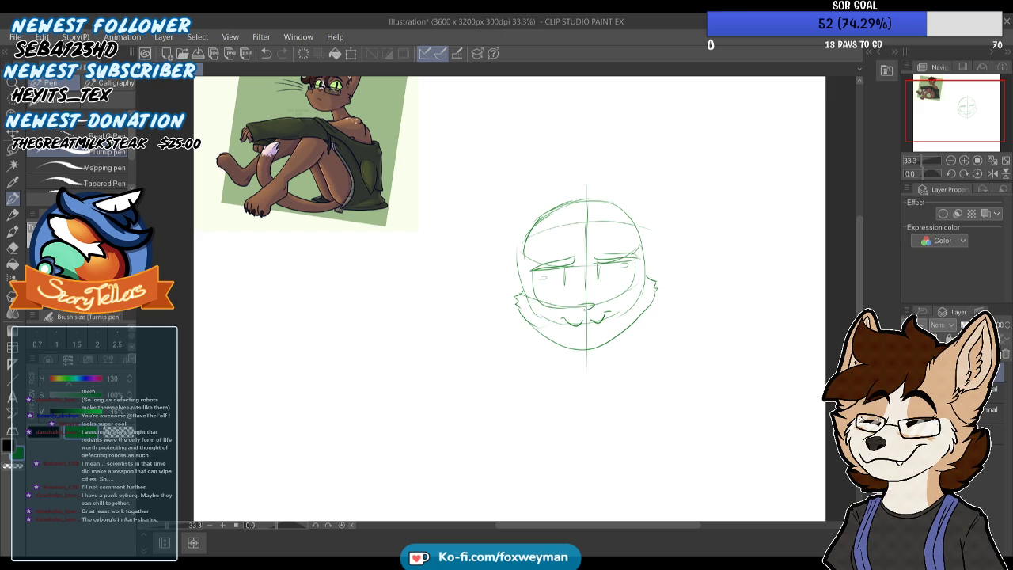
scroll(540, 254, "down", 1)
scroll(540, 238, "up", 1)
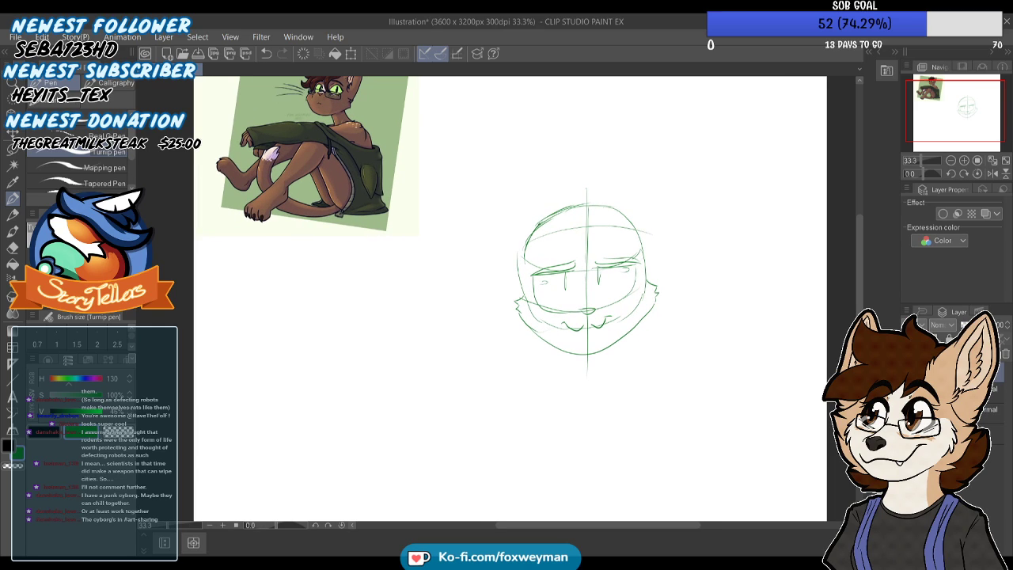
mouse_move(539, 236)
left_mouse_down()
mouse_move(543, 310)
mouse_move(492, 240)
left_mouse_up()
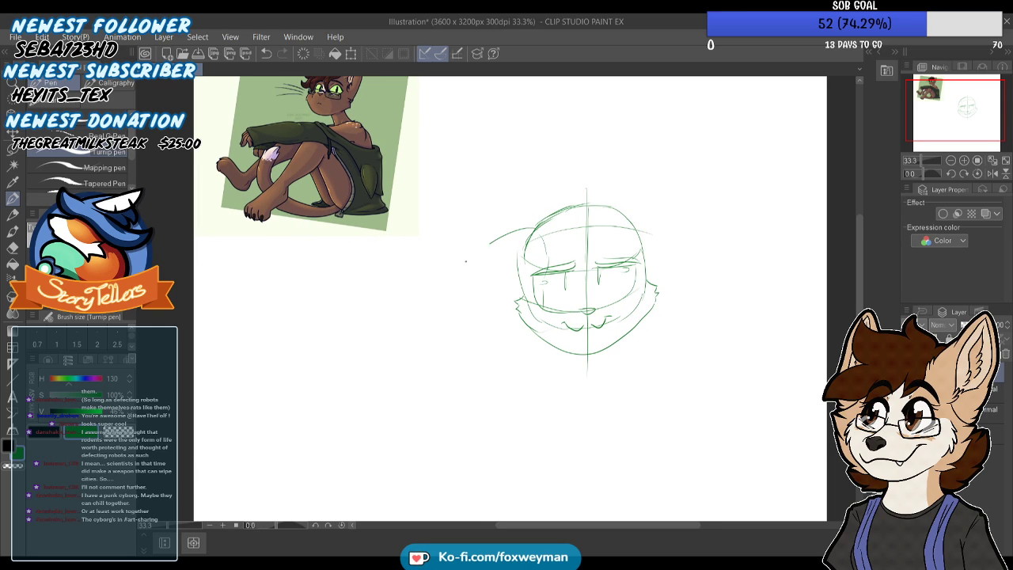
left_click_drag(445, 296, 532, 321)
key("ctrl+z")
key("ctrl+z")
mouse_move(531, 232)
left_mouse_down()
mouse_move(471, 259)
mouse_move(479, 304)
mouse_move(508, 320)
left_mouse_up()
Sketch large ears extending sideways from both sides of the cat's head
key("ctrl+z")
key("ctrl+z")
left_click_drag(531, 233, 461, 270)
left_click_drag(633, 228, 694, 255)
key("ctrl+z")
mouse_move(634, 224)
left_mouse_down()
mouse_move(705, 243)
mouse_move(707, 263)
mouse_move(658, 299)
left_mouse_up()
Sketch slanted forehead marks above the cat's eyes and a nose bridge line between them
scroll(605, 317, "down", 4)
scroll(607, 211, "up", 4)
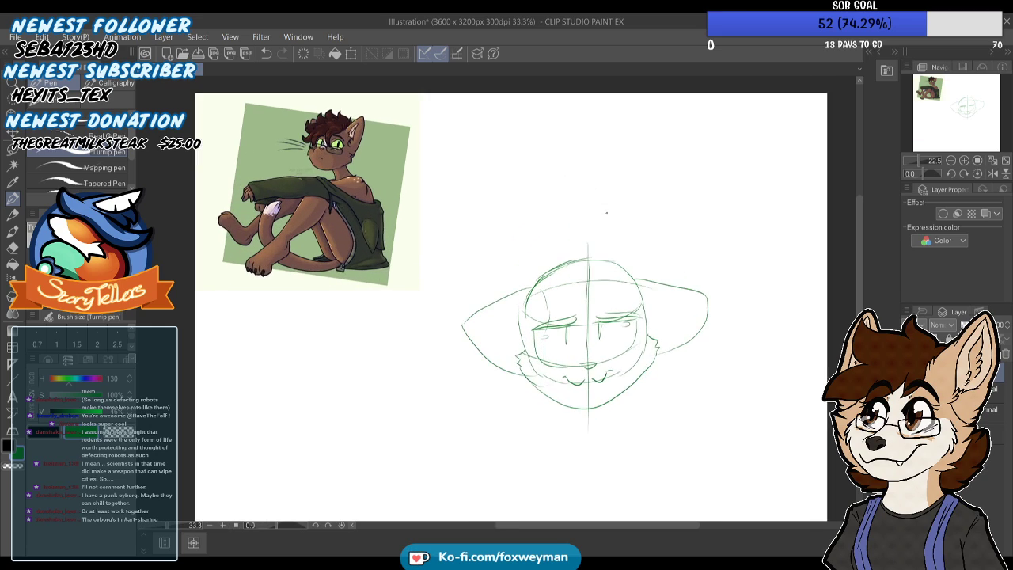
scroll(607, 211, "up", 2)
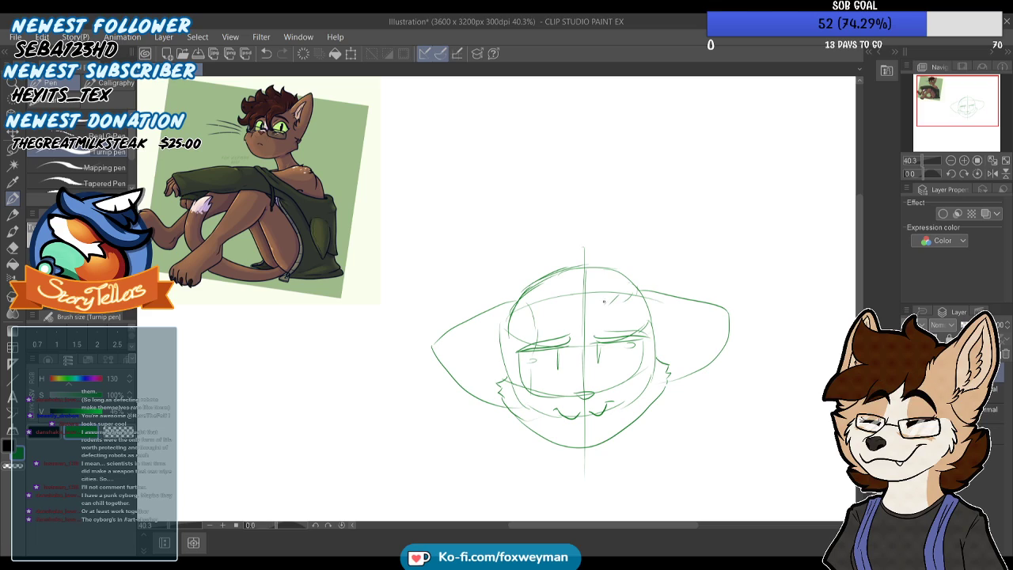
left_click_drag(606, 307, 592, 335)
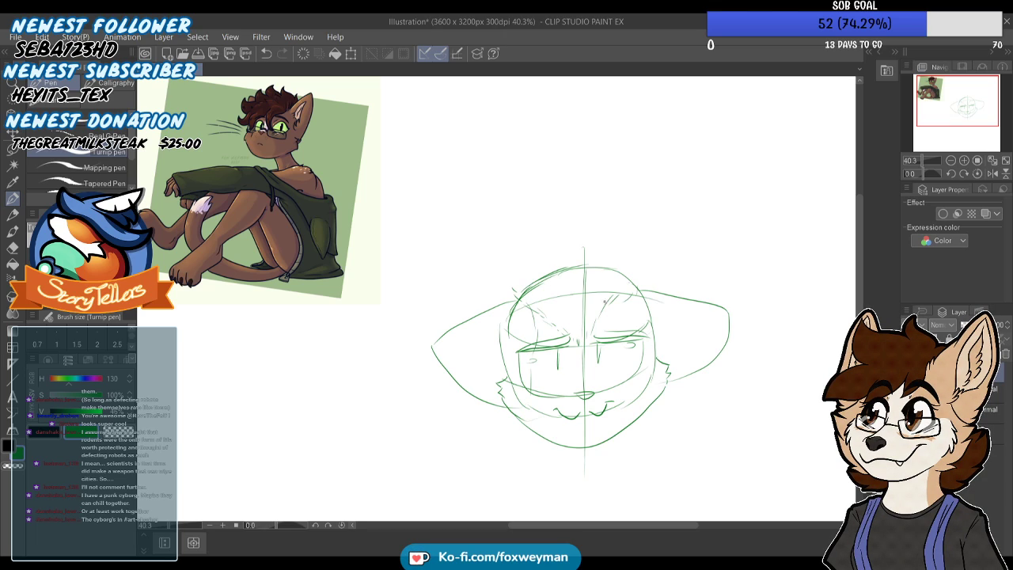
left_click_drag(571, 346, 585, 364)
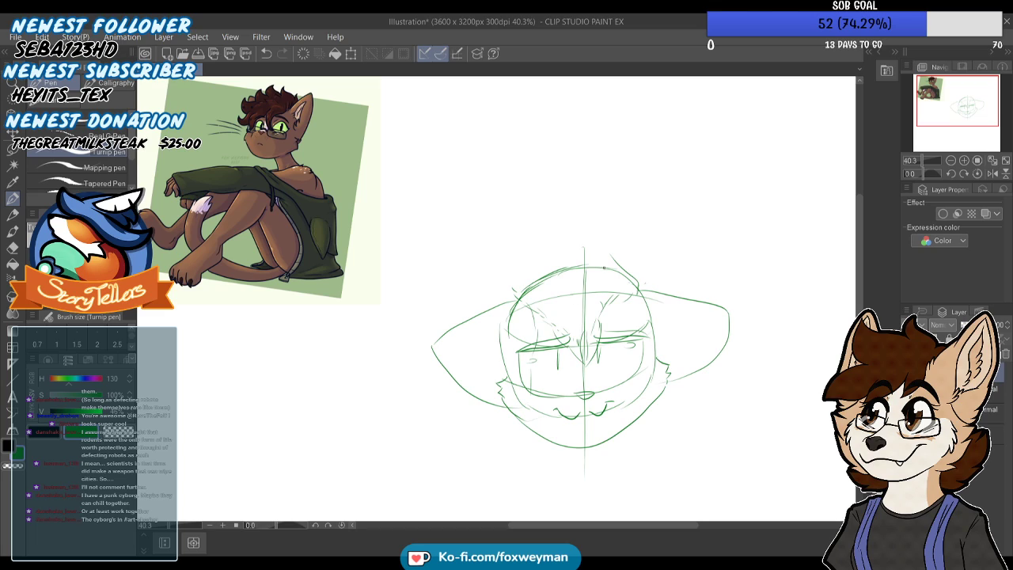
key("ctrl+z")
key("ctrl+z")
key("ctrl+z")
left_click_drag(581, 338, 582, 346)
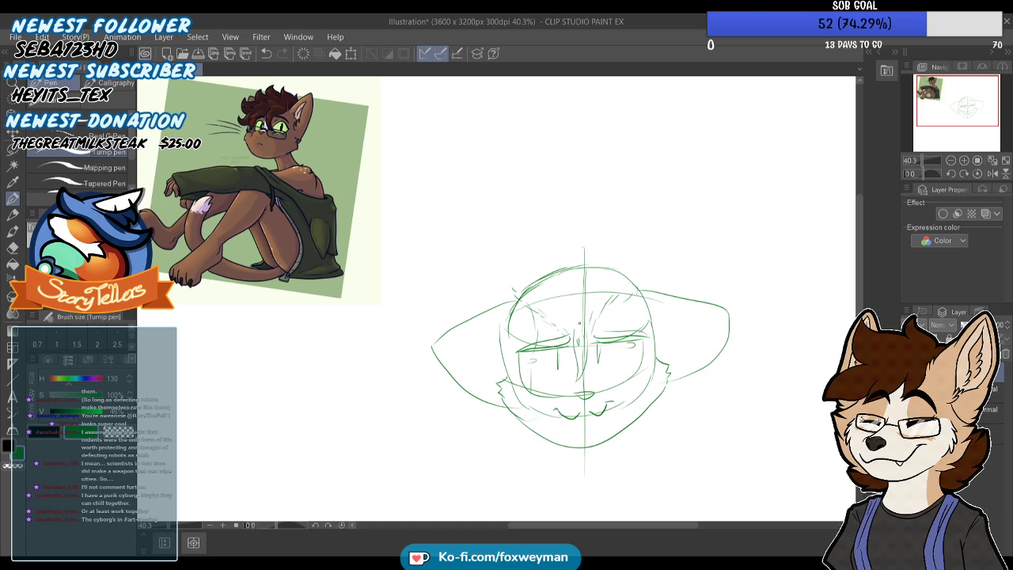
Sketch spiky tousled hair over the cat's head with a fringe across the brow, and add inner ear lines
left_click_drag(576, 190, 572, 232)
mouse_move(522, 254)
left_mouse_down()
mouse_move(481, 245)
mouse_move(494, 276)
mouse_move(457, 287)
left_mouse_up()
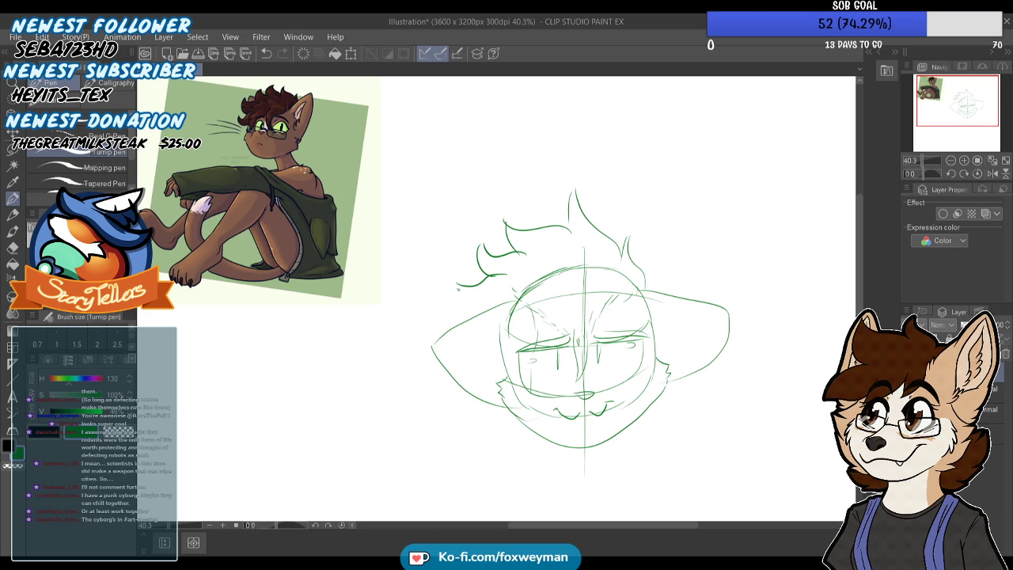
mouse_move(515, 315)
left_mouse_down()
mouse_move(497, 328)
mouse_move(517, 361)
left_mouse_up()
left_click_drag(598, 298, 590, 327)
left_click_drag(567, 259, 578, 286)
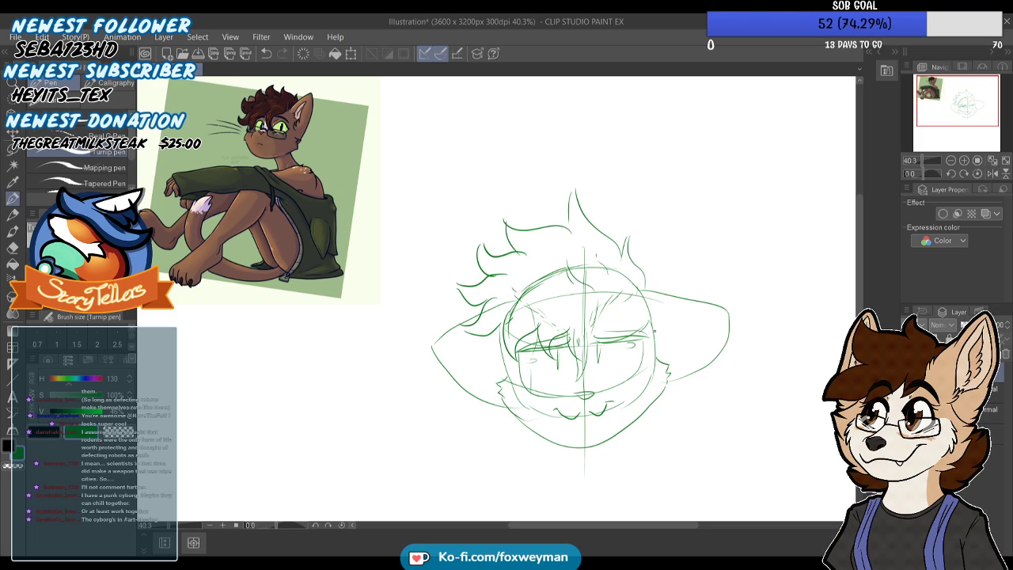
left_click_drag(664, 329, 717, 331)
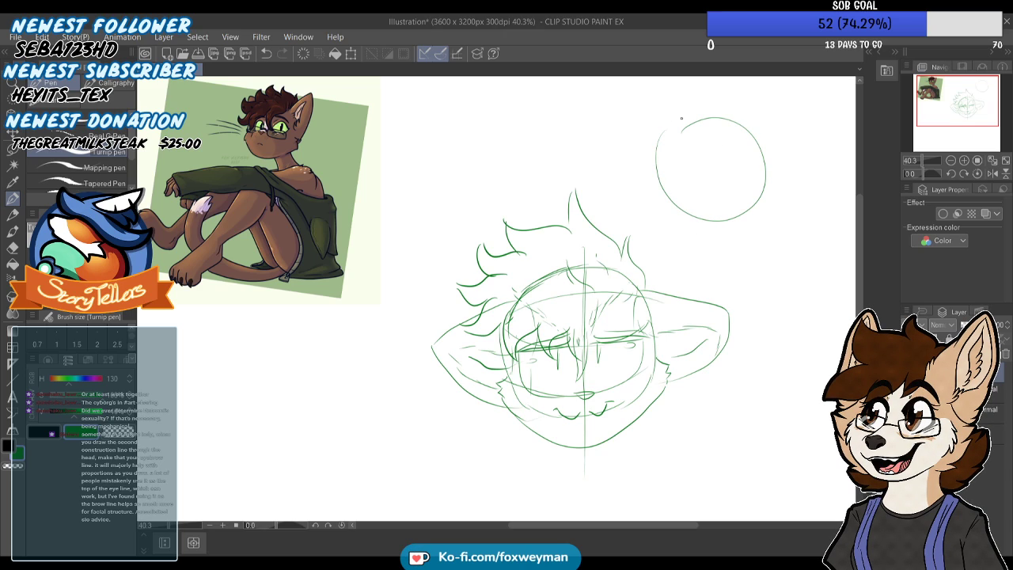
Sketch face construction lines and eyes on the small demonstration head, and erase that whole demonstration sketch
left_click_drag(716, 164, 715, 224)
mouse_move(779, 158)
left_mouse_down()
mouse_move(664, 188)
mouse_move(690, 201)
mouse_move(758, 195)
left_mouse_up()
mouse_move(685, 164)
left_mouse_down()
mouse_move(696, 196)
mouse_move(665, 168)
mouse_move(697, 163)
mouse_move(741, 189)
mouse_move(733, 196)
mouse_move(742, 165)
left_mouse_up()
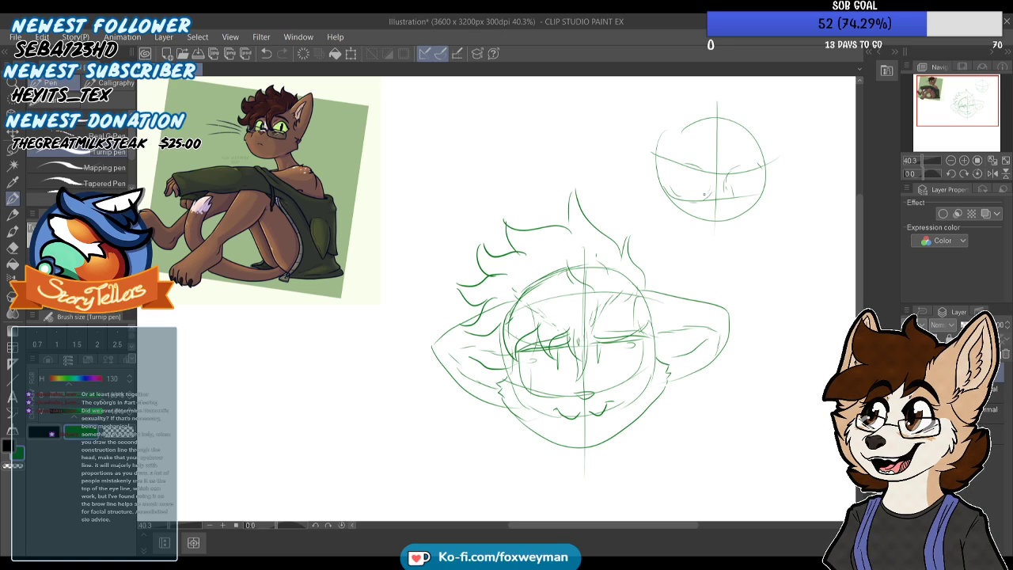
mouse_move(674, 190)
left_mouse_down()
mouse_move(669, 172)
mouse_move(751, 165)
left_mouse_up()
left_click_drag(691, 163, 704, 168)
key("e")
mouse_move(689, 125)
left_mouse_down()
mouse_move(671, 185)
mouse_move(729, 195)
mouse_move(757, 168)
mouse_move(674, 174)
left_mouse_up()
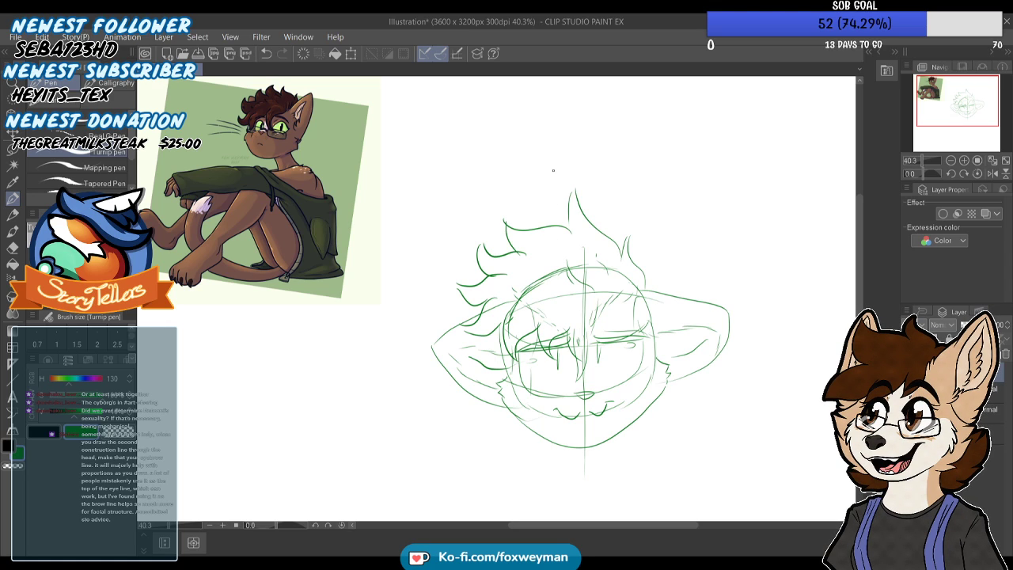
Sketch the inner edge line of the cat's uncovered eye beside the nose bridge
scroll(555, 372, "up", 5)
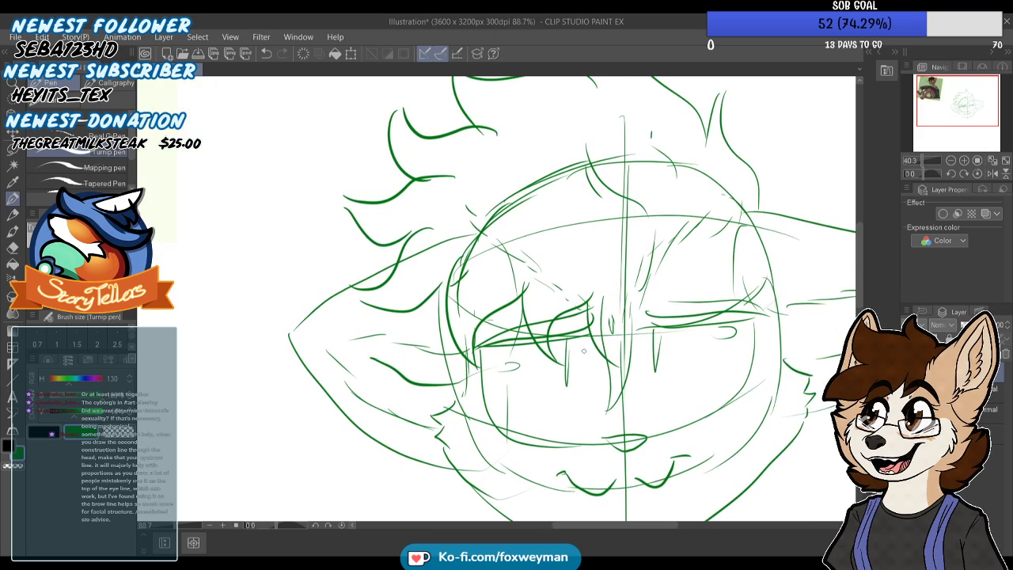
scroll(589, 401, "down", 2)
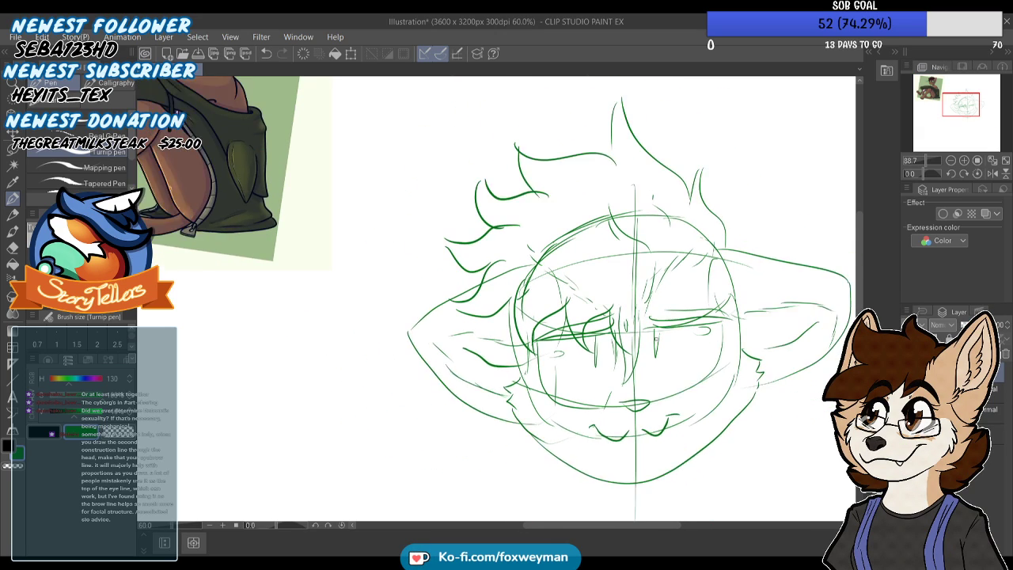
left_click_drag(652, 339, 654, 388)
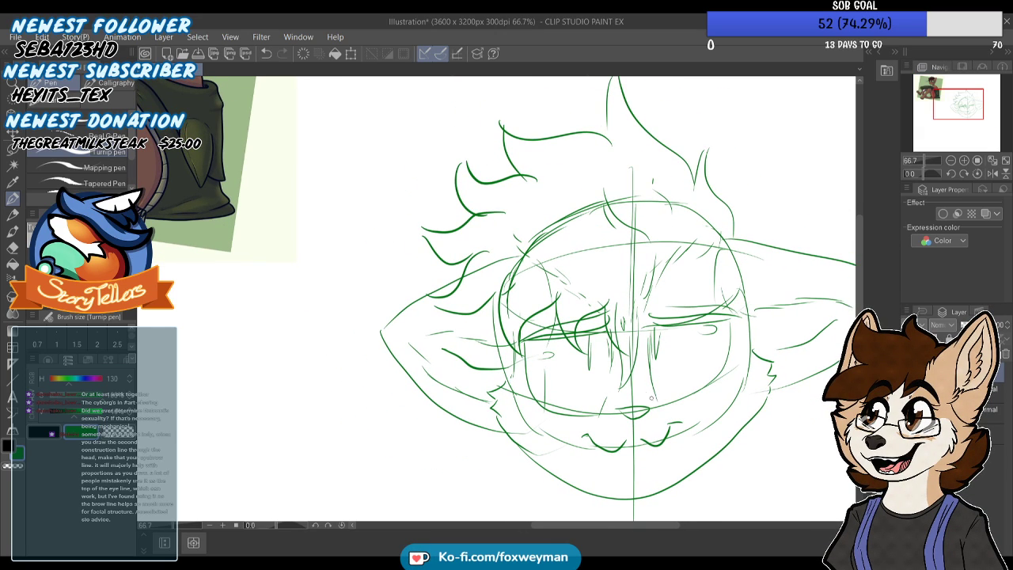
scroll(609, 261, "down", 2)
scroll(610, 262, "up", 2)
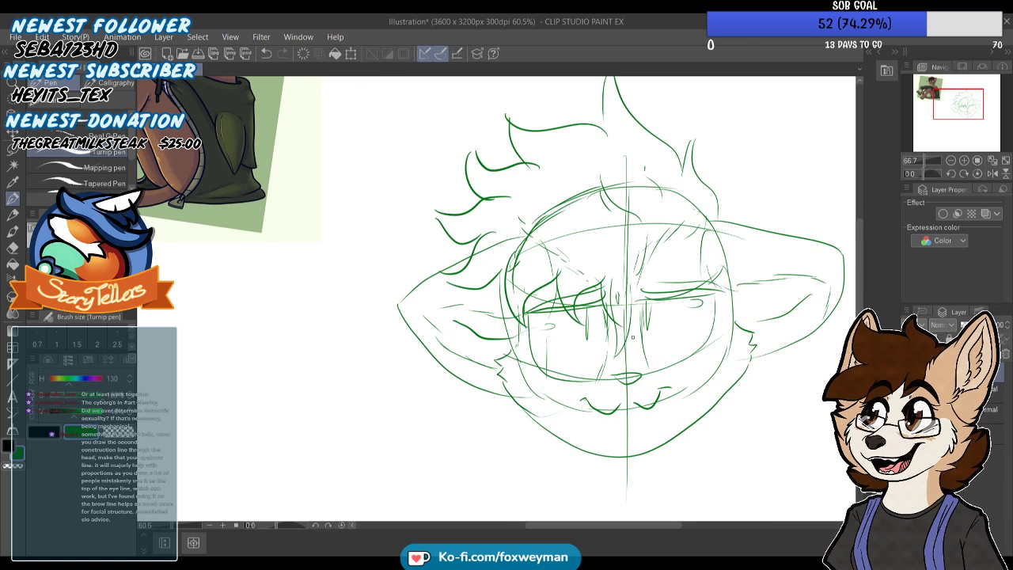
Sketch the cat's neck beneath the head with sloping shoulder lines and a collarbone curve
scroll(593, 238, "down", 1)
scroll(591, 239, "down", 4)
scroll(585, 292, "up", 5)
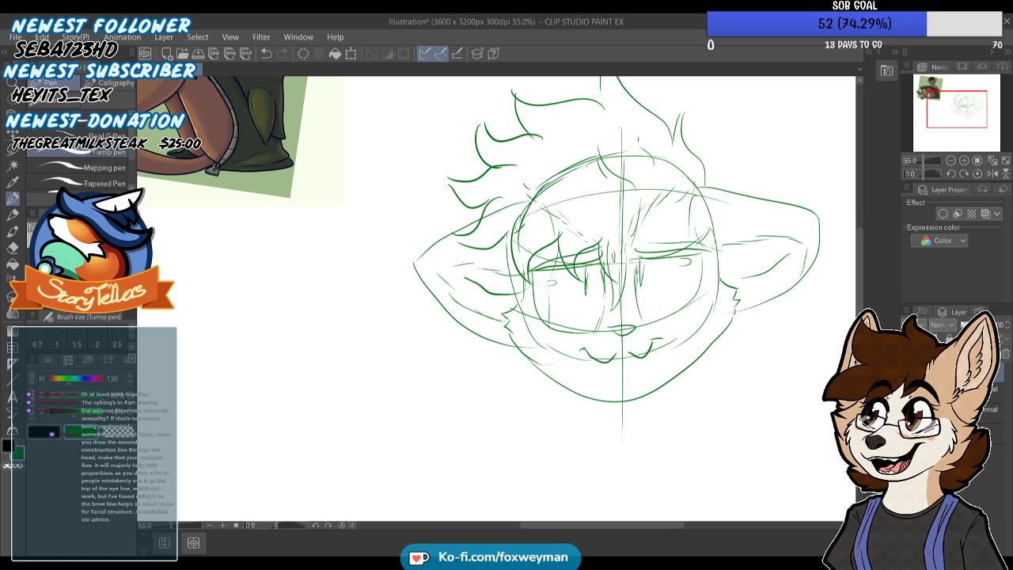
scroll(625, 190, "down", 3)
scroll(626, 190, "up", 1)
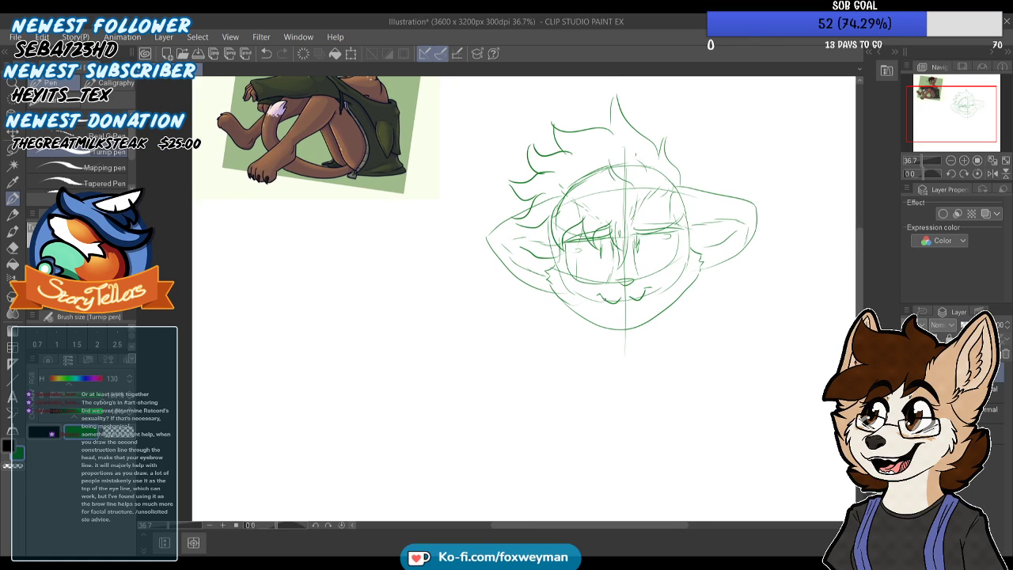
left_click_drag(609, 367, 610, 370)
key("ctrl+z")
scroll(657, 308, "down", 2)
scroll(656, 336, "up", 2)
mouse_move(660, 342)
left_mouse_down()
mouse_move(674, 355)
mouse_move(661, 364)
left_mouse_up()
left_click_drag(606, 338, 586, 356)
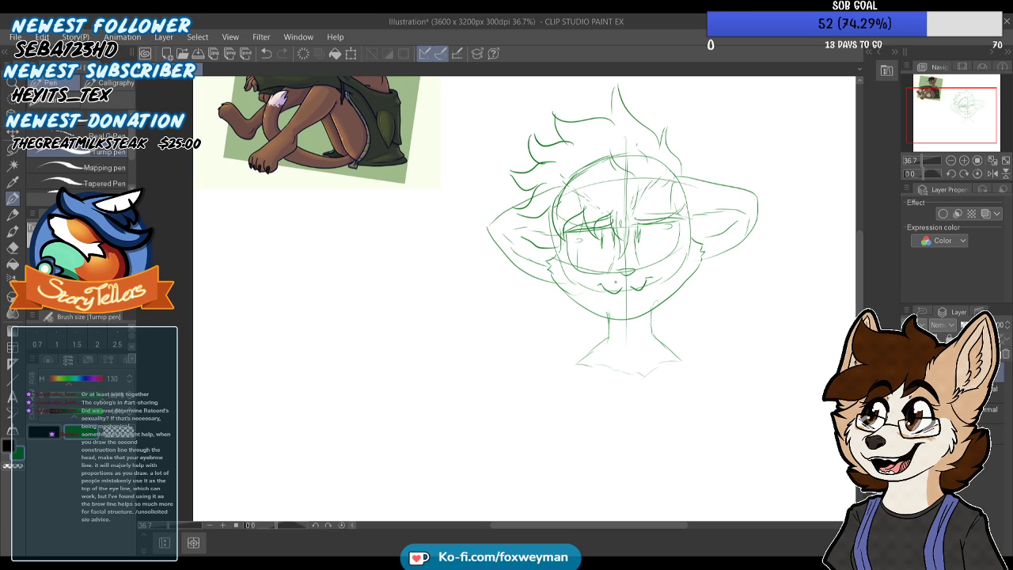
Sketch the rounded shoulders and upper torso sides, and add curved chest lines with ribcage guides beneath them
scroll(616, 281, "down", 5)
scroll(619, 282, "up", 3)
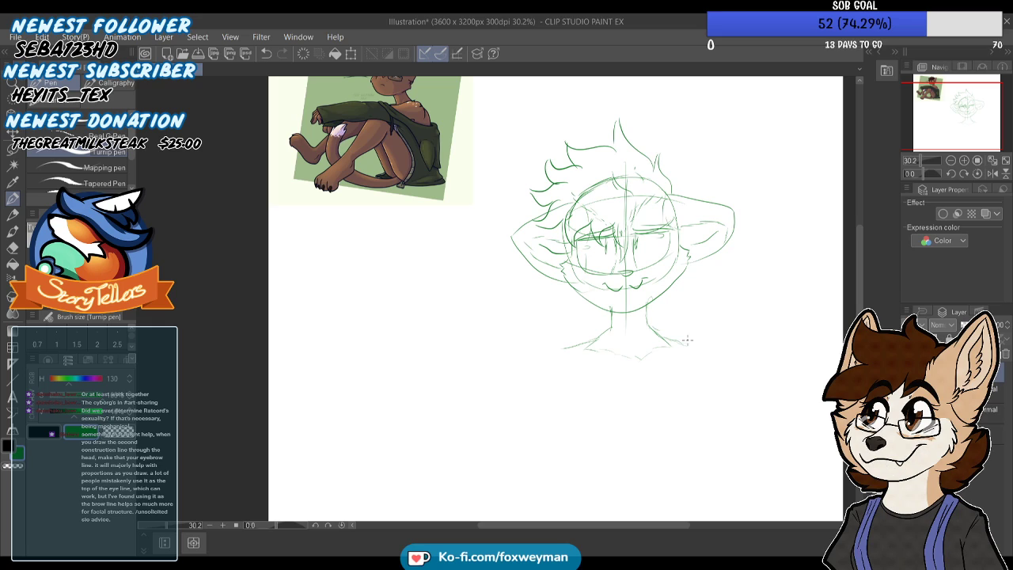
left_click_drag(561, 354, 581, 437)
mouse_move(682, 342)
left_mouse_down()
mouse_move(696, 346)
mouse_move(705, 378)
left_mouse_up()
left_click_drag(687, 436, 660, 428)
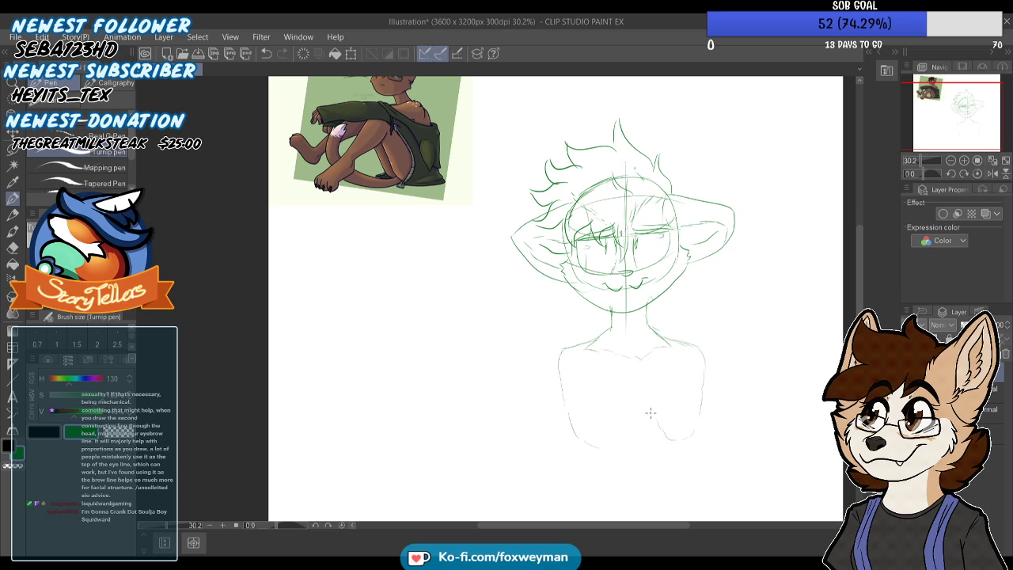
left_click_drag(639, 396, 672, 438)
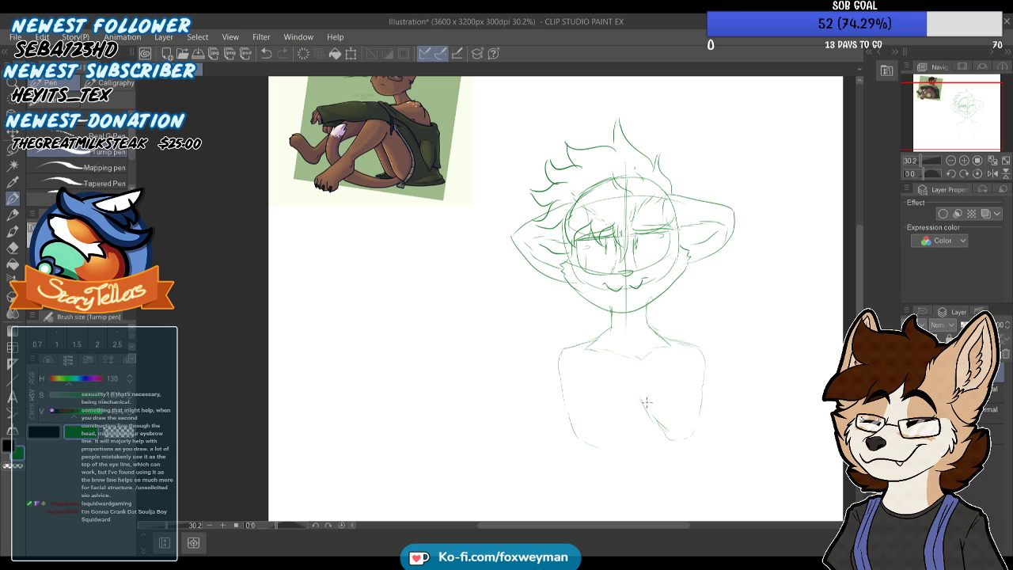
left_click_drag(638, 385, 619, 439)
left_click_drag(641, 388, 701, 398)
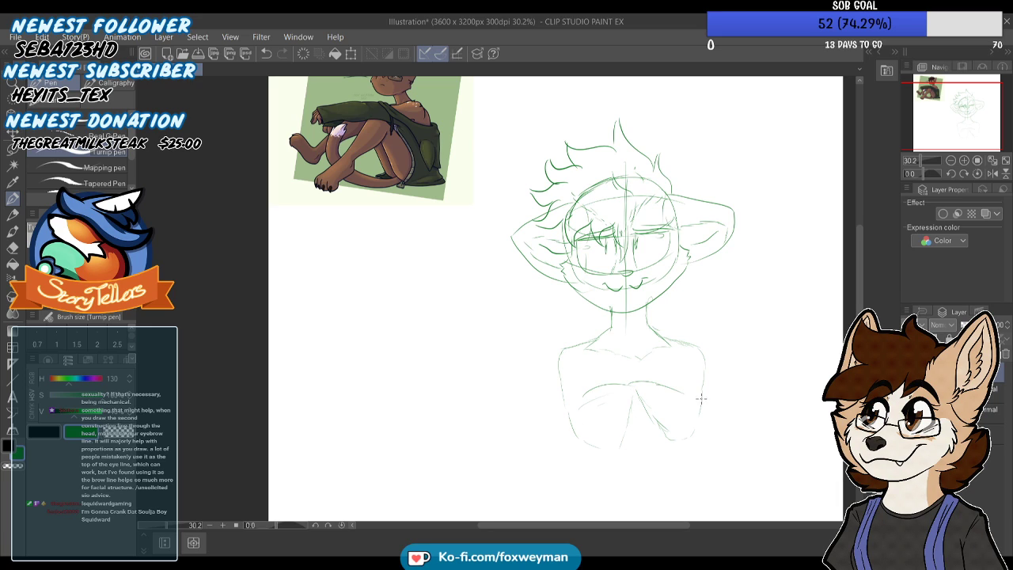
Sketch the sides of the waist down to angled hip lines at the lower edge of the canvas
scroll(695, 380, "down", 4)
scroll(695, 366, "up", 2)
left_click_drag(696, 358, 678, 447)
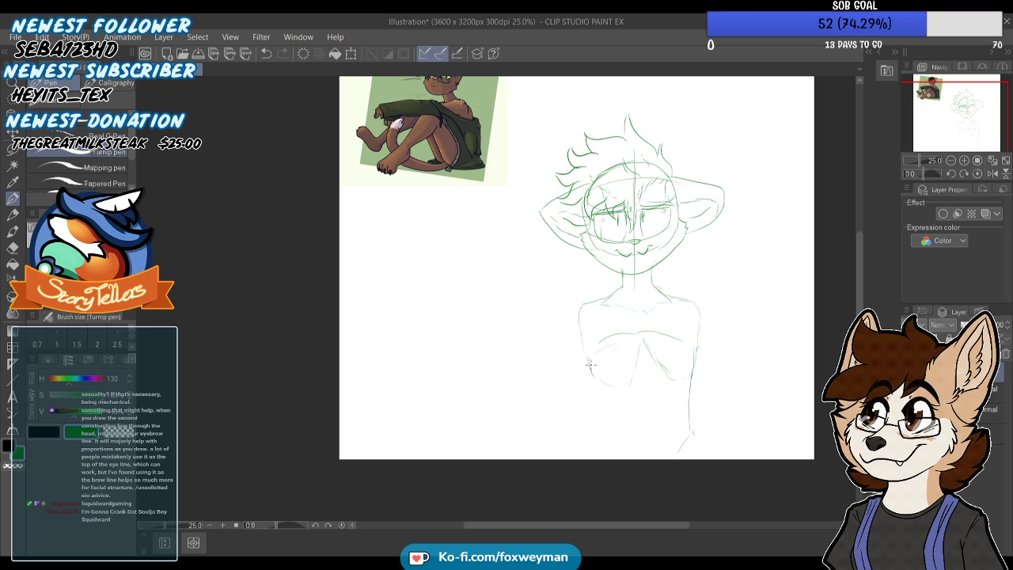
left_click_drag(602, 400, 626, 456)
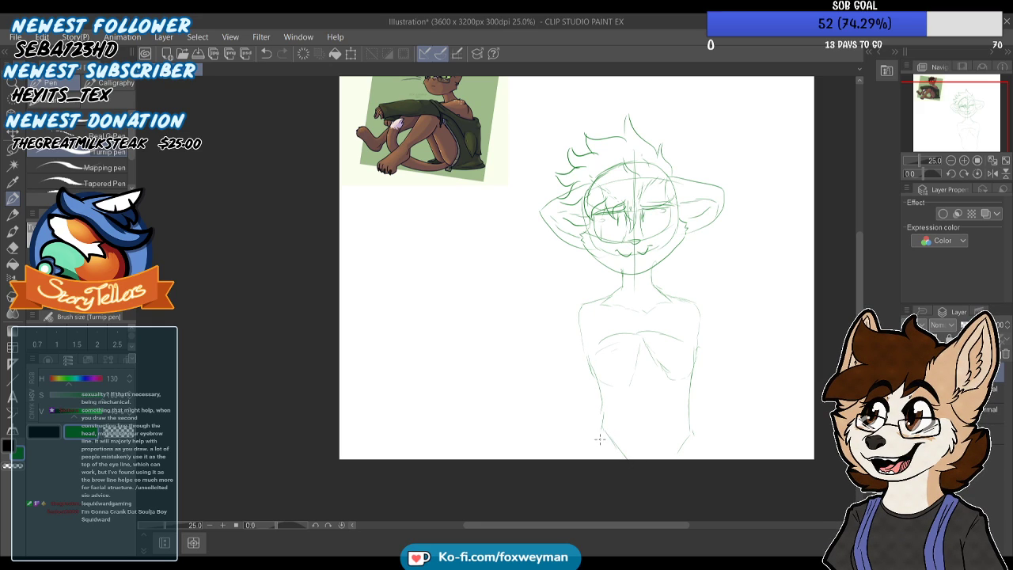
scroll(610, 274, "up", 2)
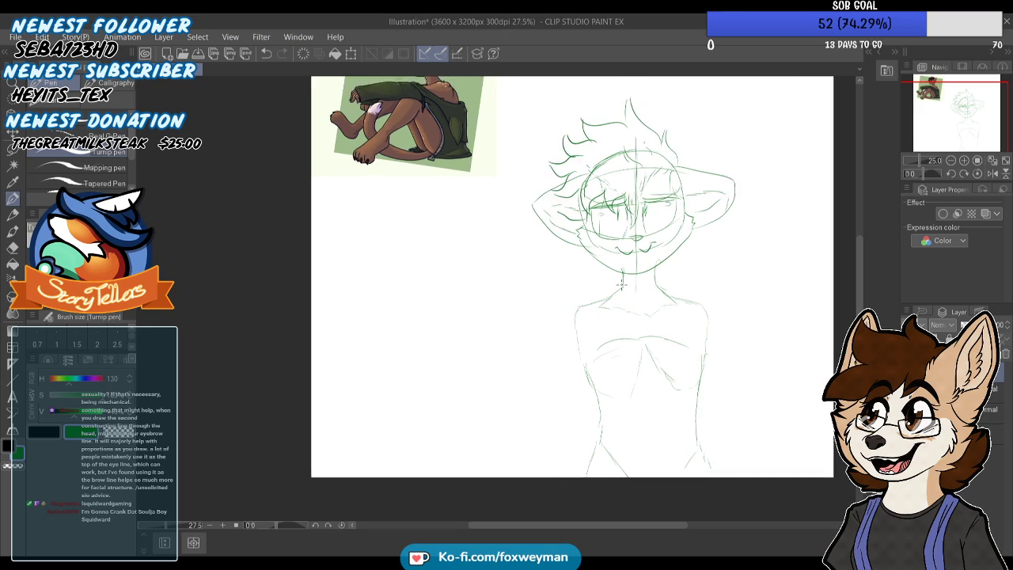
Strengthen the contours of the neck, shoulders and torso sides with darker strokes
mouse_move(622, 286)
left_mouse_down()
mouse_move(579, 317)
mouse_move(584, 383)
left_mouse_up()
mouse_move(673, 294)
left_mouse_down()
mouse_move(722, 321)
mouse_move(723, 392)
mouse_move(709, 440)
left_mouse_up()
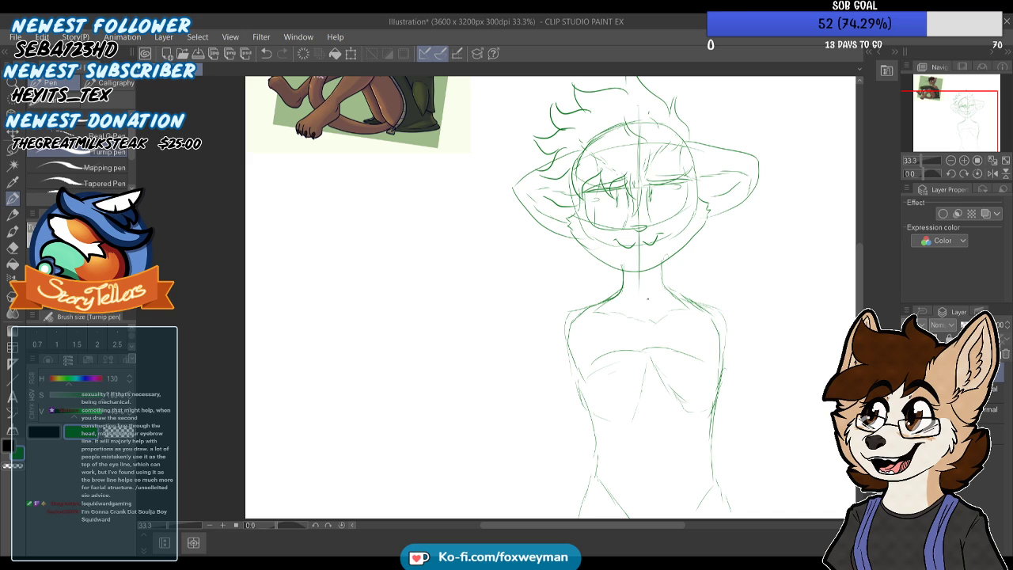
scroll(626, 317, "down", 1)
scroll(625, 316, "up", 1)
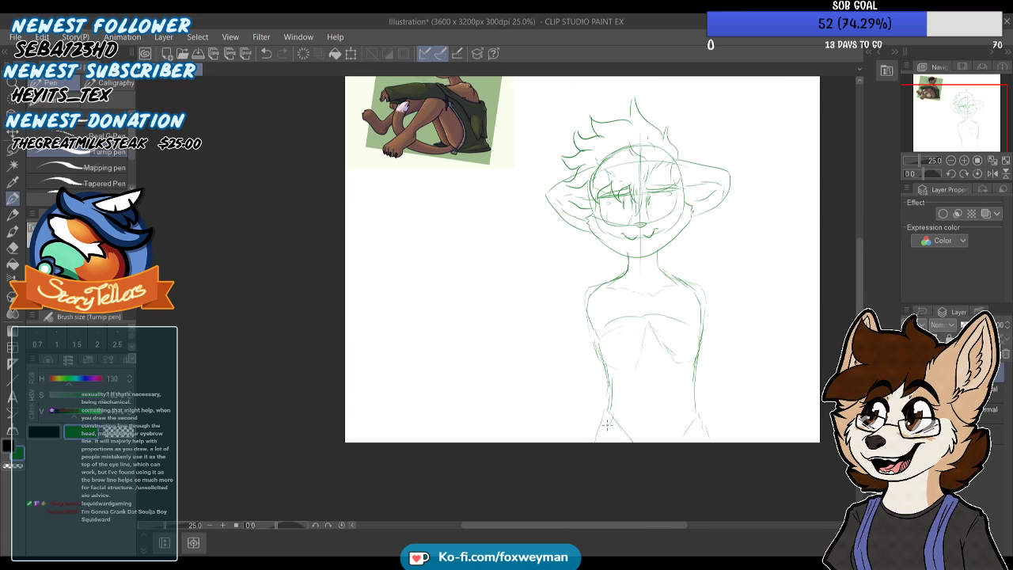
scroll(609, 287, "up", 1)
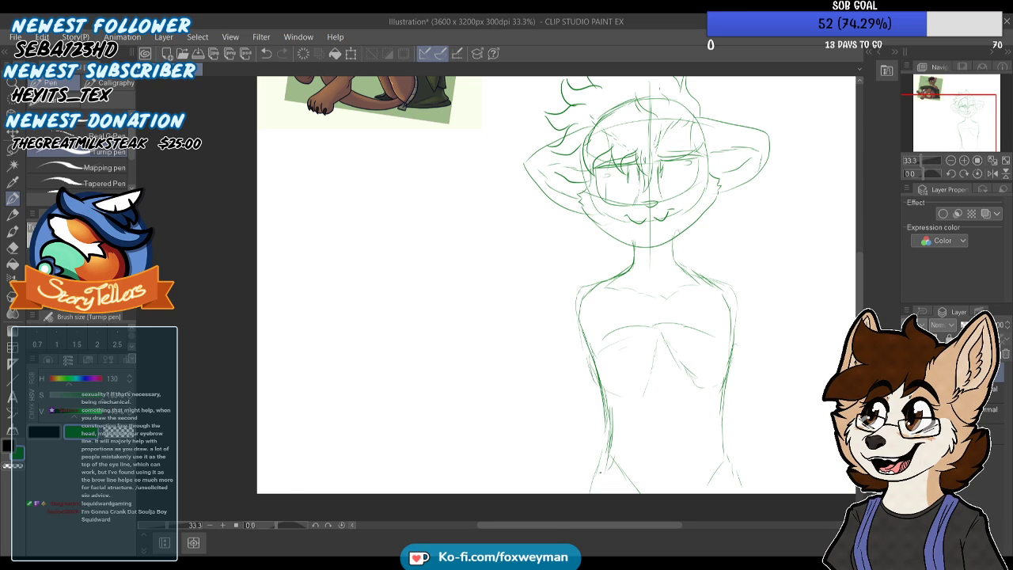
Sketch the outer line of the arm below the fringe-side shoulder, bending at the elbow towards the hip
scroll(689, 365, "down", 2)
scroll(689, 365, "up", 1)
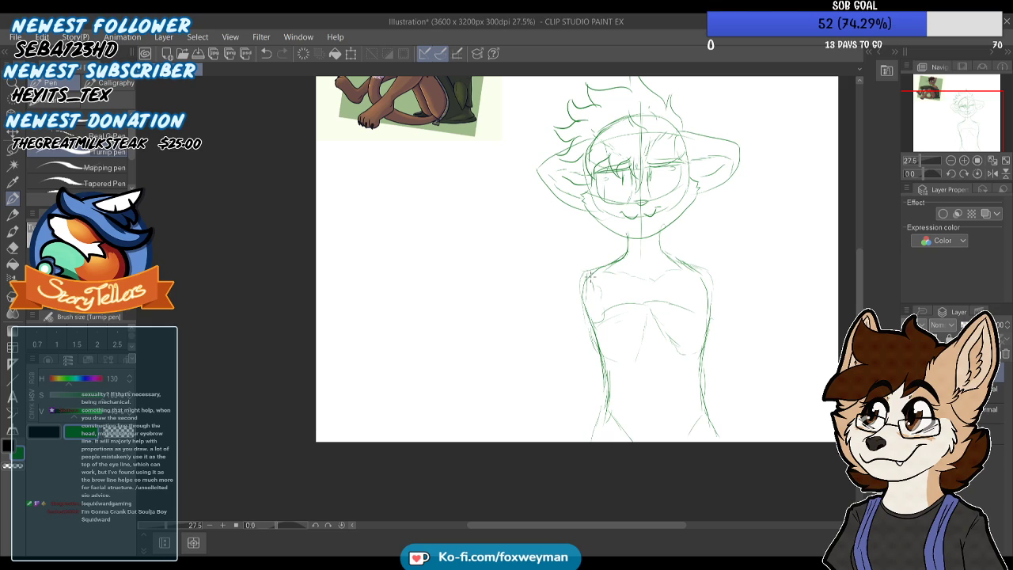
left_click_drag(573, 365, 571, 404)
scroll(683, 247, "up", 3)
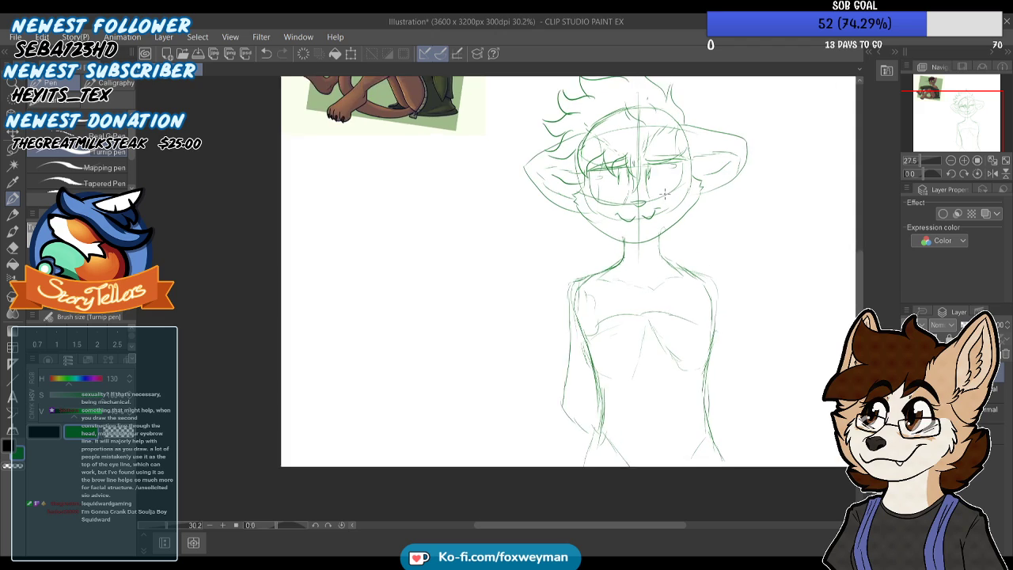
Redraw the cat's mouth as a wide lopsided smirk with a raised corner and a lower lip line
mouse_move(620, 243)
left_mouse_down()
mouse_move(664, 232)
mouse_move(599, 240)
mouse_move(577, 224)
mouse_move(628, 246)
mouse_move(701, 229)
mouse_move(664, 211)
mouse_move(706, 222)
left_mouse_up()
scroll(576, 224, "up", 1)
left_click_drag(695, 222, 709, 224)
mouse_move(620, 247)
left_mouse_down()
mouse_move(651, 266)
mouse_move(691, 253)
mouse_move(707, 224)
left_mouse_up()
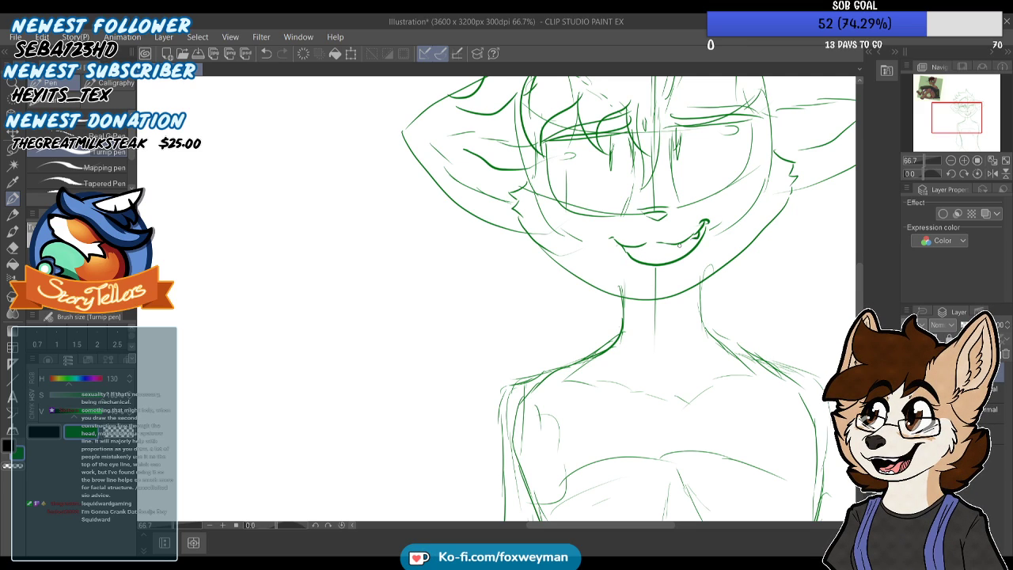
left_click_drag(571, 270, 541, 261)
scroll(541, 261, "up", 3)
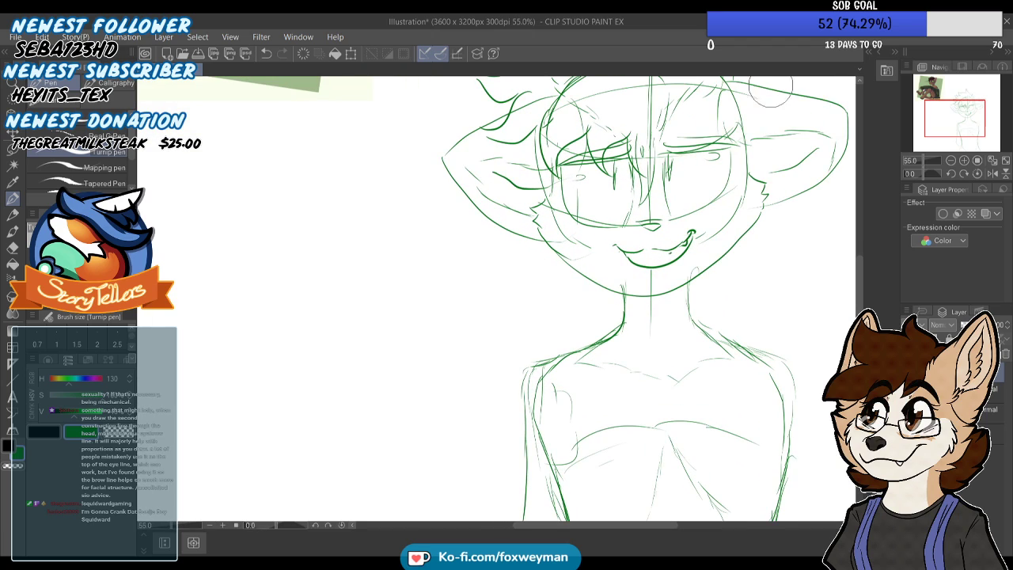
Erase the inner edge of the uncovered eye and redraw it with a bold curved lower contour
mouse_move(680, 164)
left_mouse_down()
mouse_move(680, 192)
mouse_move(668, 159)
left_mouse_up()
scroll(669, 158, "down", 4)
scroll(667, 158, "up", 4)
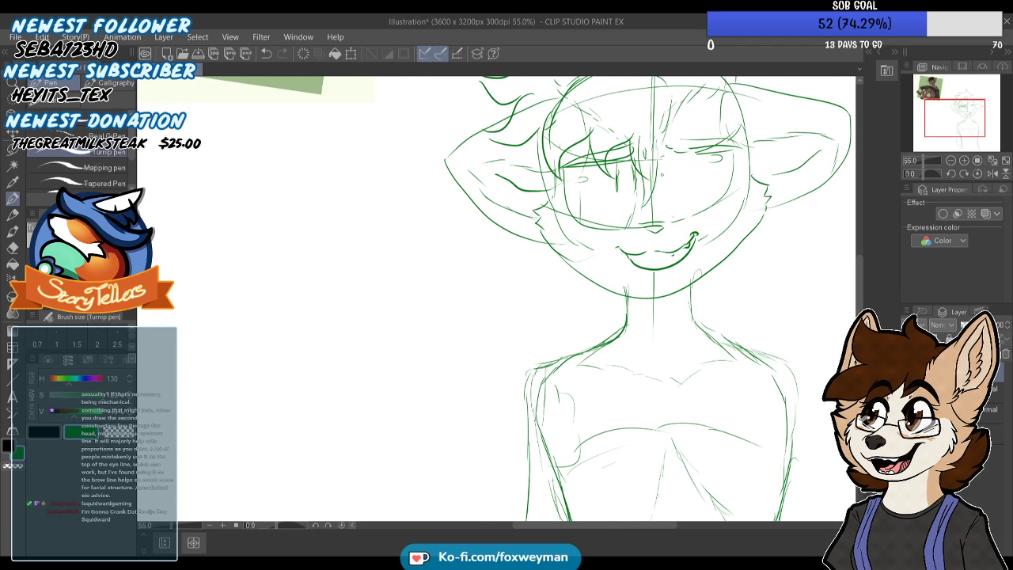
mouse_move(664, 167)
left_mouse_down()
mouse_move(667, 202)
mouse_move(735, 187)
left_mouse_up()
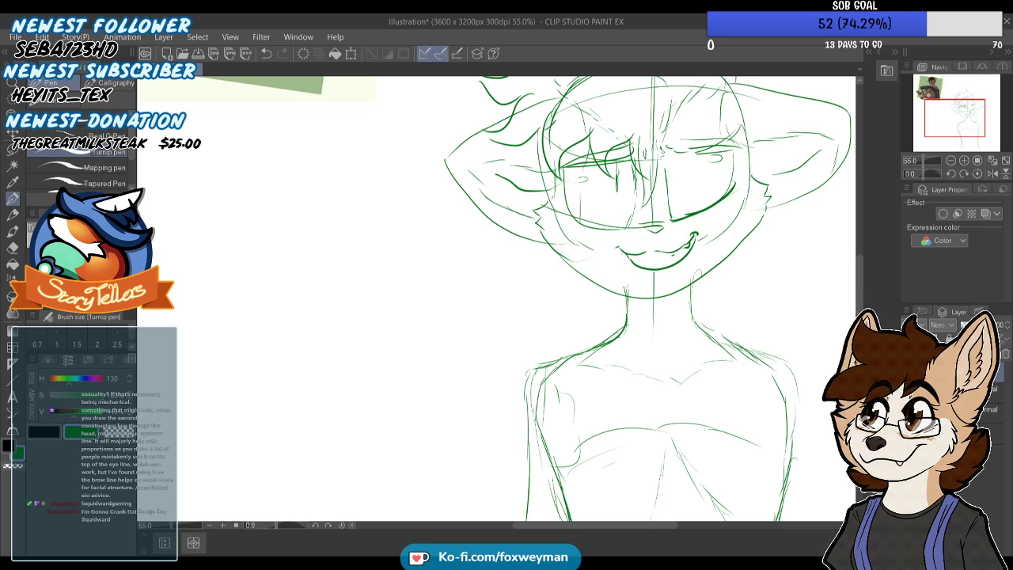
Lasso the cat's head, rotate it slightly counterclockwise, reposition it over the neck, and clear the selection
scroll(554, 213, "down", 5)
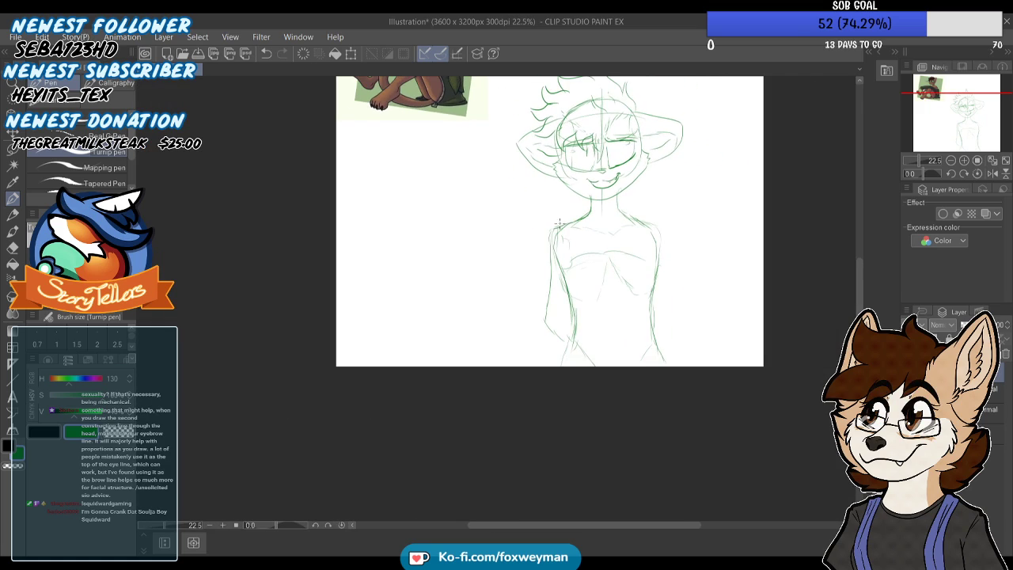
left_click(13, 149)
scroll(556, 108, "up", 1)
mouse_move(567, 98)
left_mouse_down()
mouse_move(641, 248)
mouse_move(602, 269)
mouse_move(515, 283)
mouse_move(416, 261)
mouse_move(543, 90)
left_mouse_up()
left_click(586, 318)
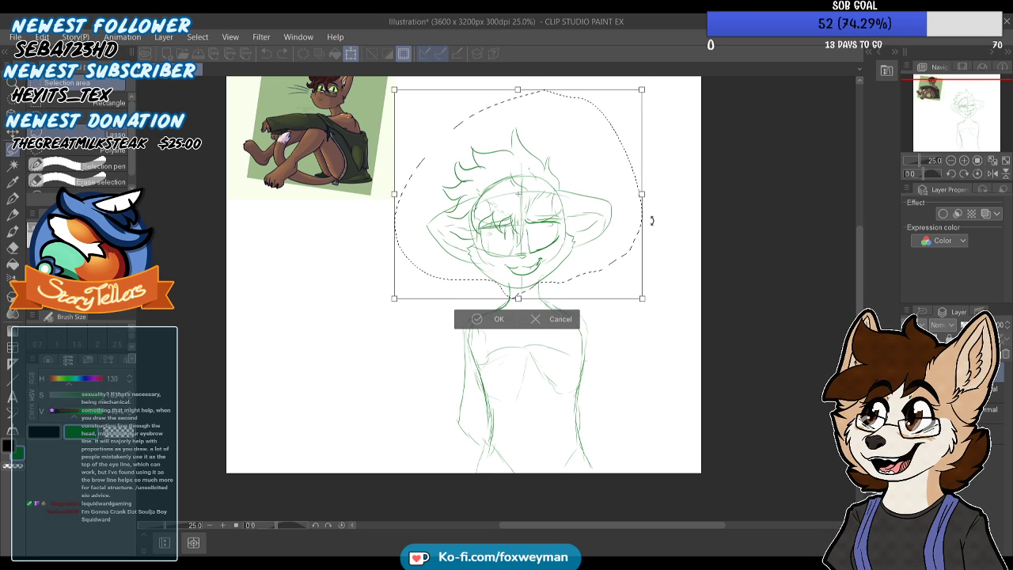
left_click_drag(652, 219, 652, 211)
scroll(570, 228, "up", 1)
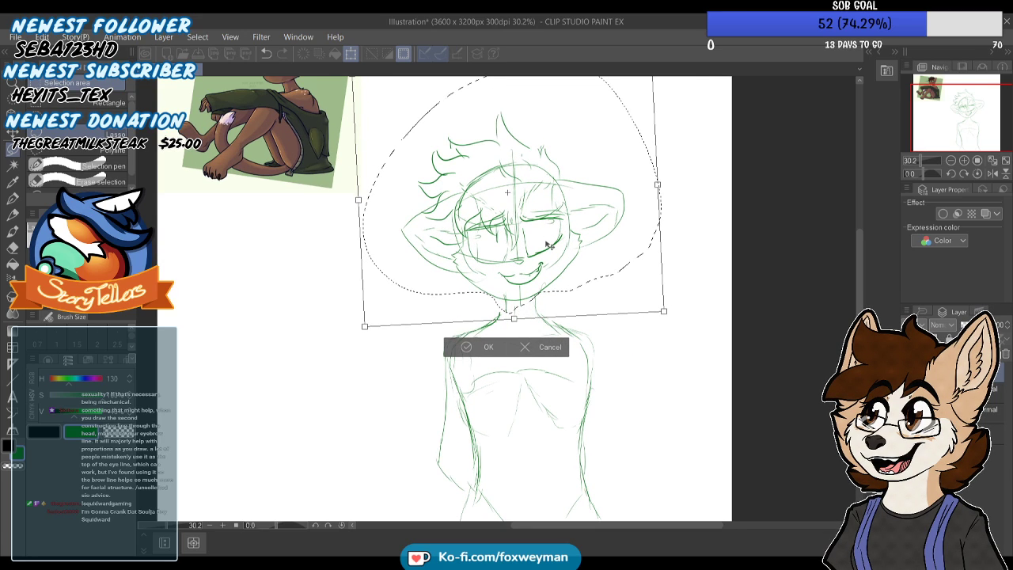
left_click_drag(669, 190, 679, 167)
left_click_drag(555, 224, 551, 227)
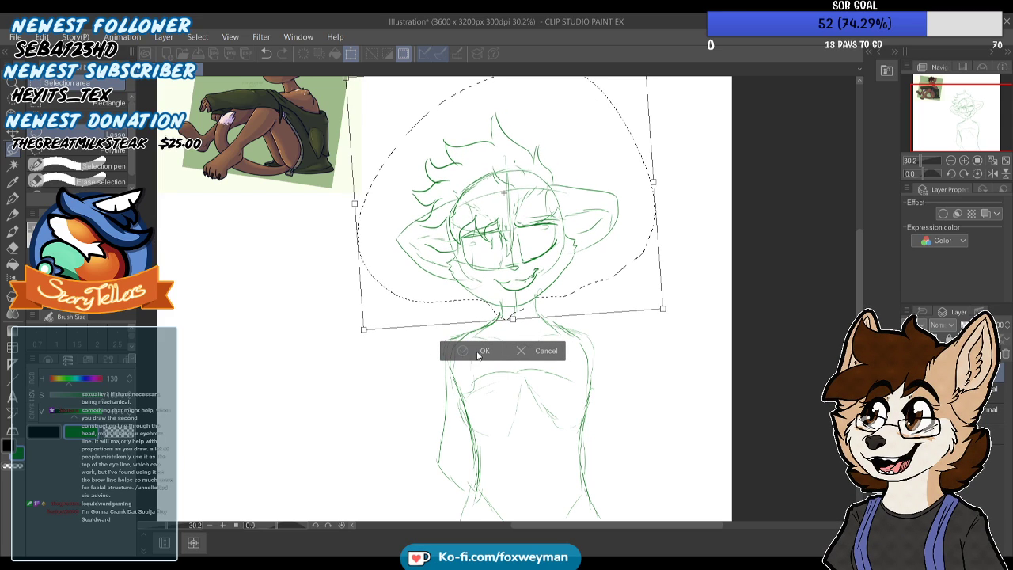
key("Return")
key("ctrl+d")
Touch up the neck lines with the pen where they meet the tilted head
scroll(316, 168, "down", 1)
key("p")
mouse_move(490, 307)
left_mouse_down()
mouse_move(478, 235)
mouse_move(453, 273)
left_mouse_up()
scroll(454, 273, "up", 3)
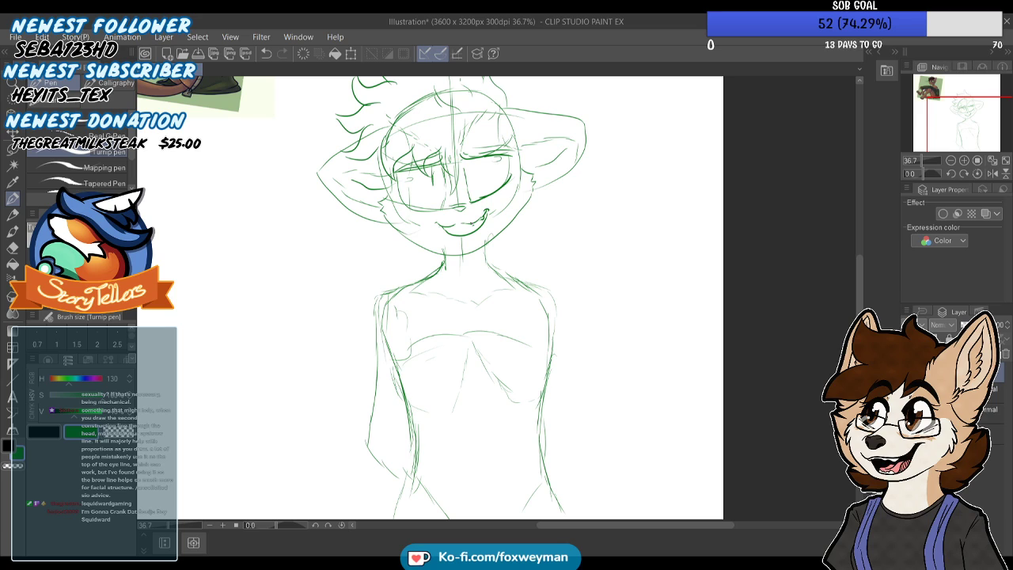
Build up the bent arm with an outer contour, an elbow circle and forearm lines, and darken the adjacent torso edge
scroll(476, 263, "up", 1)
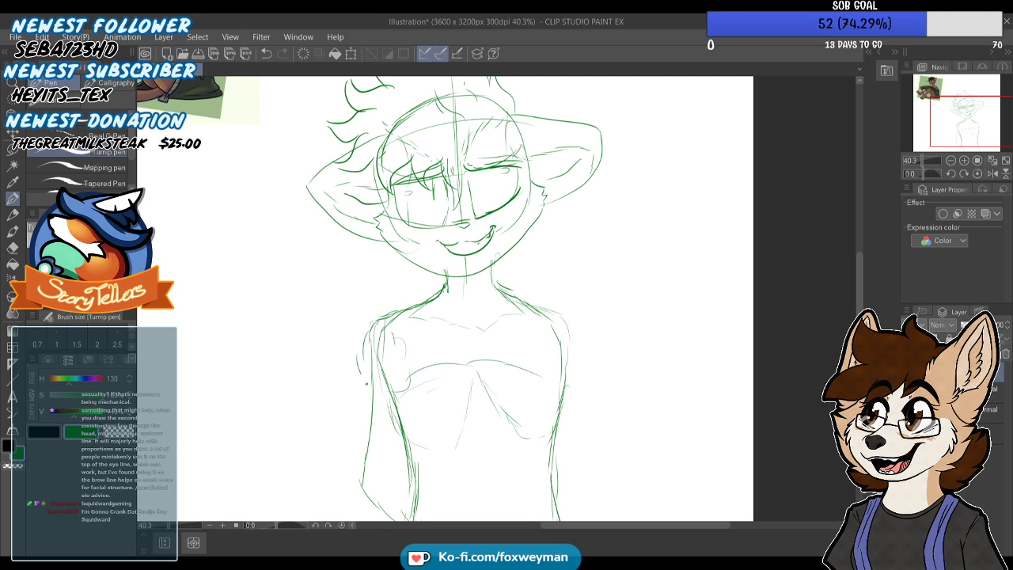
scroll(392, 368, "down", 2)
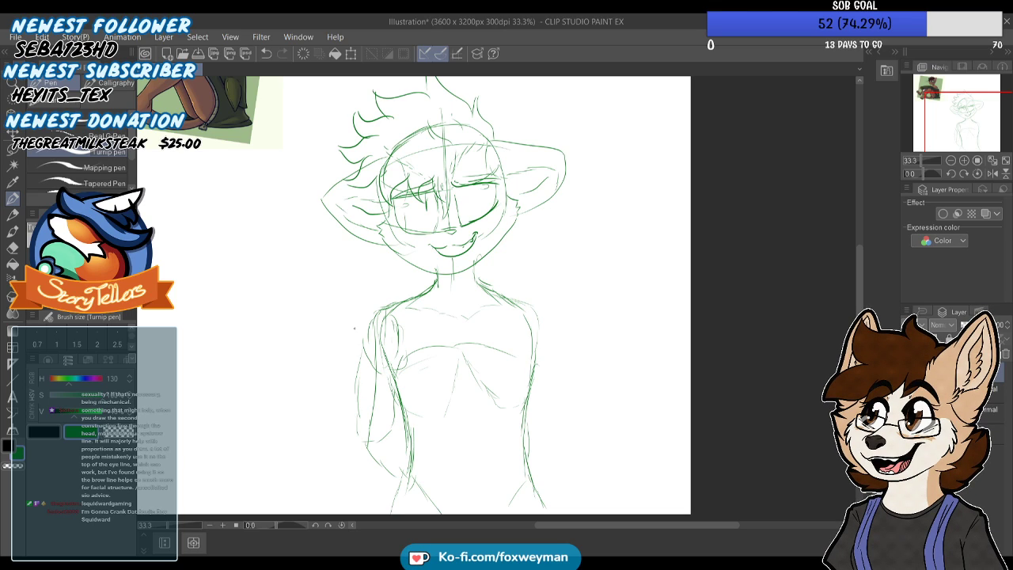
scroll(354, 328, "up", 2)
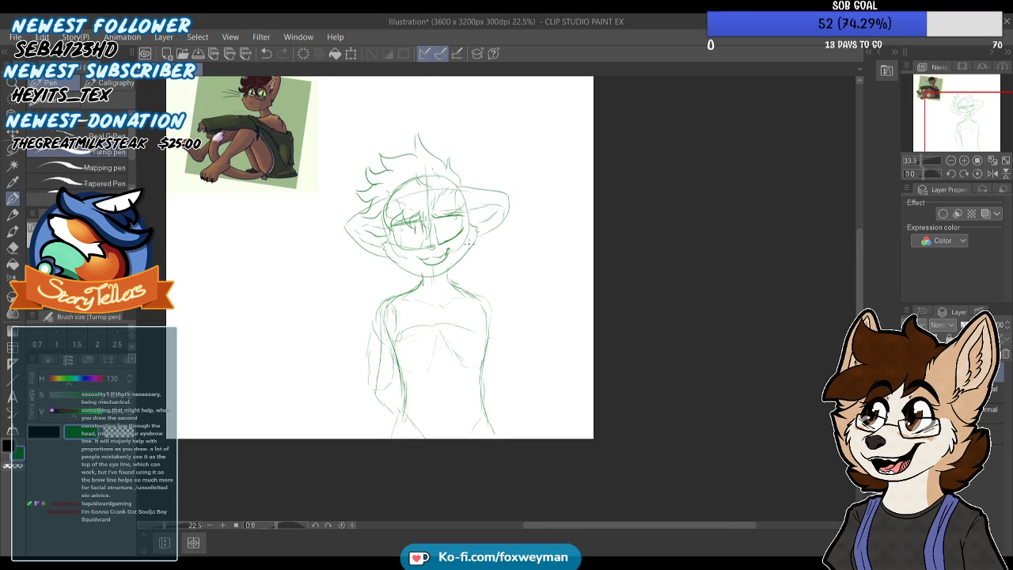
mouse_move(301, 346)
left_mouse_down()
mouse_move(291, 432)
mouse_move(326, 434)
mouse_move(317, 459)
left_mouse_up()
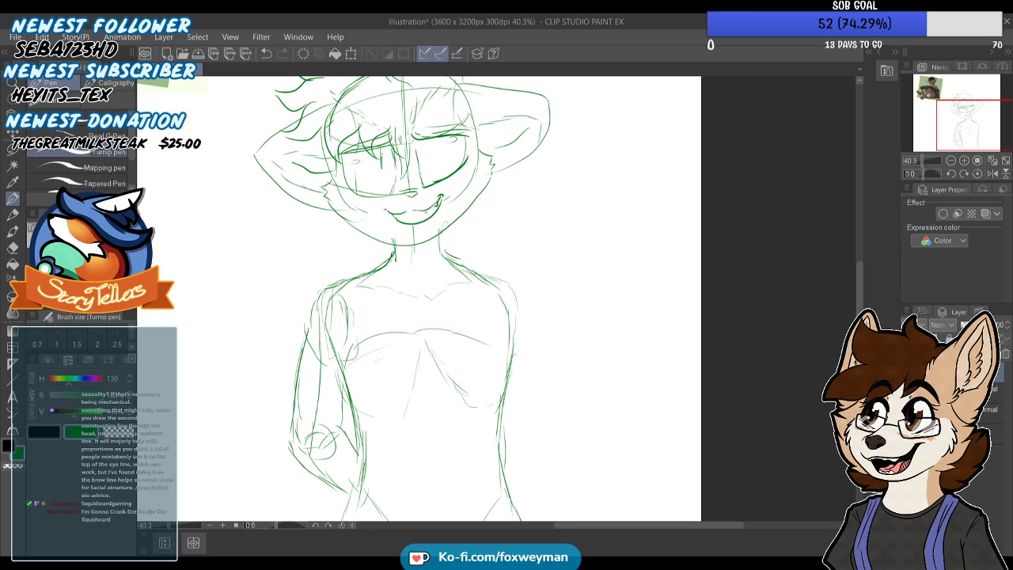
left_click_drag(344, 407, 353, 448)
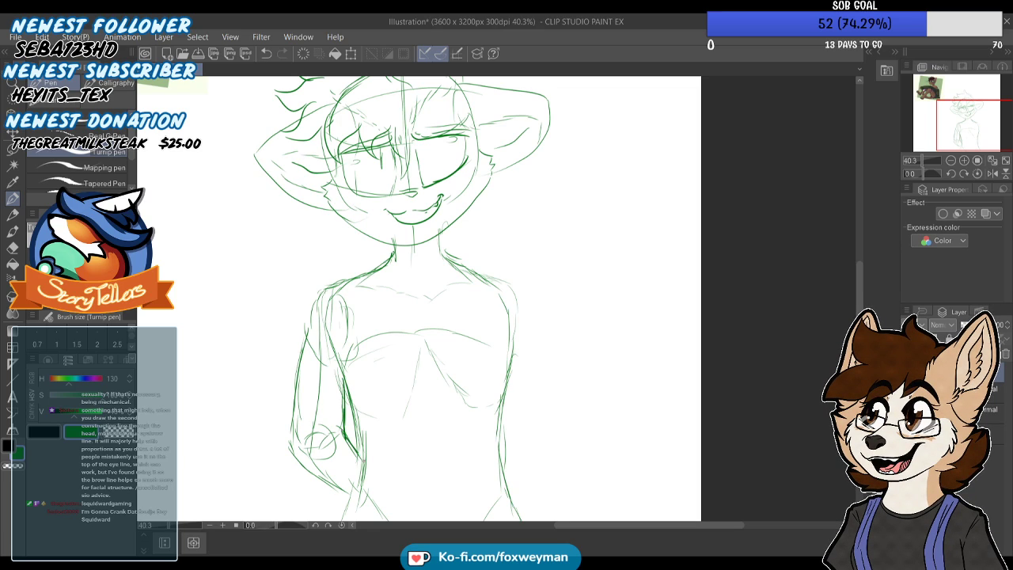
Reinforce the bent forearm and sketch construction lines across the chest, collarbone and far shoulder
left_click_drag(303, 470, 347, 488)
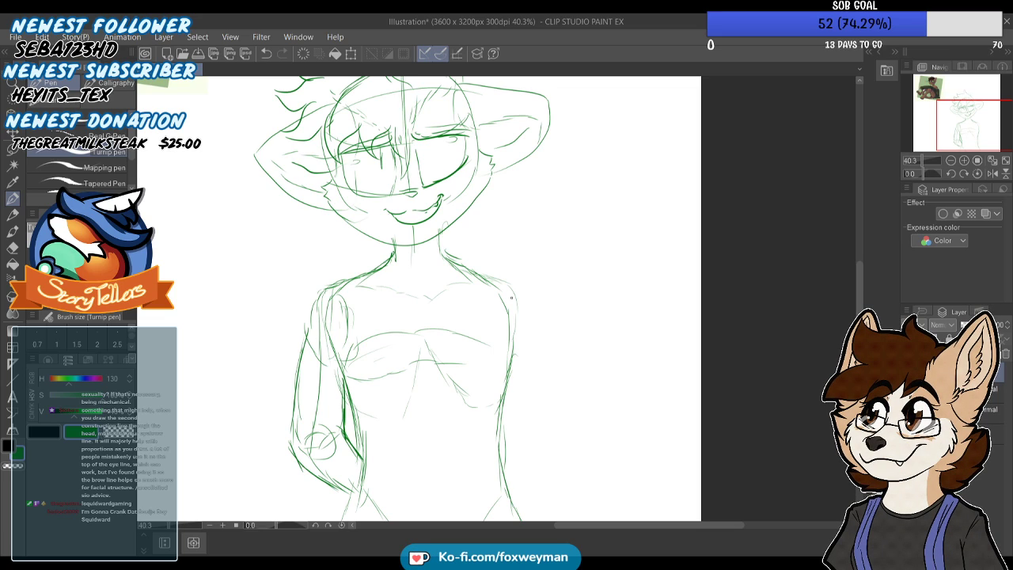
left_click_drag(372, 307, 459, 280)
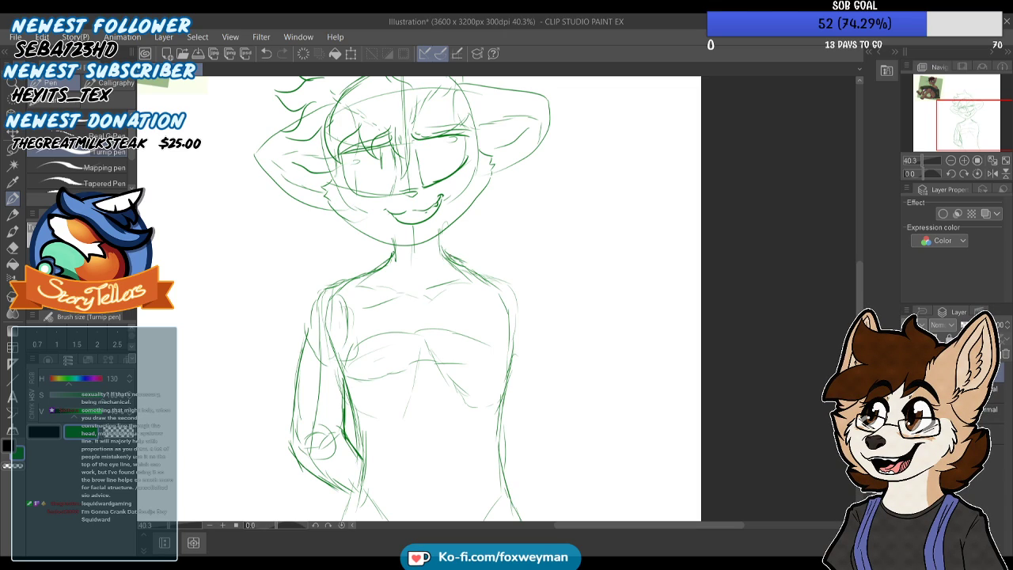
left_click_drag(477, 258, 497, 250)
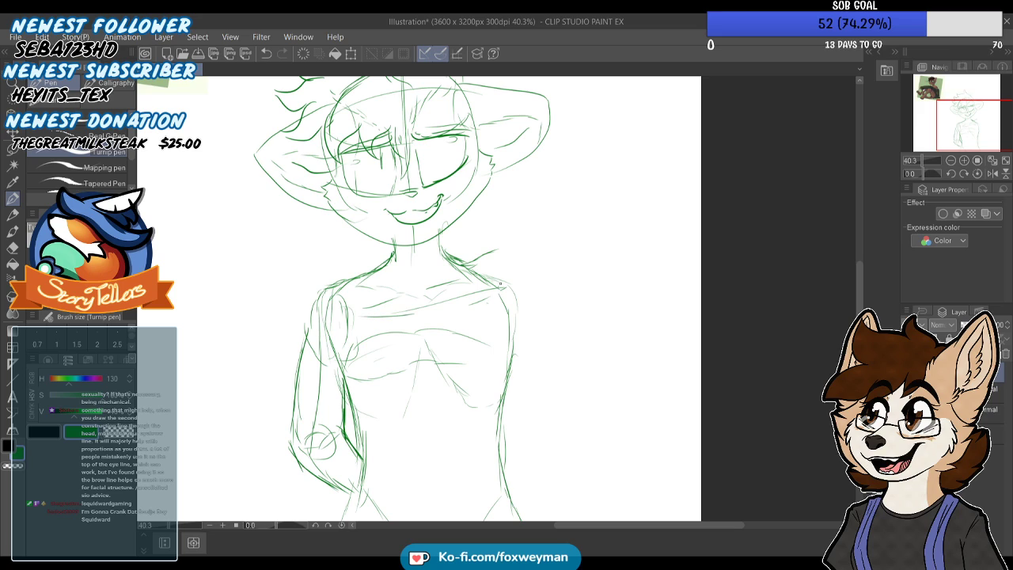
Block in the raised arm with straight guide lines from the shoulder to the elbow and back behind the head
left_click_drag(584, 159, 500, 156)
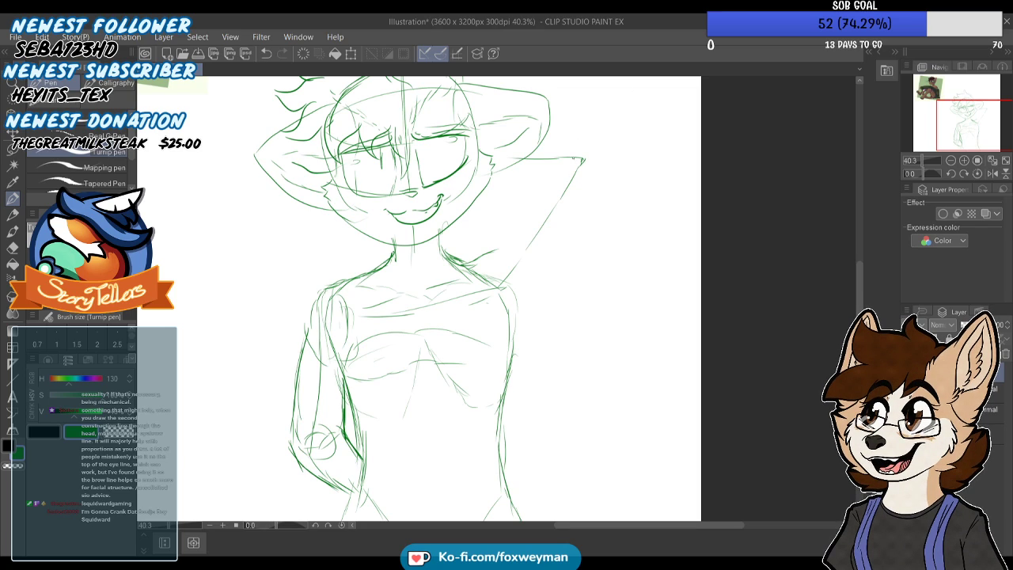
mouse_move(590, 148)
left_mouse_down()
mouse_move(531, 170)
mouse_move(532, 178)
left_mouse_up()
left_click_drag(565, 183, 526, 163)
Connect the raised shoulder to the neck and sketch the curved lower contours of both sides of the chest
mouse_move(476, 265)
left_mouse_down()
mouse_move(528, 242)
mouse_move(485, 347)
mouse_move(452, 360)
left_mouse_up()
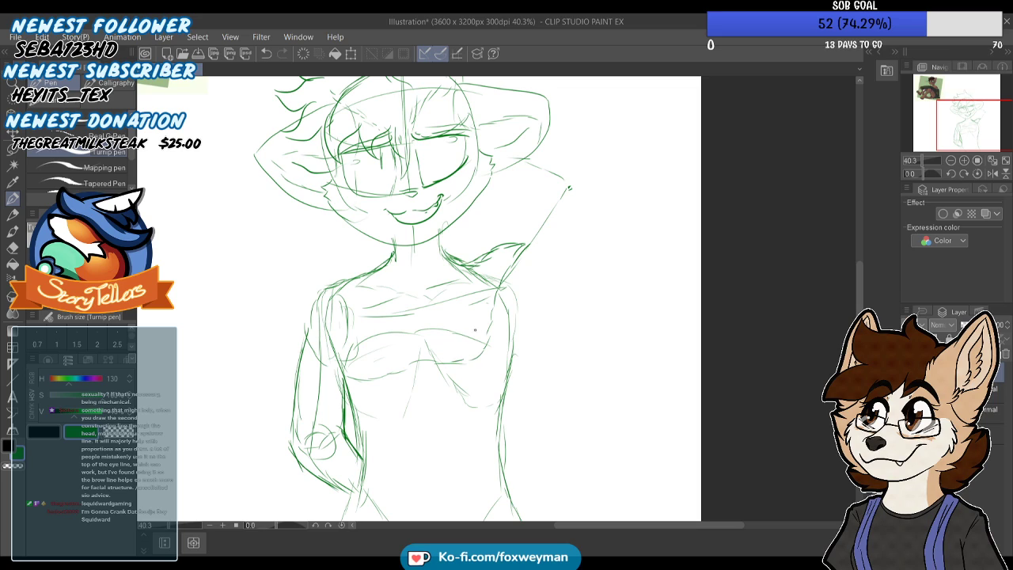
mouse_move(494, 314)
left_mouse_down()
mouse_move(475, 357)
mouse_move(454, 364)
left_mouse_up()
mouse_move(338, 342)
left_mouse_down()
mouse_move(365, 377)
mouse_move(407, 377)
left_mouse_up()
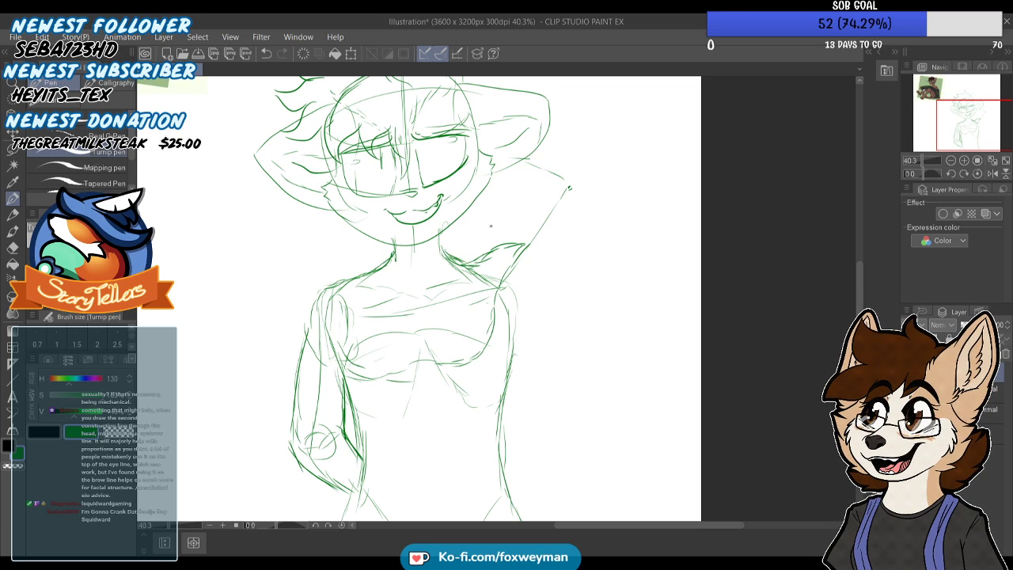
Flesh out the raised arm with an elbow circle and upper arm and forearm contours, and dot freckles on the cheeks
mouse_move(508, 244)
left_mouse_down()
mouse_move(547, 187)
mouse_move(574, 178)
mouse_move(581, 211)
mouse_move(556, 254)
left_mouse_up()
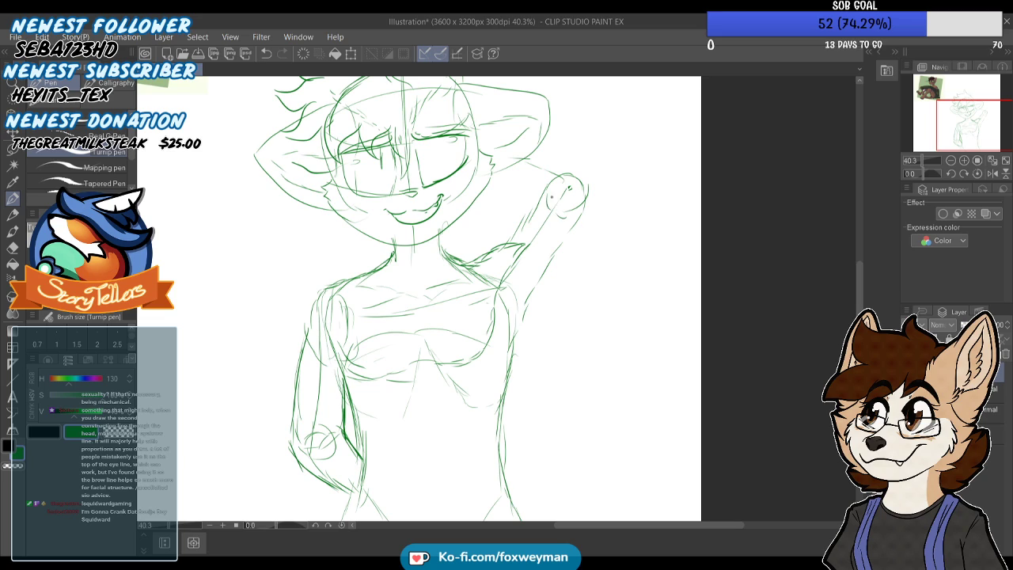
left_click_drag(492, 174, 561, 209)
mouse_move(545, 145)
left_mouse_down()
mouse_move(591, 188)
mouse_move(586, 217)
mouse_move(501, 355)
left_mouse_up()
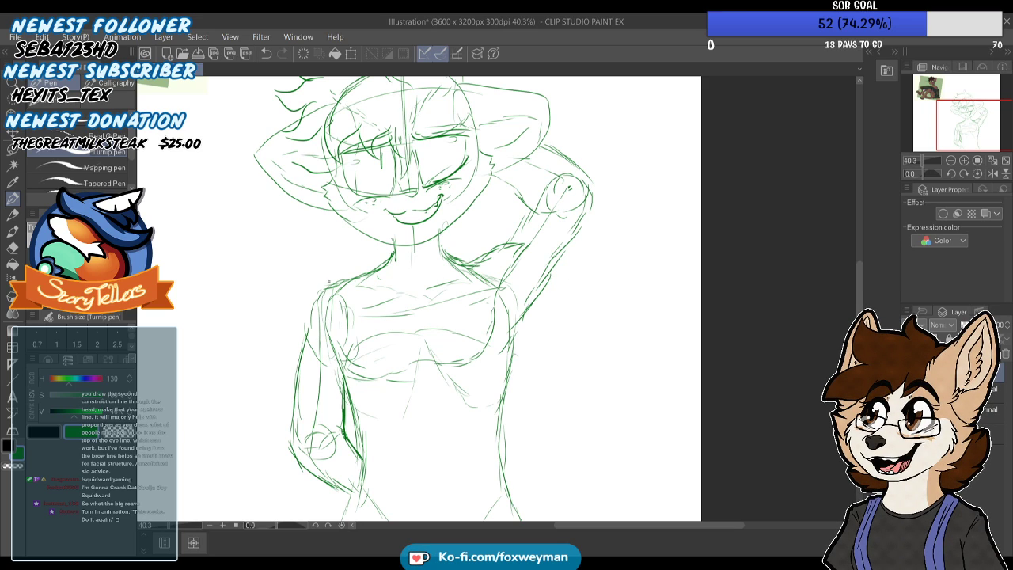
Outline the vest's edge over the near shoulder, try a V-shaped front opening, and undo the opening strokes
mouse_move(342, 273)
left_mouse_down()
mouse_move(371, 261)
mouse_move(395, 293)
mouse_move(438, 407)
left_mouse_up()
left_click_drag(441, 299, 461, 247)
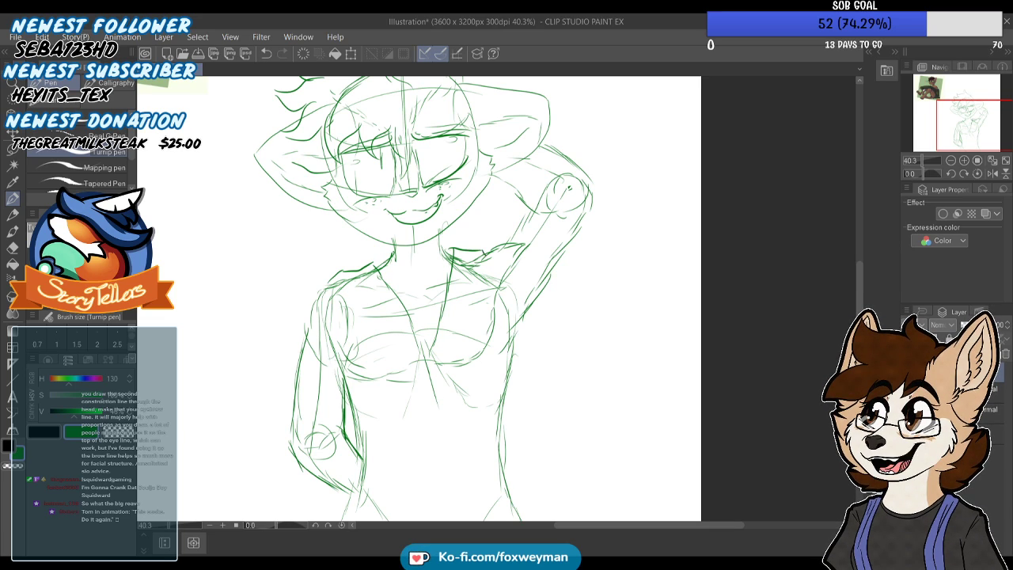
key("ctrl+z")
key("ctrl+z")
key("ctrl+z")
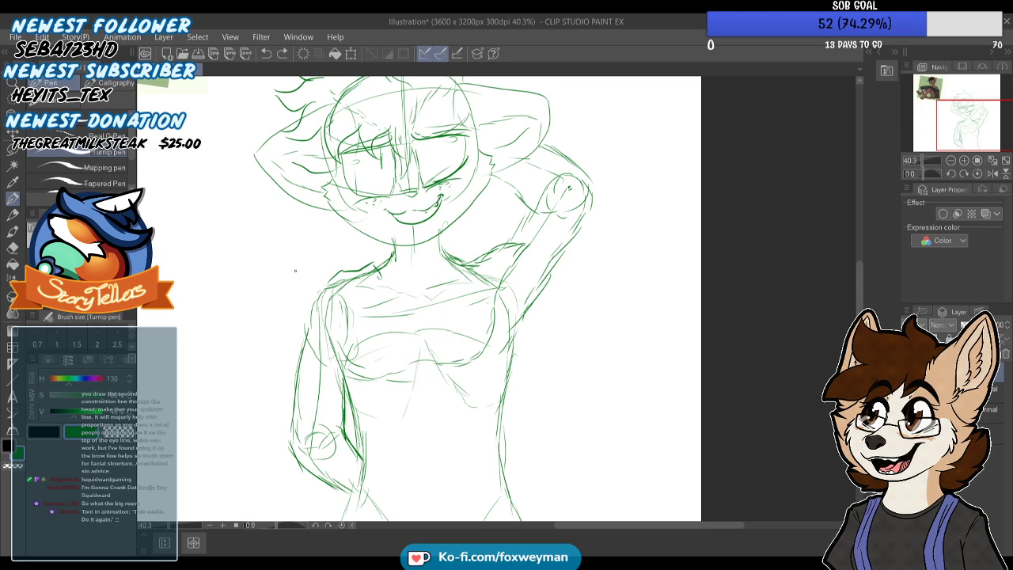
Draw the open vest's two front edges running down the torso, its lapels, and a darker outer side edge
left_click_drag(380, 271, 406, 350)
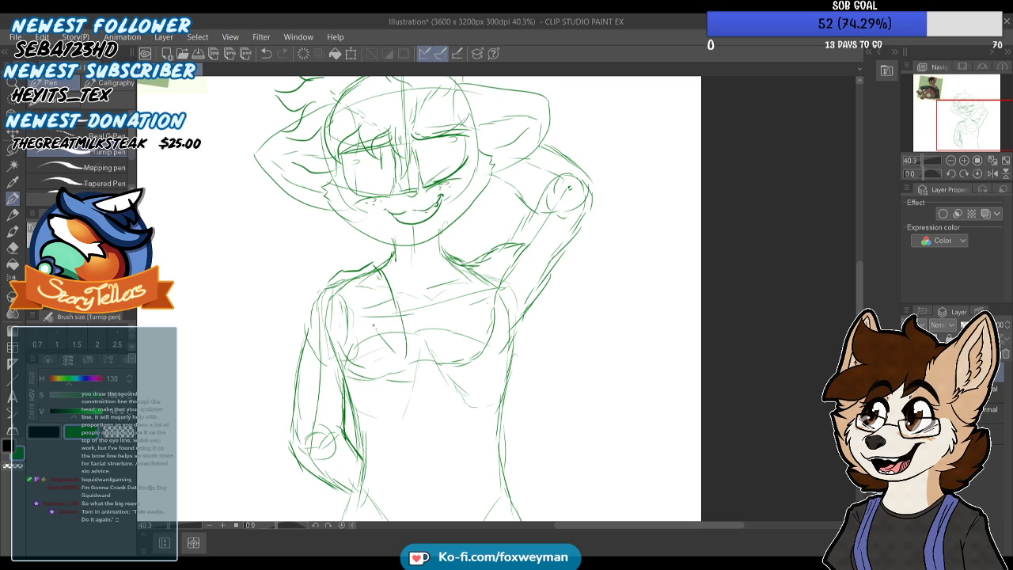
mouse_move(451, 336)
left_mouse_down()
mouse_move(453, 274)
mouse_move(475, 251)
mouse_move(491, 268)
mouse_move(459, 361)
left_mouse_up()
mouse_move(454, 305)
left_mouse_down()
mouse_move(454, 353)
mouse_move(423, 316)
mouse_move(477, 232)
mouse_move(418, 277)
mouse_move(400, 409)
left_mouse_up()
left_click_drag(372, 301, 376, 369)
left_click_drag(471, 225, 489, 373)
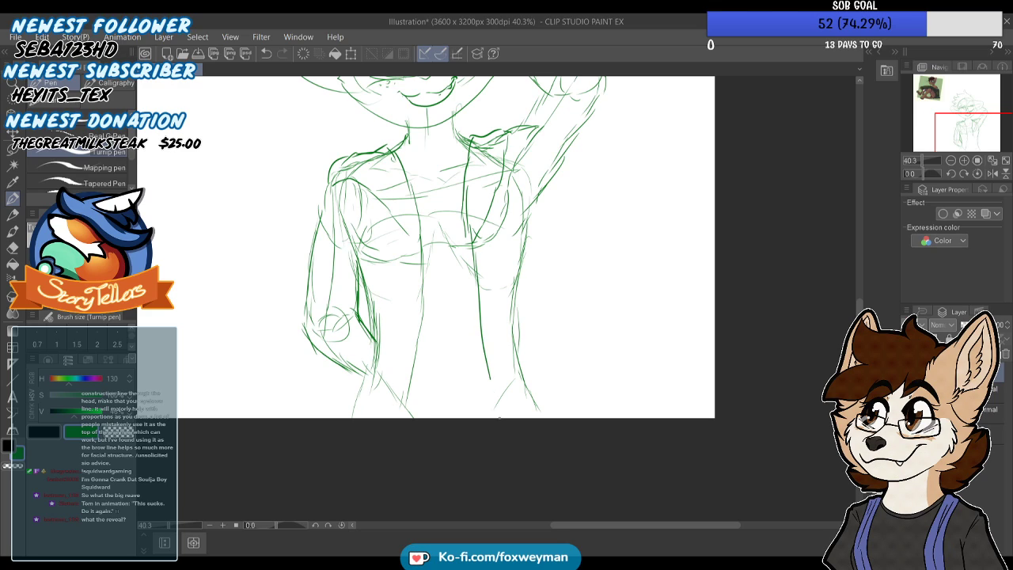
left_click_drag(530, 211, 518, 281)
Draw the shirt inside the open vest with a curved neckline and horizontal lines dividing the chest into stripes
left_click_drag(420, 224, 461, 222)
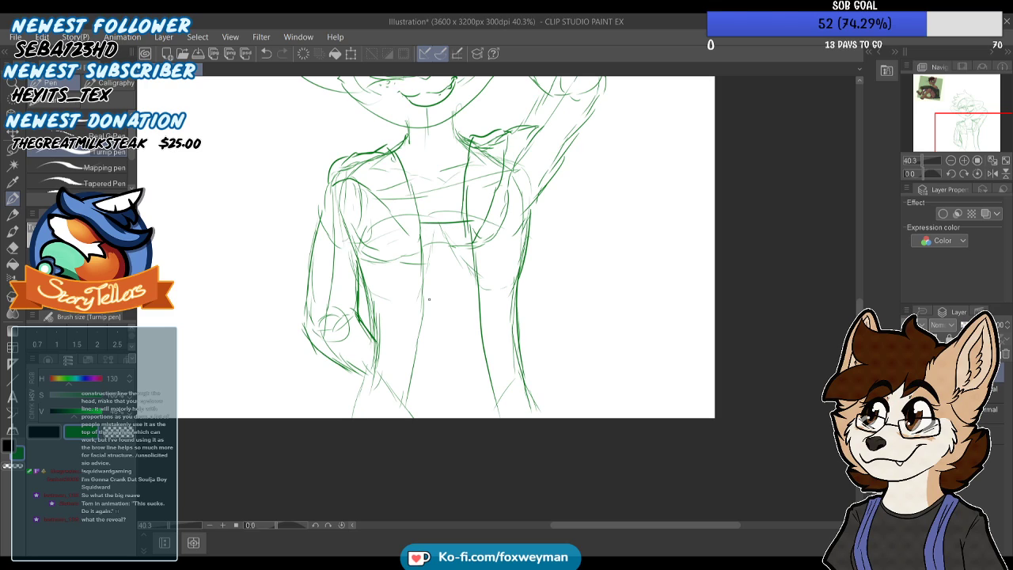
left_click_drag(426, 305, 479, 302)
left_click_drag(962, 120, 969, 108)
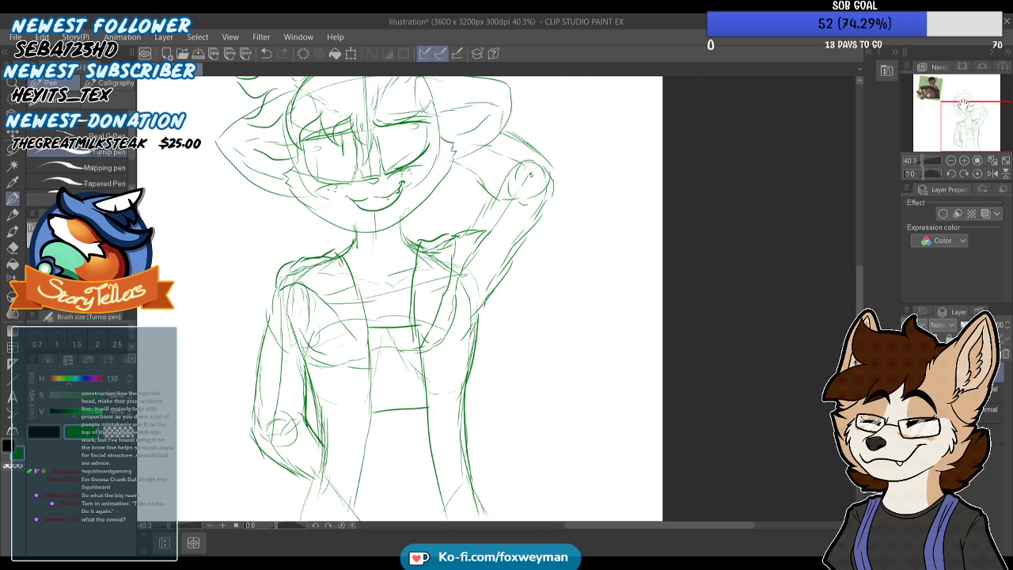
mouse_move(355, 292)
left_mouse_down()
mouse_move(374, 301)
mouse_move(413, 294)
left_mouse_up()
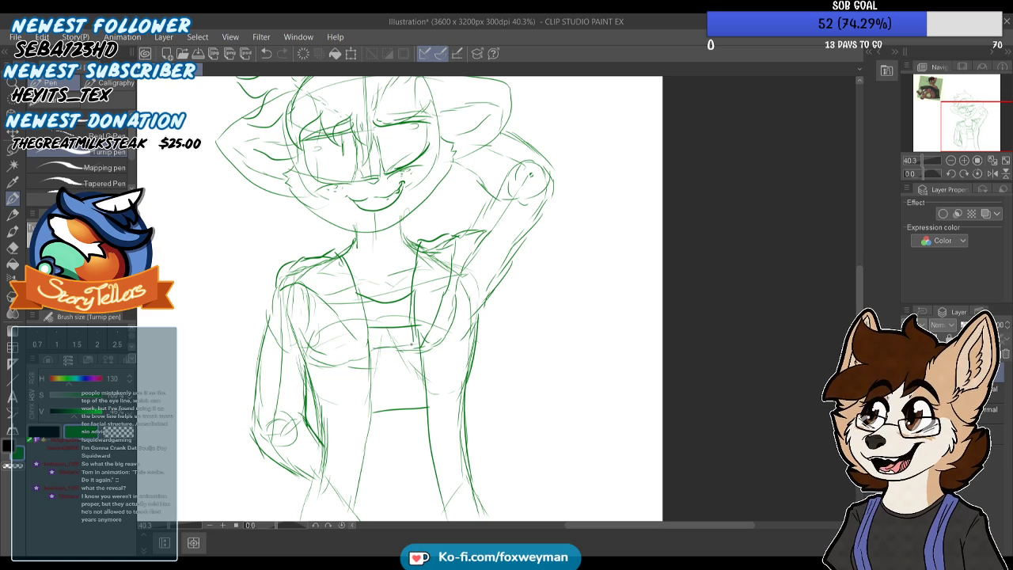
left_click_drag(371, 368, 423, 364)
left_click_drag(373, 387, 406, 383)
left_click_drag(376, 320, 403, 318)
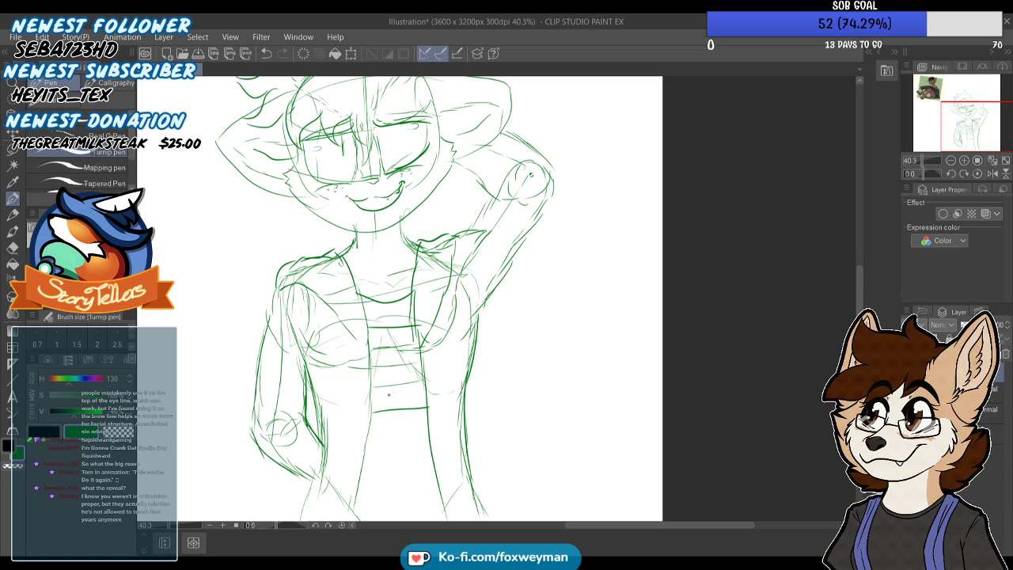
Hatch the shirt's top stripe in red and the second stripe in orange
left_click_drag(74, 413, 103, 413)
left_click_drag(68, 380, 41, 379)
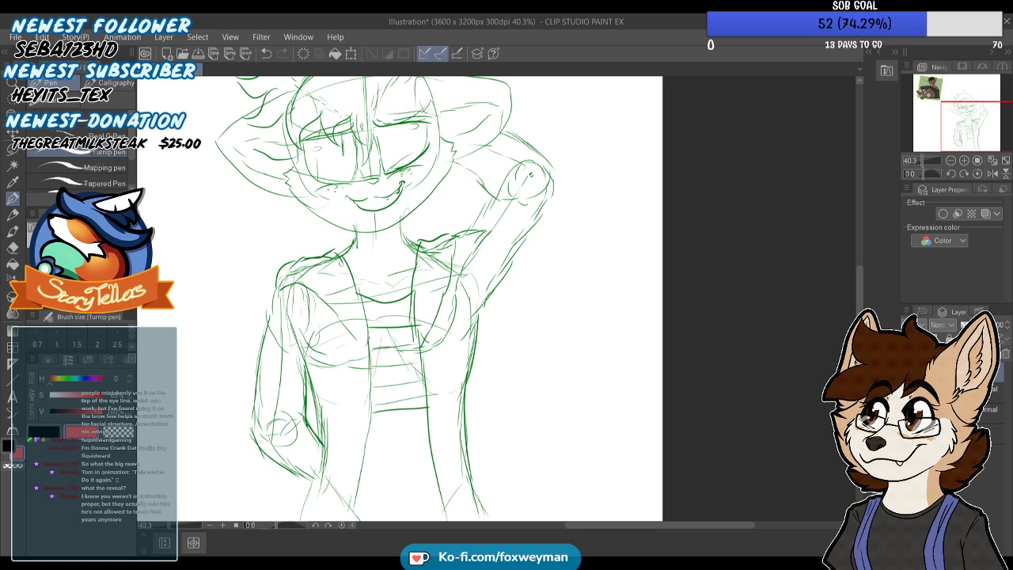
left_click_drag(372, 340, 415, 333)
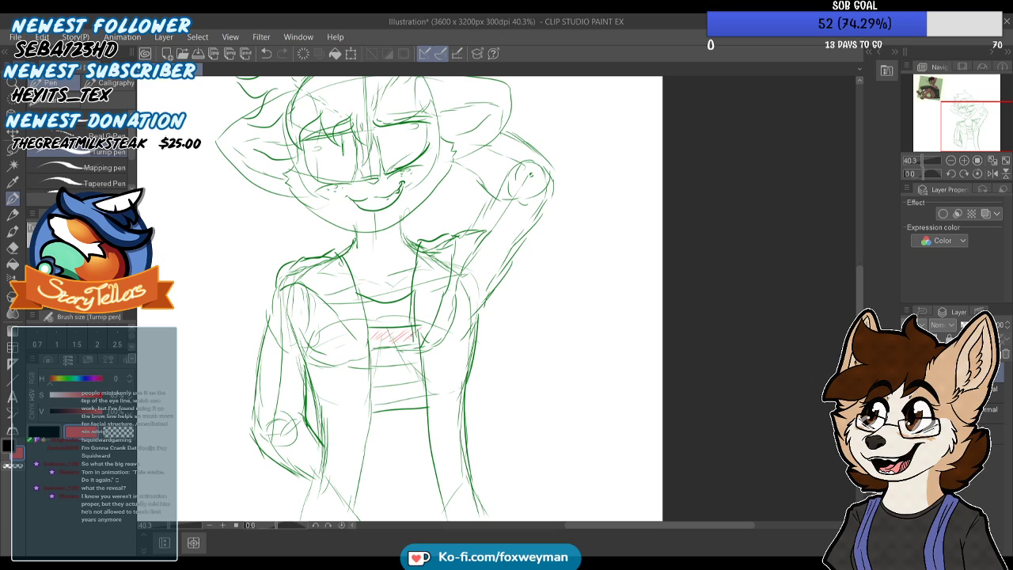
left_click(51, 379)
left_click_drag(376, 360, 391, 357)
Add another stripe divider in the sketch's dark green and hatch the third shirt stripe in yellow
left_click(69, 380)
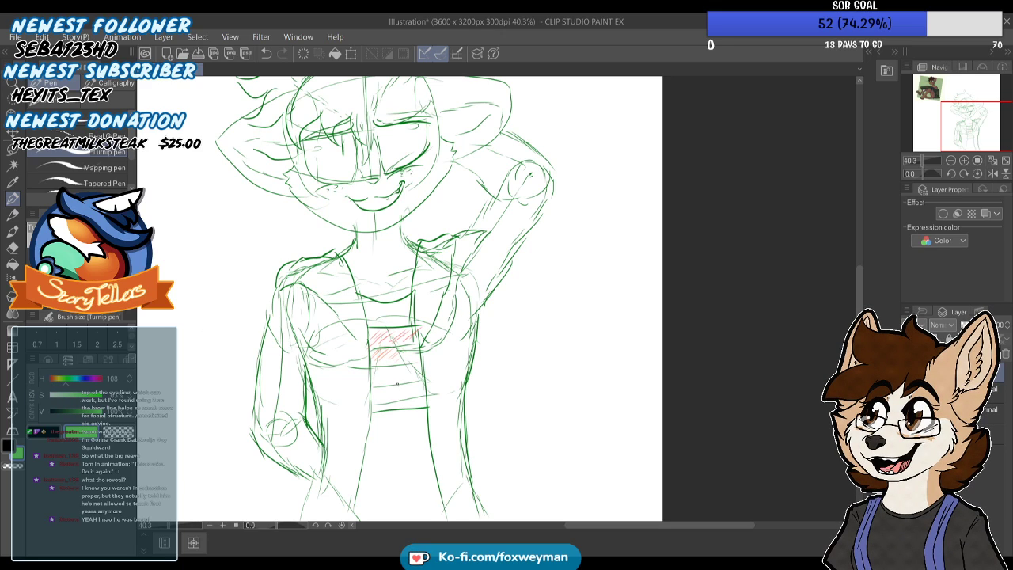
left_click(303, 142, "alt")
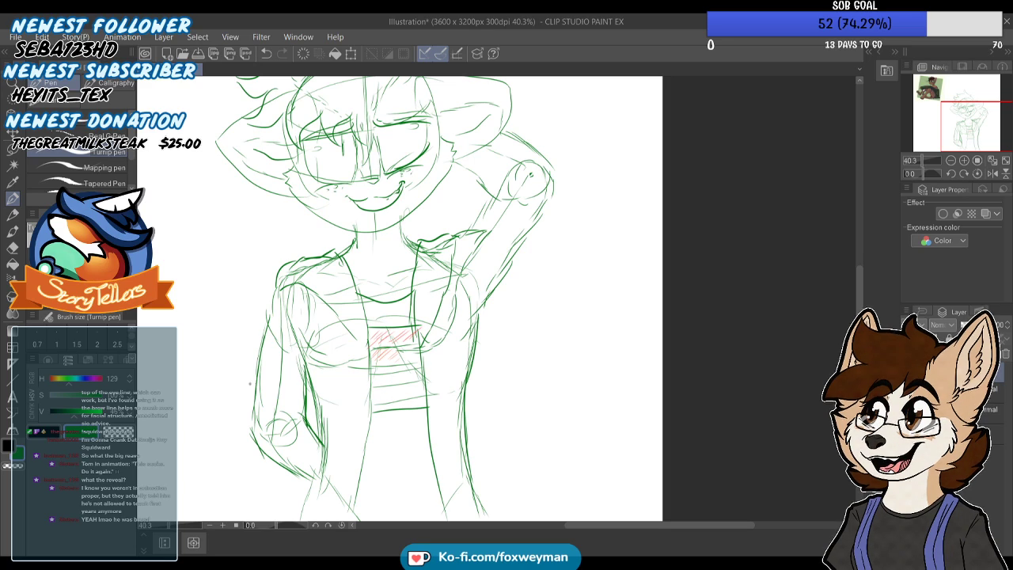
left_click_drag(88, 411, 56, 382)
left_click(57, 381)
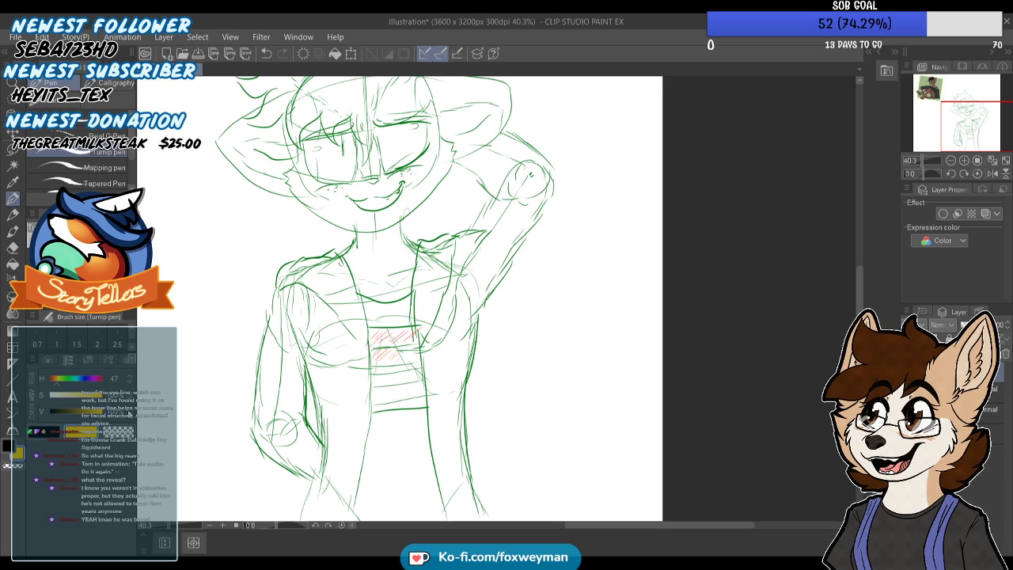
left_click_drag(378, 371, 388, 371)
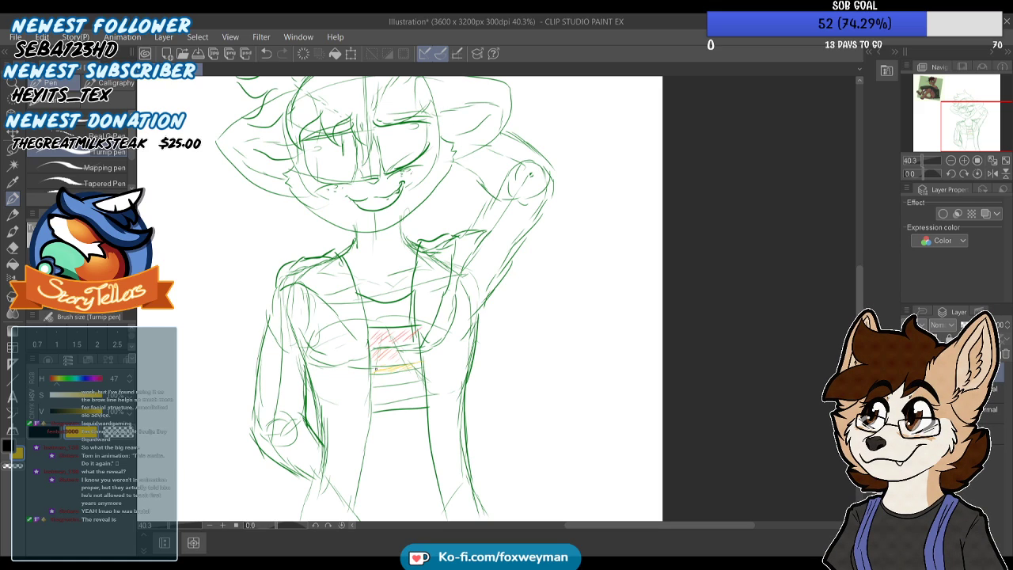
Hatch the remaining shirt stripes in green, blue and purple from the upper to the lower one
left_click_drag(80, 385, 71, 385)
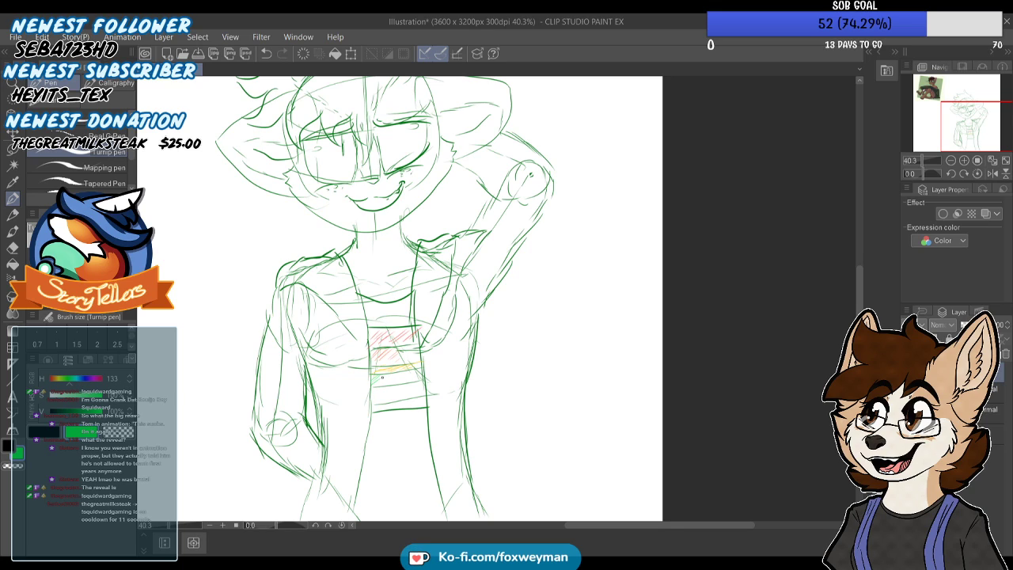
left_click_drag(384, 378, 399, 383)
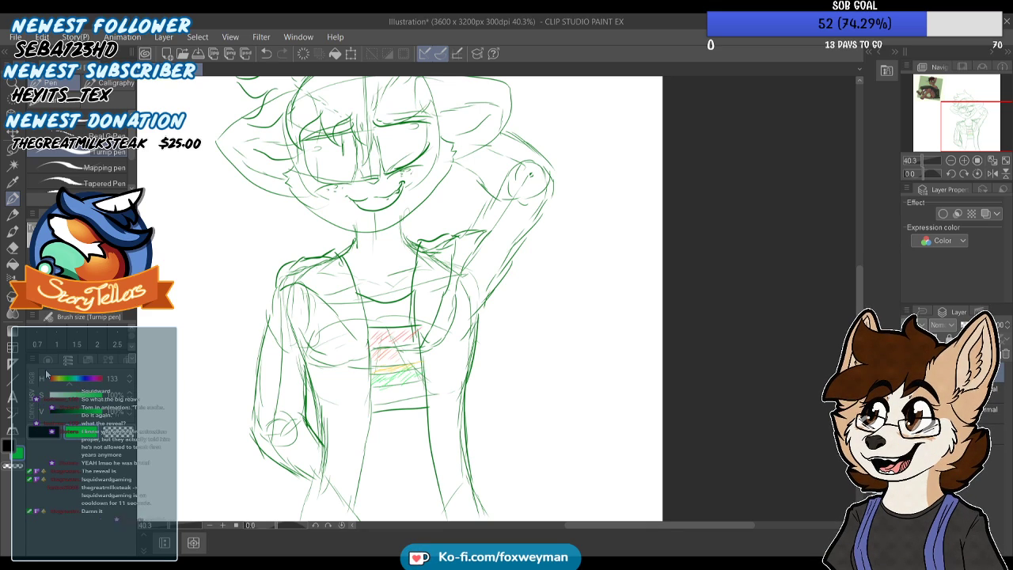
left_click_drag(78, 385, 84, 384)
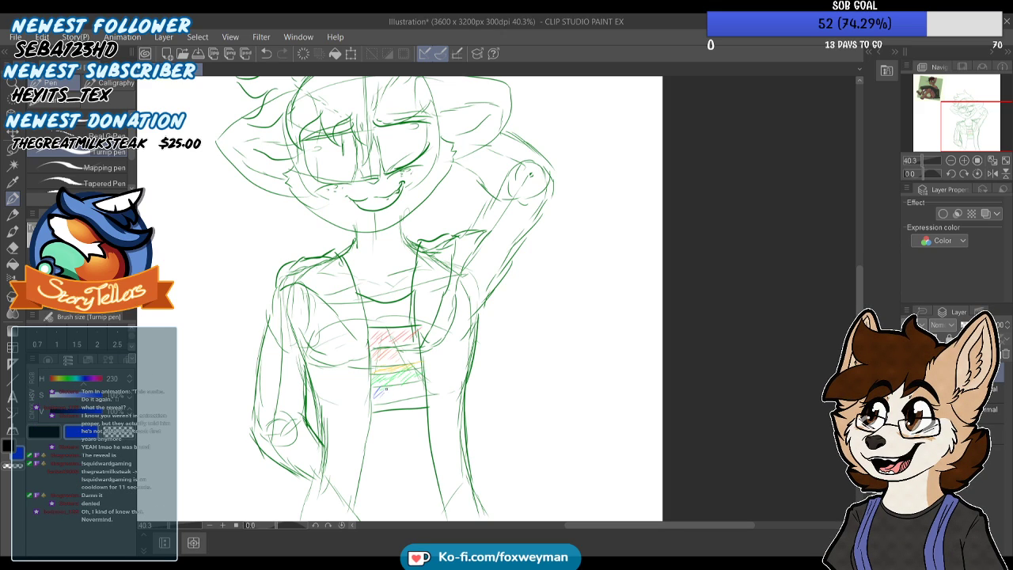
mouse_move(394, 388)
left_mouse_down()
mouse_move(385, 397)
mouse_move(418, 395)
left_mouse_up()
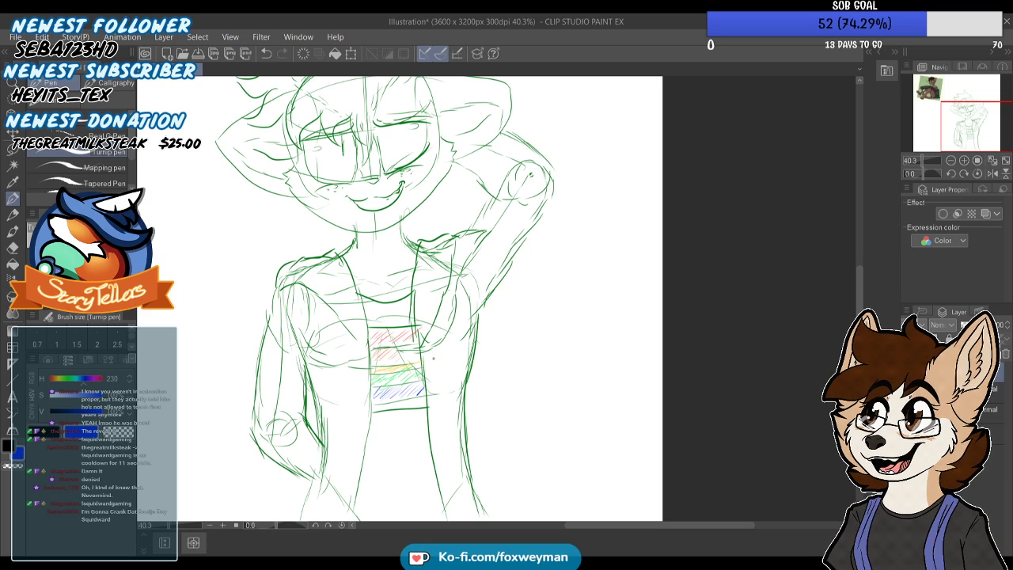
left_click(91, 379)
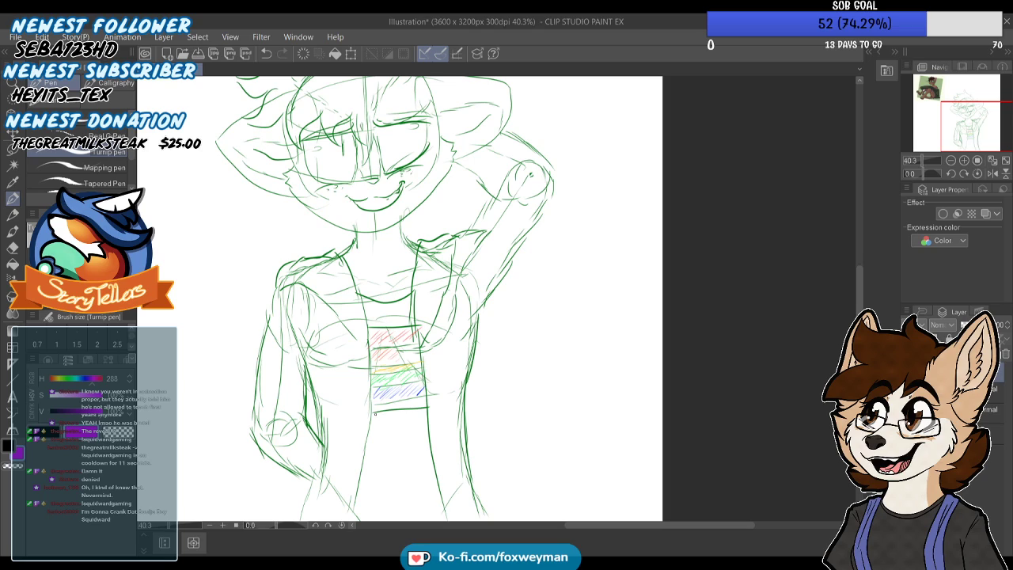
left_click_drag(373, 410, 425, 392)
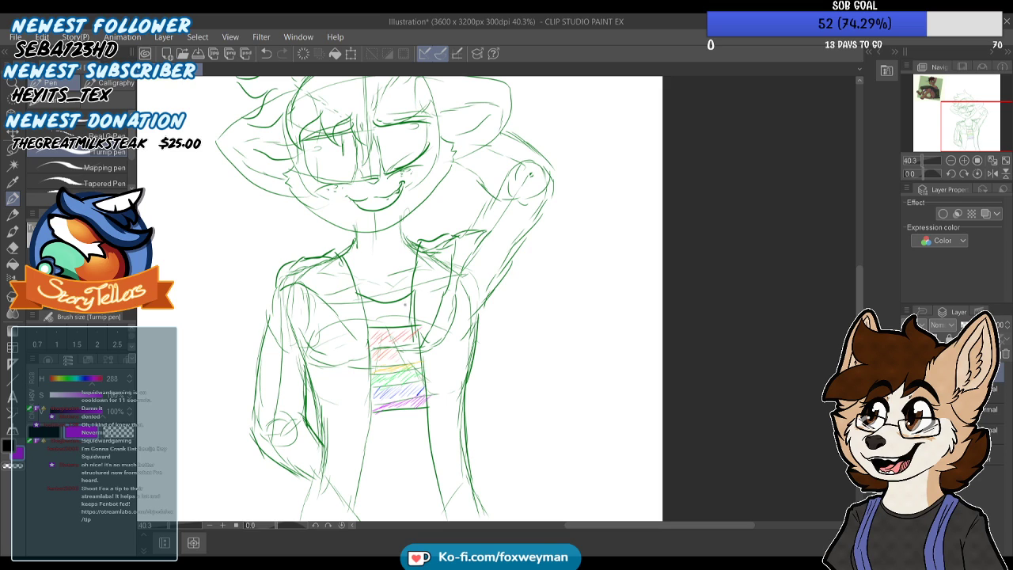
Scribble a bright cyan band between the red and orange stripes and a pink band directly beneath it
scroll(384, 337, "down", 3)
scroll(372, 350, "up", 4)
scroll(372, 349, "up", 1)
left_click(79, 379)
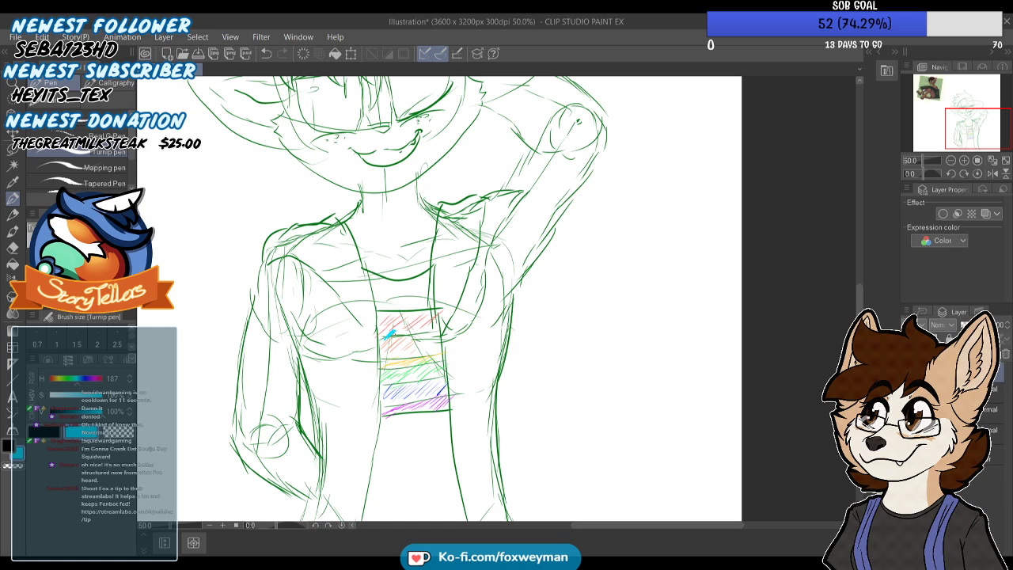
mouse_move(392, 334)
left_mouse_down()
mouse_move(435, 331)
mouse_move(411, 337)
left_mouse_up()
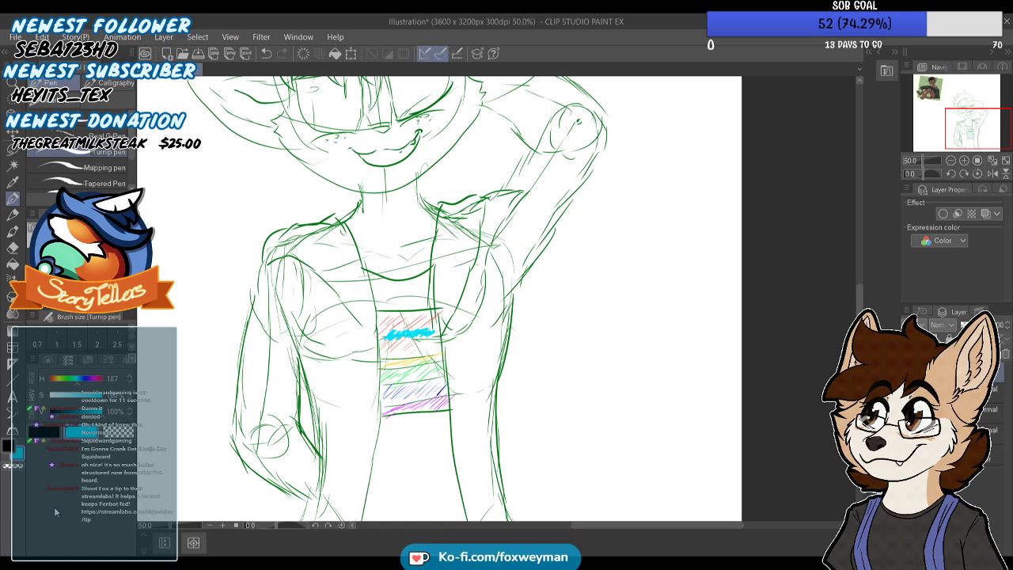
left_click_drag(73, 379, 94, 380)
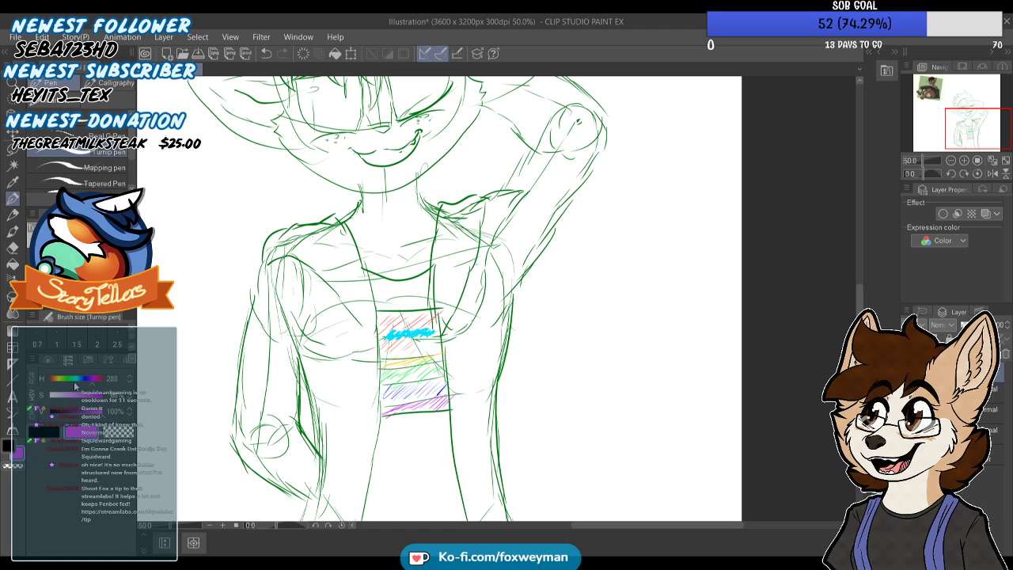
left_click(93, 378)
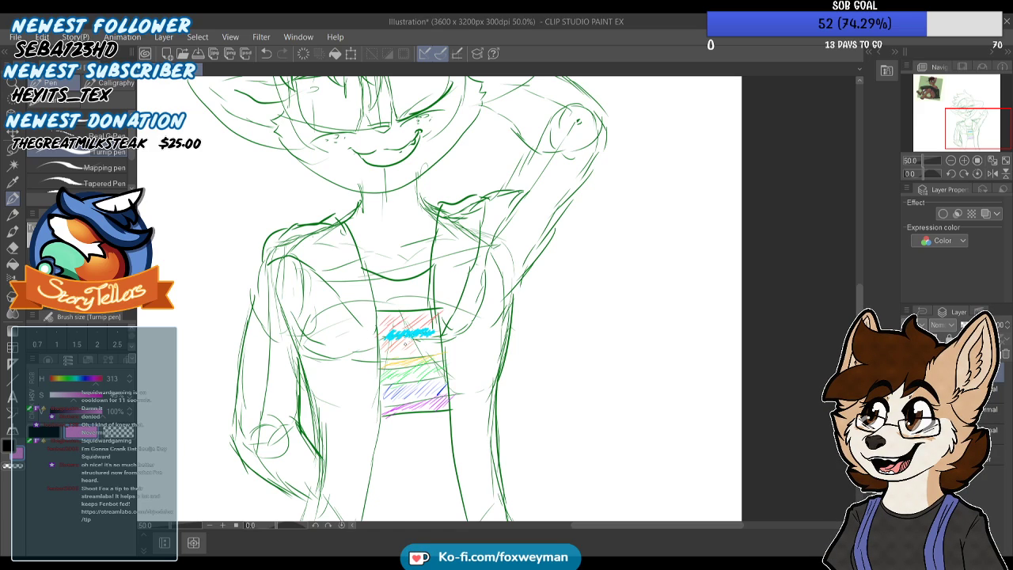
left_click_drag(383, 349, 438, 335)
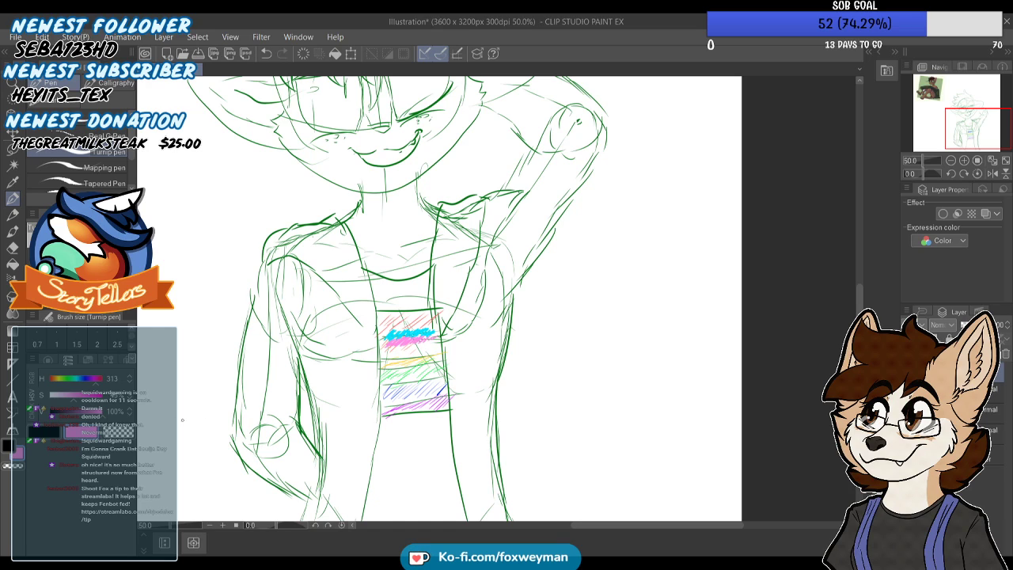
Brush a white band beneath the pink one and scribble a second band below it in the sampled pink
left_click_drag(73, 395, 50, 395)
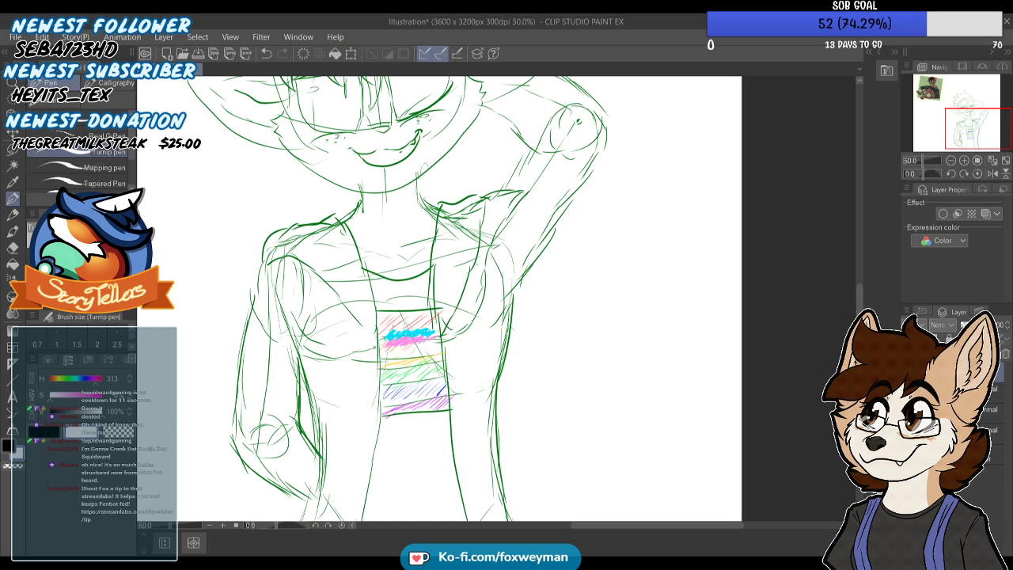
left_click(56, 379)
left_click(9, 189)
left_click(406, 342)
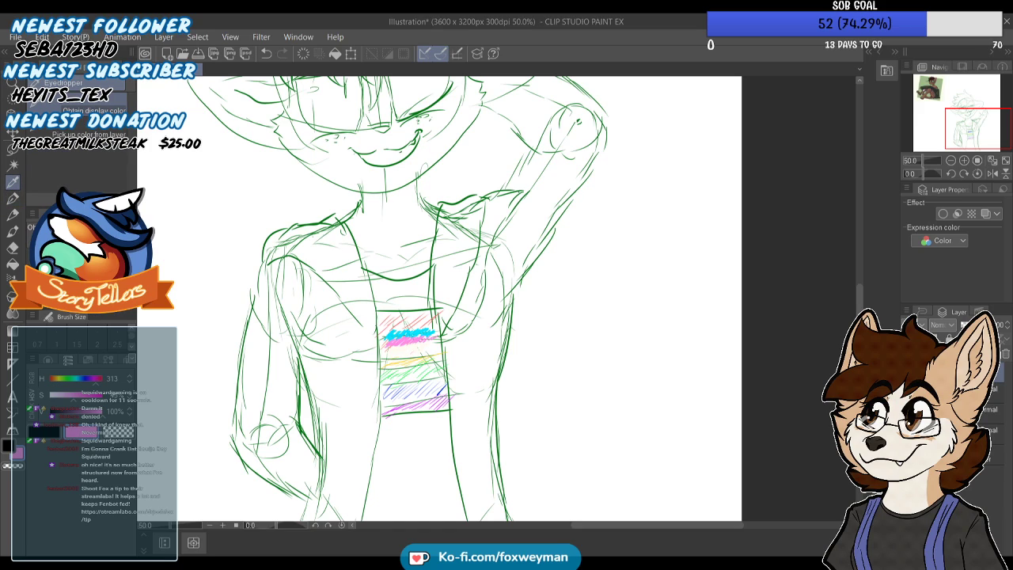
left_click(12, 199)
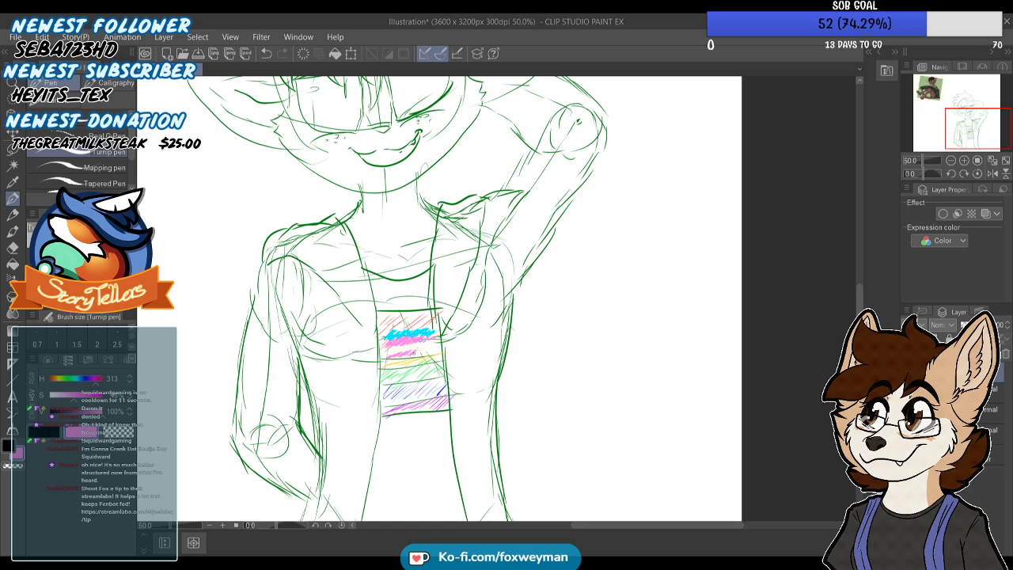
Scribble a second band in the sampled cyan beneath the lower pink one and shift the cyan-pink-white bands down the shirt
key("i")
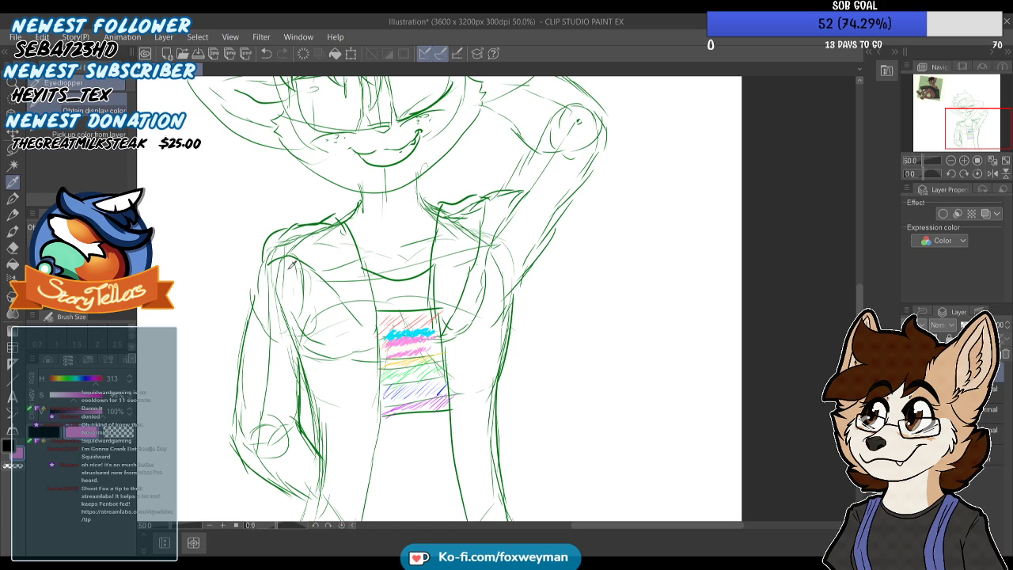
left_click(398, 332)
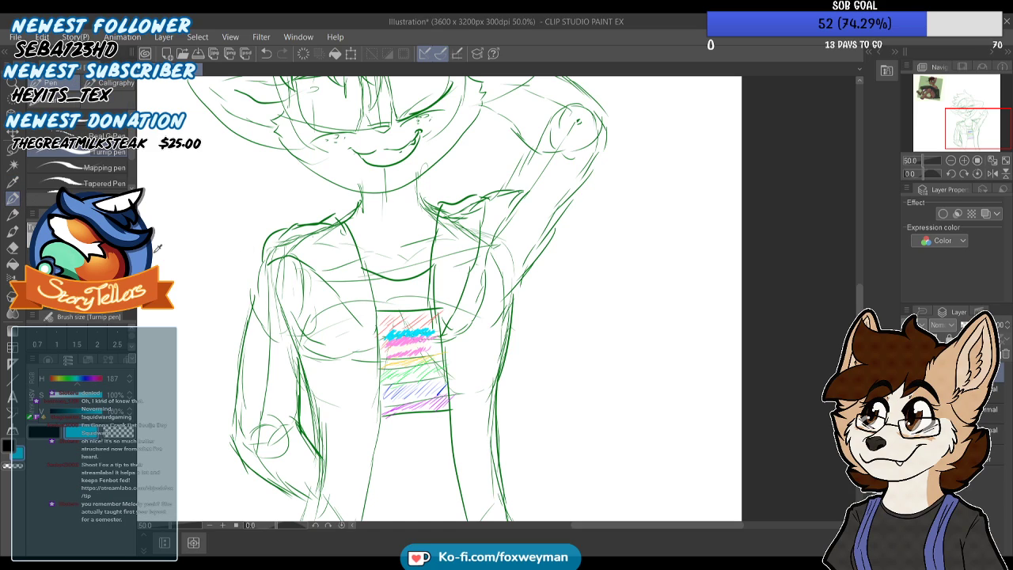
mouse_move(391, 361)
left_mouse_down()
mouse_move(428, 353)
mouse_move(425, 370)
mouse_move(422, 361)
left_mouse_up()
key("k")
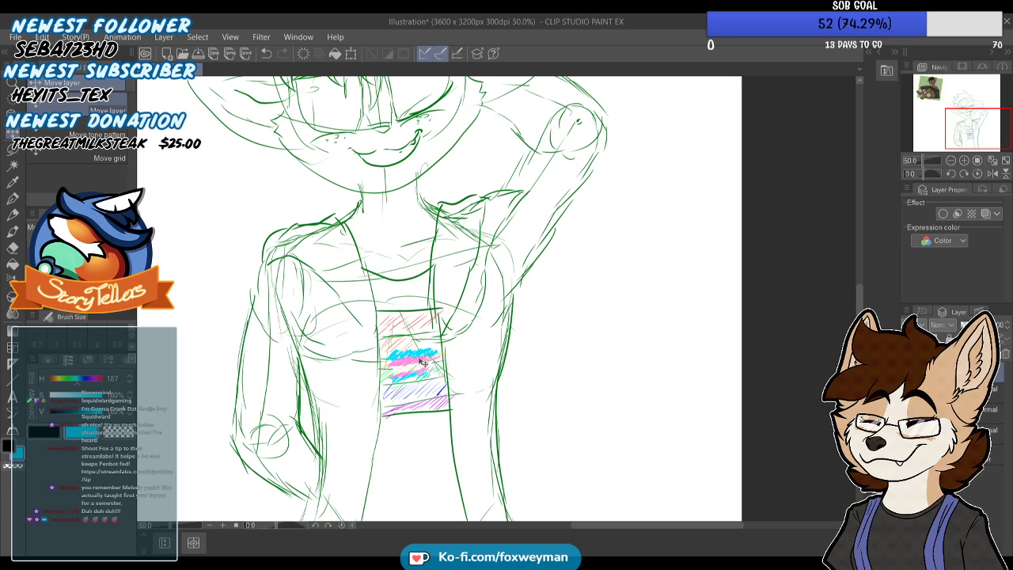
Sample the sketch's dark green and draw a small pointed tuft at the middle of the shirt's neckline
left_click(12, 182)
scroll(324, 231, "up", 5)
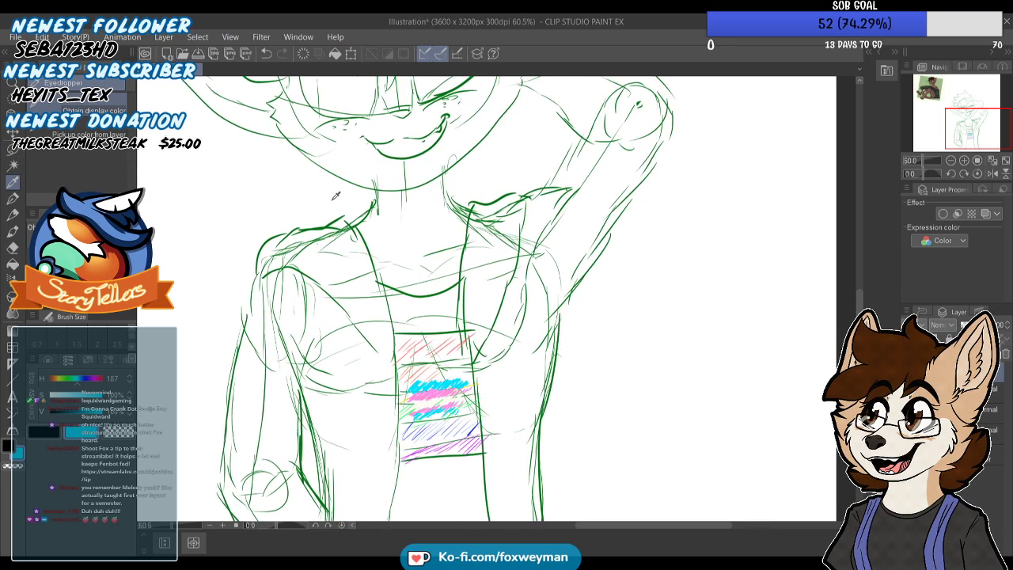
scroll(324, 231, "down", 3)
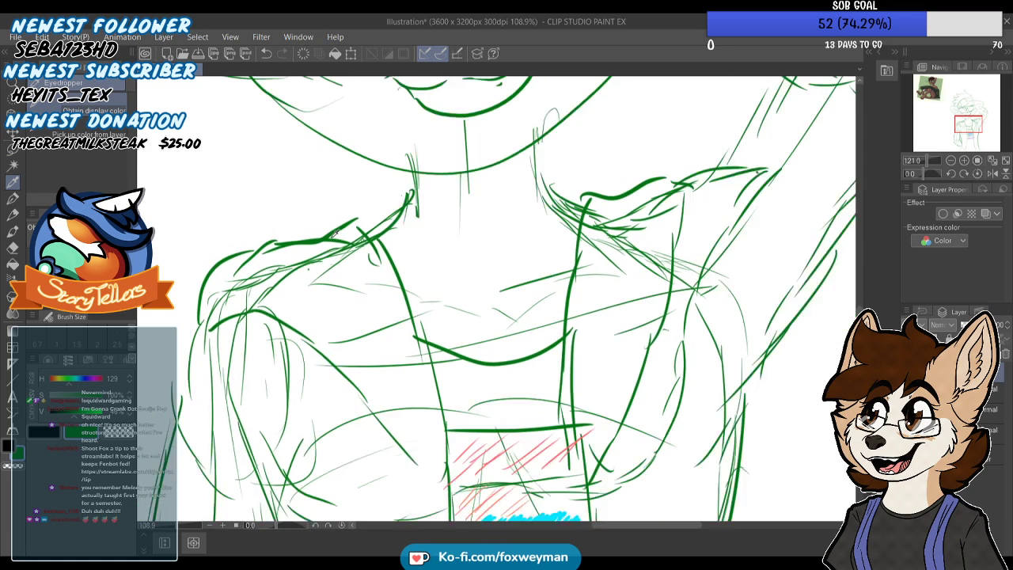
key("p")
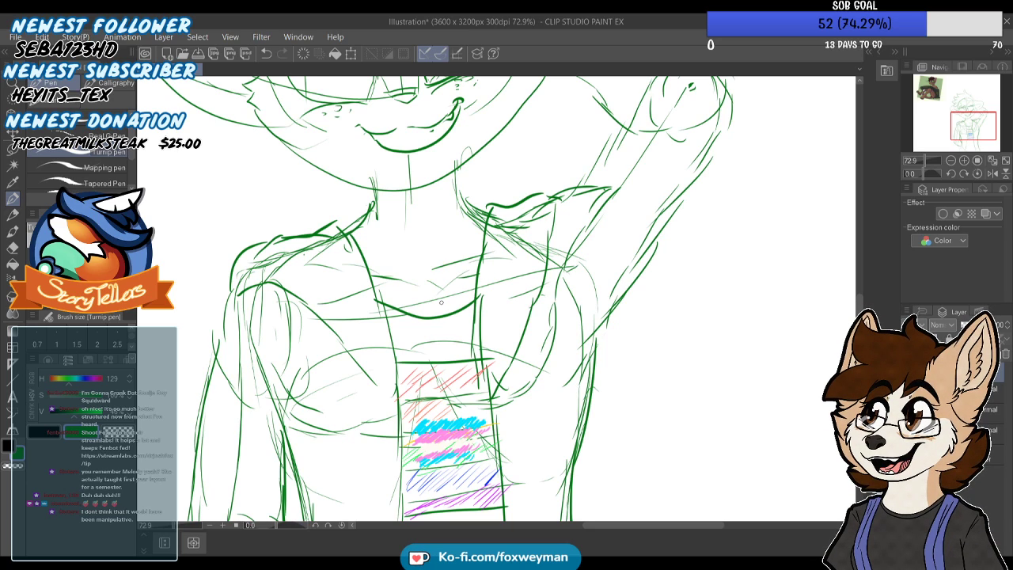
scroll(431, 303, "down", 1)
scroll(431, 301, "down", 1)
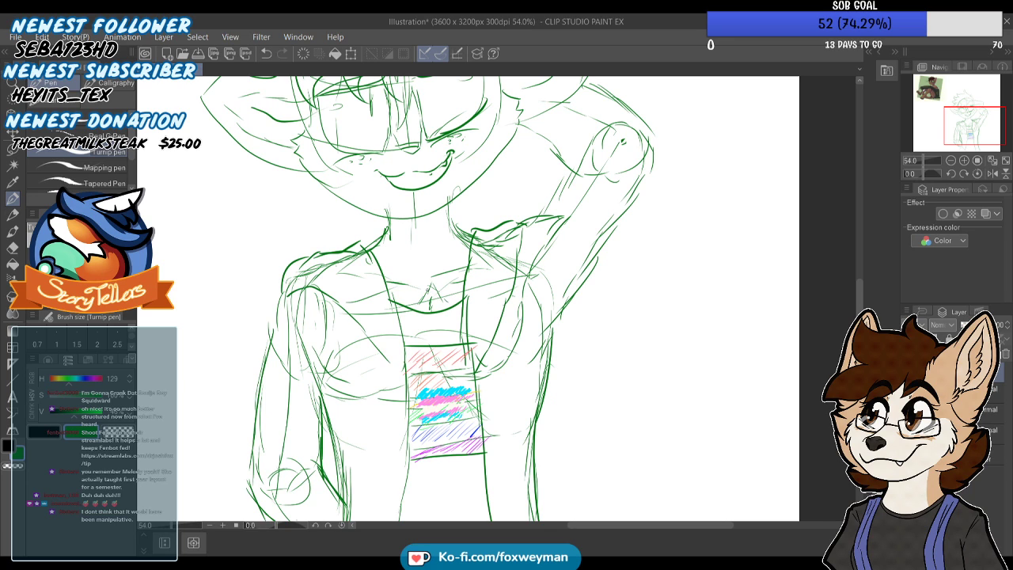
scroll(430, 292, "down", 5)
scroll(427, 273, "up", 4)
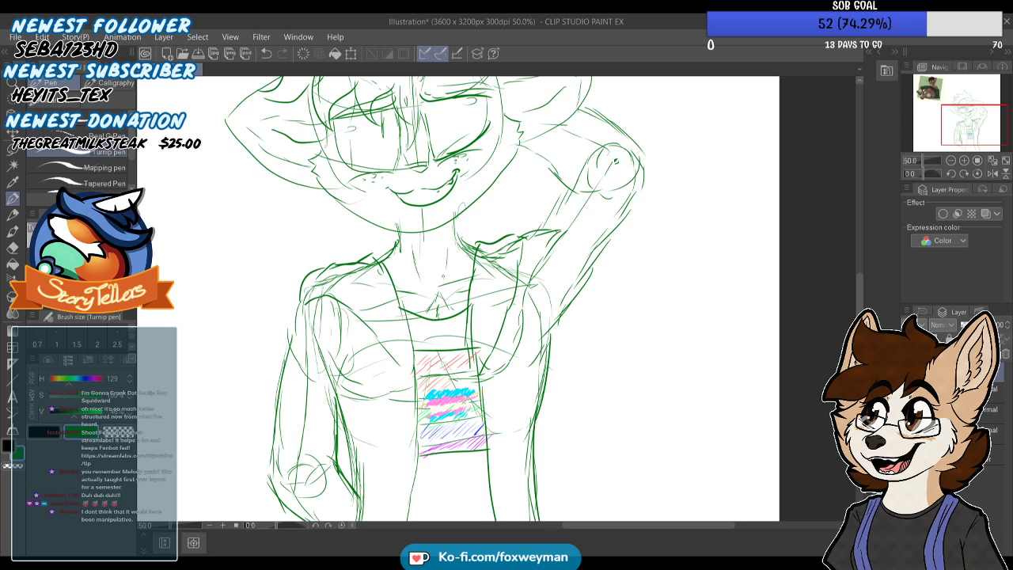
scroll(448, 257, "down", 1)
scroll(448, 257, "down", 1)
scroll(448, 257, "down", 2)
scroll(448, 258, "up", 2)
scroll(448, 258, "up", 1)
scroll(448, 257, "down", 2)
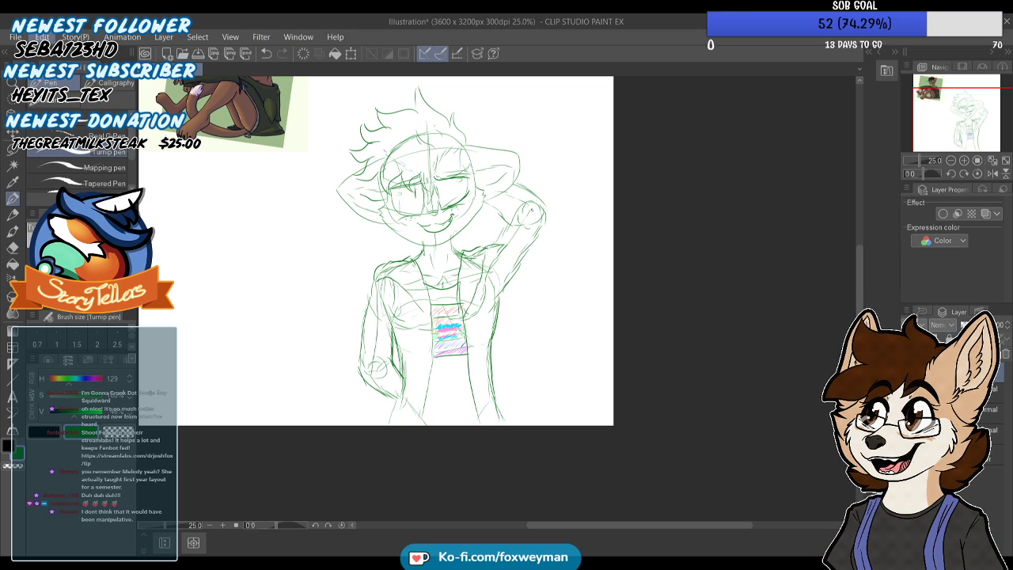
Enlarge the green chest tuft slightly with a free transform so it reaches higher above the neckline
key("ctrl+t")
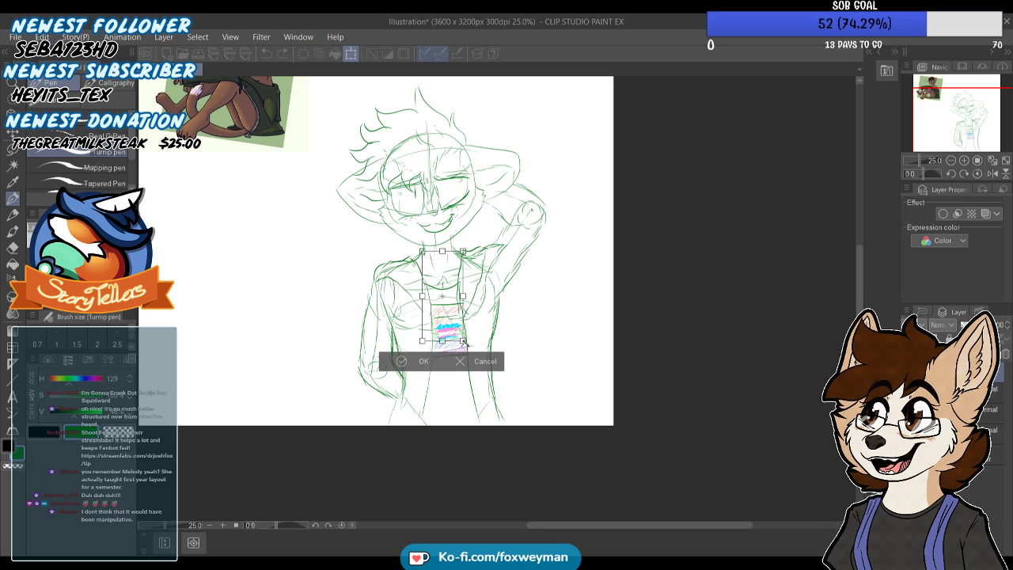
left_click_drag(473, 350, 471, 344)
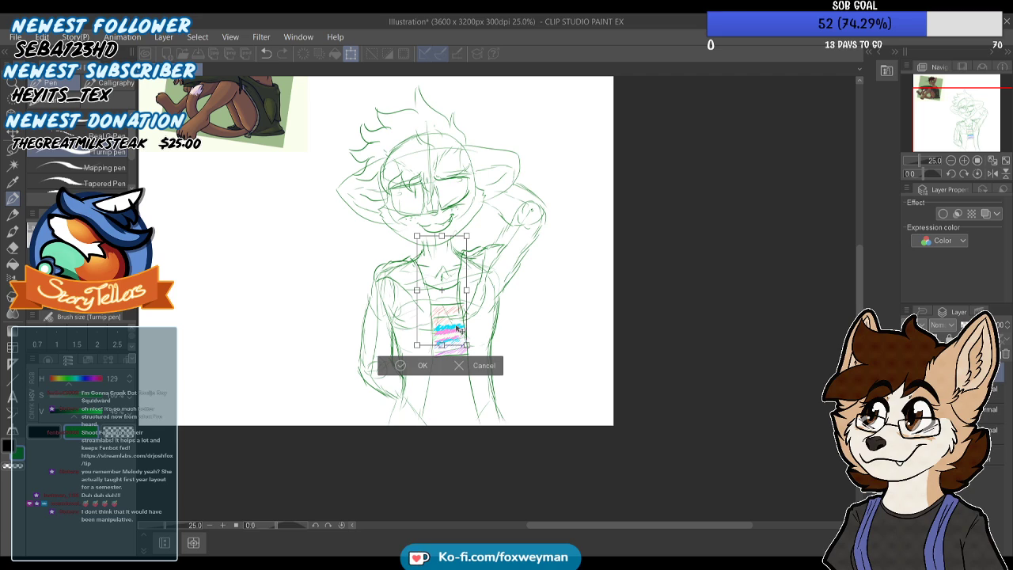
left_click(420, 365)
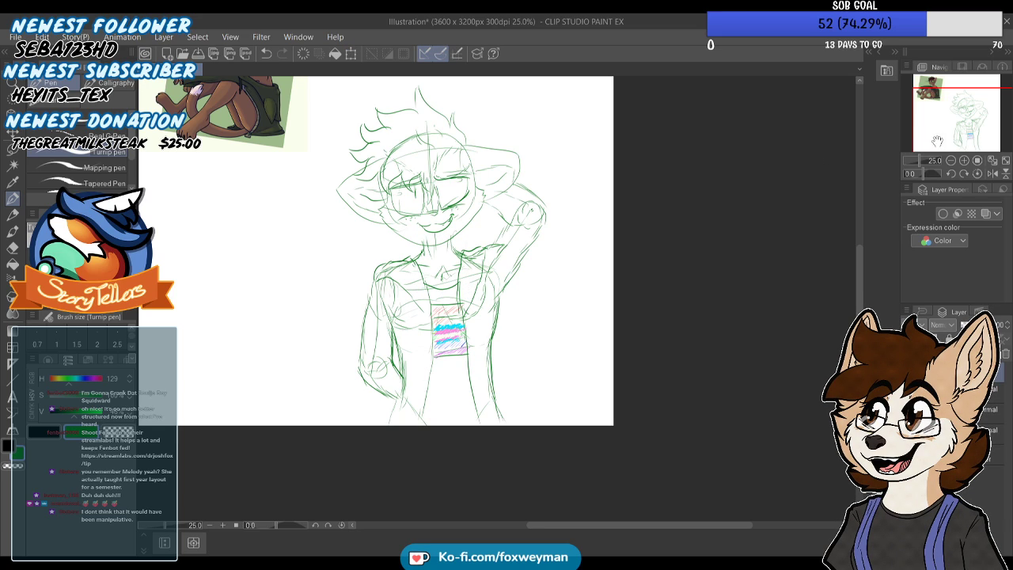
Darken the jacket edge beside the lowered arm and draw the shirt's curved hem at the bottom of the torso
left_click_drag(934, 142, 954, 148)
left_click(959, 393)
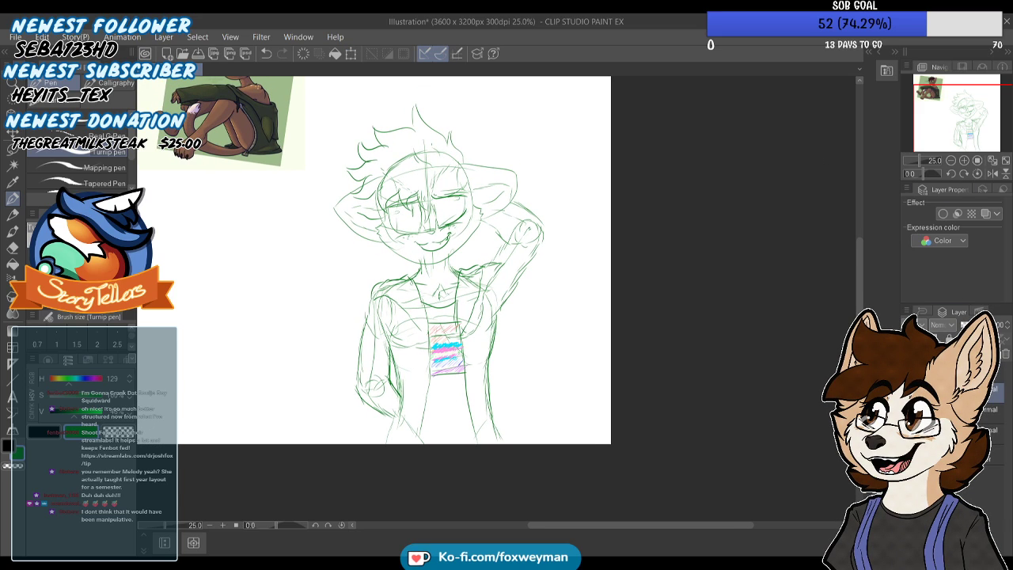
scroll(404, 346, "up", 7)
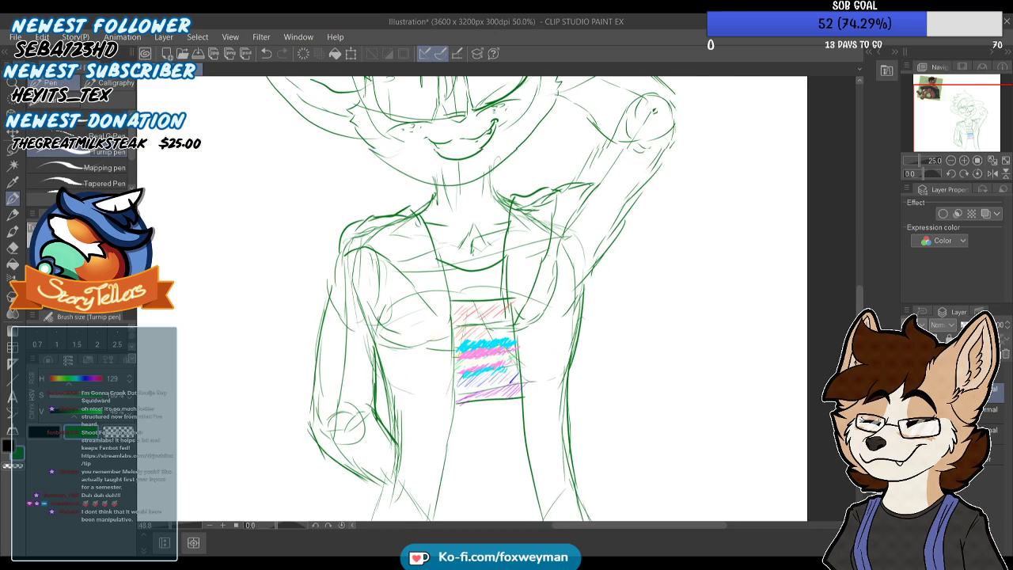
scroll(376, 312, "up", 1)
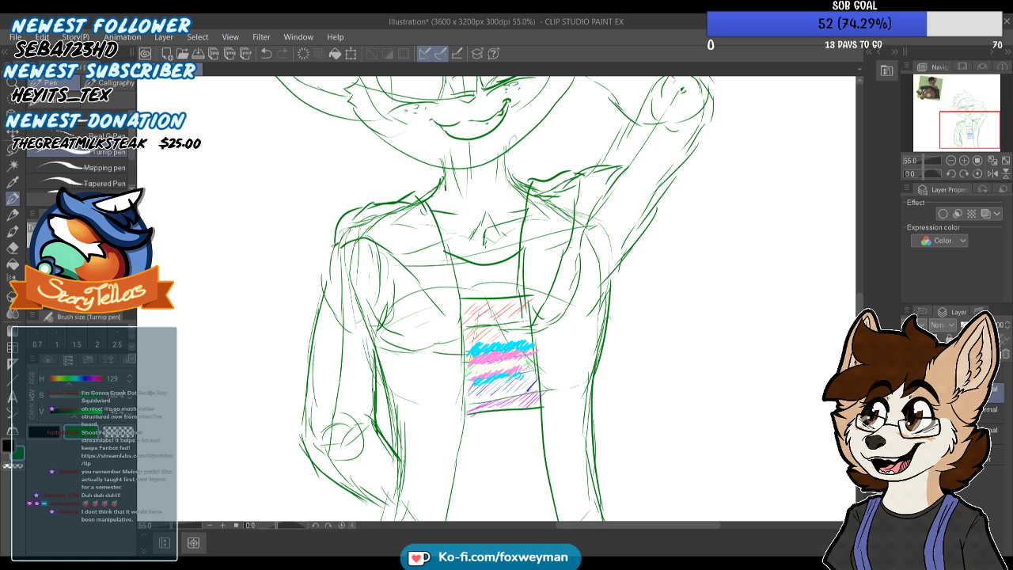
scroll(341, 316, "down", 5)
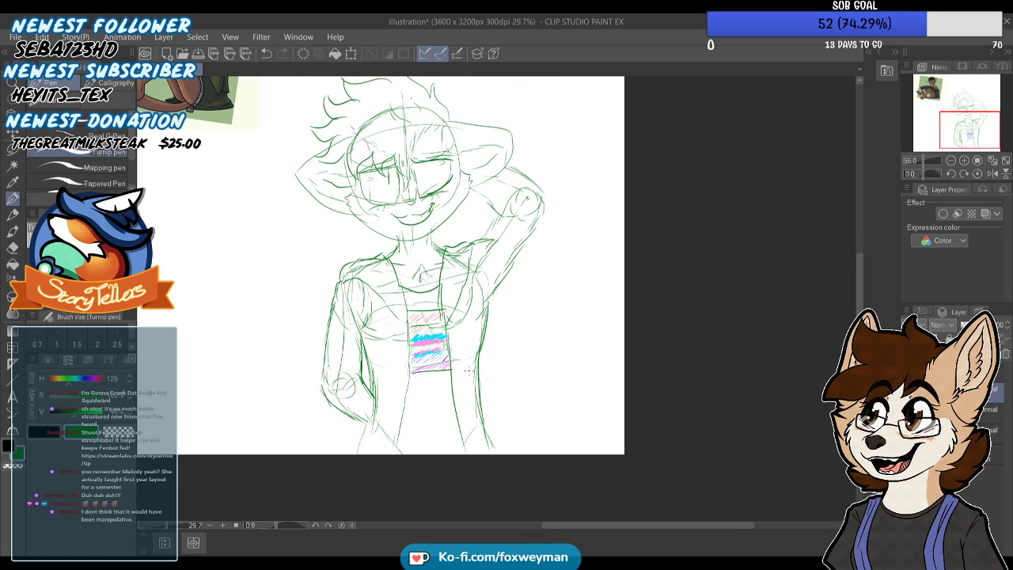
scroll(447, 360, "up", 1)
mouse_move(349, 345)
left_mouse_down()
mouse_move(362, 405)
mouse_move(389, 442)
left_mouse_up()
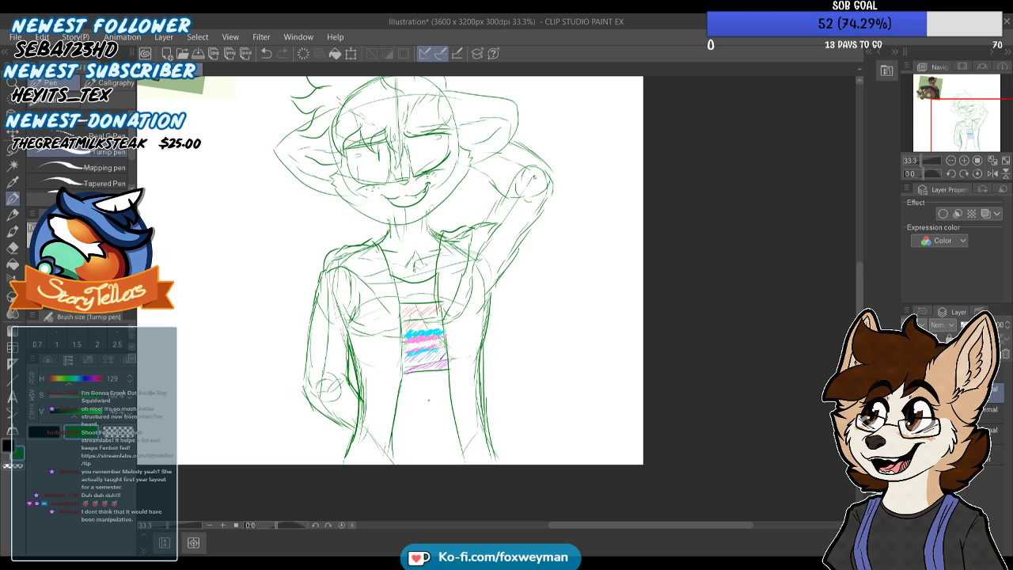
left_click_drag(450, 382, 457, 444)
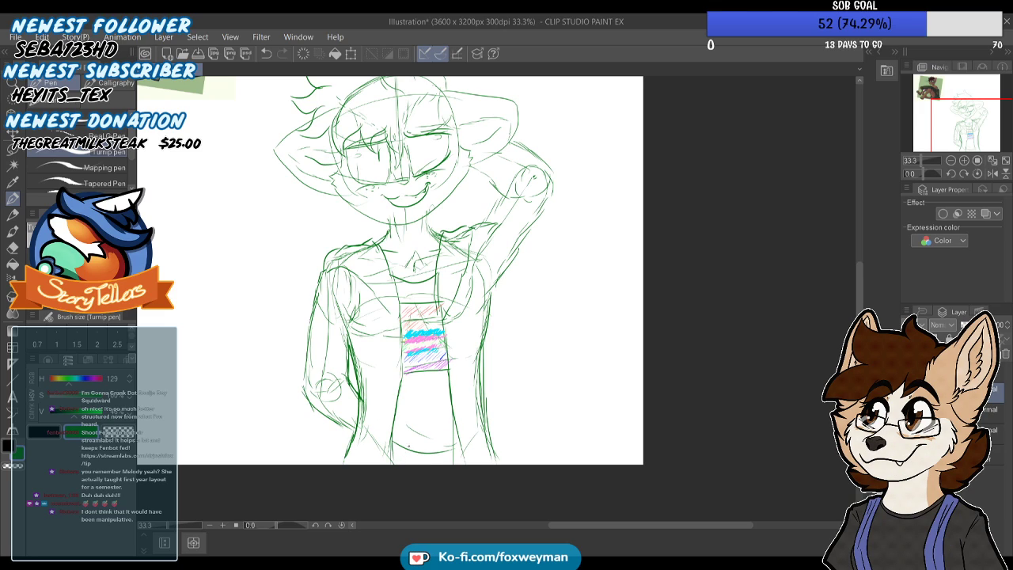
scroll(341, 451, "down", 1)
scroll(392, 230, "up", 2)
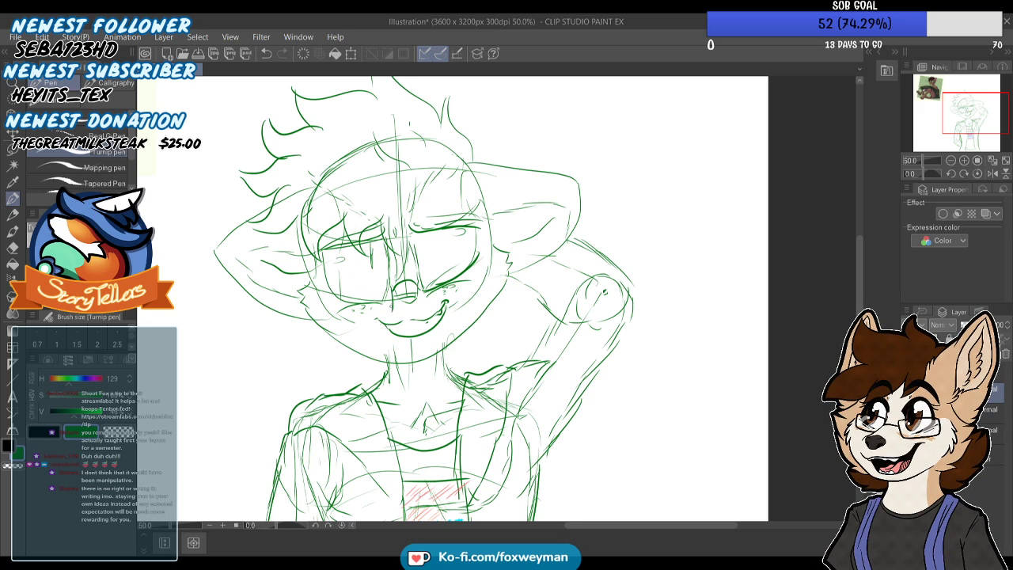
mouse_move(386, 285)
left_mouse_down()
mouse_move(338, 290)
mouse_move(324, 309)
mouse_move(353, 320)
mouse_move(392, 289)
left_mouse_up()
key("ctrl+z")
key("ctrl+z")
mouse_move(391, 288)
left_mouse_down()
mouse_move(327, 291)
mouse_move(328, 309)
mouse_move(335, 293)
mouse_move(390, 286)
left_mouse_up()
key("ctrl+z")
key("ctrl+z")
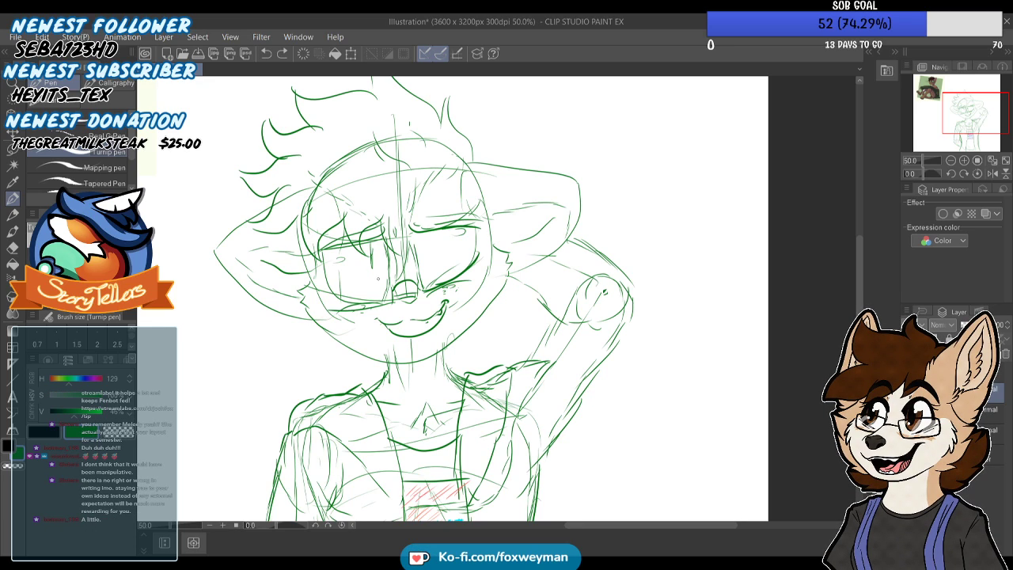
Draw a pair of low-set glasses with flat rectangular lenses on either side of the character's nose
scroll(407, 276, "up", 1)
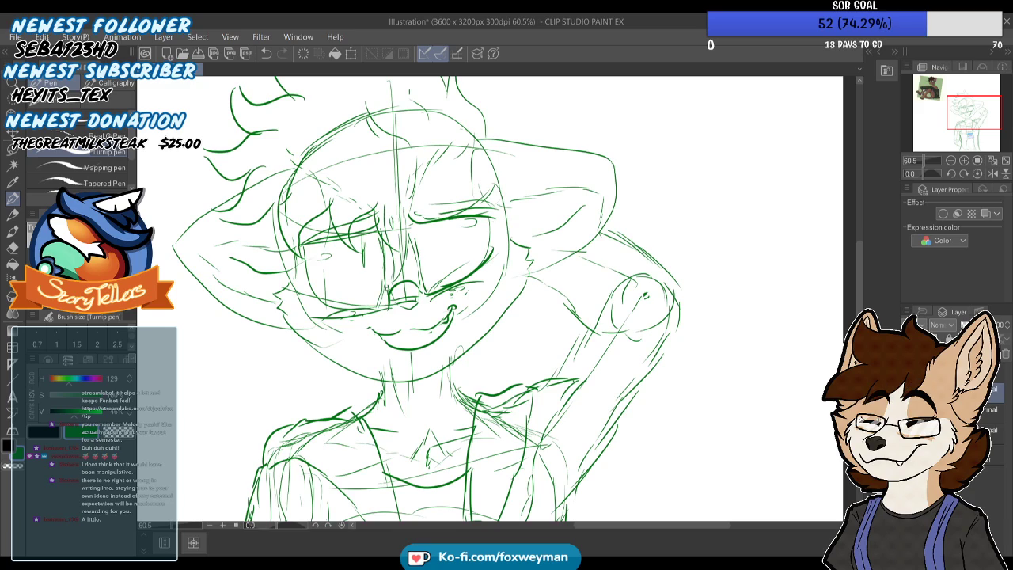
left_click_drag(386, 283, 303, 308)
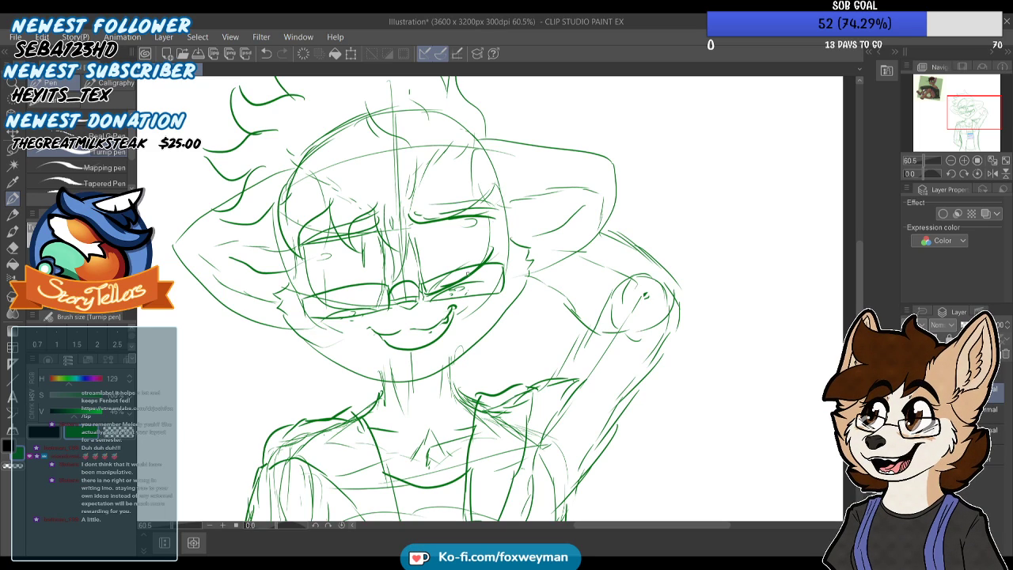
scroll(388, 253, "down", 5)
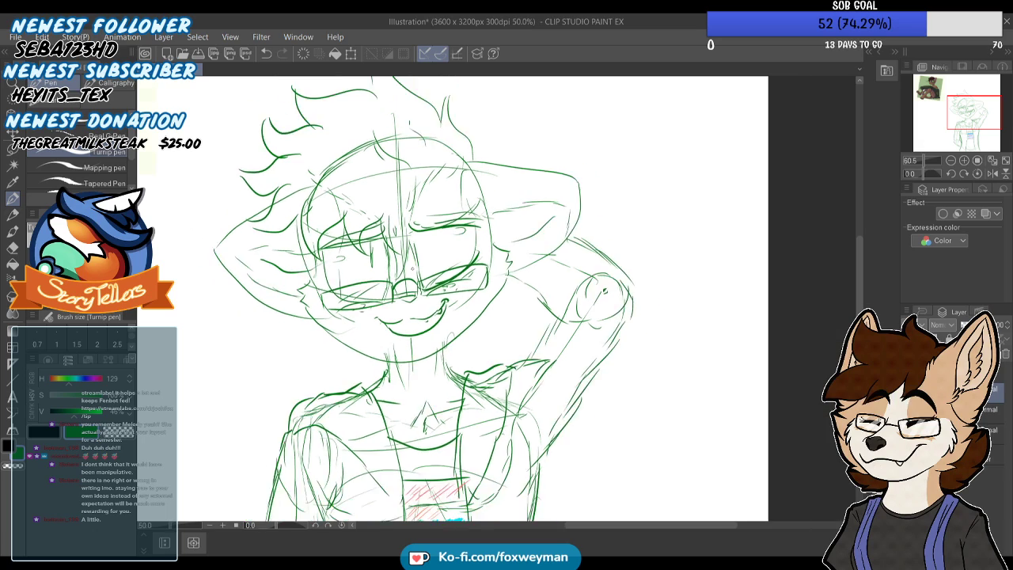
Define the raised arm with sleeve folds on its inner side and a darker line along its outer edge
scroll(493, 257, "up", 2)
left_click_drag(466, 268, 480, 280)
mouse_move(439, 246)
left_mouse_down()
mouse_move(465, 266)
mouse_move(450, 325)
left_mouse_up()
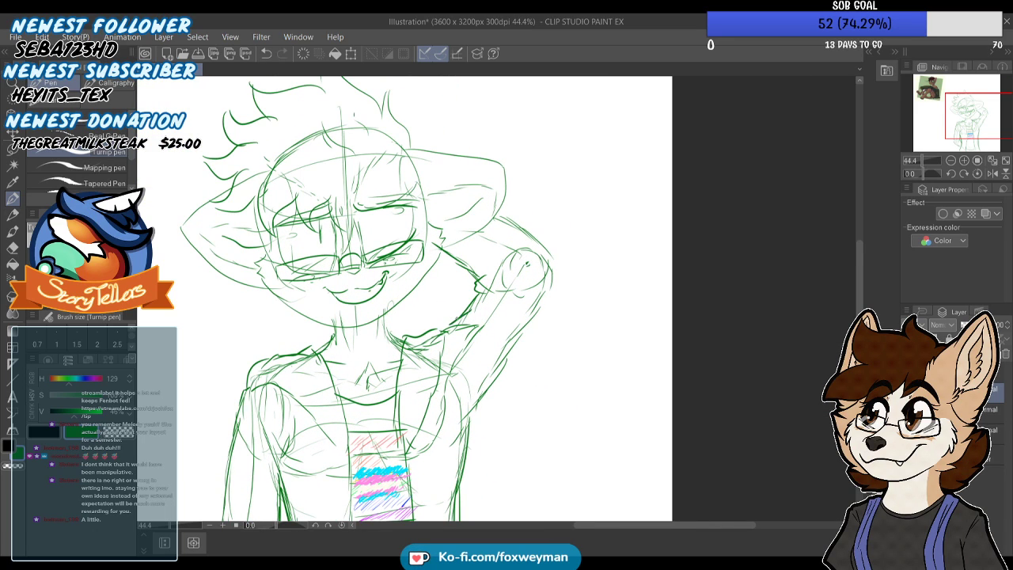
left_click_drag(547, 298, 518, 336)
left_click_drag(490, 377, 470, 413)
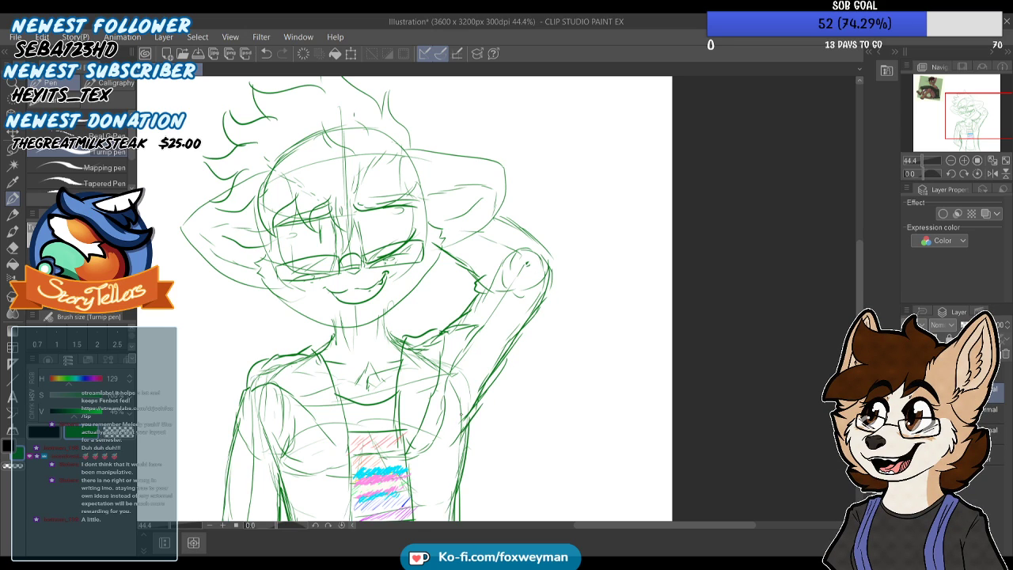
Darken the lowered arm's outline and hatch the shirt above and below the striped panel
scroll(502, 249, "down", 4)
scroll(506, 241, "up", 2)
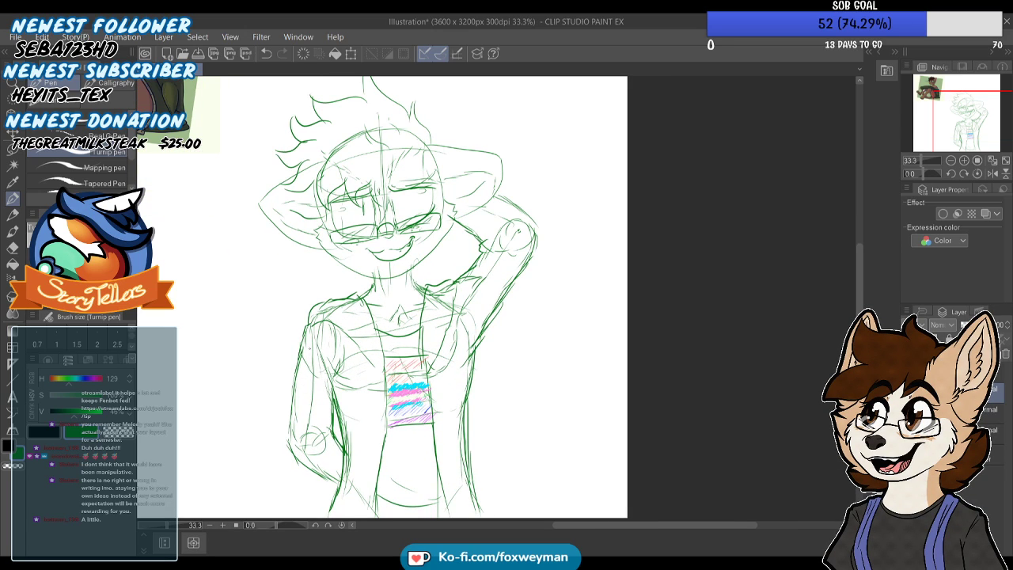
mouse_move(300, 372)
left_mouse_down()
mouse_move(286, 447)
mouse_move(314, 474)
left_mouse_up()
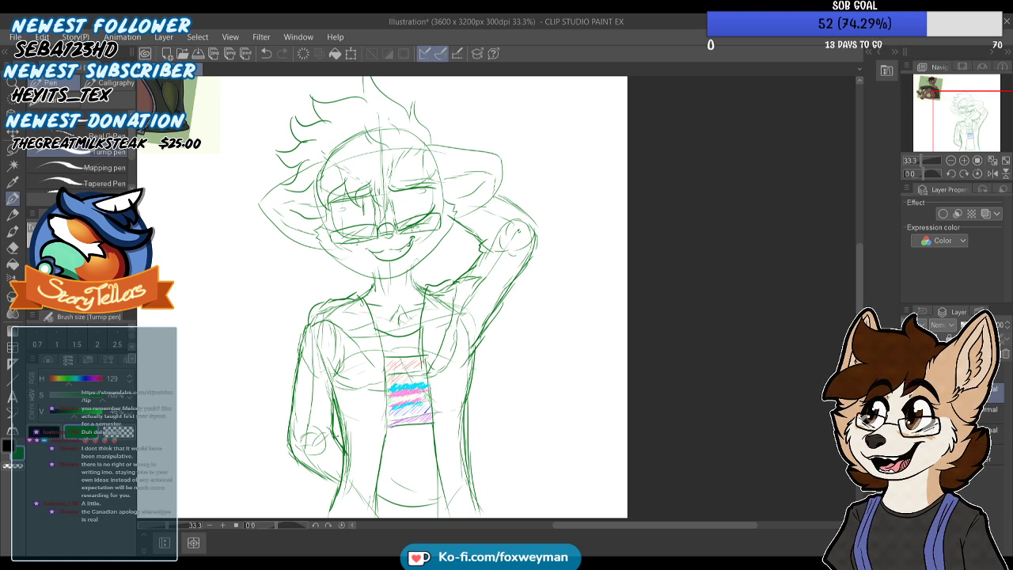
scroll(321, 427, "down", 2)
scroll(481, 266, "up", 3)
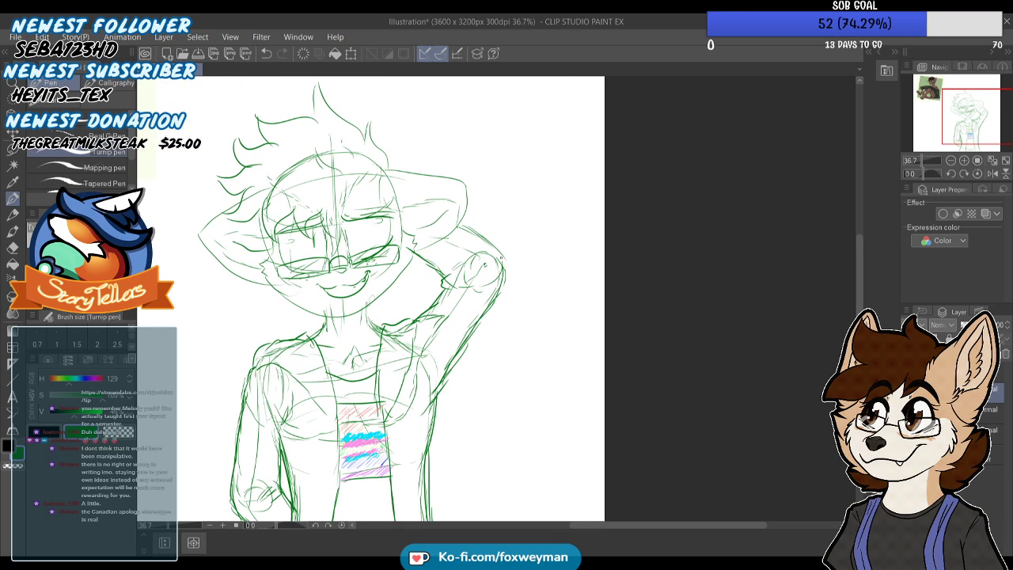
scroll(495, 245, "down", 3)
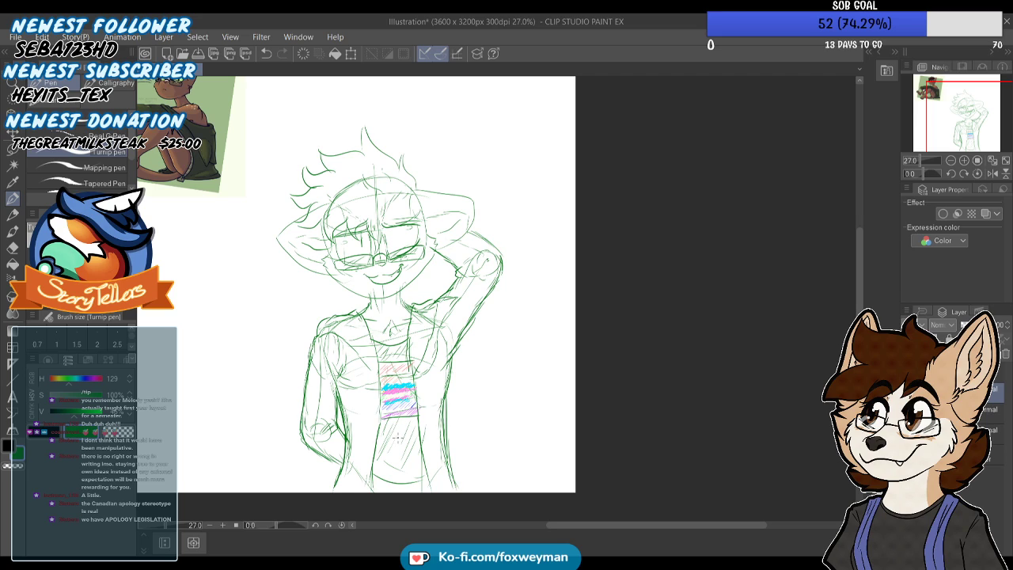
Hide the colored reference image beside the sketch
left_click(910, 429)
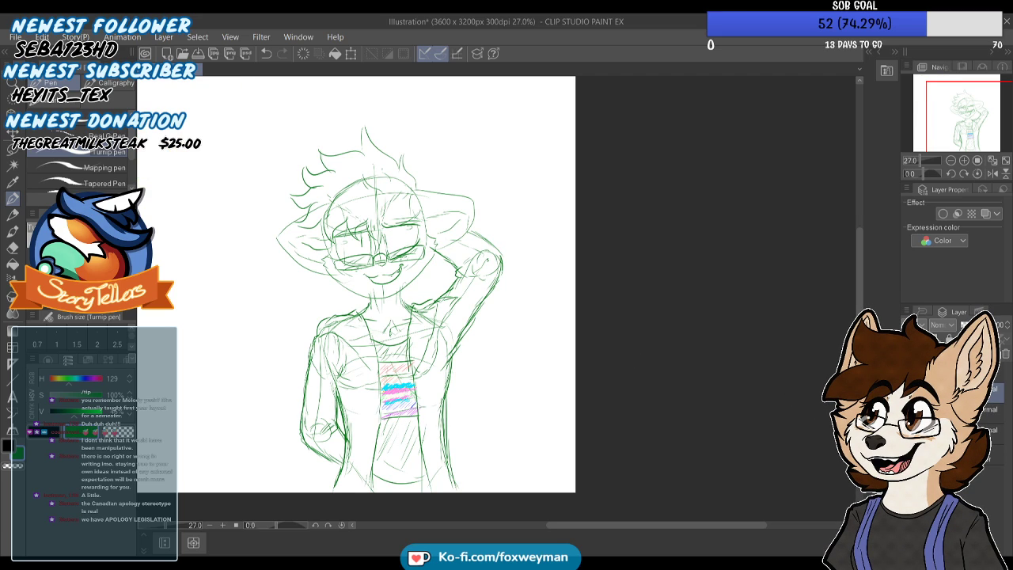
scroll(583, 332, "down", 5)
scroll(296, 158, "up", 3)
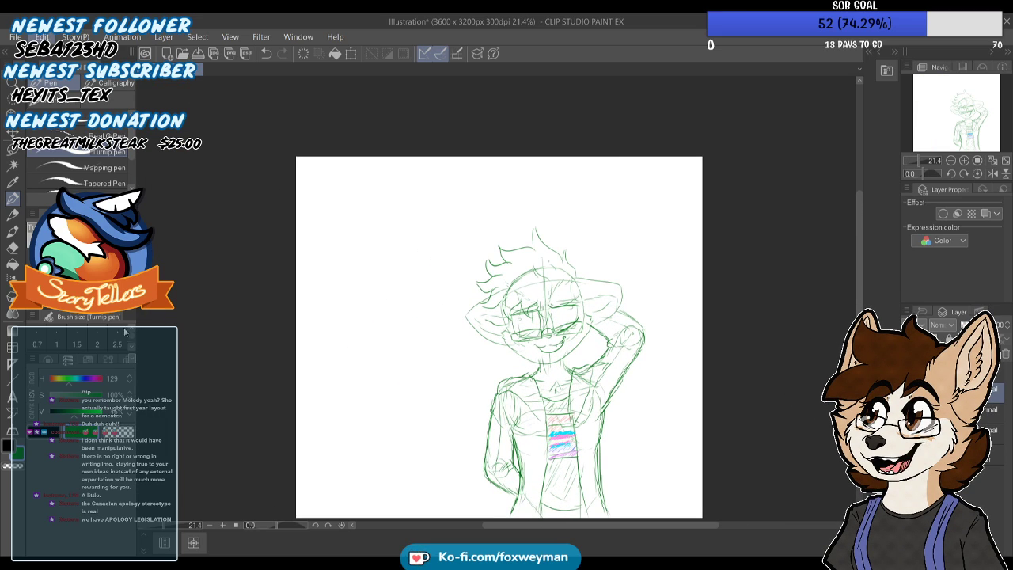
key("ctrl+t")
left_click_drag(499, 157, 500, 225)
left_click_drag(296, 369, 402, 370)
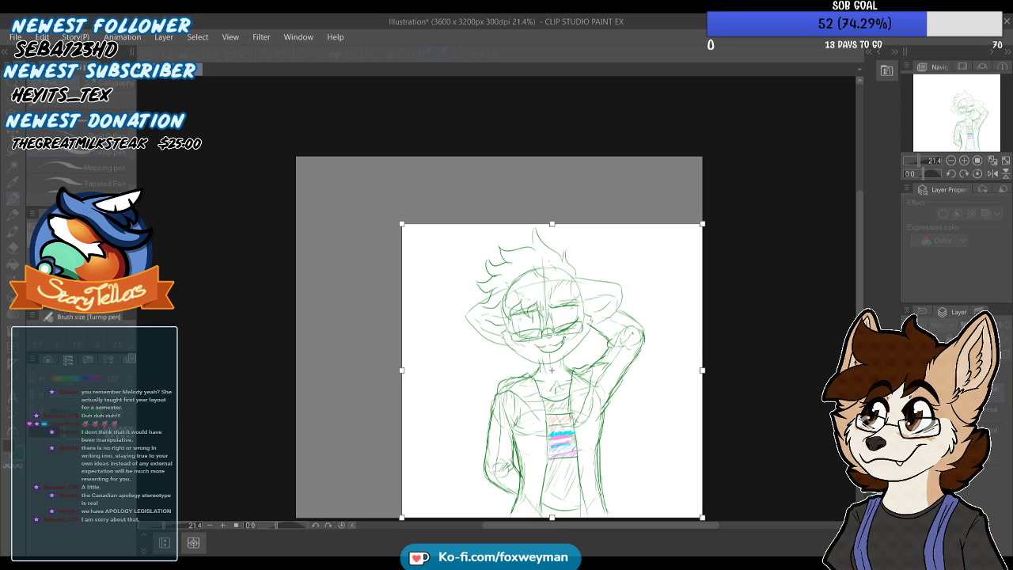
key("Return")
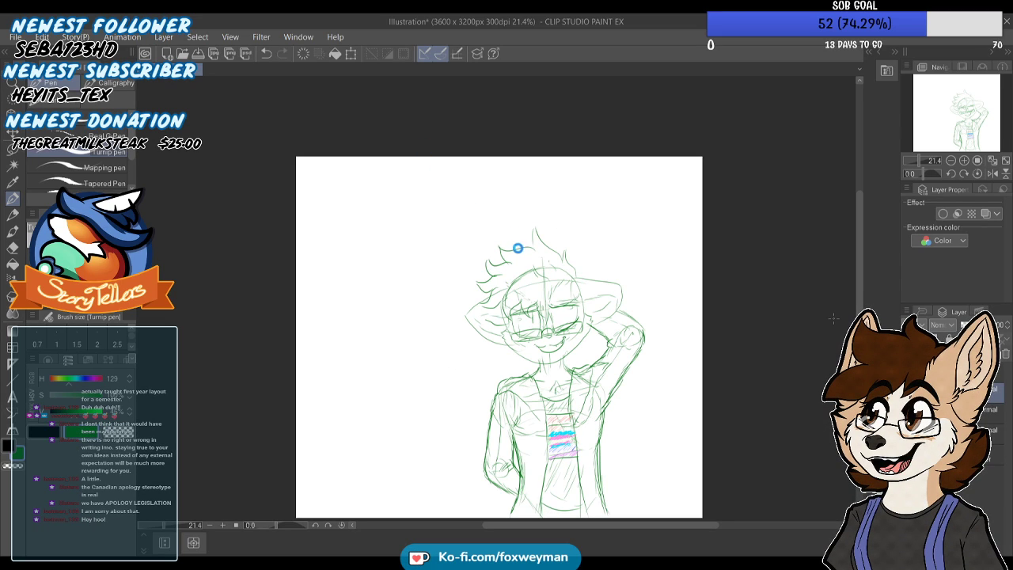
Move the sketched character toward the horizontal centre of the canvas with the Move layer tool
scroll(520, 242, "up", 1)
key("k")
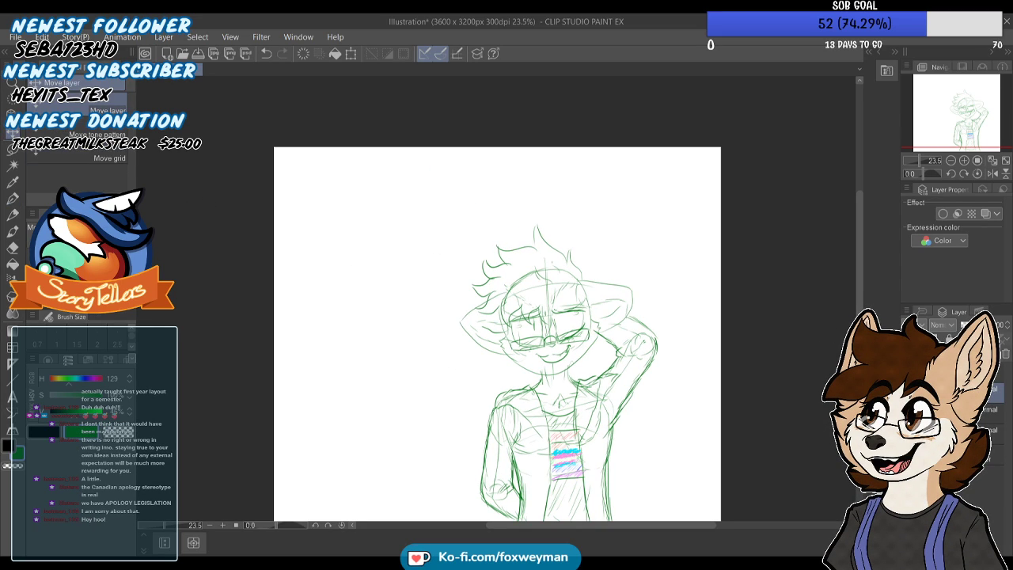
left_click(961, 392)
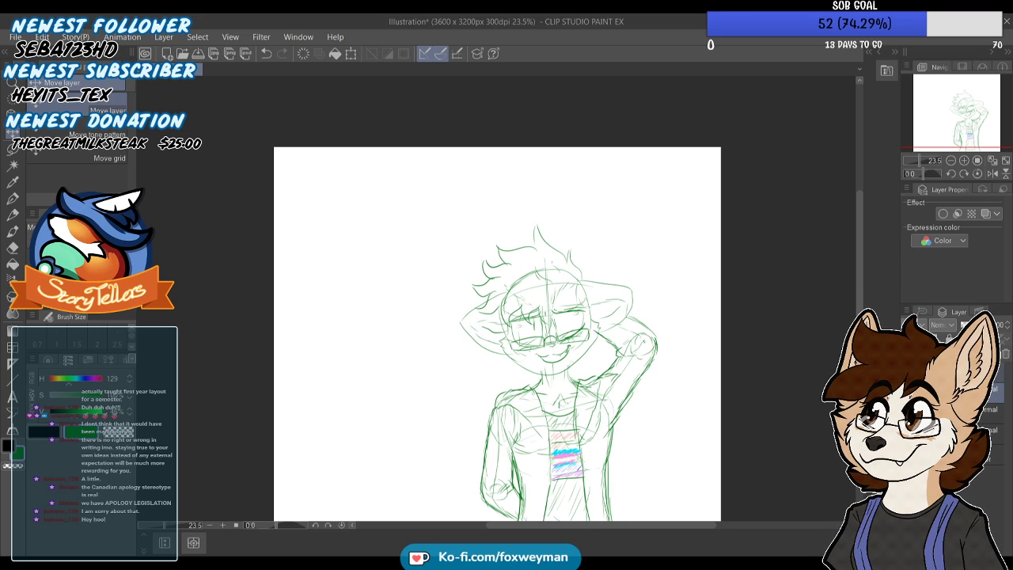
mouse_move(613, 356)
left_mouse_down()
mouse_move(538, 359)
mouse_move(565, 362)
left_mouse_up()
left_click_drag(970, 136, 967, 147)
left_click_drag(576, 310, 563, 320)
left_click_drag(490, 314, 493, 309)
scroll(462, 314, "down", 4)
scroll(470, 271, "up", 3)
scroll(476, 275, "down", 2)
scroll(483, 274, "up", 2)
scroll(489, 275, "down", 1)
scroll(495, 274, "up", 1)
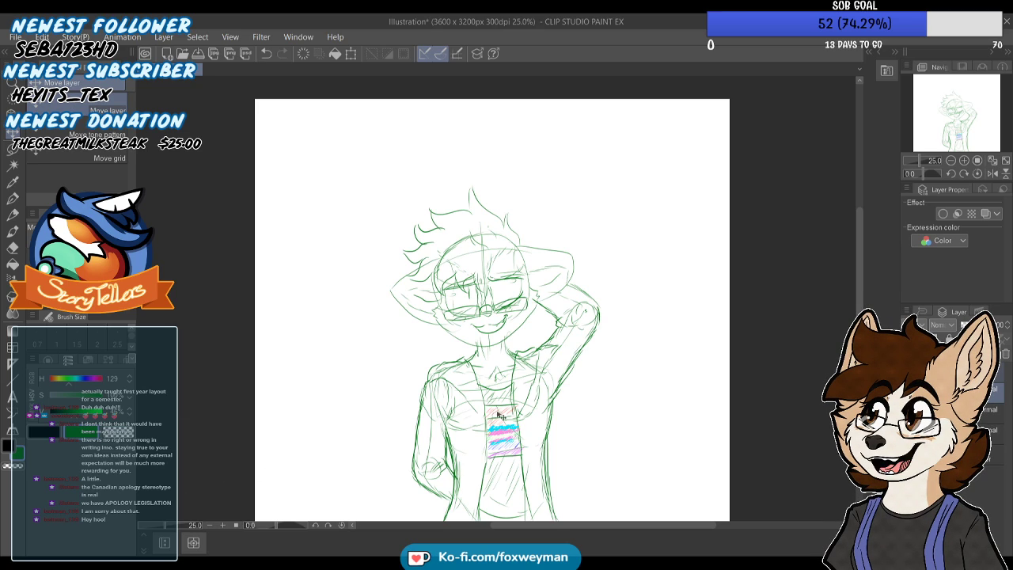
Draw two hanging drawstrings with tipped ends on the open jacket, one on each side of the striped panel
key("p")
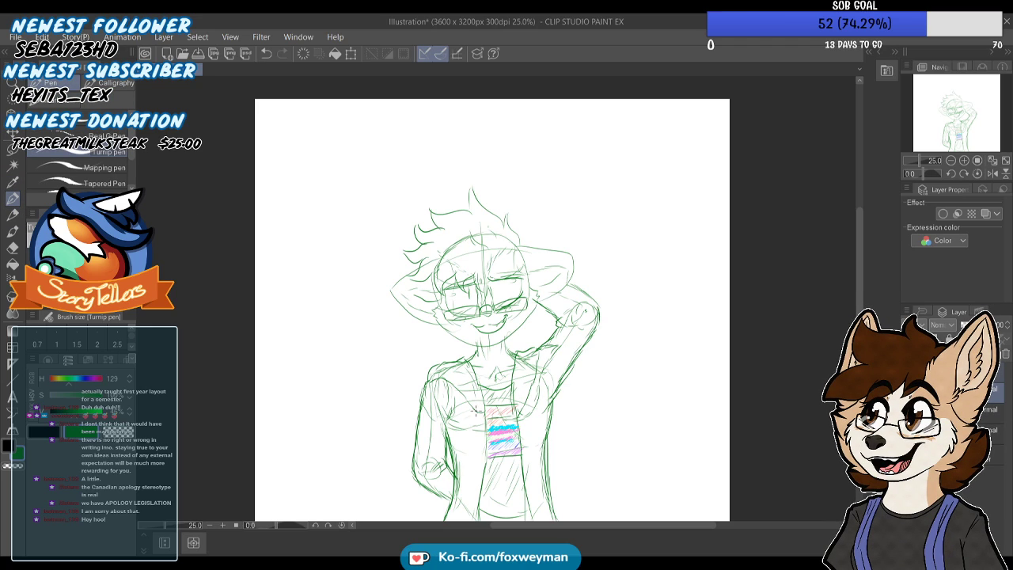
mouse_move(475, 411)
left_mouse_down()
mouse_move(472, 464)
mouse_move(479, 418)
left_mouse_up()
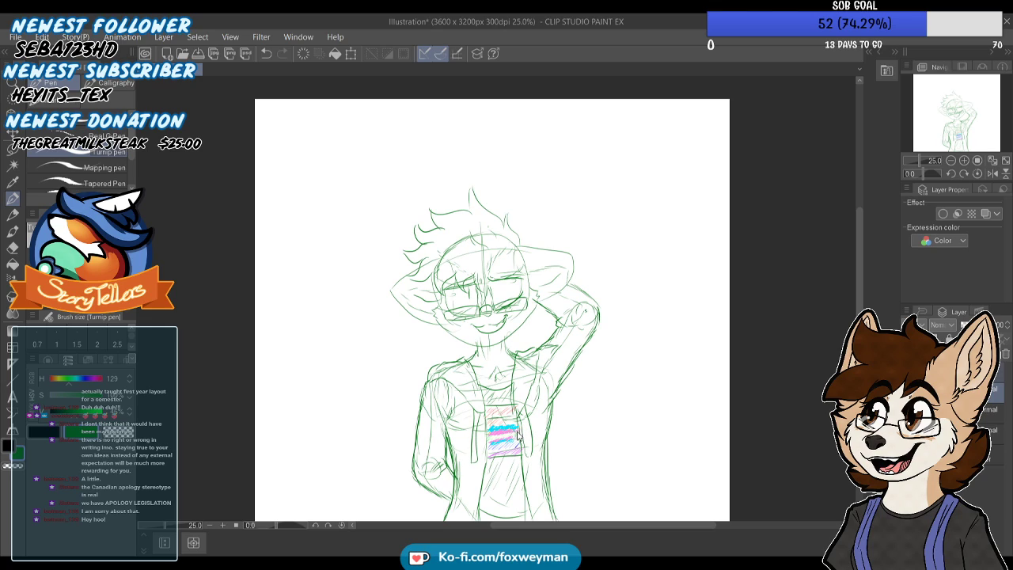
scroll(518, 433, "up", 2)
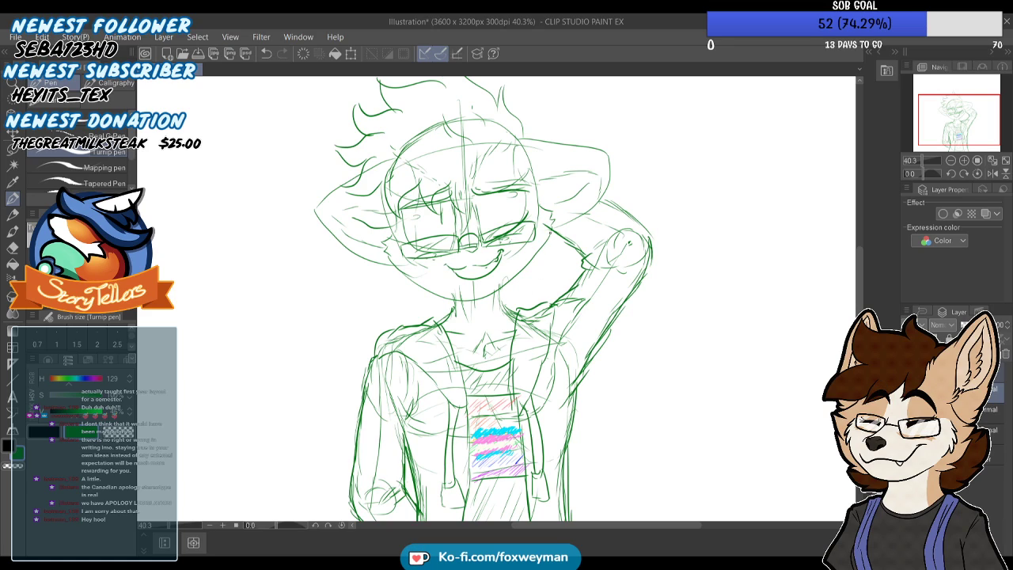
scroll(577, 333, "down", 2)
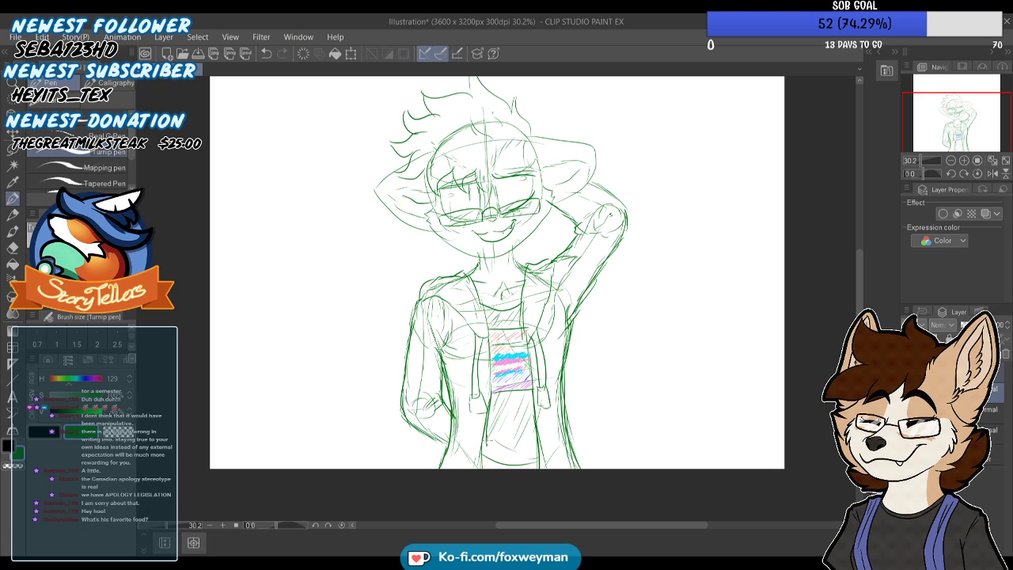
Add short hair strokes along the hairline and small marks on the character's forehead
scroll(494, 449, "down", 1)
scroll(518, 323, "up", 1)
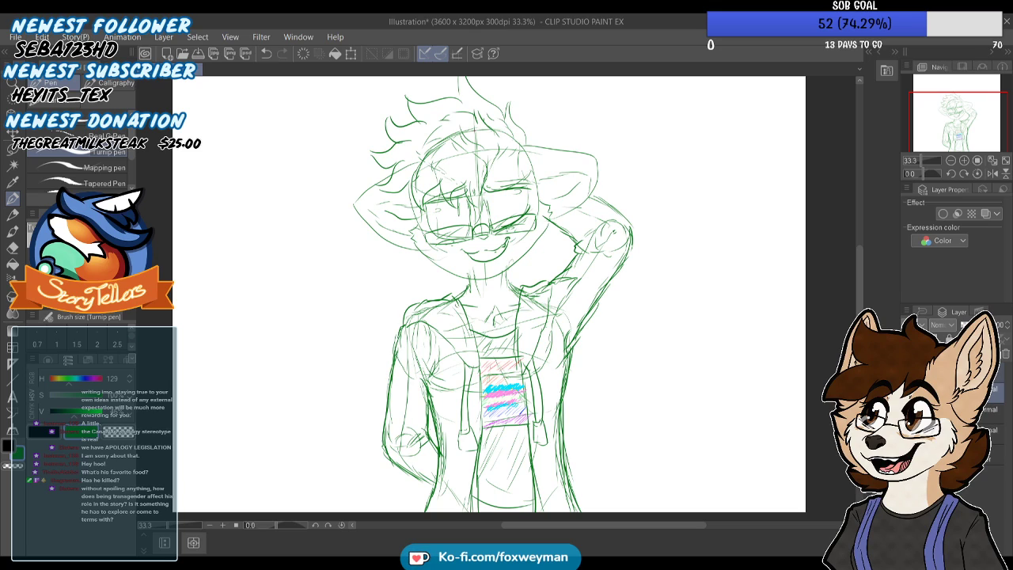
left_click_drag(504, 126, 510, 142)
left_click_drag(442, 147, 438, 157)
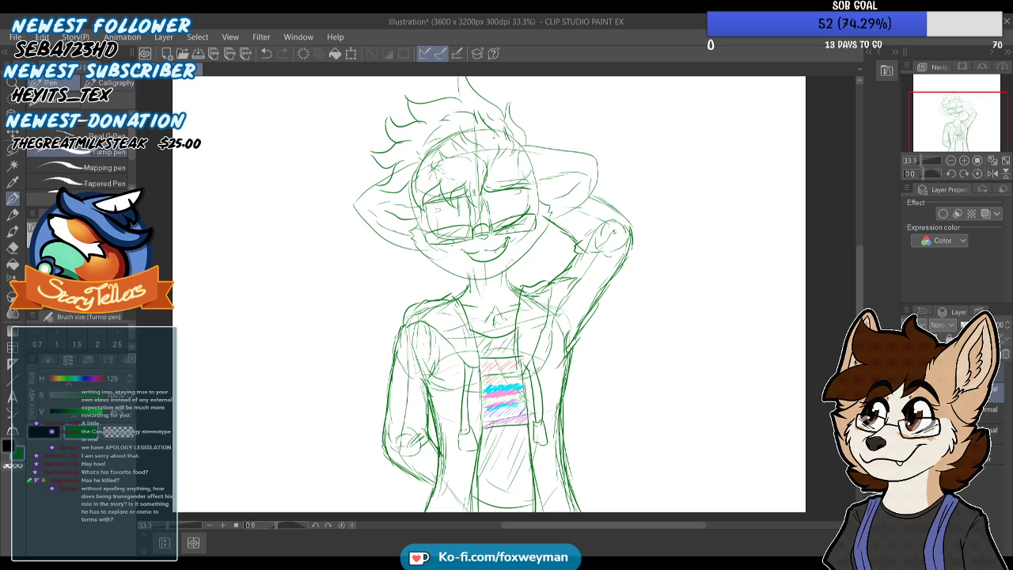
scroll(494, 139, "down", 2)
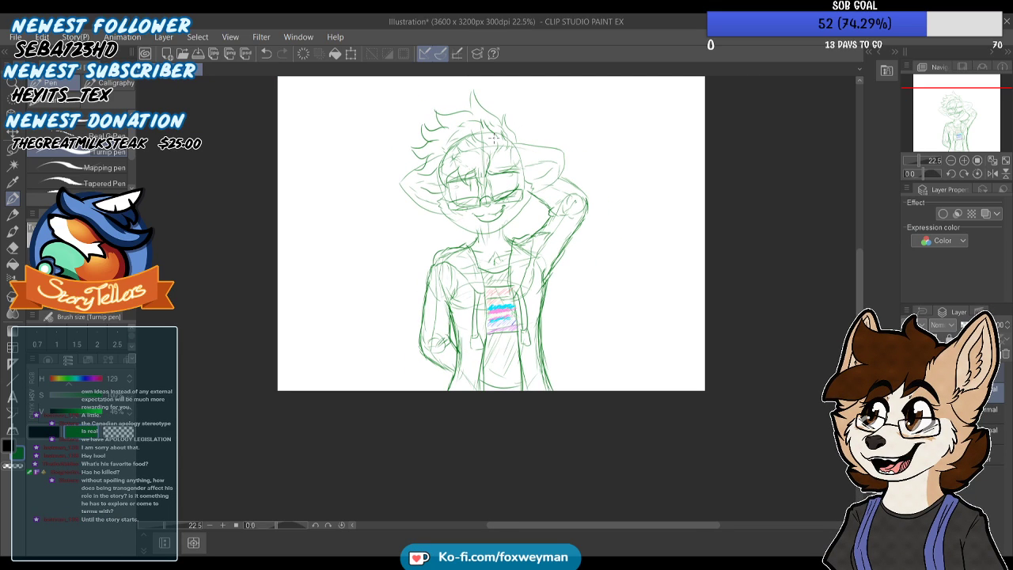
scroll(493, 137, "up", 2)
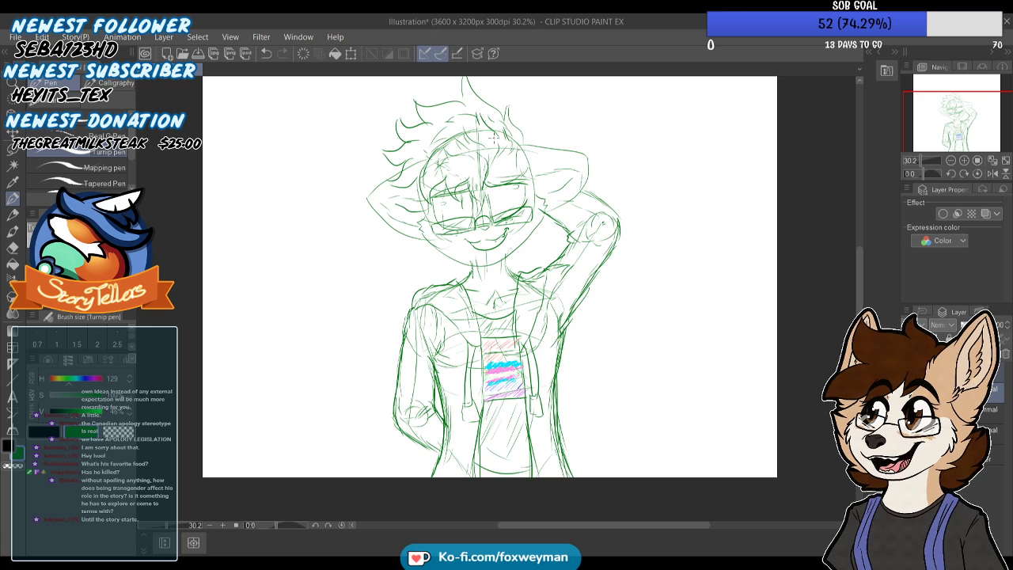
Draw the inner-ear contours on both of the character's ears and strengthen the outer edge of the ear on the left
scroll(493, 138, "down", 2)
scroll(494, 138, "up", 3)
scroll(494, 138, "down", 5)
scroll(494, 138, "up", 3)
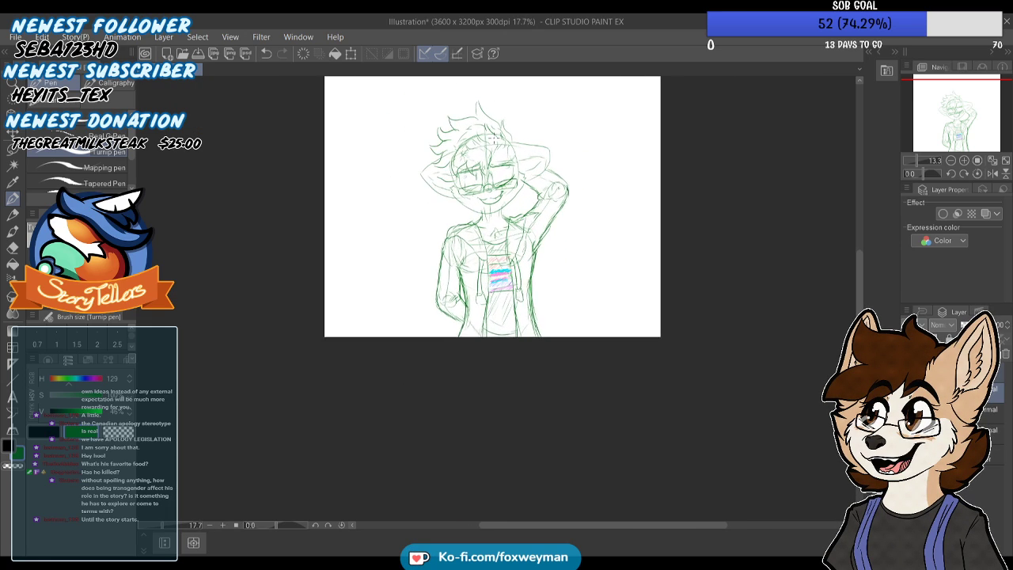
left_click_drag(962, 120, 961, 111)
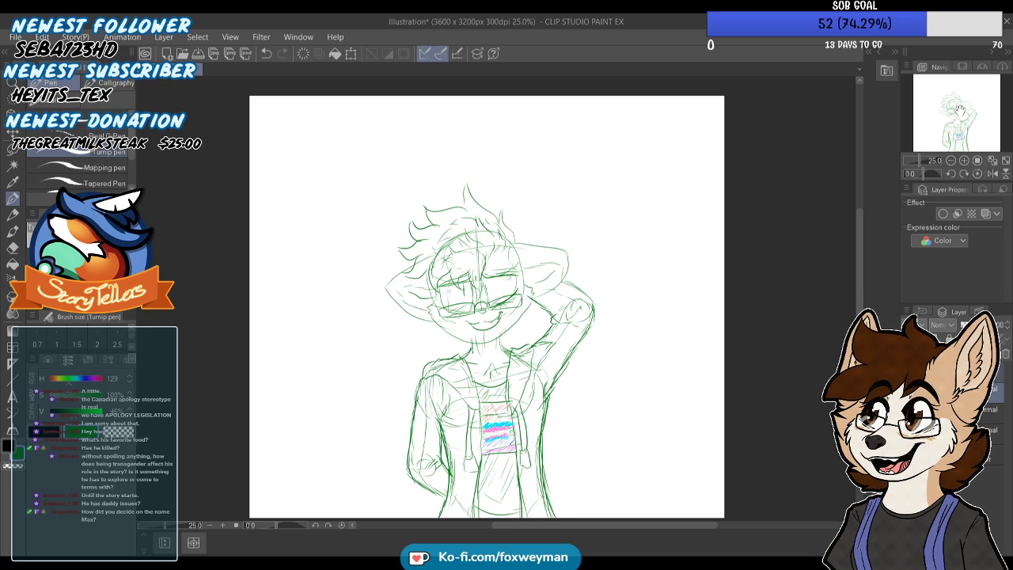
scroll(960, 111, "up", 5)
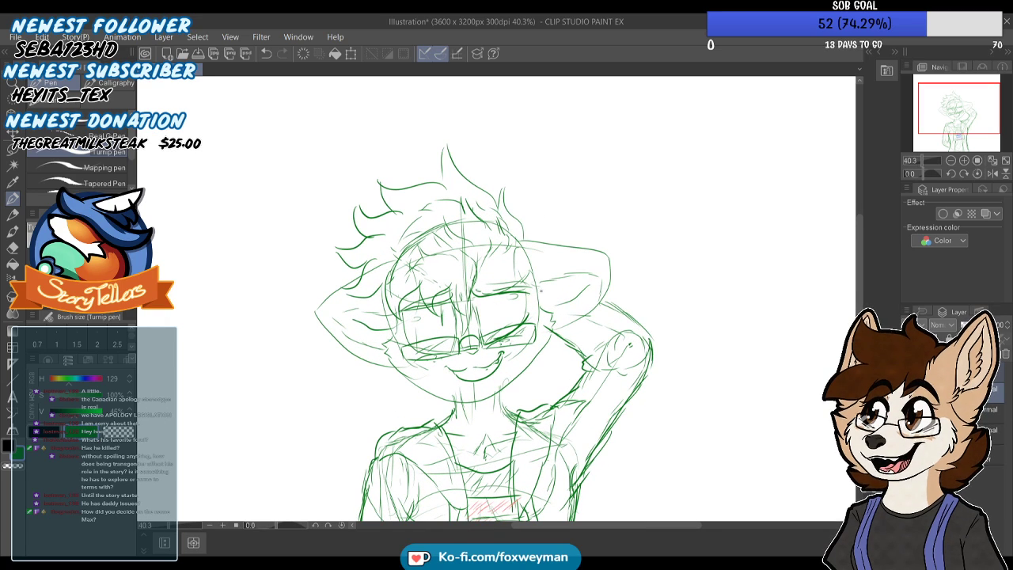
mouse_move(529, 288)
left_mouse_down()
mouse_move(590, 272)
mouse_move(602, 279)
mouse_move(589, 305)
left_mouse_up()
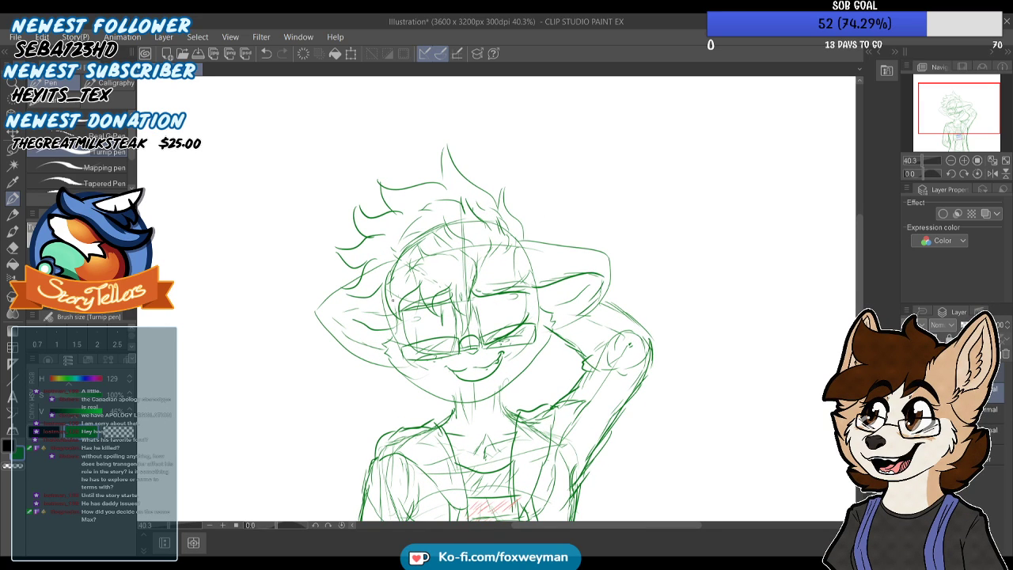
mouse_move(374, 318)
left_mouse_down()
mouse_move(341, 311)
mouse_move(339, 322)
mouse_move(372, 350)
left_mouse_up()
mouse_move(348, 312)
left_mouse_down()
mouse_move(335, 311)
mouse_move(376, 326)
left_mouse_up()
left_click_drag(345, 288, 319, 309)
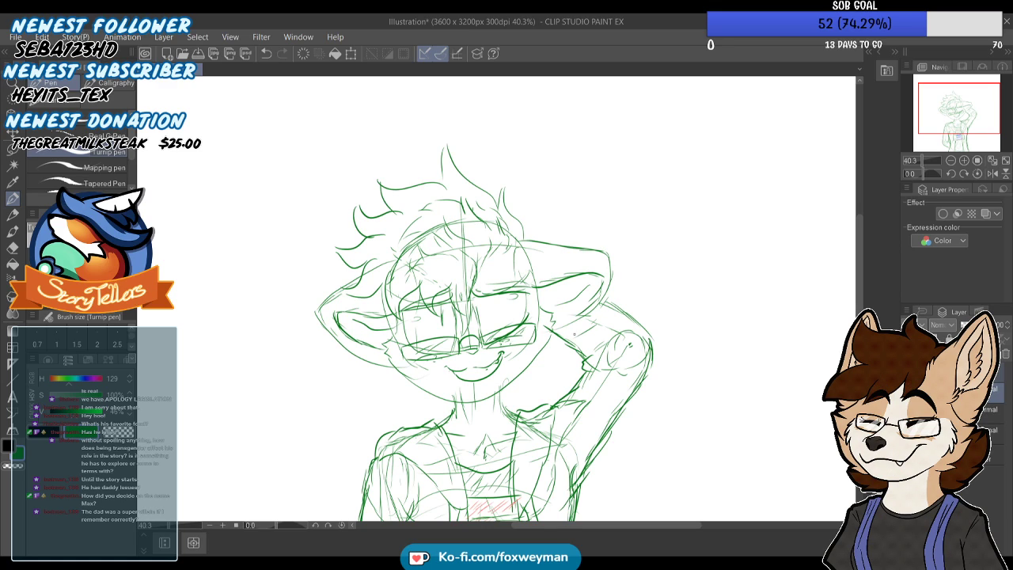
Add curved stripe bands across both sleeves of the character's jacket
scroll(576, 330, "down", 1)
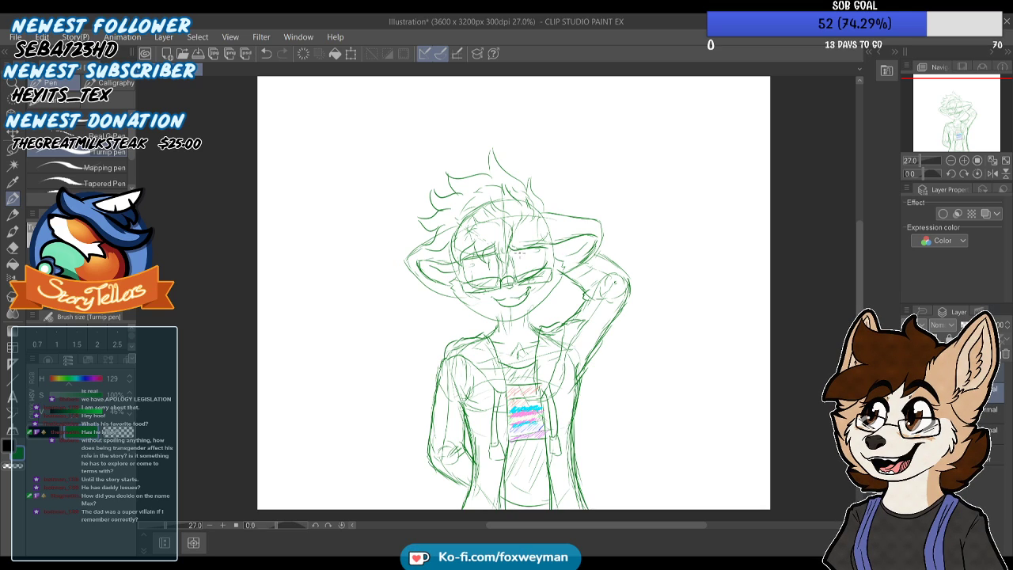
scroll(583, 253, "up", 1)
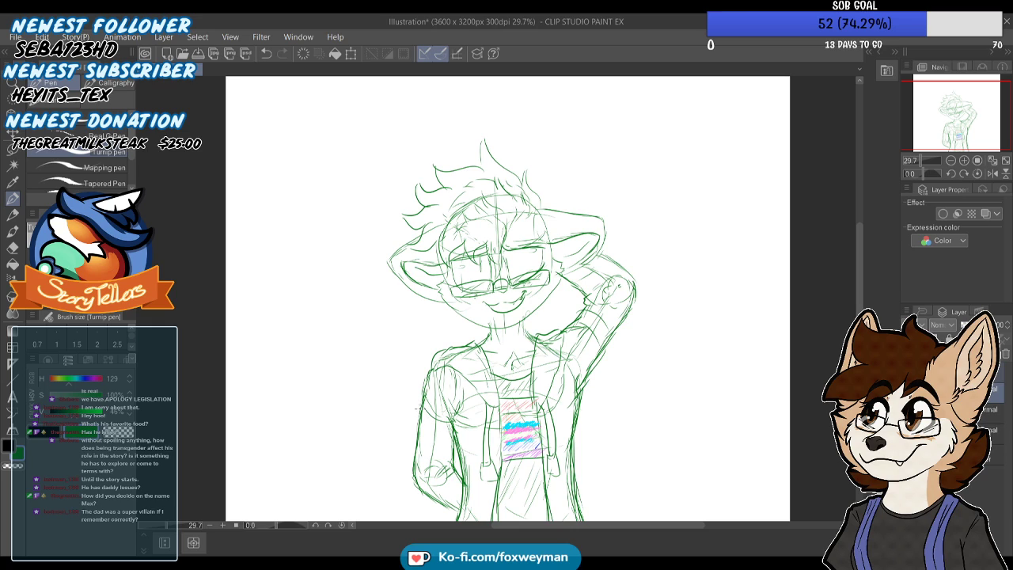
key("ctrl+minus")
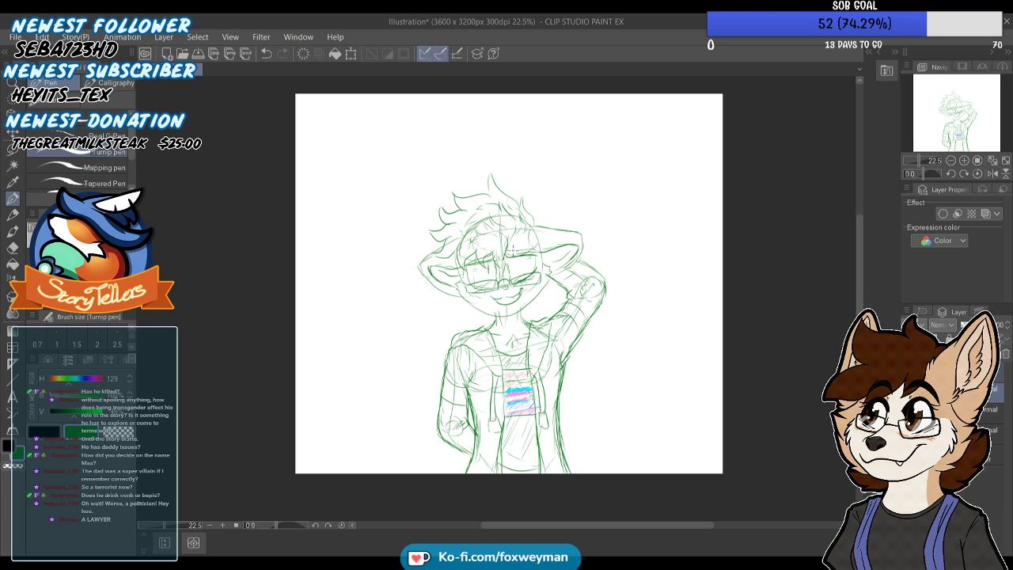
Draw short diagonal red blush strokes on both cheeks behind the glasses and across the nose bridge
scroll(513, 249, "up", 1)
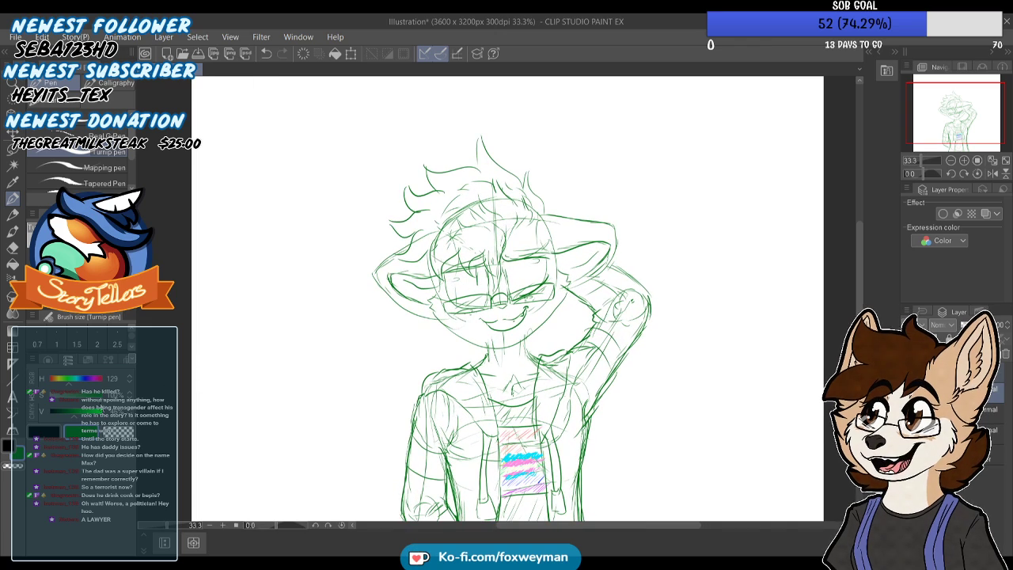
scroll(455, 284, "up", 1)
scroll(463, 313, "up", 3)
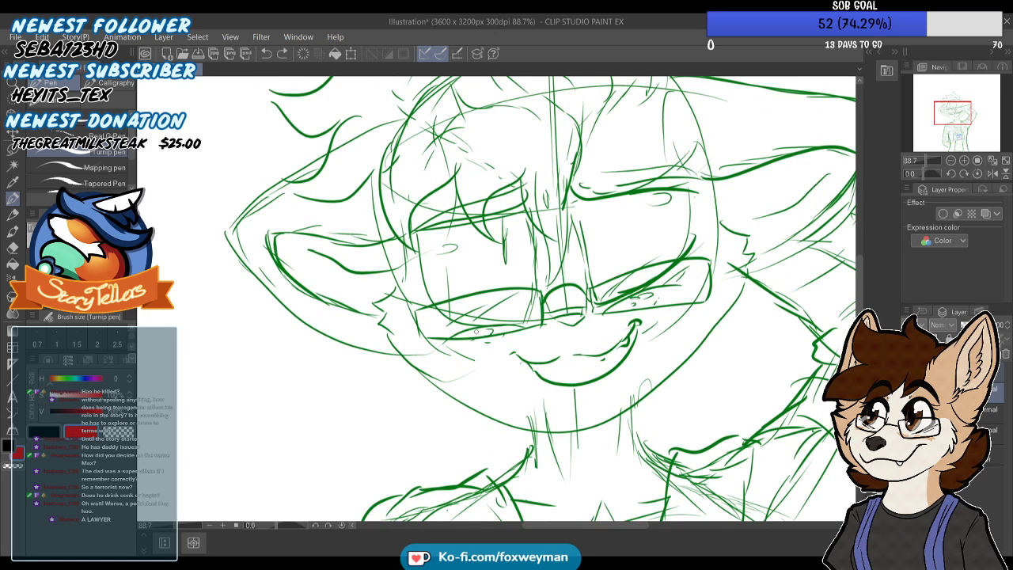
left_click_drag(636, 296, 629, 304)
mouse_move(642, 296)
left_mouse_down()
mouse_move(635, 304)
mouse_move(645, 304)
left_mouse_up()
left_click_drag(660, 294, 655, 303)
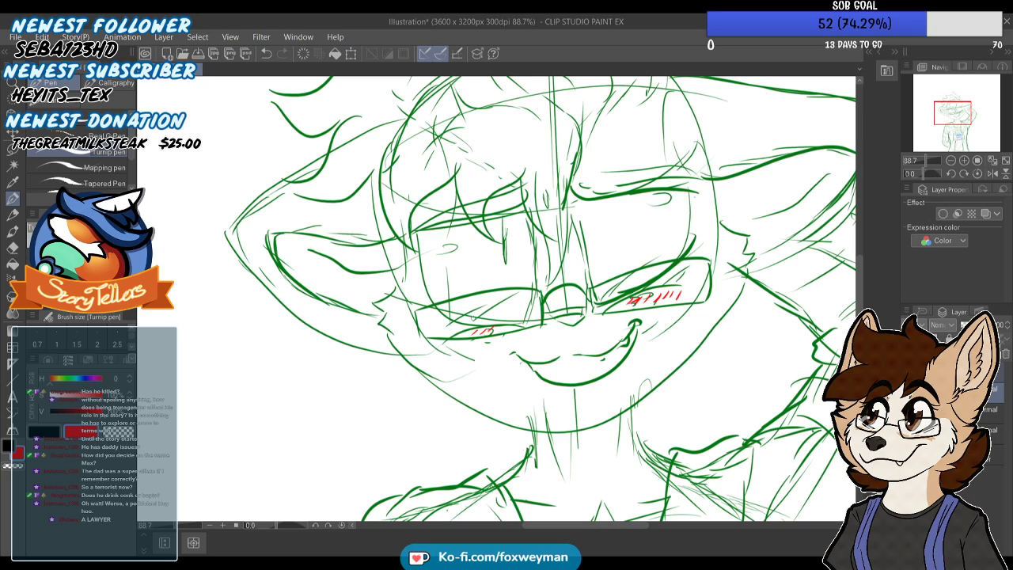
left_click_drag(508, 323, 502, 331)
scroll(503, 297, "down", 5)
scroll(519, 295, "up", 3)
left_click_drag(543, 296, 543, 303)
left_click_drag(557, 296, 550, 303)
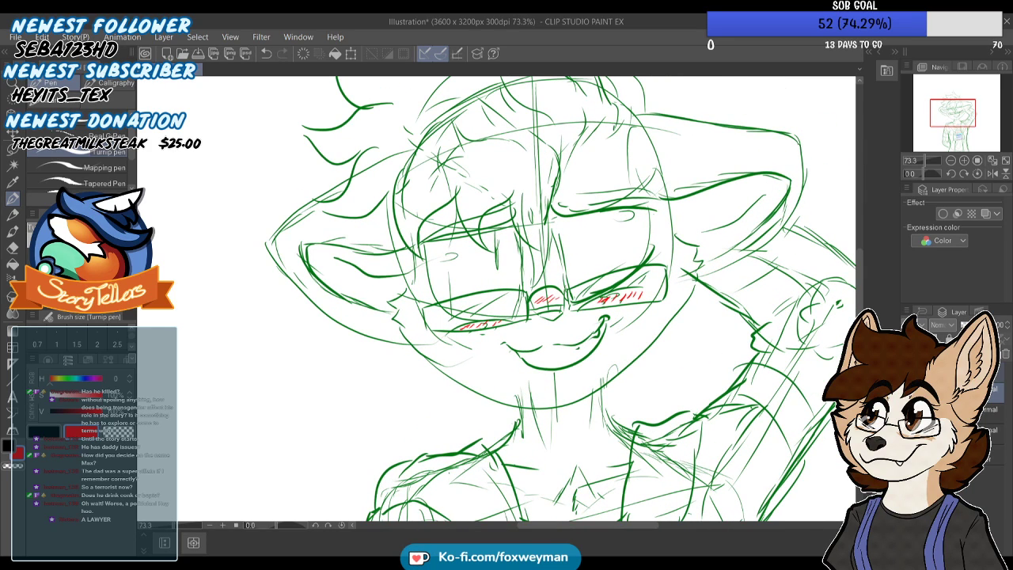
Sample the green line color from the sketch with the Eyedropper
scroll(546, 297, "down", 3)
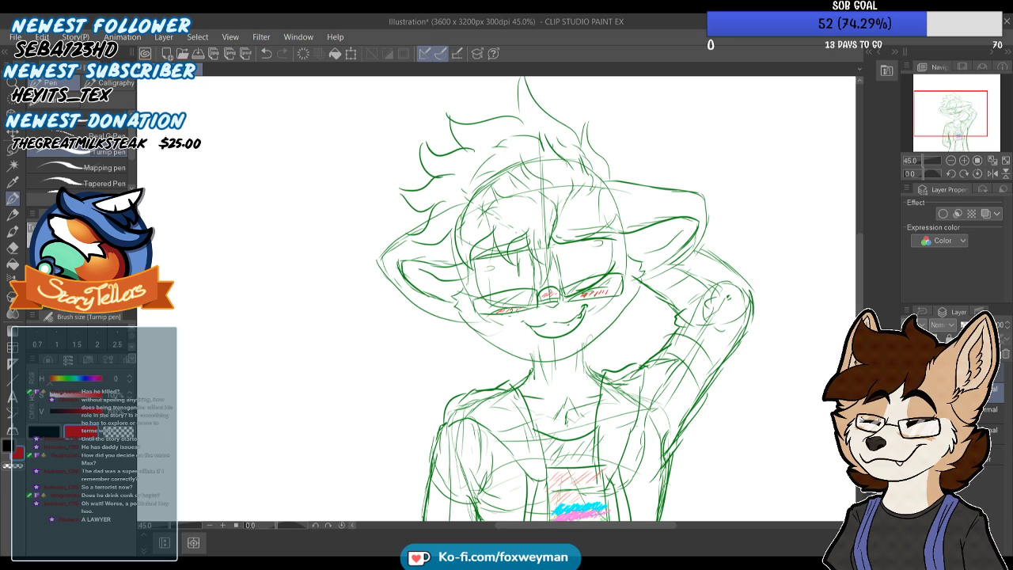
scroll(547, 296, "down", 4)
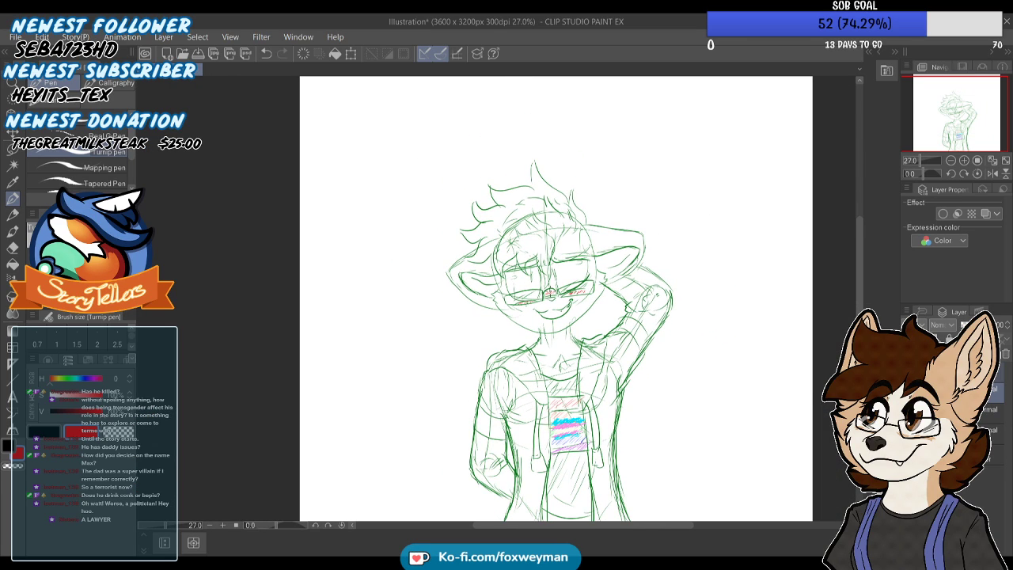
scroll(556, 298, "down", 1)
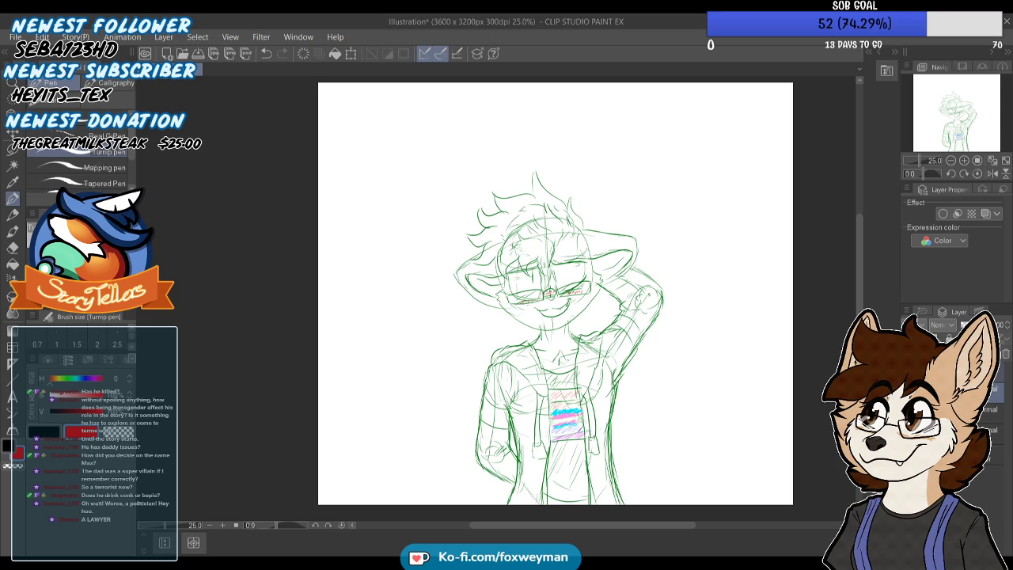
scroll(244, 315, "up", 1)
scroll(245, 315, "up", 1)
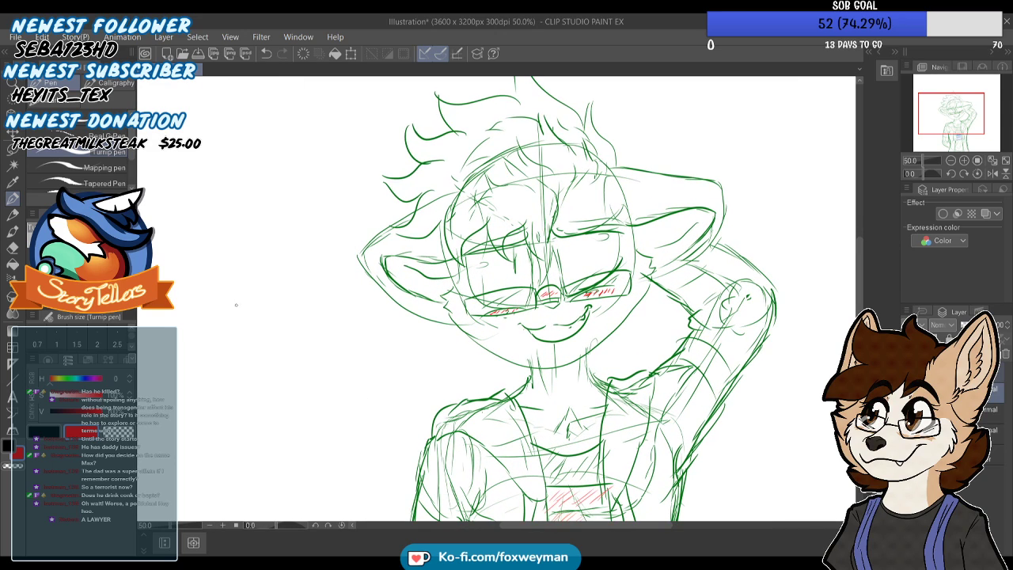
key("i")
scroll(608, 294, "up", 2)
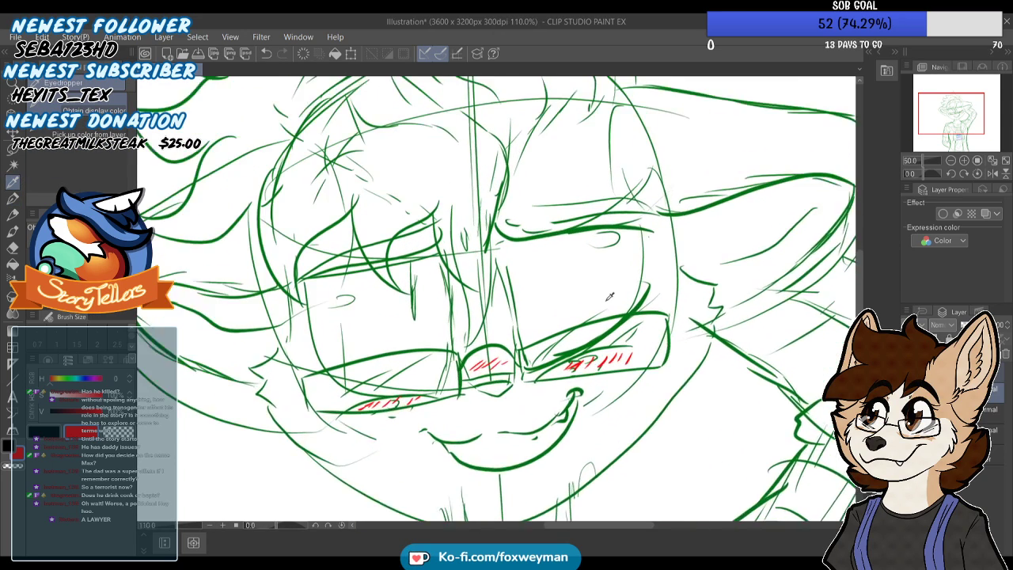
scroll(609, 295, "up", 1)
scroll(610, 335, "down", 3)
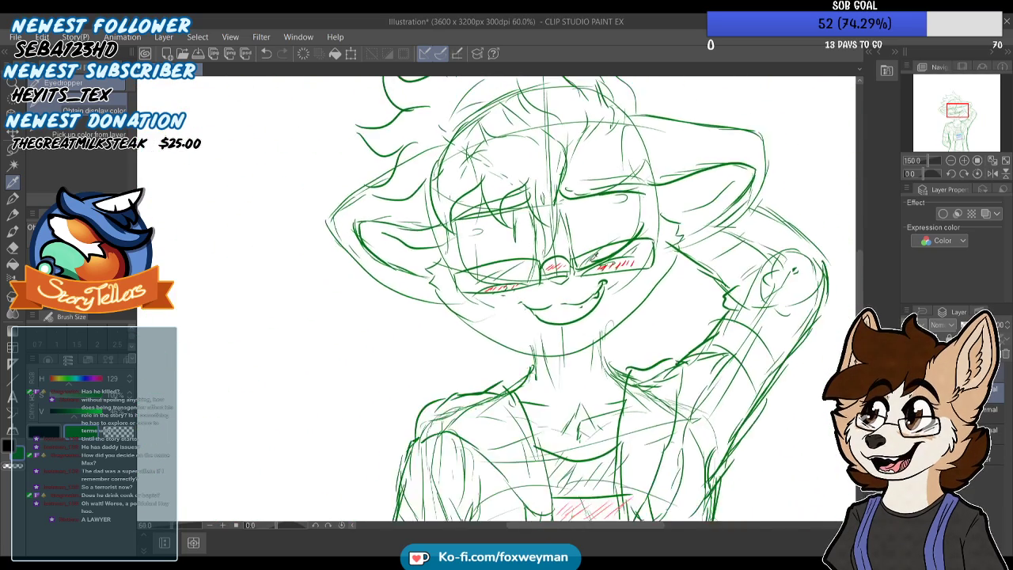
Try a short stroke near the character's collarbone, undo it, and switch to the uppermost entry in the layer stack
scroll(598, 378, "up", 2)
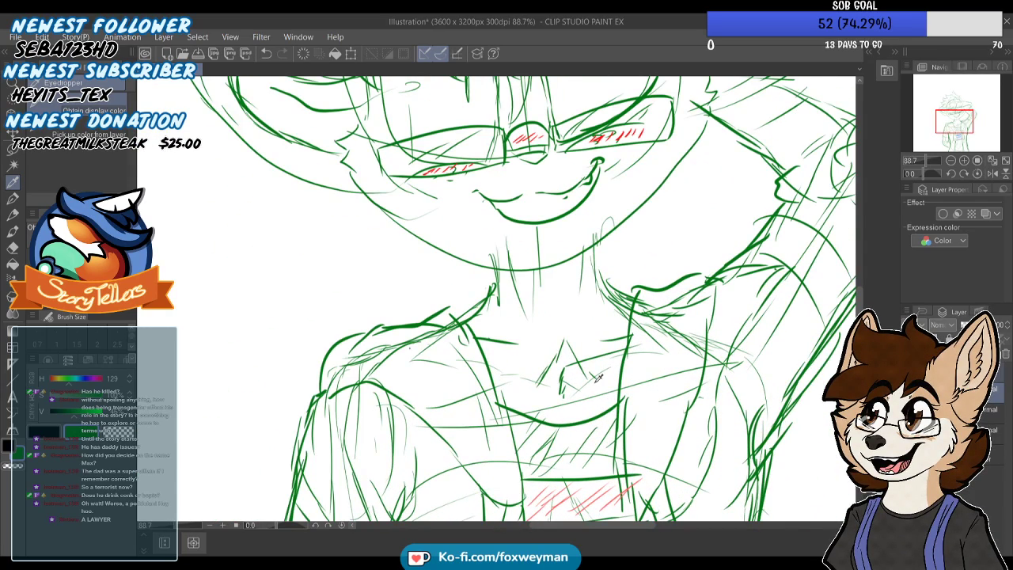
left_click_drag(511, 332, 511, 346)
key("ctrl+z")
left_click(991, 410)
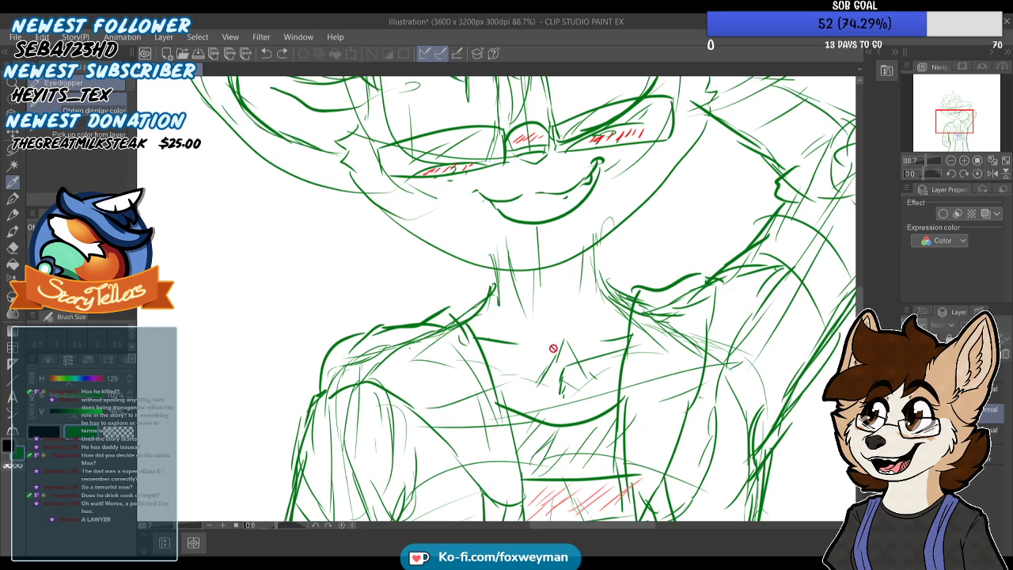
left_click(993, 372)
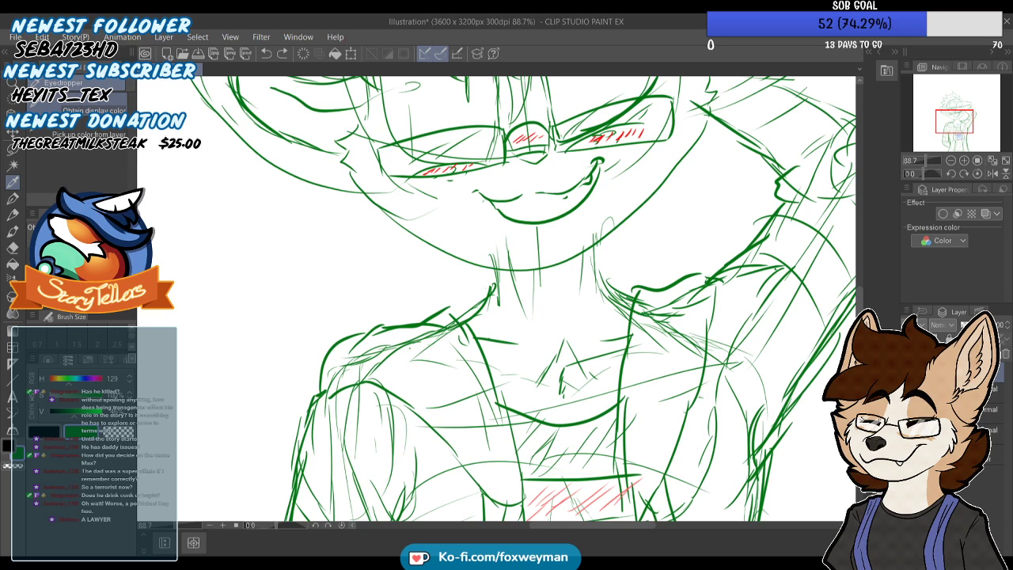
Switch back to the Turnip pen for drawing in green
scroll(634, 323, "down", 5)
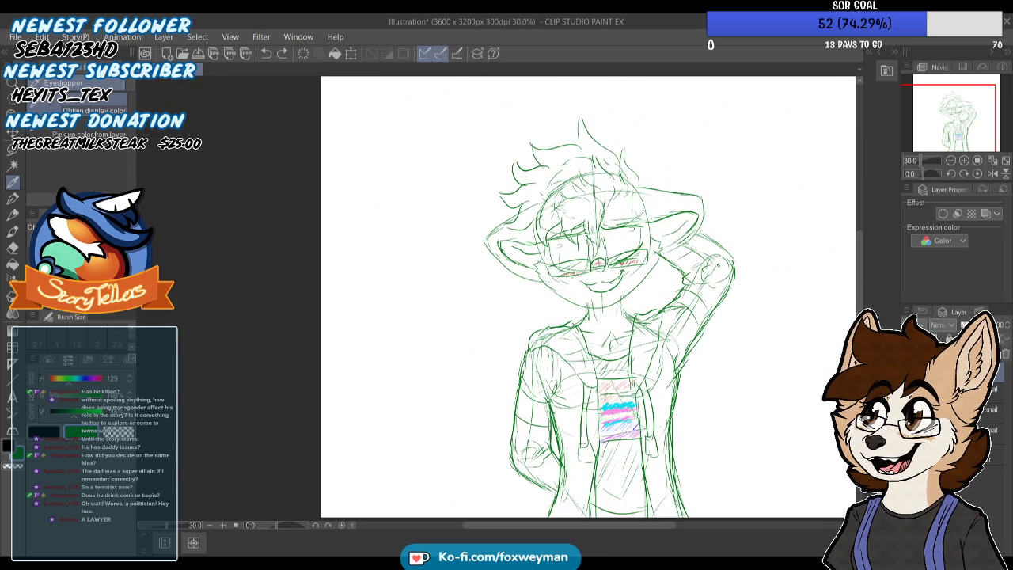
scroll(632, 293, "up", 3)
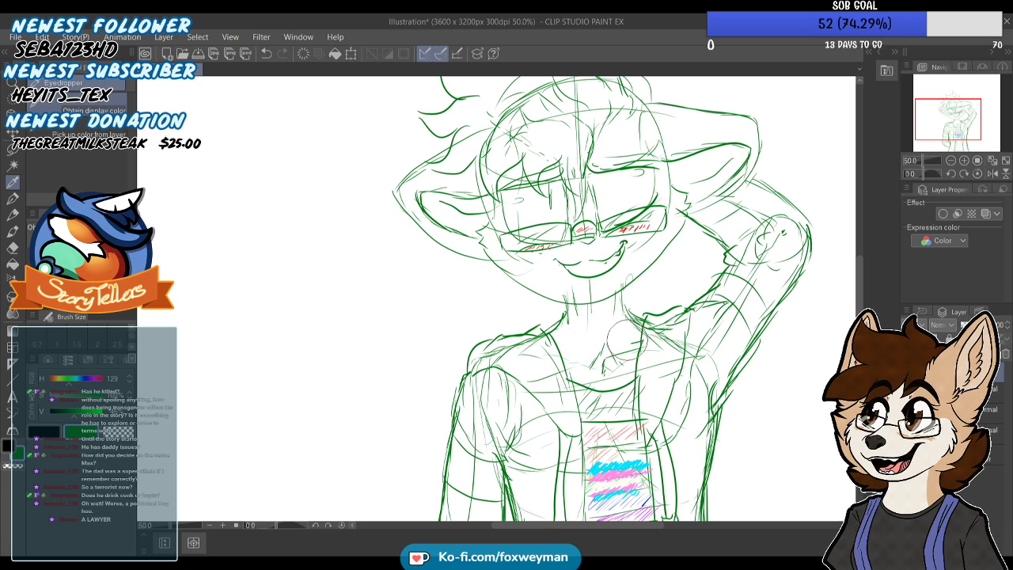
scroll(617, 317, "up", 3)
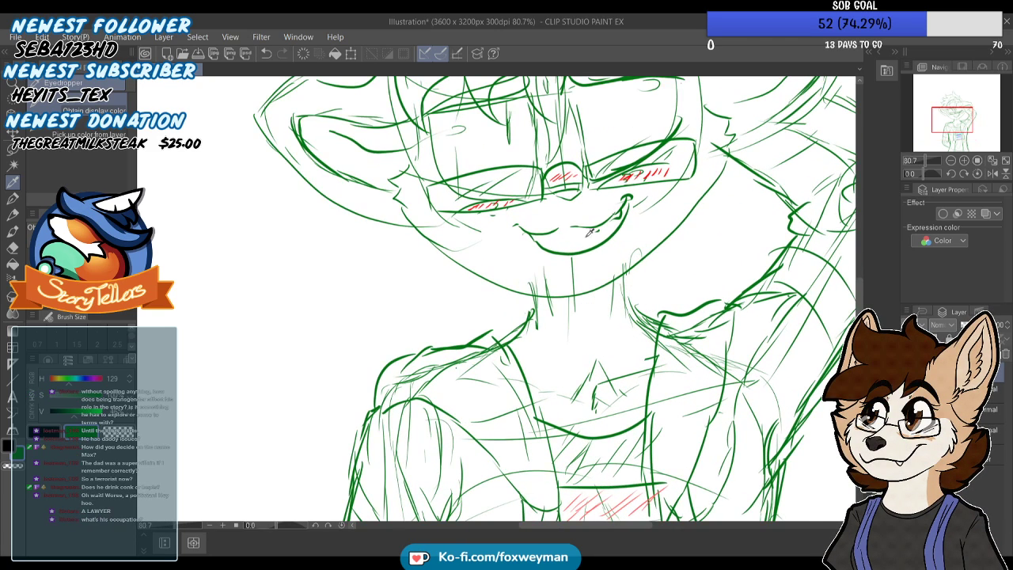
key("p")
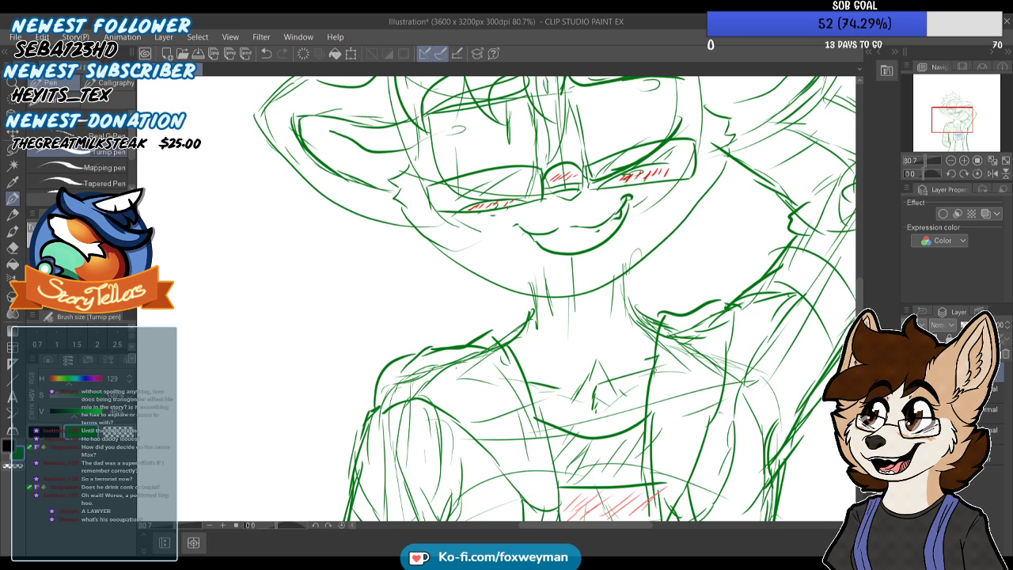
scroll(621, 376, "down", 2)
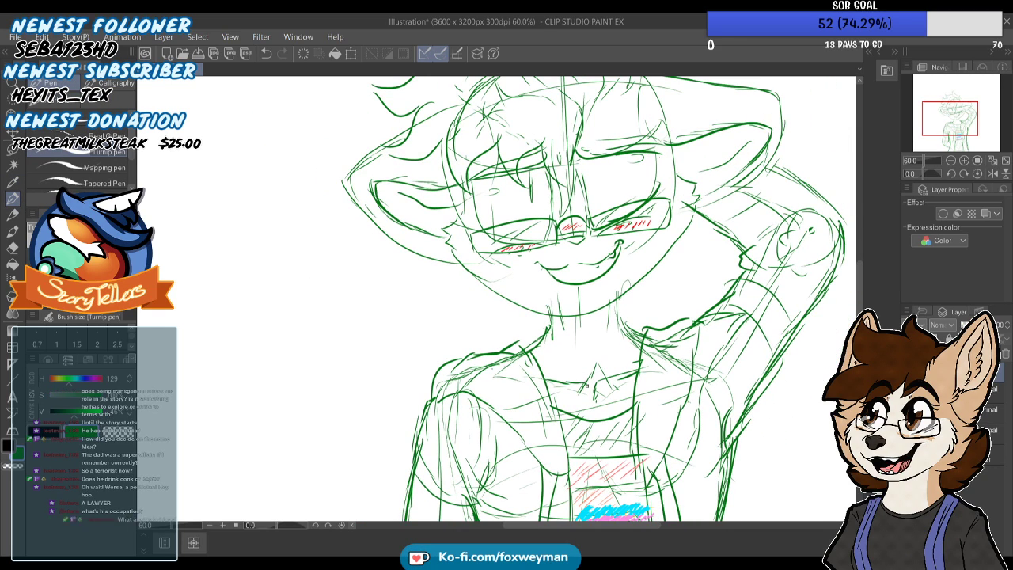
scroll(607, 359, "down", 5)
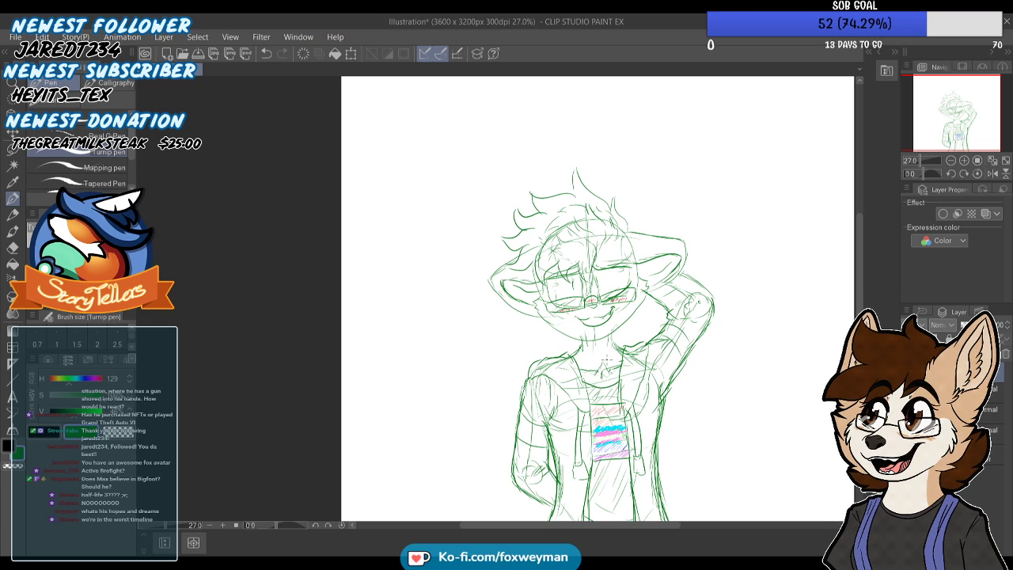
scroll(605, 360, "down", 1)
scroll(652, 253, "up", 3)
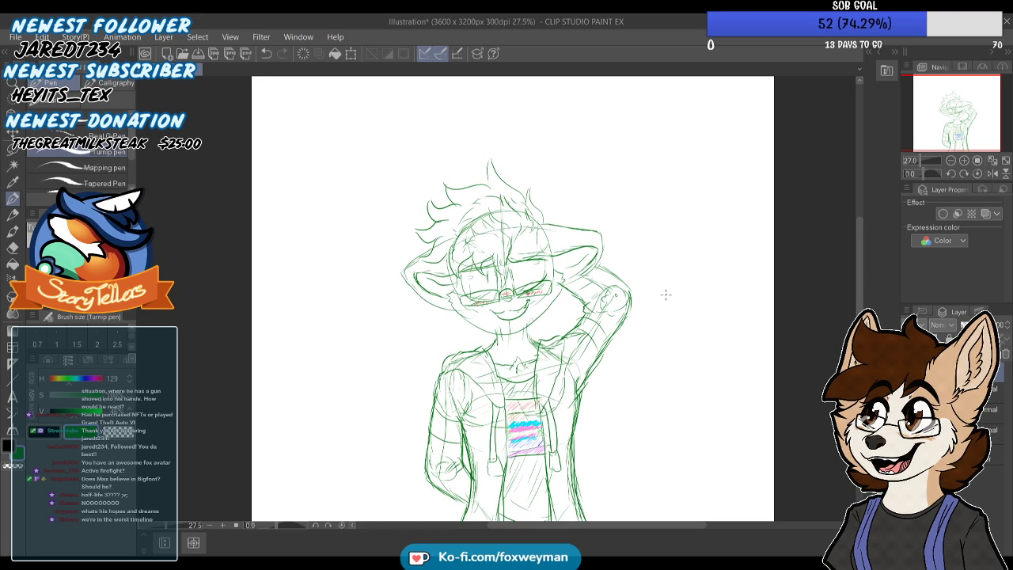
scroll(666, 294, "down", 1)
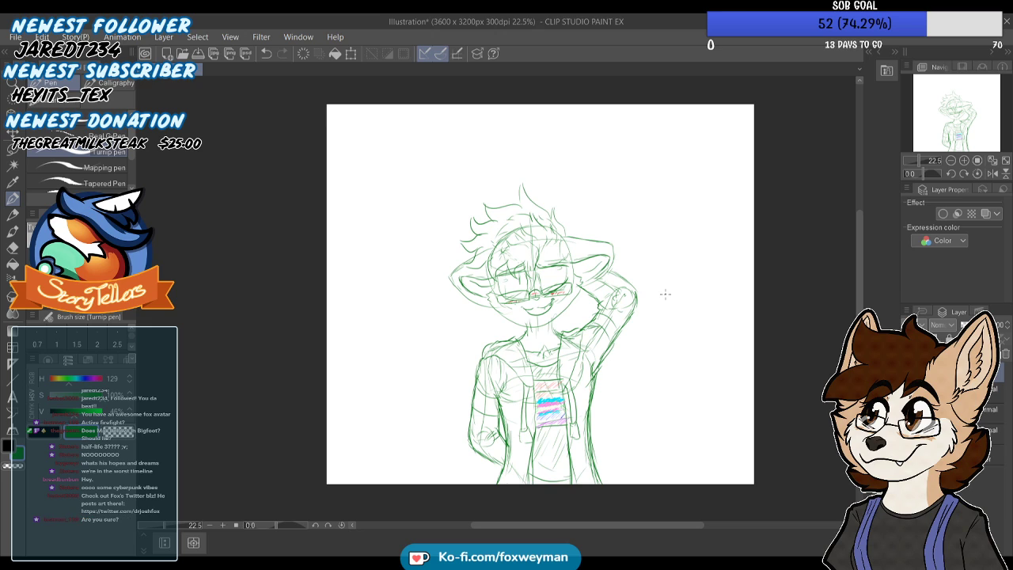
scroll(576, 244, "down", 2)
scroll(456, 244, "up", 2)
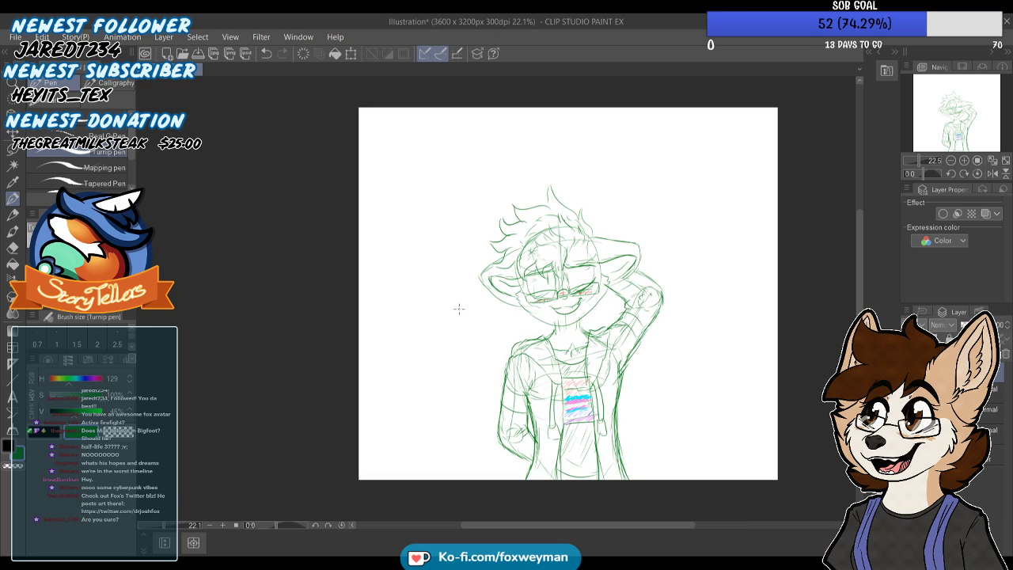
scroll(462, 264, "down", 2)
scroll(475, 266, "up", 3)
scroll(517, 251, "down", 1)
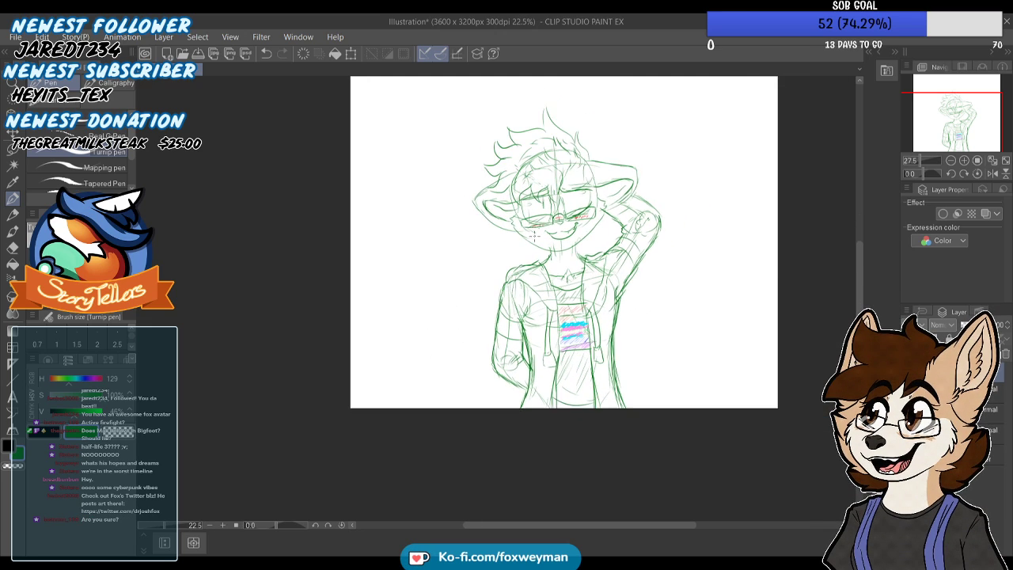
scroll(517, 251, "up", 1)
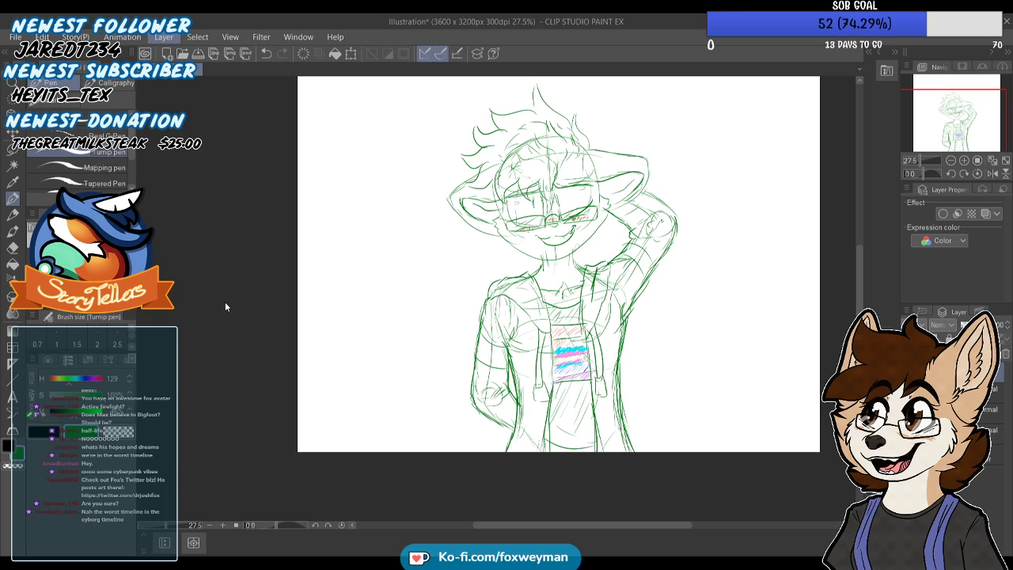
Lower the character sketch's opacity to 63% and add a new vector layer
scroll(486, 340, "down", 2)
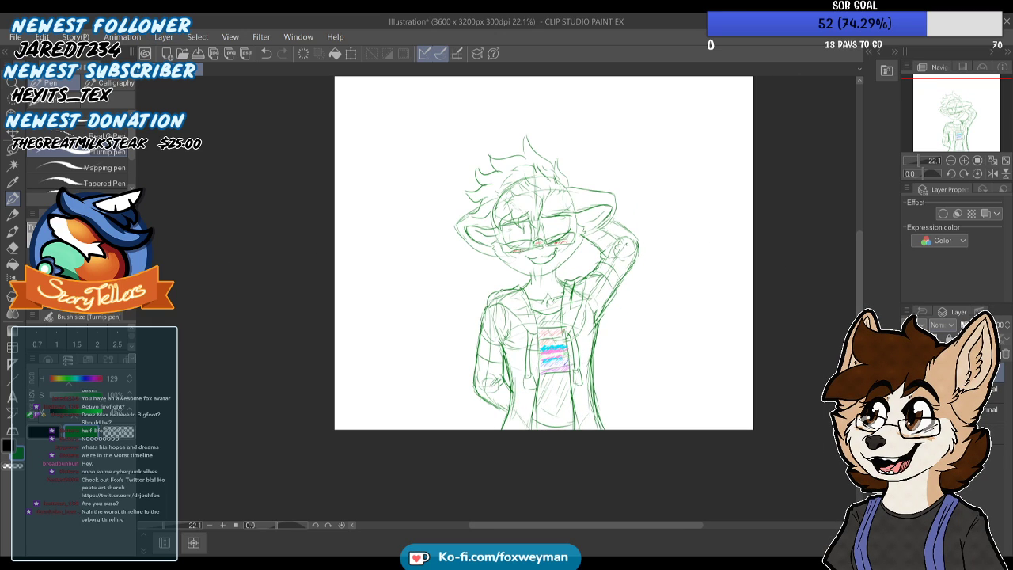
left_click(971, 325)
left_click_drag(975, 326, 982, 326)
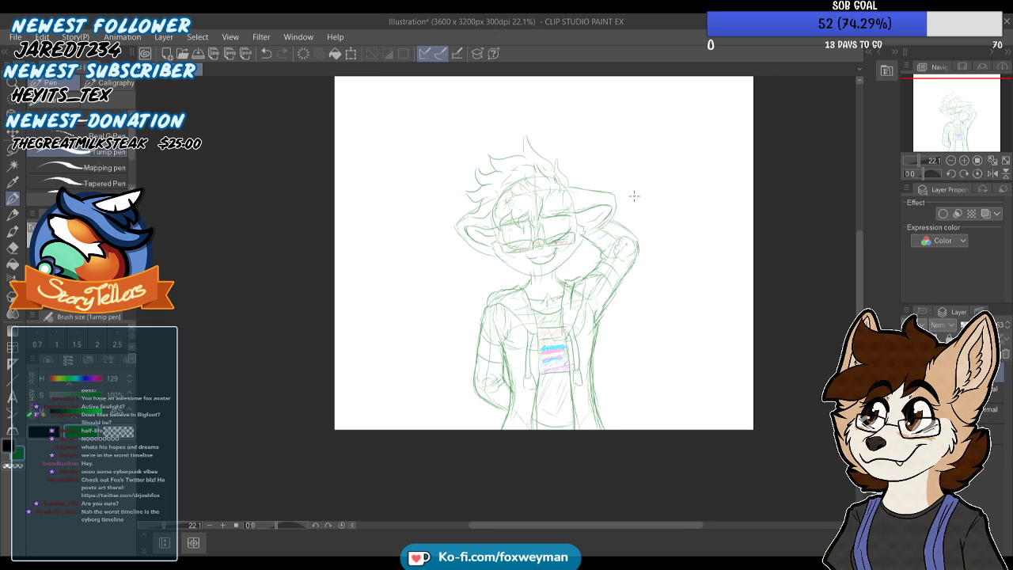
scroll(601, 182, "up", 3)
left_click(932, 354)
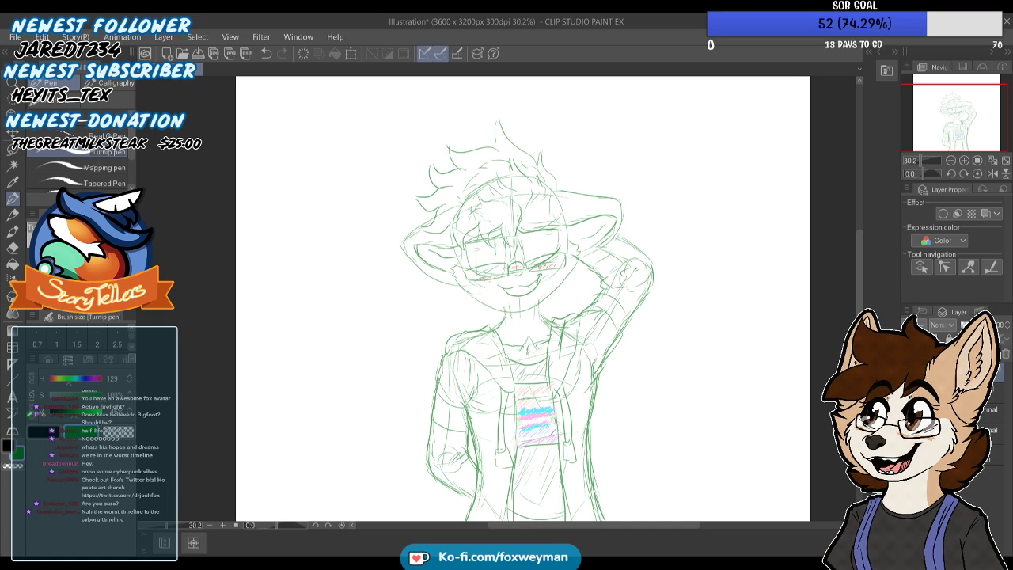
Switch the drawing color to black and ink the first pointed fringe lock falling between the character's eyes
left_click(43, 431)
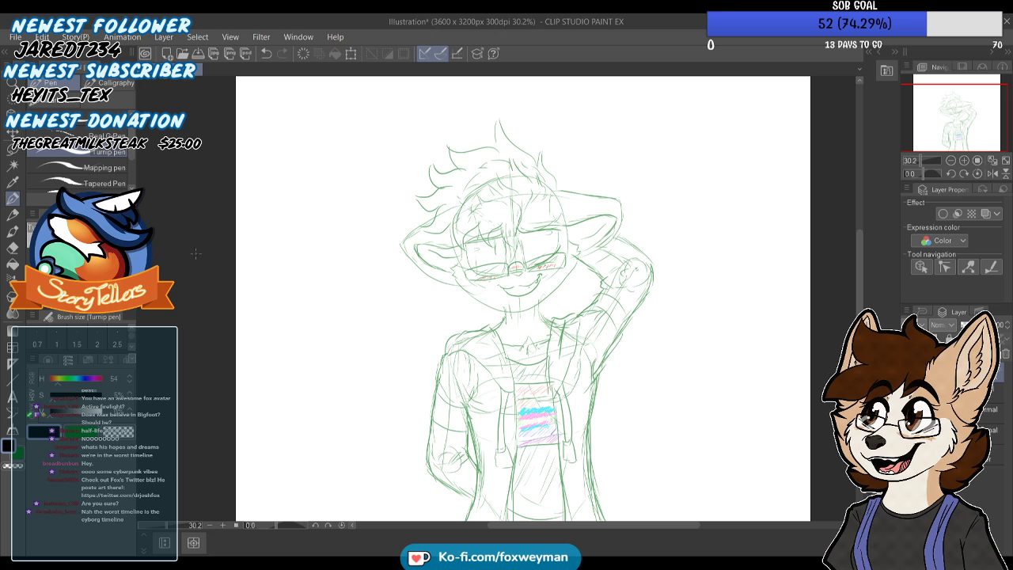
scroll(503, 225, "up", 3)
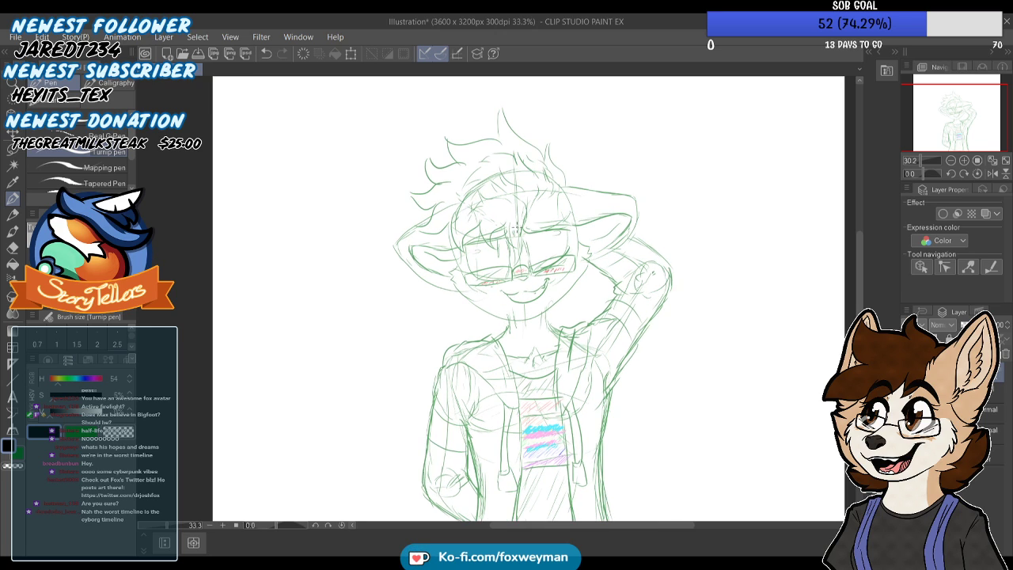
scroll(504, 226, "up", 3)
left_click_drag(498, 214, 509, 272)
key("ctrl+z")
mouse_move(494, 209)
left_mouse_down()
mouse_move(488, 235)
mouse_move(511, 281)
left_mouse_up()
mouse_move(508, 215)
left_mouse_down()
mouse_move(519, 339)
mouse_move(571, 227)
mouse_move(570, 154)
left_mouse_up()
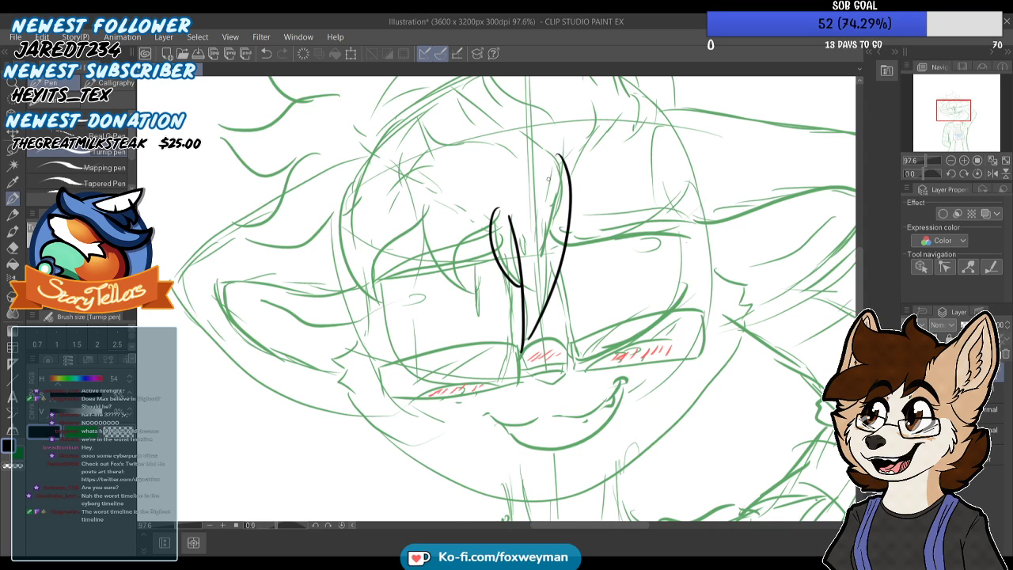
Rework the central fringe lock and ink curved strands rising from it toward the upper hairline
scroll(530, 212, "down", 2)
key("ctrl+z")
mouse_move(515, 387)
left_mouse_down()
mouse_move(534, 330)
mouse_move(536, 272)
left_mouse_up()
left_click_drag(509, 219, 494, 228)
key("ctrl+z")
key("ctrl+z")
key("ctrl+z")
left_click_drag(545, 282, 559, 216)
left_click_drag(561, 257, 575, 231)
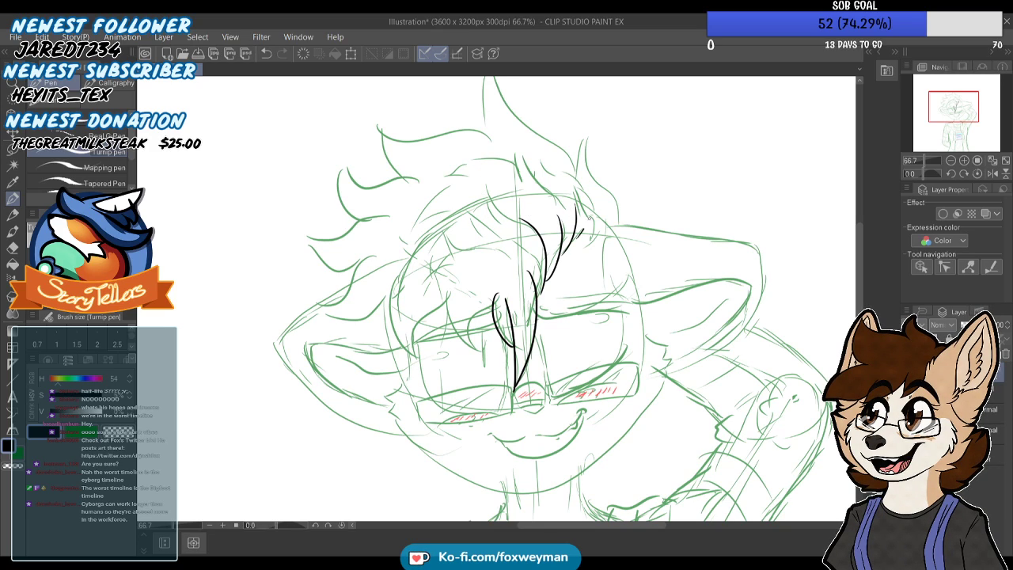
Ink the small pointed tuft beside the right ear and the long edge climbing toward the tallest hair spike
left_click_drag(587, 122, 601, 174)
scroll(598, 271, "down", 5)
scroll(574, 150, "up", 4)
key("ctrl+z")
left_click_drag(587, 236, 601, 192)
mouse_move(600, 193)
left_mouse_down()
mouse_move(623, 275)
mouse_move(617, 250)
left_mouse_up()
key("ctrl+z")
key("ctrl+z")
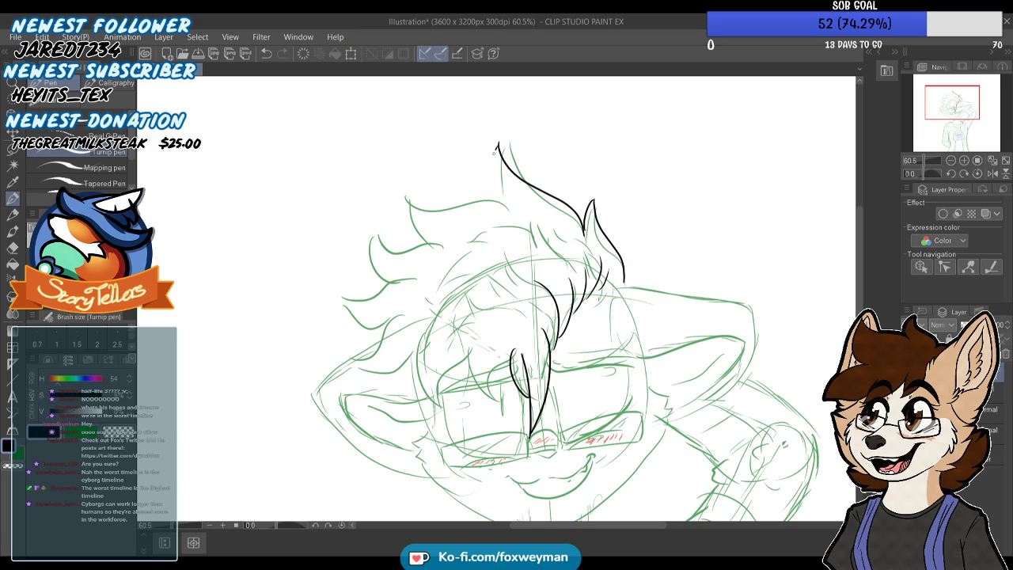
Complete the tall spike on top of the head and ink the upper edge of the adjoining spike to its left
key("ctrl+z")
mouse_move(490, 162)
left_mouse_down()
mouse_move(498, 143)
mouse_move(495, 200)
mouse_move(423, 203)
left_mouse_up()
key("ctrl+z")
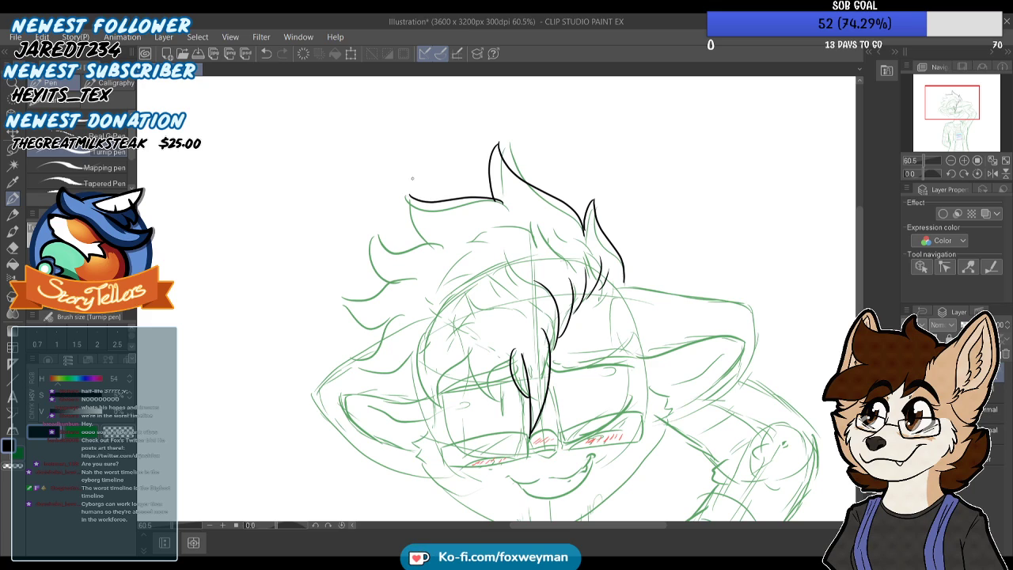
key("ctrl+z")
scroll(457, 197, "up", 2)
mouse_move(519, 207)
left_mouse_down()
mouse_move(404, 199)
mouse_move(431, 216)
mouse_move(495, 205)
mouse_move(524, 221)
left_mouse_up()
key("ctrl+z")
key("ctrl+z")
mouse_move(523, 213)
left_mouse_down()
mouse_move(488, 197)
mouse_move(444, 207)
mouse_move(391, 195)
mouse_move(428, 247)
left_mouse_up()
key("ctrl+z")
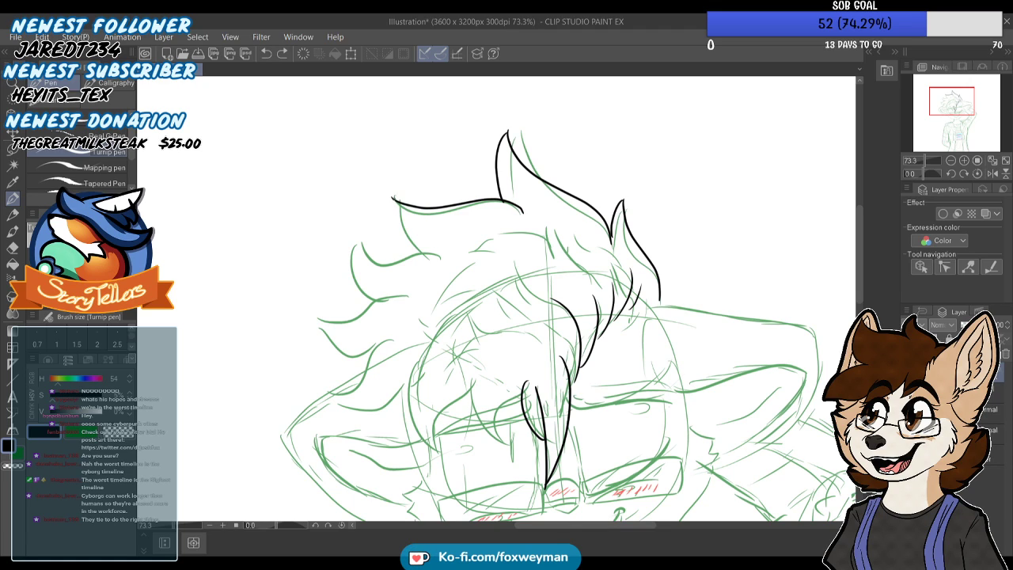
Ink the row of curved hair spikes running down the left side of the head
scroll(434, 206, "down", 4)
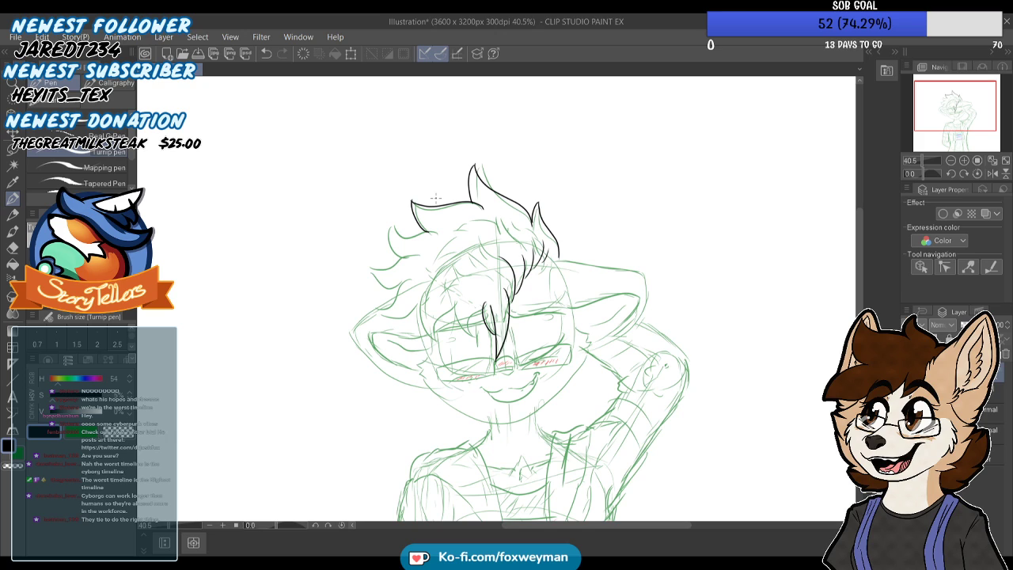
scroll(435, 223, "up", 5)
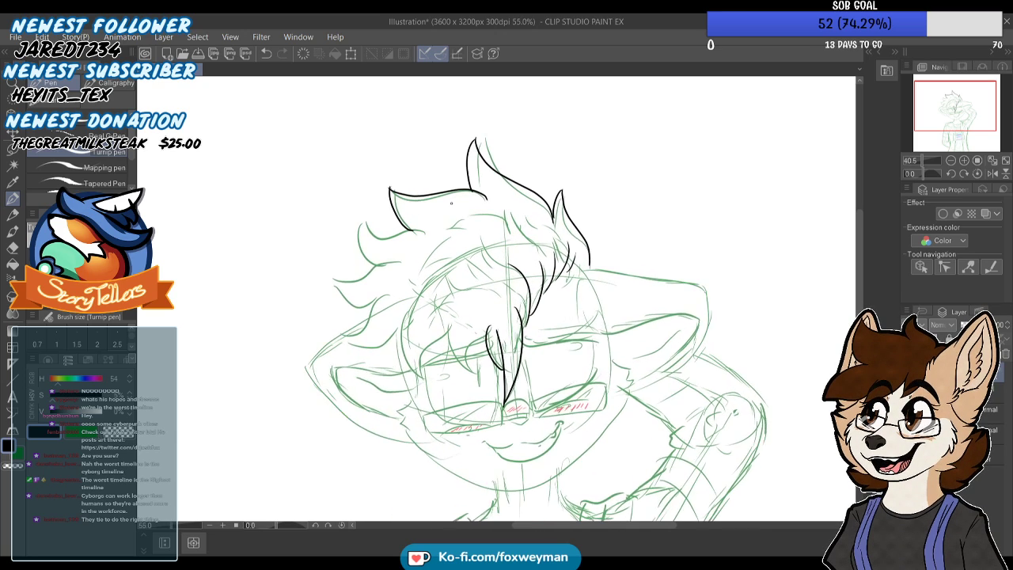
mouse_move(442, 250)
left_mouse_down()
mouse_move(376, 251)
mouse_move(342, 220)
mouse_move(324, 292)
left_mouse_up()
key("ctrl+z")
mouse_move(342, 218)
left_mouse_down()
mouse_move(322, 295)
mouse_move(334, 309)
mouse_move(396, 304)
left_mouse_up()
mouse_move(340, 321)
left_mouse_down()
mouse_move(296, 332)
mouse_move(299, 383)
mouse_move(345, 386)
left_mouse_up()
Ink the lowest left hair spike and the jagged fringe locks hanging over the left eye
scroll(425, 209, "down", 2)
scroll(425, 210, "up", 2)
mouse_move(389, 316)
left_mouse_down()
mouse_move(342, 381)
mouse_move(322, 367)
mouse_move(356, 409)
mouse_move(440, 395)
left_mouse_up()
scroll(483, 308, "down", 6)
scroll(507, 341, "up", 4)
left_click_drag(440, 302, 424, 367)
left_click_drag(446, 404, 464, 420)
mouse_move(456, 416)
left_mouse_down()
mouse_move(465, 372)
mouse_move(500, 336)
mouse_move(510, 387)
mouse_move(540, 416)
left_mouse_up()
left_click_drag(531, 411, 535, 374)
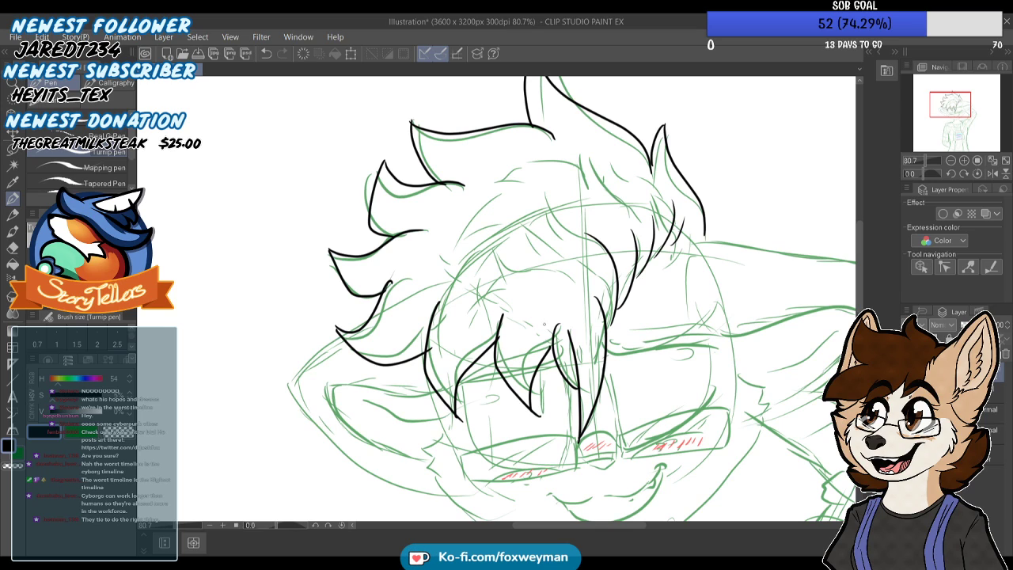
Add inner hair strands across the crown and short hatch strokes at the hairline near the right ear
scroll(472, 270, "down", 3)
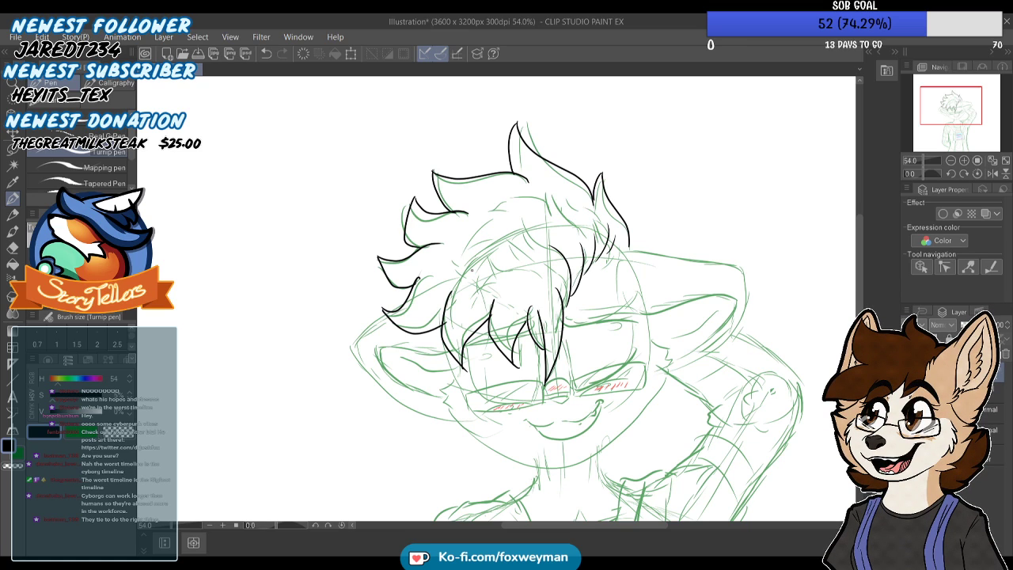
scroll(472, 270, "down", 4)
scroll(513, 217, "up", 8)
mouse_move(529, 297)
left_mouse_down()
mouse_move(484, 250)
mouse_move(489, 267)
mouse_move(415, 320)
left_mouse_up()
scroll(548, 217, "down", 1)
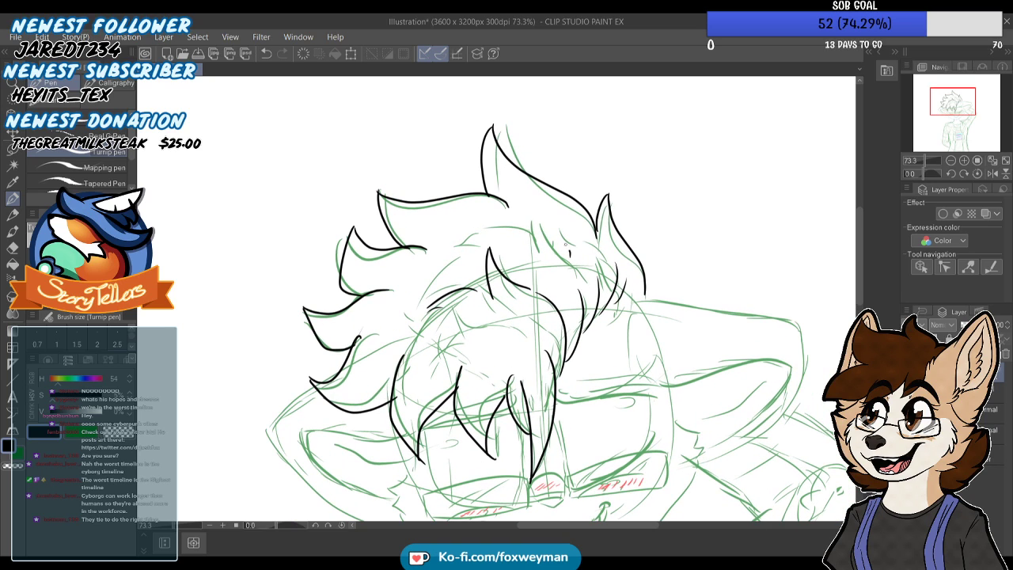
scroll(507, 238, "down", 3)
scroll(507, 238, "up", 2)
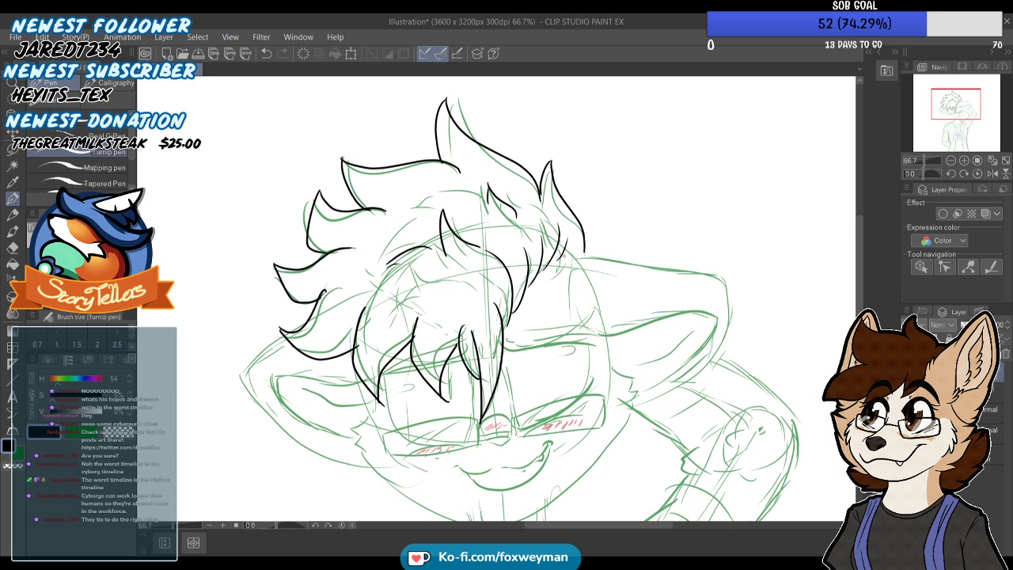
scroll(556, 259, "up", 4)
mouse_move(558, 259)
left_mouse_down()
mouse_move(568, 241)
mouse_move(580, 245)
left_mouse_up()
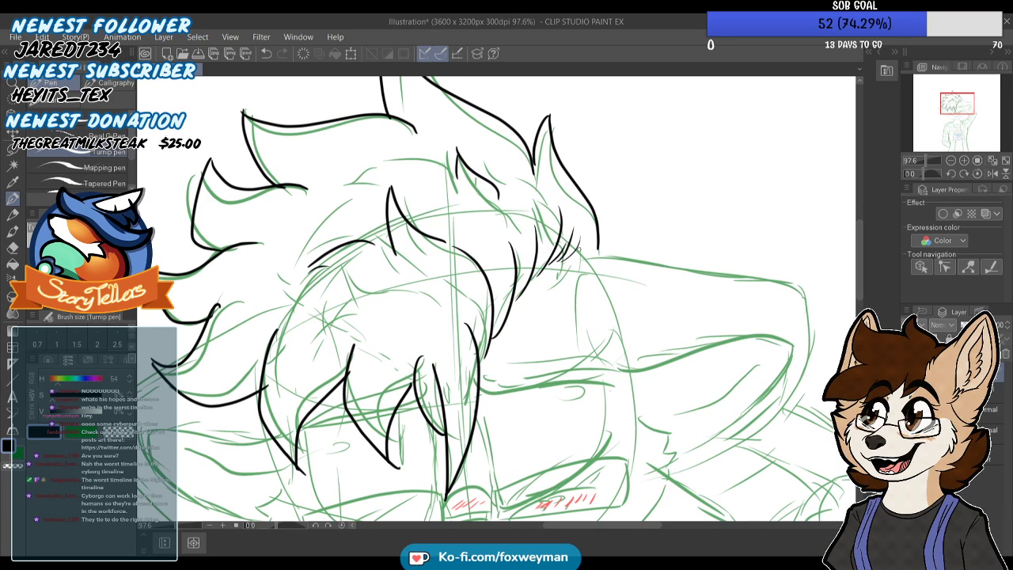
Ink the outer outline of the right ear from the hairline around the tip to the cheek
scroll(594, 250, "down", 1)
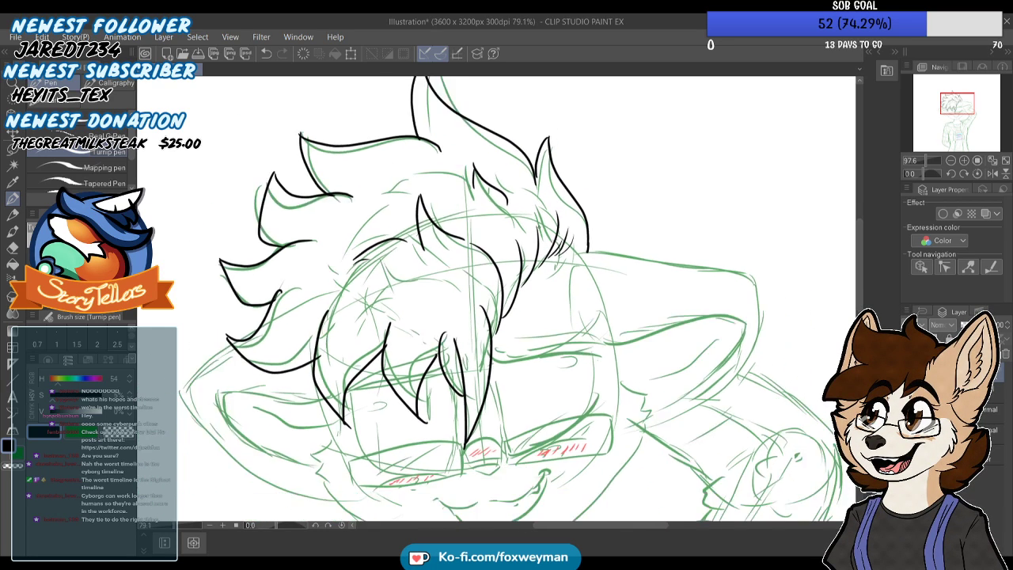
scroll(578, 251, "up", 1)
mouse_move(554, 250)
left_mouse_down()
mouse_move(728, 268)
mouse_move(795, 309)
left_mouse_up()
scroll(612, 223, "down", 2)
scroll(612, 223, "up", 1)
key("ctrl+z")
mouse_move(574, 237)
left_mouse_down()
mouse_move(727, 258)
mouse_move(787, 285)
mouse_move(770, 345)
mouse_move(706, 406)
left_mouse_up()
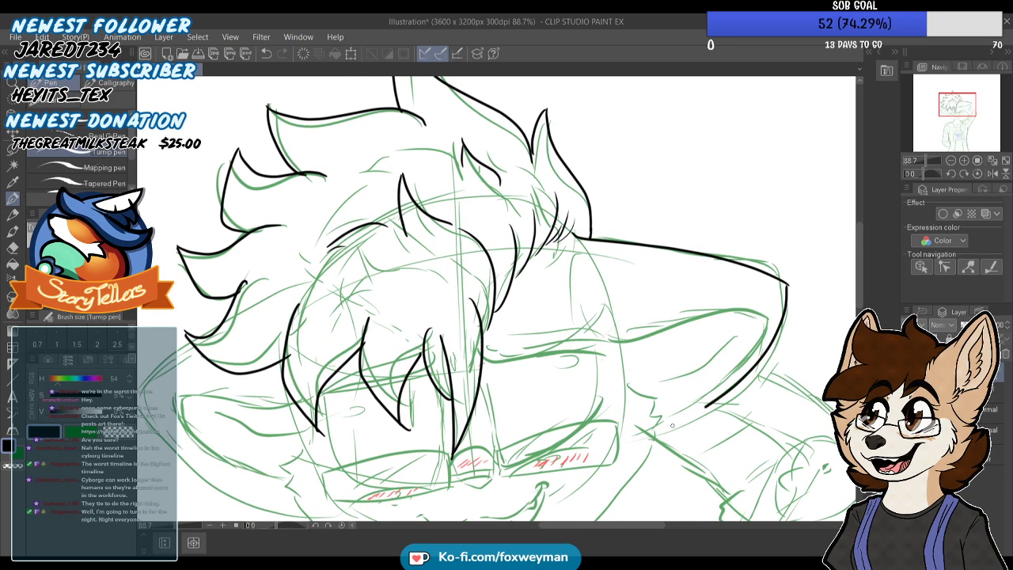
Ink the outer outline of the left ear from the hair around to the lower cheek
scroll(653, 421, "down", 3)
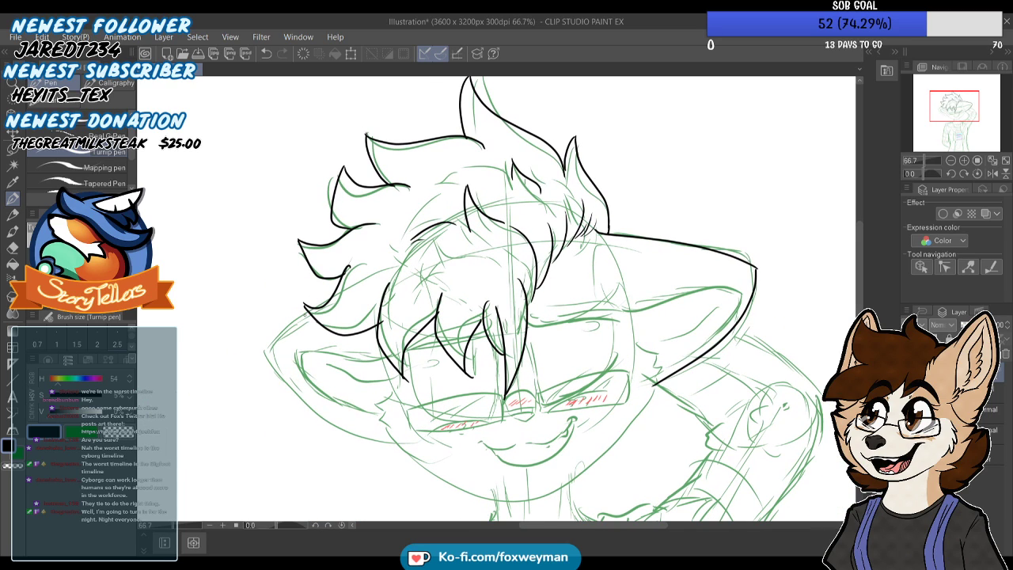
mouse_move(288, 324)
left_mouse_down()
mouse_move(261, 369)
mouse_move(325, 431)
mouse_move(408, 449)
left_mouse_up()
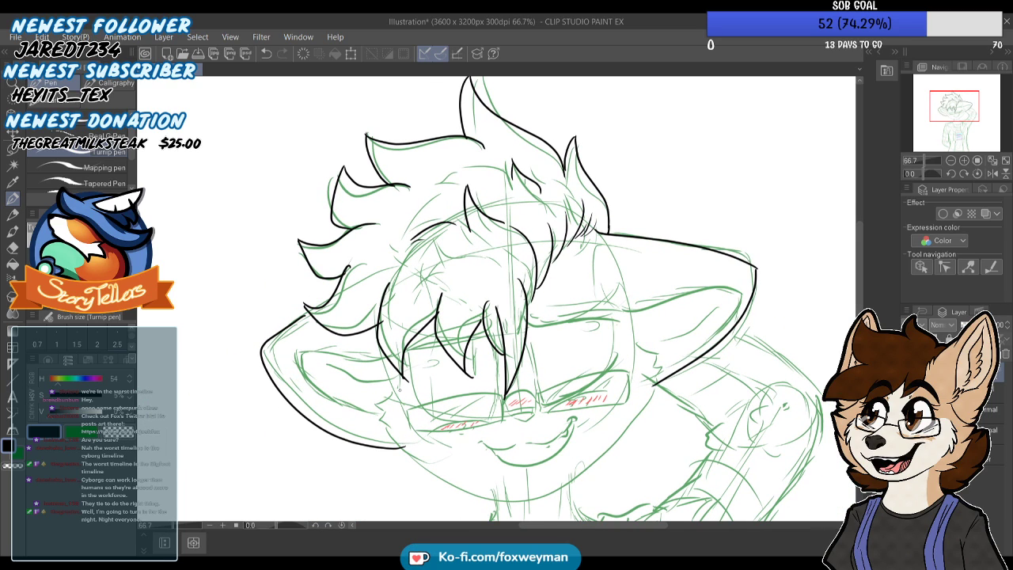
scroll(529, 263, "down", 2)
scroll(529, 262, "up", 3)
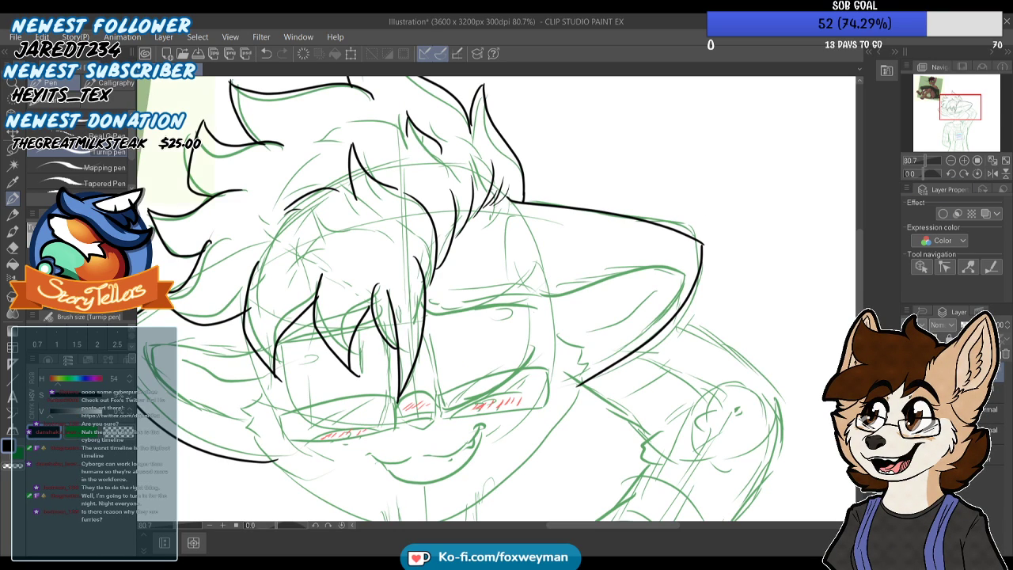
Ink the fur tuft and inner contour lines inside the right ear
left_click(950, 151)
left_click(950, 161)
left_click(950, 160)
mouse_move(967, 108)
left_mouse_down()
mouse_move(949, 96)
mouse_move(954, 107)
left_mouse_up()
scroll(596, 300, "up", 5)
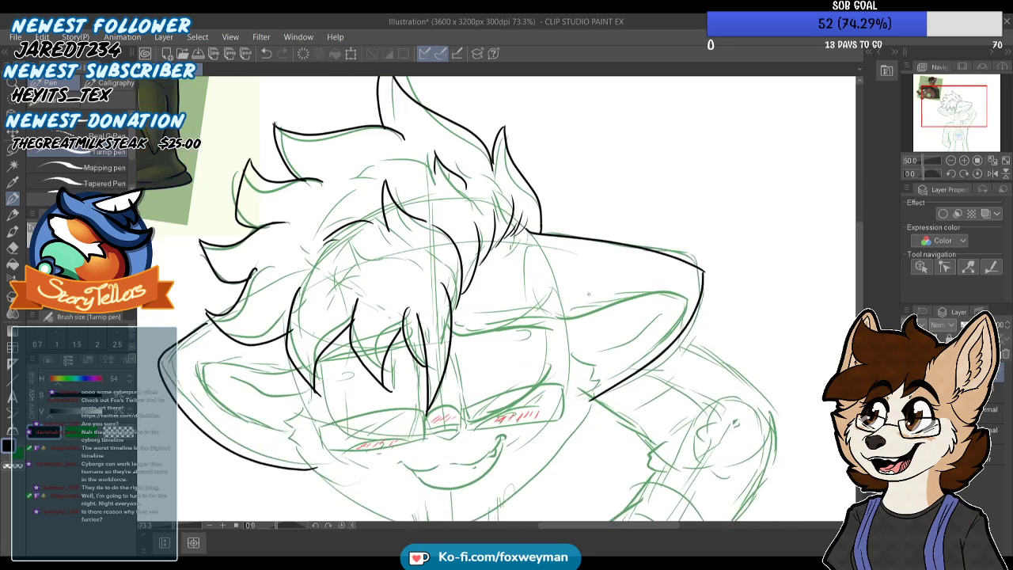
mouse_move(595, 305)
left_mouse_down()
mouse_move(595, 336)
mouse_move(548, 312)
mouse_move(592, 332)
left_mouse_up()
scroll(590, 326, "down", 2)
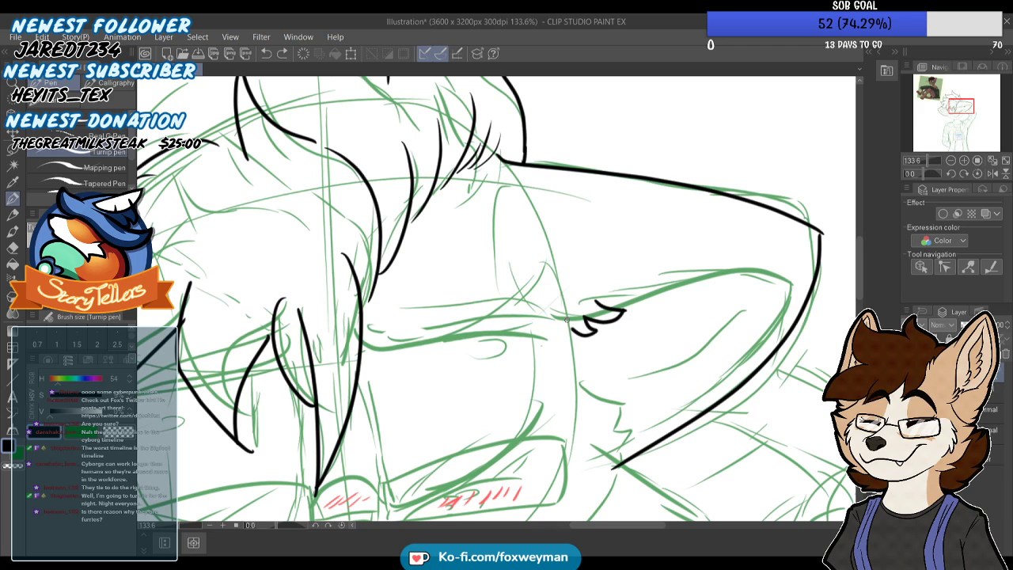
scroll(571, 310, "down", 2)
left_click_drag(595, 290, 728, 262)
scroll(745, 262, "down", 2)
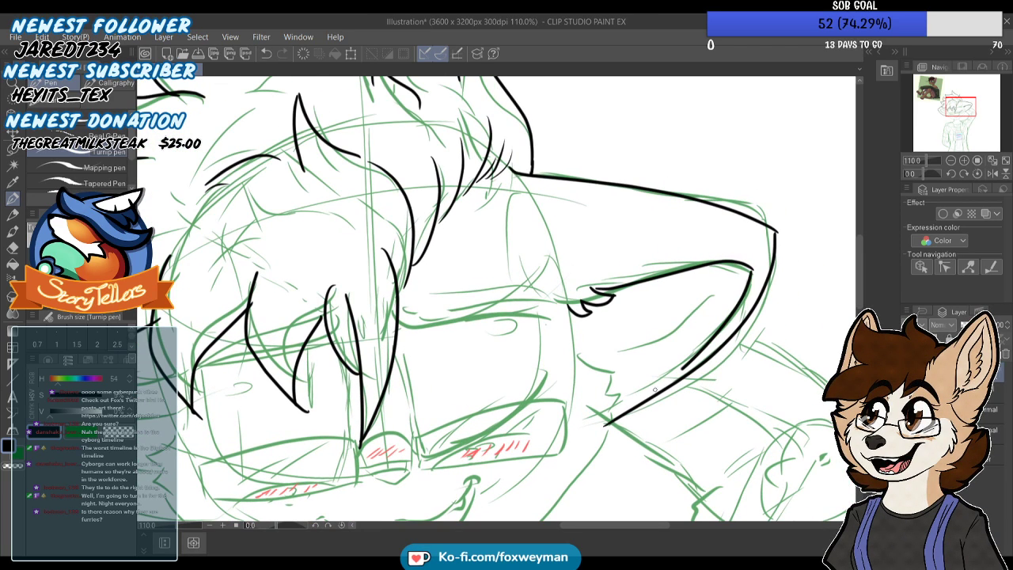
scroll(664, 252, "up", 2)
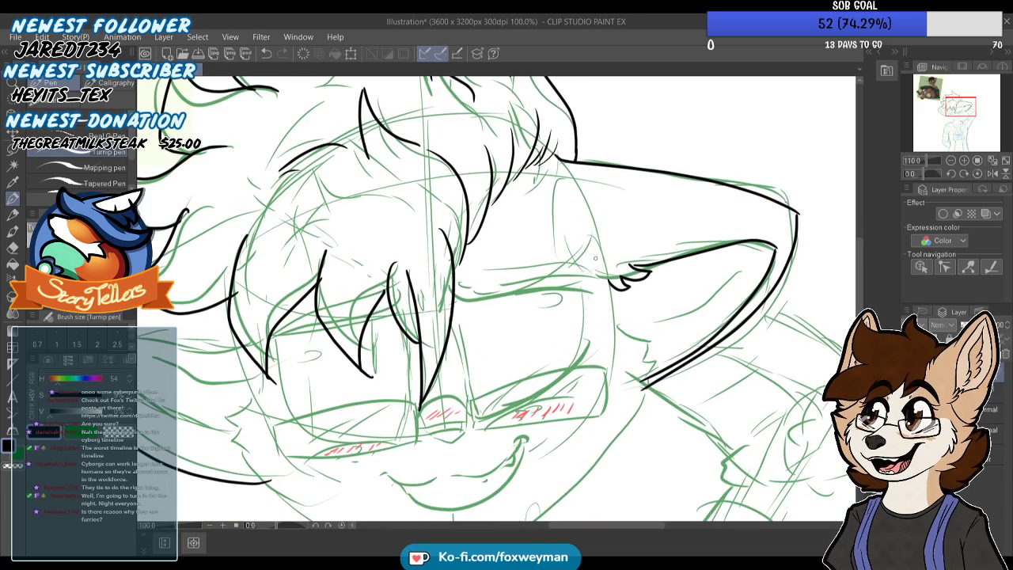
scroll(629, 337, "down", 5)
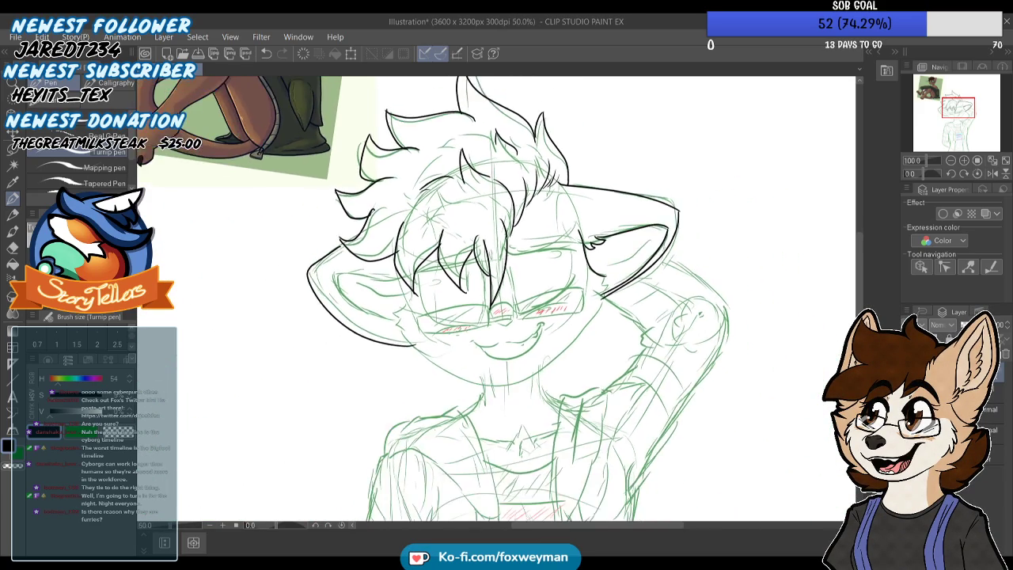
Ink the right cheek's fur tuft and the jawline curving down from it to the chin
scroll(558, 301, "up", 5)
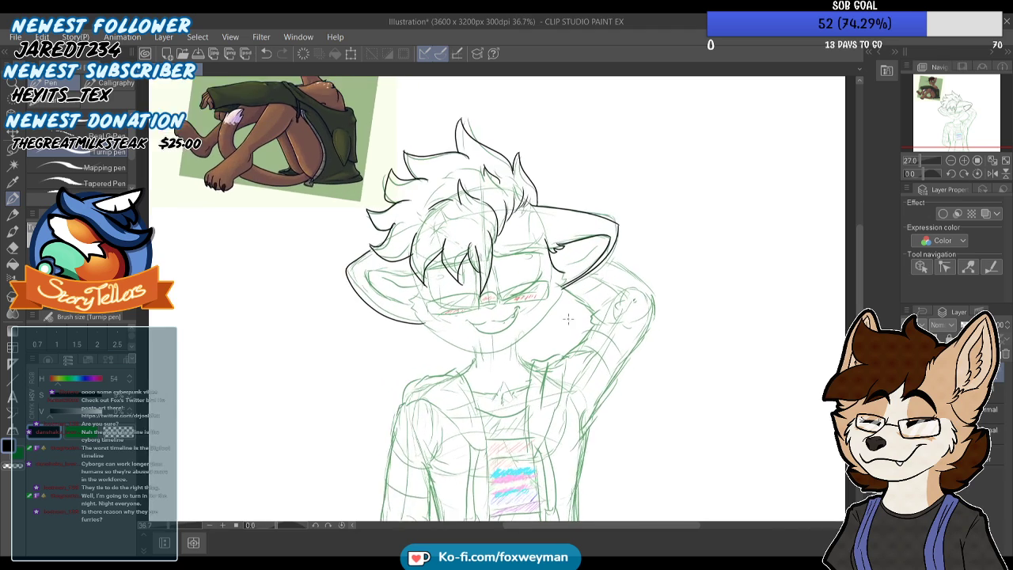
mouse_move(558, 255)
left_mouse_down()
mouse_move(544, 343)
mouse_move(373, 486)
left_mouse_up()
key("ctrl+z")
mouse_move(555, 305)
left_mouse_down()
mouse_move(428, 461)
mouse_move(369, 469)
mouse_move(363, 493)
left_mouse_up()
scroll(574, 237, "down", 3)
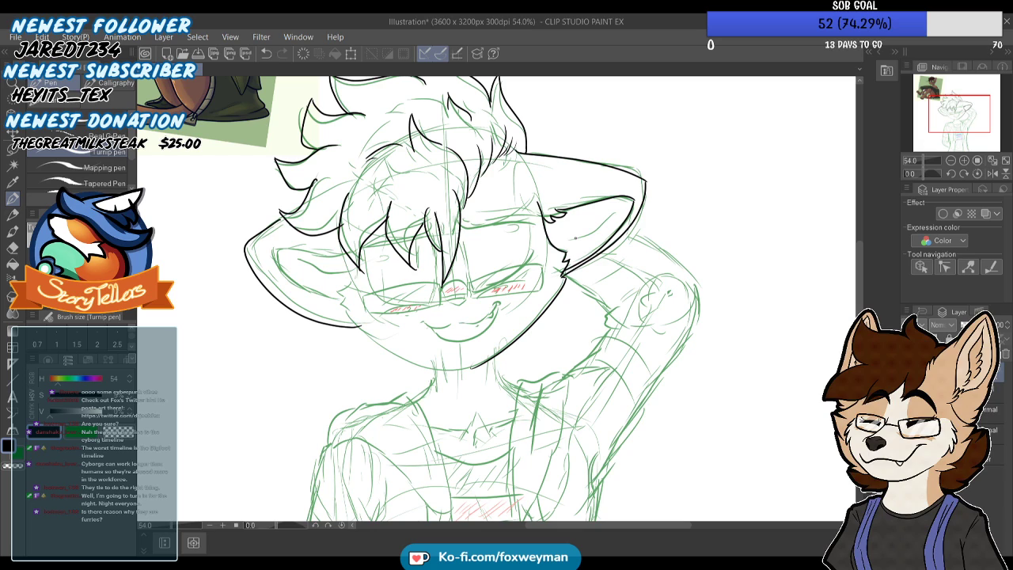
Ink the left cheek fur and redraw the left jawline until it joins the right side at the chin
scroll(317, 349, "up", 2)
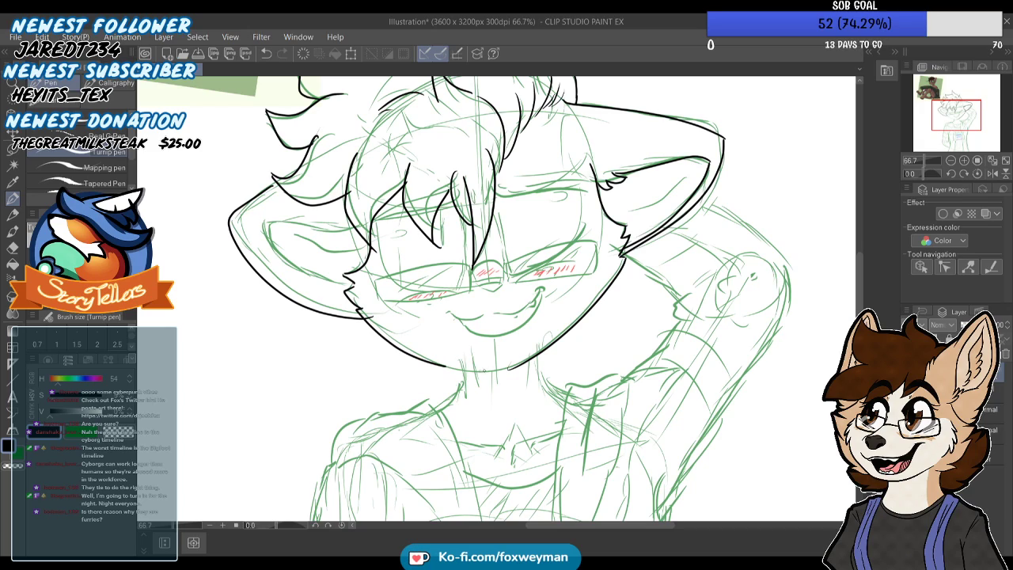
key("ctrl+z")
key("ctrl+z")
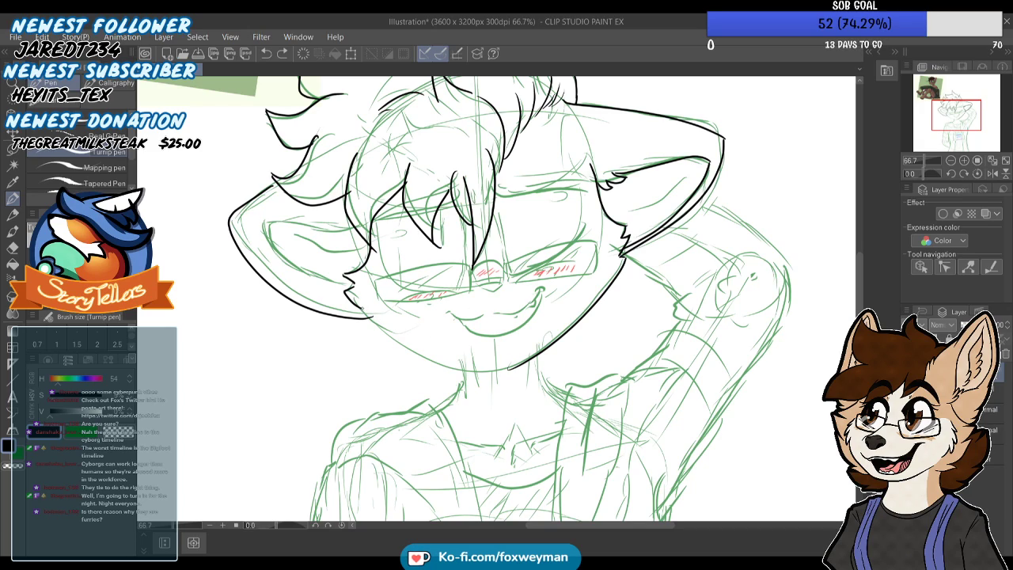
left_click_drag(427, 355, 505, 367)
key("ctrl+z")
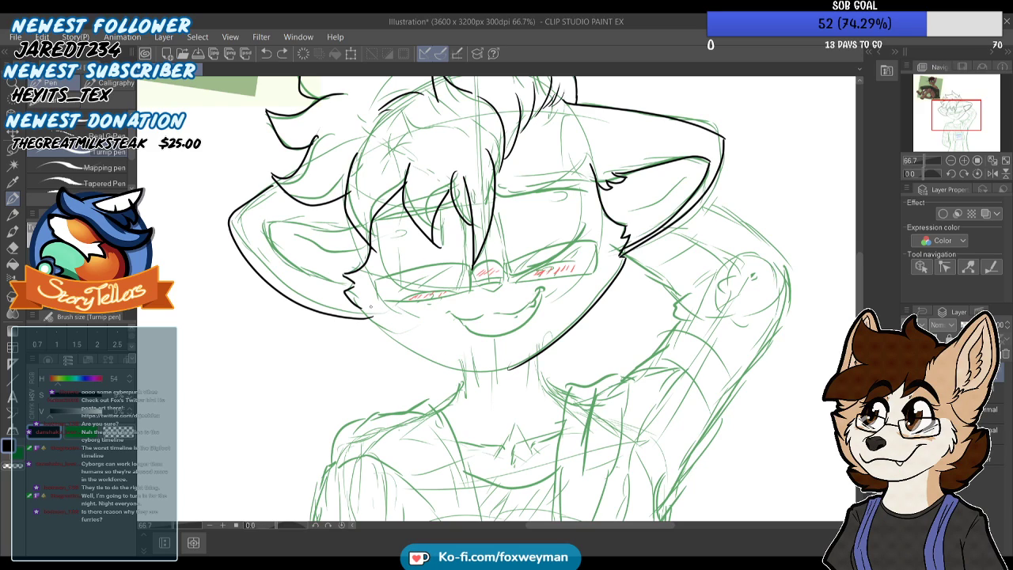
mouse_move(359, 307)
left_mouse_down()
mouse_move(433, 356)
mouse_move(509, 368)
left_mouse_up()
key("ctrl+z")
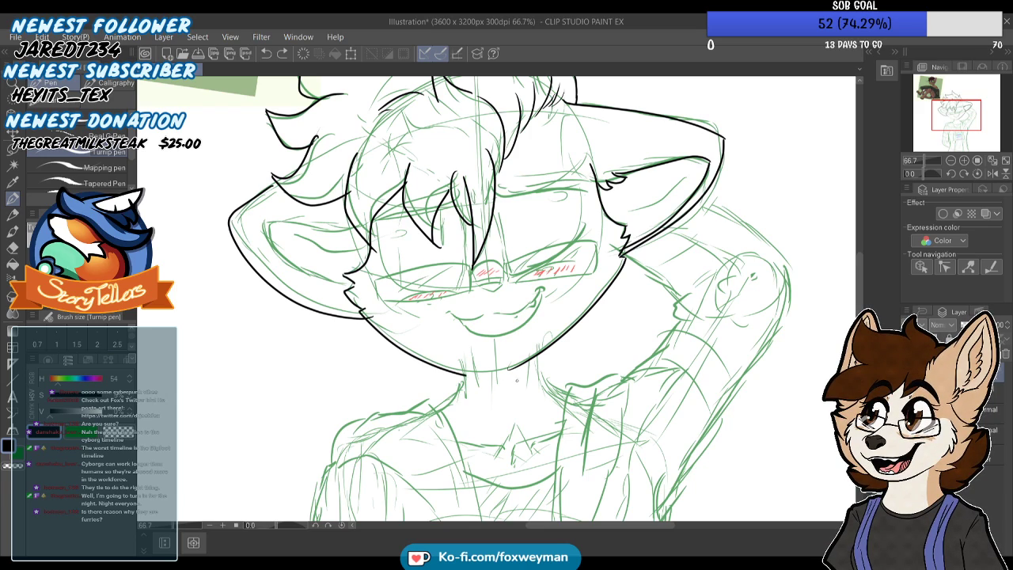
mouse_move(365, 308)
left_mouse_down()
mouse_move(448, 361)
mouse_move(525, 366)
left_mouse_up()
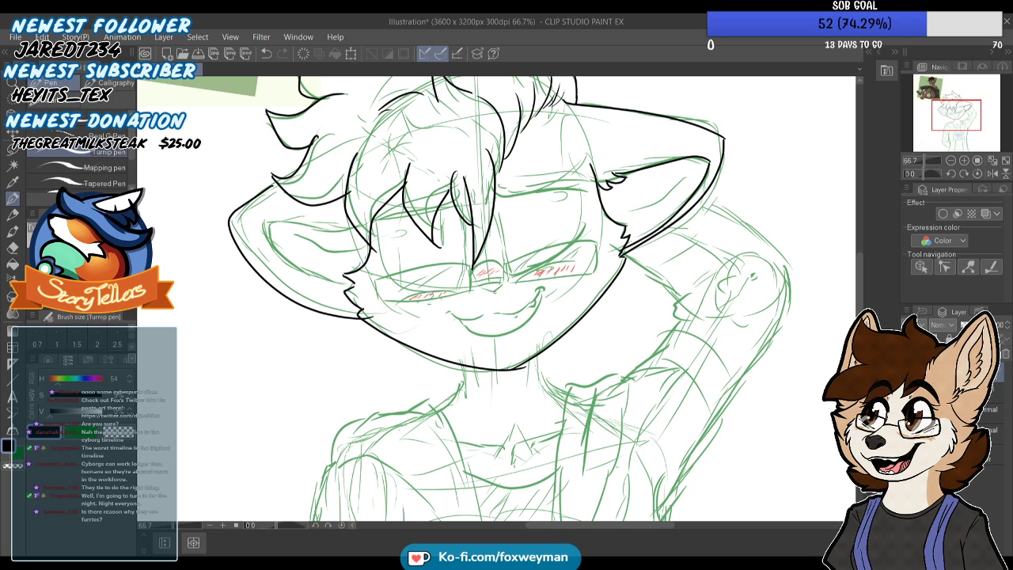
Ink both sides of the neck from the jaw down to the shoulders
scroll(586, 238, "down", 5)
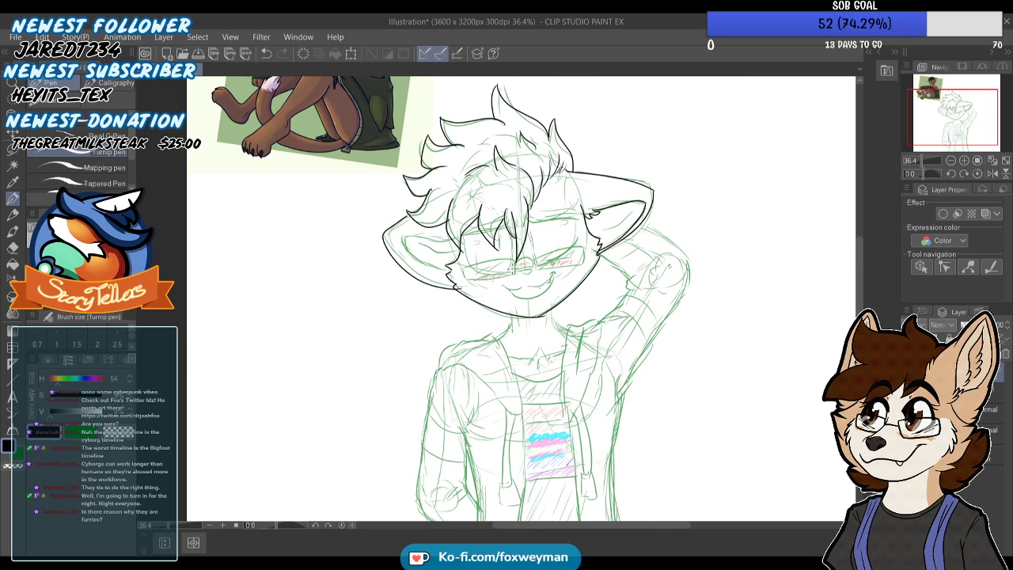
scroll(559, 324, "up", 5)
scroll(542, 324, "up", 5)
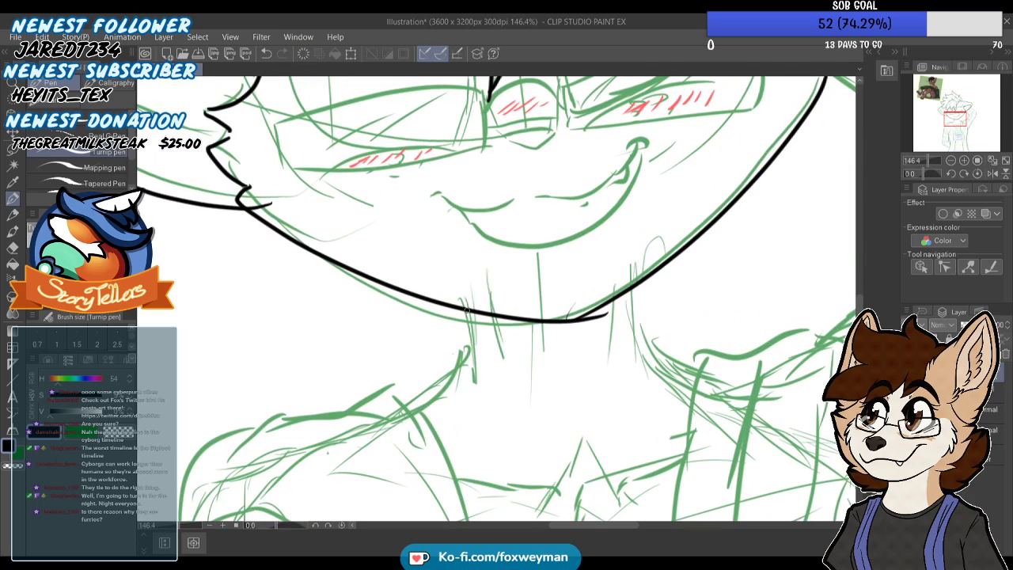
scroll(455, 295, "down", 3)
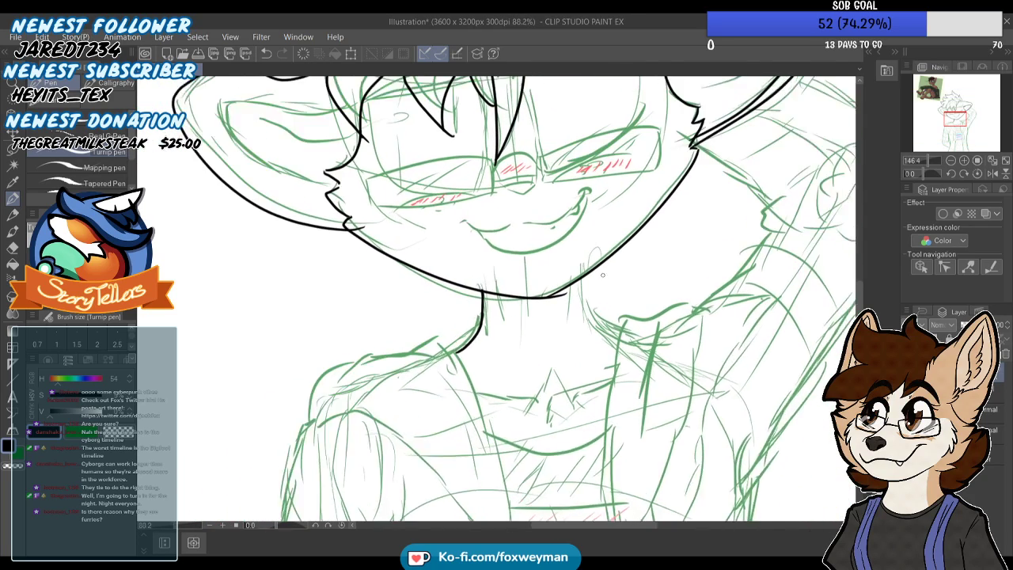
scroll(586, 286, "down", 4)
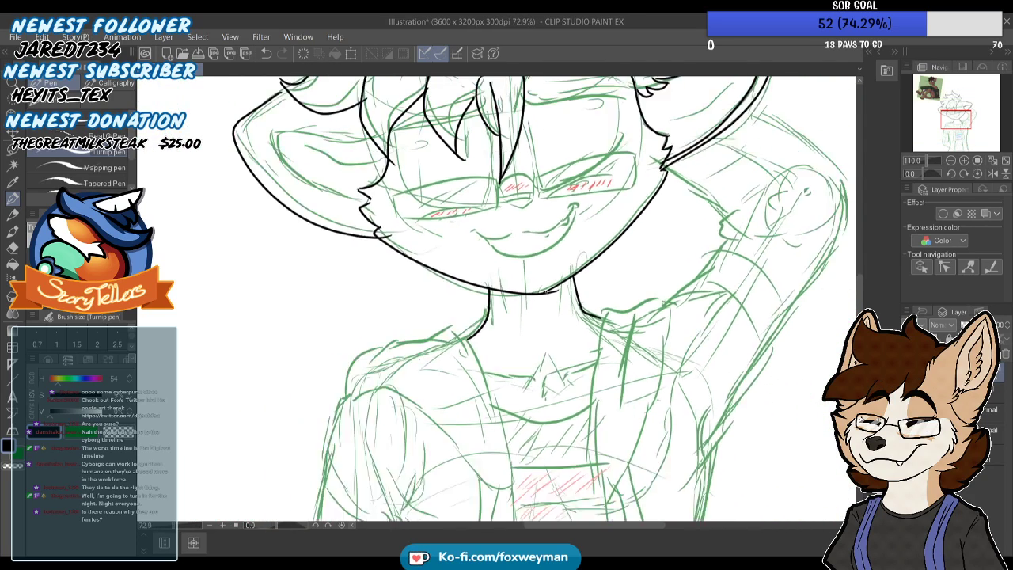
Erase the stray end of the jaw stroke that overshoots the chin where the two jawlines meet
scroll(586, 287, "up", 1)
scroll(586, 286, "up", 2)
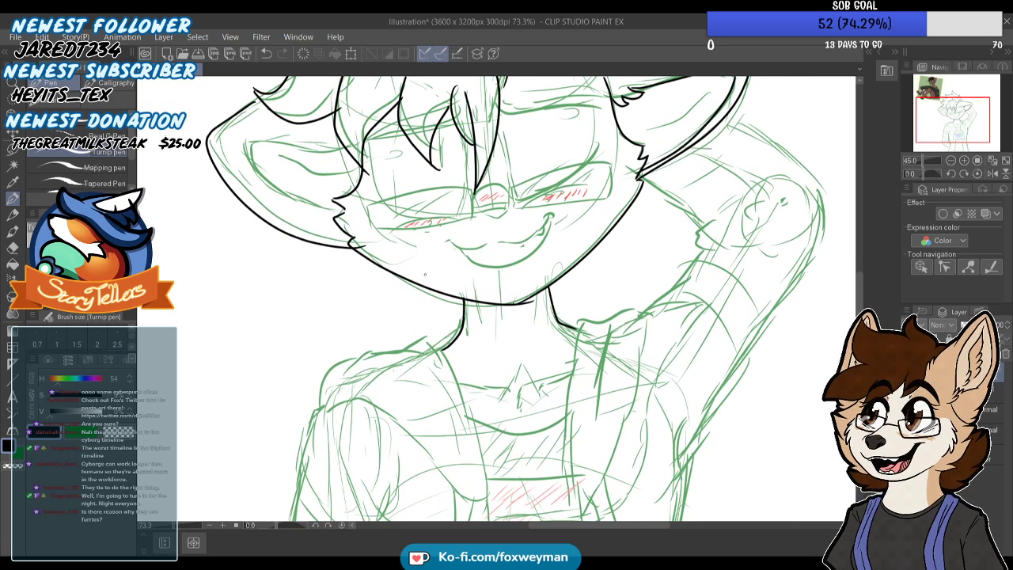
left_click(12, 247)
scroll(496, 299, "up", 2)
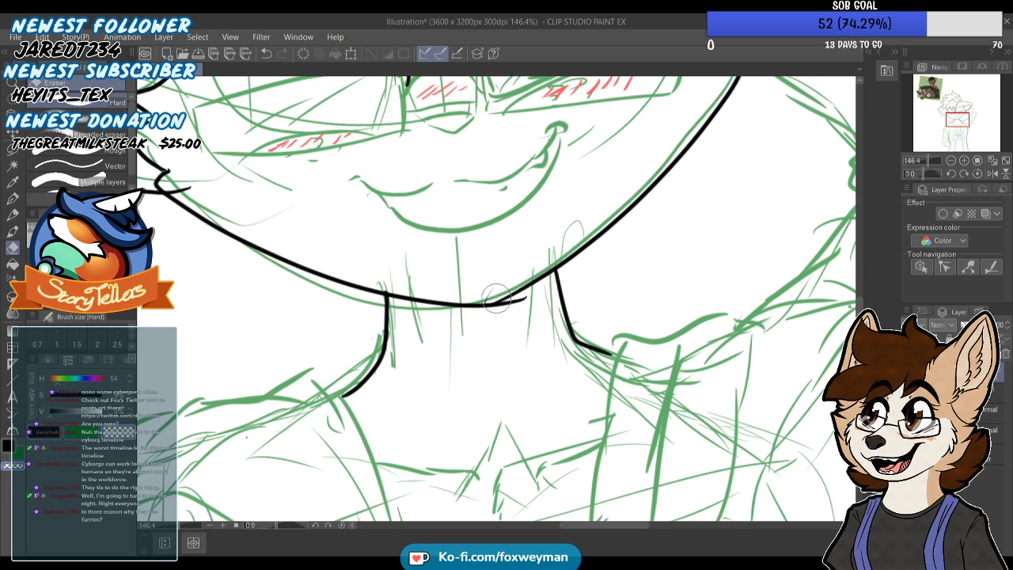
scroll(525, 332, "up", 2)
left_click_drag(459, 341, 522, 307)
scroll(410, 336, "down", 2)
Try to refine the chin corner with short pen strokes between the two jawlines, then undo them
key("p")
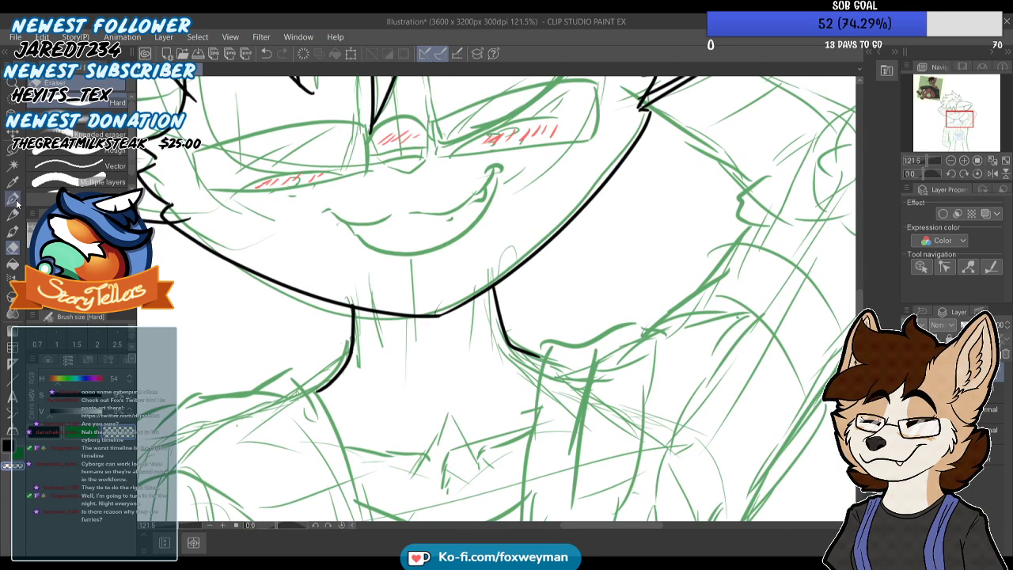
scroll(439, 315, "up", 3)
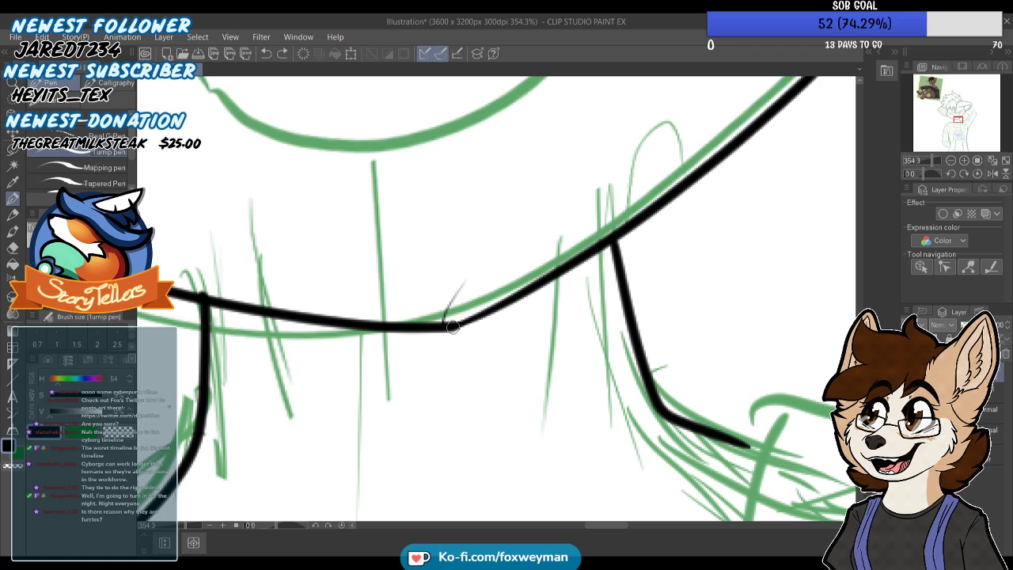
left_click_drag(487, 296, 561, 264)
scroll(529, 301, "down", 1)
key("ctrl+z")
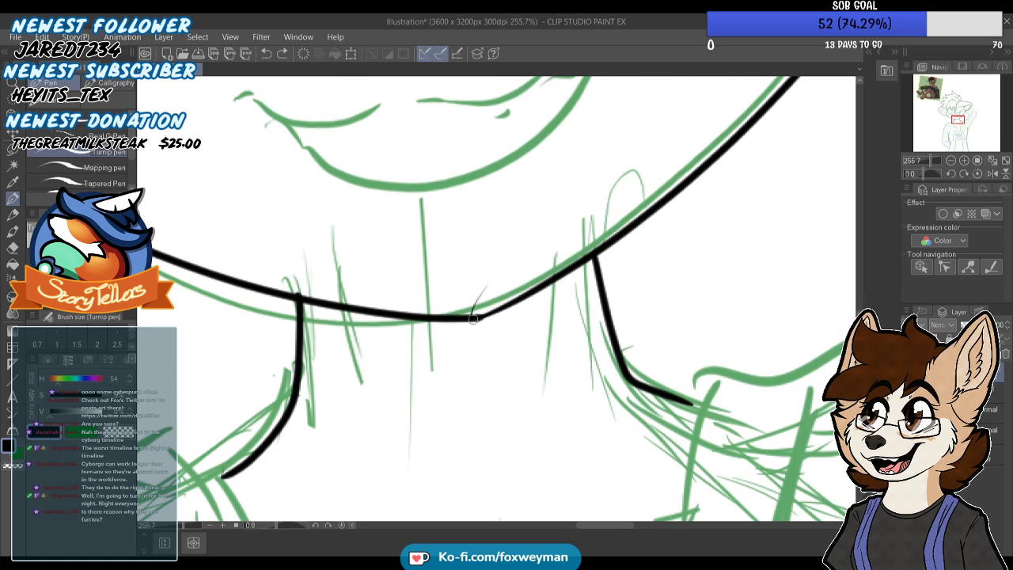
scroll(508, 303, "down", 1)
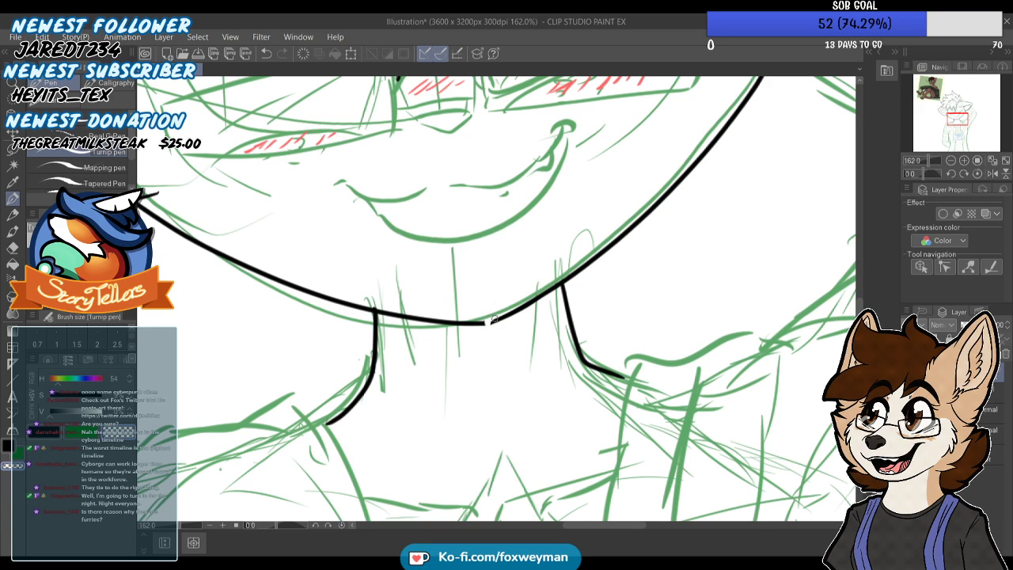
scroll(489, 326, "up", 2)
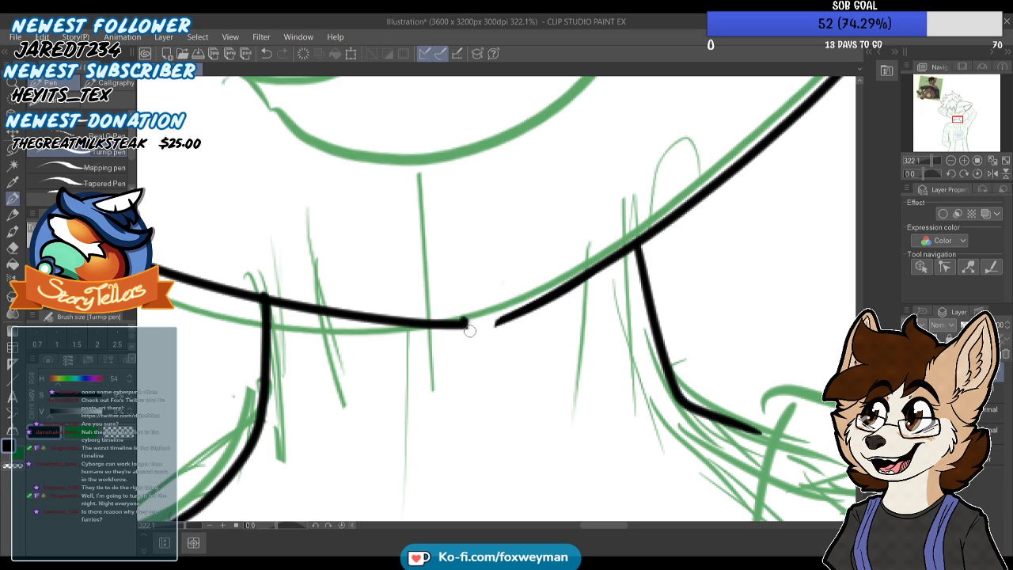
left_click_drag(474, 327, 483, 348)
left_click_drag(478, 342, 486, 325)
key("ctrl+z")
key("ctrl+z")
key("ctrl+z")
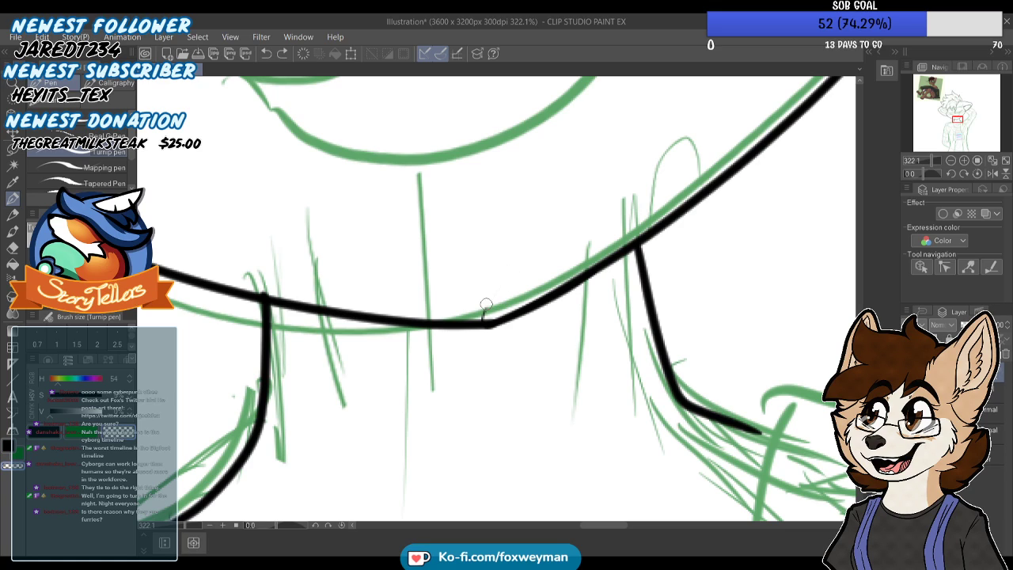
scroll(484, 317, "down", 10)
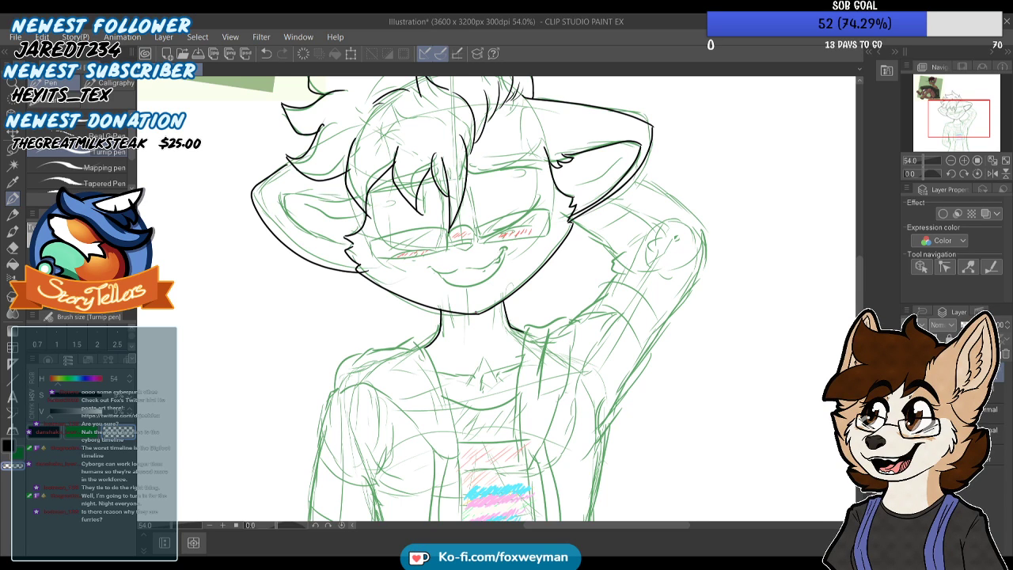
Ink both eyebrows as thin tapered closed shapes, with the left one crossing the hair fringe
scroll(510, 261, "up", 5)
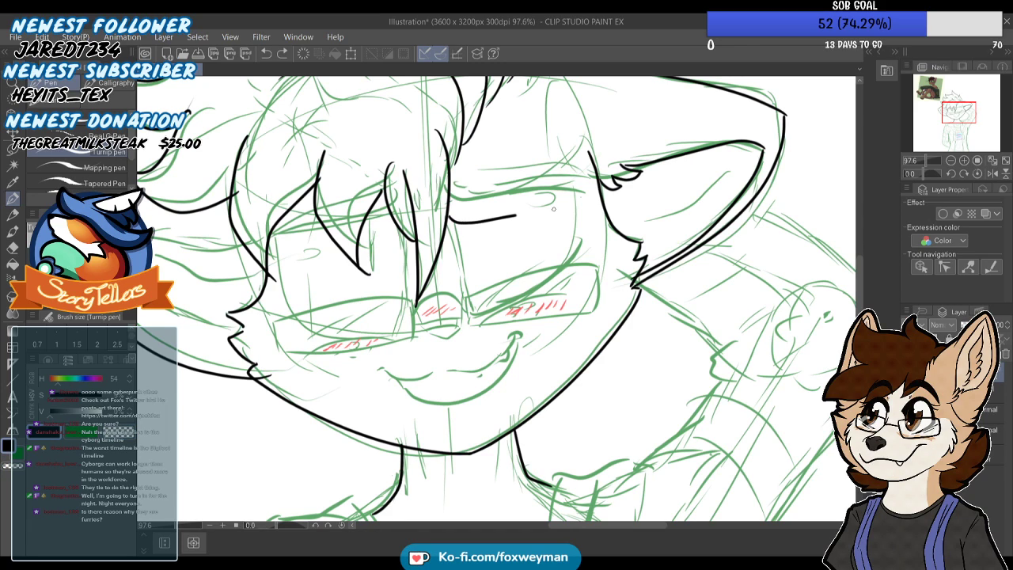
key("ctrl+z")
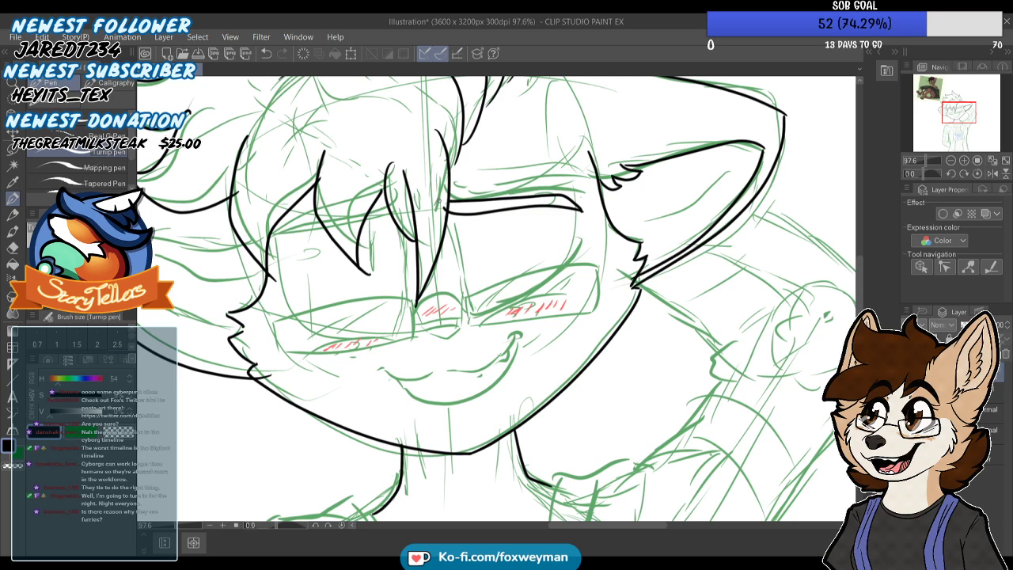
scroll(442, 208, "down", 3)
scroll(459, 197, "up", 5)
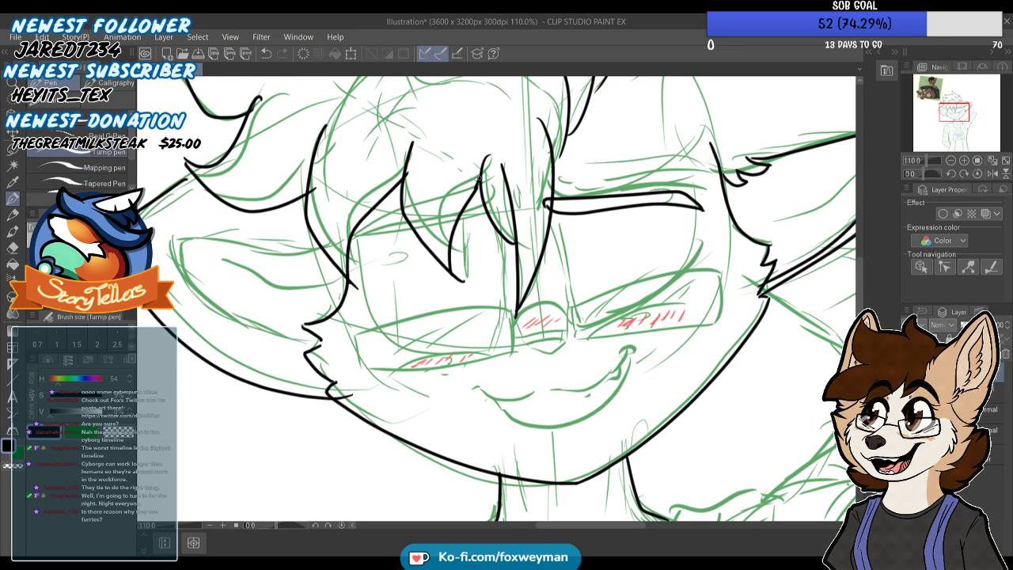
mouse_move(491, 196)
left_mouse_down()
mouse_move(358, 230)
mouse_move(372, 210)
left_mouse_up()
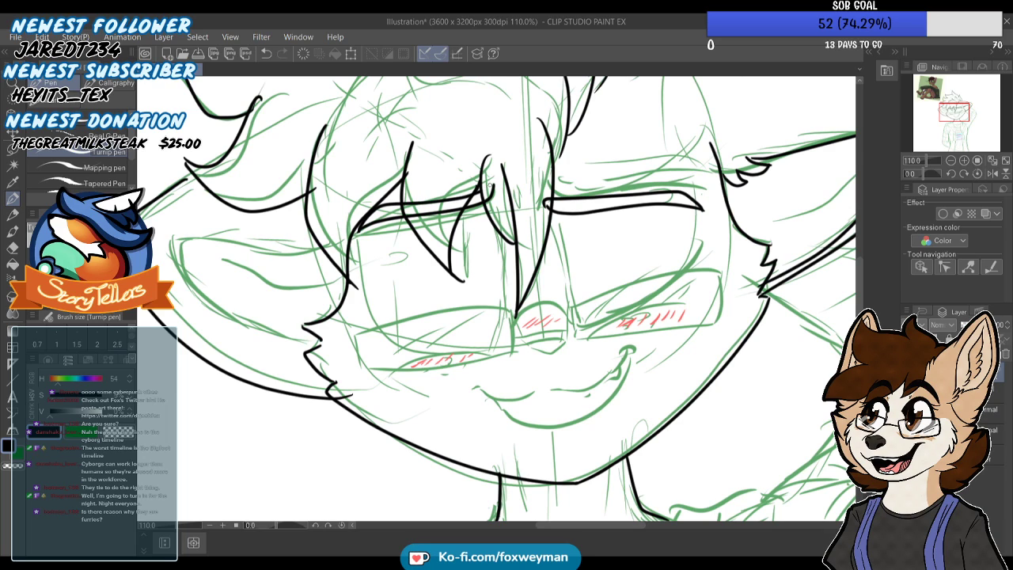
scroll(467, 186, "down", 3)
Ink the arched lower lid of the right eye and outline the small rounded triangular nose
scroll(558, 237, "up", 2)
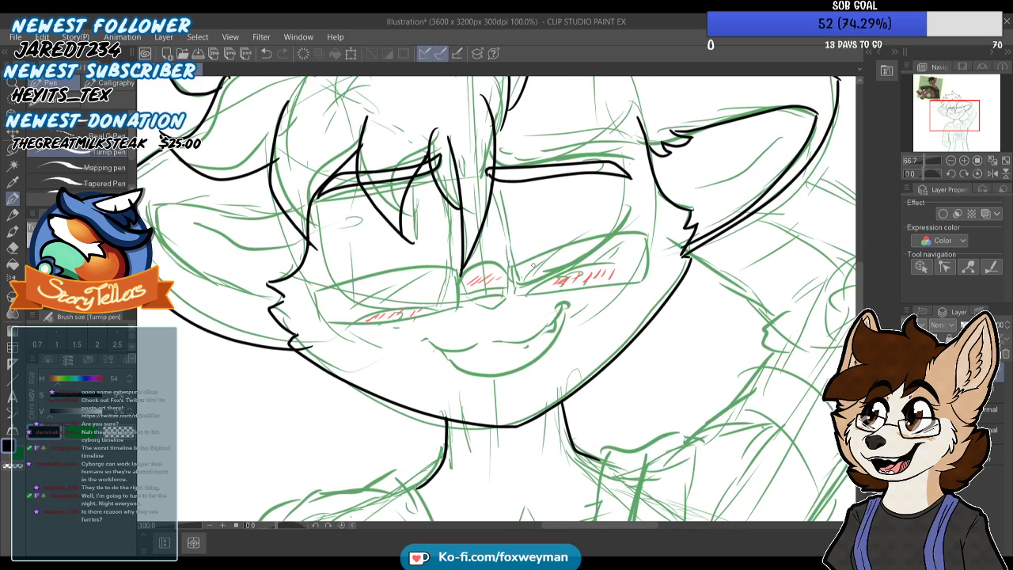
left_click_drag(518, 292, 618, 267)
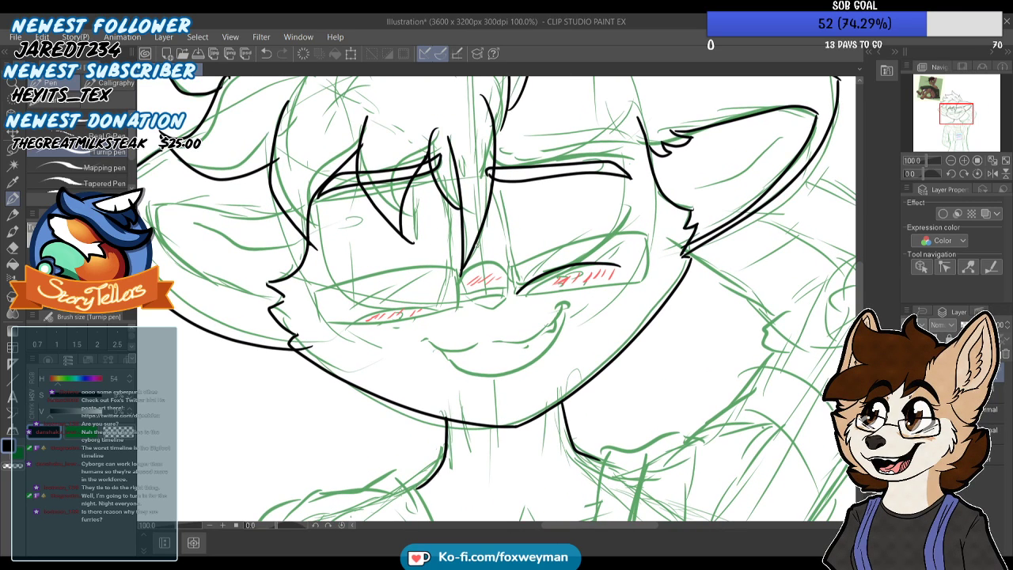
scroll(467, 299, "up", 1)
scroll(468, 299, "up", 1)
mouse_move(468, 300)
left_mouse_down()
mouse_move(524, 295)
mouse_move(490, 317)
mouse_move(469, 300)
left_mouse_up()
scroll(478, 301, "down", 1)
scroll(477, 298, "up", 1)
scroll(476, 299, "up", 1)
key("ctrl+z")
mouse_move(511, 303)
left_mouse_down()
mouse_move(494, 314)
mouse_move(479, 307)
left_mouse_up()
scroll(468, 300, "down", 3)
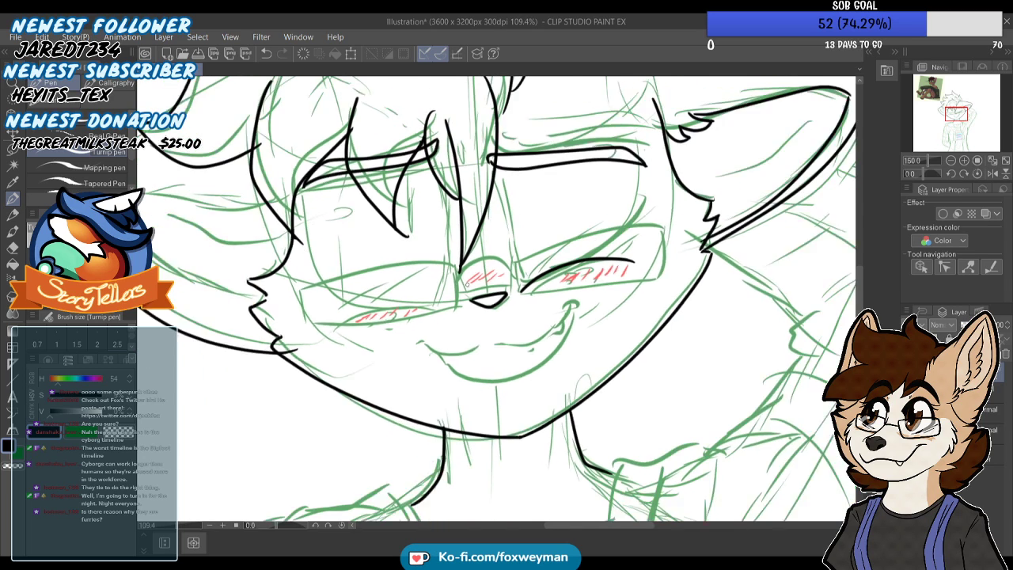
Ink the right eye's slanted lid line and the two side lines that run down from the brow
scroll(464, 267, "up", 3)
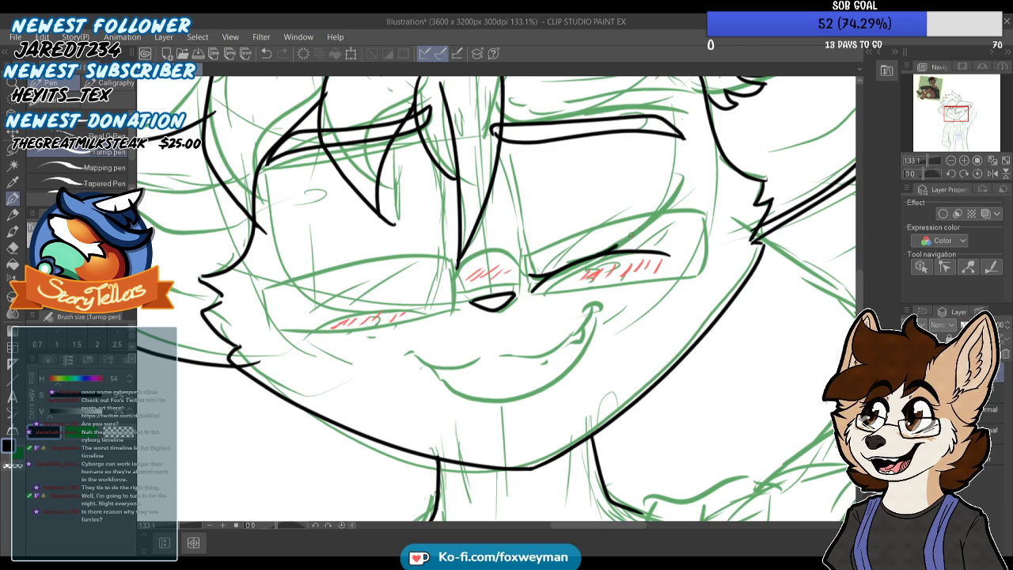
left_click_drag(673, 202, 621, 243)
left_click_drag(532, 269, 514, 167)
key("ctrl+z")
key("ctrl+z")
left_click_drag(673, 138, 660, 197)
key("ctrl+z")
left_click_drag(649, 144, 659, 198)
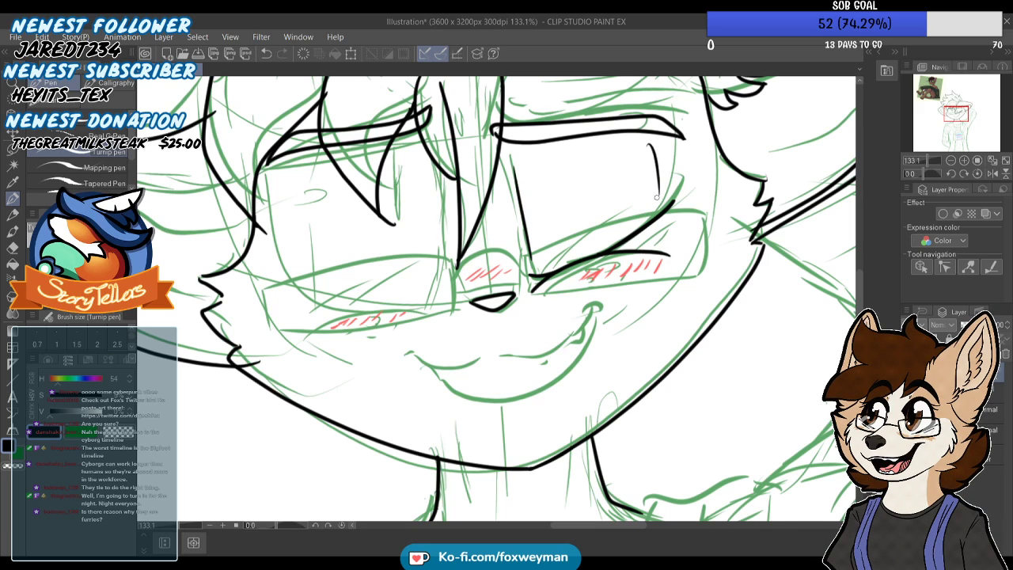
scroll(549, 237, "down", 3)
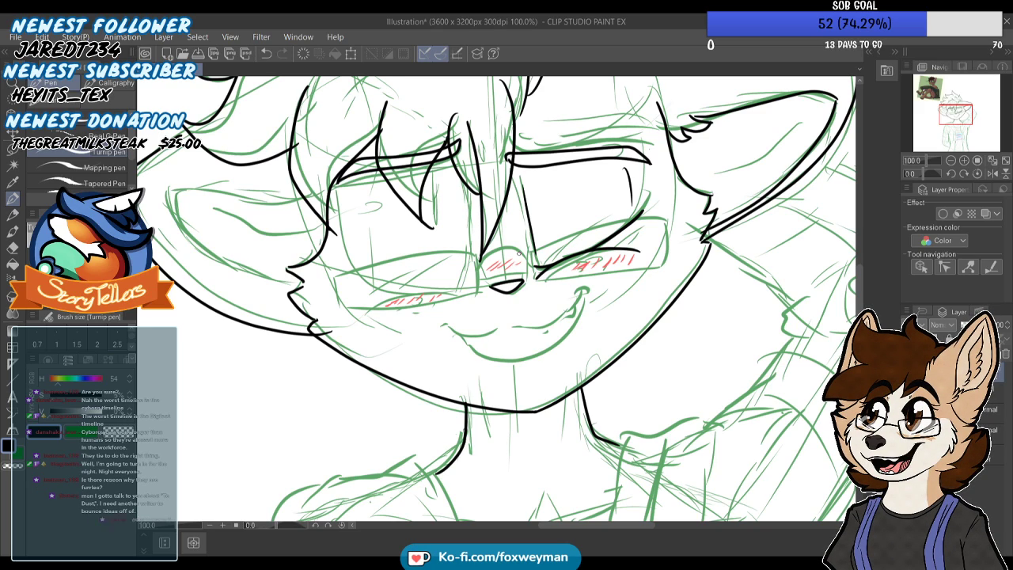
Ink the smirking mouth with its wavy upper lip line and the curved lower lip joining the raised right corner
scroll(514, 333, "down", 1)
scroll(513, 333, "up", 5)
mouse_move(434, 315)
left_mouse_down()
mouse_move(467, 333)
mouse_move(504, 335)
mouse_move(563, 317)
mouse_move(607, 326)
mouse_move(671, 290)
mouse_move(698, 263)
left_mouse_up()
scroll(631, 254, "down", 5)
scroll(532, 306, "up", 6)
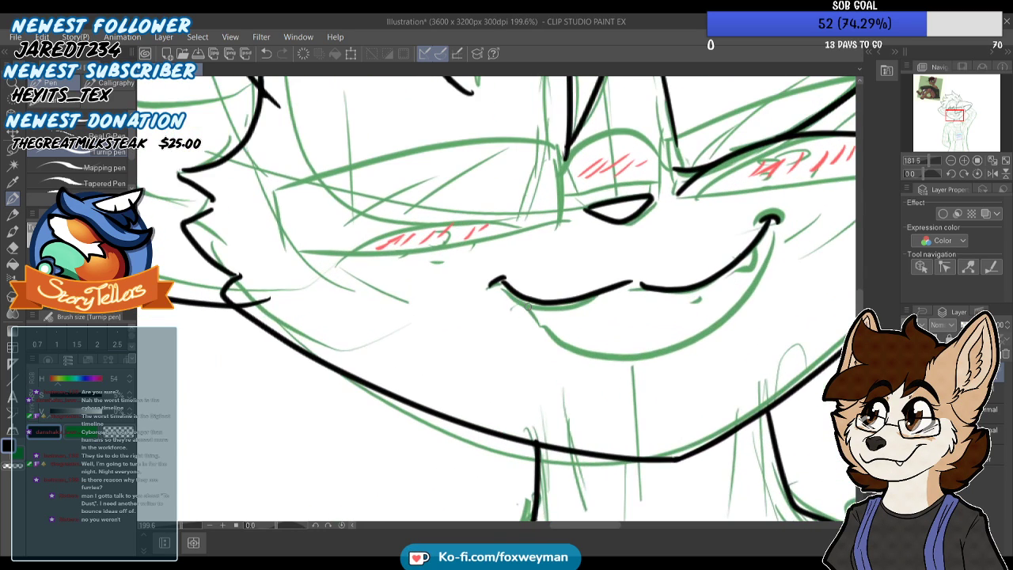
mouse_move(537, 316)
left_mouse_down()
mouse_move(561, 341)
mouse_move(620, 353)
mouse_move(694, 341)
mouse_move(746, 312)
mouse_move(771, 274)
mouse_move(773, 229)
left_mouse_up()
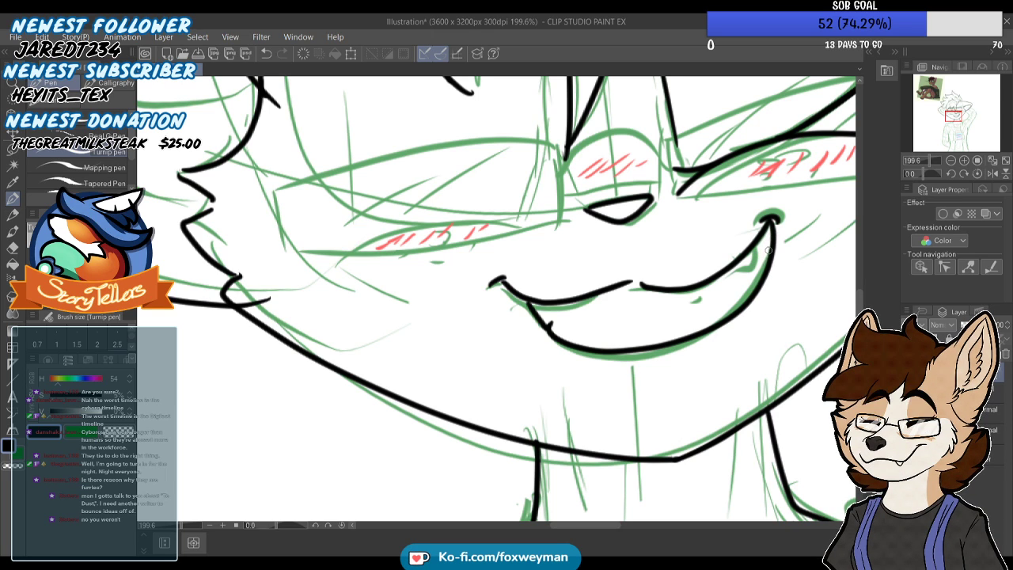
scroll(592, 323, "down", 2)
scroll(581, 324, "down", 1)
scroll(576, 340, "up", 2)
scroll(565, 359, "down", 1)
Ink the left eye's arched lower lid and its rounded outline from the brow down, closing it along the lid
scroll(563, 360, "up", 3)
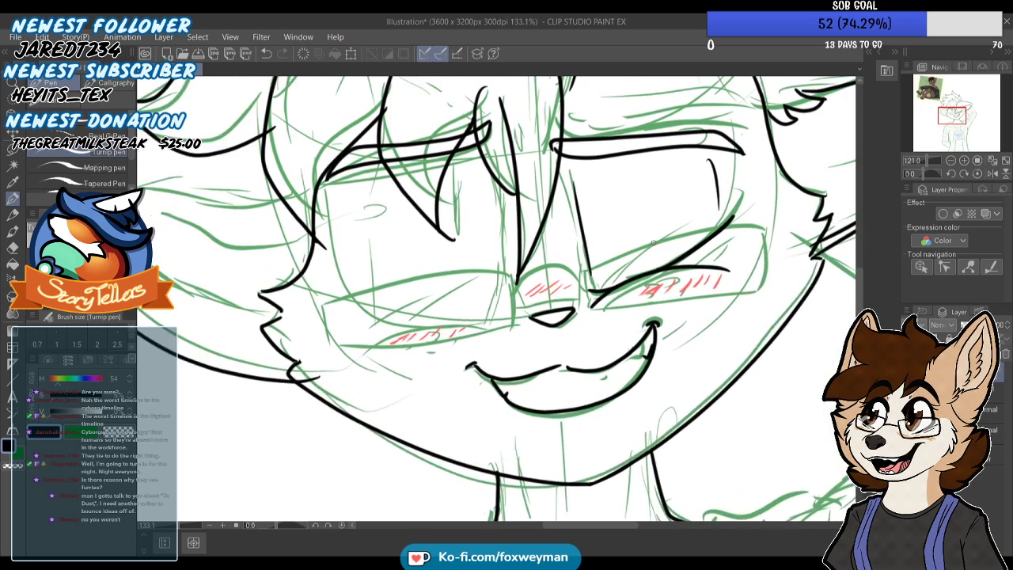
left_click_drag(317, 360, 477, 337)
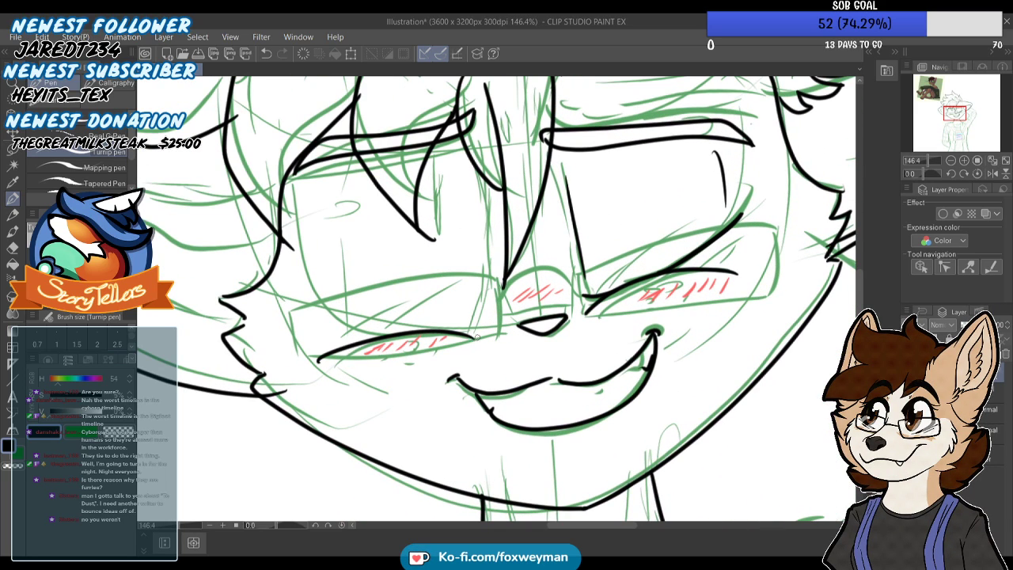
scroll(398, 380, "up", 1)
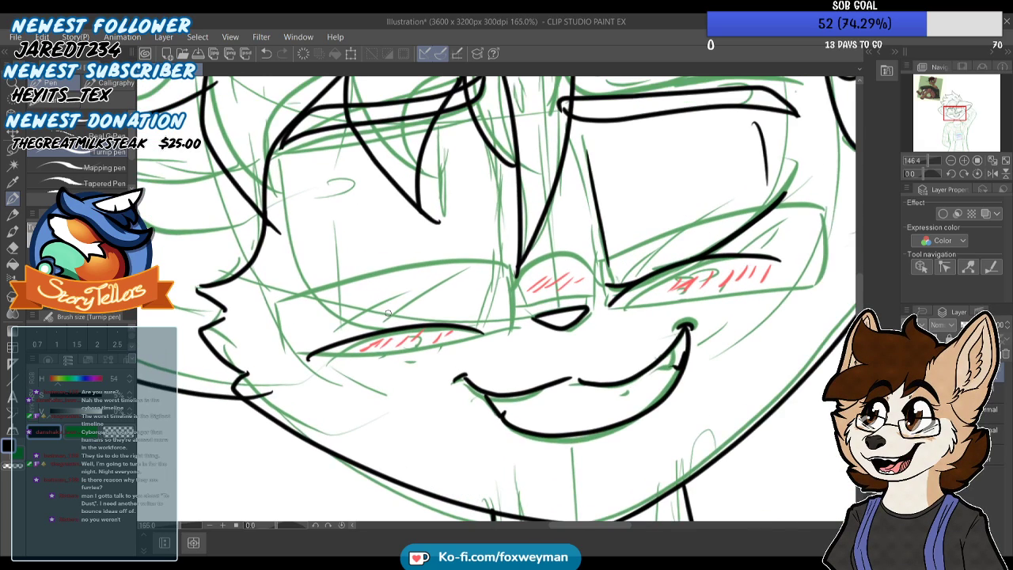
mouse_move(291, 137)
left_mouse_down()
mouse_move(305, 287)
mouse_move(338, 317)
mouse_move(377, 330)
mouse_move(402, 321)
left_mouse_up()
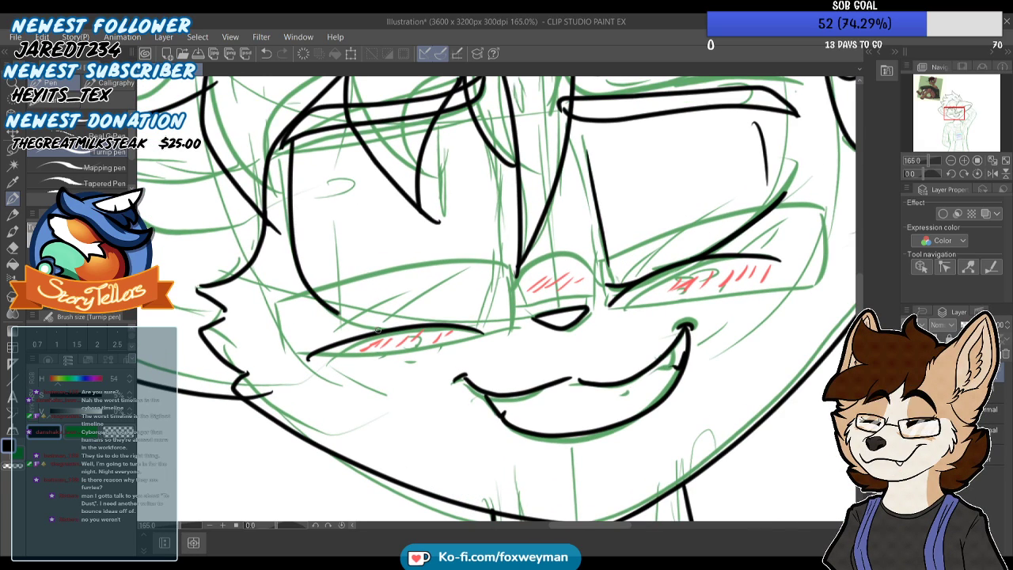
mouse_move(486, 97)
left_mouse_down()
mouse_move(497, 151)
mouse_move(484, 297)
mouse_move(456, 324)
left_mouse_up()
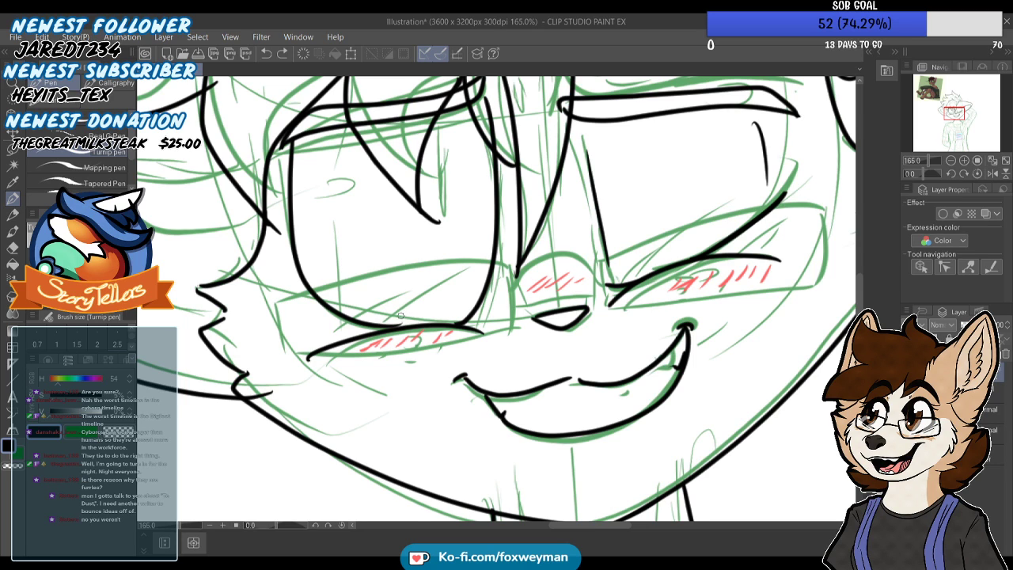
scroll(395, 324, "up", 4)
left_click_drag(387, 325, 414, 324)
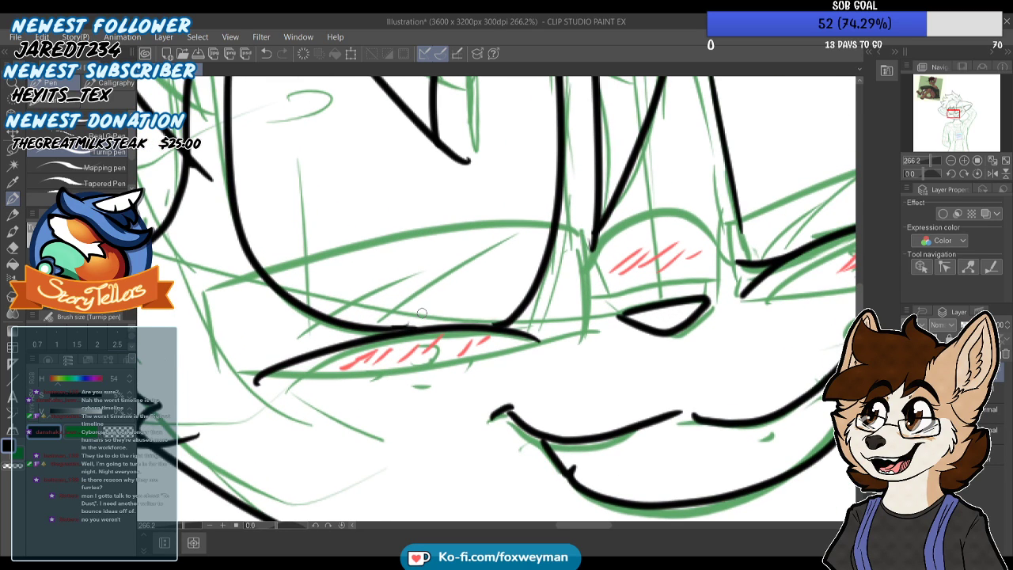
scroll(423, 328, "down", 8)
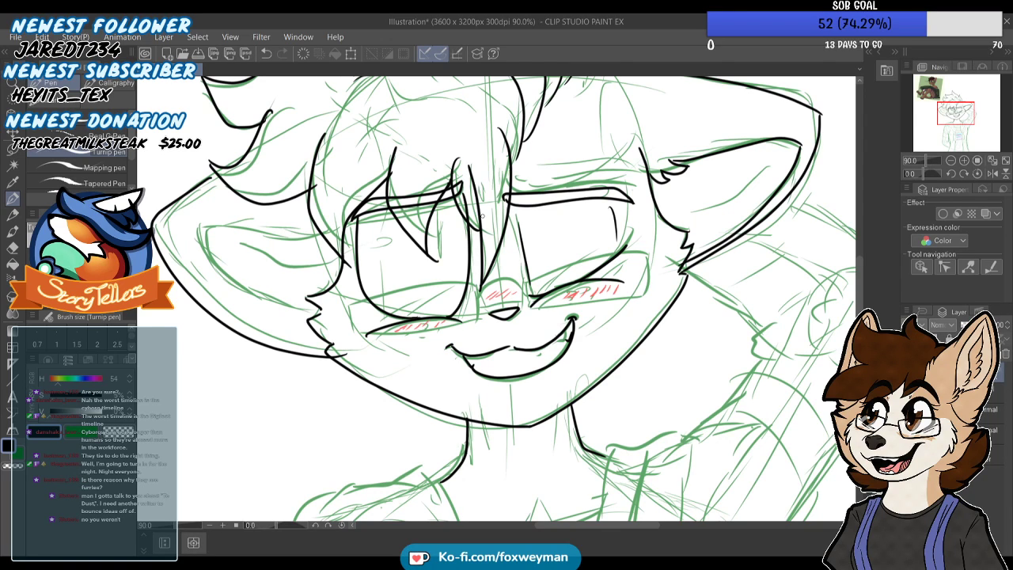
Ink a second line alongside the inner edge of the left eye, redoing the stroke until it follows the curve
scroll(484, 214, "up", 4)
key("ctrl+z")
mouse_move(459, 155)
left_mouse_down()
mouse_move(473, 262)
mouse_move(461, 359)
left_mouse_up()
key("ctrl+z")
mouse_move(457, 155)
left_mouse_down()
mouse_move(473, 240)
mouse_move(467, 353)
left_mouse_up()
key("ctrl+z")
mouse_move(458, 161)
left_mouse_down()
mouse_move(472, 242)
mouse_move(471, 342)
left_mouse_up()
Ink a narrow vertical slit shape inside the left eye beside the hair strands
left_click_drag(427, 184, 436, 255)
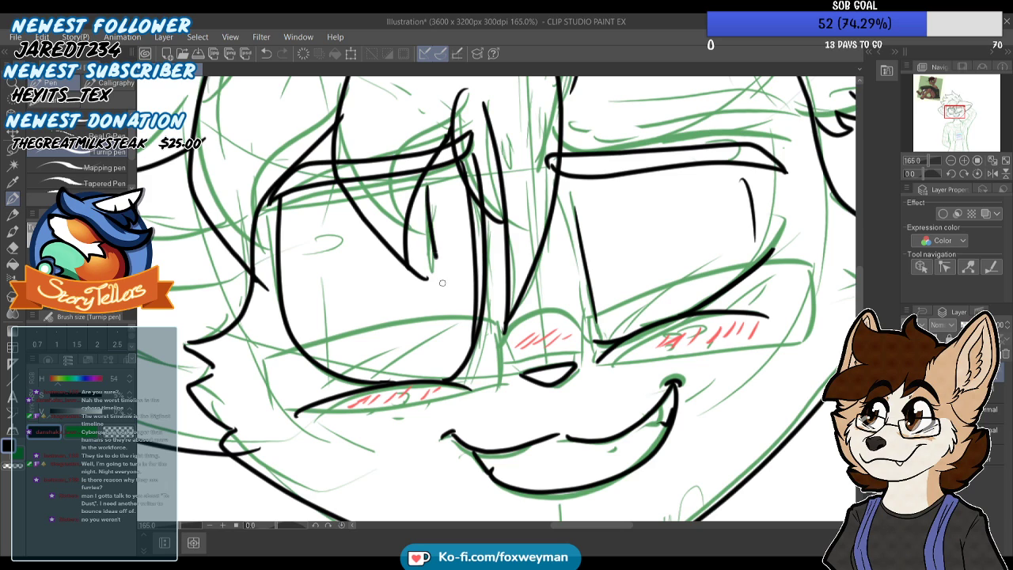
key("ctrl+z")
left_click_drag(428, 186, 435, 237)
left_click_drag(439, 273, 428, 186)
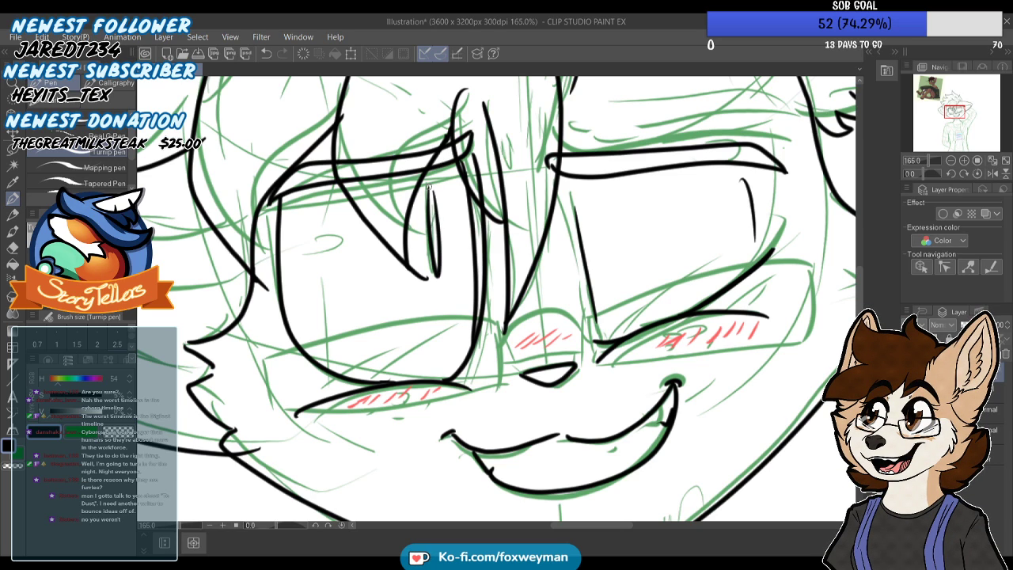
scroll(425, 144, "down", 10)
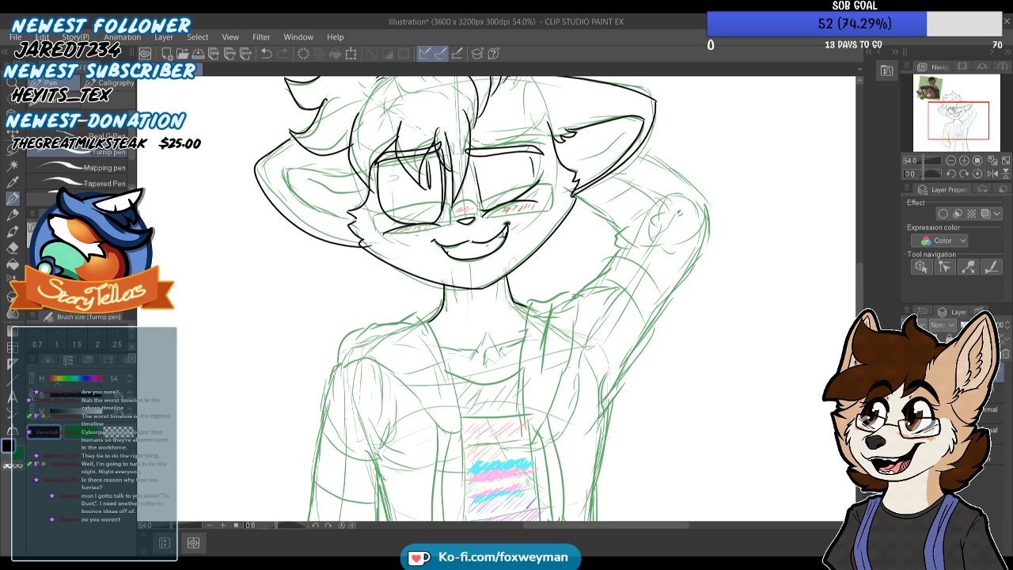
Ink the short diagonal fold line inside the right ear
scroll(515, 237, "down", 1)
scroll(570, 158, "up", 4)
left_click_drag(657, 158, 610, 198)
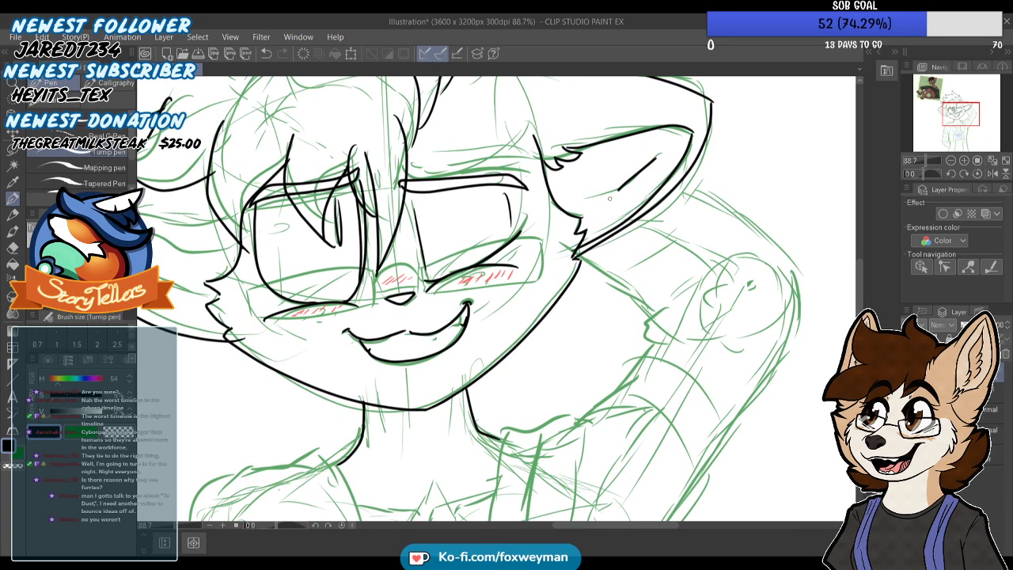
scroll(620, 200, "down", 2)
Ink the small fur tuft at the inner base of the left ear, beside the face
scroll(383, 224, "up", 4)
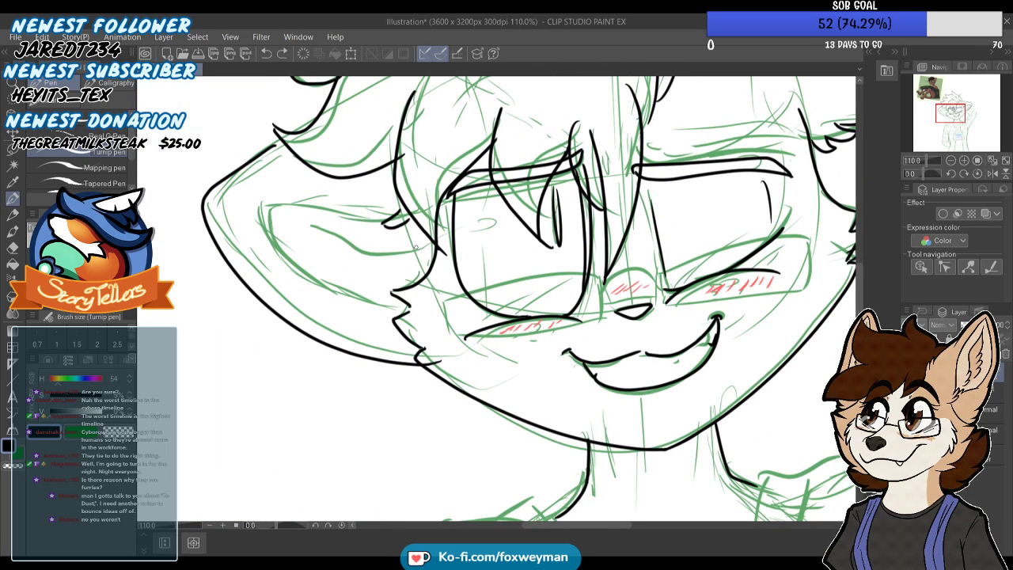
scroll(390, 222, "up", 2)
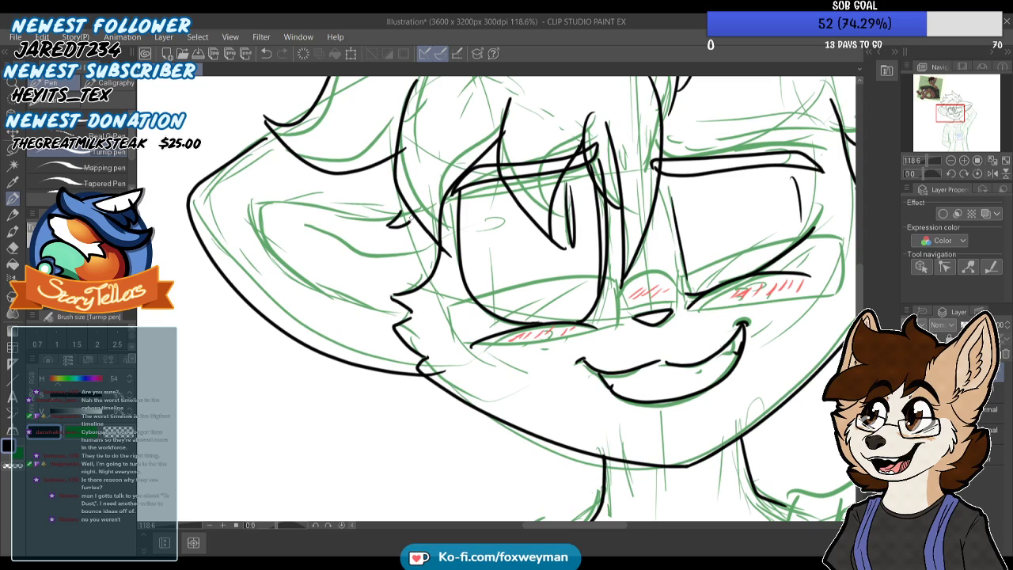
scroll(414, 212, "down", 3)
scroll(250, 205, "up", 1)
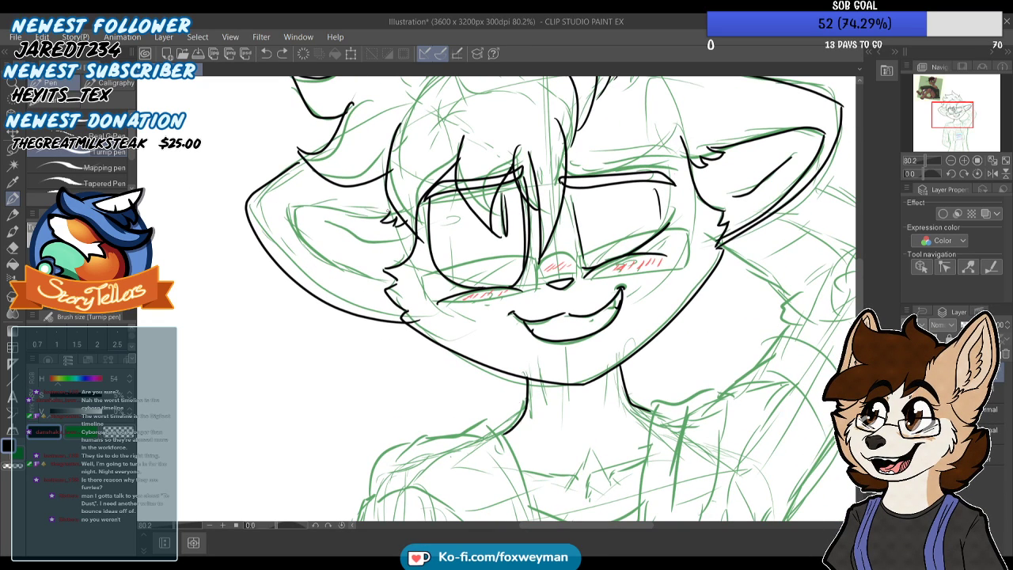
Ink the inner outline of the left ear and a short diagonal fold line inside it
mouse_move(298, 211)
left_mouse_down()
mouse_move(273, 215)
mouse_move(287, 252)
mouse_move(340, 307)
mouse_move(402, 325)
left_mouse_up()
mouse_move(280, 237)
left_mouse_down()
mouse_move(303, 277)
mouse_move(298, 262)
mouse_move(371, 309)
mouse_move(400, 309)
left_mouse_up()
mouse_move(379, 210)
left_mouse_down()
mouse_move(281, 205)
mouse_move(272, 209)
mouse_move(292, 252)
left_mouse_up()
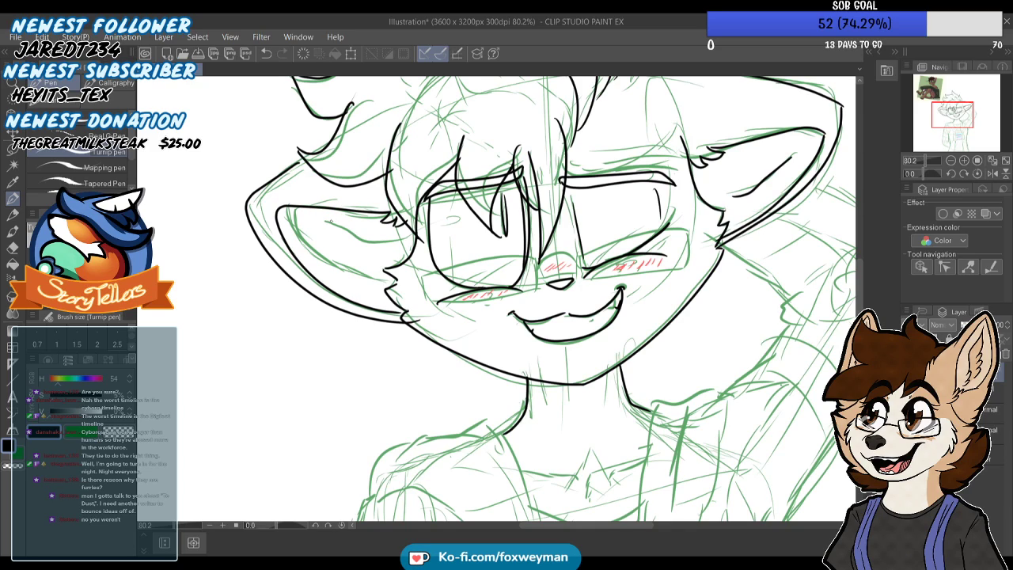
scroll(327, 234, "down", 3)
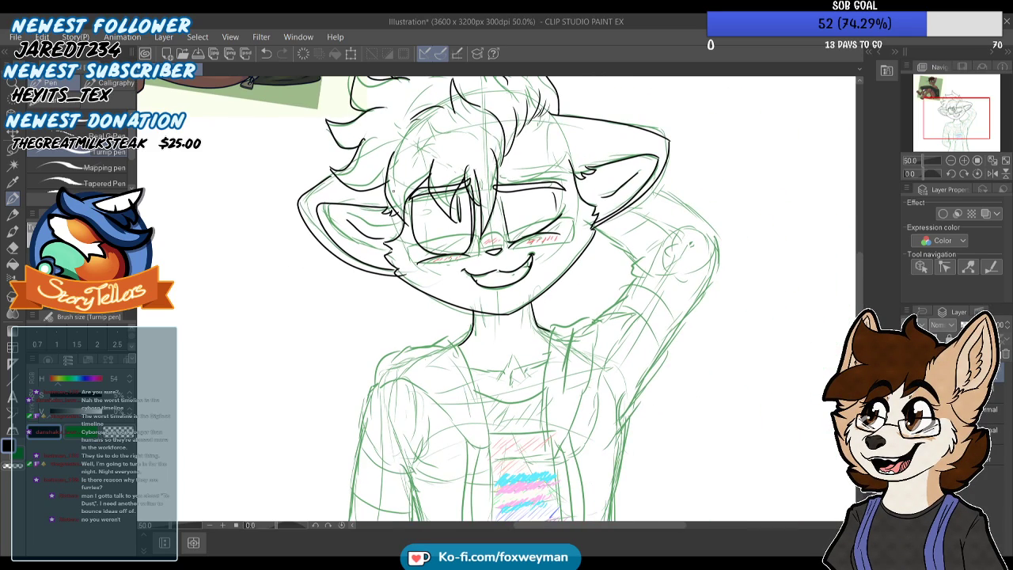
scroll(362, 254, "up", 4)
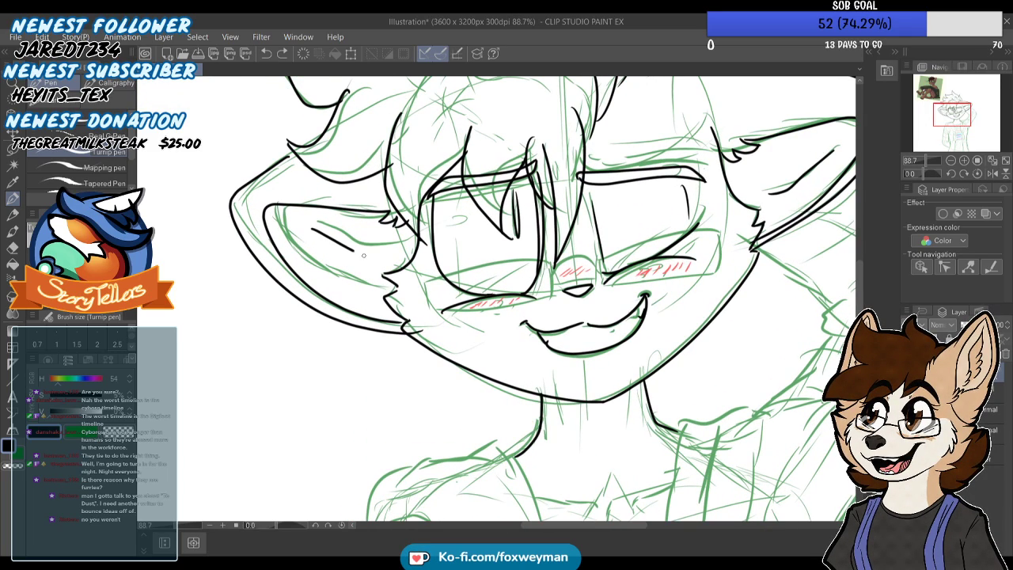
Ink the left hood flap's inner edge from the neck down to the chest and start its outer shoulder curve
scroll(392, 230, "down", 4)
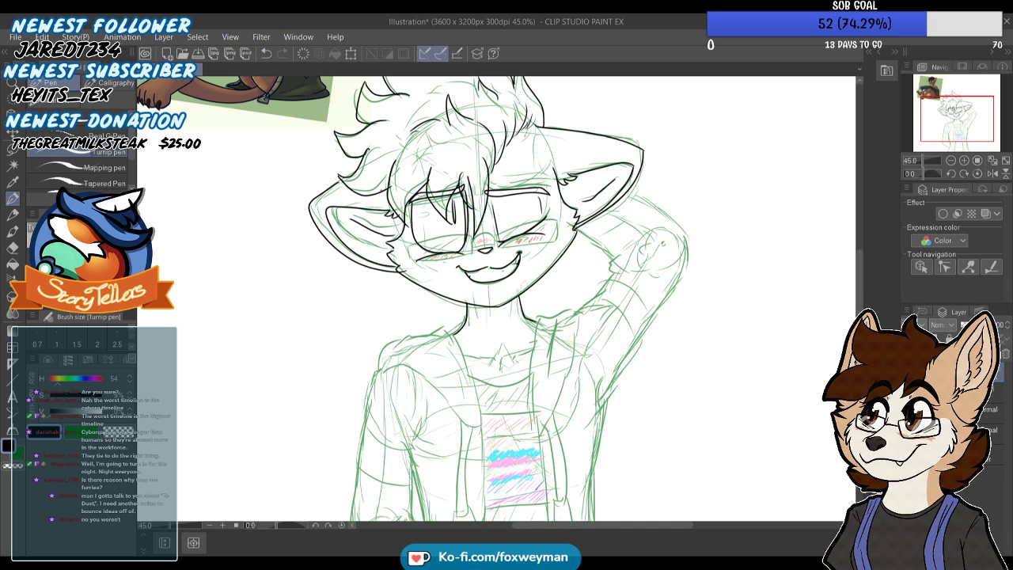
scroll(491, 340, "up", 4)
mouse_move(495, 400)
left_mouse_down()
mouse_move(491, 333)
mouse_move(434, 201)
mouse_move(482, 322)
mouse_move(496, 402)
left_mouse_up()
key("ctrl+z")
key("ctrl+z")
mouse_move(495, 397)
left_mouse_down()
mouse_move(495, 340)
mouse_move(438, 202)
mouse_move(408, 192)
mouse_move(385, 204)
left_mouse_up()
left_click_drag(266, 281, 336, 203)
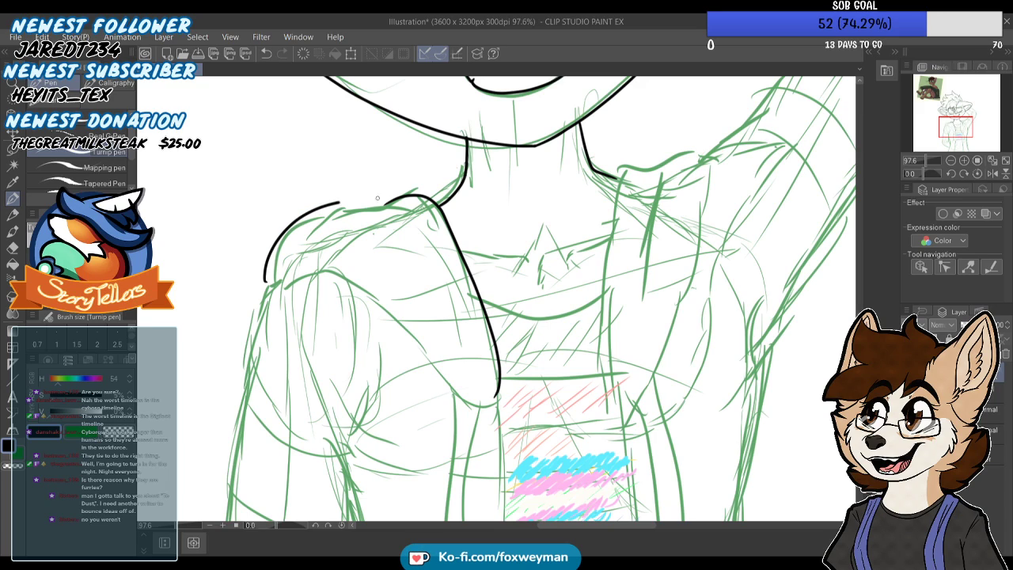
Redo the left hood flap's shoulder curve and ink its lower edge sweeping down to the rounded tip on the chest
key("ctrl+z")
mouse_move(271, 278)
left_mouse_down()
mouse_move(313, 216)
mouse_move(343, 201)
mouse_move(412, 226)
left_mouse_up()
mouse_move(277, 283)
left_mouse_down()
mouse_move(386, 301)
mouse_move(447, 385)
mouse_move(491, 378)
left_mouse_up()
key("ctrl+z")
mouse_move(273, 281)
left_mouse_down()
mouse_move(325, 282)
mouse_move(401, 330)
mouse_move(456, 401)
mouse_move(502, 383)
left_mouse_up()
scroll(475, 301, "down", 5)
scroll(478, 349, "up", 6)
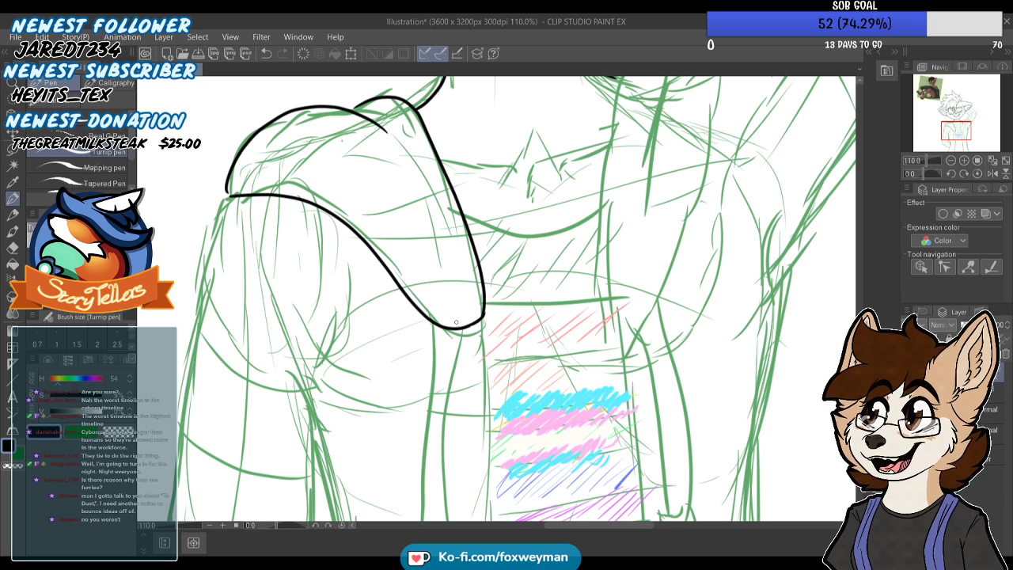
scroll(348, 280, "down", 2)
scroll(348, 146, "up", 4)
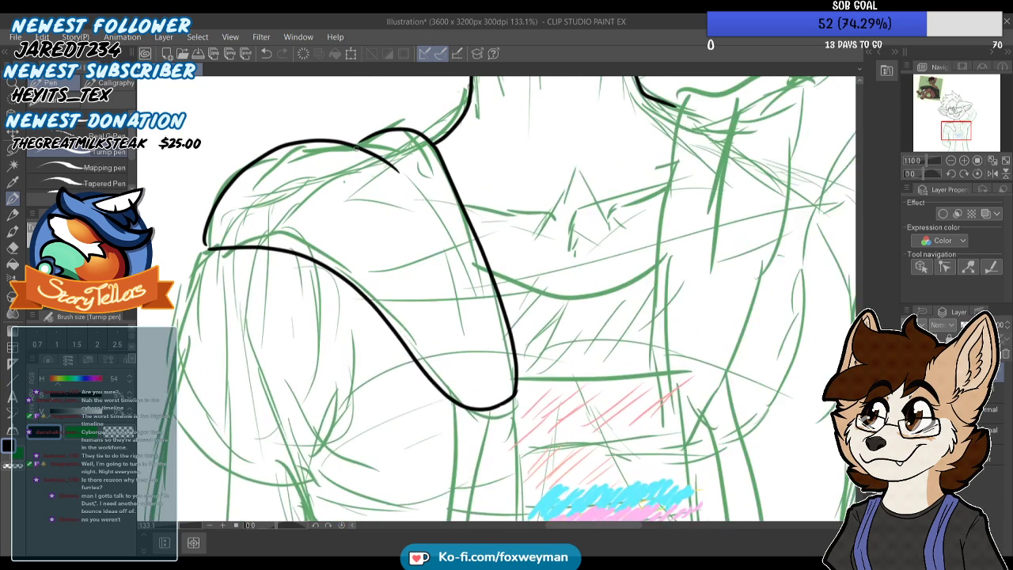
scroll(349, 145, "down", 3)
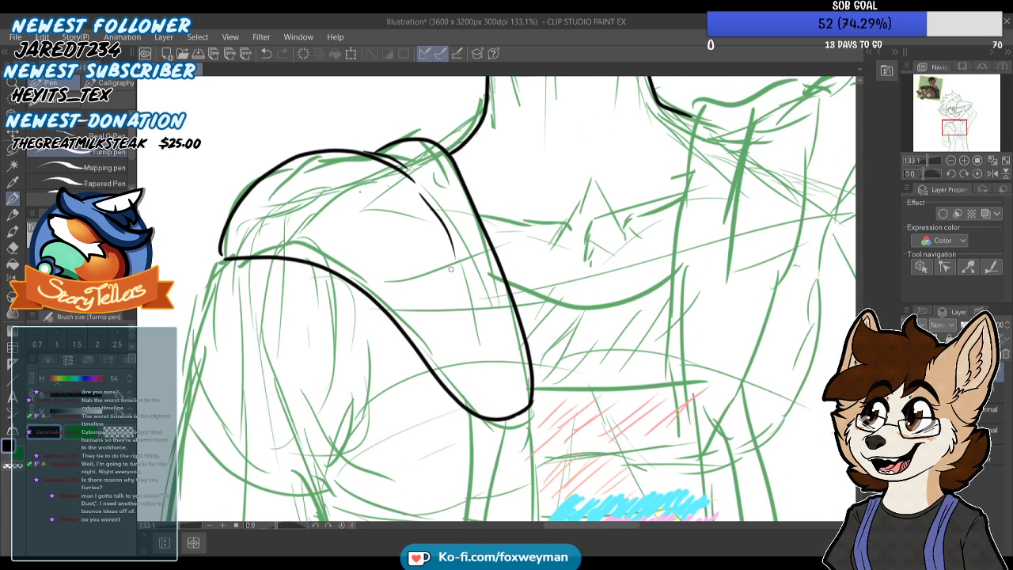
Ink the two long side lines of the left drawstring hanging from the hood tip, redoing them closer to the sketch
scroll(410, 173, "down", 3)
scroll(414, 140, "down", 5)
scroll(443, 241, "up", 6)
left_click_drag(455, 239, 449, 410)
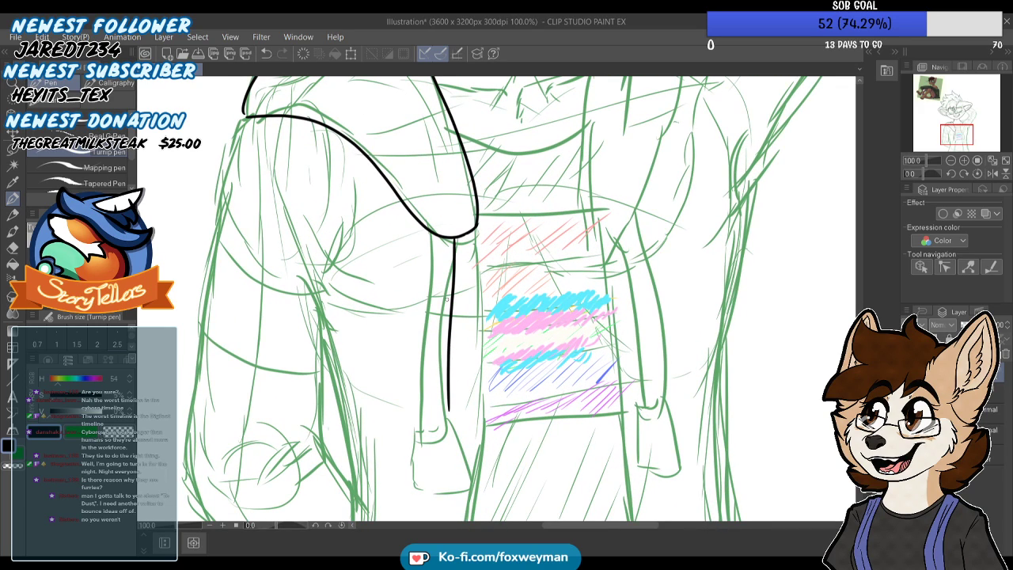
left_click_drag(434, 235, 428, 435)
key("ctrl+z")
key("ctrl+z")
left_click_drag(456, 239, 441, 433)
left_click_drag(432, 242, 417, 443)
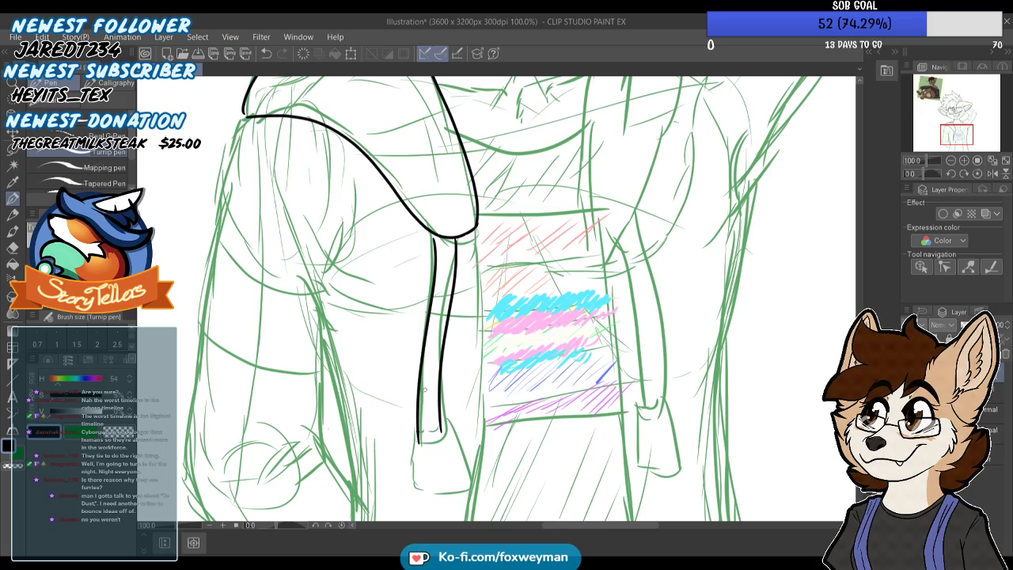
Close the lower end of the left drawstring with a short rounded line
scroll(424, 311, "down", 4)
scroll(435, 362, "up", 8)
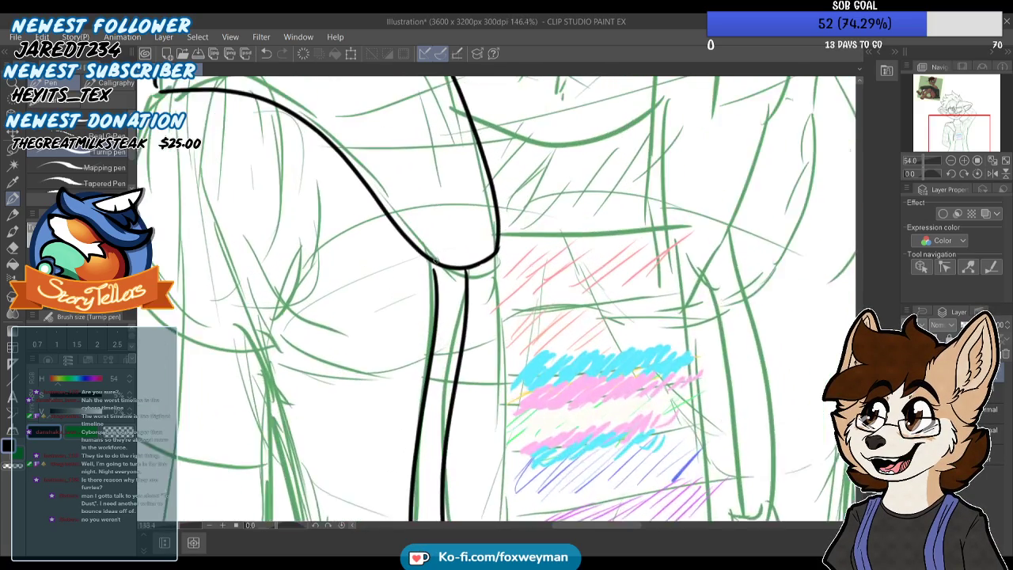
scroll(432, 263, "down", 7)
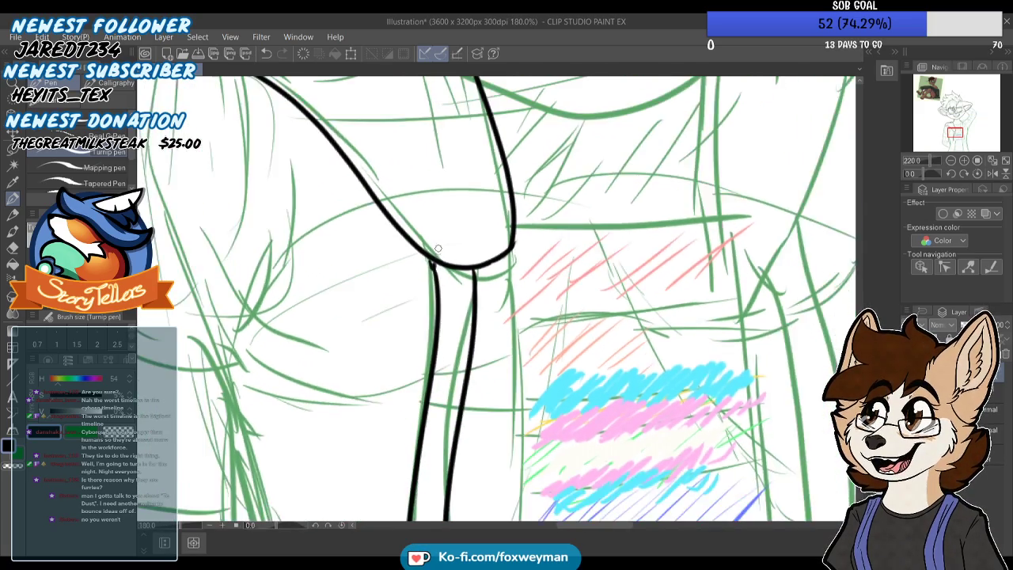
scroll(437, 327, "up", 4)
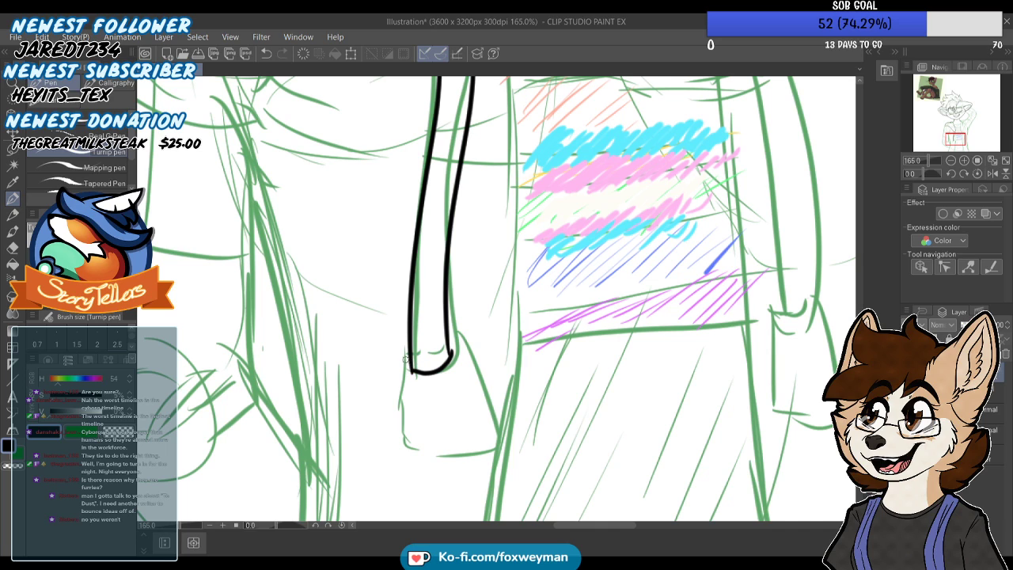
scroll(392, 358, "down", 6)
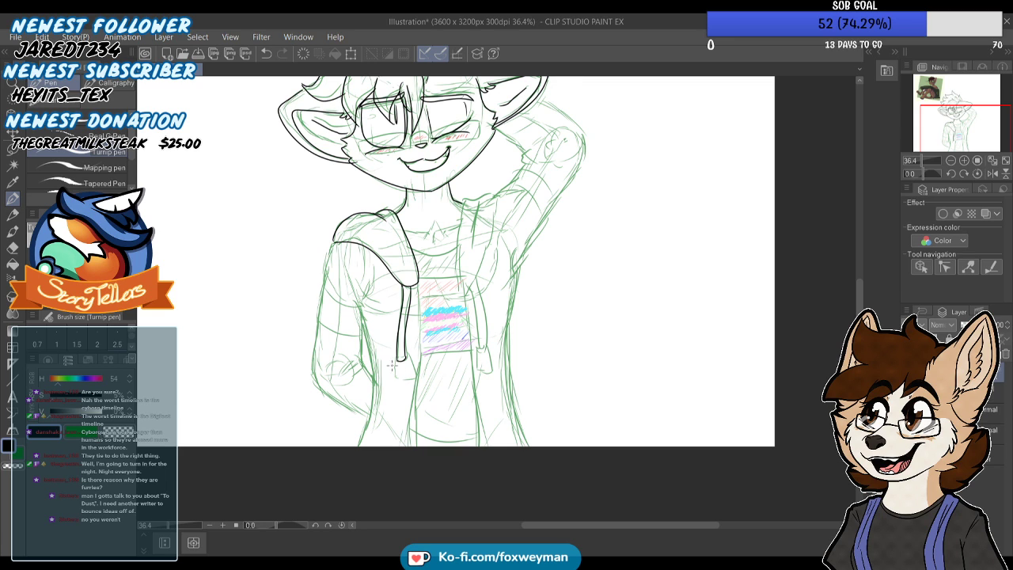
Try to ink the rounded tip hanging at the end of the left drawstring
scroll(390, 357, "up", 5)
scroll(385, 344, "up", 2)
left_click_drag(386, 341, 379, 452)
key("ctrl+z")
mouse_move(430, 319)
left_mouse_down()
mouse_move(463, 409)
mouse_move(459, 429)
mouse_move(410, 442)
mouse_move(377, 434)
mouse_move(370, 385)
mouse_move(392, 324)
left_mouse_up()
scroll(396, 350, "down", 1)
scroll(395, 350, "down", 2)
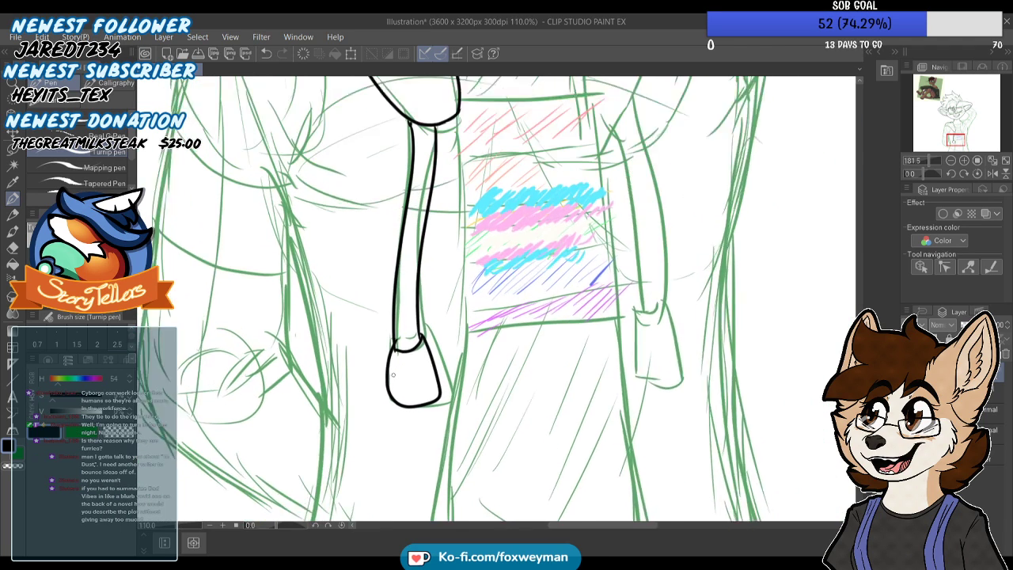
scroll(394, 372, "up", 2)
key("ctrl+z")
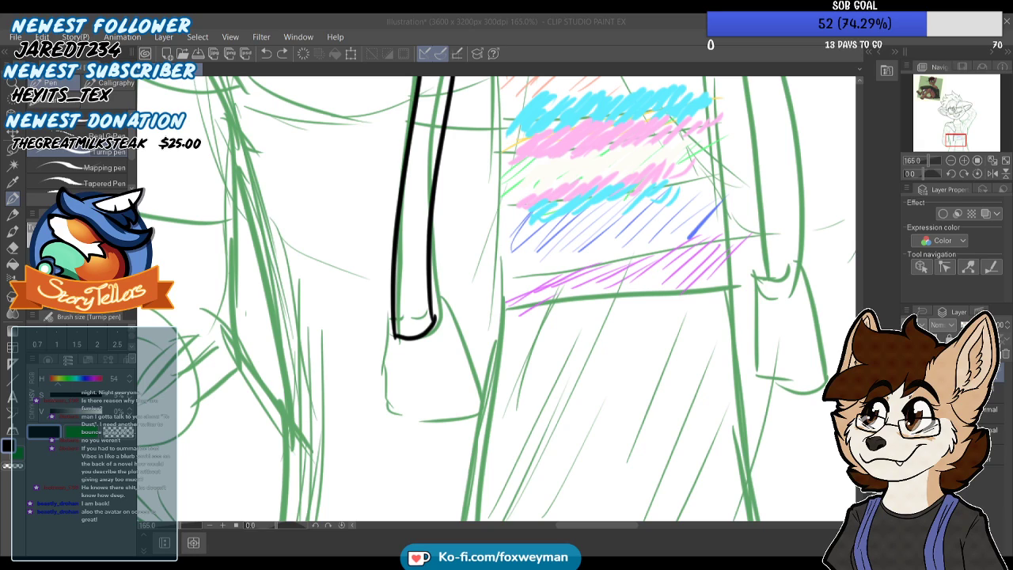
Ink the rounded, widening tip around the lower end of the left drawstring
left_click(351, 498)
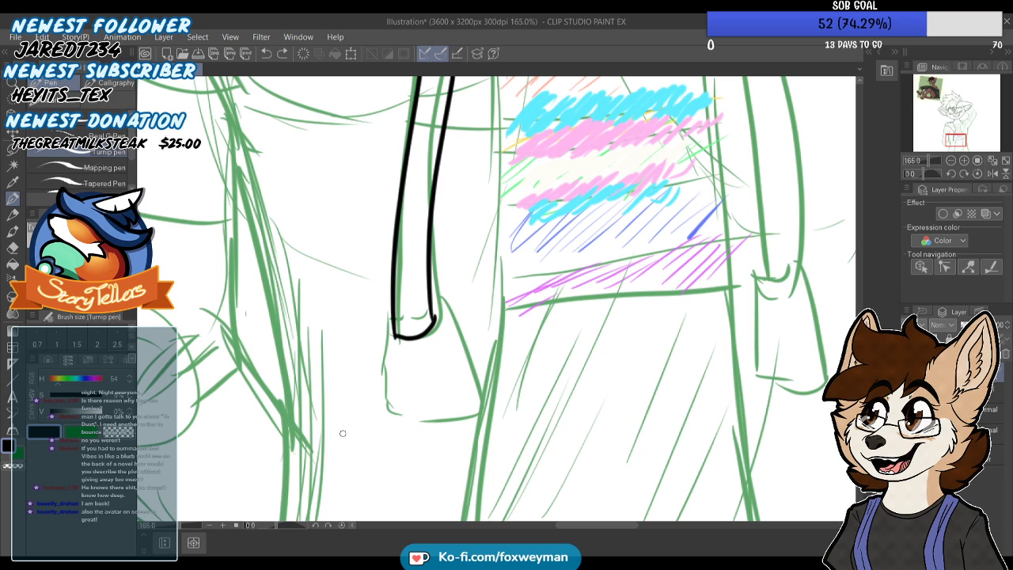
scroll(343, 432, "down", 8)
scroll(403, 303, "up", 9)
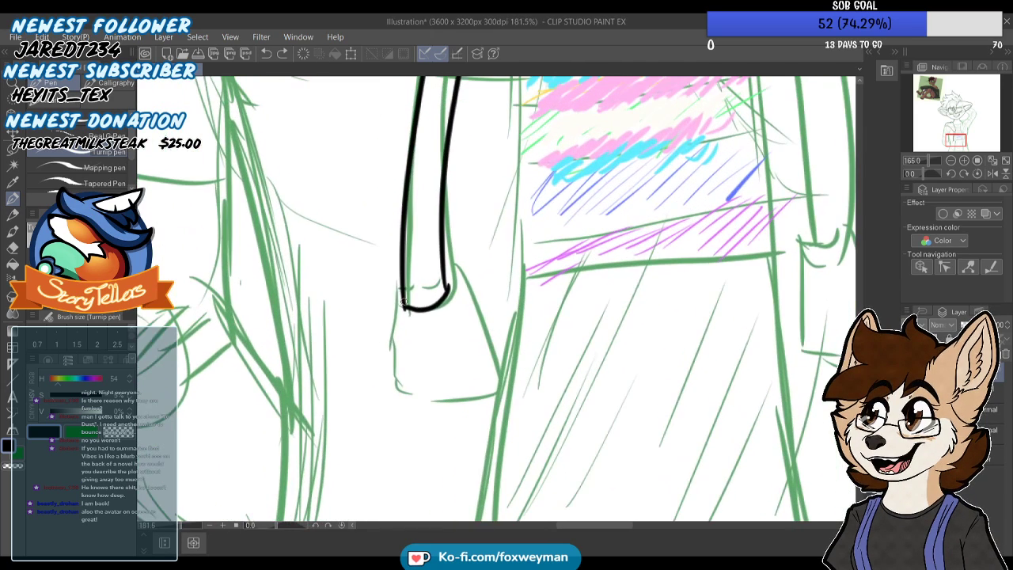
mouse_move(448, 273)
left_mouse_down()
mouse_move(482, 377)
mouse_move(469, 399)
mouse_move(412, 404)
mouse_move(391, 376)
mouse_move(400, 293)
left_mouse_up()
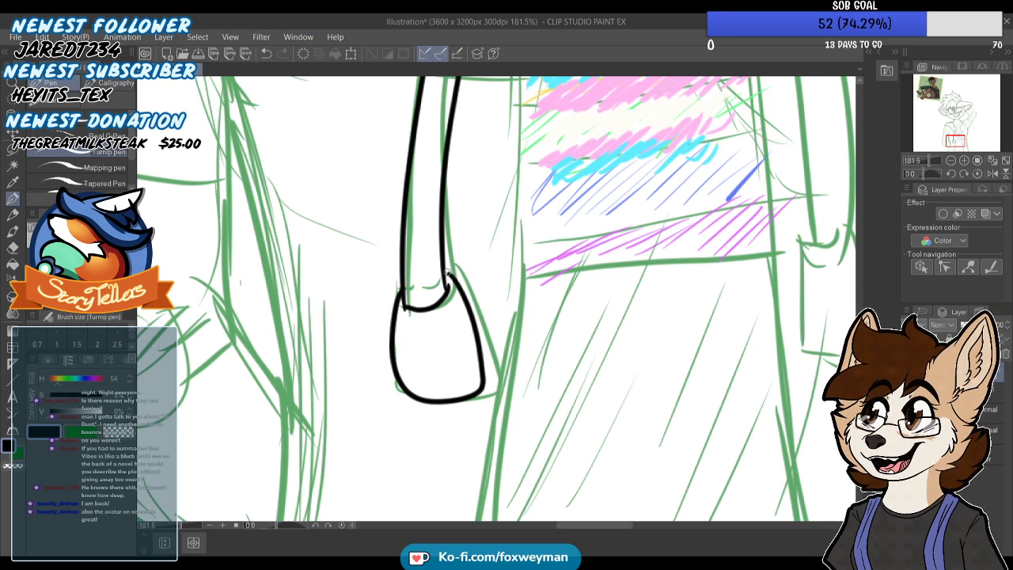
scroll(436, 279, "down", 6)
scroll(422, 274, "up", 3)
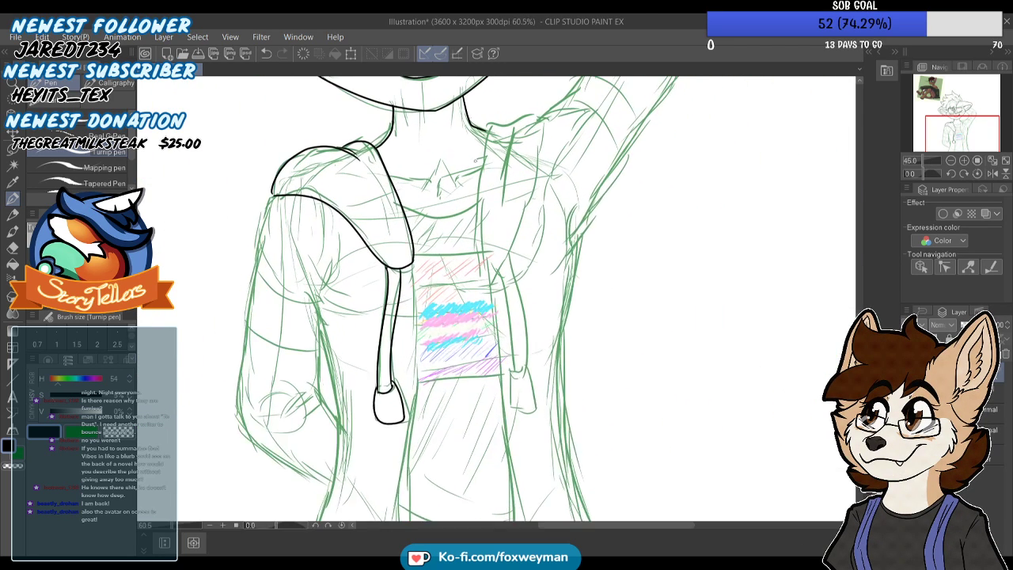
Ink the closed outline of the right hood flap from the neck down to its pointed tip on the chest
left_click_drag(484, 270, 494, 116)
scroll(463, 254, "down", 2)
scroll(489, 122, "up", 4)
key("ctrl+z")
scroll(445, 317, "down", 2)
scroll(445, 251, "up", 1)
left_click_drag(469, 391, 479, 244)
mouse_move(482, 209)
left_mouse_down()
mouse_move(570, 180)
mouse_move(579, 254)
left_mouse_up()
scroll(574, 181, "down", 3)
scroll(515, 258, "down", 2)
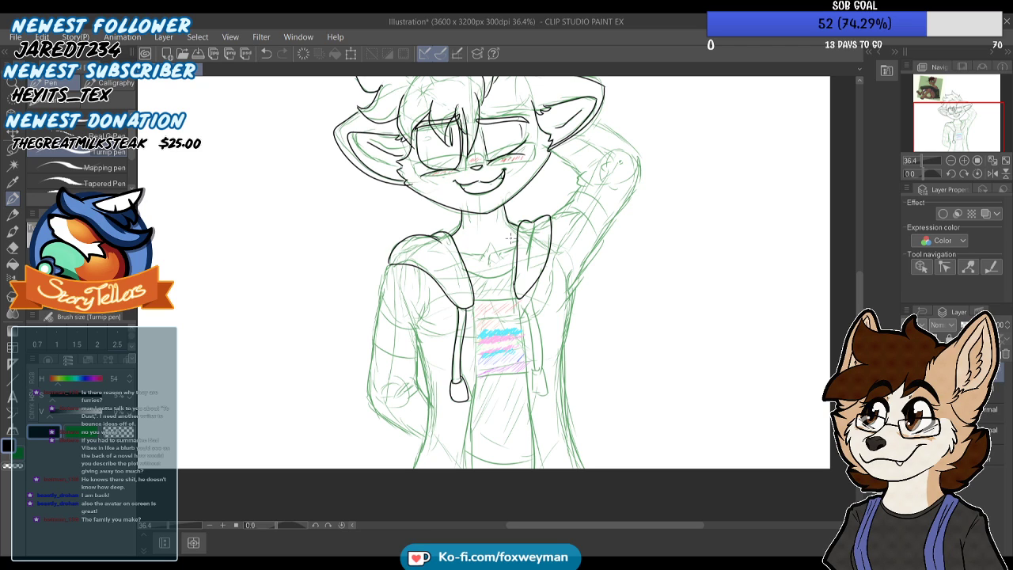
scroll(408, 287, "up", 2)
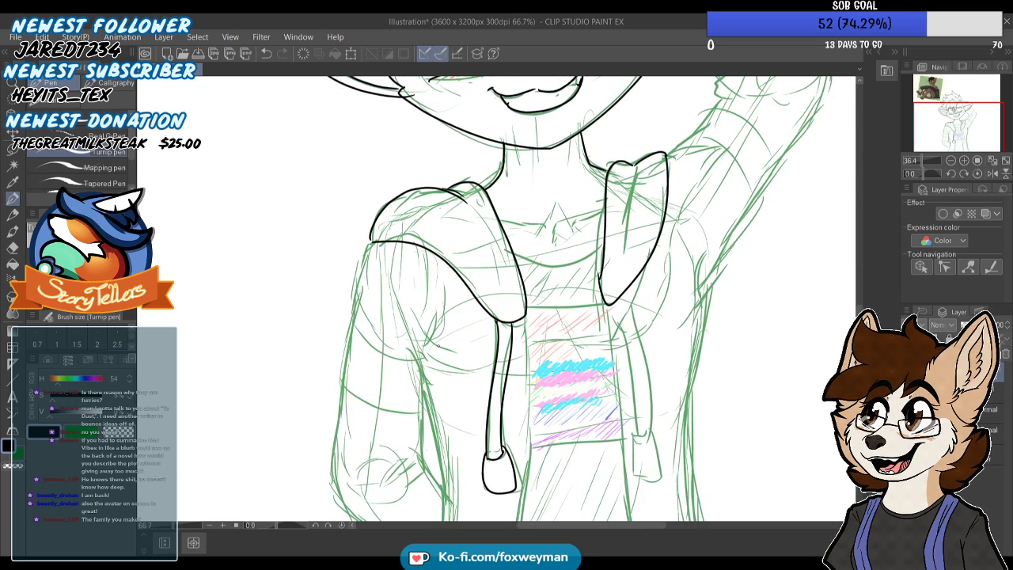
Ink the left side contour of the torso from below the armpit down toward the hem
scroll(405, 342, "up", 1)
scroll(413, 252, "down", 4)
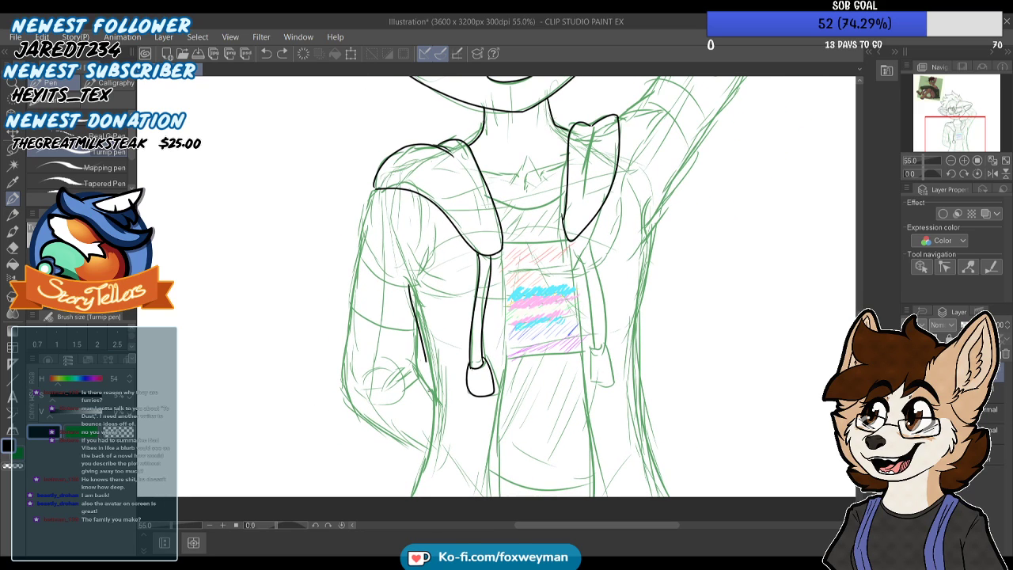
scroll(414, 444, "down", 1)
left_click_drag(414, 299, 429, 427)
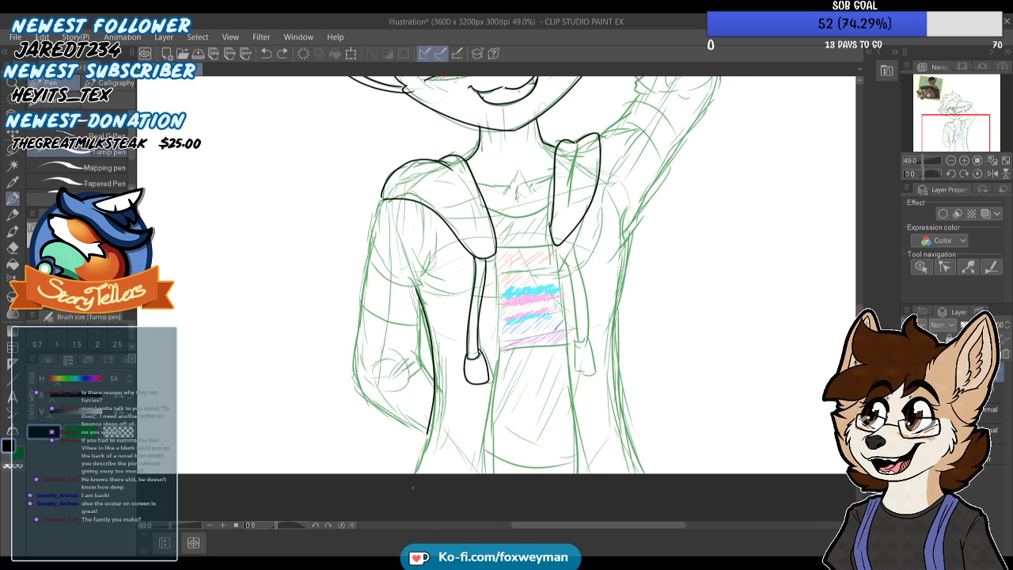
scroll(463, 223, "down", 2)
Ink the right side contour of the torso from the armpit to the canvas edge, redoing the first stroke
scroll(589, 233, "up", 4)
left_click_drag(601, 207, 570, 300)
key("ctrl+z")
scroll(572, 240, "down", 2)
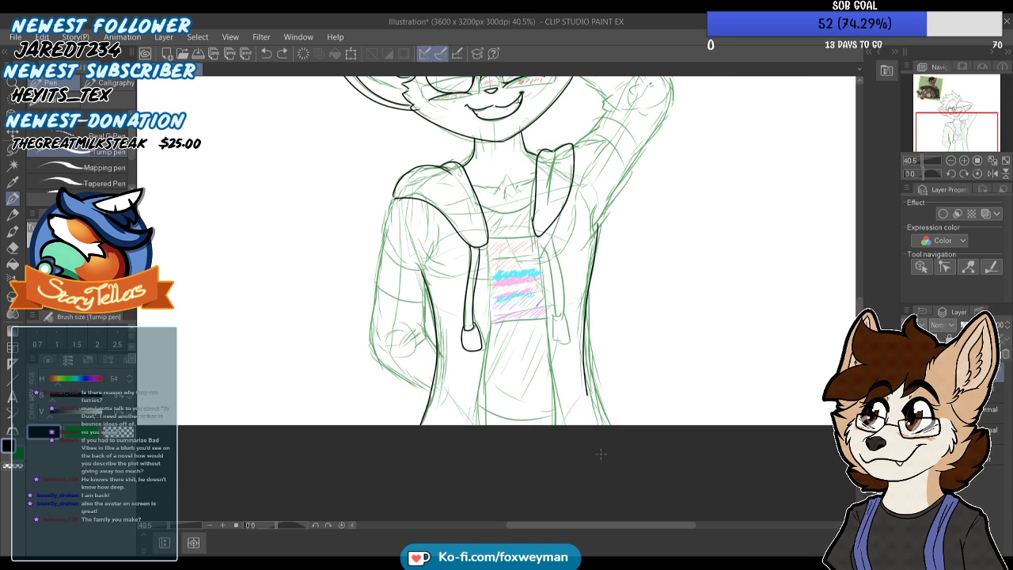
left_click_drag(597, 231, 607, 426)
scroll(546, 338, "down", 1)
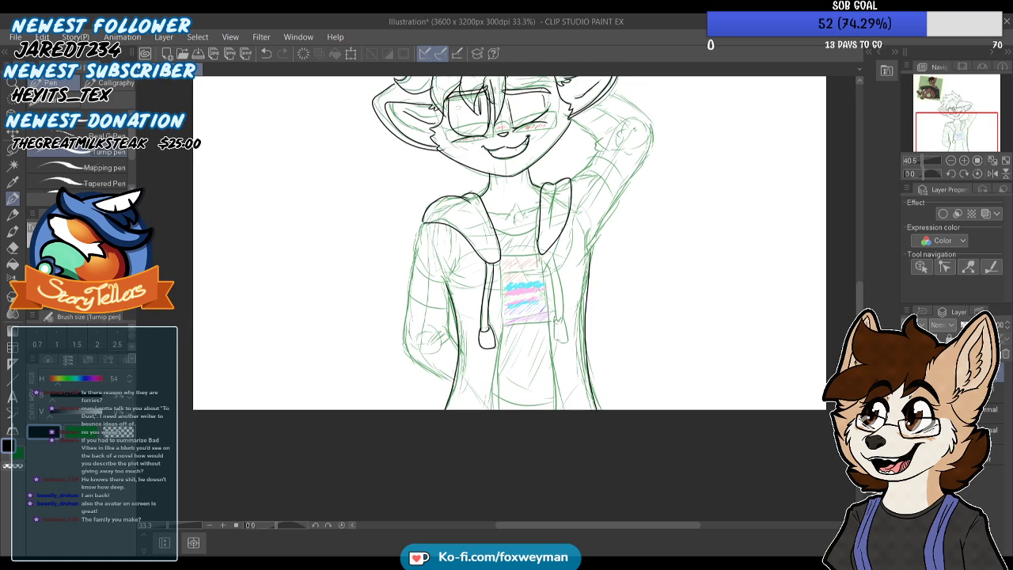
Ink both front opening edges of the jacket from the hood tips to the canvas edge, redoing the right one until it fits
scroll(500, 268, "up", 1)
scroll(500, 267, "up", 1)
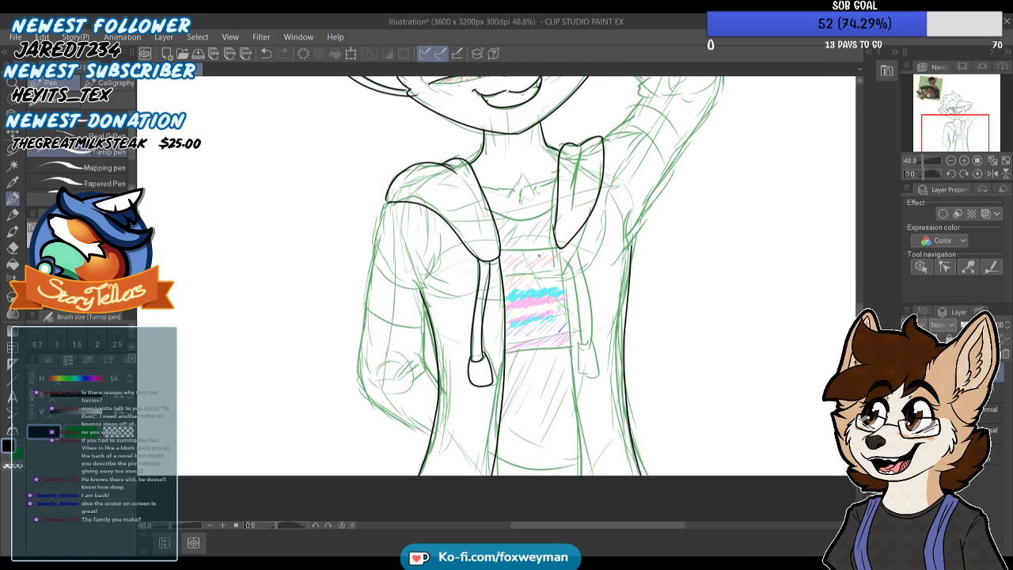
left_click_drag(557, 255, 584, 475)
key("ctrl+z")
left_click_drag(553, 239, 571, 475)
key("ctrl+z")
left_click_drag(556, 247, 581, 477)
key("ctrl+z")
left_click_drag(556, 247, 594, 476)
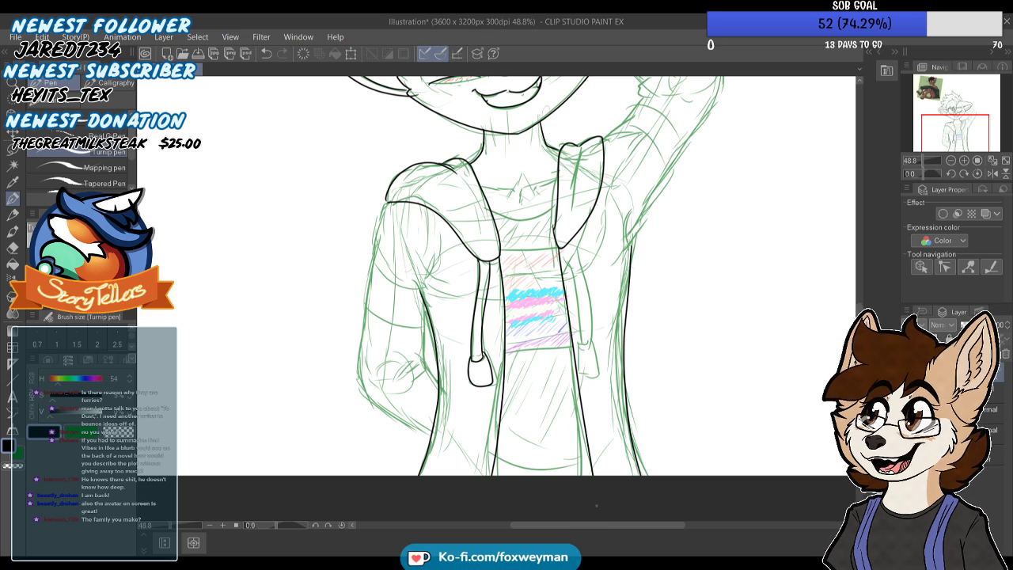
Ink the inner contour of the left sleeve and the short fold lines at the bent elbow
scroll(587, 458, "down", 1)
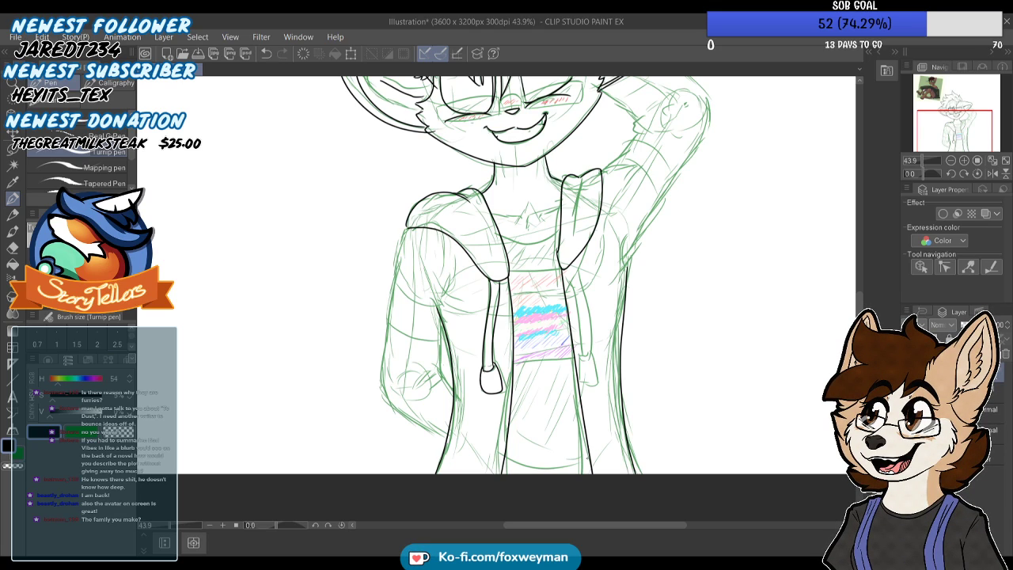
scroll(452, 392, "up", 1)
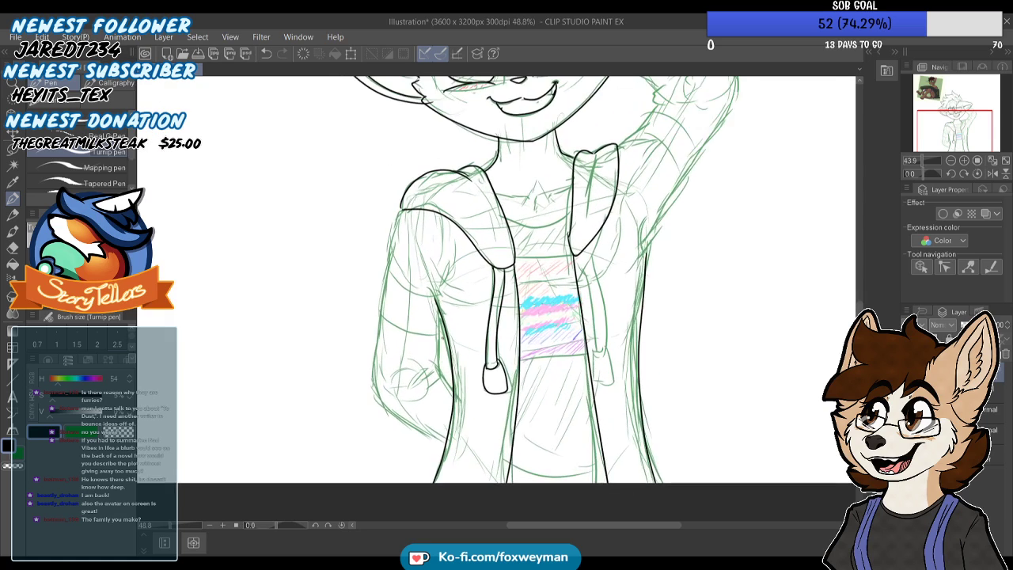
scroll(441, 328, "up", 4)
key("ctrl+z")
mouse_move(439, 296)
left_mouse_down()
mouse_move(436, 393)
mouse_move(396, 423)
left_mouse_up()
scroll(411, 419, "up", 3)
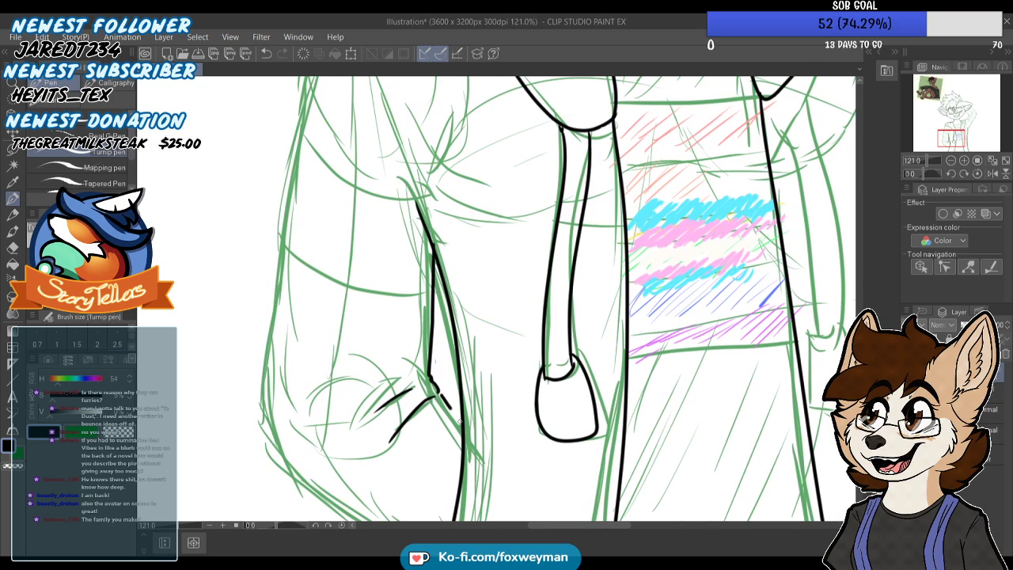
key("ctrl+z")
Ink the outer contour of the left sleeve from the shoulder around the elbow and back to the torso
scroll(444, 340, "down", 4)
left_click_drag(386, 164, 353, 384)
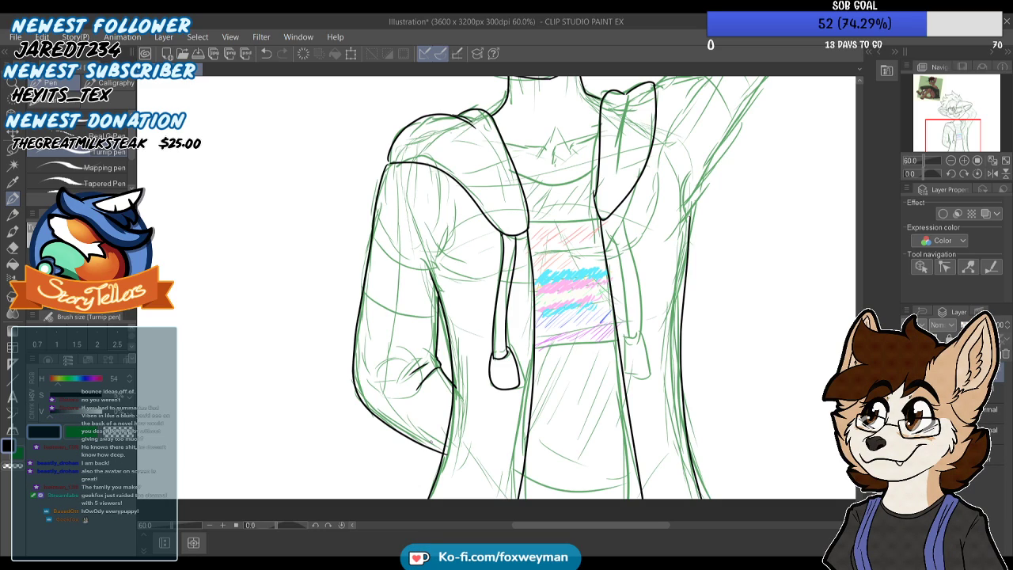
scroll(475, 388, "down", 1)
left_click_drag(483, 380, 443, 424)
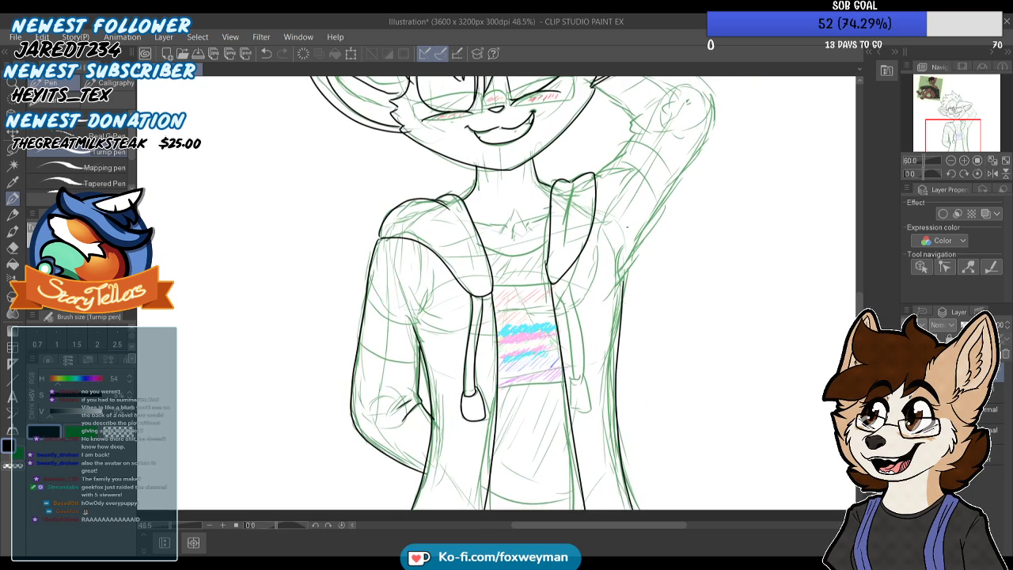
scroll(443, 380, "up", 2)
scroll(581, 256, "down", 1)
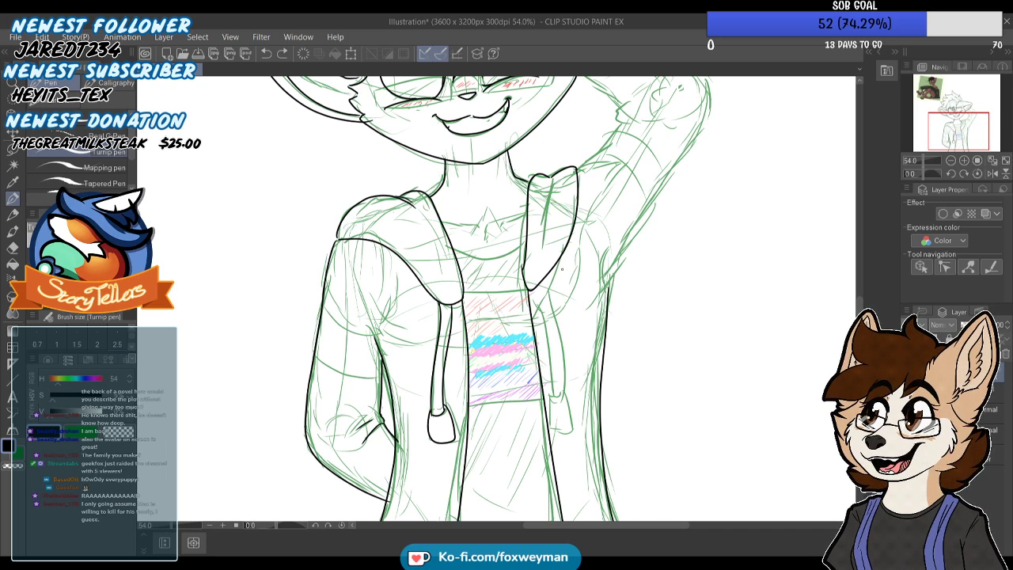
scroll(501, 391, "down", 2)
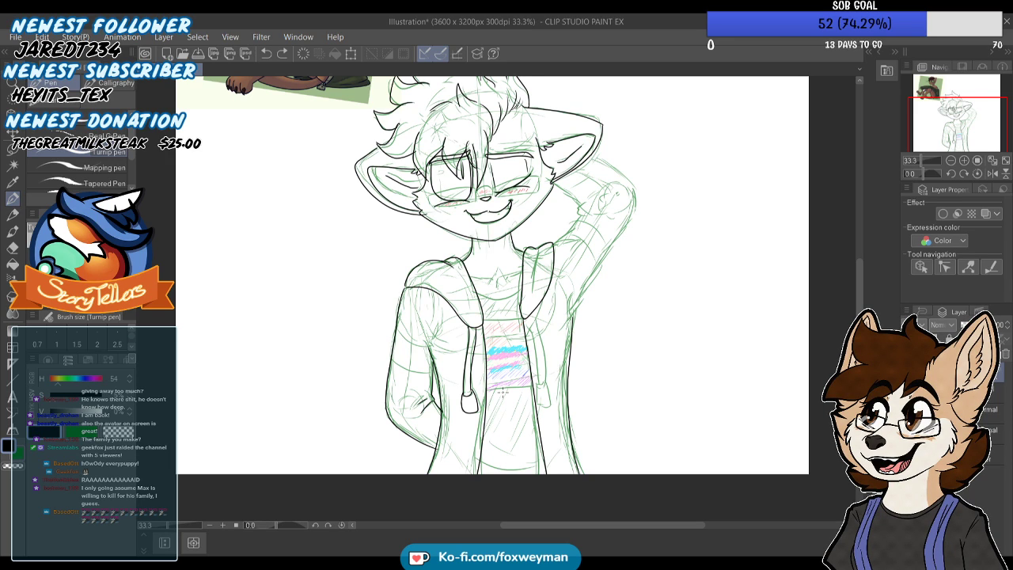
Ink the short fold lines inside the top of the right hood edge and beside the left hood edge
scroll(501, 391, "up", 4)
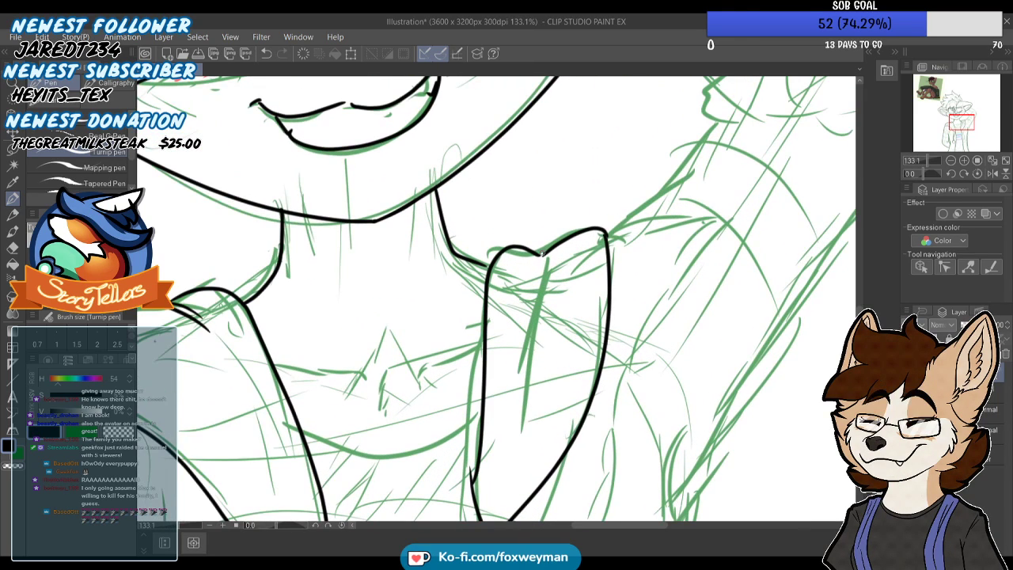
left_click_drag(534, 258, 517, 348)
scroll(544, 252, "up", 1)
scroll(547, 263, "down", 3)
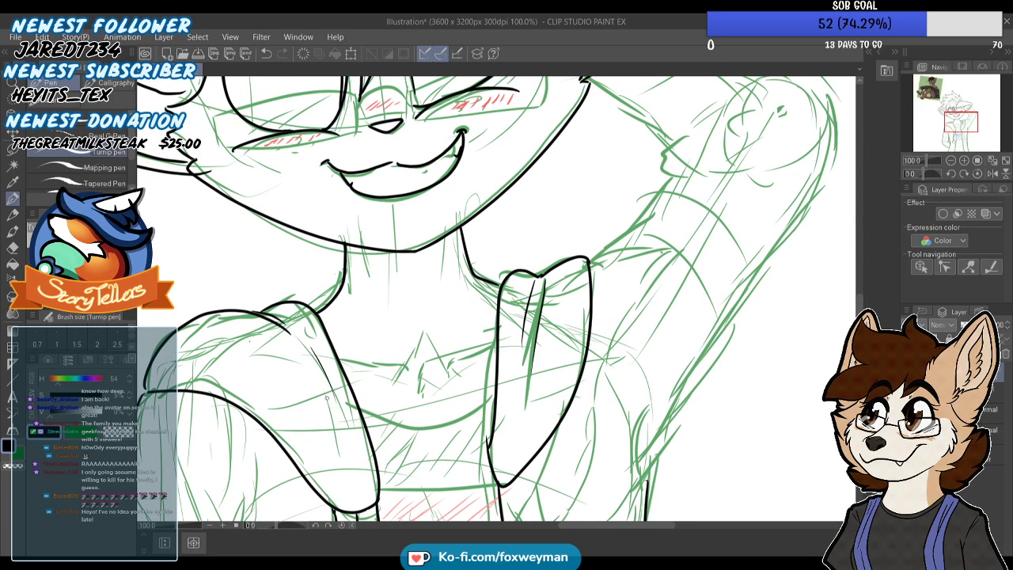
Ink the inner contour of the raised right sleeve from the hood to the bend and up to the cheek, with small creases at the bend
scroll(554, 279, "up", 1)
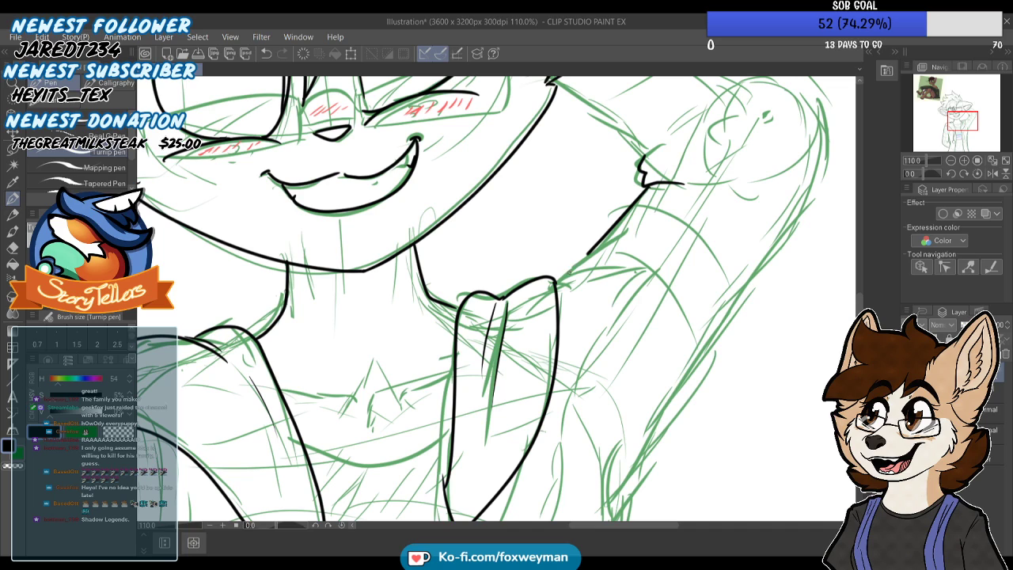
scroll(565, 273, "up", 2)
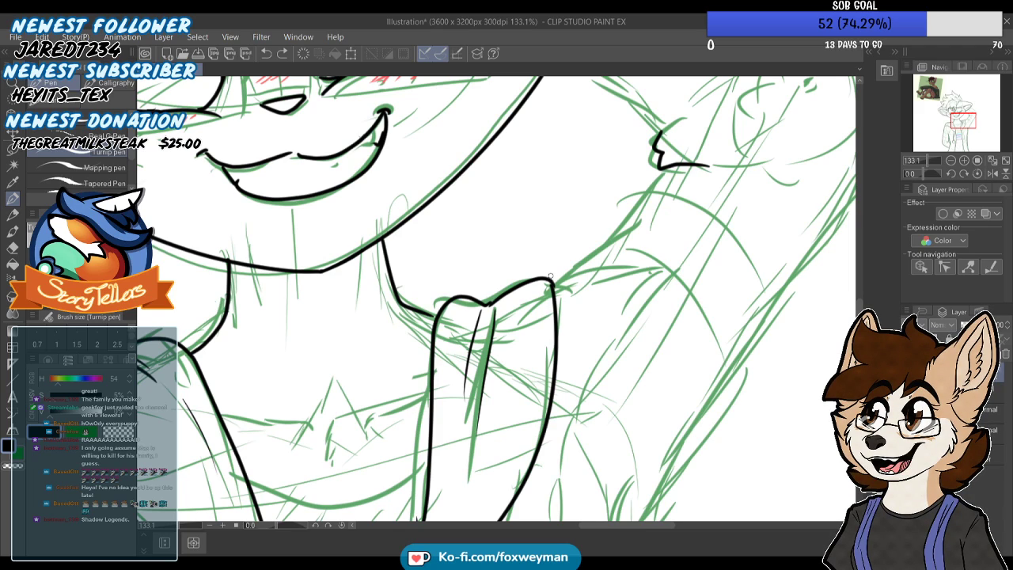
mouse_move(549, 278)
left_mouse_down()
mouse_move(642, 201)
mouse_move(661, 171)
left_mouse_up()
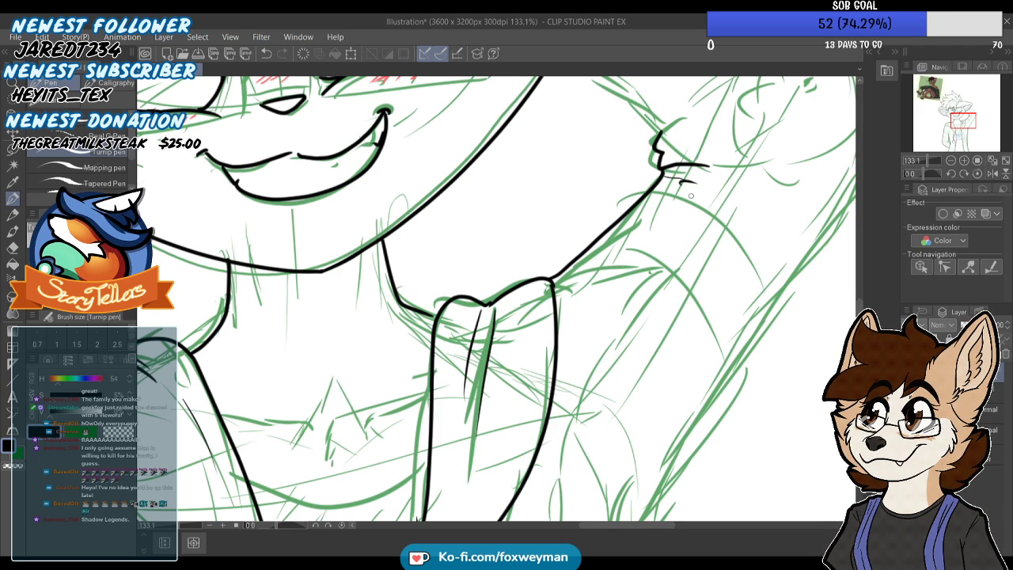
scroll(593, 314, "down", 7)
scroll(581, 168, "up", 8)
mouse_move(559, 187)
left_mouse_down()
mouse_move(639, 246)
mouse_move(681, 292)
left_mouse_up()
scroll(624, 256, "down", 4)
scroll(623, 255, "down", 2)
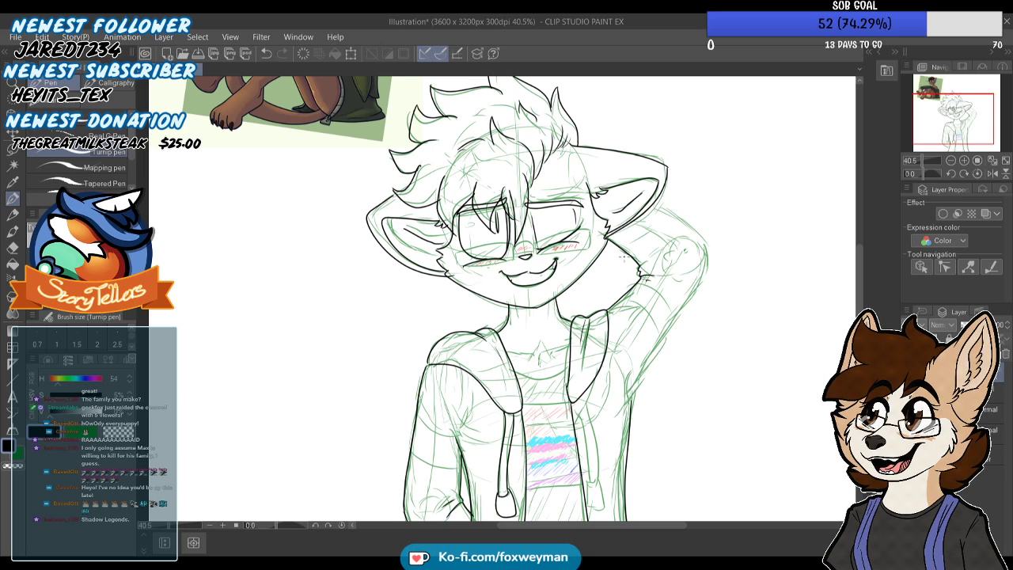
Ink the outer contour of the raised right sleeve from below the ear around the elbow to the armpit, redoing the first stroke
scroll(623, 256, "down", 1)
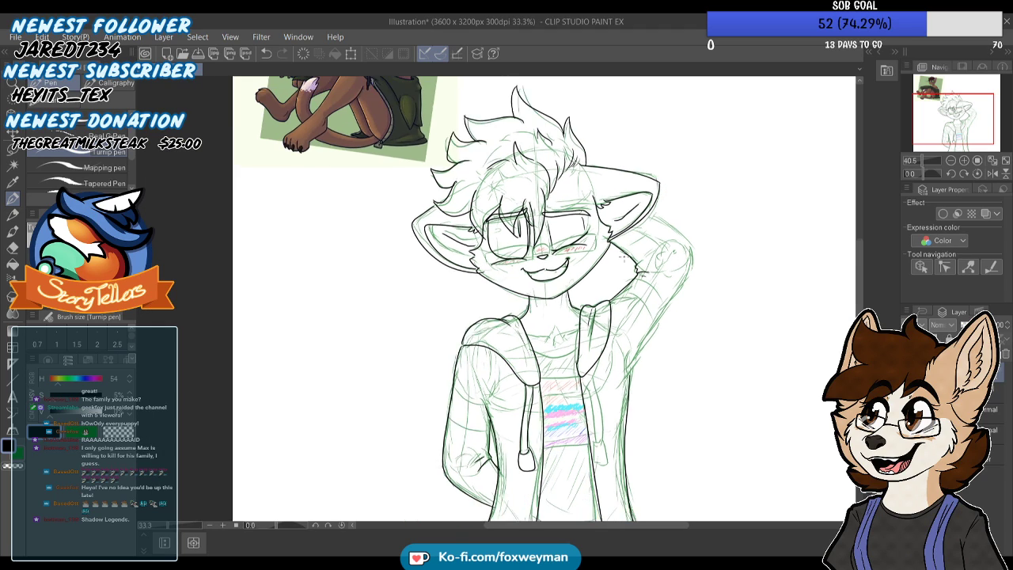
scroll(624, 256, "down", 1)
scroll(669, 277, "up", 3)
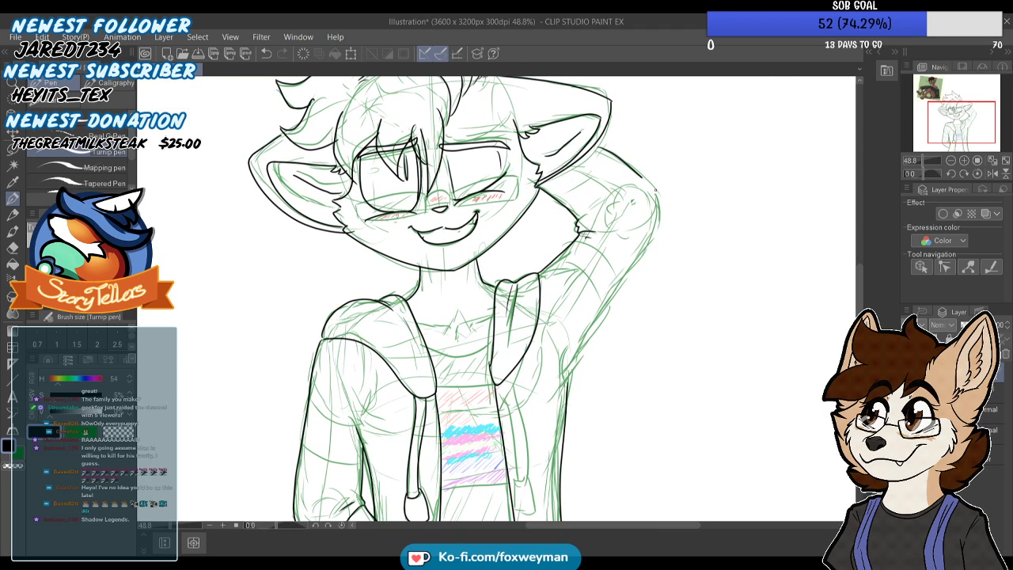
mouse_move(617, 145)
left_mouse_down()
mouse_move(661, 218)
mouse_move(570, 368)
left_mouse_up()
key("ctrl+z")
mouse_move(606, 146)
left_mouse_down()
mouse_move(661, 230)
mouse_move(570, 380)
left_mouse_up()
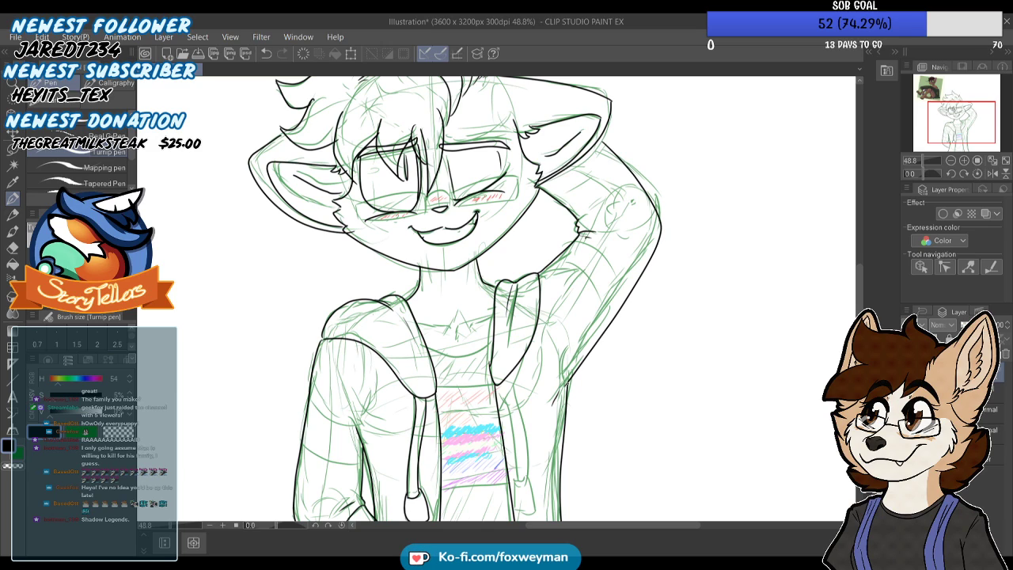
scroll(564, 271, "down", 2)
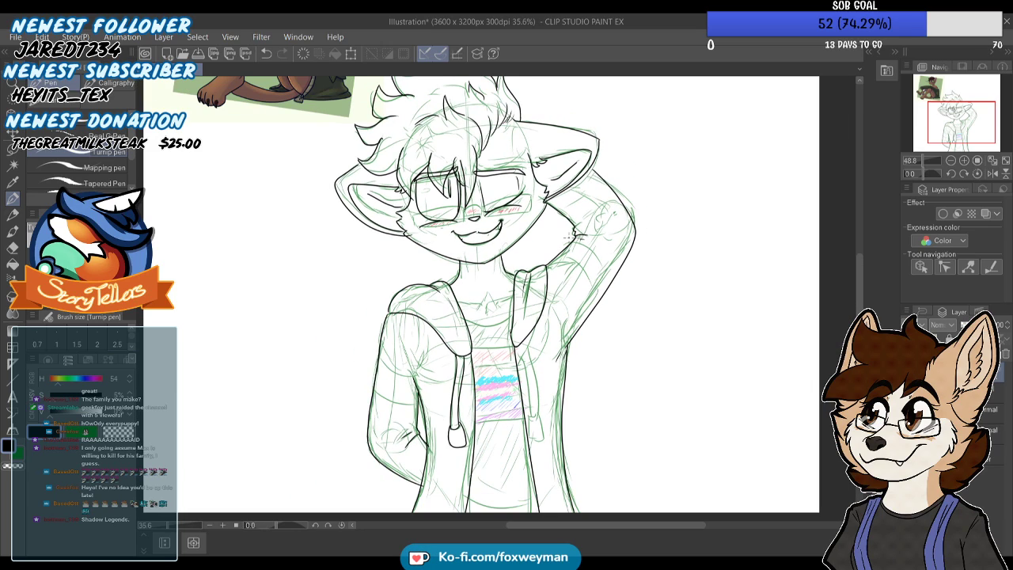
Ink the shirt's curved neckline between the two hood edges, redoing the stroke until it fits
scroll(475, 269, "up", 4)
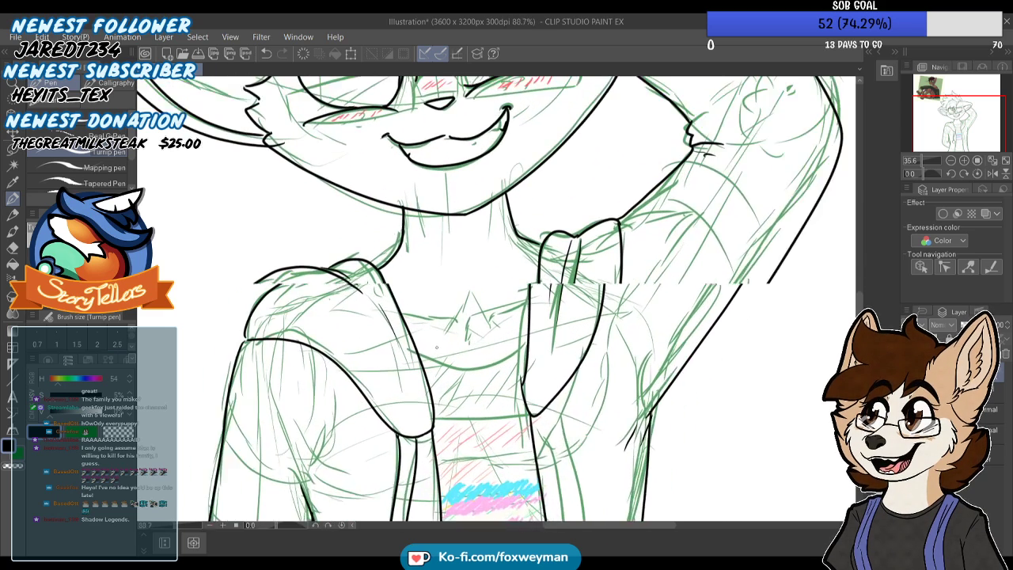
mouse_move(410, 358)
left_mouse_down()
mouse_move(512, 378)
mouse_move(561, 343)
mouse_move(516, 380)
mouse_move(458, 384)
mouse_move(416, 365)
mouse_move(499, 375)
mouse_move(564, 340)
left_mouse_up()
key("ctrl+z")
key("ctrl+z")
scroll(565, 341, "down", 4)
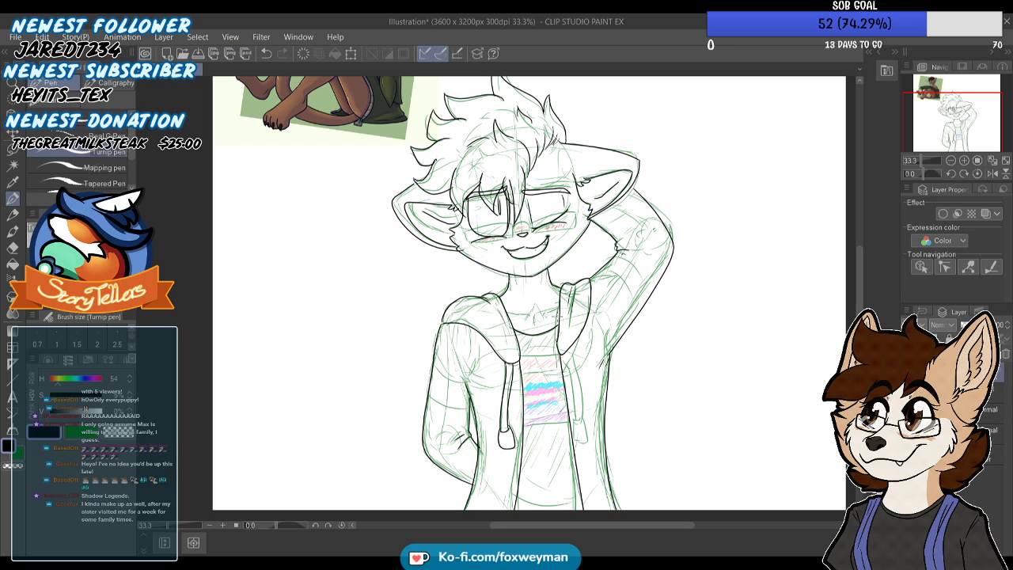
scroll(522, 340, "down", 1)
Ink both edges of the right drawstring cord from the hood tip downward and close its lower end with a short curve
scroll(522, 340, "up", 3)
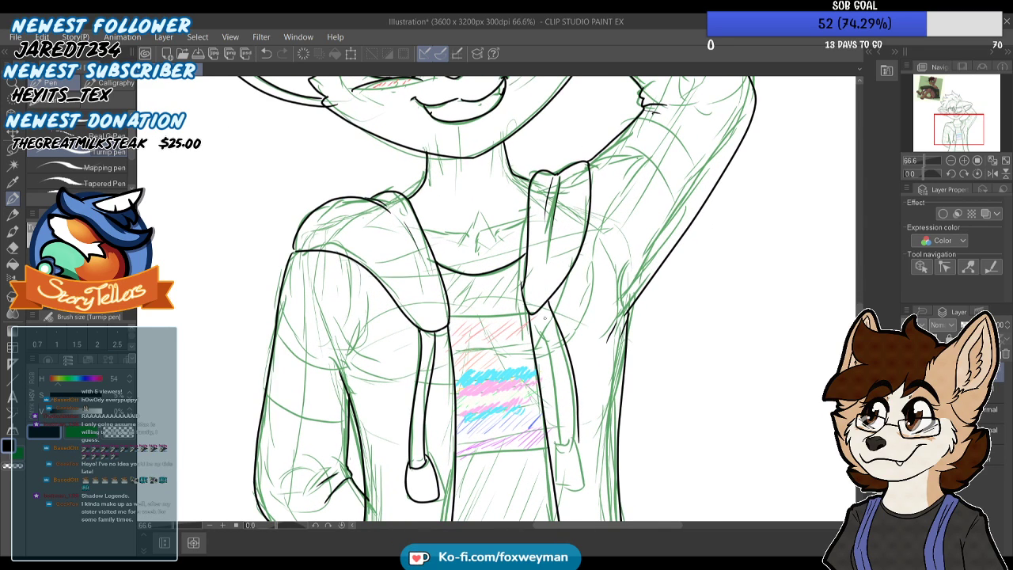
left_click_drag(552, 339, 559, 401)
scroll(570, 432, "down", 1)
scroll(570, 432, "up", 2)
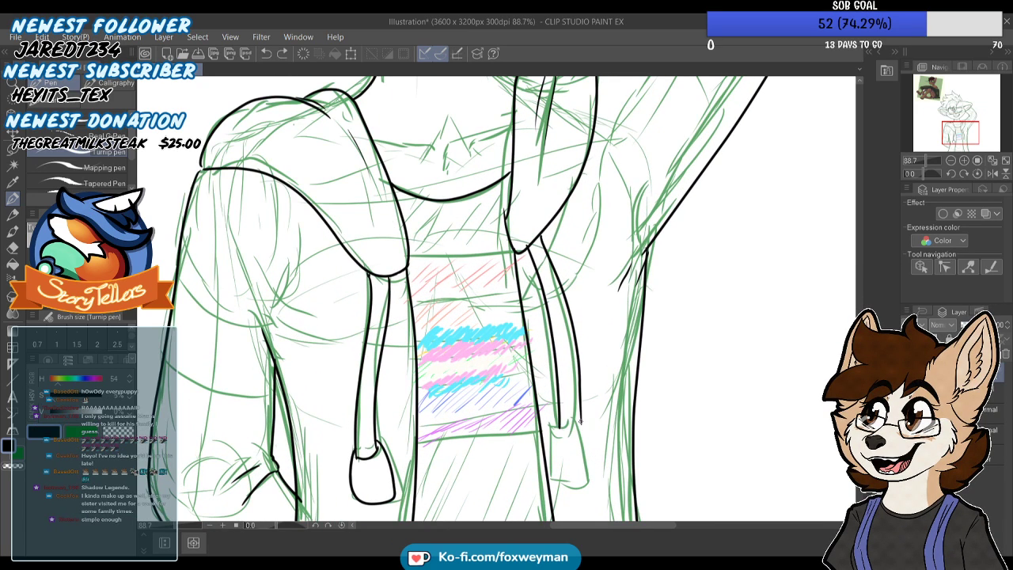
scroll(568, 380, "down", 1)
scroll(567, 380, "up", 4)
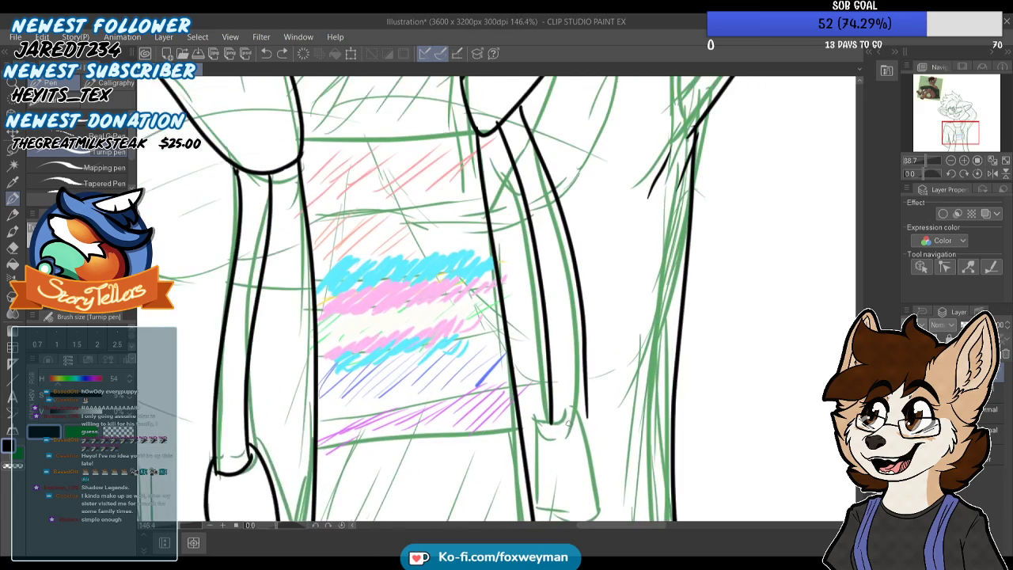
scroll(586, 413, "down", 3)
scroll(586, 396, "up", 1)
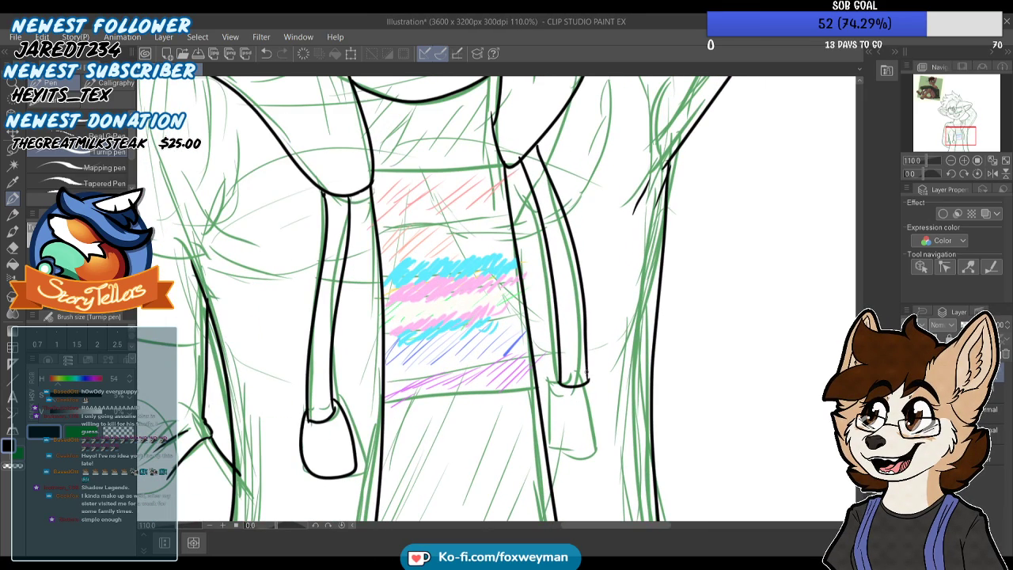
scroll(586, 383, "down", 2)
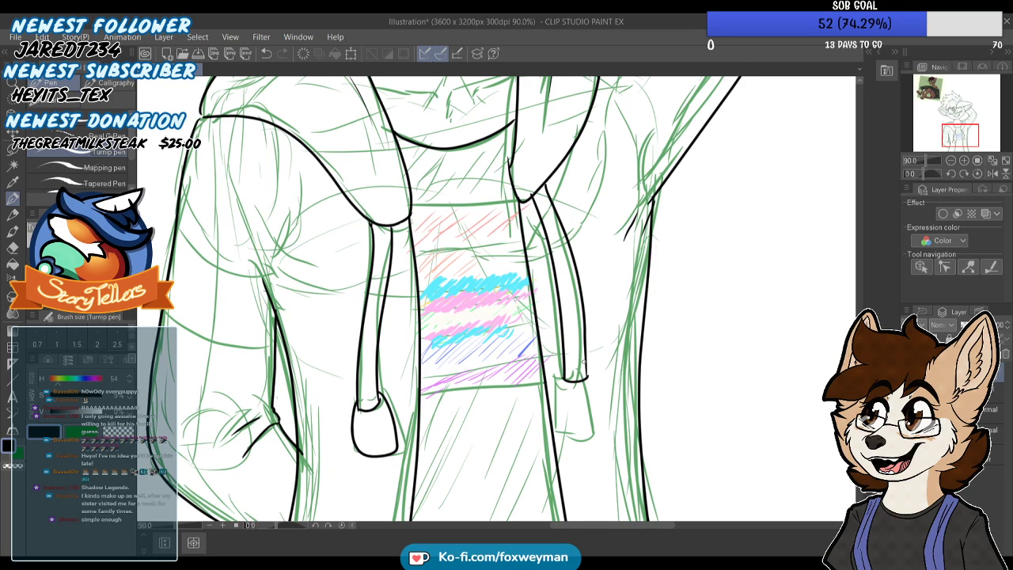
scroll(584, 361, "down", 1)
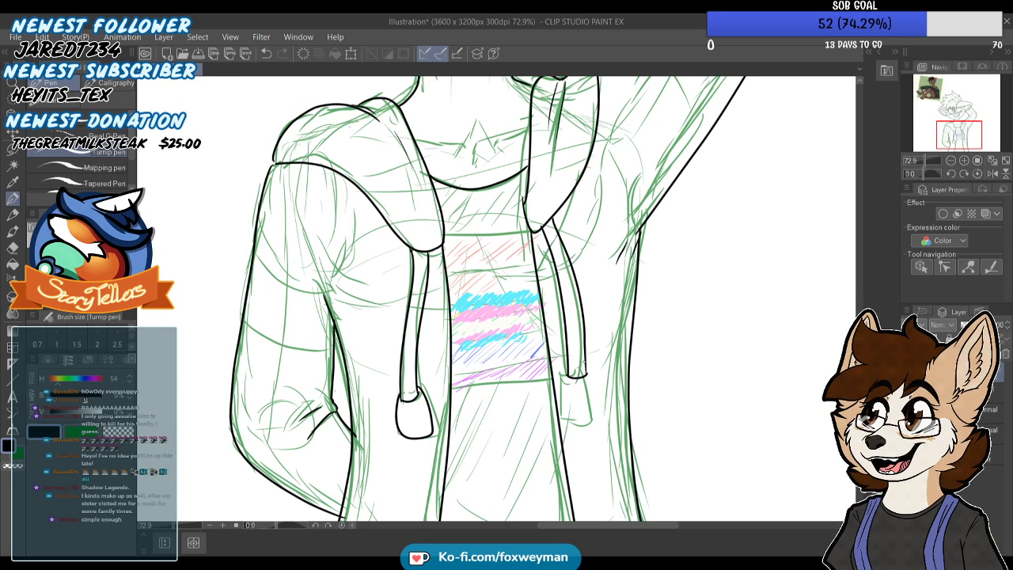
scroll(584, 362, "down", 1)
scroll(584, 362, "down", 2)
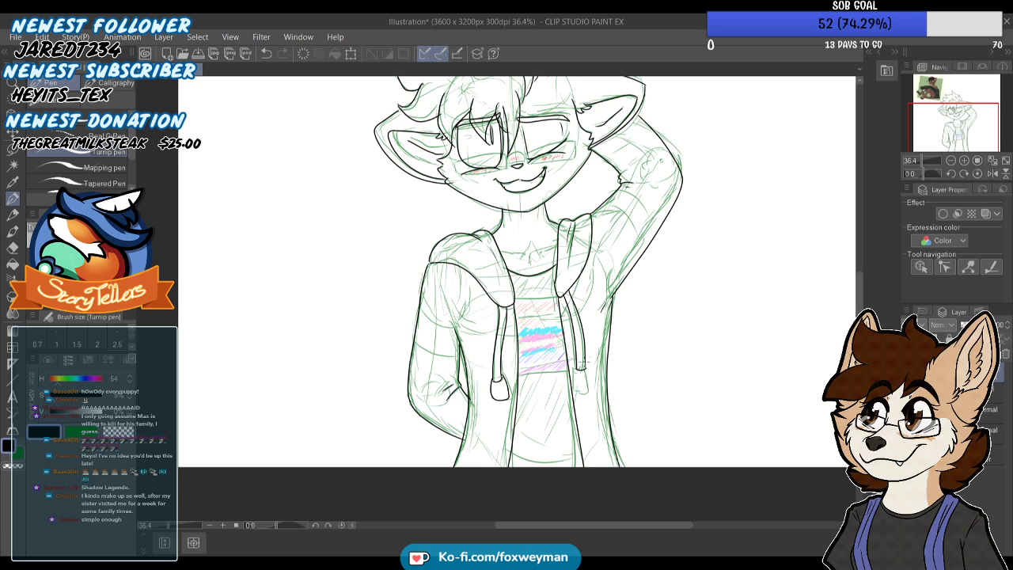
Ink the rounded tip at the lower end of the right drawstring
scroll(584, 360, "up", 8)
left_click_drag(578, 361, 567, 369)
mouse_move(636, 416)
left_mouse_down()
mouse_move(627, 466)
mouse_move(584, 473)
left_mouse_up()
scroll(570, 360, "down", 3)
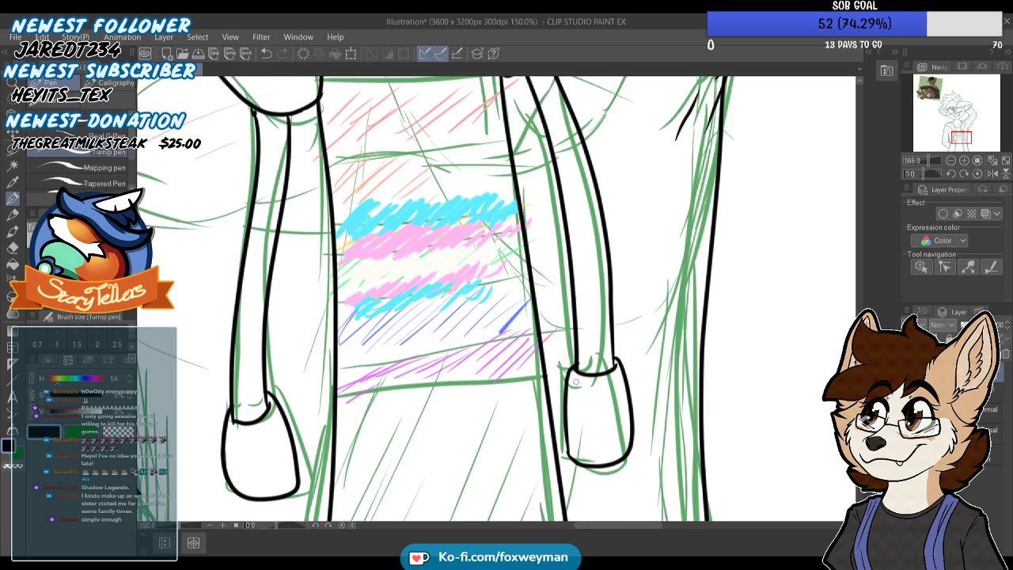
scroll(571, 427, "up", 5)
scroll(572, 426, "down", 1)
scroll(571, 426, "down", 4)
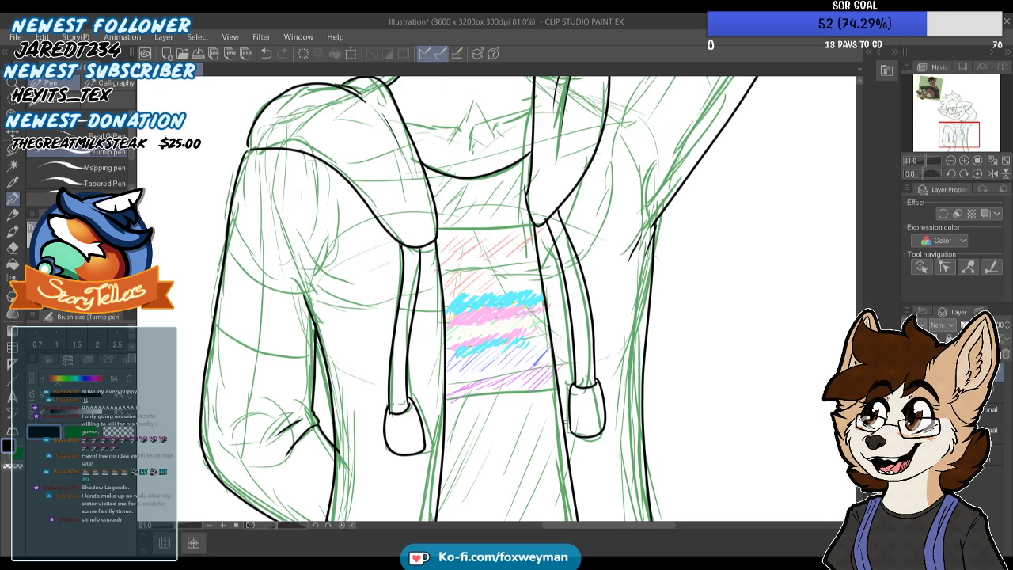
scroll(547, 240, "down", 2)
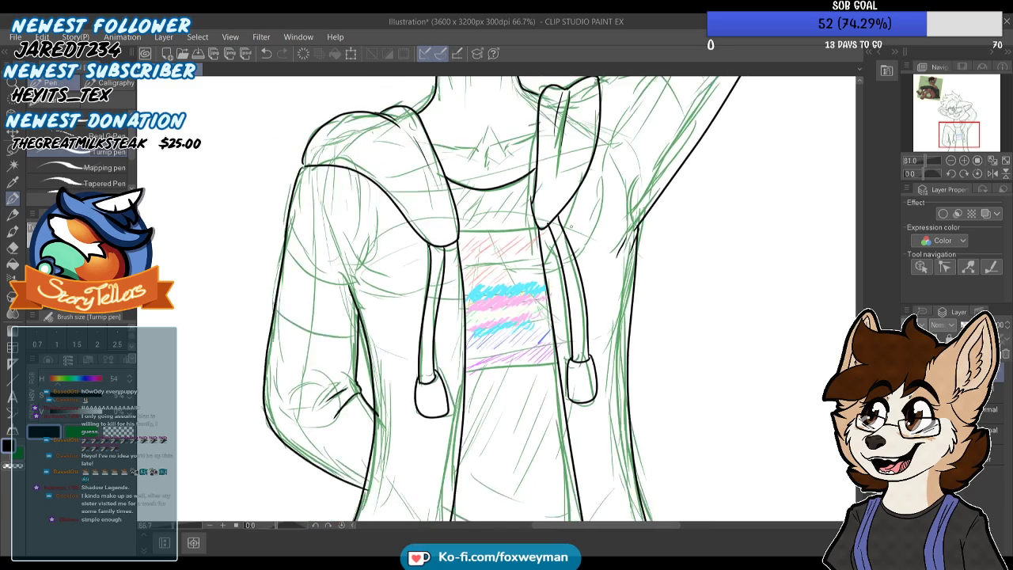
scroll(633, 214, "up", 2)
scroll(539, 467, "down", 4)
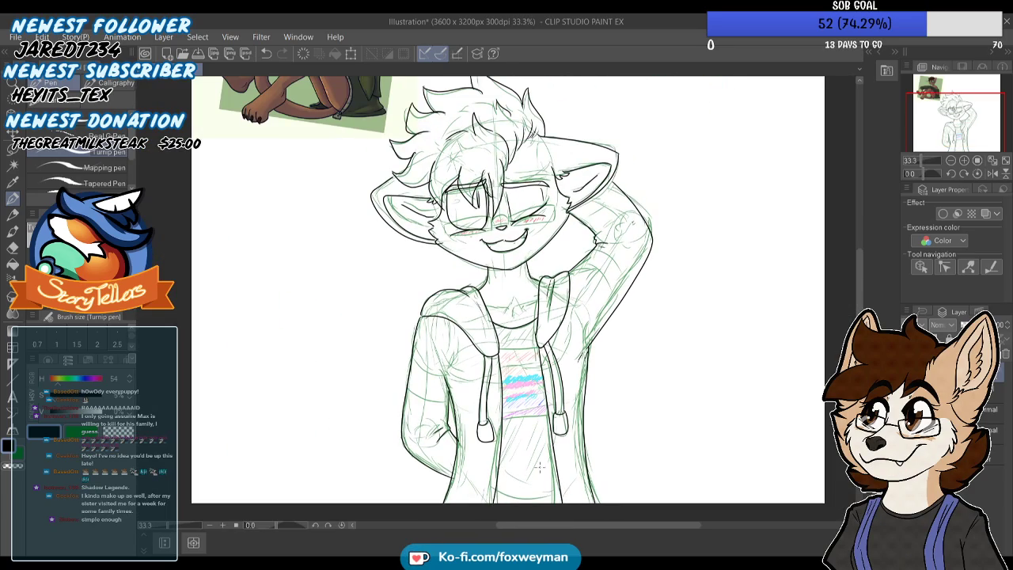
Join the raised arm's outer line to the right ear and tidy the line ends around the ear
scroll(539, 467, "up", 8)
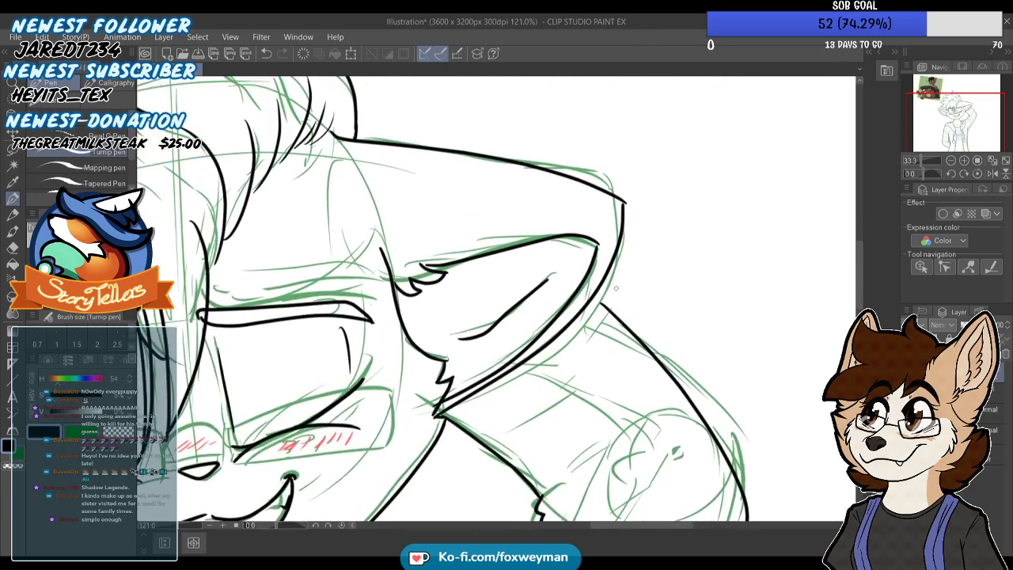
scroll(595, 301, "up", 3)
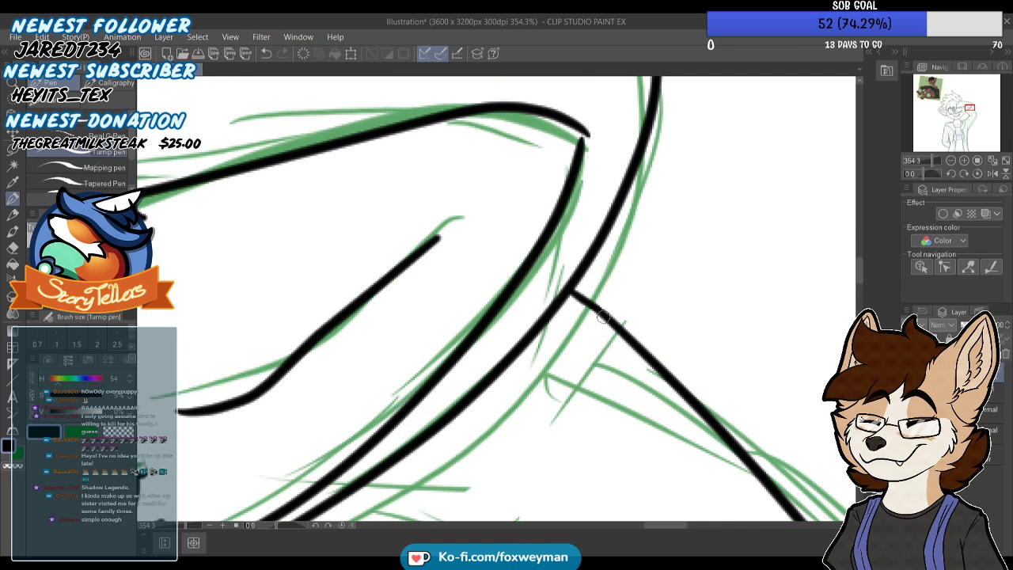
scroll(639, 208, "down", 8)
scroll(608, 149, "up", 7)
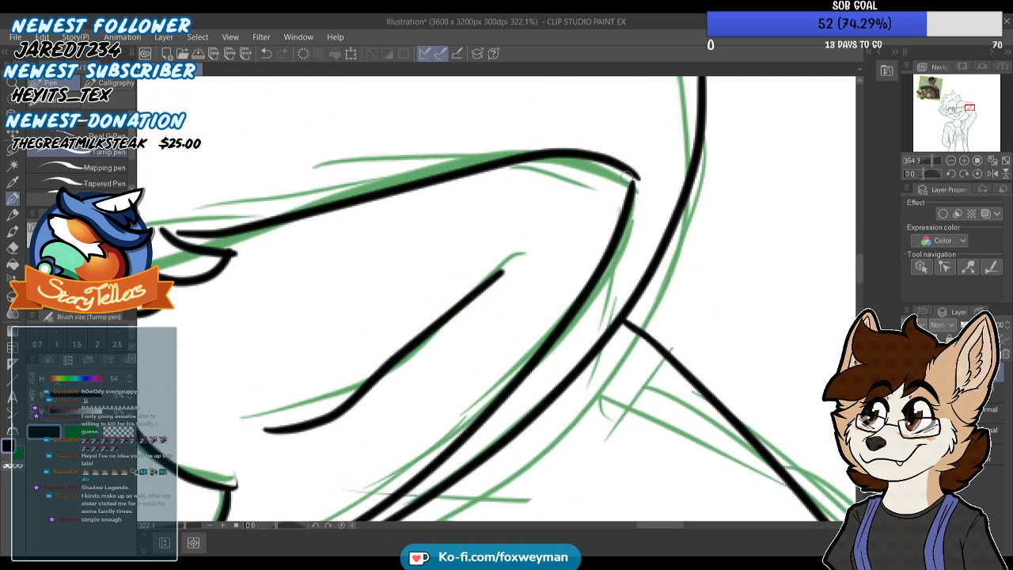
scroll(632, 183, "down", 5)
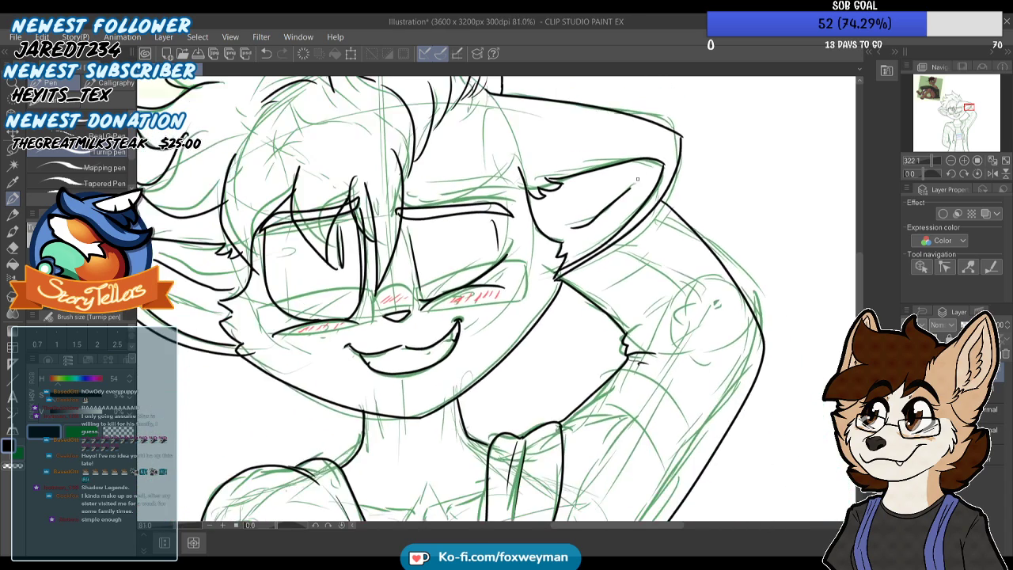
Ink the arched bridge of the glasses above the nose, redoing the stroke until it fits
scroll(380, 288, "up", 2)
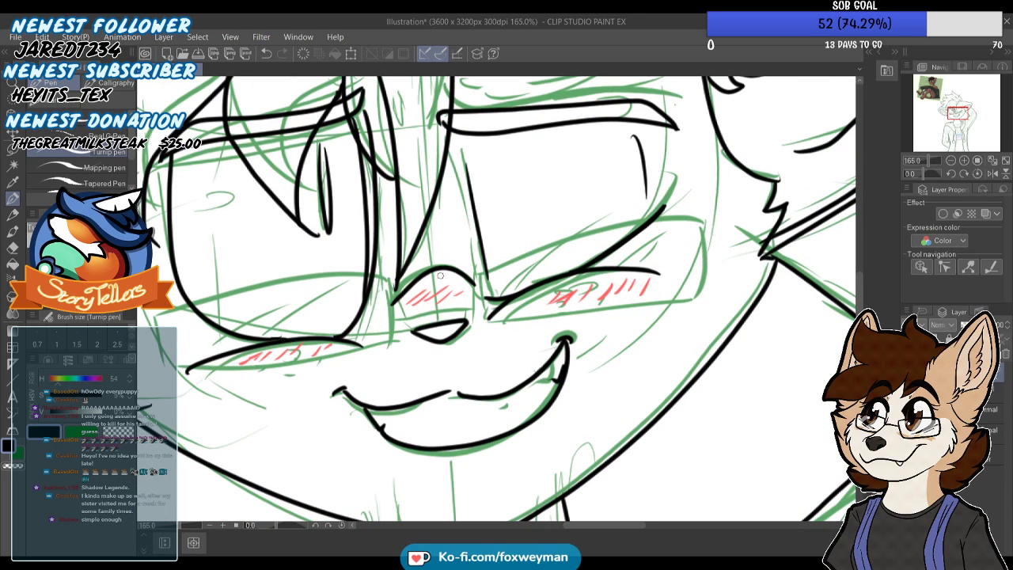
key("ctrl+z")
left_click_drag(382, 266, 383, 322)
key("ctrl+z")
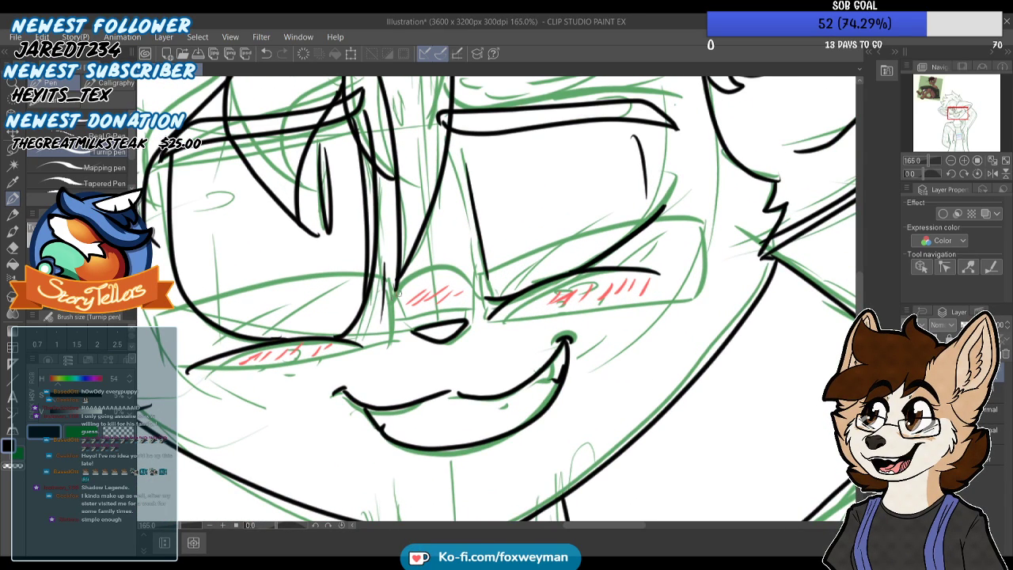
left_click_drag(459, 232, 479, 302)
scroll(417, 308, "down", 2)
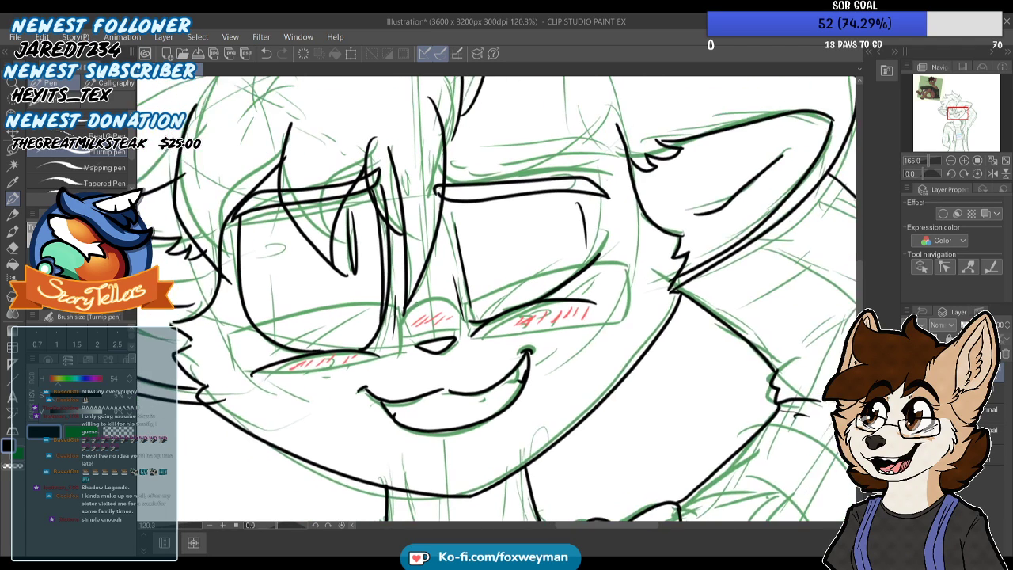
scroll(417, 309, "up", 2)
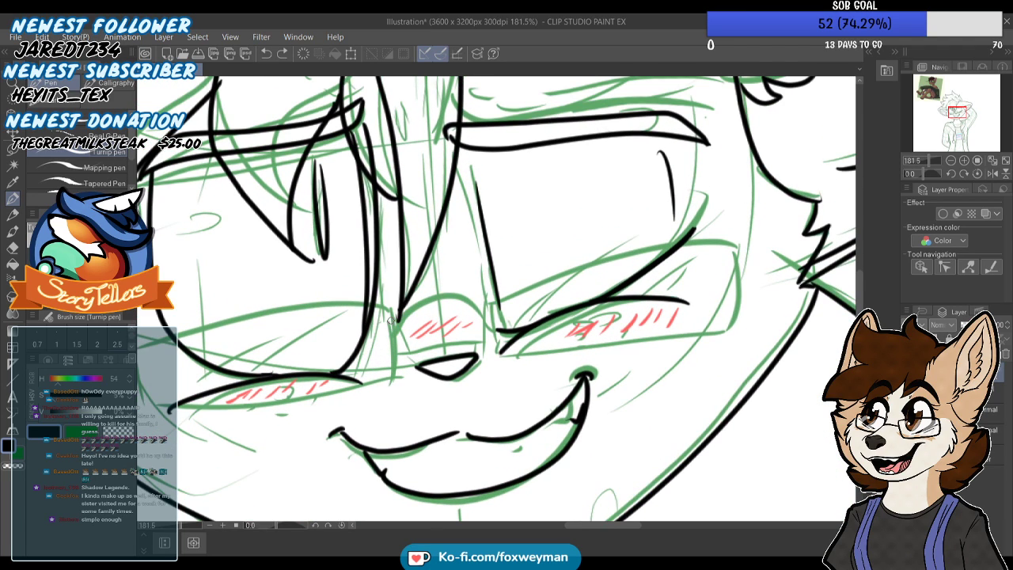
mouse_move(390, 333)
left_mouse_down()
mouse_move(437, 293)
mouse_move(471, 301)
mouse_move(481, 319)
mouse_move(447, 296)
mouse_move(391, 326)
left_mouse_up()
key("ctrl+z")
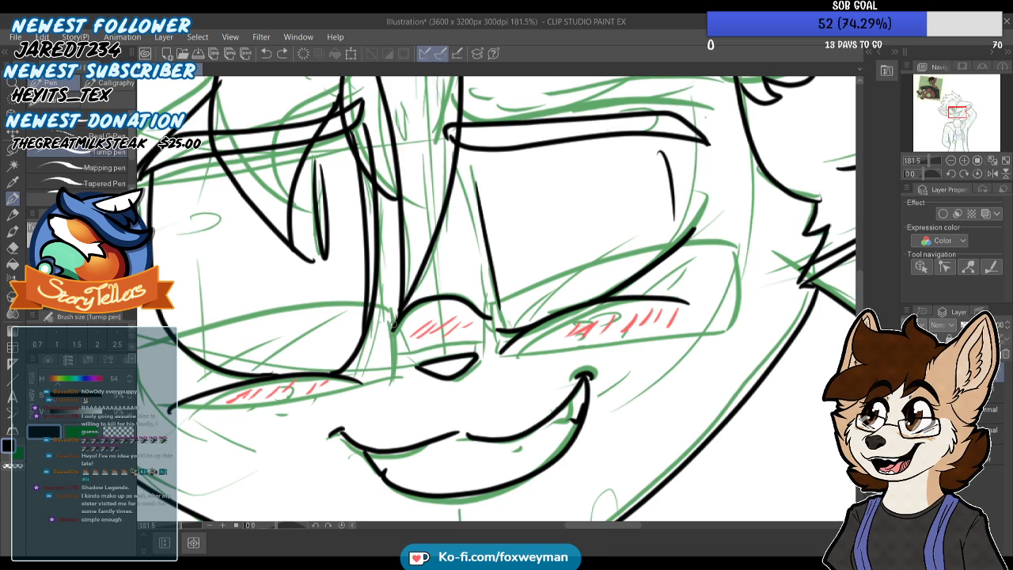
Draw a slightly tilted rounded rectangle with the Rectangle tool as the left lens frame of the glasses, redoing the first attempt
scroll(447, 273, "down", 4)
scroll(301, 297, "up", 3)
left_click(15, 376)
scroll(87, 170, "down", 3)
left_click(105, 159)
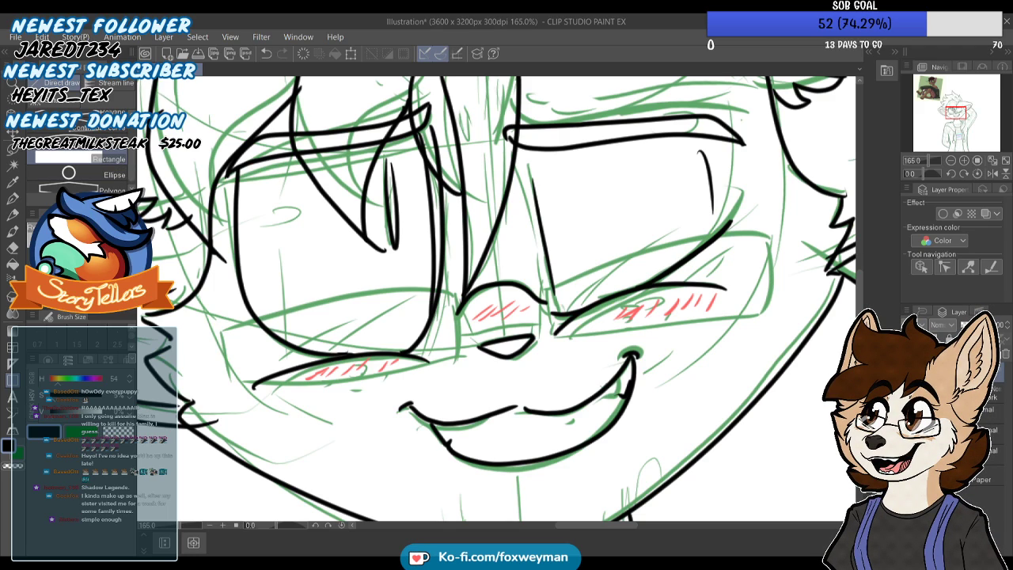
left_click_drag(238, 405, 455, 313)
key("ctrl+z")
left_click_drag(229, 402, 453, 291)
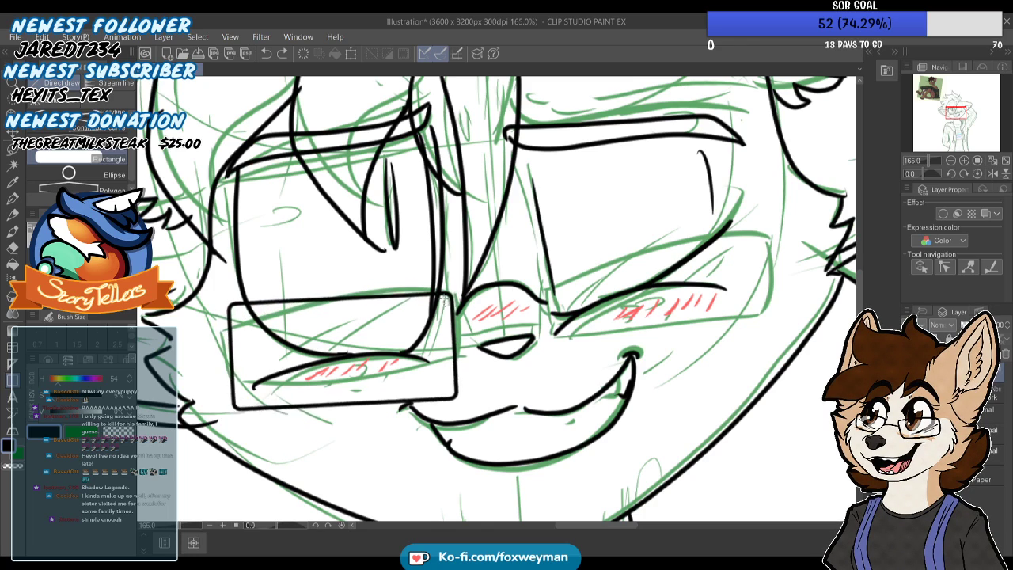
left_click(11, 131)
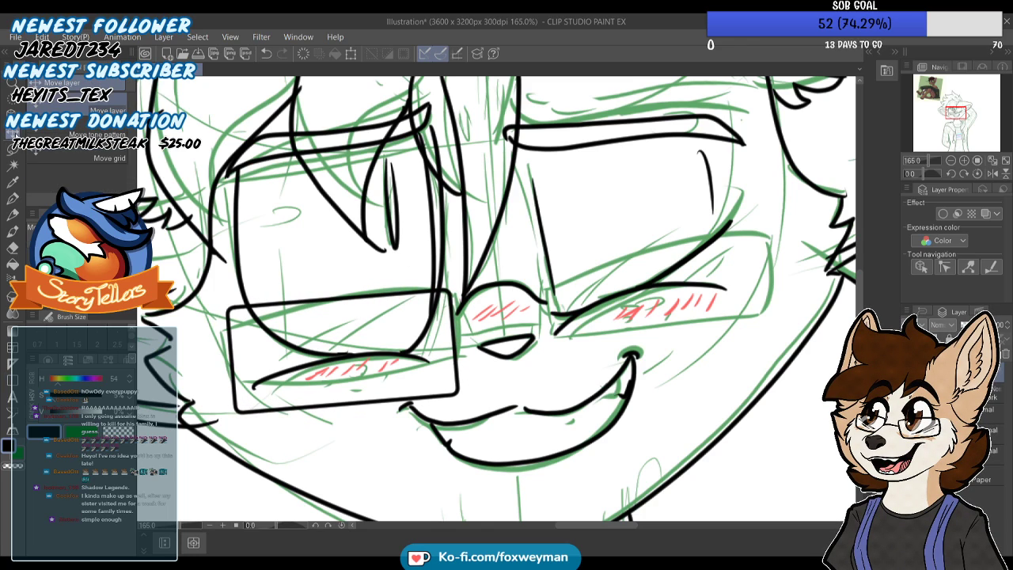
Move the left lens frame slightly down and toward the nose so it sits lower over the sketched glasses
scroll(359, 223, "down", 4)
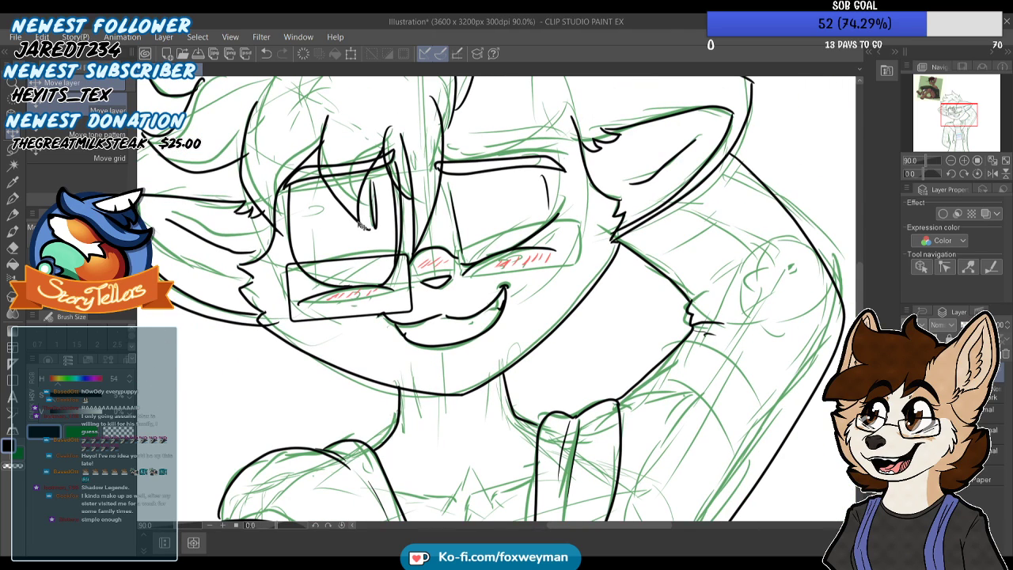
scroll(407, 261, "up", 3)
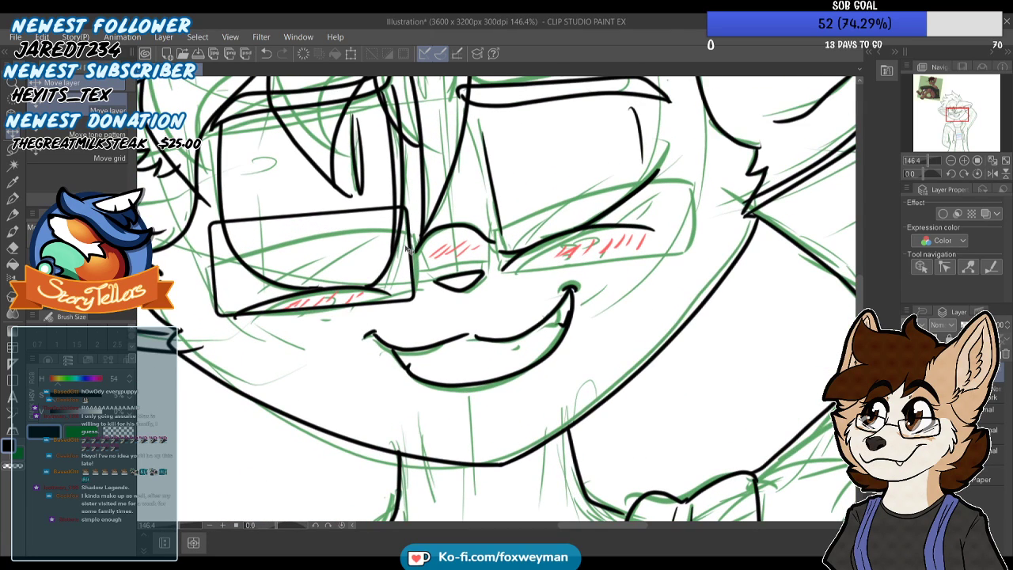
left_click_drag(411, 251, 418, 275)
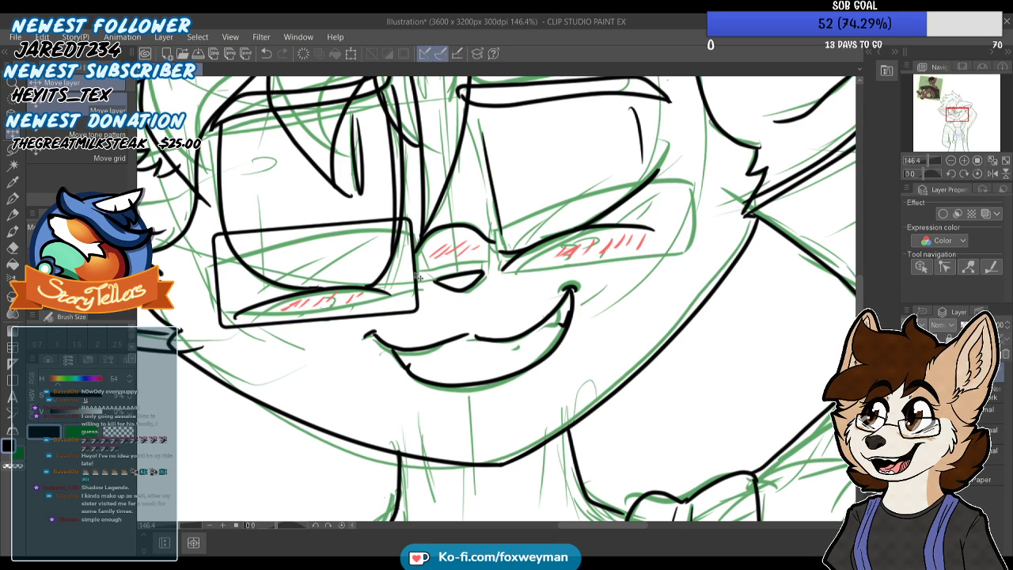
scroll(400, 313, "down", 4)
Place a copy of the left lens frame across the nose bridge, below the winking eye, as the right lens
scroll(396, 313, "up", 2)
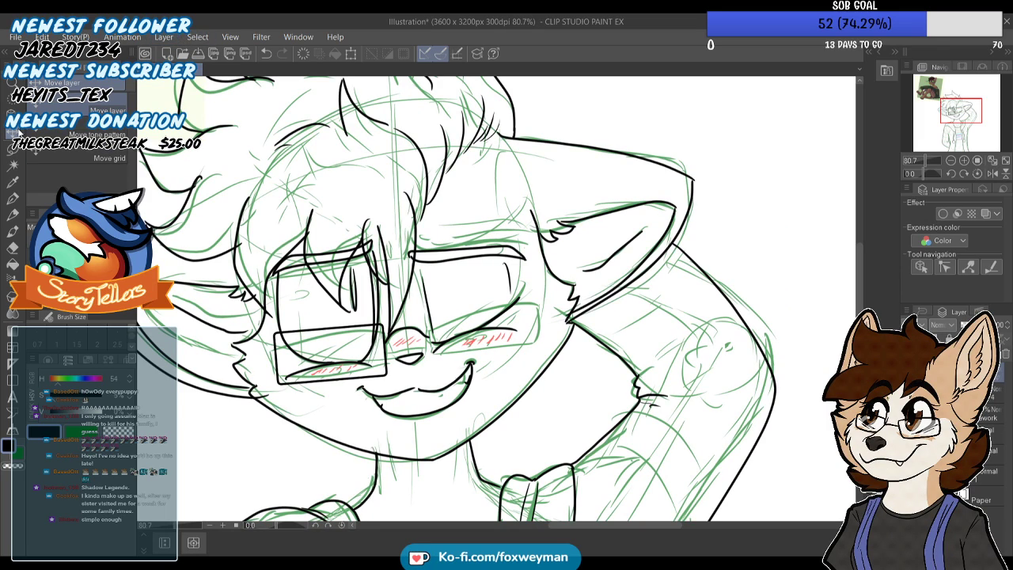
scroll(430, 296, "up", 1)
scroll(429, 296, "up", 1)
left_click_drag(360, 349, 524, 348)
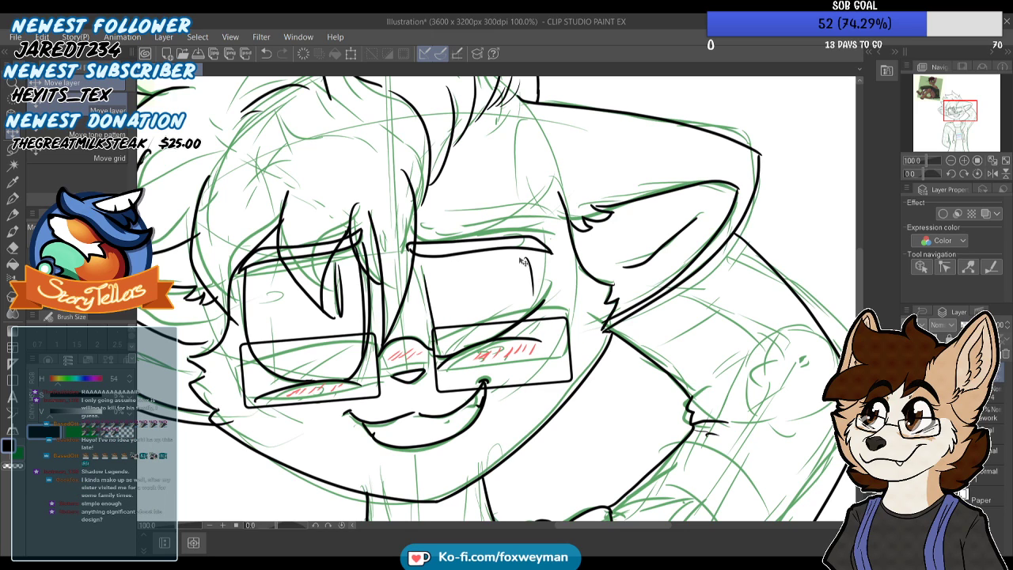
Check the size and placement of both lens frames against the whole character drawing
scroll(513, 247, "down", 5)
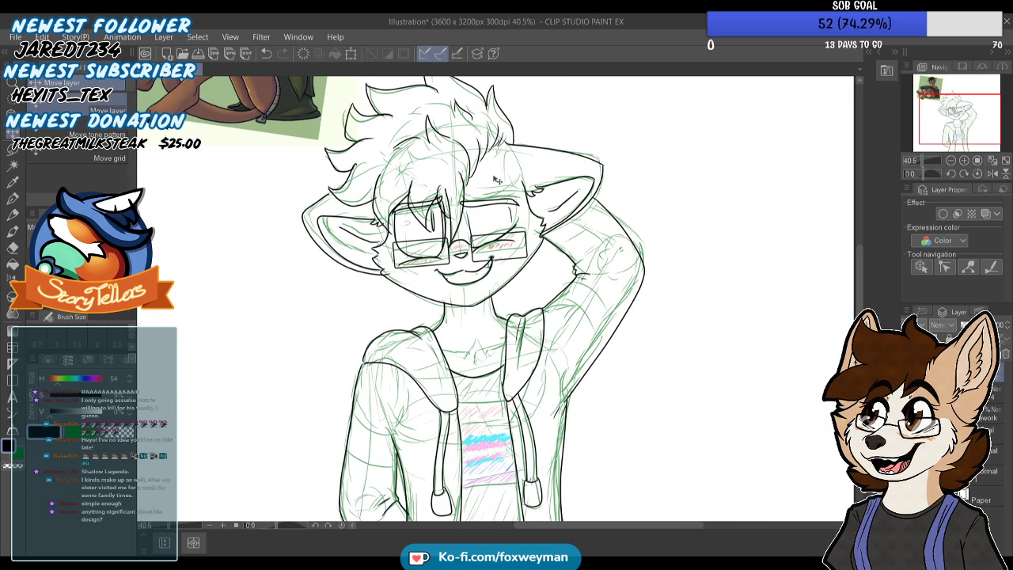
scroll(496, 181, "up", 2)
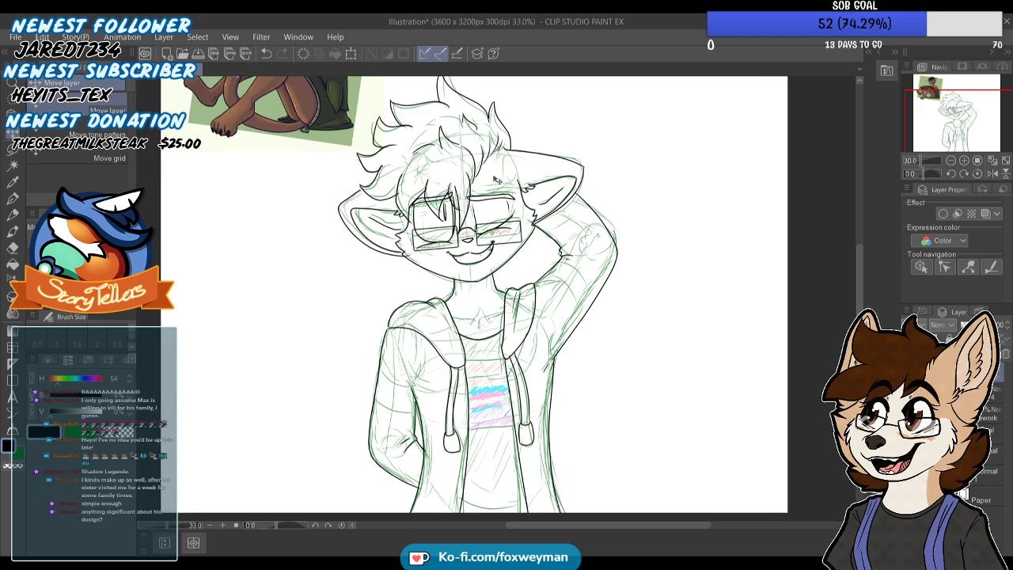
scroll(497, 180, "down", 3)
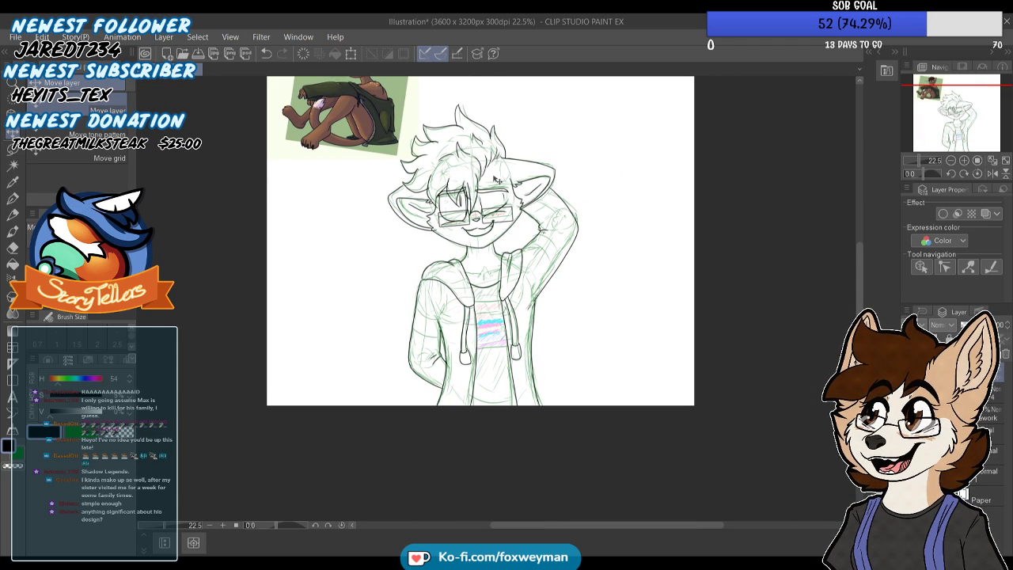
scroll(496, 180, "down", 3)
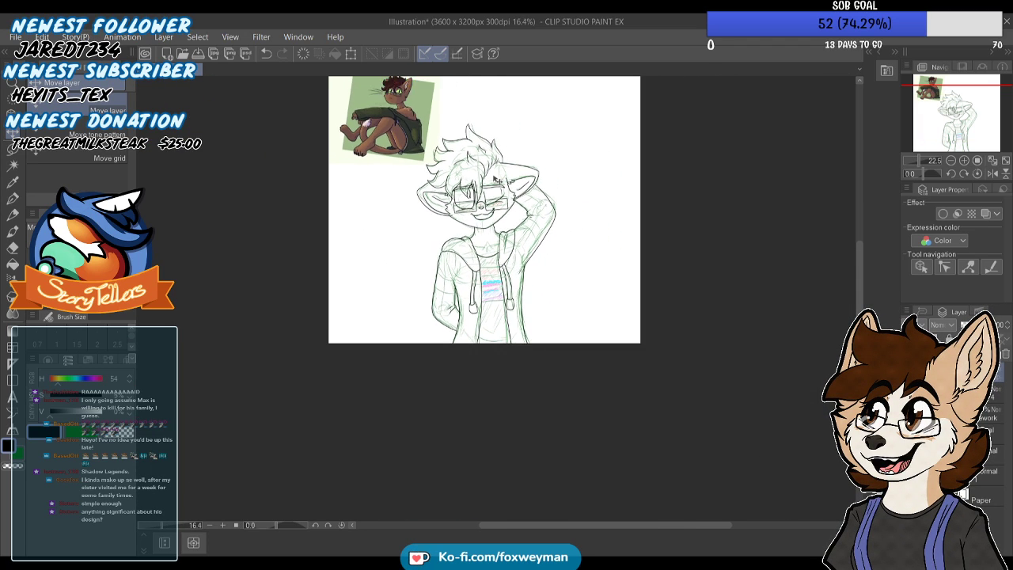
scroll(424, 118, "up", 3)
scroll(420, 145, "down", 2)
scroll(534, 404, "up", 2)
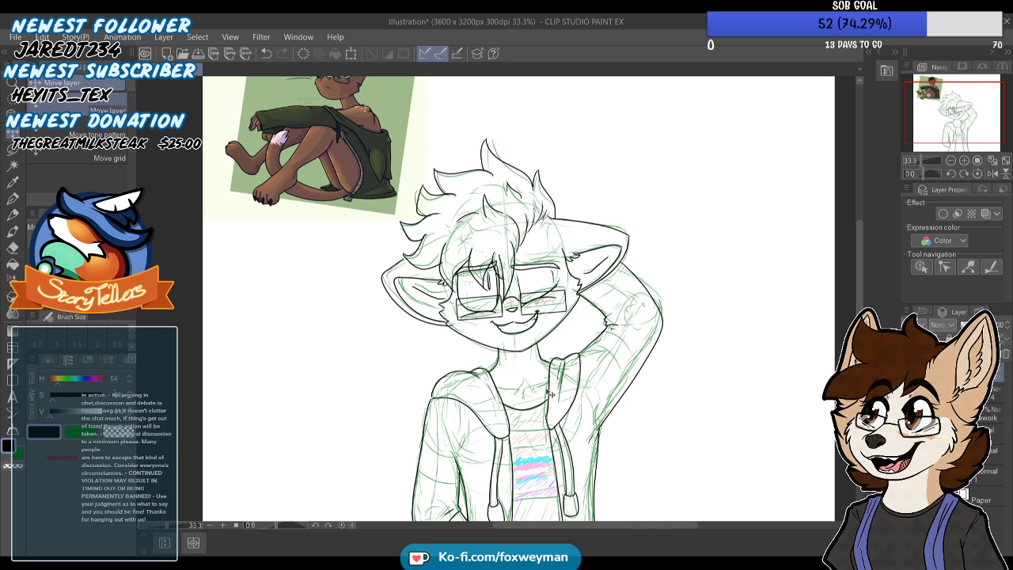
scroll(553, 394, "down", 3)
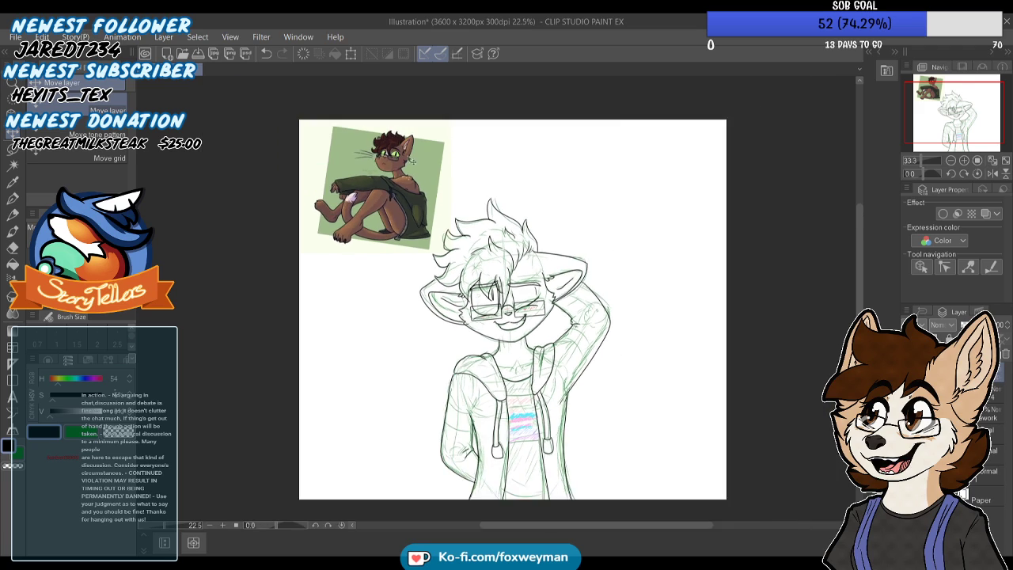
Examine the glasses on the brown cat in the reference picture and compare them with the line art
scroll(415, 204, "up", 10)
scroll(415, 204, "up", 5)
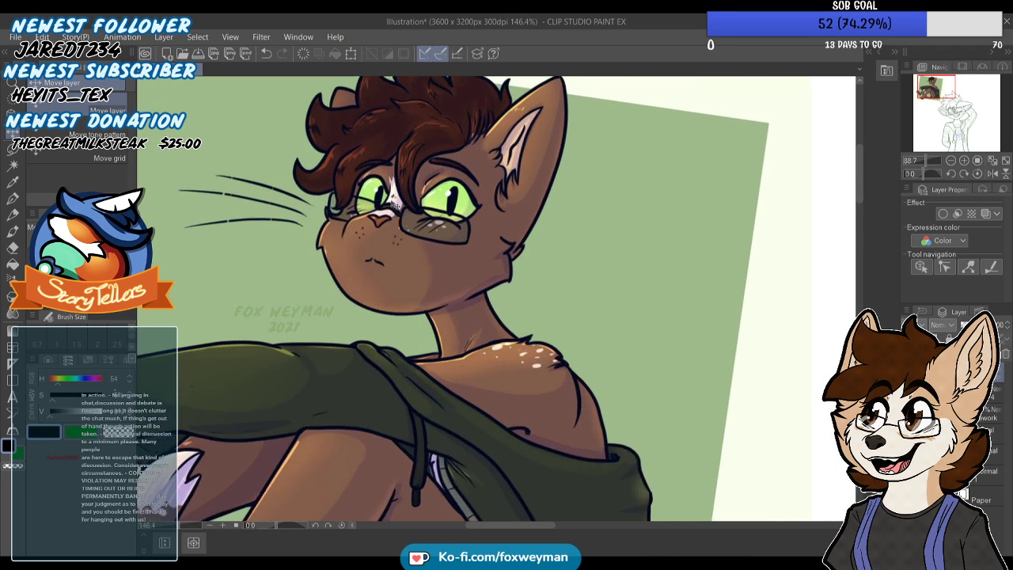
scroll(417, 219, "down", 2)
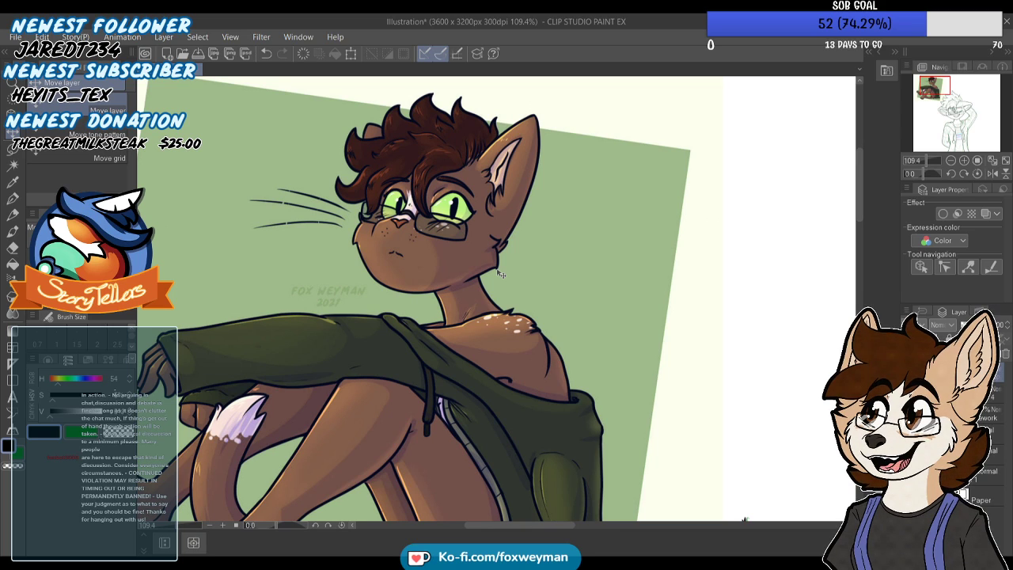
scroll(413, 166, "down", 2)
scroll(415, 167, "down", 3)
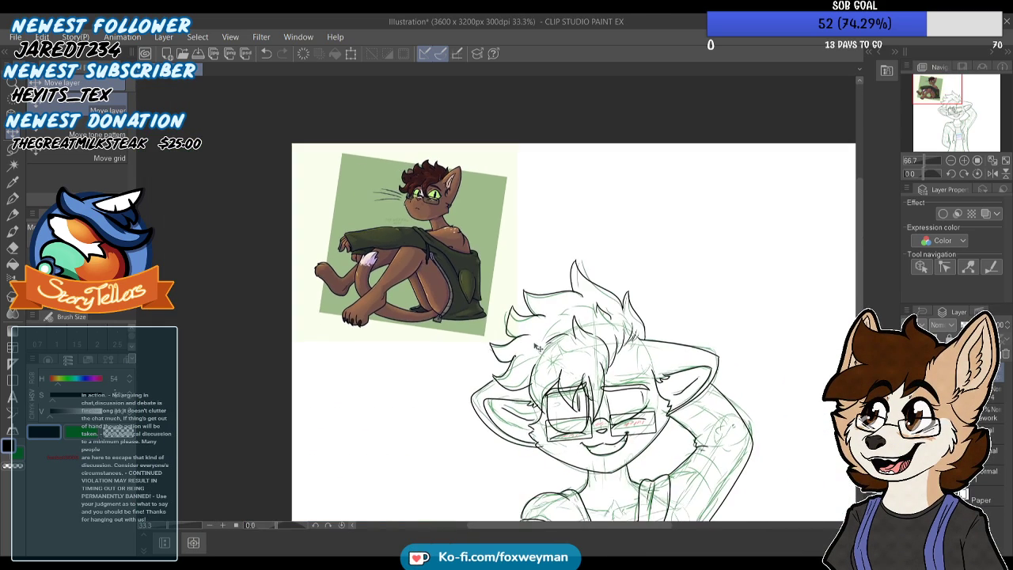
scroll(535, 368, "up", 2)
scroll(526, 261, "down", 3)
scroll(616, 440, "up", 1)
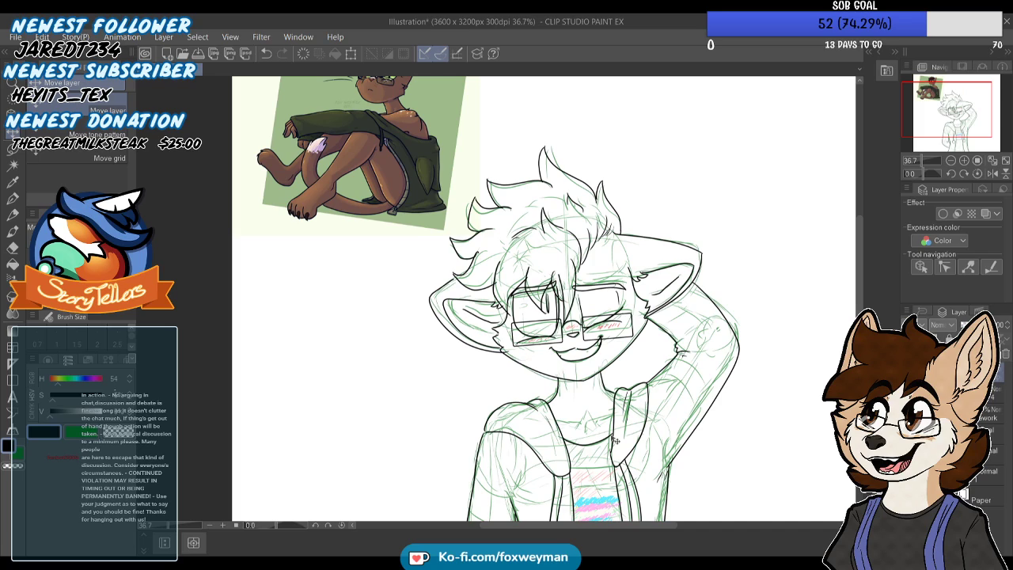
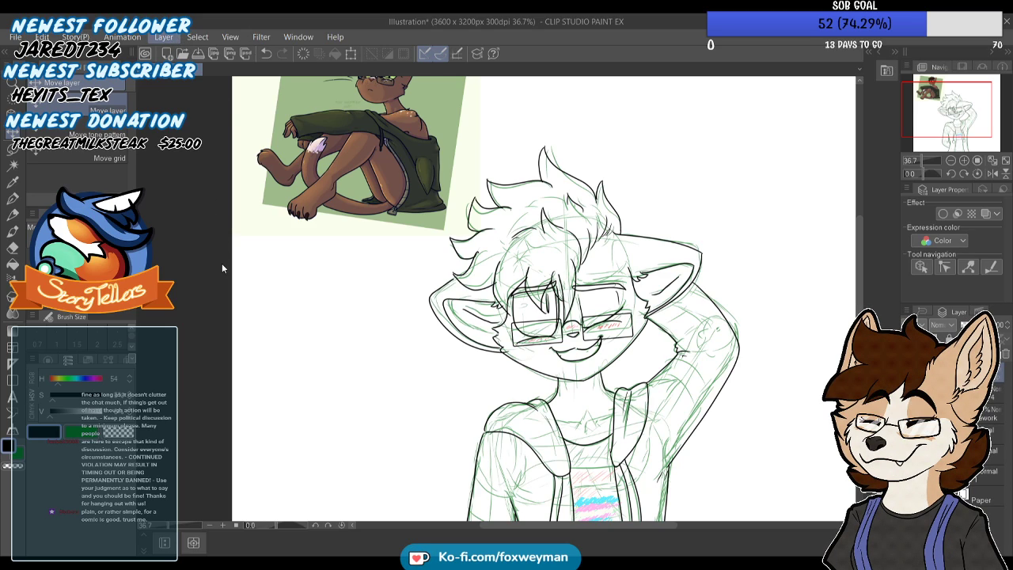
Check how the two lens frames sit on the face, both up close and against the whole figure
scroll(286, 198, "down", 2)
scroll(288, 164, "down", 1)
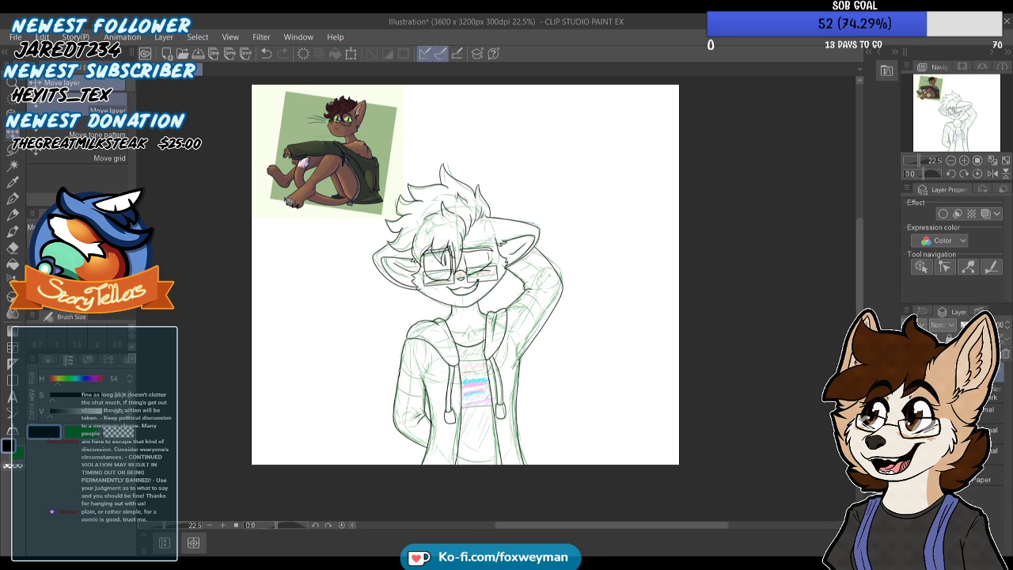
scroll(426, 278, "up", 2)
scroll(423, 352, "down", 4)
scroll(427, 324, "up", 4)
scroll(453, 334, "up", 1)
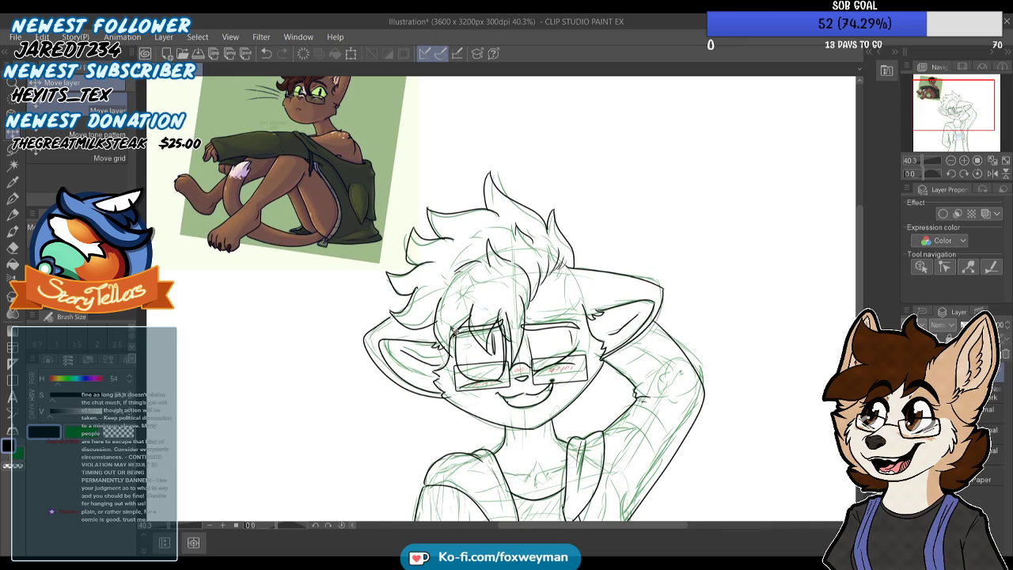
scroll(447, 340, "down", 4)
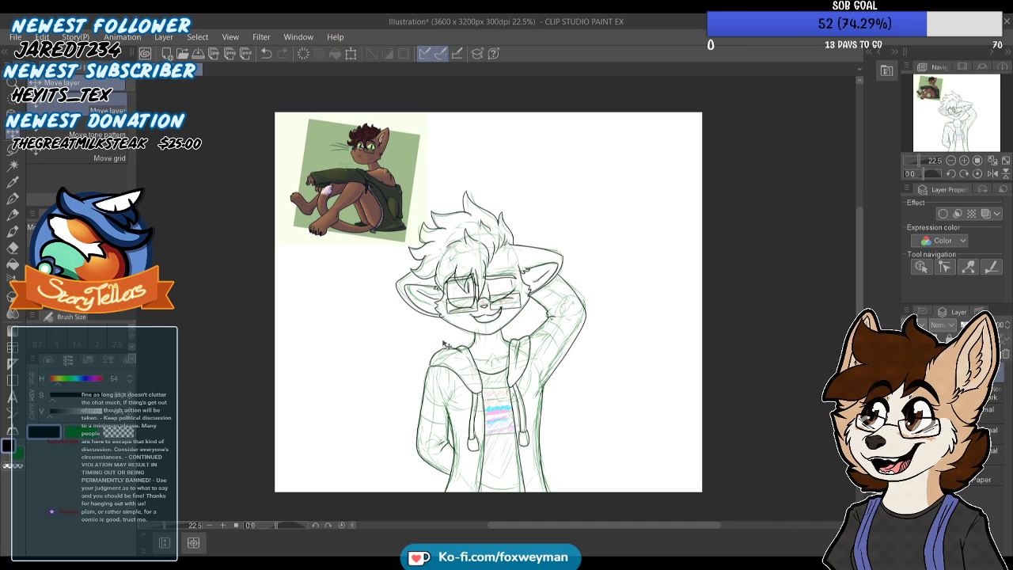
scroll(459, 344, "up", 2)
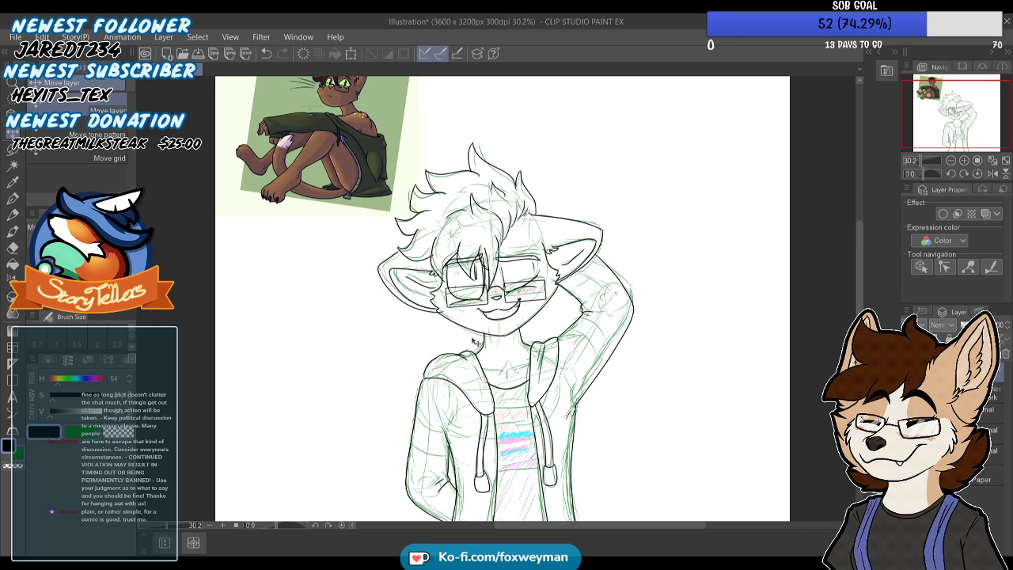
scroll(467, 346, "up", 1)
scroll(491, 378, "up", 1)
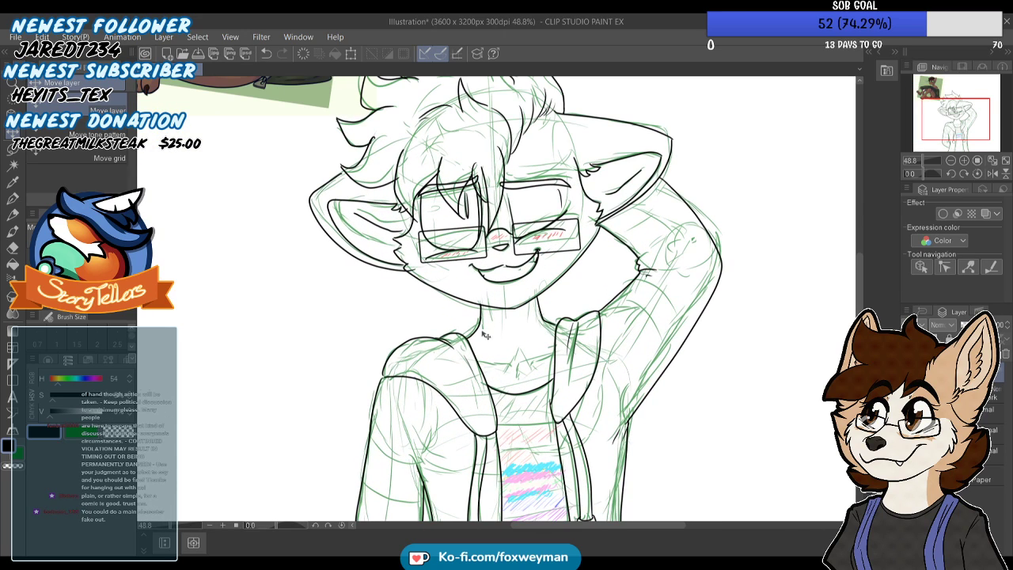
Ink thin, broken collarbone lines on both sides of the chest above the shirt neckline with the Turnip pen
scroll(486, 372, "up", 1)
left_click(17, 197)
scroll(518, 348, "up", 3)
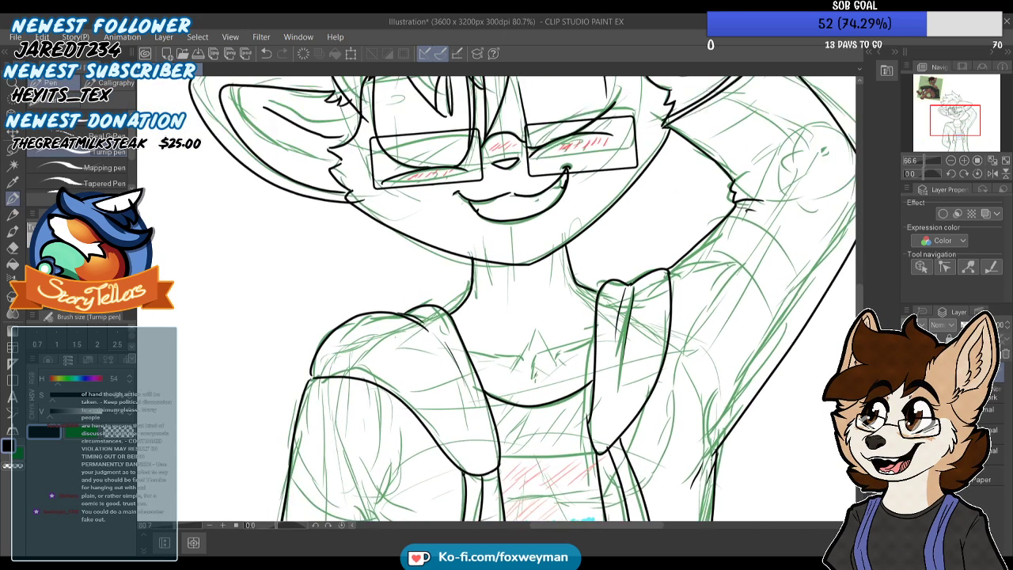
scroll(510, 340, "up", 3)
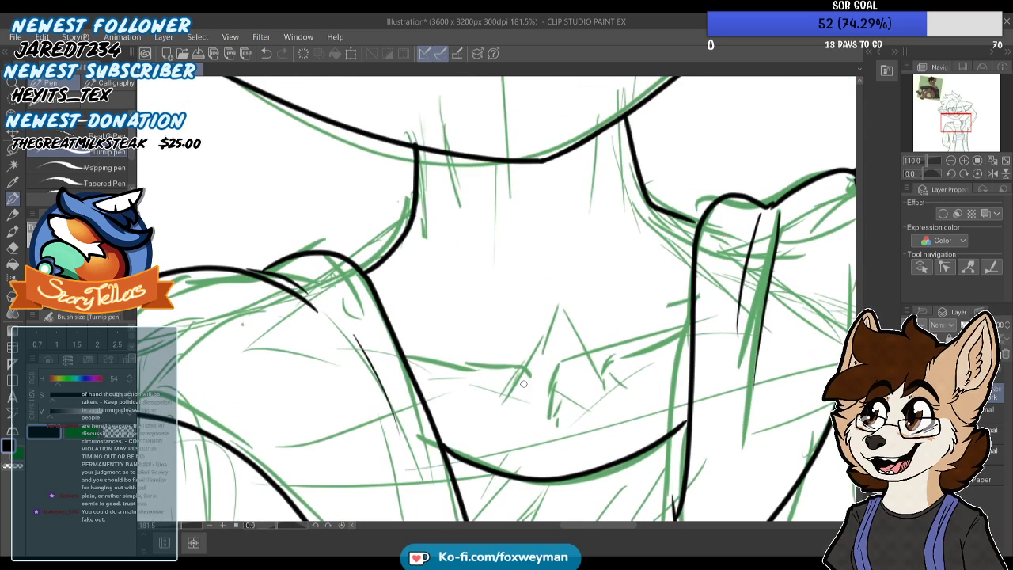
left_click_drag(528, 389, 449, 369)
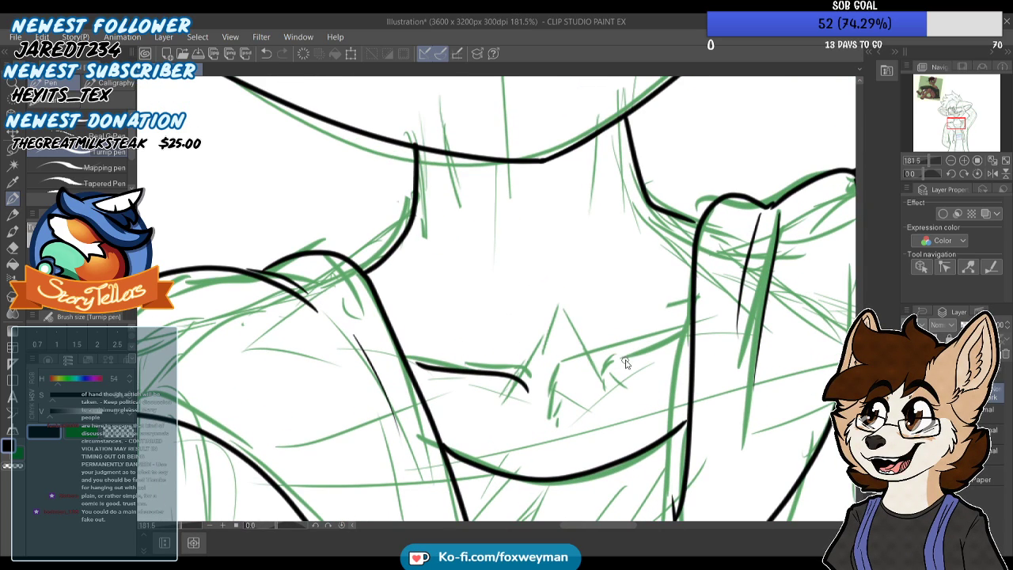
key("ctrl+z")
key("ctrl+z")
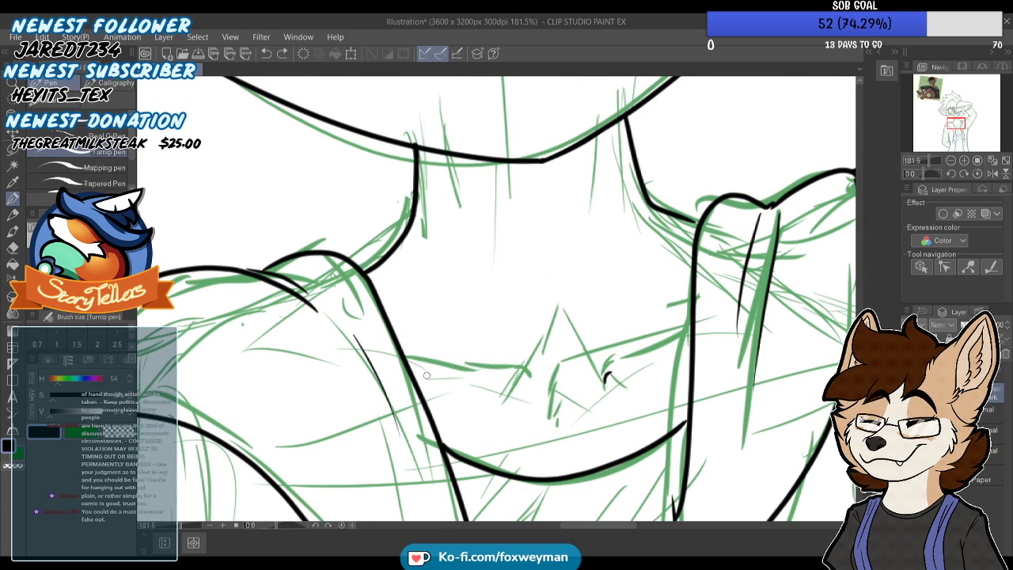
left_click_drag(605, 390, 615, 366)
key("ctrl+z")
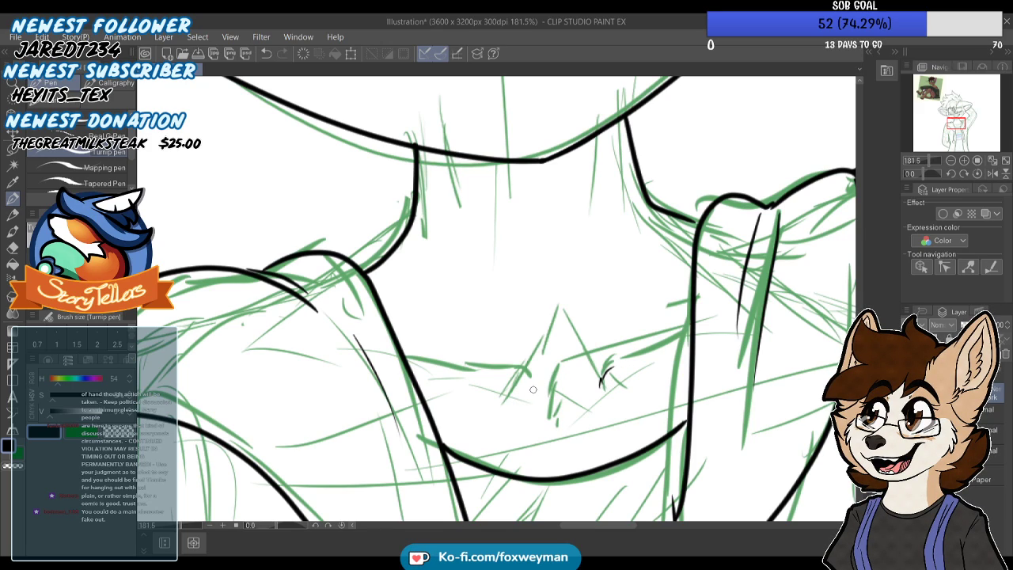
mouse_move(530, 388)
left_mouse_down()
mouse_move(518, 372)
mouse_move(473, 371)
left_mouse_up()
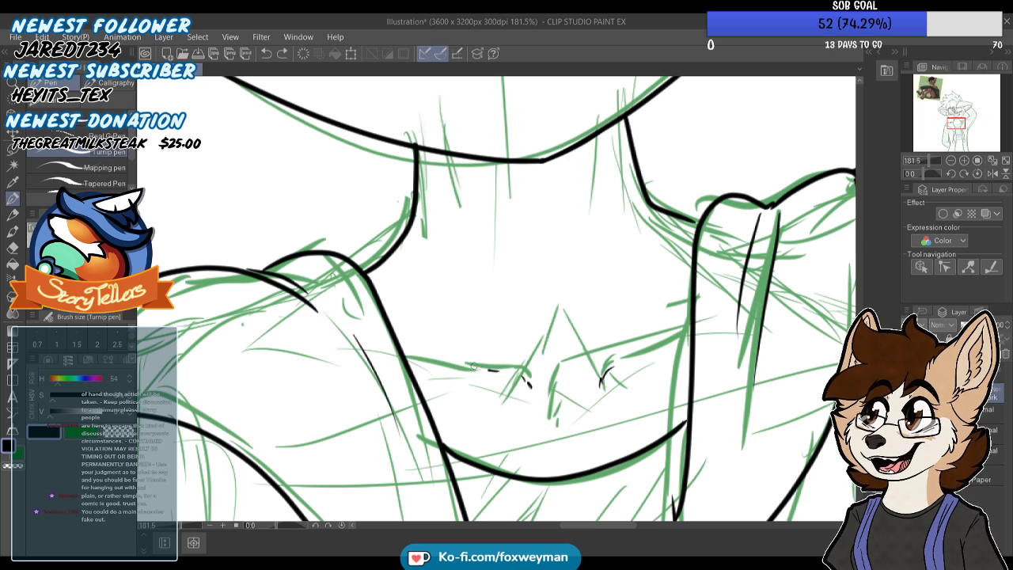
key("ctrl+z")
left_click_drag(620, 363, 675, 337)
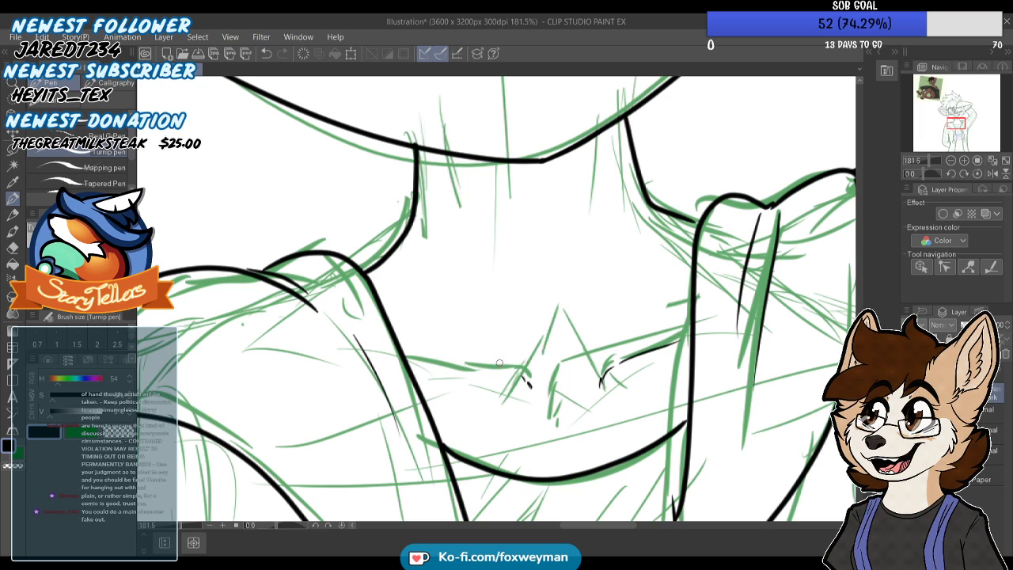
Ink a short vertical chest mark at the centre of the shirt neckline, below the collarbones
scroll(483, 356, "down", 3)
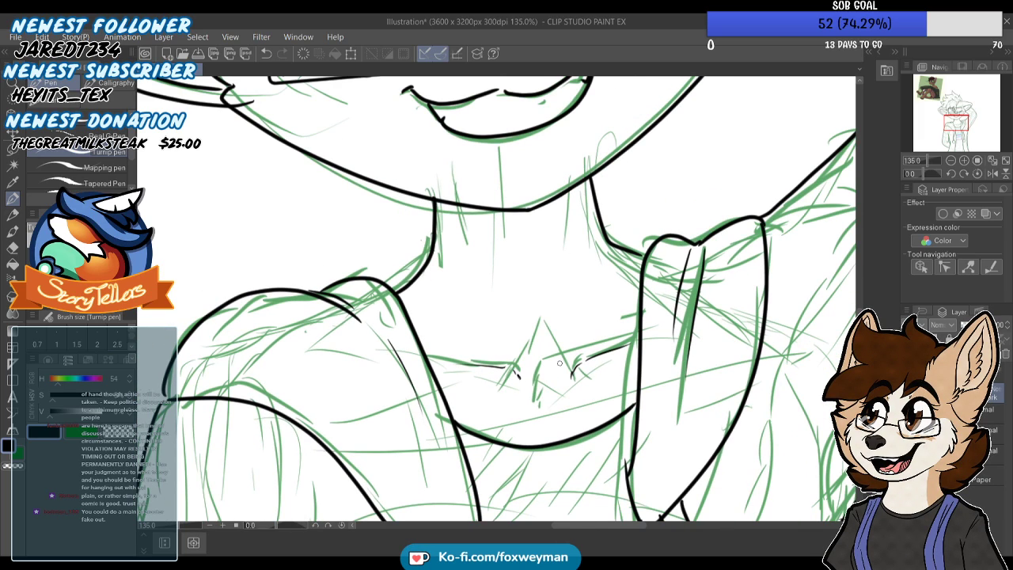
scroll(572, 361, "down", 3)
scroll(554, 376, "up", 2)
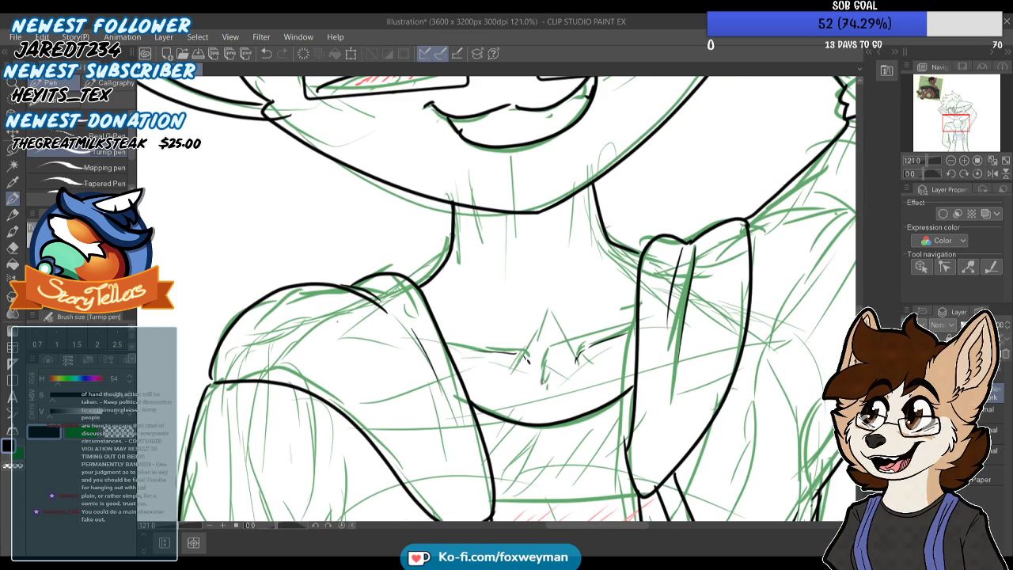
key("ctrl+z")
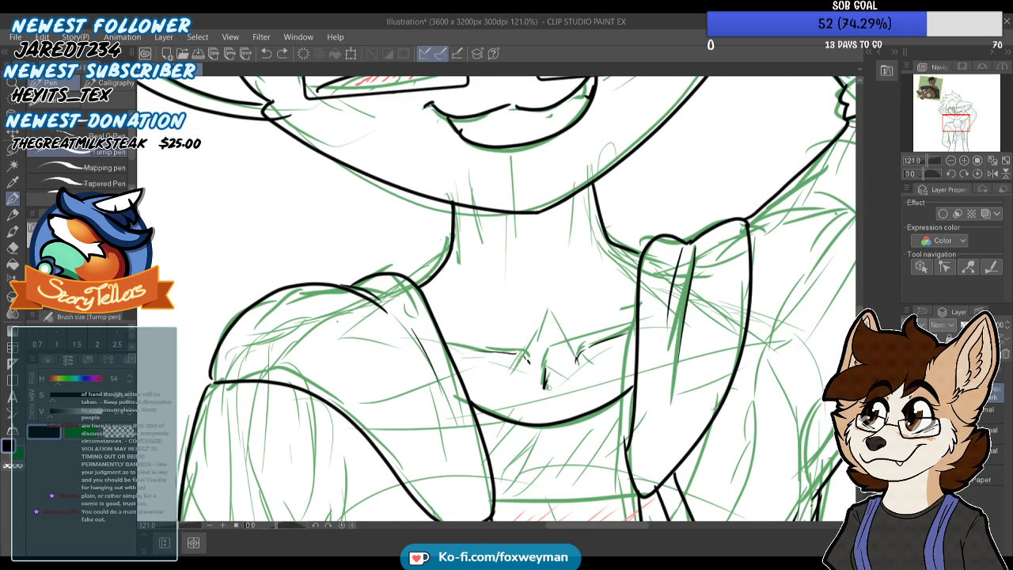
Ink thin contour lines down the neck between the jaw and the collarbones
scroll(545, 409, "down", 4)
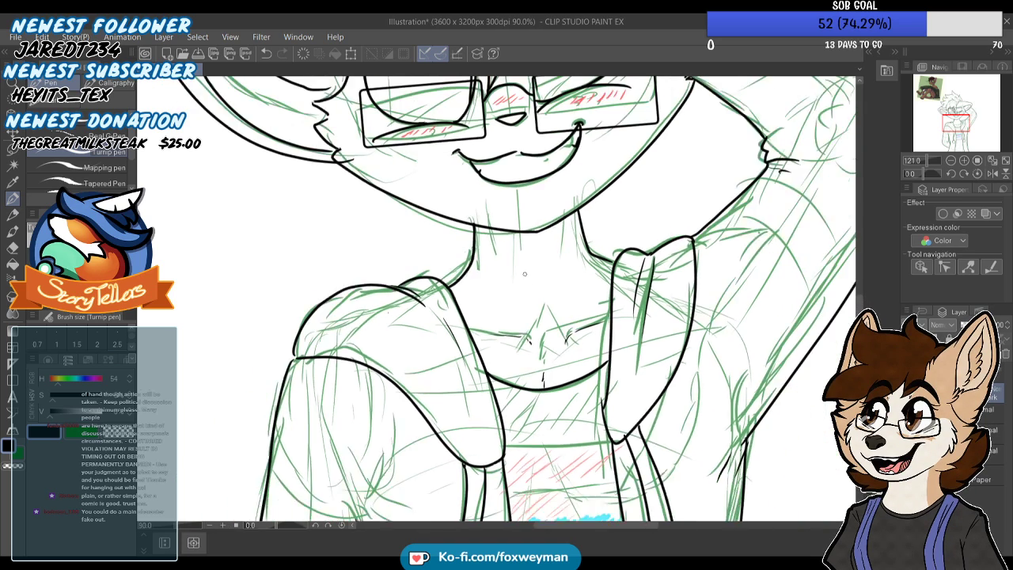
scroll(514, 302, "up", 2)
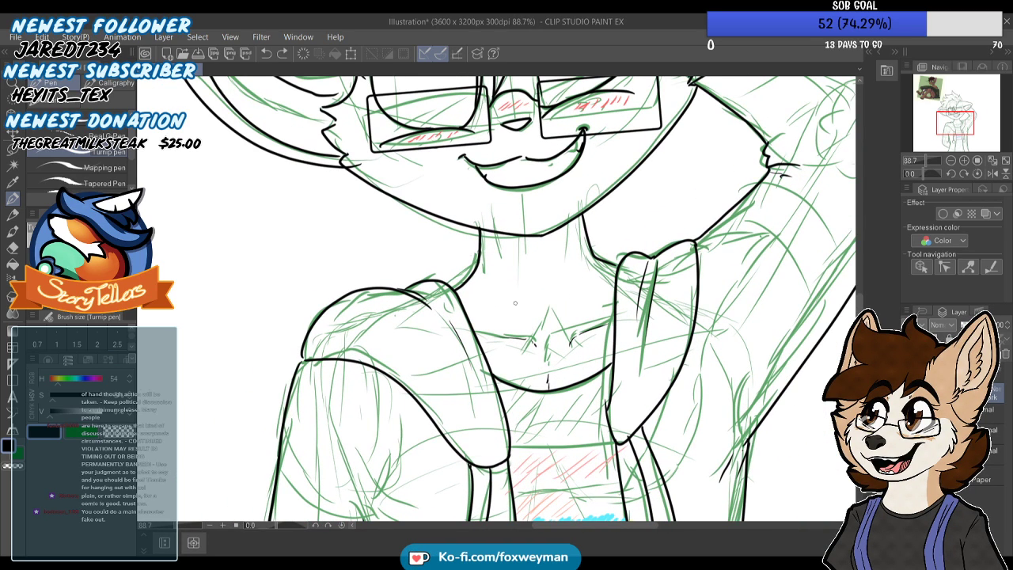
scroll(521, 267, "down", 2)
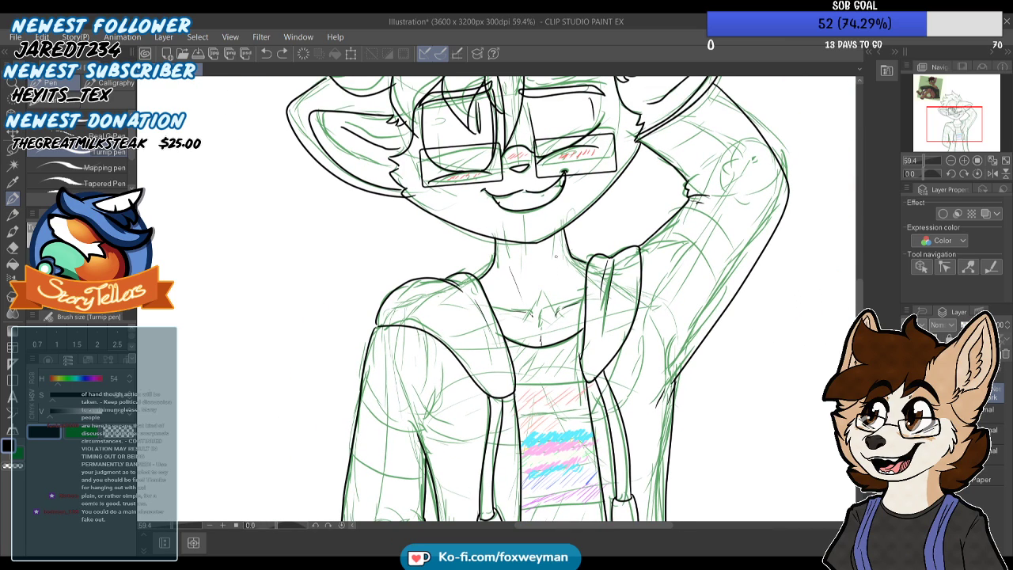
scroll(517, 264, "down", 1)
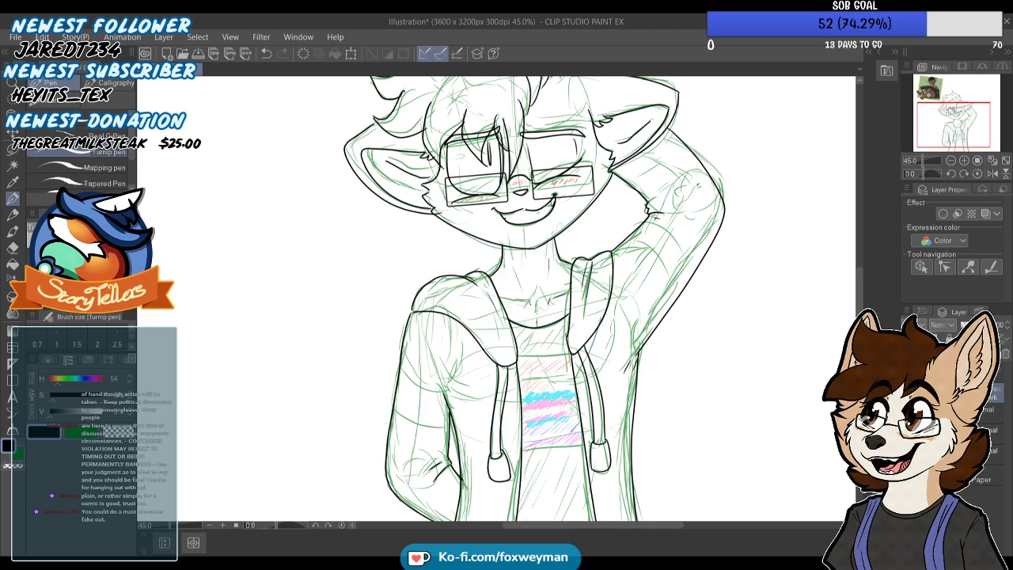
Hide the coloured sketch and ink thin shoulder seam lines on both sleeves of the jacket
scroll(538, 252, "down", 3)
left_click(909, 414)
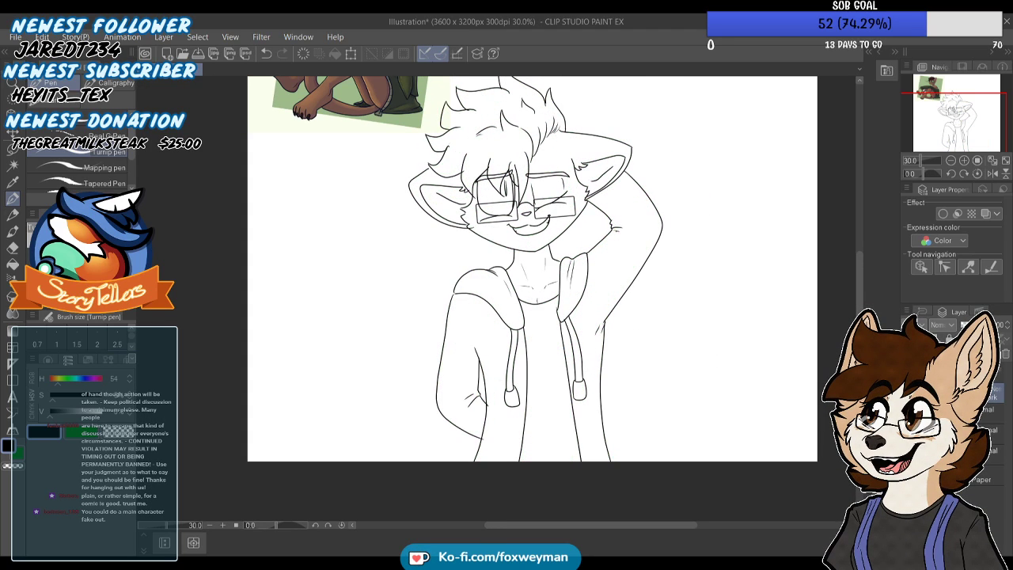
scroll(475, 349, "up", 5)
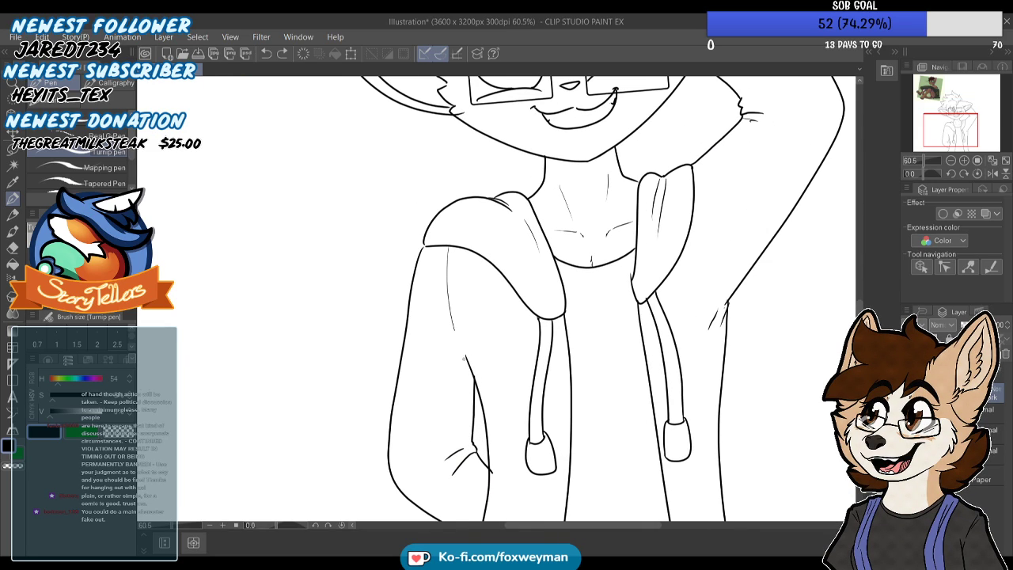
left_click_drag(713, 303, 722, 312)
scroll(669, 207, "down", 3)
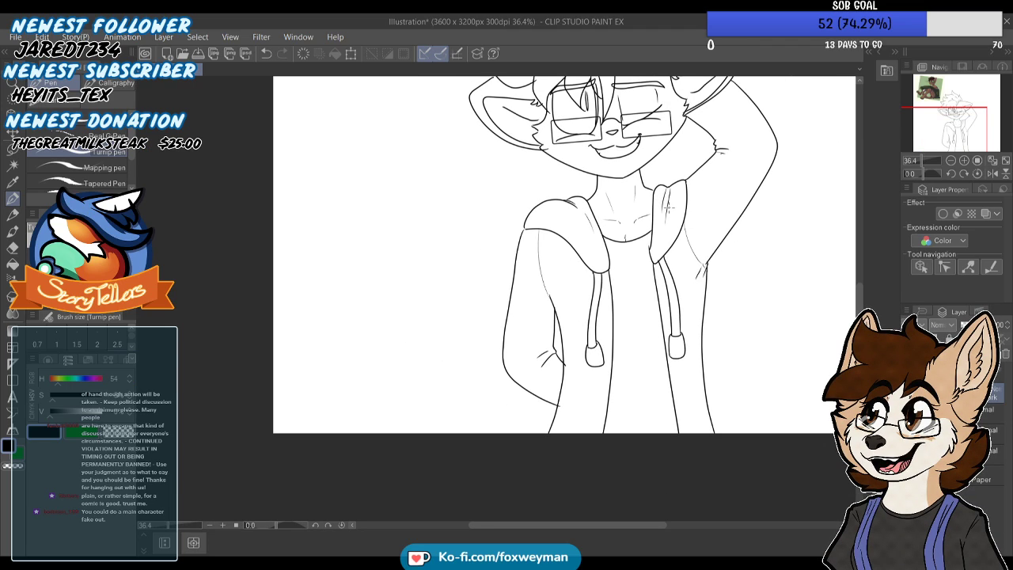
Redraw the left sleeve's seam so it runs from the hood edge down into the inner arm line
scroll(529, 210, "up", 8)
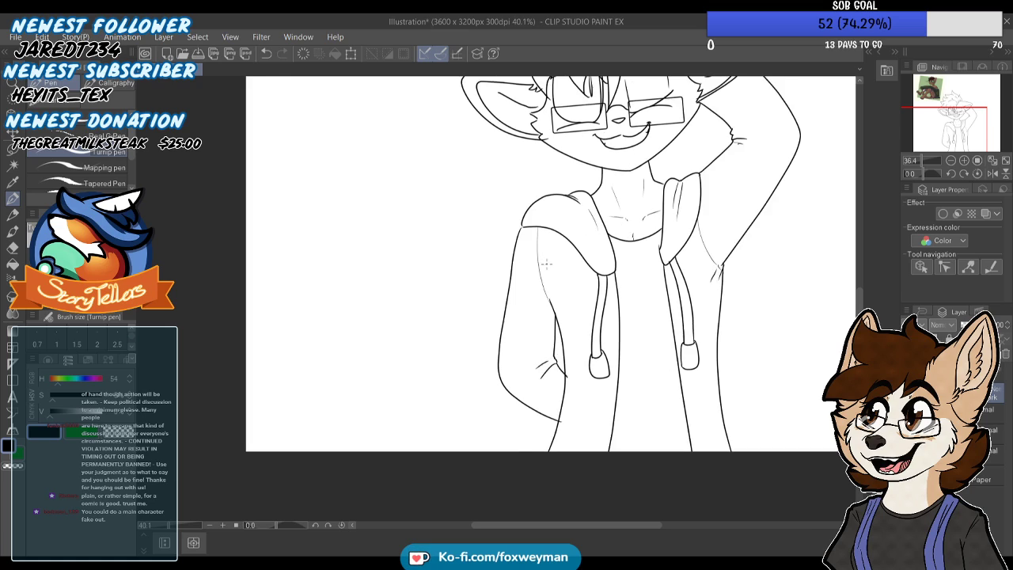
key("ctrl+z")
left_click_drag(522, 253, 550, 321)
scroll(505, 242, "down", 8)
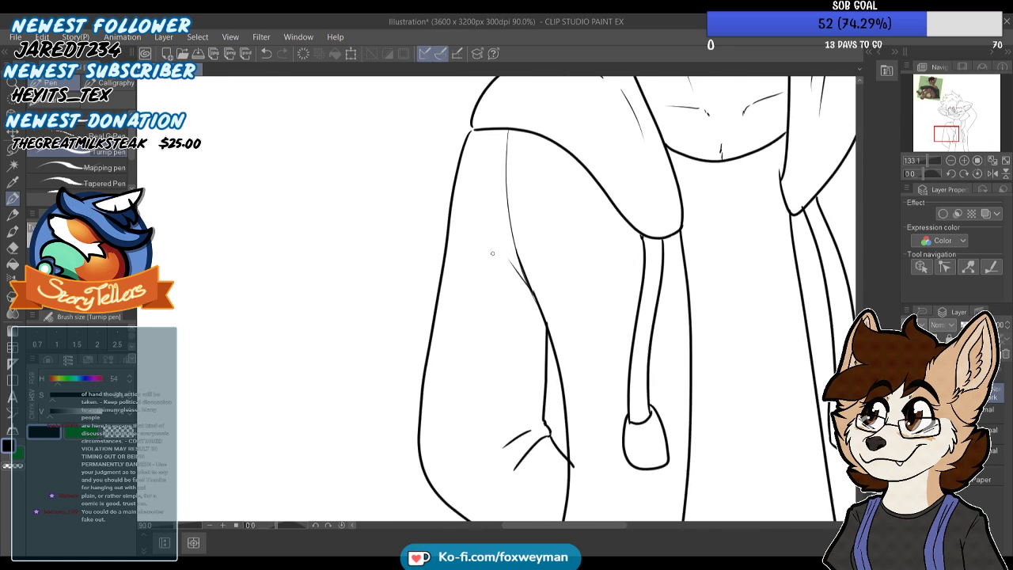
Check the sleeve seams and armpit folds up close and against the whole figure
scroll(641, 290, "up", 5)
scroll(645, 290, "up", 1)
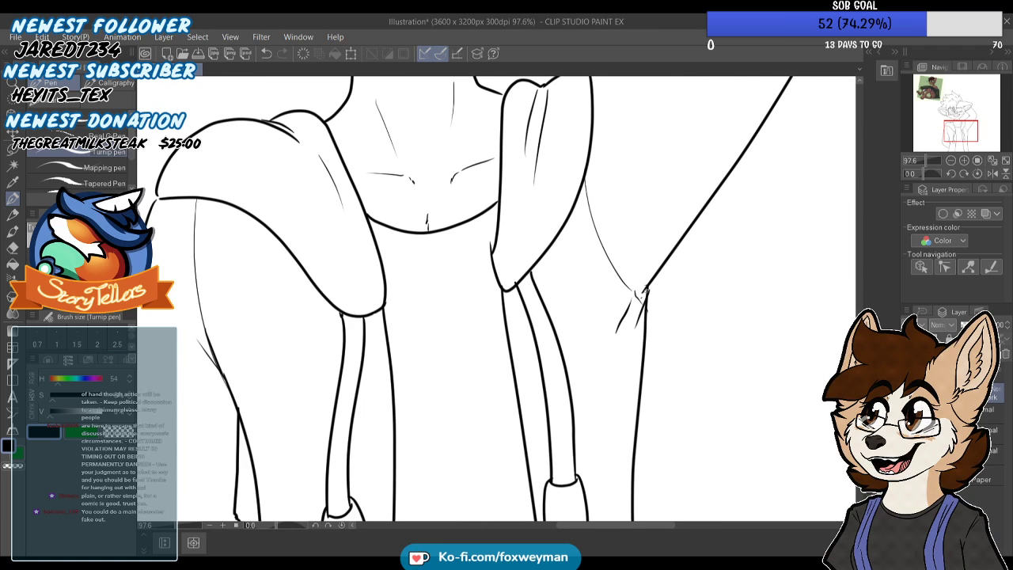
scroll(636, 298, "down", 1)
scroll(623, 323, "down", 7)
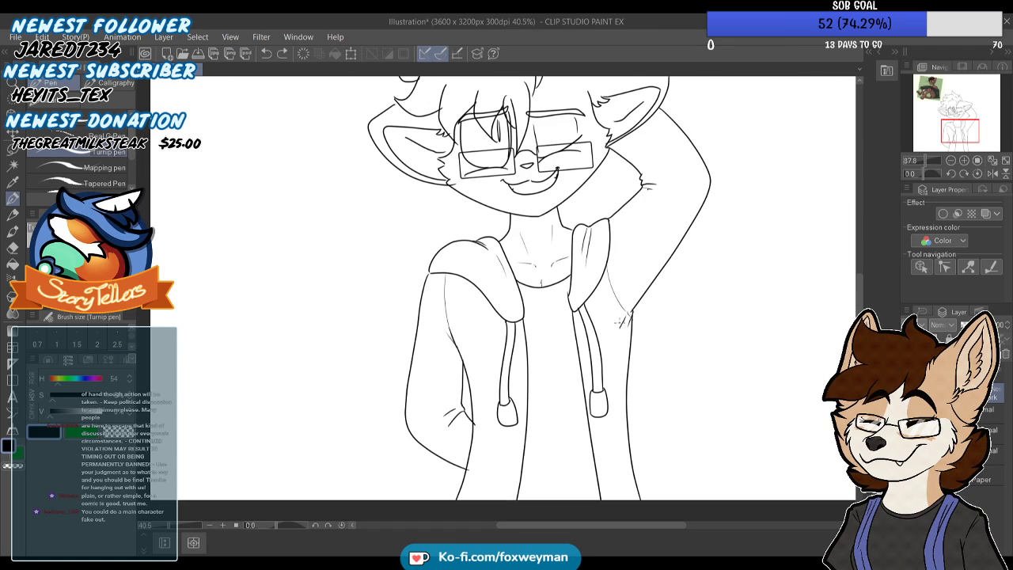
scroll(647, 124, "up", 2)
key("ctrl+z")
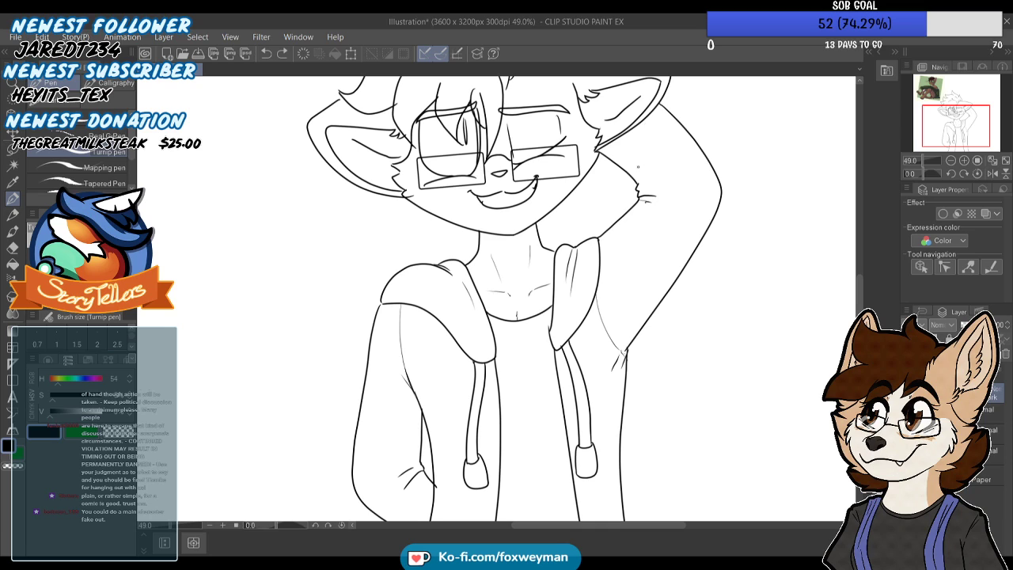
Replace the kinked inner edge of the right hood flap with a smooth line and a rounded lower tip
scroll(614, 131, "down", 5)
scroll(556, 291, "up", 4)
scroll(572, 239, "up", 6)
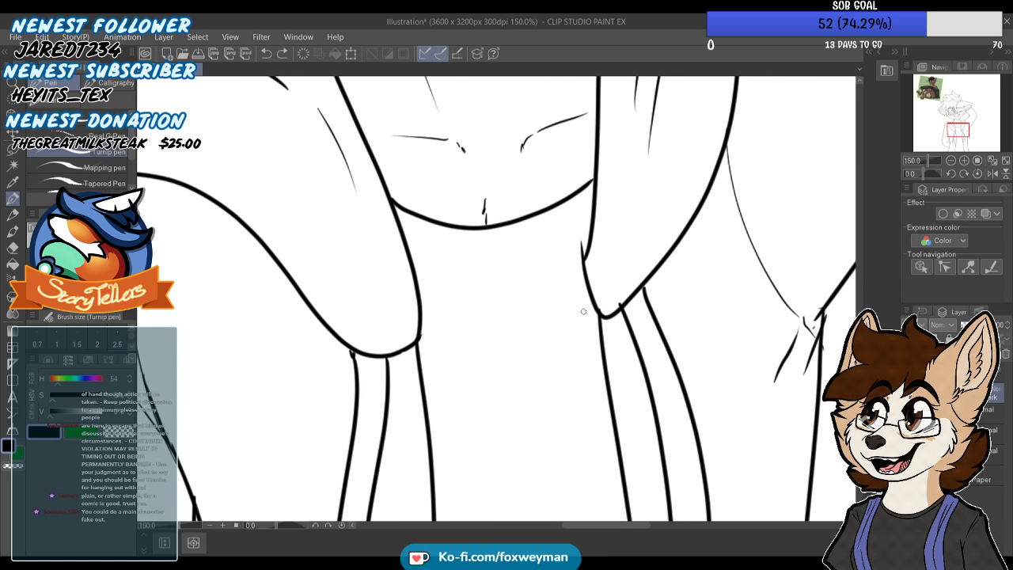
mouse_move(622, 229)
left_mouse_down()
mouse_move(567, 285)
mouse_move(583, 260)
mouse_move(587, 306)
mouse_move(548, 286)
left_mouse_up()
scroll(558, 222, "down", 2)
scroll(591, 178, "up", 2)
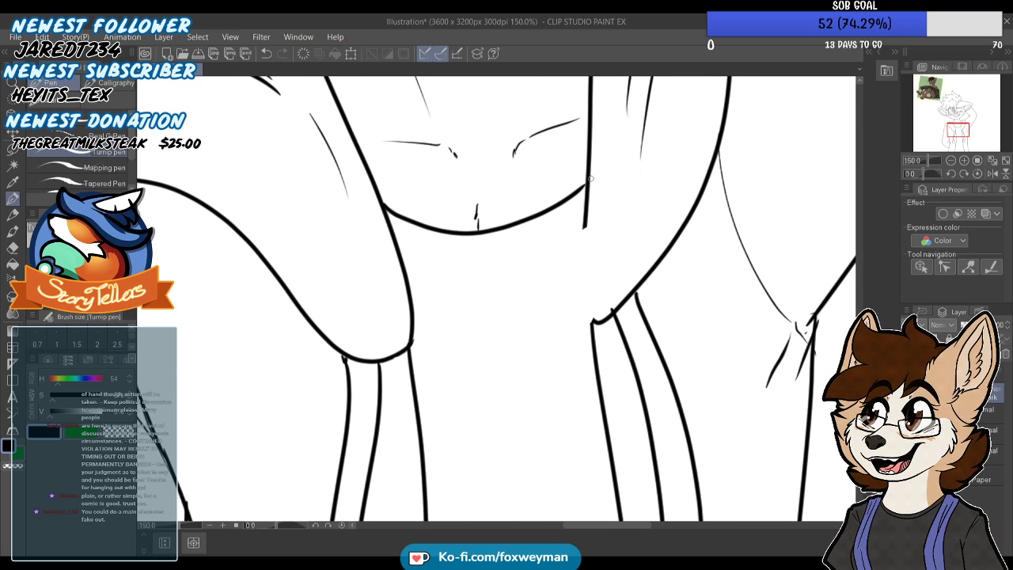
mouse_move(588, 308)
left_mouse_down()
mouse_move(579, 230)
mouse_move(578, 314)
left_mouse_up()
scroll(546, 265, "down", 3)
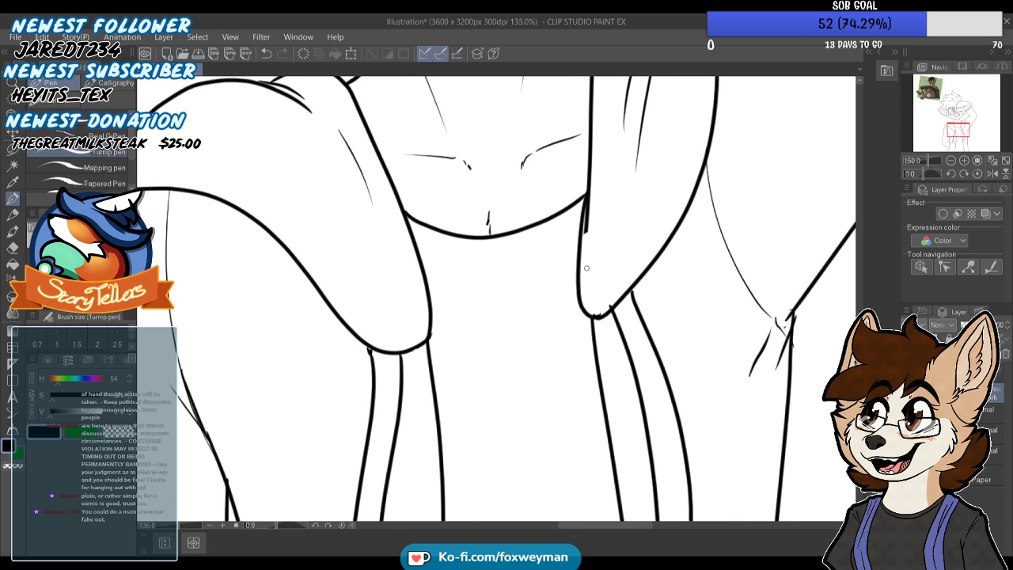
Erase the leftover overlapping line inside the right hood flap, just below the shirt neckline
scroll(586, 290, "up", 5)
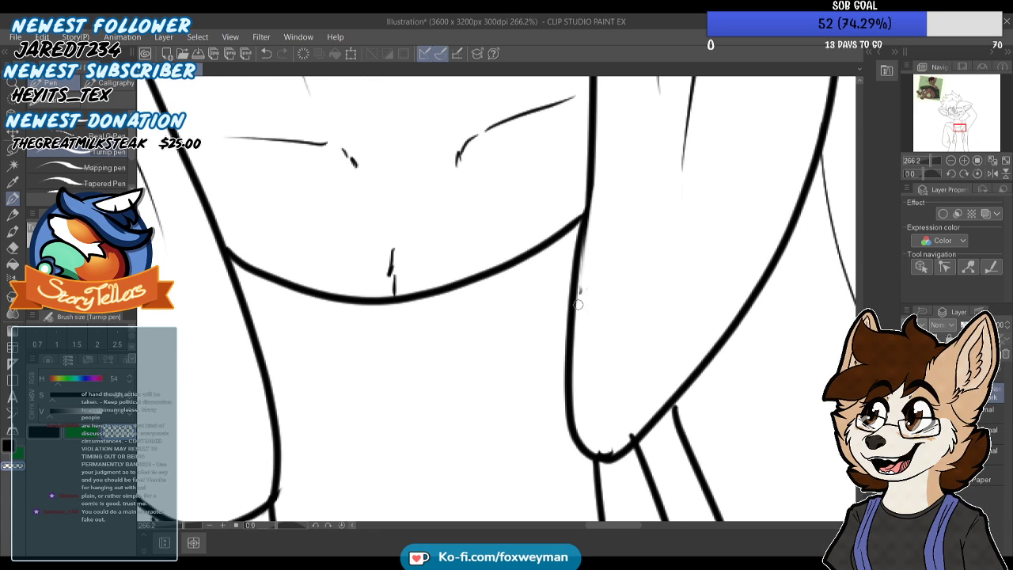
scroll(586, 300, "down", 8)
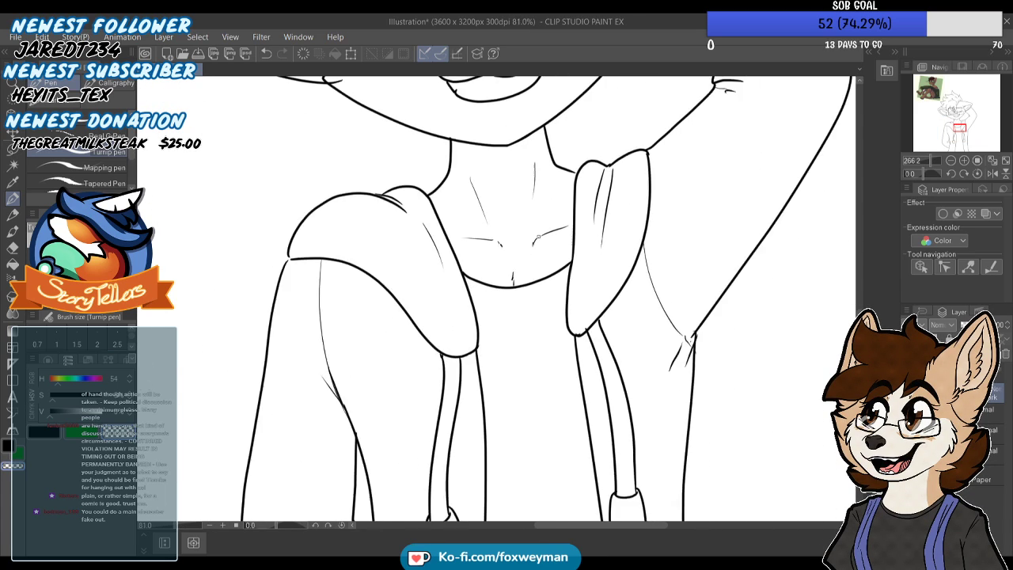
scroll(539, 234, "down", 2)
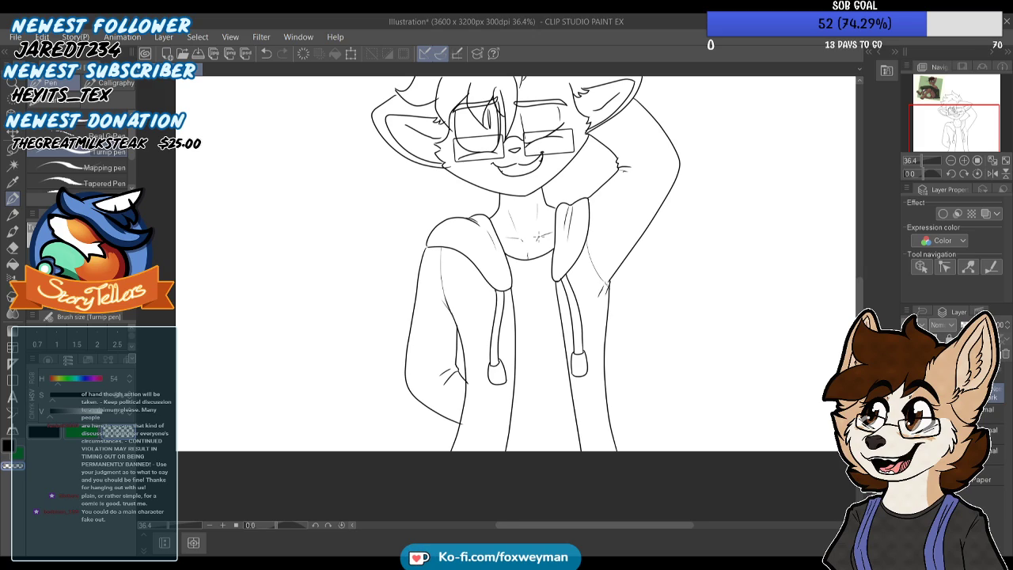
scroll(538, 235, "down", 1)
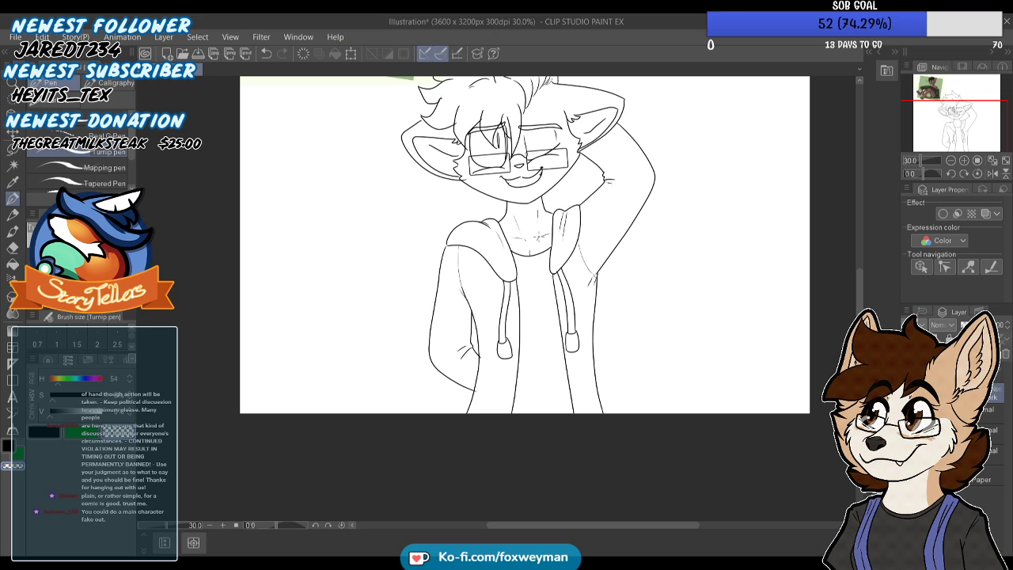
scroll(448, 288, "down", 3)
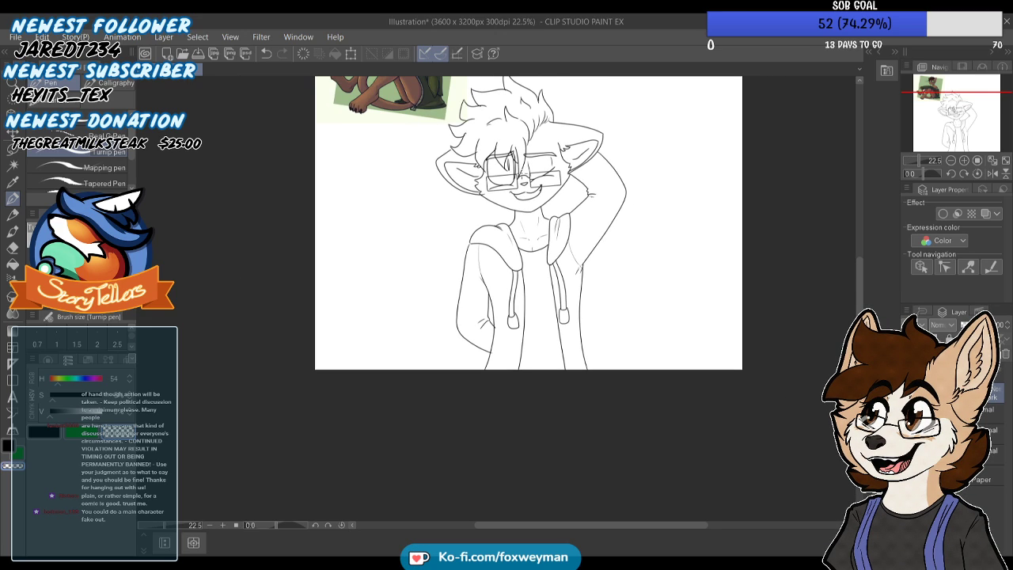
scroll(506, 135, "down", 2)
scroll(494, 110, "up", 4)
scroll(495, 112, "up", 1)
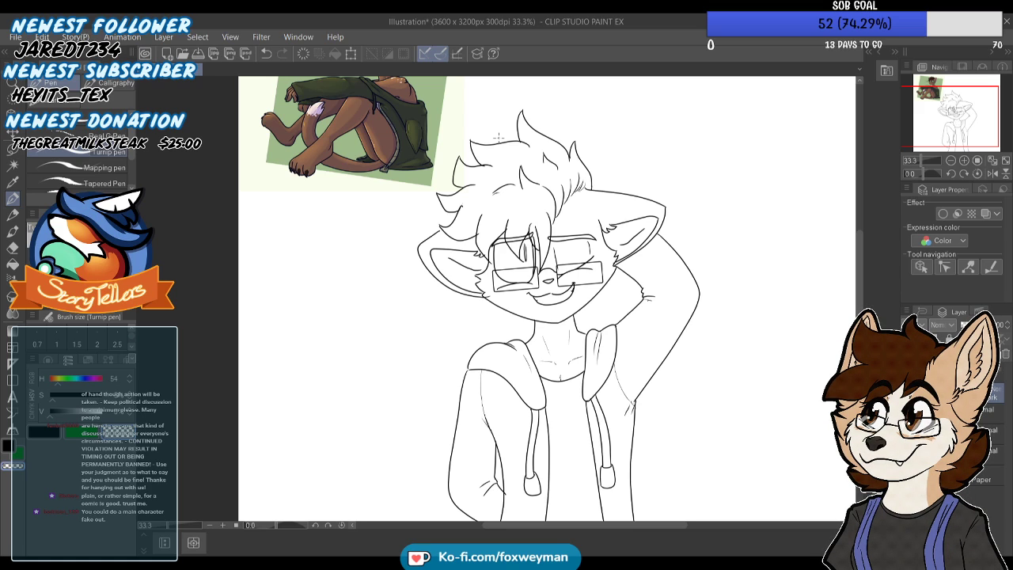
scroll(498, 137, "down", 2)
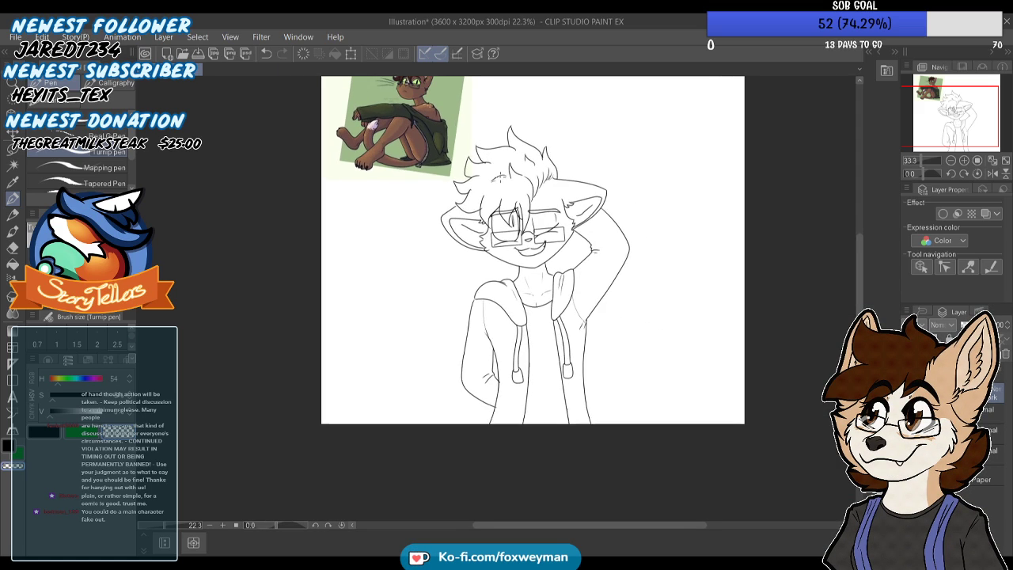
scroll(499, 137, "up", 4)
scroll(499, 157, "up", 3)
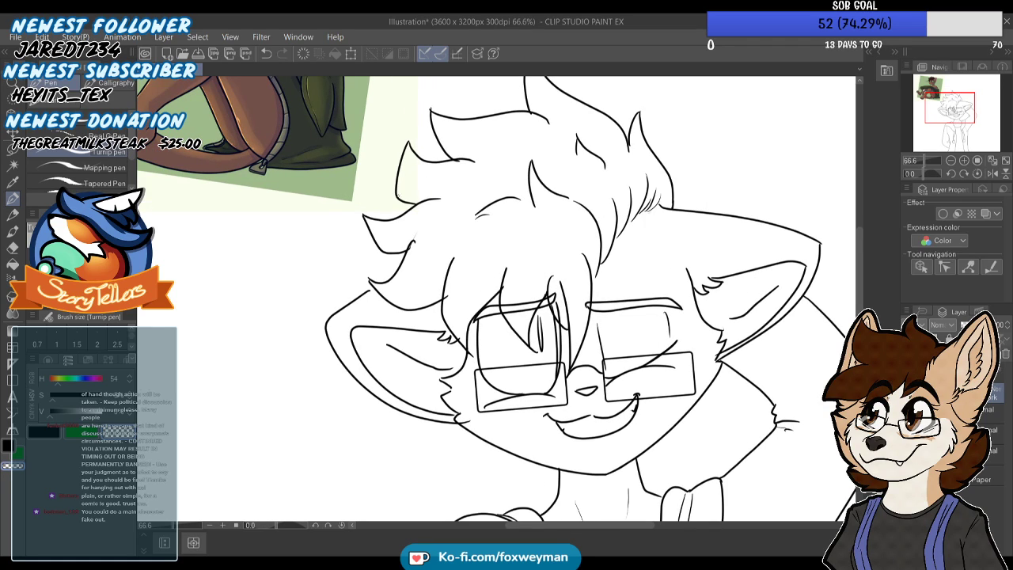
left_click_drag(501, 123, 544, 134)
key("ctrl+z")
Erase the overshooting line ends and small hook at the hair tufts on the left side of the head
scroll(414, 170, "up", 3)
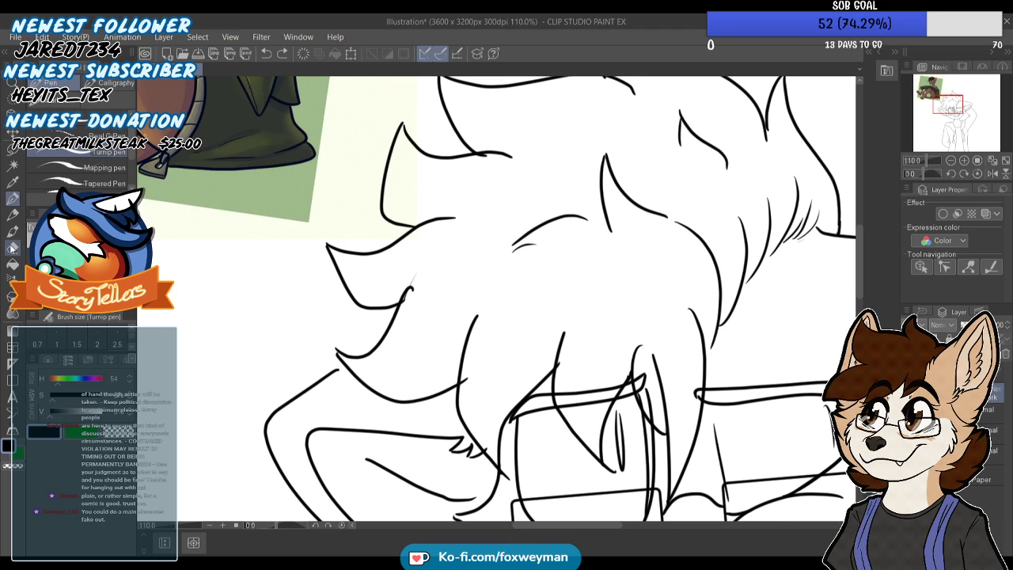
left_click(11, 248)
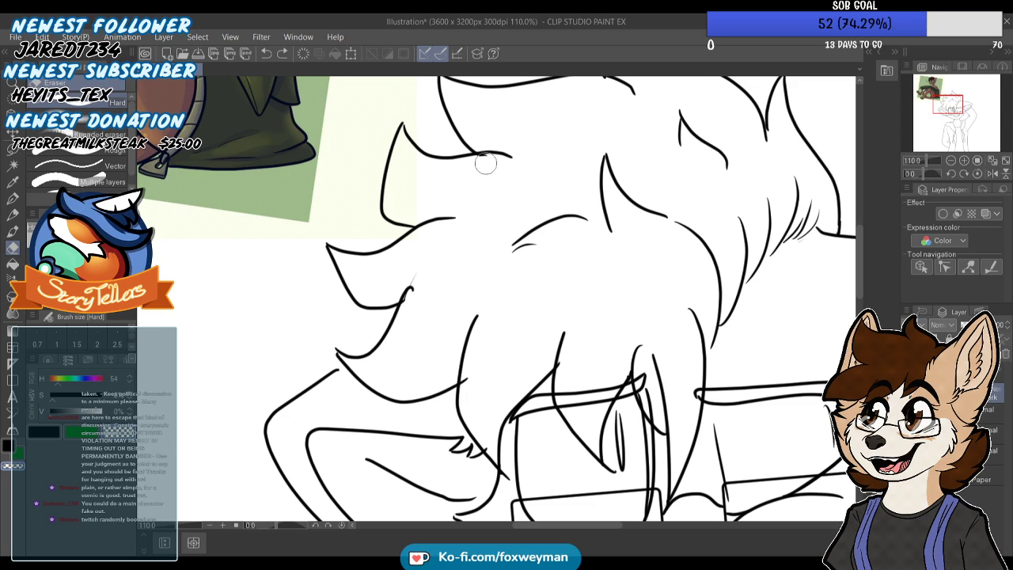
left_click_drag(517, 163, 477, 172)
scroll(475, 171, "down", 6)
scroll(454, 212, "up", 4)
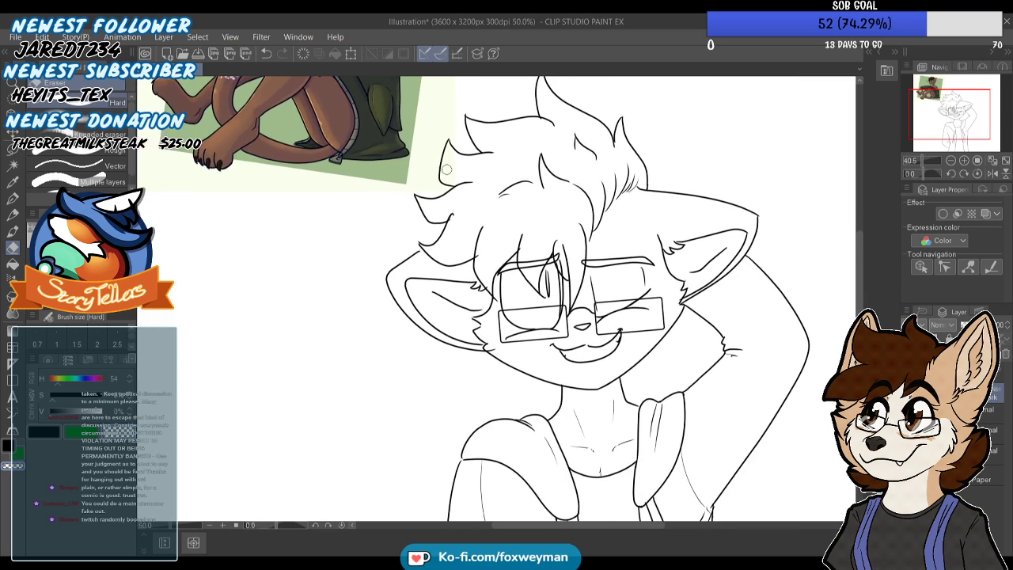
scroll(457, 216, "up", 2)
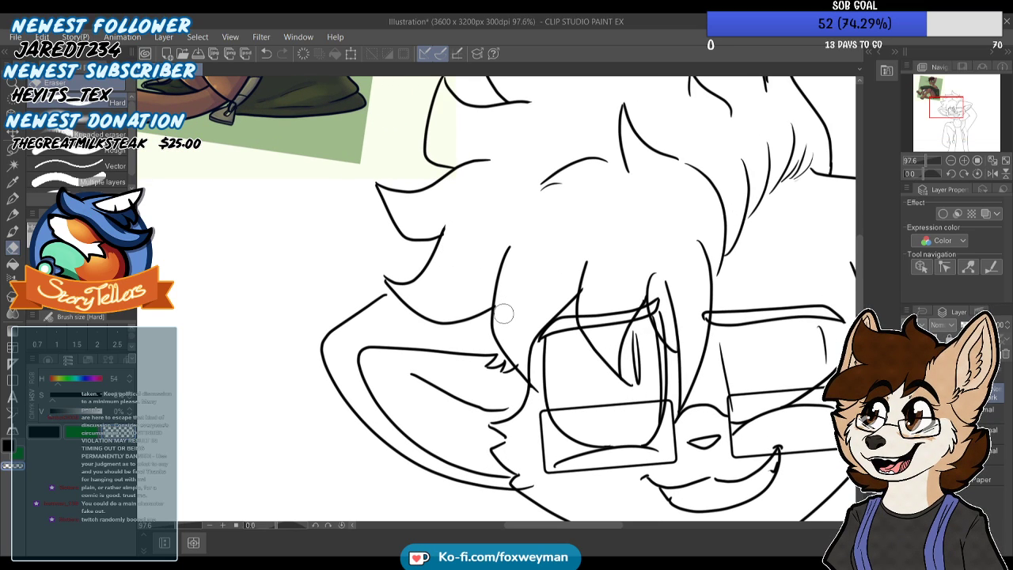
scroll(506, 196, "down", 1)
scroll(576, 243, "up", 3)
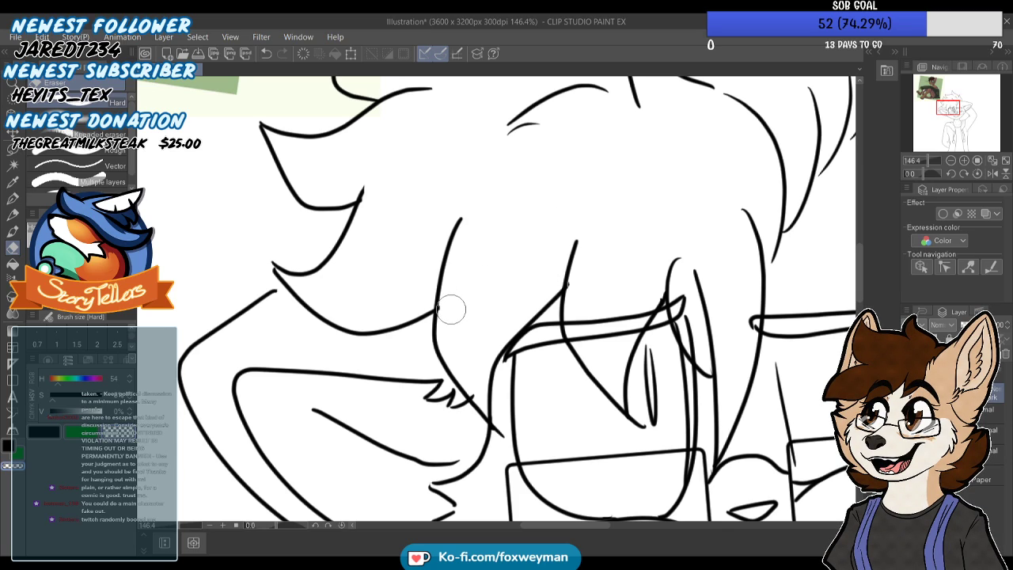
Add a short, thin strand line inside the lowest hair tuft above the left ear
key("p")
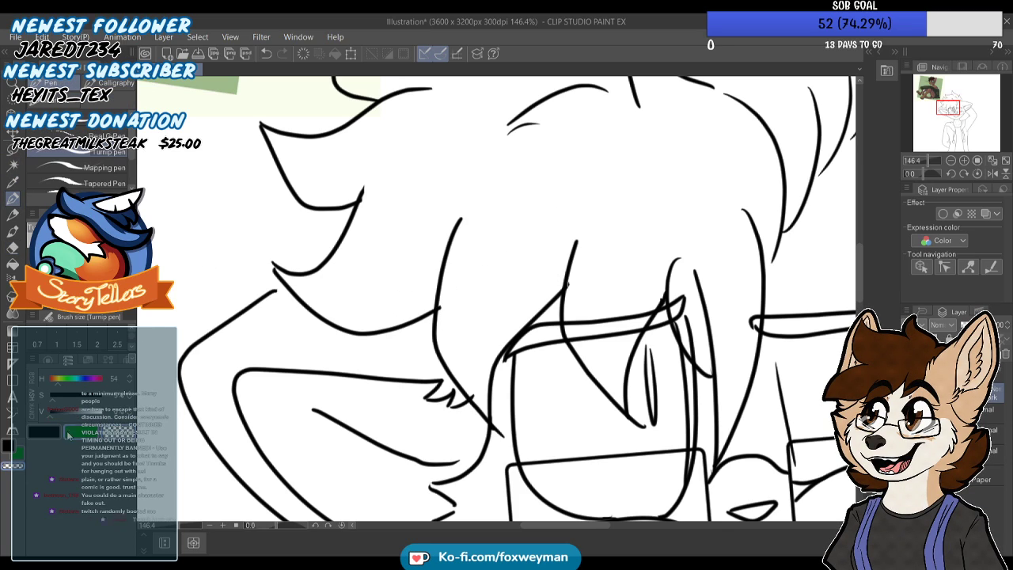
left_click_drag(274, 270, 344, 297)
key("ctrl+z")
left_click_drag(273, 262, 310, 295)
scroll(340, 271, "down", 7)
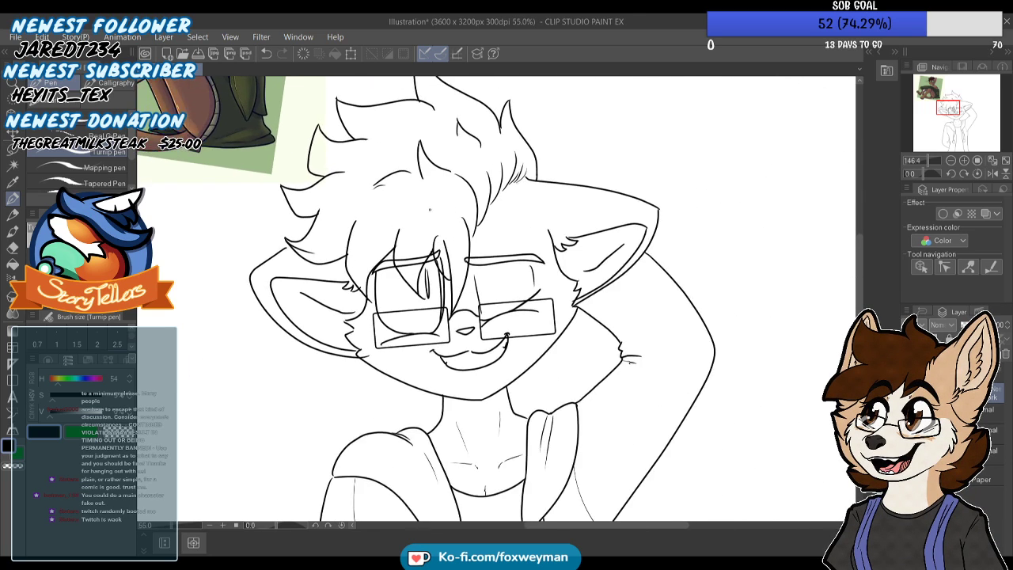
Draw pairs of thin strand lines in the right, middle and left locks of the bangs
scroll(430, 209, "up", 4)
left_click_drag(479, 222, 483, 255)
left_click_drag(379, 211, 382, 258)
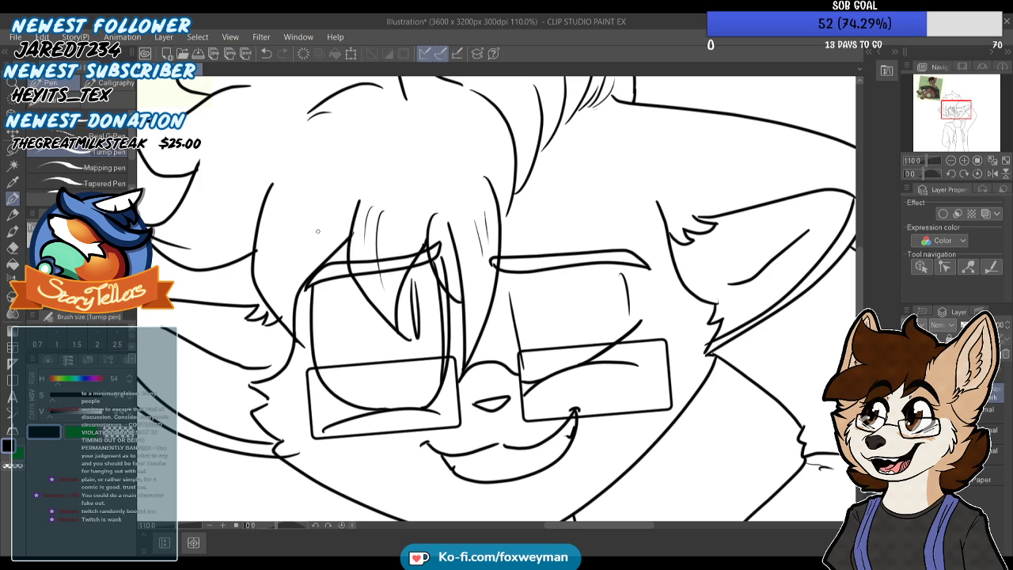
left_click_drag(280, 208, 271, 247)
left_click_drag(298, 196, 286, 268)
scroll(355, 200, "down", 1)
Trim the overshooting line ends where the leftmost bang meets the side hair, ear tuft and cheek
scroll(271, 266, "up", 5)
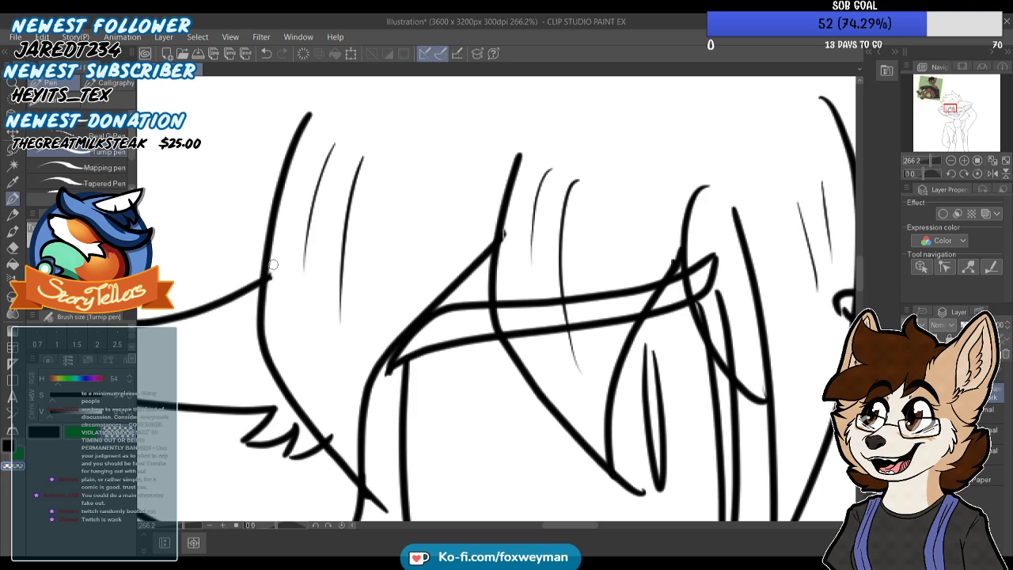
scroll(286, 215, "down", 6)
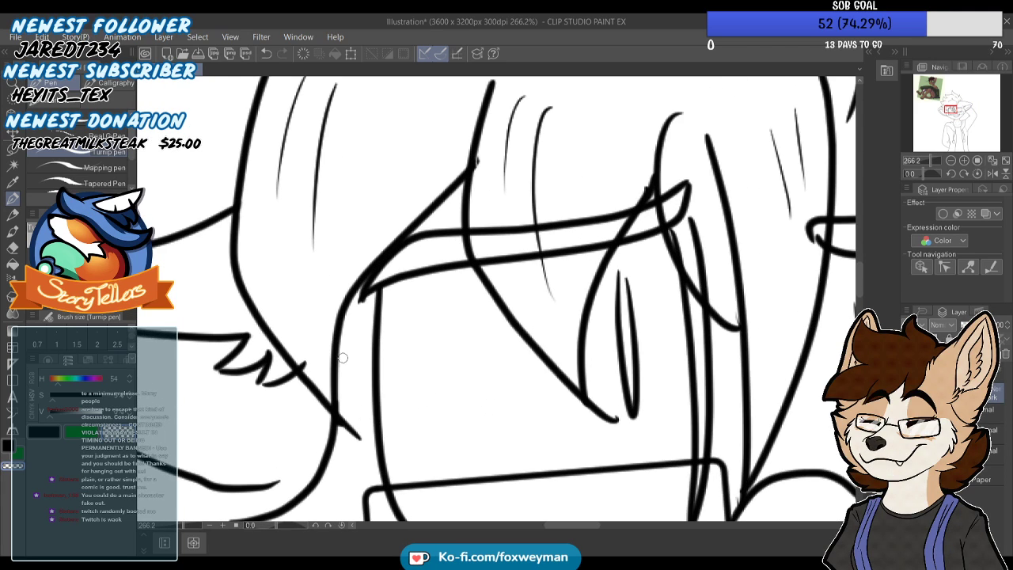
scroll(308, 291, "up", 7)
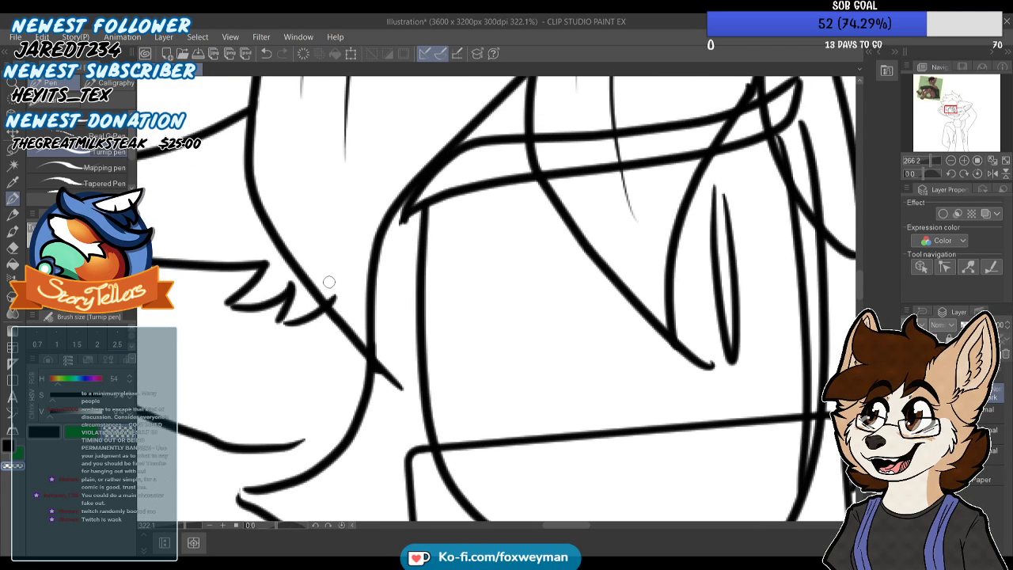
scroll(340, 292, "down", 3)
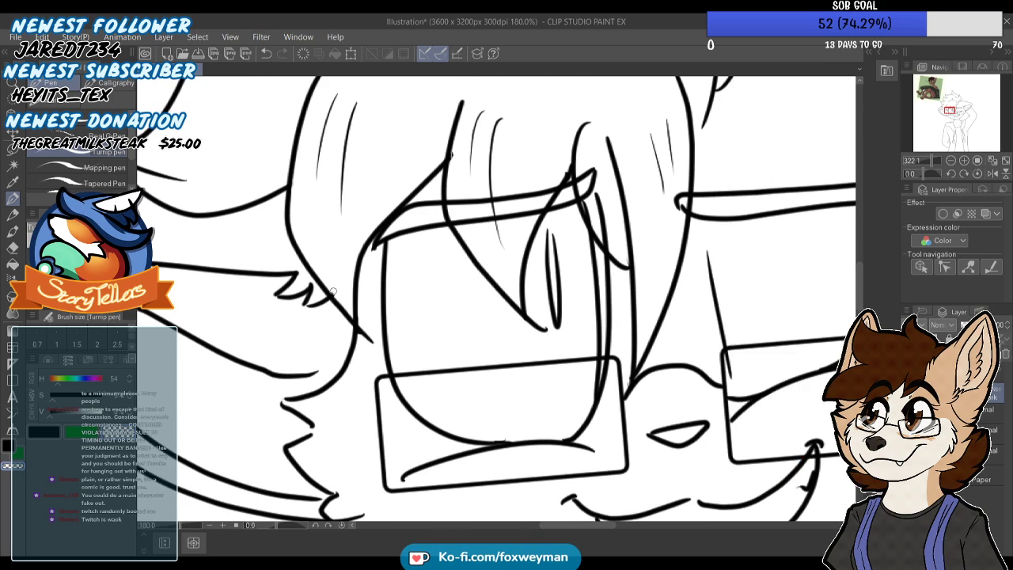
scroll(330, 288, "up", 2)
scroll(335, 293, "down", 3)
scroll(384, 205, "up", 5)
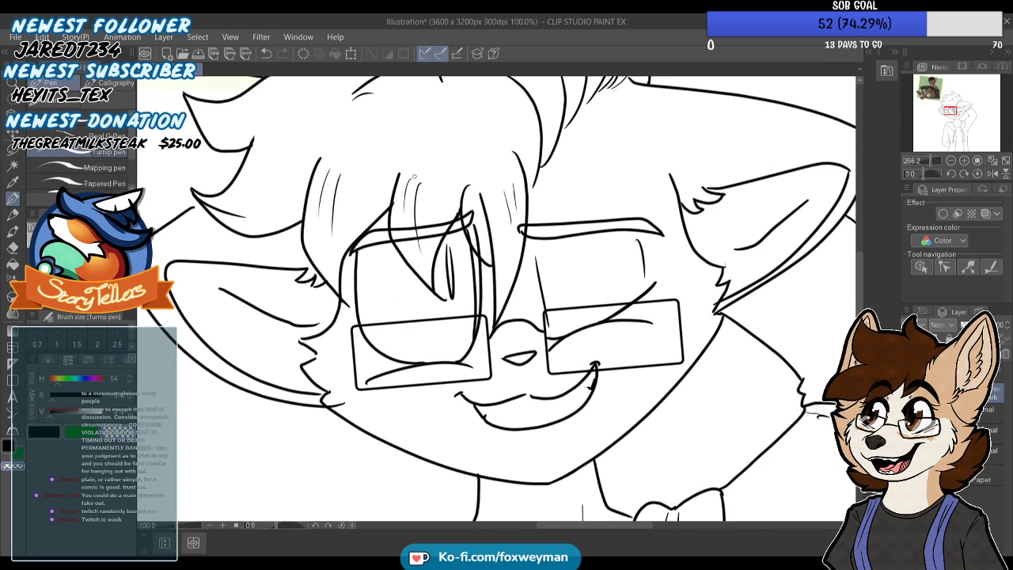
scroll(387, 246, "down", 6)
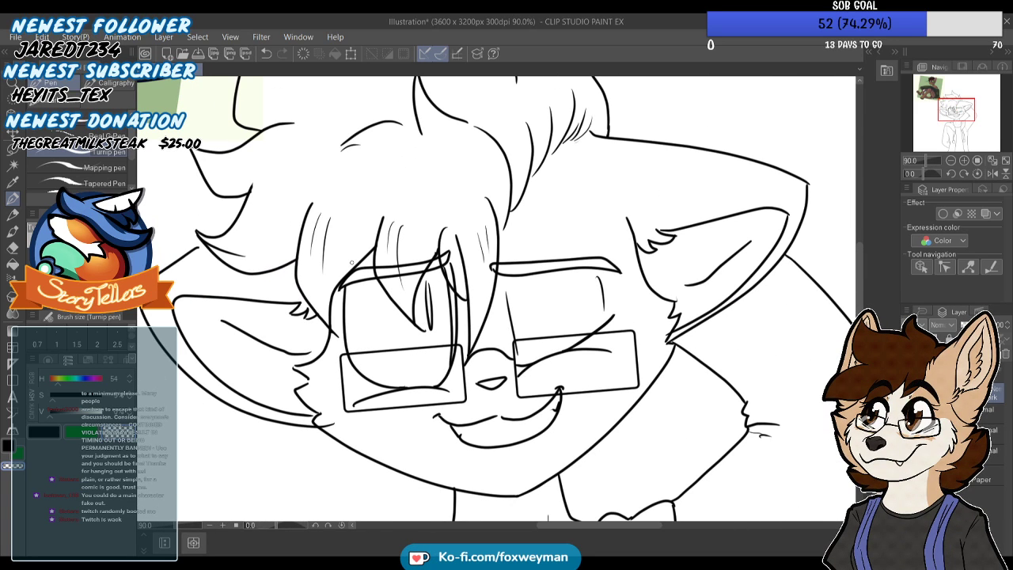
scroll(675, 188, "up", 5)
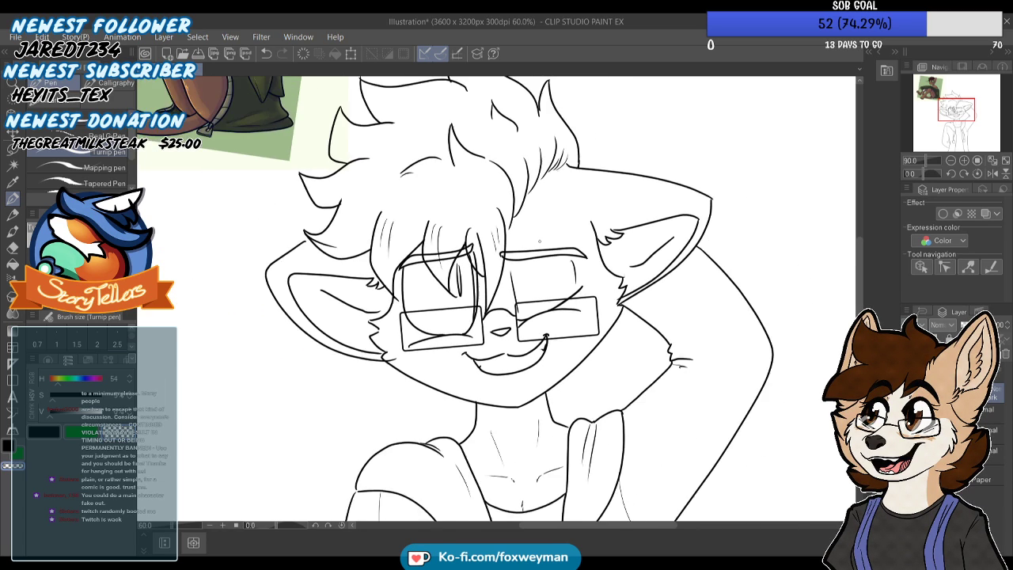
Join and clean up the corner of the outline at the tip of the right ear
scroll(721, 205, "up", 1)
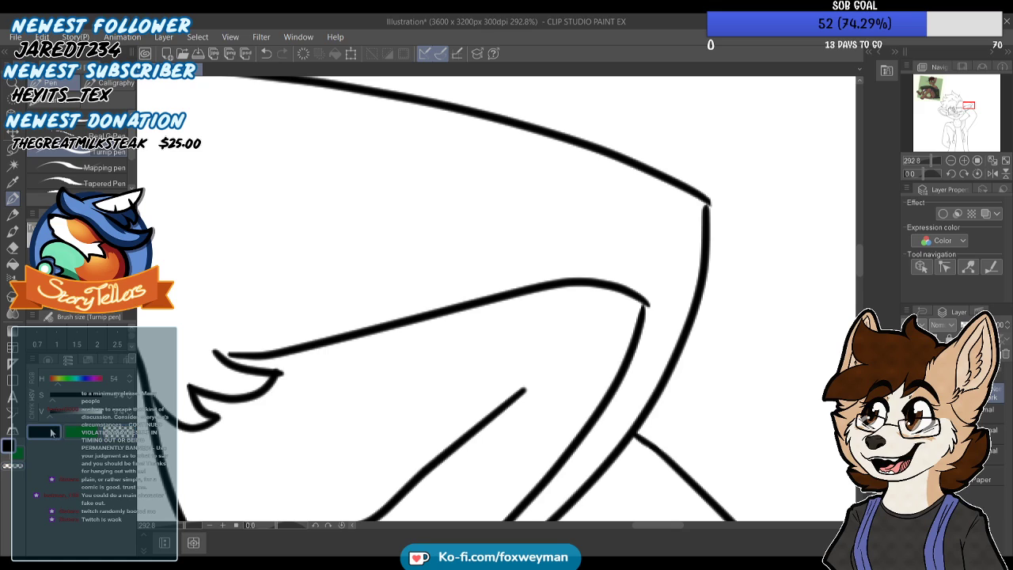
scroll(706, 202, "up", 5)
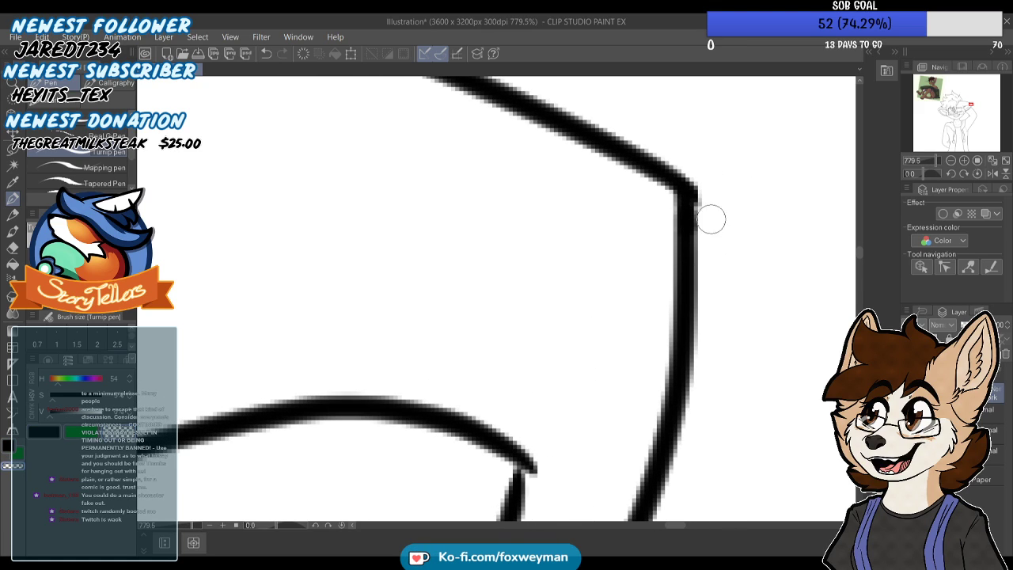
scroll(742, 185, "down", 5)
scroll(741, 162, "down", 6)
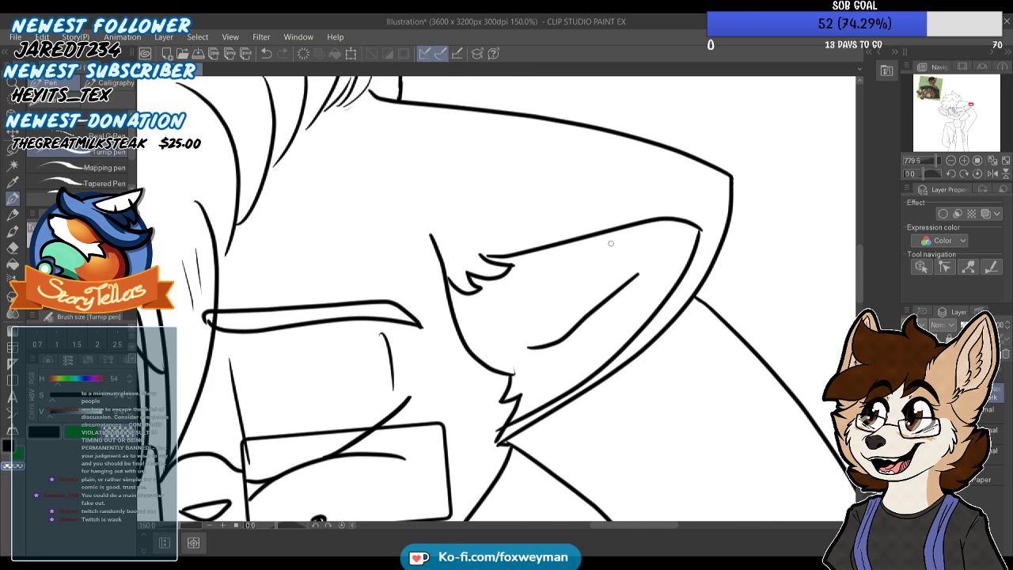
Close the gap between the right ear's inner line and the top of its fur tuft
scroll(510, 246, "up", 4)
scroll(522, 241, "up", 4)
scroll(523, 242, "up", 5)
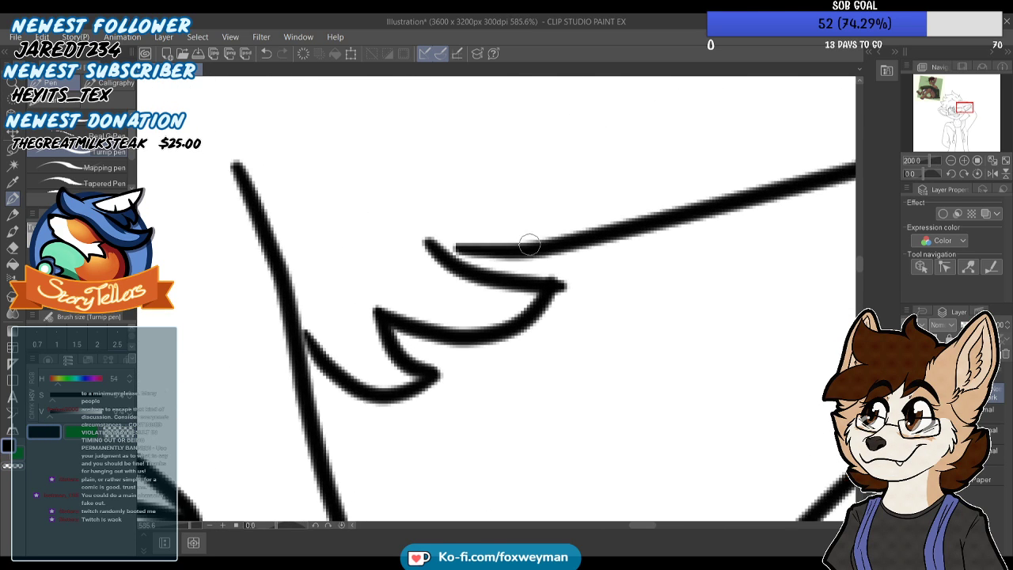
left_click_drag(434, 244, 480, 270)
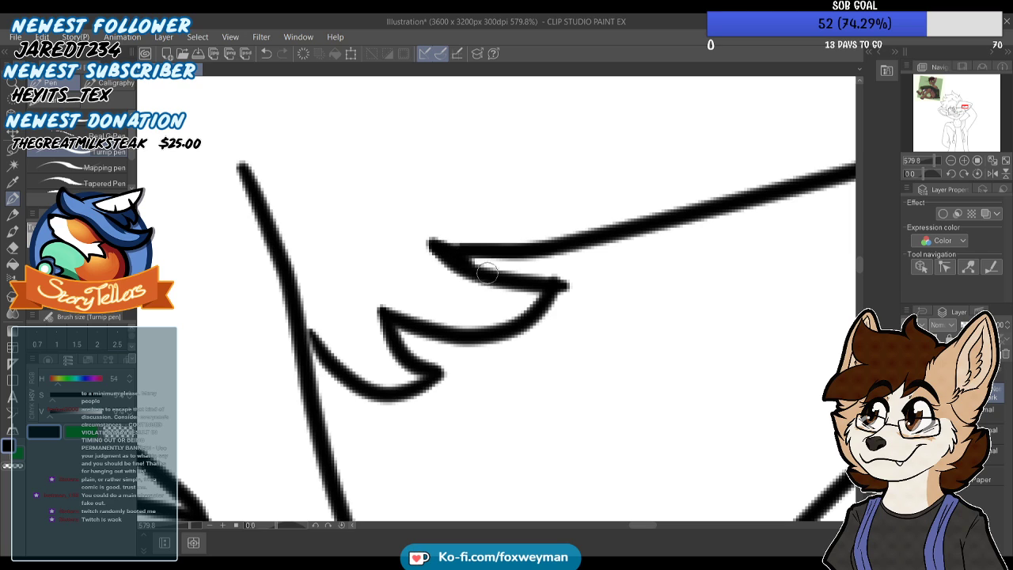
scroll(520, 174, "down", 8)
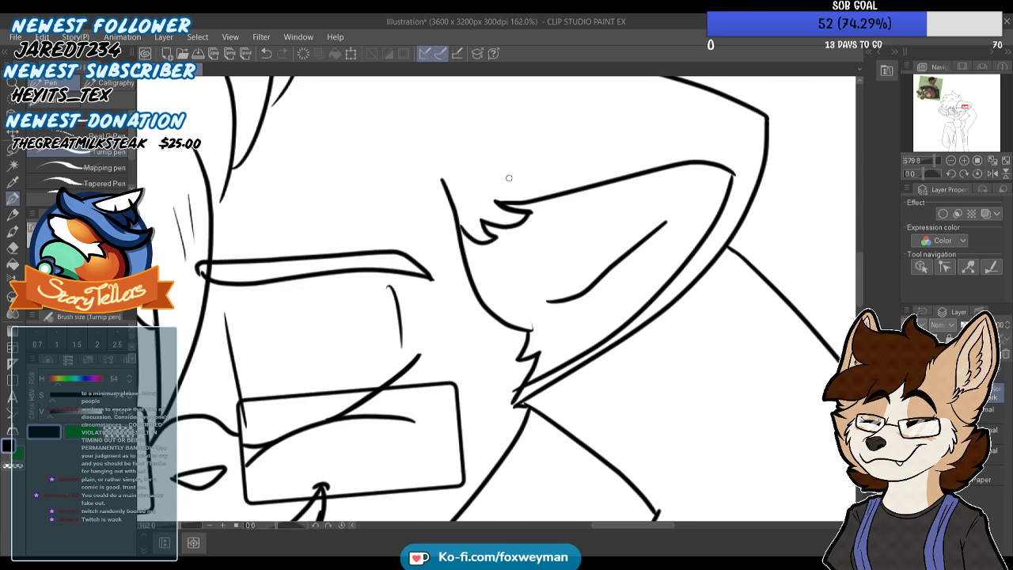
Clean up the cheek fur points and close the line gaps where the right ear's base meets the cheek and arm
scroll(531, 277, "up", 5)
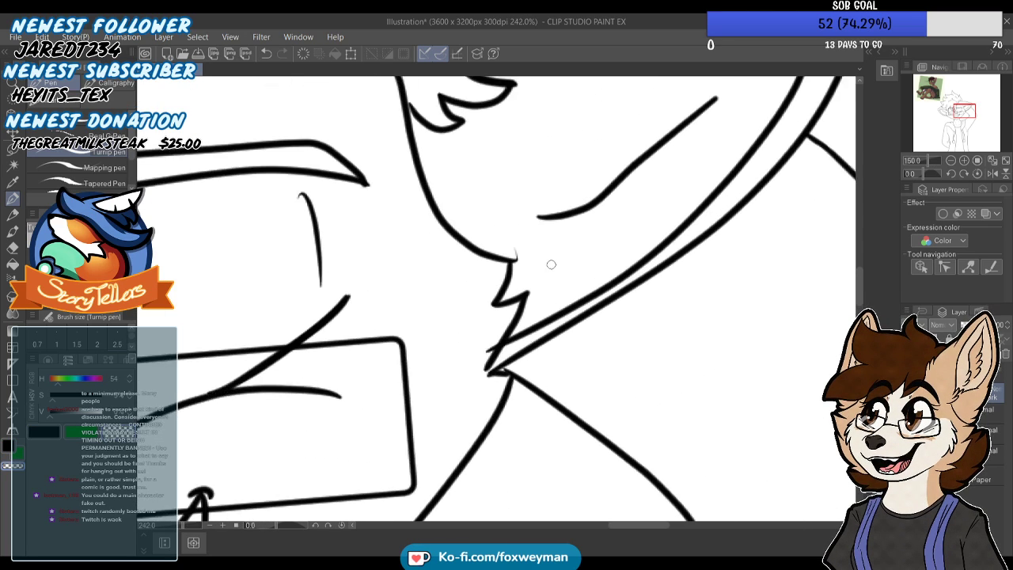
scroll(479, 366, "up", 2)
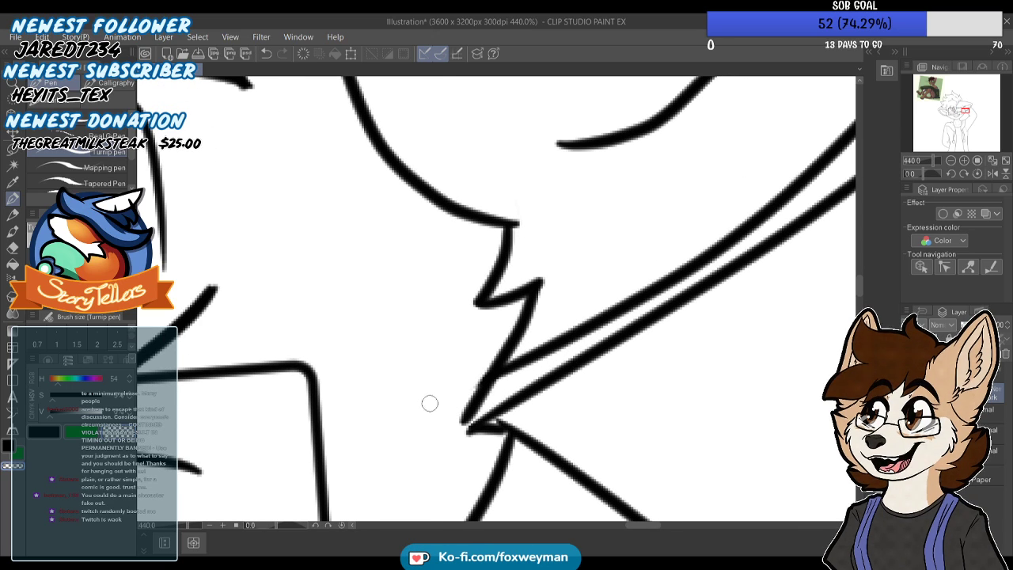
scroll(446, 332, "down", 2)
scroll(465, 379, "up", 5)
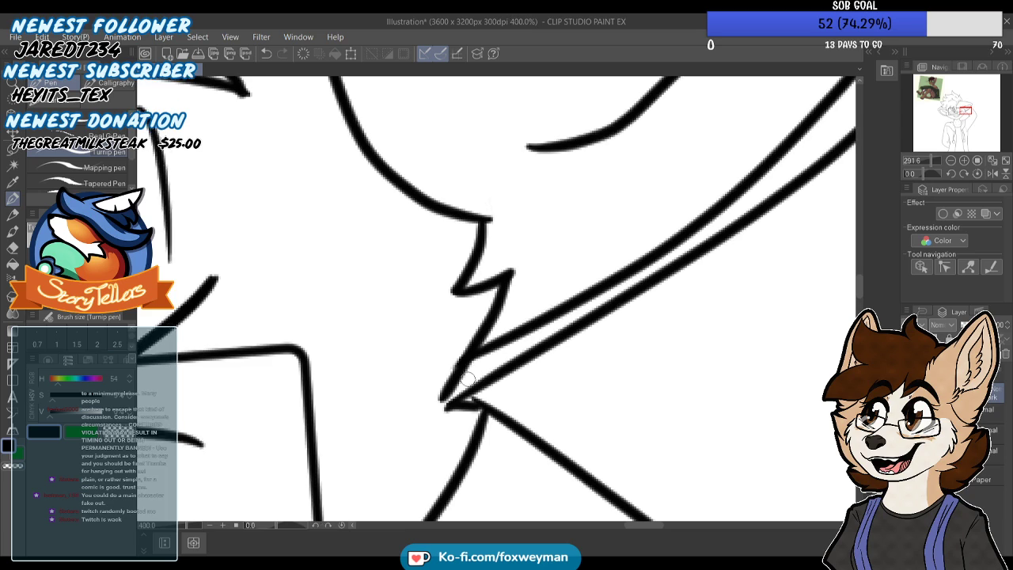
scroll(500, 407, "down", 5)
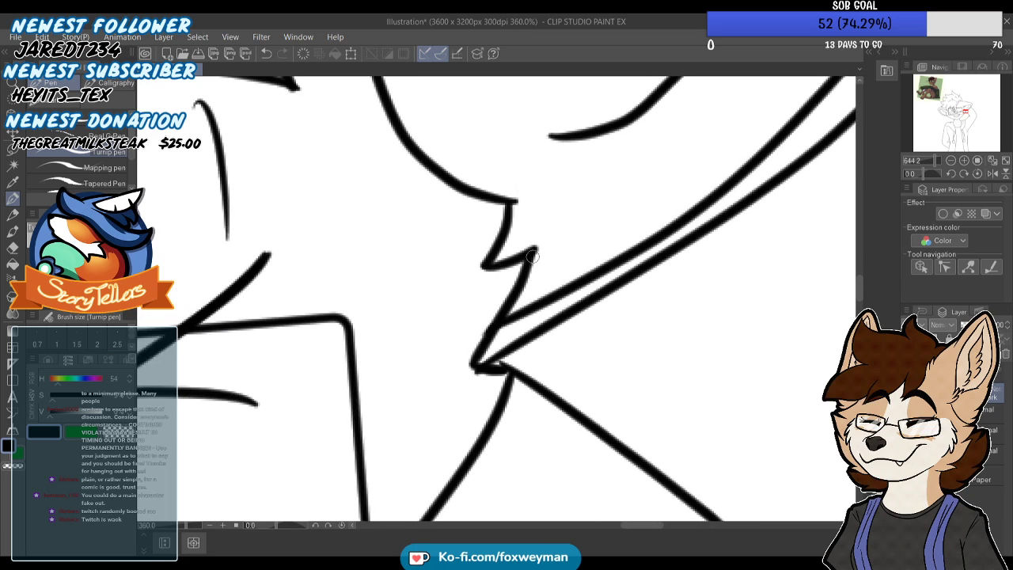
scroll(511, 282, "up", 3)
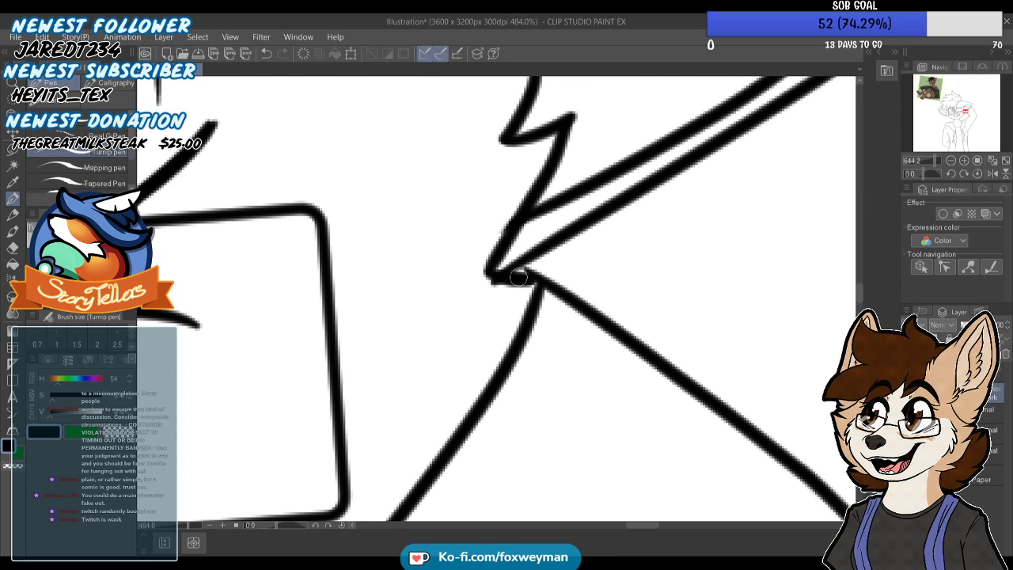
scroll(522, 307, "down", 4)
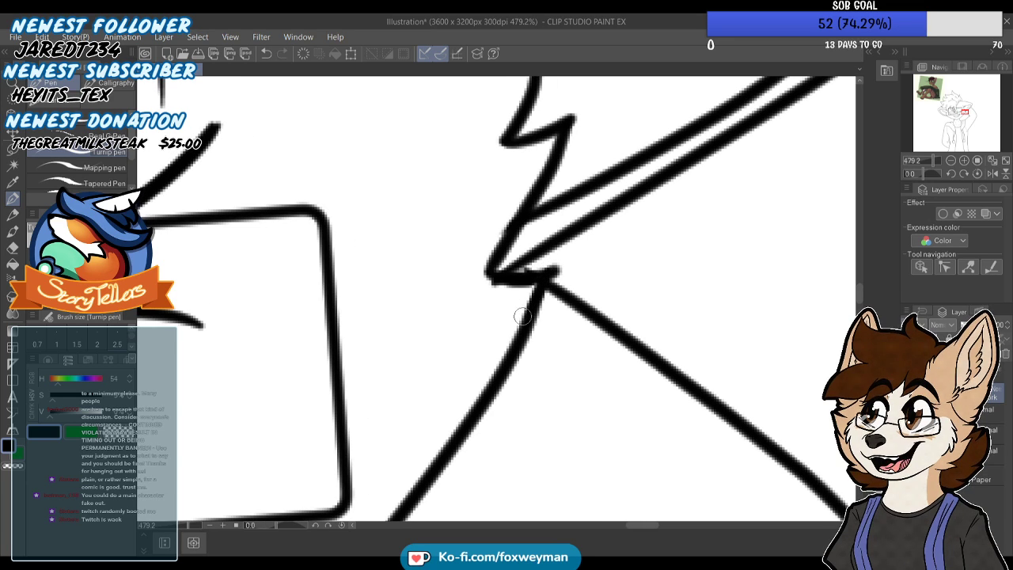
Close the open top of the slit pupil in the left eye by joining its two lines
scroll(558, 227, "down", 5)
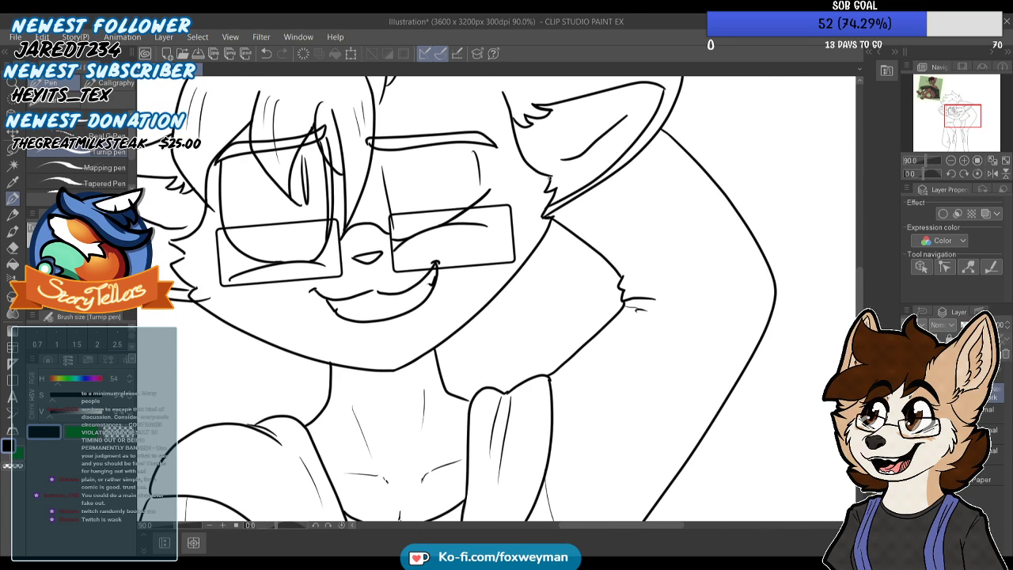
scroll(478, 194, "up", 2)
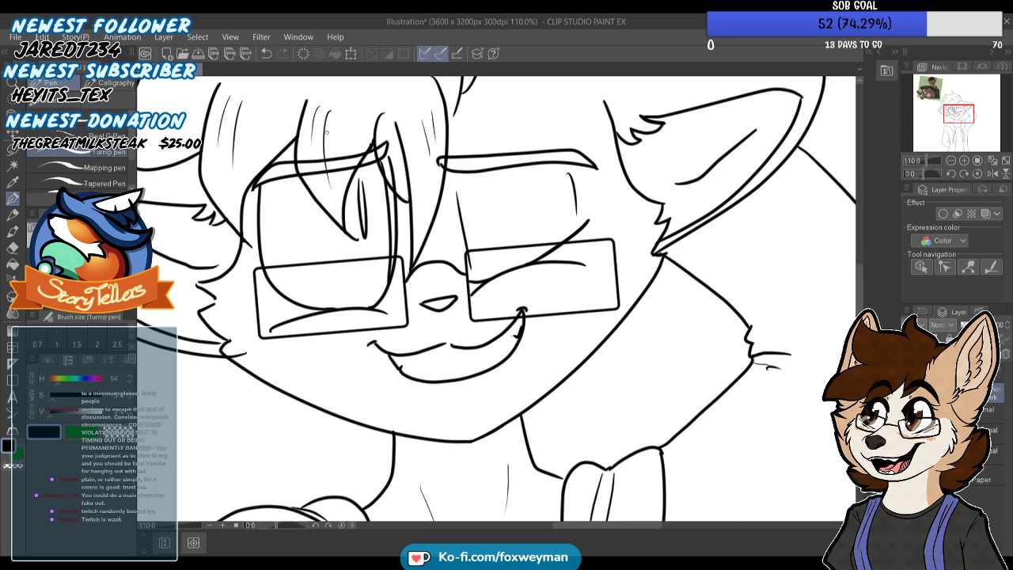
scroll(329, 132, "up", 8)
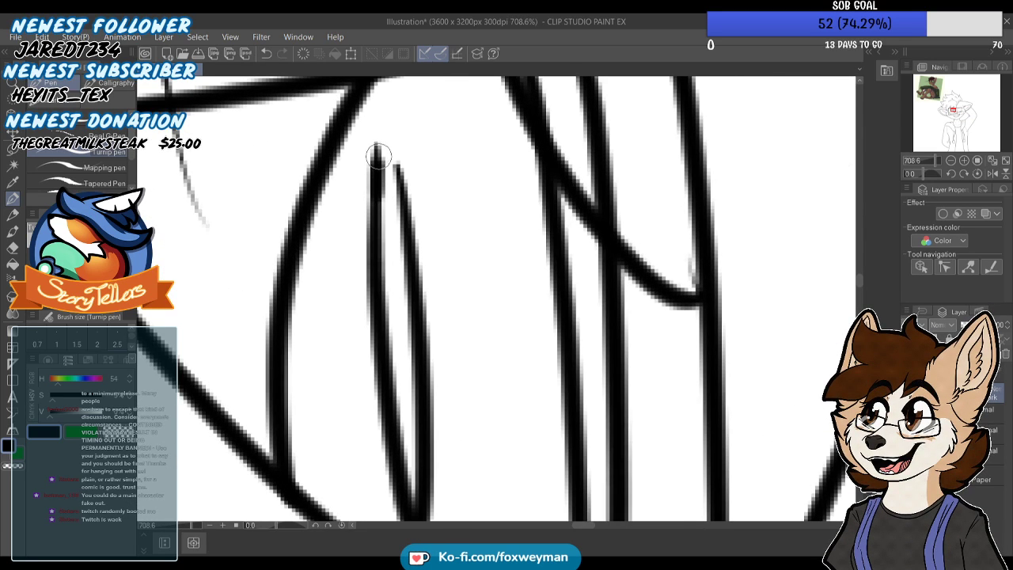
key("ctrl+z")
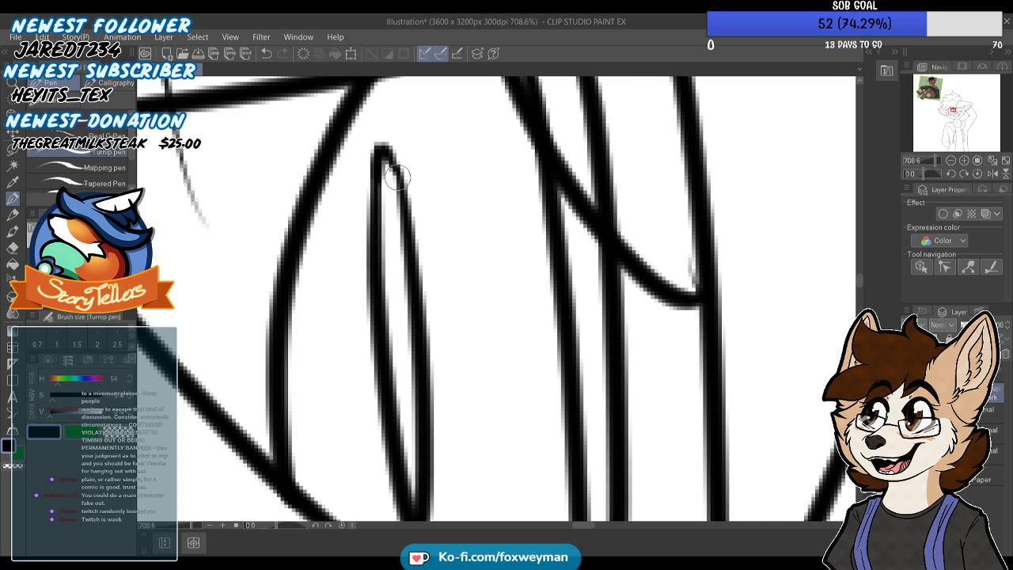
scroll(397, 176, "down", 5)
scroll(393, 158, "up", 3)
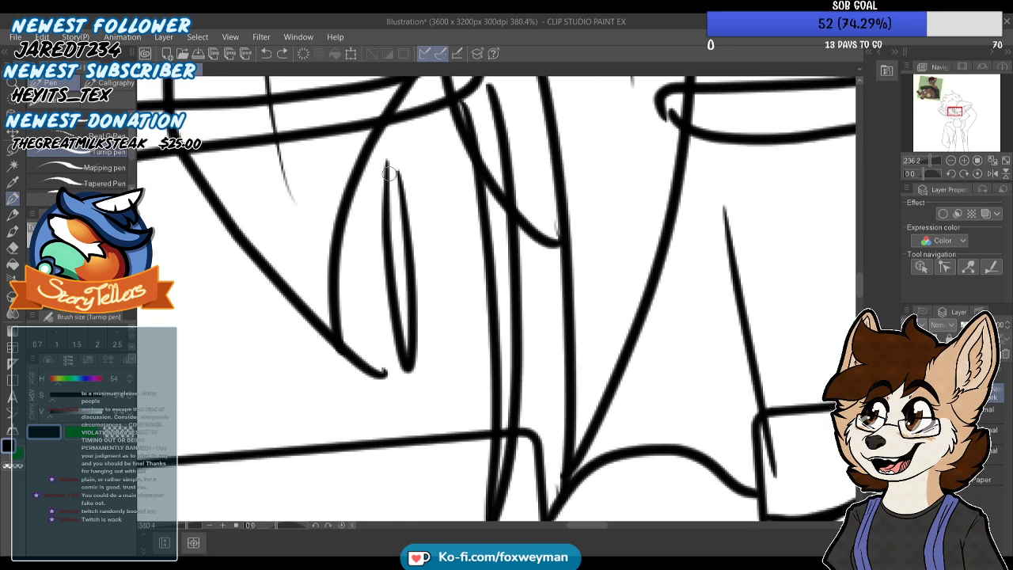
scroll(403, 173, "down", 6)
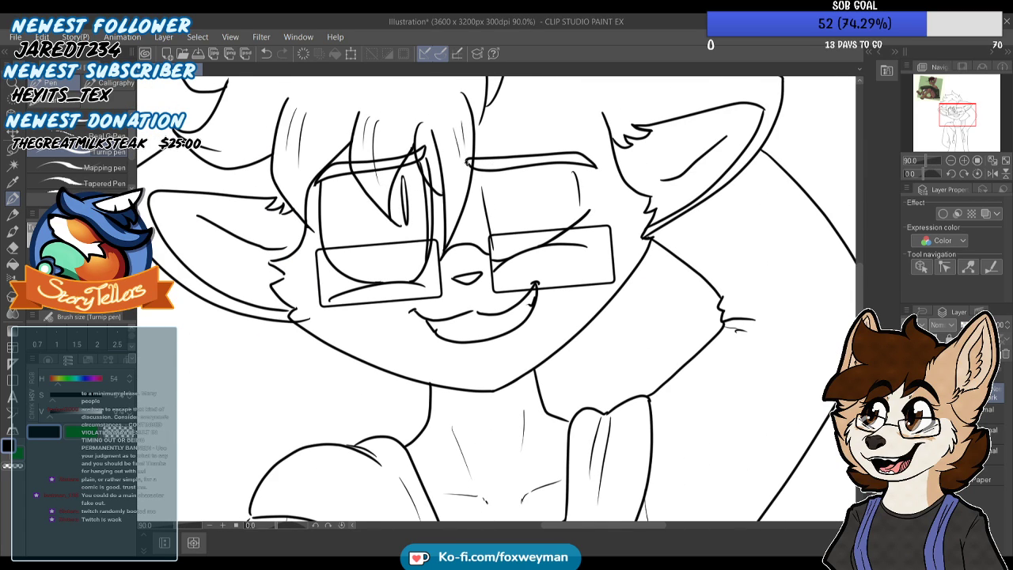
Add short, faint detail marks on the forehead above the right eyebrow
scroll(483, 178, "down", 2)
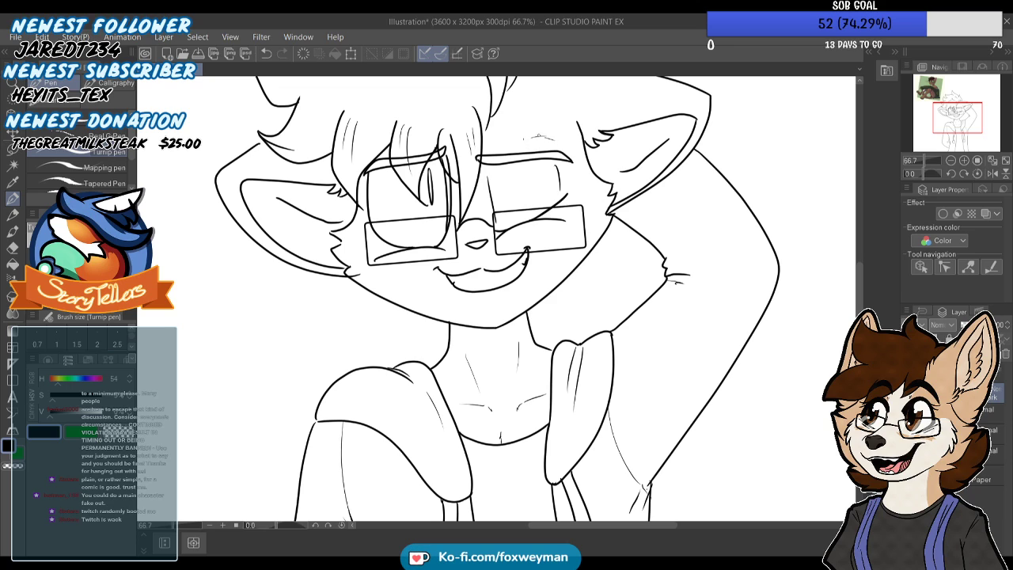
scroll(380, 147, "up", 3)
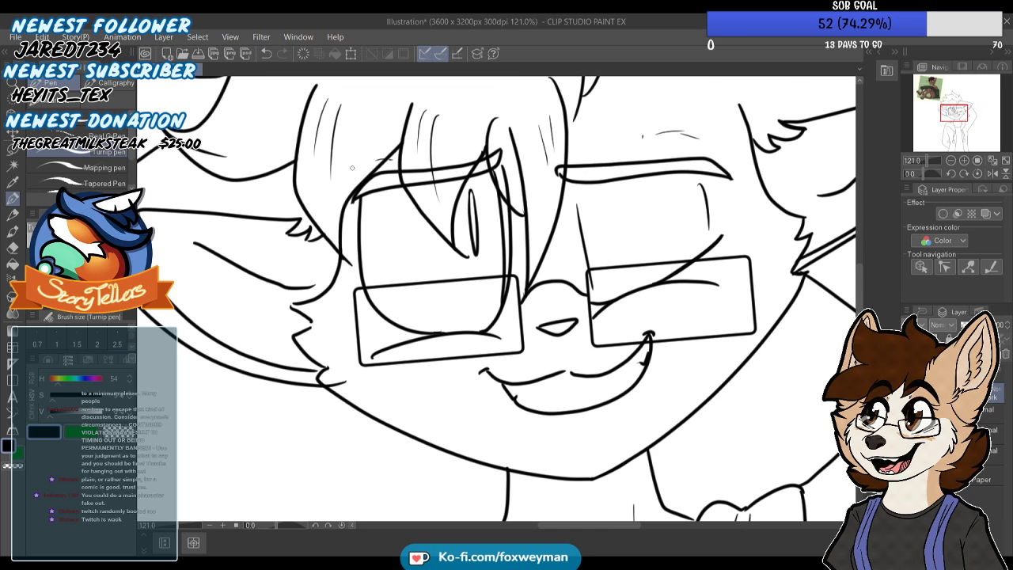
scroll(353, 168, "down", 3)
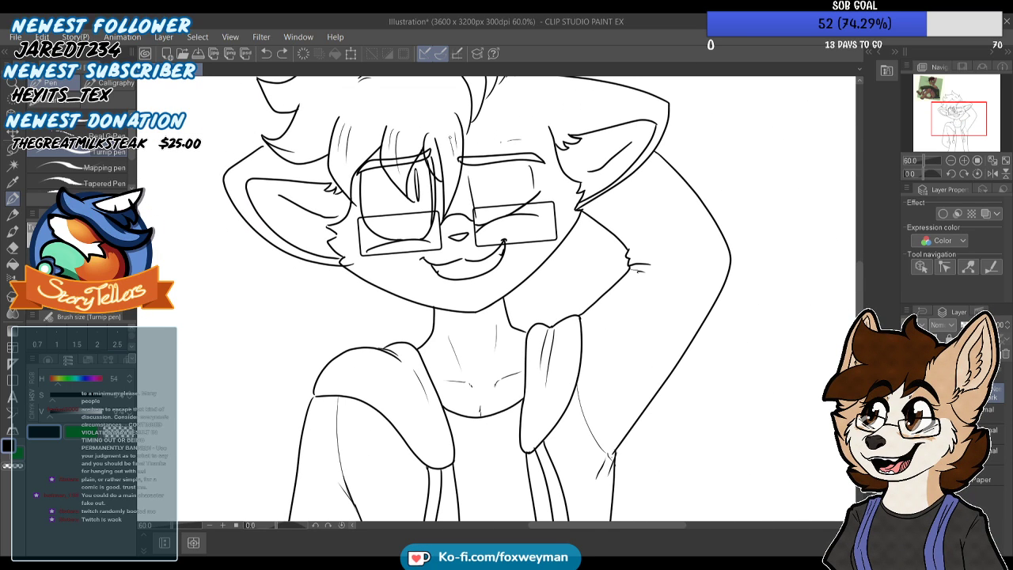
scroll(512, 147, "up", 3)
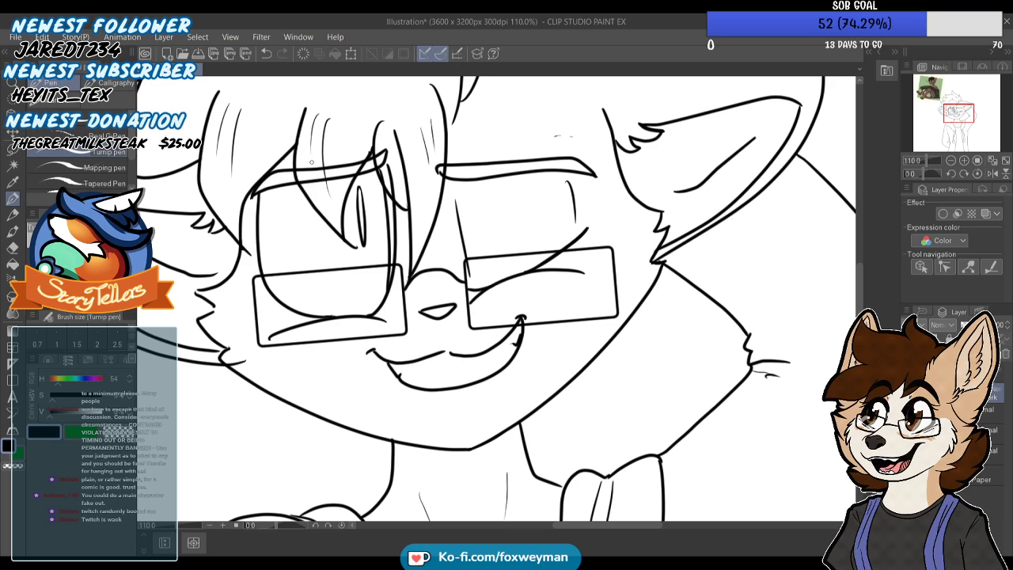
scroll(228, 242, "up", 2)
scroll(369, 248, "down", 3)
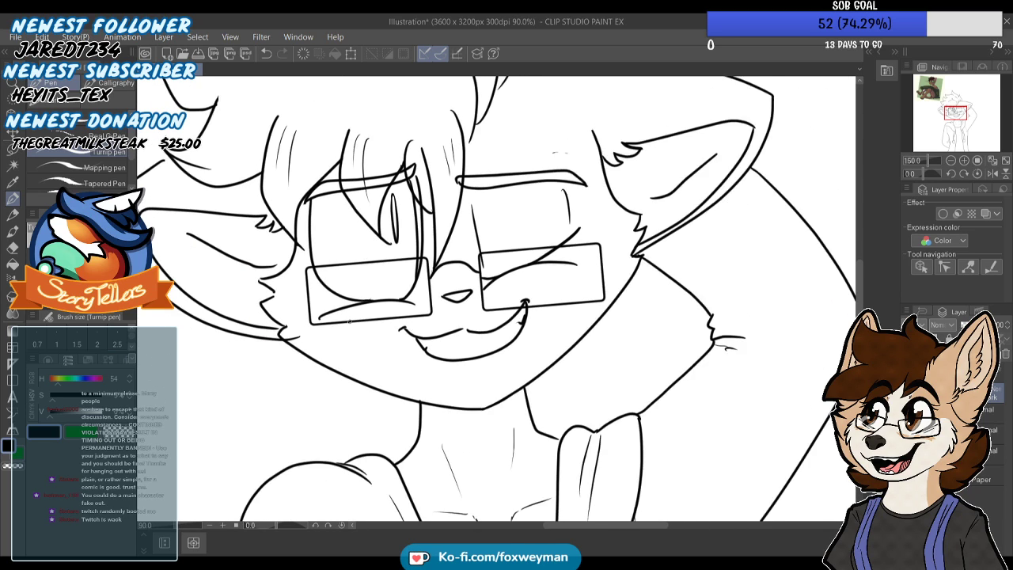
Erase the messy joint between the left cheek's fur points and try redrawing the upper point with the Turnip pen
scroll(305, 332, "up", 1)
left_click(12, 248)
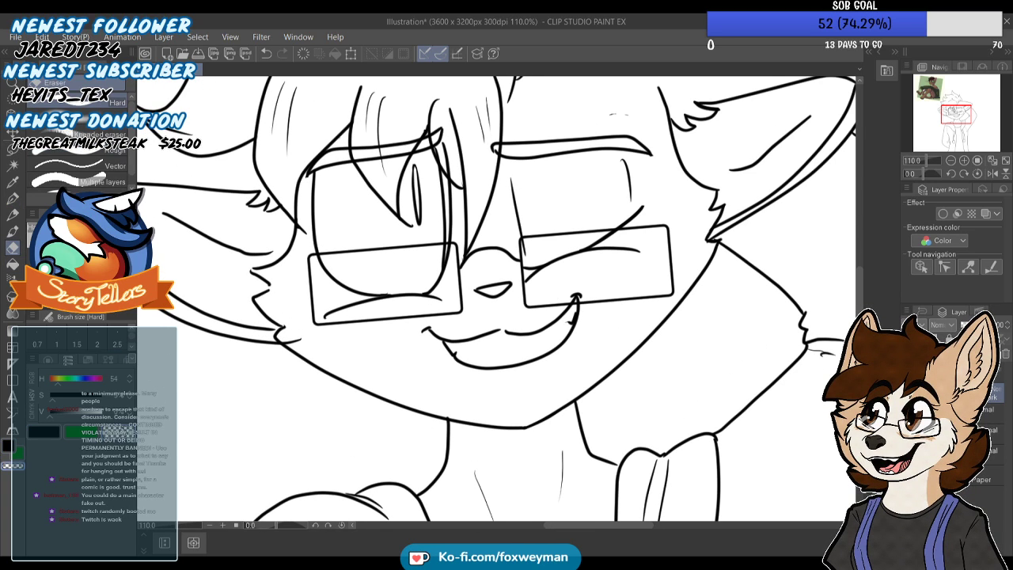
scroll(291, 333, "up", 4)
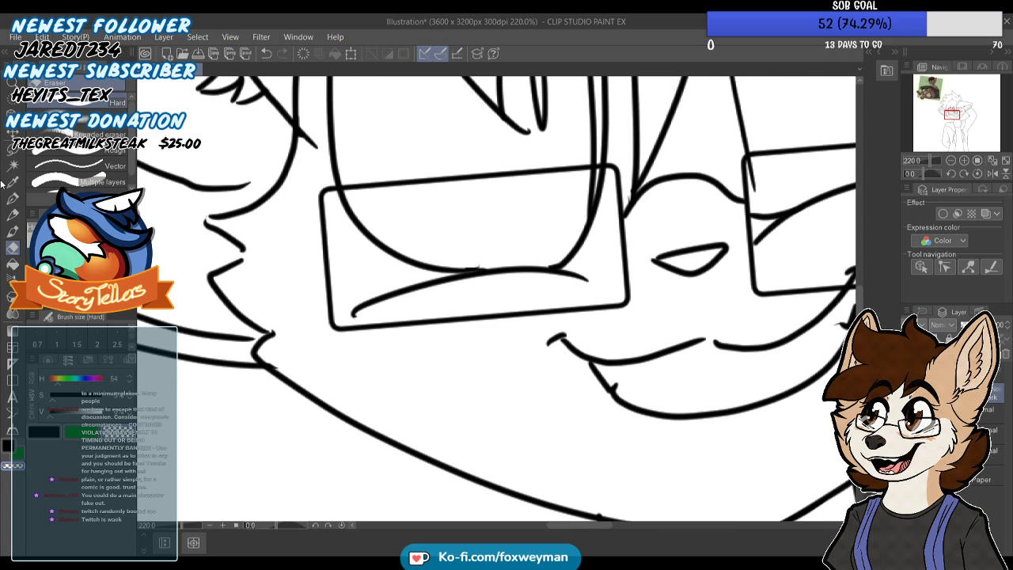
left_click(12, 198)
scroll(198, 211, "up", 4)
left_click_drag(210, 234, 335, 243)
key("ctrl+z")
left_click_drag(211, 229, 328, 227)
scroll(317, 224, "down", 2)
key("ctrl+z")
Redraw the lower edge of the left cheek's upper fur point and join it to the point below
scroll(310, 220, "up", 5)
left_click_drag(271, 291, 391, 389)
key("ctrl+z")
mouse_move(263, 300)
left_mouse_down()
mouse_move(381, 399)
mouse_move(390, 406)
mouse_move(351, 369)
mouse_move(398, 398)
left_mouse_up()
key("ctrl+z")
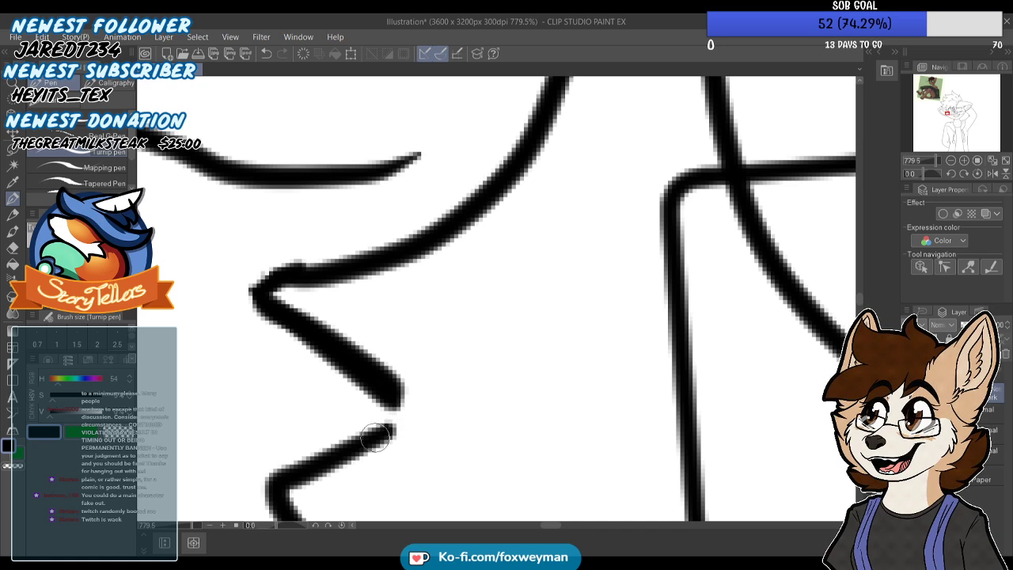
scroll(385, 425, "down", 6)
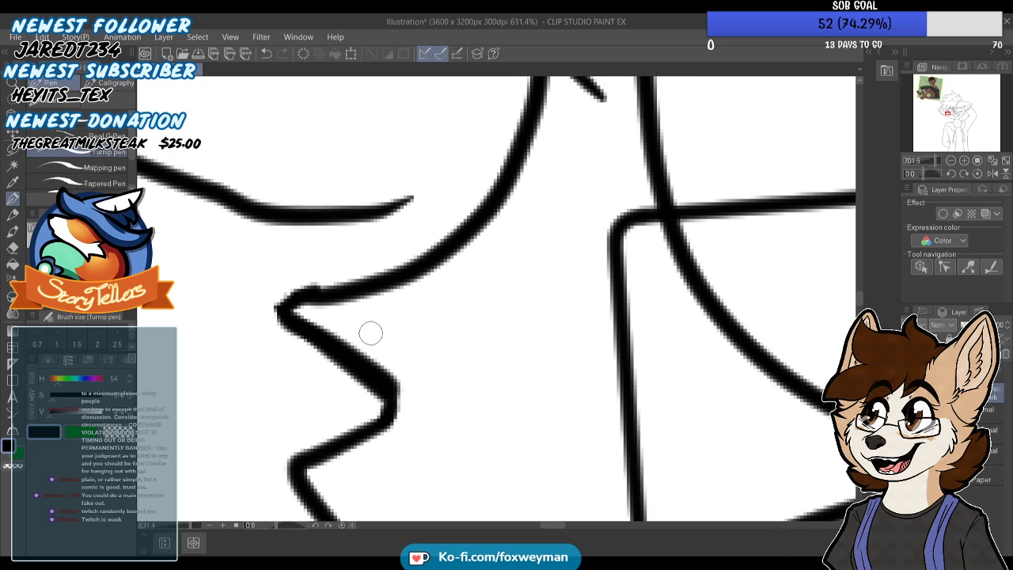
Trim the rough overshoot on the left cheek's upper fur point into a clean, sharp tip
scroll(302, 168, "up", 3)
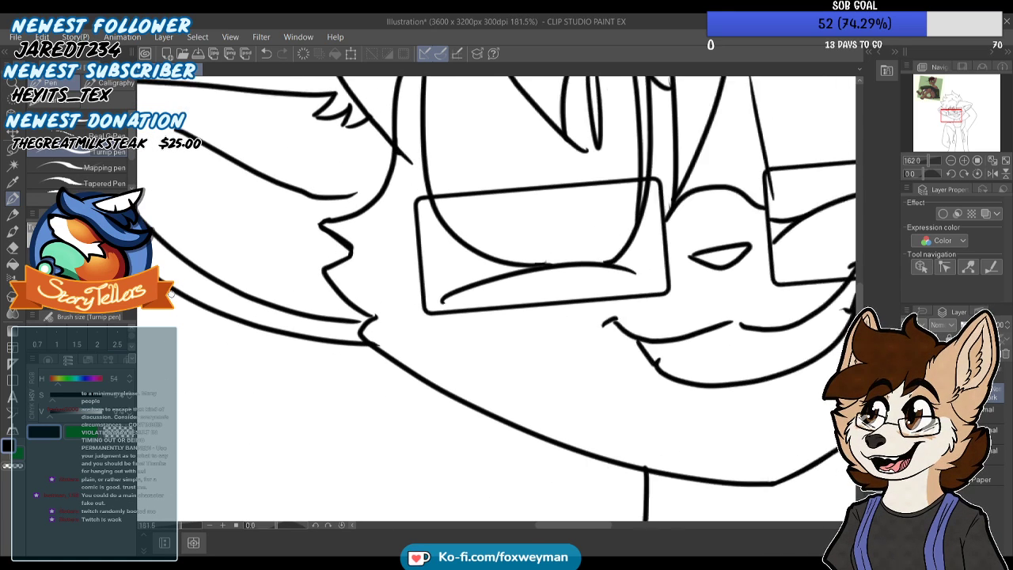
scroll(353, 195, "up", 2)
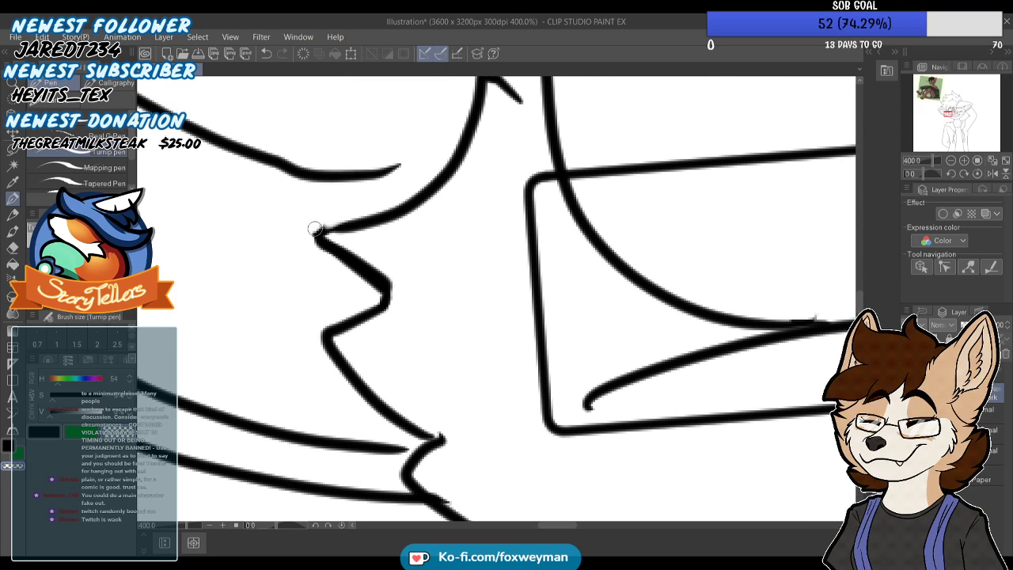
scroll(310, 242, "down", 2)
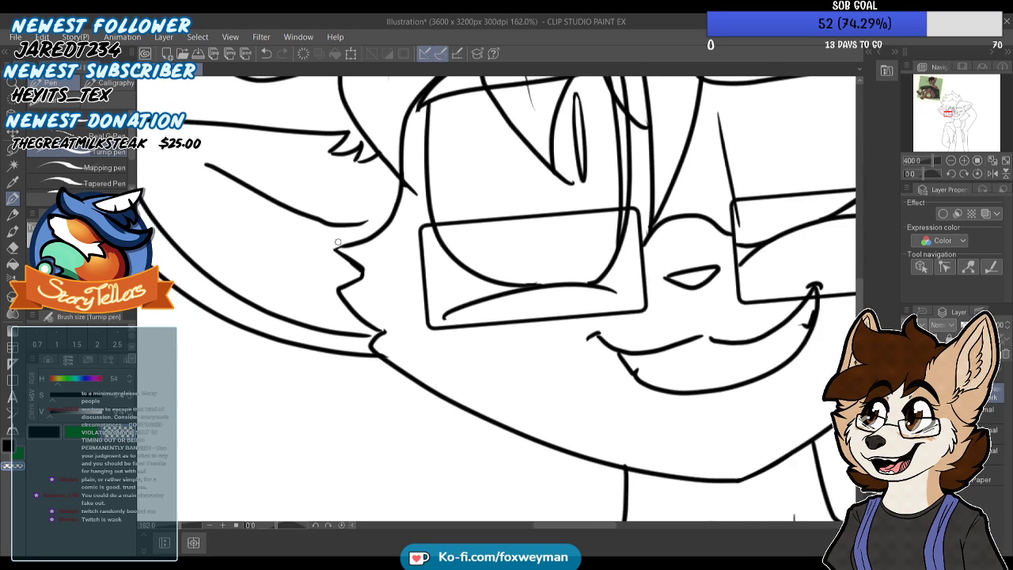
scroll(316, 253, "up", 4)
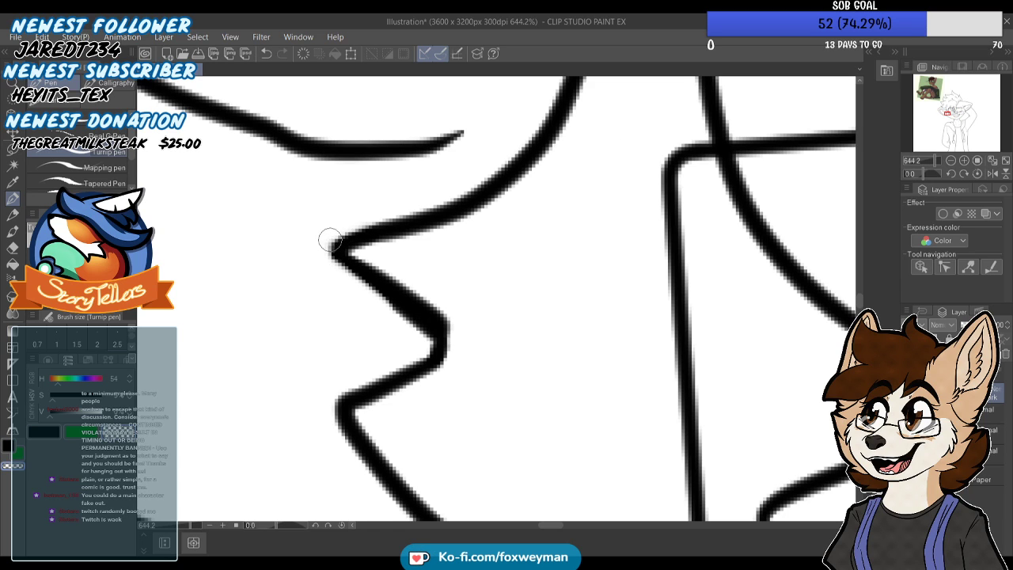
scroll(353, 253, "down", 1)
scroll(357, 258, "down", 3)
scroll(381, 296, "up", 2)
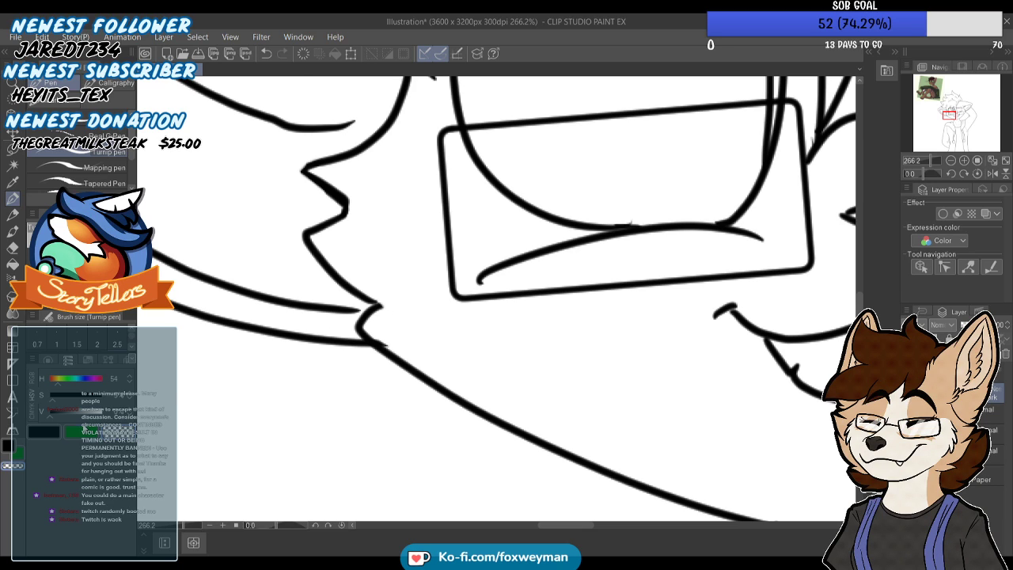
Switch back to the black drawing colour and extend the short crease line at the smile's right corner
scroll(414, 199, "down", 3)
scroll(404, 285, "down", 3)
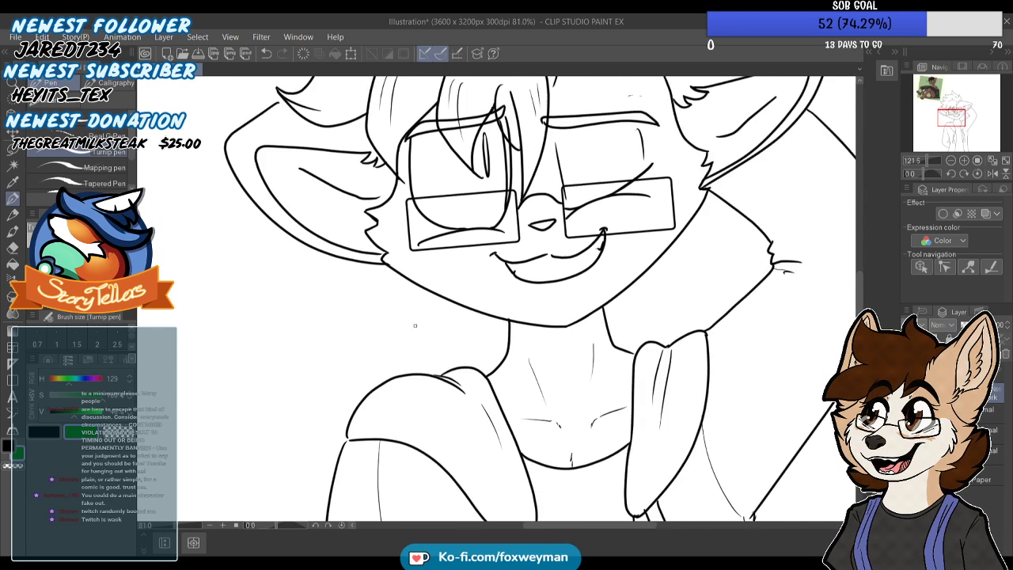
scroll(543, 273, "up", 5)
scroll(532, 286, "up", 2)
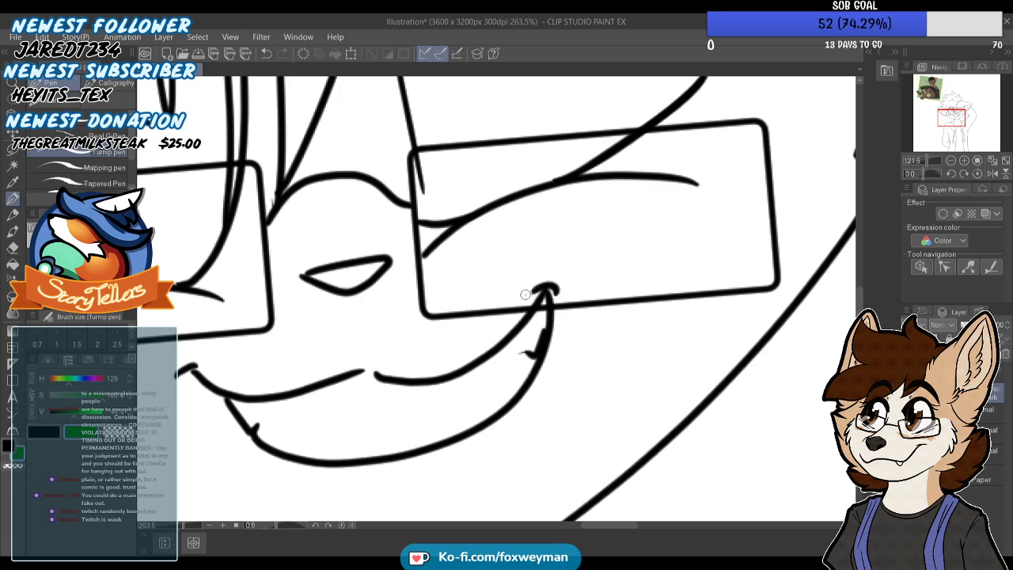
key("ctrl+z")
left_click(45, 432)
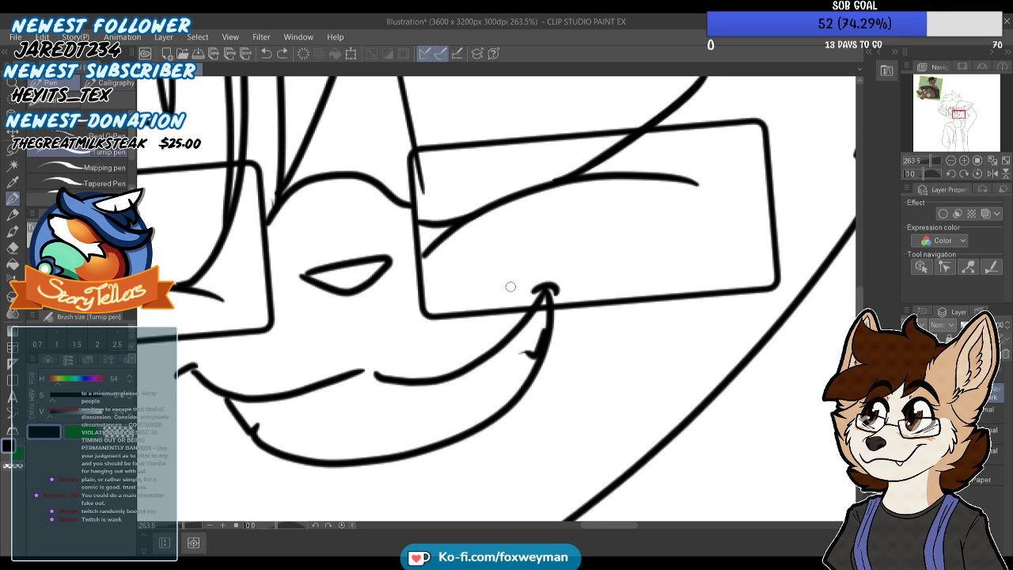
scroll(546, 281, "up", 1)
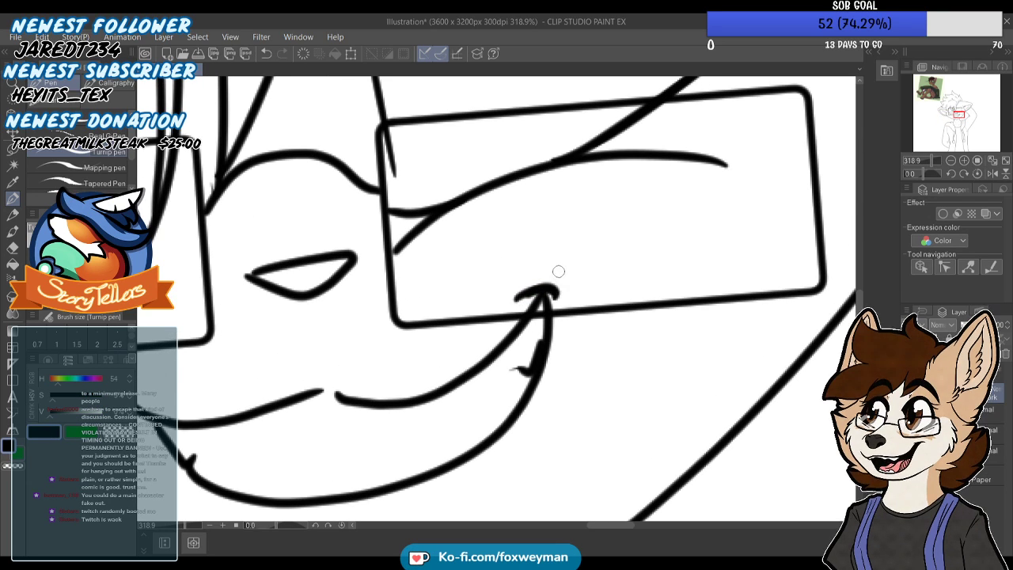
Thin the outer end of the winking right eye's lash line to a tapered tip, erasing with transparent colour
scroll(554, 265, "down", 7)
scroll(522, 239, "up", 6)
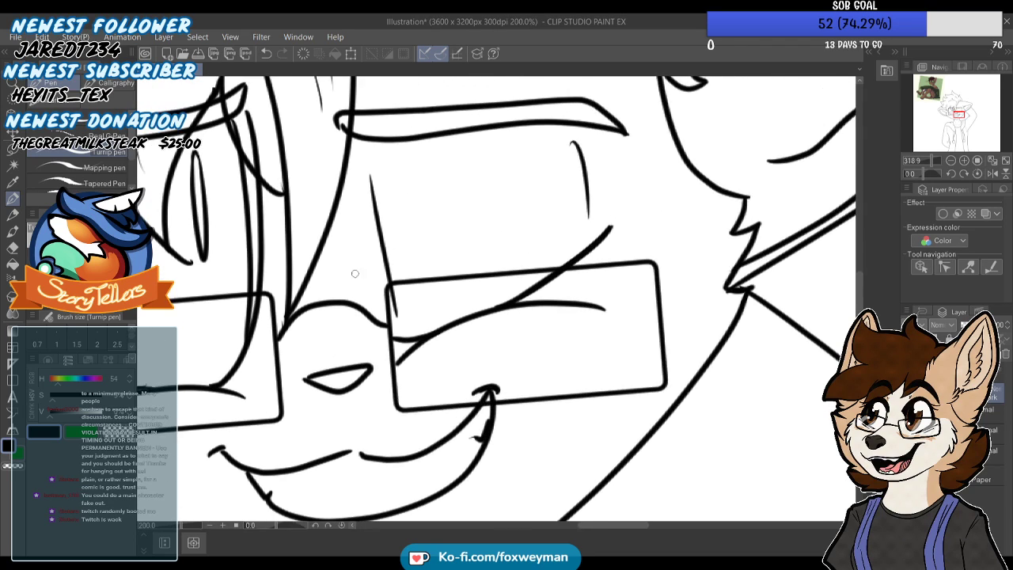
scroll(586, 241, "up", 3)
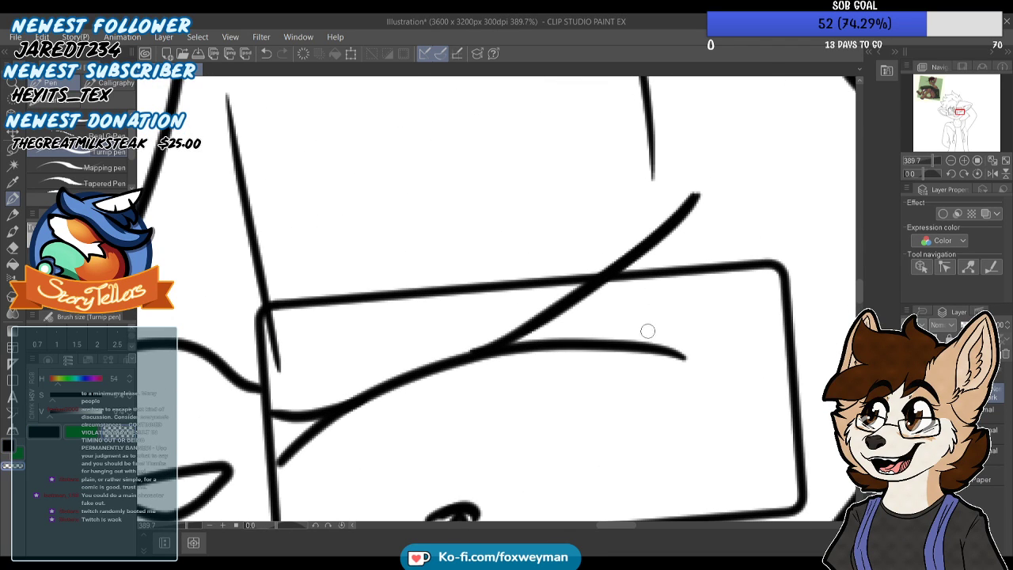
left_click_drag(646, 237, 611, 260)
left_click_drag(704, 193, 663, 261)
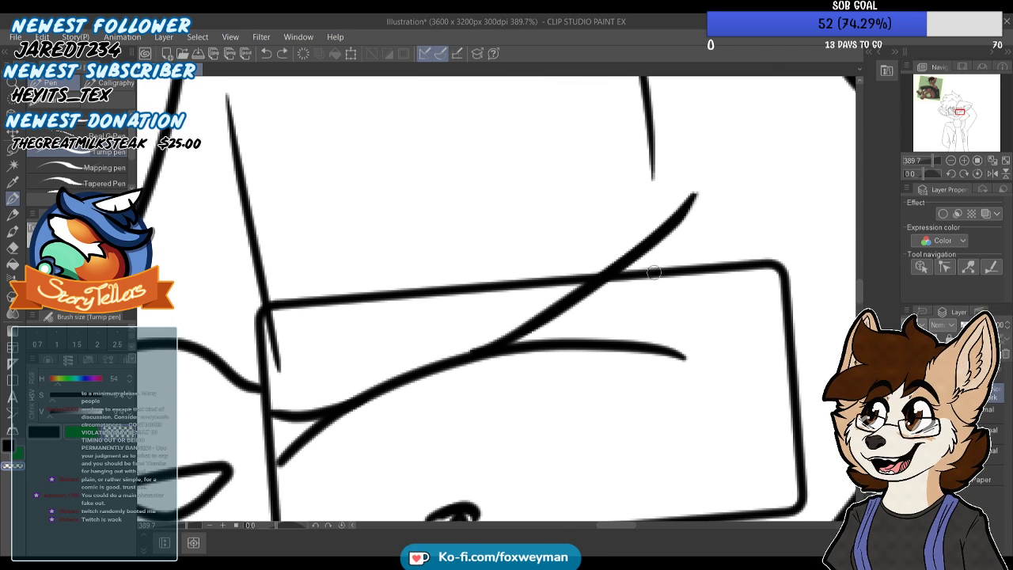
left_click_drag(694, 189, 591, 264)
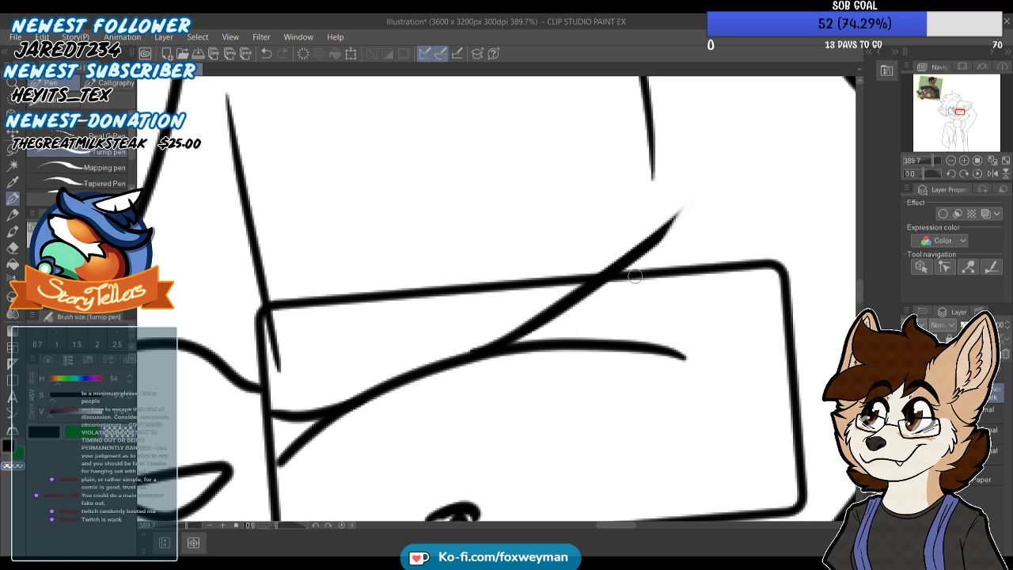
scroll(631, 280, "down", 6)
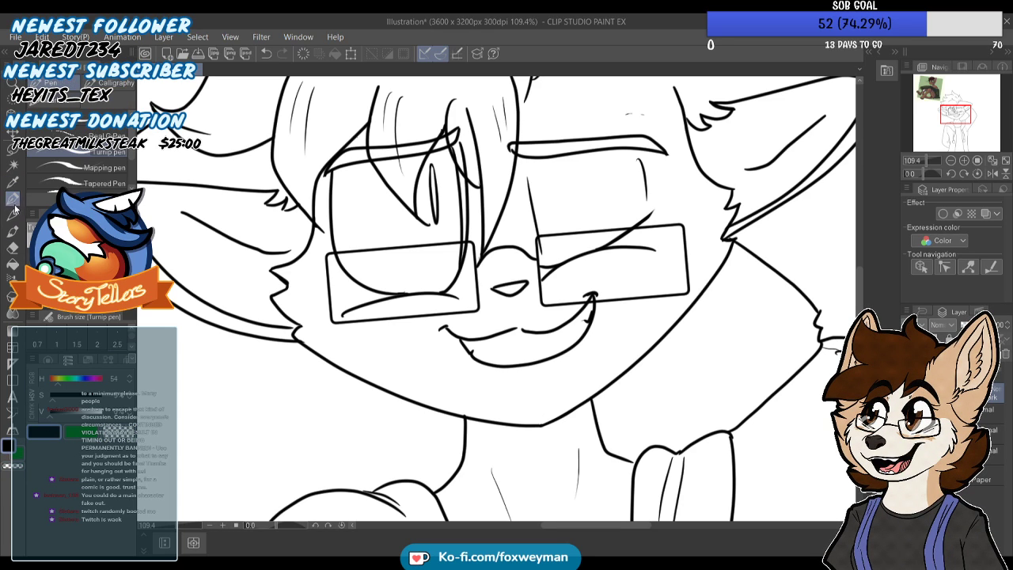
Retouch the outer tip of the left eyebrow with a short stroke
scroll(333, 198, "up", 4)
left_click_drag(336, 132, 328, 154)
key("ctrl+z")
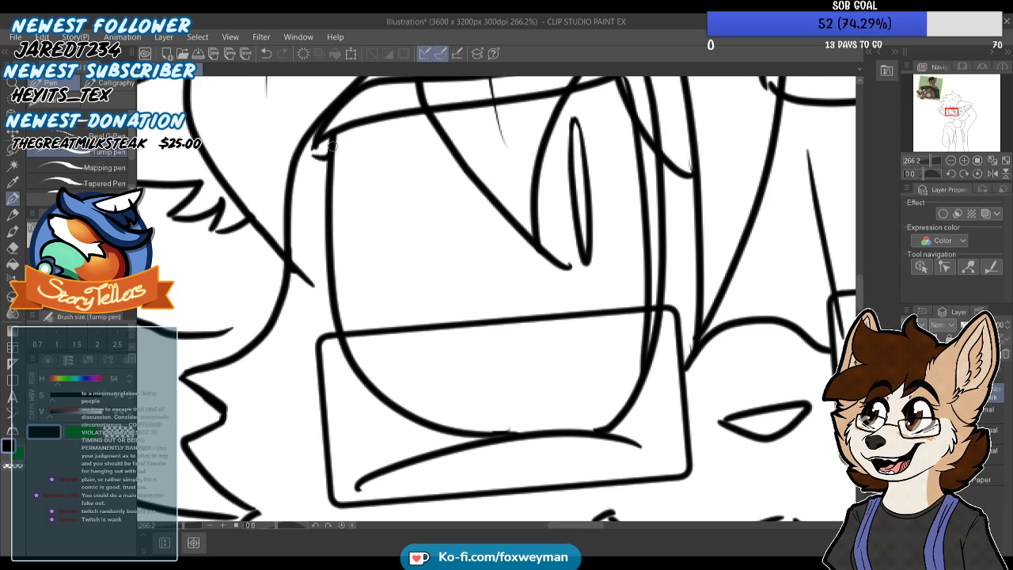
Extend the outer end of the winking right eye's lash line with an upward curve
scroll(329, 147, "down", 4)
scroll(703, 240, "up", 3)
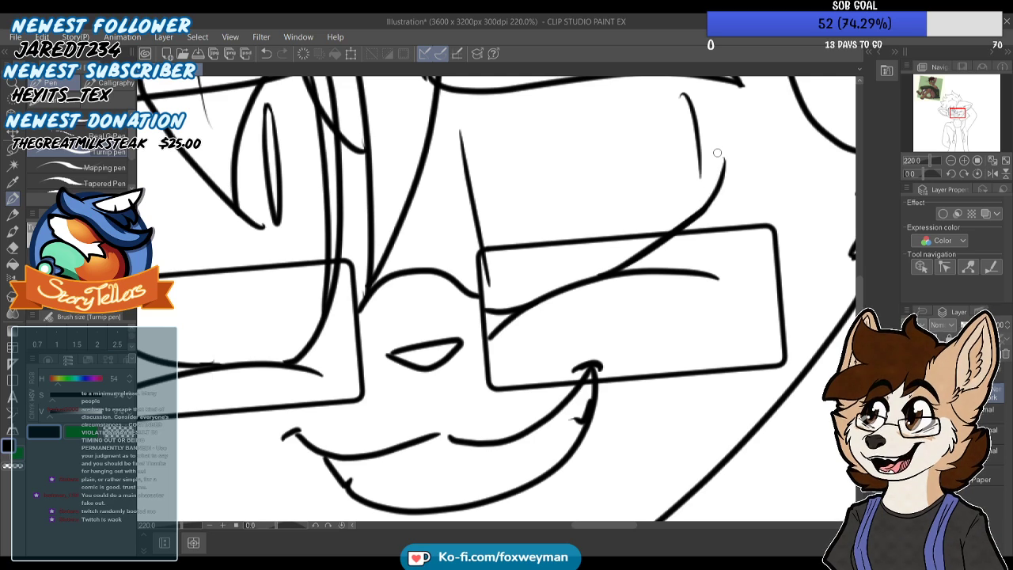
scroll(717, 152, "down", 6)
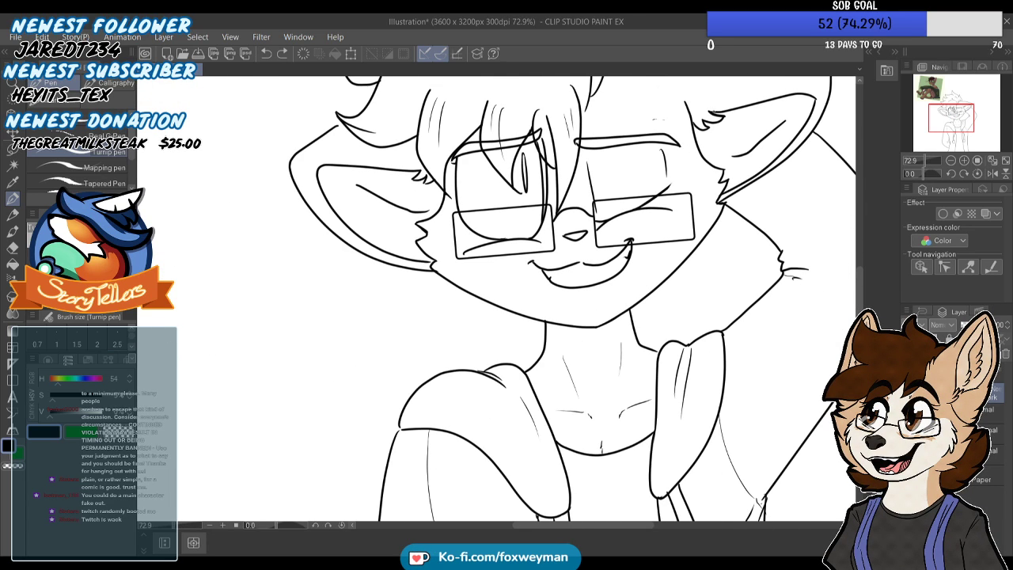
Erase the faint detail marks on the forehead above the right eyebrow
scroll(618, 149, "up", 4)
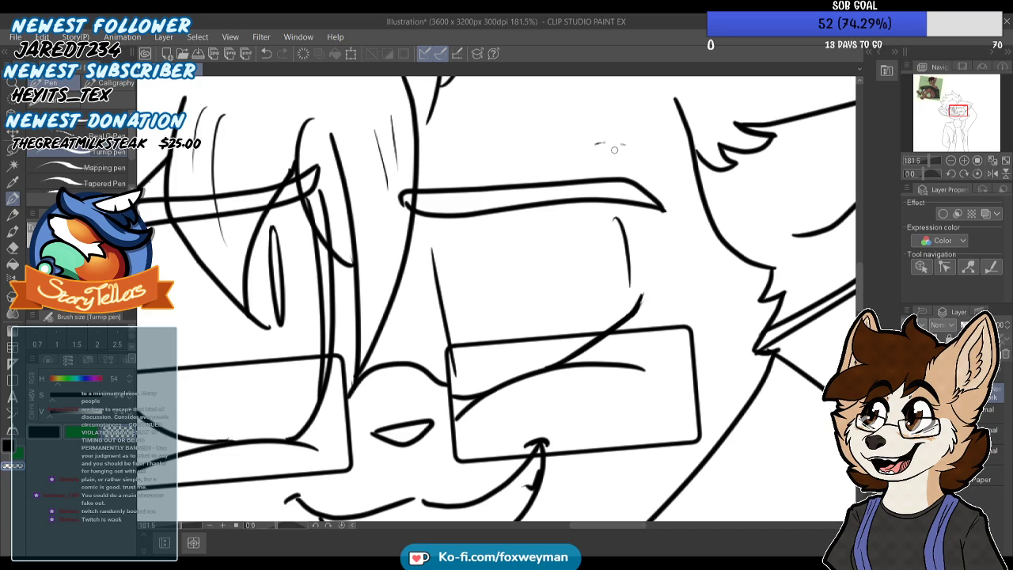
scroll(616, 145, "down", 5)
scroll(579, 194, "up", 3)
scroll(578, 194, "up", 1)
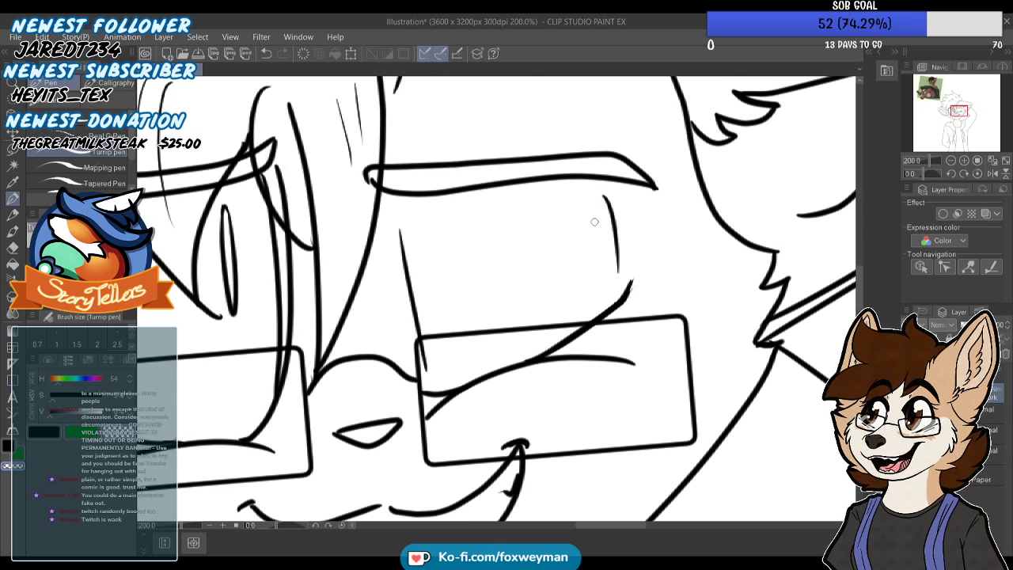
scroll(594, 192, "down", 2)
scroll(574, 210, "down", 4)
scroll(530, 338, "up", 1)
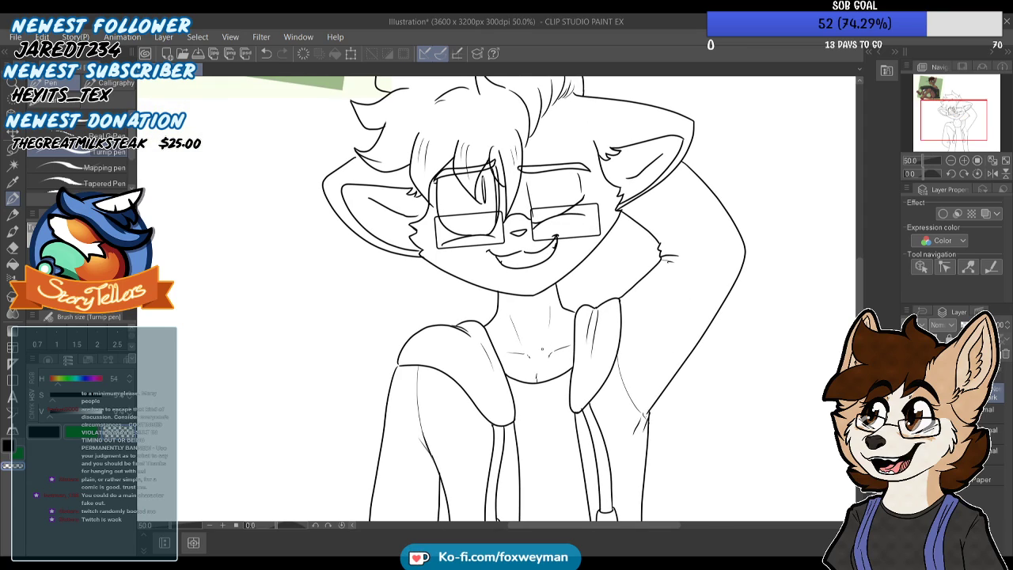
Close the gap where the hood, sleeve and shoulder lines meet on the left shoulder in black, and add faint crease lines on the hood
scroll(530, 339, "down", 2)
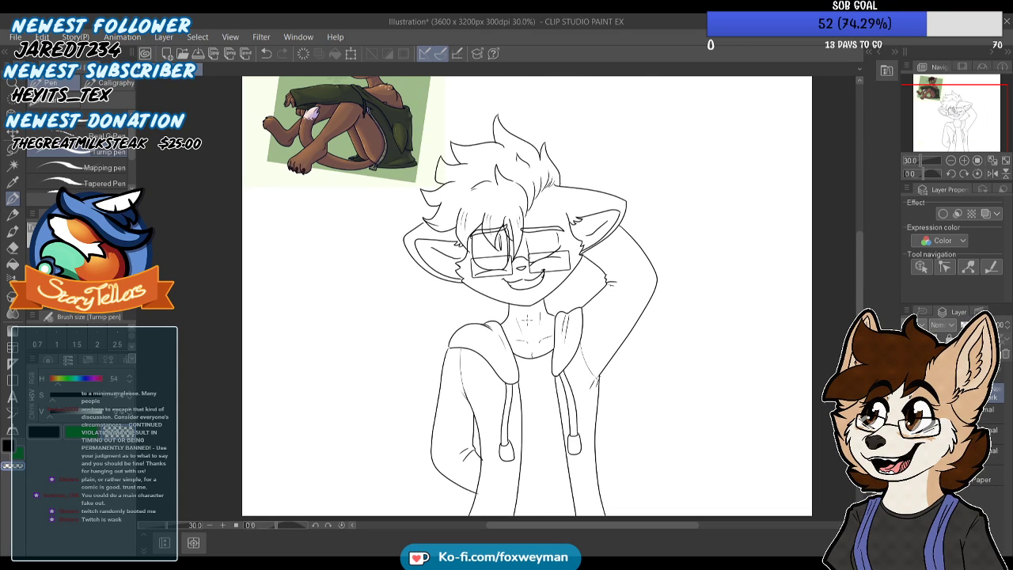
scroll(526, 319, "up", 1)
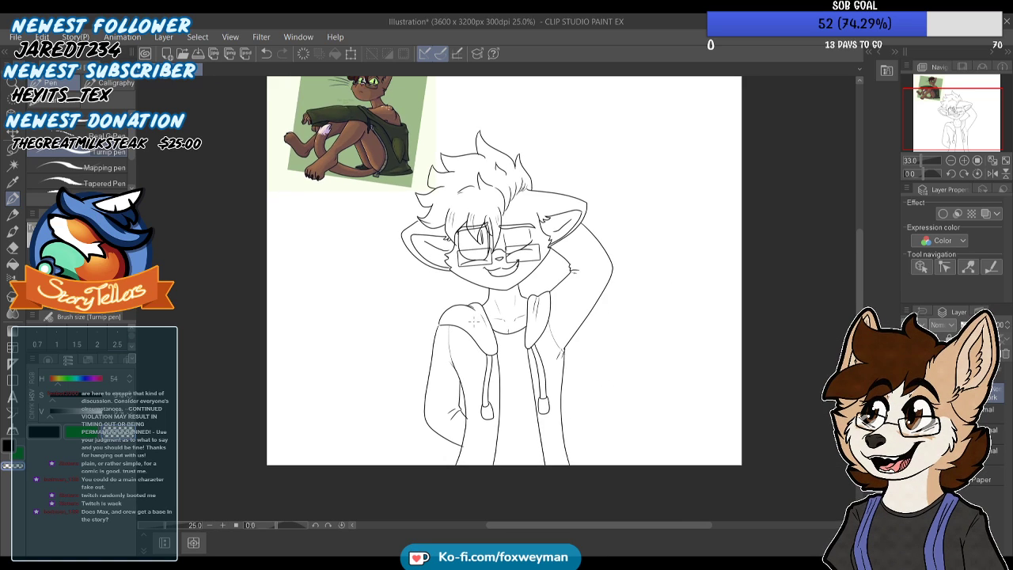
scroll(428, 260, "up", 3)
scroll(230, 333, "up", 1)
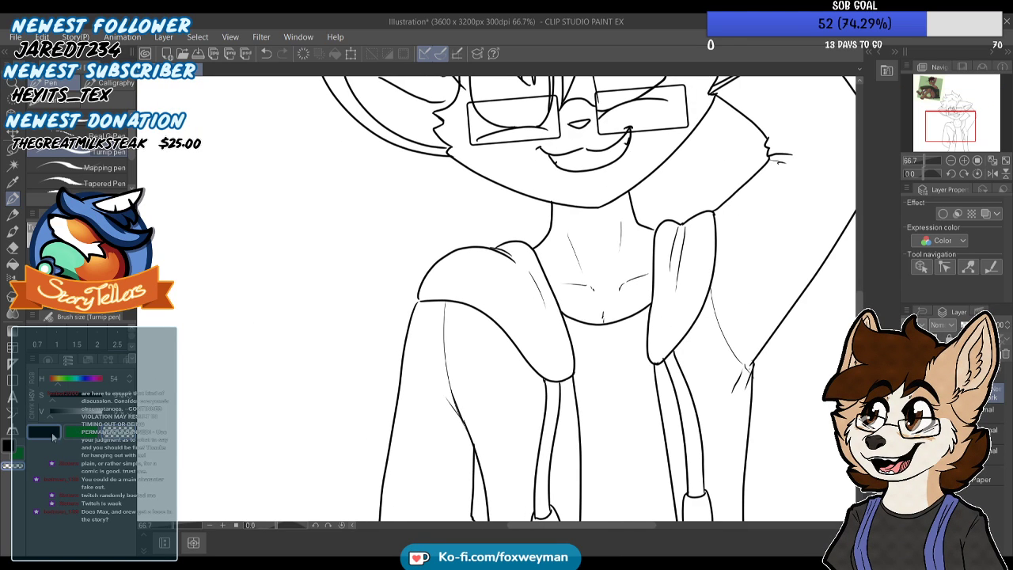
scroll(420, 311, "up", 15)
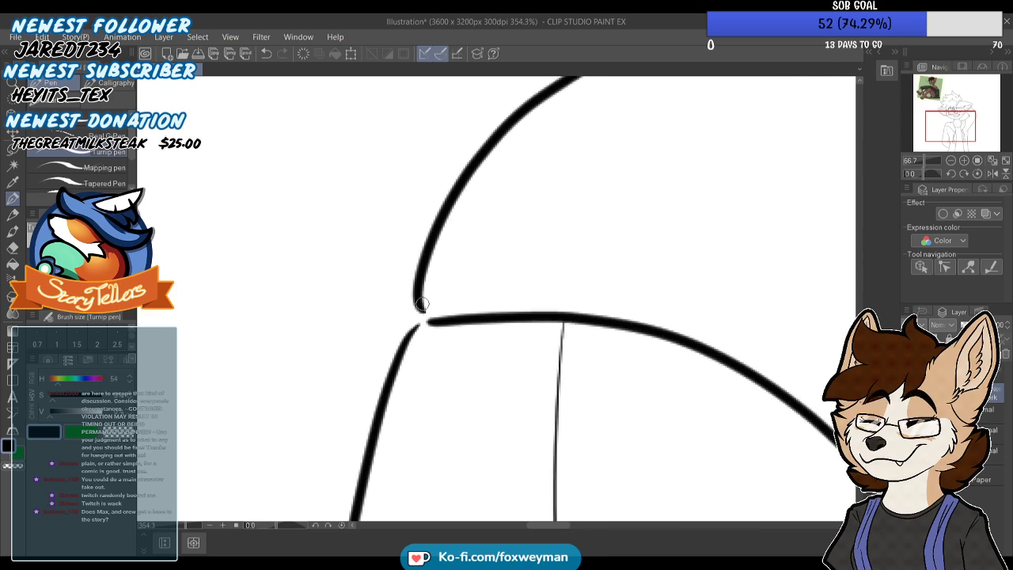
left_click_drag(421, 312, 412, 333)
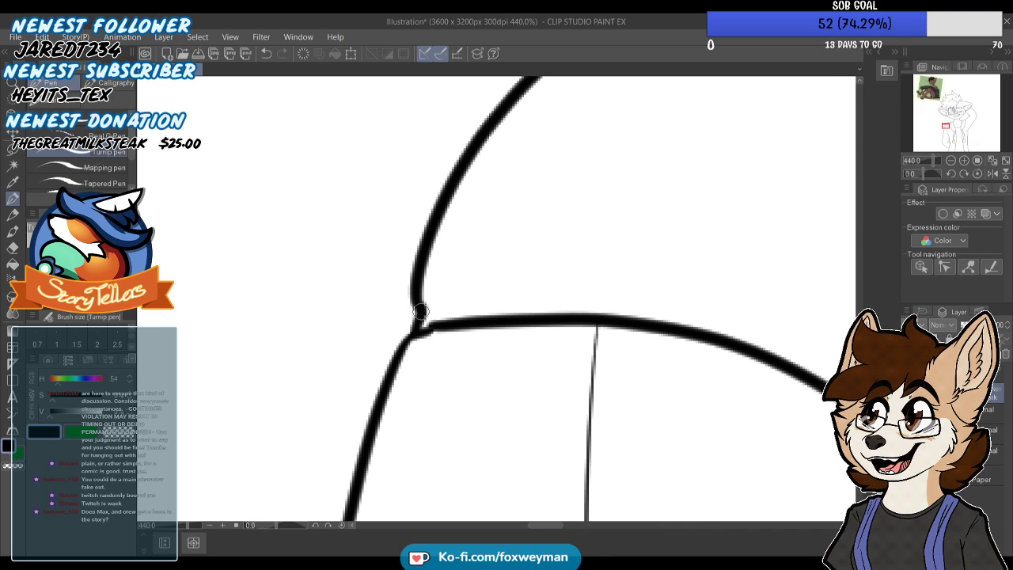
scroll(427, 273, "down", 3)
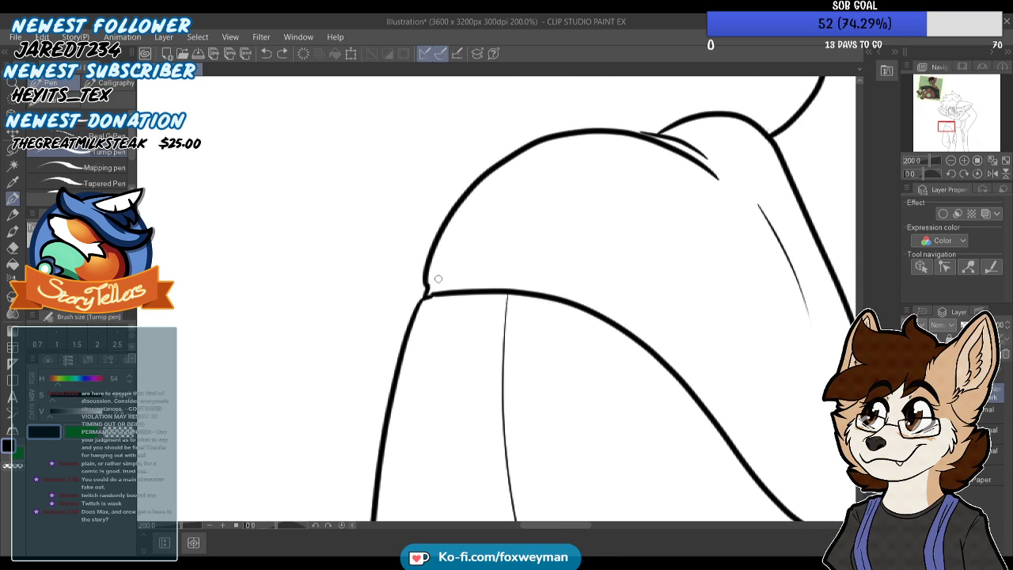
scroll(452, 274, "down", 5)
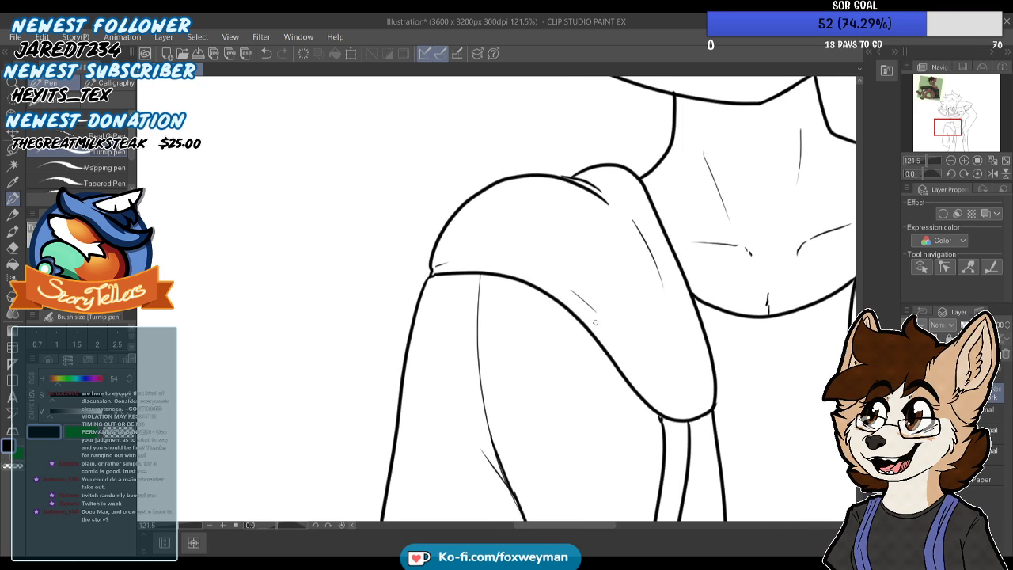
Join the left drawstring's two lines to the hood's lower edge with small fold strokes
scroll(594, 331, "up", 6)
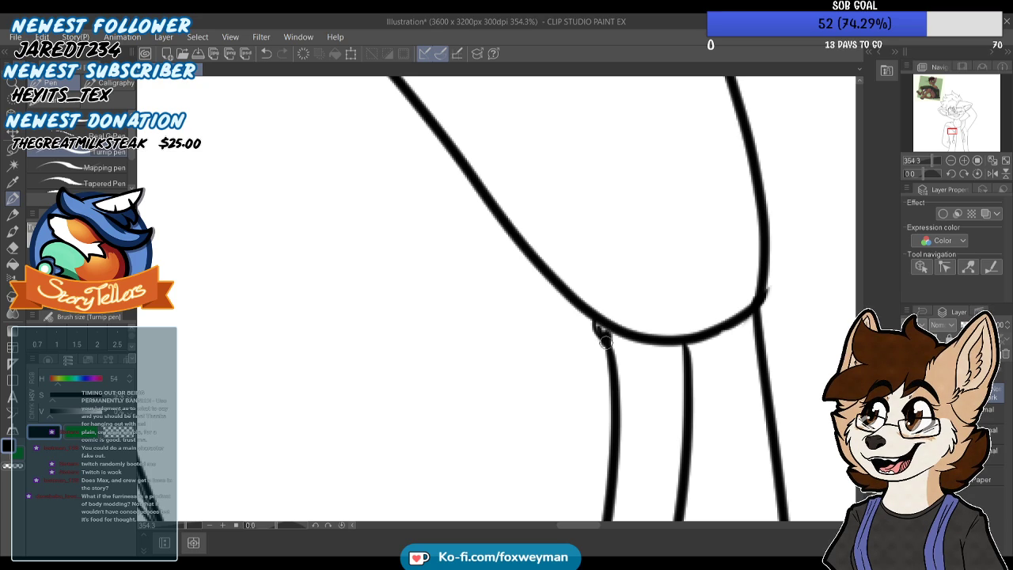
scroll(599, 331, "down", 1)
scroll(600, 333, "up", 1)
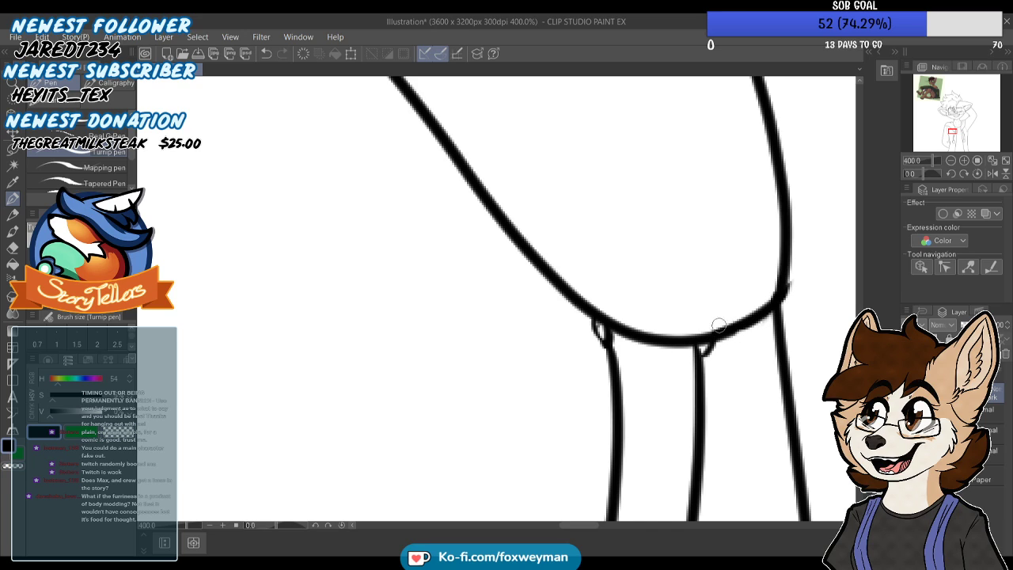
scroll(561, 328, "down", 10)
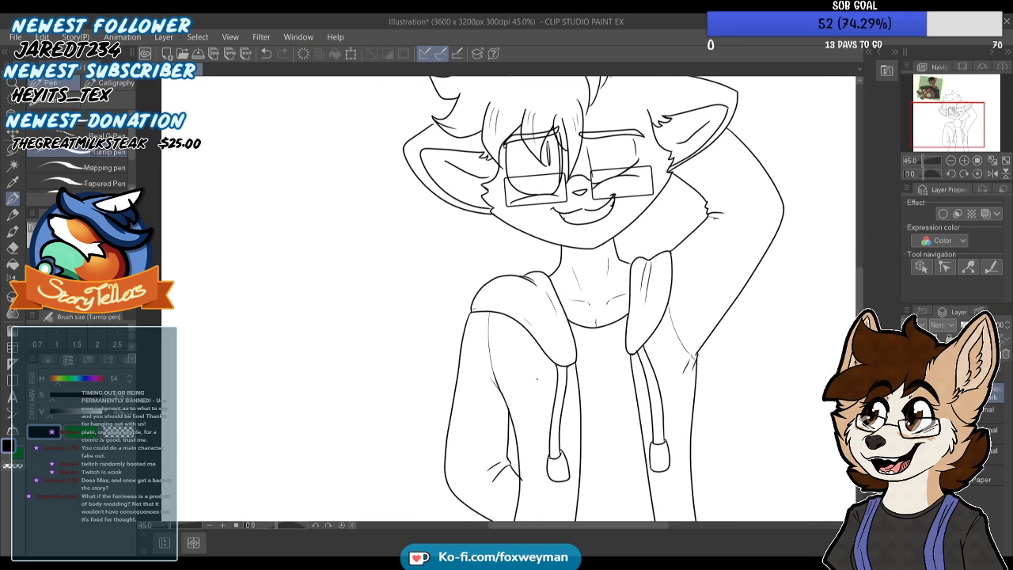
Add a short faint crease line on the middle of the shirt below the collar
scroll(537, 378, "down", 3)
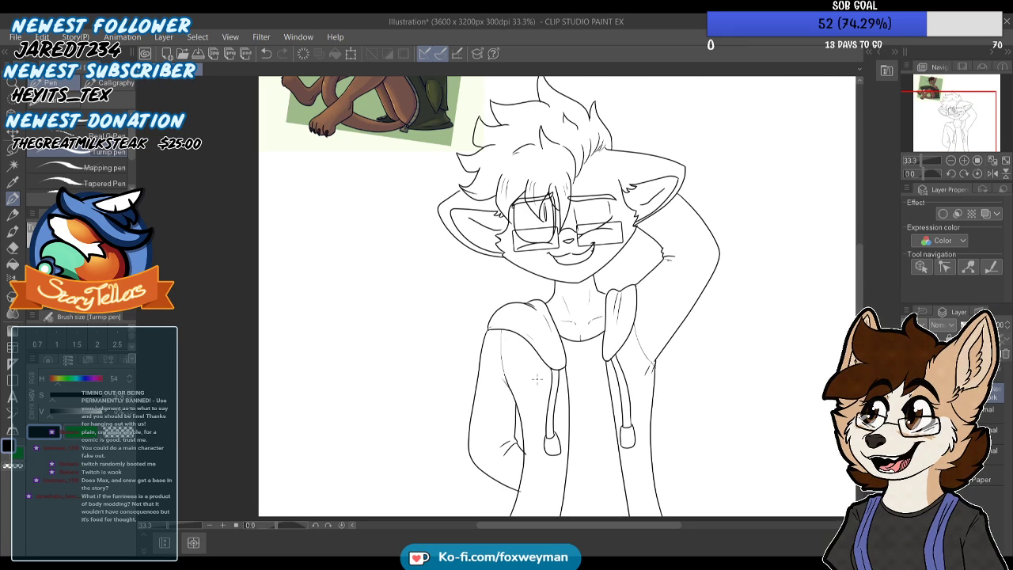
scroll(567, 401, "up", 1)
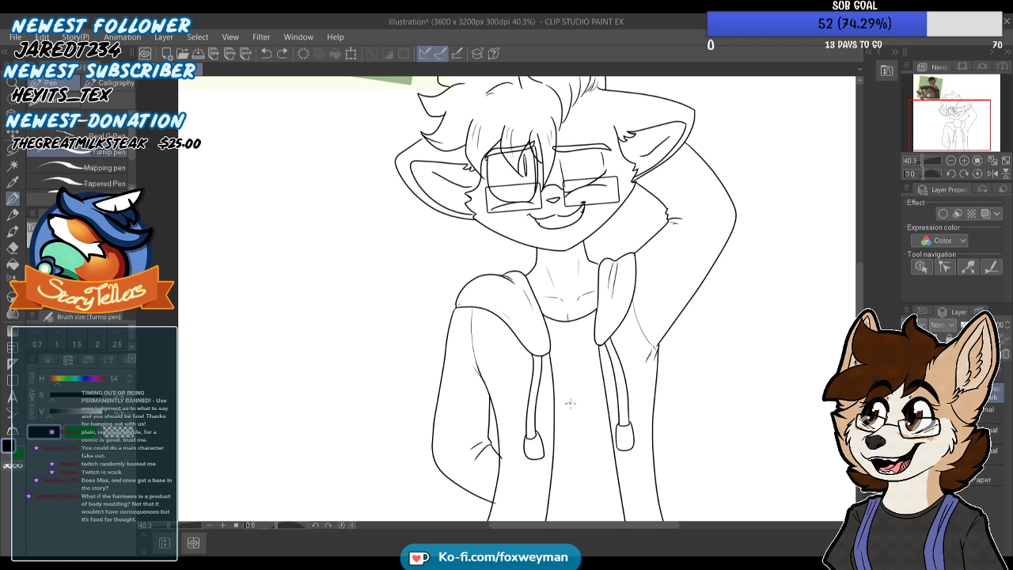
scroll(587, 377, "down", 1)
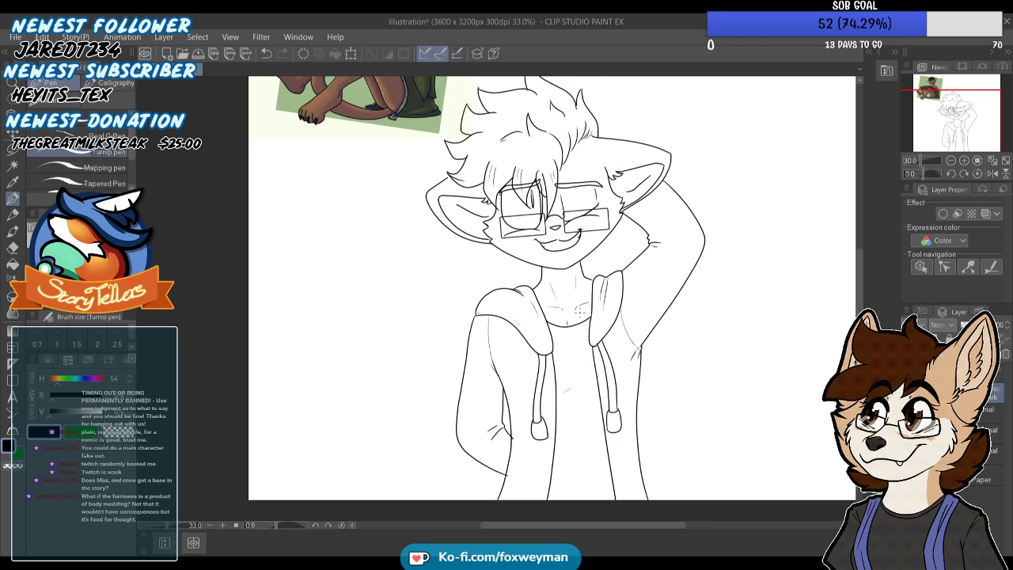
scroll(581, 314, "up", 1)
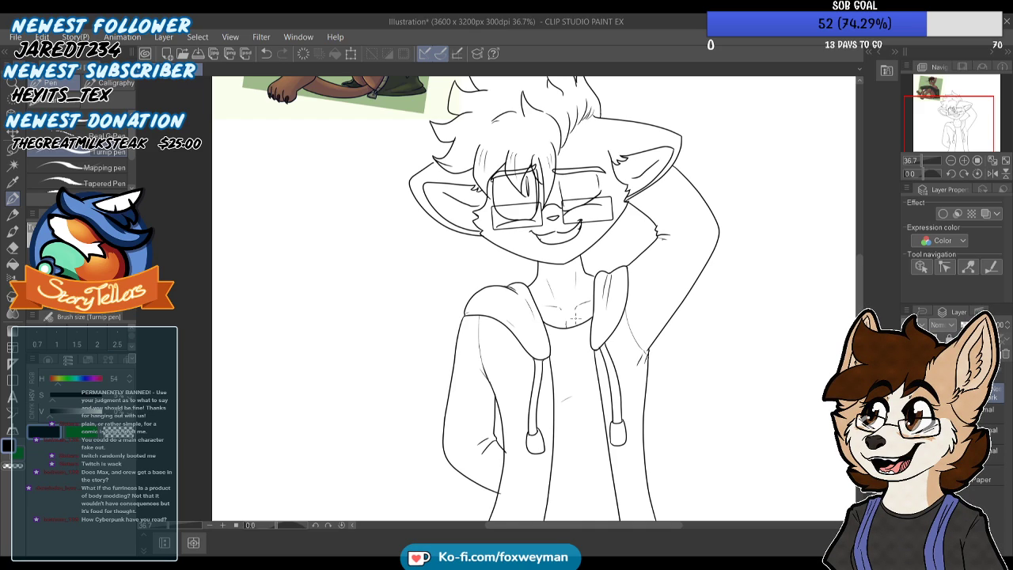
scroll(602, 320, "down", 4)
scroll(631, 133, "up", 8)
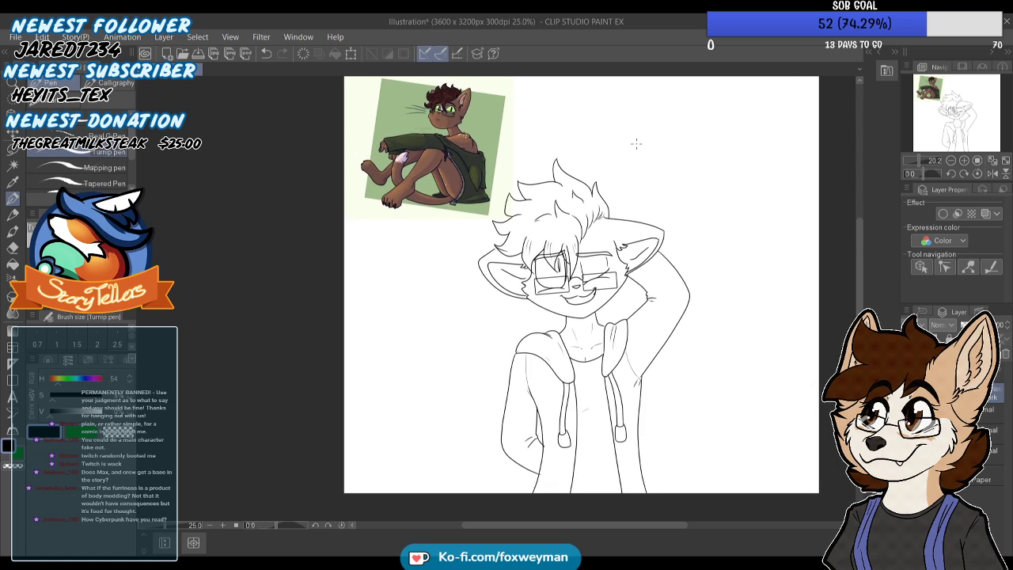
Add thin strand lines to the top of the fringe and along its right edge where it meets the back hair
scroll(471, 194, "up", 3)
mouse_move(510, 225)
left_mouse_down()
mouse_move(481, 220)
mouse_move(424, 252)
left_mouse_up()
scroll(387, 270, "down", 2)
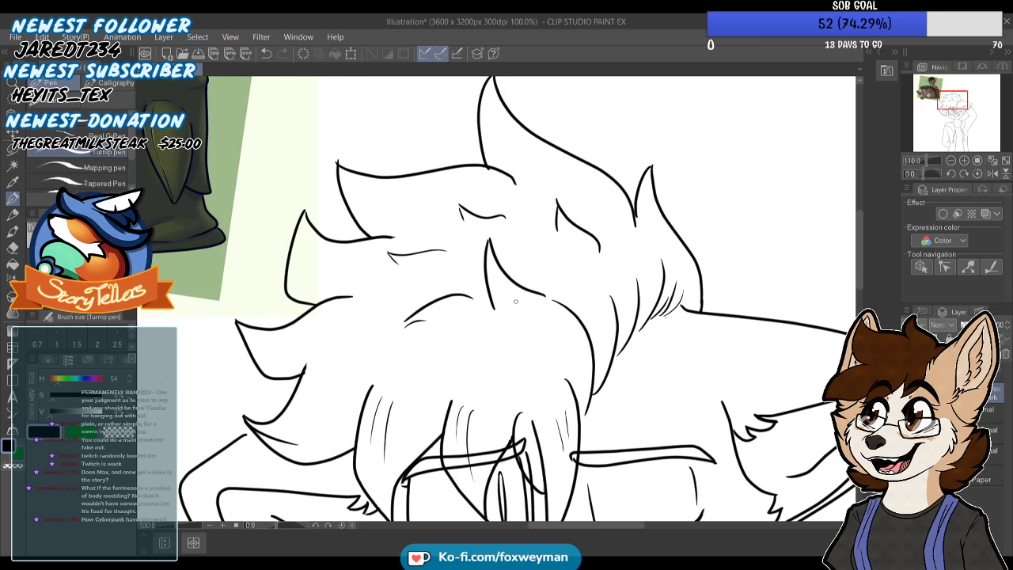
left_click_drag(561, 319, 584, 349)
scroll(586, 407, "up", 4)
mouse_move(592, 403)
left_mouse_down()
mouse_move(574, 431)
mouse_move(579, 358)
left_mouse_up()
key("ctrl+z")
mouse_move(571, 431)
left_mouse_down()
mouse_move(567, 334)
mouse_move(578, 333)
mouse_move(523, 263)
left_mouse_up()
scroll(518, 265, "down", 4)
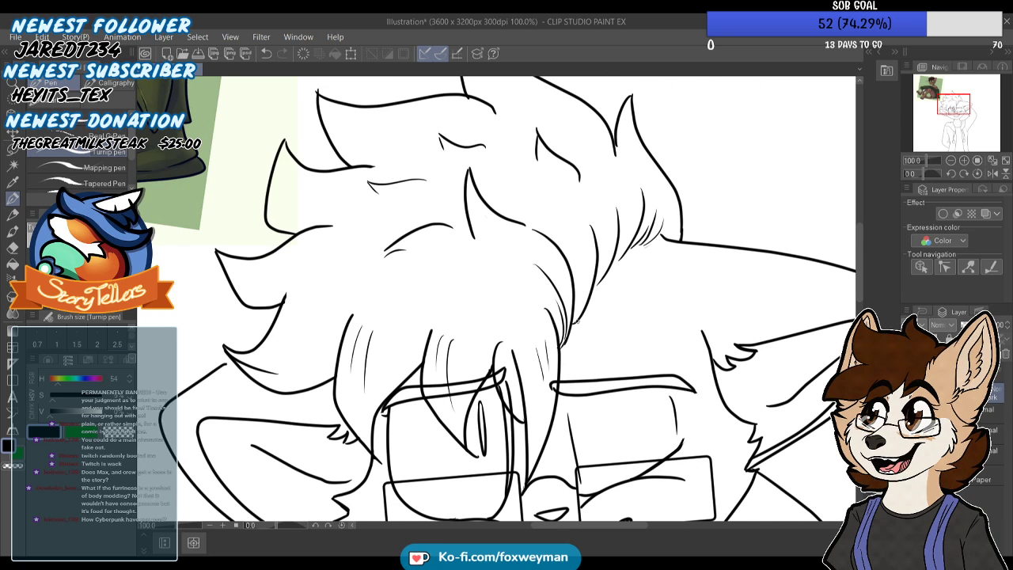
left_click_drag(583, 302, 590, 254)
scroll(572, 242, "down", 2)
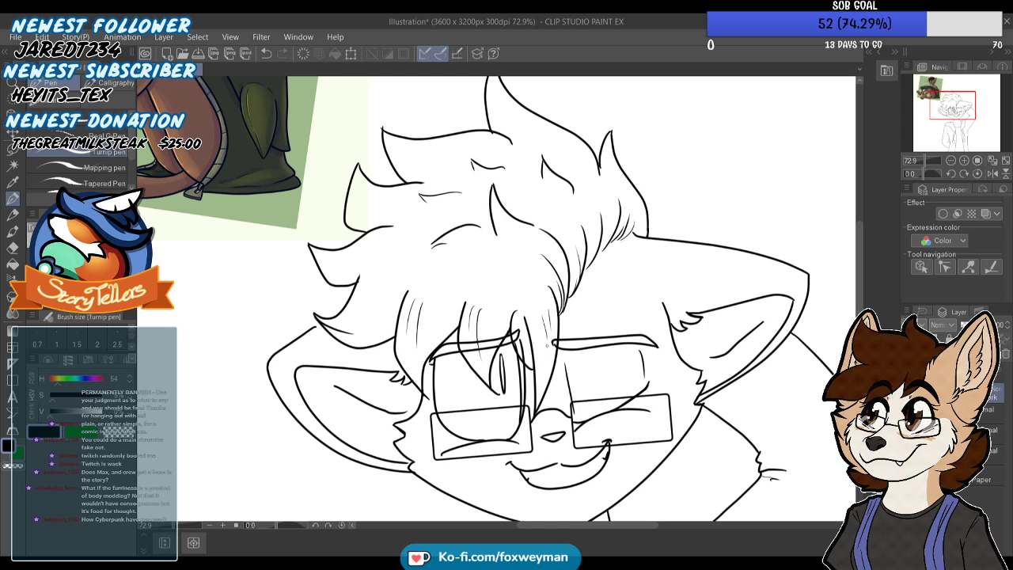
Erase the overshooting line end at the tip of the fringe lock over the left eye with transparent colour
scroll(549, 368, "down", 1)
scroll(549, 368, "up", 1)
scroll(502, 371, "up", 5)
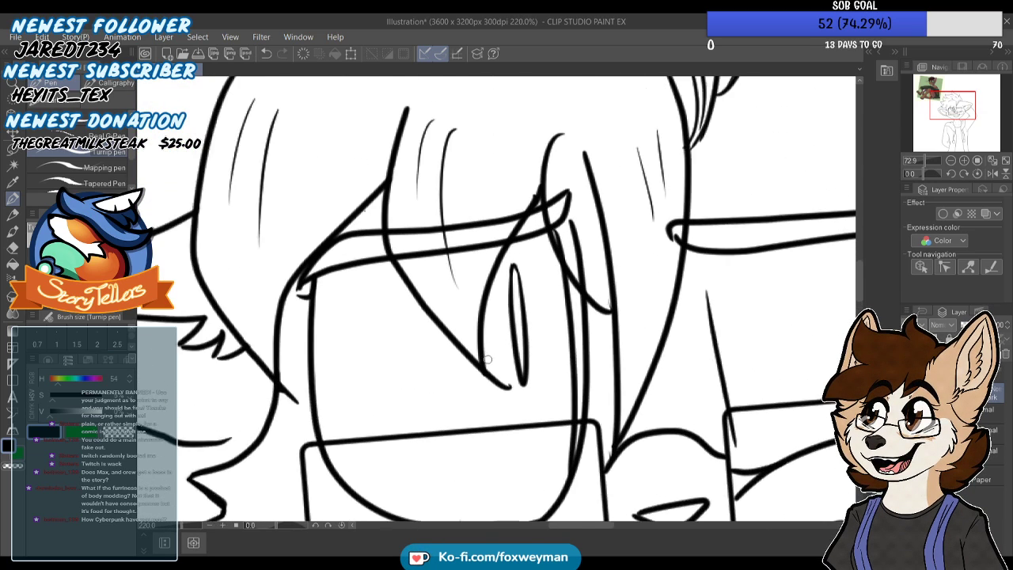
scroll(505, 381, "up", 1)
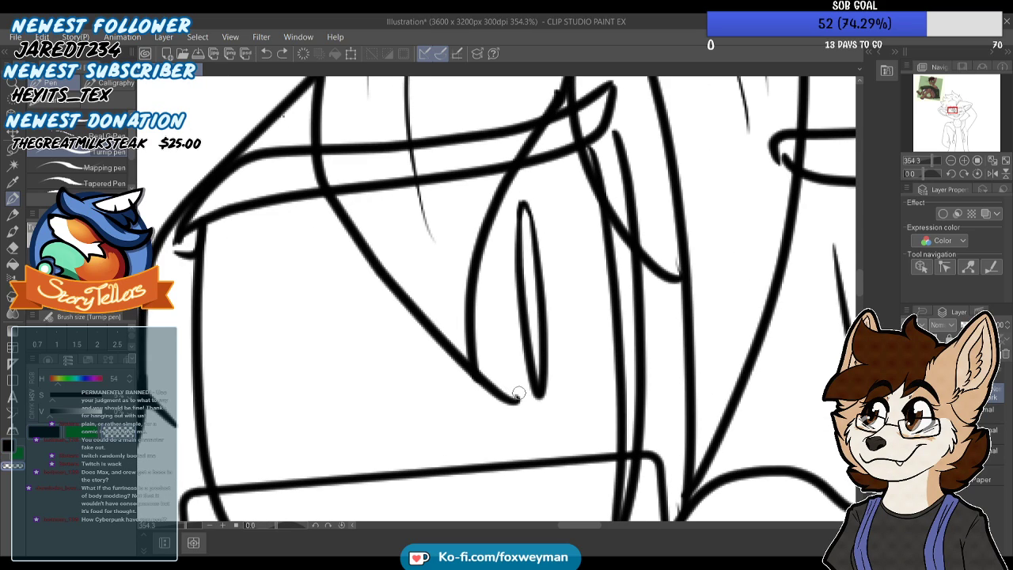
left_click_drag(491, 375, 516, 409)
mouse_move(485, 362)
left_mouse_down()
mouse_move(490, 387)
mouse_move(514, 413)
mouse_move(492, 389)
mouse_move(497, 408)
mouse_move(487, 347)
mouse_move(487, 394)
left_mouse_up()
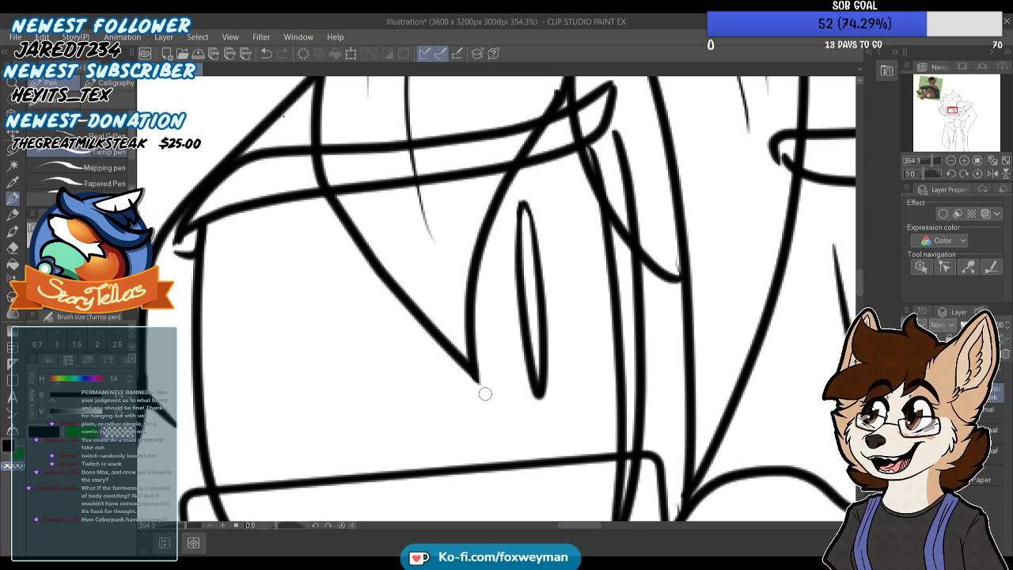
Trim the stray line stub near the root of the fringe lock above the left eye
scroll(504, 324, "down", 4)
scroll(502, 324, "up", 2)
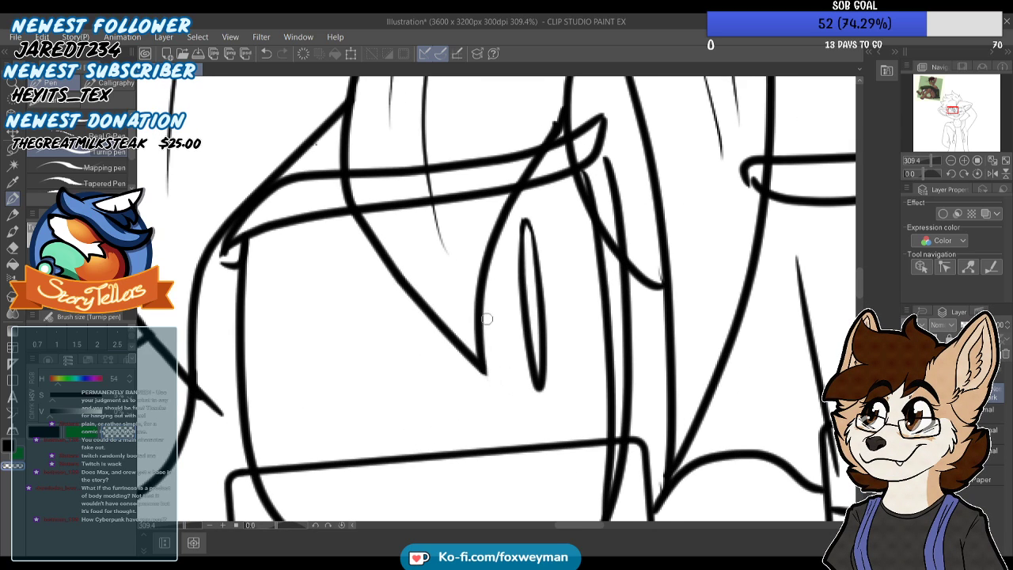
scroll(672, 269, "up", 7)
scroll(673, 241, "down", 7)
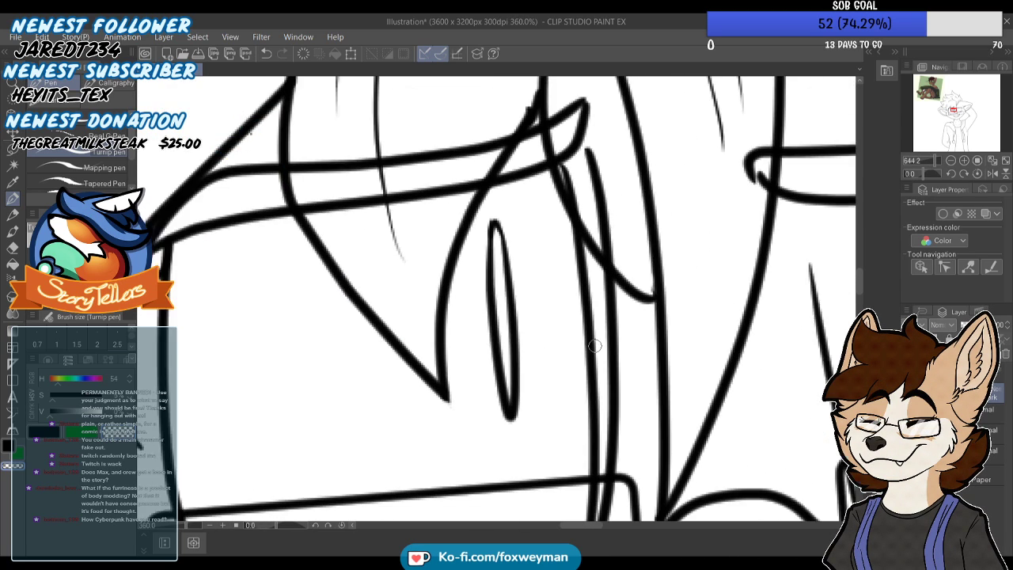
scroll(533, 185, "up", 4)
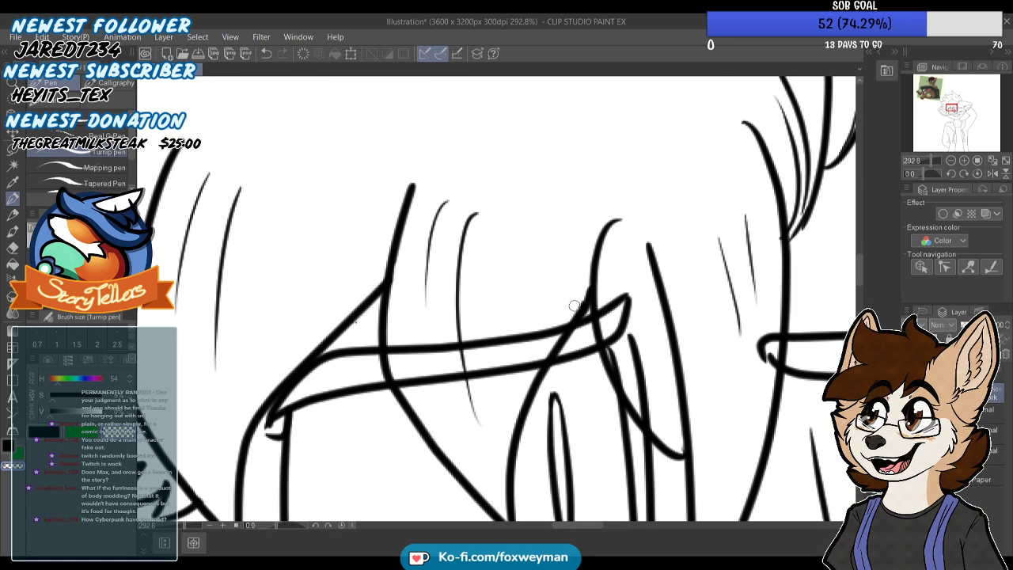
scroll(574, 281, "down", 2)
scroll(551, 289, "down", 5)
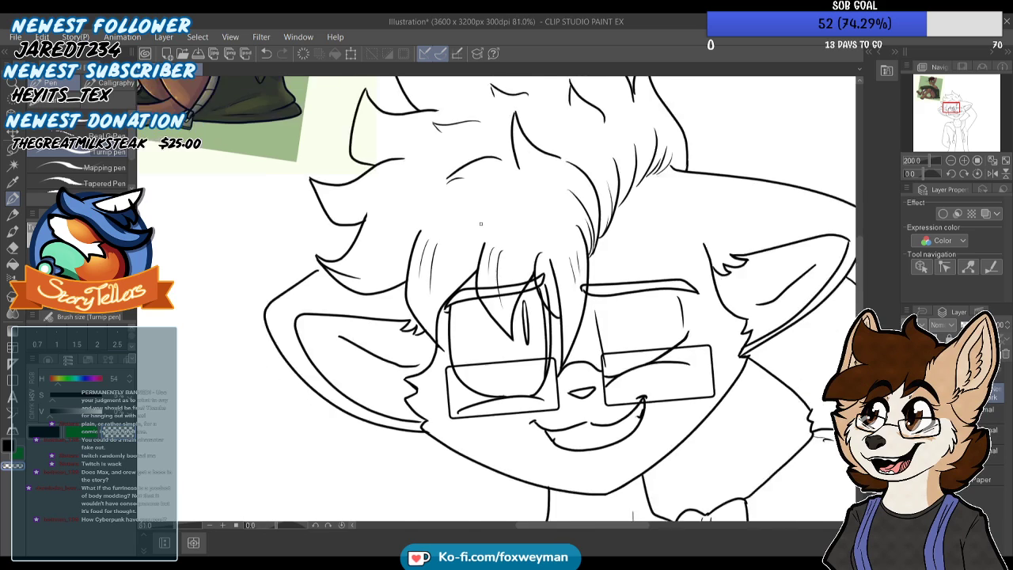
Extend the left ear's upper outline in black to meet the side hair tuft
scroll(390, 252, "up", 6)
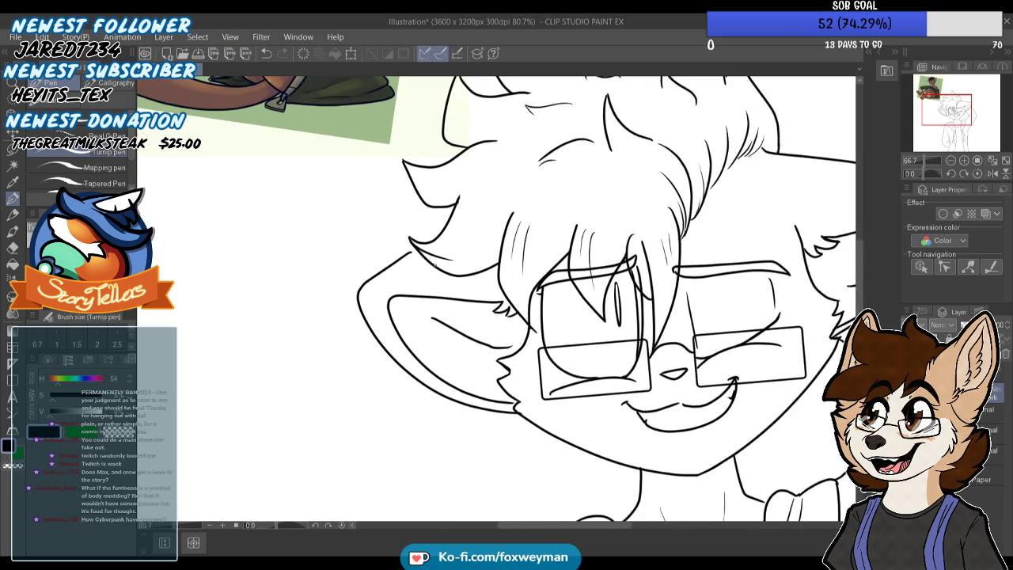
scroll(390, 251, "up", 1)
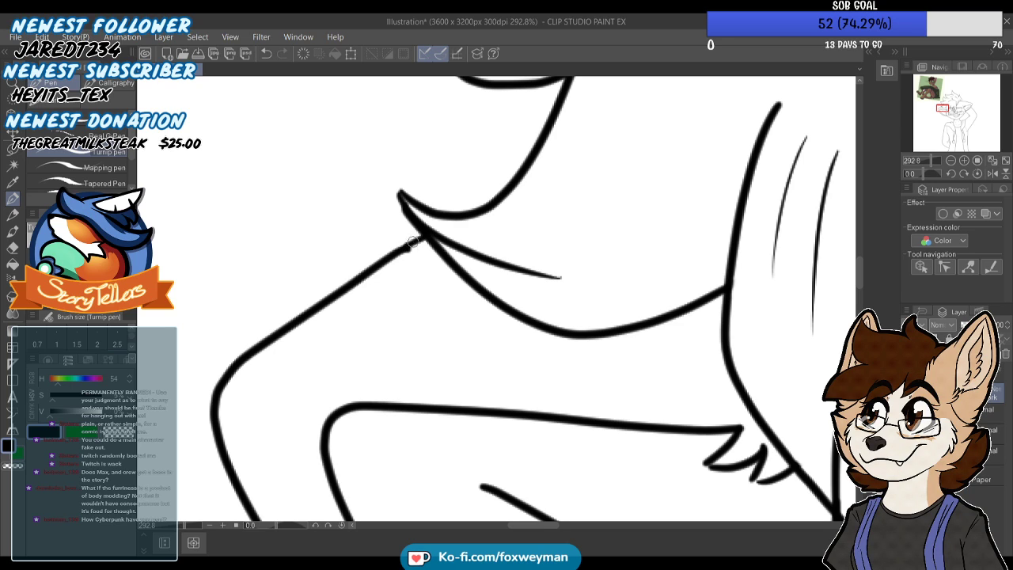
scroll(412, 247, "down", 2)
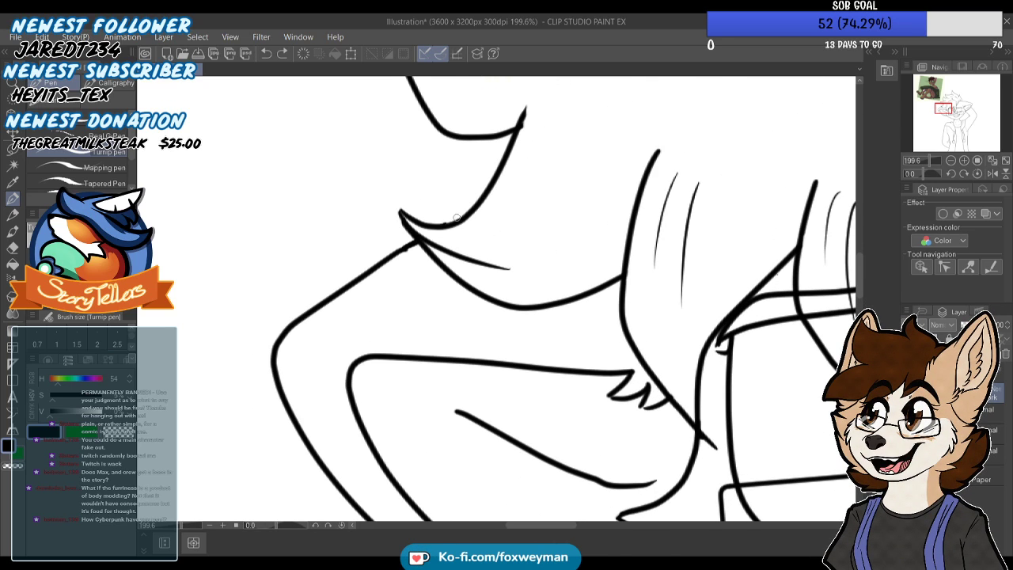
scroll(427, 194, "down", 2)
scroll(427, 194, "down", 3)
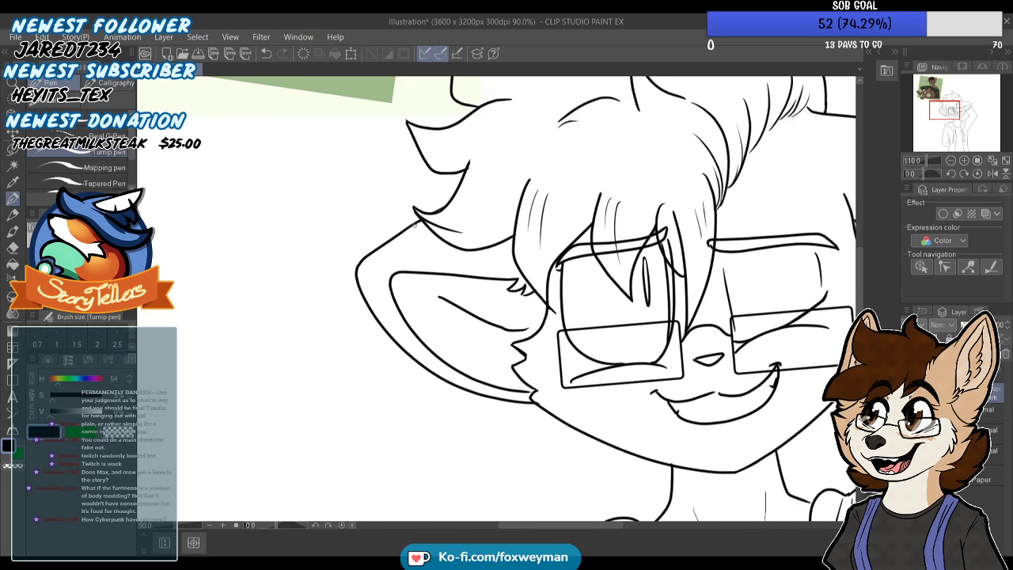
Clean up the rounded inner end of the right eyebrow with short black strokes
scroll(408, 235, "up", 6)
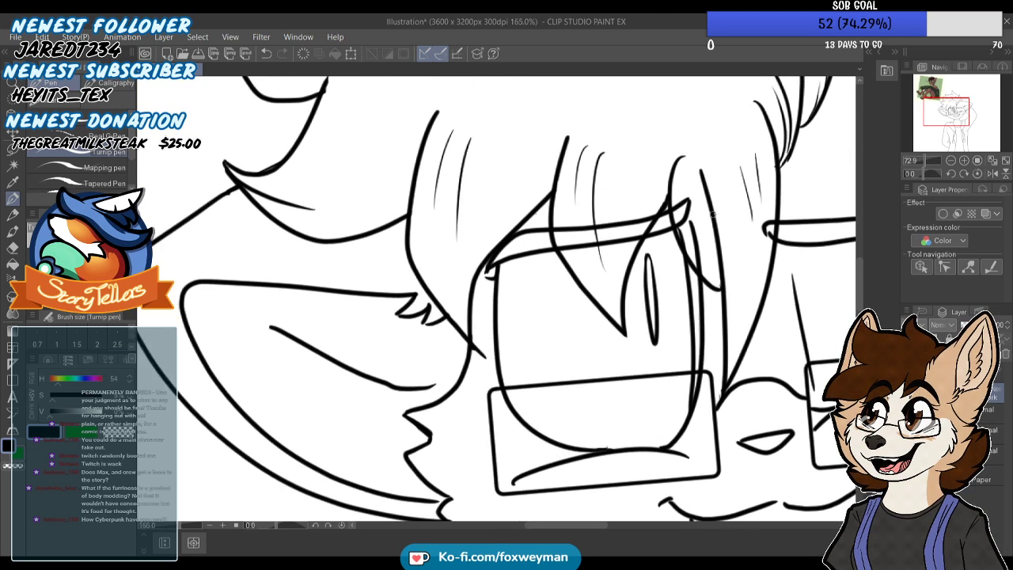
scroll(802, 217, "up", 3)
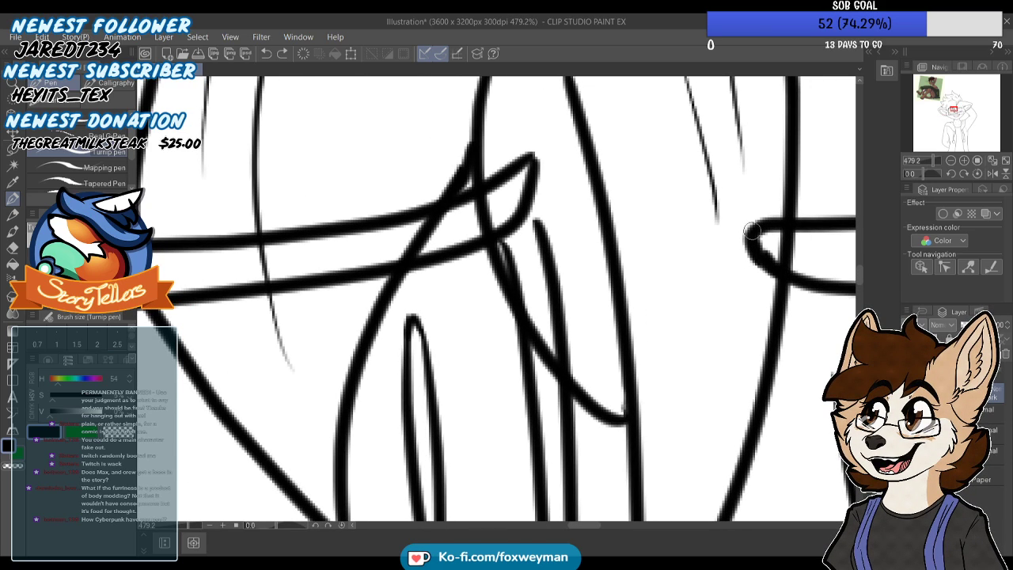
scroll(678, 185, "down", 3)
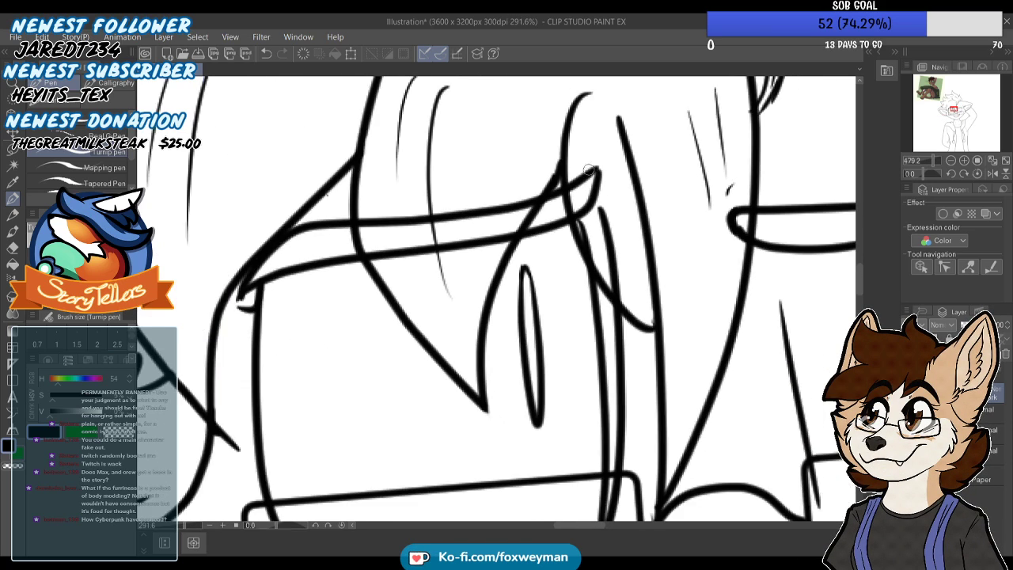
scroll(605, 180, "down", 6)
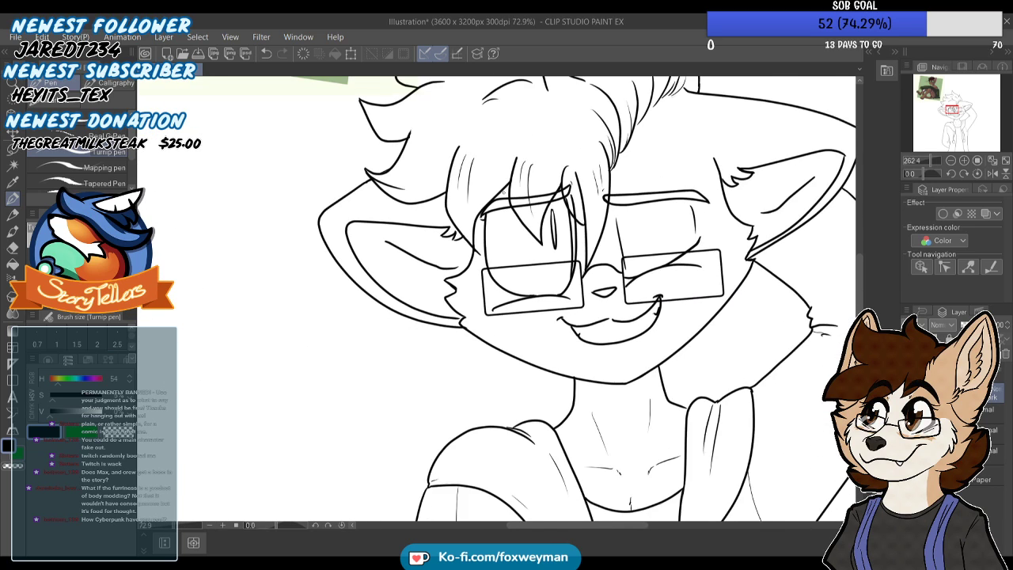
Draw faint detail marks on the forehead above the right eyebrow
scroll(611, 189, "up", 2)
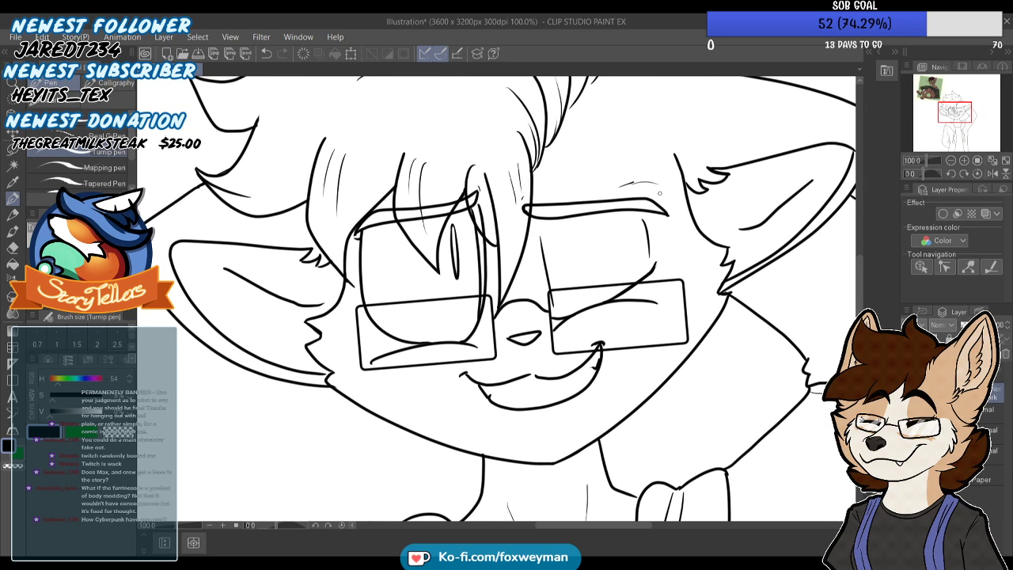
scroll(479, 159, "down", 1)
scroll(478, 160, "down", 2)
scroll(538, 147, "up", 2)
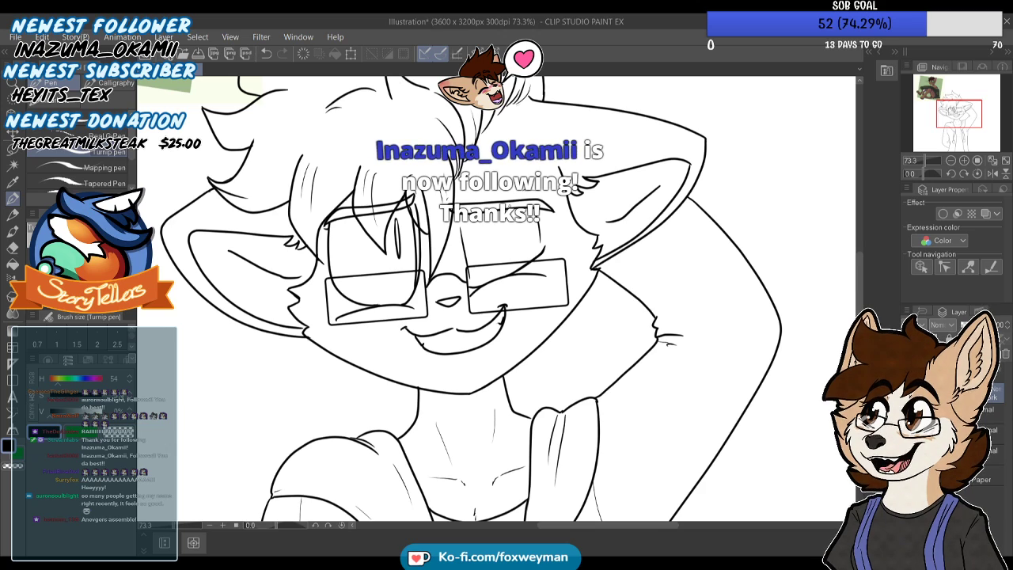
scroll(559, 137, "down", 2)
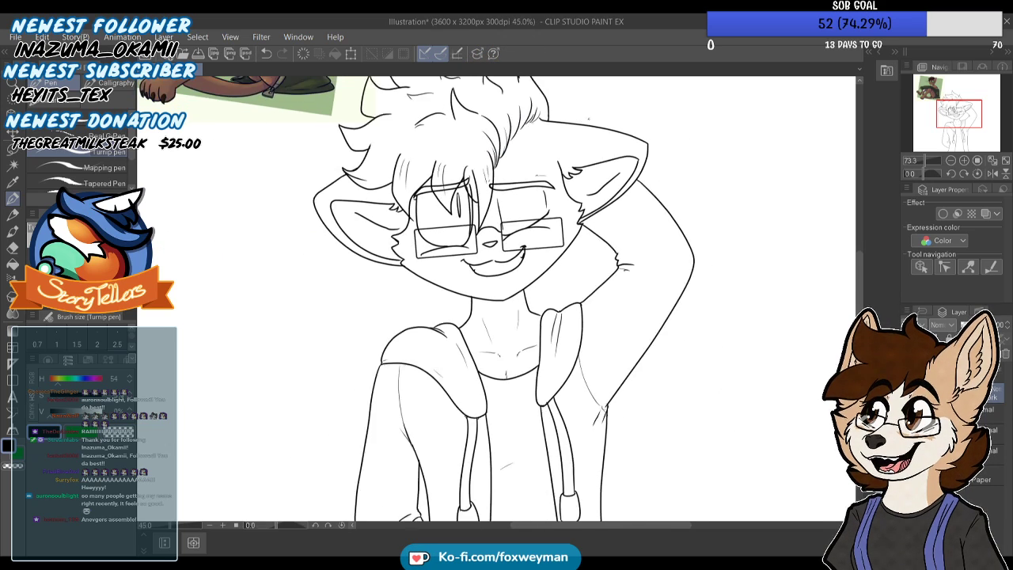
scroll(576, 162, "down", 1)
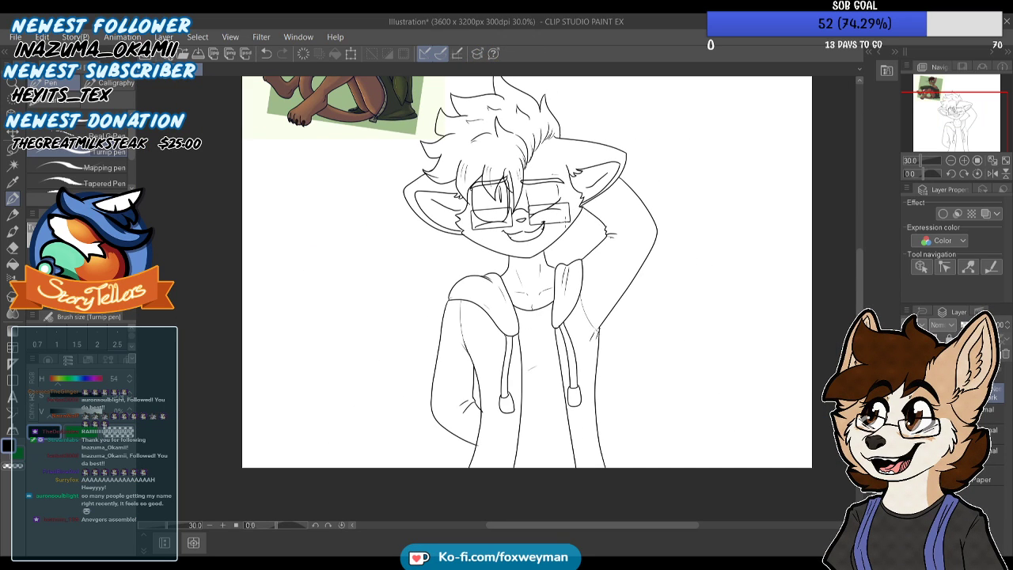
scroll(463, 257, "up", 1)
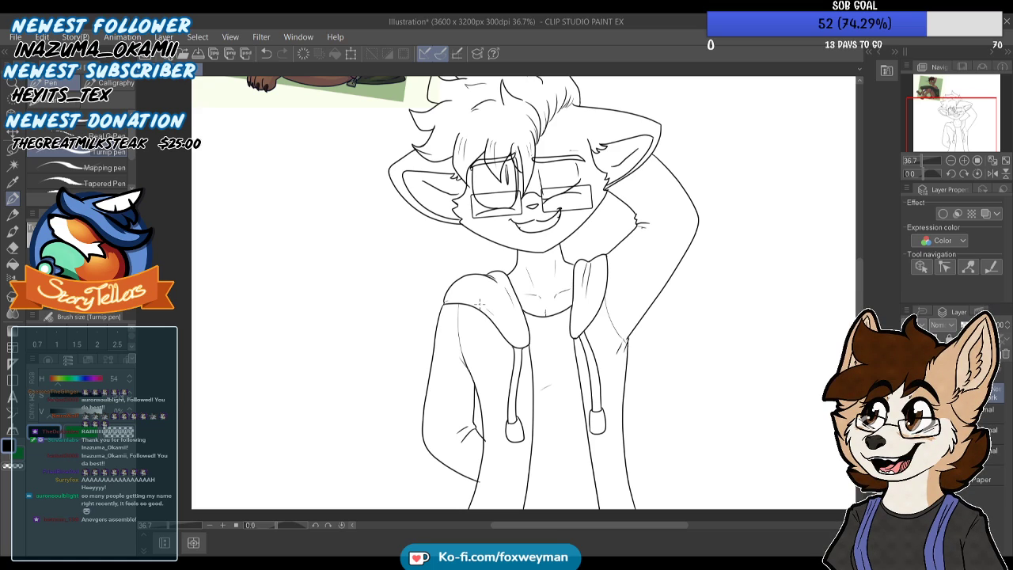
scroll(552, 195, "down", 3)
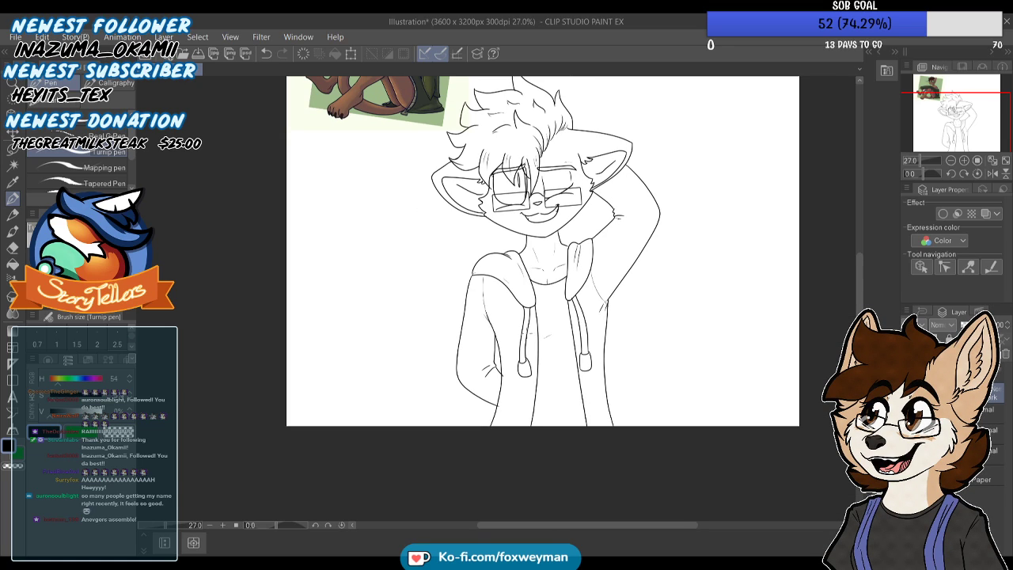
scroll(567, 175, "up", 3)
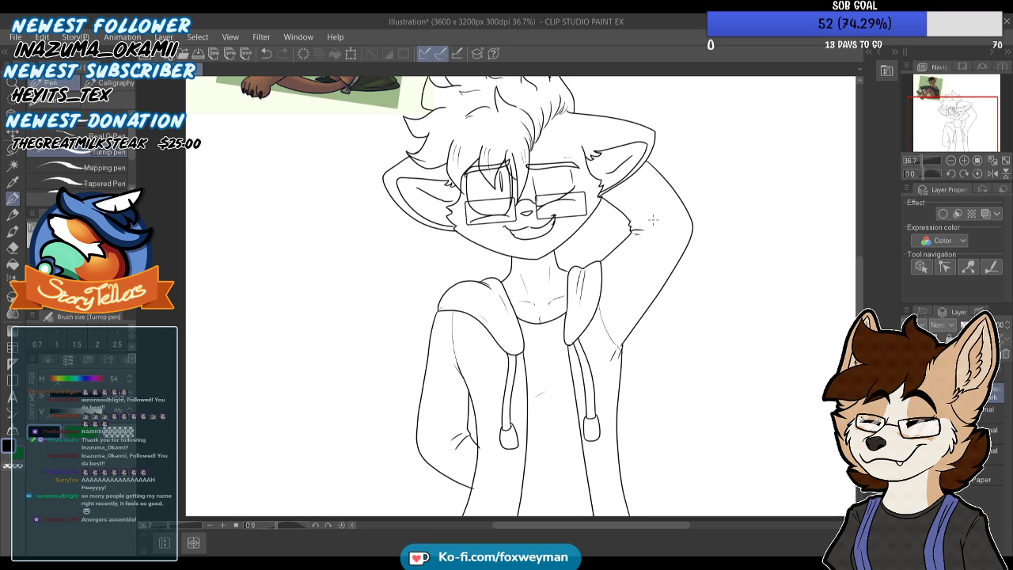
scroll(603, 242, "up", 2)
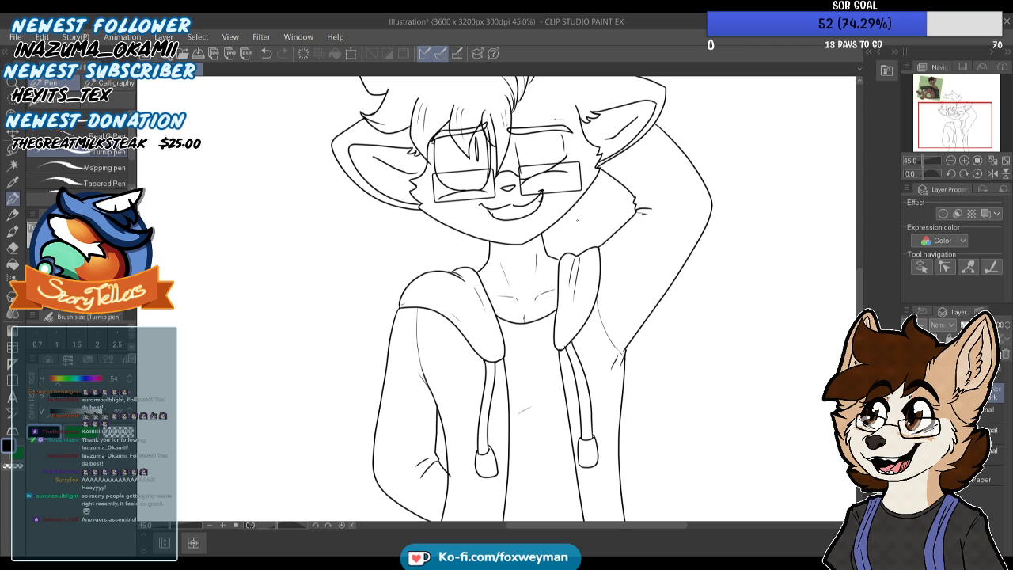
Erase the ends of the elbow crease and the lower sleeve outline that overshoot the jacket's front edge
scroll(406, 257, "down", 3)
scroll(386, 379, "up", 5)
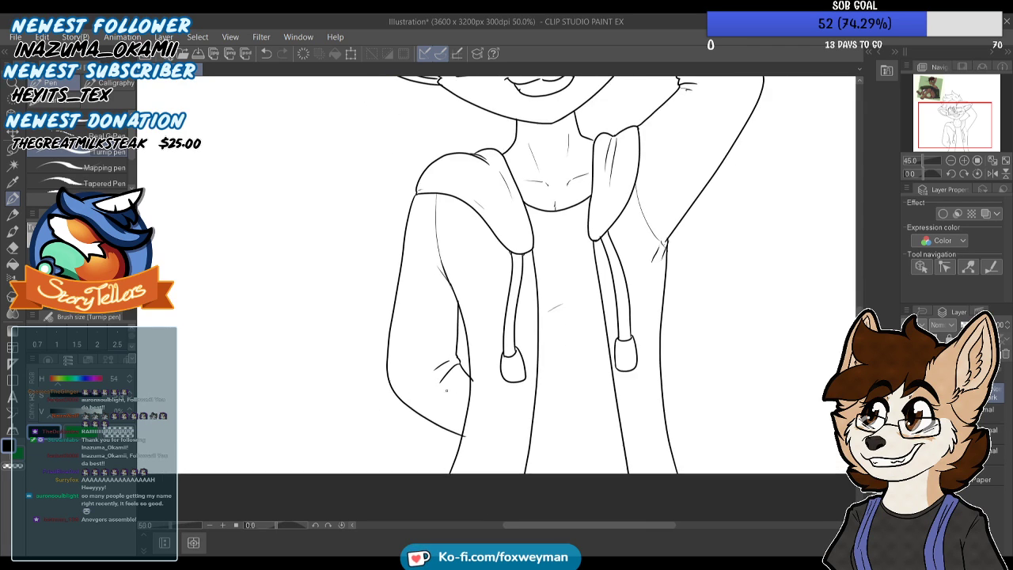
left_click(6, 250)
scroll(469, 385, "up", 4)
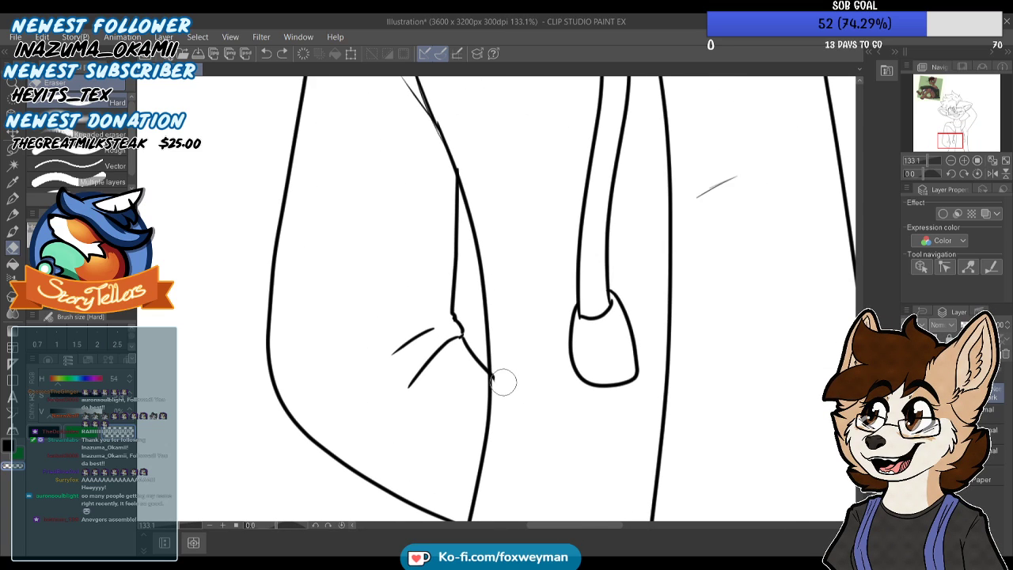
left_click_drag(504, 370, 502, 386)
scroll(508, 341, "down", 1)
scroll(494, 473, "up", 1)
left_click_drag(492, 462, 488, 473)
scroll(487, 440, "down", 1)
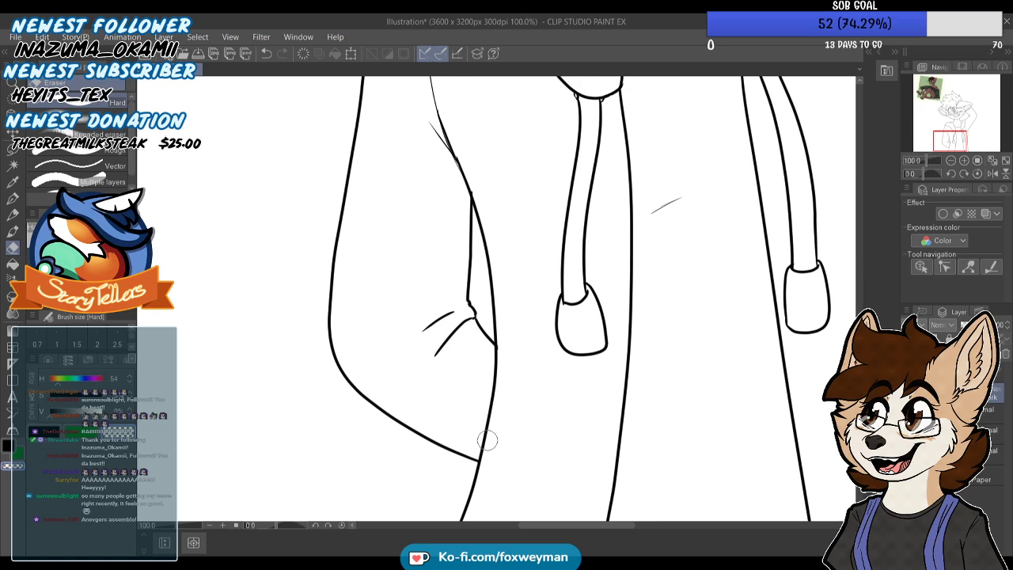
scroll(487, 440, "down", 2)
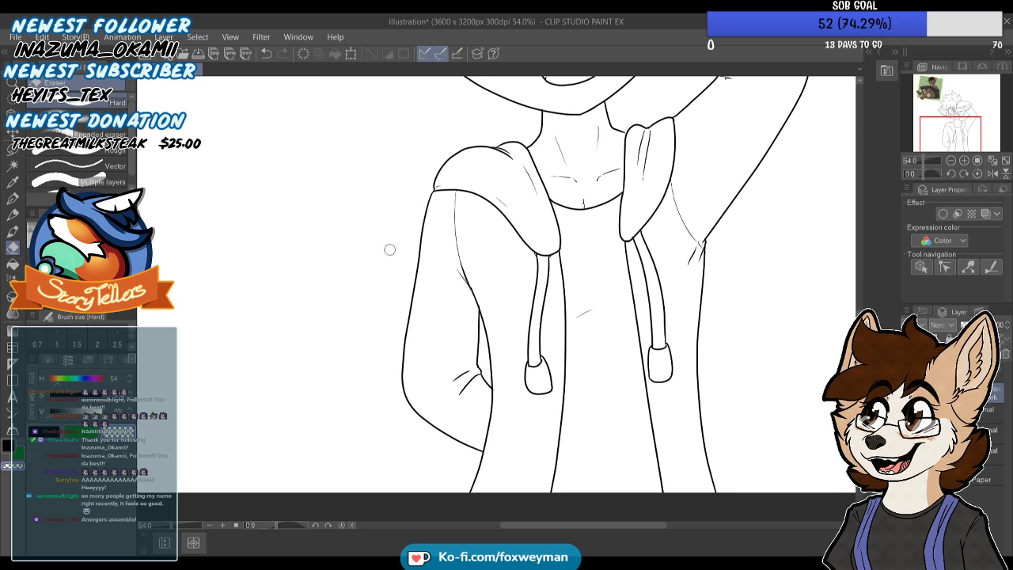
Thicken the small crease at the mouth corner below the closed eye with a short black stroke
scroll(391, 249, "down", 4)
scroll(471, 127, "up", 5)
scroll(516, 333, "up", 3)
key("p")
scroll(421, 283, "down", 3)
scroll(487, 264, "up", 7)
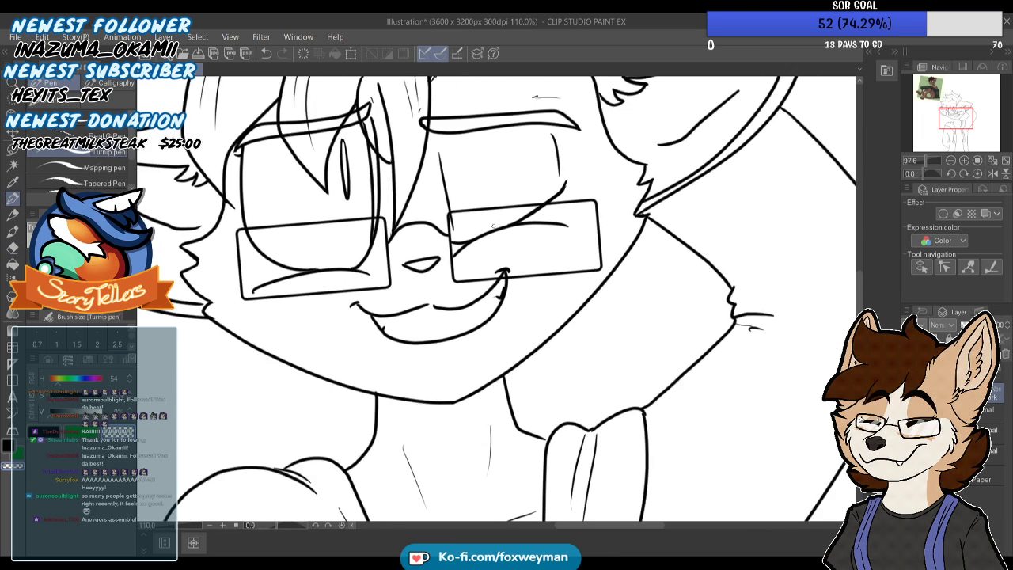
mouse_move(523, 287)
left_mouse_down()
mouse_move(492, 287)
mouse_move(529, 290)
left_mouse_up()
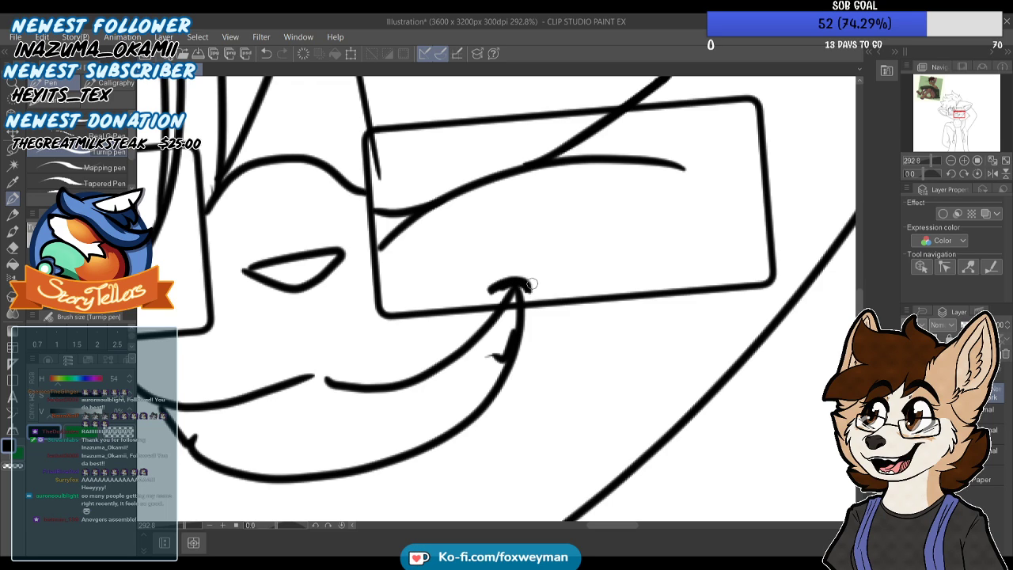
Add short diagonal blush strokes under both eyes and across the bridge of the nose
scroll(529, 285, "down", 3)
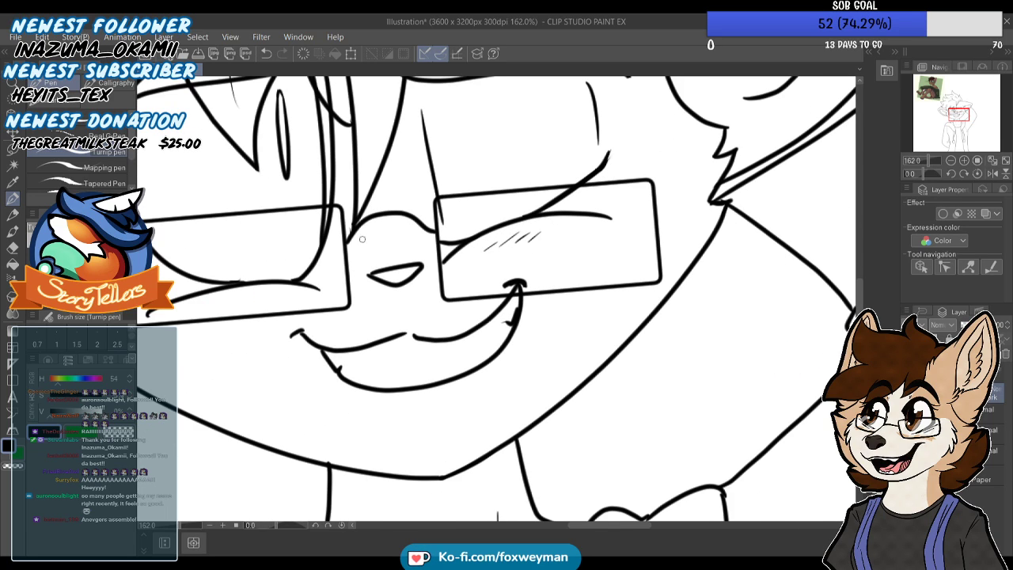
scroll(248, 286, "up", 1)
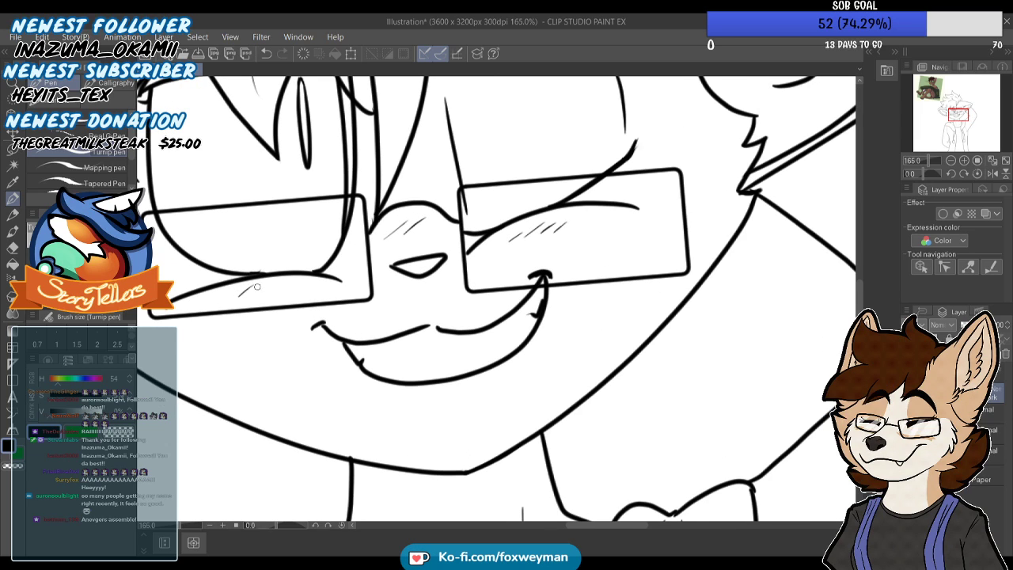
left_click_drag(252, 294, 266, 282)
left_click_drag(264, 292, 278, 283)
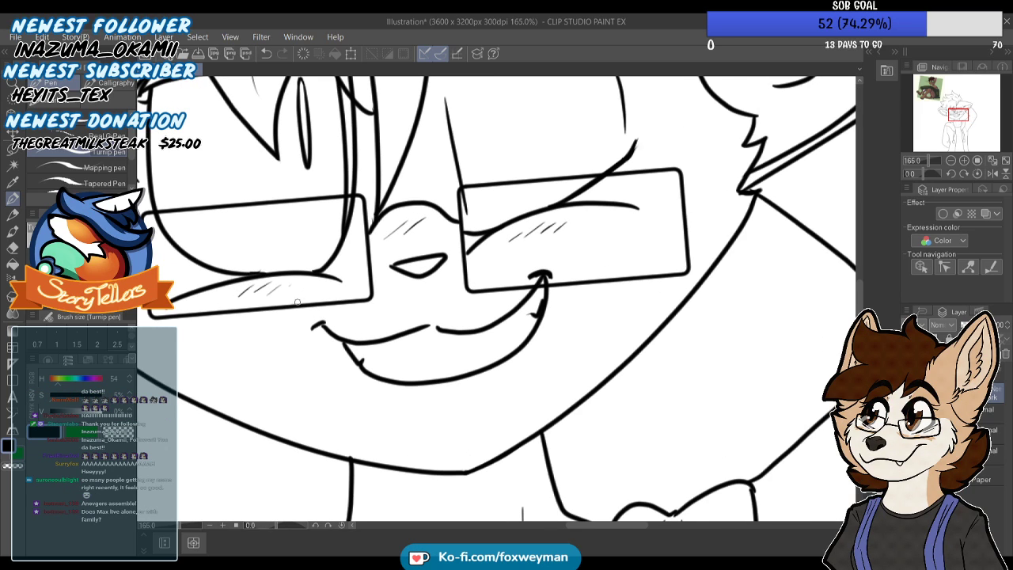
scroll(304, 301, "down", 6)
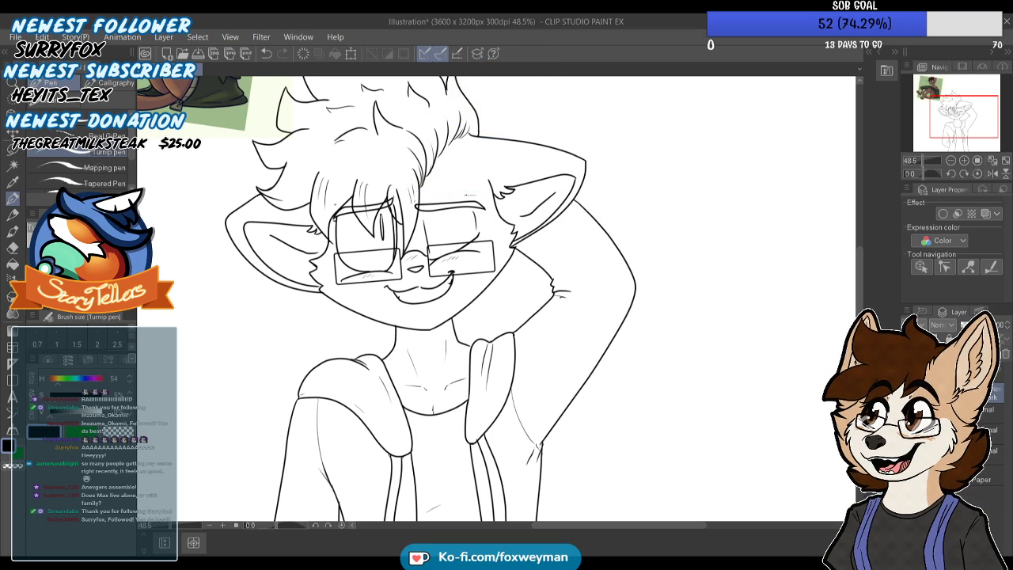
scroll(507, 100, "down", 2)
scroll(409, 364, "up", 5)
left_click_drag(345, 377, 316, 342)
key("ctrl+z")
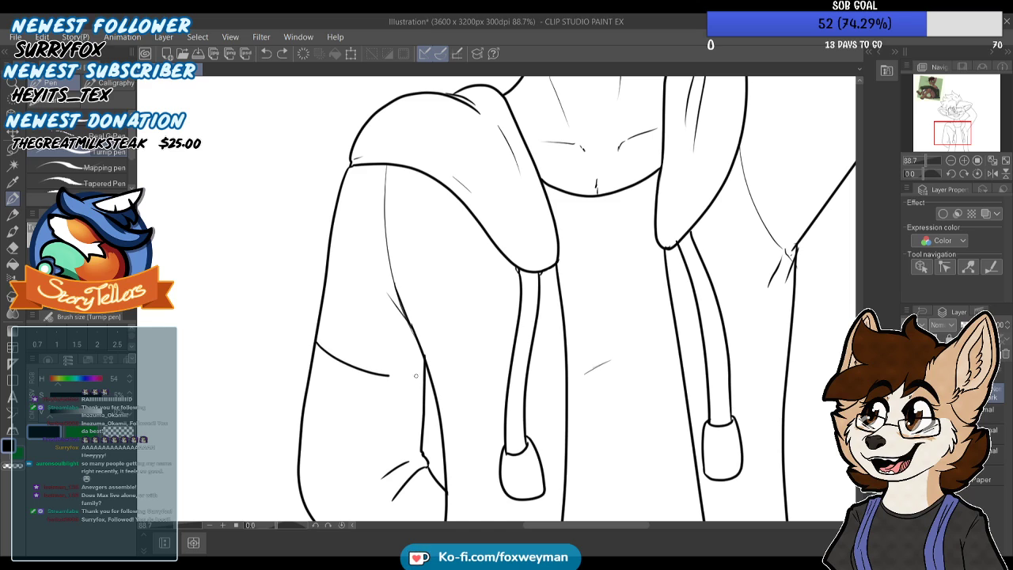
scroll(309, 370, "up", 2)
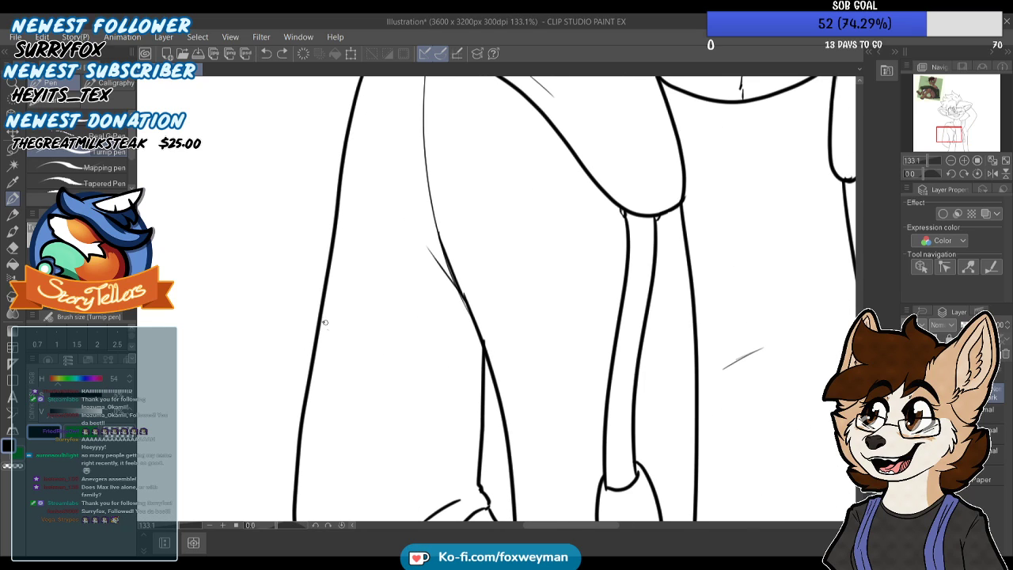
key("ctrl+z")
key("ctrl+z")
Draw two curved stripe lines across the lowered arm's sleeve above the elbow crease, spanning both sleeve edges
left_click_drag(482, 387, 413, 377)
scroll(308, 379, "down", 1)
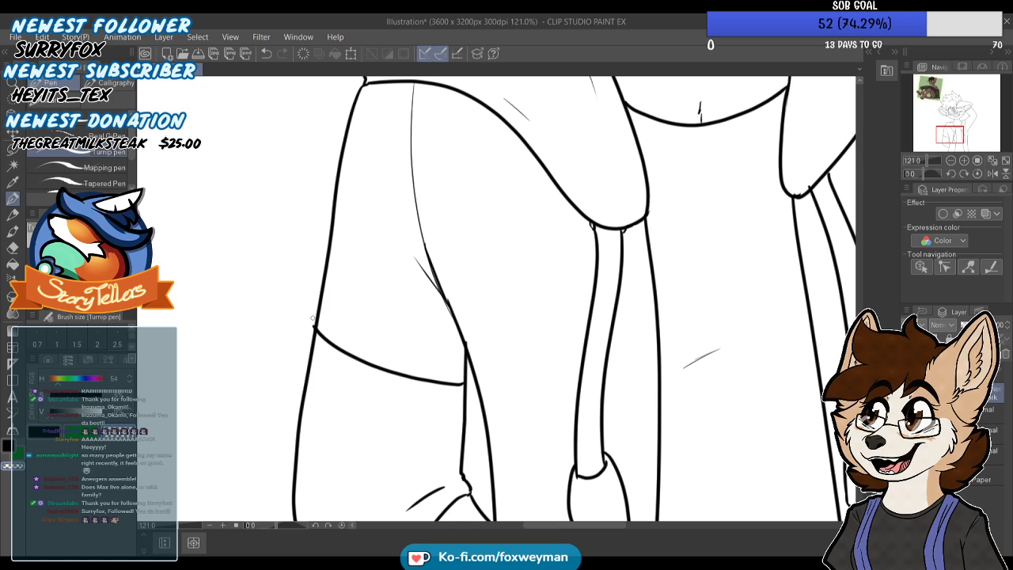
left_click_drag(300, 444, 366, 470)
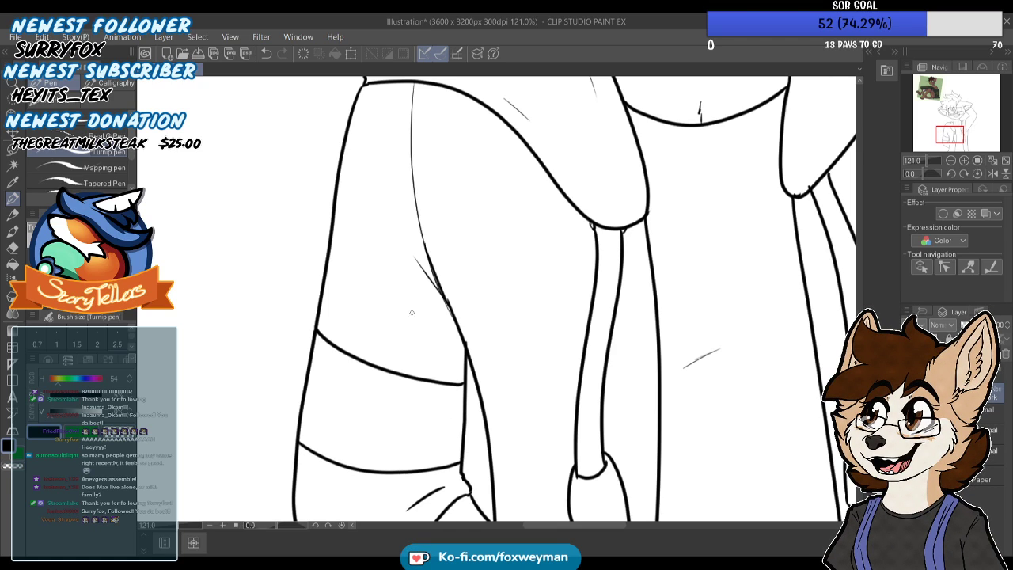
scroll(417, 325, "down", 10)
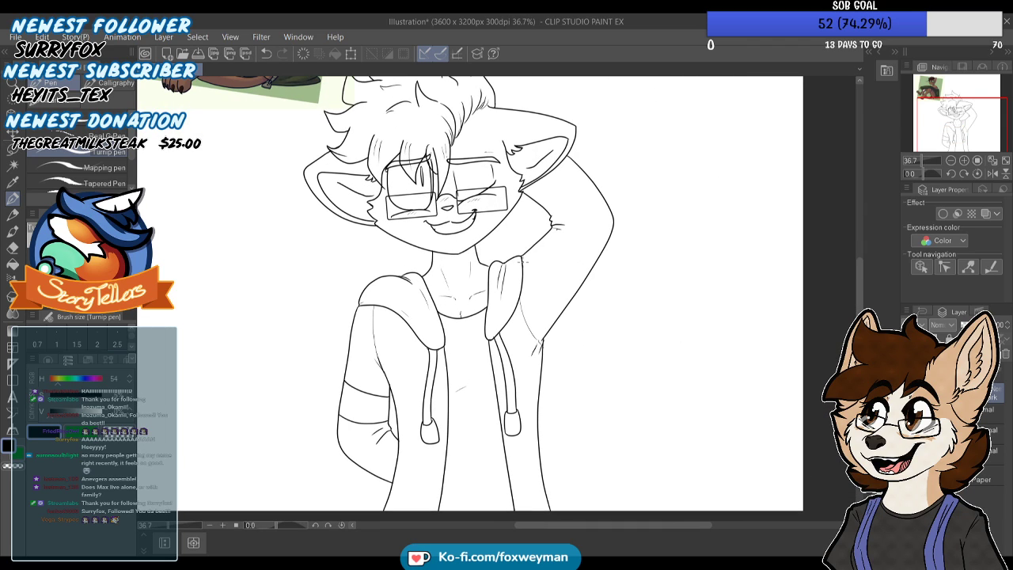
scroll(536, 253, "up", 2)
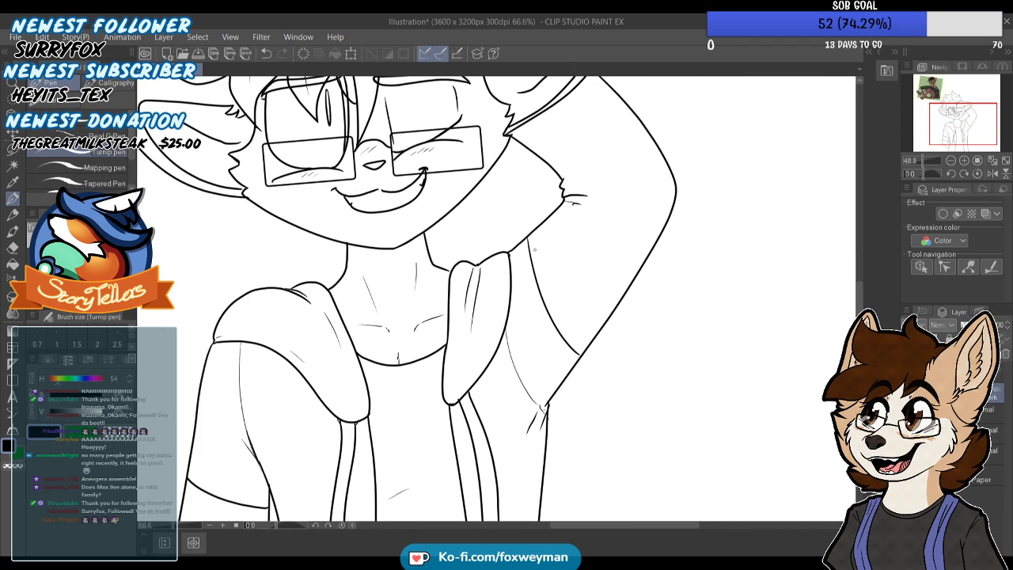
scroll(535, 252, "down", 1)
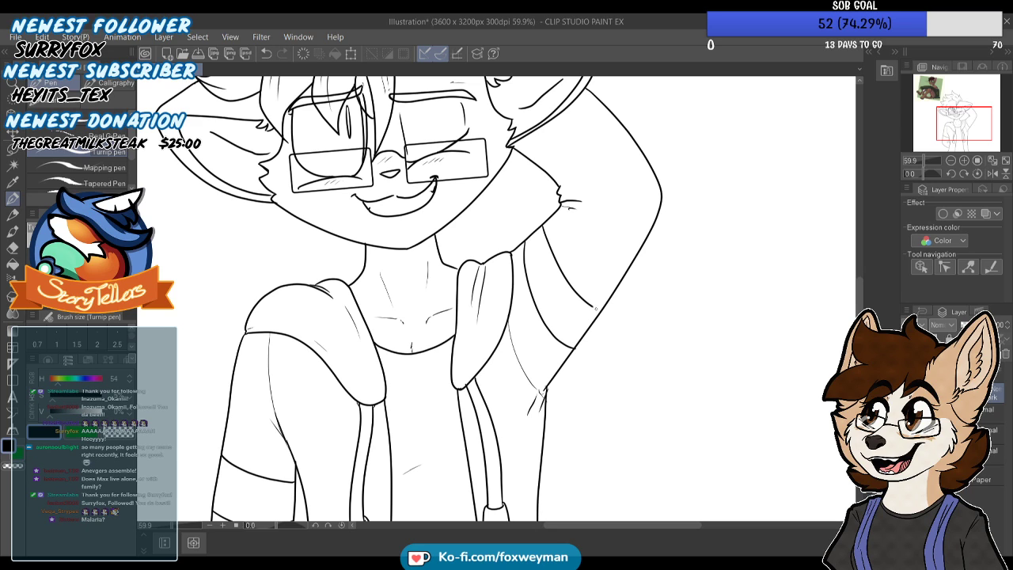
scroll(563, 210, "down", 4)
Draw two curved stripe lines across the raised arm's sleeve just below the elbow crease and join them to the outer edge
scroll(562, 213, "up", 2)
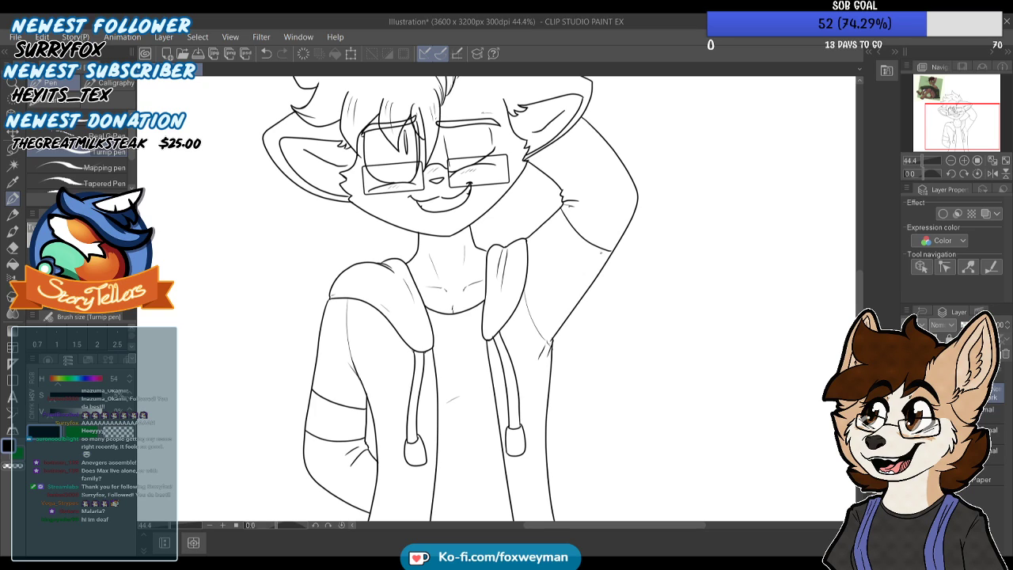
scroll(547, 224, "up", 2)
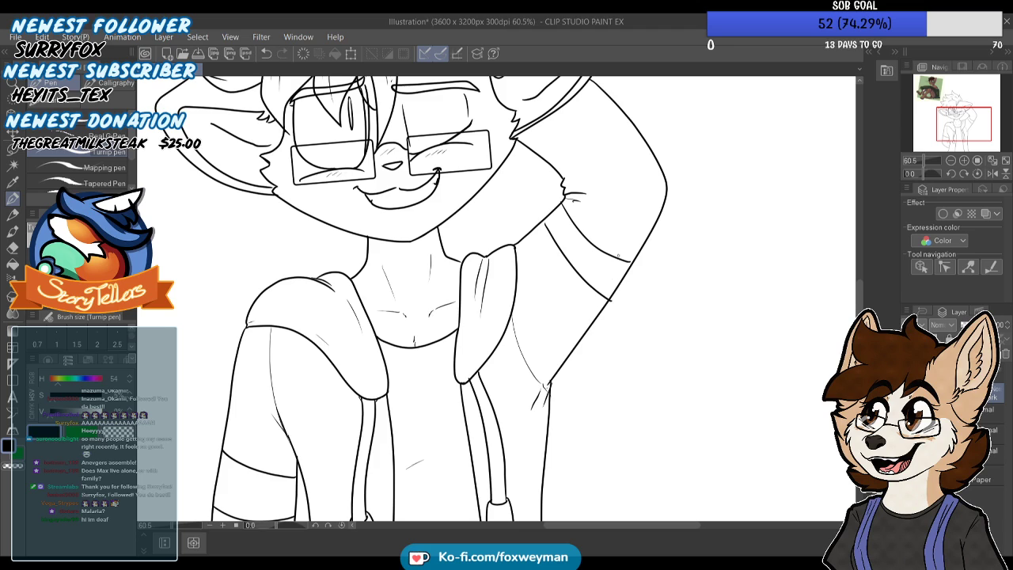
scroll(619, 258, "up", 1)
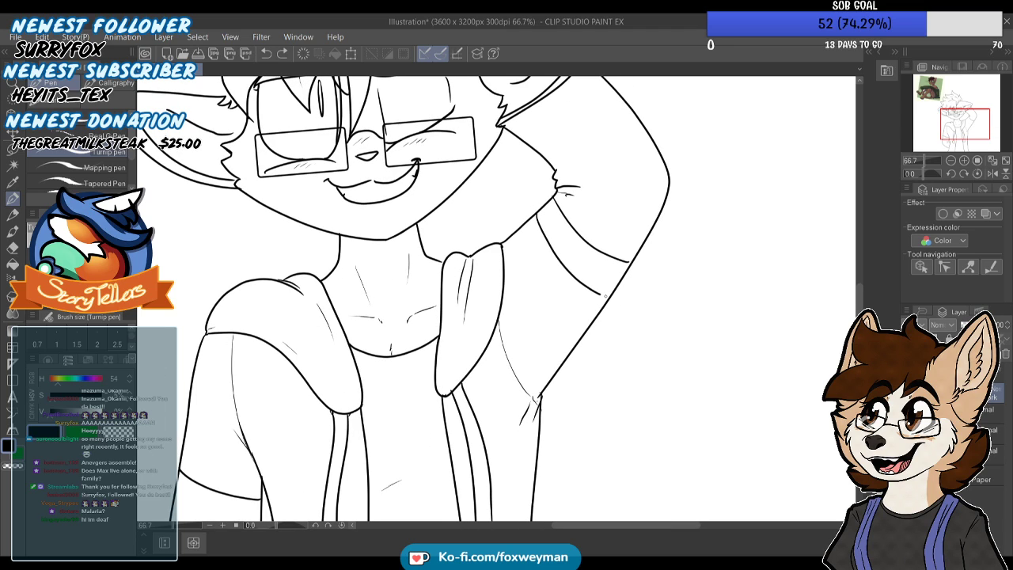
scroll(633, 263, "up", 5)
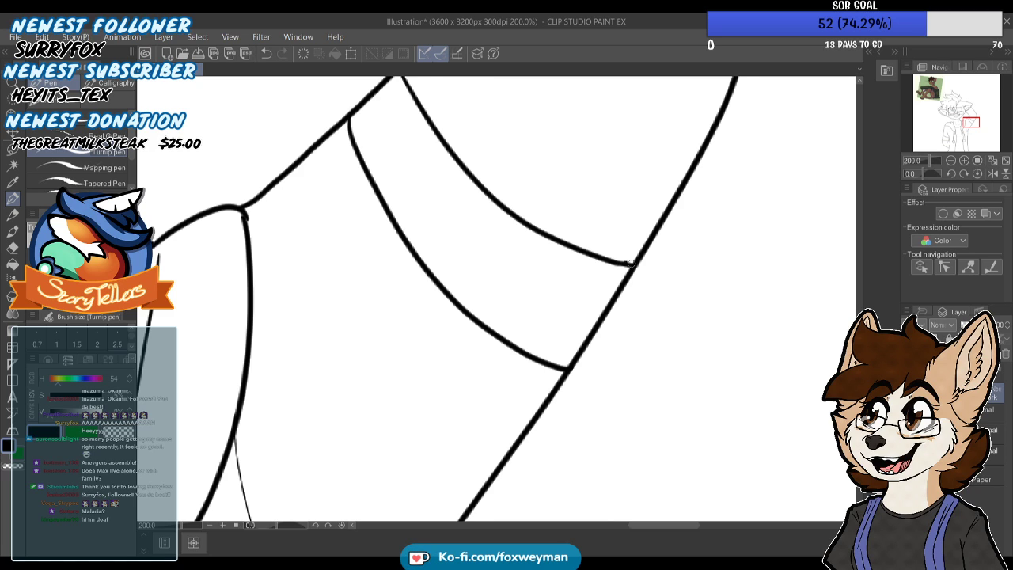
Inspect the line art of the sleeves, hood, neck and jacket for remaining gaps
scroll(631, 262, "down", 5)
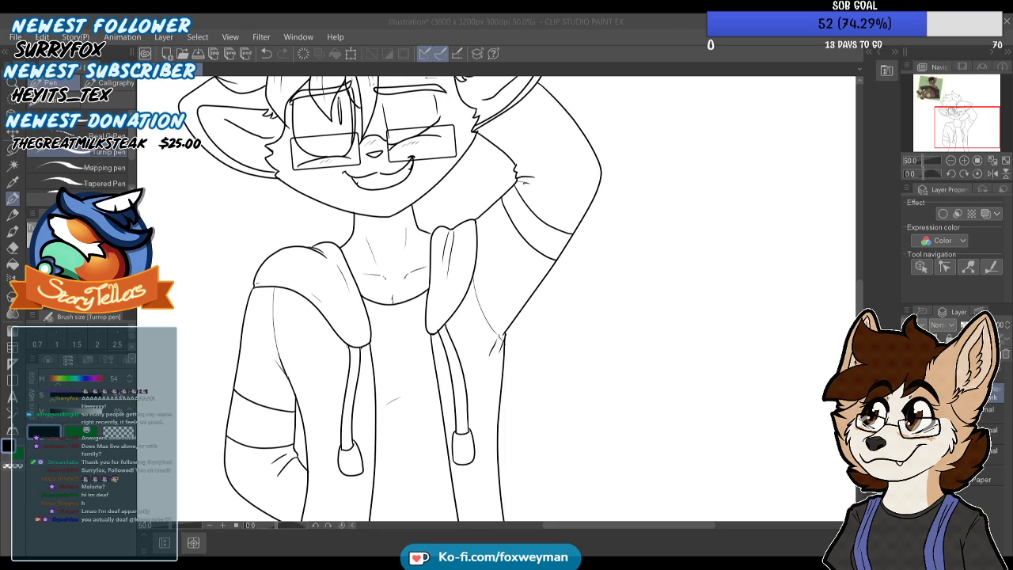
scroll(468, 209, "up", 1)
left_click(541, 17)
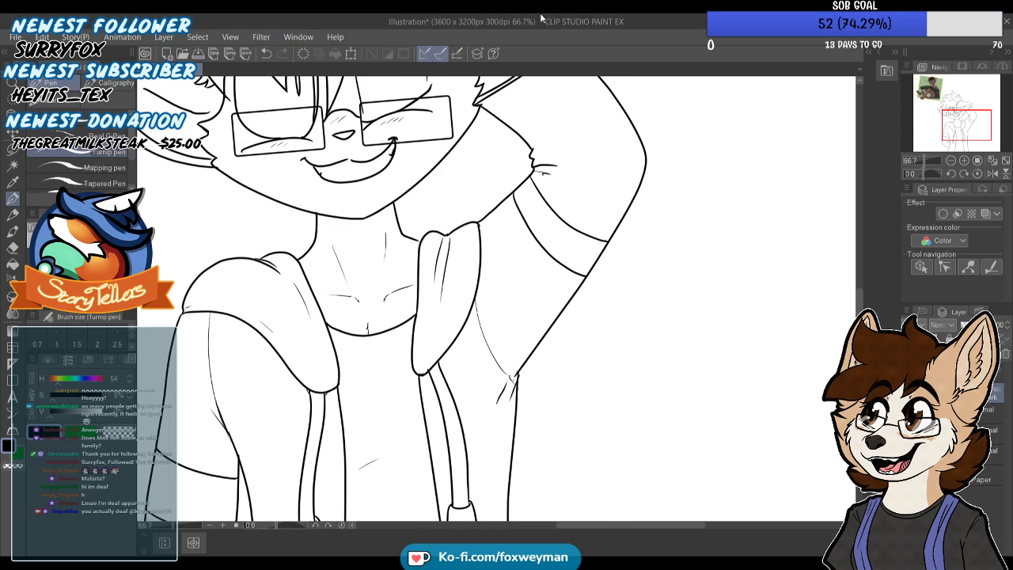
scroll(558, 204, "down", 1)
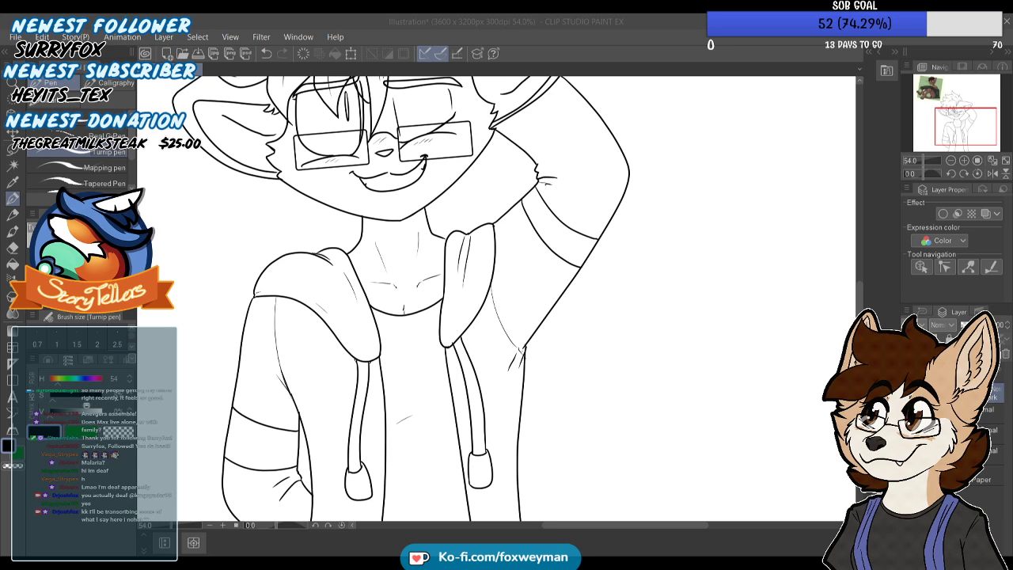
scroll(474, 123, "up", 1)
scroll(471, 258, "down", 1)
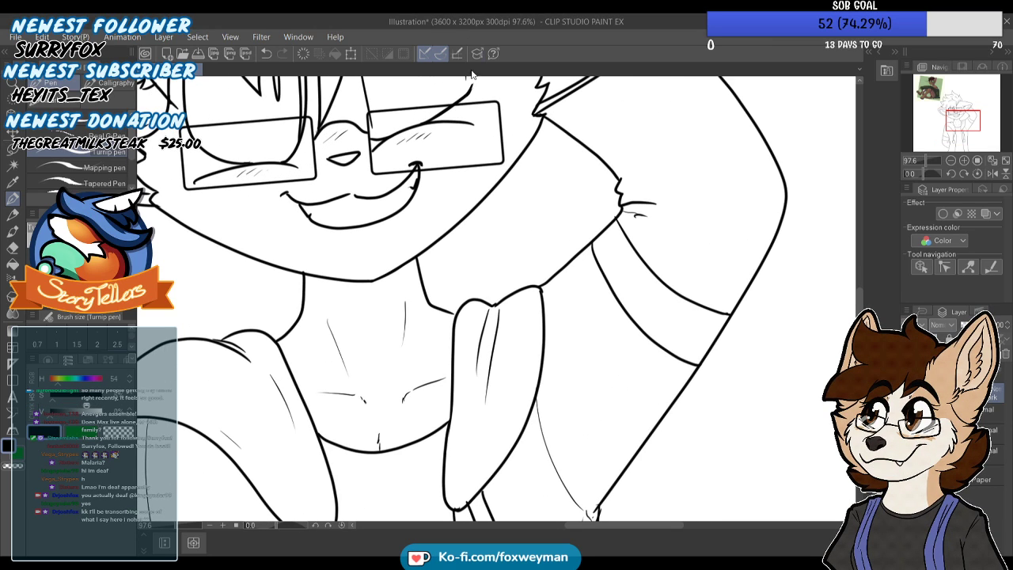
scroll(472, 258, "down", 3)
scroll(437, 322, "up", 4)
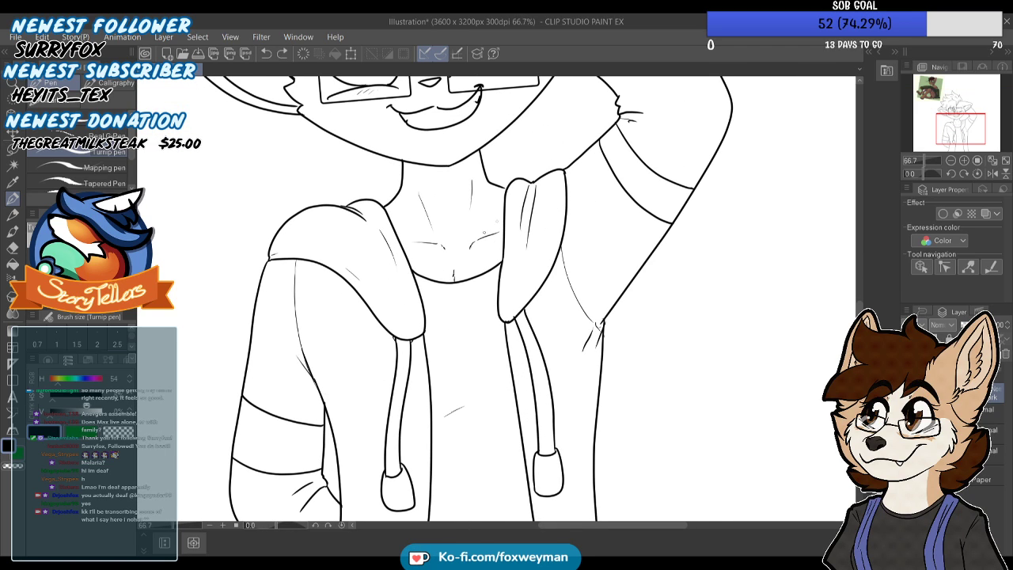
scroll(547, 177, "down", 2)
scroll(572, 327, "up", 2)
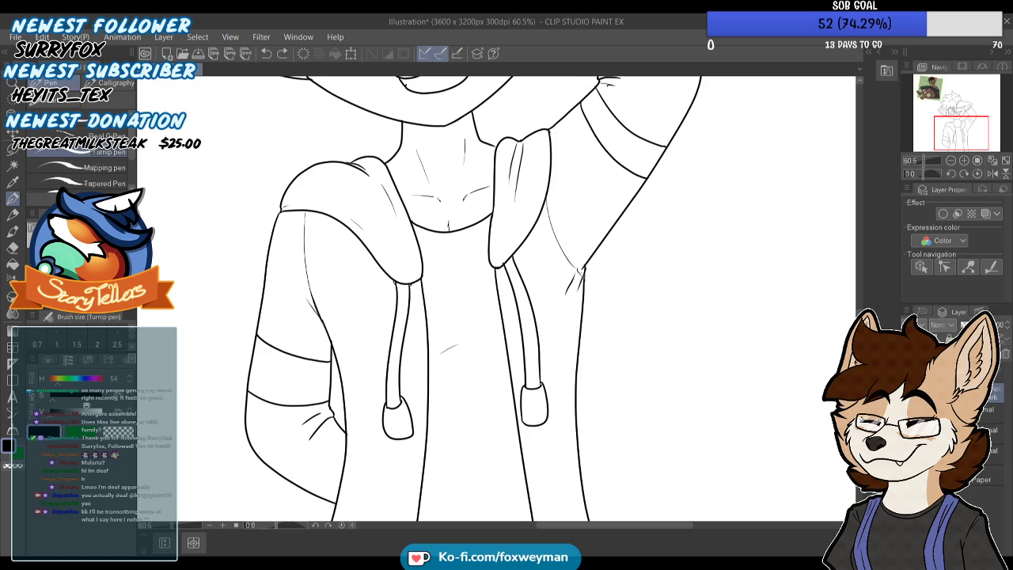
scroll(563, 325, "down", 1)
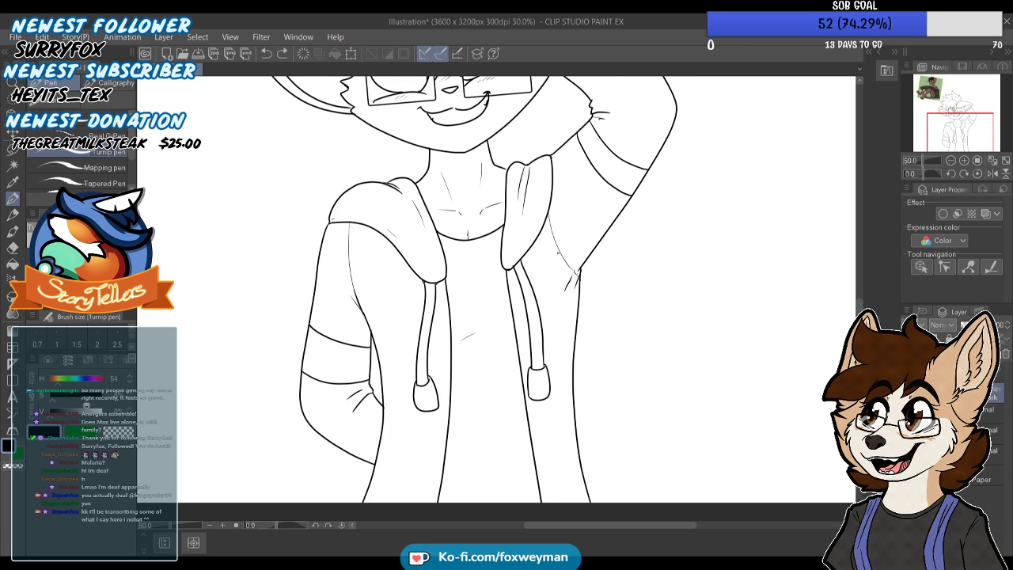
scroll(558, 253, "down", 1)
scroll(511, 200, "up", 1)
scroll(511, 199, "up", 8)
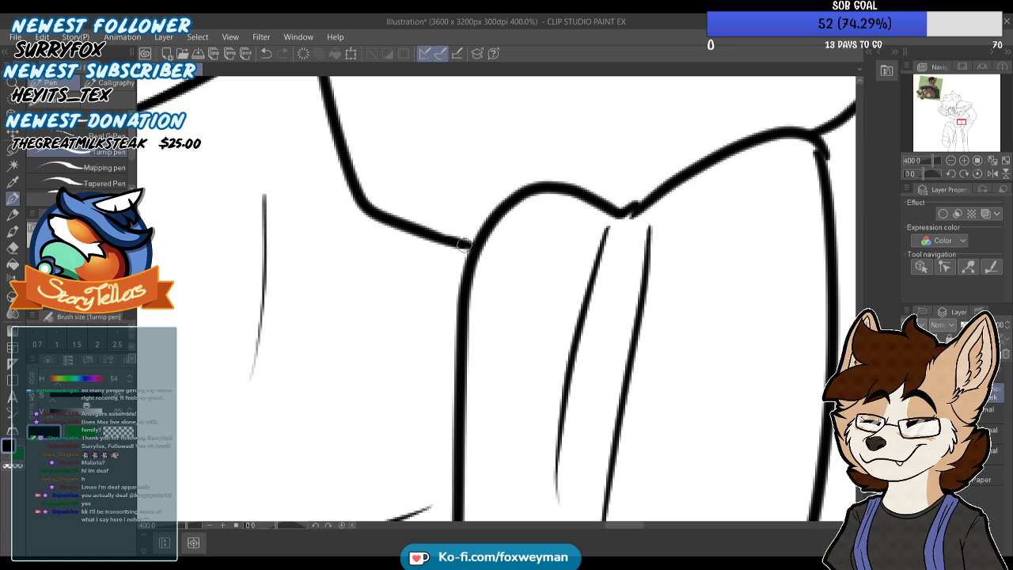
scroll(469, 245, "down", 5)
scroll(530, 224, "down", 5)
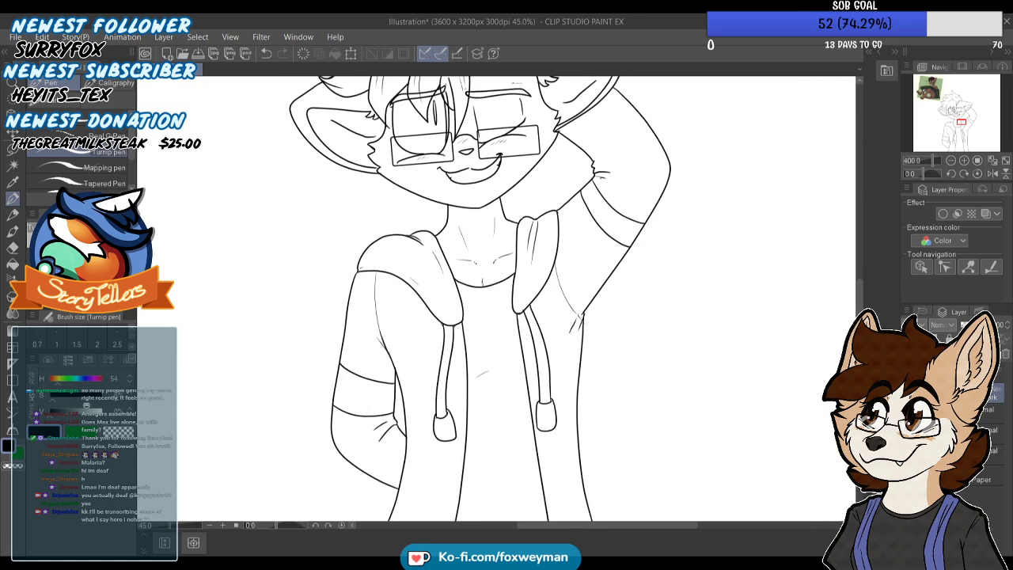
scroll(459, 147, "up", 1)
Add a new layer beneath the line art and fill the shirt with a very light grey
key("i")
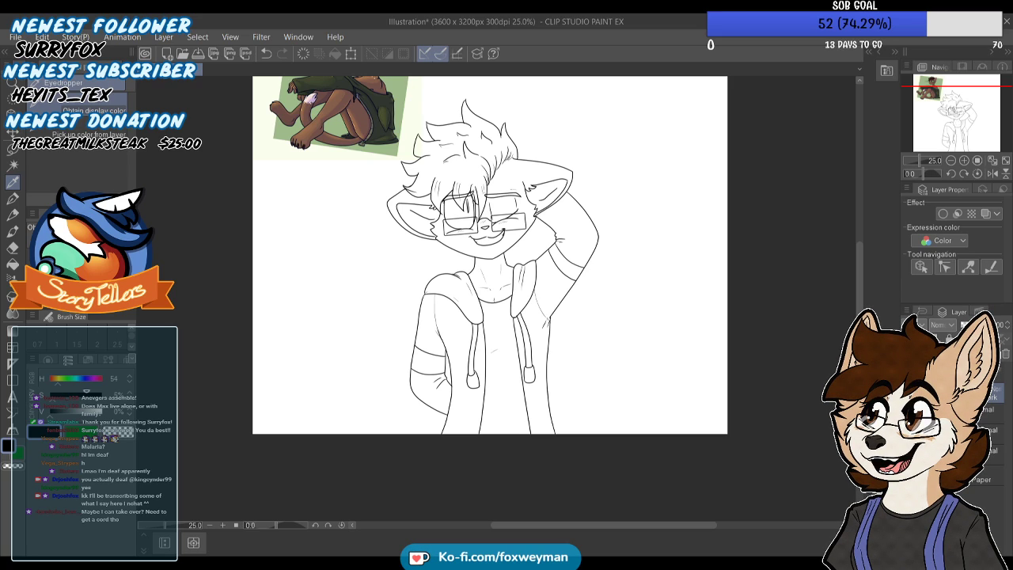
left_click(79, 431)
left_click_drag(80, 412, 38, 394)
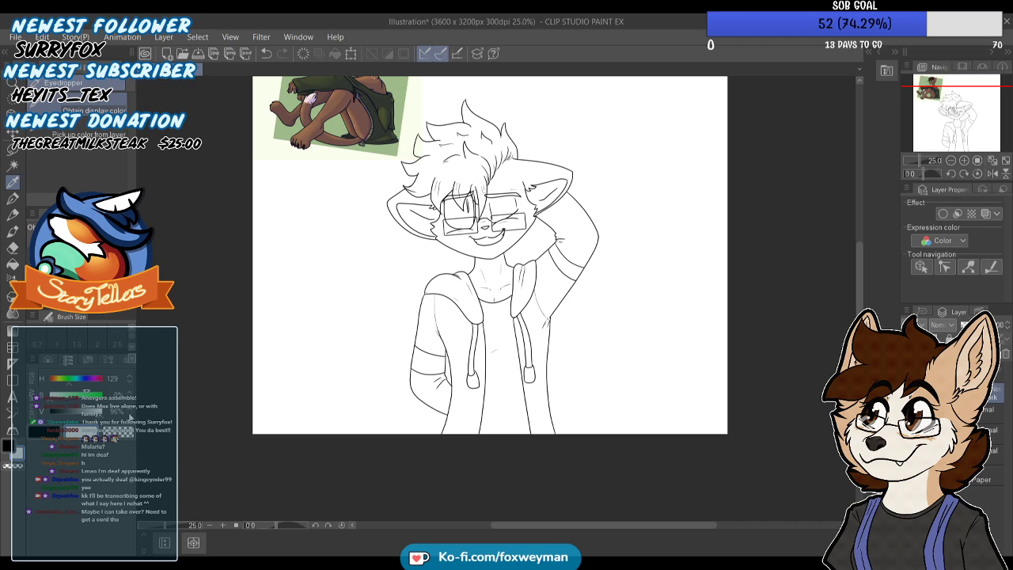
left_click(13, 264)
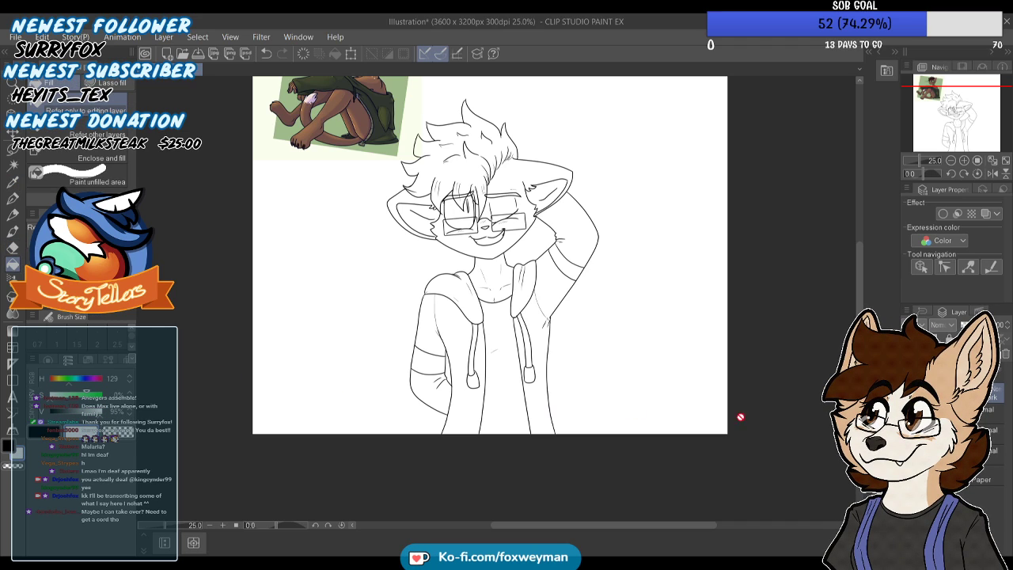
left_click(992, 414)
left_click(993, 393)
left_click(993, 414)
key("ctrl+shift+n")
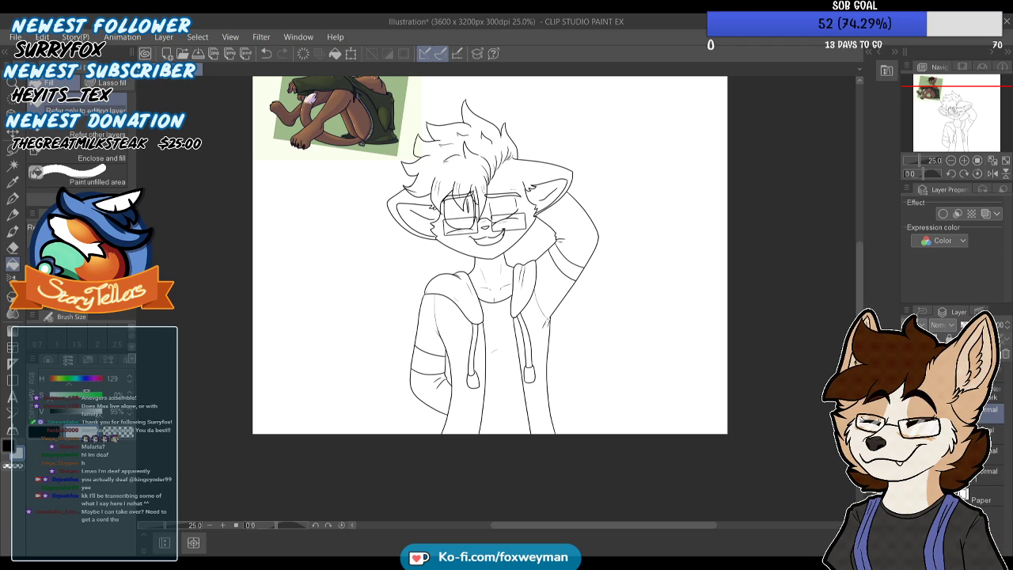
left_click(992, 393)
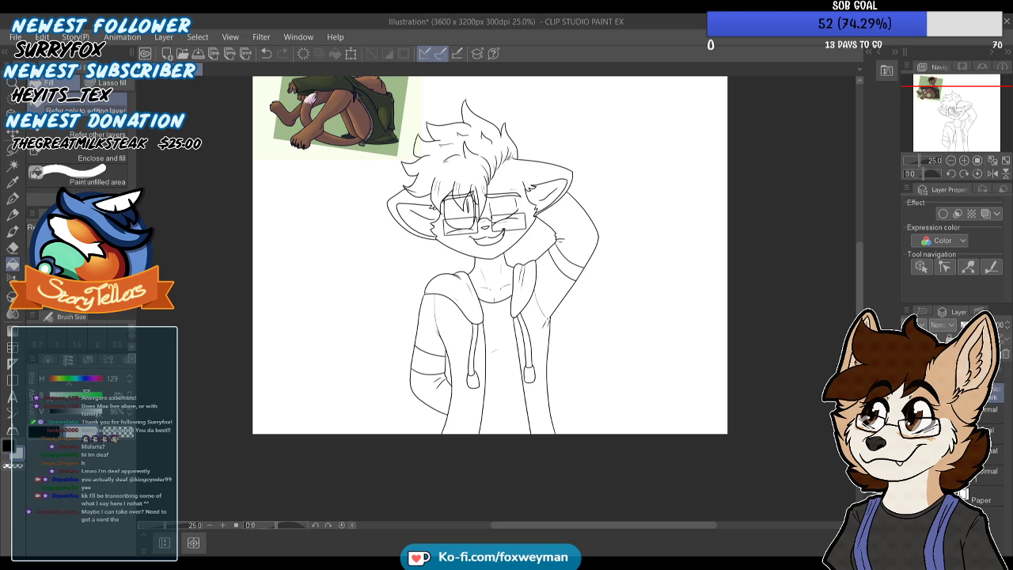
left_click(993, 409)
left_click(502, 337)
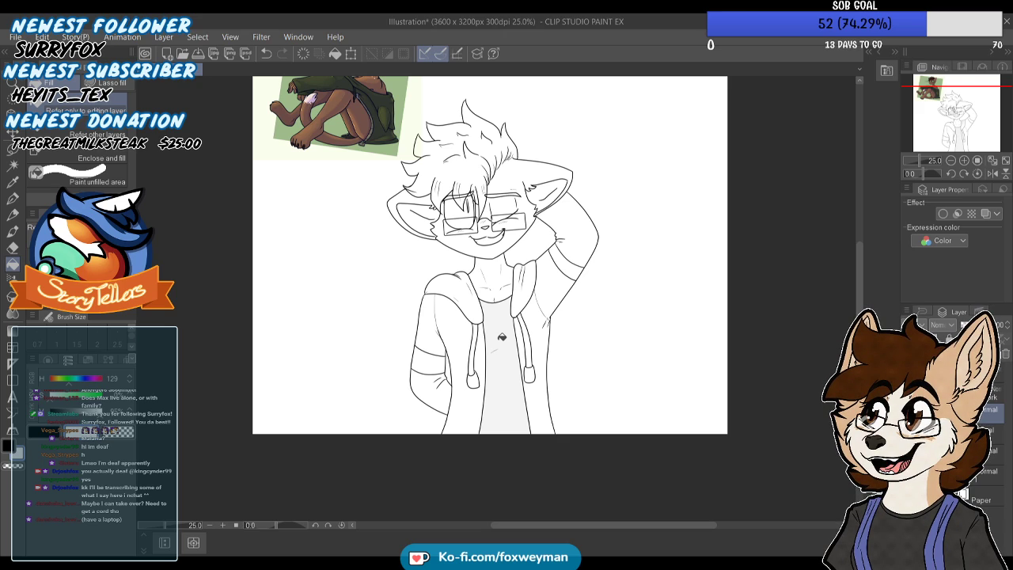
Sample the dark green of the reference character's jacket as the fill colour
scroll(497, 294, "down", 5)
scroll(405, 136, "up", 9)
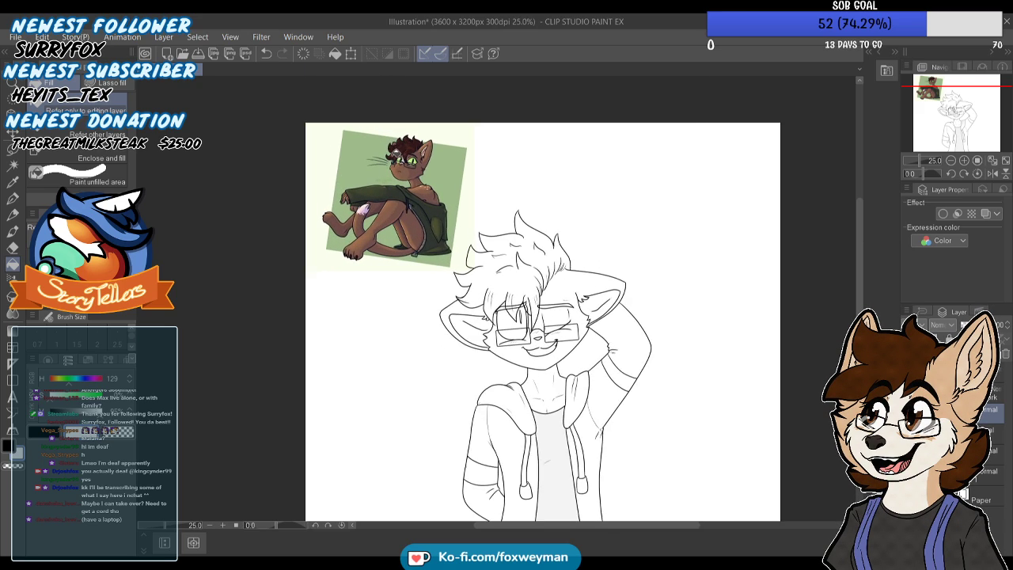
left_click(372, 200, "alt")
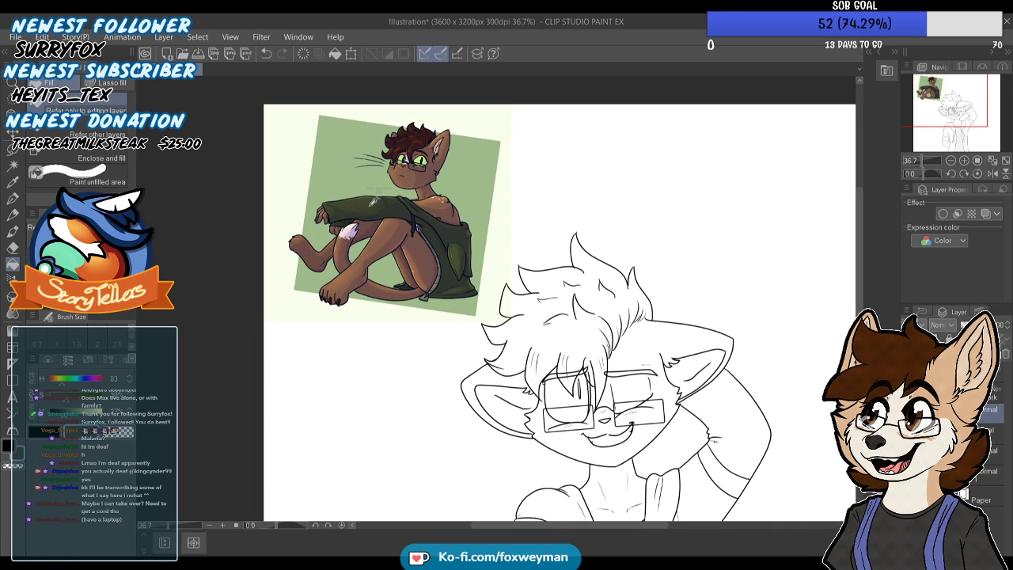
scroll(610, 170, "down", 6)
scroll(626, 414, "up", 7)
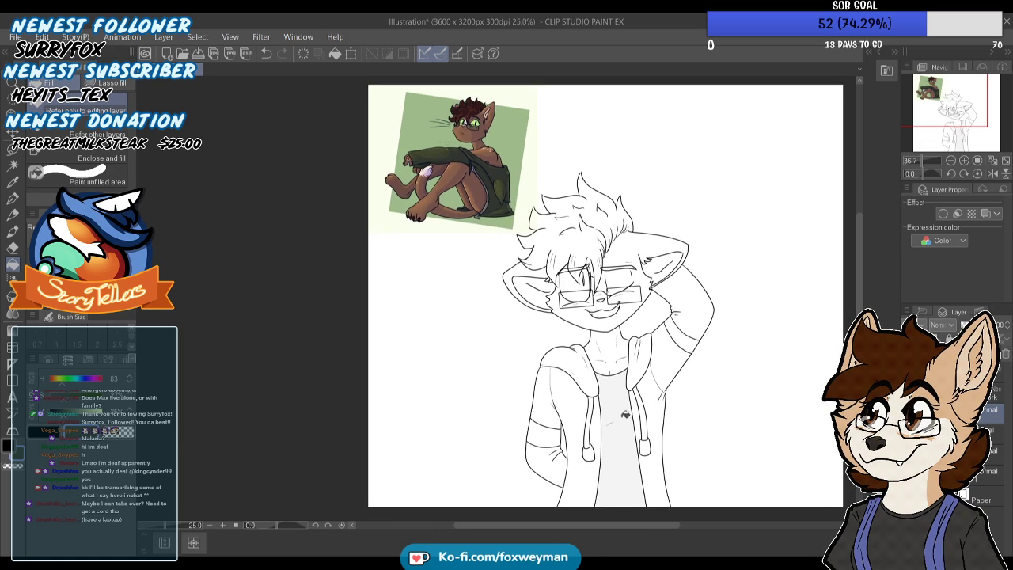
Try to fill the lowered sleeve with the sampled green and undo the attempt
left_click(554, 393)
left_click(524, 394)
scroll(574, 301, "down", 3)
scroll(610, 396, "up", 1)
key("ctrl+z")
key("ctrl+z")
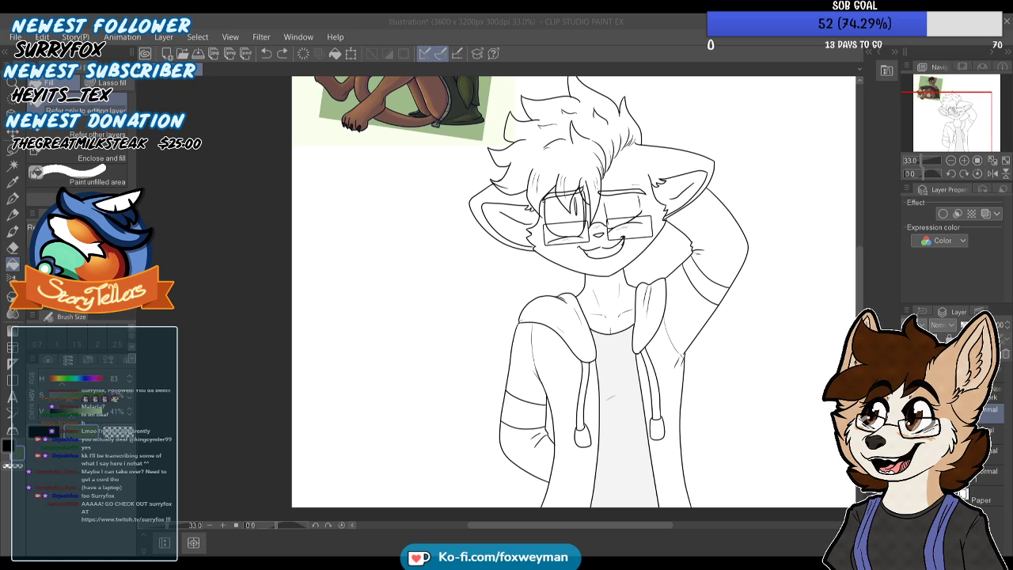
Set the green's hue to 104 and fill the jacket fronts and both sleeves, leaving the stripe bands unfilled
scroll(586, 237, "up", 1)
scroll(611, 238, "down", 2)
scroll(638, 252, "down", 1)
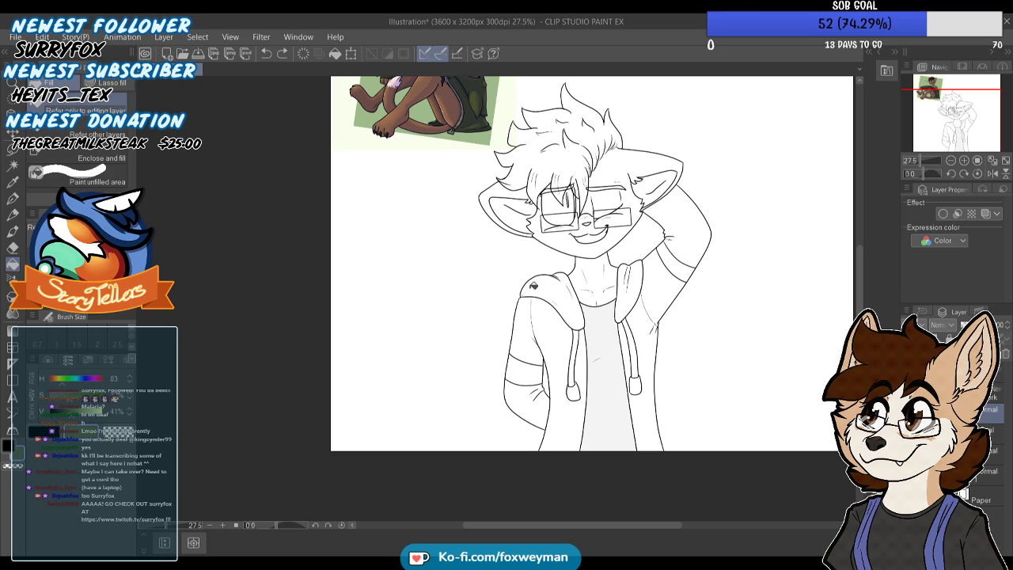
scroll(655, 349, "up", 1)
left_click(67, 383)
left_click(66, 379)
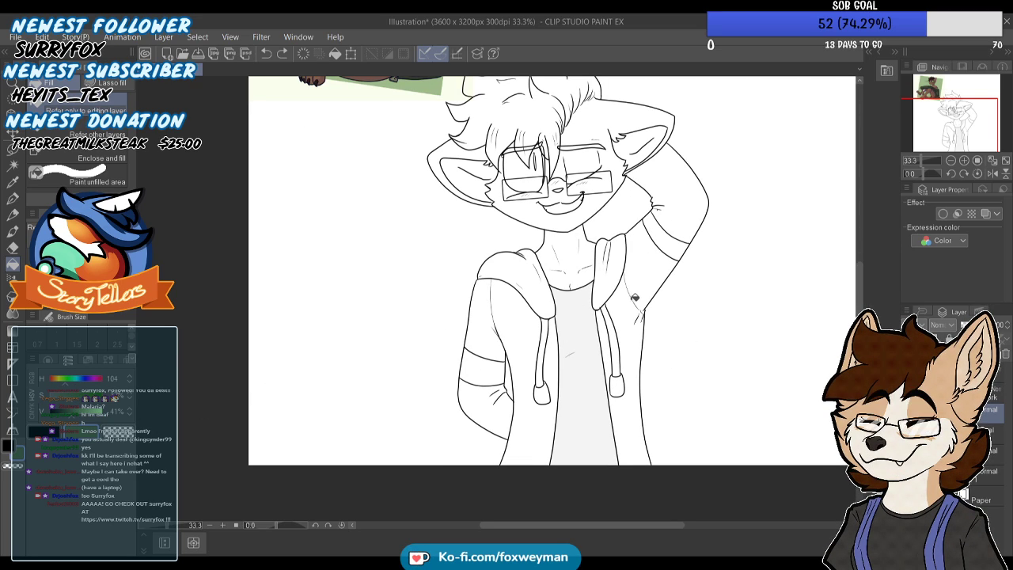
left_click(637, 290)
left_click(679, 218)
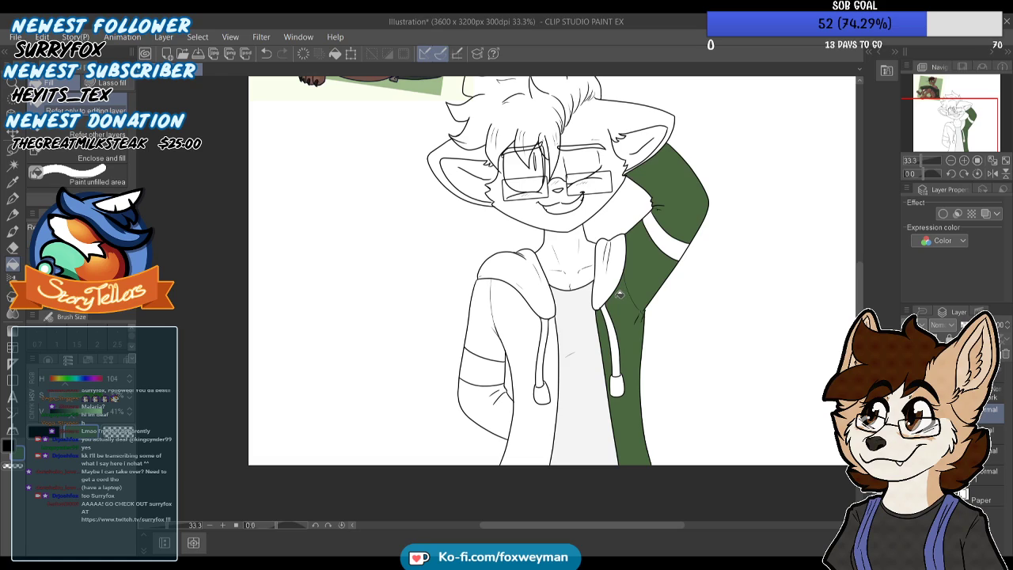
left_click(523, 331)
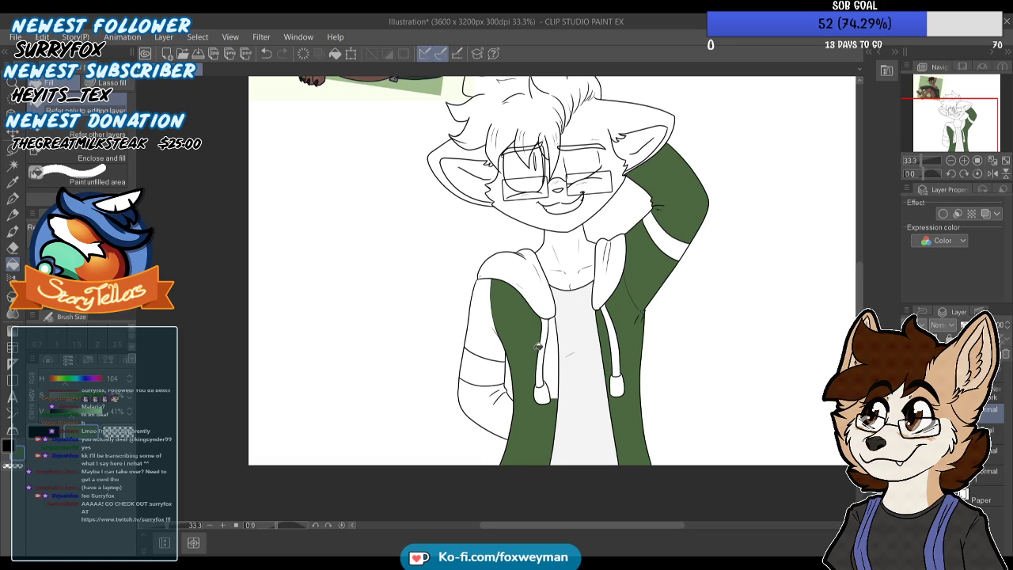
left_click(486, 323)
left_click(495, 392)
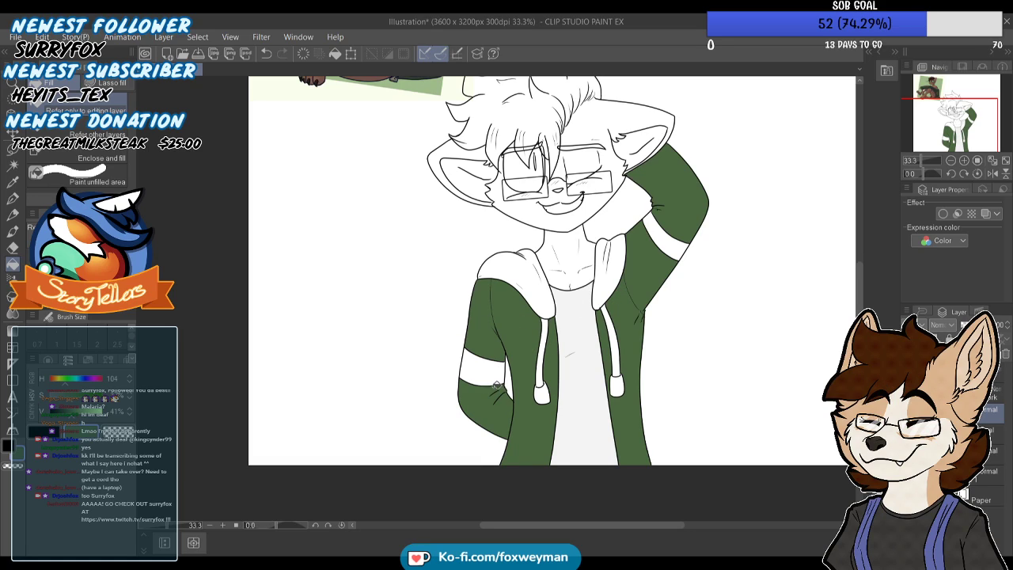
Lighten the green to 25% saturation and 61% brightness and fill both sides of the hood with it
scroll(477, 399, "down", 3)
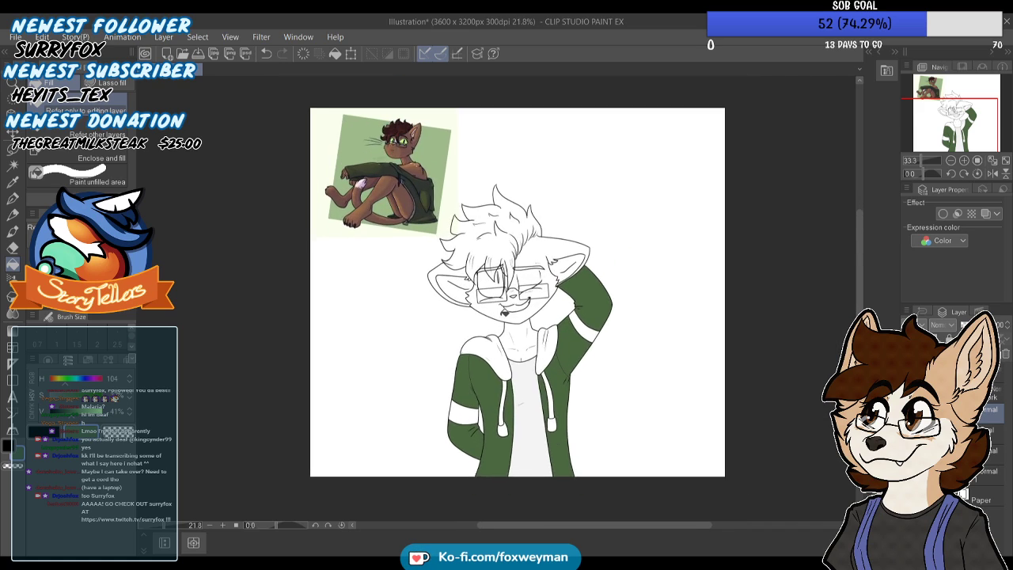
scroll(492, 372, "up", 3)
left_click(82, 411)
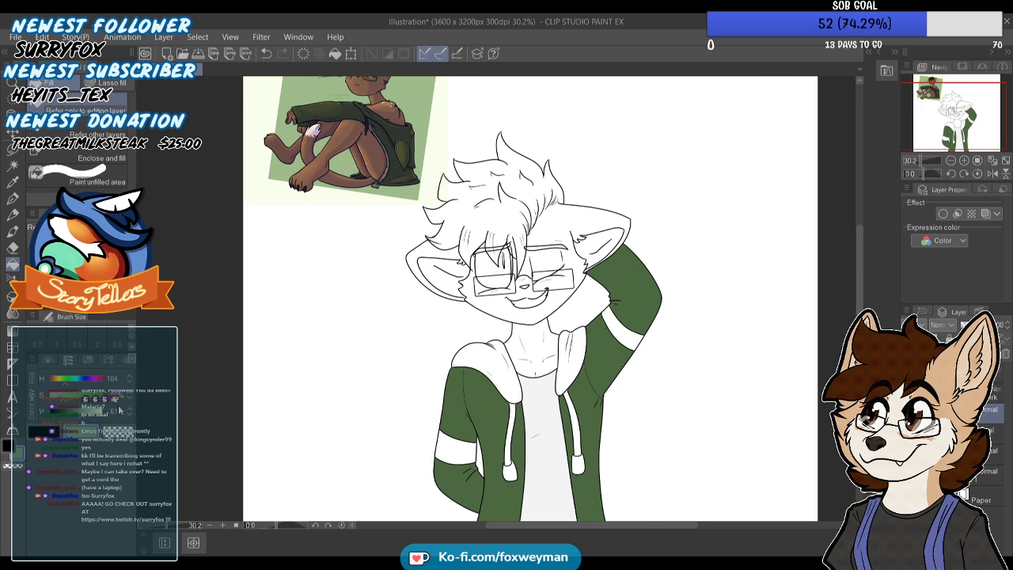
scroll(481, 332, "up", 3)
left_click(475, 364)
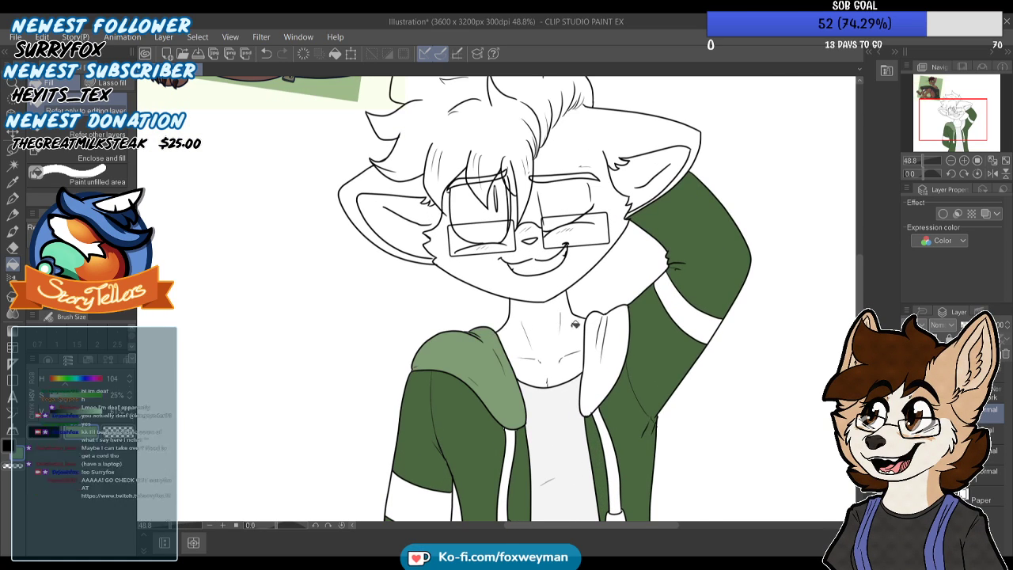
left_click(595, 325)
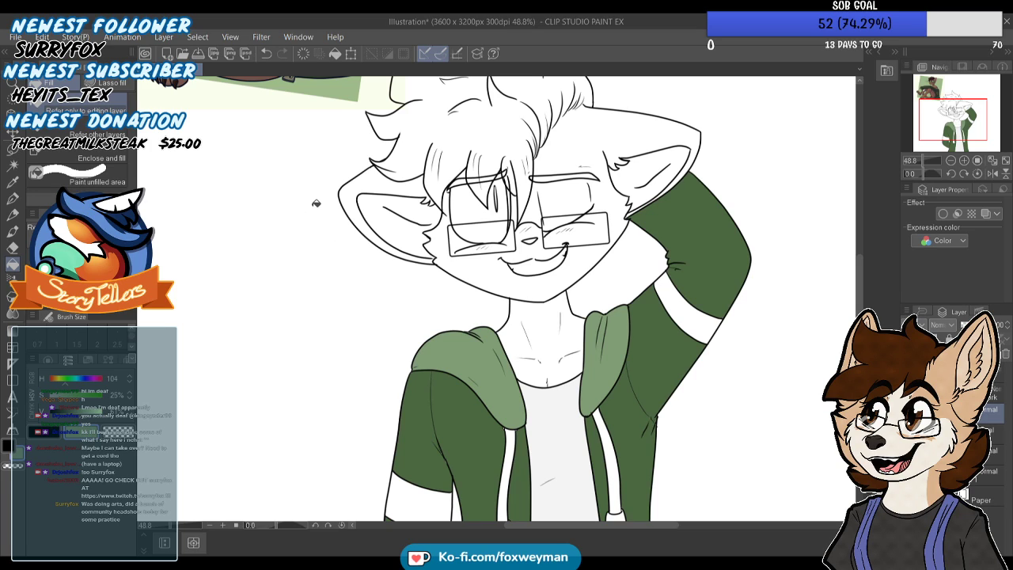
Look over the King Ratcord character sketch and close its document
scroll(316, 204, "down", 1)
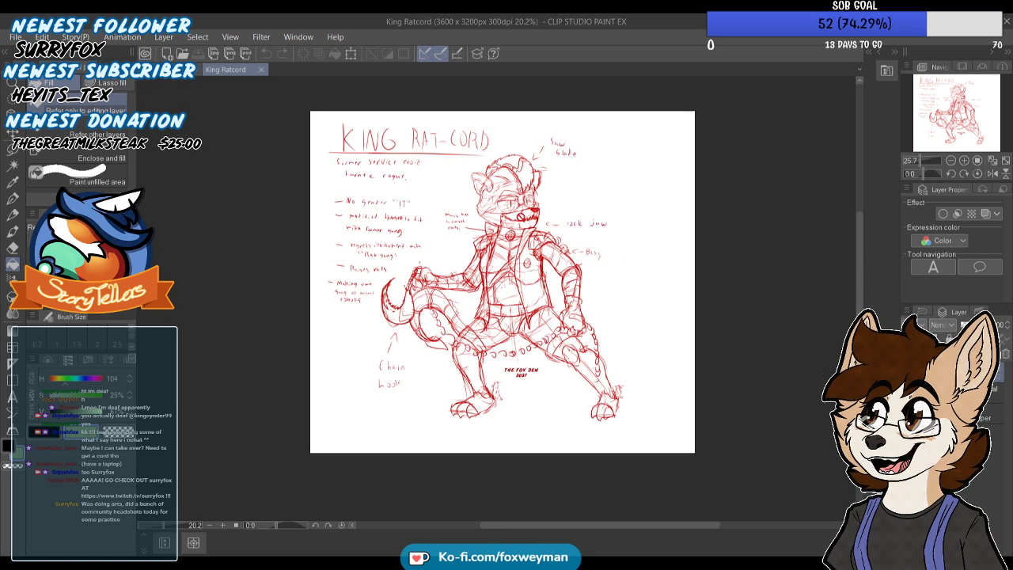
scroll(517, 297, "up", 2)
scroll(517, 297, "down", 2)
scroll(531, 254, "up", 1)
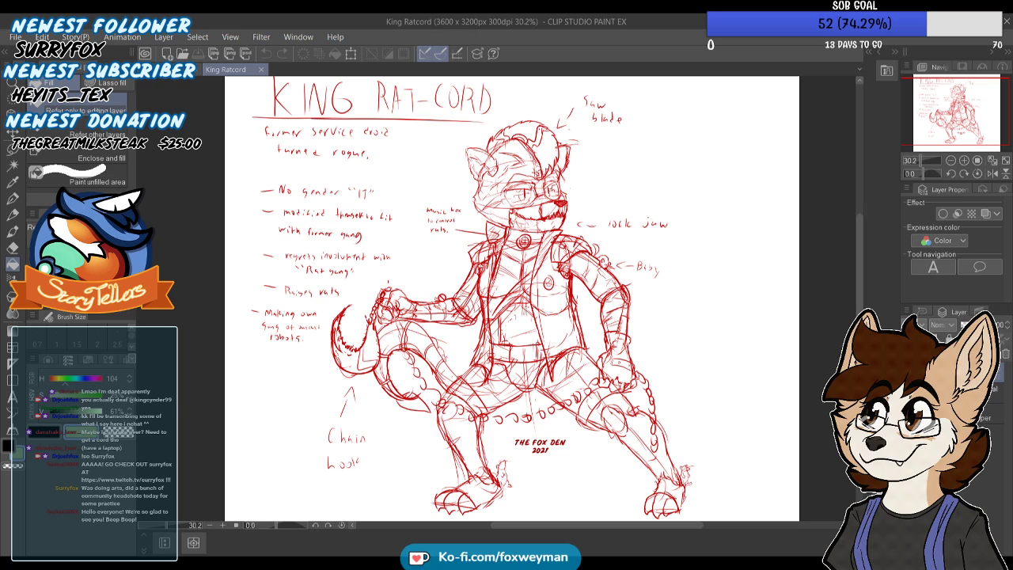
left_click_drag(952, 113, 958, 109)
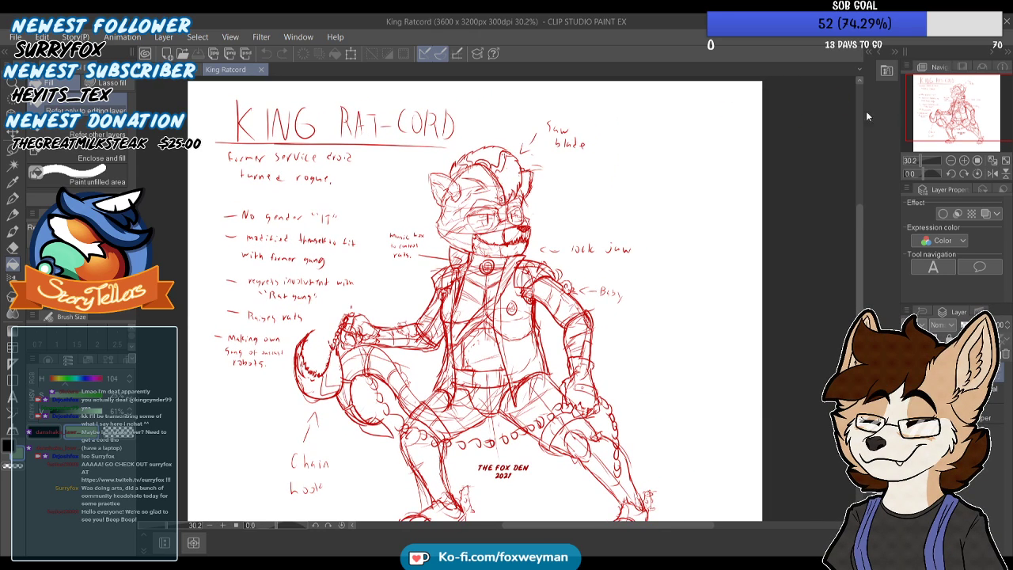
left_click(261, 69)
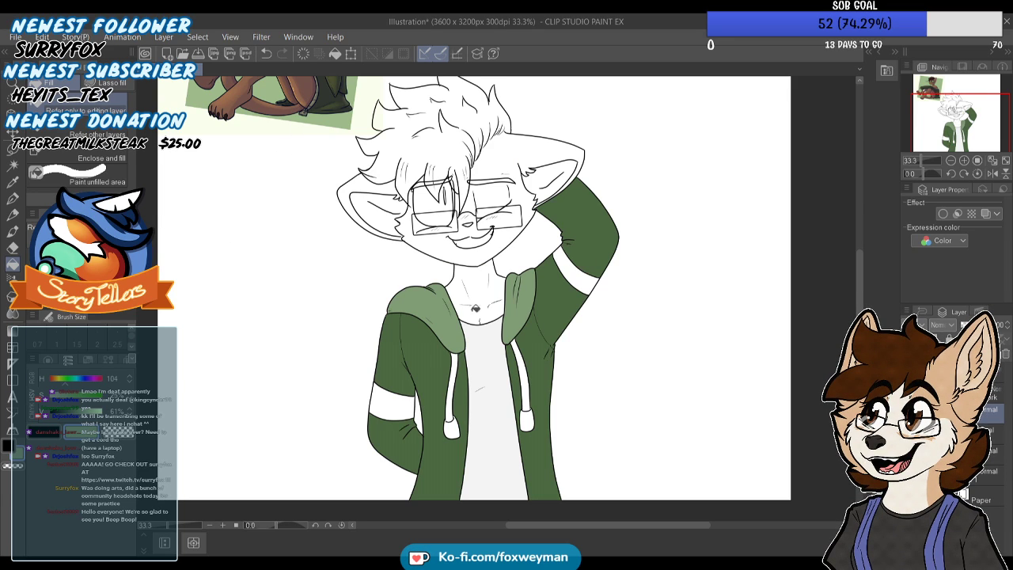
Sample the brown fur from the reference and fill the face, closed eyelid, forehead, outer ears and neck
left_click_drag(982, 137, 977, 120)
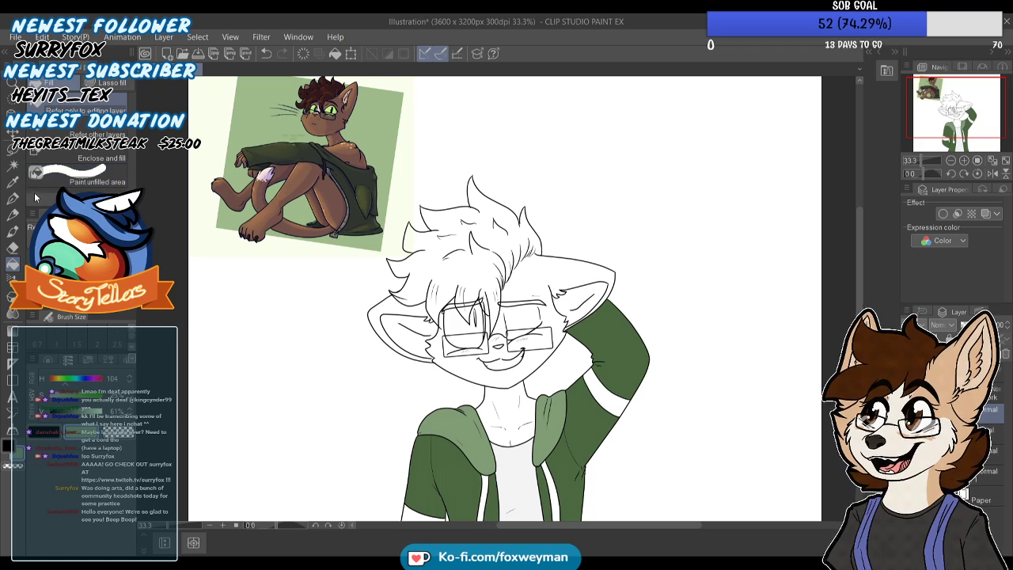
key("i")
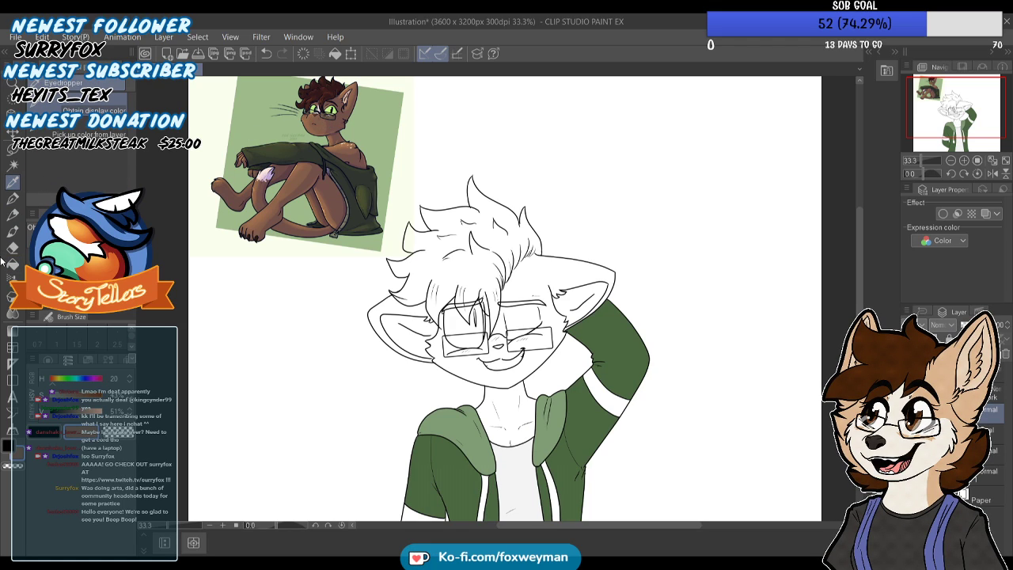
left_click(14, 264)
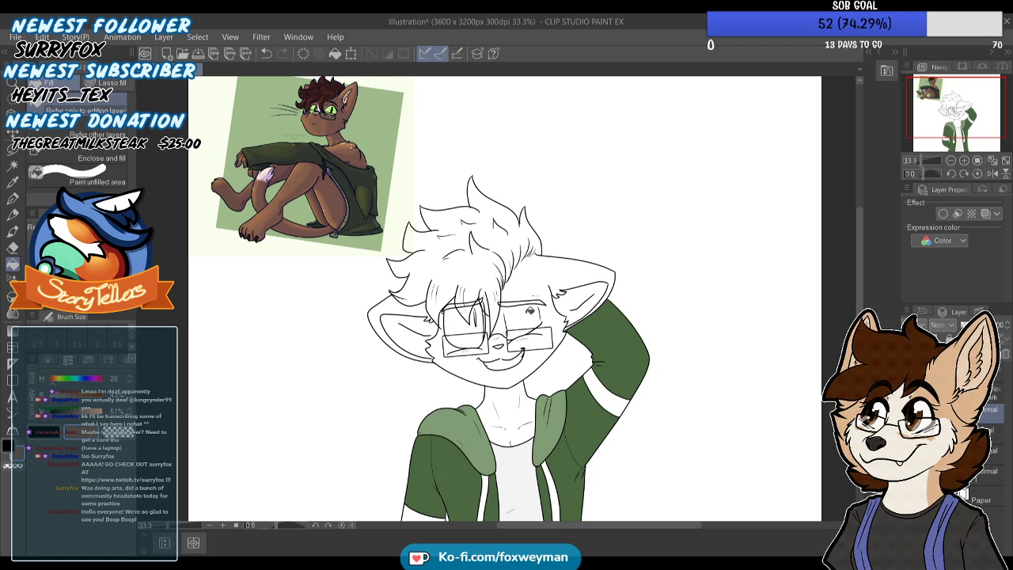
left_click(535, 342)
left_click(523, 315)
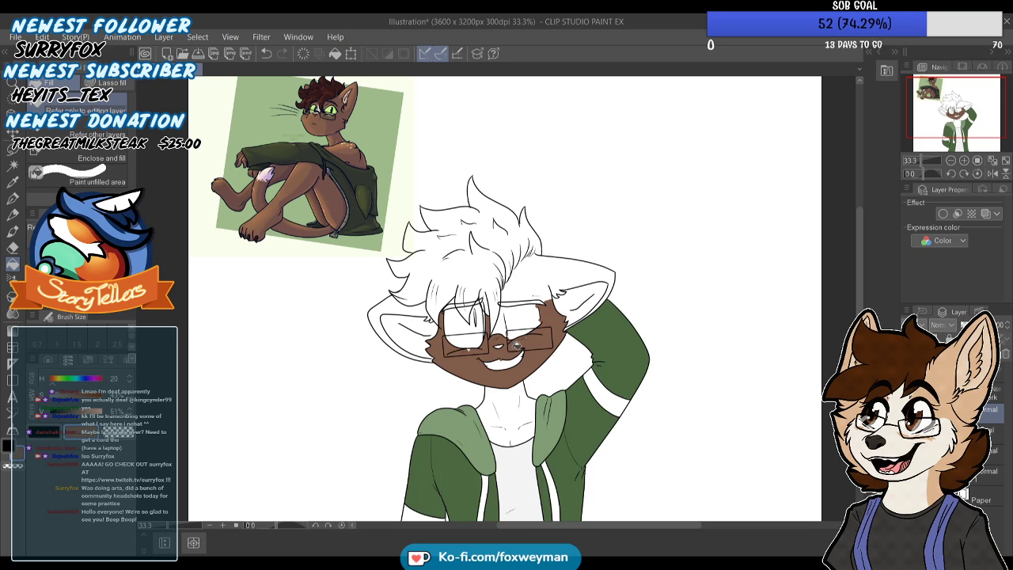
left_click(526, 292)
left_click(525, 315)
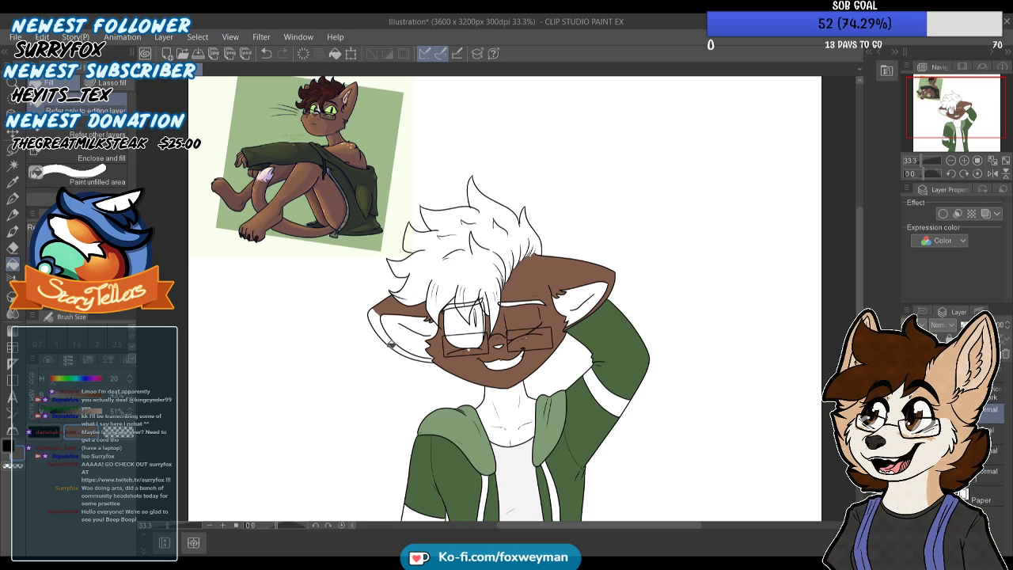
left_click(387, 329)
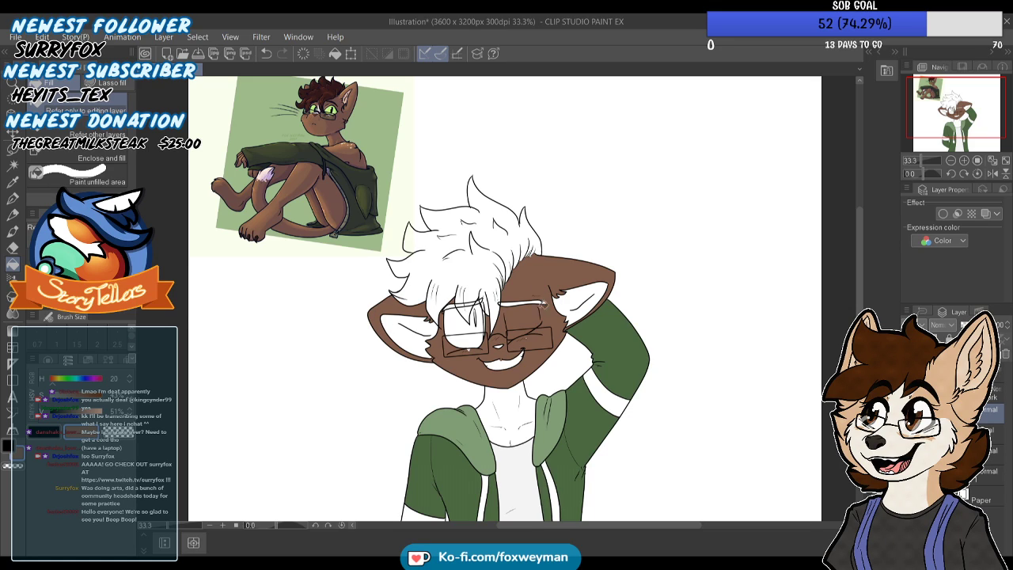
left_click(499, 407)
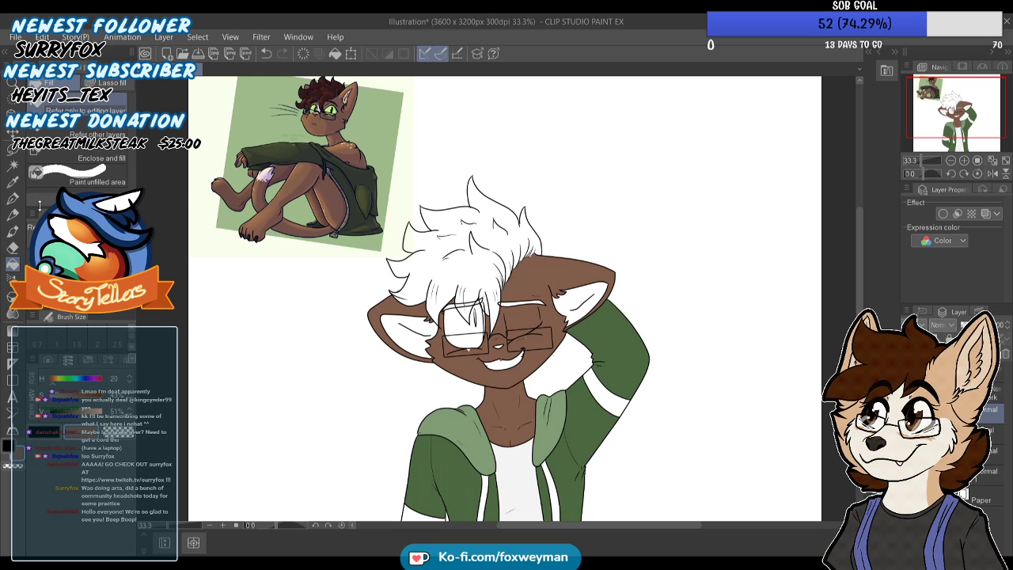
Touch up the small unfilled spots in the blush strokes under both eyes in brown with the Turnip pen
key("p")
scroll(521, 289, "up", 2)
scroll(522, 289, "up", 4)
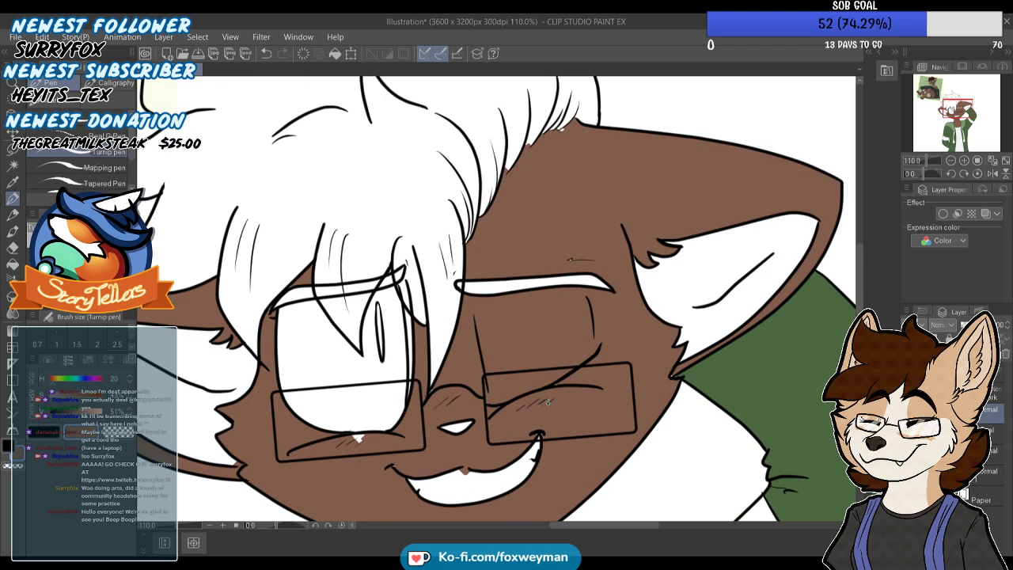
scroll(522, 289, "up", 2)
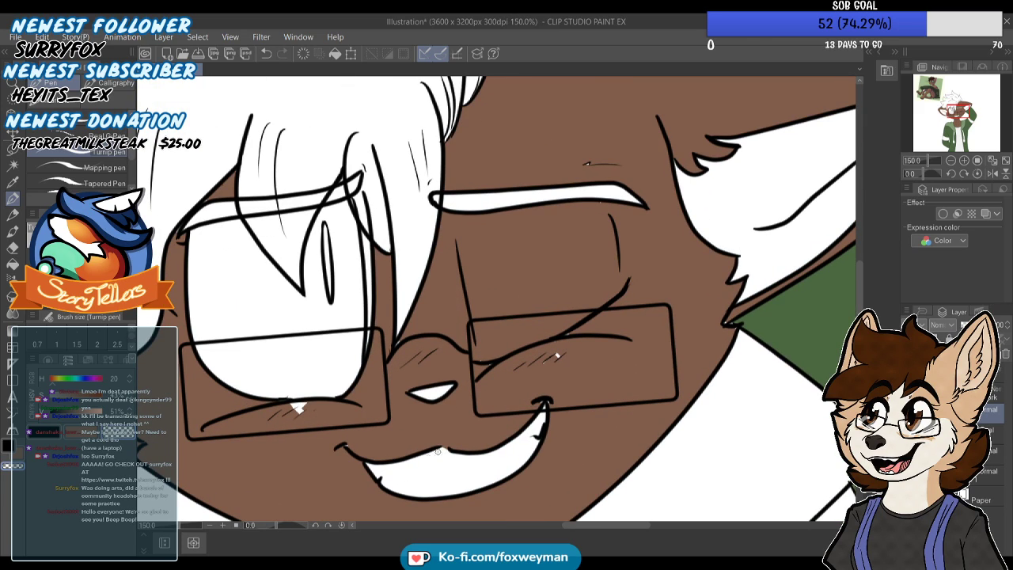
scroll(444, 448, "down", 2)
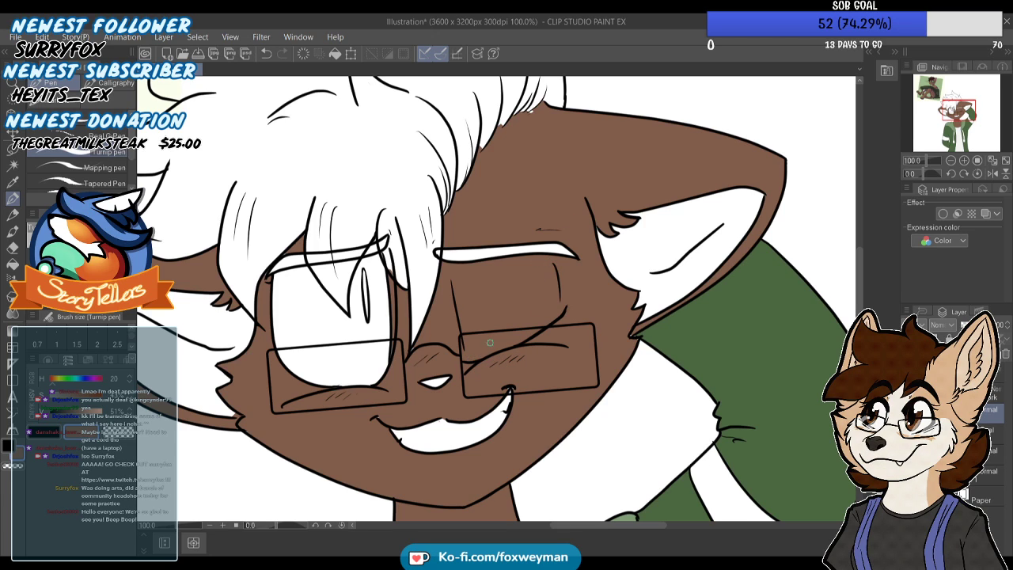
Check the brown fill around the cheek, the ear base and both mouth corners for unfilled spots
scroll(525, 198, "down", 3)
scroll(580, 291, "up", 7)
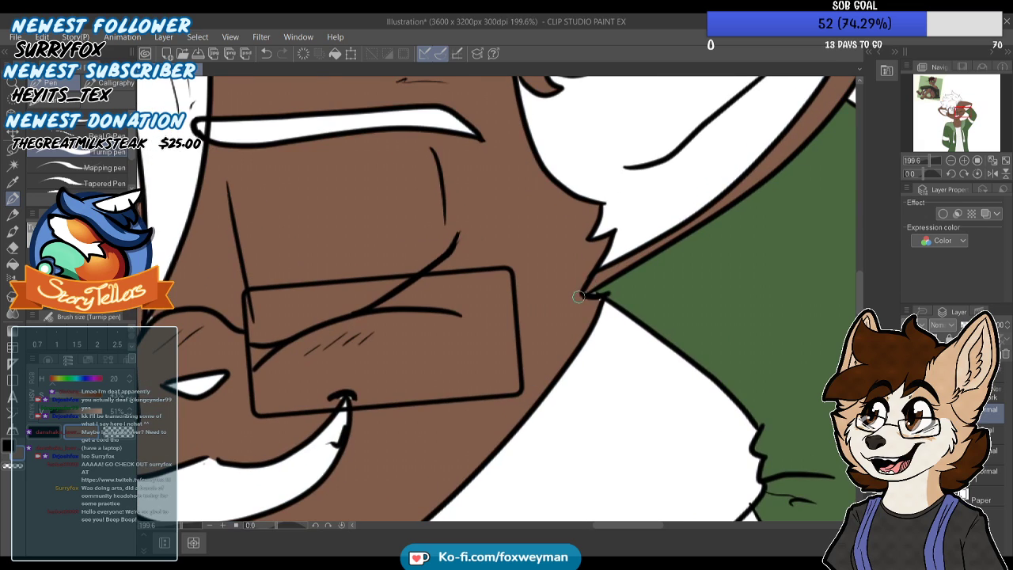
scroll(501, 319, "down", 5)
scroll(420, 346, "up", 5)
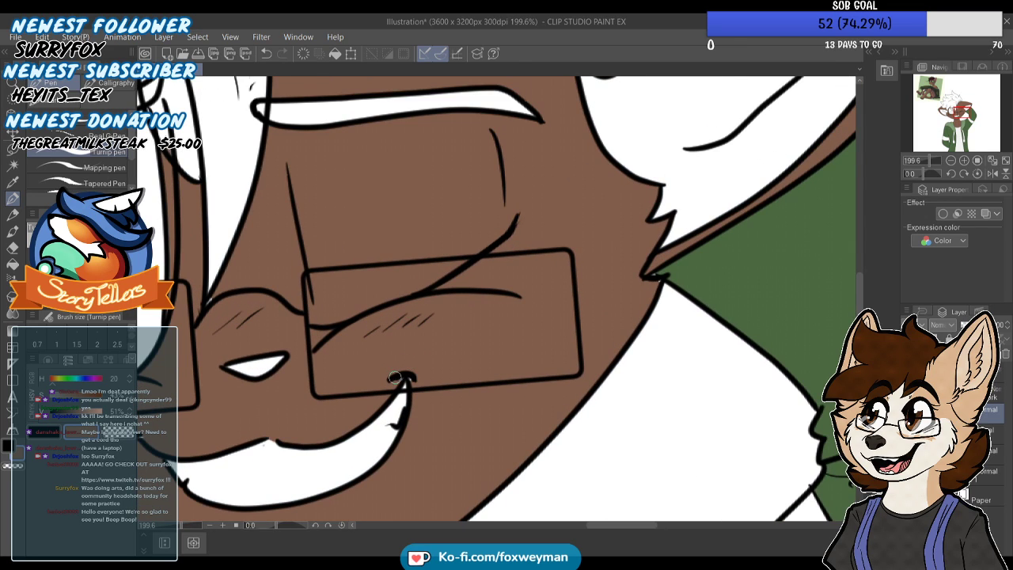
scroll(248, 402, "down", 3)
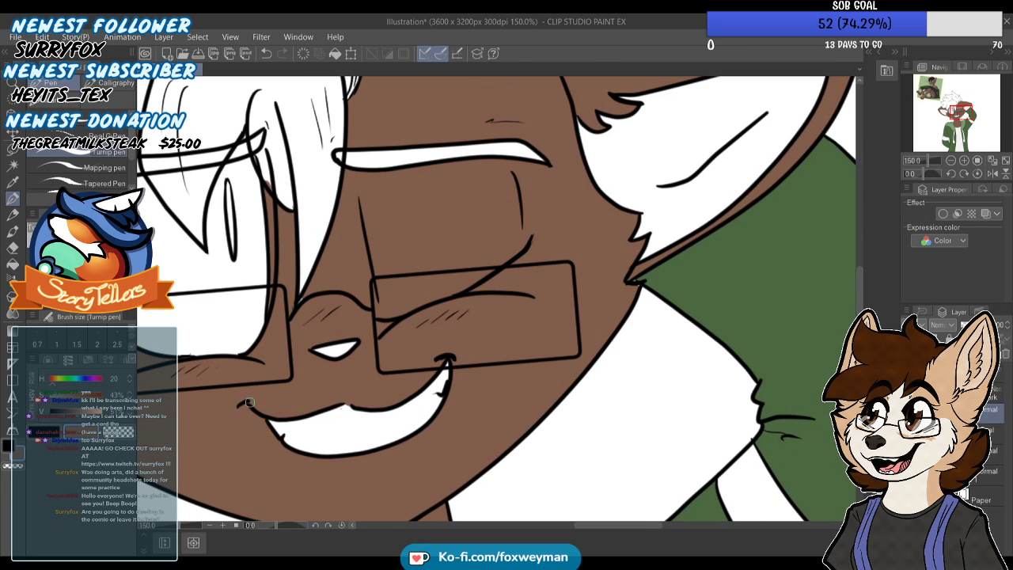
scroll(249, 402, "down", 4)
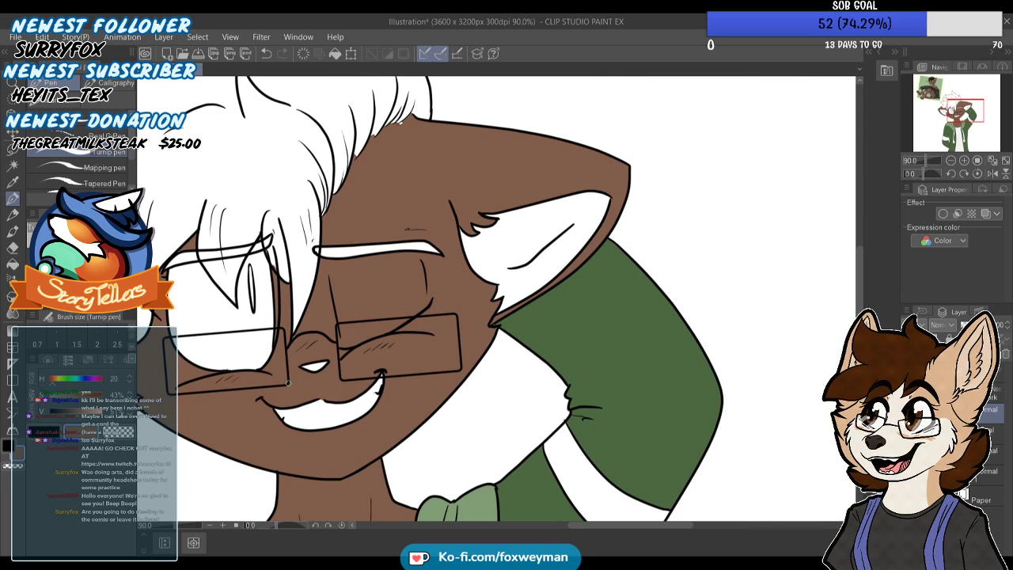
scroll(288, 383, "down", 5)
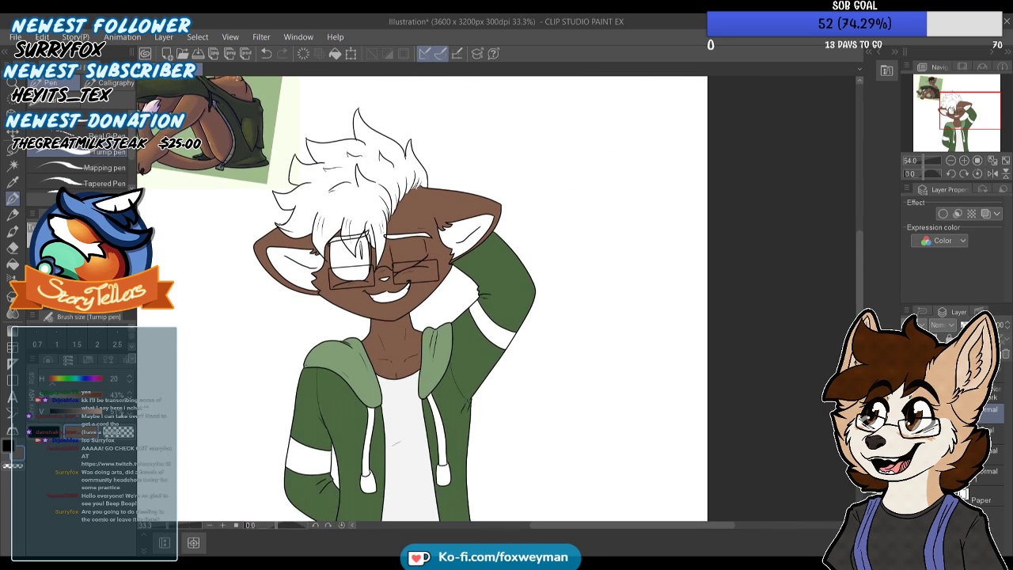
Sample the light tan inner-ear colour from the reference picture with the Eyedropper and switch to the Fill tool
scroll(240, 242, "up", 2)
left_click(12, 182)
left_click_drag(938, 107, 914, 82)
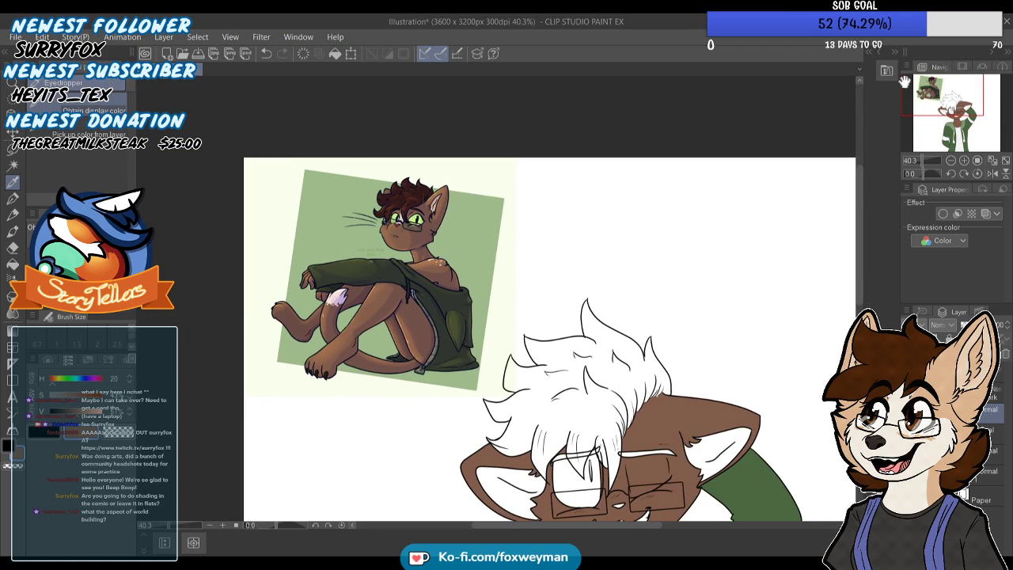
left_click(434, 205)
left_click_drag(957, 110, 966, 111)
left_click_drag(507, 356, 444, 244, "space")
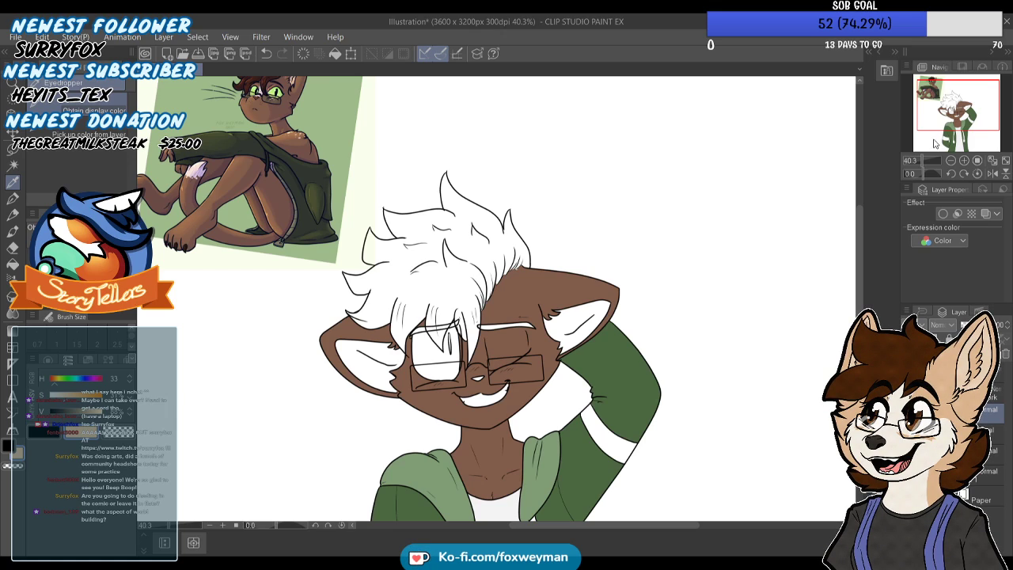
left_click(14, 264)
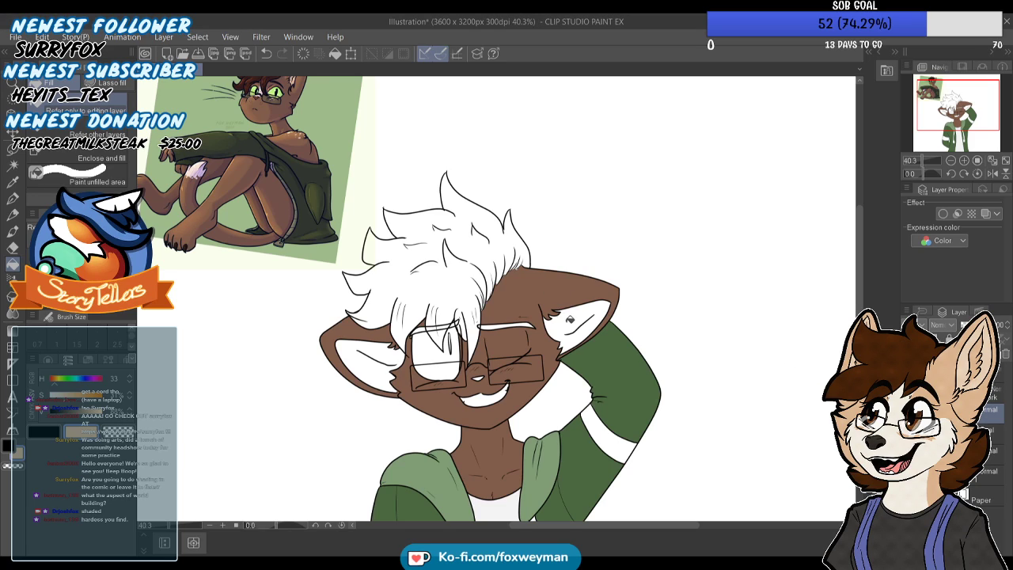
Try the sampled tan and a pinker tone with hue 14 as fills inside the ear beside the raised arm
left_click(594, 316)
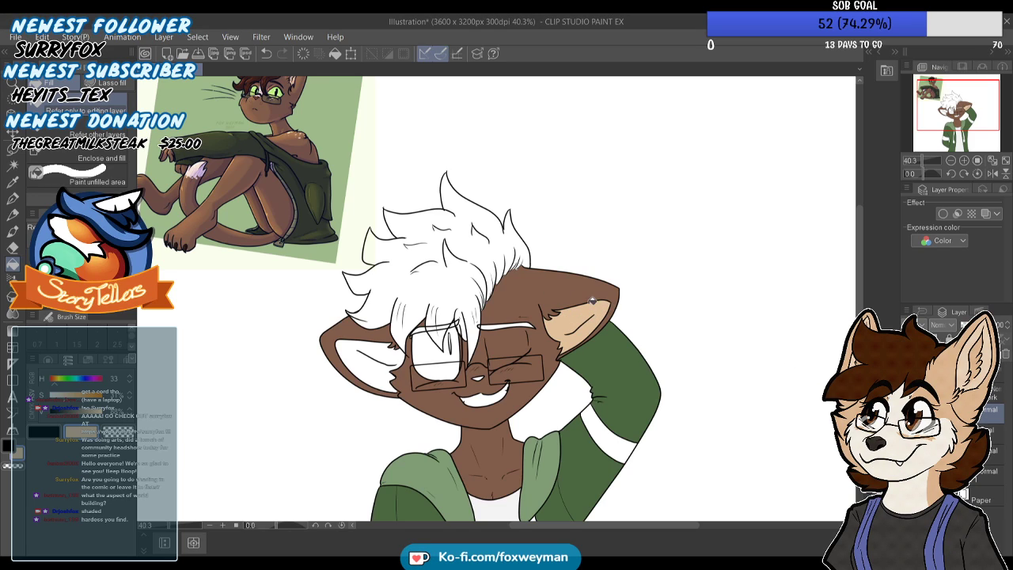
key("ctrl+z")
left_click(52, 380)
scroll(578, 325, "up", 2)
left_click(594, 322)
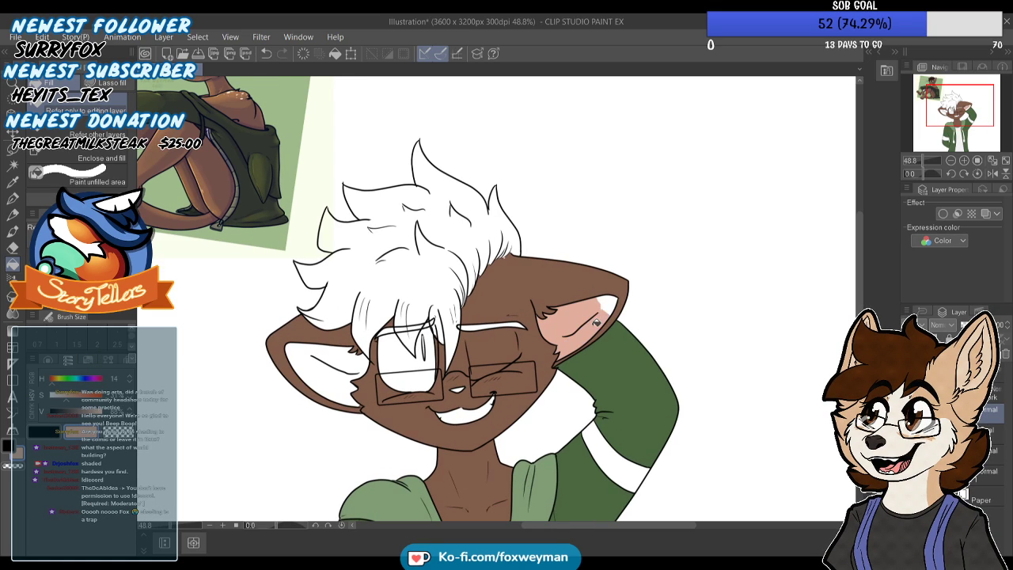
key("ctrl+z")
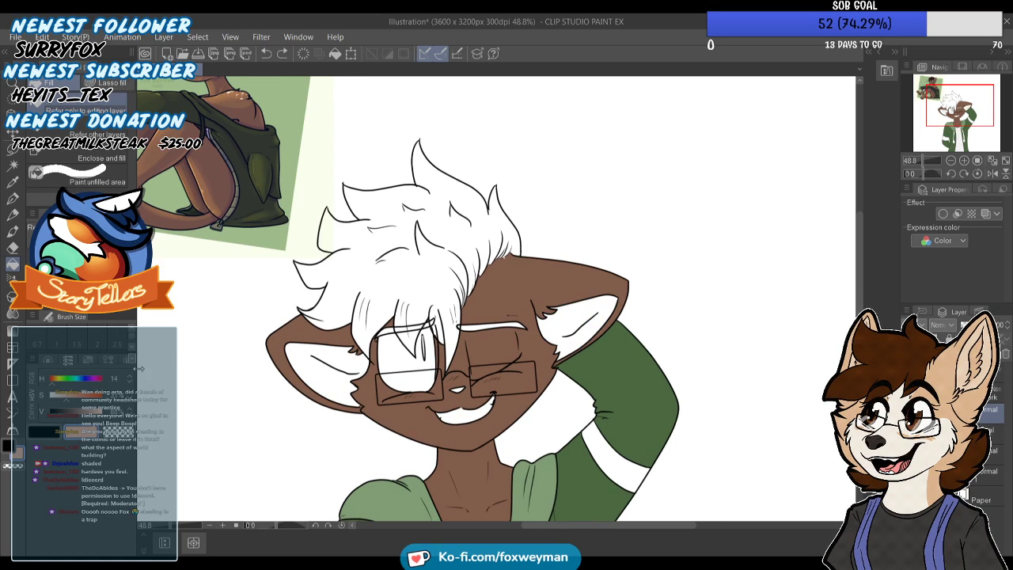
Try a beige tone with hue 32 inside the same ear and undo the fill
left_click(55, 381)
left_click(586, 317)
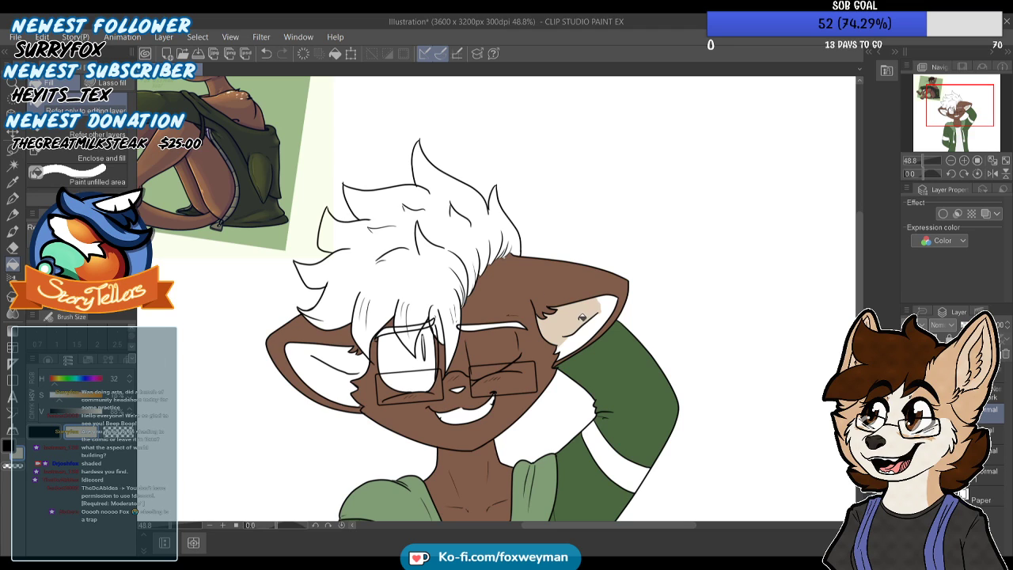
scroll(601, 317, "down", 2)
scroll(592, 306, "up", 3)
key("ctrl+z")
key("ctrl+z")
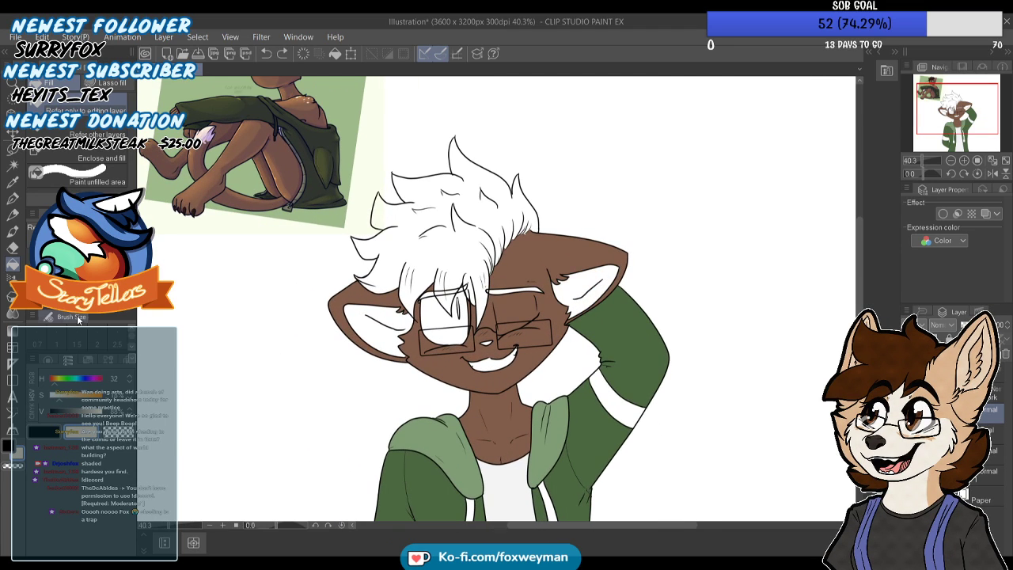
Set the colour's hue to 18 and fill all inner areas of both ears with the pale pinkish beige
left_click(56, 384)
left_click_drag(55, 384, 53, 384)
left_click(587, 282)
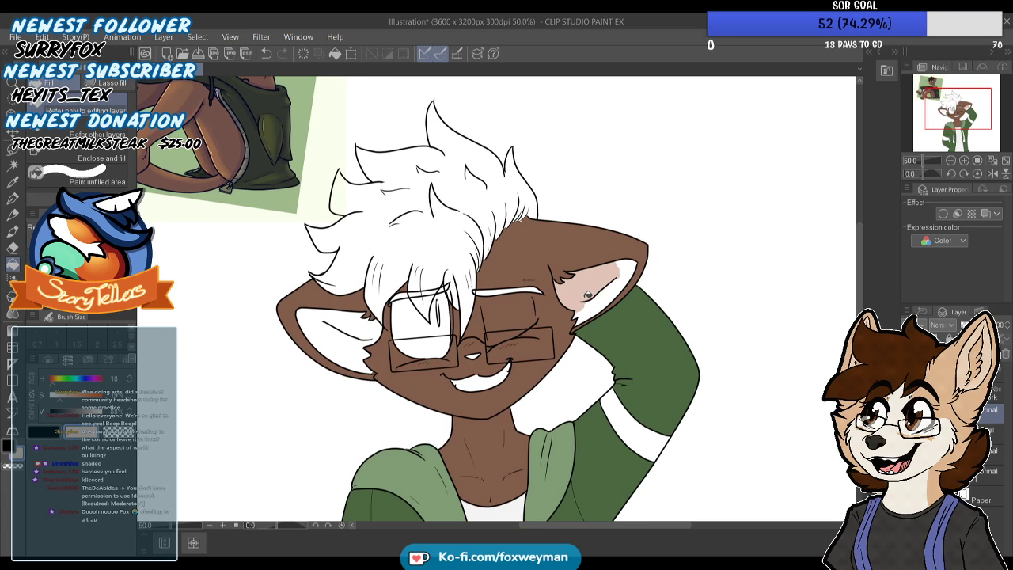
left_click(605, 294)
left_click(626, 271)
left_click(358, 315)
left_click(354, 326)
scroll(364, 304, "down", 2)
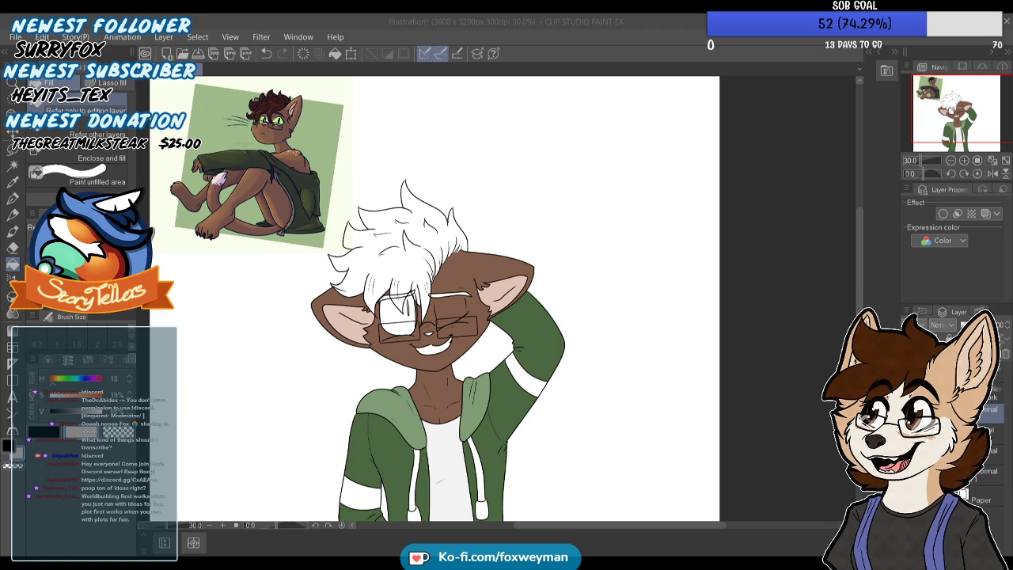
Sample the dark maroon hair colour from the reference and fill the hair, the fringe and both eyebrows
left_click(371, 386)
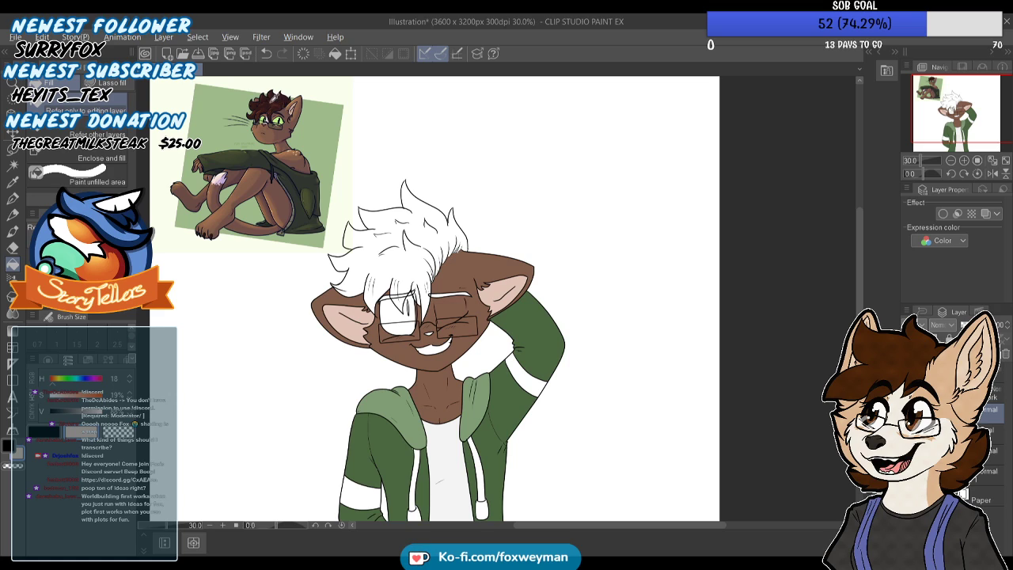
left_click(275, 98, "alt")
left_click(277, 94, "alt")
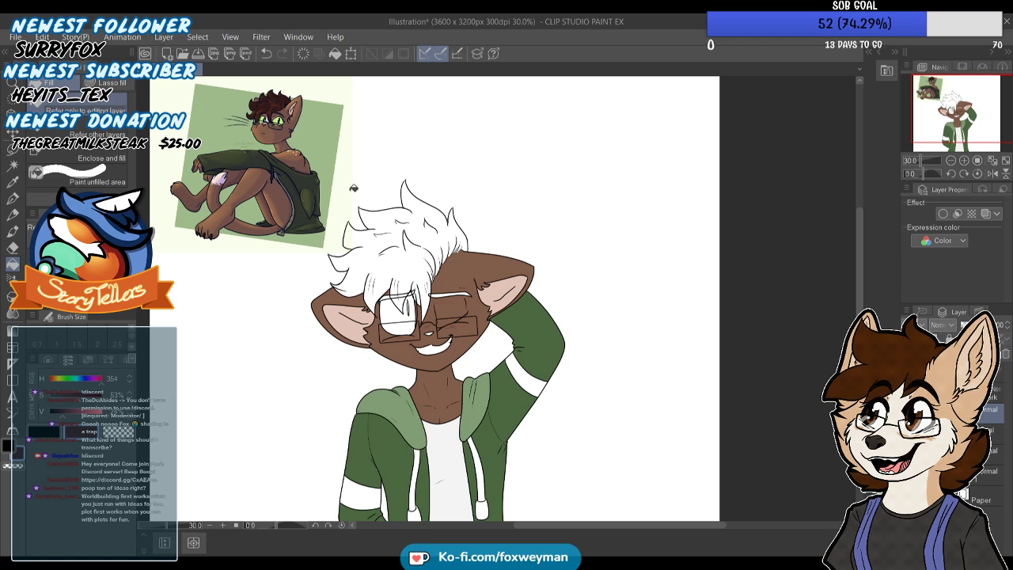
scroll(412, 272, "up", 2)
left_click(419, 269)
scroll(420, 274, "up", 4)
left_click(440, 317)
left_click(504, 209)
scroll(386, 327, "up", 2)
left_click(296, 305)
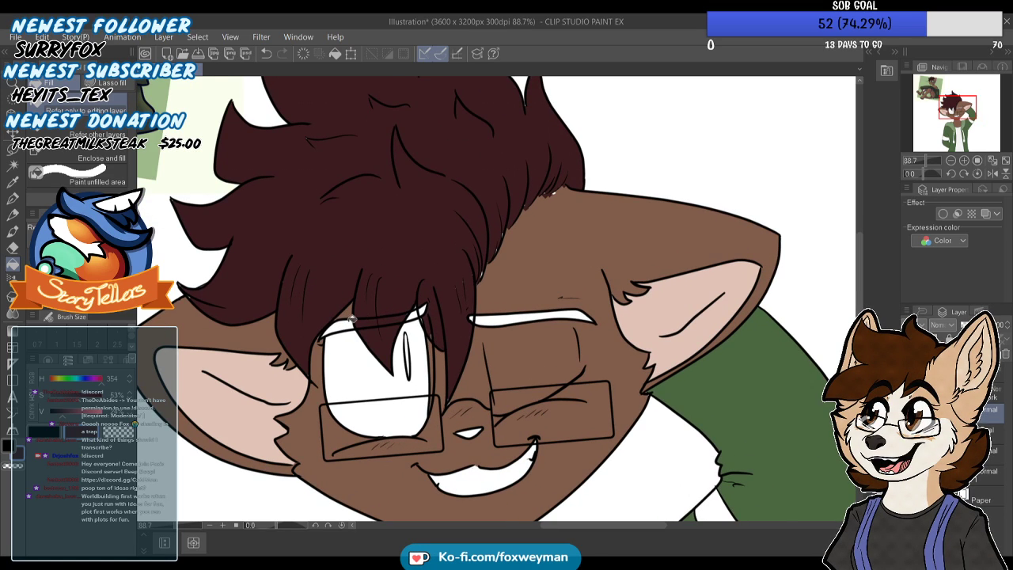
left_click(490, 317)
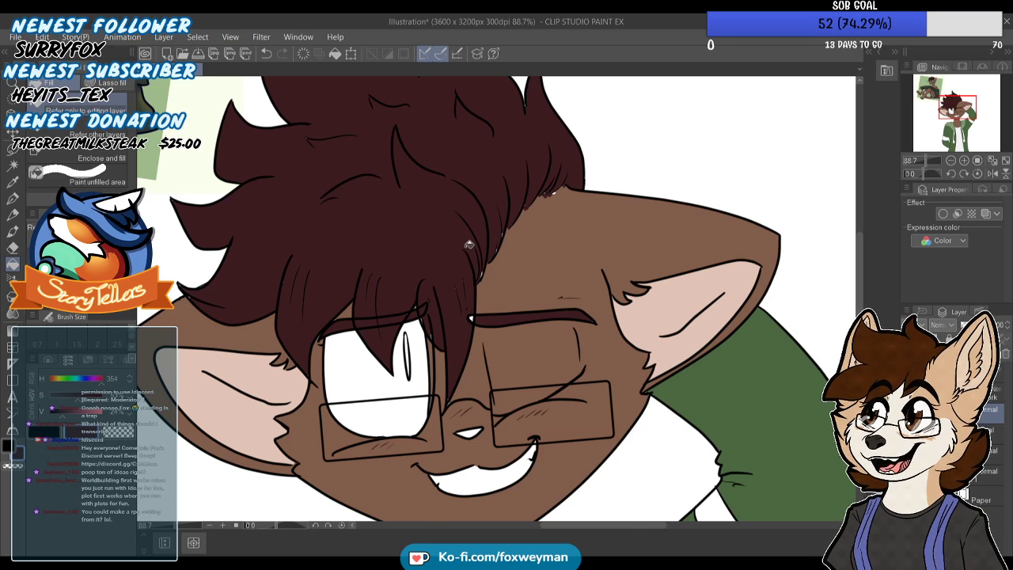
Touch up the tip of the fringe lock above the nose in fur brown and hair maroon with the Turnip pen
scroll(467, 246, "down", 1)
left_click(13, 198)
scroll(538, 323, "up", 4)
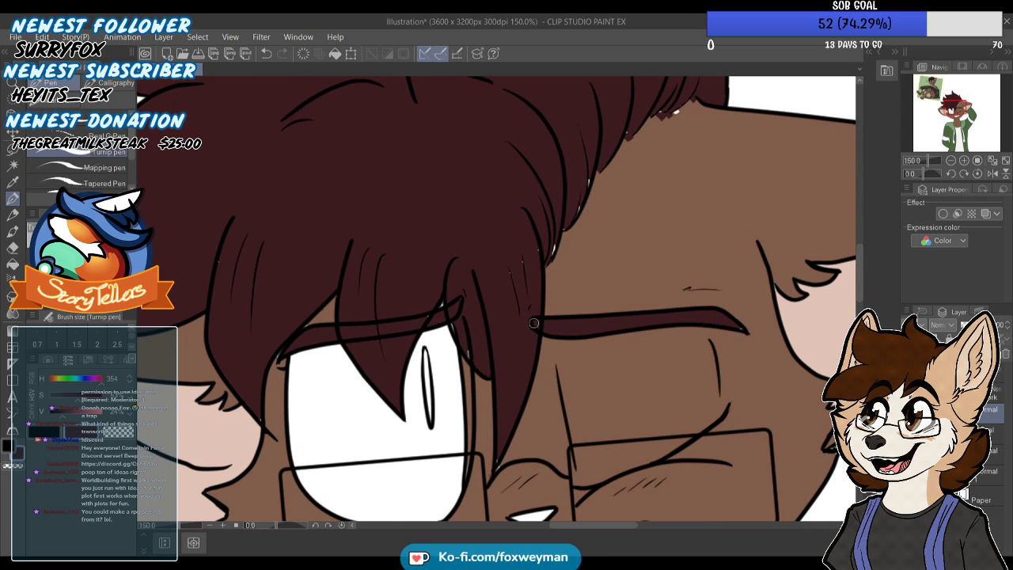
scroll(518, 317, "up", 2)
scroll(499, 414, "up", 1)
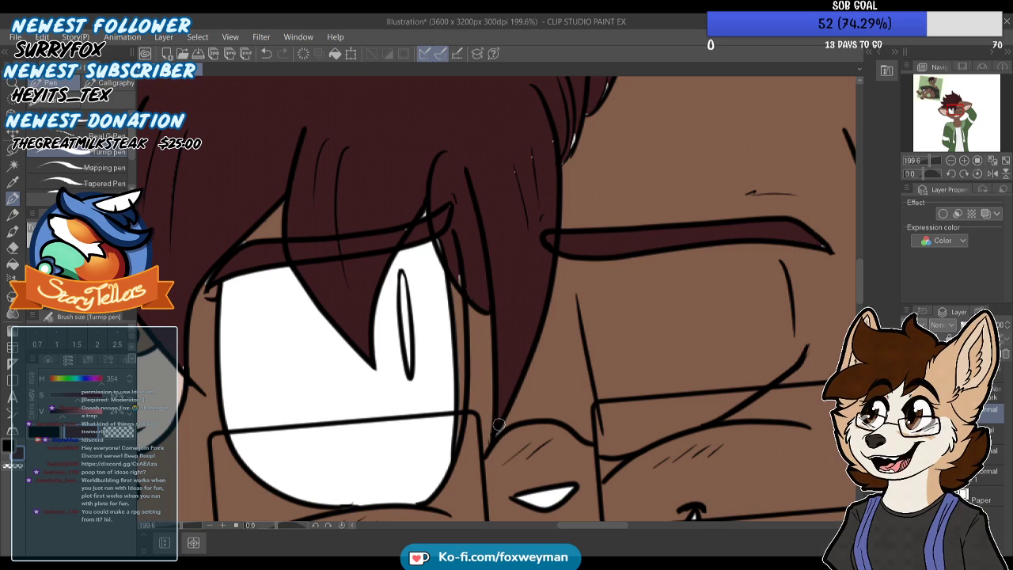
left_click(535, 389, "alt")
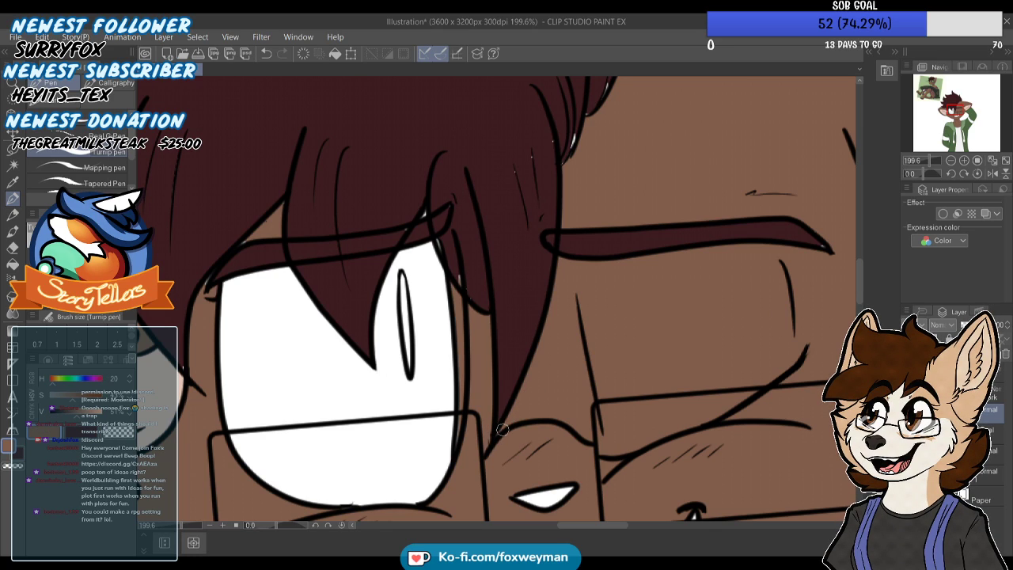
left_click(527, 360, "alt")
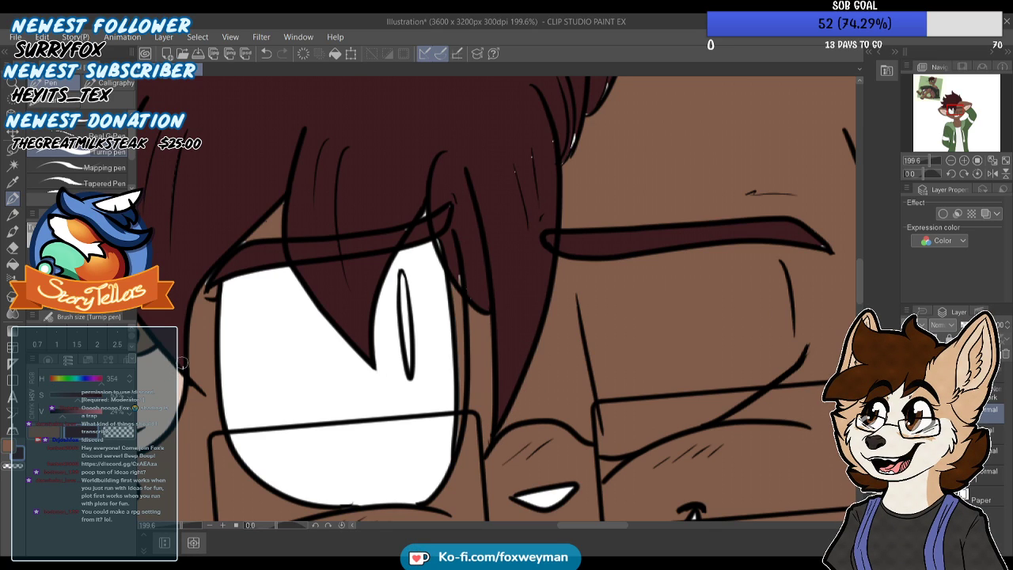
Cover the small gaps around the open eye's eyebrow and in the fringe strands, alternating fur brown and hair maroon
left_click(250, 267, "alt")
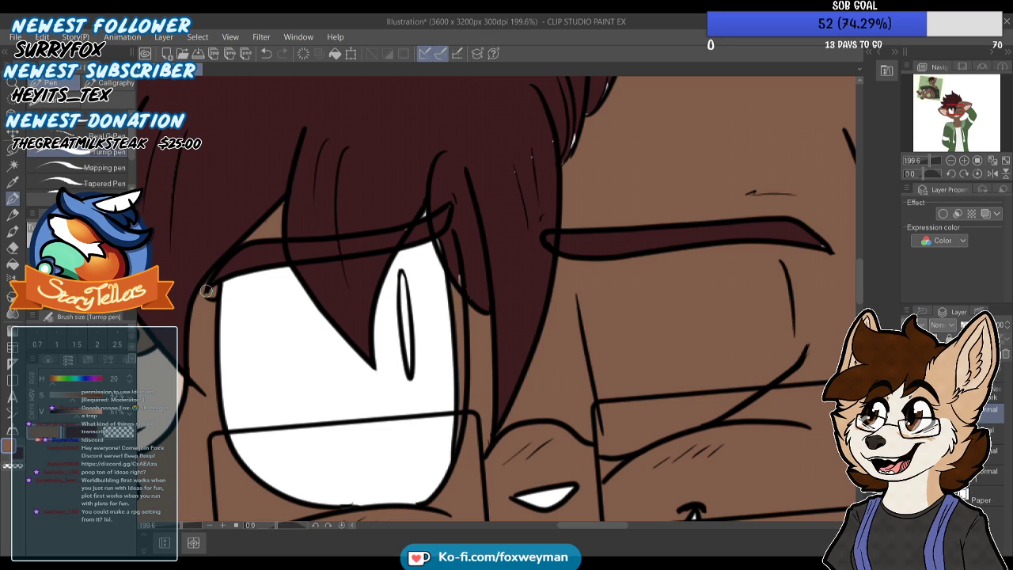
left_click(412, 208, "alt")
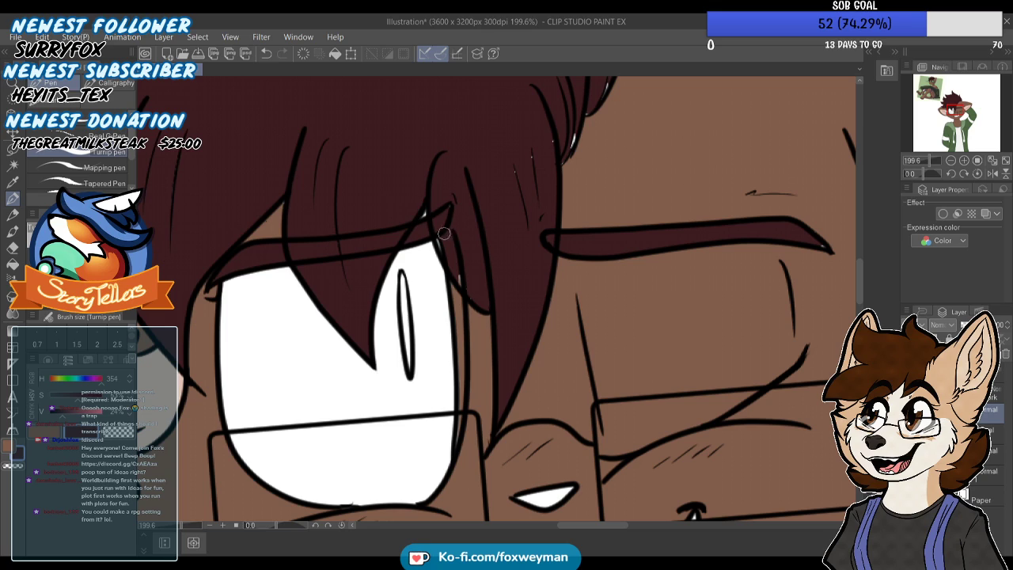
left_click(438, 216, "alt")
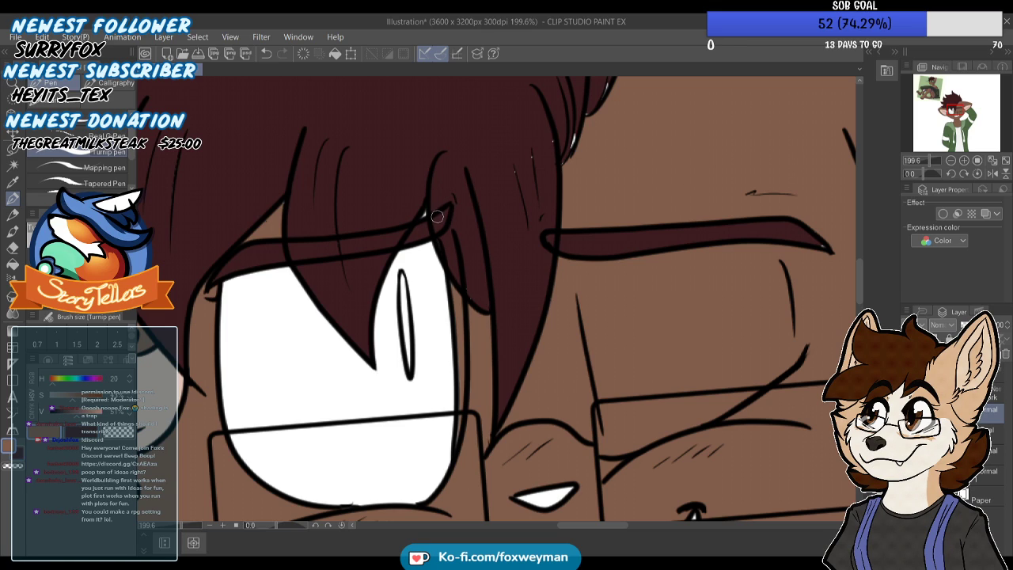
left_click(552, 121, "alt")
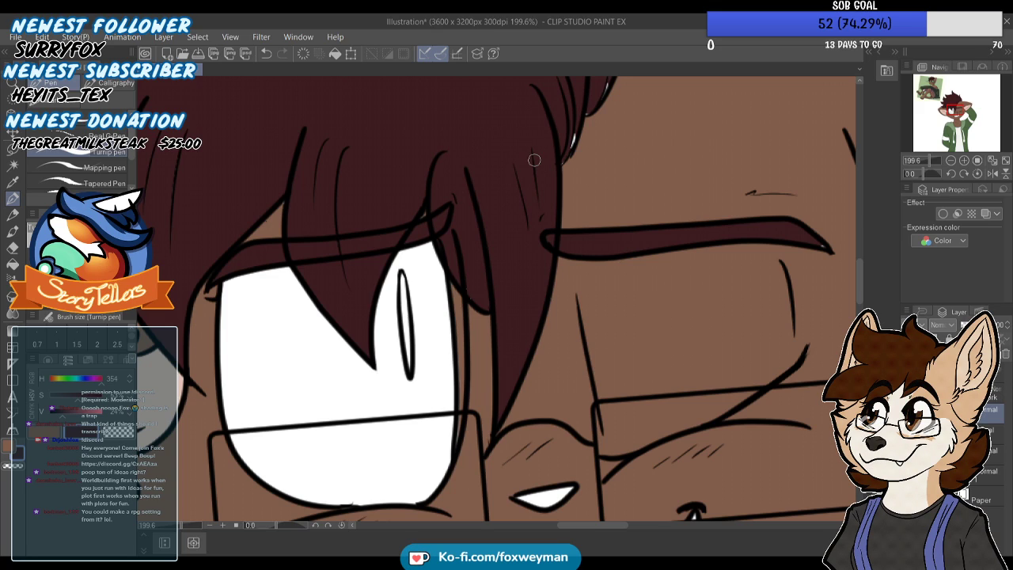
scroll(422, 296, "down", 4)
scroll(507, 206, "up", 5)
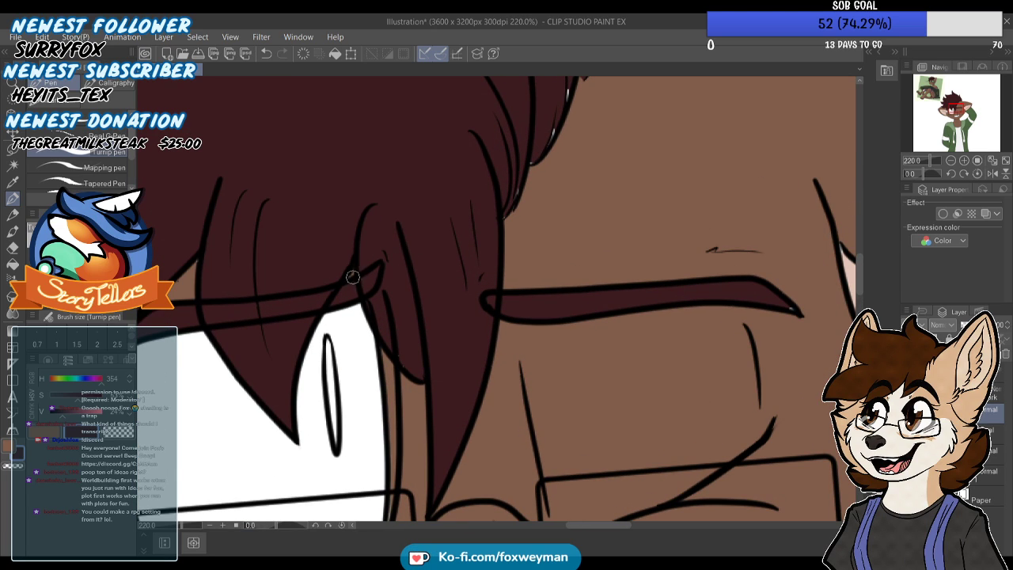
Clean up the hairline leading to the ear by the raised arm, filling gaps in maroon and trimming overflow in fur brown
scroll(491, 219, "down", 2)
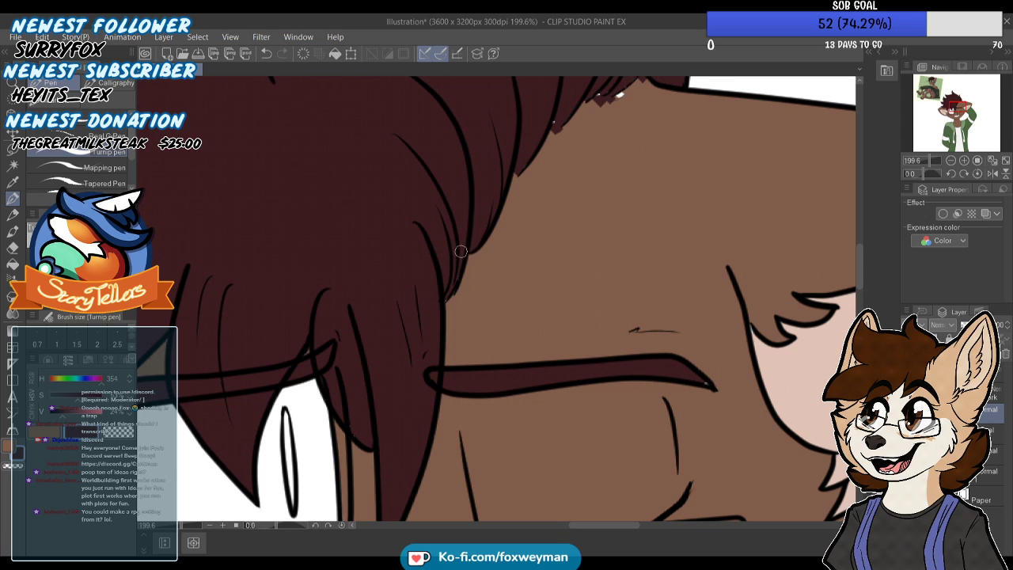
scroll(475, 253, "down", 3)
scroll(647, 340, "up", 2)
scroll(535, 198, "down", 1)
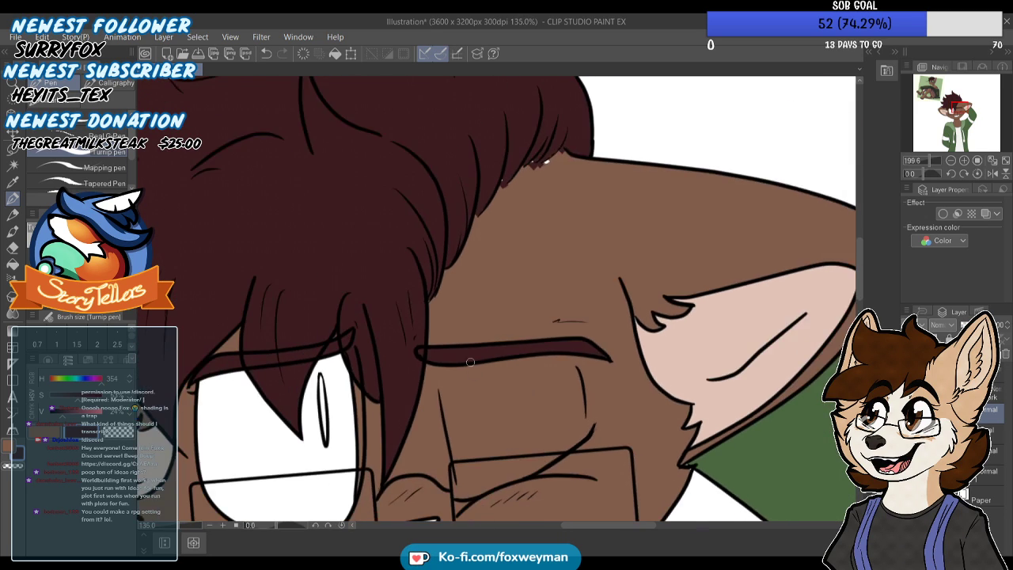
scroll(534, 199, "up", 2)
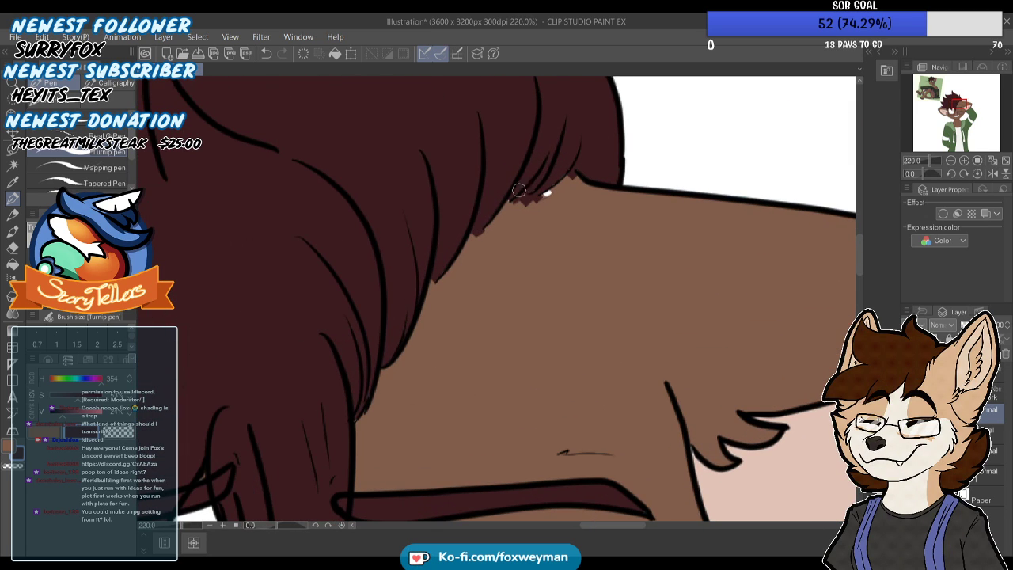
key("x")
left_click_drag(559, 189, 528, 204)
left_click_drag(572, 178, 572, 181)
scroll(564, 206, "down", 1)
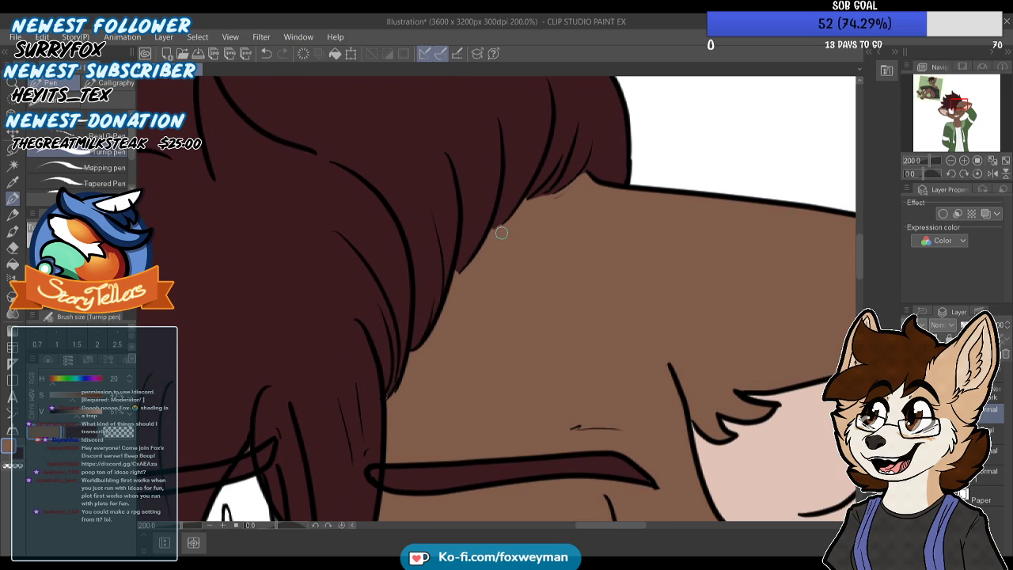
Pick the hair maroon and examine the fringe, spiky tips and hairline for gaps in the fill
scroll(573, 184, "down", 6)
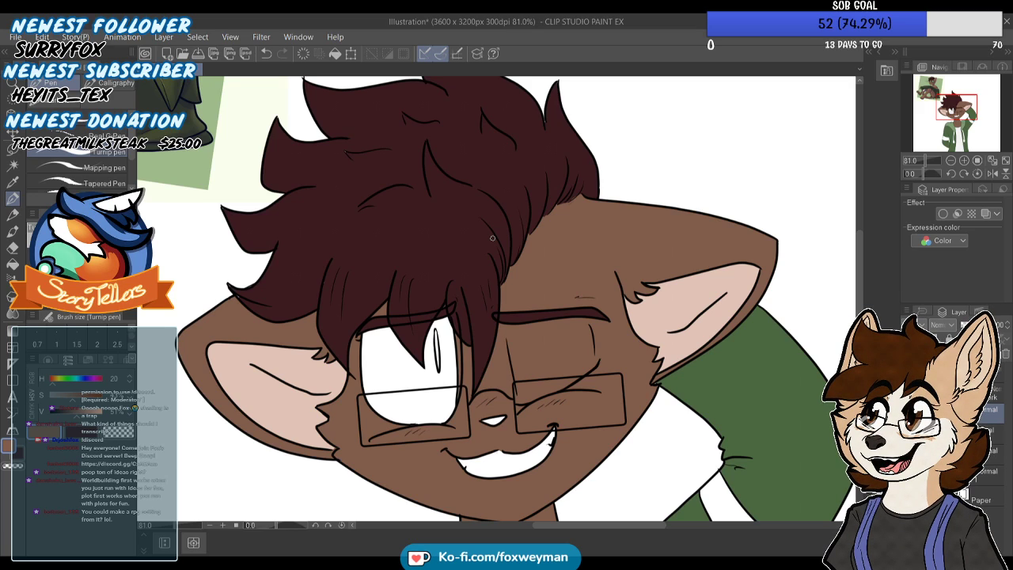
scroll(417, 399, "up", 2)
scroll(417, 399, "down", 2)
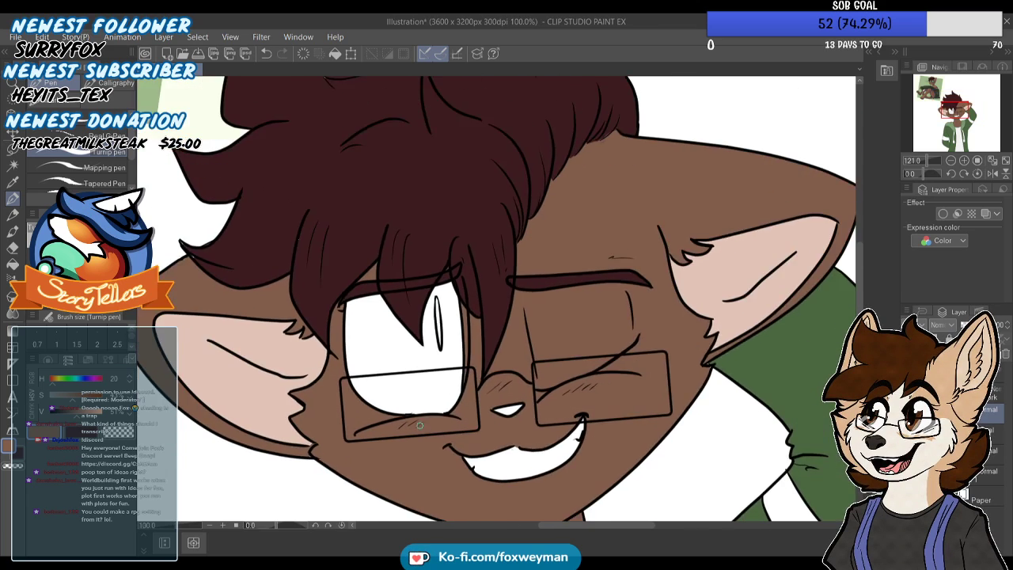
scroll(305, 230, "up", 2)
left_click(353, 300, "alt")
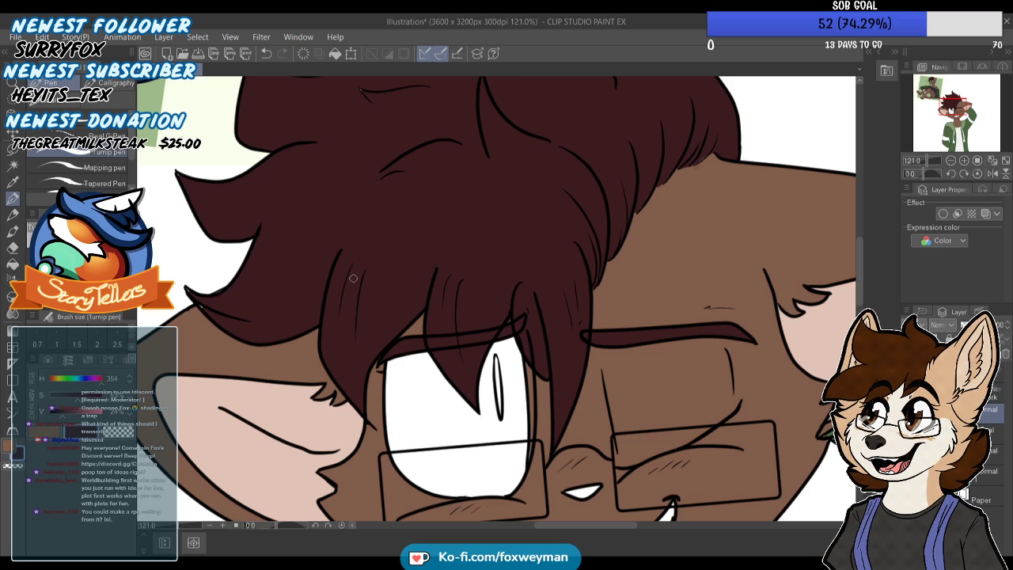
scroll(357, 276, "up", 4)
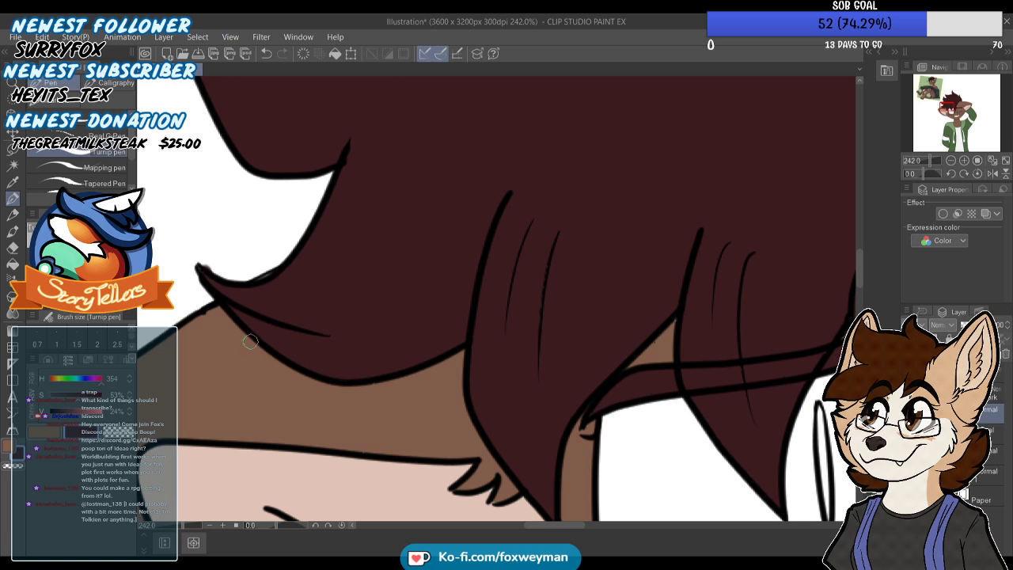
scroll(203, 270, "down", 4)
scroll(298, 185, "up", 4)
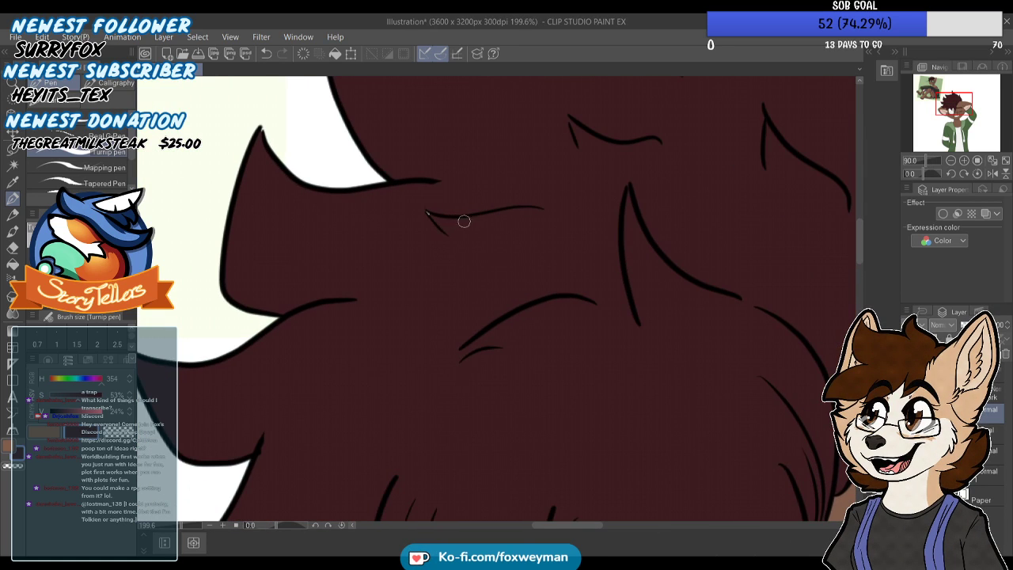
scroll(414, 219, "down", 6)
scroll(568, 161, "up", 3)
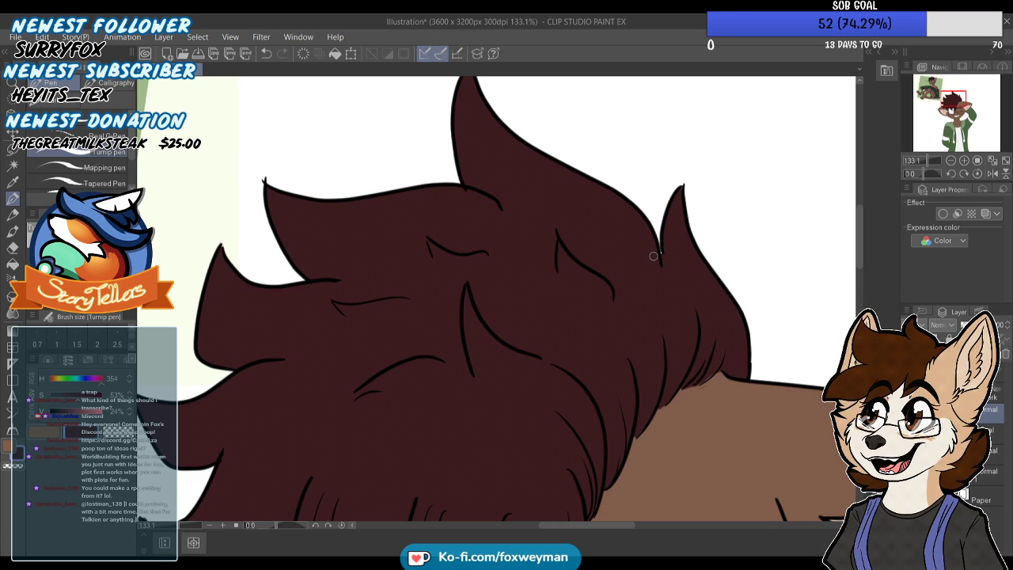
scroll(539, 394, "down", 3)
scroll(491, 195, "up", 9)
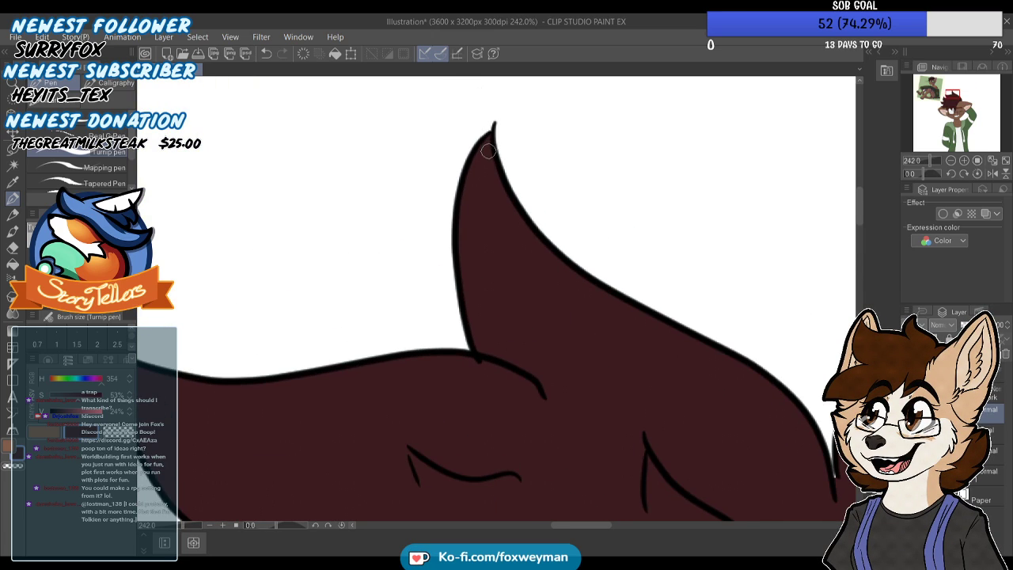
scroll(488, 151, "down", 5)
scroll(667, 319, "up", 3)
scroll(666, 320, "down", 4)
scroll(622, 401, "up", 3)
scroll(622, 401, "up", 2)
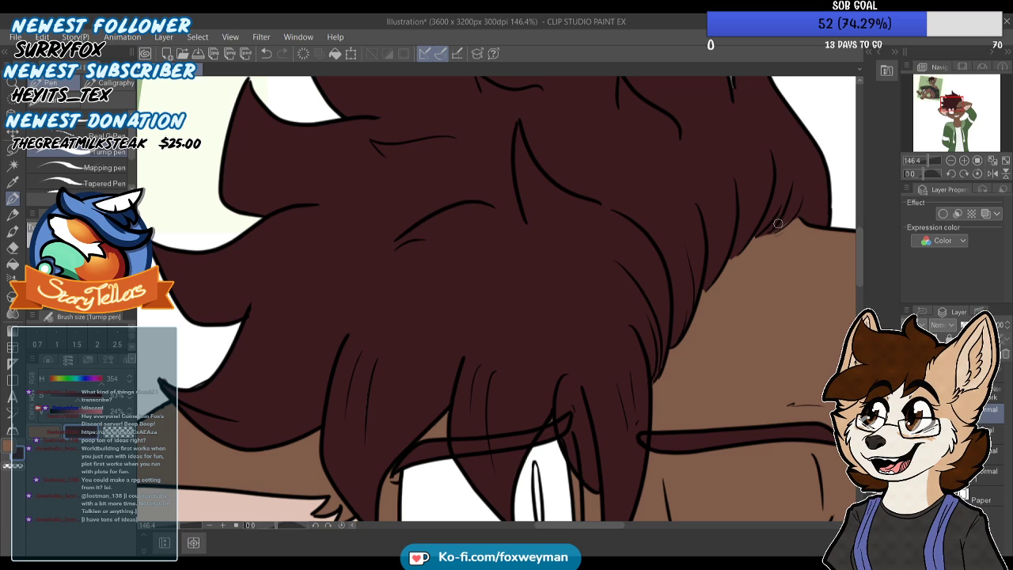
scroll(725, 158, "down", 3)
scroll(669, 333, "up", 4)
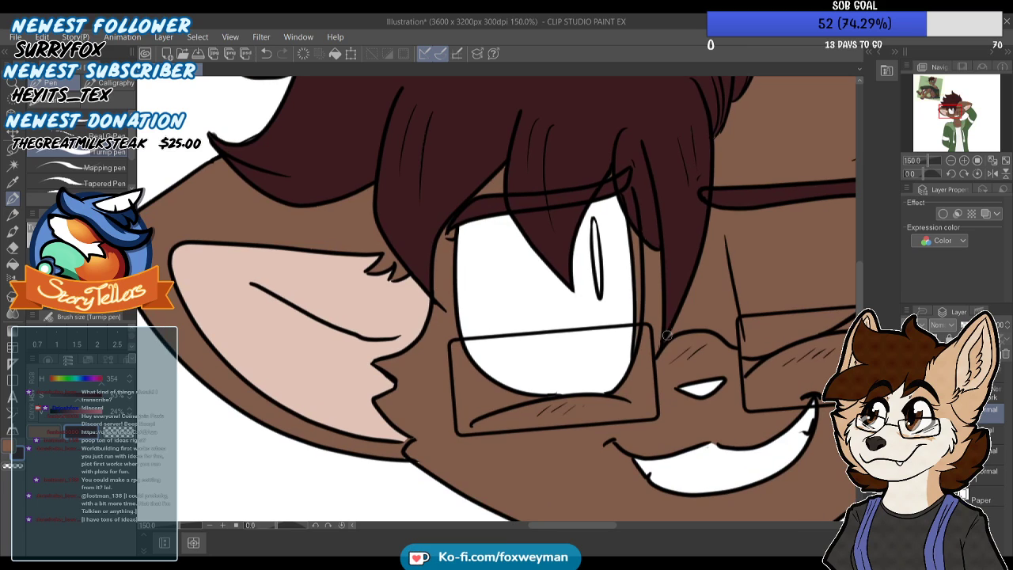
Sample the light green eye colour from the reference picture and fill the open eye with it
scroll(657, 187, "down", 8)
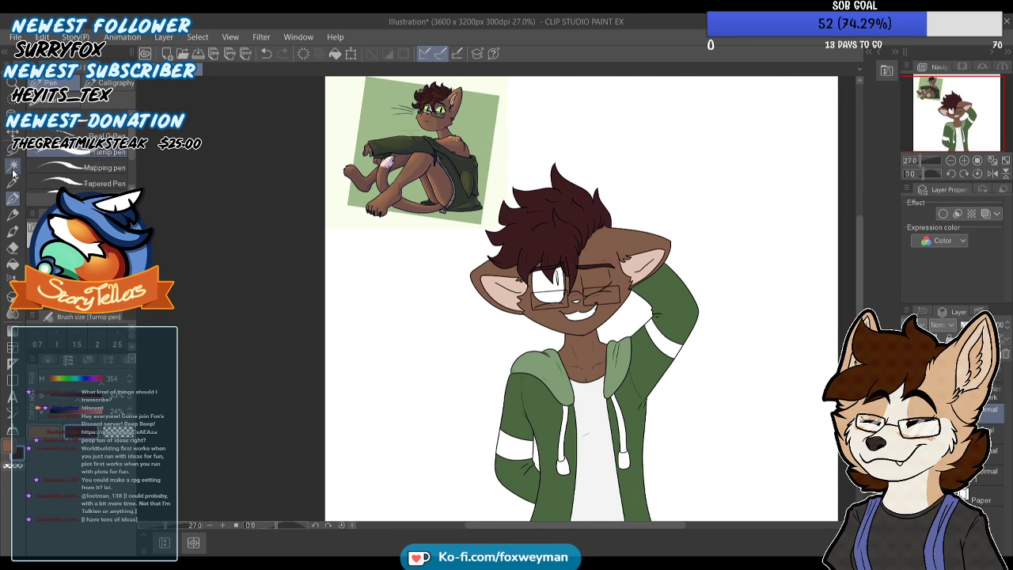
scroll(444, 99, "up", 2)
scroll(438, 106, "up", 1)
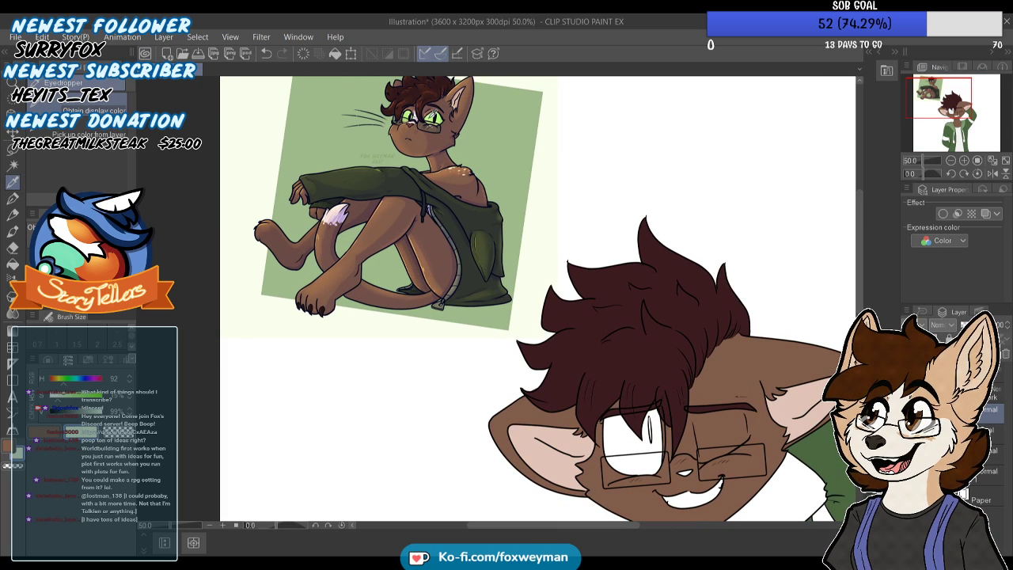
left_click(13, 264)
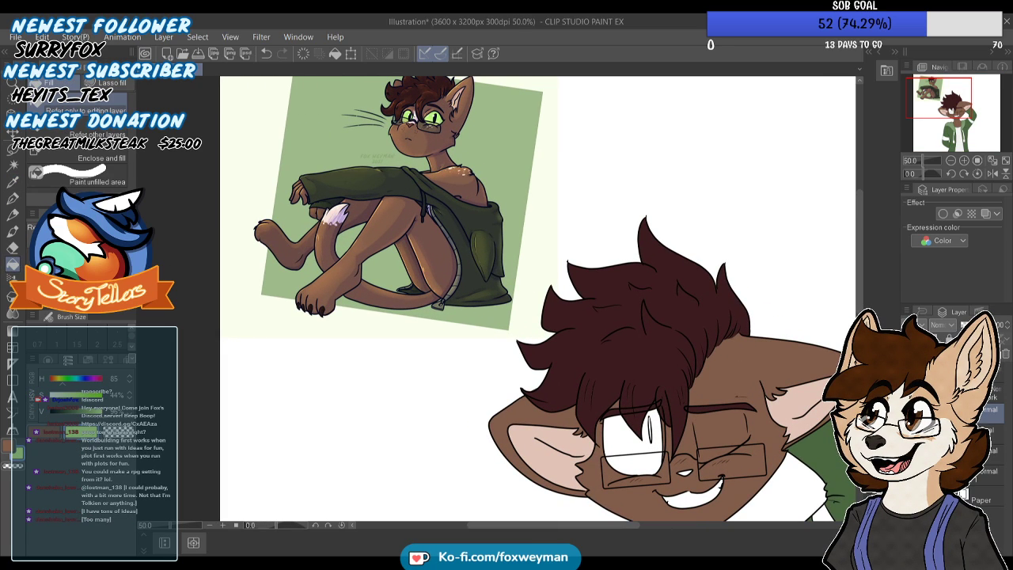
scroll(676, 393, "up", 3)
left_click(628, 349)
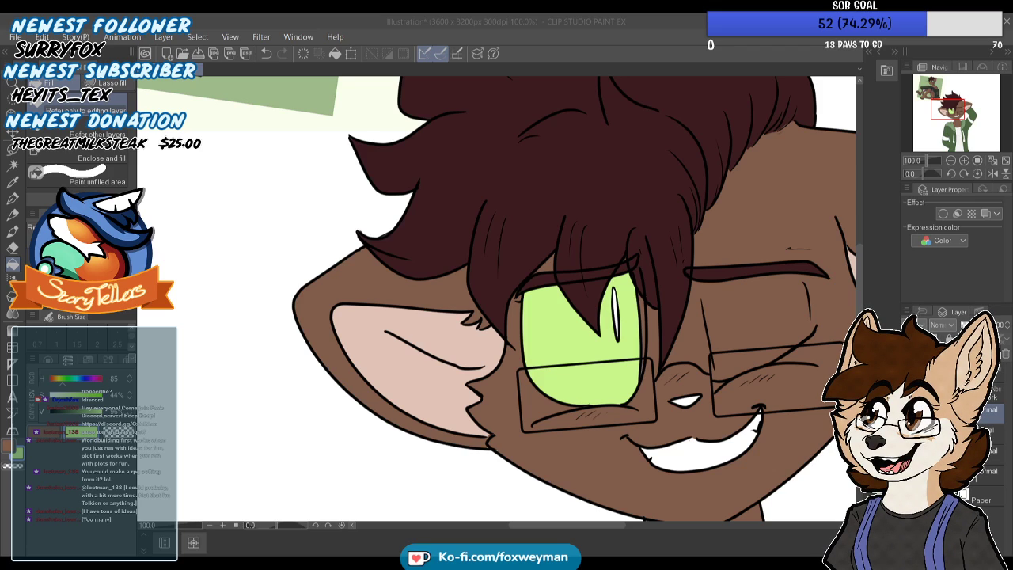
Darken the eye green to a near-black shade and fill the open eye's slit pupil
scroll(333, 217, "up", 2)
left_click(33, 413)
left_click(57, 414)
left_click(35, 393)
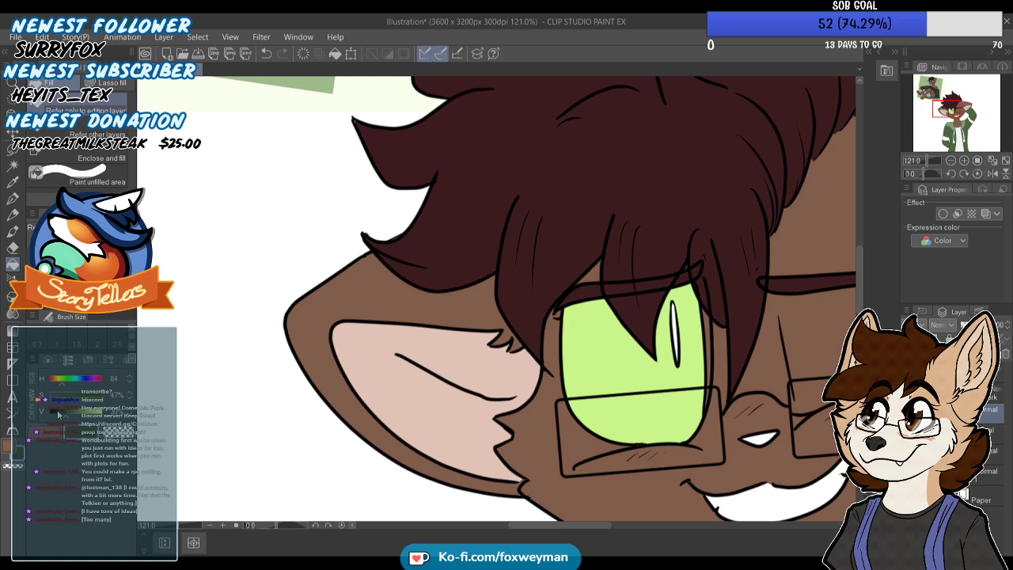
scroll(213, 280, "down", 3)
scroll(462, 307, "up", 4)
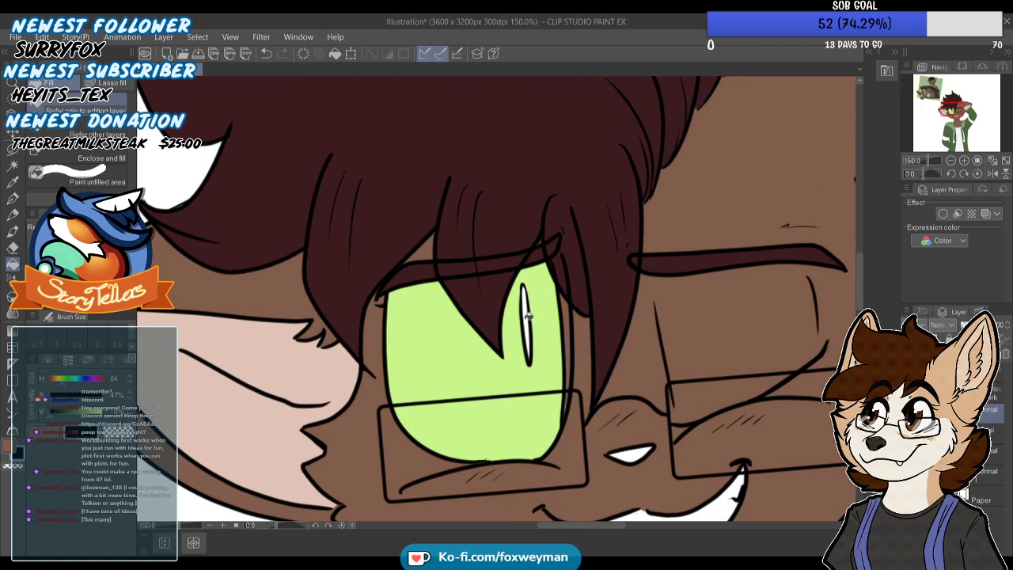
scroll(547, 325, "down", 5)
scroll(593, 338, "up", 2)
Sample the shirt's off-white, warm it to a pale cream with hue 50, and fill the teeth in the smile
scroll(594, 338, "down", 2)
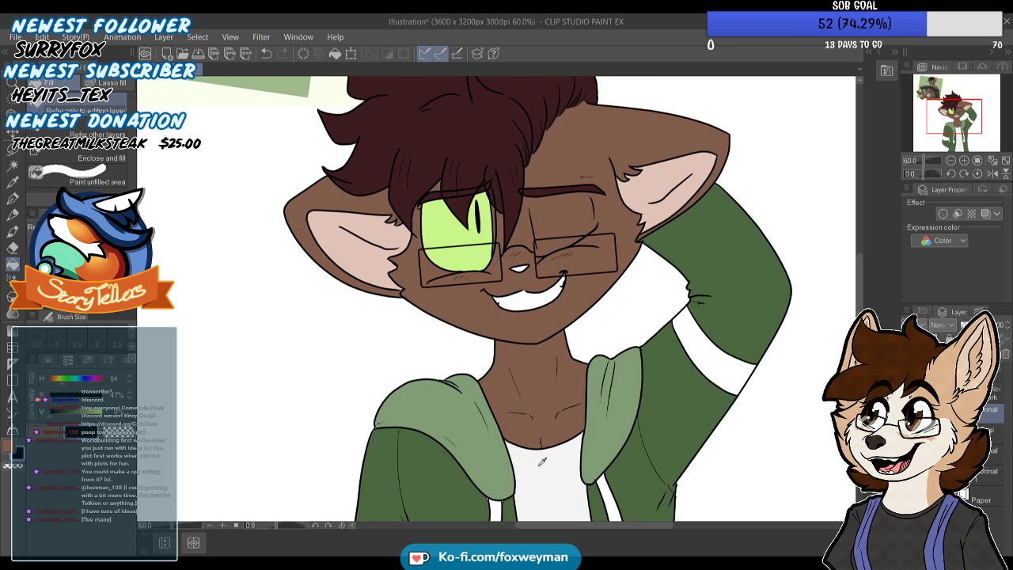
left_click(542, 462, "alt")
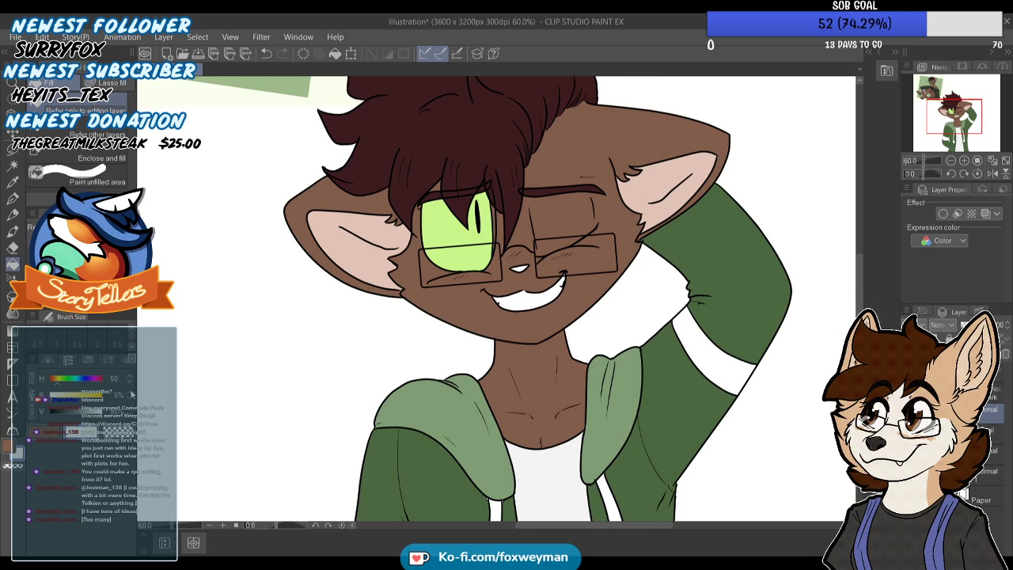
scroll(577, 273, "up", 3)
scroll(576, 274, "up", 2)
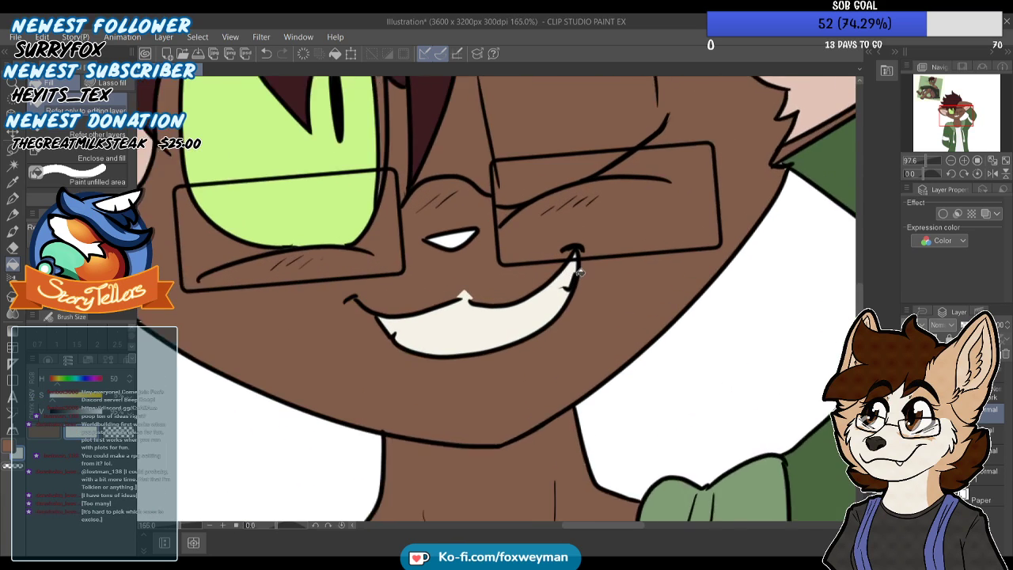
scroll(577, 274, "up", 2)
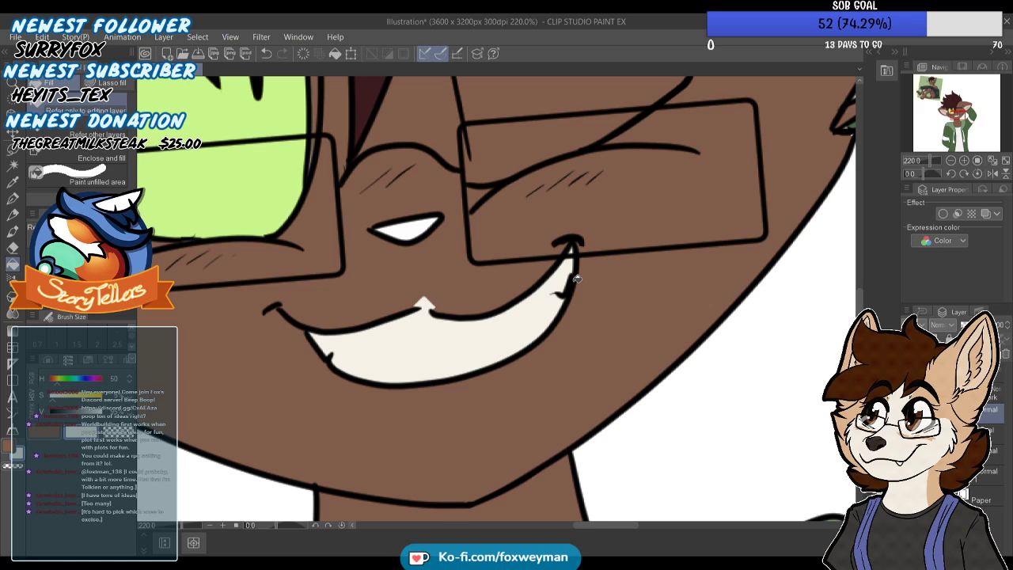
Sample the fur brown and paint over the cream peak poking above the middle of the upper lip with the Turnip pen
key("i")
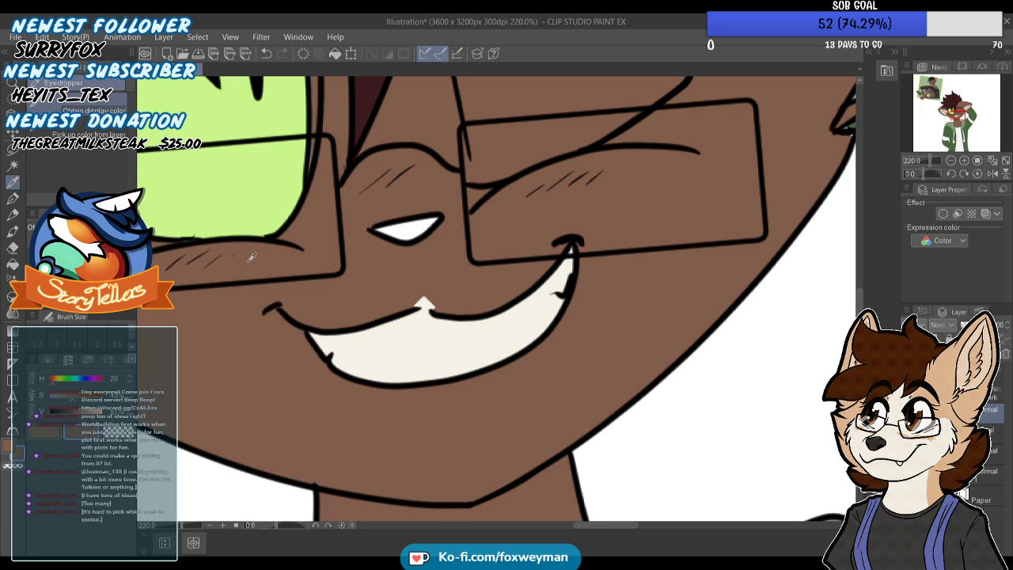
key("p")
scroll(424, 305, "up", 3)
mouse_move(425, 306)
left_mouse_down()
mouse_move(396, 303)
mouse_move(423, 306)
left_mouse_up()
scroll(472, 294, "down", 6)
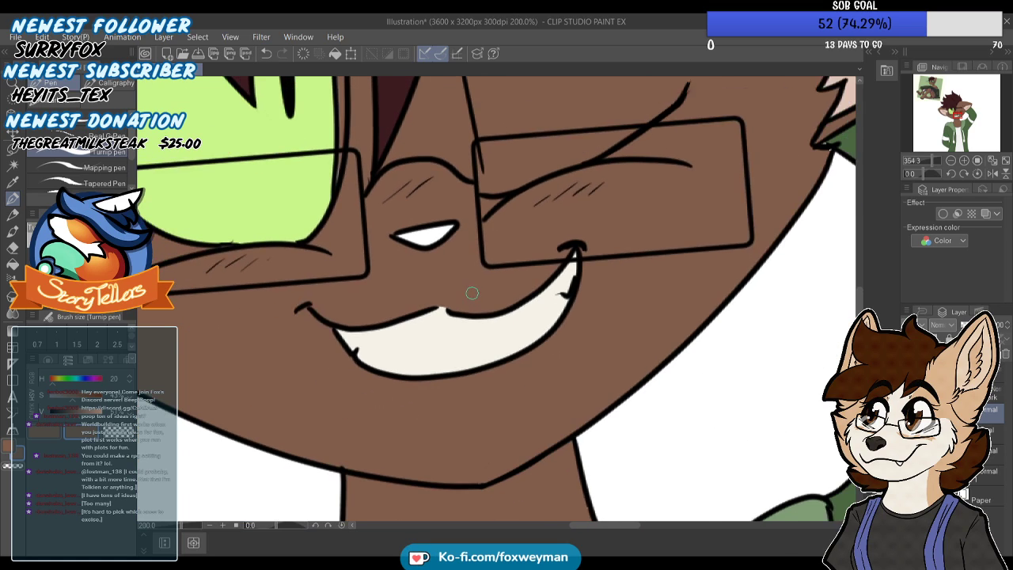
Set a dark reddish-brown colour with hue 11 and touch up the corner of the smile
scroll(472, 293, "down", 1)
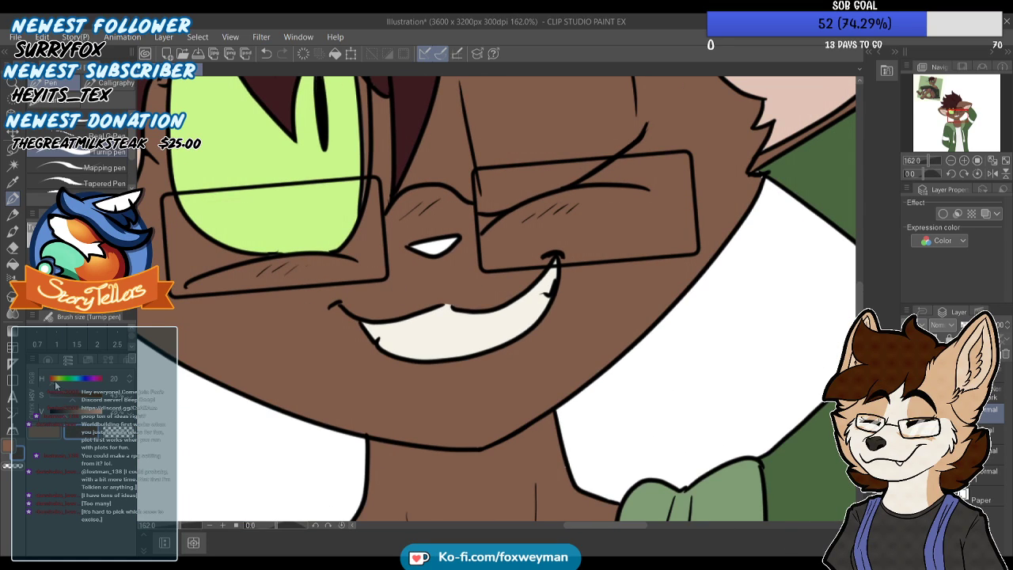
scroll(523, 267, "up", 2)
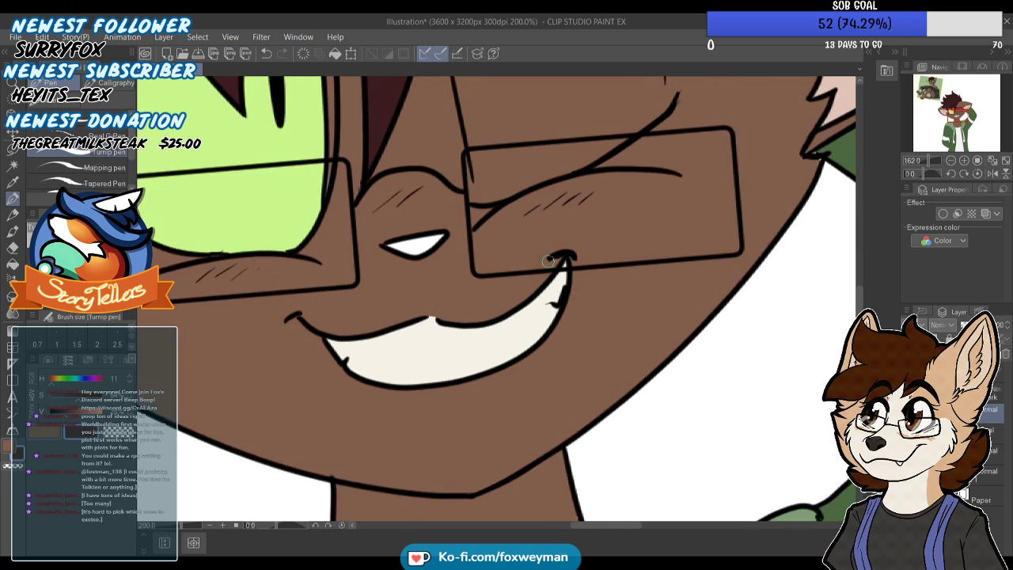
scroll(573, 238, "down", 5)
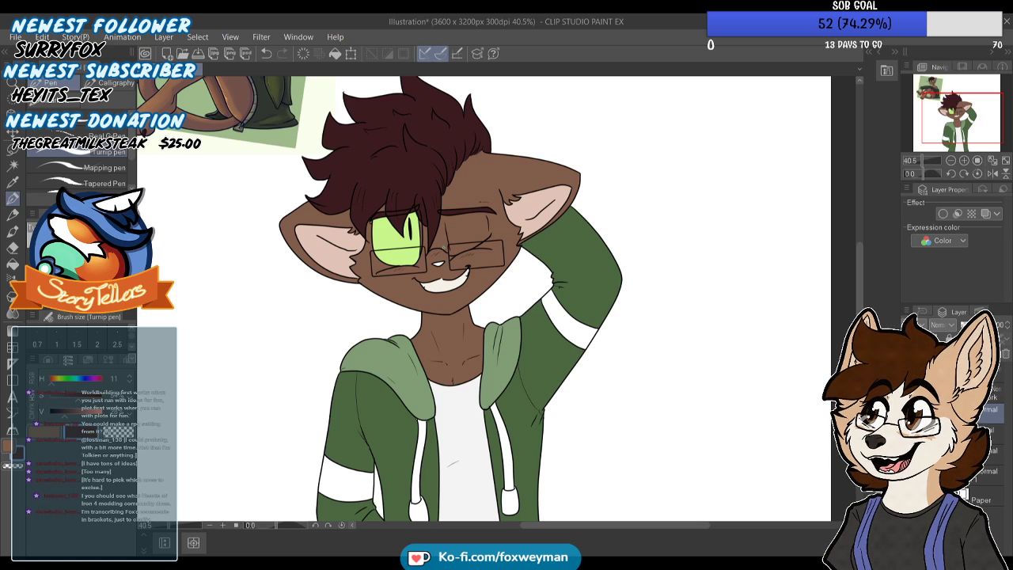
Set a near-black green with hue 104 and fill the bands on both jacket sleeves
scroll(506, 165, "down", 1)
scroll(495, 447, "up", 1)
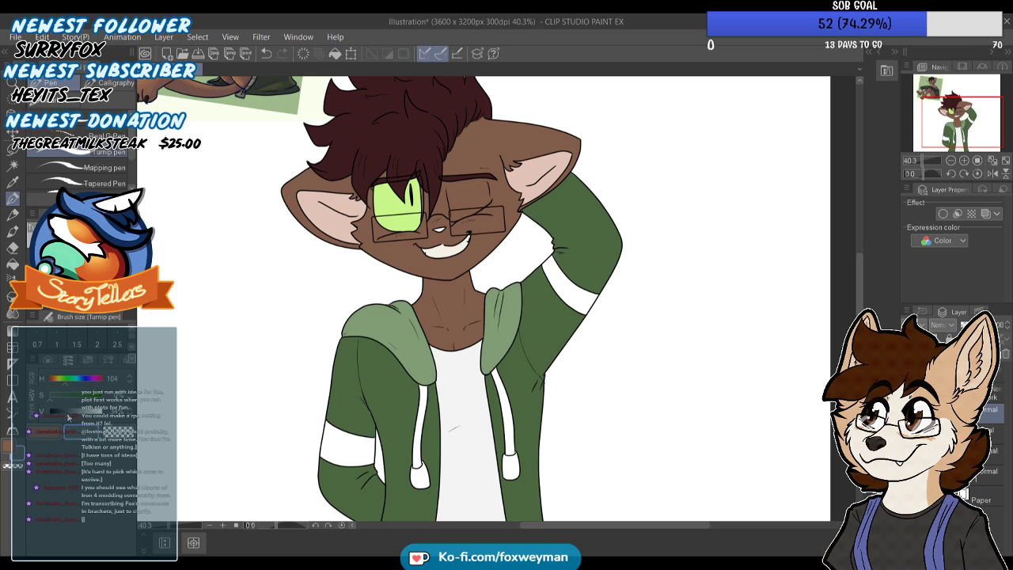
left_click(17, 266)
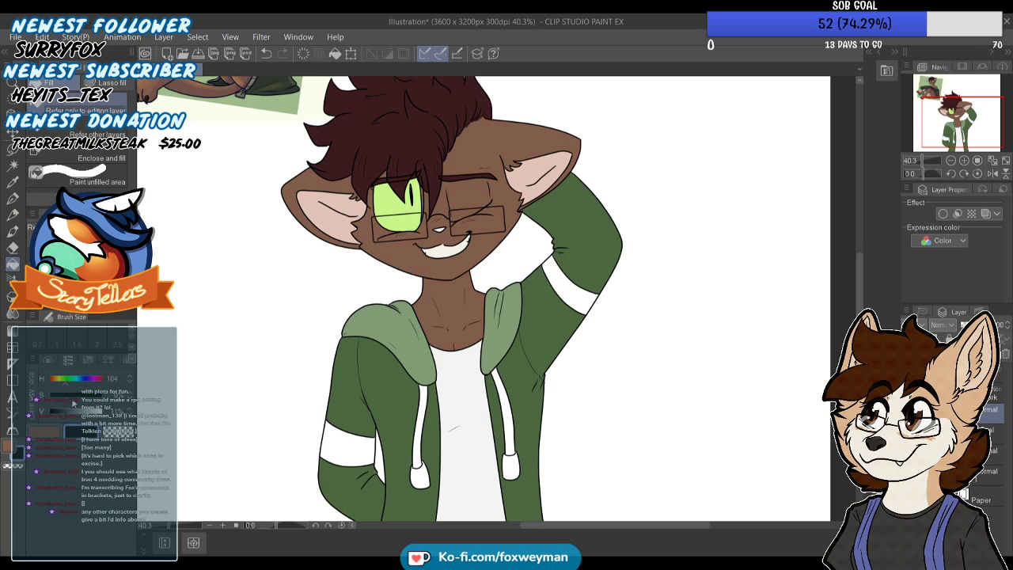
left_click(373, 438)
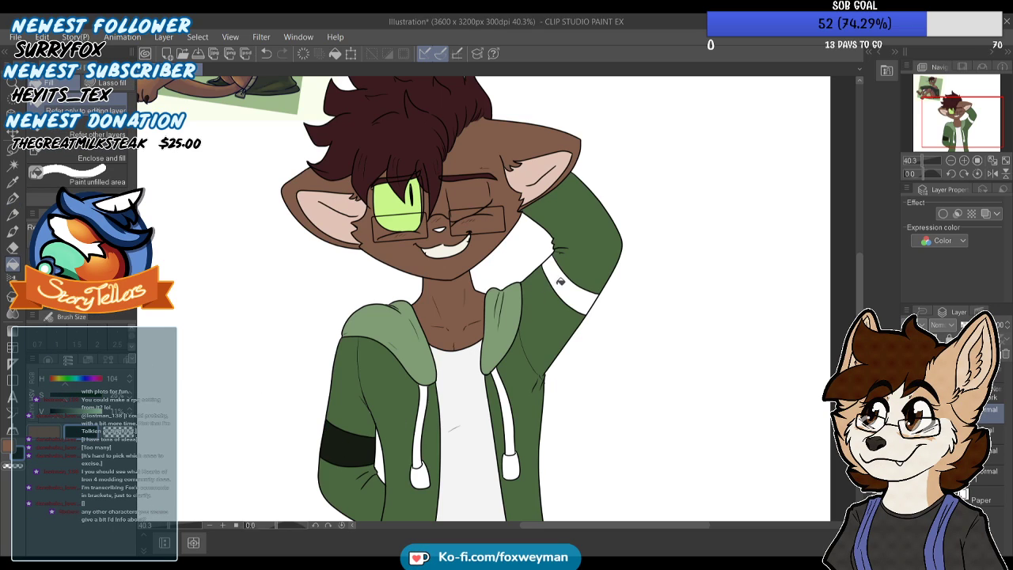
left_click(559, 282)
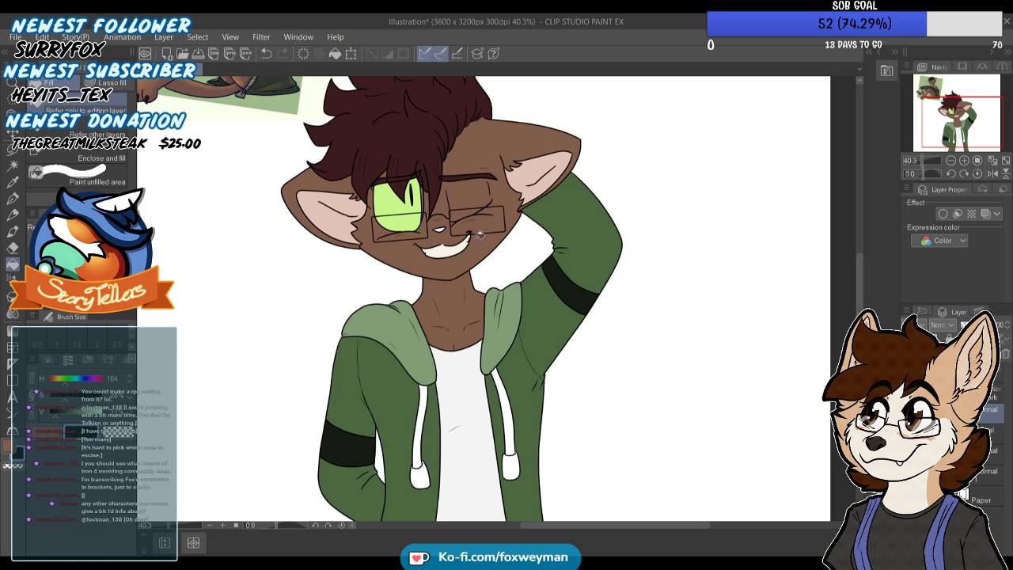
Pick the jacket green and touch up small gaps around the sleeve crease and armpit with the Turnip pen
scroll(481, 236, "down", 6)
scroll(469, 321, "up", 7)
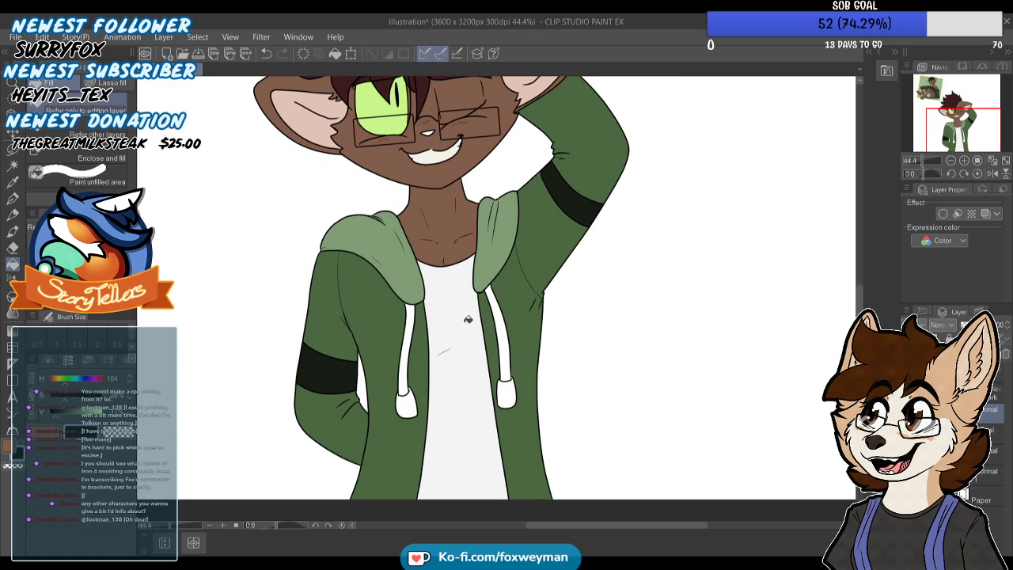
scroll(469, 295, "up", 2)
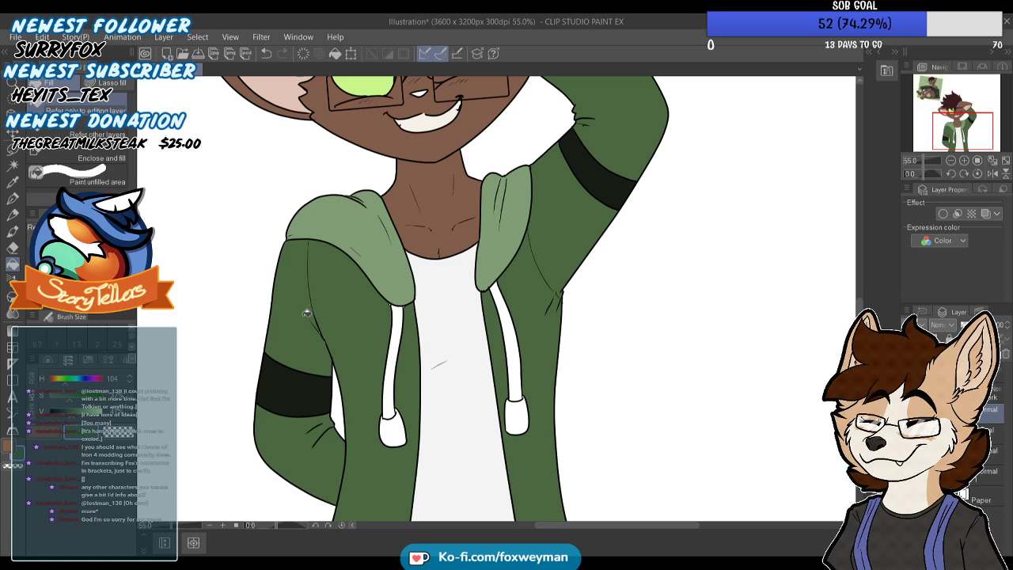
key("p")
scroll(337, 346, "up", 3)
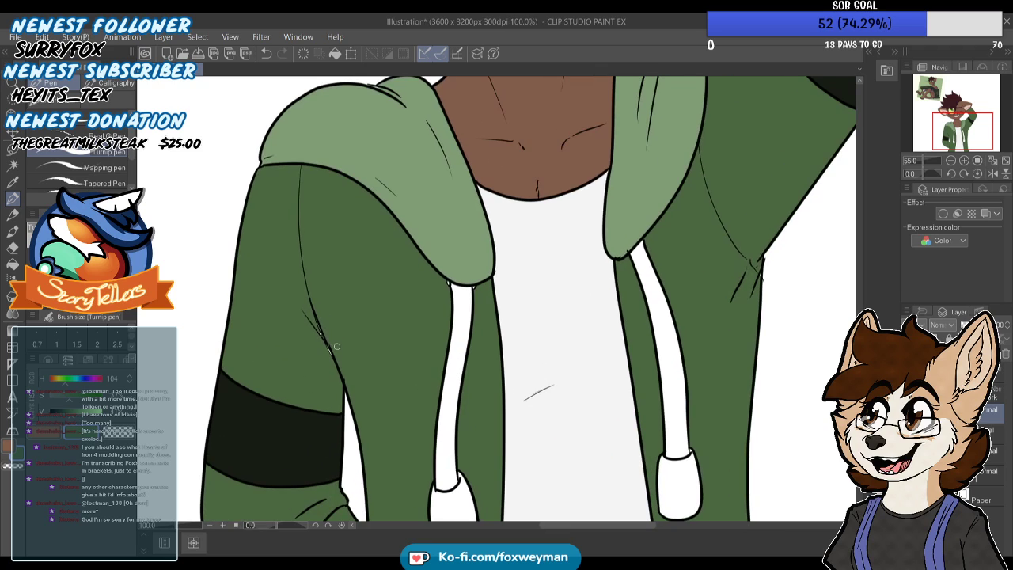
scroll(479, 264, "up", 4)
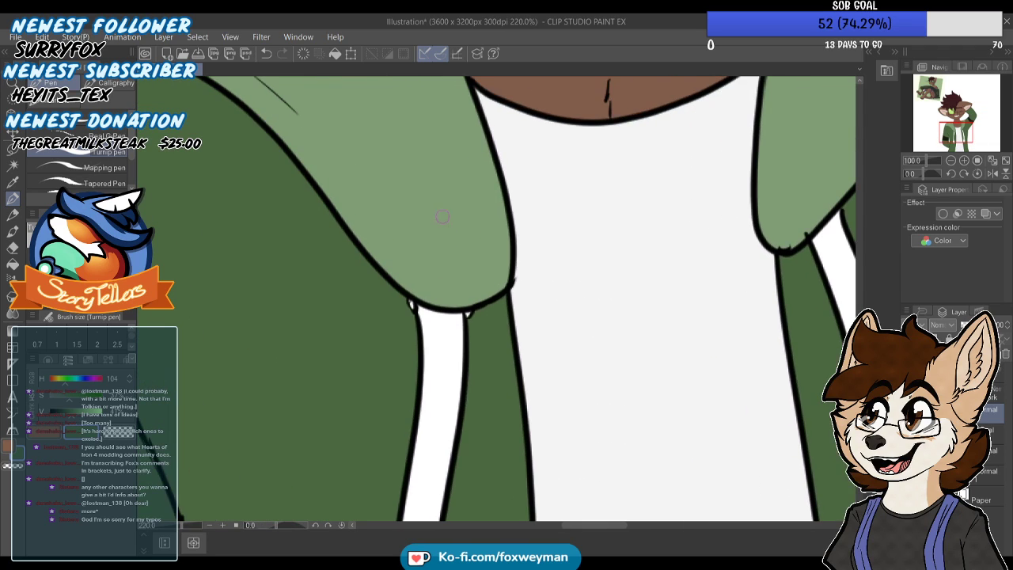
scroll(428, 218, "down", 5)
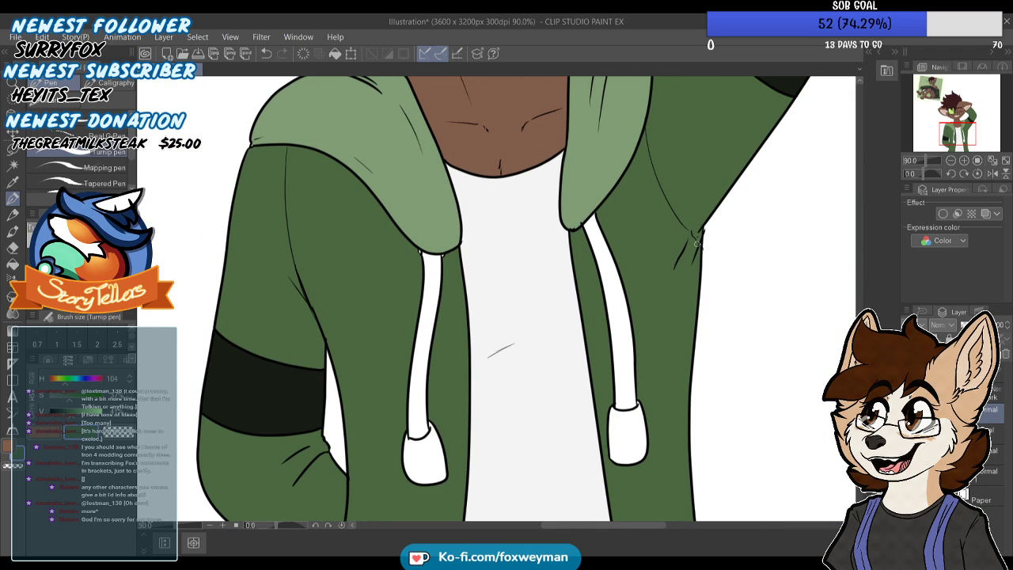
Ink a small black curve on the line art where the raised-arm side's drawstring meets the hood edge
left_click(43, 430)
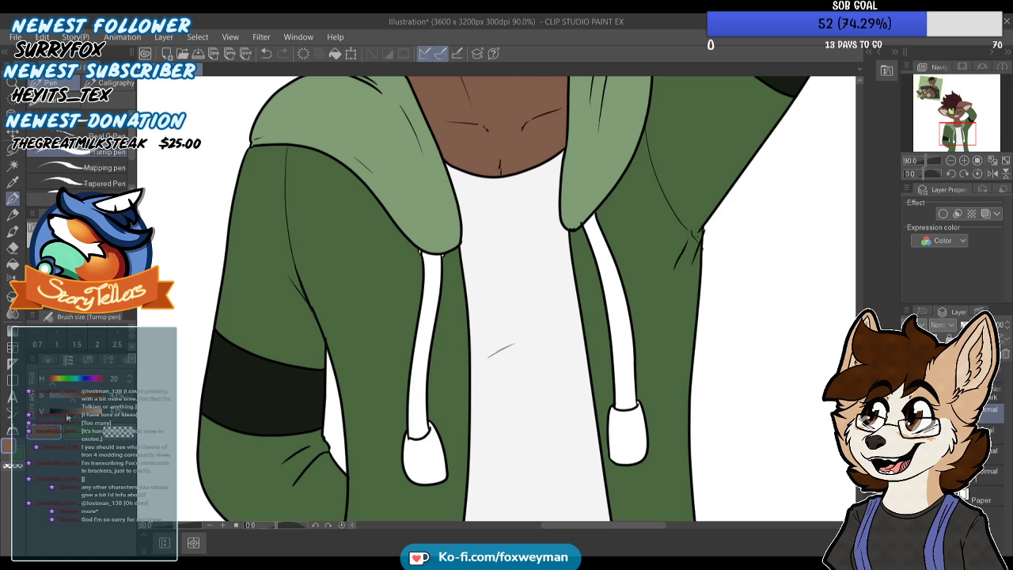
scroll(497, 193, "up", 1)
scroll(572, 221, "up", 5)
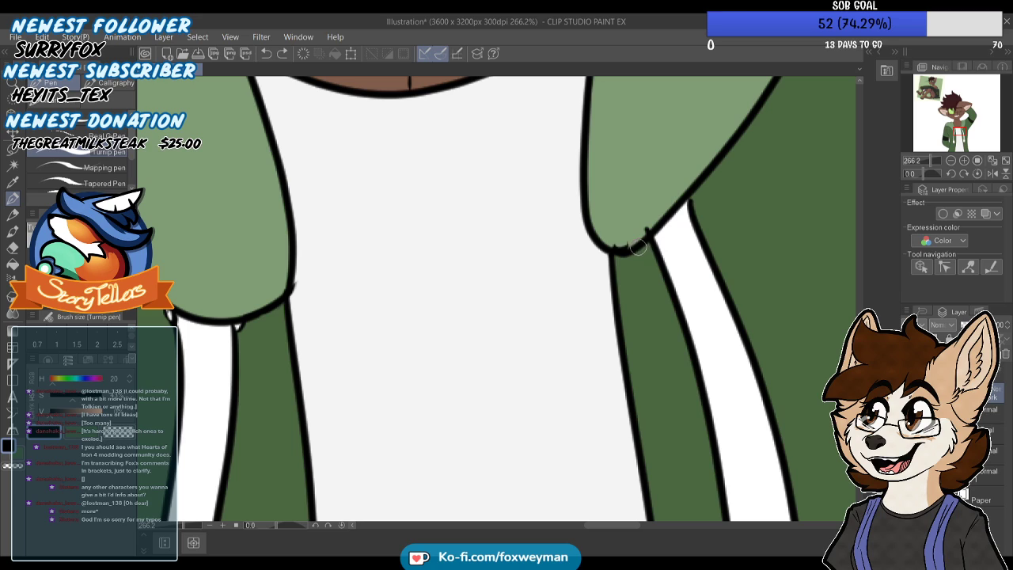
left_click_drag(696, 190, 695, 207)
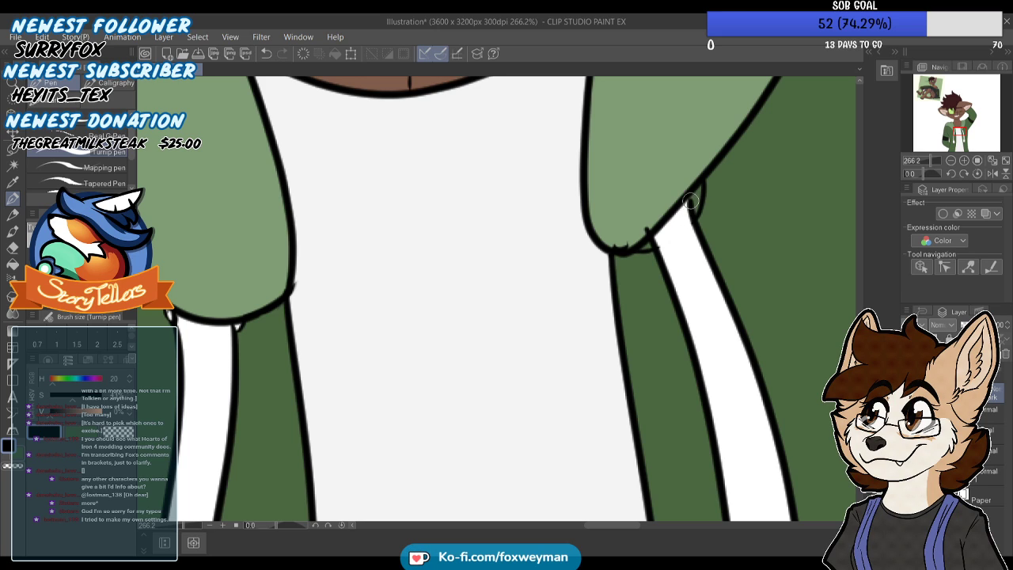
scroll(692, 192, "down", 6)
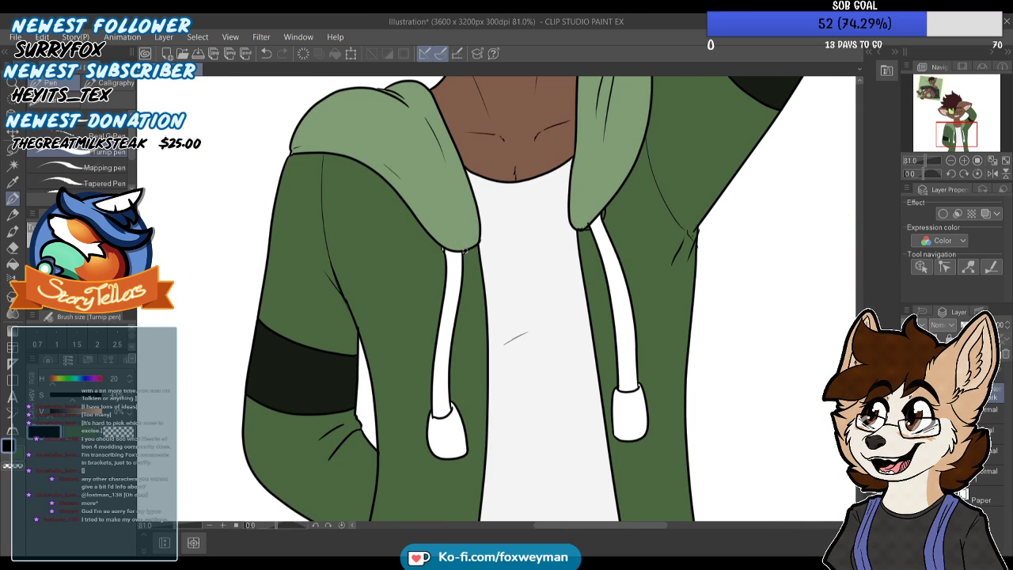
Try an ink stroke at the upper corner of the end cap on the raised-arm side's drawstring, and undo it
scroll(486, 311, "up", 5)
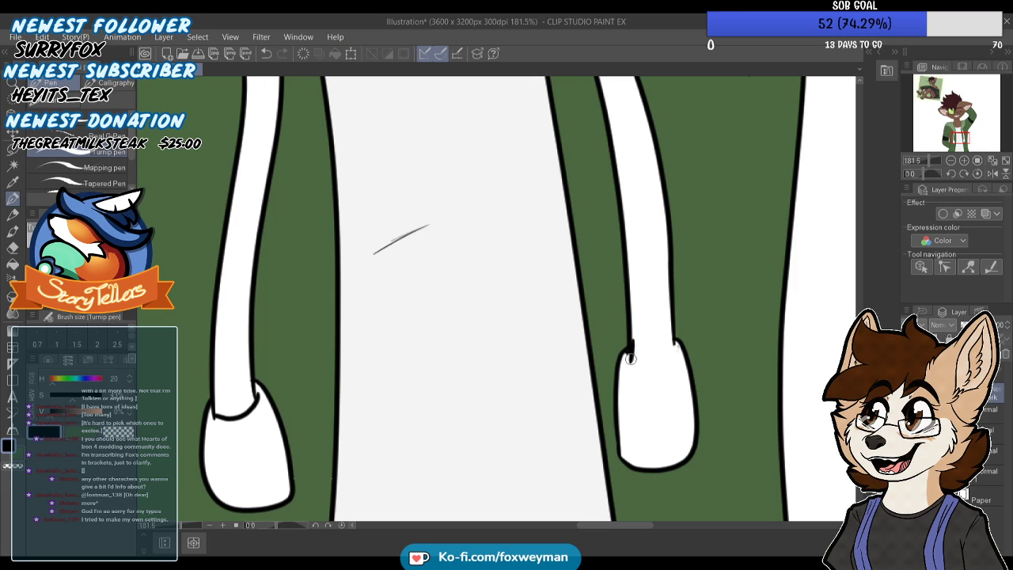
left_click_drag(624, 362, 654, 365)
key("ctrl+z")
scroll(657, 319, "down", 4)
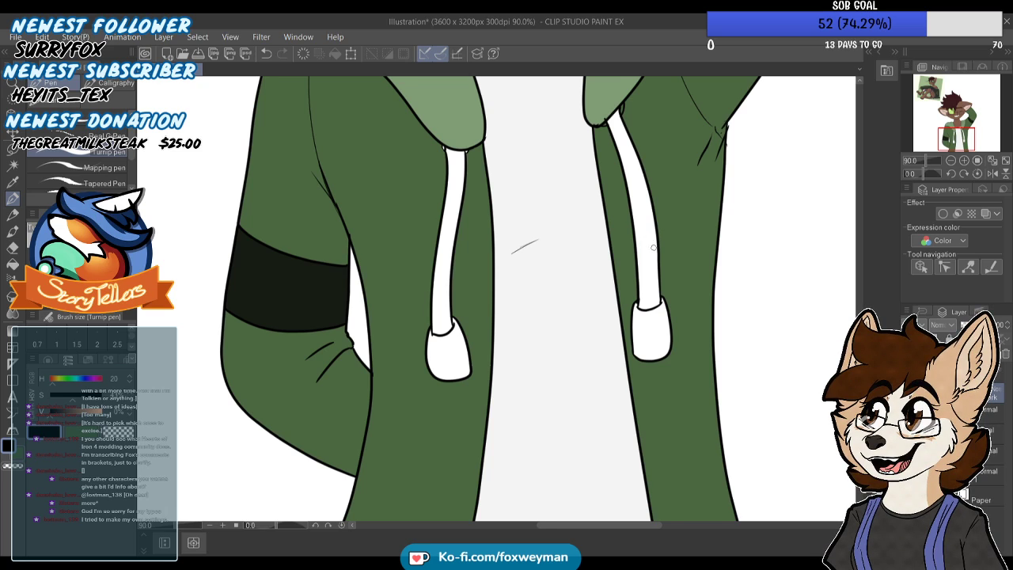
scroll(653, 247, "down", 3)
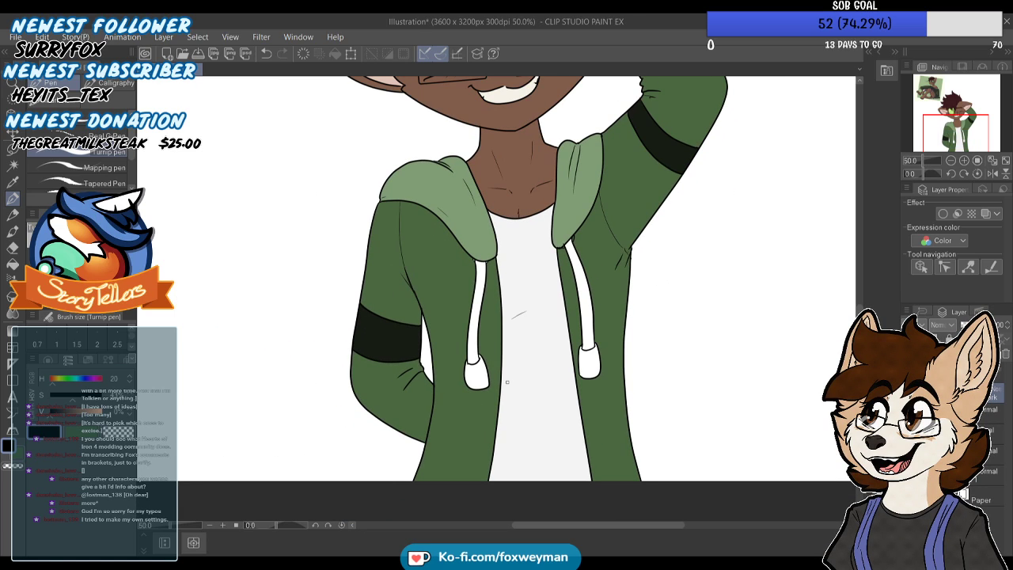
Thicken the lower corner outline of the end cap on the lowered-arm side's drawstring with the black Turnip pen
scroll(507, 383, "up", 10)
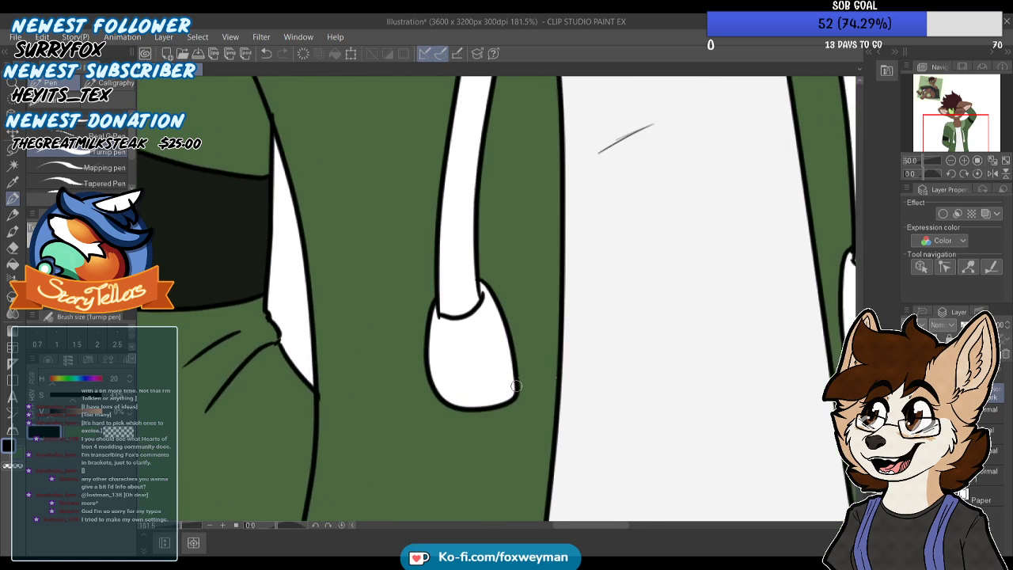
left_click_drag(518, 382, 504, 408)
key("c")
mouse_move(522, 368)
left_mouse_down()
mouse_move(511, 418)
mouse_move(478, 449)
mouse_move(529, 368)
mouse_move(503, 440)
mouse_move(527, 365)
mouse_move(499, 441)
left_mouse_up()
key("ctrl+z")
key("x")
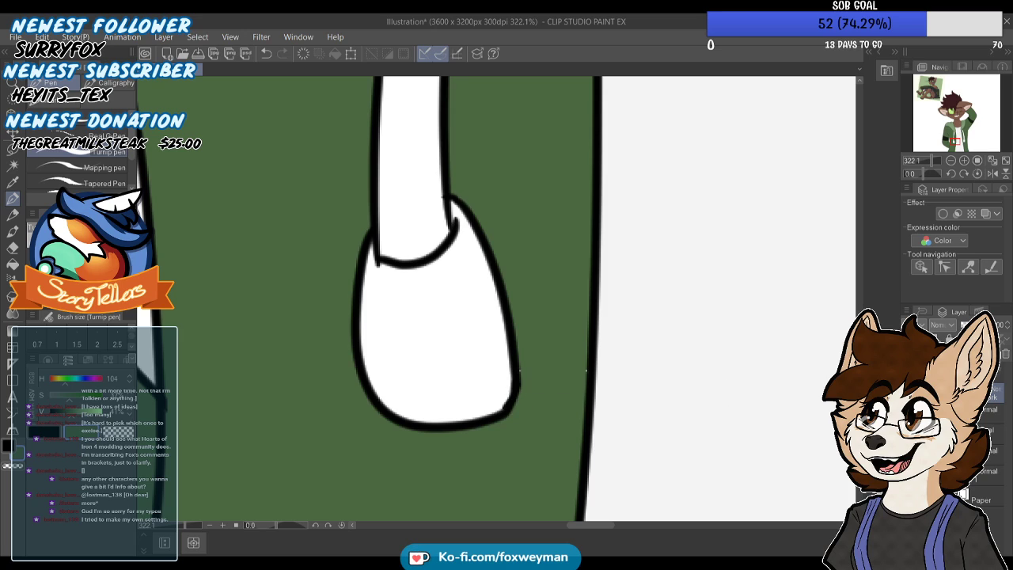
Touch up the light specks beside the lowered-arm side's drawstring cap with the jacket green on the colour layer
left_click(992, 414)
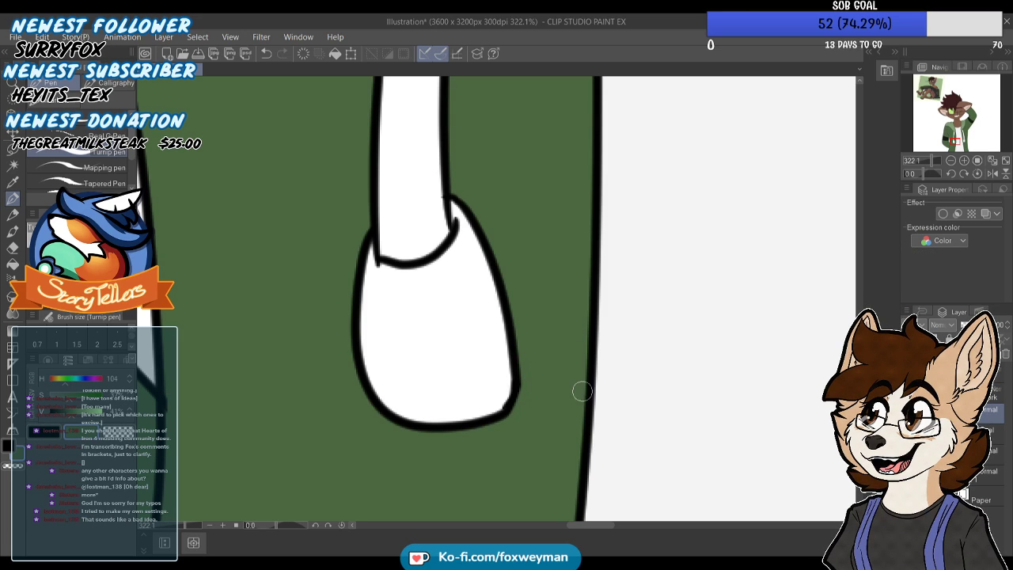
scroll(479, 398, "down", 5)
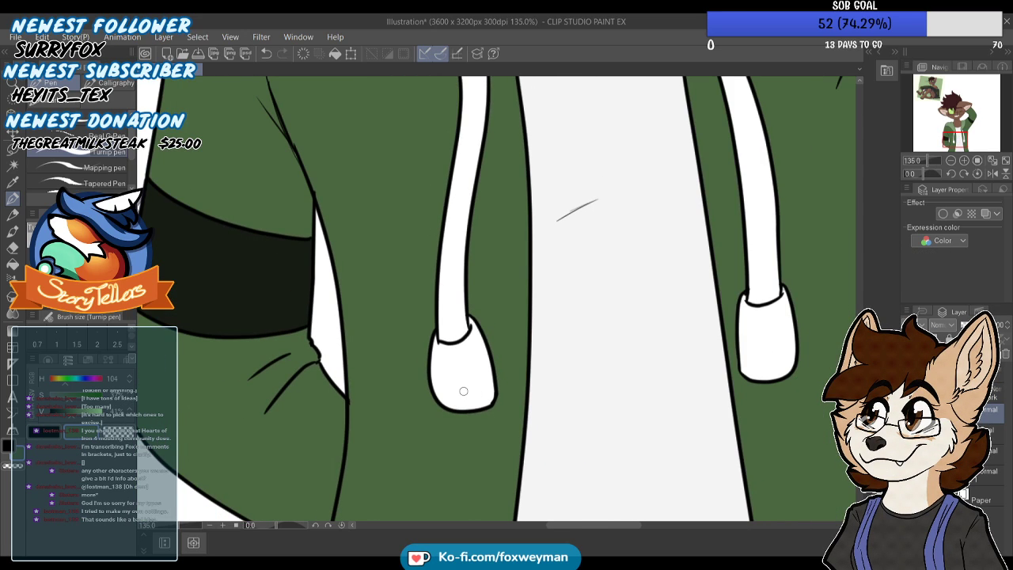
scroll(448, 385, "down", 4)
Ink black strokes on the line art to close and thicken the outline joint at the raised arm's armpit
scroll(437, 339, "up", 3)
scroll(573, 235, "up", 3)
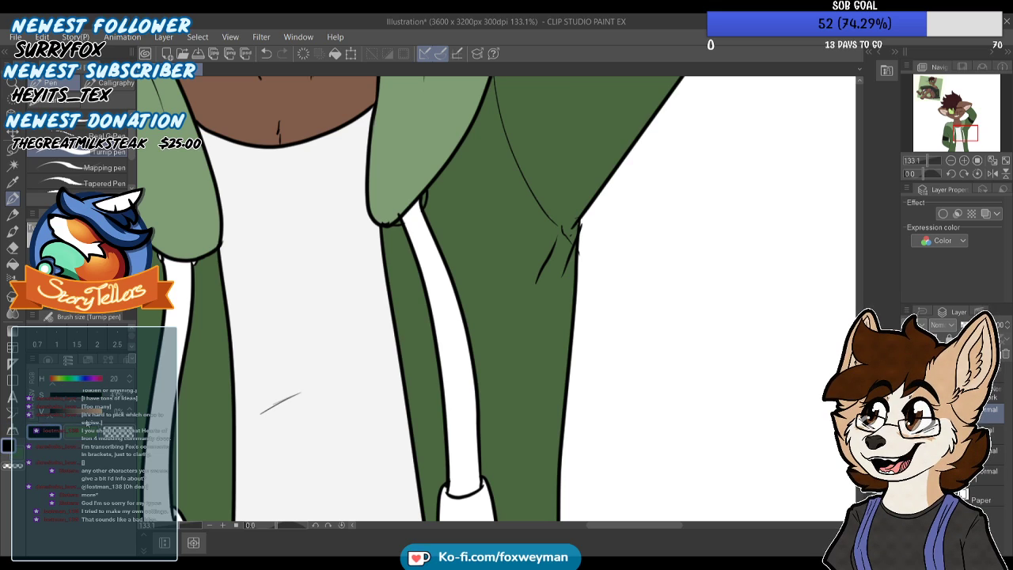
scroll(573, 235, "up", 4)
scroll(574, 234, "up", 2)
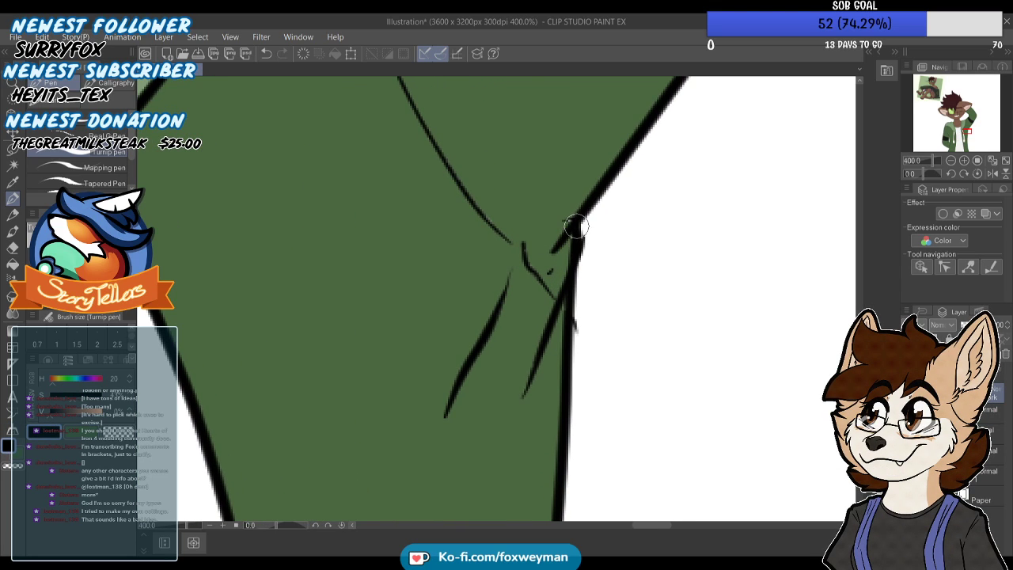
mouse_move(576, 228)
left_mouse_down()
mouse_move(570, 208)
mouse_move(528, 262)
left_mouse_up()
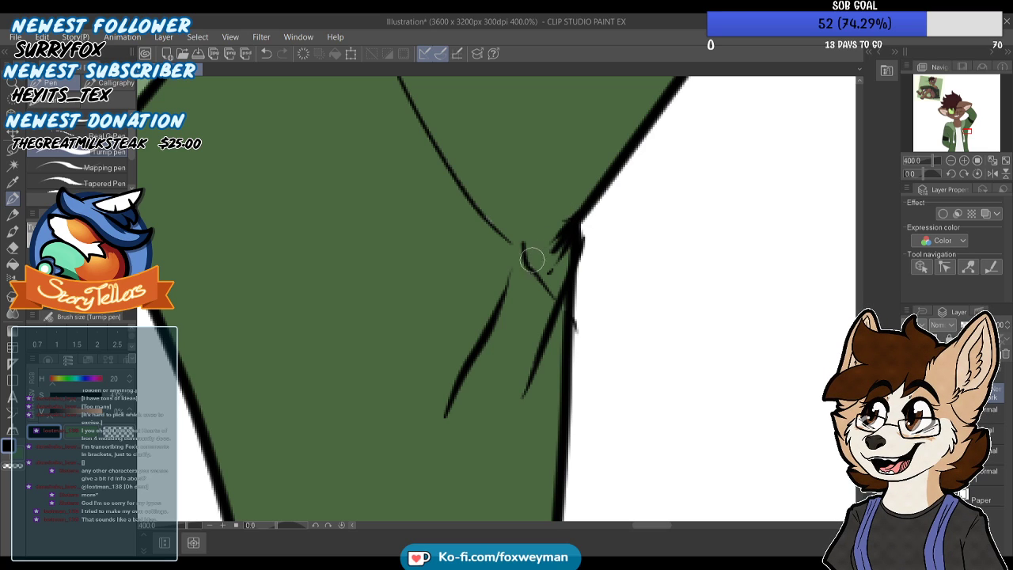
scroll(528, 262, "down", 5)
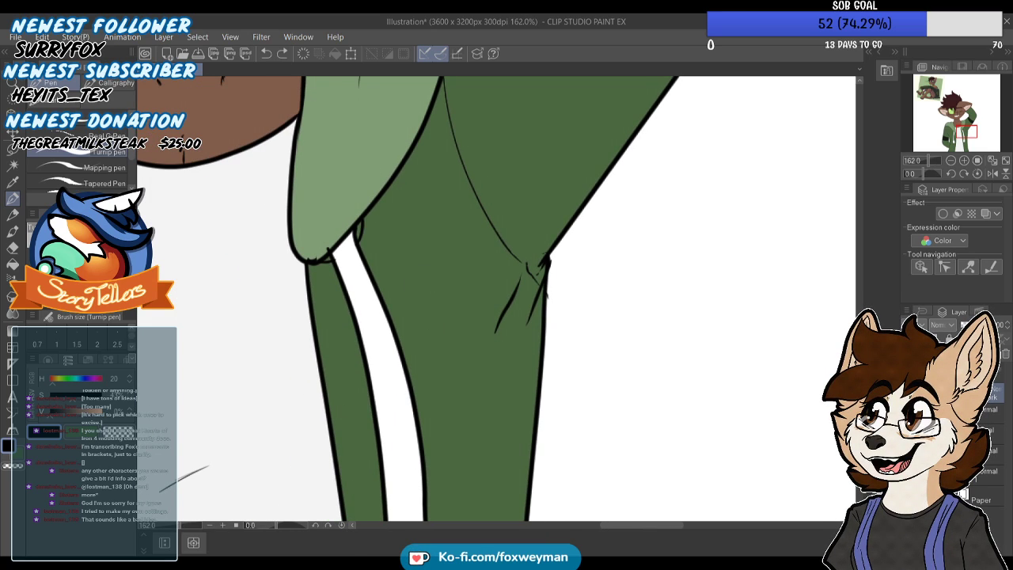
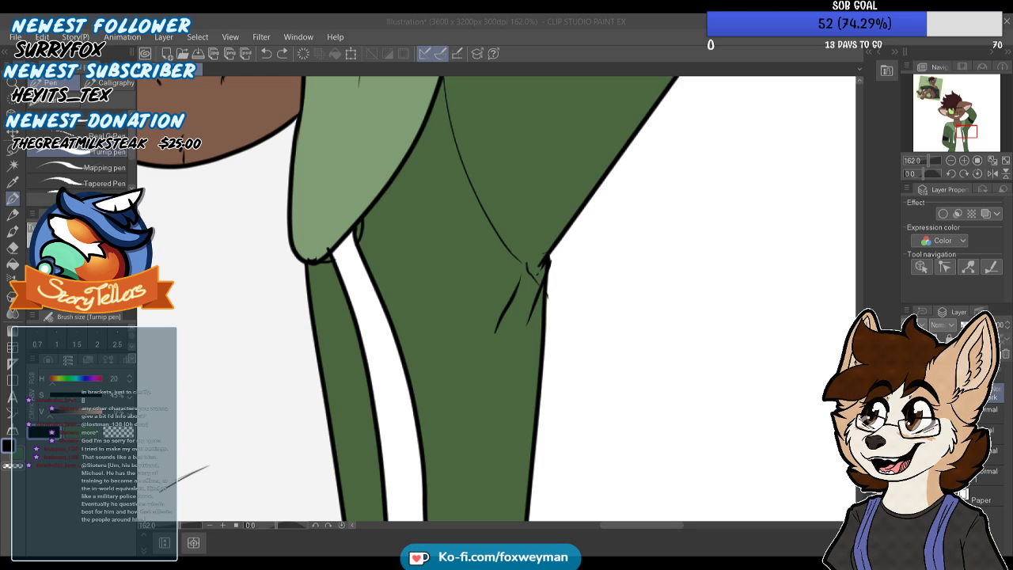
Paint the small uncoloured gaps where both drawstrings meet the hood with the jacket's dark green on the colour layer
left_click(388, 509)
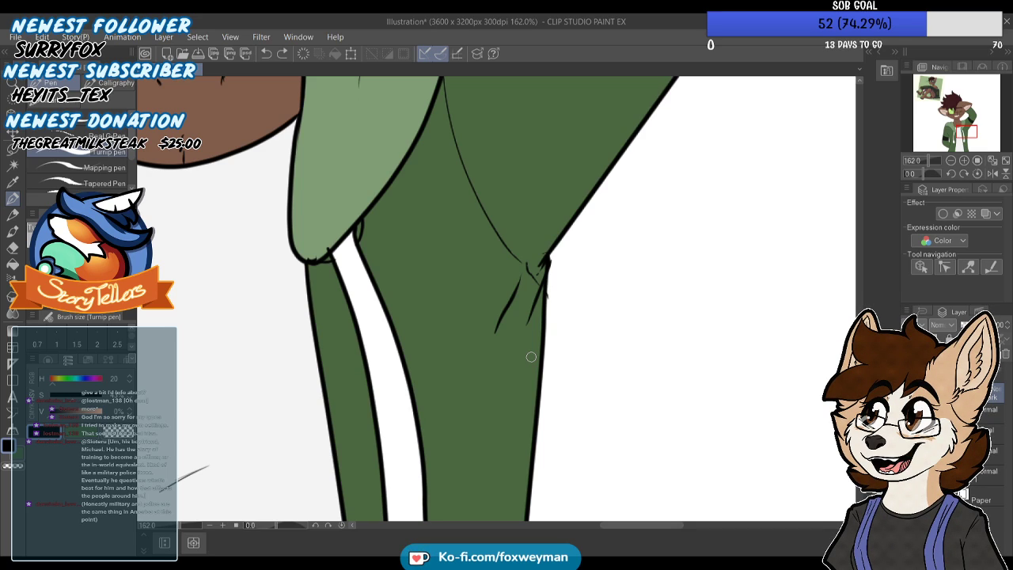
scroll(580, 321, "down", 4)
scroll(465, 238, "up", 1)
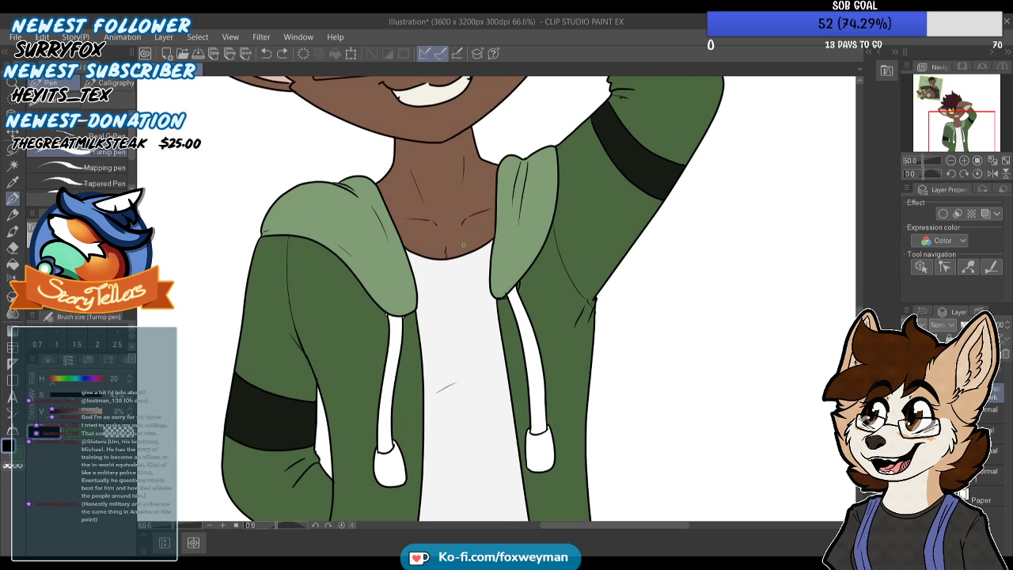
scroll(465, 239, "up", 1)
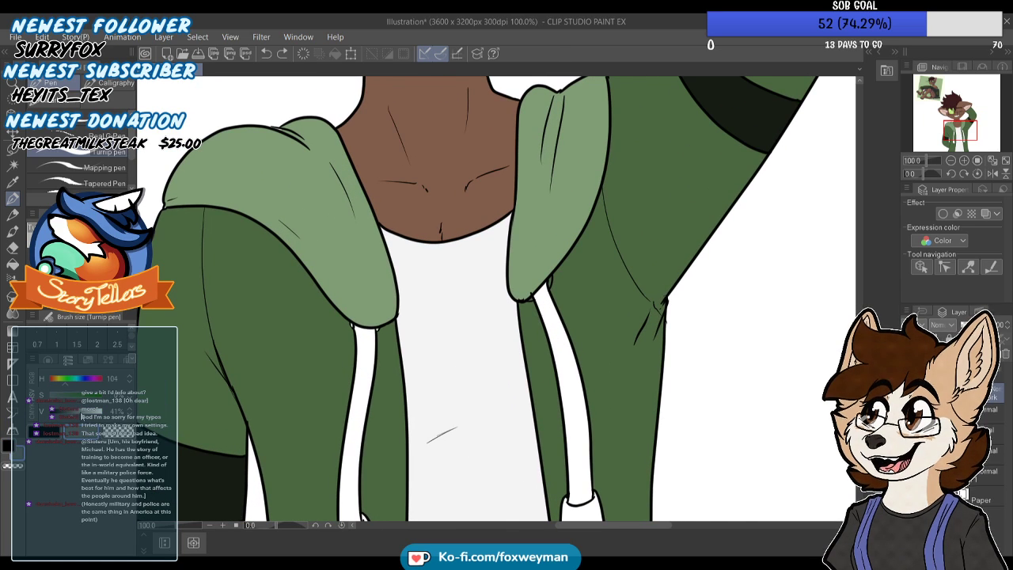
scroll(351, 333, "up", 3)
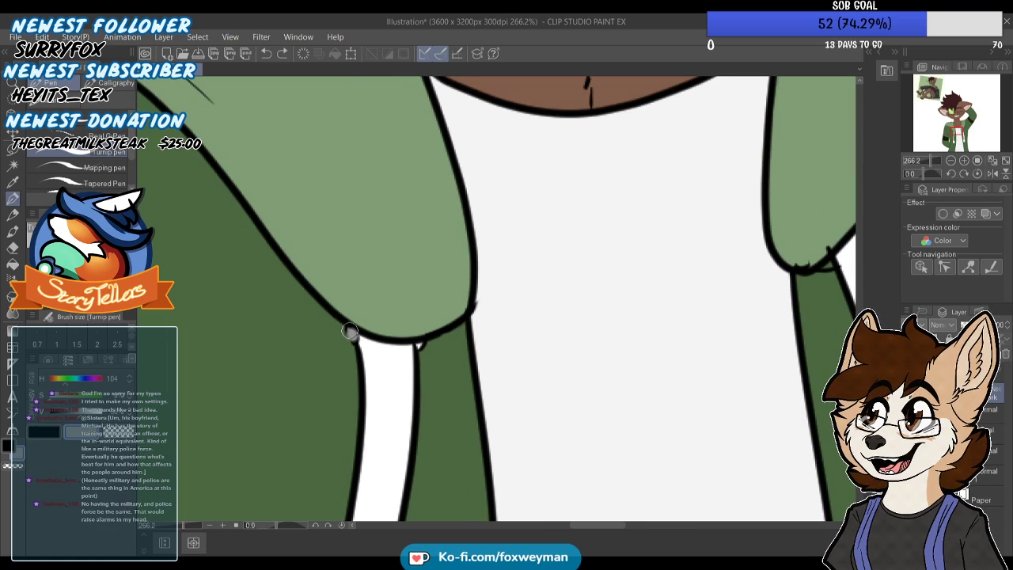
scroll(351, 332, "up", 1)
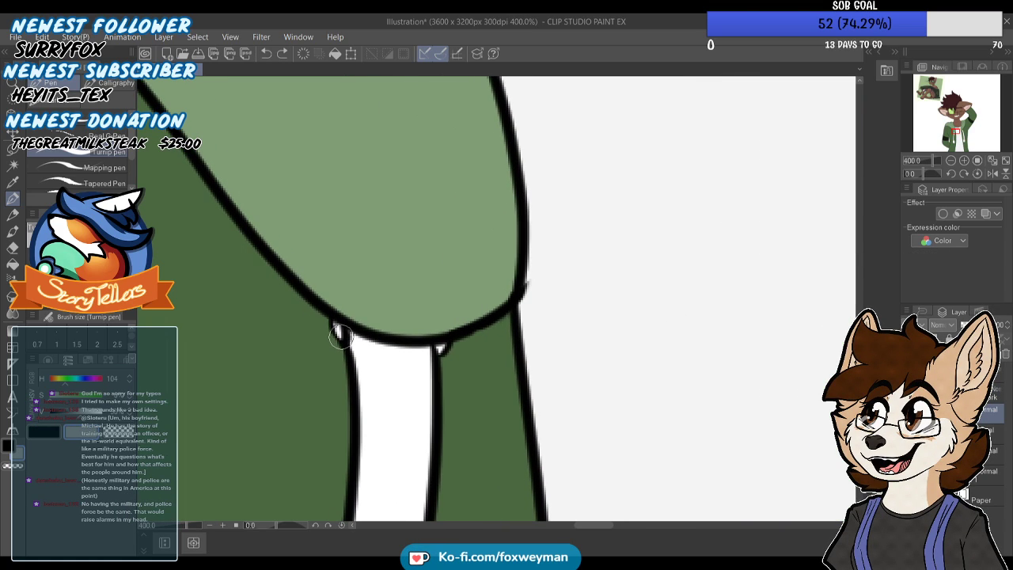
scroll(338, 333, "down", 1)
scroll(338, 331, "down", 3)
scroll(606, 268, "up", 3)
left_click_drag(624, 282, 626, 263)
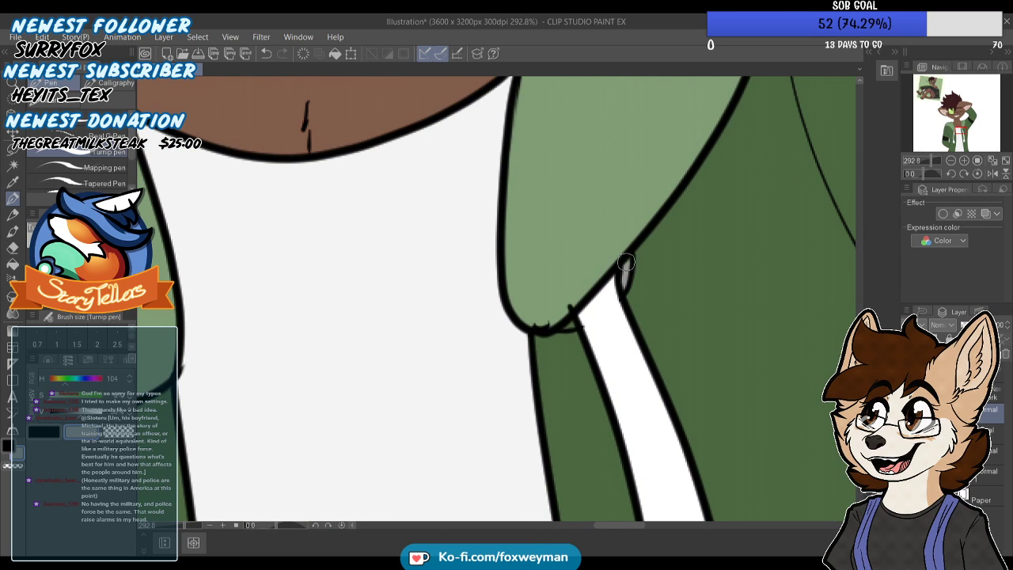
scroll(565, 293, "down", 6)
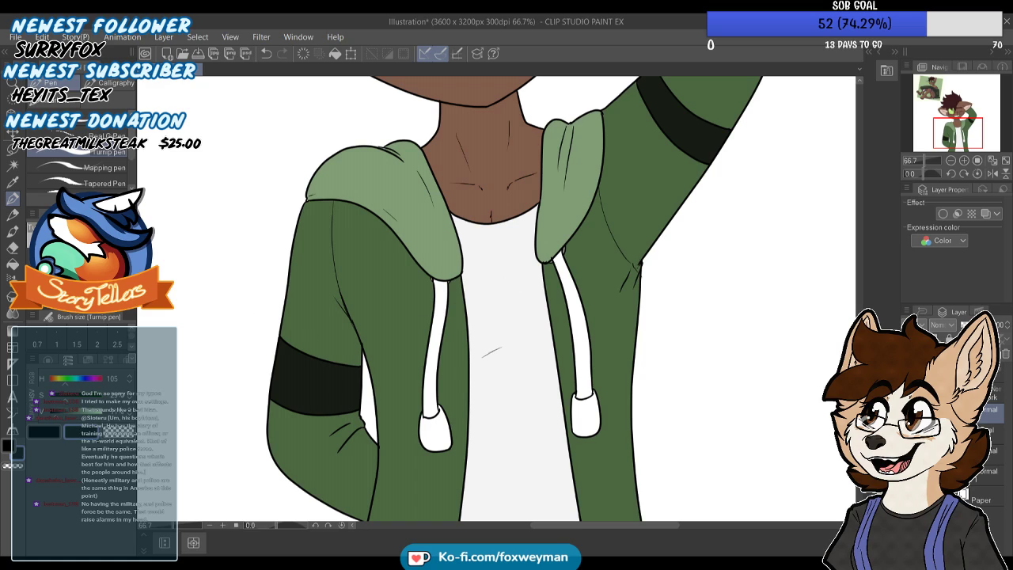
Try filling both drawstring tips with near-black and undo the fills
key("g")
scroll(464, 408, "up", 2)
left_click(627, 408)
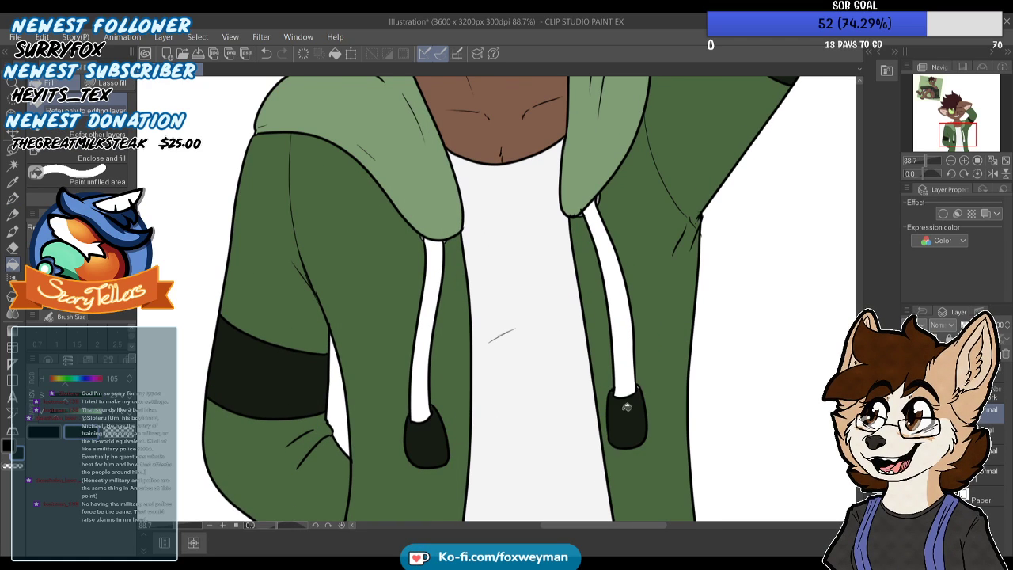
scroll(554, 280, "down", 2)
key("ctrl+z")
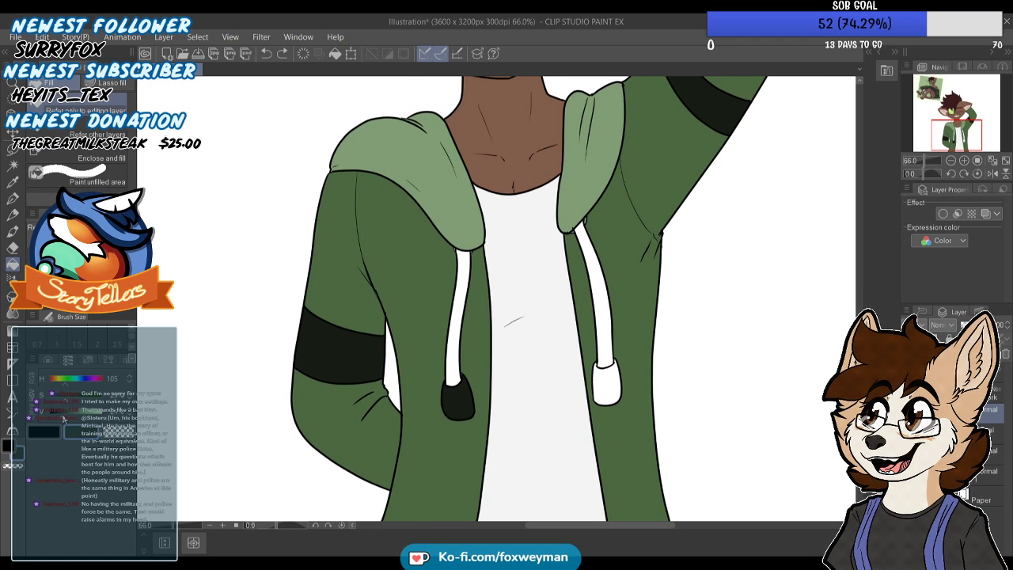
key("ctrl+z")
Fill both drawstring tips with a dark grey-green and touch up their upper corners with the pen
left_click(472, 403)
left_click(608, 388)
scroll(622, 340, "up", 1)
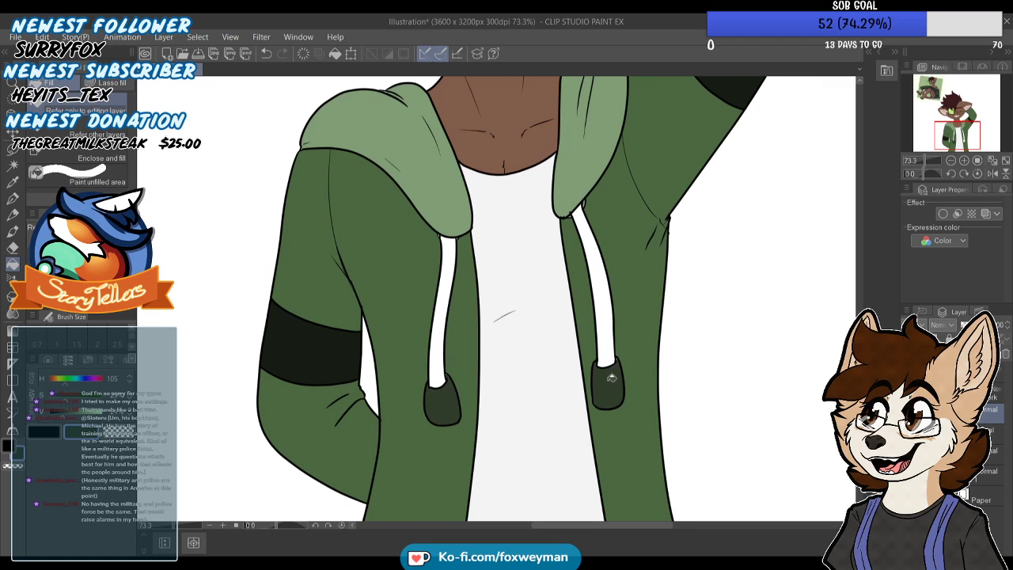
left_click(13, 199)
scroll(447, 392, "up", 5)
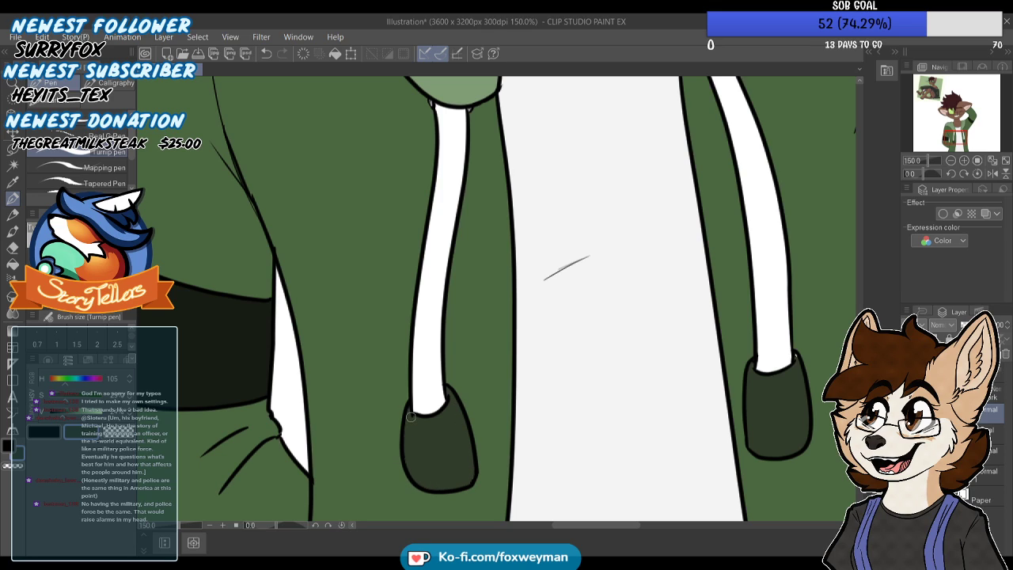
scroll(440, 403, "down", 3)
scroll(714, 368, "up", 6)
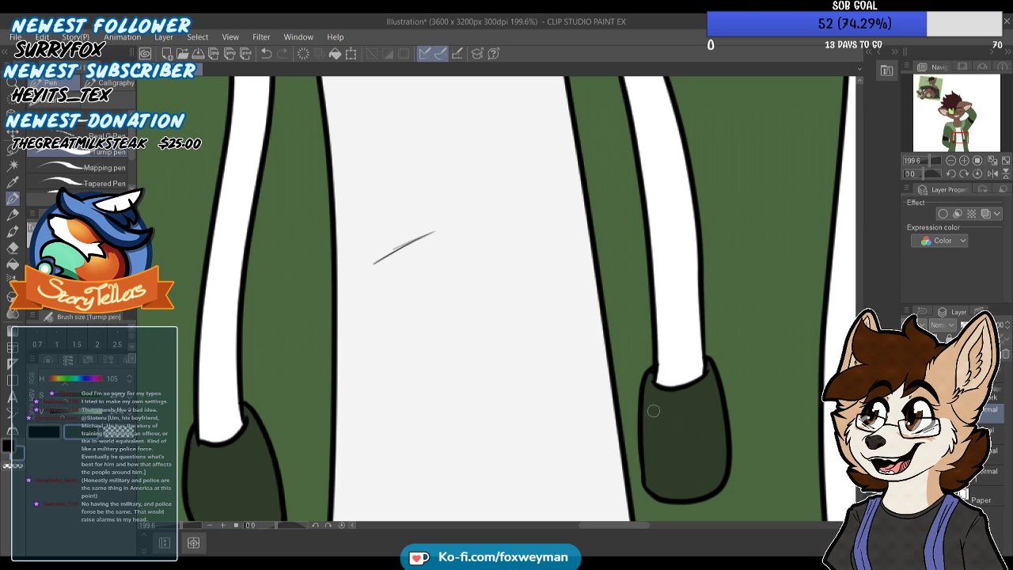
scroll(575, 362, "down", 5)
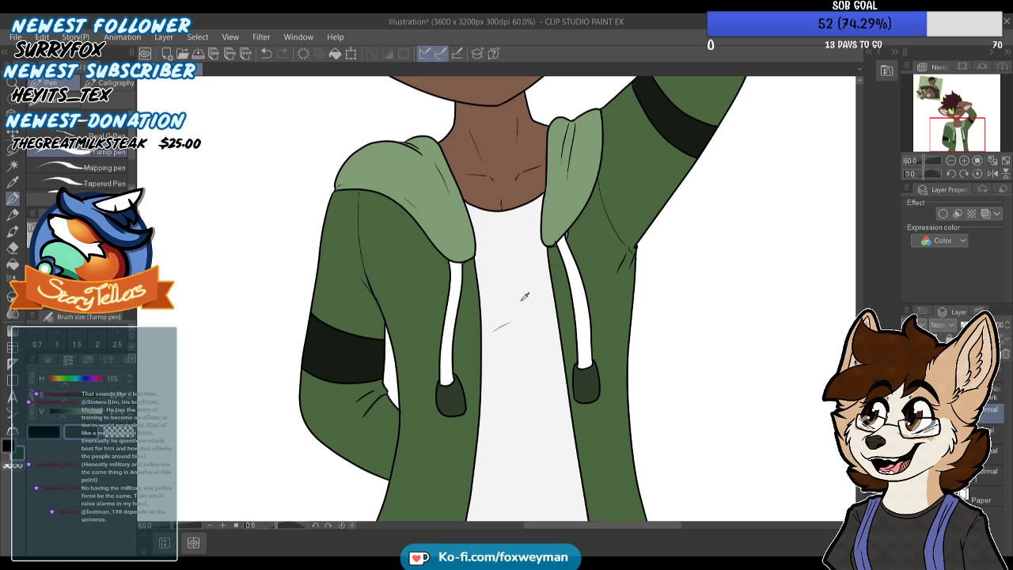
Fill both drawstrings with the off-white sampled from the shirt
left_click(525, 295, "alt")
left_click(13, 264)
left_click(457, 297)
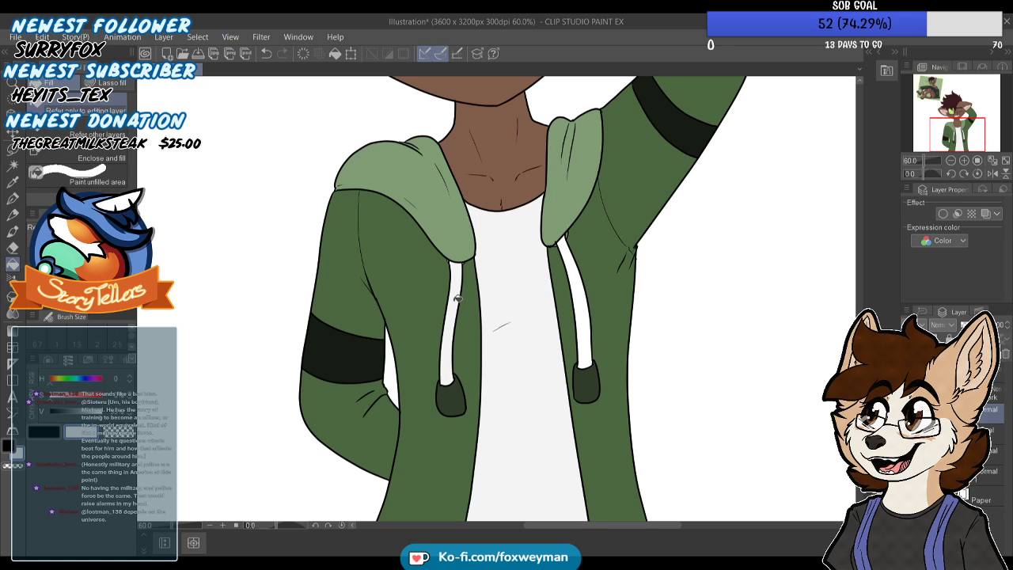
left_click(574, 263)
scroll(505, 335, "down", 4)
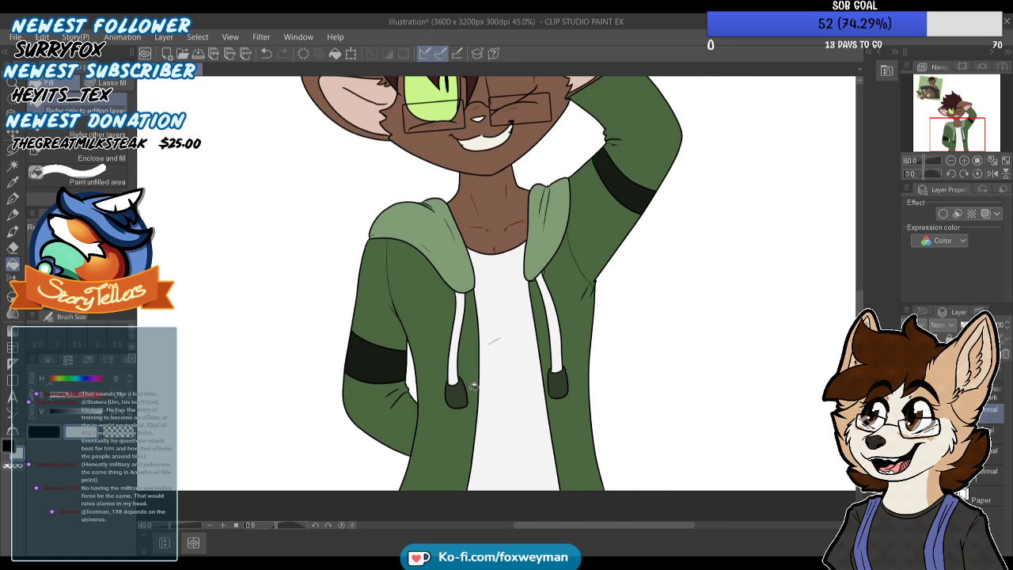
Fill the character's nose with the reddish brown sampled from the nose in the reference picture
scroll(498, 170, "up", 3)
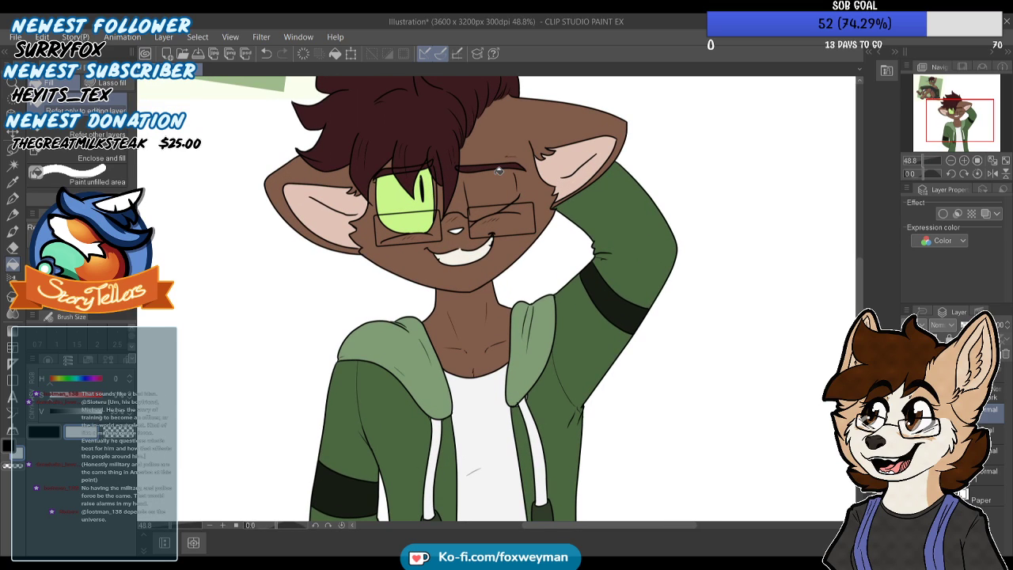
left_click_drag(956, 113, 931, 88)
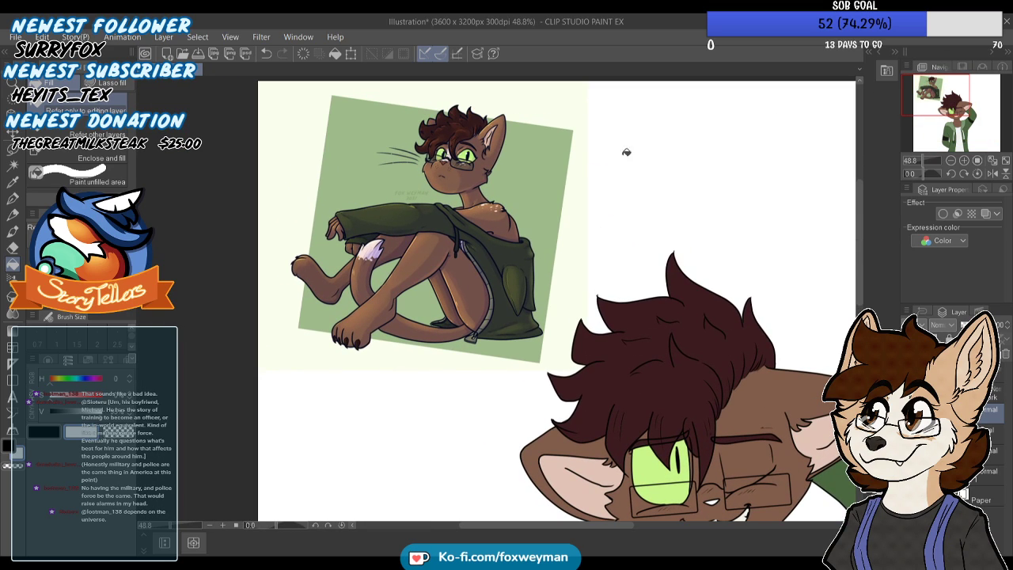
left_click(444, 159, "alt")
left_click(446, 160, "alt")
left_click(447, 159, "alt")
left_click_drag(950, 114, 964, 127)
scroll(621, 304, "up", 5)
left_click(620, 305)
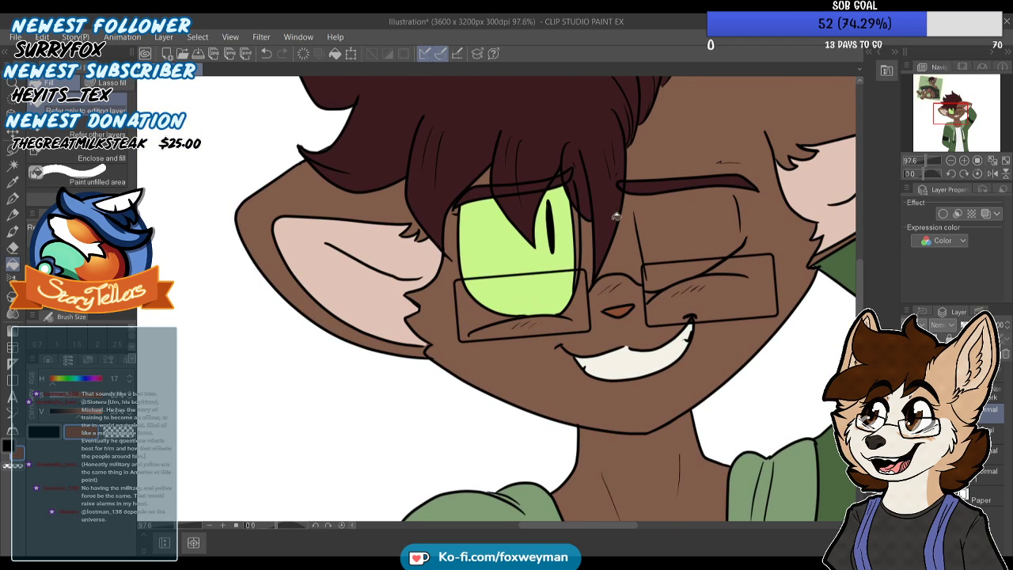
scroll(518, 243, "down", 5)
scroll(482, 263, "down", 2)
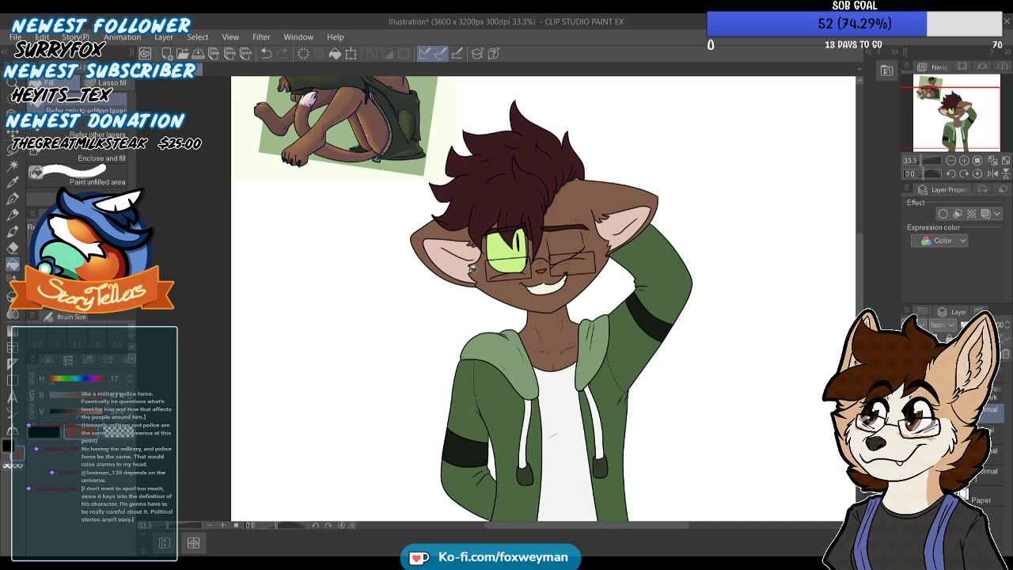
Clean up the notch above the nose and draw a black centre line down it on the line art layer
left_click(47, 433)
left_click(14, 199)
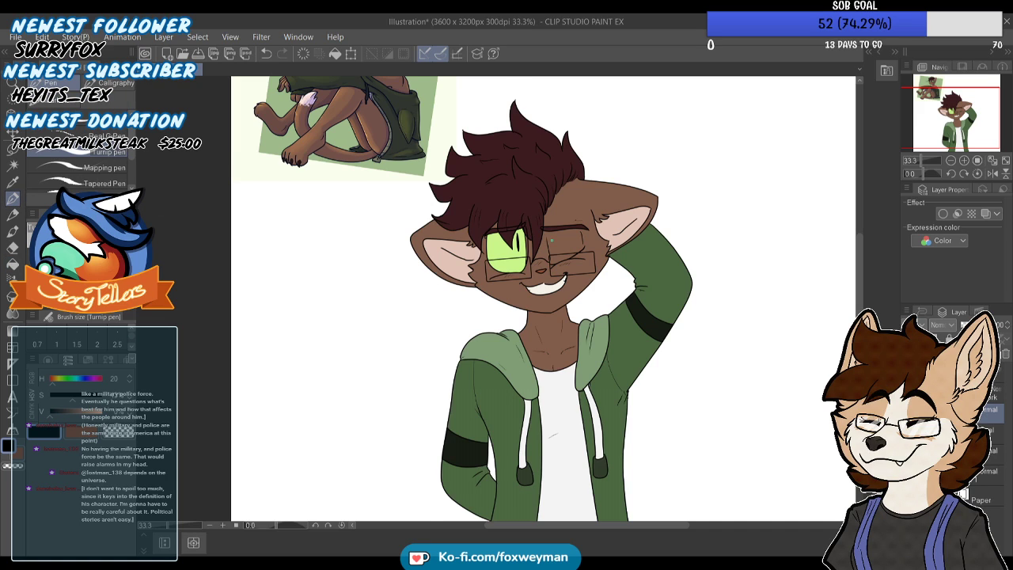
scroll(599, 273, "up", 2)
left_click(990, 394)
scroll(588, 261, "up", 4)
scroll(491, 278, "up", 8)
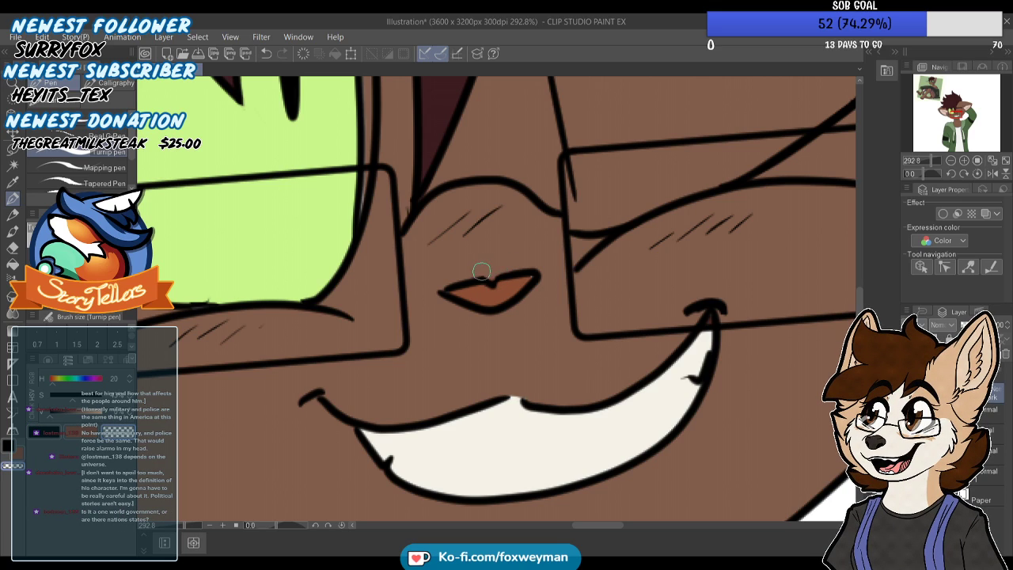
left_click_drag(493, 279, 491, 305)
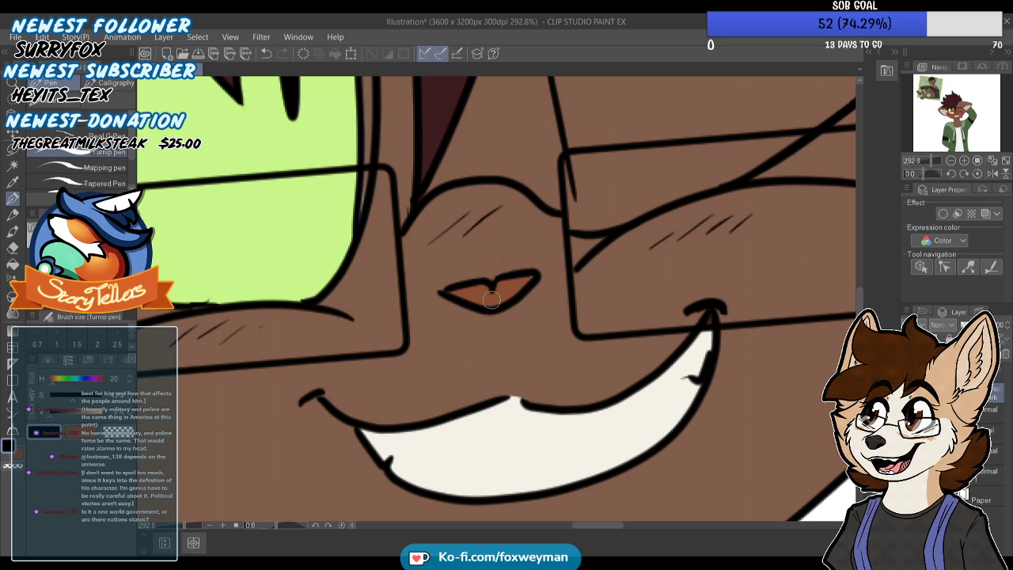
scroll(493, 300, "up", 1)
scroll(493, 312, "down", 1)
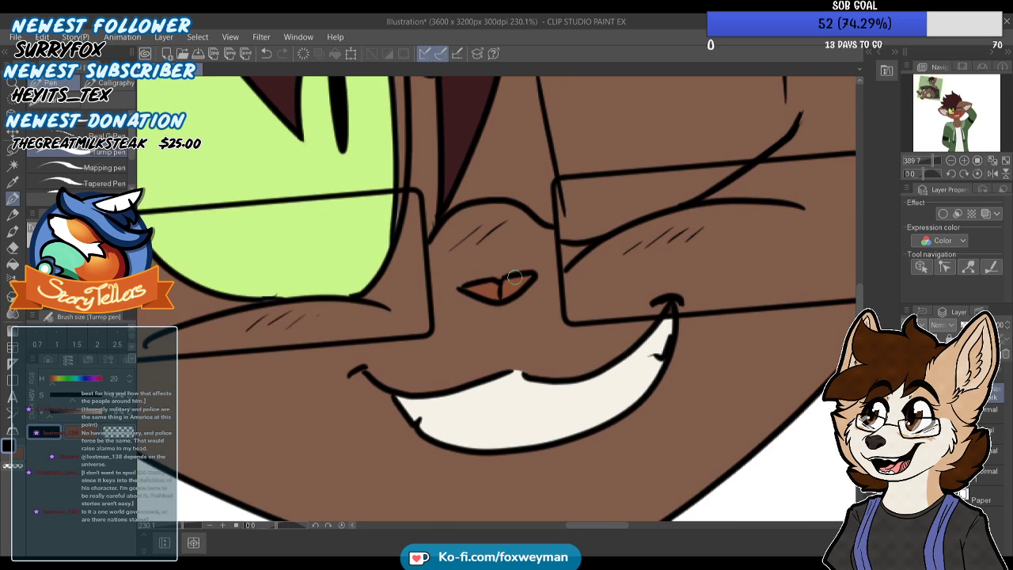
scroll(535, 216, "down", 1)
scroll(535, 216, "down", 1)
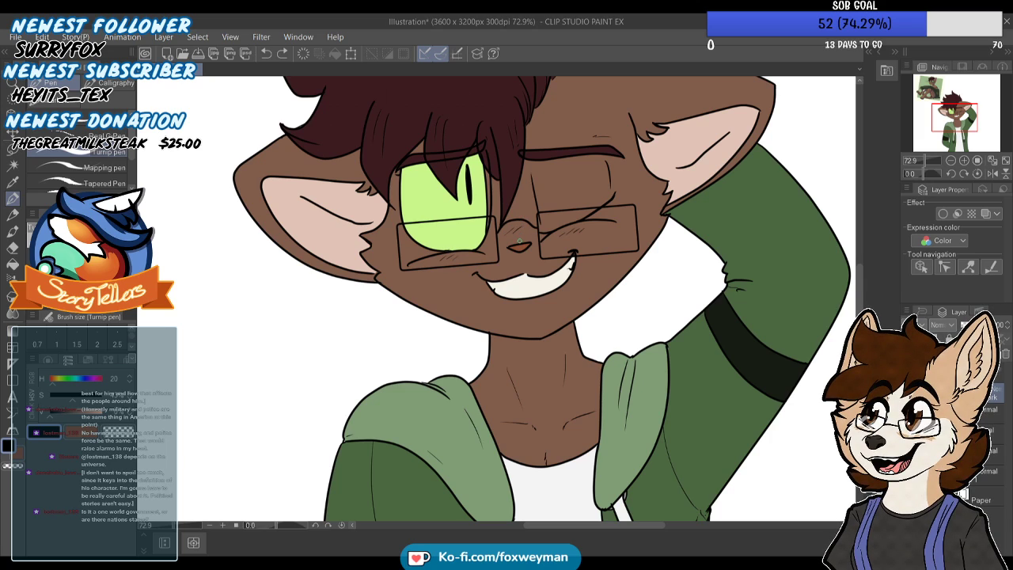
Sample the pale pinkish white of the face and tail markings in the reference picture as the drawing colour
scroll(509, 281, "down", 4)
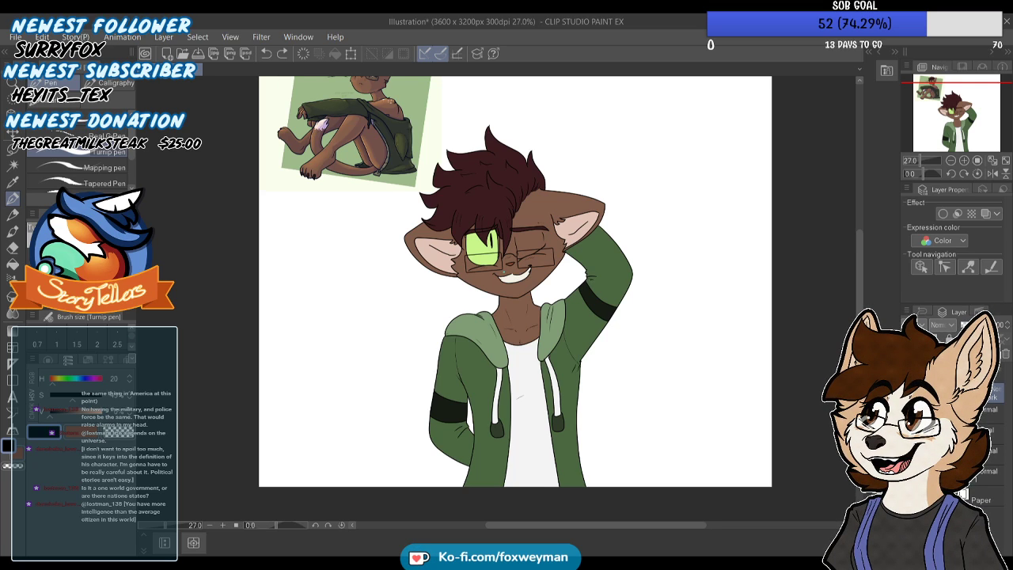
scroll(504, 274, "down", 5)
scroll(495, 136, "up", 6)
scroll(379, 143, "up", 8)
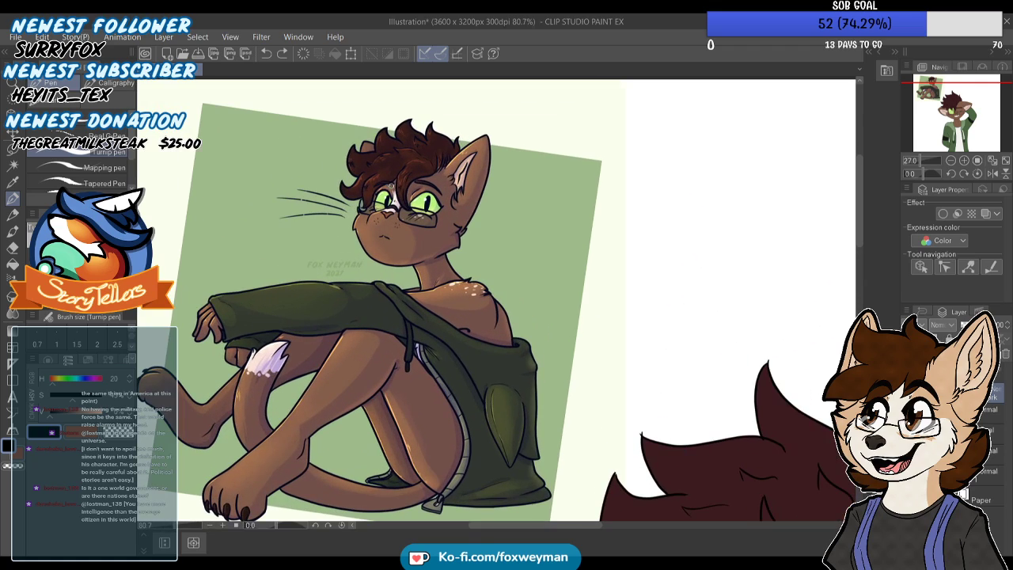
left_click(397, 199, "alt")
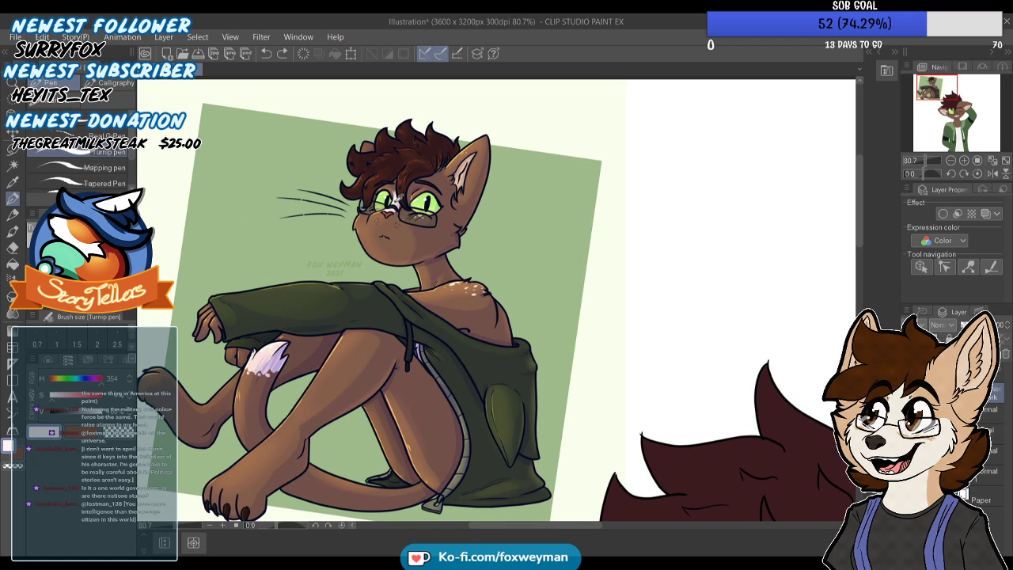
left_click(269, 349, "alt")
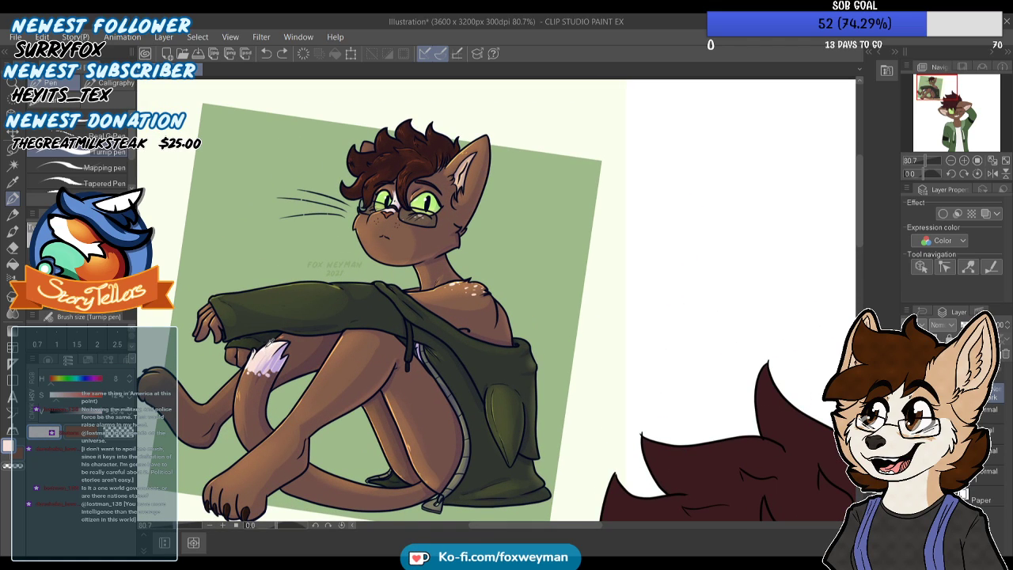
left_click_drag(949, 108, 959, 113)
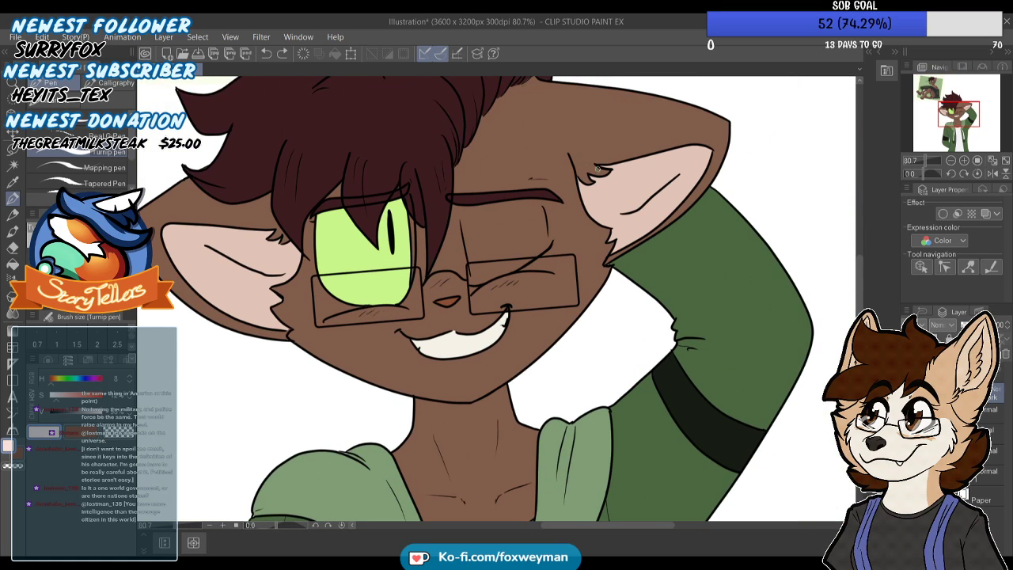
Select the brown fur areas of the face, including around the glasses and nose, with Auto select on the colour layer
scroll(490, 124, "down", 3)
left_click(13, 166)
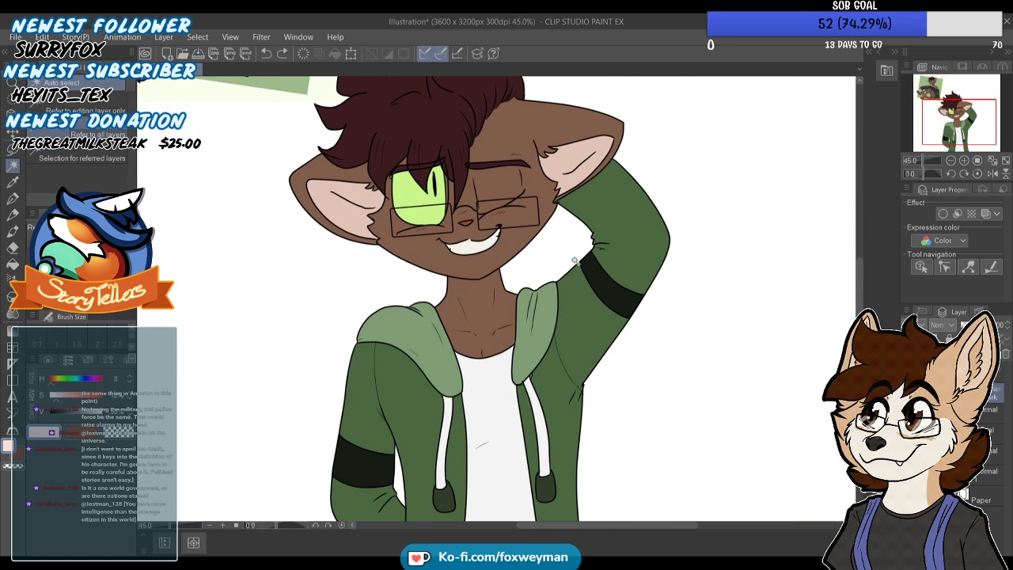
left_click(440, 158)
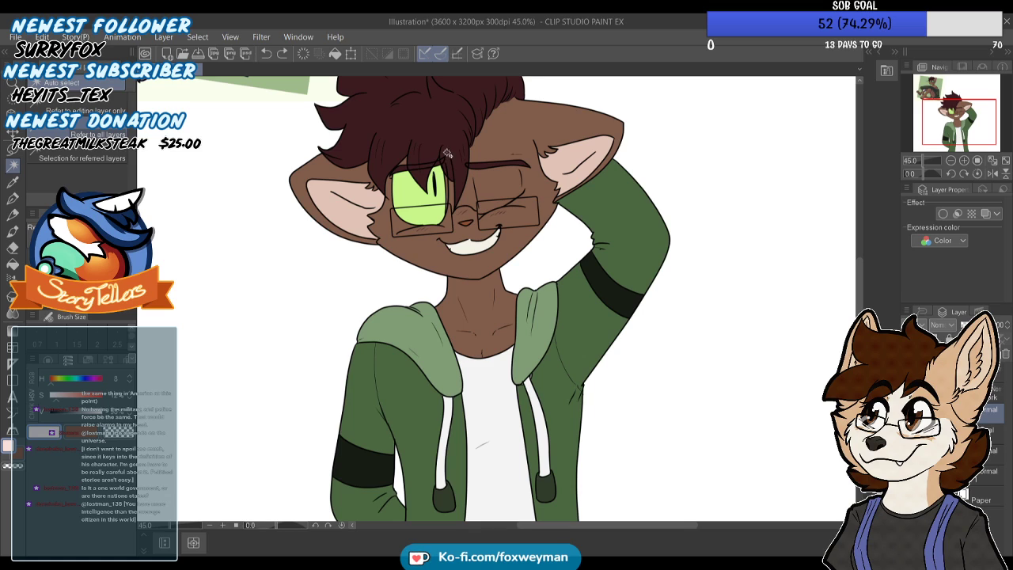
scroll(460, 150, "up", 3)
left_click(447, 253)
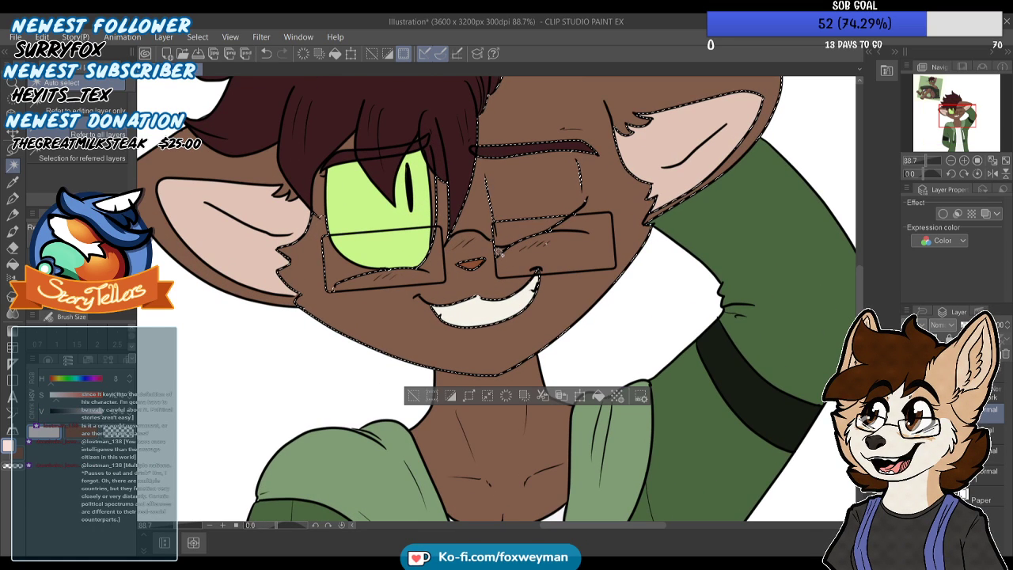
scroll(498, 254, "down", 2)
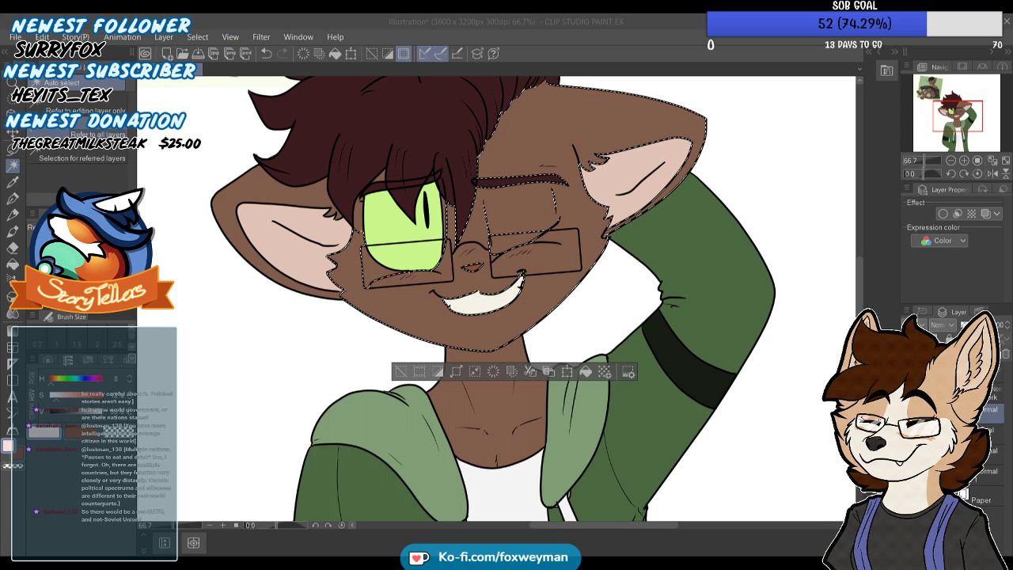
left_click(458, 284)
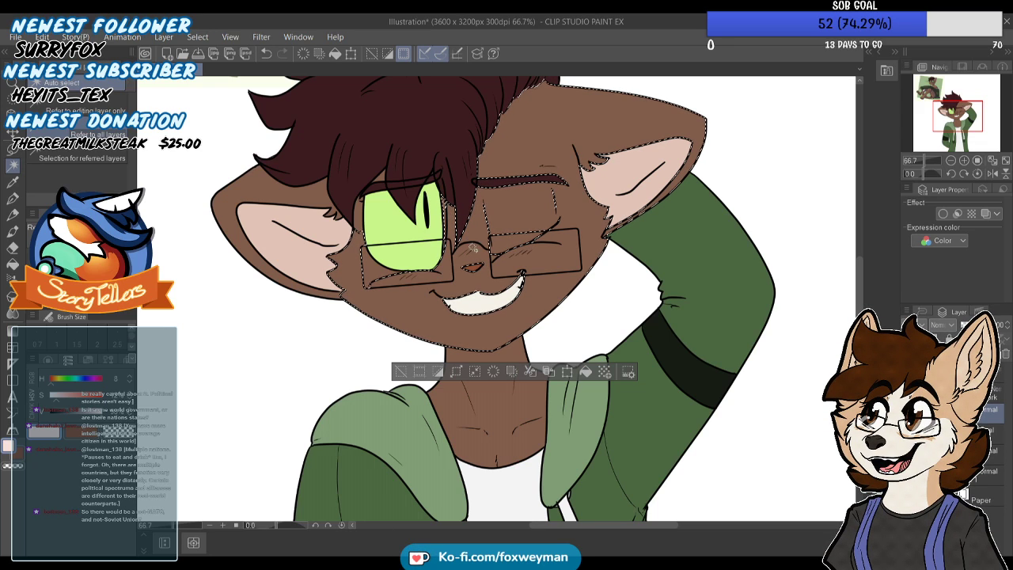
scroll(479, 304, "down", 3)
scroll(428, 188, "up", 2)
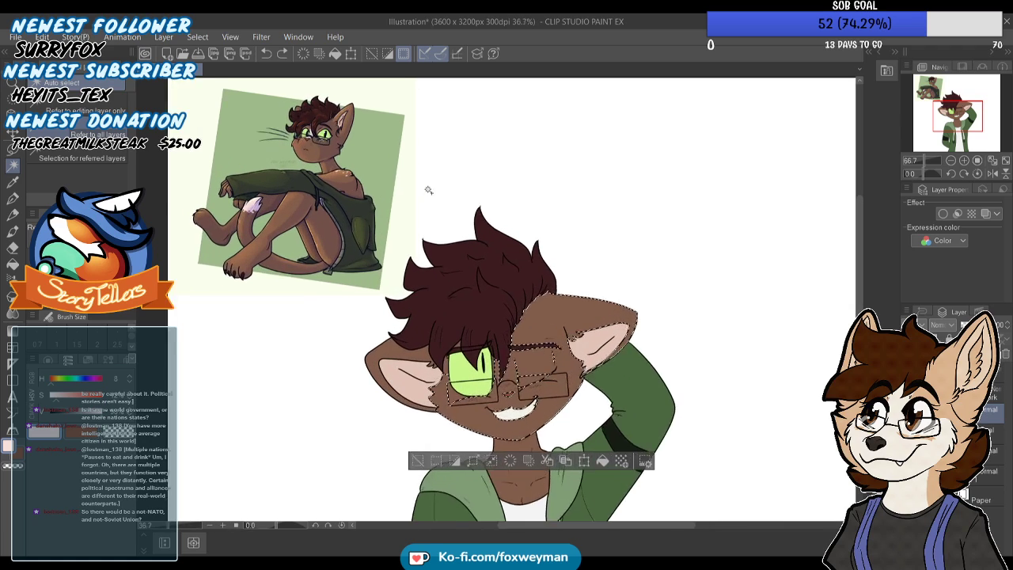
Try to paint a pale pinkish marking down the bridge of the nose inside the face selection with the Turnip pen
key("p")
scroll(467, 242, "down", 3)
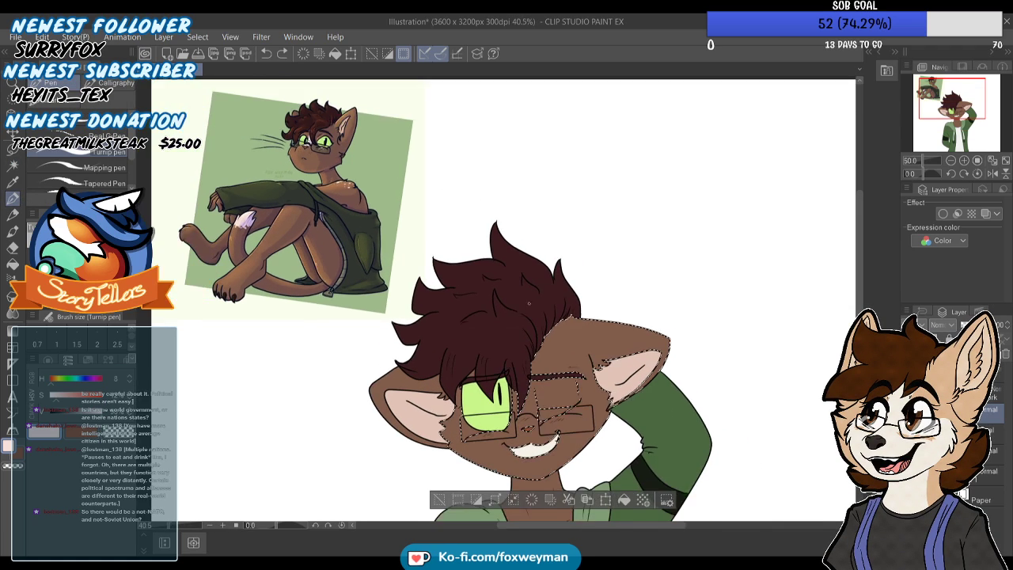
scroll(509, 368, "up", 5)
scroll(522, 431, "up", 4)
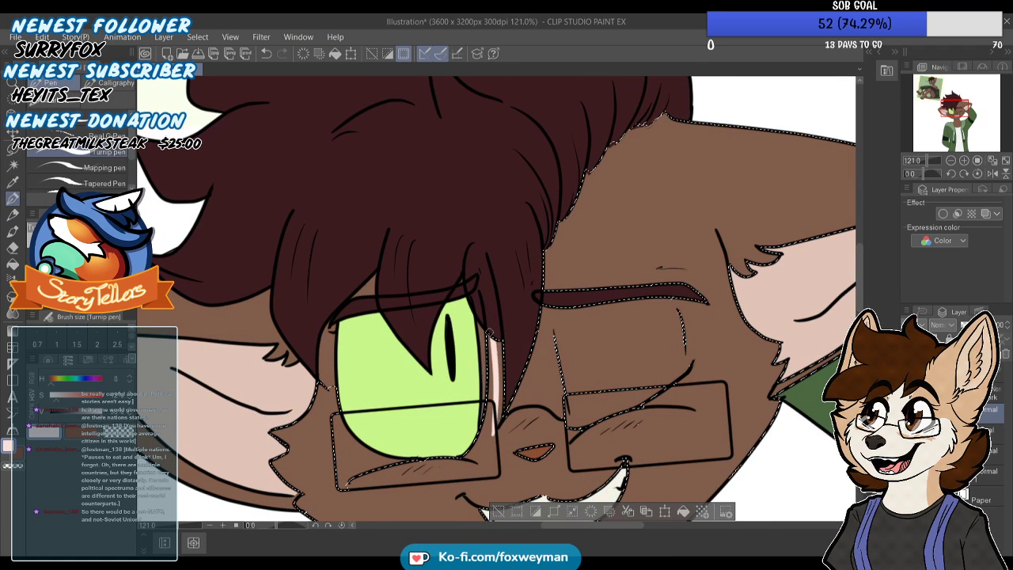
scroll(491, 291, "down", 2)
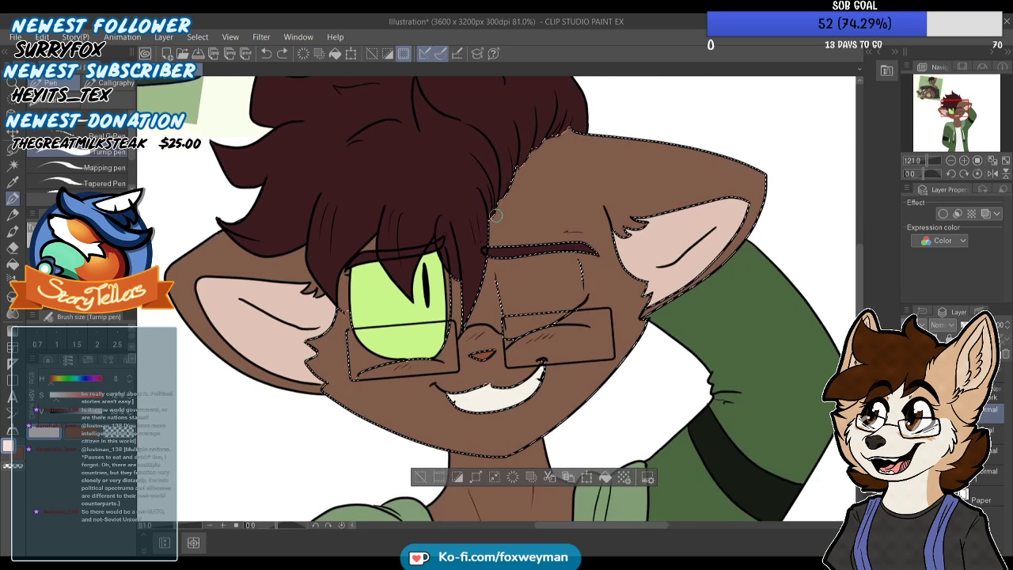
scroll(484, 260, "up", 1)
mouse_move(479, 251)
left_mouse_down()
mouse_move(492, 350)
mouse_move(459, 360)
mouse_move(450, 251)
mouse_move(444, 348)
mouse_move(463, 309)
mouse_move(483, 352)
mouse_move(435, 348)
mouse_move(503, 334)
mouse_move(487, 357)
mouse_move(439, 323)
mouse_move(442, 297)
left_mouse_up()
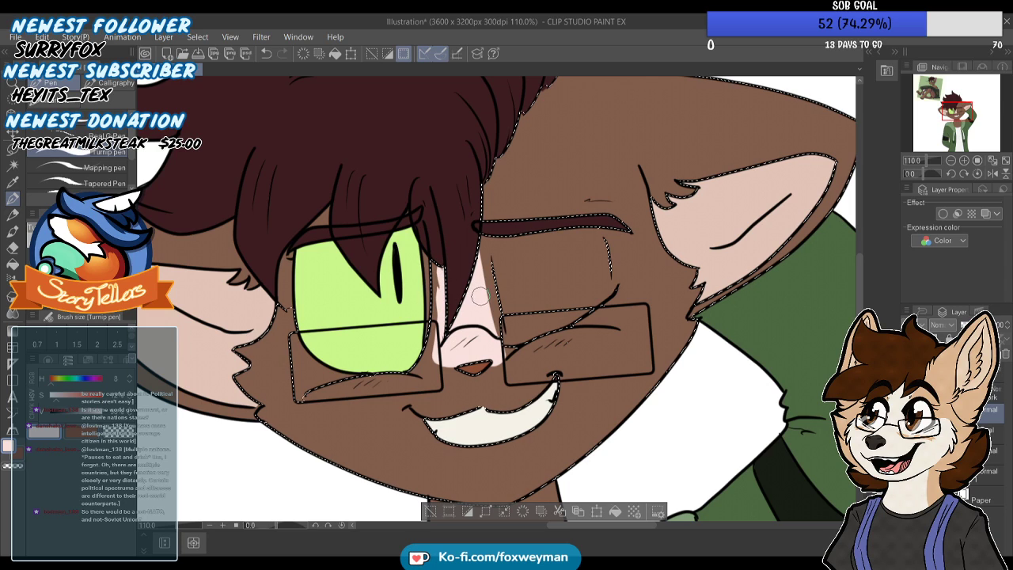
mouse_move(488, 309)
left_mouse_down()
mouse_move(501, 350)
mouse_move(503, 313)
mouse_move(507, 369)
mouse_move(496, 378)
left_mouse_up()
Undo the pale strokes painted on the bridge of the nose
key("ctrl+z")
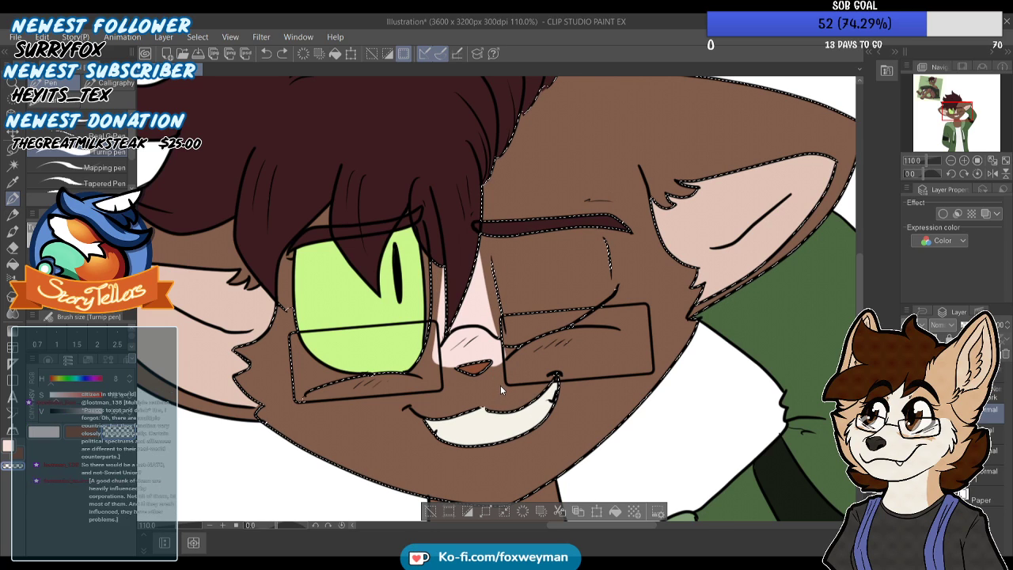
key("ctrl+z")
key("ctrl+z")
key("ctrl+z")
key("ctrl+z")
key("ctrl+z")
key("ctrl+z")
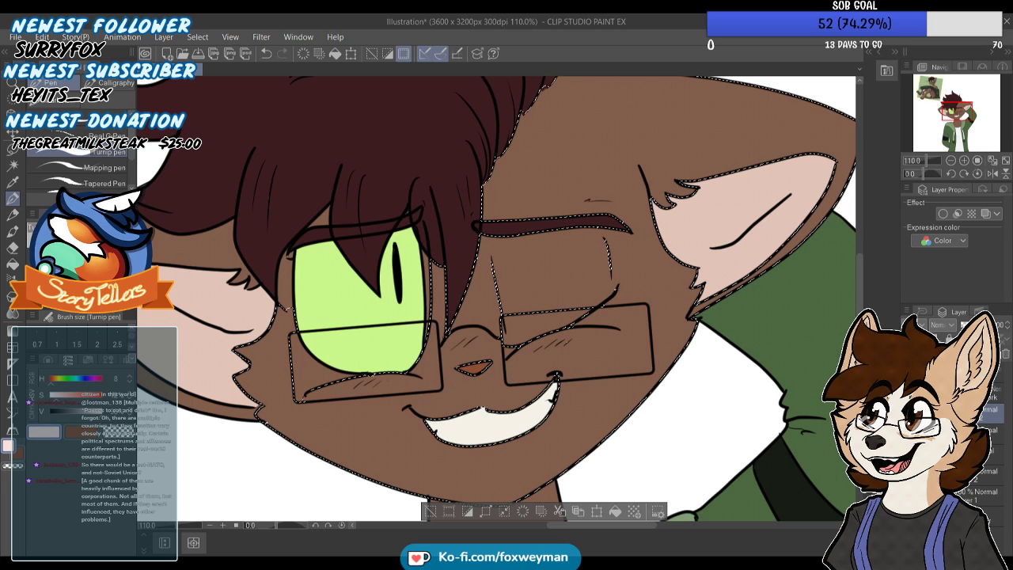
Outline a tapered pale pinkish marking from between the brows to the nose and fill its inside
scroll(465, 271, "up", 2)
left_click_drag(457, 339, 443, 288)
mouse_move(490, 196)
left_mouse_down()
mouse_move(508, 259)
mouse_move(505, 298)
mouse_move(500, 242)
mouse_move(504, 323)
mouse_move(458, 335)
left_mouse_up()
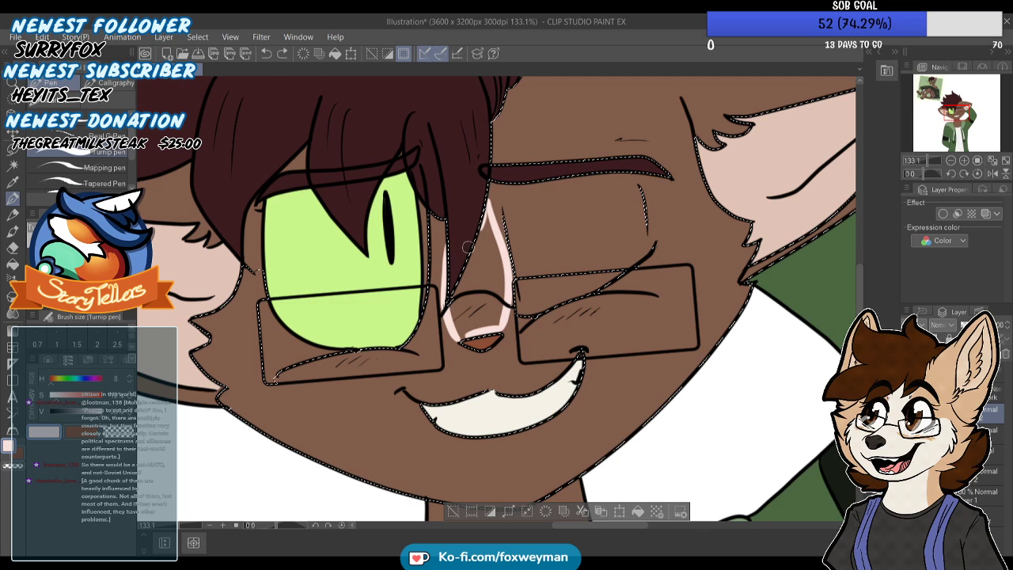
key("g")
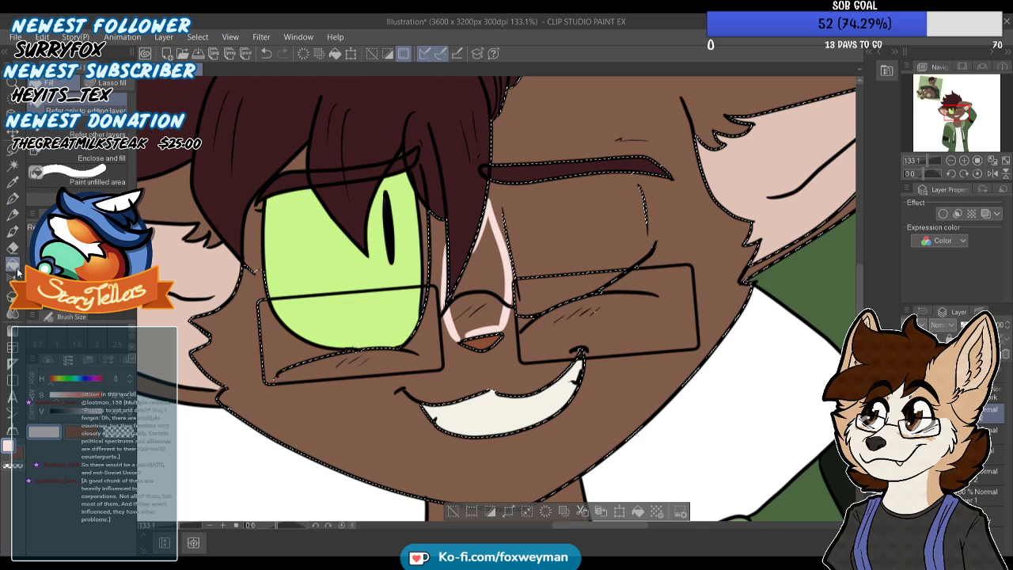
left_click(487, 294)
scroll(487, 295, "down", 1)
scroll(413, 213, "down", 1)
Refine the edges of the pale nose-bridge marking with the Turnip pen, tapering it toward the brows
key("p")
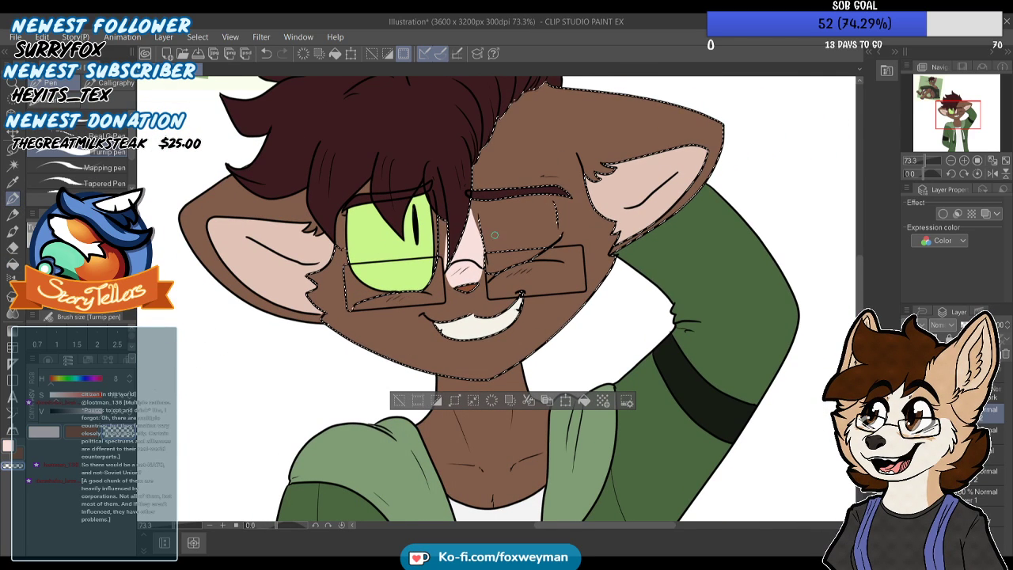
scroll(495, 235, "up", 3)
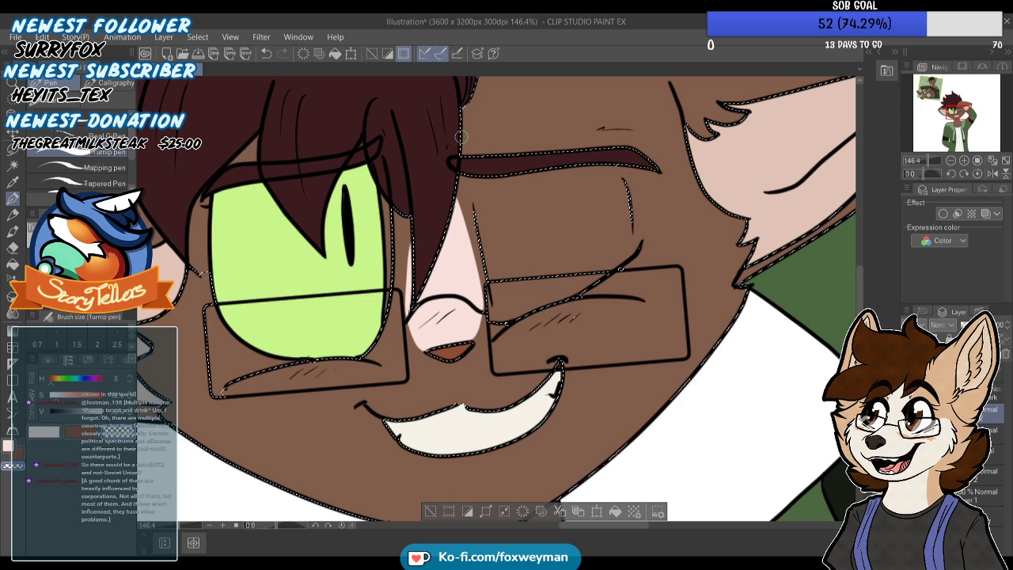
scroll(461, 137, "down", 1)
scroll(417, 230, "up", 1)
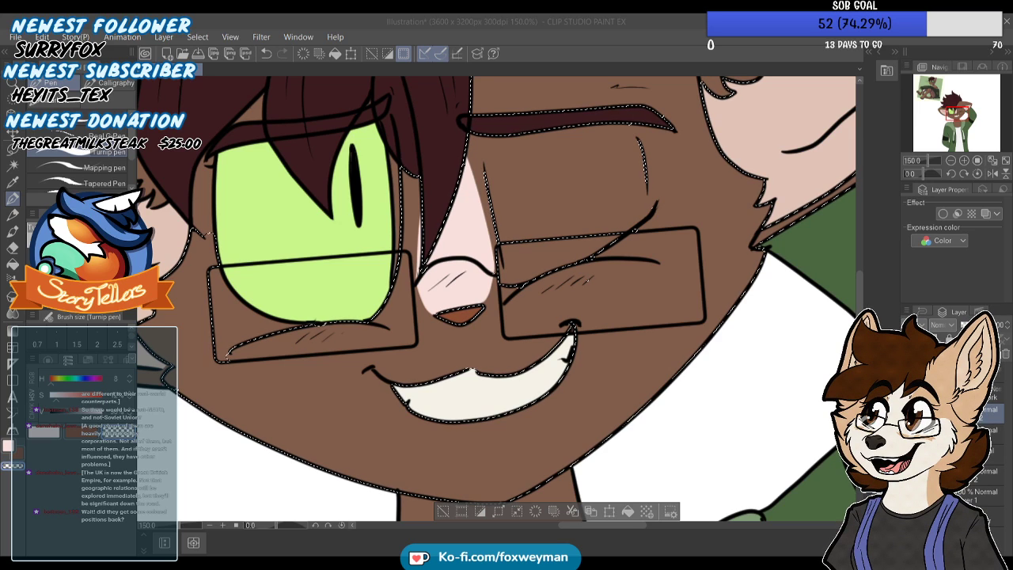
scroll(415, 229, "up", 2)
scroll(415, 229, "up", 1)
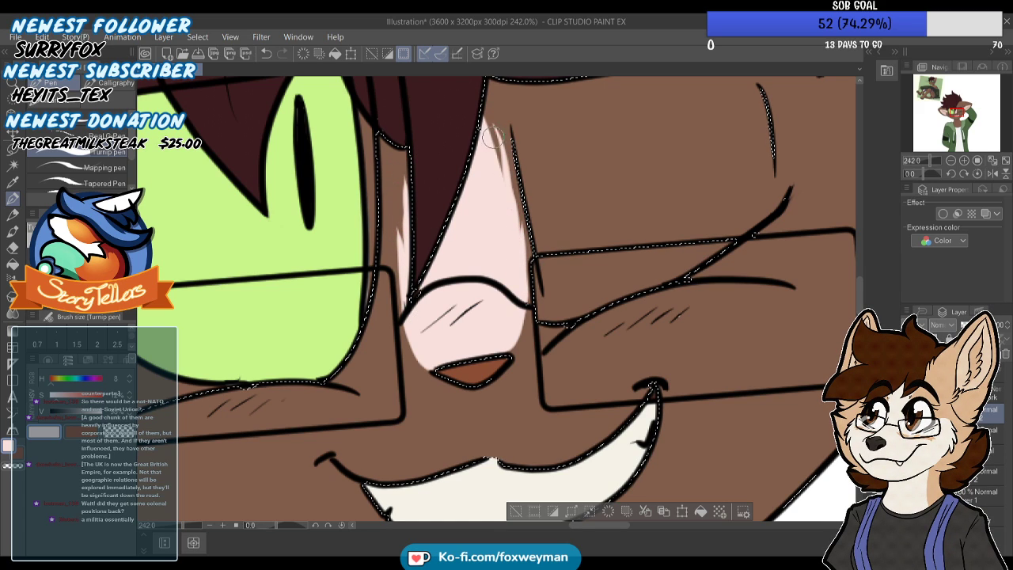
scroll(480, 219, "down", 6)
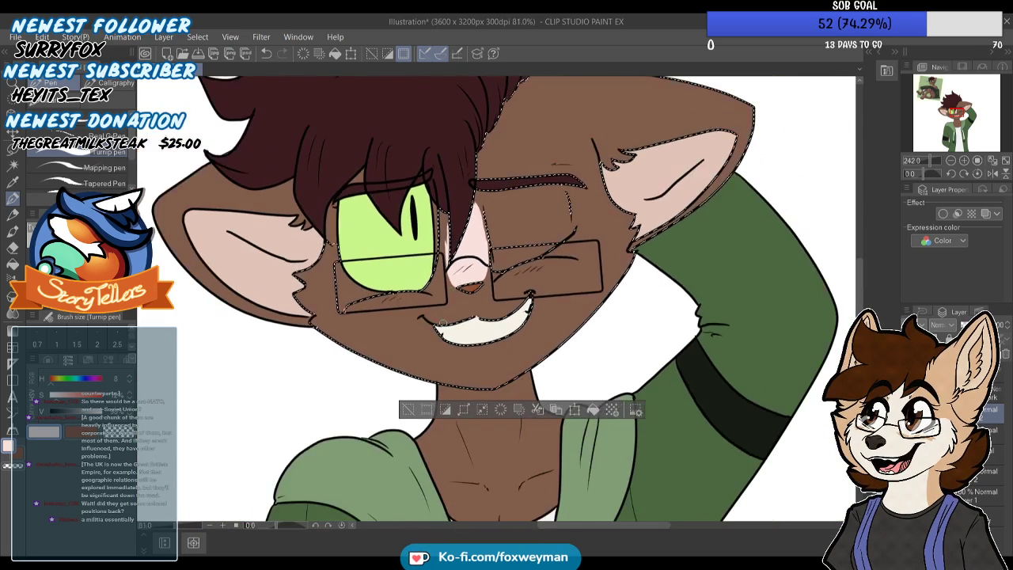
scroll(443, 323, "down", 1)
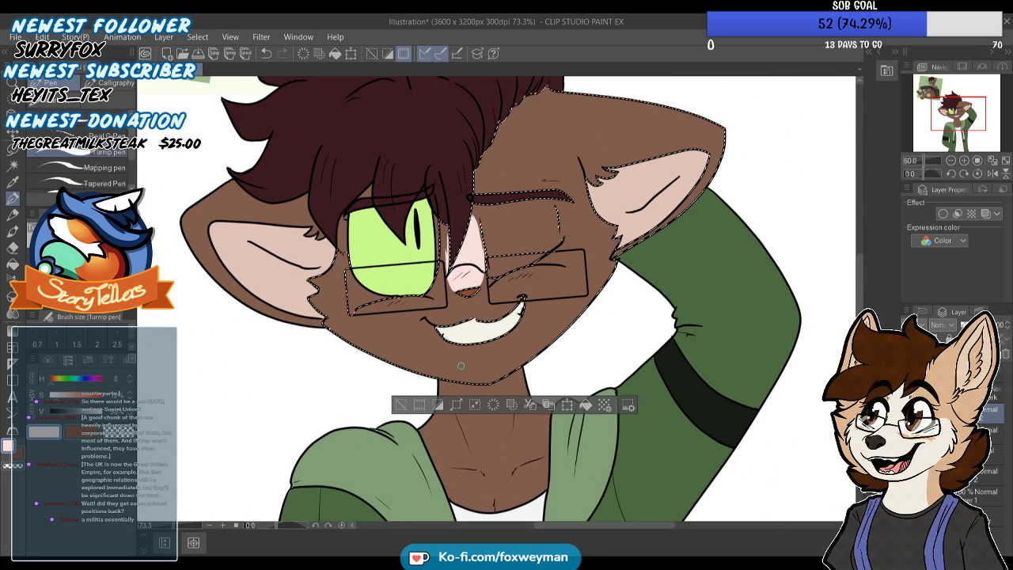
Dot a small cluster of pale freckles on the cheek under the open green eye, redoing misplaced dots
scroll(396, 297, "up", 4)
left_click_drag(384, 307, 377, 308)
left_click(362, 316)
left_click(391, 312)
left_click(378, 321)
key("ctrl+z")
key("ctrl+z")
key("ctrl+z")
left_click(366, 317)
left_click(391, 315)
left_click(384, 323)
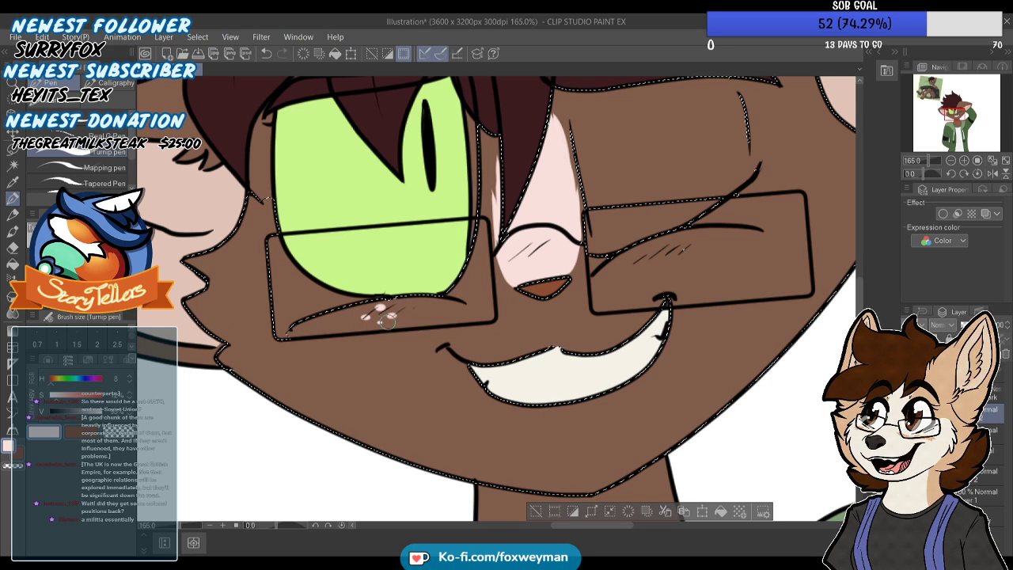
Dot a matching cluster of pale freckles under the winking eye and clear the face selection
left_click(663, 244)
left_click(651, 256)
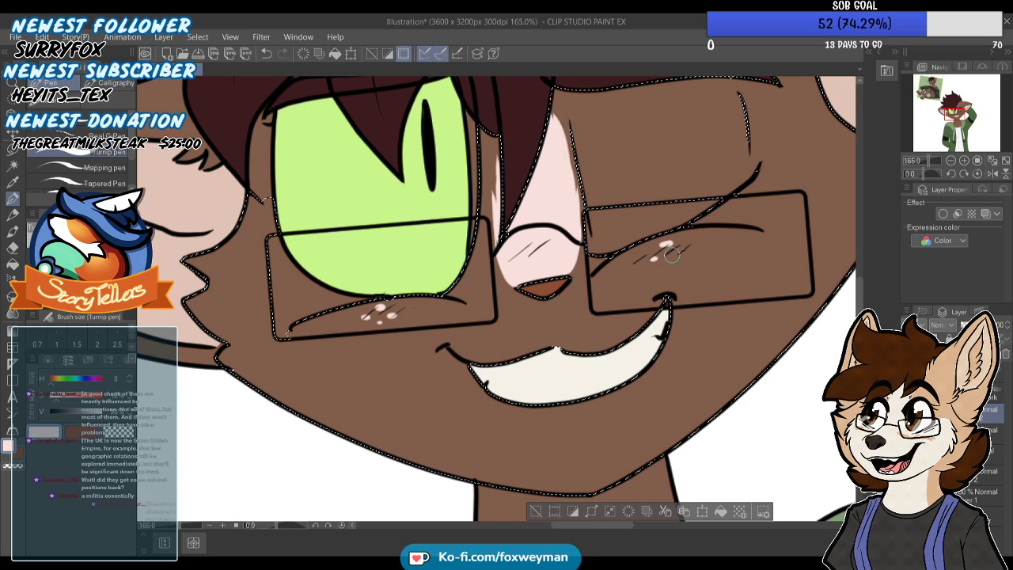
scroll(679, 254, "down", 2)
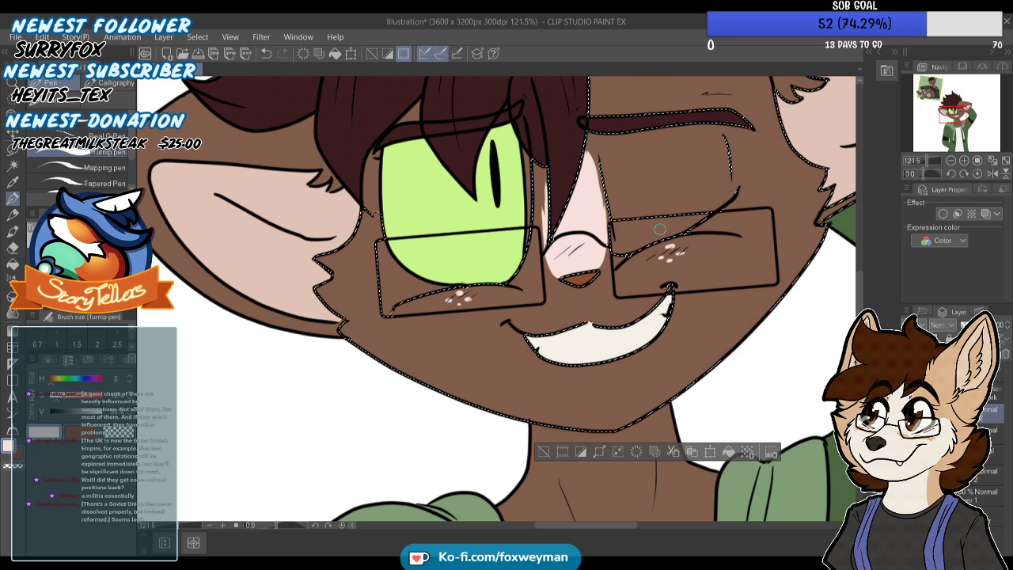
scroll(605, 215, "down", 1)
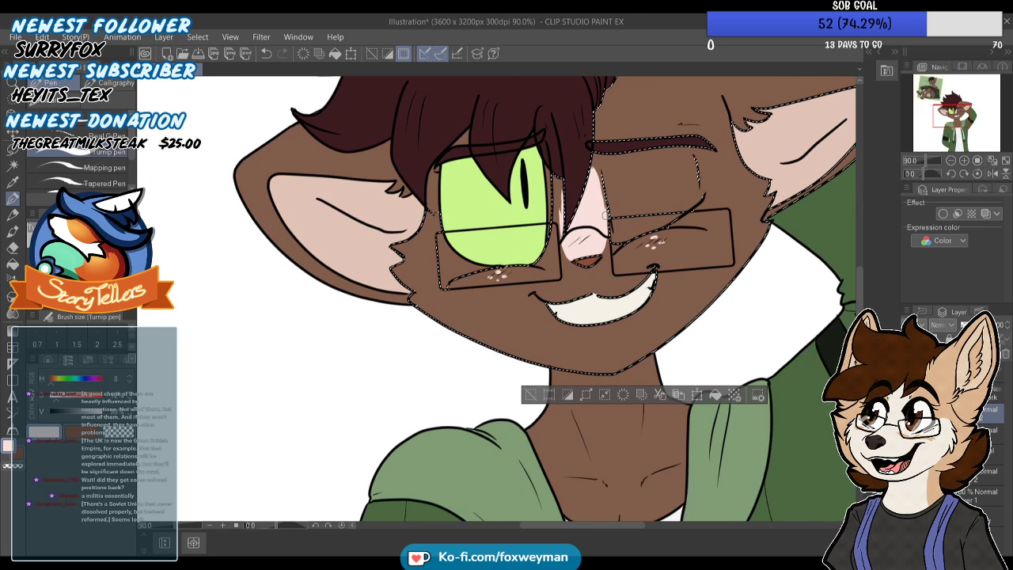
scroll(640, 185, "up", 2)
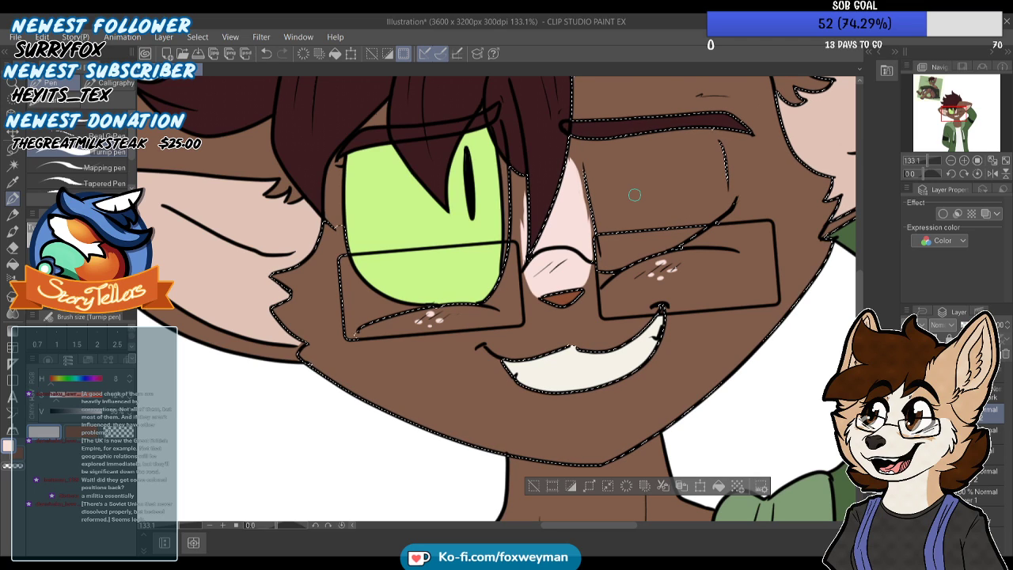
scroll(635, 195, "down", 8)
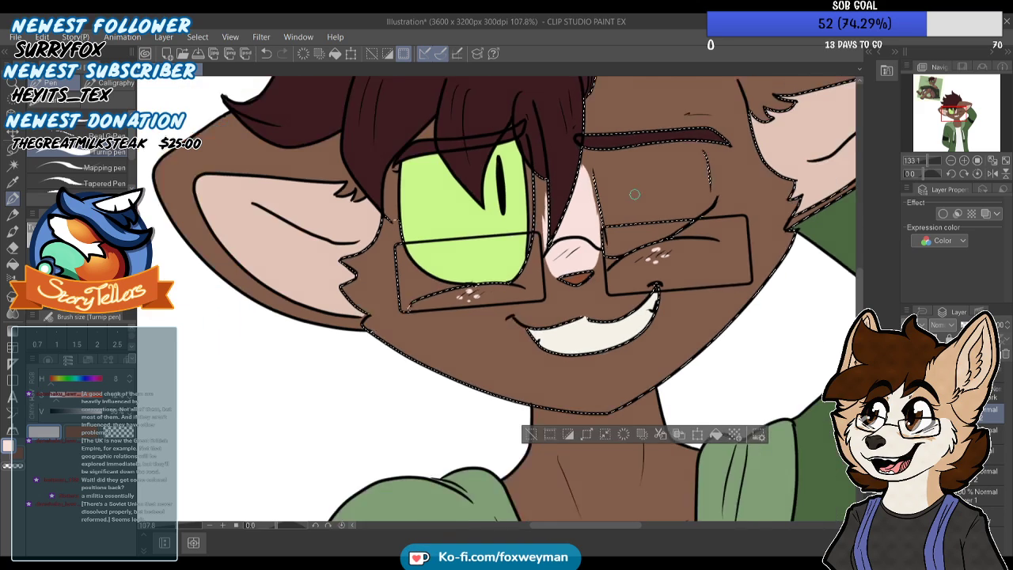
scroll(490, 349, "up", 2)
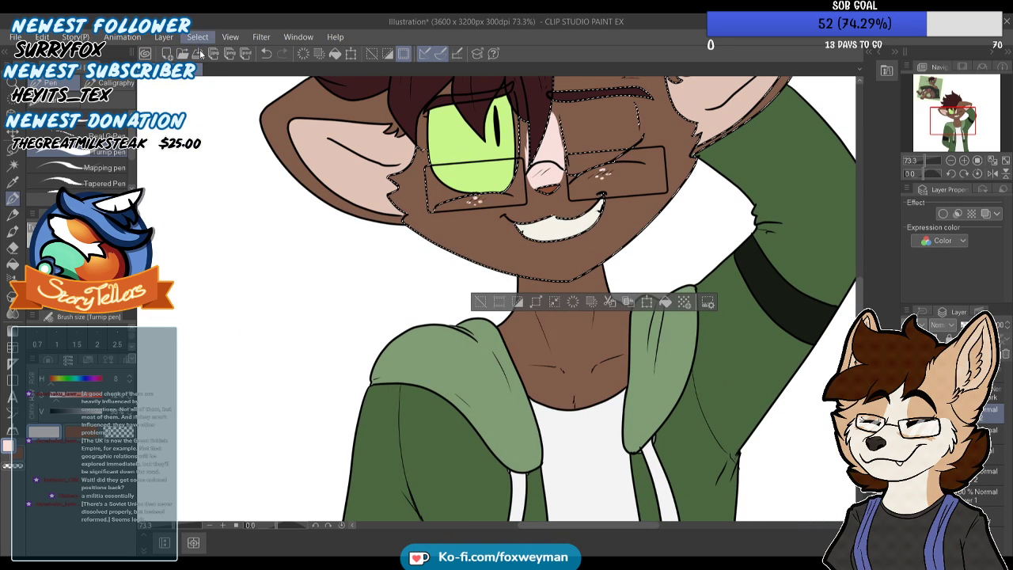
key("ctrl+d")
Select the brown neck and upper chest area with Auto select on the colour layer
left_click(12, 164)
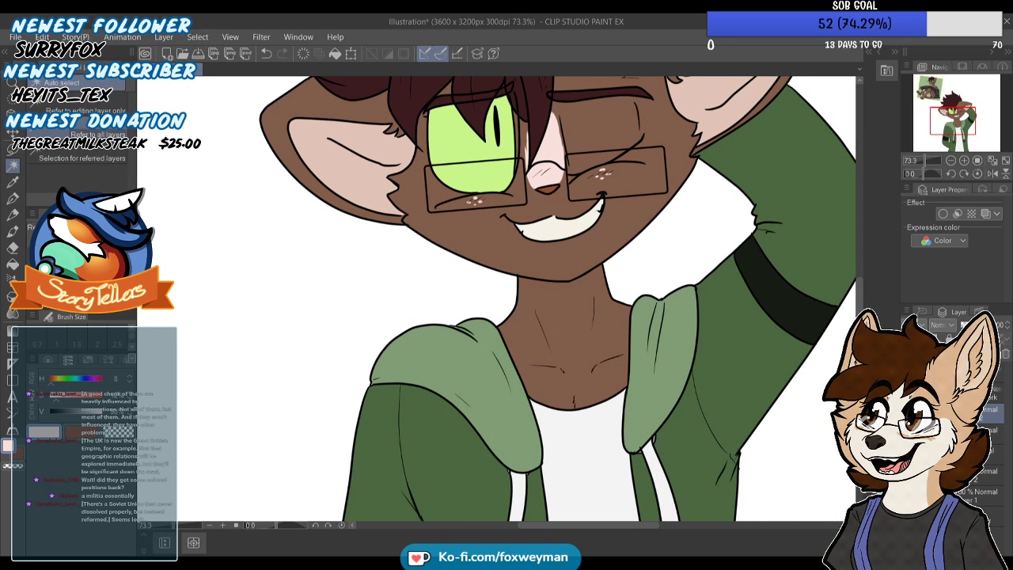
left_click(977, 434)
left_click(587, 316)
scroll(589, 299, "down", 4)
scroll(590, 307, "up", 3)
Paint a pointed pale pinkish fur tuft on the chest just above the shirt neckline, and clear the selection
left_click(13, 198)
scroll(632, 399, "up", 2)
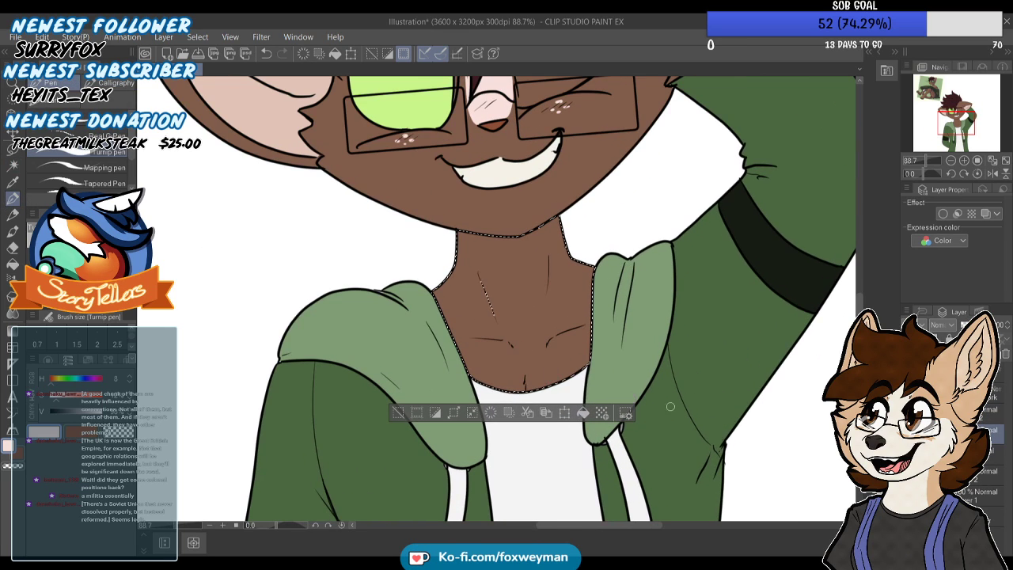
scroll(496, 349, "up", 2)
left_click_drag(520, 406, 532, 372)
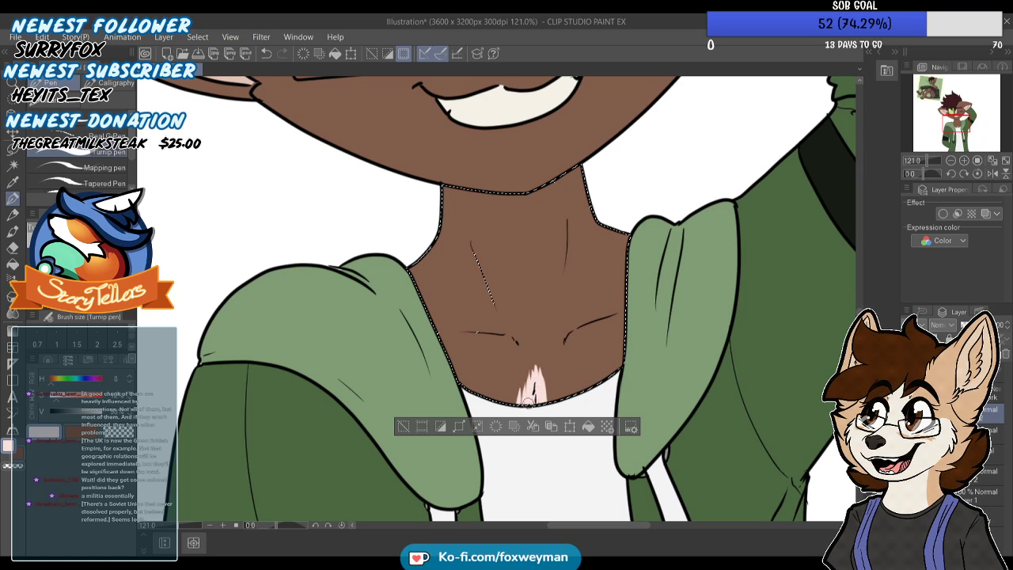
left_click_drag(547, 397, 560, 404)
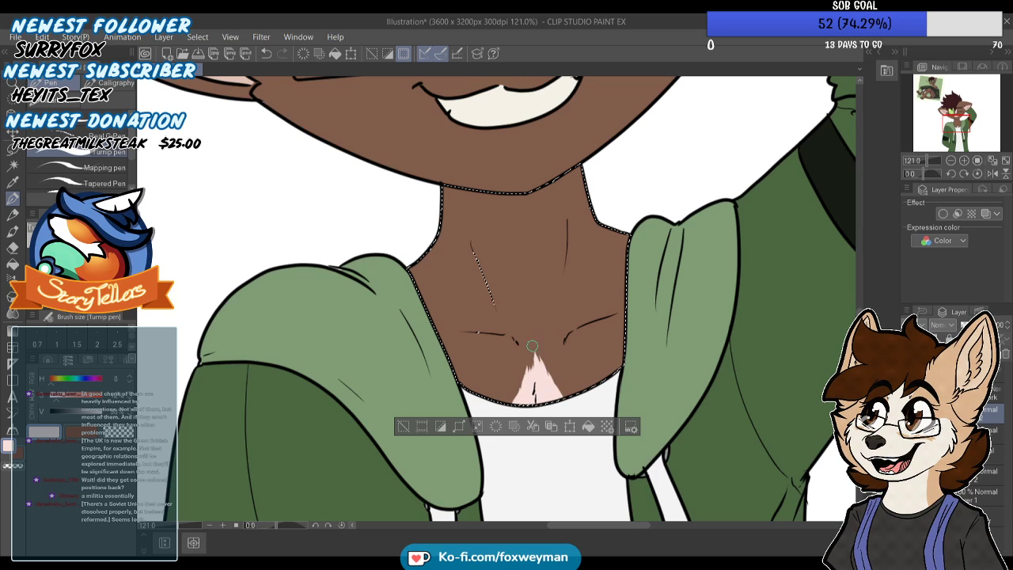
scroll(530, 362, "down", 3)
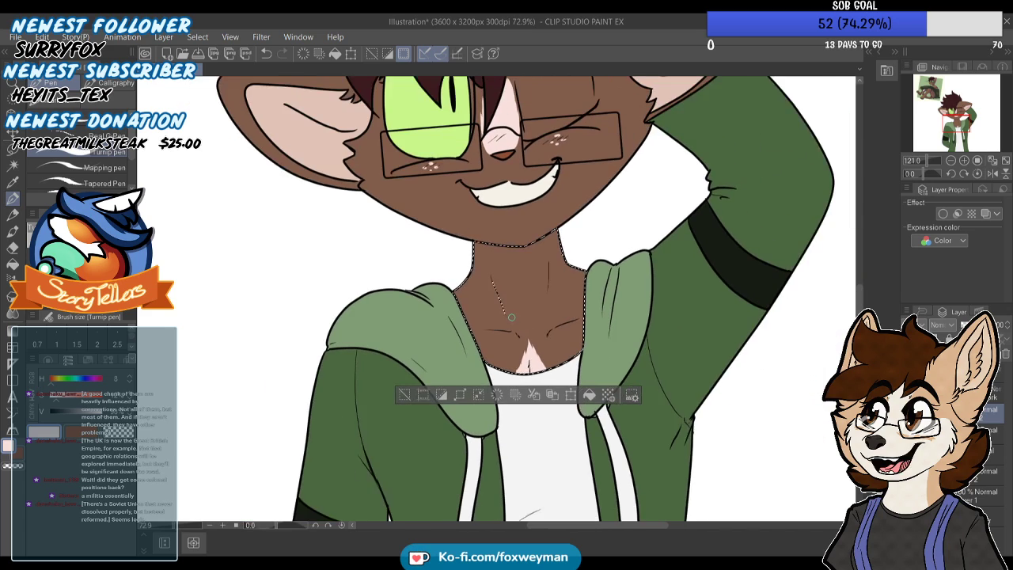
scroll(518, 329, "up", 2)
mouse_move(953, 130)
left_mouse_down()
mouse_move(935, 80)
mouse_move(954, 113)
left_mouse_up()
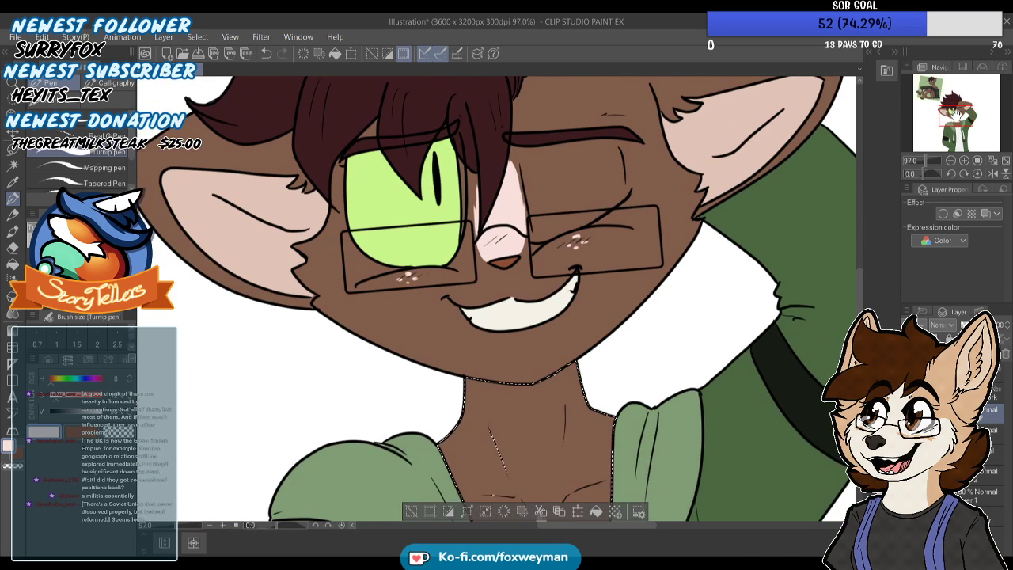
scroll(712, 178, "down", 4)
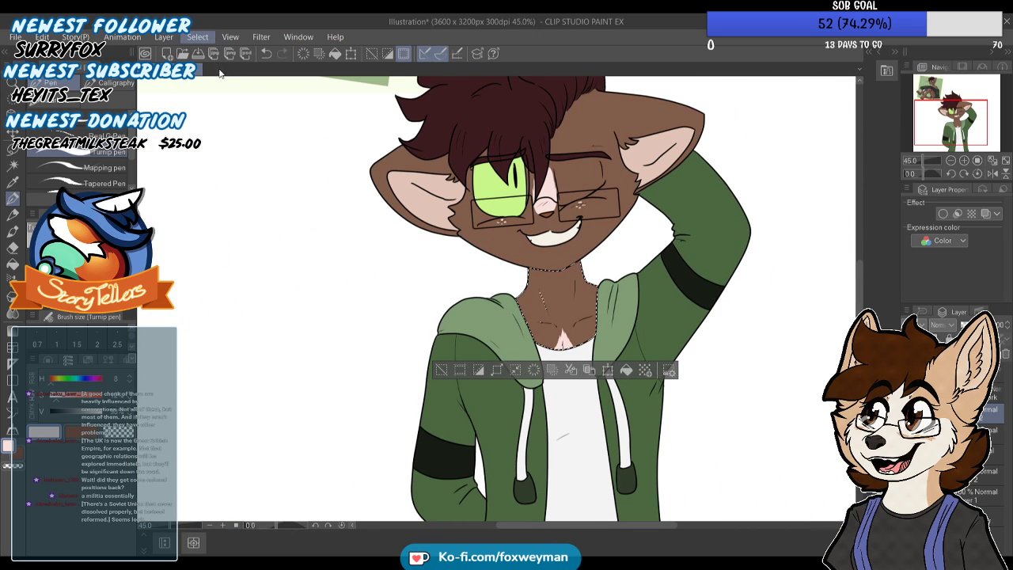
key("ctrl+d")
Select the white shirt area with Auto select on the colour layer and add a new layer above the markings layer
scroll(399, 185, "up", 2)
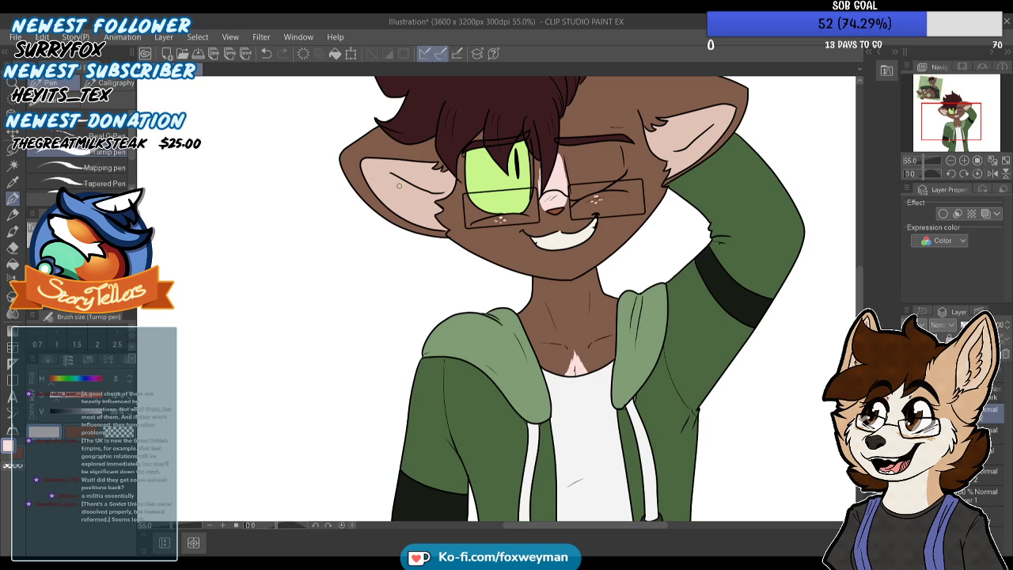
scroll(399, 185, "down", 3)
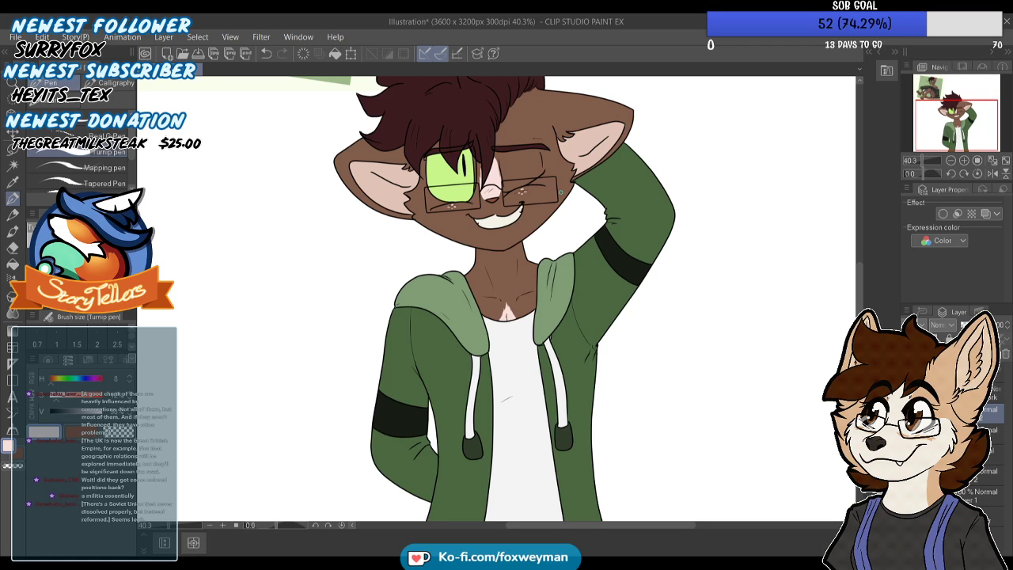
scroll(452, 115, "down", 1)
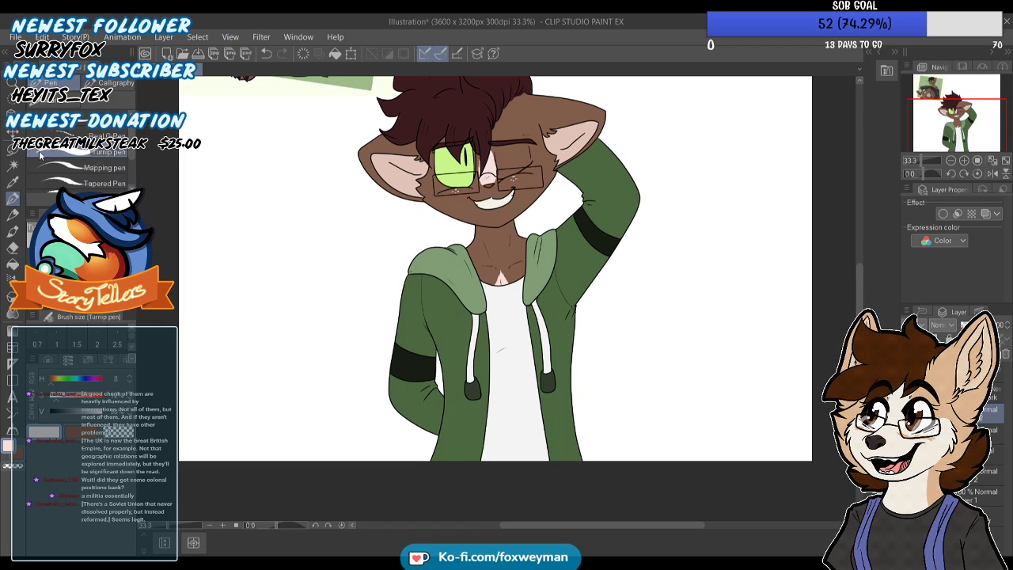
left_click(6, 165)
scroll(532, 333, "up", 1)
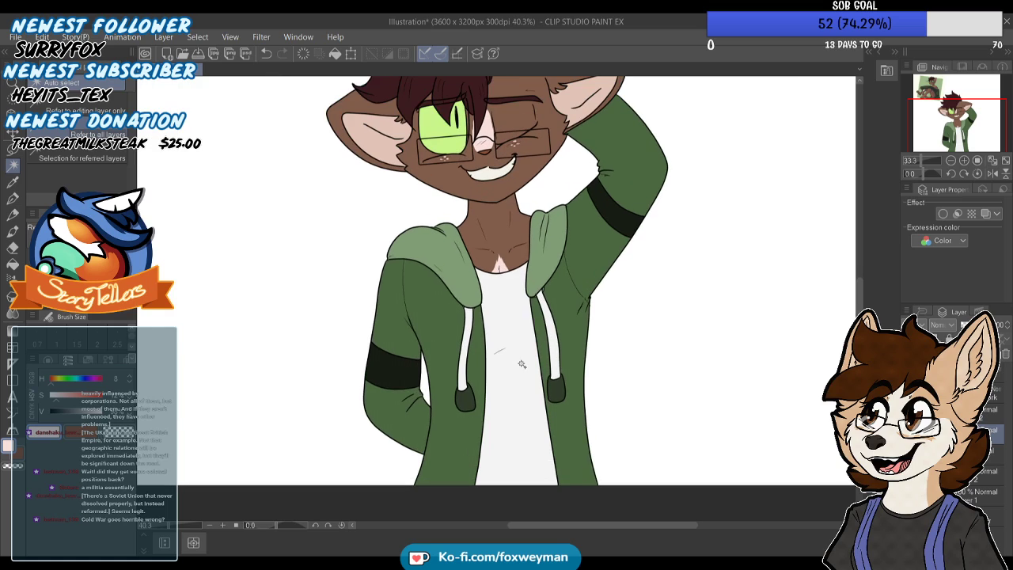
left_click(532, 334)
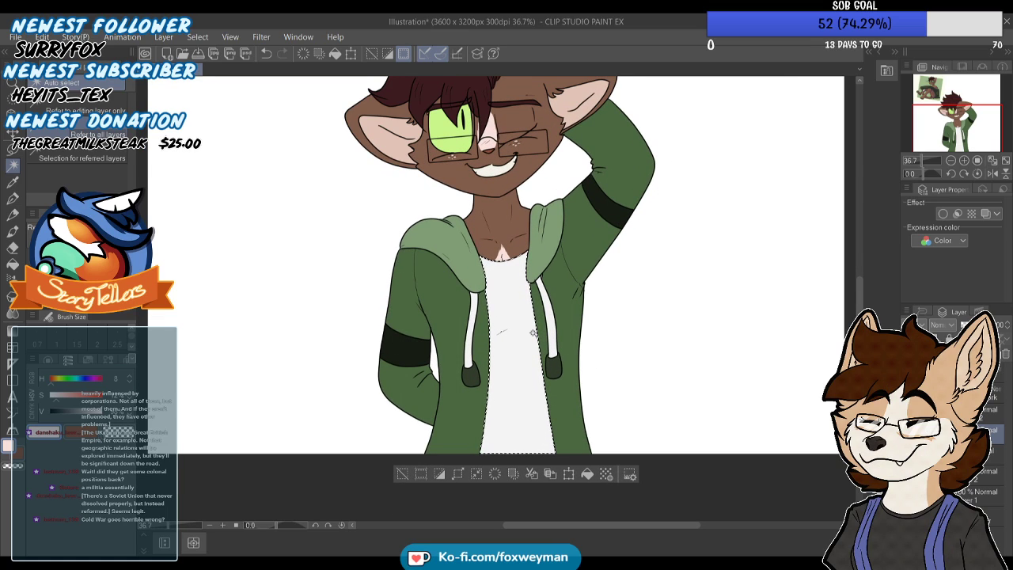
left_click(970, 413)
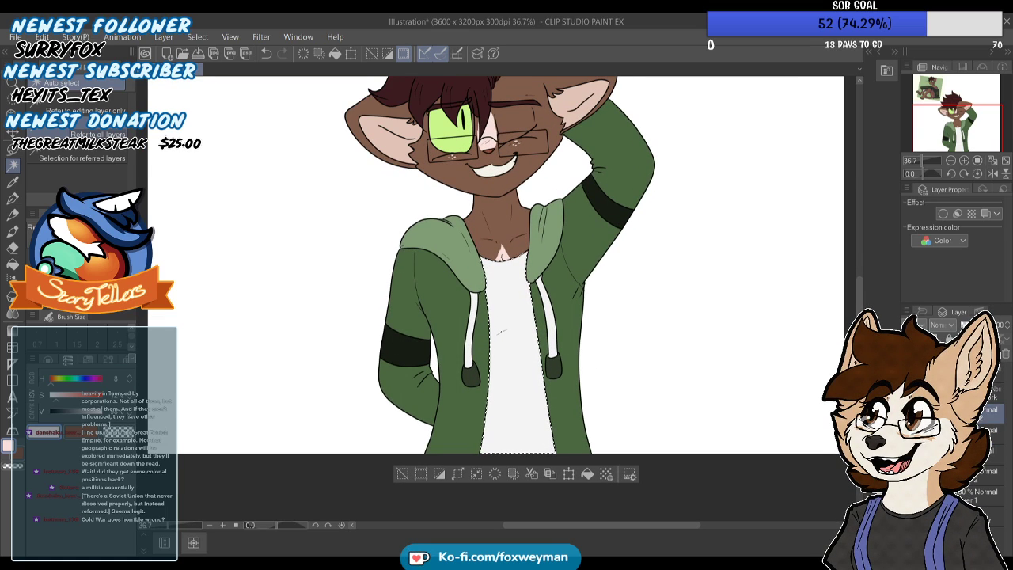
left_click(916, 354)
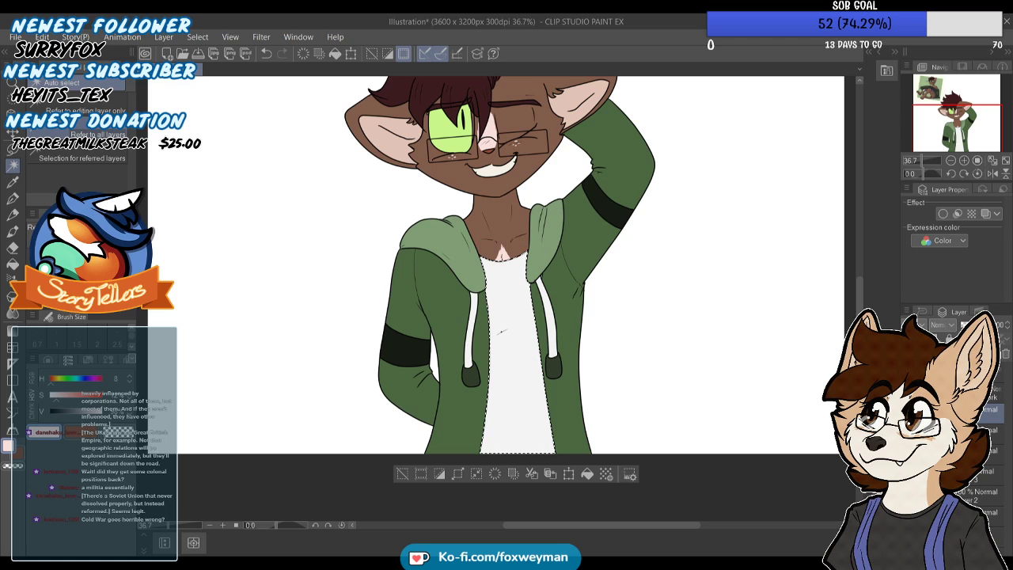
Paint a solid bright red stripe (hue 0) across the middle of the white shirt with the Turnip pen
left_click_drag(56, 398, 107, 401)
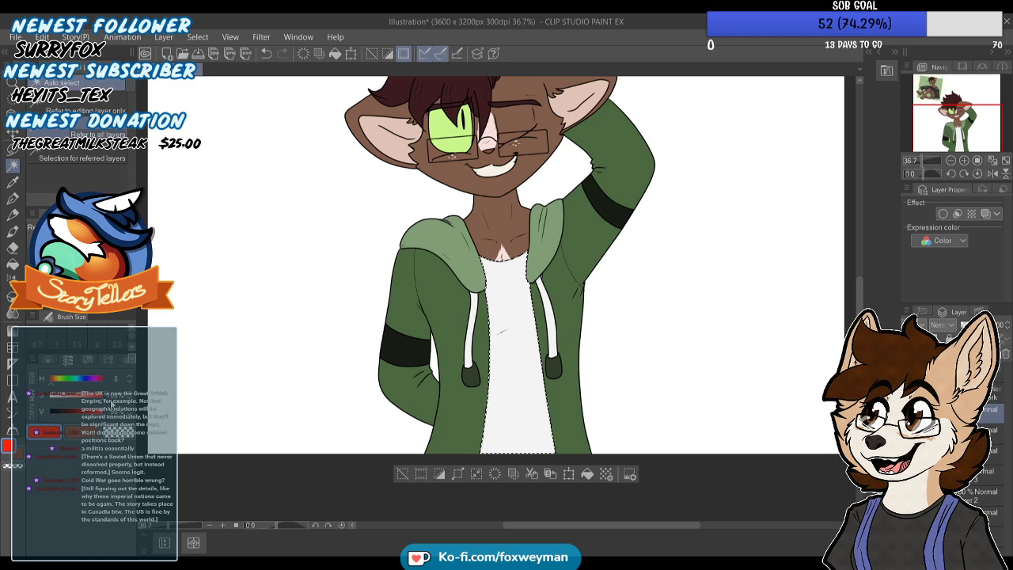
left_click(13, 199)
scroll(483, 319, "up", 6)
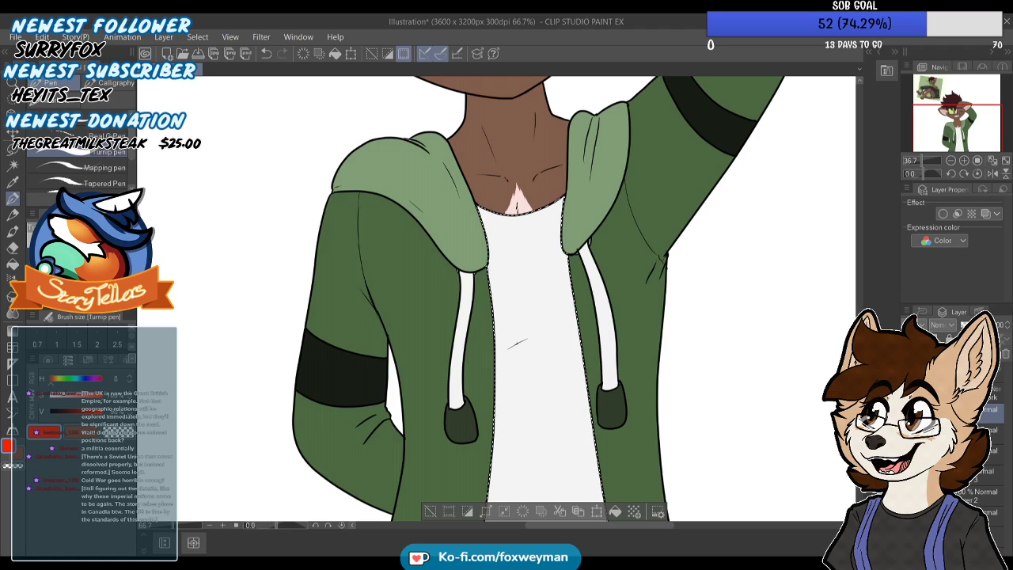
left_click_drag(491, 304, 609, 292)
key("ctrl+z")
mouse_move(488, 305)
left_mouse_down()
mouse_move(605, 283)
mouse_move(514, 309)
mouse_move(486, 309)
mouse_move(605, 292)
left_mouse_up()
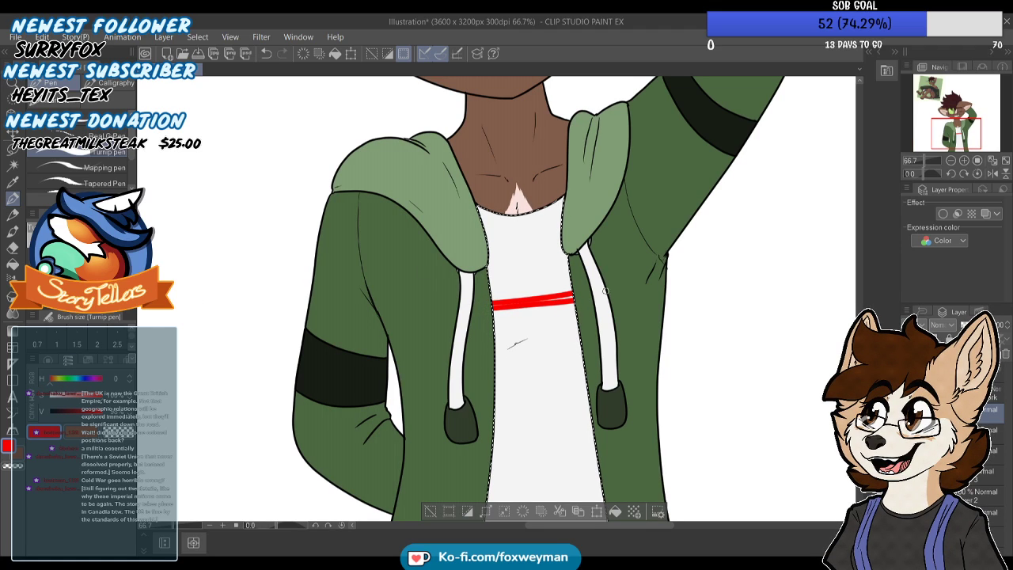
left_click_drag(478, 307, 601, 292)
left_click_drag(482, 312, 608, 295)
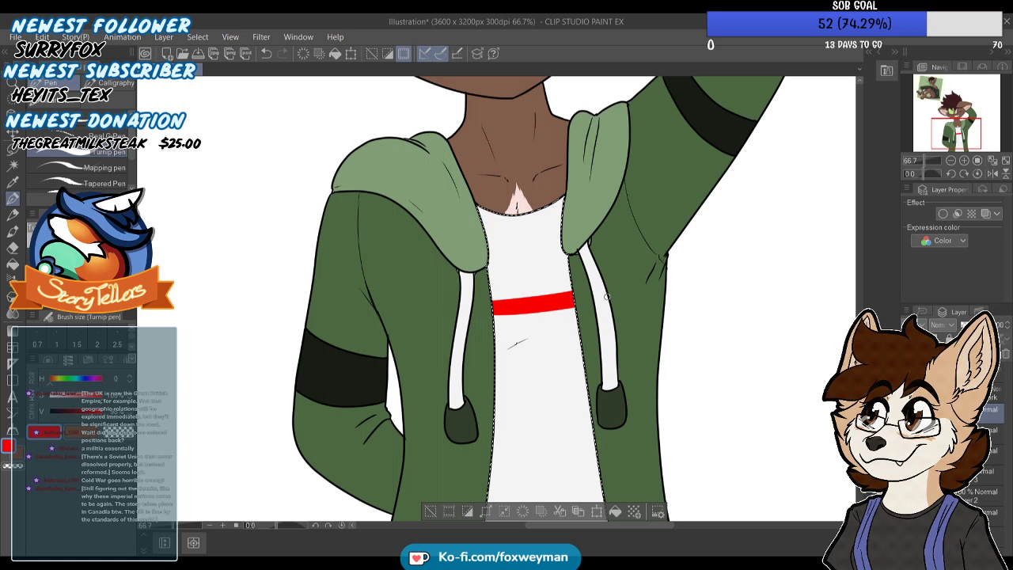
left_click_drag(477, 317, 619, 299)
scroll(514, 287, "down", 1)
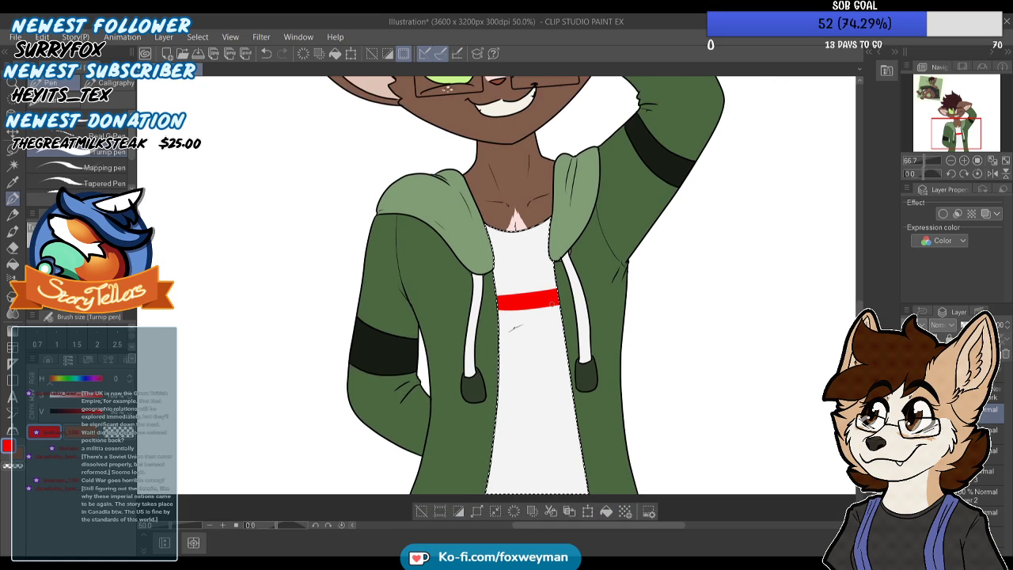
scroll(567, 318, "up", 1)
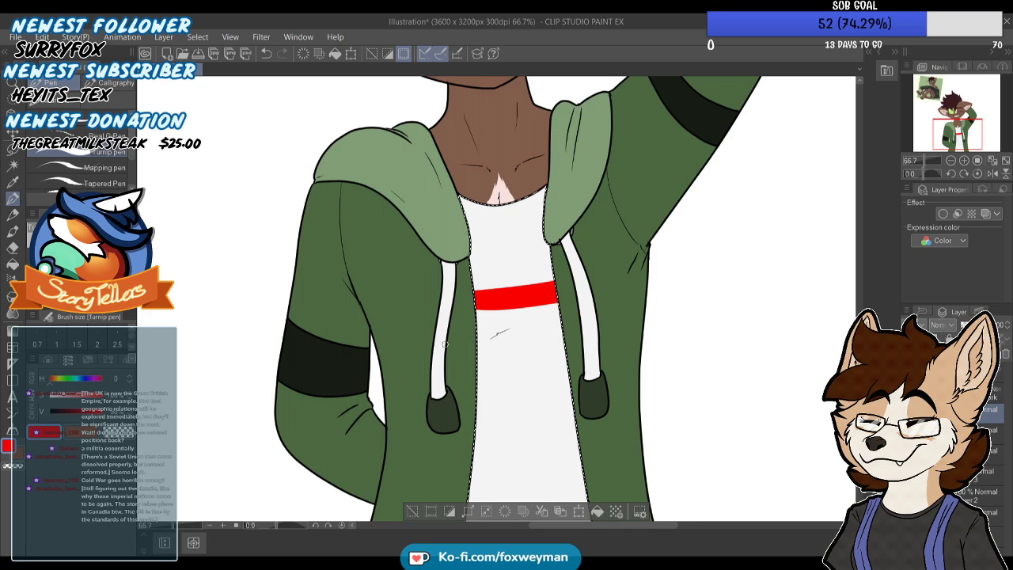
Paint an orange stripe (hue 25) directly beneath the red one across the shirt
left_click(54, 385)
left_click_drag(55, 387, 54, 386)
left_click_drag(465, 313, 590, 298)
key("ctrl+z")
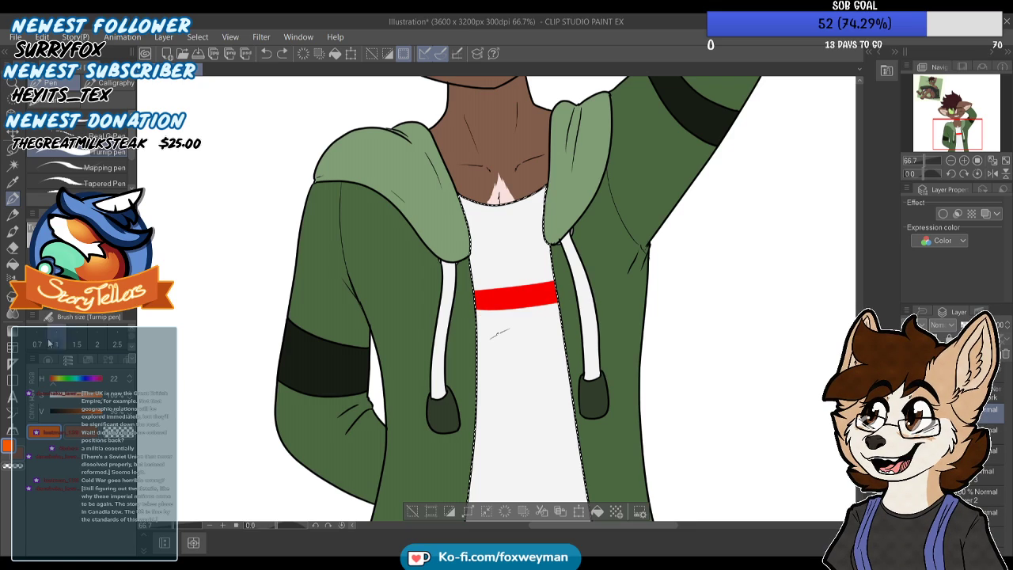
left_click_drag(467, 312, 576, 301)
key("ctrl+z")
left_click_drag(466, 312, 577, 302)
key("ctrl+z")
left_click_drag(464, 312, 578, 301)
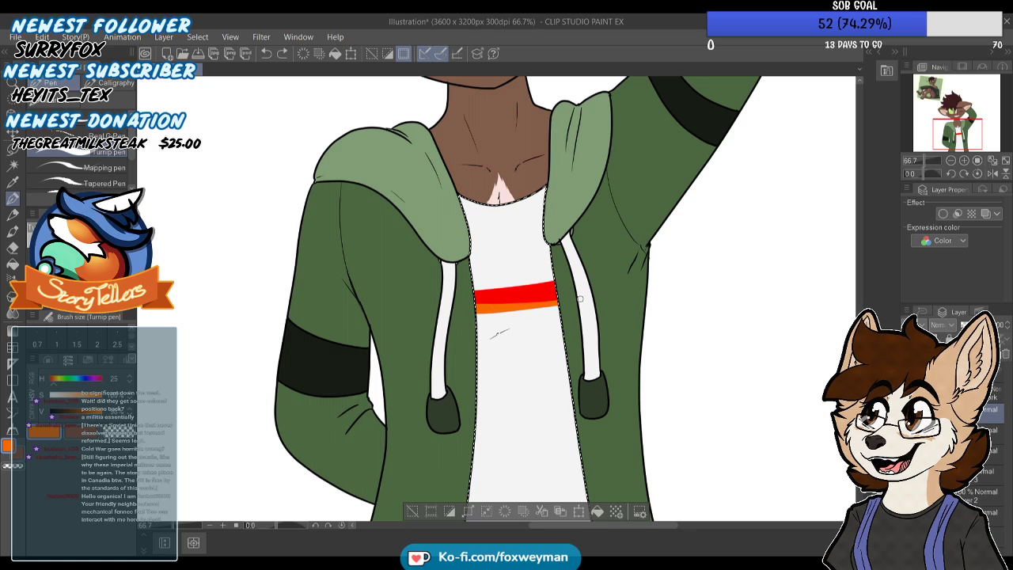
left_click_drag(467, 322, 572, 306)
left_click_drag(467, 318, 571, 308)
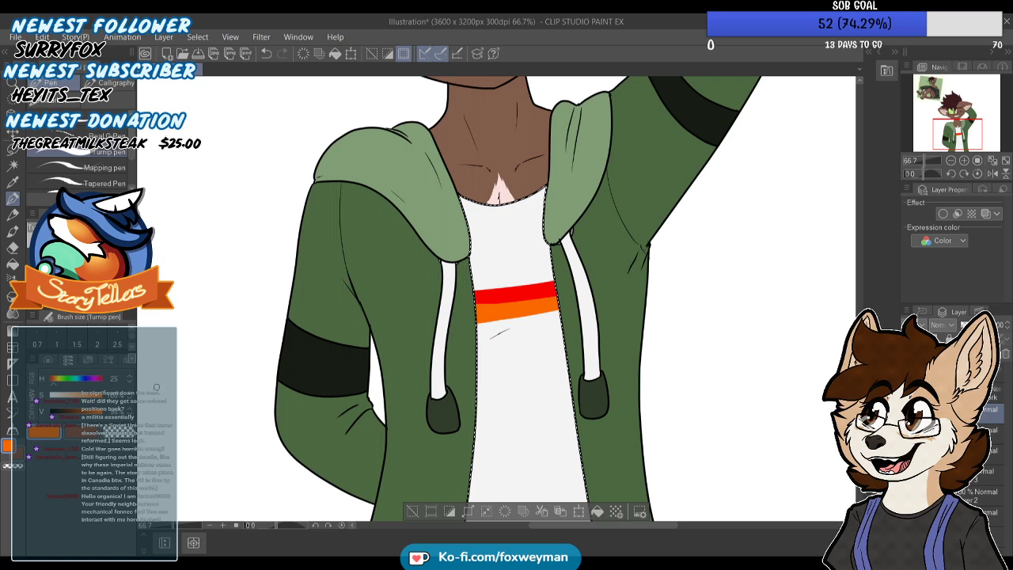
Paint a yellow stripe (hue 50) directly beneath the orange one across the shirt
left_click(59, 380)
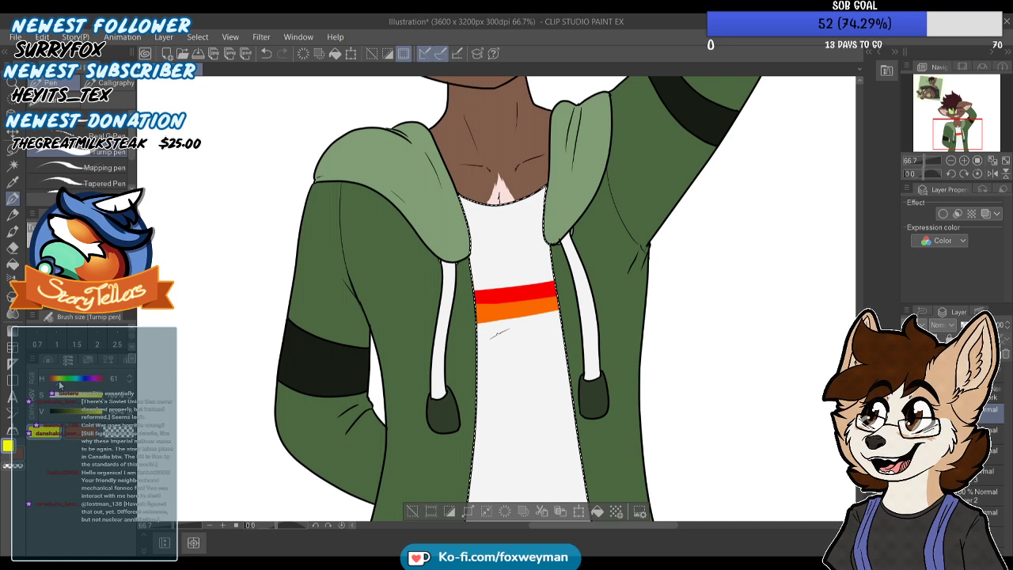
left_click(58, 380)
left_click_drag(471, 323, 555, 310)
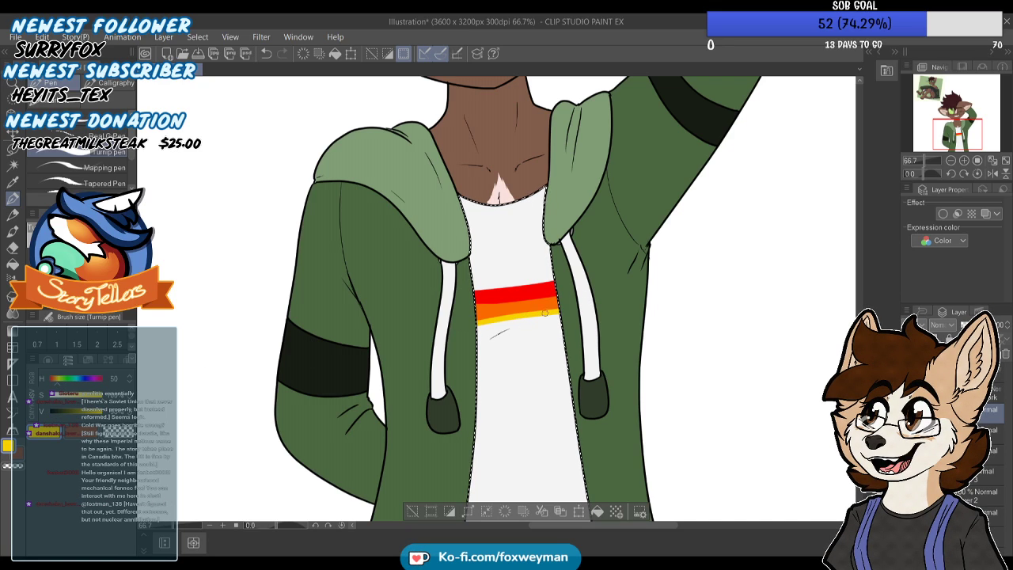
mouse_move(466, 324)
left_mouse_down()
mouse_move(566, 320)
mouse_move(580, 306)
left_mouse_up()
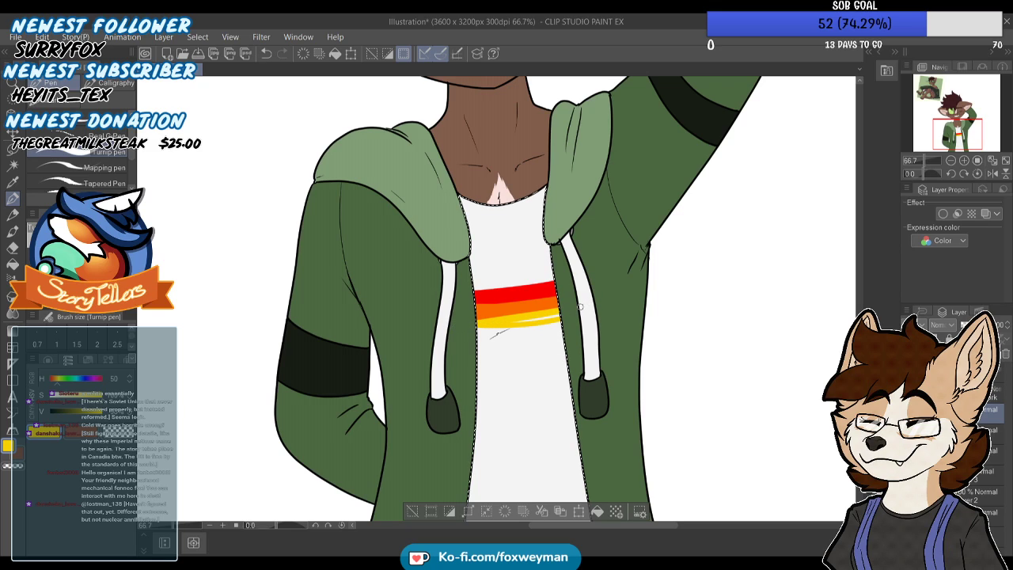
mouse_move(461, 331)
left_mouse_down()
mouse_move(580, 312)
mouse_move(544, 326)
mouse_move(446, 333)
mouse_move(586, 316)
mouse_move(510, 338)
mouse_move(449, 334)
mouse_move(563, 329)
left_mouse_up()
Tidy the boundary between the red and orange stripes using colours sampled from both
left_click(492, 310, "alt")
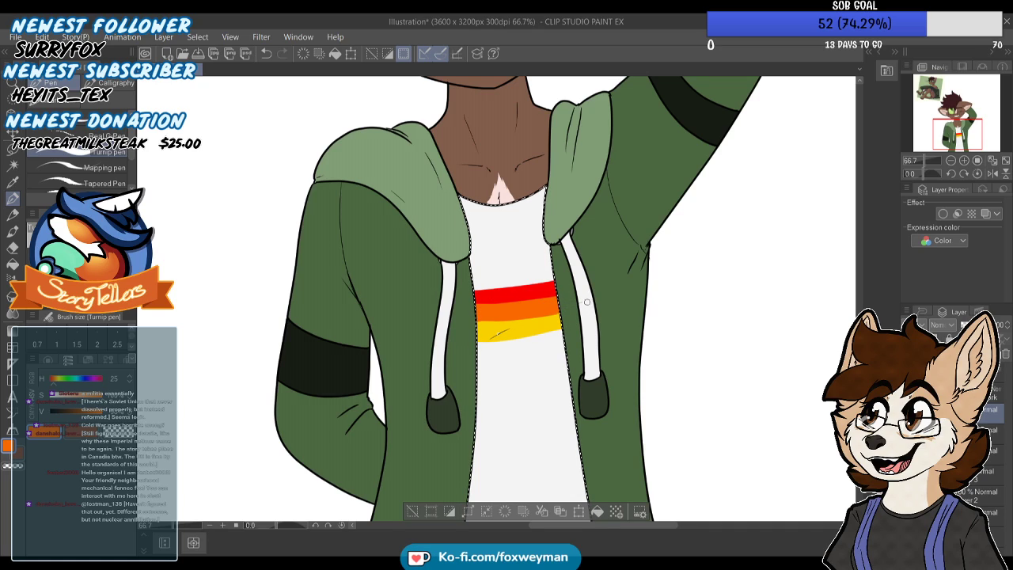
left_click(507, 295, "alt")
left_click_drag(477, 304, 558, 295)
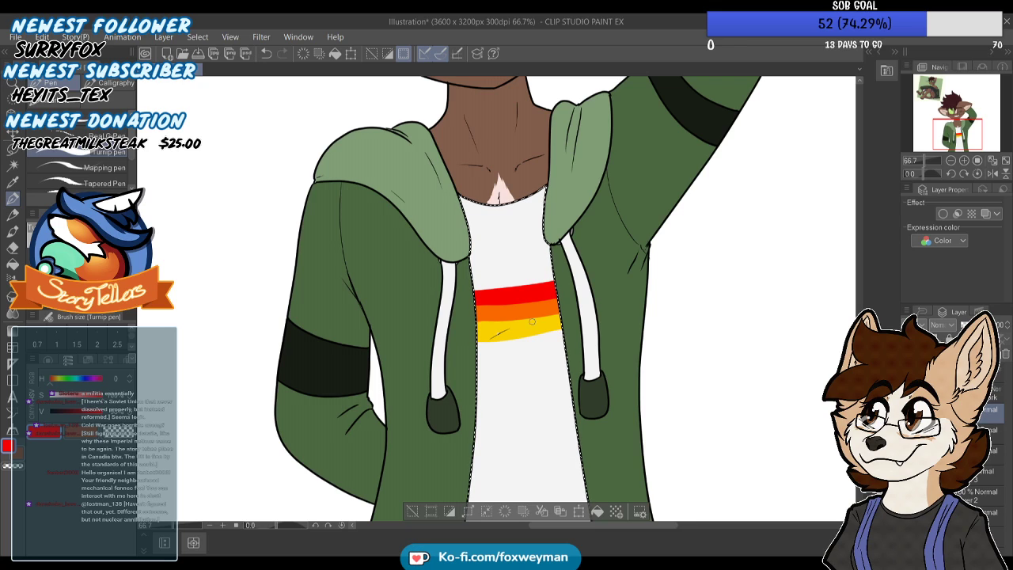
Paint a bright green stripe (hue 108) directly beneath the yellow one across the shirt
left_click(61, 380)
left_click_drag(61, 383, 60, 384)
left_click_drag(473, 344, 601, 322)
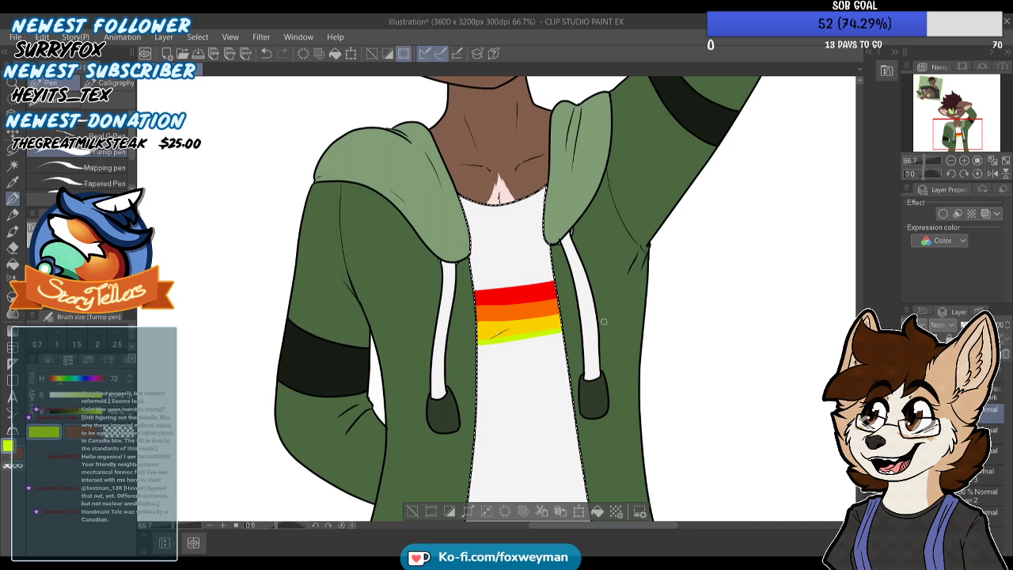
key("ctrl+z")
left_click(64, 383)
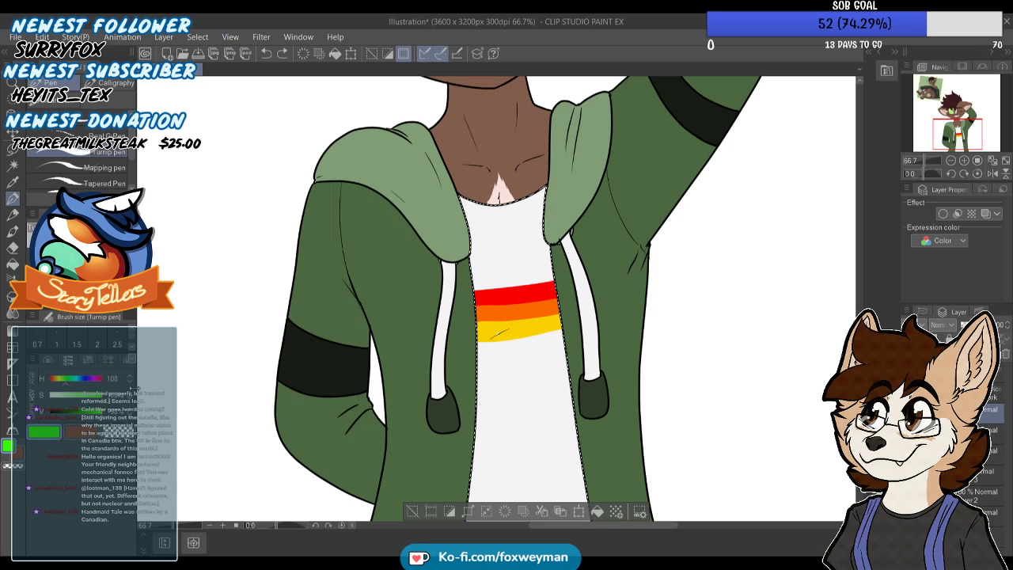
left_click_drag(474, 344, 573, 329)
key("ctrl+z")
left_click_drag(473, 342, 562, 328)
mouse_move(563, 336)
left_mouse_down()
mouse_move(460, 345)
mouse_move(562, 339)
left_mouse_up()
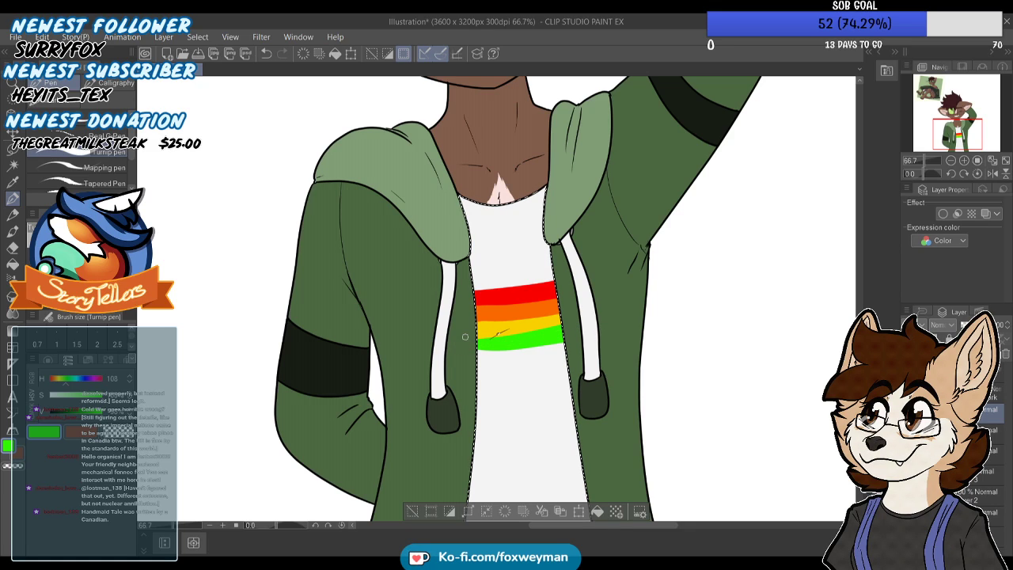
Paint a blue stripe (hue 223) directly beneath the green one across the shirt
left_click_drag(69, 382, 82, 381)
left_click_drag(471, 350, 577, 342)
key("ctrl+z")
mouse_move(470, 350)
left_mouse_down()
mouse_move(559, 348)
mouse_move(586, 336)
mouse_move(464, 354)
mouse_move(492, 357)
mouse_move(591, 341)
mouse_move(509, 357)
mouse_move(456, 354)
mouse_move(576, 338)
left_mouse_up()
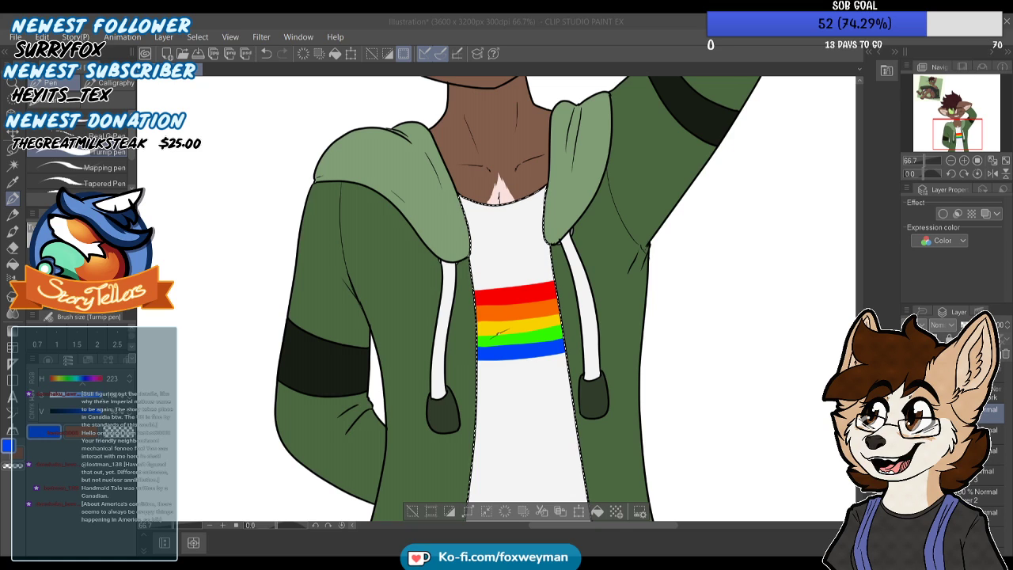
left_click(519, 278)
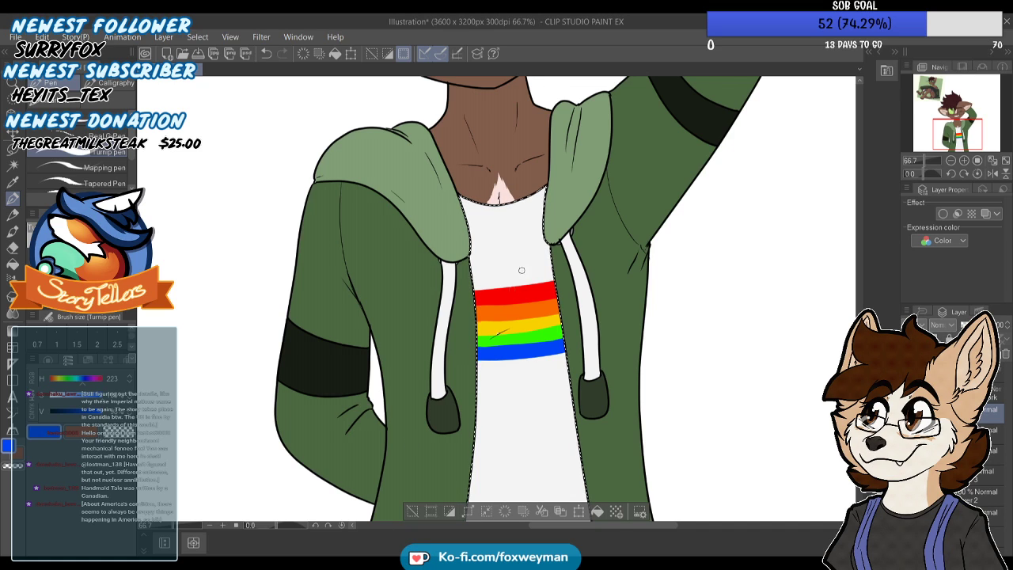
scroll(518, 277, "down", 1)
scroll(492, 326, "up", 2)
mouse_move(493, 333)
left_mouse_down()
mouse_move(649, 313)
mouse_move(522, 339)
mouse_move(483, 332)
left_mouse_up()
key("ctrl+z")
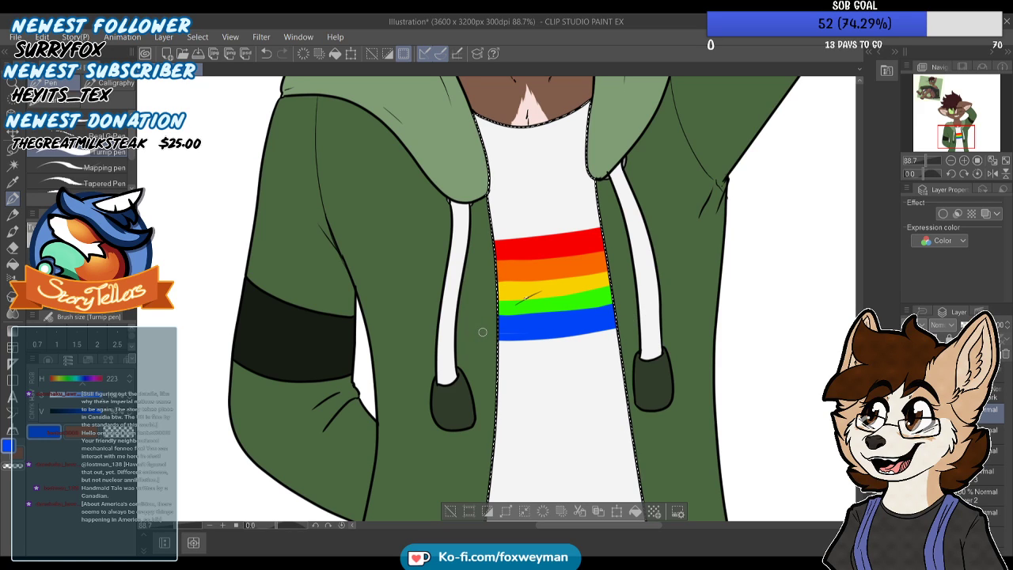
scroll(590, 306, "down", 1)
scroll(586, 303, "up", 1)
left_click(601, 293, "alt")
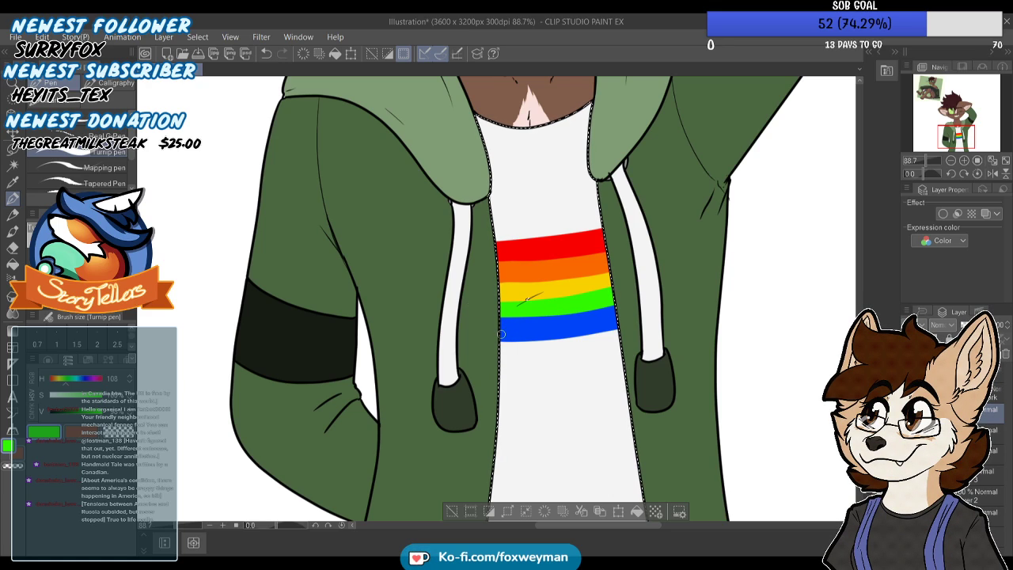
Paint a purple stripe (hue 274) directly beneath the blue one to complete the rainbow
left_click(93, 379)
left_click(91, 379)
left_click(89, 379)
left_click_drag(502, 342, 603, 333)
key("ctrl+z")
left_click_drag(487, 340, 658, 312)
left_click_drag(499, 350, 657, 324)
key("ctrl+z")
mouse_move(501, 349)
left_mouse_down()
mouse_move(635, 335)
mouse_move(663, 321)
mouse_move(625, 342)
mouse_move(462, 351)
left_mouse_up()
key("ctrl+z")
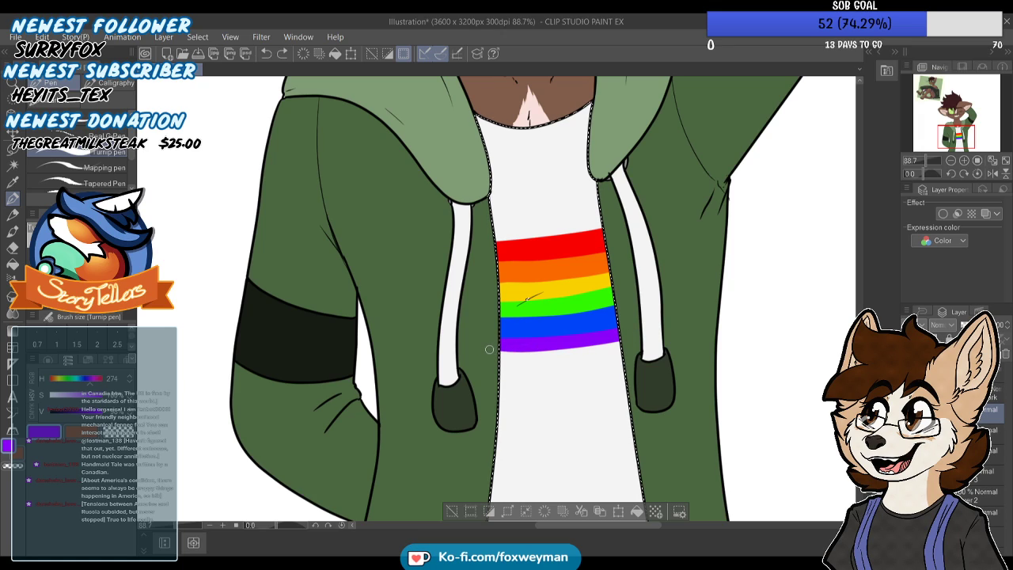
Clear the shirt selection and move the rainbow stripes layer lower on the shirt with Move layer
scroll(578, 328, "down", 1)
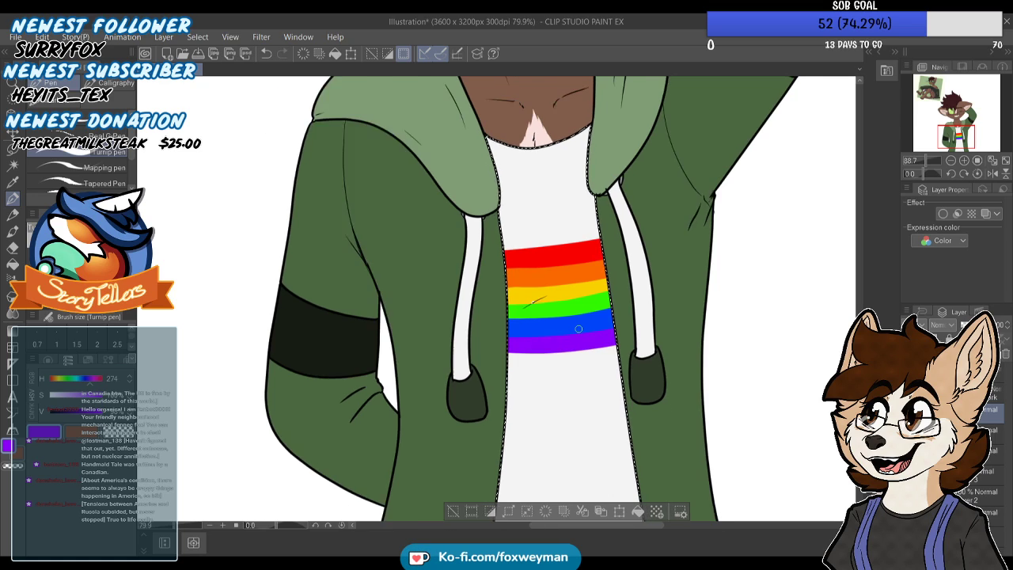
scroll(579, 329, "down", 3)
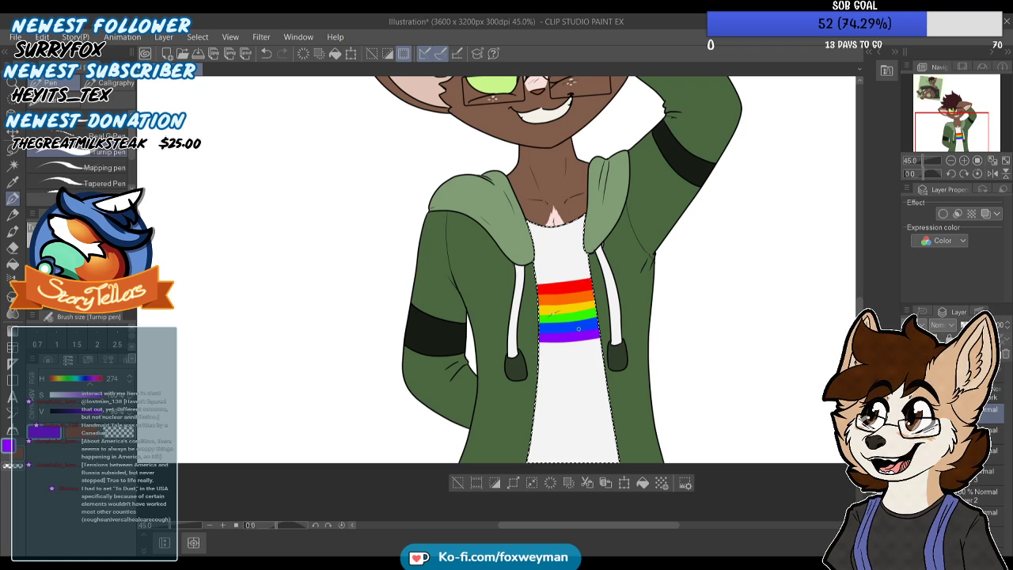
scroll(459, 246, "down", 2)
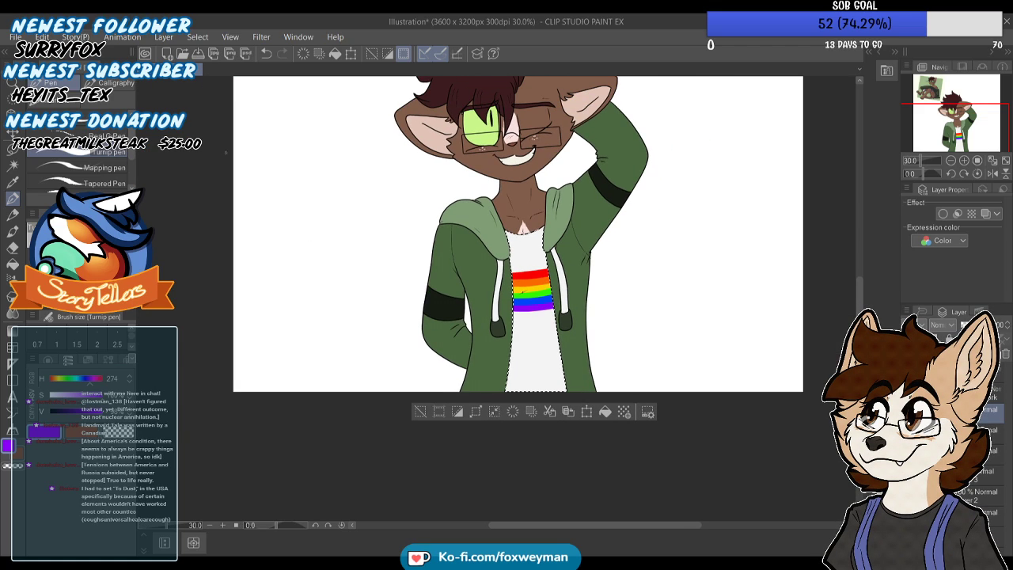
left_click(203, 41)
left_click(213, 70)
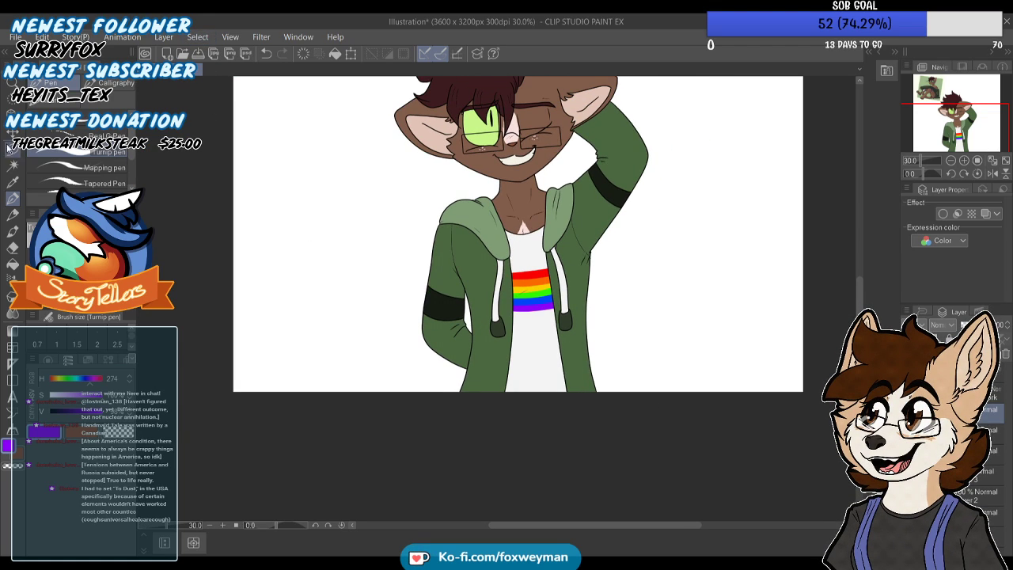
left_click(12, 133)
scroll(516, 282, "up", 2)
scroll(565, 306, "up", 2)
left_click_drag(565, 309, 558, 356)
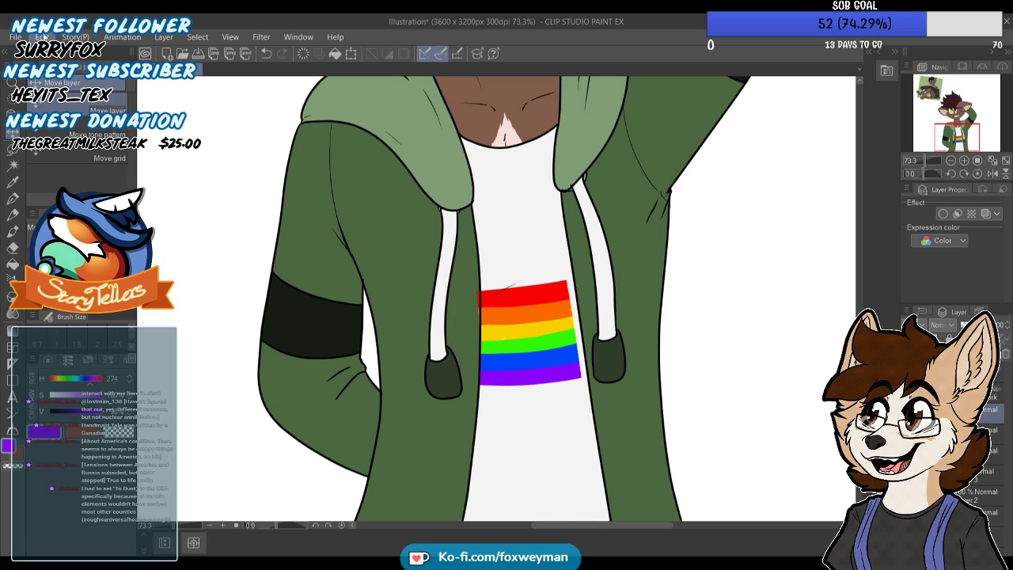
Transform the rainbow stripes larger so they extend past both edges of the white shirt
key("ctrl+t")
mouse_move(582, 278)
left_mouse_down()
mouse_move(602, 261)
mouse_move(590, 279)
left_mouse_up()
left_click_drag(474, 259, 467, 254)
left_click(502, 408)
Erase the stripe ends that overlap the hoodie and drawstring on both sides with the Hard eraser
key("e")
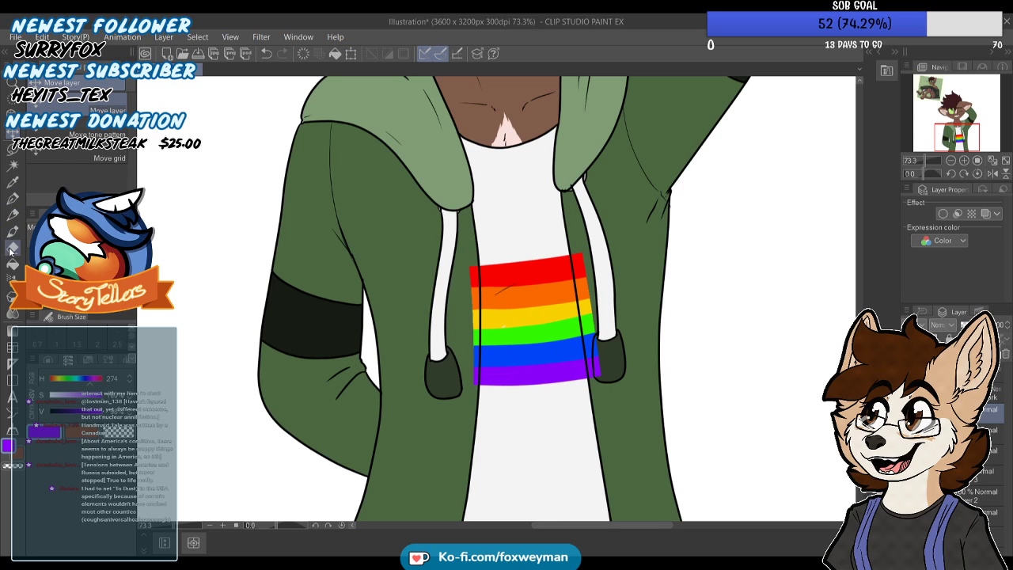
scroll(316, 368, "up", 2)
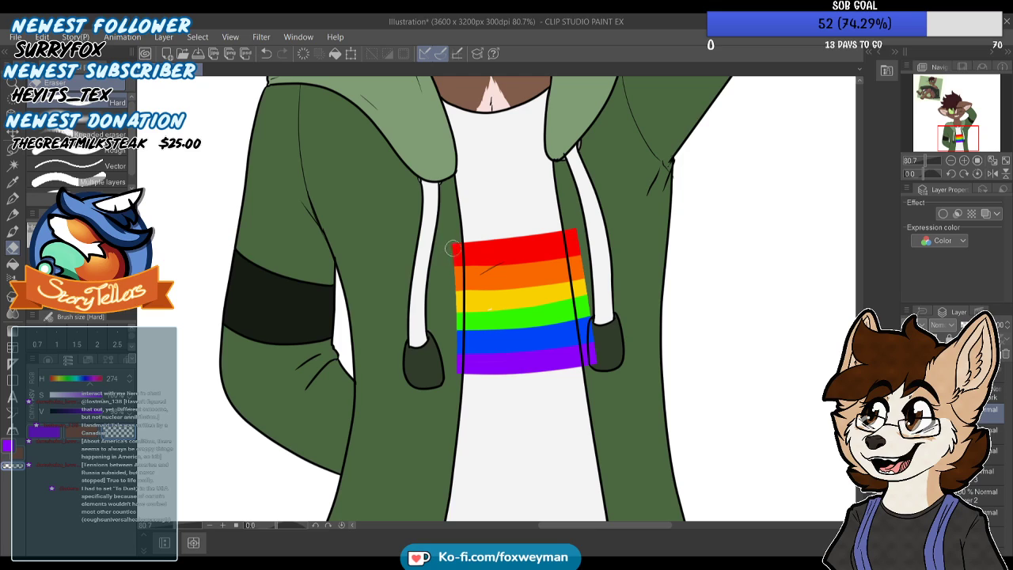
left_click_drag(458, 236, 448, 391)
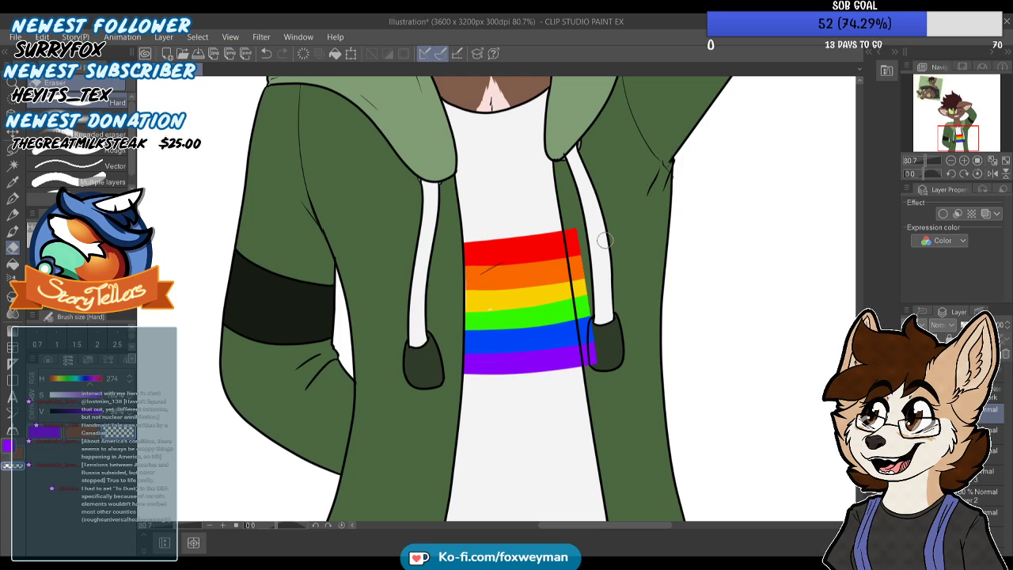
left_click_drag(580, 263, 590, 353)
left_click_drag(573, 192, 595, 357)
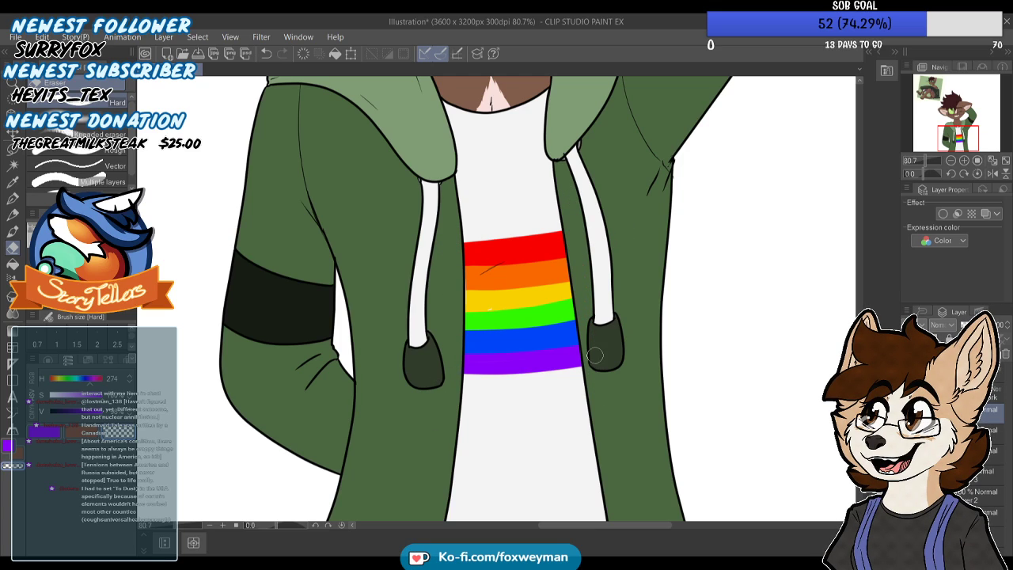
Touch up flaws in the yellow and orange stripes with the Turnip pen, using their sampled colours
left_click(494, 302, "alt")
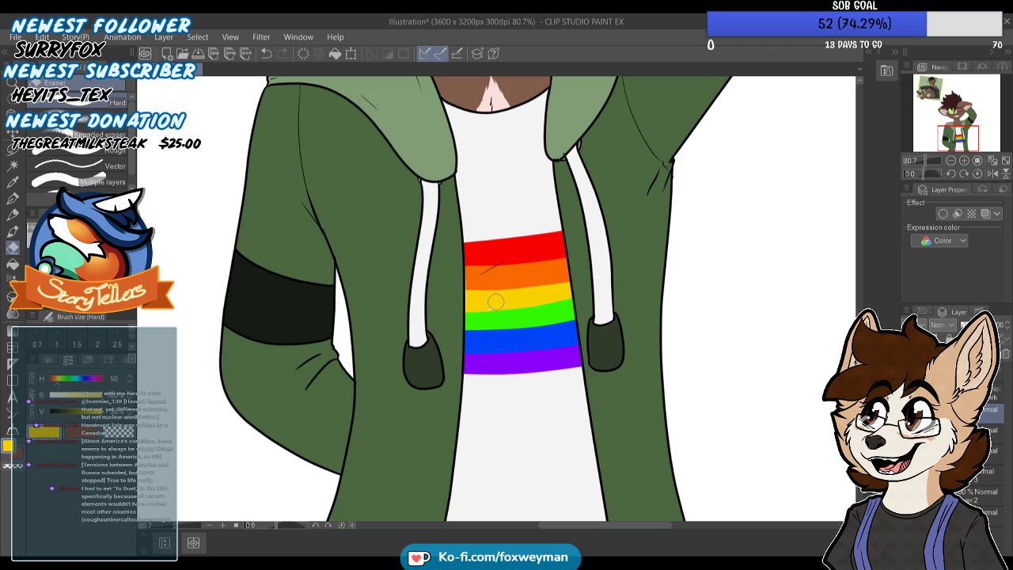
key("p")
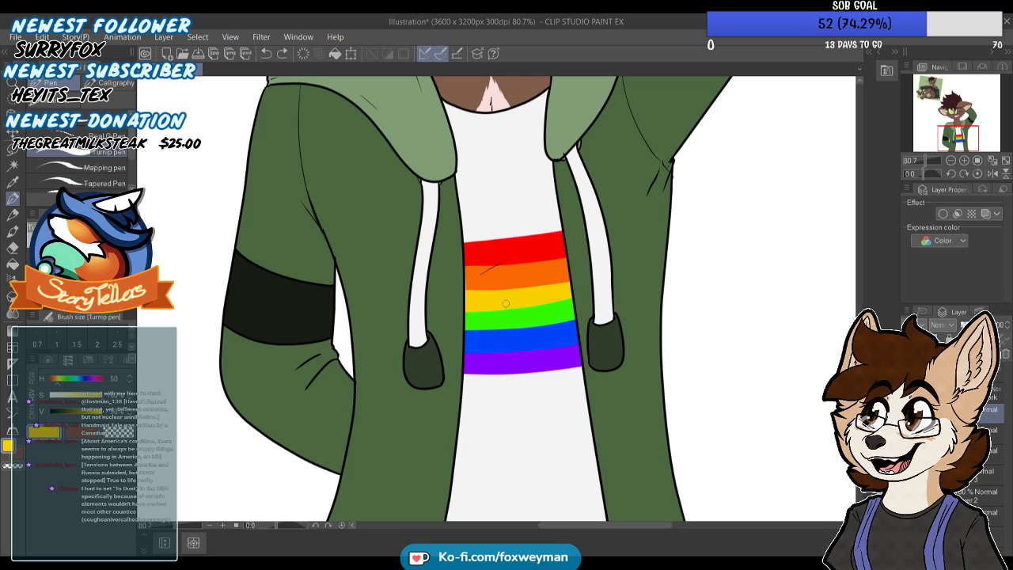
left_click(477, 274, "alt")
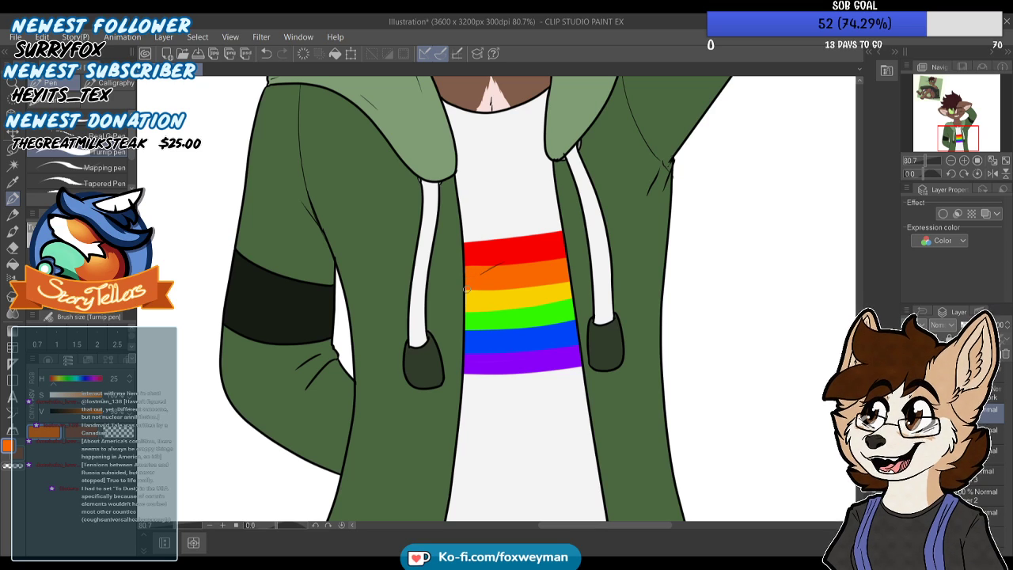
scroll(486, 297, "down", 5)
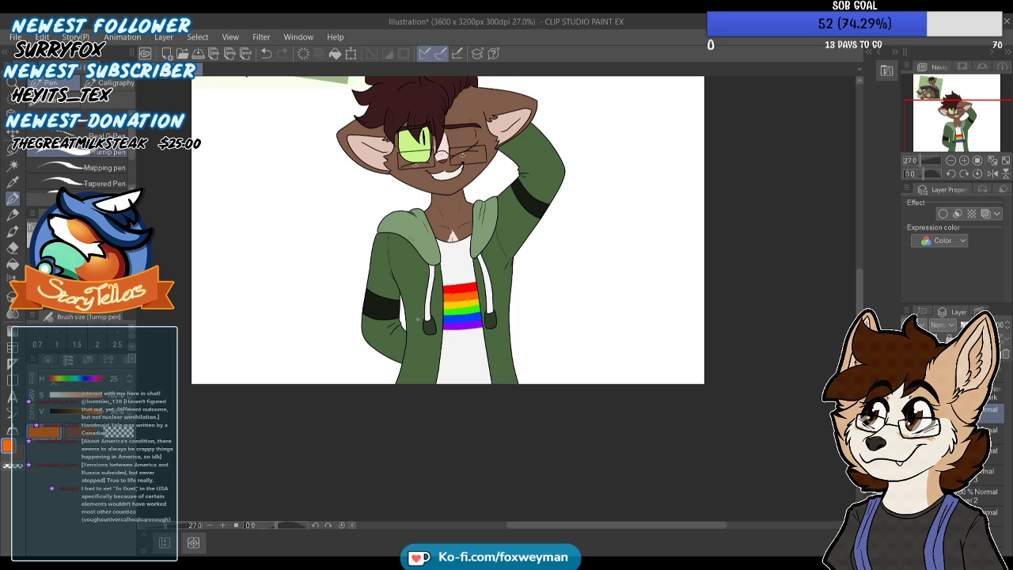
Transform the rainbow stripes larger so they extend past both edges of the white shirt
scroll(480, 261, "up", 3)
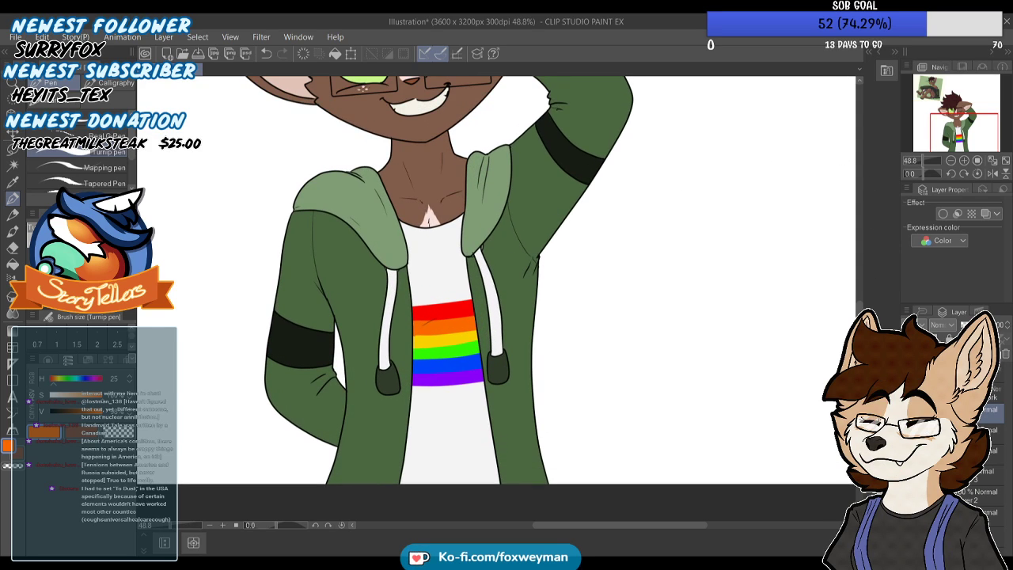
scroll(756, 336, "down", 2)
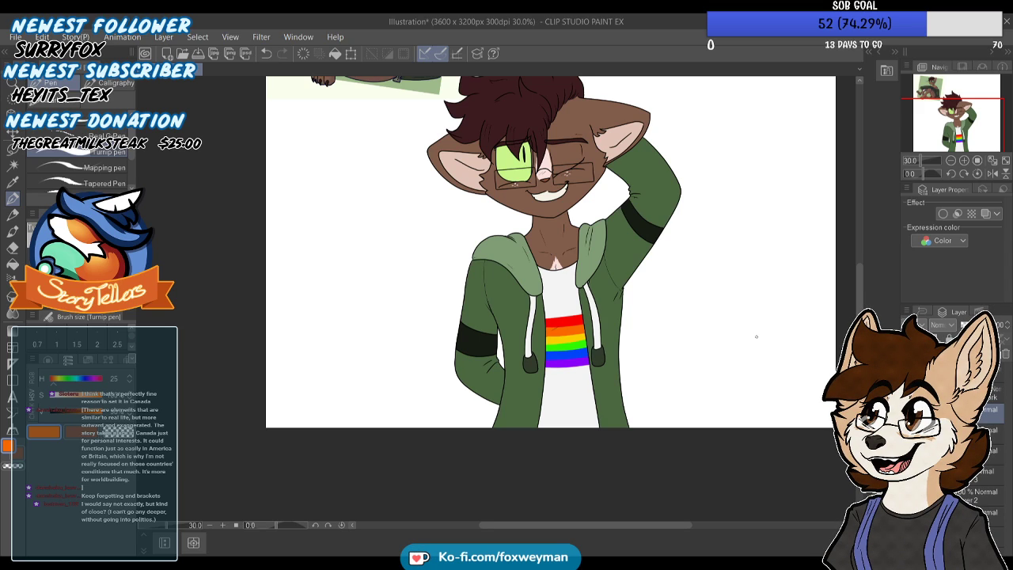
left_click_drag(603, 347, 588, 315)
scroll(588, 314, "up", 2)
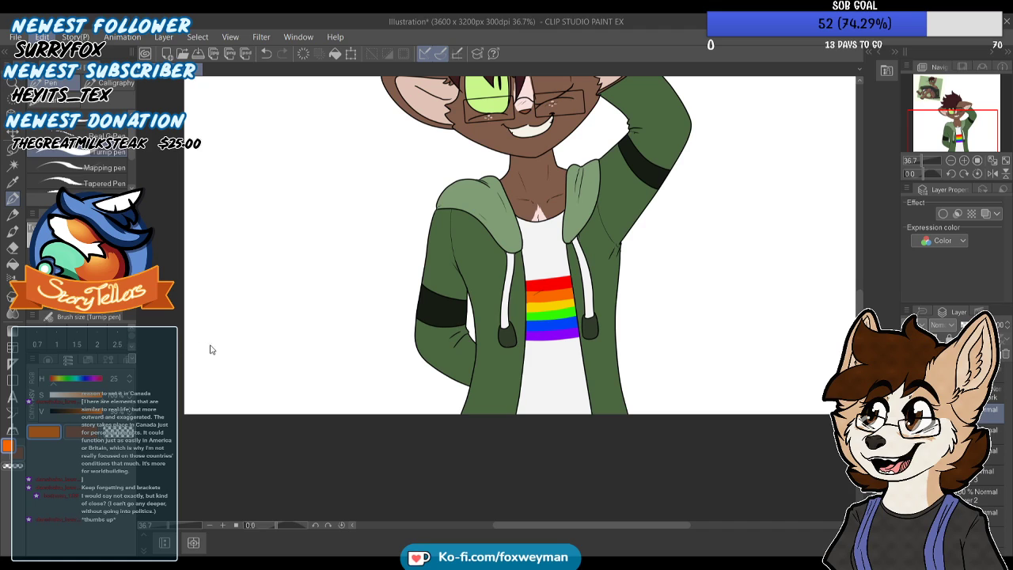
key("ctrl+t")
left_click_drag(581, 273, 617, 232)
left_click_drag(576, 303, 561, 334)
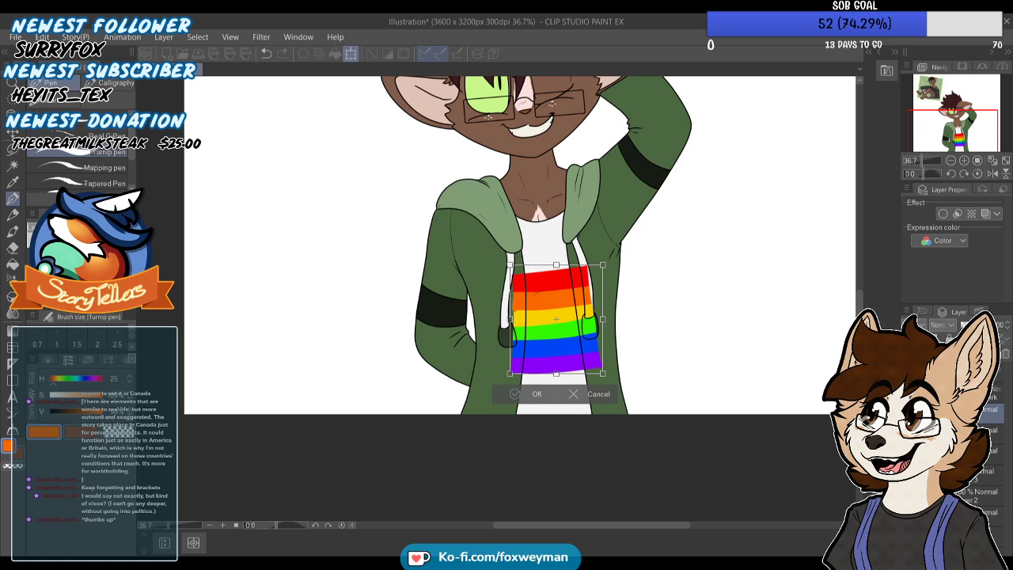
left_click(536, 394)
Erase the enlarged stripes' overhang beside the hoodie's sleeve-behind-back side with the Hard eraser, following the shirt edge
scroll(533, 310, "up", 2)
left_click(13, 248)
left_click(122, 433)
scroll(459, 271, "down", 1)
scroll(462, 273, "up", 2)
left_click_drag(491, 277, 492, 364)
left_click_drag(500, 250, 496, 378)
left_click_drag(501, 247, 478, 426)
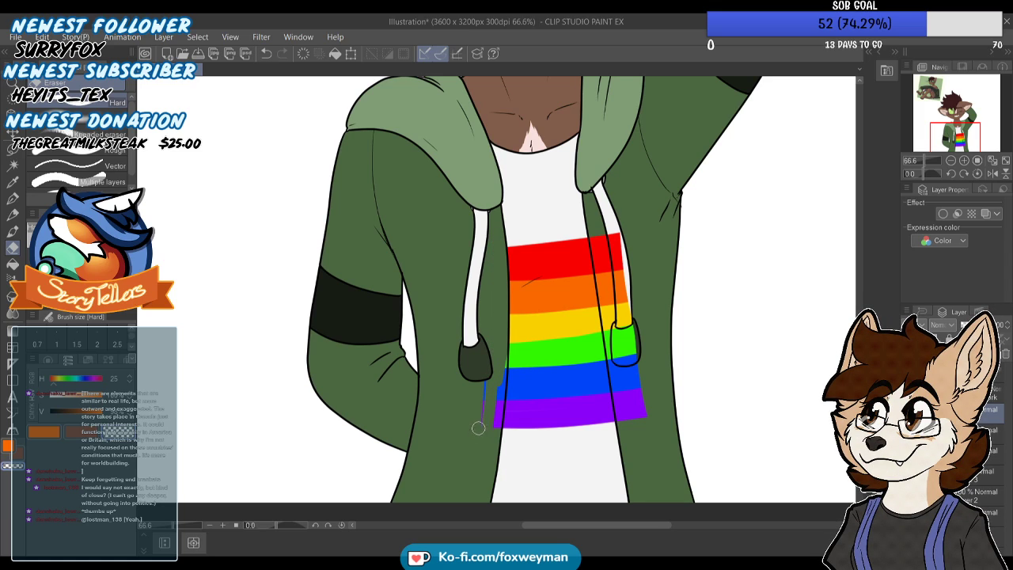
left_click_drag(501, 333, 491, 427)
left_click_drag(484, 381, 493, 429)
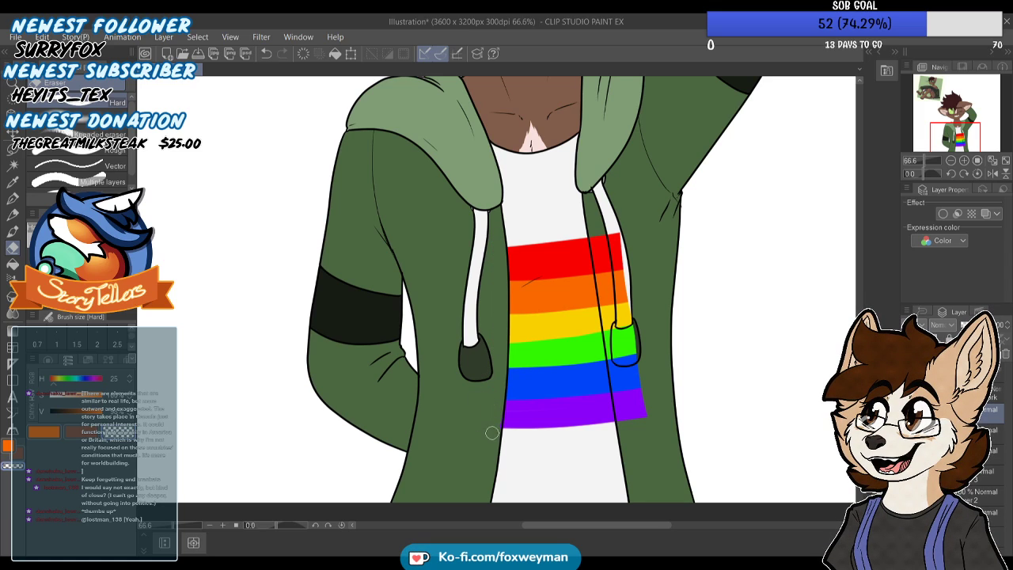
Erase the stripes that overlap the hoodie and drawstring on the raised-arm side of the shirt
mouse_move(614, 224)
left_mouse_down()
mouse_move(626, 336)
mouse_move(634, 310)
mouse_move(640, 416)
left_mouse_up()
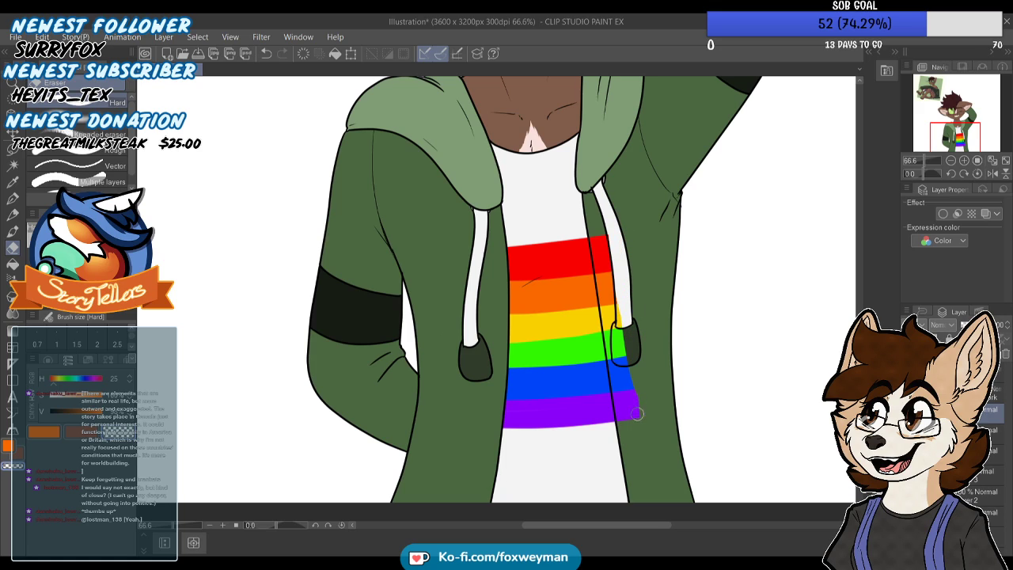
mouse_move(597, 236)
left_mouse_down()
mouse_move(594, 206)
mouse_move(621, 418)
left_mouse_up()
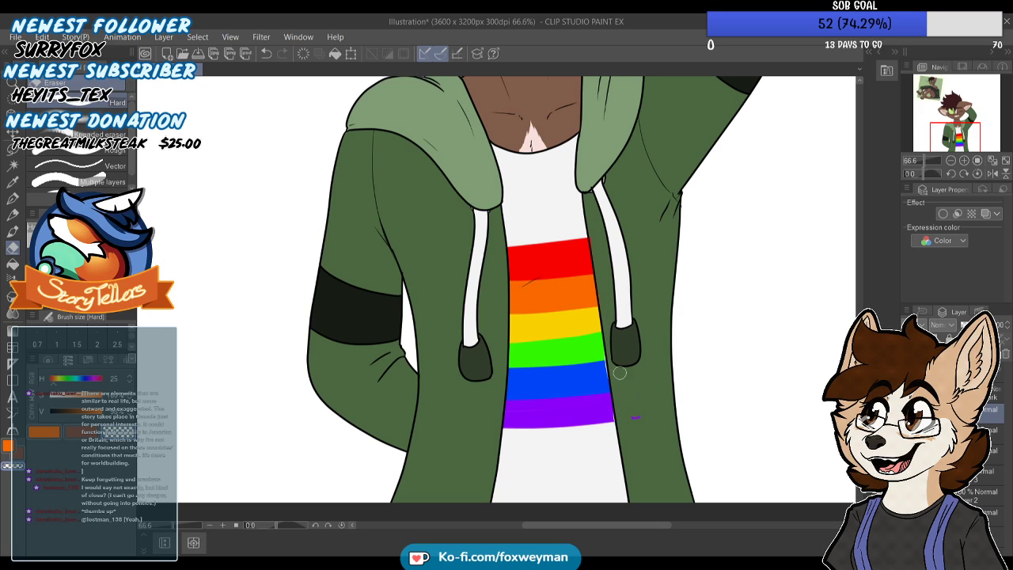
left_click_drag(623, 426, 638, 420)
scroll(624, 389, "up", 1)
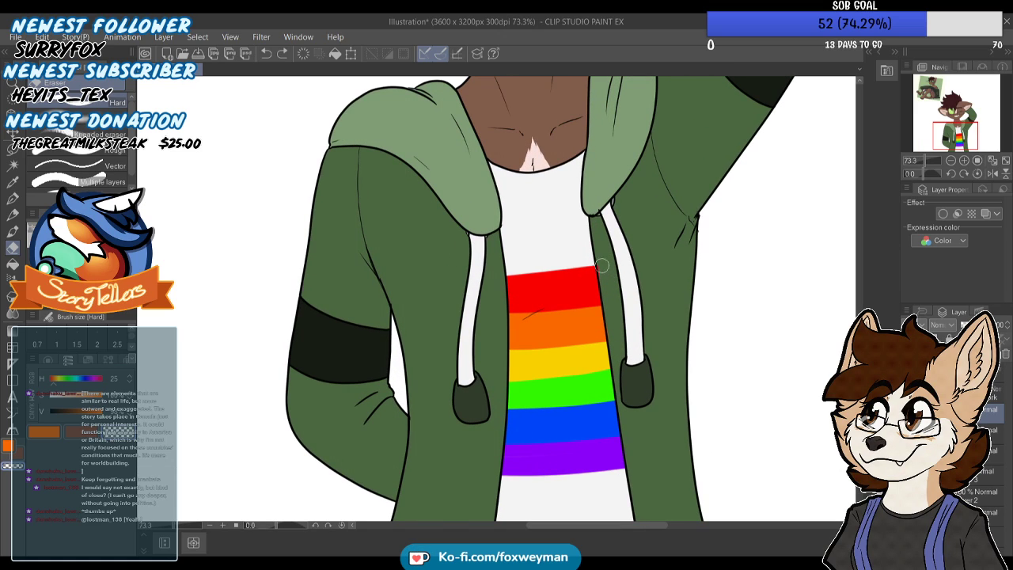
Add a new raster layer to the illustration
scroll(600, 271, "down", 3)
scroll(599, 260, "down", 1)
scroll(599, 259, "up", 1)
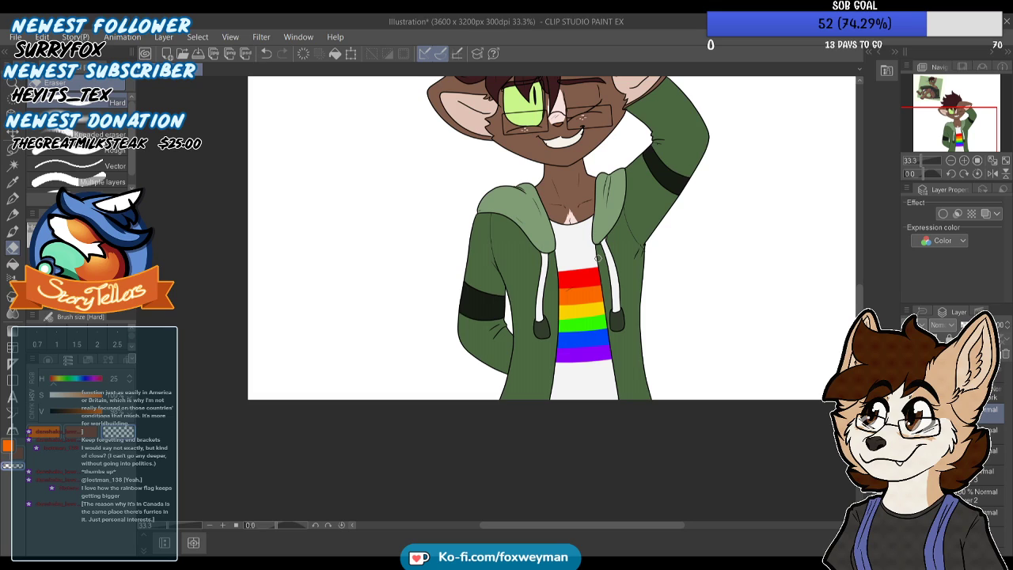
scroll(589, 293, "down", 1)
scroll(629, 289, "up", 5)
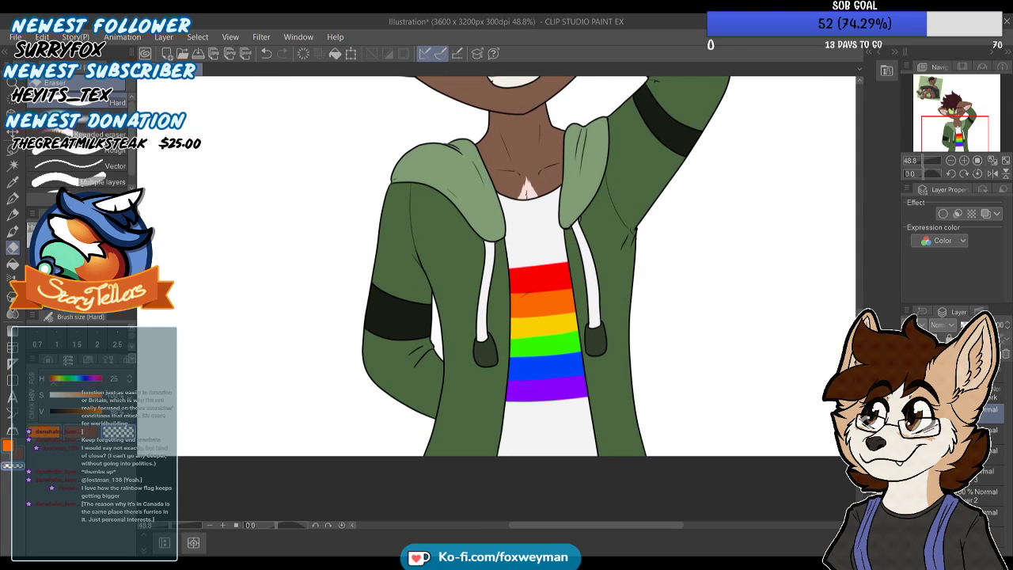
key("ctrl+shift+n")
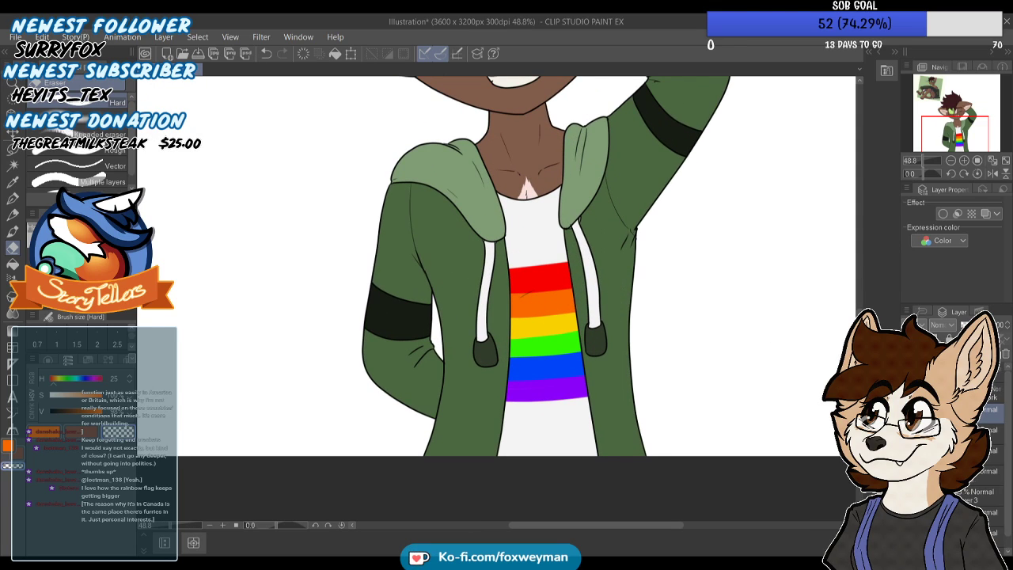
Examine the enlarged rainbow stripes up close and against the whole figure and reference picture
scroll(517, 413, "down", 4)
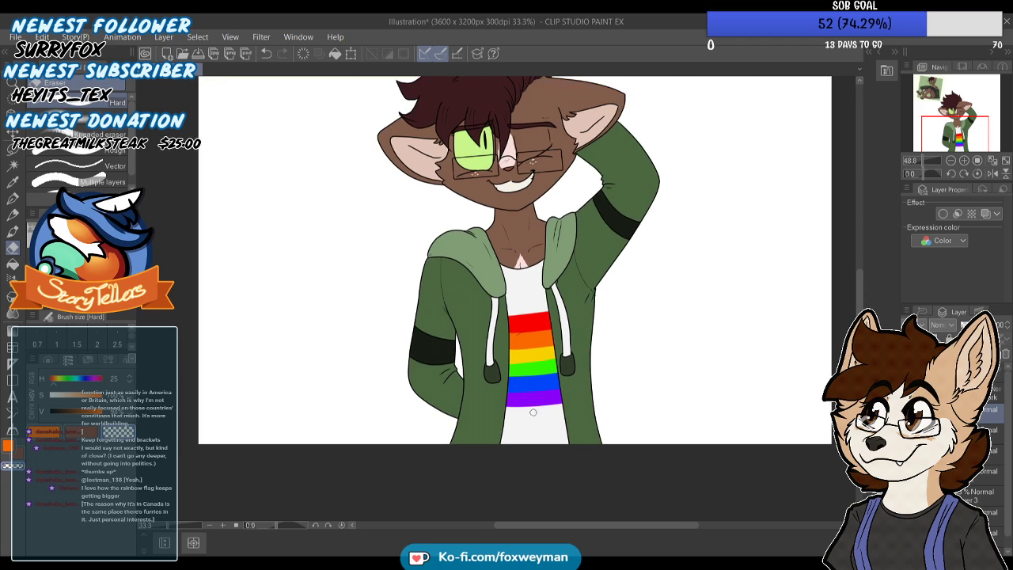
scroll(526, 374, "up", 5)
scroll(525, 374, "up", 1)
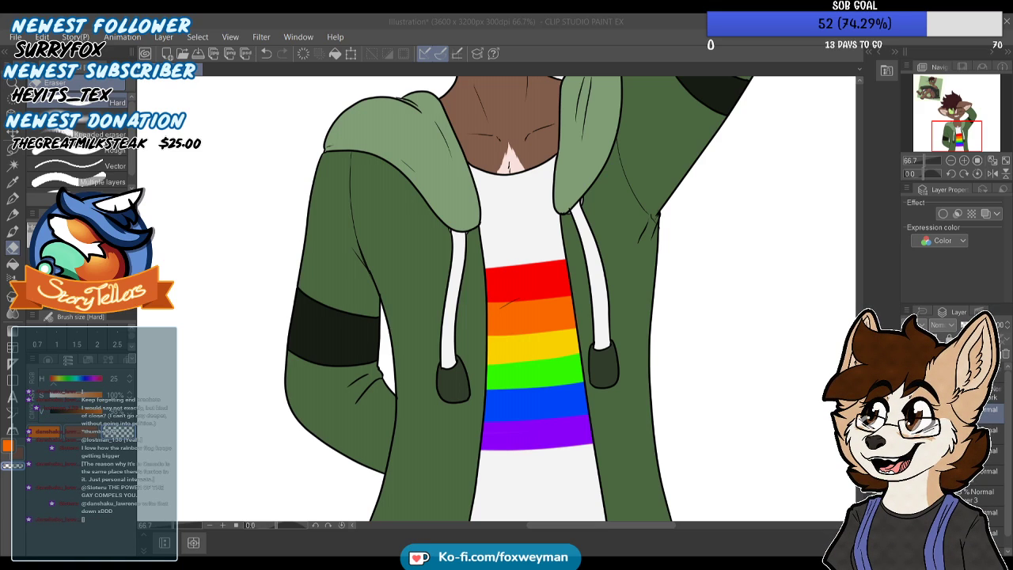
scroll(510, 271, "down", 1)
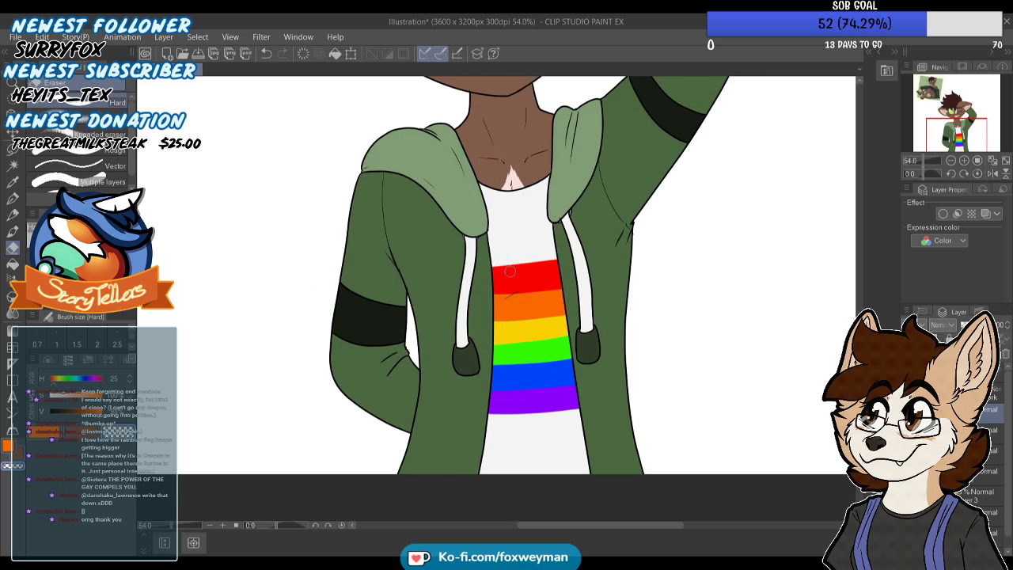
scroll(510, 271, "down", 1)
scroll(413, 289, "up", 2)
scroll(413, 289, "up", 1)
scroll(481, 353, "down", 3)
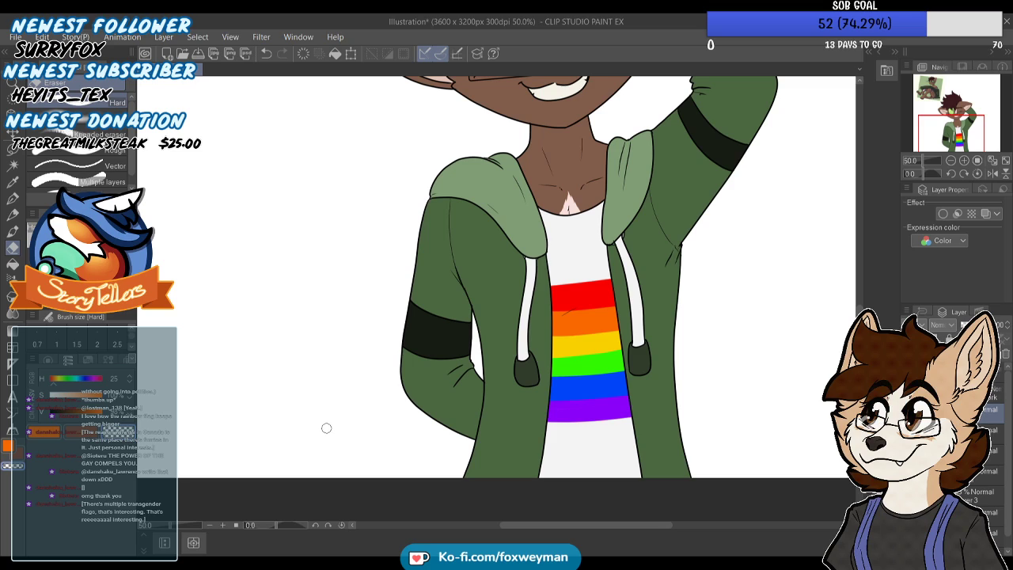
scroll(602, 356, "down", 5)
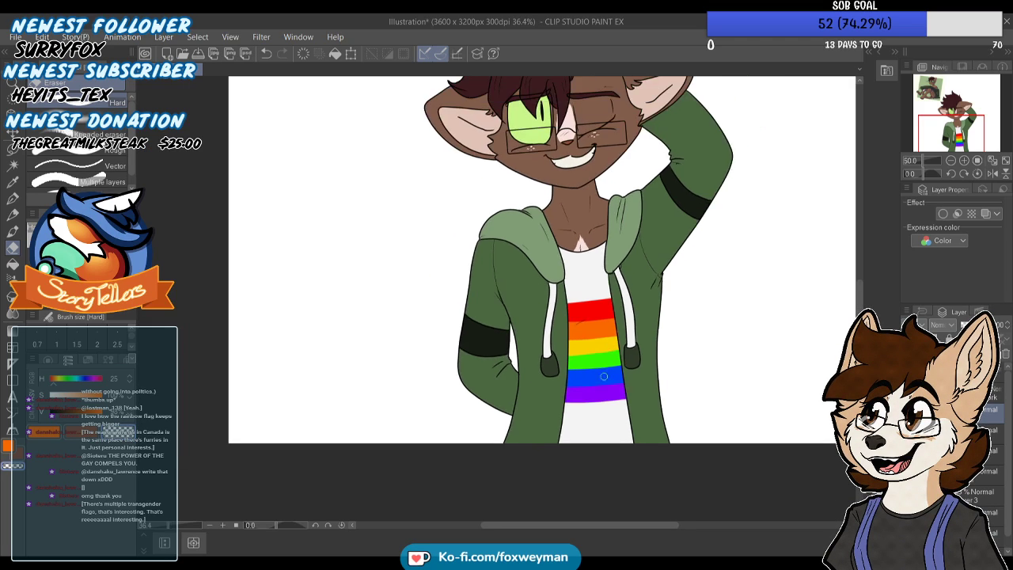
scroll(599, 271, "up", 2)
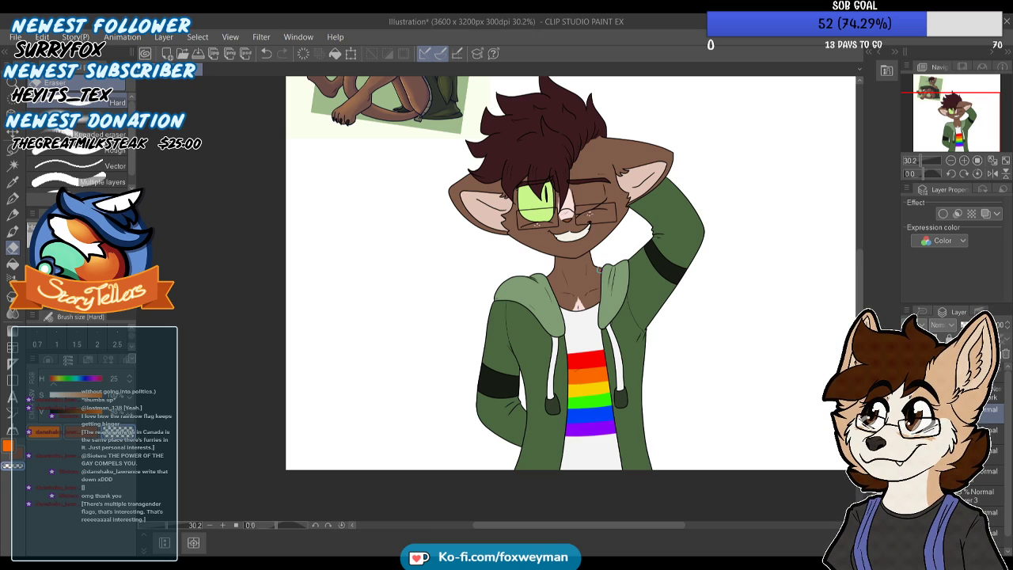
scroll(599, 270, "down", 3)
scroll(614, 183, "up", 2)
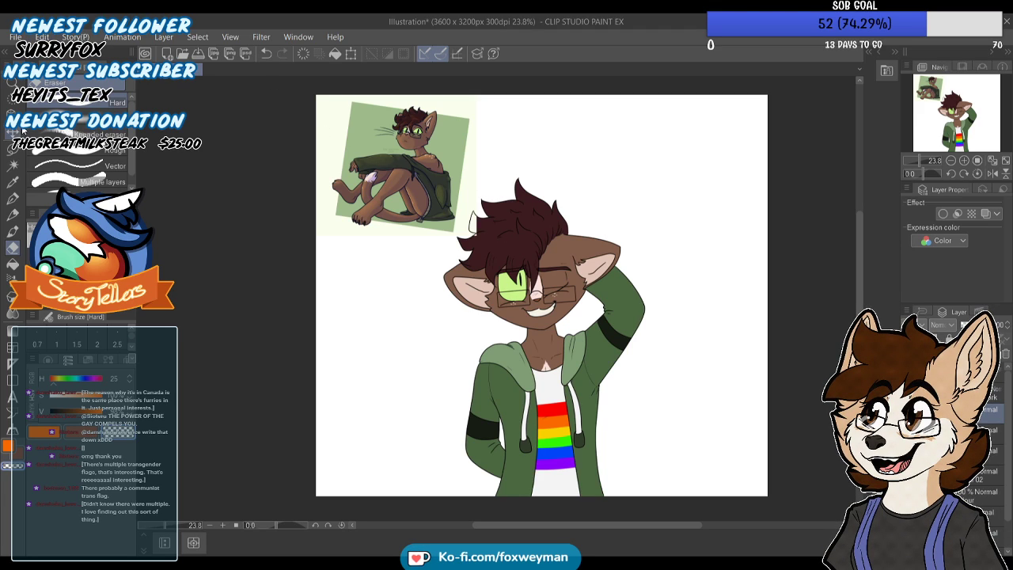
key("k")
left_click_drag(488, 172, 701, 187)
key("ctrl+z")
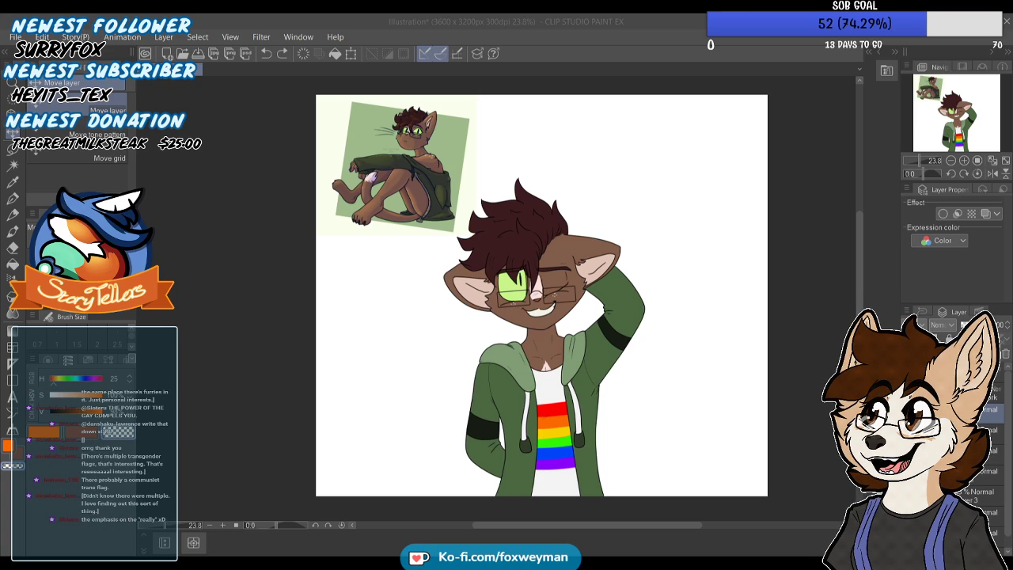
Paste the transgender flag image, move it to the canvas's empty upper-right corner and select the layer above it
left_click(42, 37)
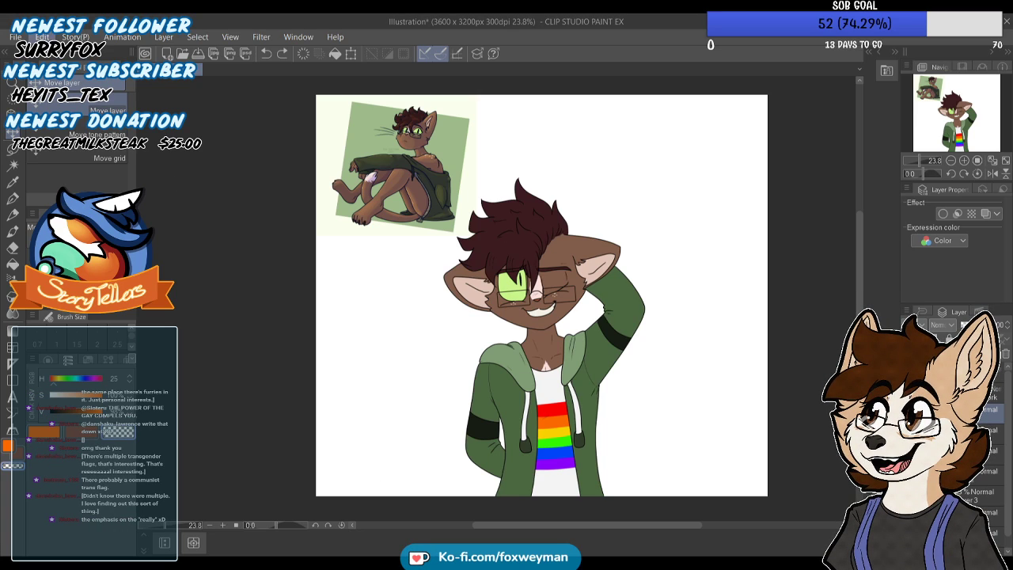
key("ctrl+v")
left_click_drag(424, 150, 700, 163)
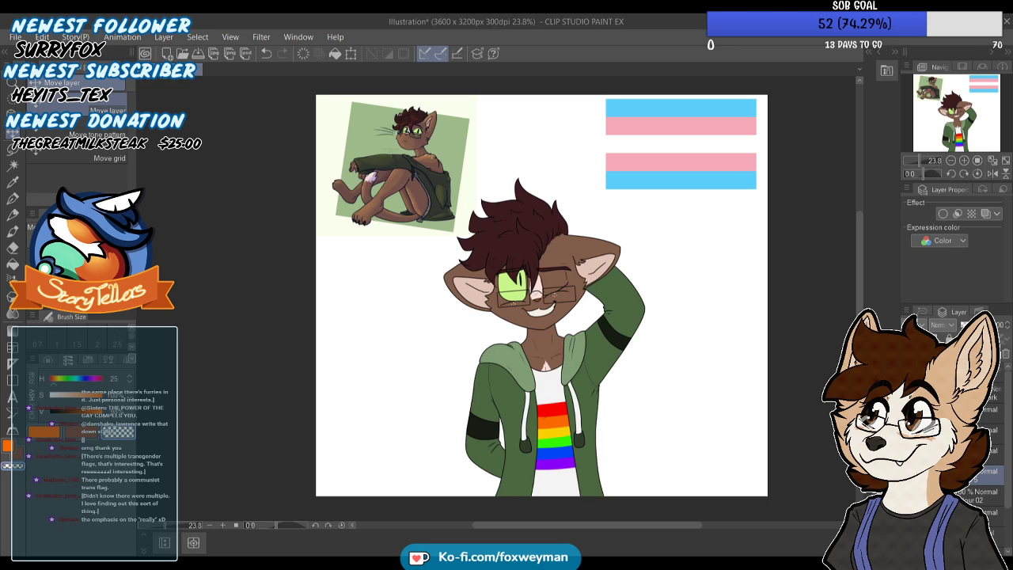
left_click(992, 454)
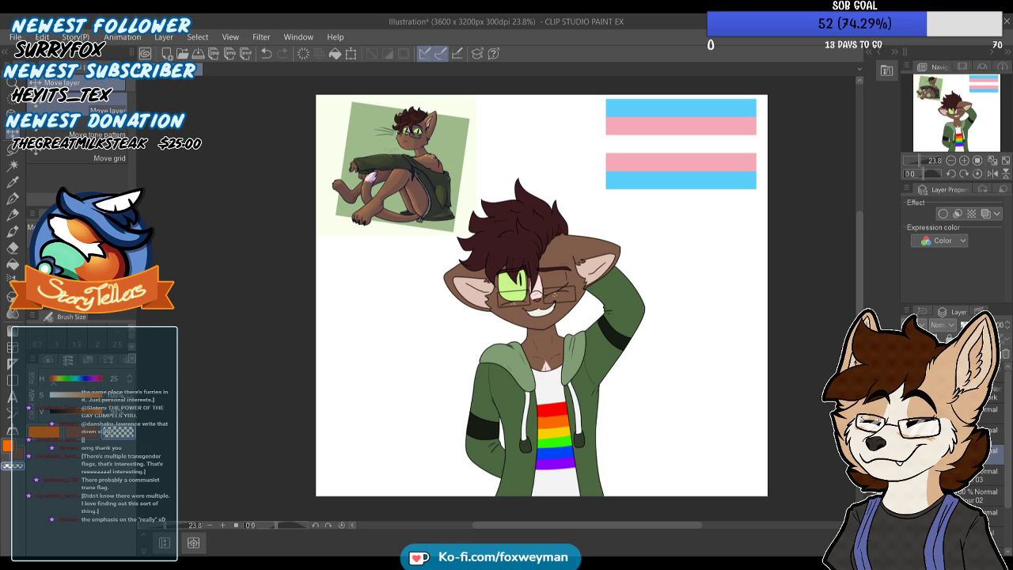
scroll(571, 274, "down", 3)
scroll(571, 440, "up", 8)
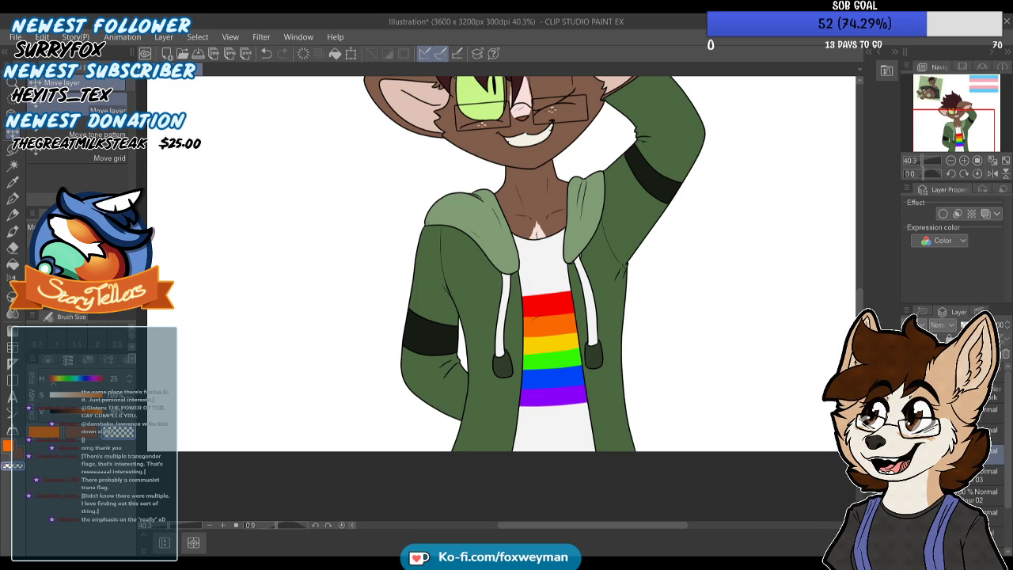
scroll(567, 380, "up", 1)
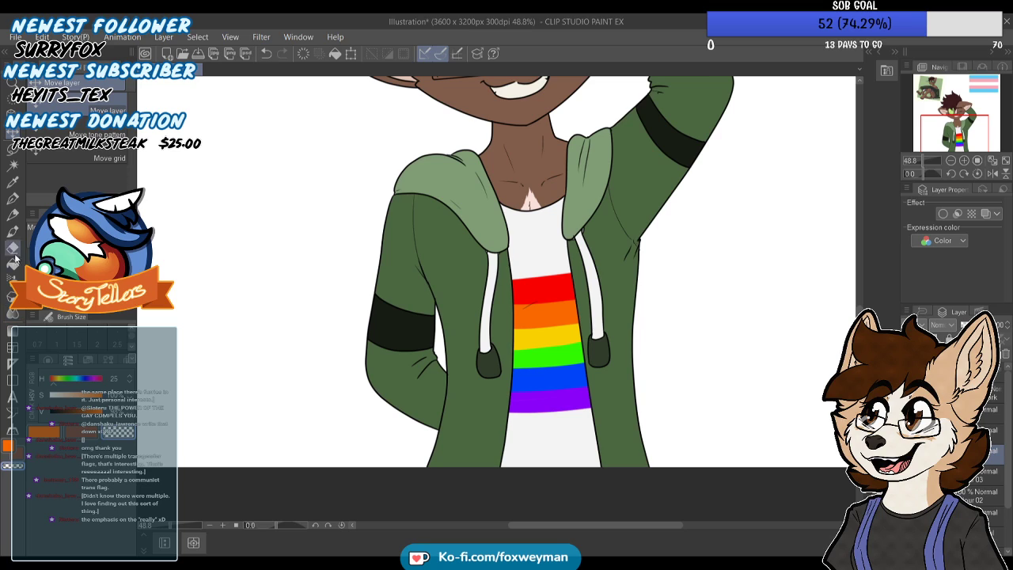
left_click(13, 201)
scroll(645, 324, "up", 1)
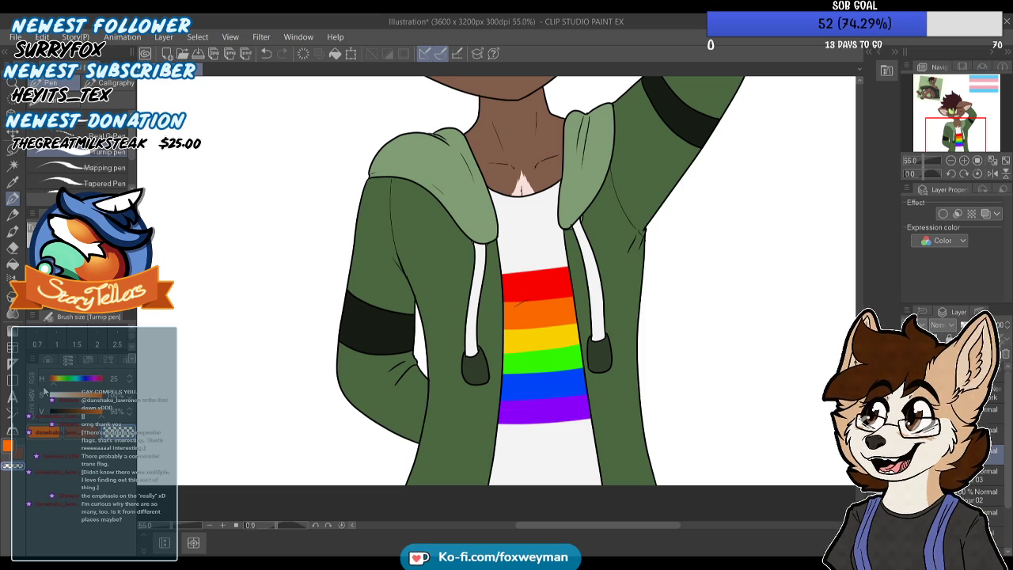
left_click(390, 563)
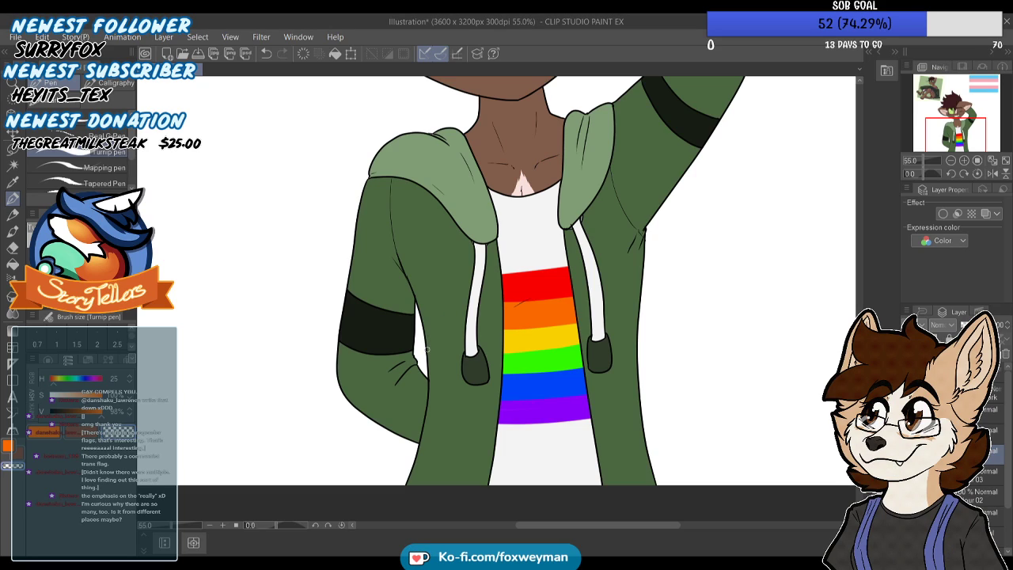
scroll(491, 317, "down", 5)
scroll(500, 300, "up", 4)
scroll(500, 299, "up", 3)
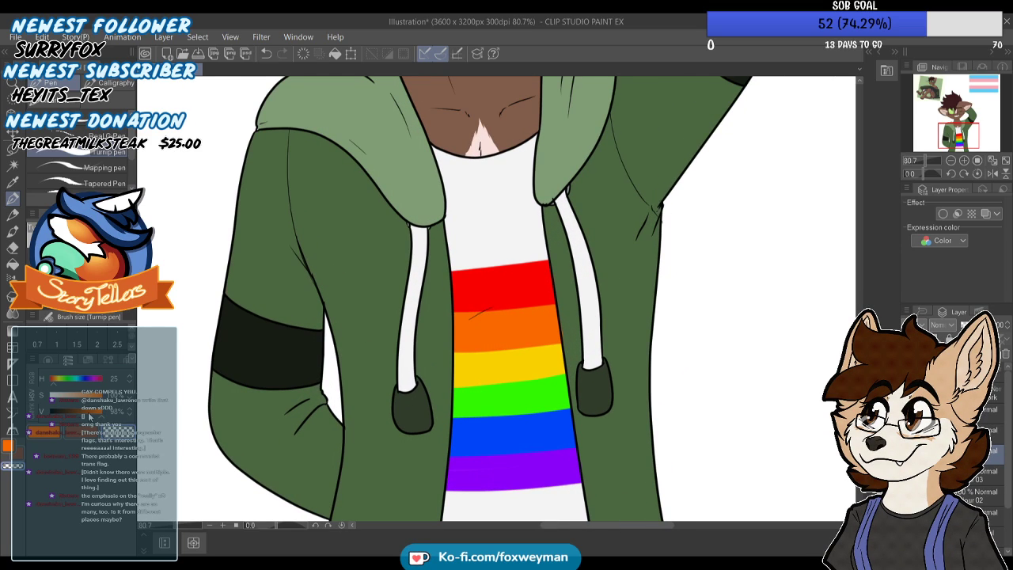
Draw a symmetrical ruler down the middle of the white shirt, slightly tilted to follow the torso
left_click(9, 378)
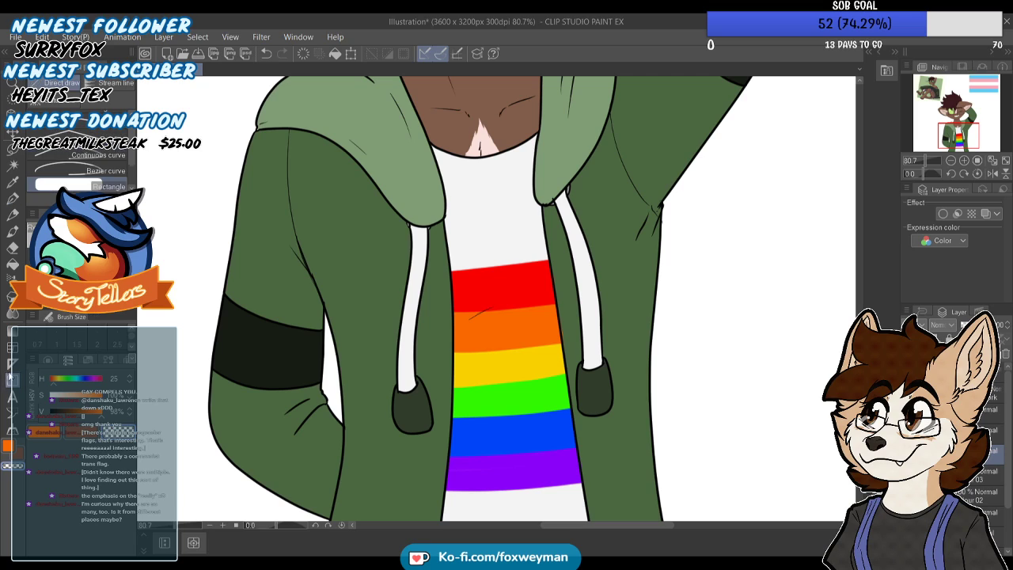
left_click_drag(132, 162, 132, 188)
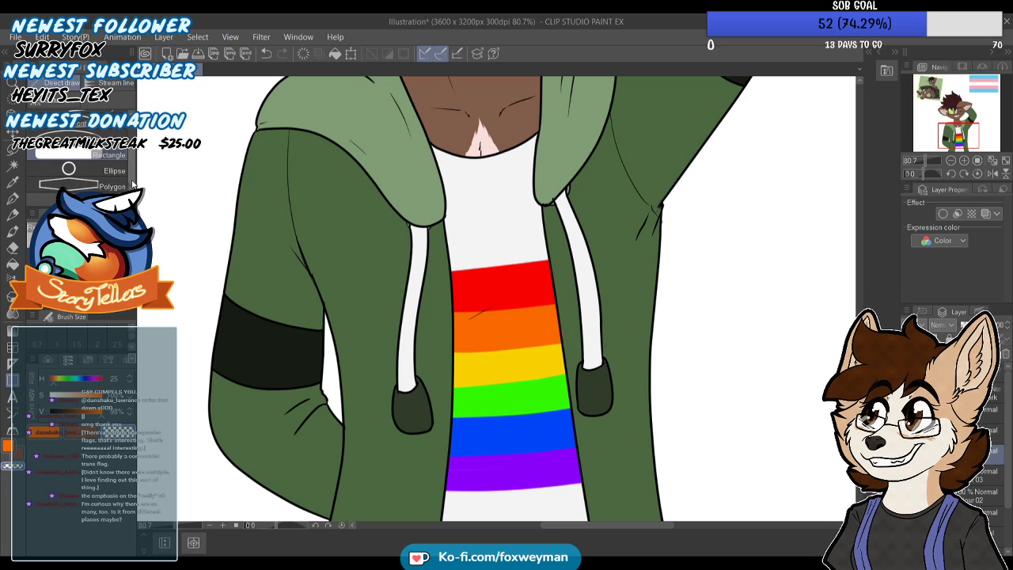
left_click(12, 364)
scroll(491, 211, "down", 2)
left_click_drag(502, 261, 496, 236)
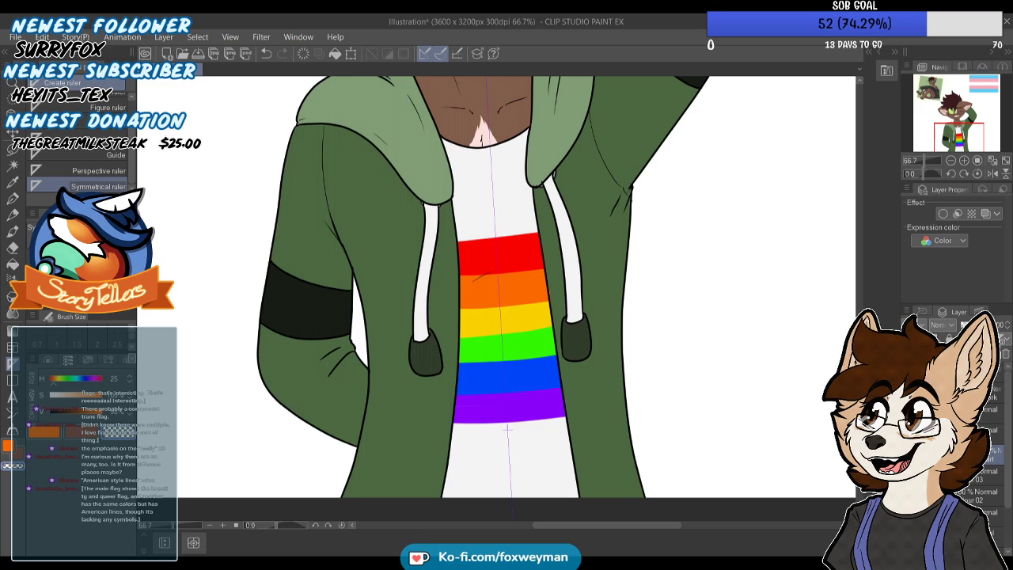
Return to the Turnip pen and set its sub colour to a dark blue with hue 241
key("p")
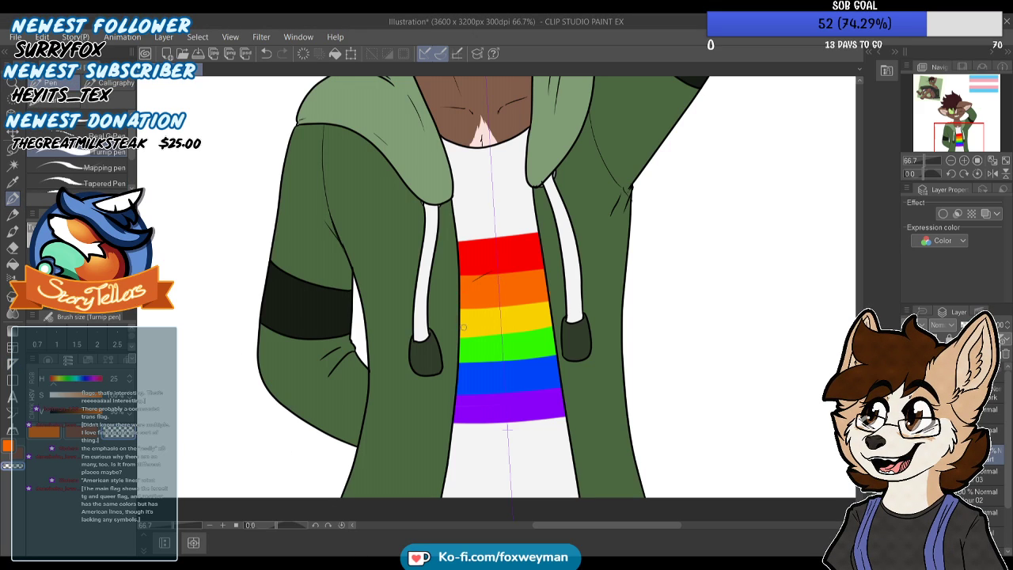
scroll(455, 313, "up", 1)
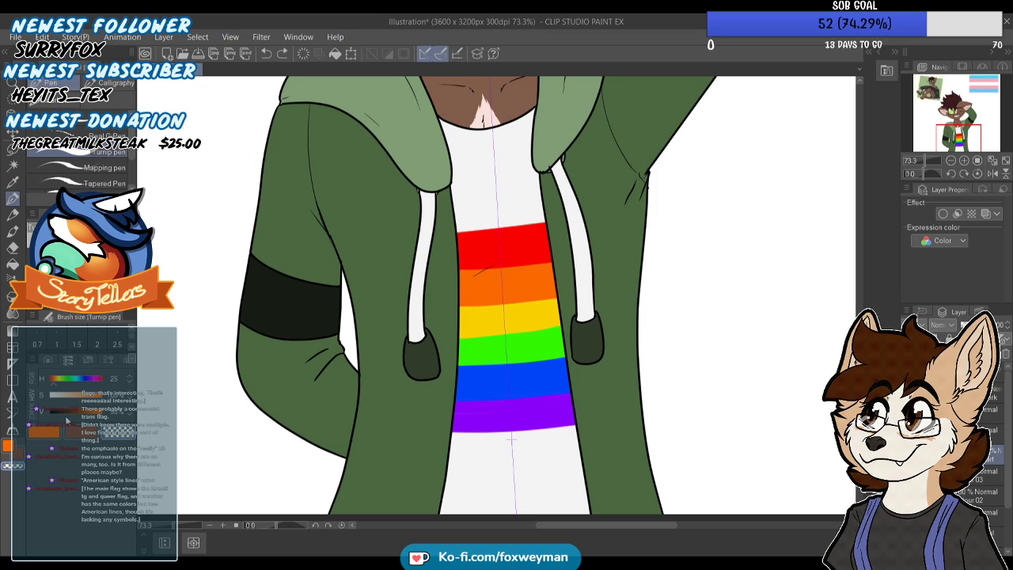
left_click(75, 432)
left_click(85, 379)
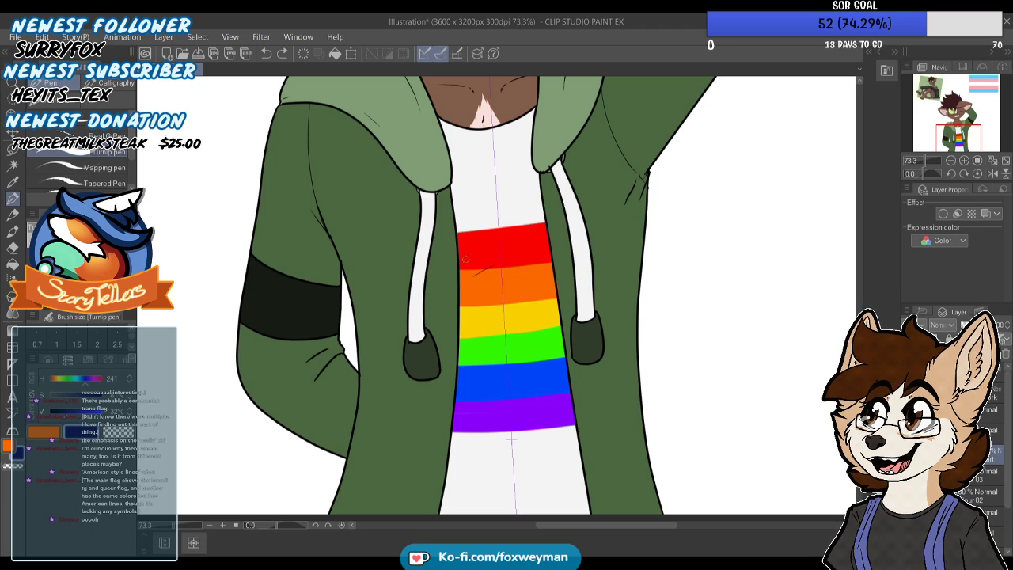
Try mirrored strokes from the ruler's centre line across the rainbow stripes, undoing each one
mouse_move(497, 258)
left_mouse_down()
mouse_move(458, 291)
mouse_move(466, 339)
left_mouse_up()
key("ctrl+z")
mouse_move(500, 288)
left_mouse_down()
mouse_move(472, 266)
mouse_move(460, 325)
mouse_move(467, 459)
left_mouse_up()
key("ctrl+z")
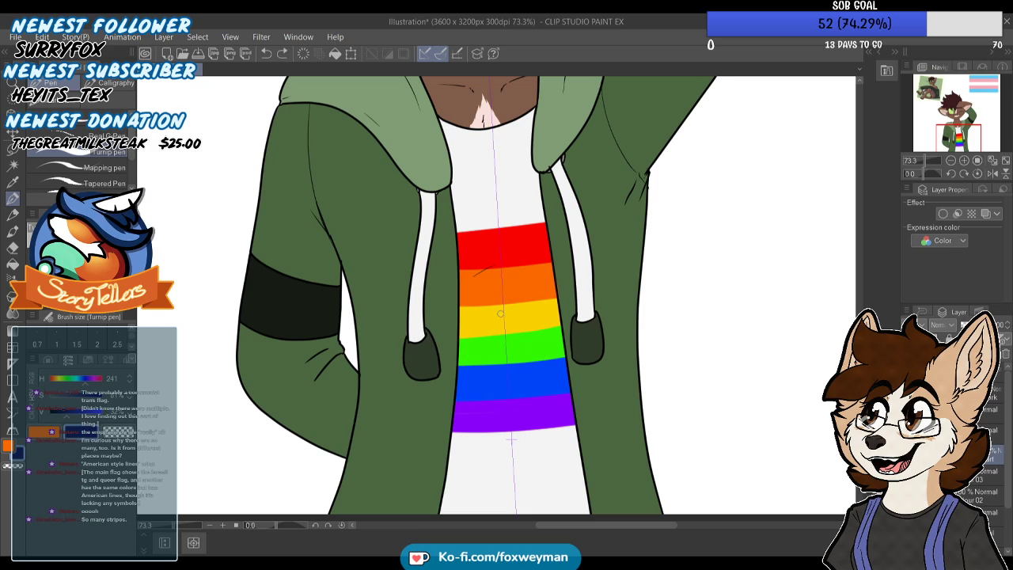
Draw a mirrored dark blue heart outline around the ruler's centre line, over the middle of the rainbow stripes
mouse_move(501, 274)
left_mouse_down()
mouse_move(426, 304)
mouse_move(468, 384)
mouse_move(513, 410)
left_mouse_up()
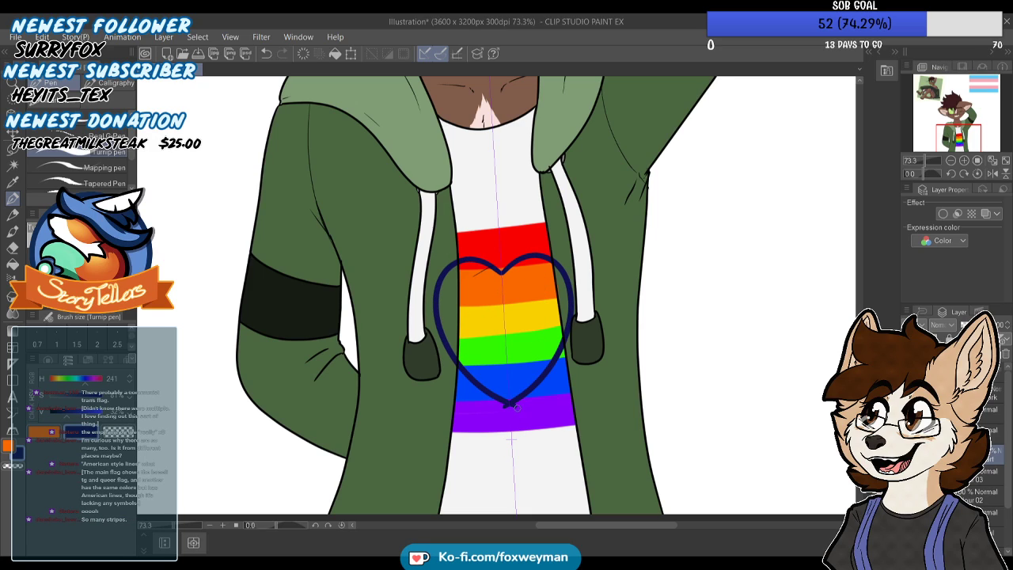
key("ctrl+minus")
key("ctrl+z")
key("ctrl+plus")
mouse_move(504, 276)
left_mouse_down()
mouse_move(466, 264)
mouse_move(441, 317)
mouse_move(511, 404)
left_mouse_up()
scroll(511, 296, "down", 4)
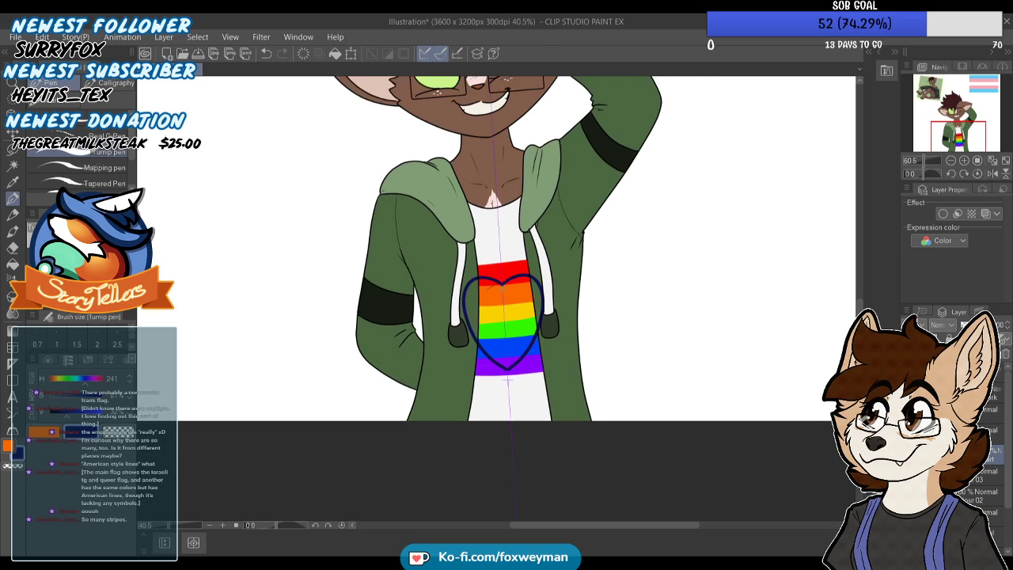
Fill the heart outline with dark blue, including the parts that overlap the hoodie
scroll(516, 281, "up", 5)
scroll(514, 280, "up", 2)
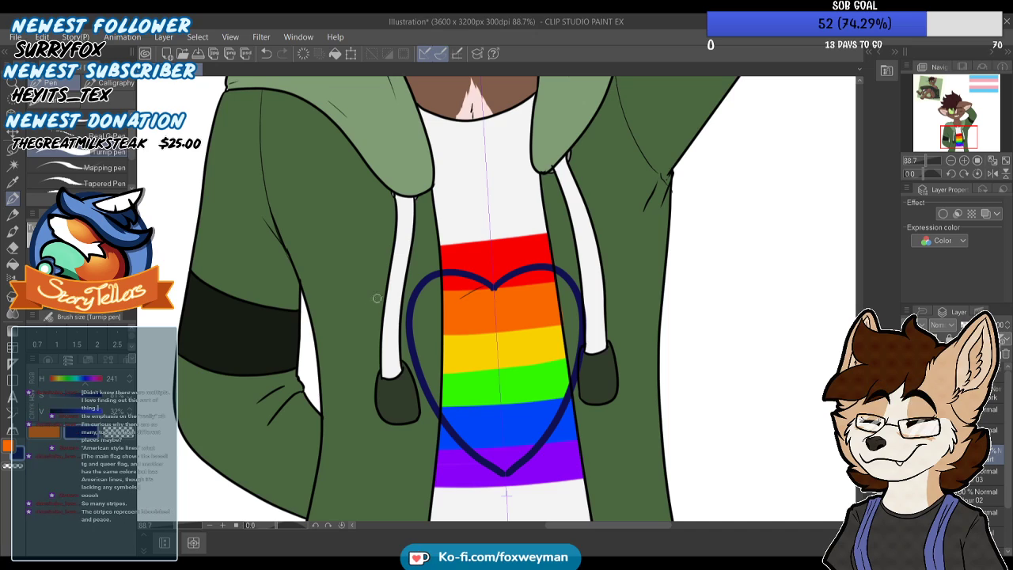
left_click(13, 267)
left_click(445, 340)
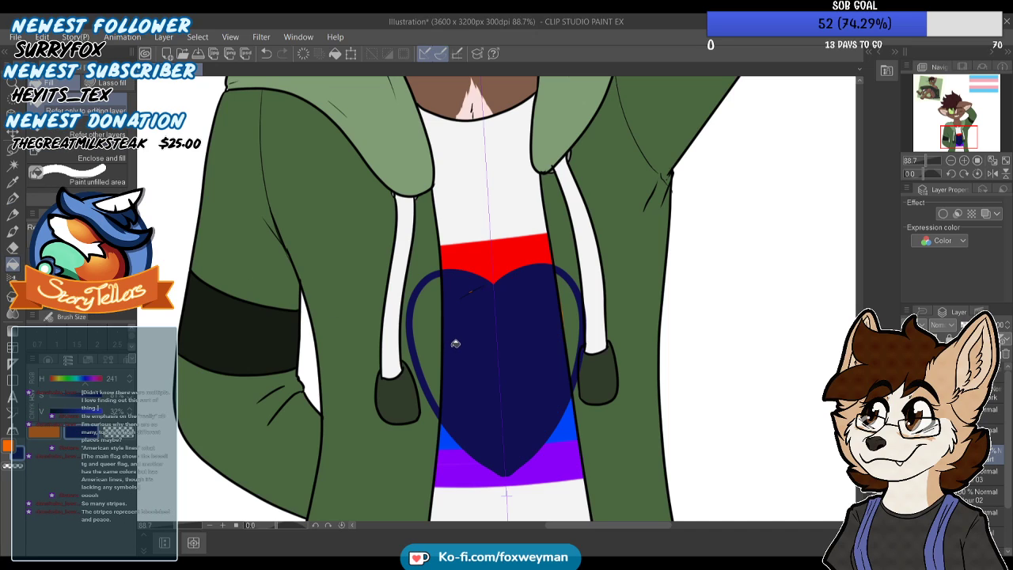
left_click(423, 317)
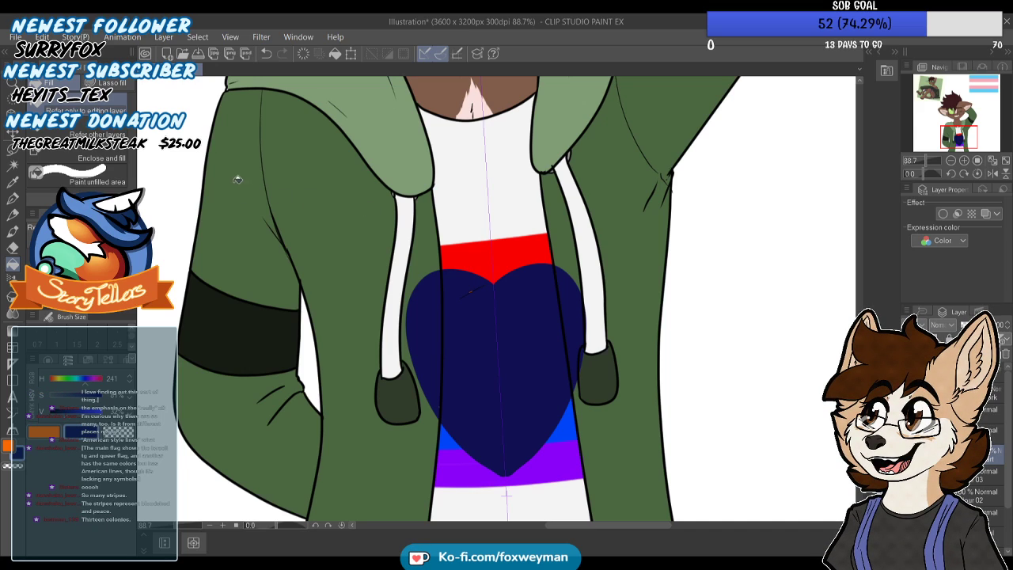
Try erasing the heart's outer edges over the hoodie with mirrored transparent Turnip pen strokes
key("p")
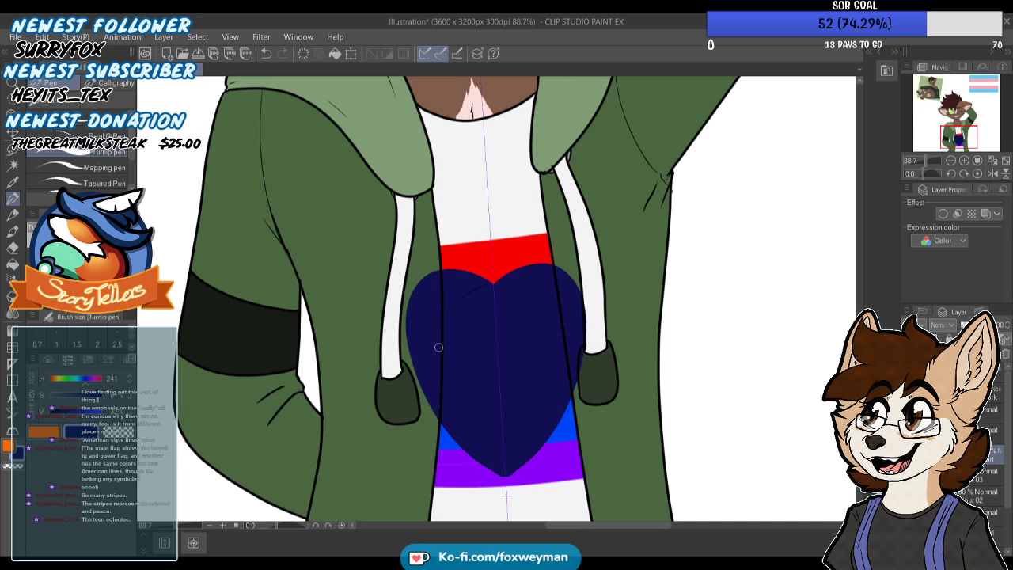
scroll(409, 237, "down", 2)
scroll(412, 298, "up", 2)
key("c")
left_click_drag(413, 236, 400, 339)
mouse_move(397, 255)
left_mouse_down()
mouse_move(393, 332)
mouse_move(409, 343)
left_mouse_up()
left_click_drag(421, 218, 418, 354)
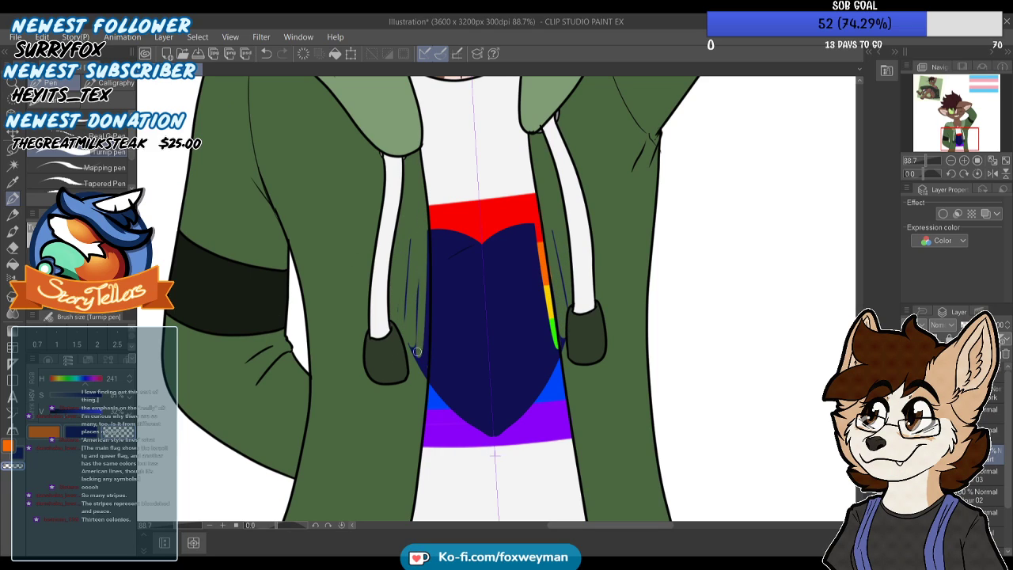
key("ctrl+z")
key("ctrl+z")
key("ctrl+z")
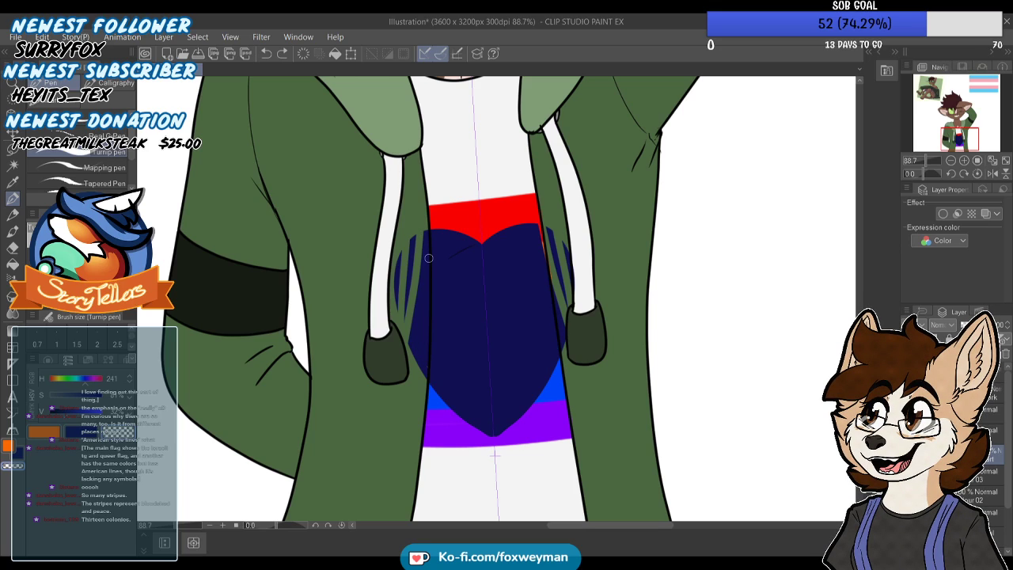
key("ctrl+z")
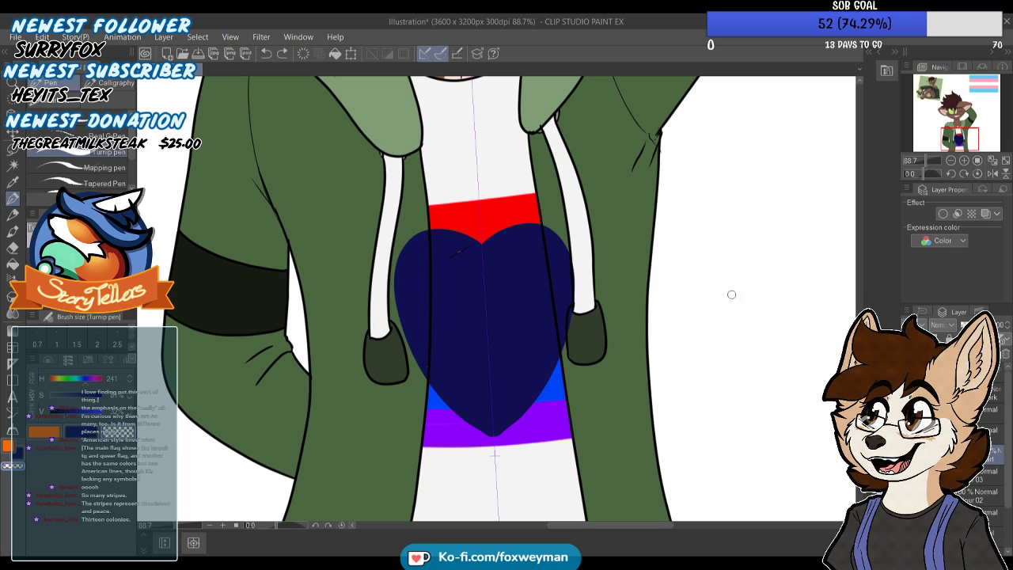
key("ctrl+y")
key("ctrl+z")
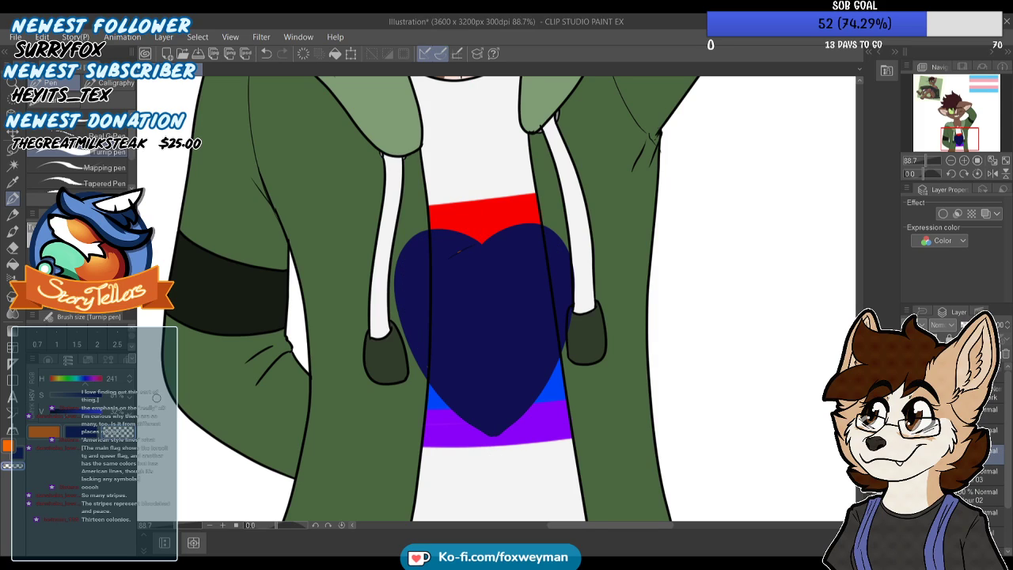
Scale down the dark blue heart and centre it on the rainbow stripes so it fits inside the shirt
scroll(388, 292, "up", 1)
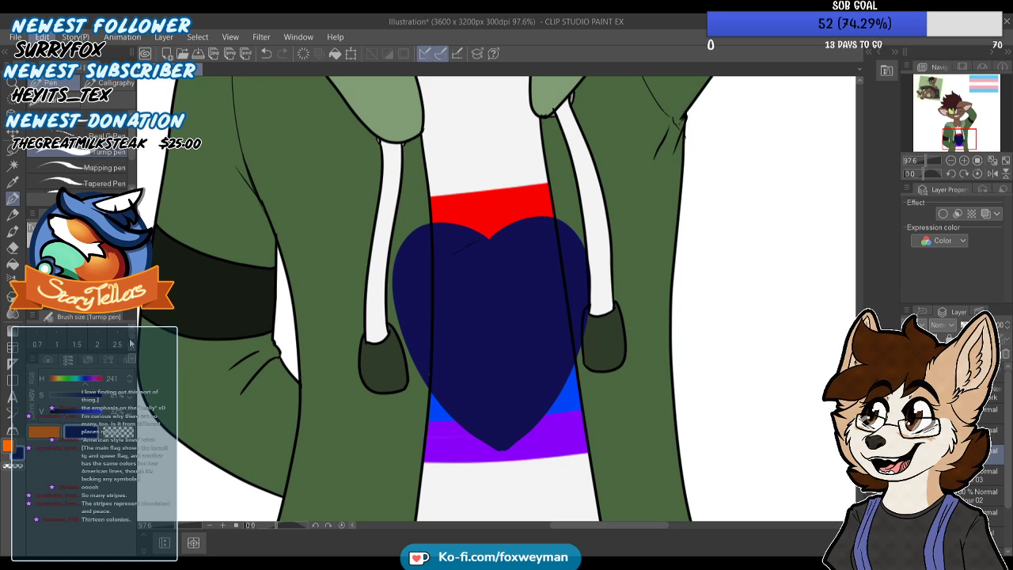
key("ctrl+t")
left_click_drag(594, 453, 536, 380)
left_click_drag(507, 292, 546, 322)
left_click_drag(571, 410, 538, 373)
left_click_drag(523, 307, 536, 315)
left_click(478, 401)
scroll(491, 221, "down", 3)
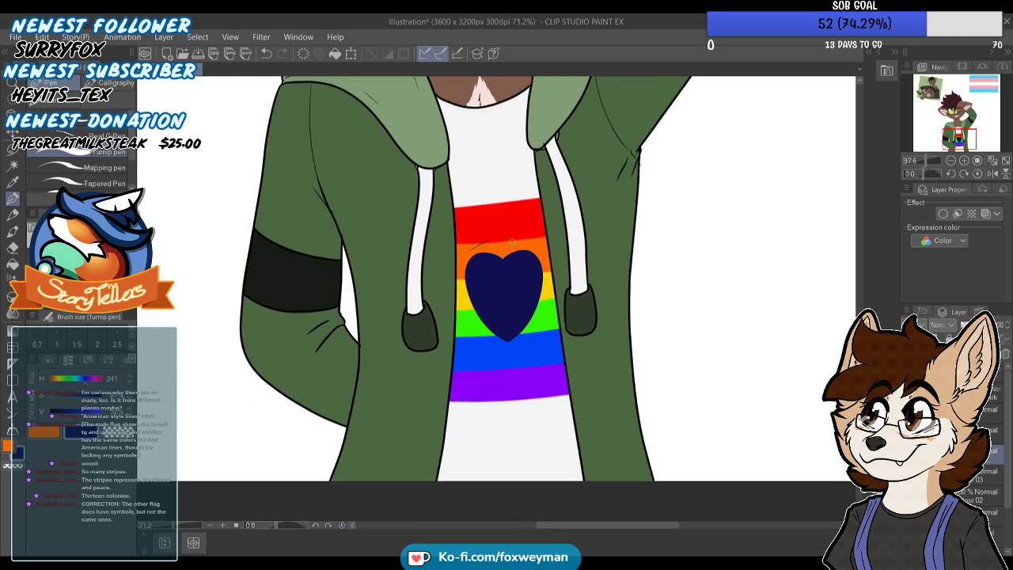
Select the heart's layer and add a new layer above it for the flag colours
scroll(491, 221, "up", 3)
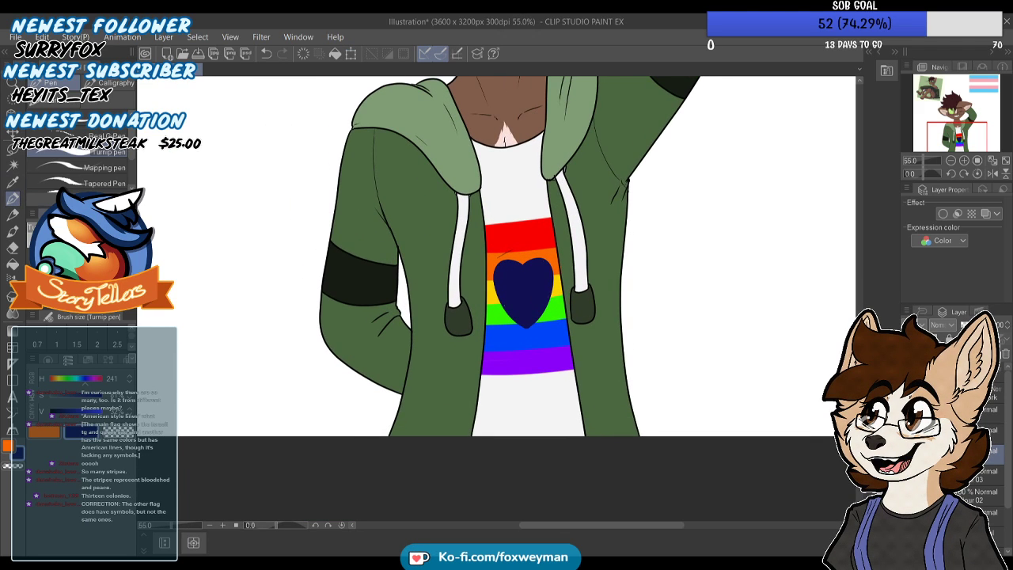
scroll(546, 262, "up", 2)
scroll(578, 268, "up", 3)
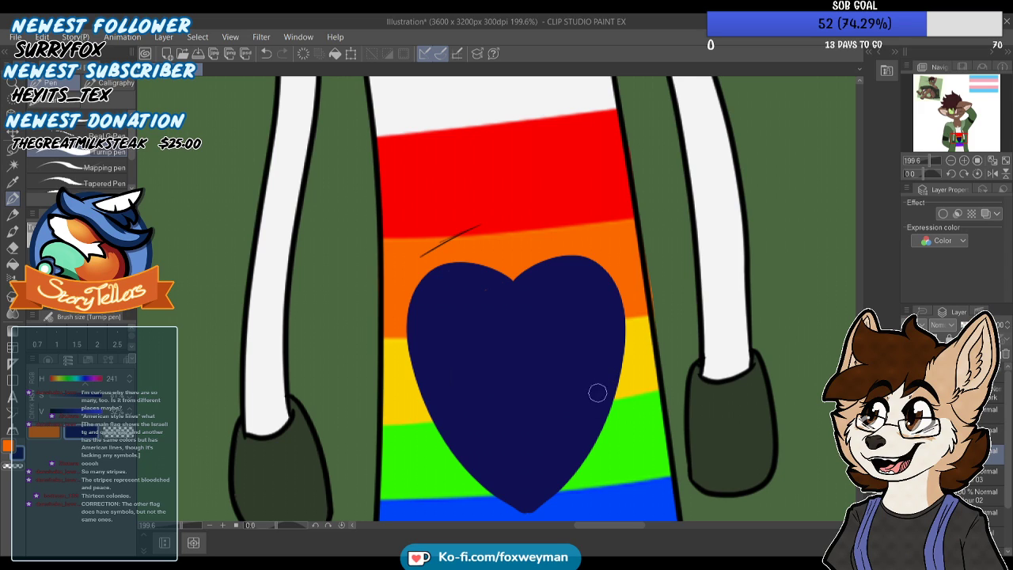
scroll(593, 346, "down", 1)
left_click(982, 434)
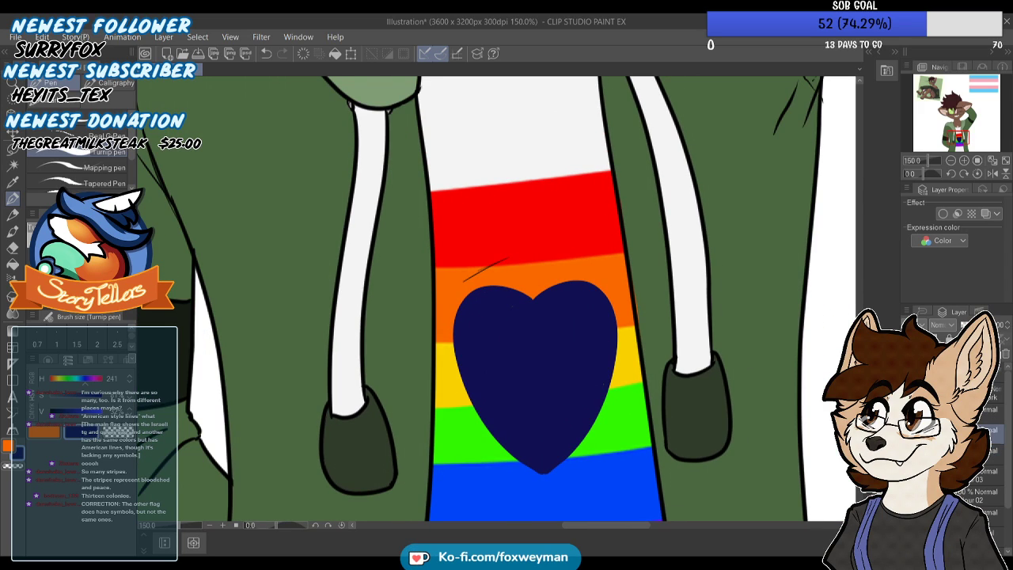
left_click(981, 475)
left_click(911, 475)
left_click(910, 476)
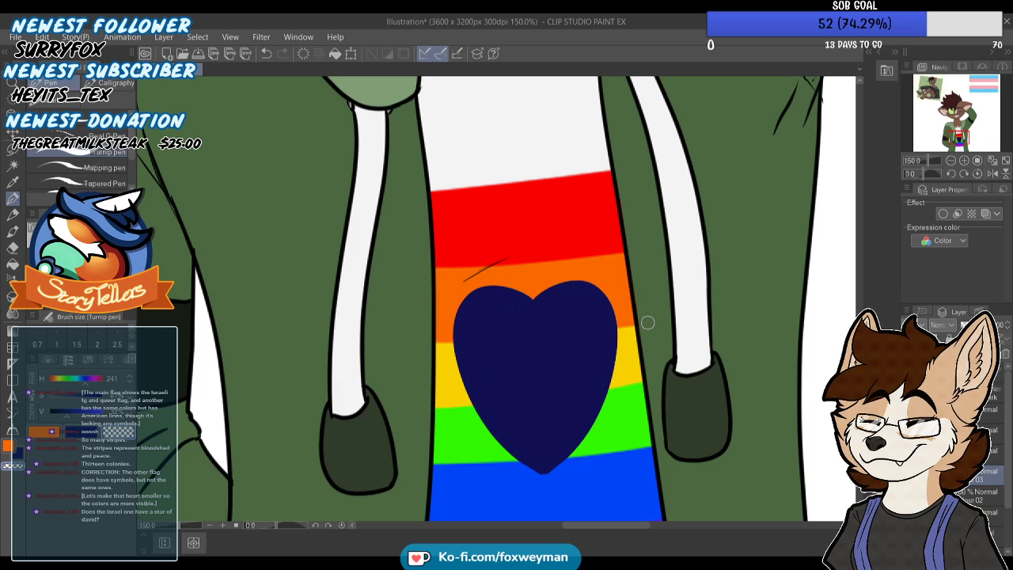
scroll(647, 322, "down", 2)
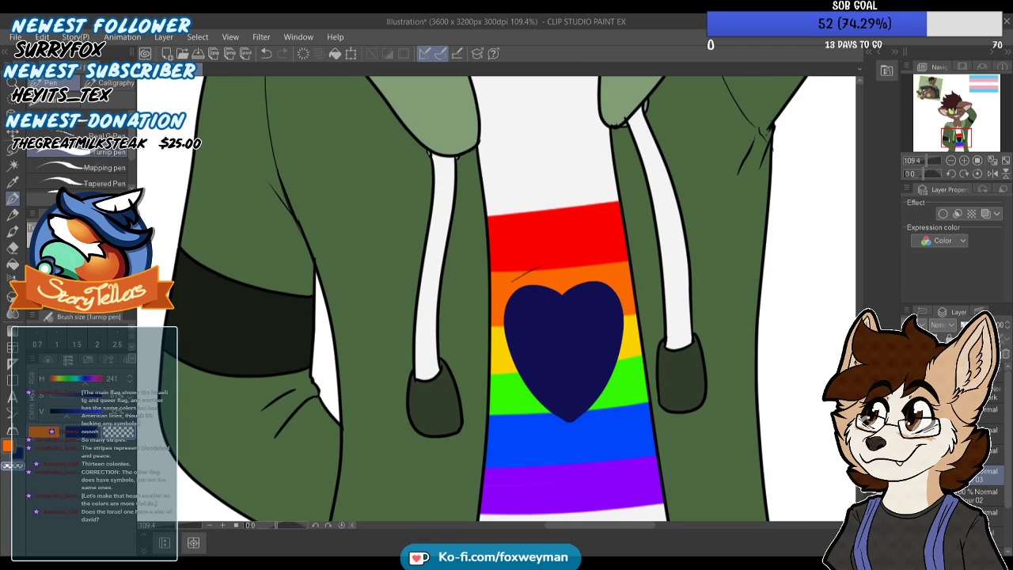
left_click(985, 452)
key("ctrl+shift+n")
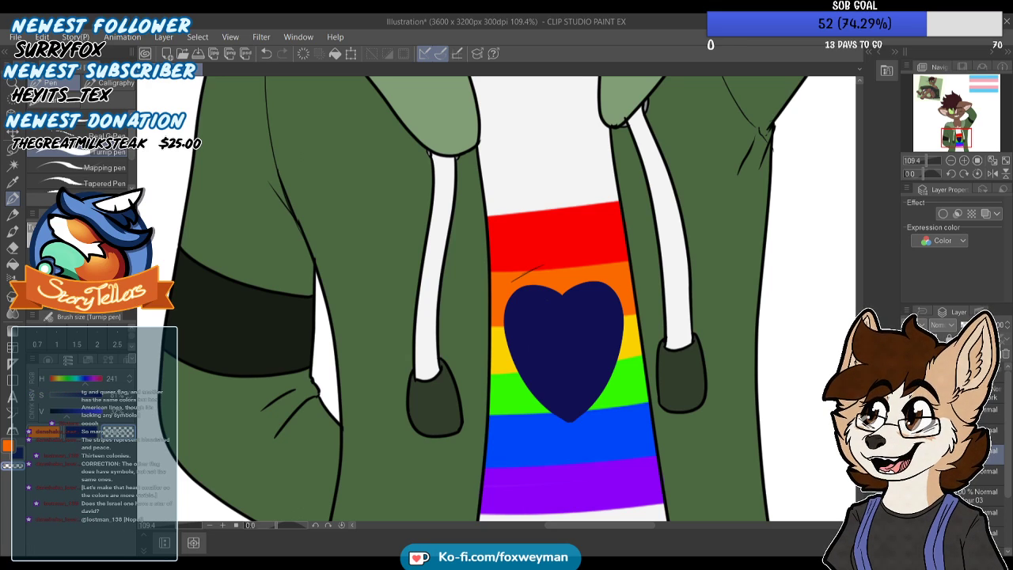
Sample the light blue and the pink from the transgender flag image and return to the heart
left_click(984, 85)
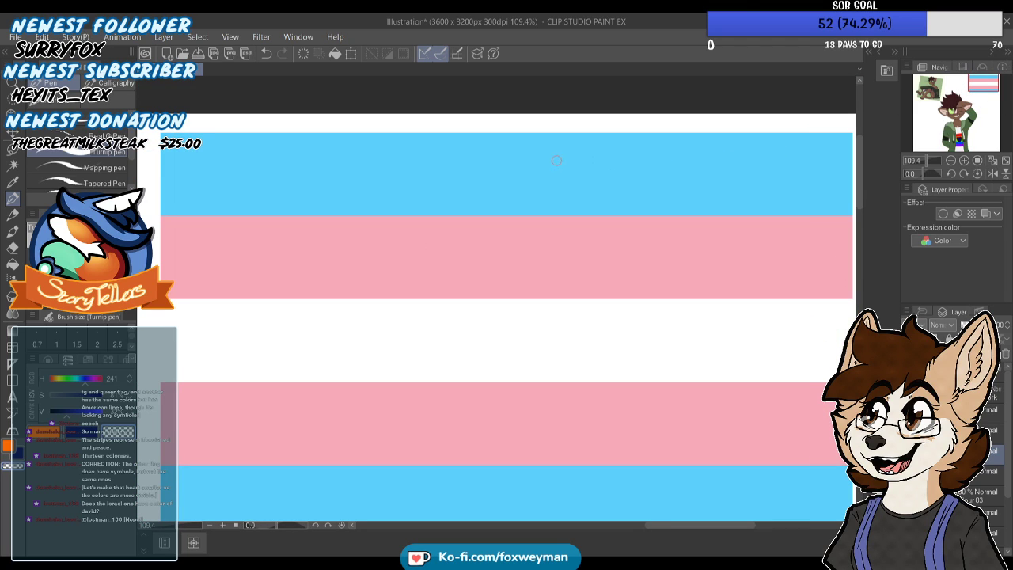
left_click(559, 163, "alt")
left_click(536, 262, "alt")
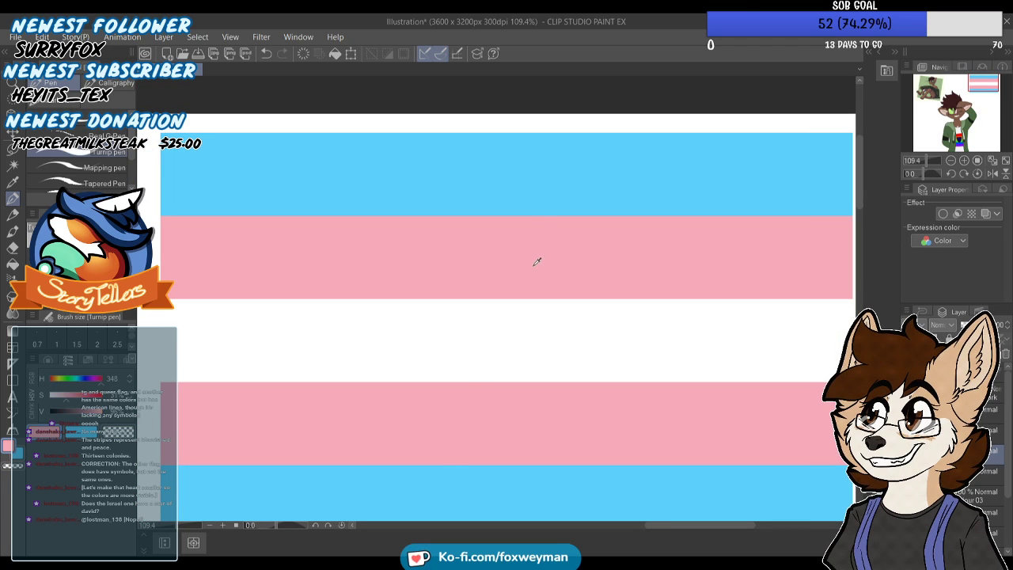
left_click(960, 140)
left_click_drag(959, 140, 958, 141)
Paint the heart's upper lobes light blue down to a curved lower edge, and start a light blue band at its tip
left_click(19, 453)
scroll(509, 238, "up", 3)
left_click_drag(482, 242, 638, 226)
key("ctrl+z")
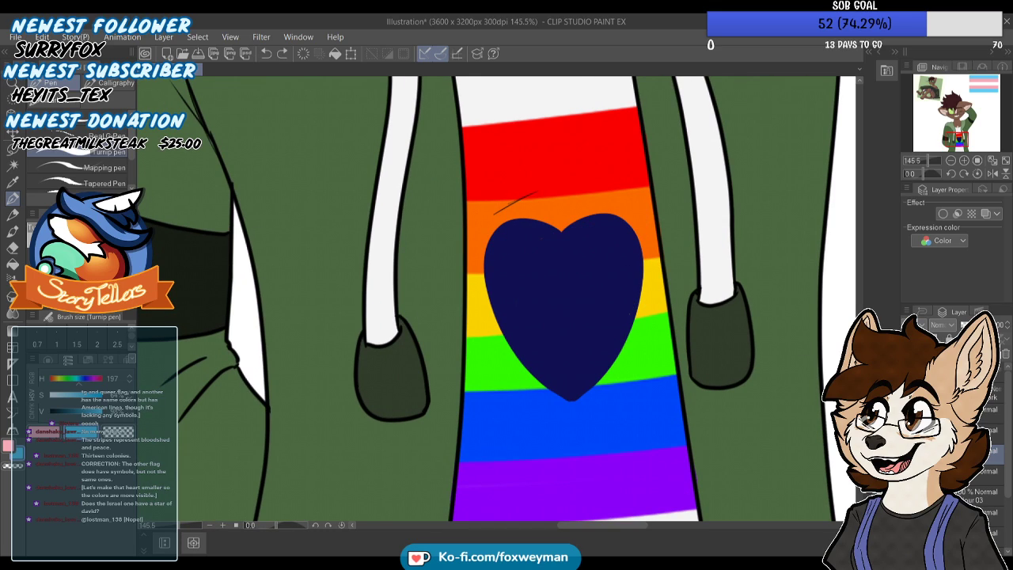
left_click_drag(486, 250, 635, 229)
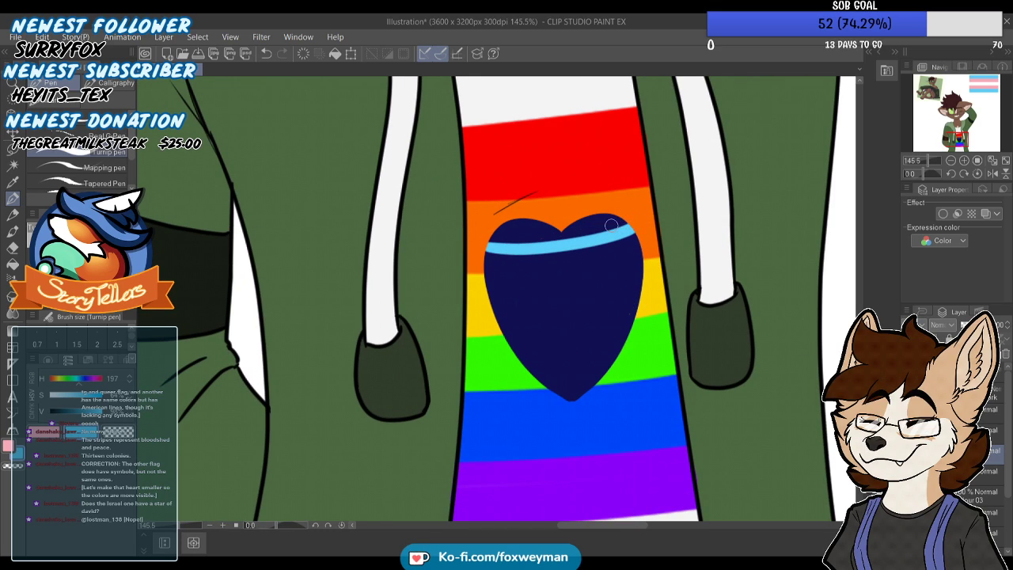
mouse_move(545, 252)
left_mouse_down()
mouse_move(554, 234)
mouse_move(500, 227)
left_mouse_up()
left_click_drag(592, 228, 534, 244)
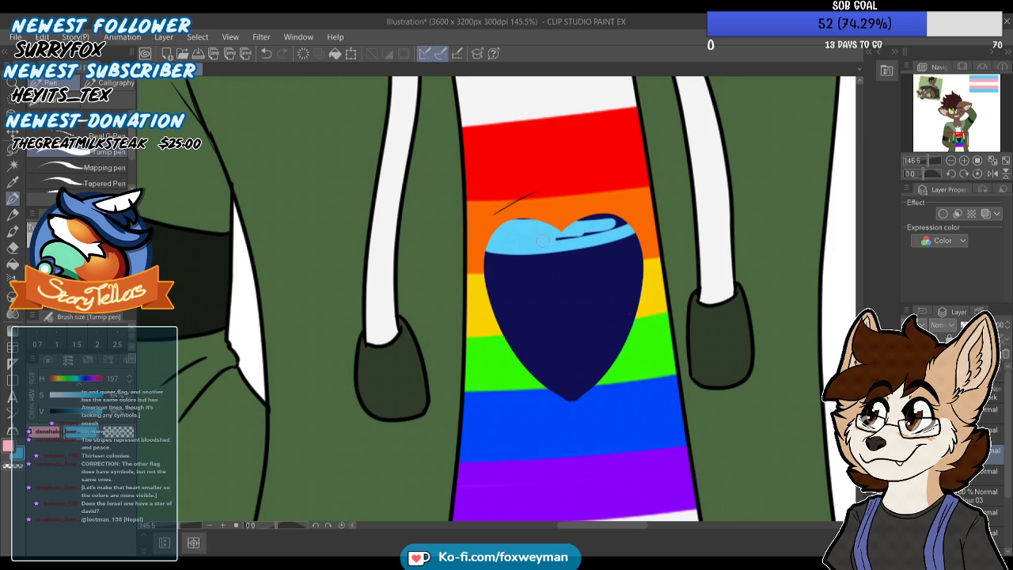
mouse_move(606, 223)
left_mouse_down()
mouse_move(566, 218)
mouse_move(619, 222)
mouse_move(491, 225)
left_mouse_up()
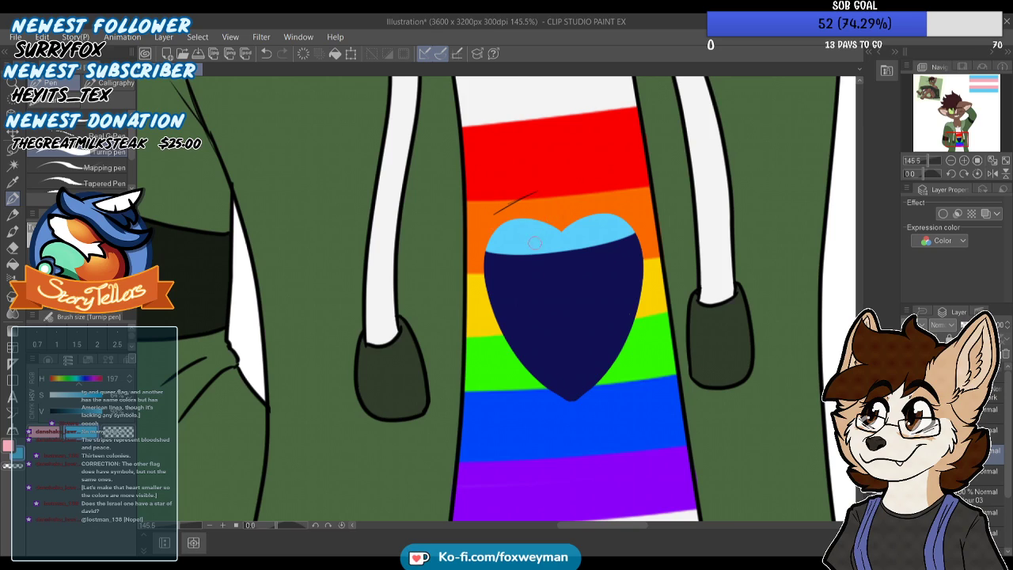
scroll(533, 238, "down", 1)
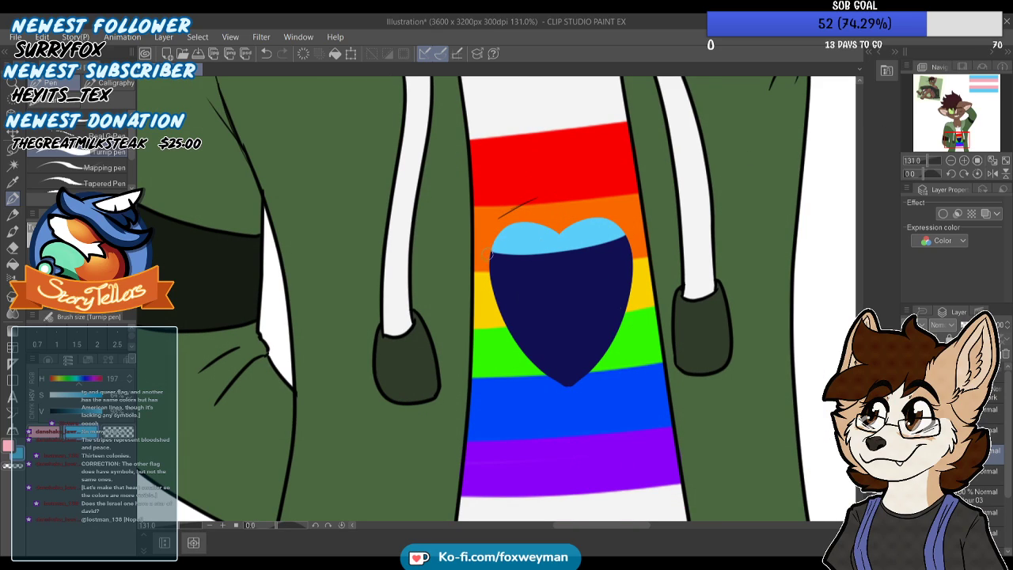
mouse_move(491, 255)
left_mouse_down()
mouse_move(571, 254)
mouse_move(629, 237)
left_mouse_up()
mouse_move(484, 261)
left_mouse_down()
mouse_move(587, 262)
mouse_move(641, 239)
left_mouse_up()
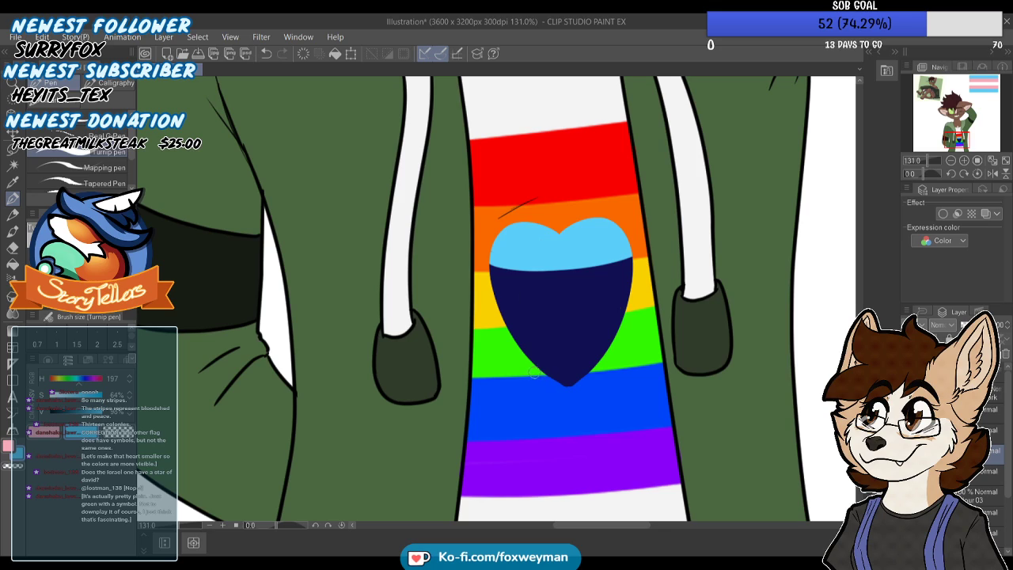
left_click_drag(608, 366, 554, 377)
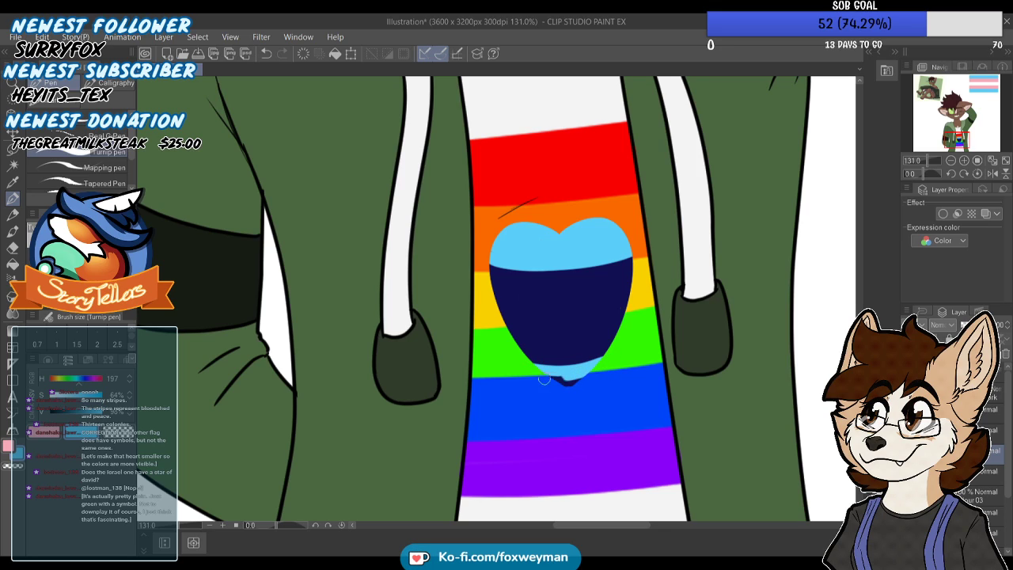
Sample the flag's pink as the sub colour and extend the light blue band at the heart's tip upward
left_click_drag(990, 94, 983, 82)
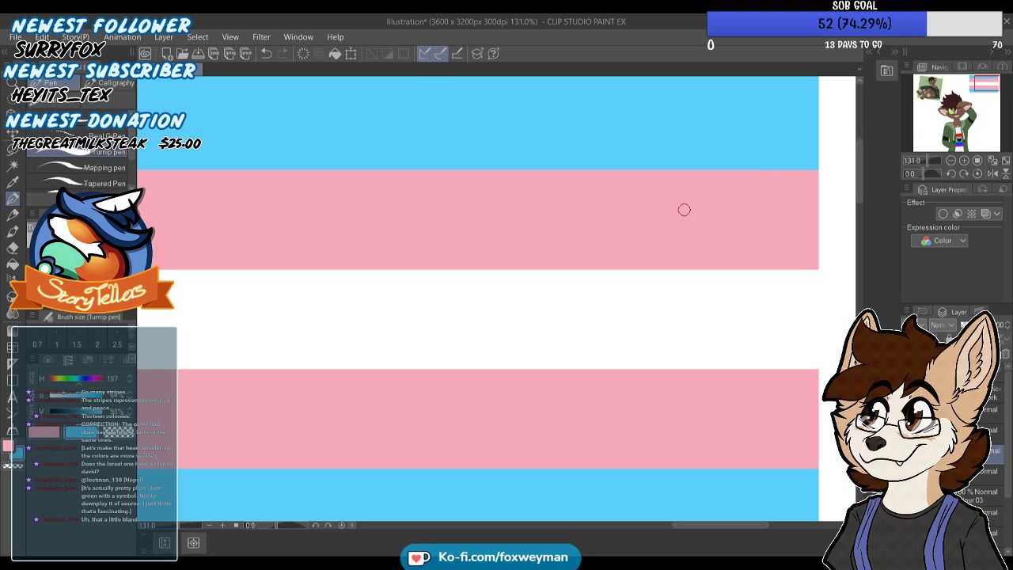
left_click(959, 123)
left_click(956, 137)
scroll(831, 170, "down", 2)
scroll(615, 308, "up", 2)
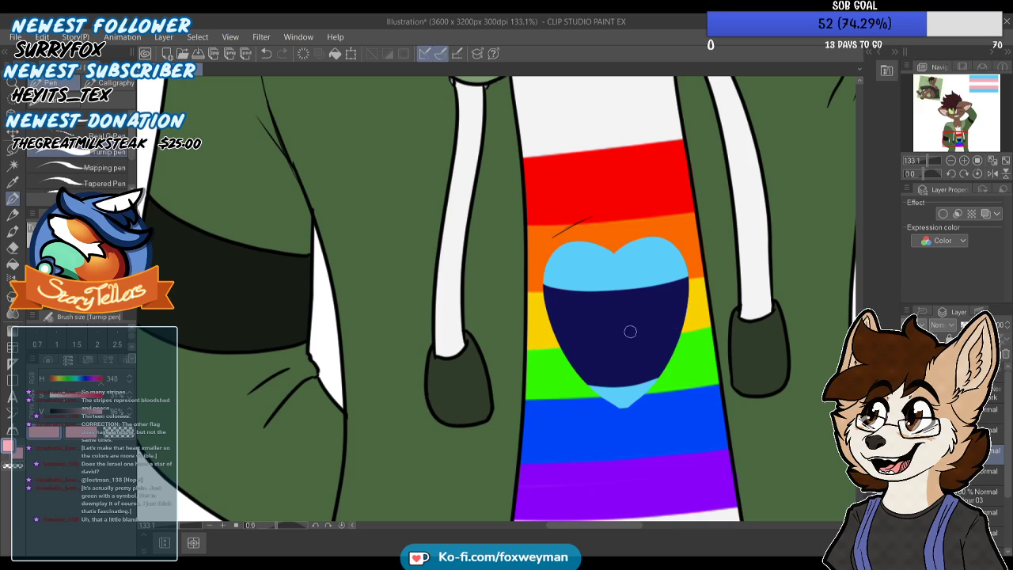
left_click(642, 262, "alt")
mouse_move(575, 368)
left_mouse_down()
mouse_move(635, 373)
mouse_move(668, 361)
left_mouse_up()
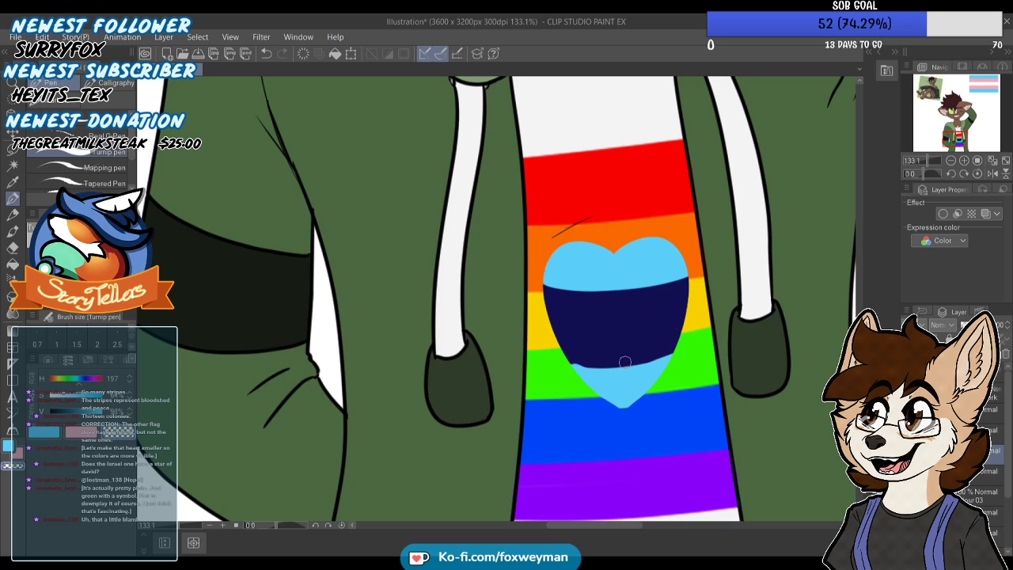
Outline the heart's dark blue middle area with pink strokes along the light blue bands and both sides
key("x")
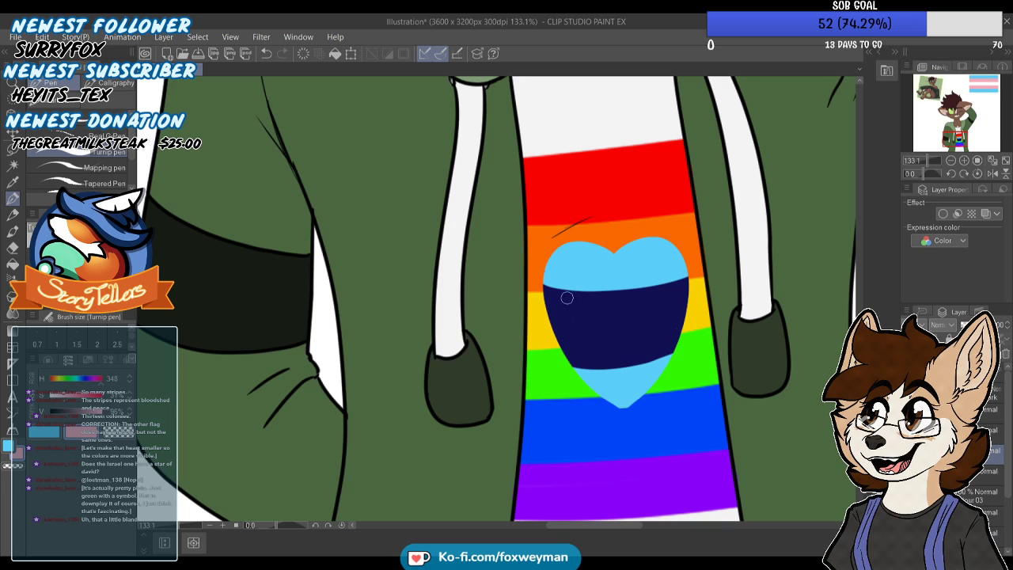
mouse_move(540, 292)
left_mouse_down()
mouse_move(643, 290)
mouse_move(687, 279)
left_mouse_up()
key("ctrl+z")
mouse_move(541, 291)
left_mouse_down()
mouse_move(699, 278)
mouse_move(543, 289)
left_mouse_up()
key("ctrl+z")
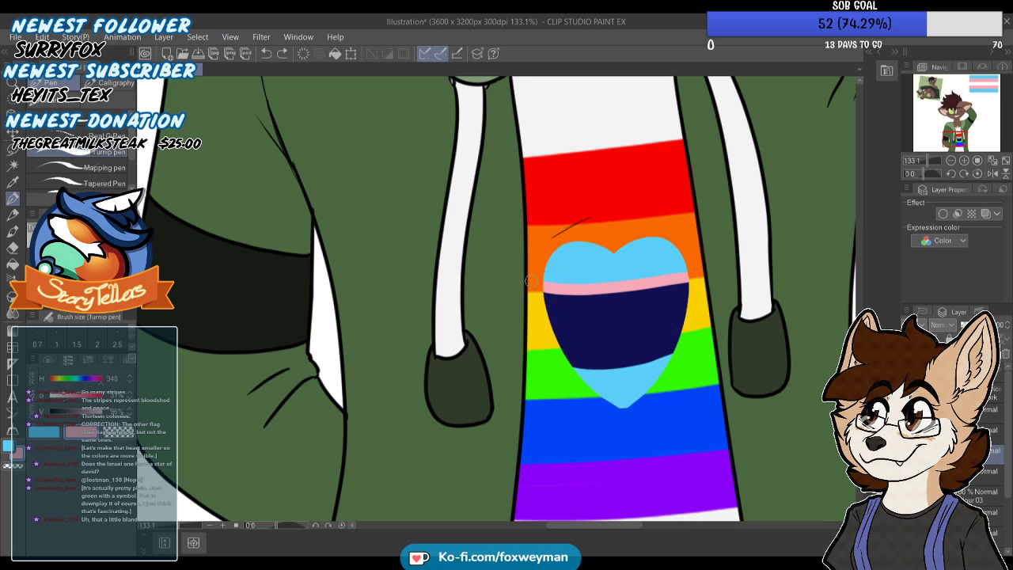
left_click_drag(679, 316, 671, 352)
key("ctrl+z")
left_click_drag(687, 284, 672, 359)
mouse_move(544, 287)
left_mouse_down()
mouse_move(572, 365)
mouse_move(650, 359)
left_mouse_up()
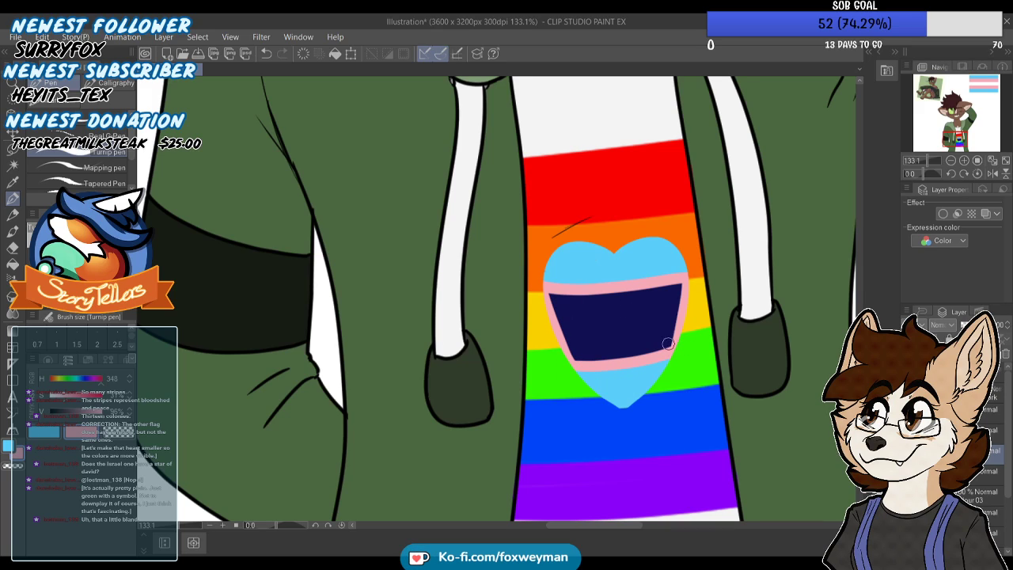
Fill the remaining dark blue area of the heart with pink and return to the Turnip pen
key("g")
left_click(585, 316)
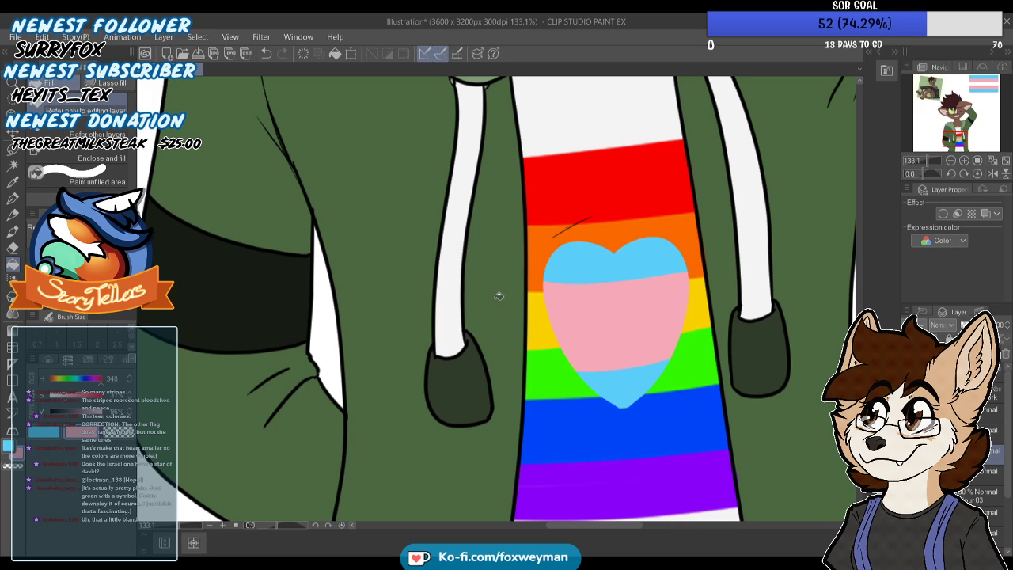
key("p")
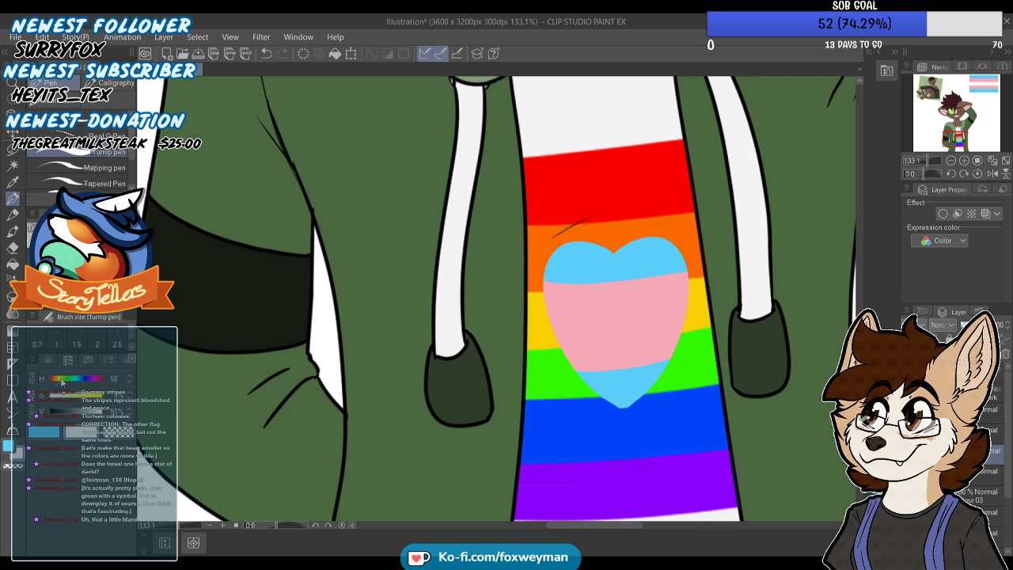
Paint a white band across the middle of the heart's pink area to complete the transgender-flag stripes
scroll(615, 317, "up", 1)
scroll(618, 314, "up", 1)
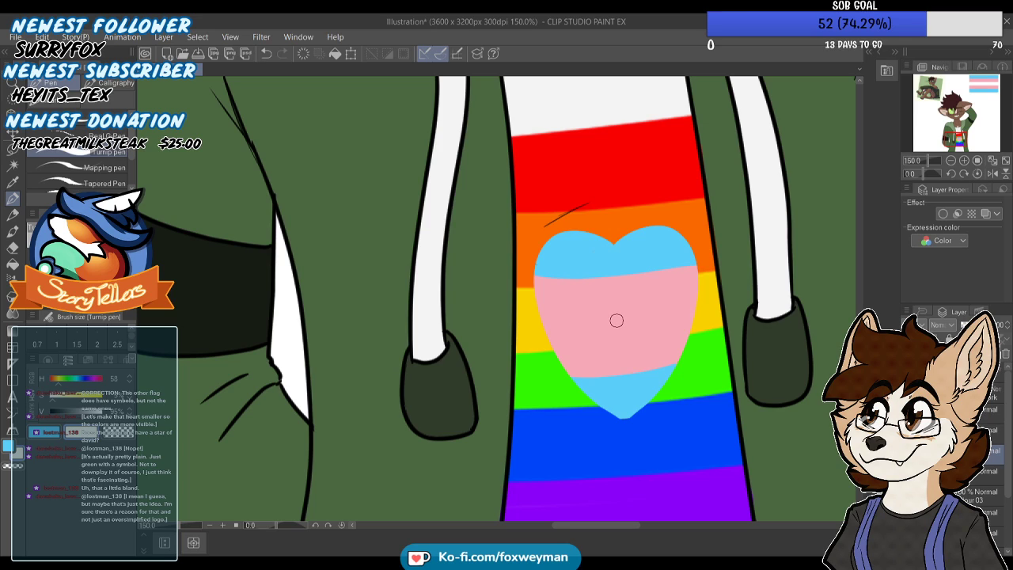
left_click_drag(541, 314, 688, 300)
key("ctrl+z")
left_click_drag(546, 311, 667, 294)
left_click_drag(536, 318, 720, 297)
key("ctrl+z")
mouse_move(539, 311)
left_mouse_down()
mouse_move(667, 315)
mouse_move(721, 298)
mouse_move(630, 330)
mouse_move(517, 325)
mouse_move(685, 325)
mouse_move(567, 352)
mouse_move(533, 344)
mouse_move(637, 338)
left_mouse_up()
scroll(637, 339, "down", 5)
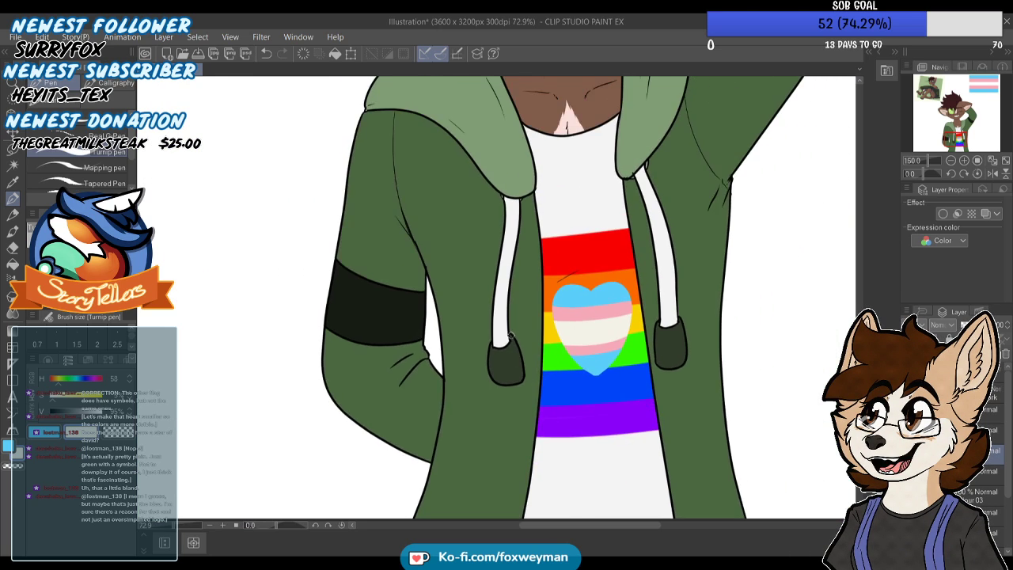
Set up a separate Overlay layer for highlights and paint a small light highlight on the cat's nose
scroll(509, 265, "up", 1)
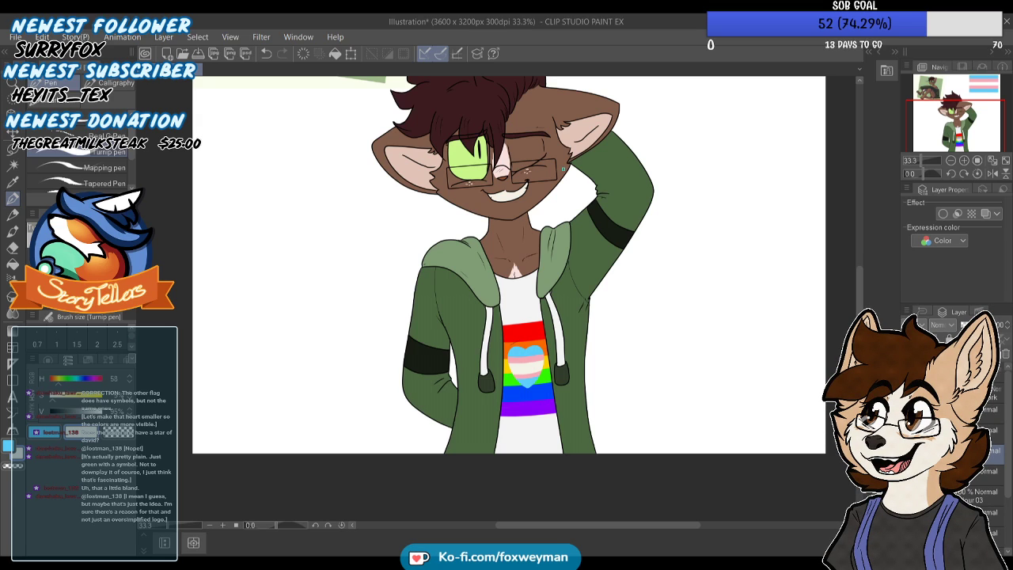
scroll(493, 327, "down", 1)
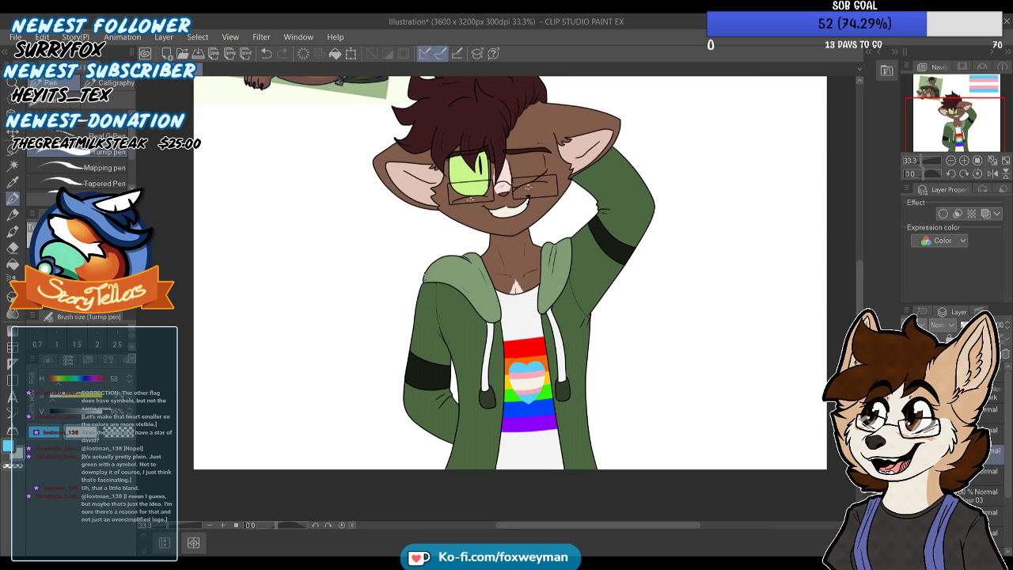
scroll(431, 293, "down", 5)
scroll(421, 161, "up", 4)
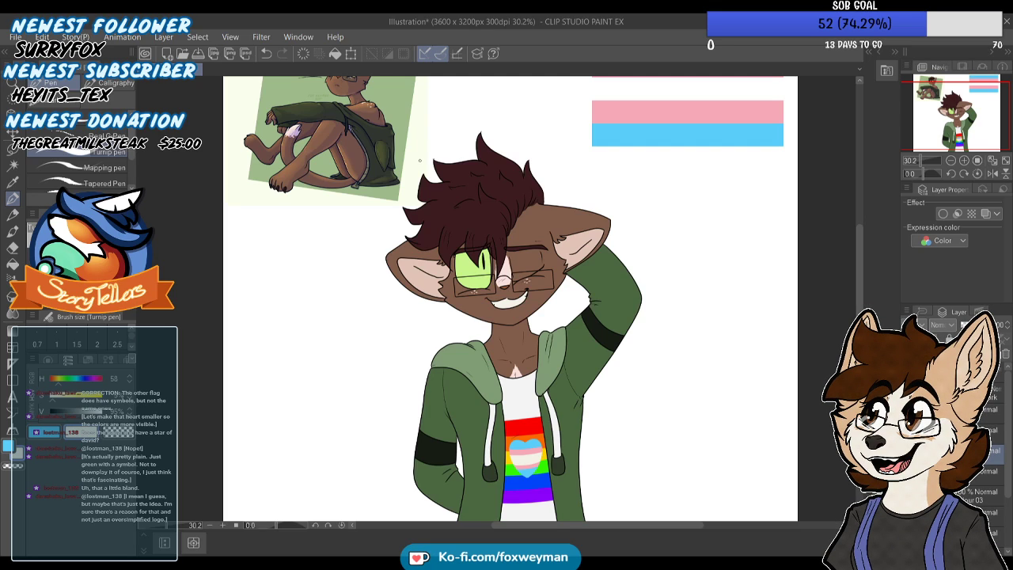
left_click_drag(910, 141, 915, 140)
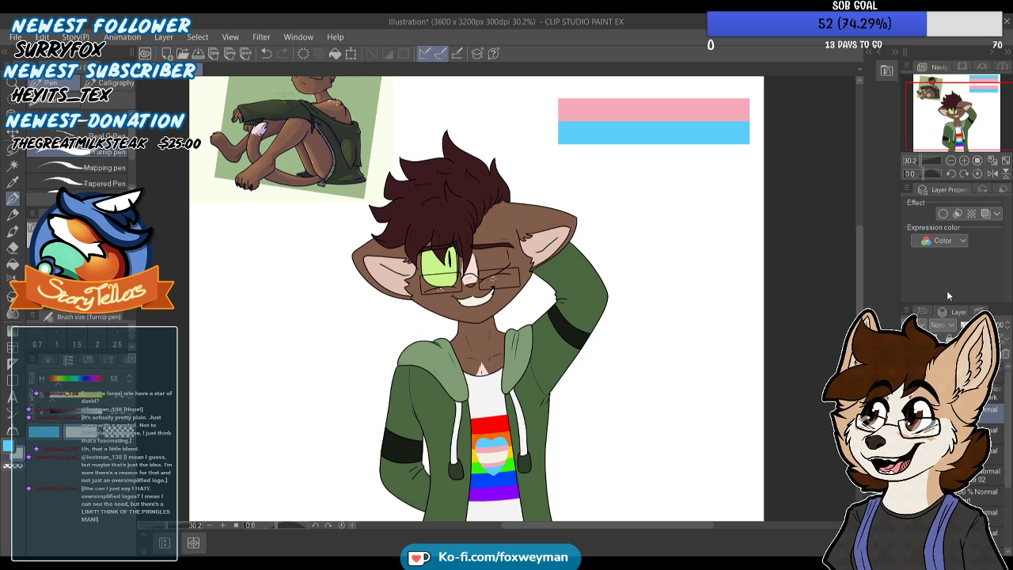
scroll(495, 272, "up", 3)
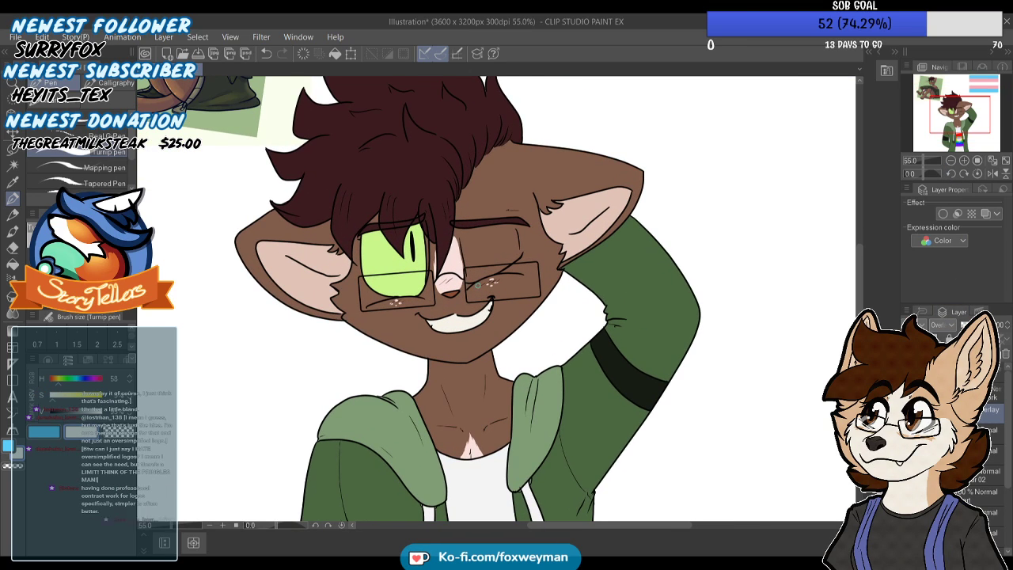
scroll(475, 290, "up", 4)
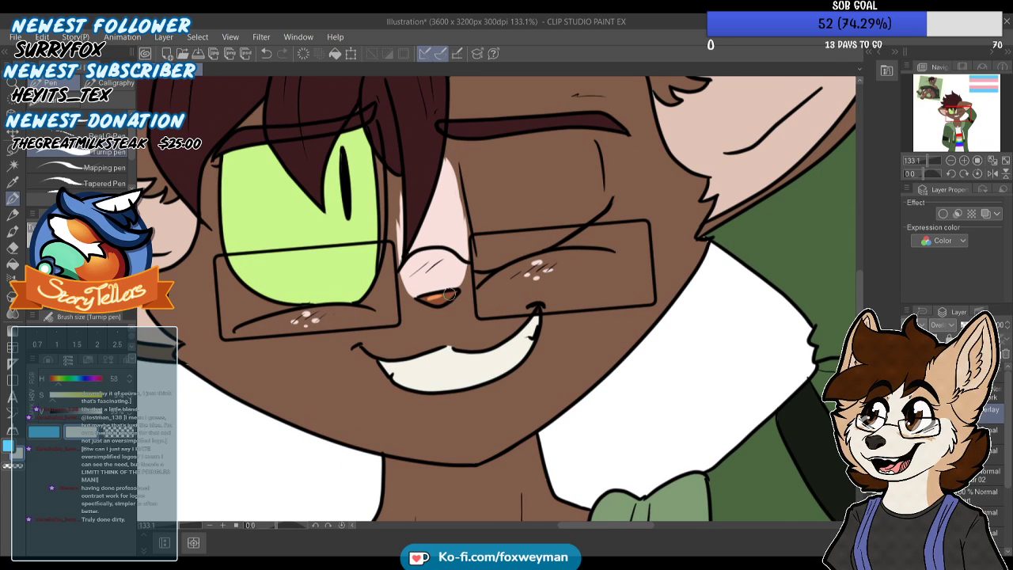
Try a light pen stroke across the green eye and soft airbrush glows over it
scroll(446, 299, "down", 3)
scroll(367, 234, "up", 1)
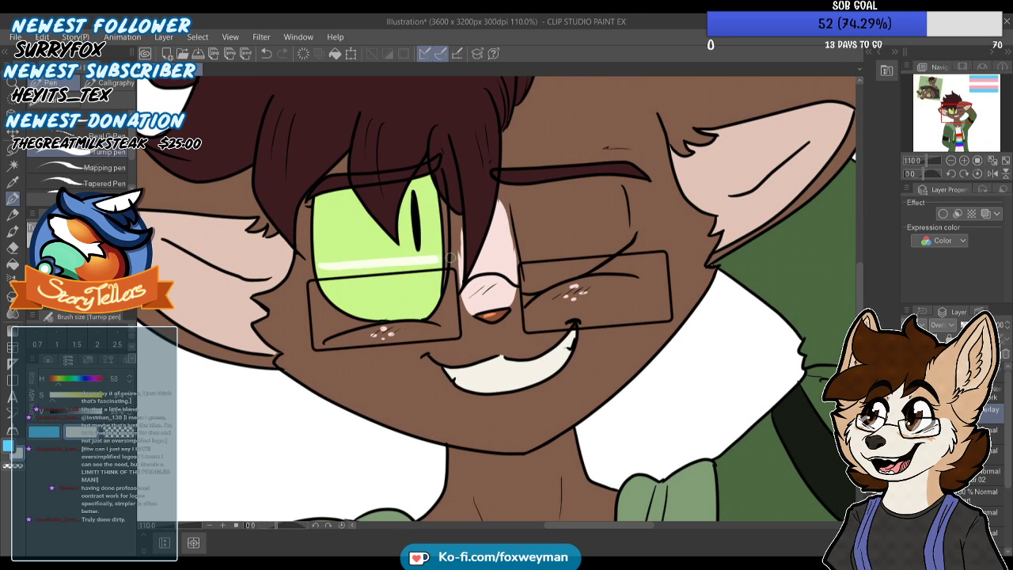
scroll(465, 259, "down", 4)
scroll(445, 254, "up", 4)
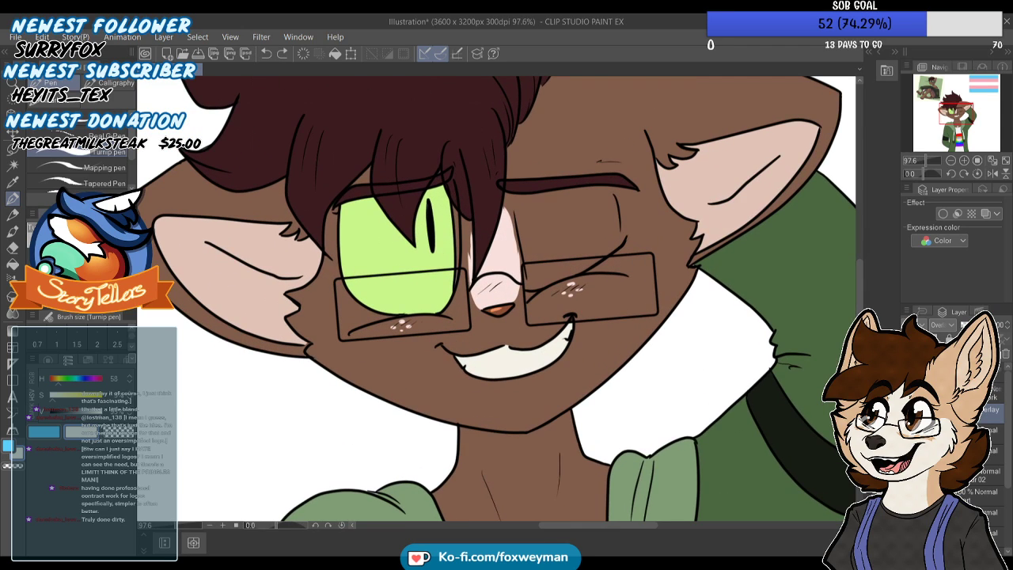
key("b")
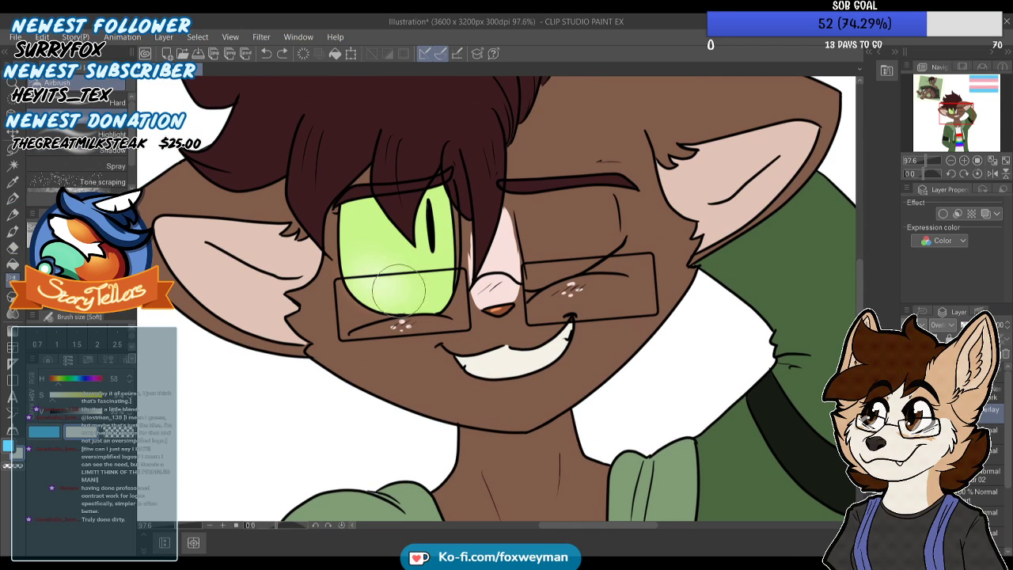
scroll(402, 259, "down", 1)
scroll(403, 265, "down", 1)
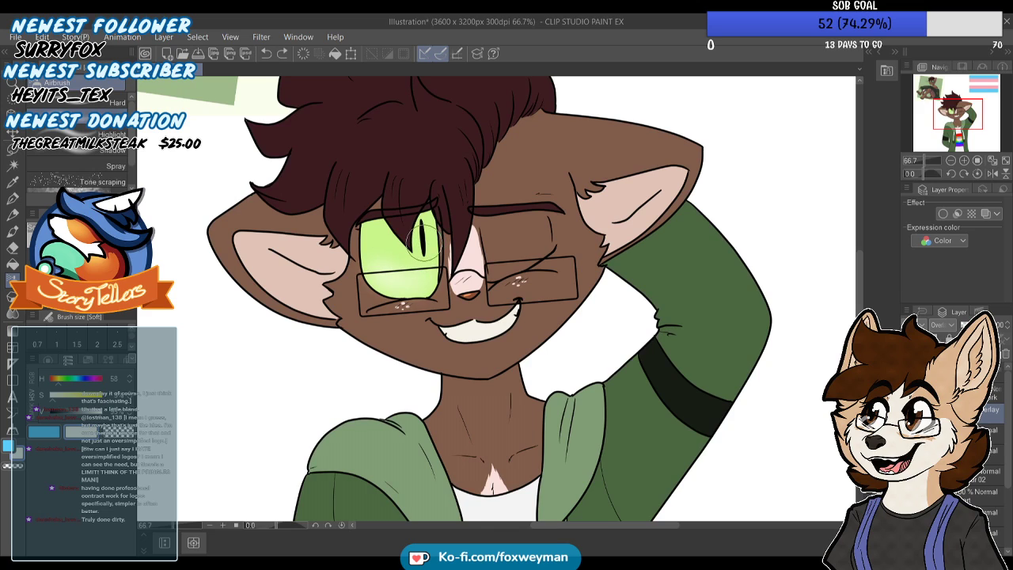
scroll(393, 366, "down", 1)
scroll(392, 366, "up", 1)
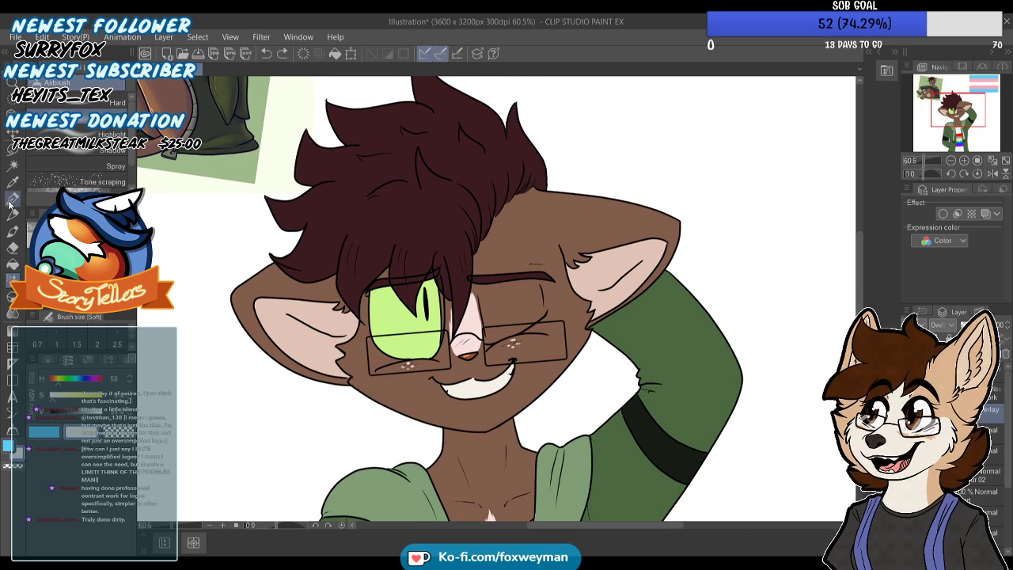
Paint thin light highlight strands through the fringe above the eye and down the side of the hair with the Turnip pen
key("p")
mouse_move(403, 252)
left_mouse_down()
mouse_move(406, 282)
mouse_move(400, 260)
mouse_move(392, 277)
mouse_move(403, 253)
mouse_move(403, 287)
mouse_move(402, 249)
mouse_move(398, 272)
mouse_move(410, 285)
mouse_move(457, 291)
left_mouse_up()
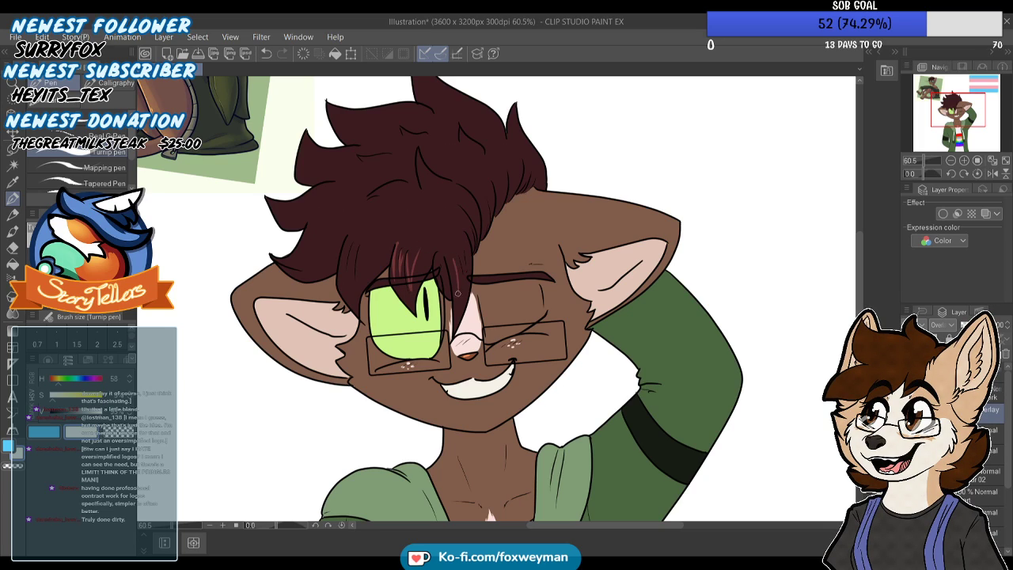
scroll(453, 227, "down", 1)
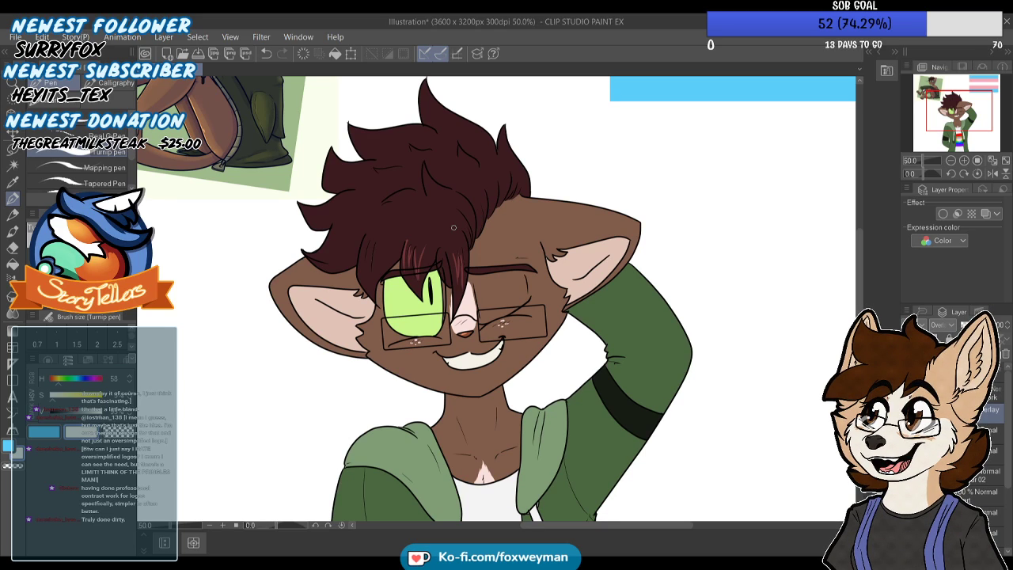
scroll(362, 239, "up", 2)
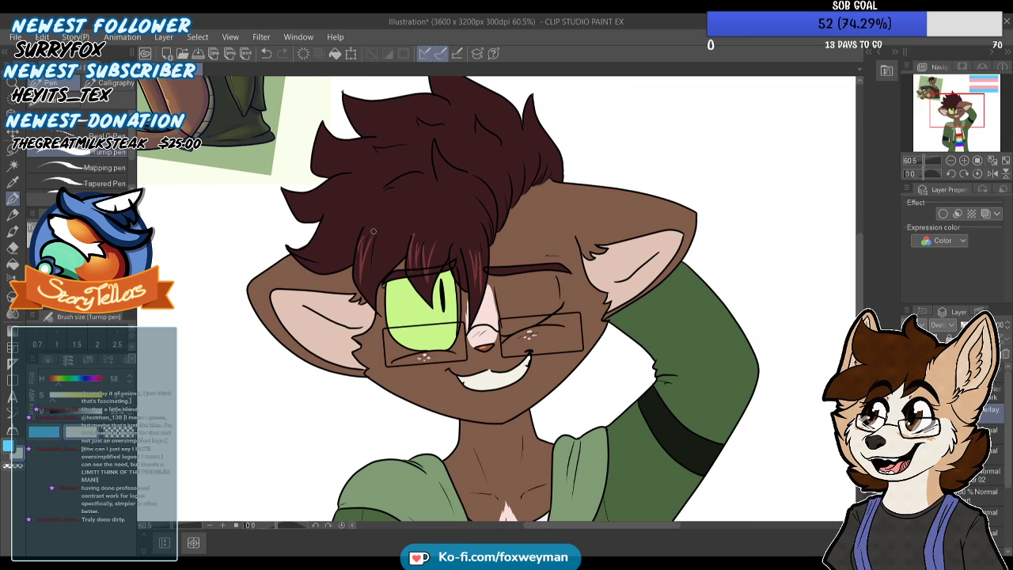
scroll(371, 280, "down", 3)
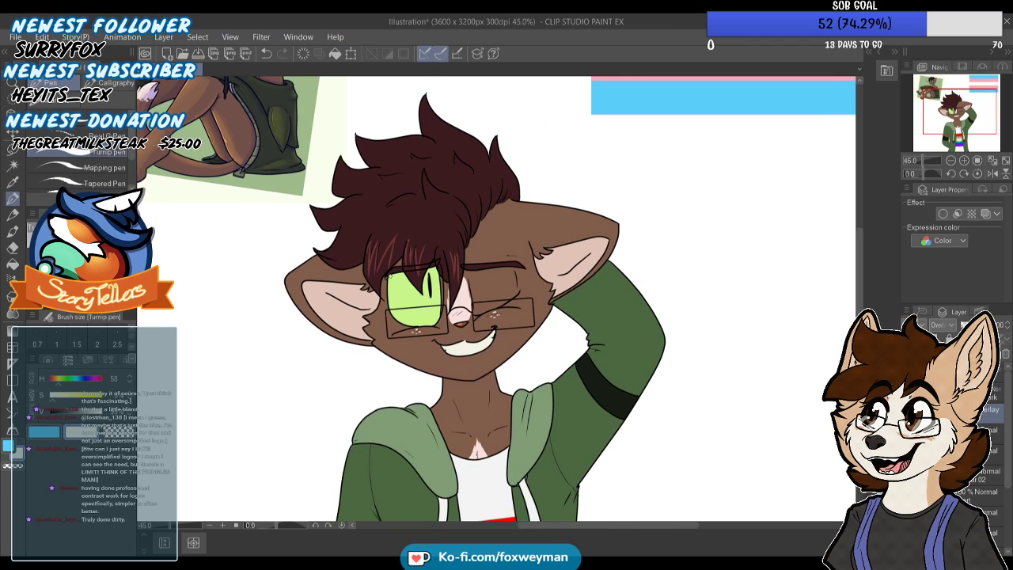
scroll(441, 267, "up", 4)
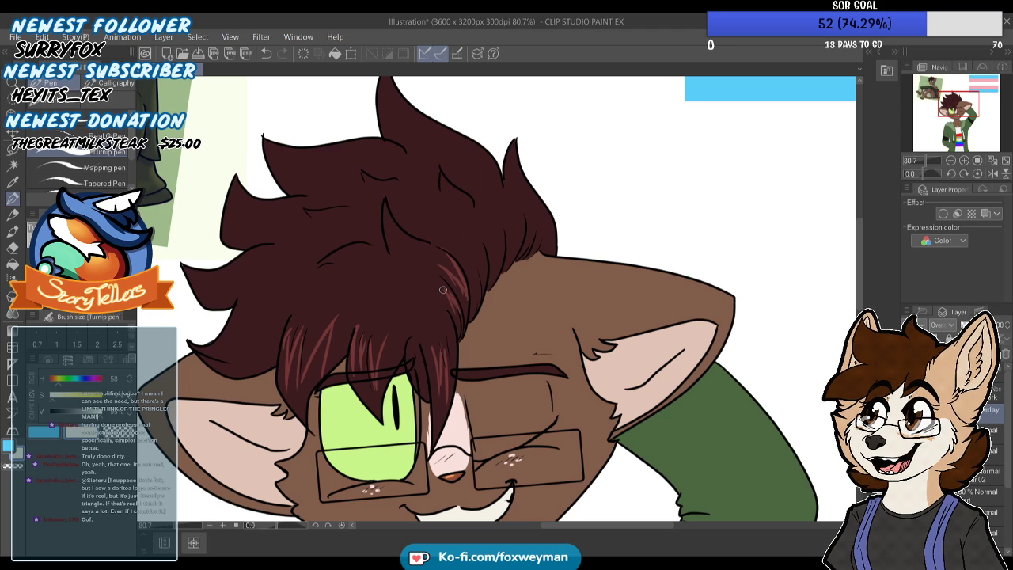
Add highlight strokes along the creases, the central curl and the outer tufts of the upper hair
scroll(411, 264, "down", 2)
scroll(410, 263, "up", 2)
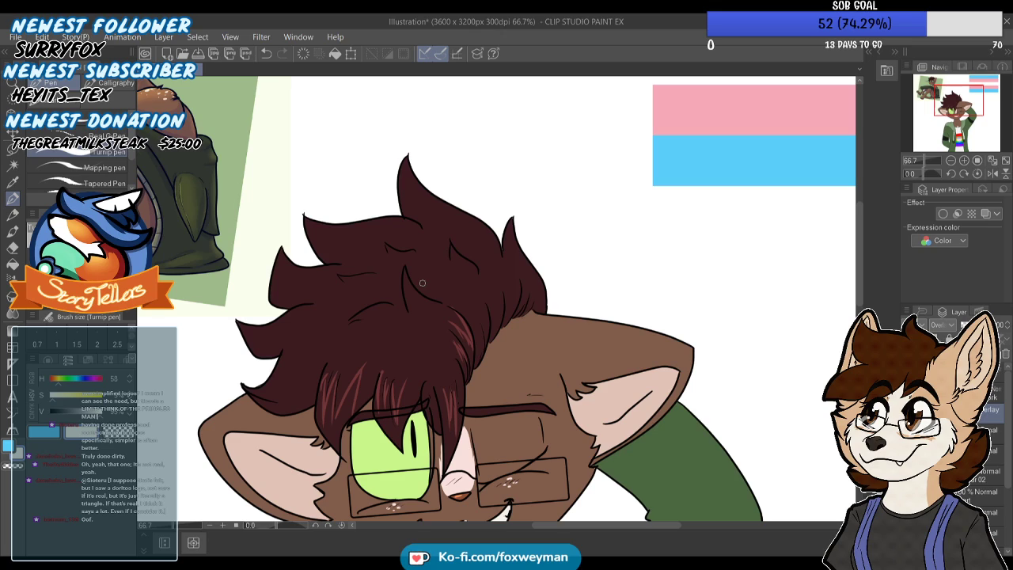
left_click_drag(391, 304, 358, 316)
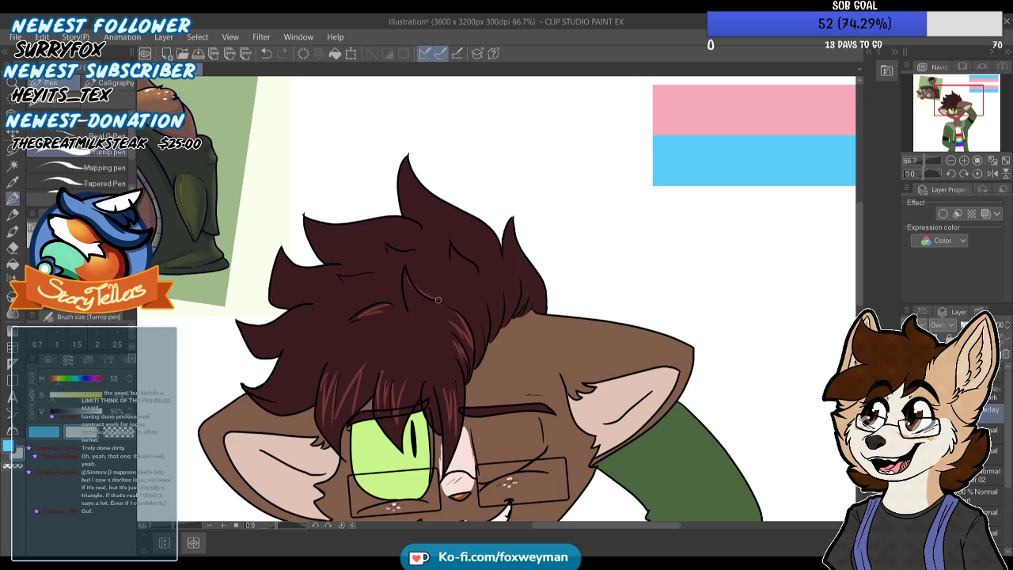
mouse_move(406, 273)
left_mouse_down()
mouse_move(419, 296)
mouse_move(444, 306)
left_mouse_up()
scroll(386, 240, "down", 2)
scroll(385, 239, "up", 3)
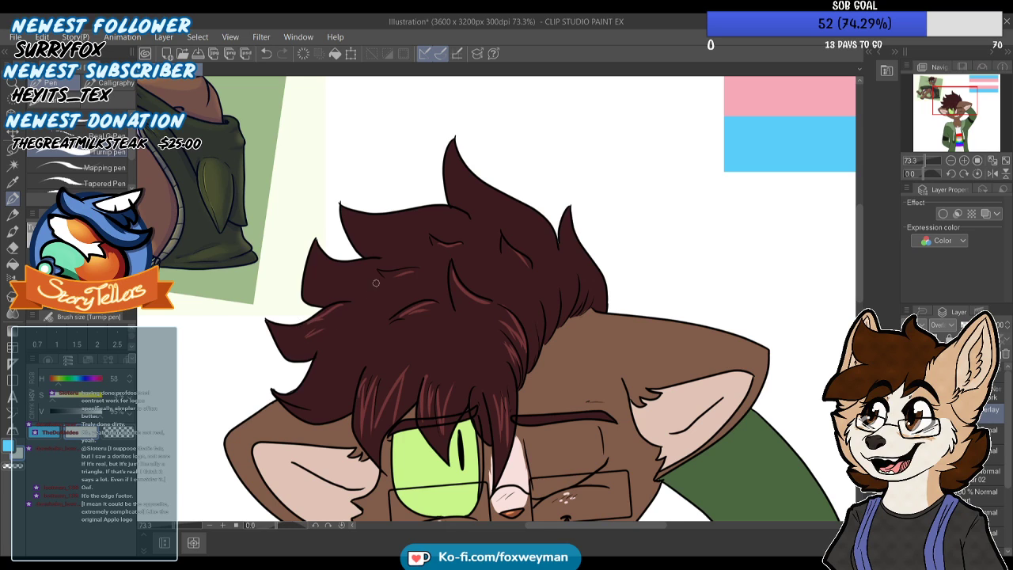
scroll(316, 326, "down", 6)
scroll(434, 182, "up", 2)
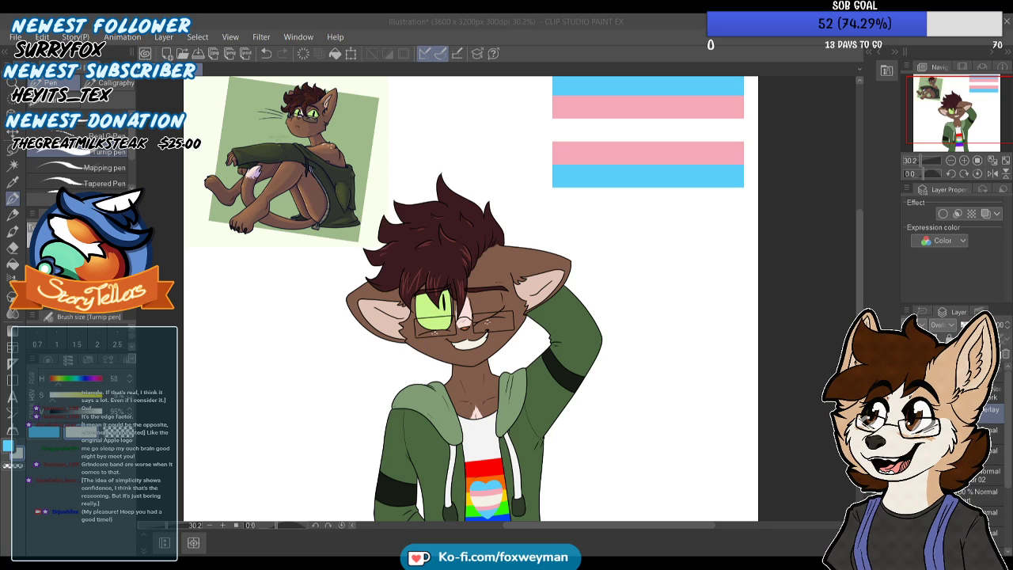
Airbrush a soft light glow onto the open green eye and smooth it with the Blend tool
scroll(536, 235, "up", 1)
scroll(490, 300, "down", 7)
scroll(457, 315, "up", 10)
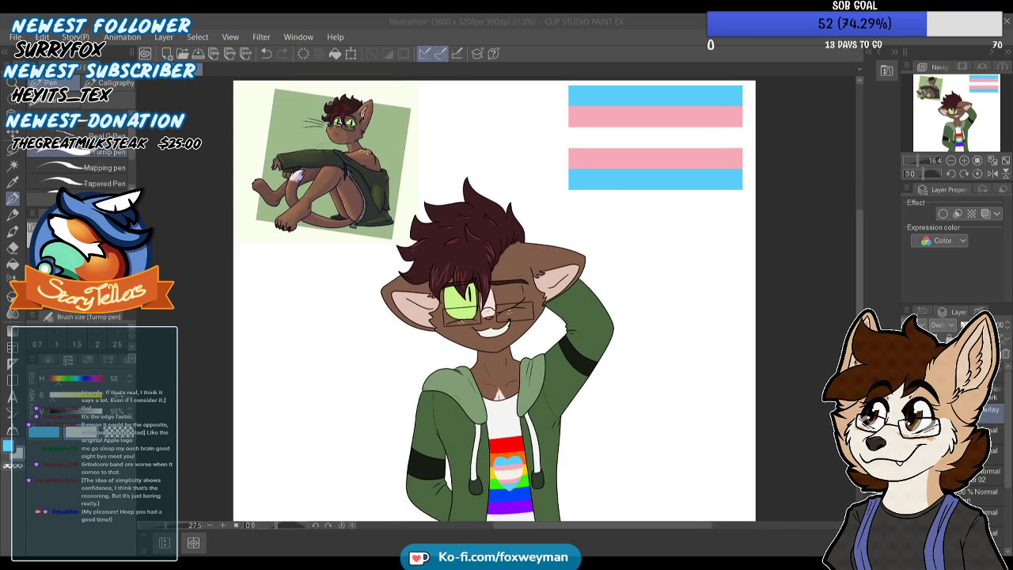
scroll(460, 285, "up", 2)
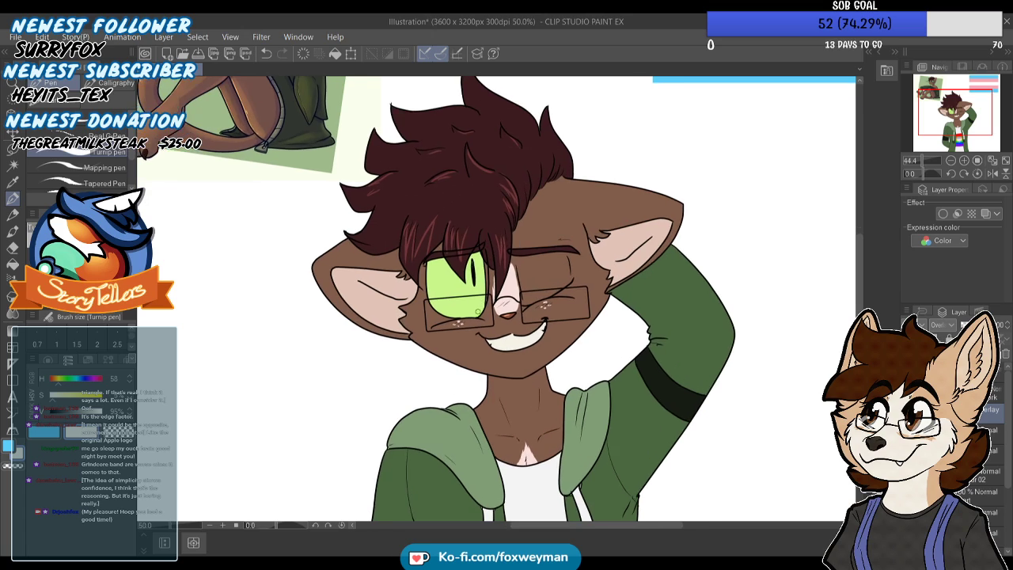
scroll(472, 311, "up", 1)
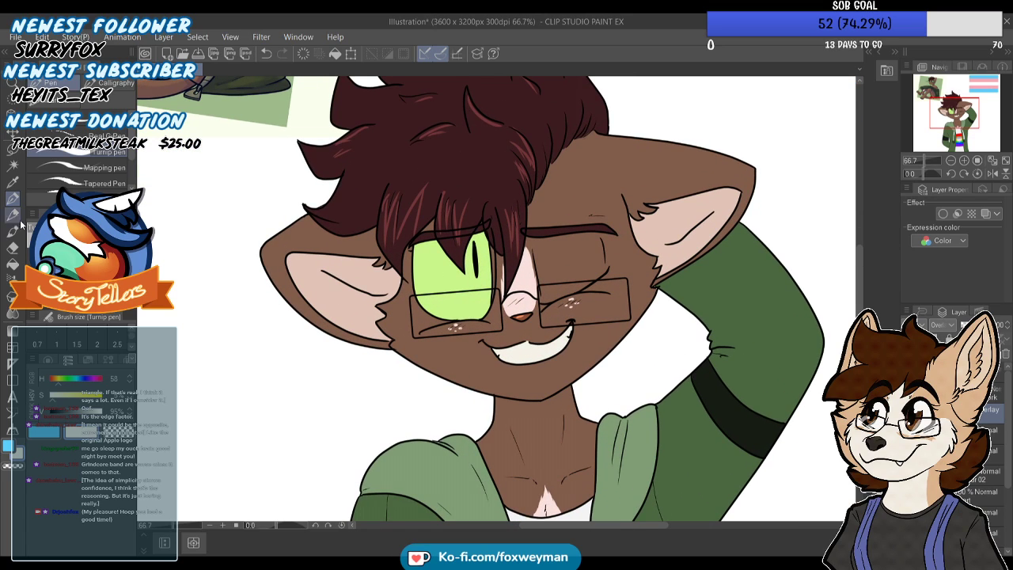
left_click(15, 247)
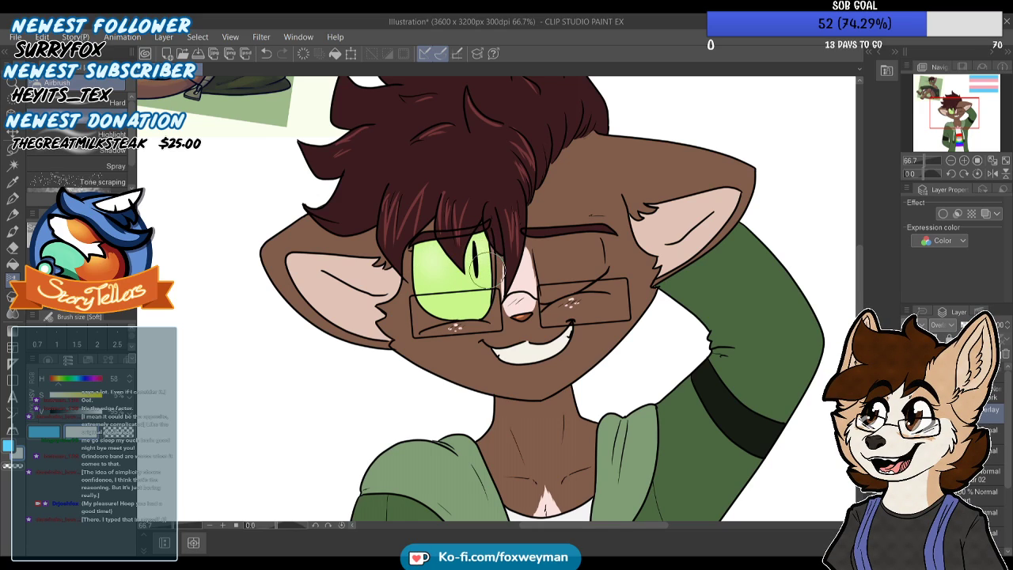
key("j")
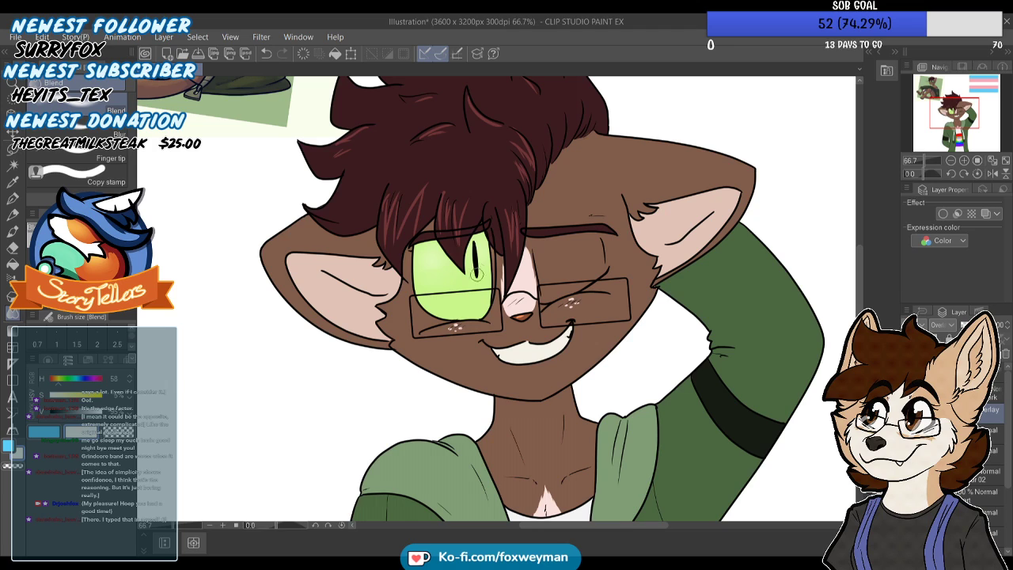
scroll(478, 269, "down", 1)
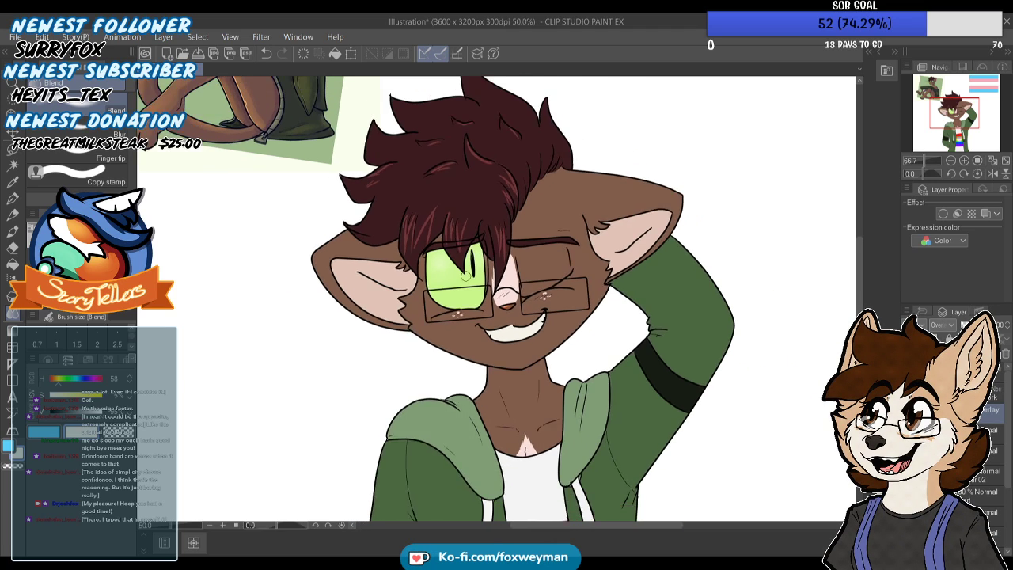
scroll(468, 273, "down", 1)
scroll(467, 273, "up", 3)
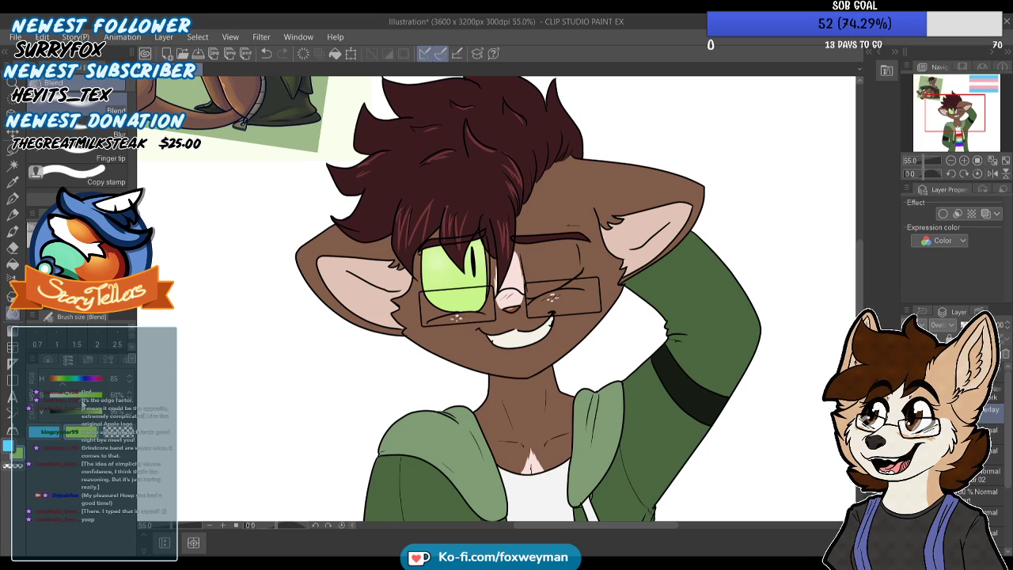
Choose a darker green for the Turnip pen and add a new layer above the Overlay highlight layer
key("p")
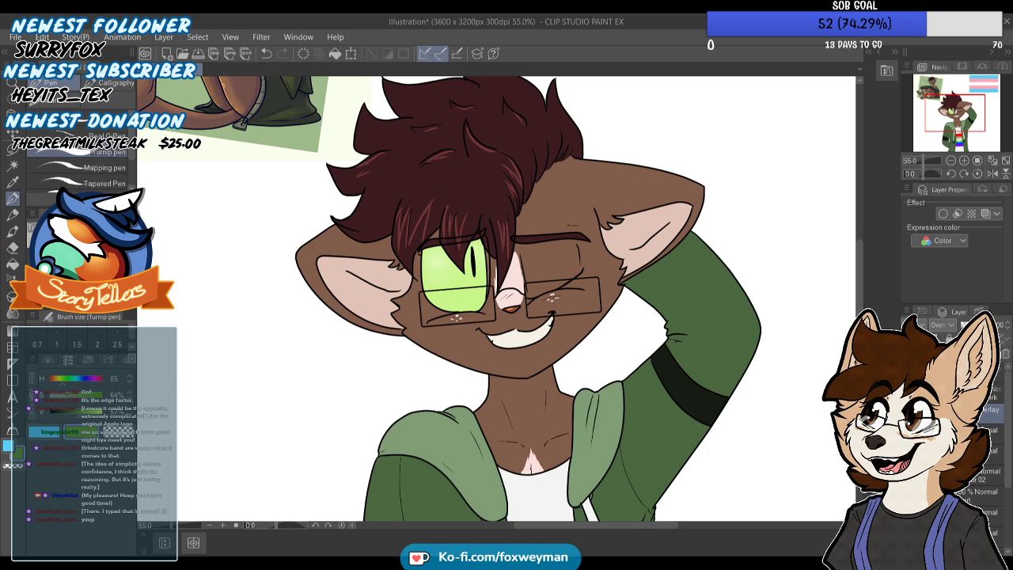
left_click(976, 432)
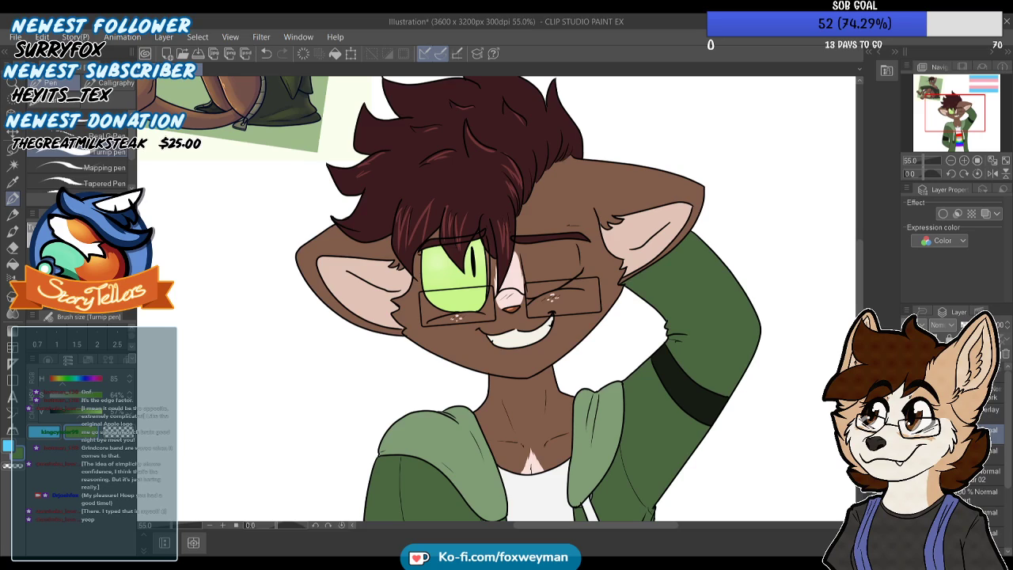
left_click(975, 410)
key("ctrl+shift+n")
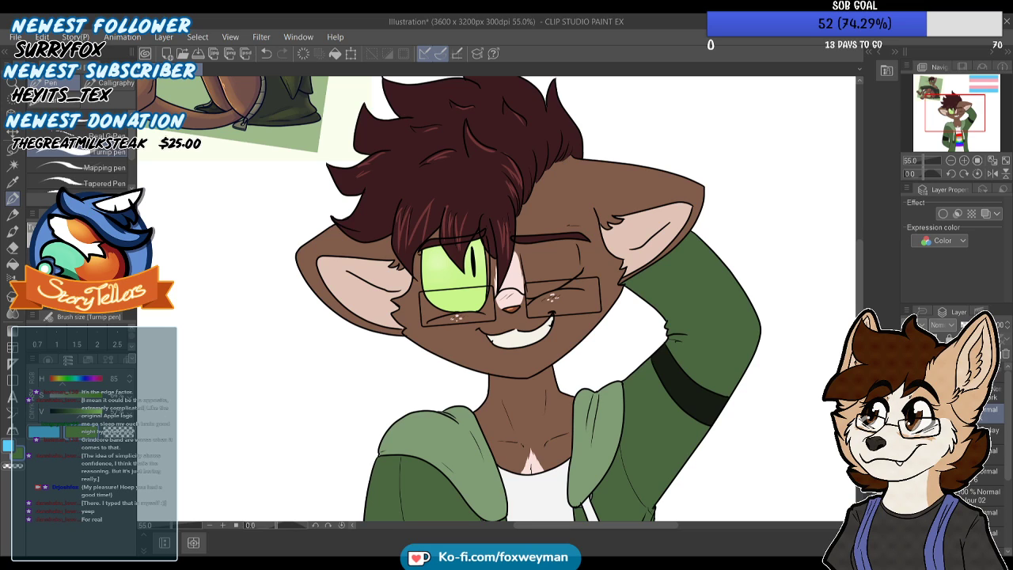
Try dark green strokes across the open eye, switching the new layer from Normal to Overlay blending
scroll(398, 356, "up", 3)
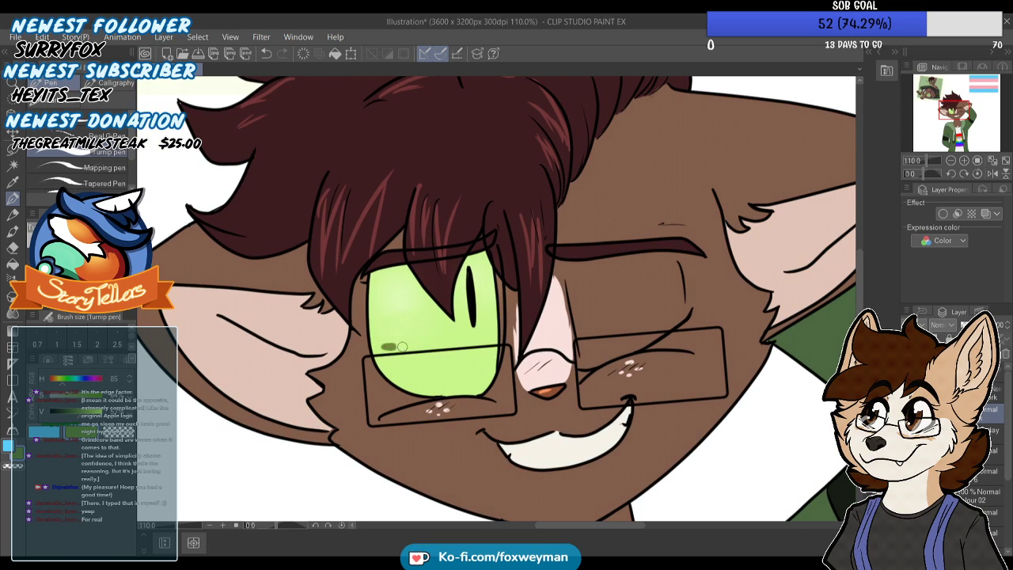
left_click_drag(460, 353, 477, 353)
key("ctrl+z")
left_click(950, 324)
left_click(954, 164)
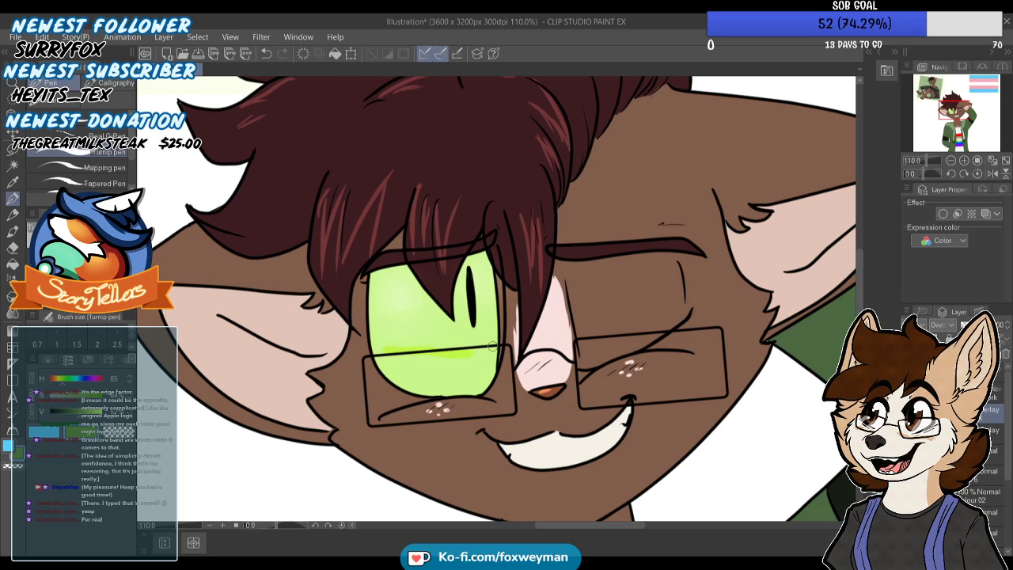
Set the new layer's blending back to Normal, lower its opacity and try a dark green stroke across the eye
left_click(940, 326)
left_click(955, 85)
left_click(973, 325)
left_click_drag(972, 326, 979, 325)
left_click_drag(383, 343, 502, 332)
key("ctrl+z")
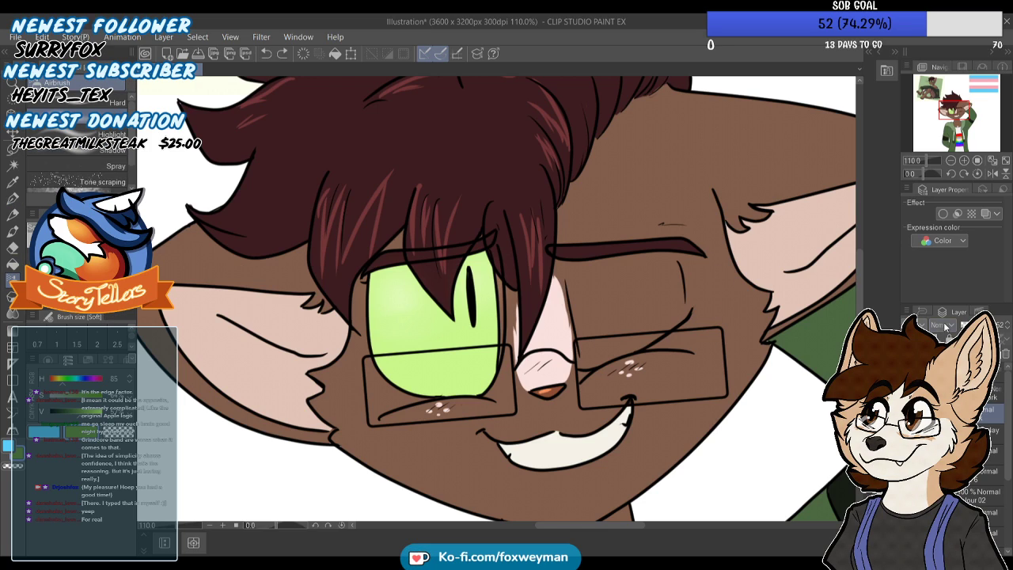
Switch the eye shading layer to Multiply, airbrush bright green along the lower part of the open eye and smooth it with the Blend tool
mouse_move(399, 353)
left_mouse_down()
mouse_move(444, 374)
mouse_move(478, 367)
mouse_move(478, 356)
mouse_move(432, 345)
left_mouse_up()
key("ctrl+z")
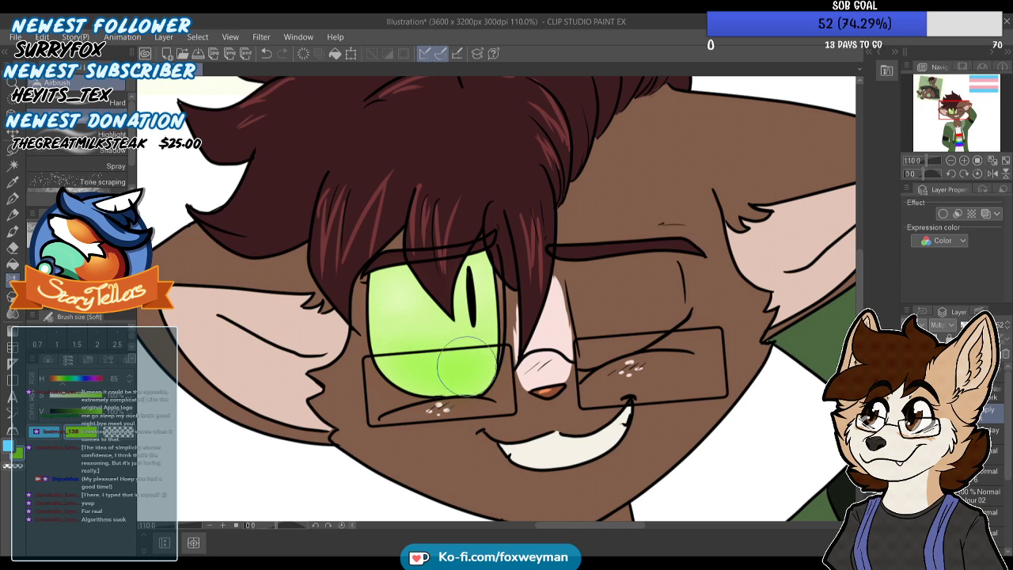
scroll(380, 333, "down", 5)
left_click(12, 314)
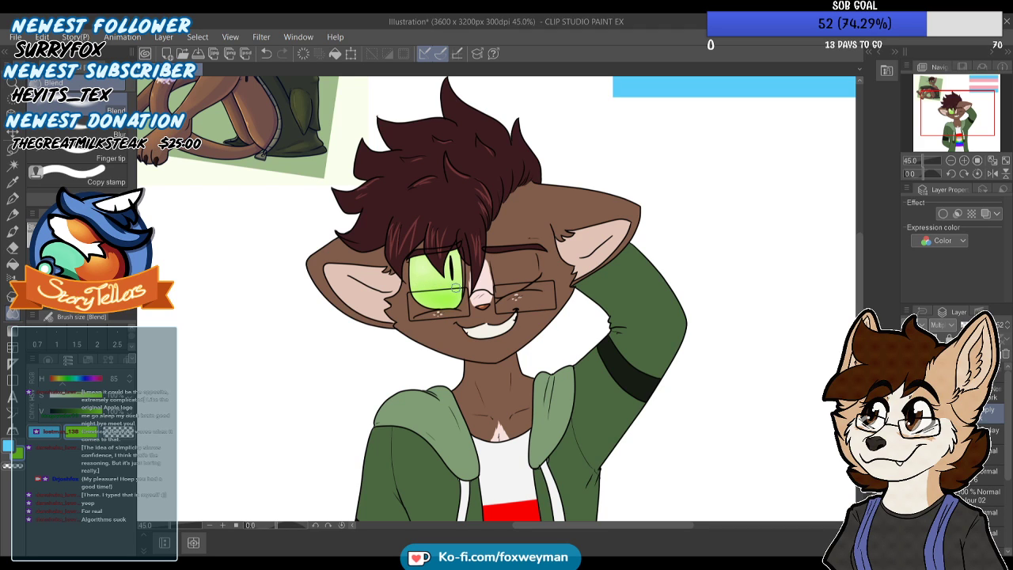
scroll(445, 257, "down", 3)
scroll(447, 264, "up", 4)
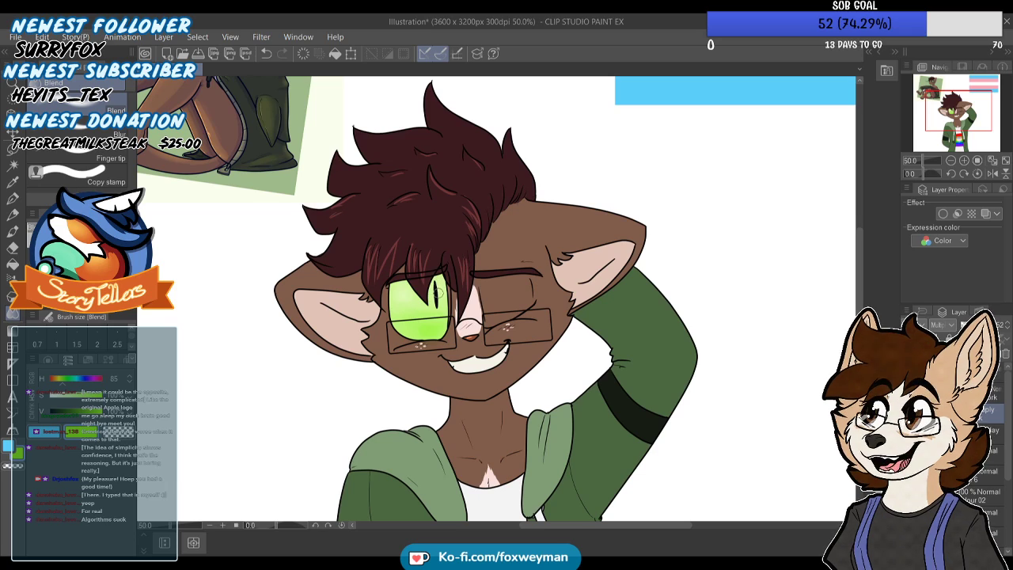
Add a new Normal layer above the eye layers and draw small white shine marks on the pupil and lower iris with the Turnip pen
scroll(450, 270, "up", 2)
left_click(13, 198)
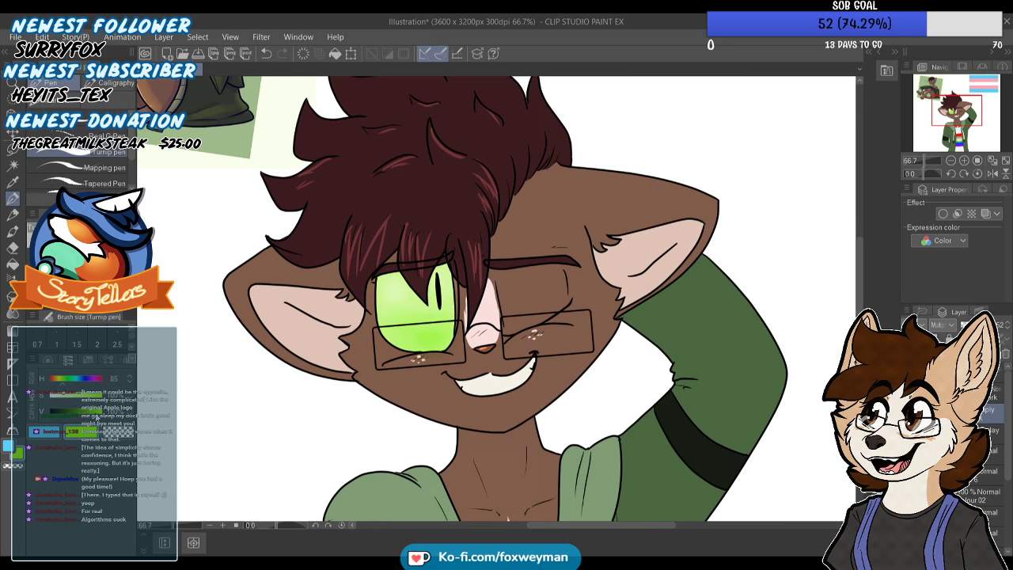
left_click(986, 394)
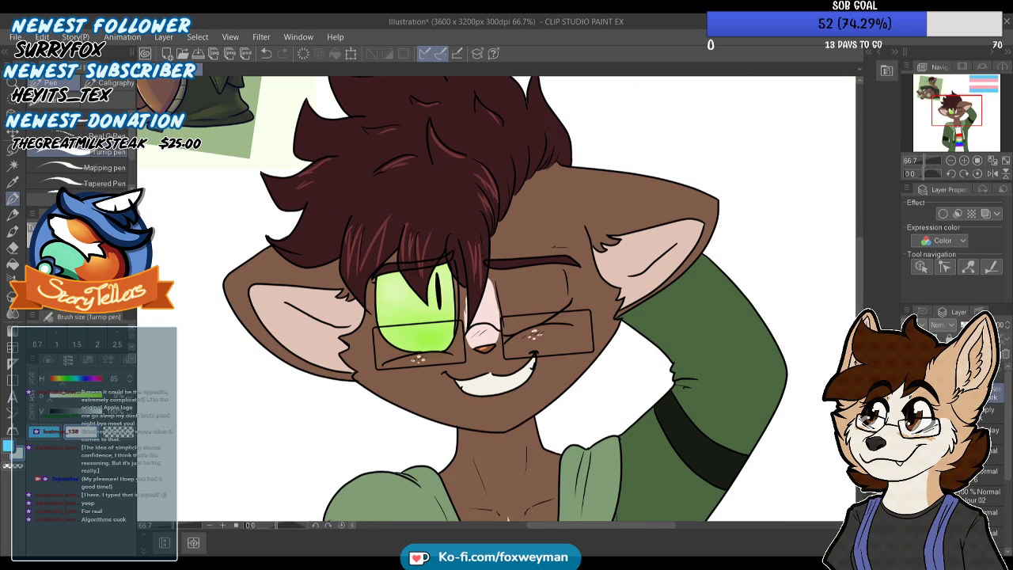
key("ctrl+shift+n")
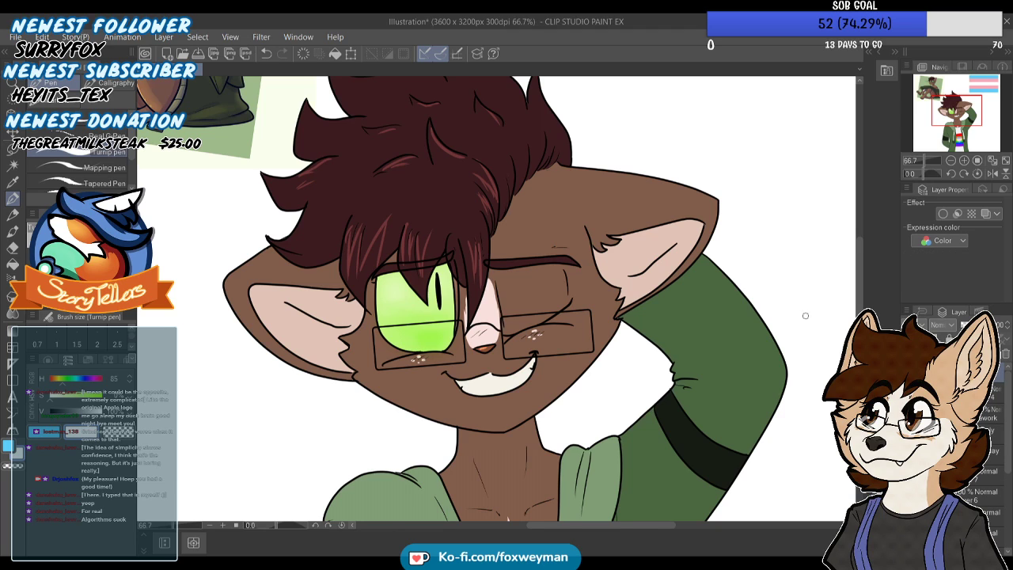
scroll(467, 279, "up", 5)
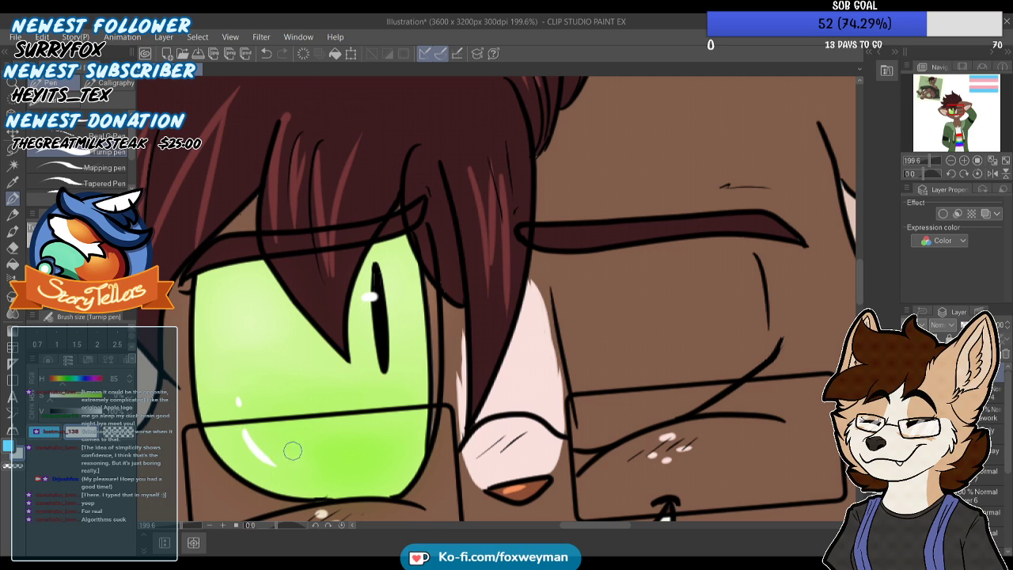
scroll(293, 455, "down", 6)
scroll(372, 328, "up", 1)
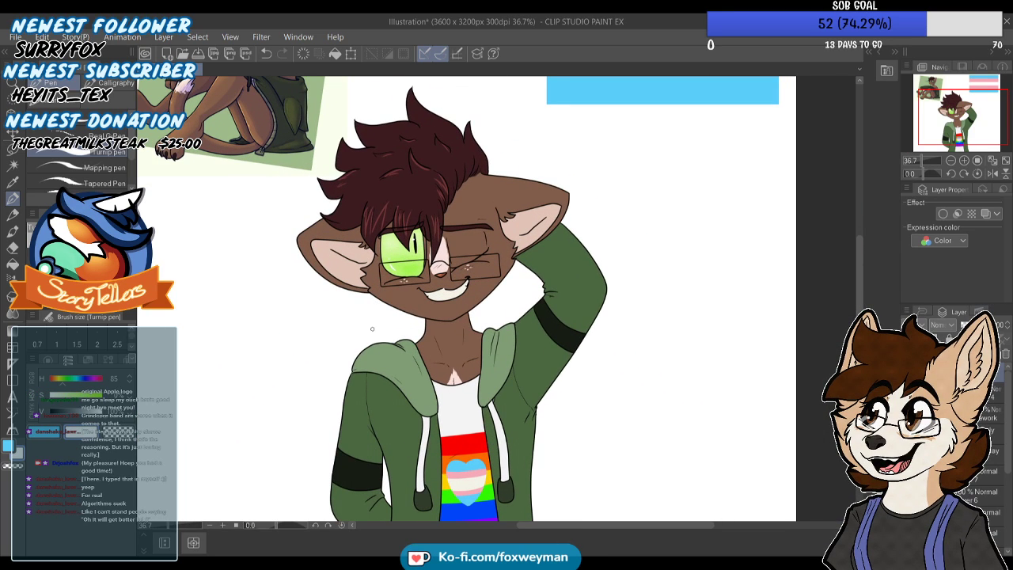
scroll(372, 293, "up", 1)
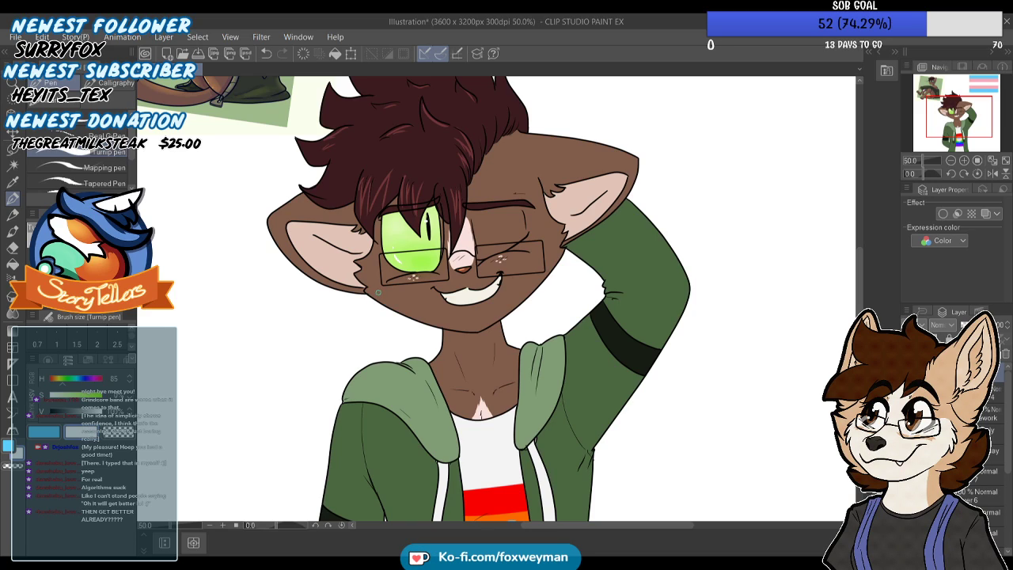
Set up a Multiply layer with a magenta colour of hue 331 and airbrush a soft blush over the nose and both cheeks
left_click(972, 434)
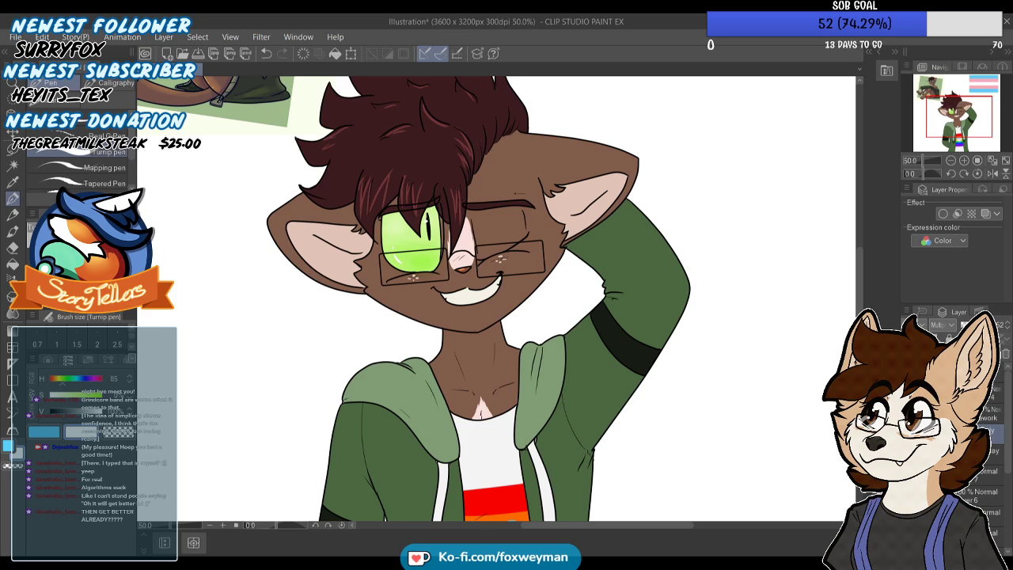
left_click_drag(60, 381, 100, 384)
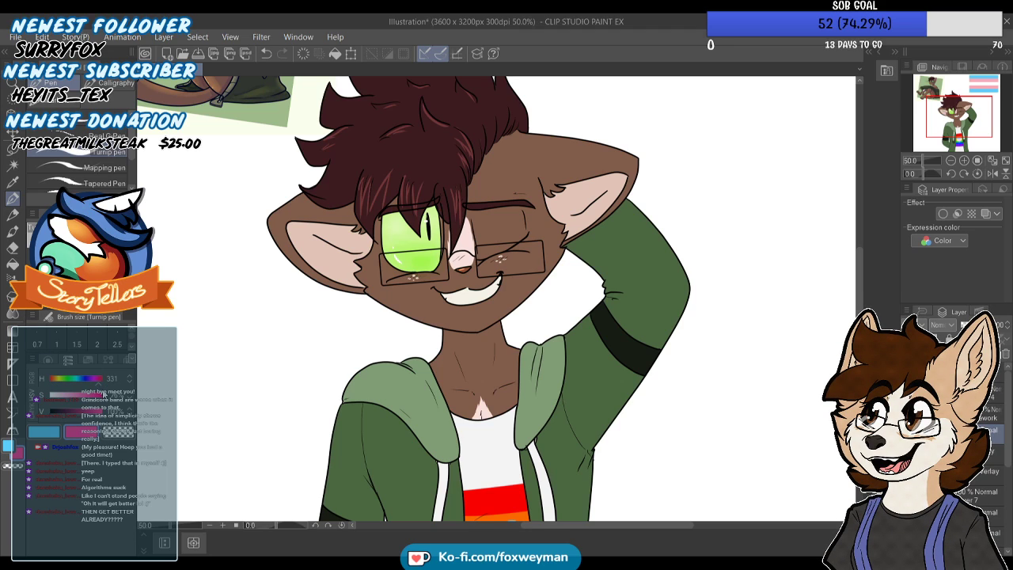
left_click(13, 279)
scroll(267, 260, "up", 1)
scroll(462, 267, "up", 5)
mouse_move(503, 254)
left_mouse_down()
mouse_move(513, 254)
mouse_move(408, 295)
mouse_move(633, 257)
left_mouse_up()
scroll(599, 281, "down", 5)
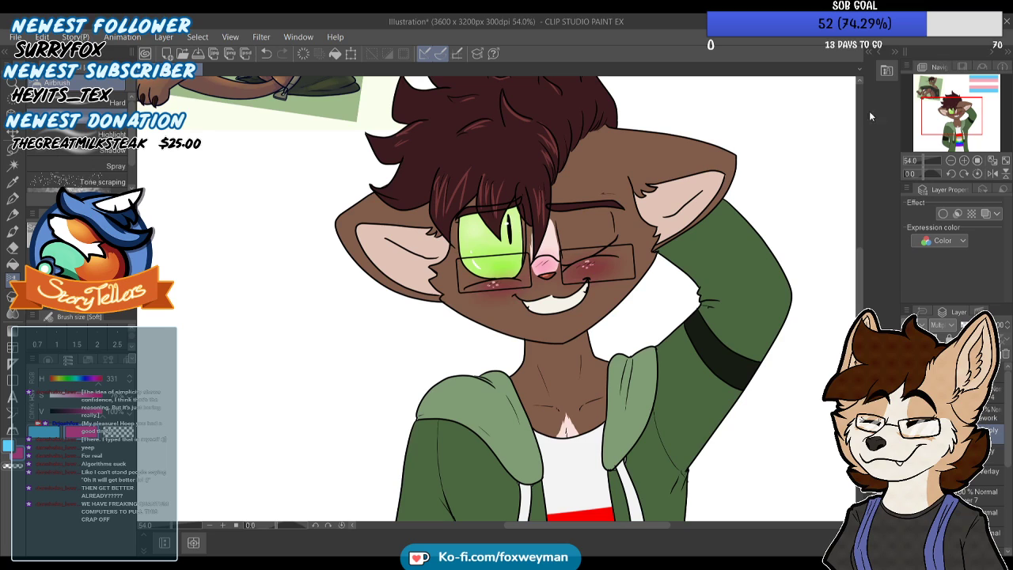
Build up the blush beneath both eyes and soften it by lowering the layer's opacity
scroll(519, 235, "up", 3)
mouse_move(480, 320)
left_mouse_down()
mouse_move(527, 298)
mouse_move(541, 278)
mouse_move(672, 280)
mouse_move(643, 274)
left_mouse_up()
scroll(642, 274, "down", 8)
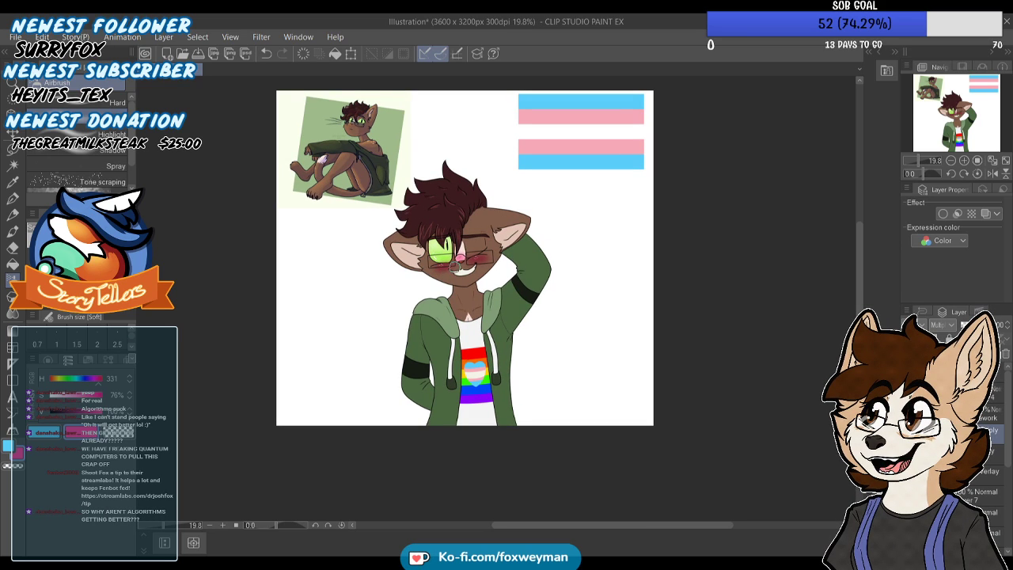
scroll(457, 268, "up", 2)
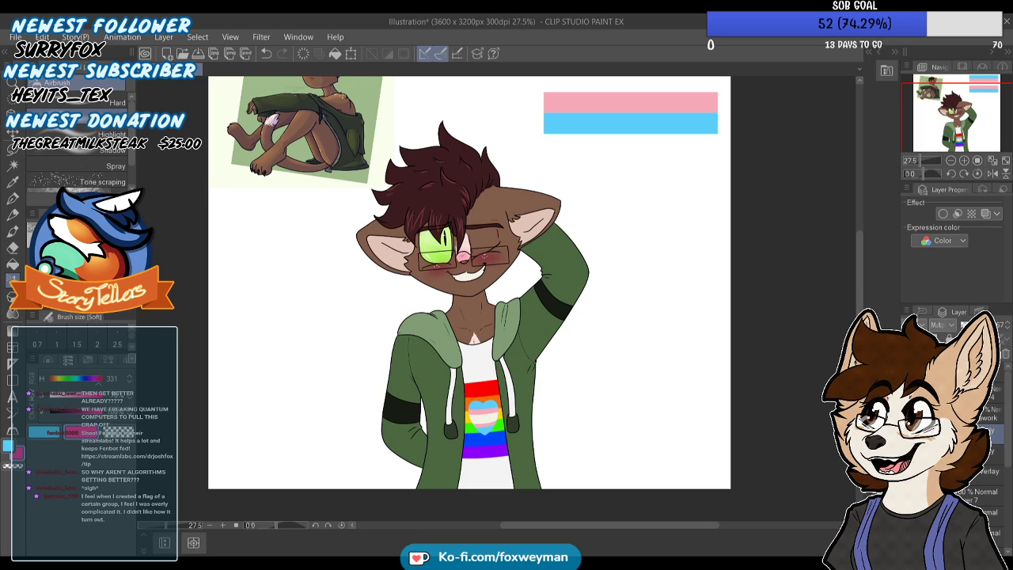
Find the base colour layer and load its contents as a selection around the whole character's silhouette
left_click(990, 415)
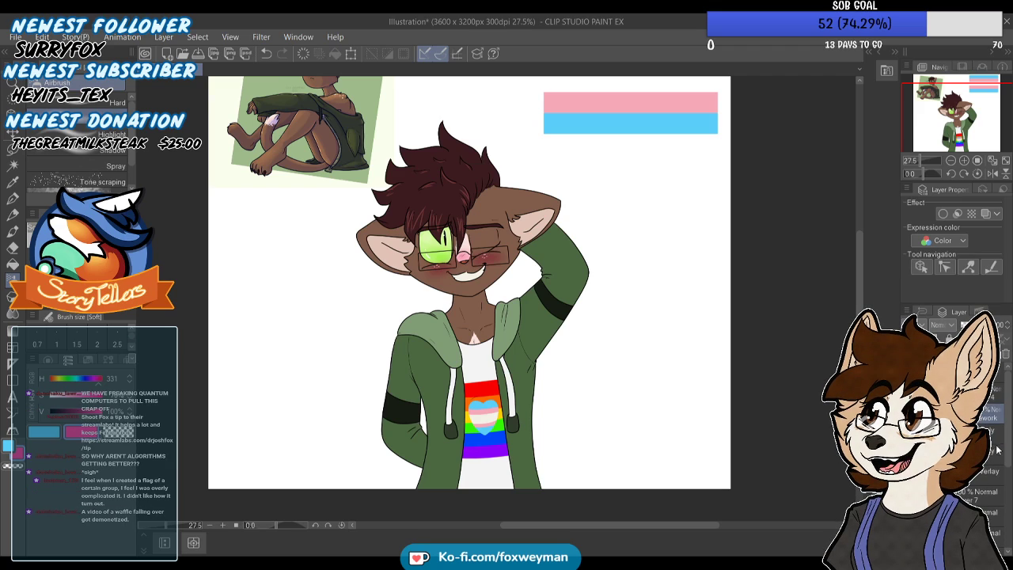
scroll(1004, 459, "down", 2)
left_click_drag(1006, 467, 1005, 481)
left_click(980, 539)
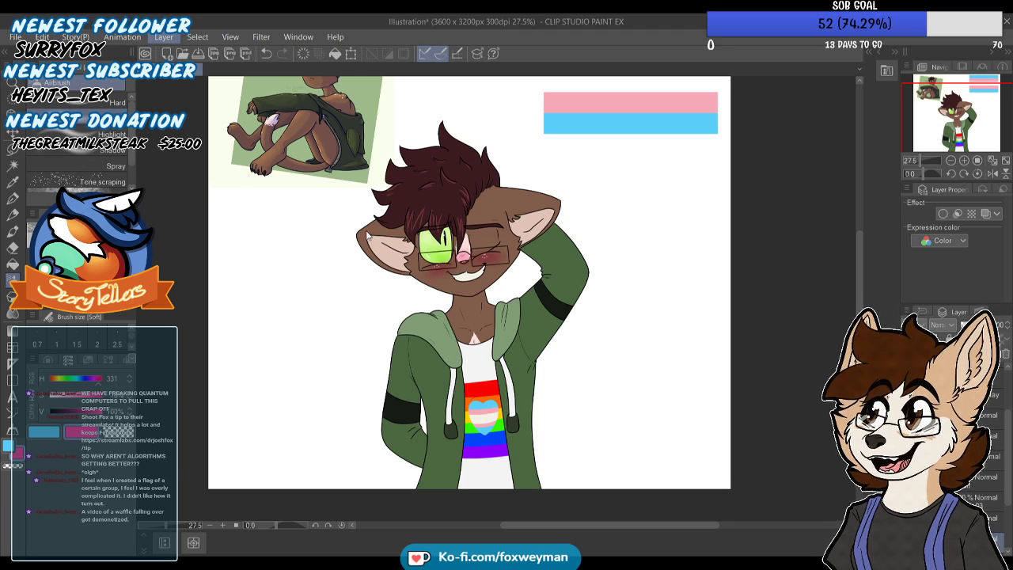
left_click(343, 236)
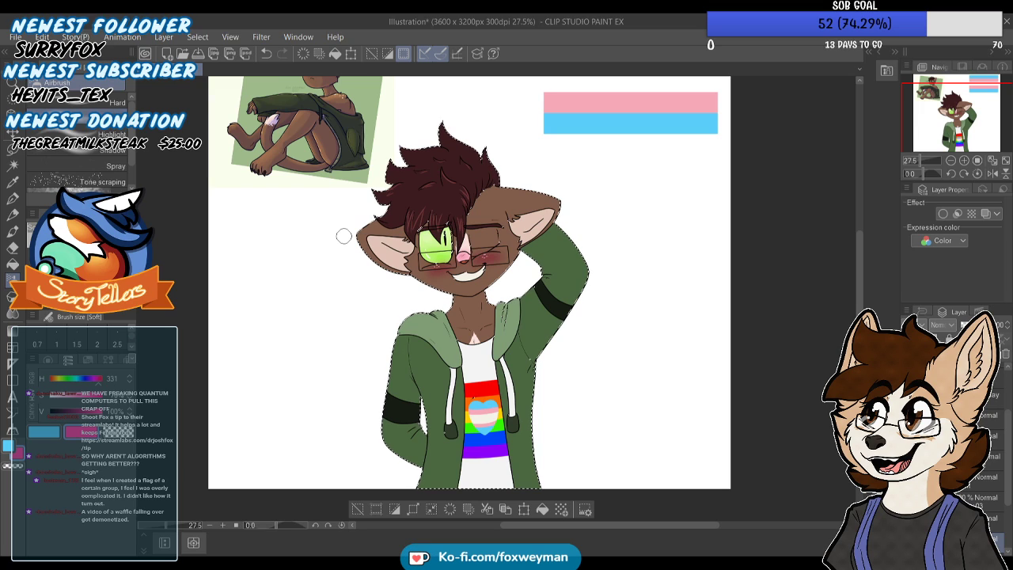
mouse_move(398, 142)
left_mouse_down()
mouse_move(372, 235)
mouse_move(399, 162)
left_mouse_up()
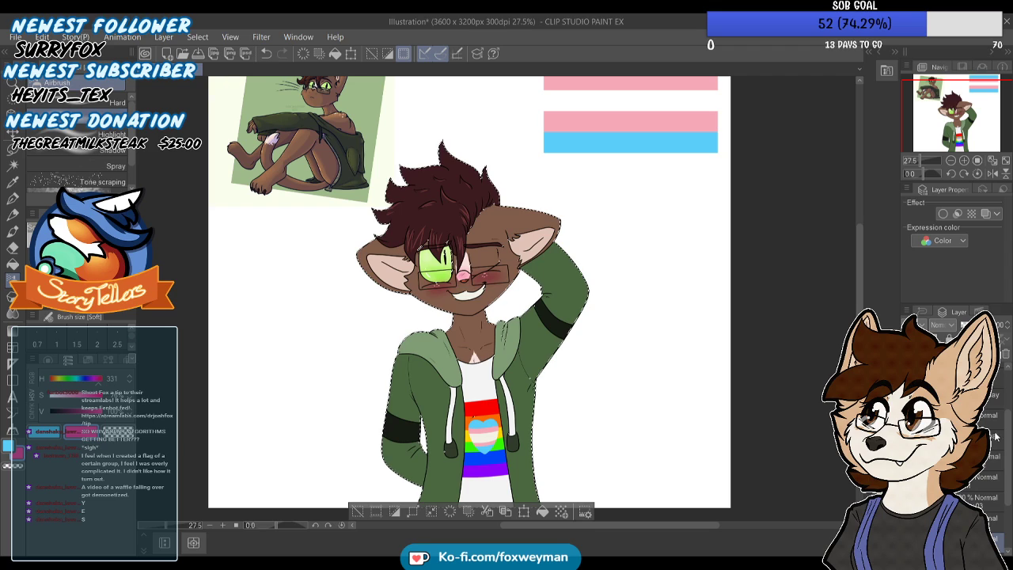
Set up a reduced-opacity Multiply layer with a muted purple and paint the chin's shadow across the neck with the Turnip pen
left_click_drag(1007, 434, 1004, 390)
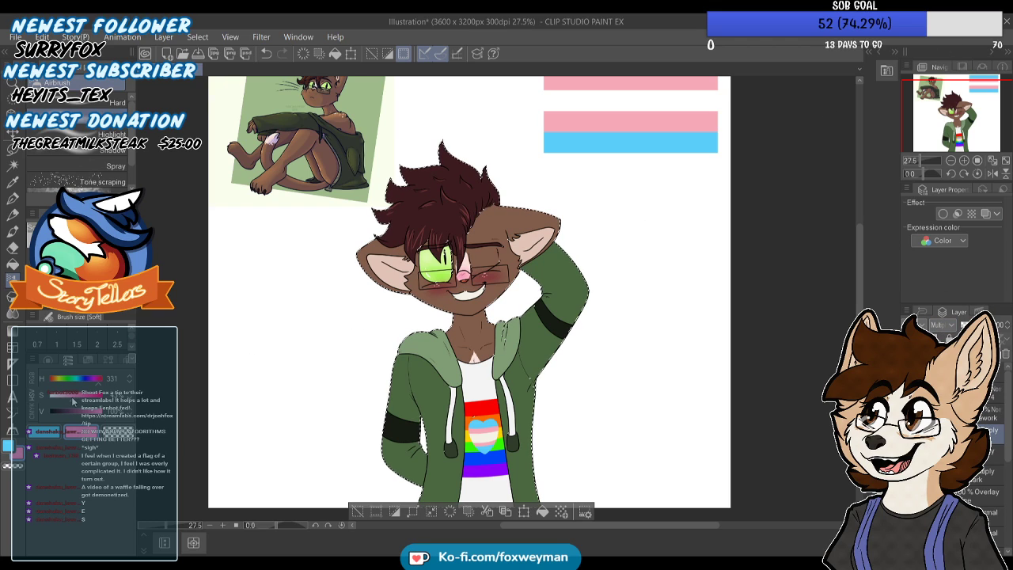
left_click_drag(89, 384, 92, 380)
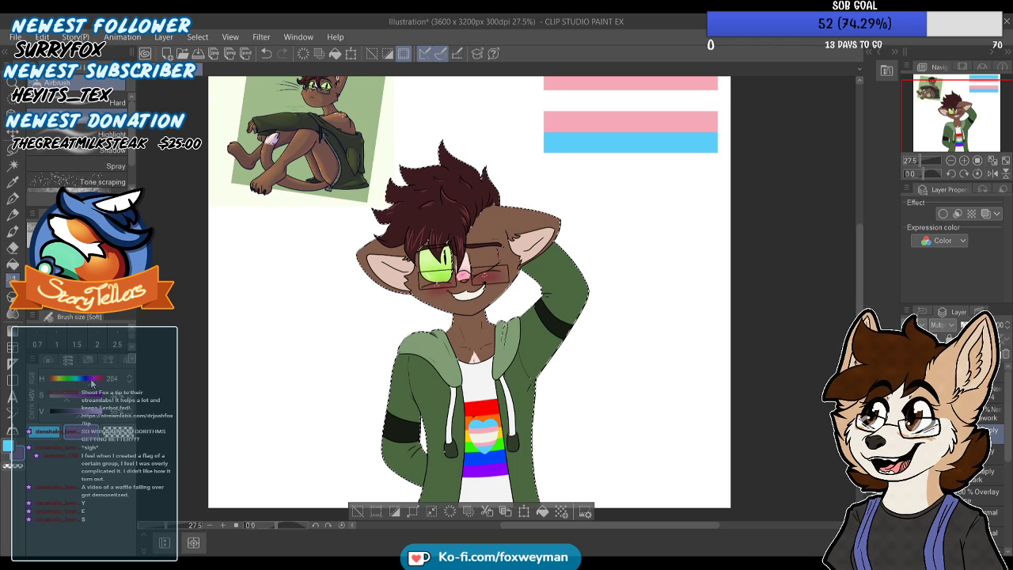
left_click(13, 199)
scroll(423, 290, "up", 5)
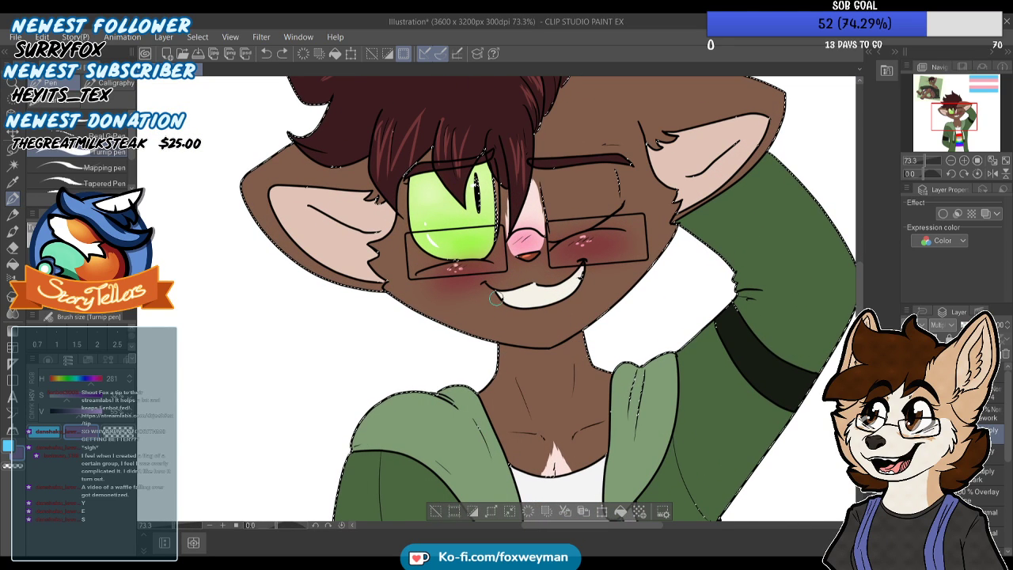
key("ctrl+z")
mouse_move(590, 334)
left_mouse_down()
mouse_move(547, 359)
mouse_move(476, 344)
left_mouse_up()
key("ctrl+z")
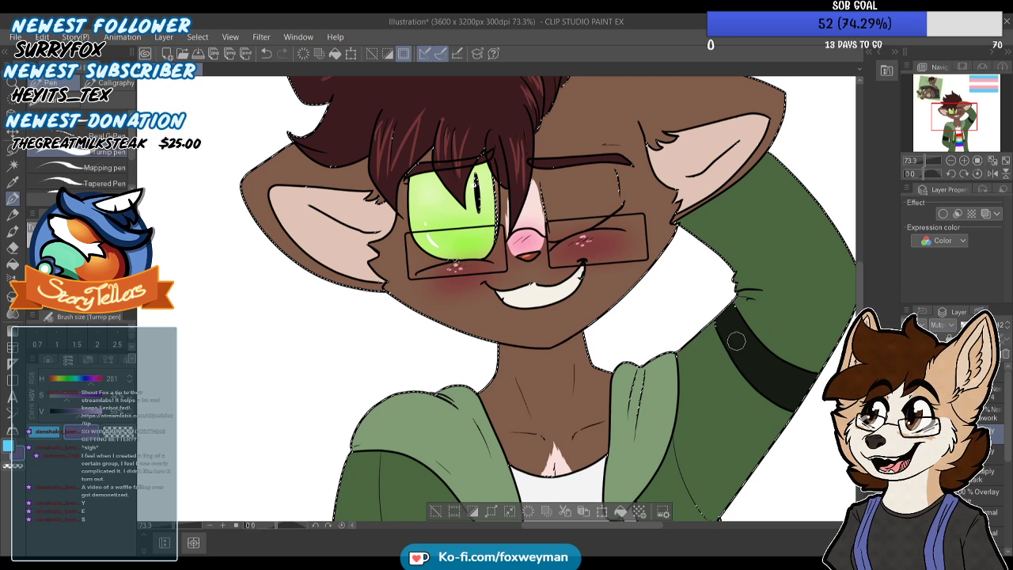
left_click_drag(587, 348, 502, 354)
scroll(570, 343, "down", 3)
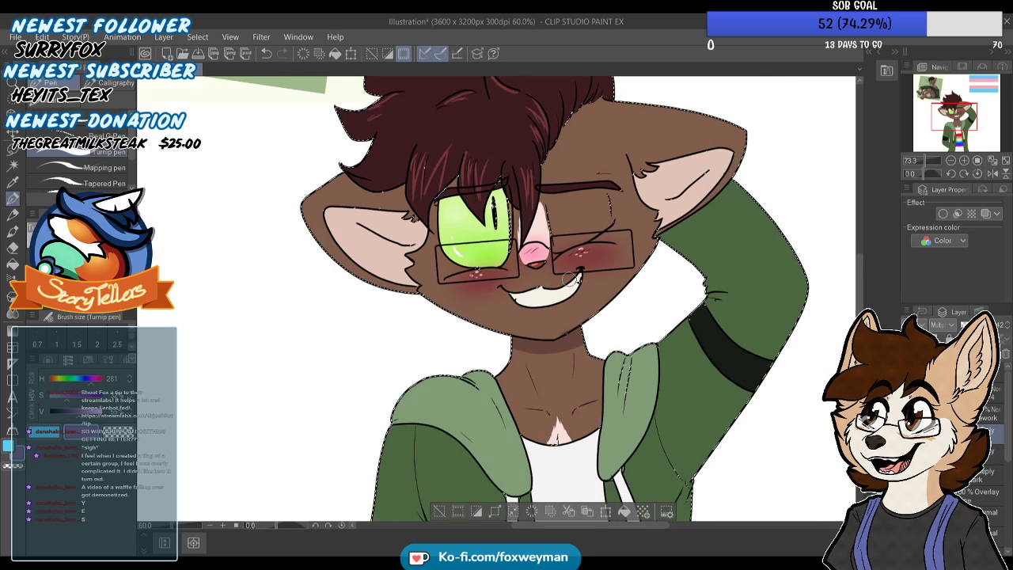
Paint purple fold shadows with the Turnip pen on both sides of the hood, redoing strokes until they taper along the creases
scroll(660, 278, "up", 5)
mouse_move(660, 279)
left_mouse_down()
mouse_move(643, 419)
mouse_move(658, 291)
mouse_move(640, 414)
left_mouse_up()
key("ctrl+z")
key("ctrl+z")
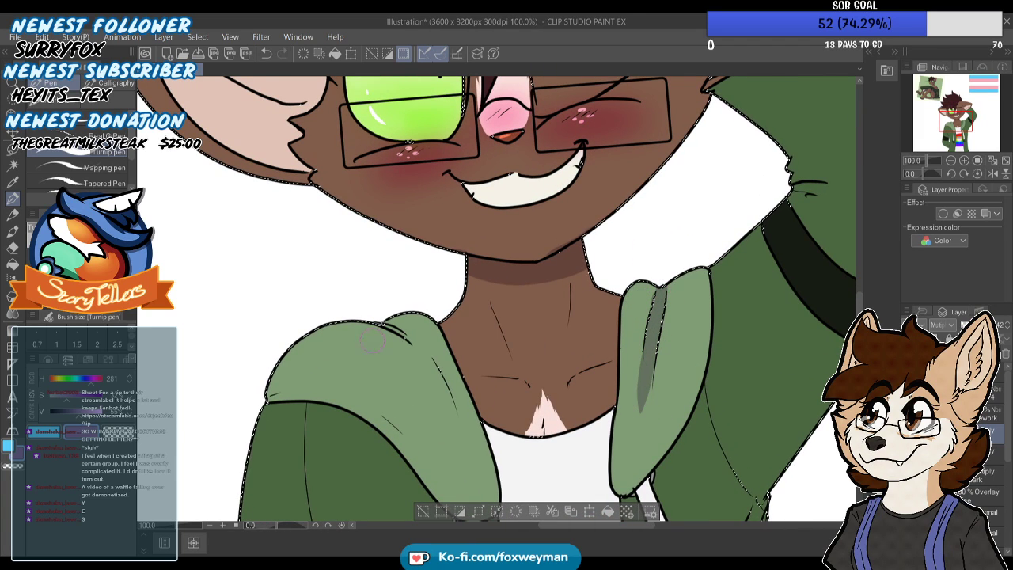
left_click_drag(385, 323, 432, 377)
key("ctrl+z")
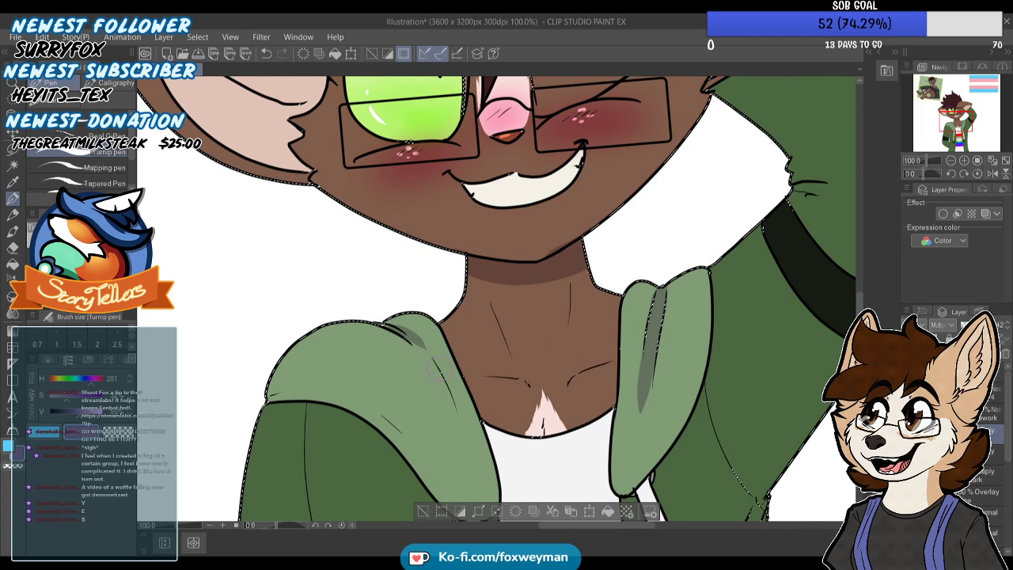
left_click_drag(411, 340, 456, 410)
key("ctrl+z")
left_click_drag(407, 335, 448, 406)
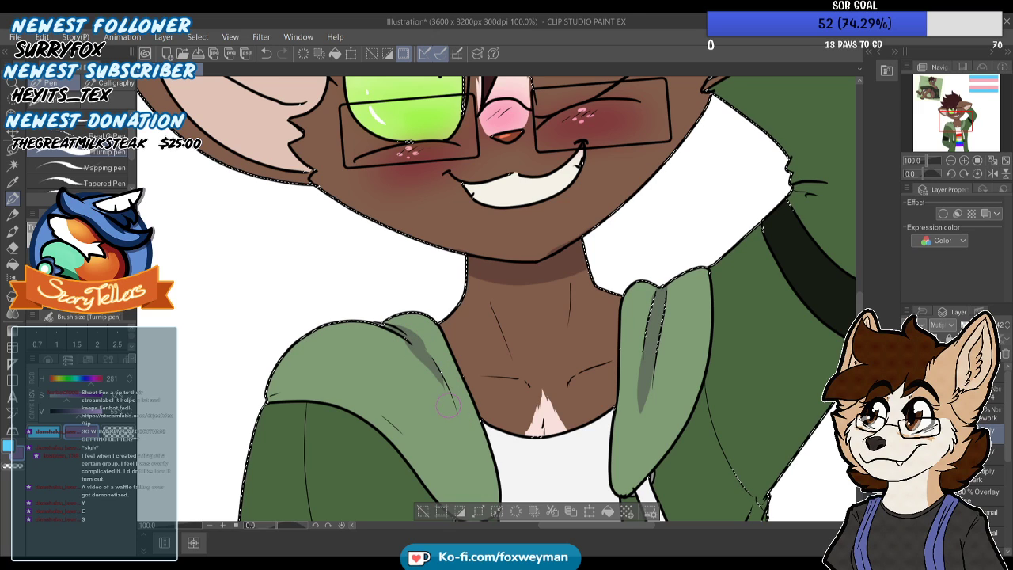
scroll(431, 372, "down", 2)
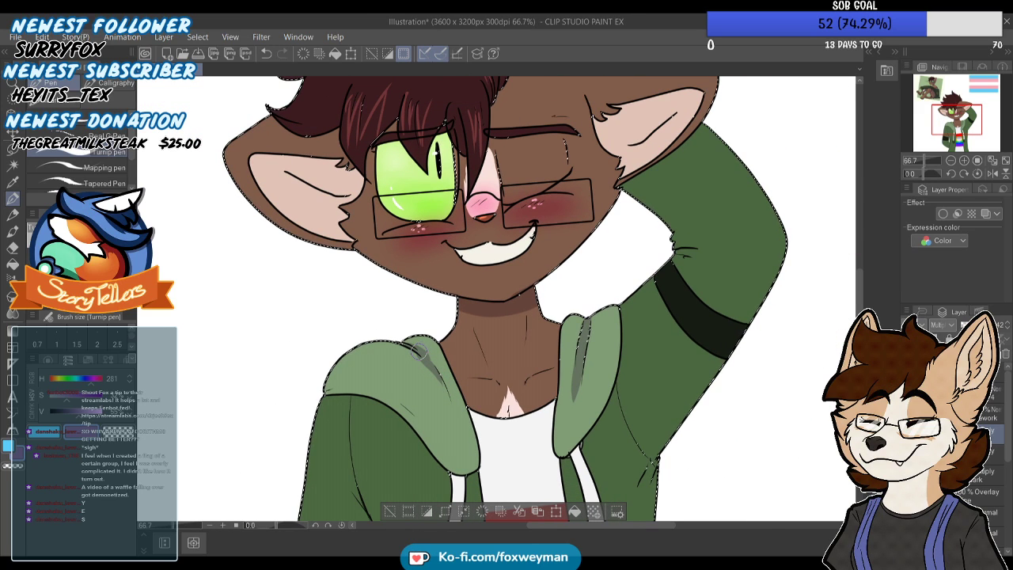
Shade the top of the open eye beneath the fringe and the overlapping hair strands with the Turnip pen
scroll(420, 351, "down", 2)
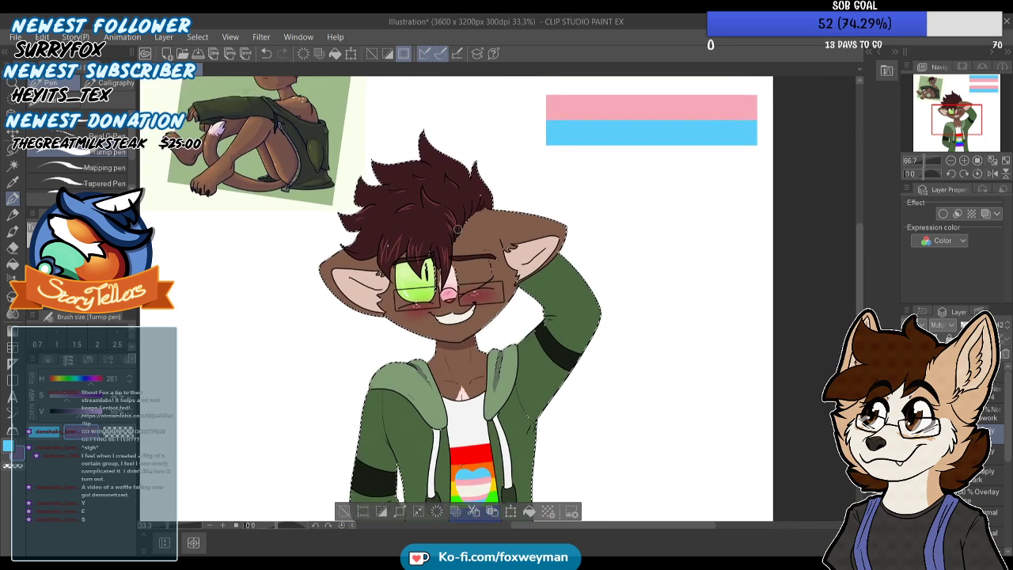
scroll(457, 232, "up", 3)
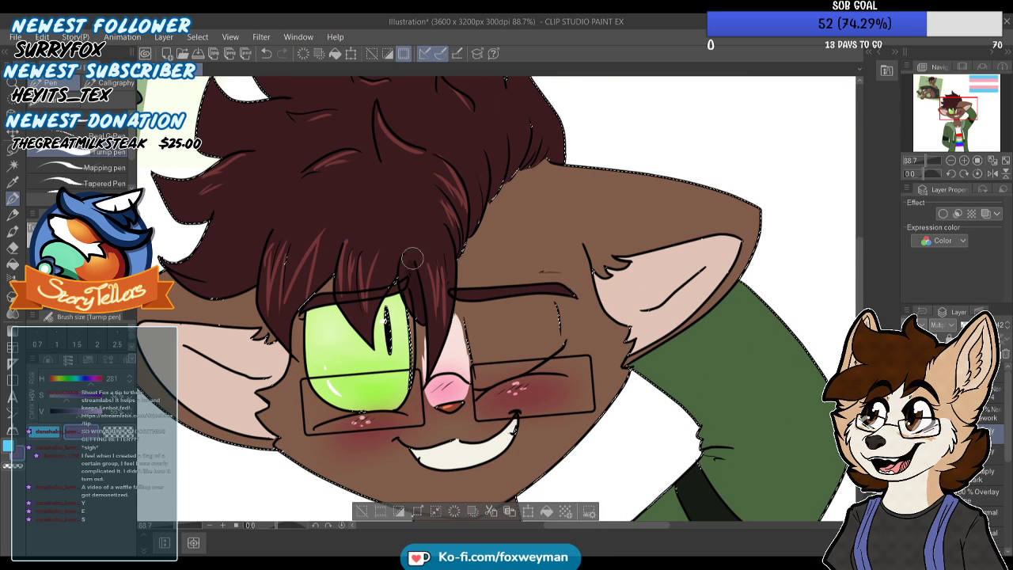
left_click_drag(395, 270, 385, 352)
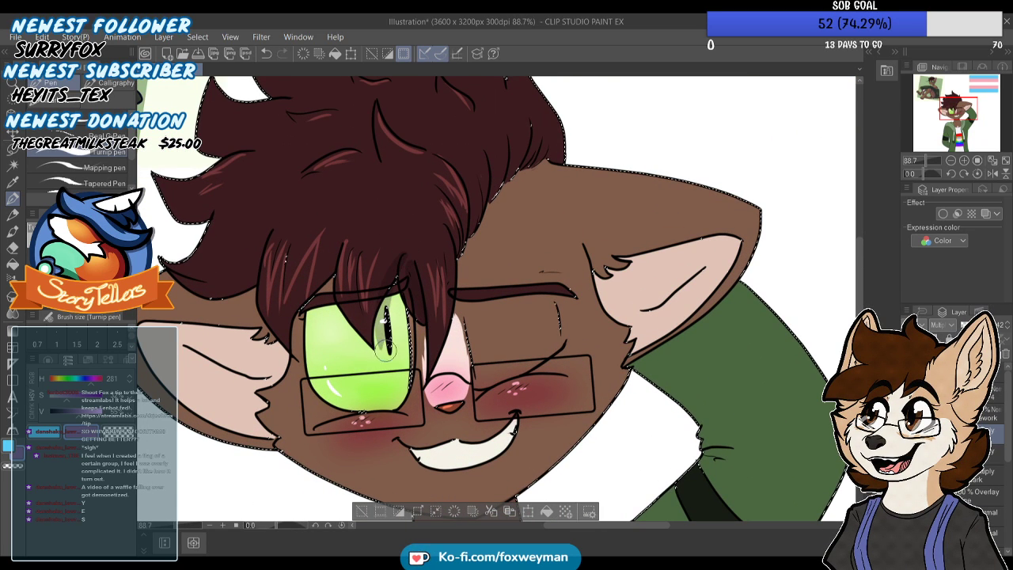
key("ctrl+z")
scroll(351, 335, "down", 1)
scroll(351, 335, "up", 3)
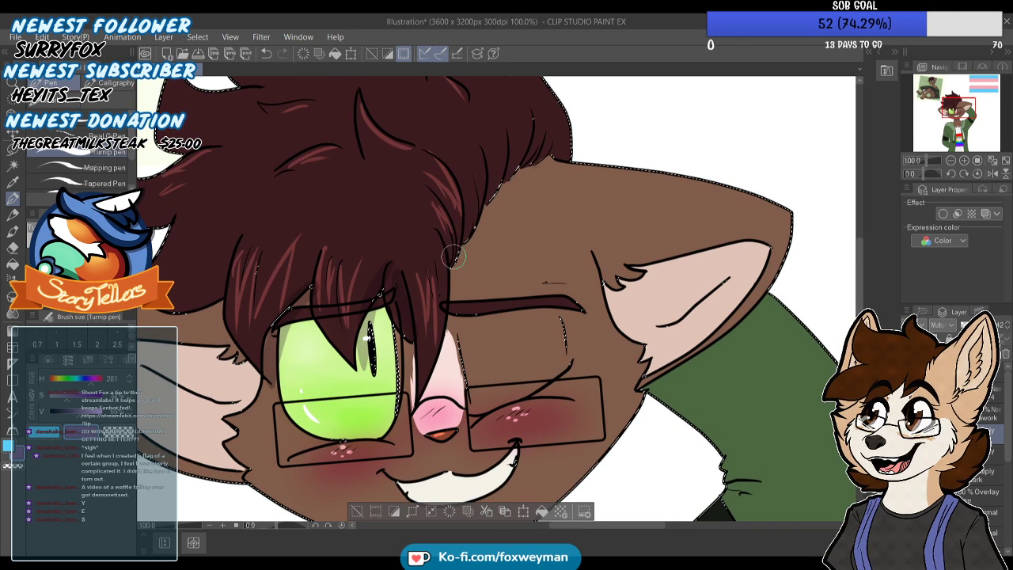
Shade the overlapping hair strands and the upper edge of the inner ear on the open-eye side with the Turnip pen
scroll(353, 376, "down", 5)
scroll(353, 376, "up", 1)
scroll(465, 207, "up", 2)
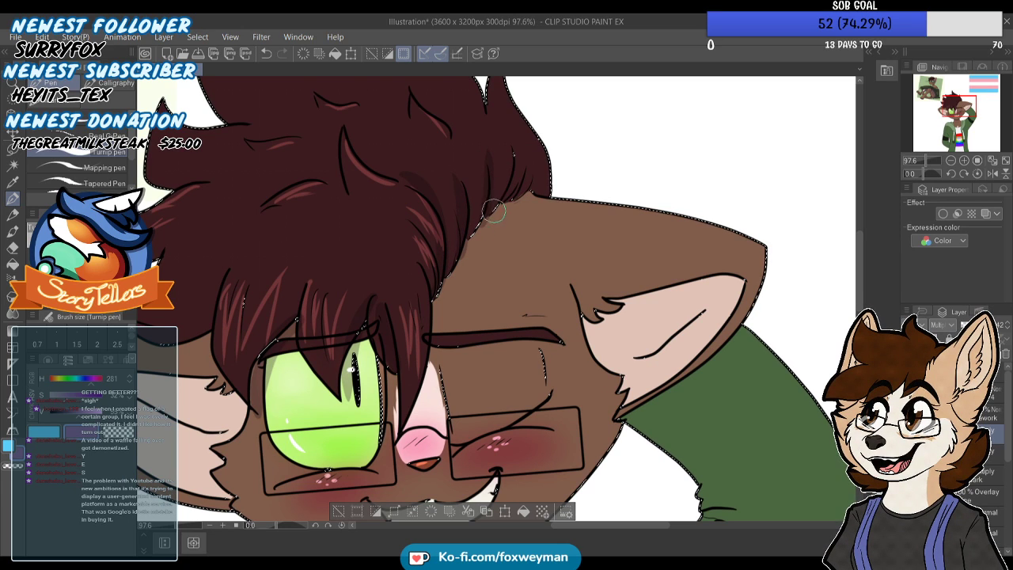
scroll(512, 195, "down", 3)
scroll(389, 247, "up", 2)
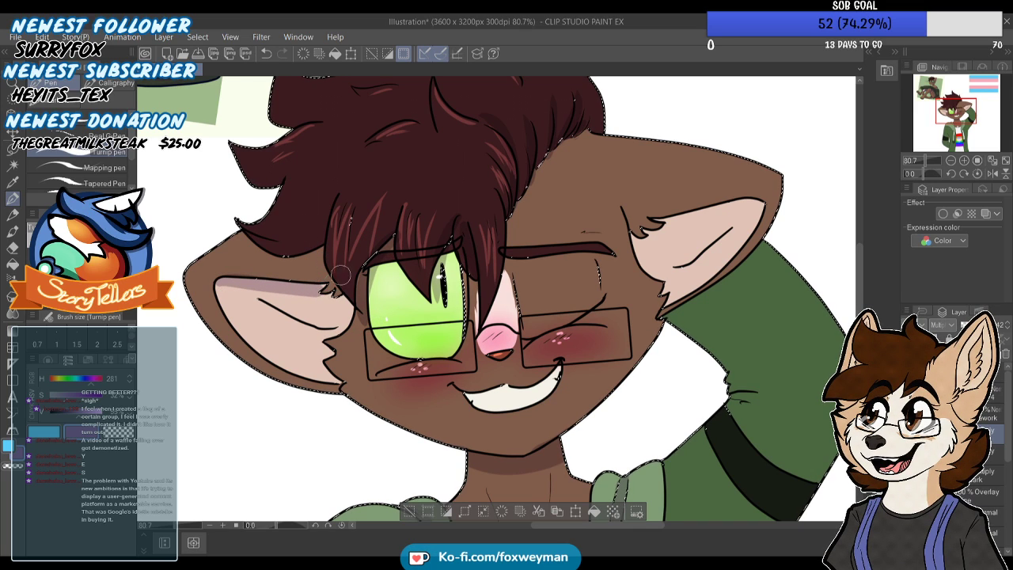
scroll(398, 219, "down", 2)
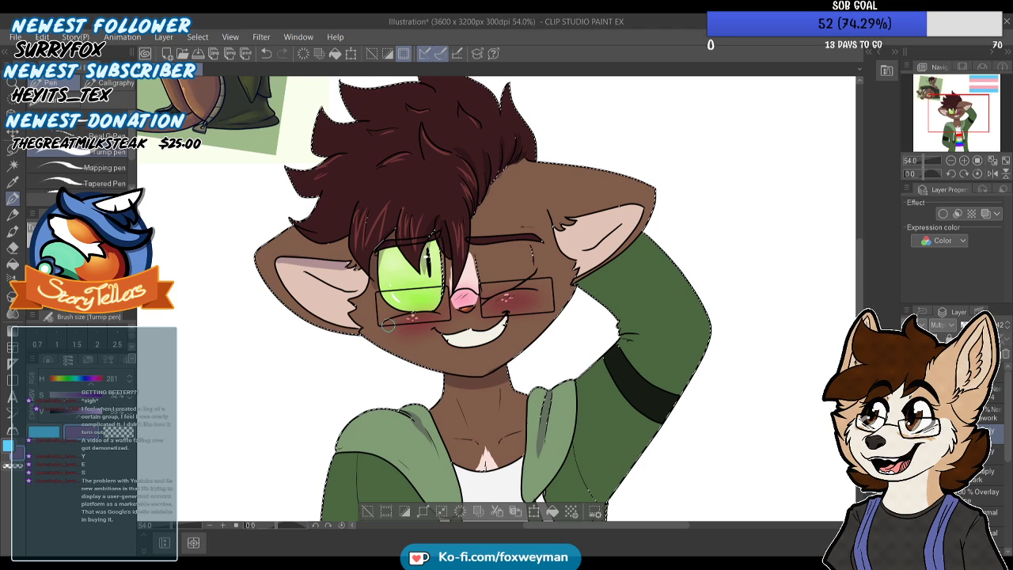
Paint a purple shadow beneath the fur tuft and along the upper edge of the inner ear beside the raised arm
scroll(569, 210, "up", 5)
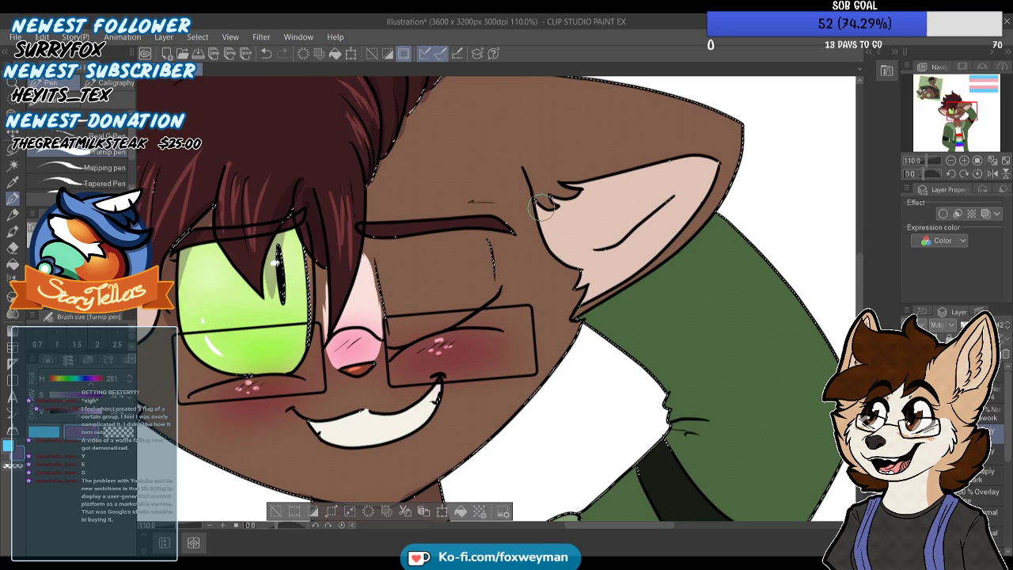
key("ctrl+z")
mouse_move(538, 200)
left_mouse_down()
mouse_move(557, 211)
mouse_move(562, 202)
left_mouse_up()
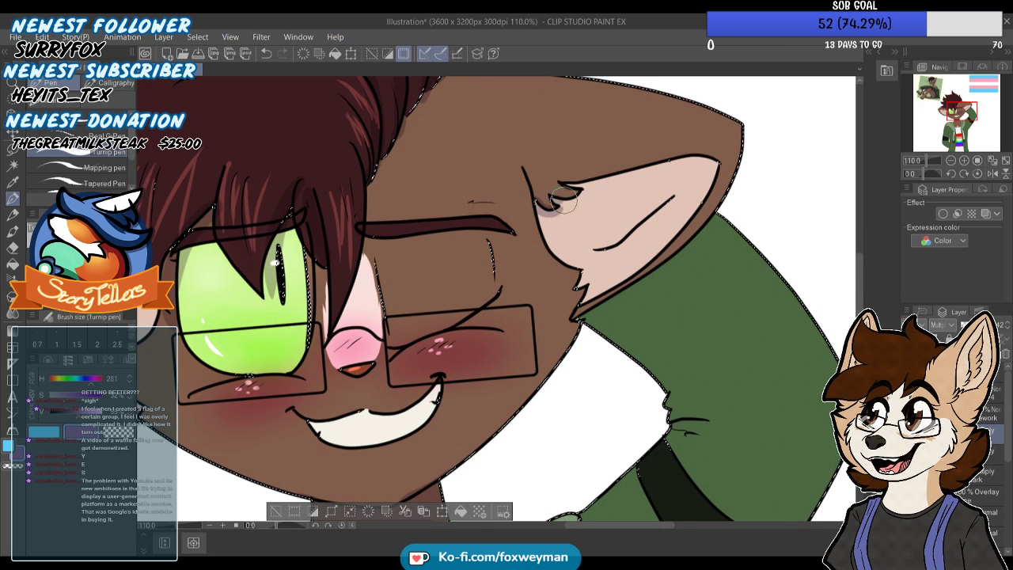
scroll(698, 165, "down", 3)
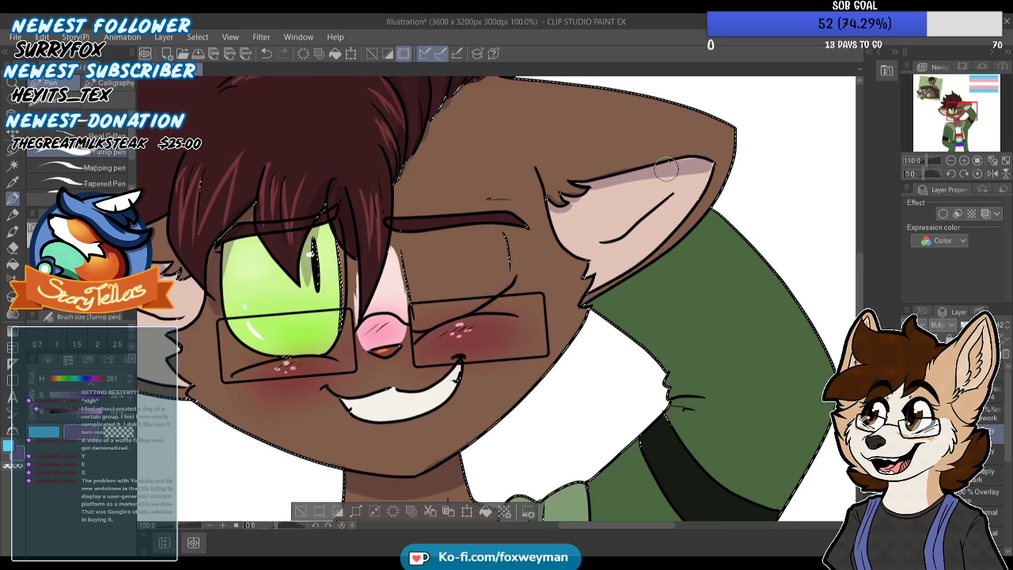
scroll(602, 194, "down", 2)
scroll(479, 330, "up", 3)
scroll(463, 244, "down", 1)
scroll(461, 242, "down", 3)
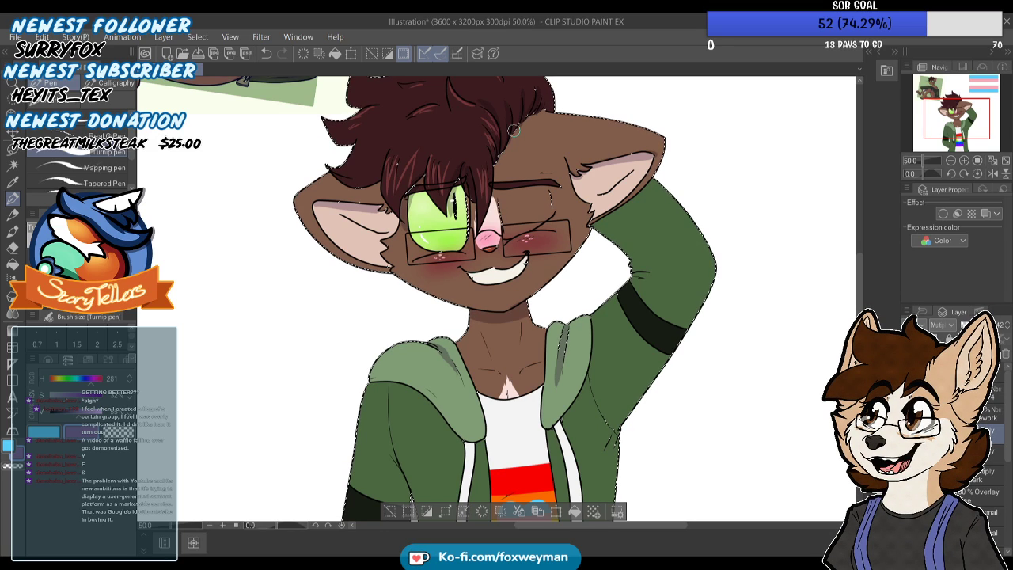
Shade both collarbones on the chest with tapered Turnip pen strokes along their lines
scroll(512, 129, "down", 1)
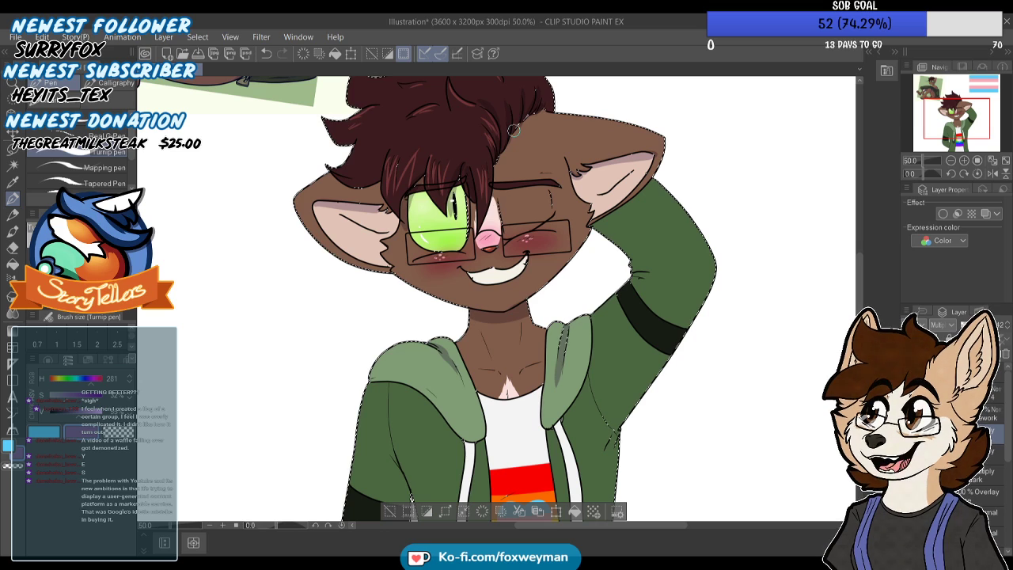
scroll(513, 129, "down", 1)
scroll(455, 307, "up", 3)
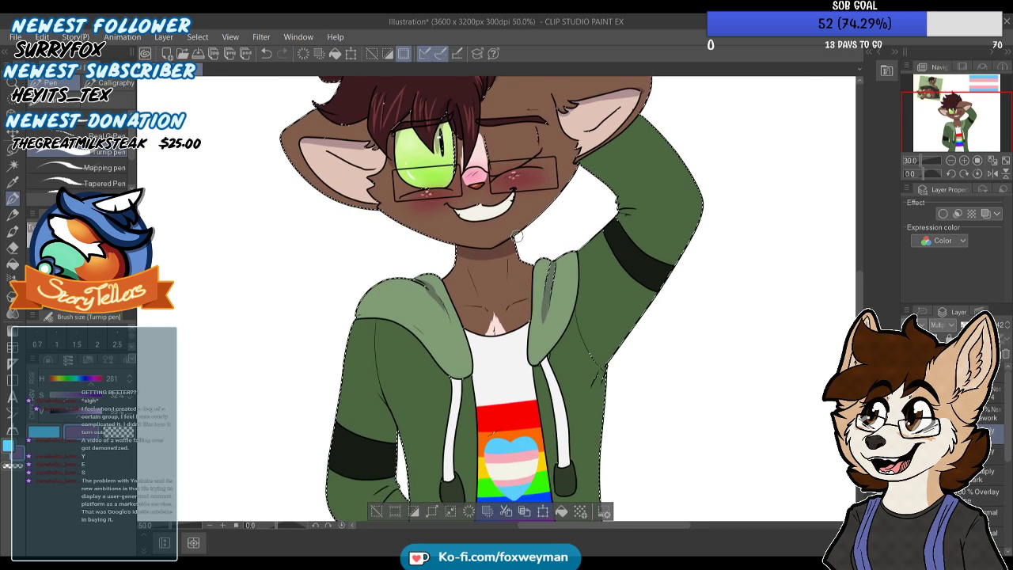
left_click_drag(502, 321, 532, 308)
scroll(507, 245, "down", 6)
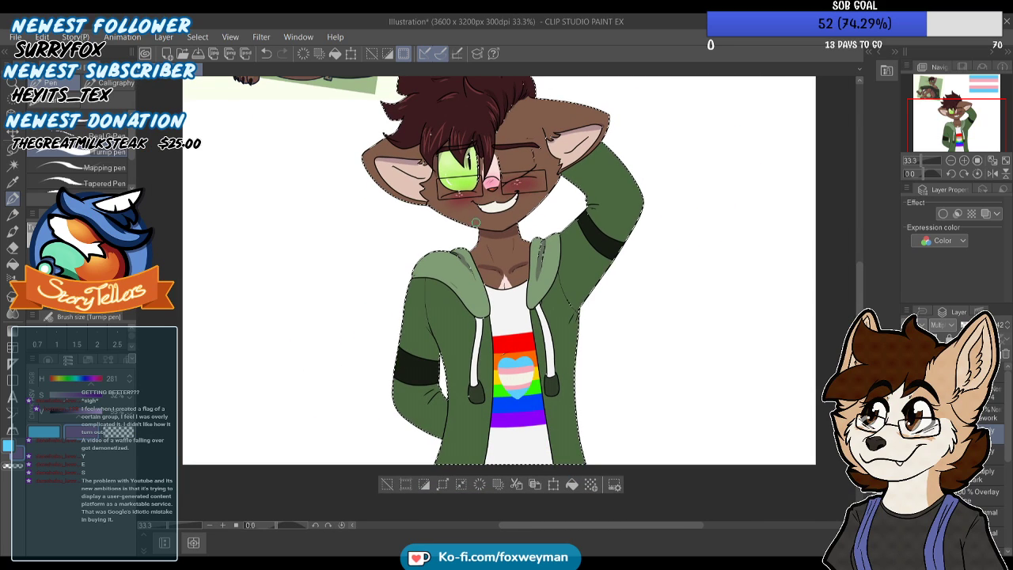
Paint fold shadows on the lowered arm's sleeve at the armpit and along the elbow creases
scroll(483, 277, "down", 1)
scroll(459, 293, "up", 2)
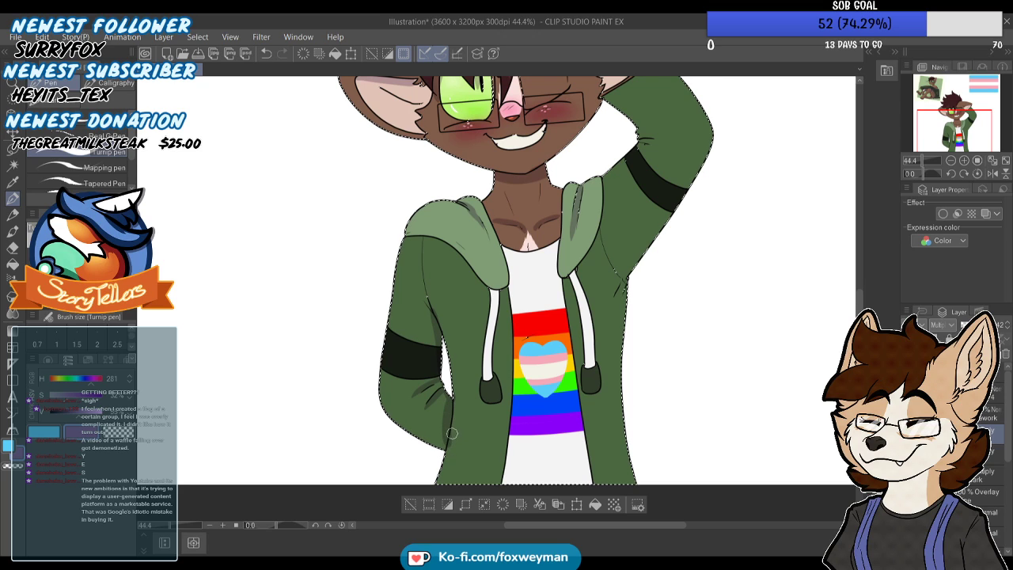
scroll(451, 423, "down", 1)
scroll(553, 298, "up", 3)
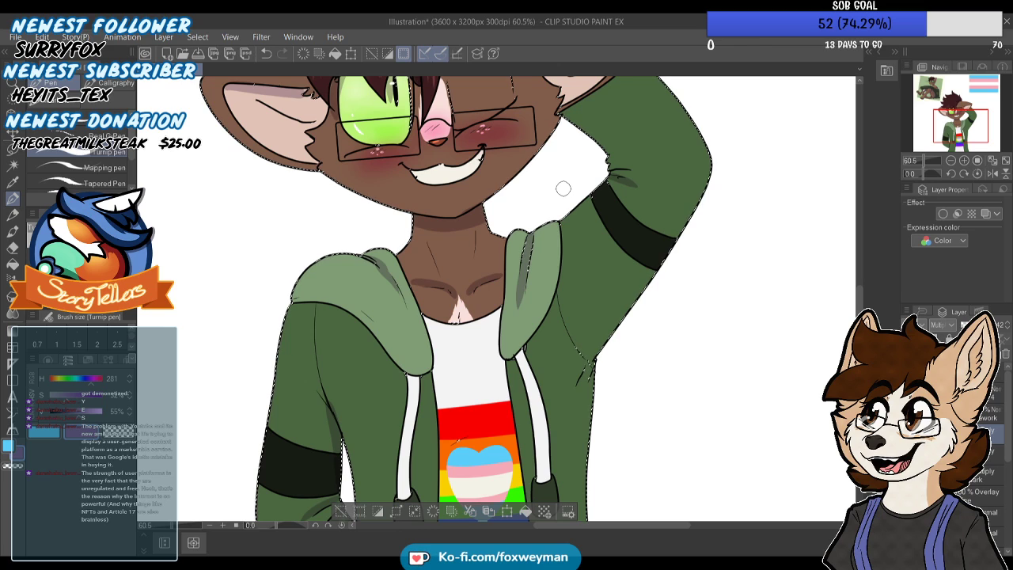
Add tapered fold shadows around the elbow creases of the raised arm's sleeve
scroll(563, 188, "down", 3)
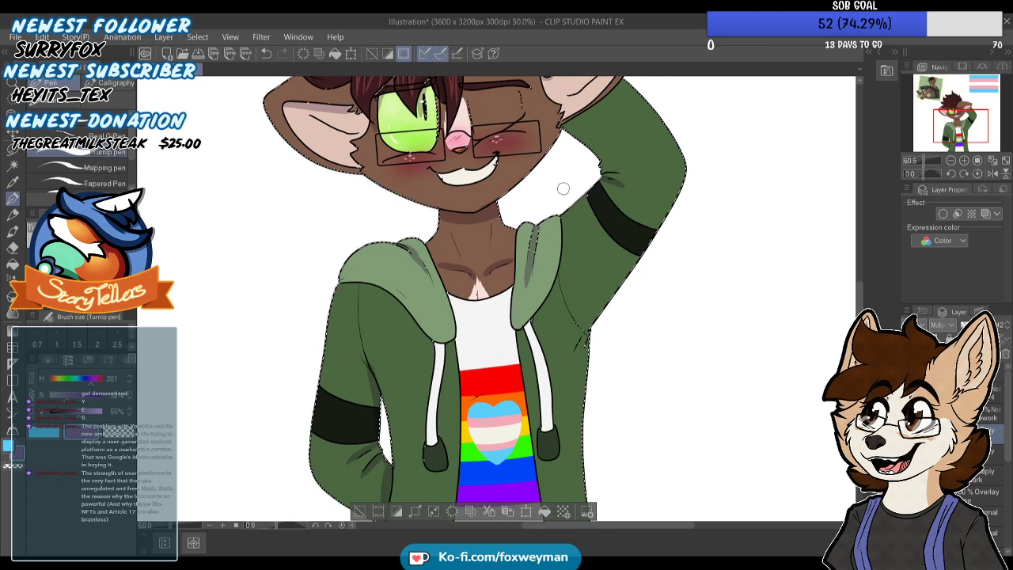
scroll(565, 219, "up", 4)
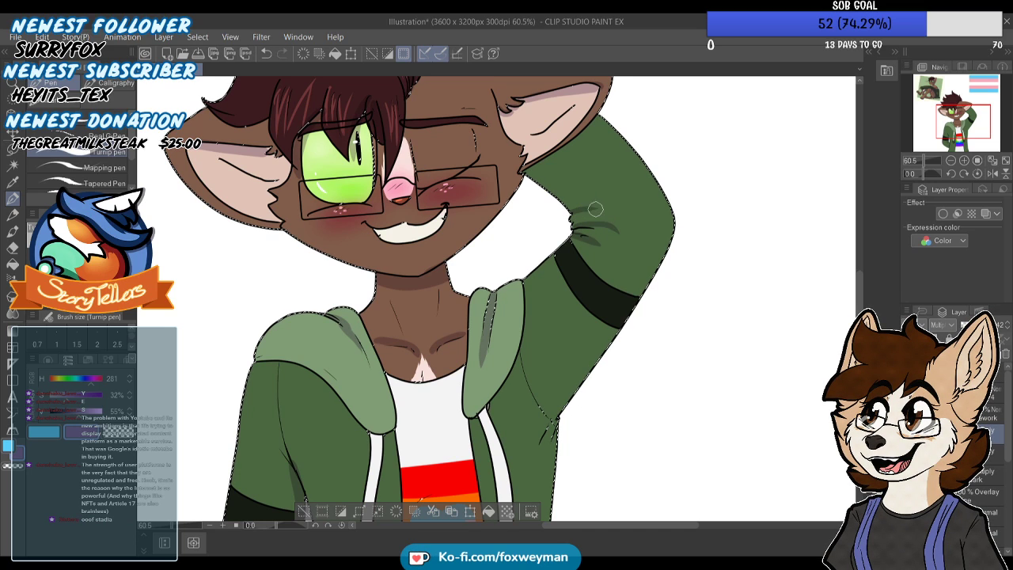
scroll(606, 208, "down", 2)
scroll(549, 238, "up", 4)
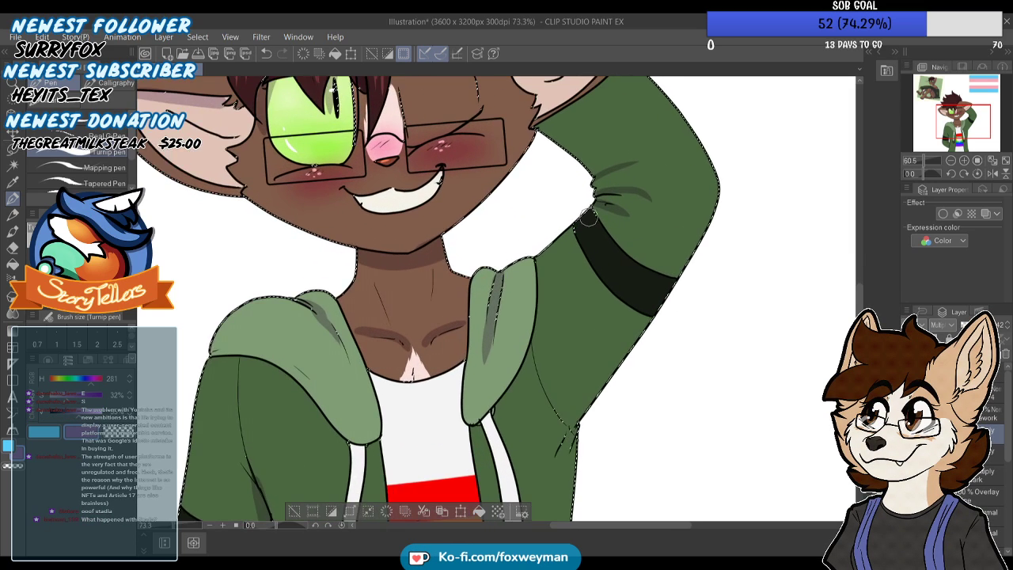
Paint the hood's cast shadow onto the jacket along both outer hood edges, undoing stray strokes
scroll(513, 265, "down", 2)
scroll(513, 264, "up", 2)
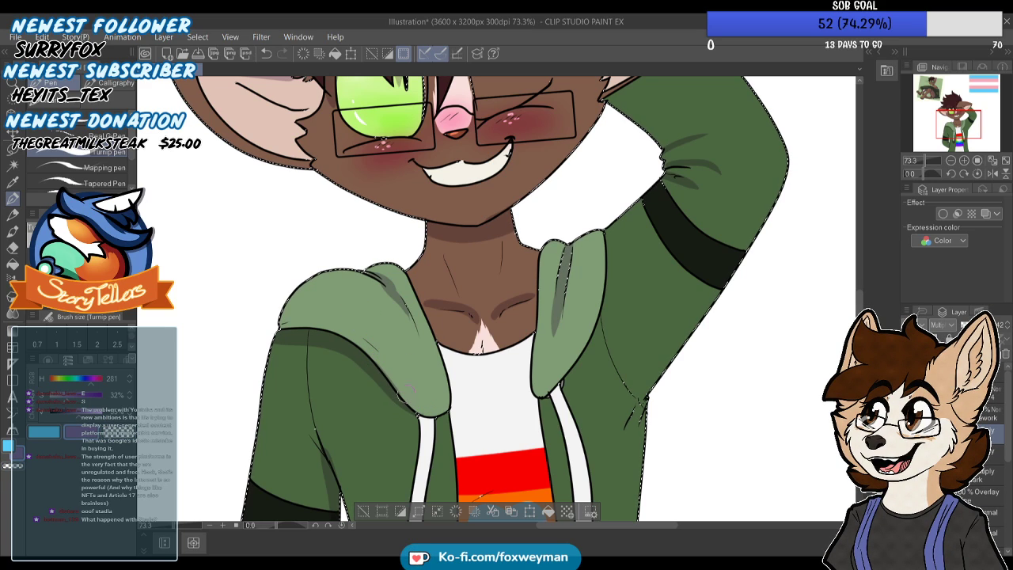
mouse_move(609, 216)
left_mouse_down()
mouse_move(612, 287)
mouse_move(597, 340)
mouse_move(569, 379)
mouse_move(601, 324)
mouse_move(561, 385)
left_mouse_up()
key("ctrl+z")
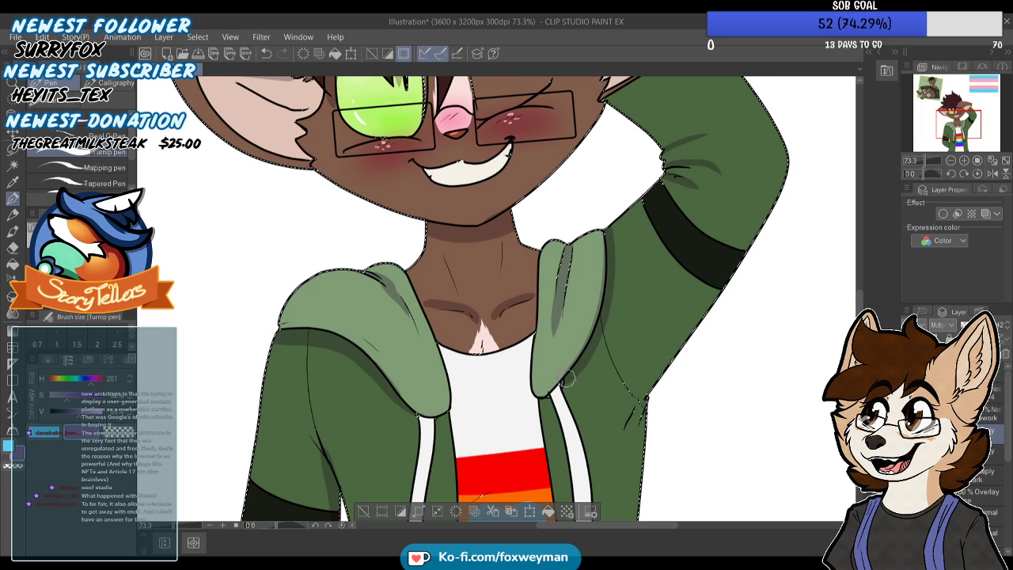
left_click_drag(604, 269, 604, 231)
key("ctrl+z")
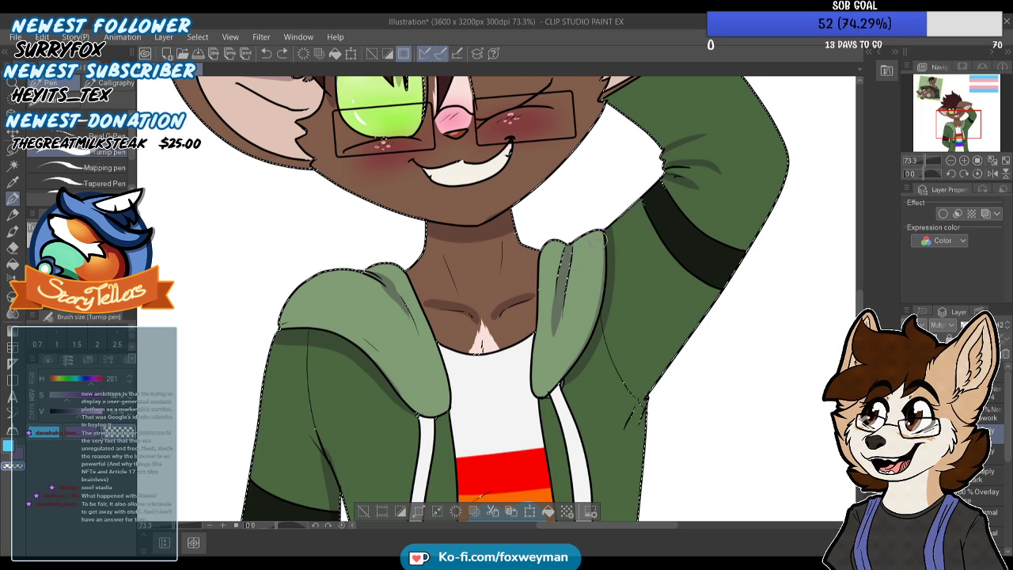
Paint fold shadows at the raised arm's armpit and shade the lowered arm's inner sleeve across its black armband
scroll(576, 309, "down", 5)
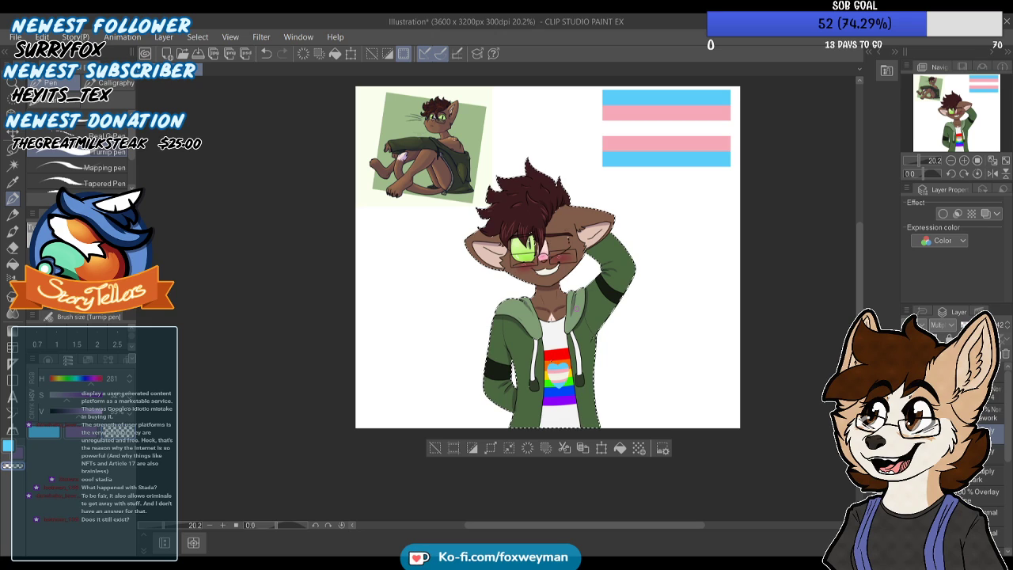
scroll(555, 292, "up", 5)
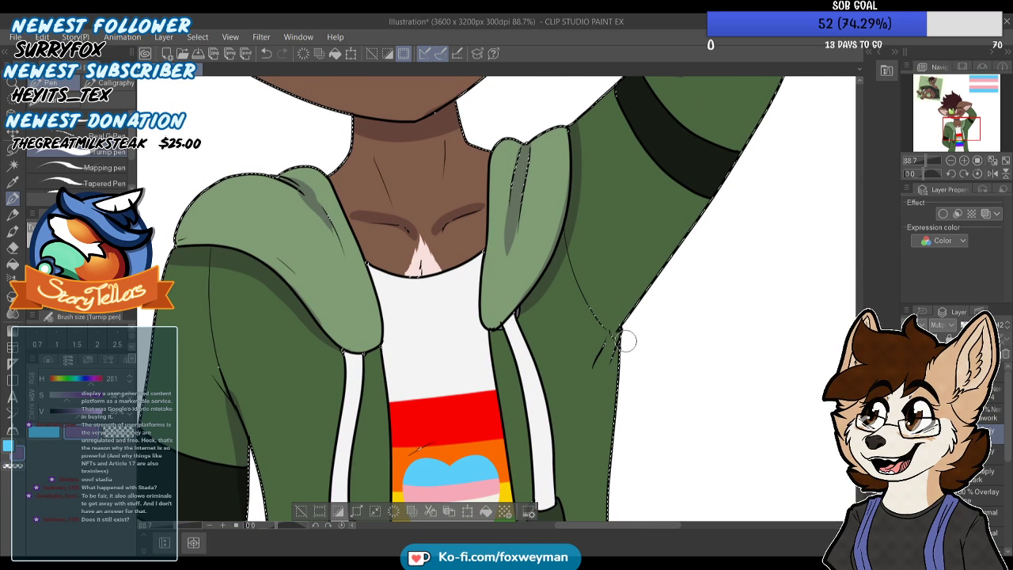
scroll(601, 344, "down", 3)
scroll(324, 343, "up", 3)
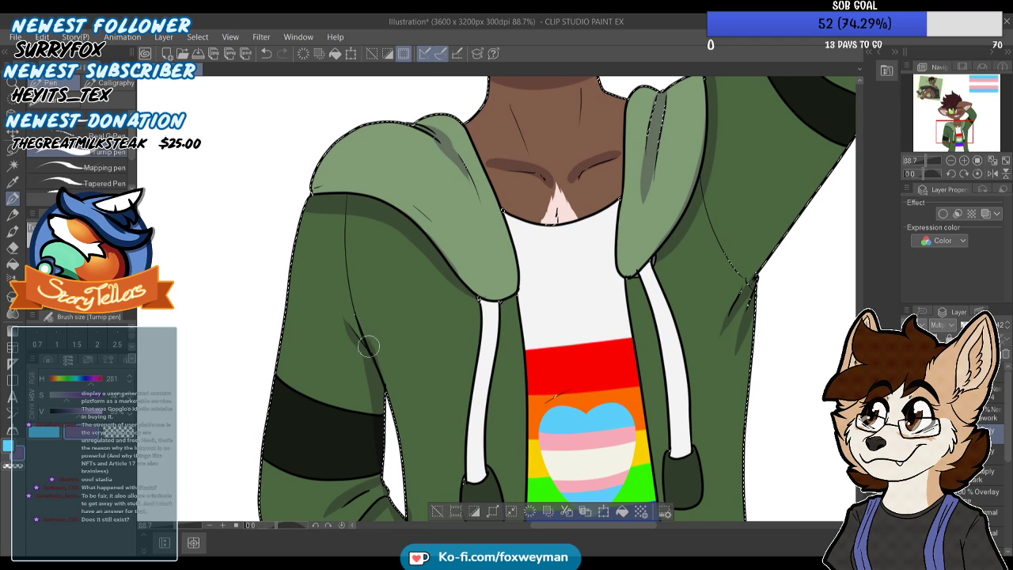
scroll(362, 340, "down", 2)
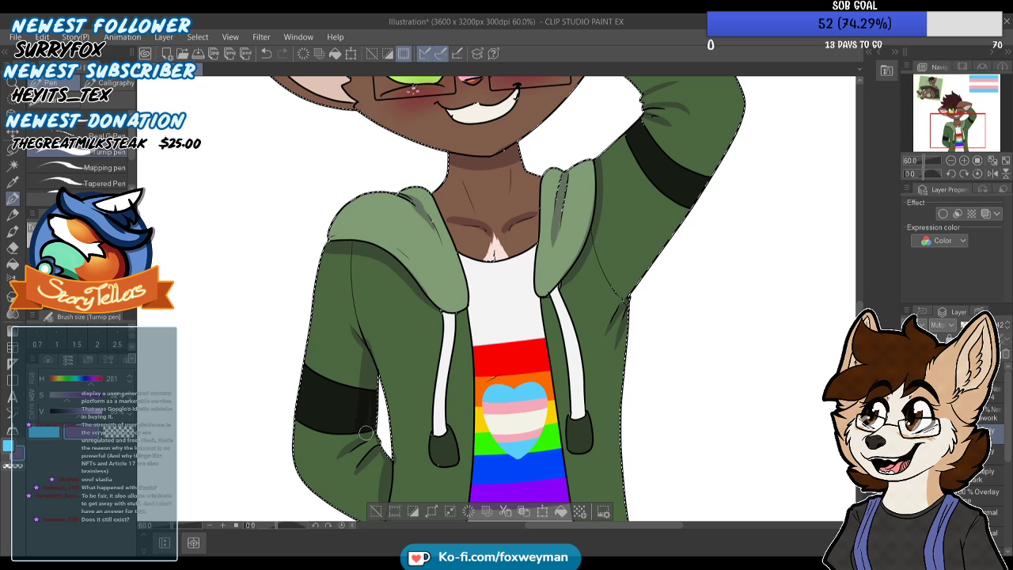
scroll(358, 443, "down", 3)
scroll(386, 447, "up", 2)
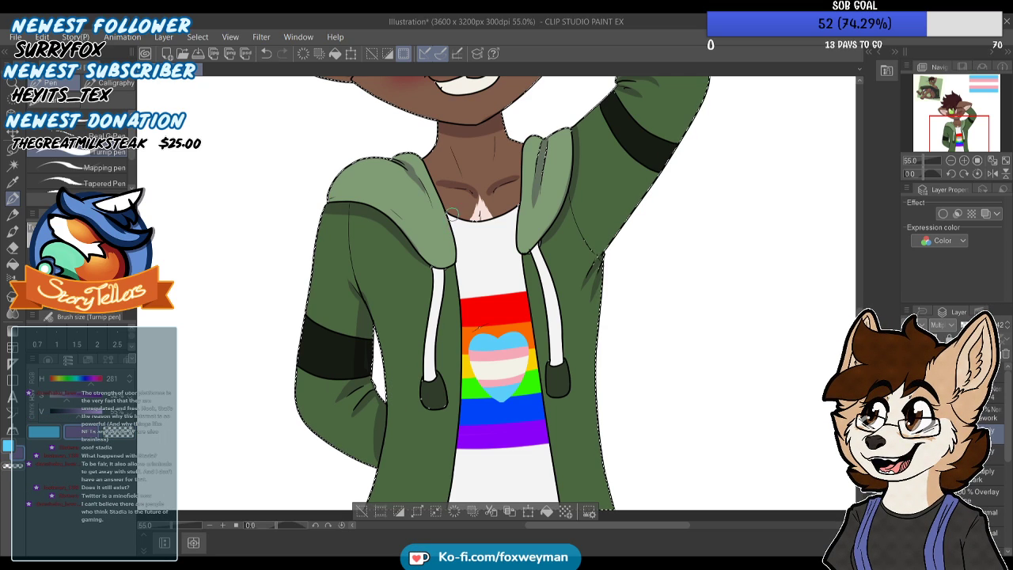
Shade the rainbow shirt down both sides where the open jacket overlaps it, redoing strokes until they follow the jacket edges
scroll(453, 237, "down", 2)
left_click_drag(456, 229, 466, 453)
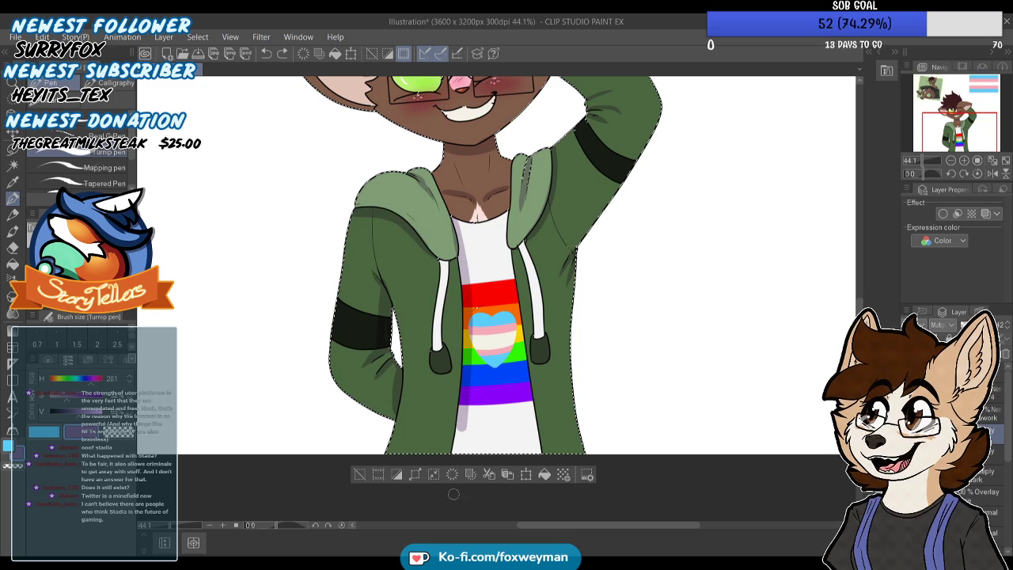
left_click_drag(509, 286, 528, 464)
key("ctrl+z")
left_click_drag(504, 215, 534, 458)
left_click_drag(530, 363, 543, 430)
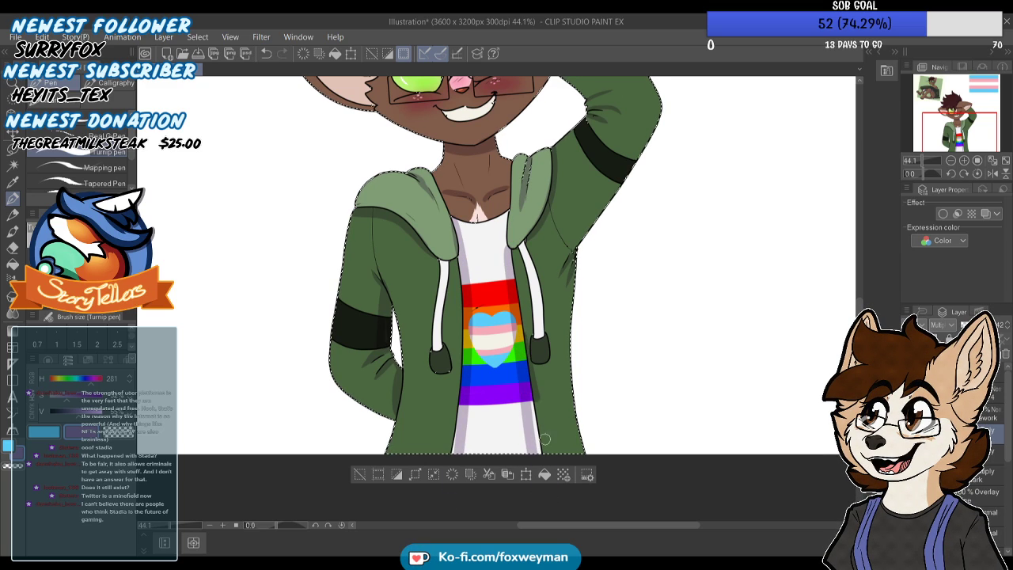
key("ctrl+z")
left_click_drag(524, 368, 543, 457)
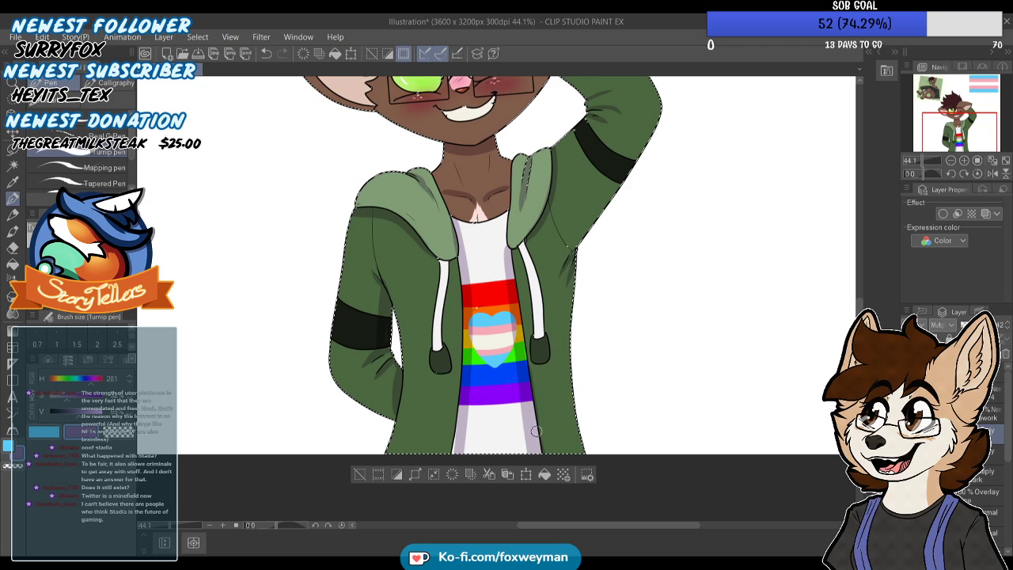
key("ctrl+z")
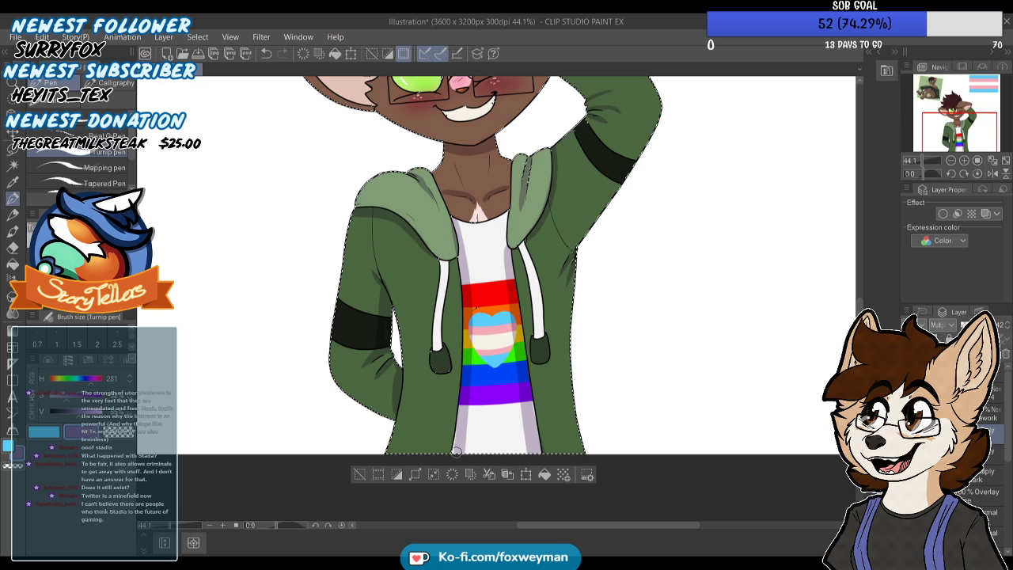
Extend the purple shadow up along the hood's inner edges beside the shirt neckline and neck
scroll(467, 403, "up", 1)
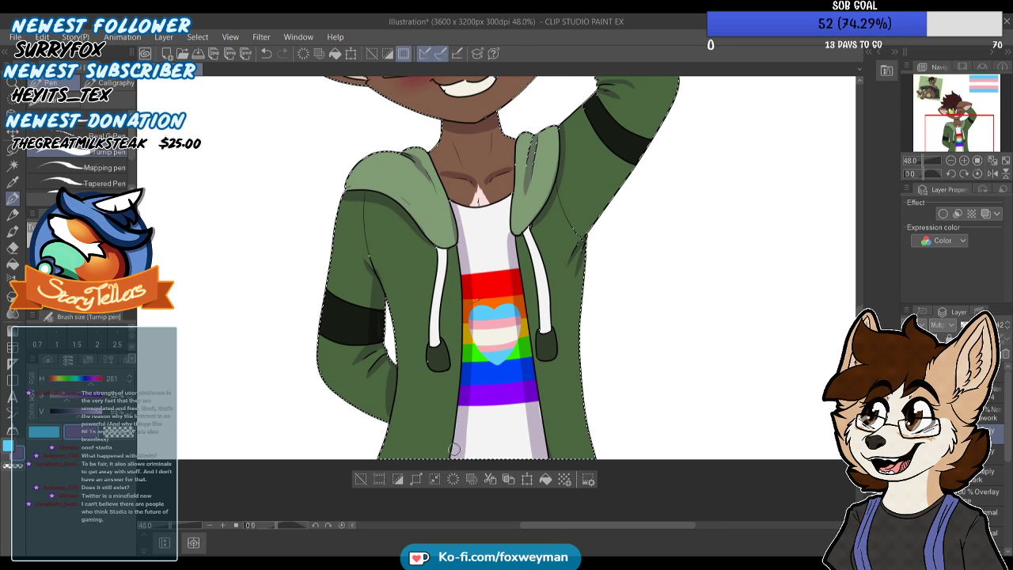
scroll(474, 396, "up", 4)
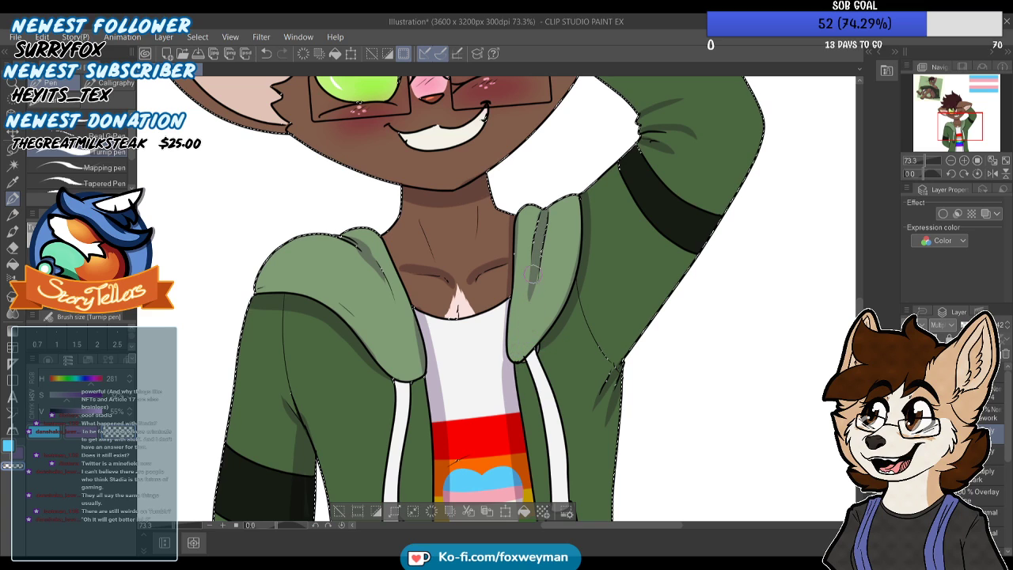
scroll(427, 234, "down", 3)
scroll(411, 237, "up", 5)
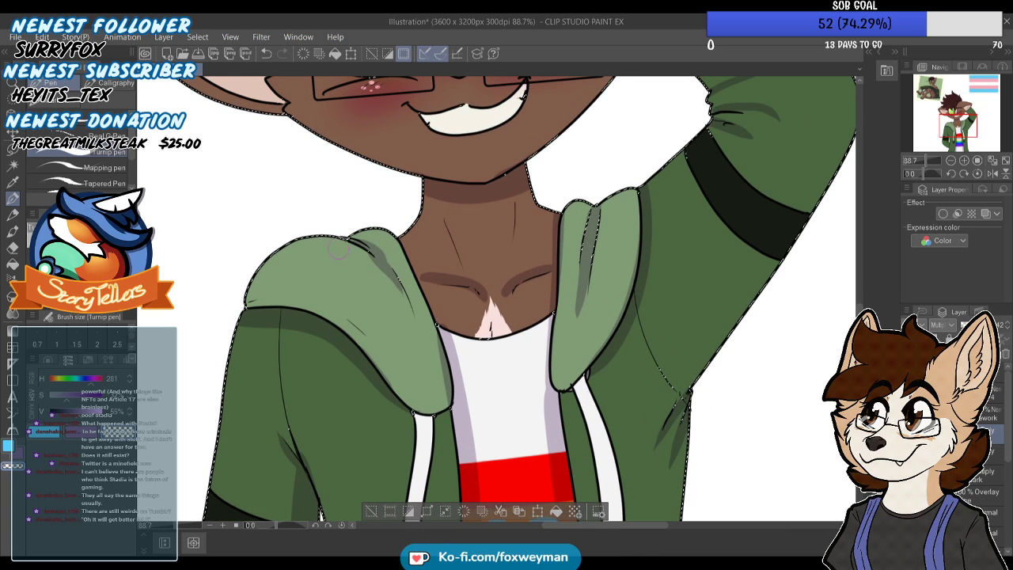
scroll(404, 316, "down", 6)
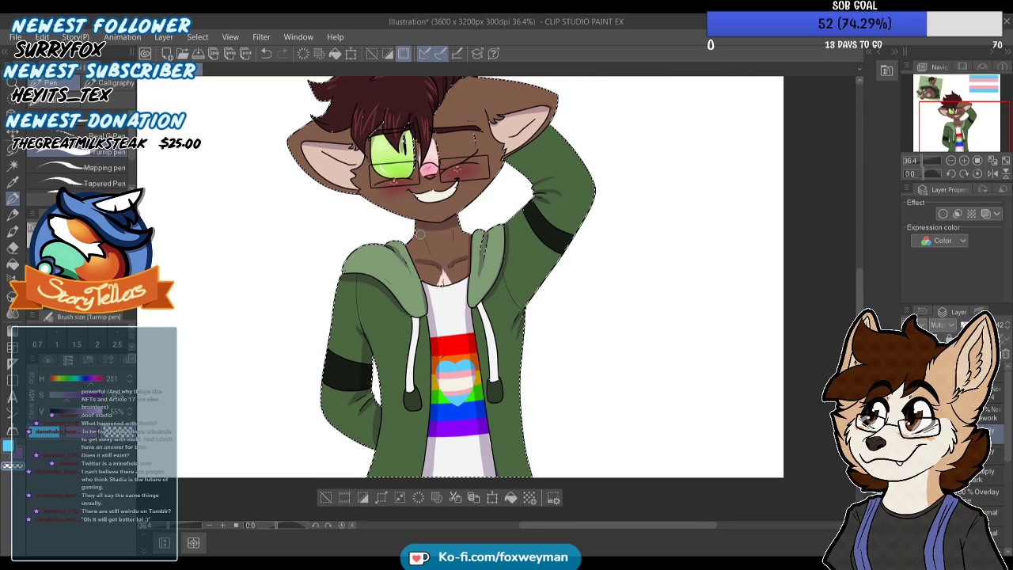
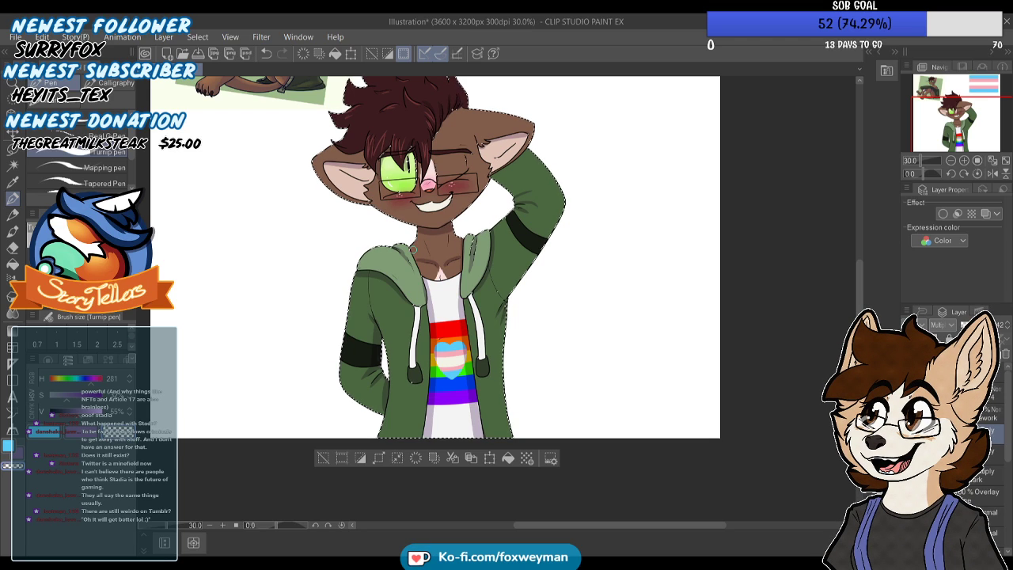
Paint dark shadows into the lower outer hair tufts above the ear beside the open green eye
scroll(414, 249, "up", 5)
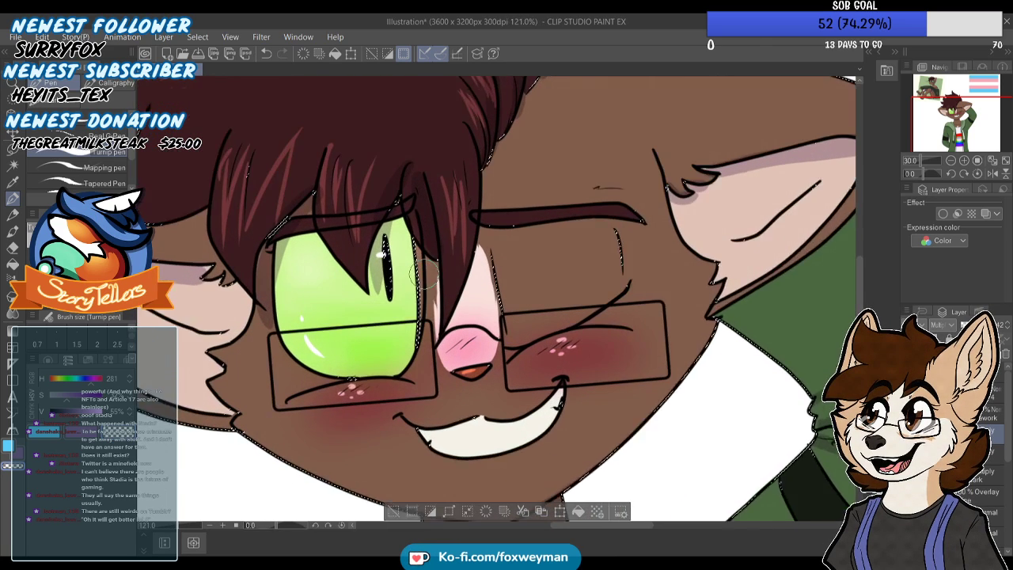
scroll(424, 282, "up", 1)
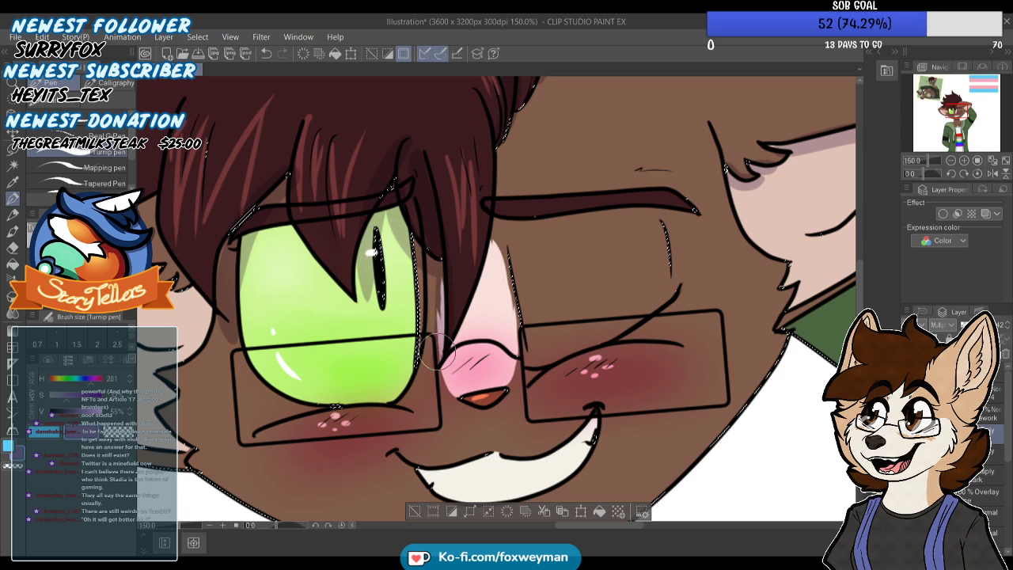
scroll(437, 262, "down", 2)
scroll(451, 248, "down", 2)
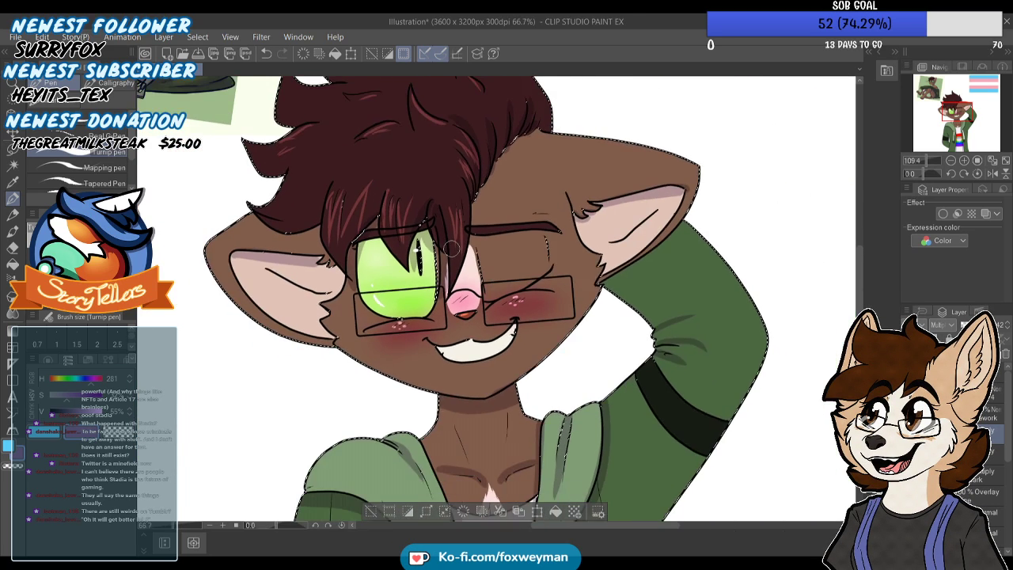
scroll(451, 248, "up", 3)
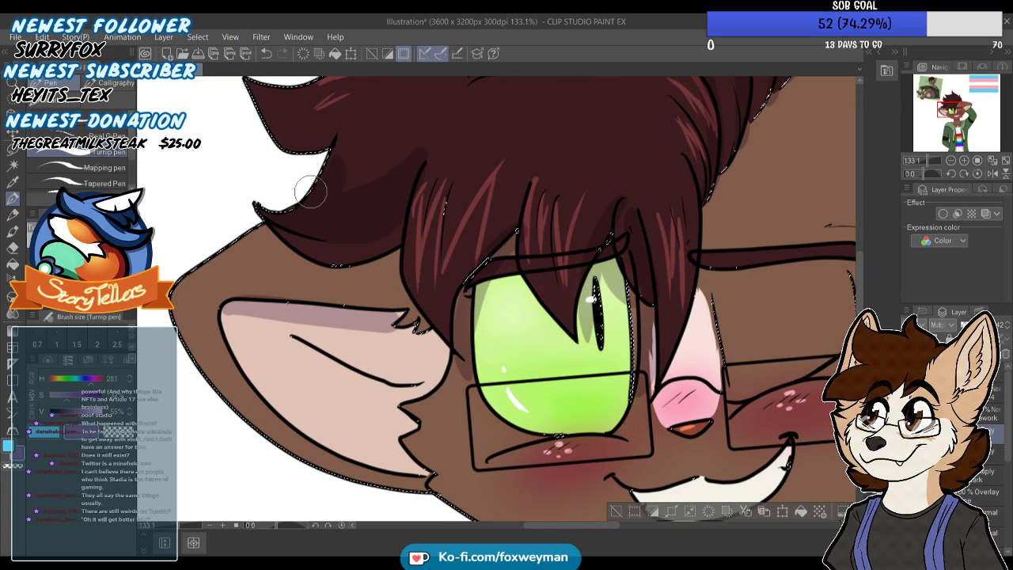
scroll(399, 145, "down", 5)
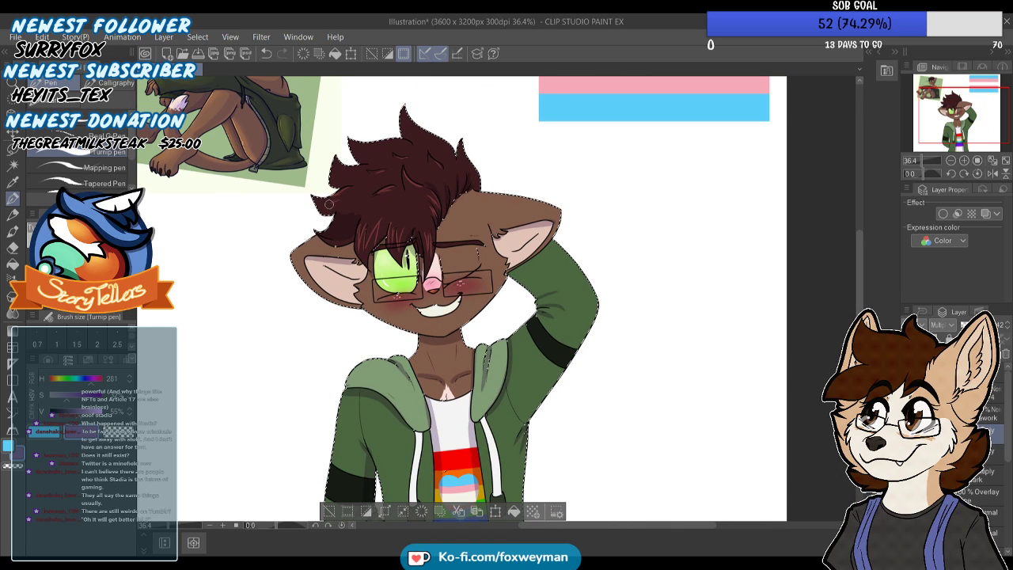
scroll(343, 203, "up", 4)
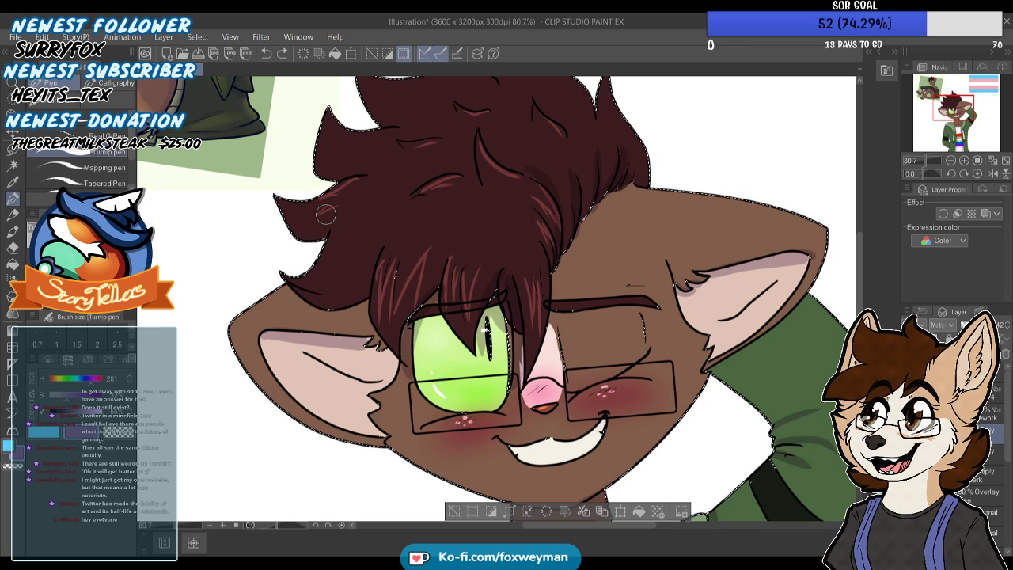
scroll(340, 296, "down", 1)
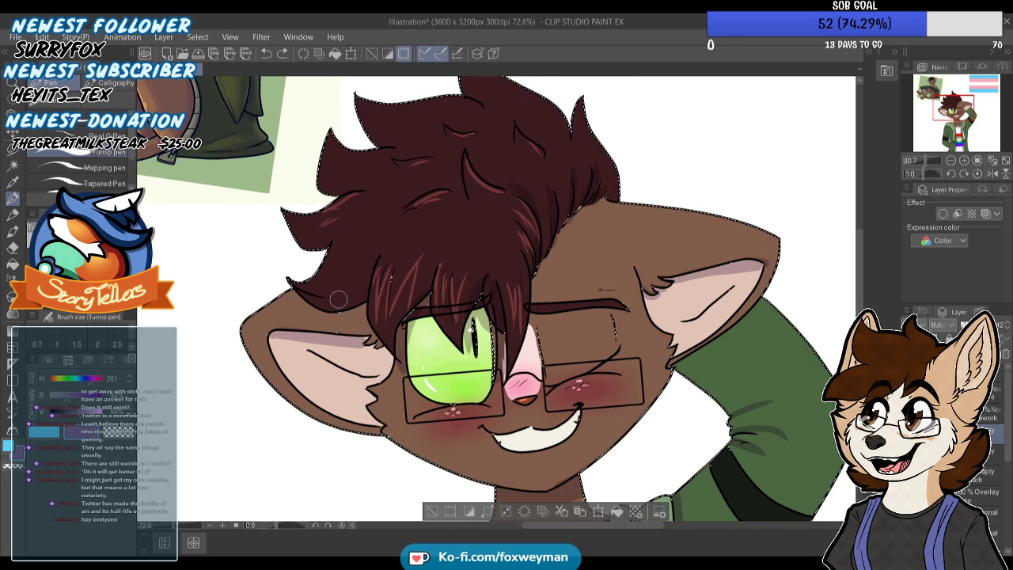
scroll(321, 296, "up", 6)
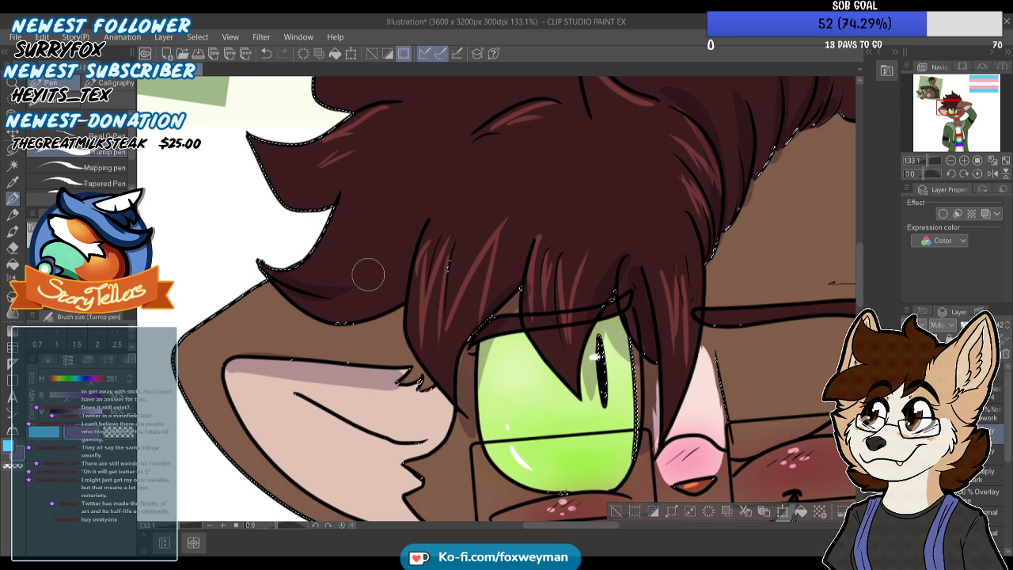
scroll(366, 272, "down", 1)
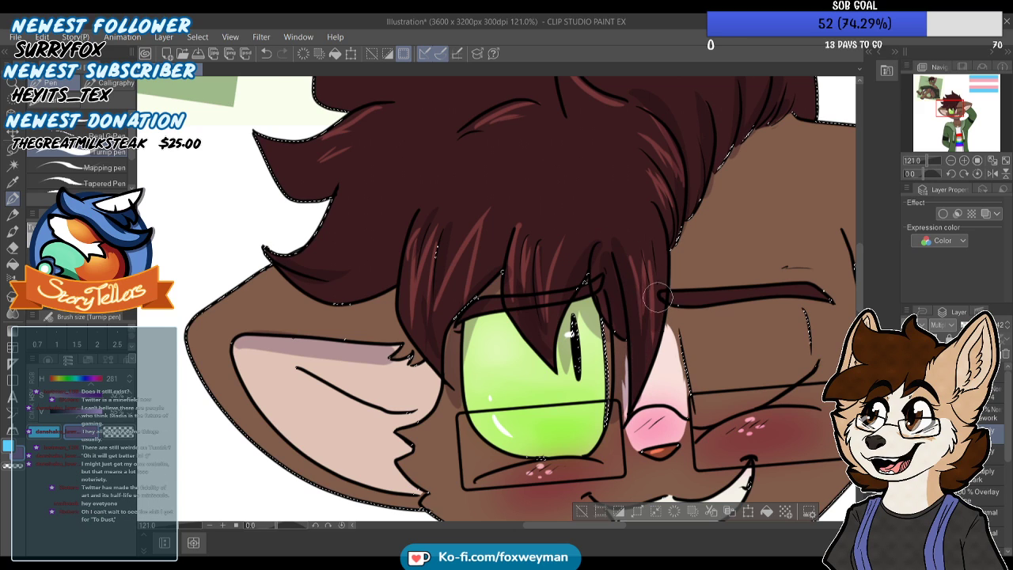
Add shadows beneath the overlapping strands on the crown of the hair, up to the back spikes
scroll(635, 221, "down", 3)
scroll(553, 139, "up", 2)
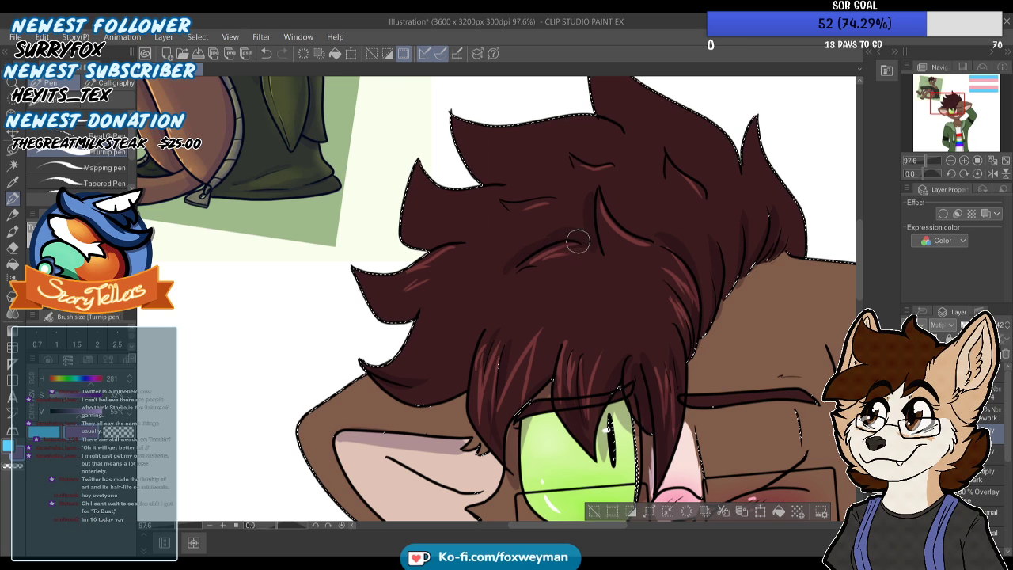
scroll(539, 234, "down", 3)
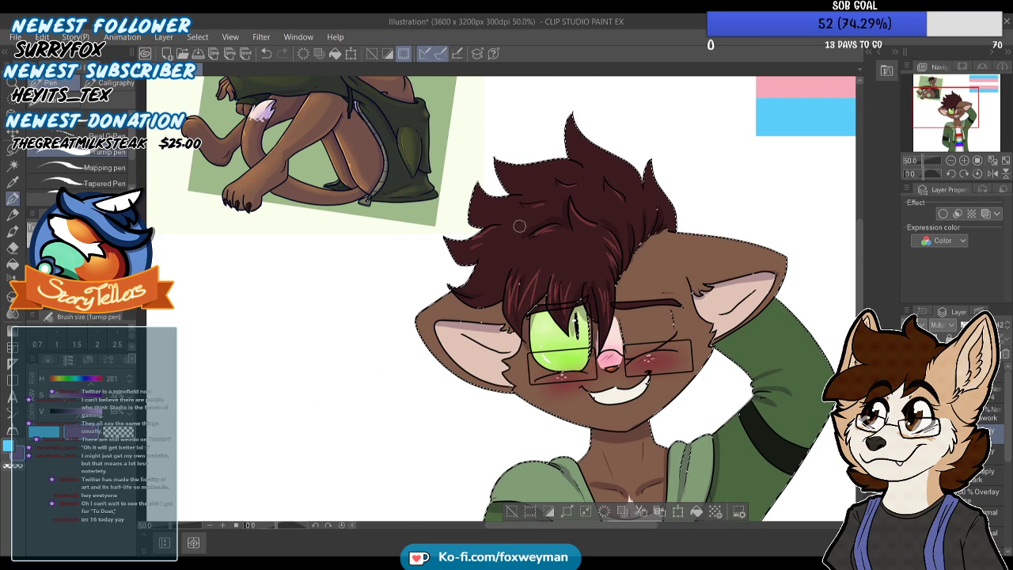
scroll(630, 203, "up", 1)
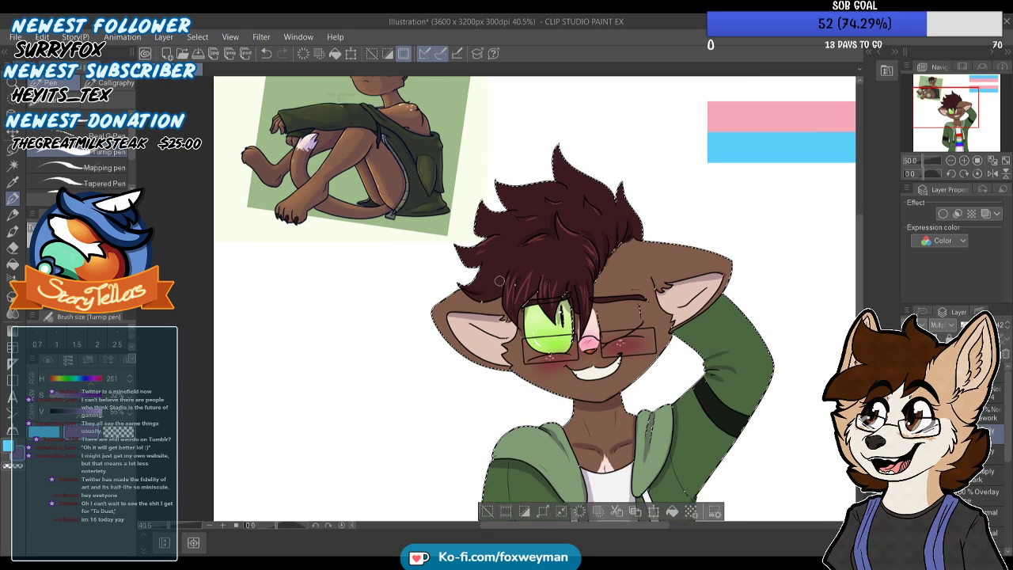
scroll(630, 203, "up", 3)
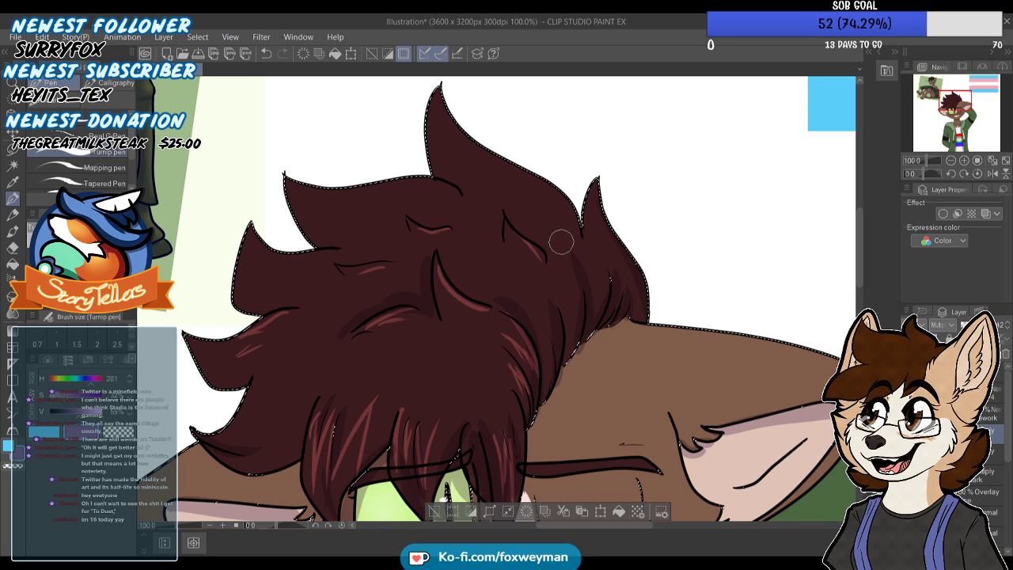
scroll(525, 262, "down", 4)
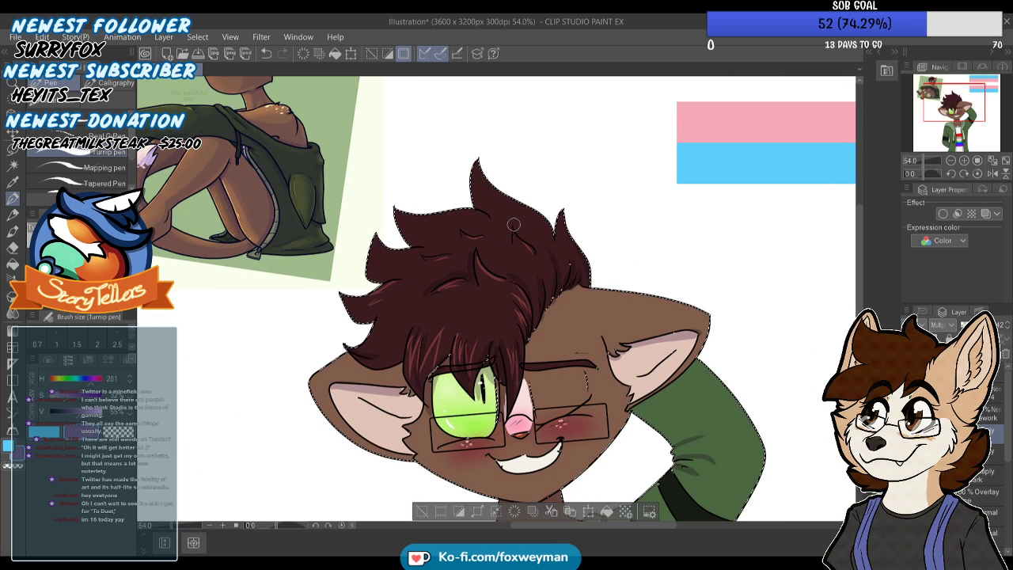
Extend the purple shadows along the inner rims of both ears
scroll(602, 303, "up", 2)
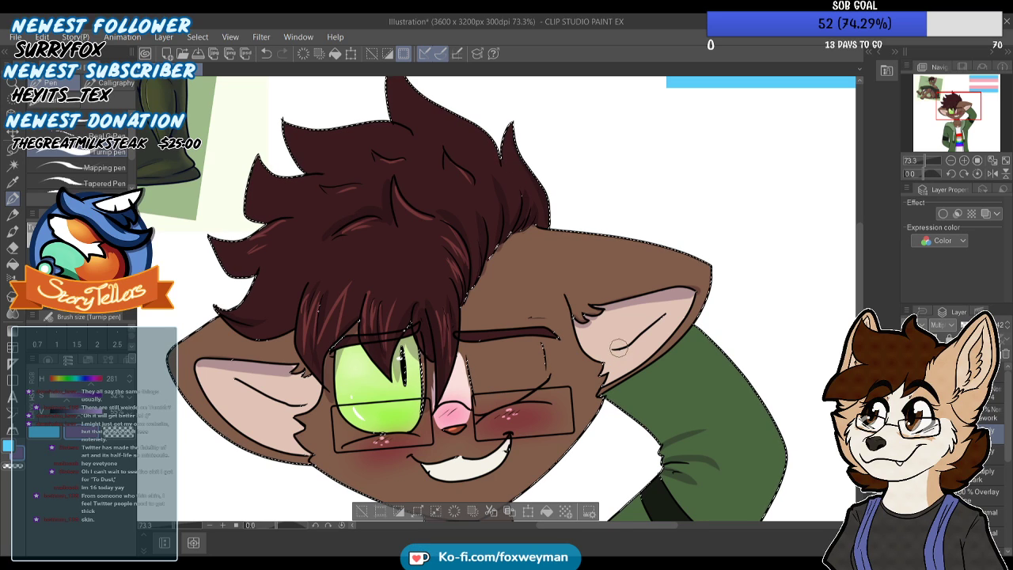
scroll(669, 233, "down", 1)
scroll(669, 232, "up", 2)
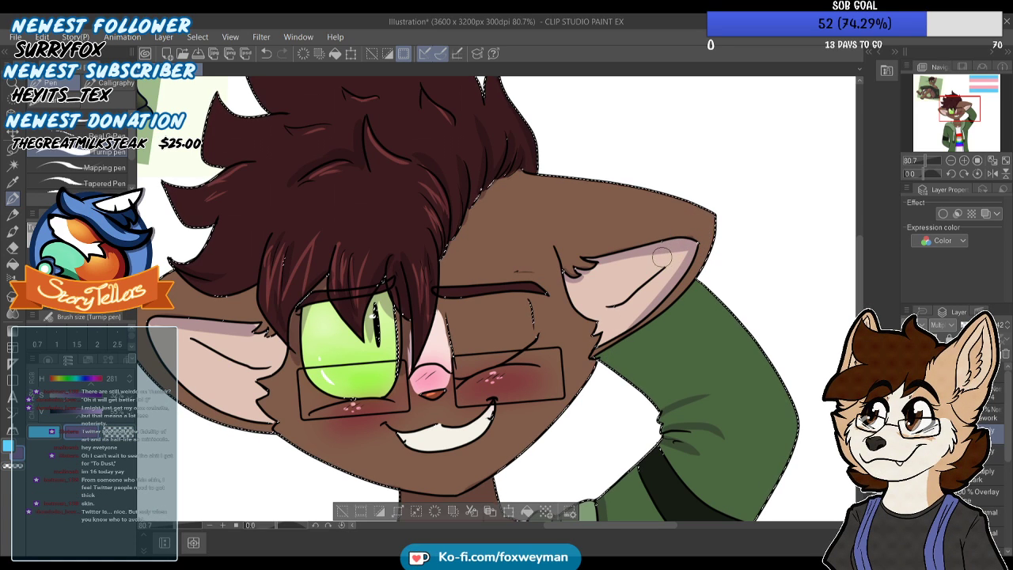
scroll(679, 240, "down", 2)
scroll(343, 273, "up", 2)
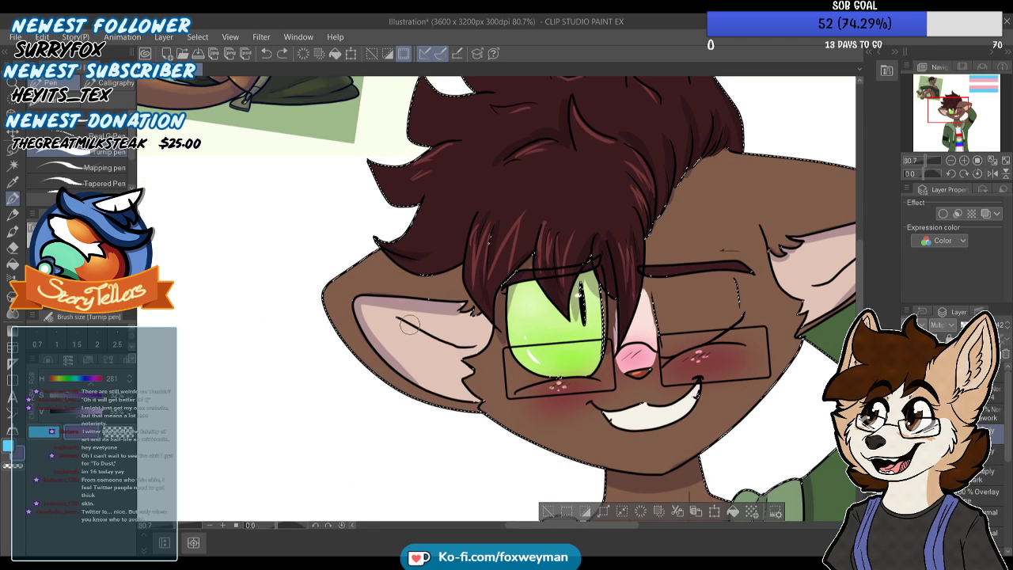
scroll(411, 324, "down", 1)
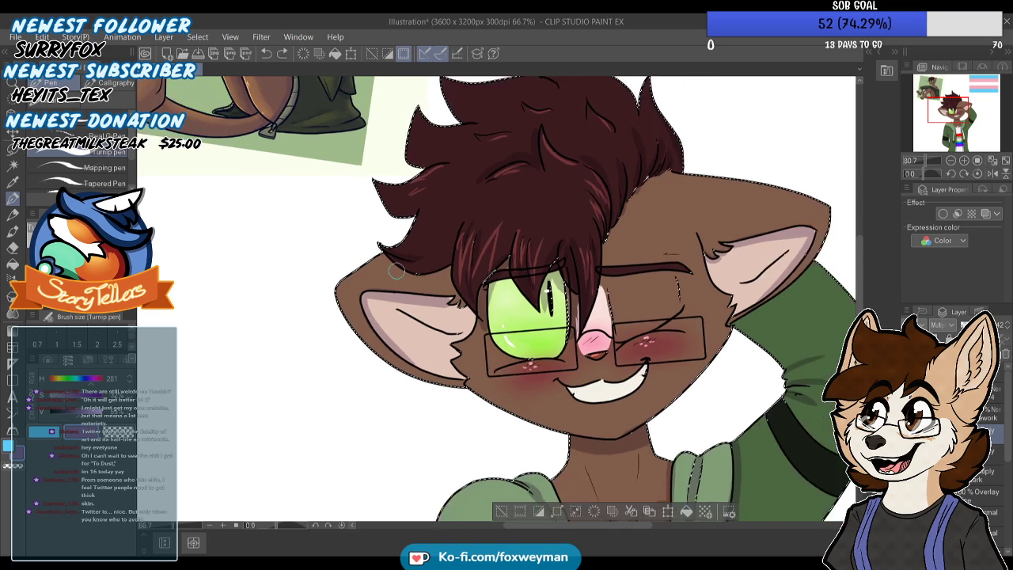
Paint a soft purple shadow along the underside of the jaw from ear to chin, undoing and redoing the stroke
scroll(397, 270, "down", 3)
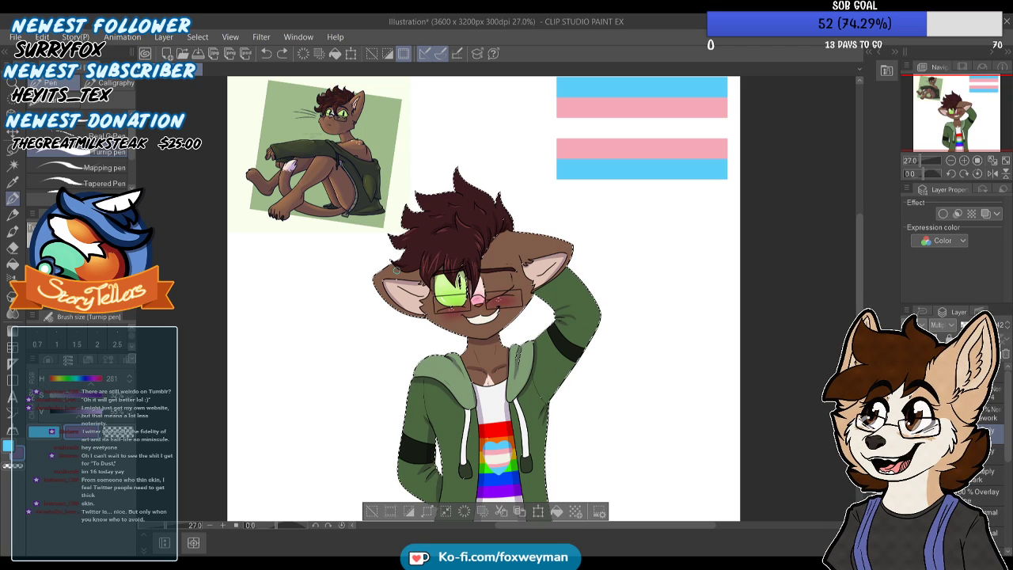
scroll(397, 270, "down", 2)
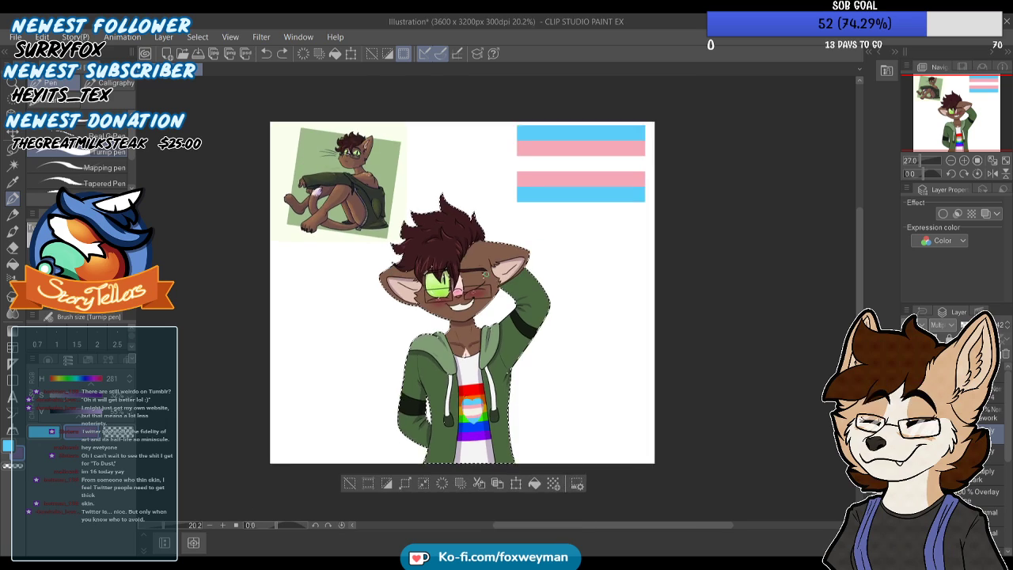
scroll(479, 370, "up", 2)
scroll(445, 334, "up", 5)
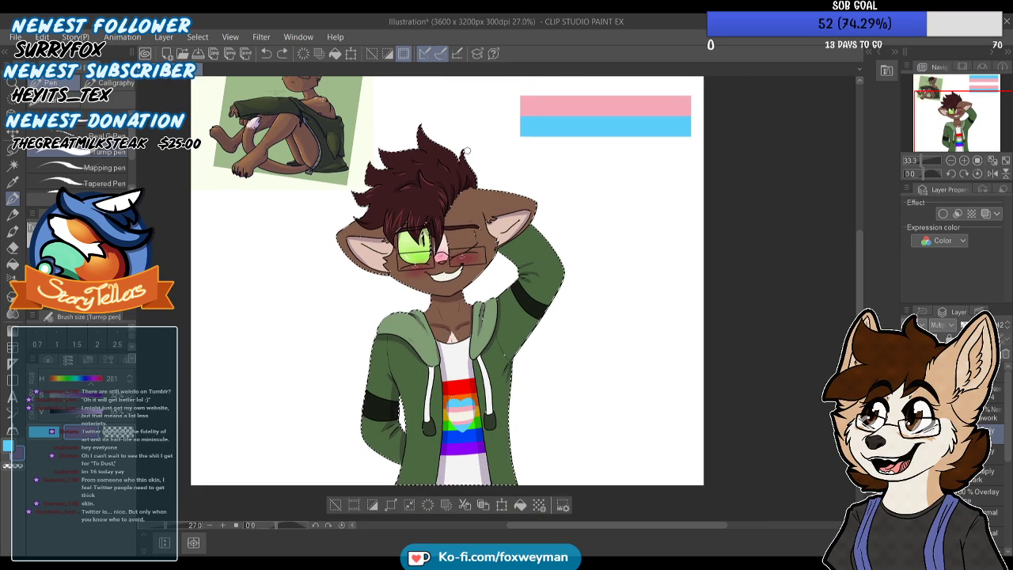
mouse_move(348, 293)
left_mouse_down()
mouse_move(429, 328)
mouse_move(492, 335)
left_mouse_up()
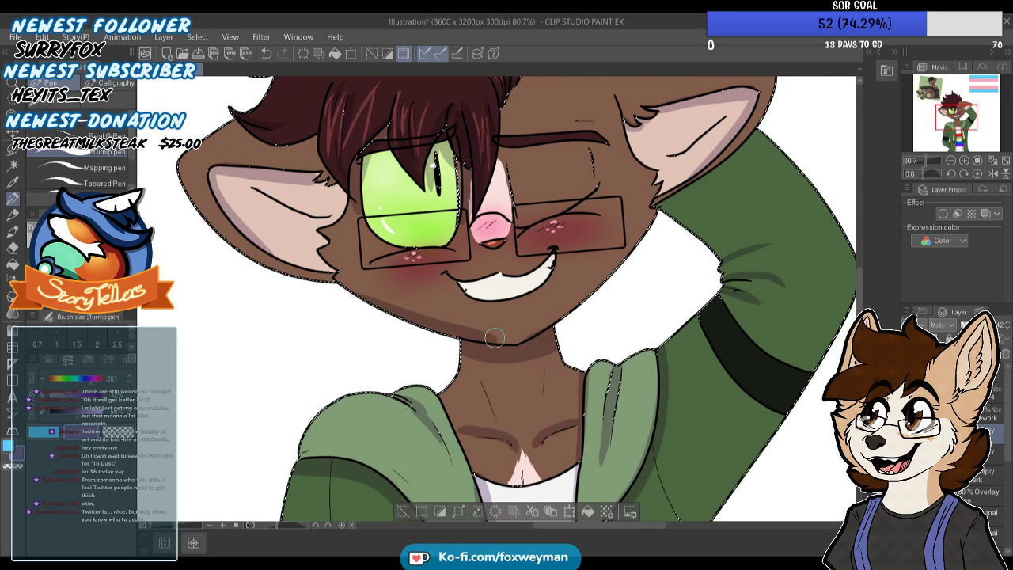
left_click_drag(403, 307, 483, 324)
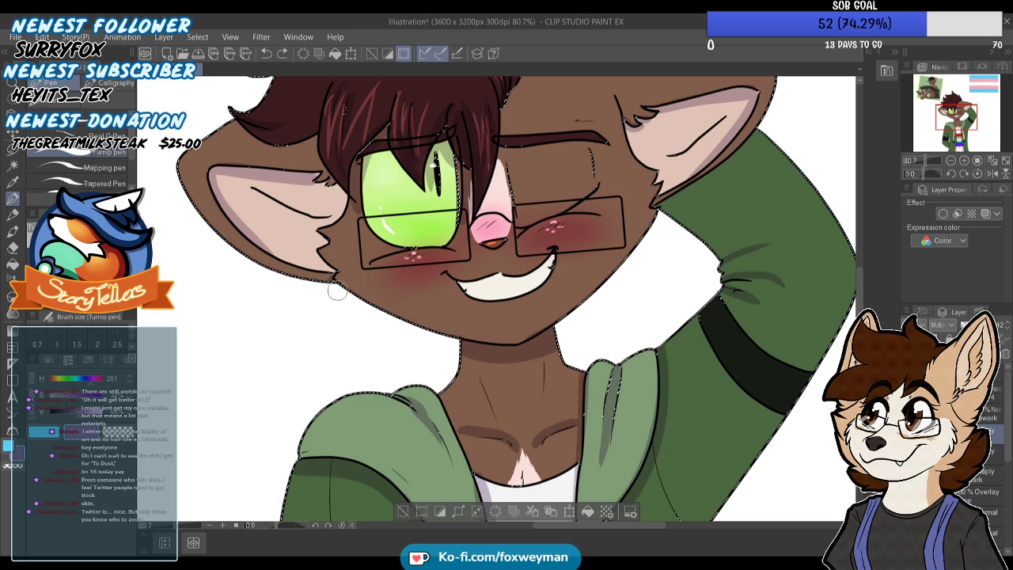
key("ctrl+z")
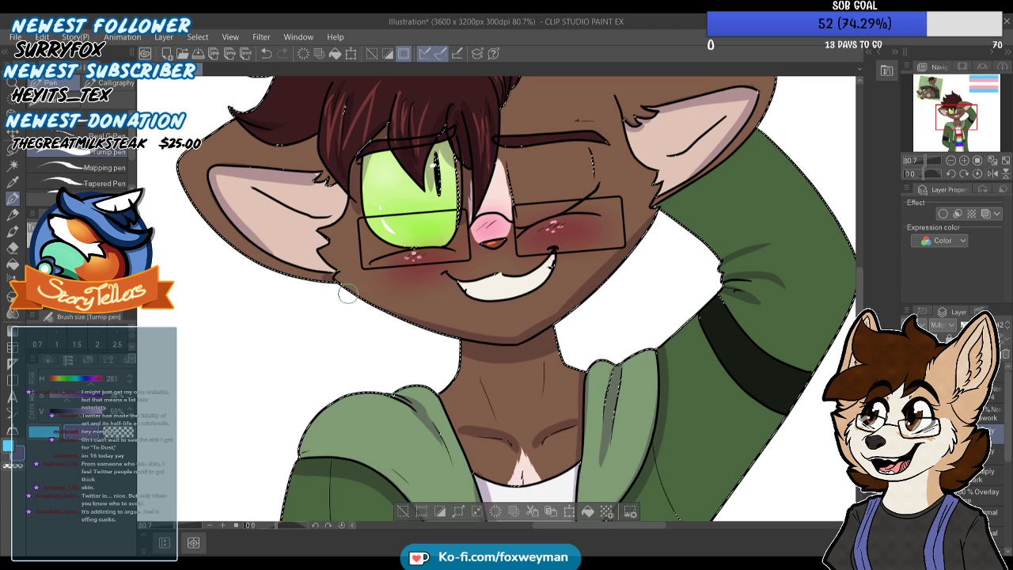
scroll(431, 325, "down", 3)
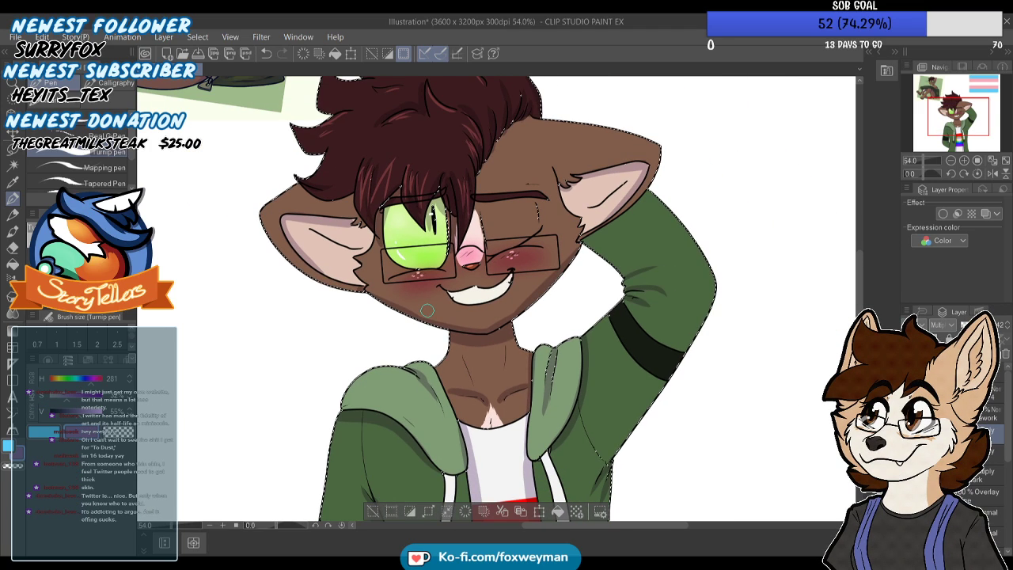
scroll(471, 273, "up", 3)
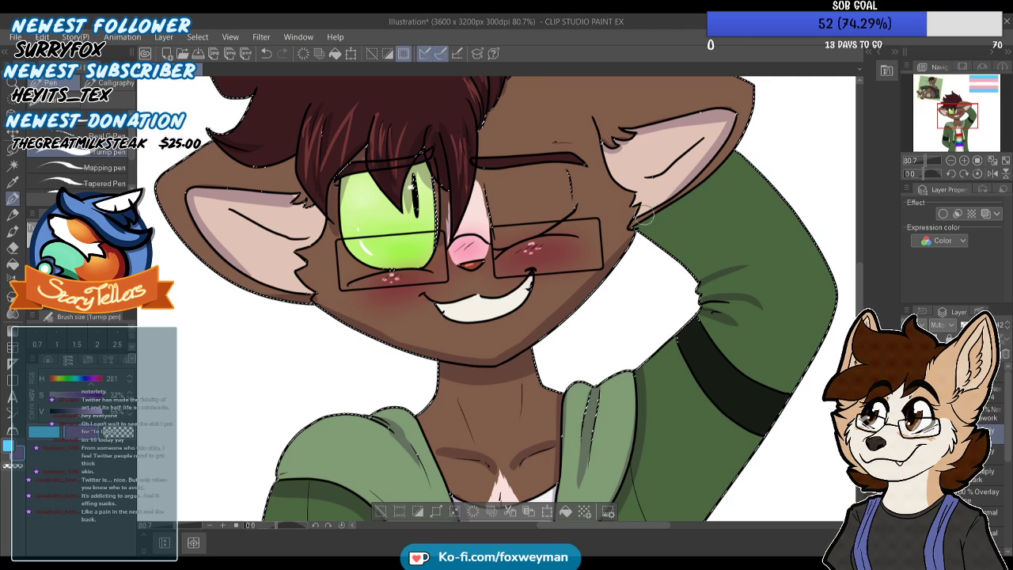
Paint the ear's cast shadow onto the raised sleeve just beneath it, undoing the stray stroke
mouse_move(694, 192)
left_mouse_down()
mouse_move(746, 143)
mouse_move(694, 199)
left_mouse_up()
key("ctrl+z")
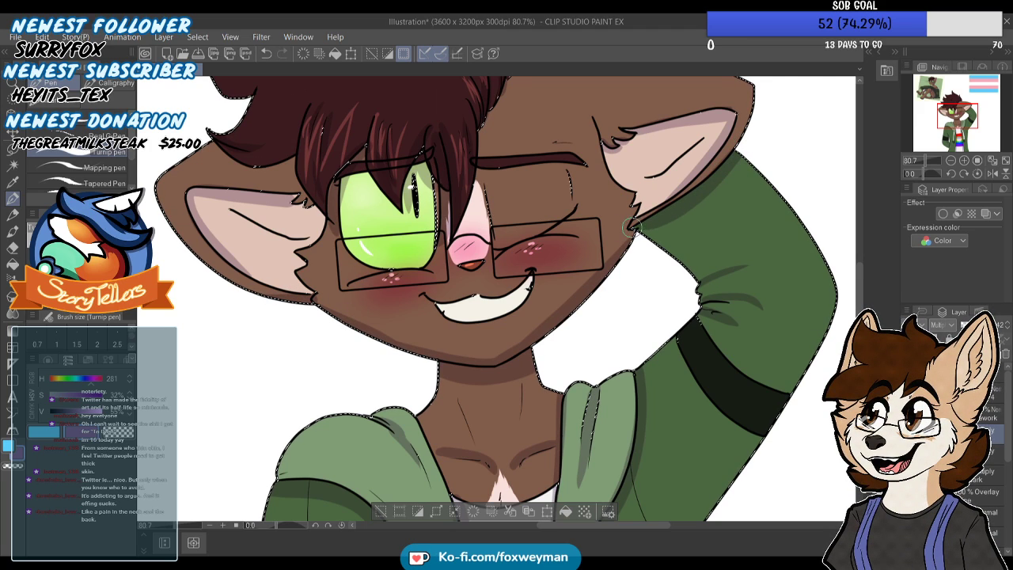
scroll(694, 198, "down", 2)
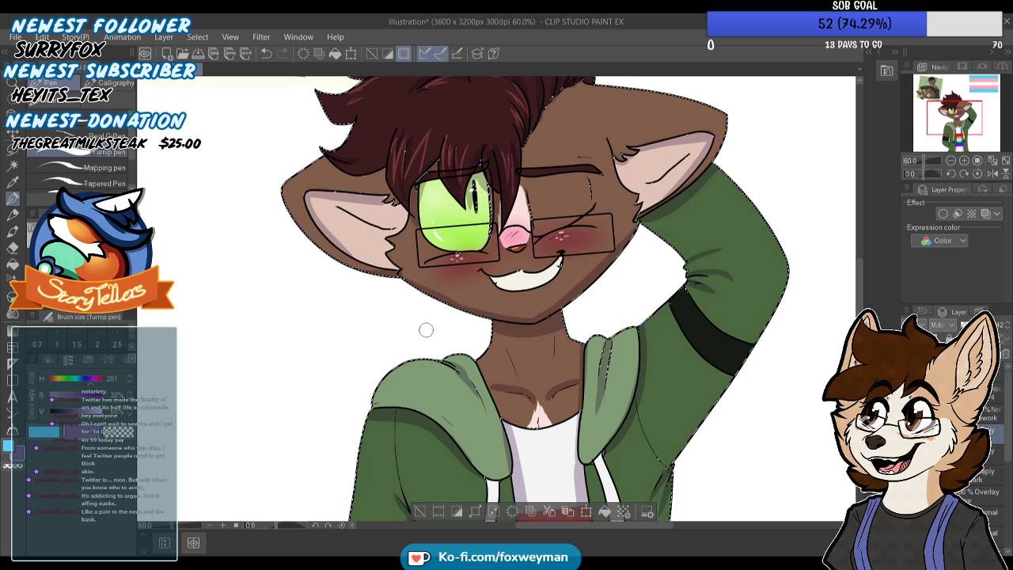
Soften the shadow edges with the Blend tool on the neck, collarbones, raised sleeve folds and beneath the ear
key("j")
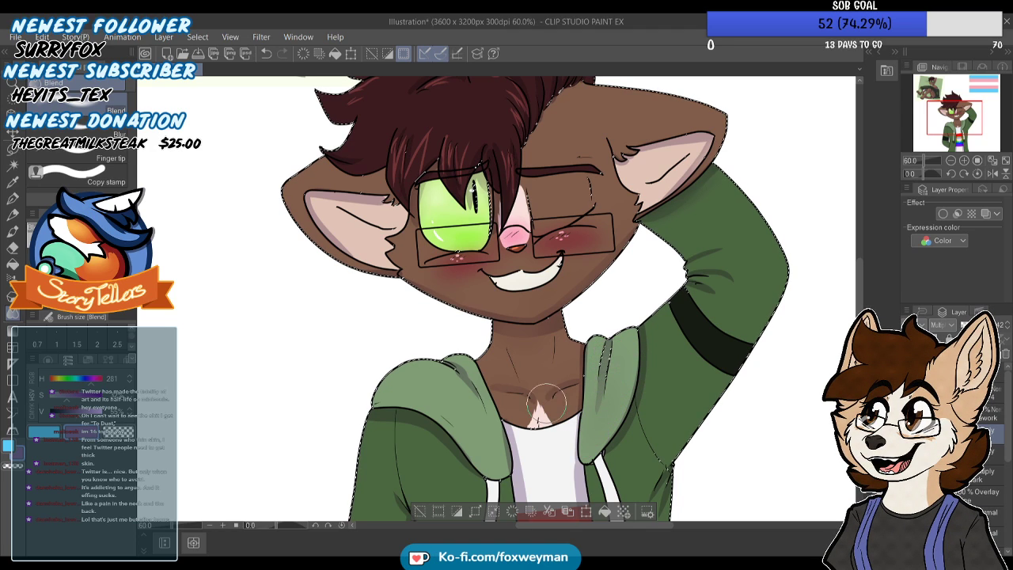
scroll(605, 258, "down", 2)
scroll(681, 257, "up", 1)
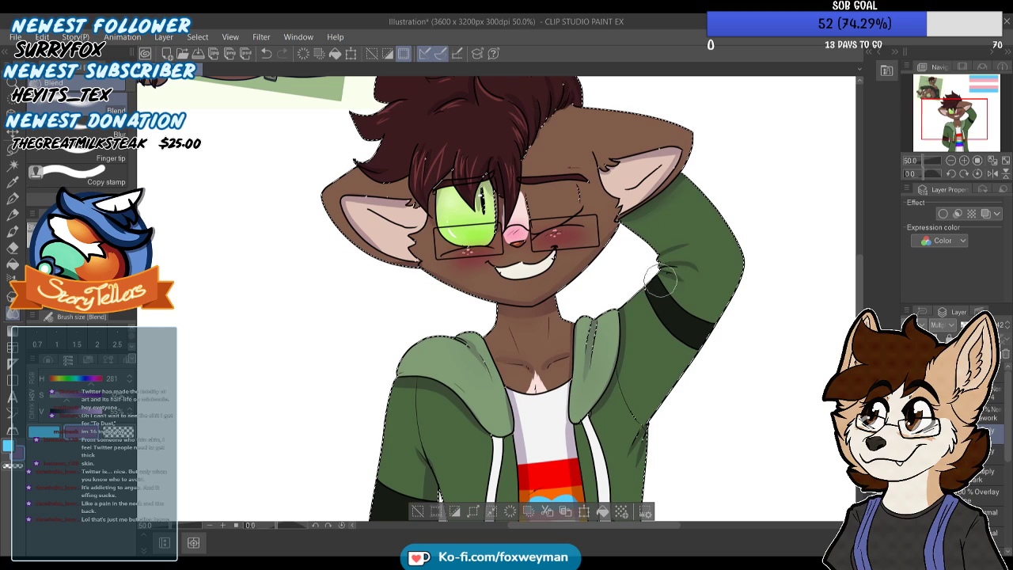
scroll(681, 210, "down", 1)
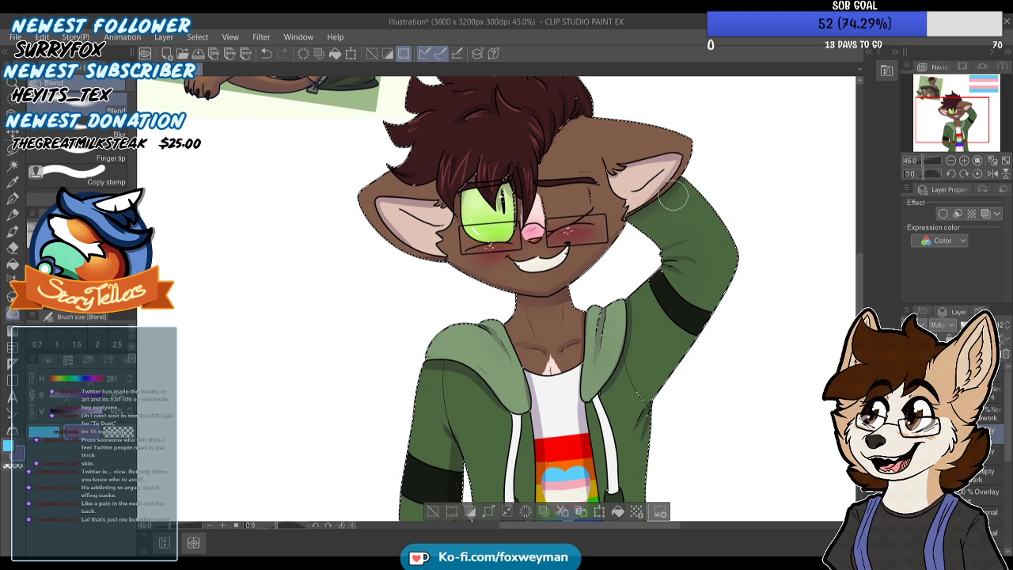
scroll(606, 139, "down", 1)
scroll(443, 174, "up", 2)
scroll(469, 166, "up", 1)
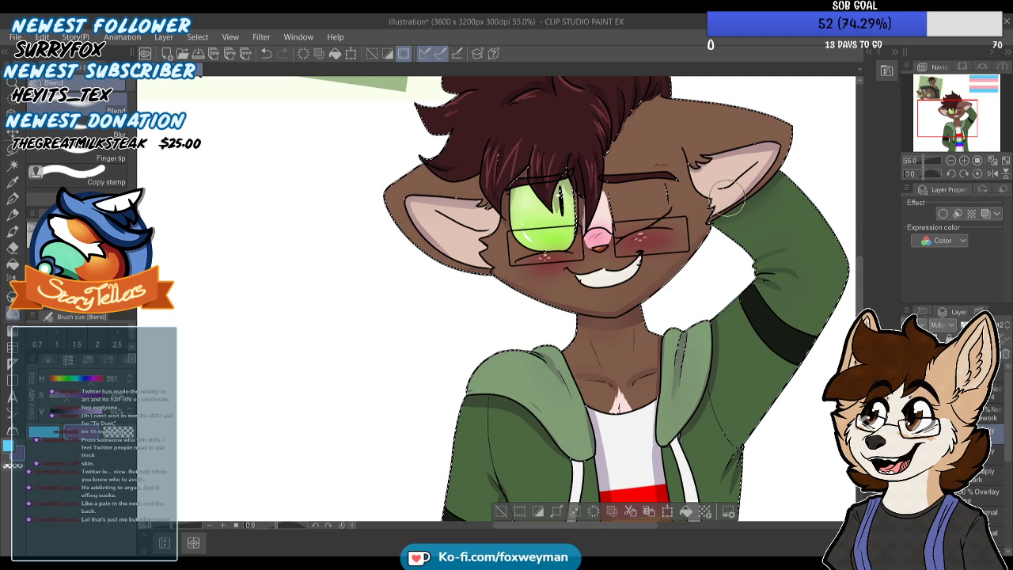
Examine the blended shadows on the ears, hood and raised sleeve, and across the whole figure
scroll(758, 164, "down", 2)
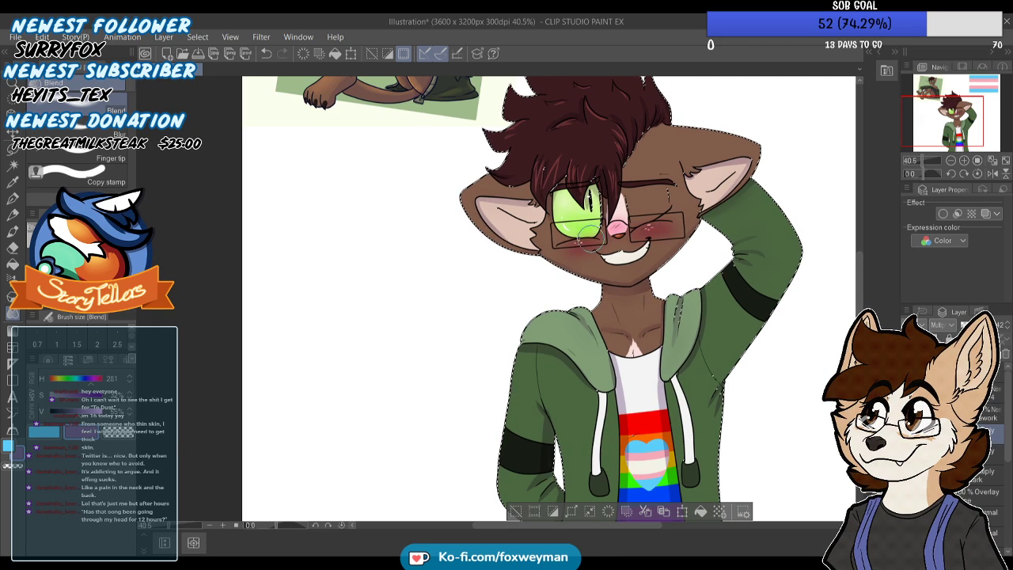
scroll(578, 207, "down", 1)
scroll(577, 208, "up", 2)
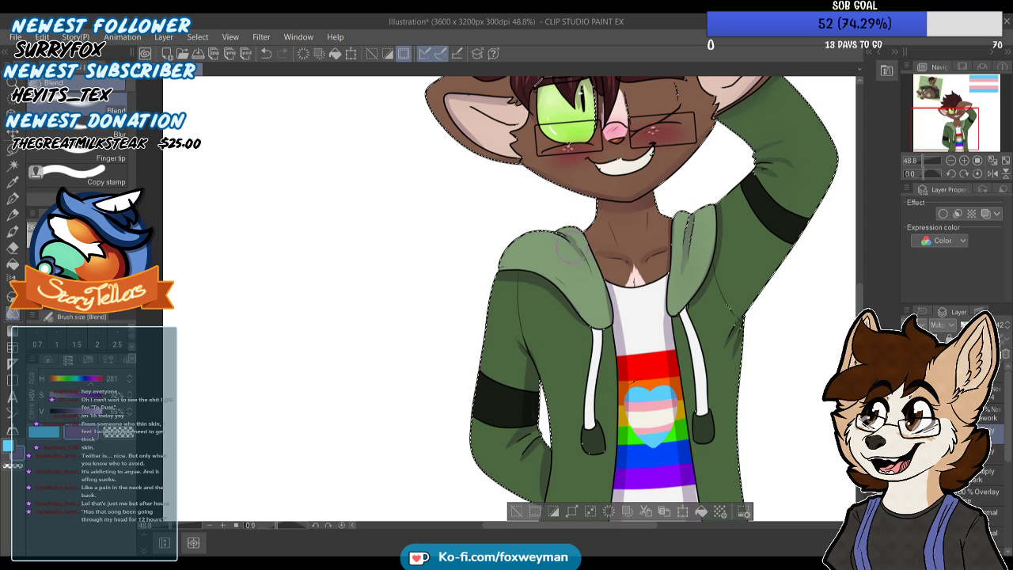
scroll(606, 285, "down", 1)
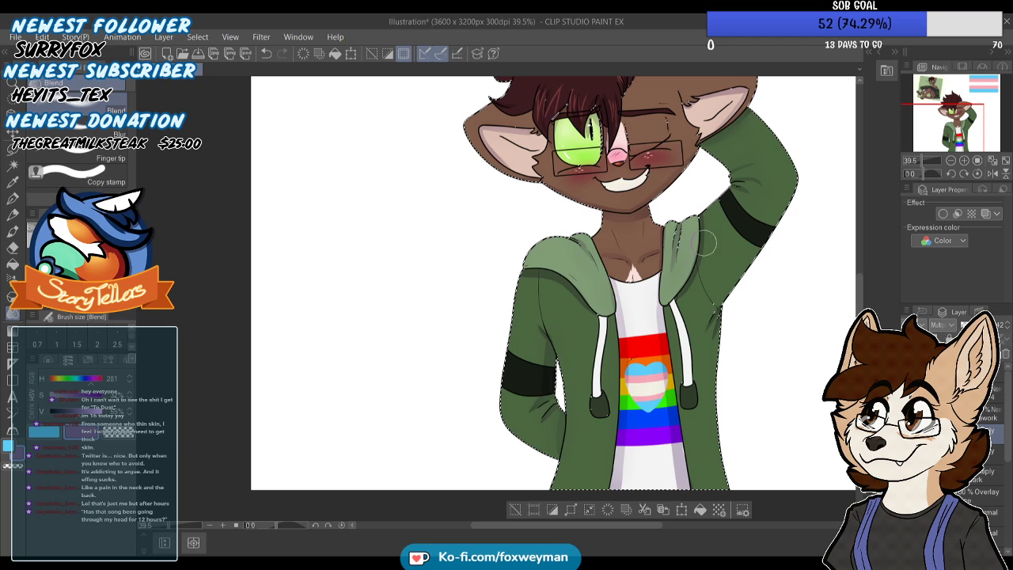
scroll(707, 225, "up", 1)
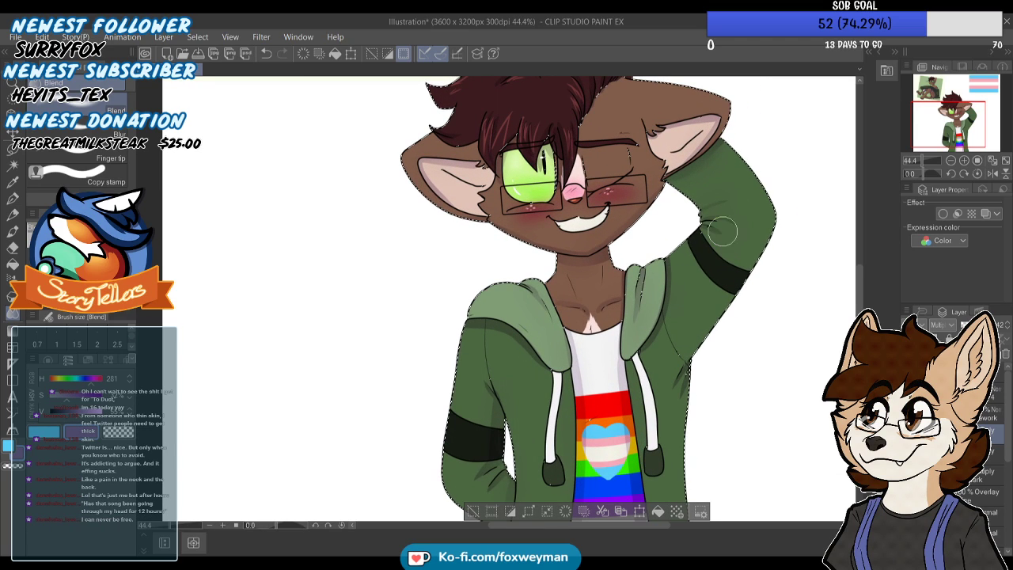
scroll(592, 407, "down", 1)
scroll(591, 409, "down", 3)
scroll(659, 206, "up", 4)
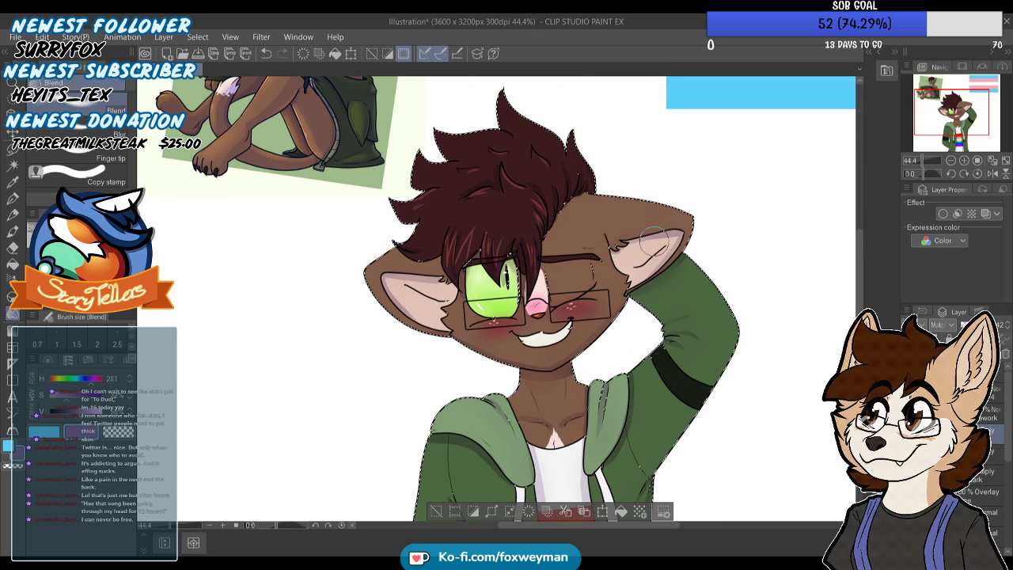
scroll(645, 244, "down", 3)
scroll(645, 244, "down", 2)
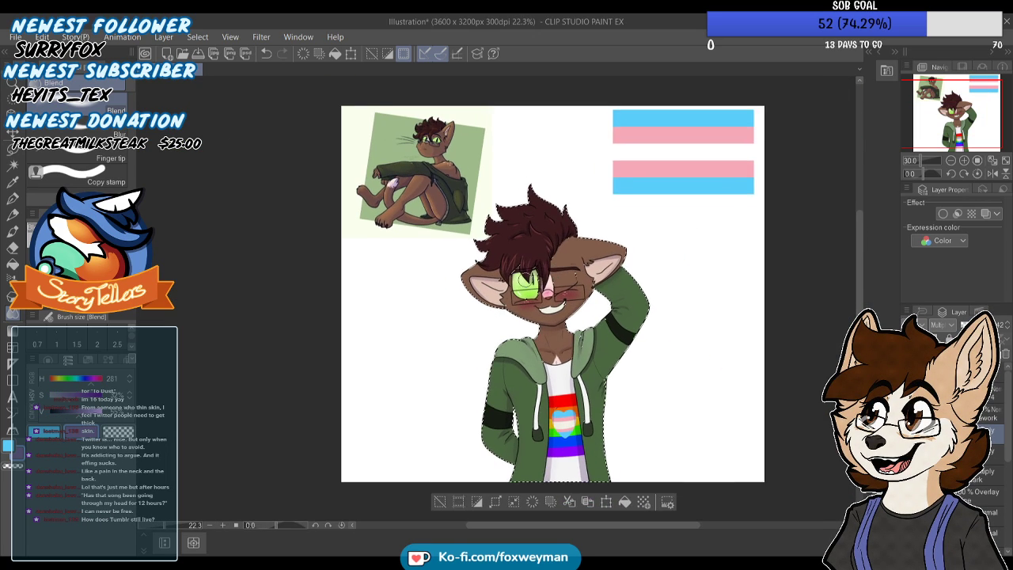
scroll(606, 312, "up", 2)
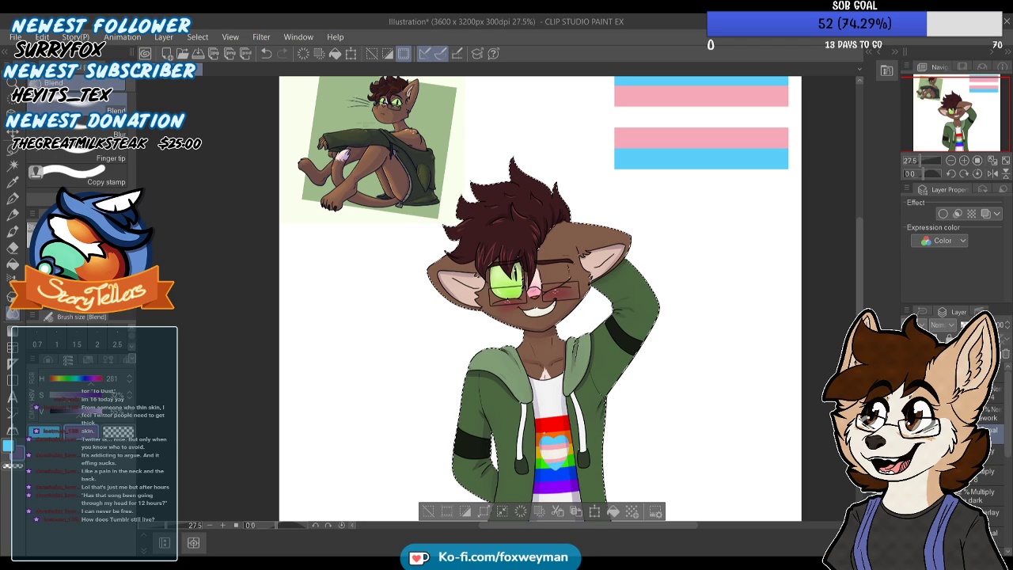
Paint purple Multiply shadows with the Turnip pen between the hair locks at the back and along the hairline
key("p")
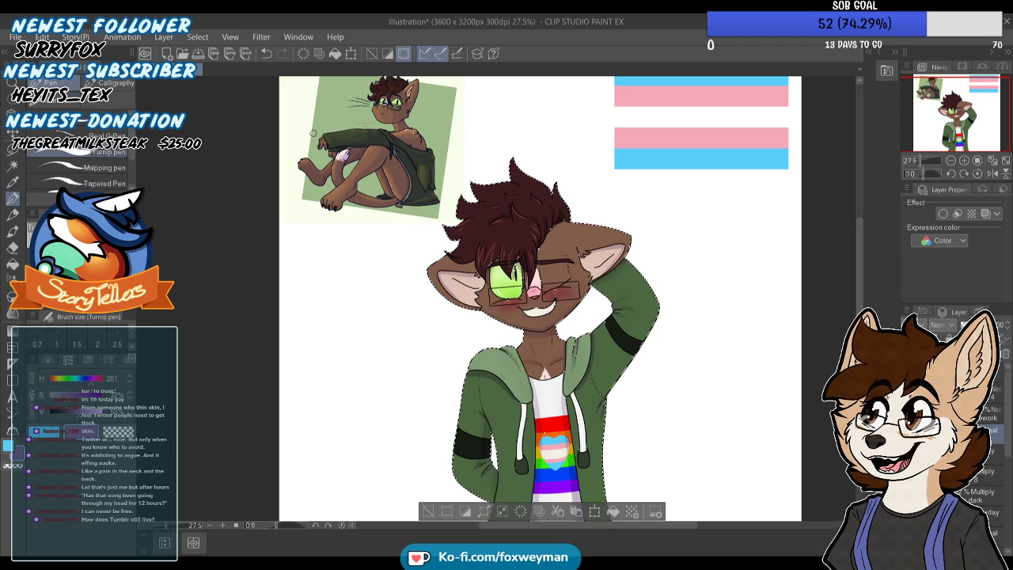
scroll(507, 270, "up", 8)
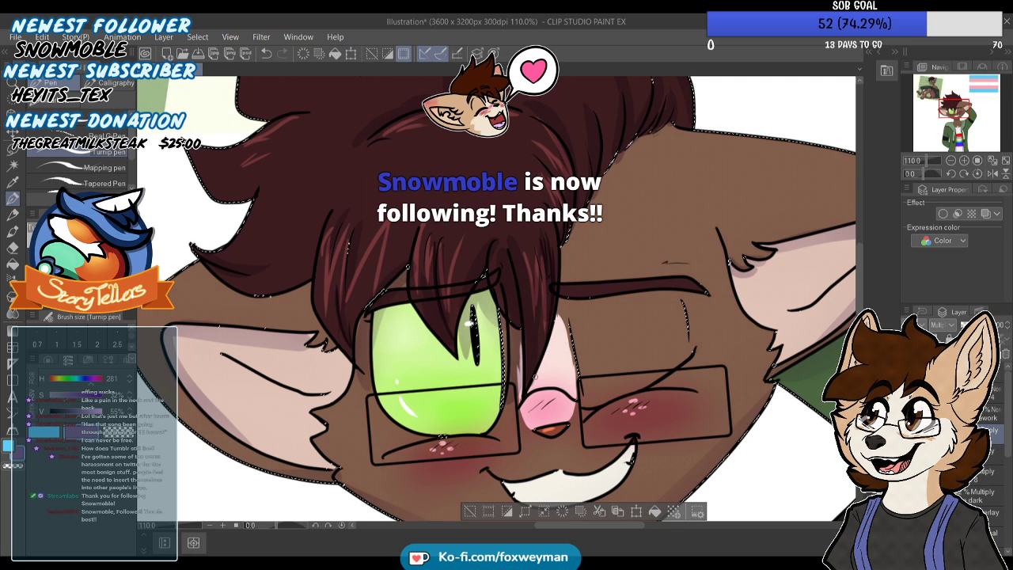
scroll(536, 304, "down", 4)
scroll(571, 228, "up", 5)
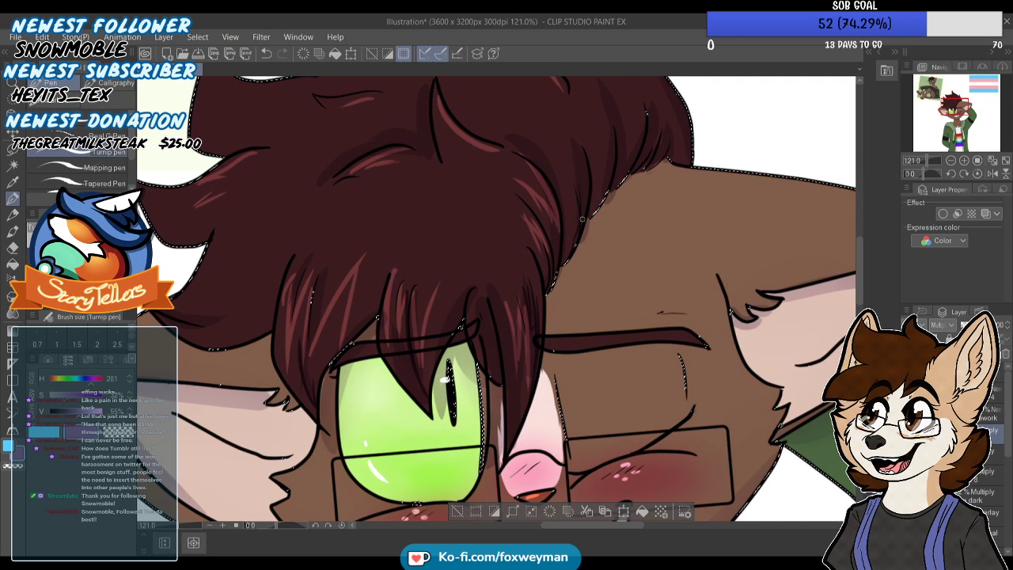
scroll(578, 317, "down", 2)
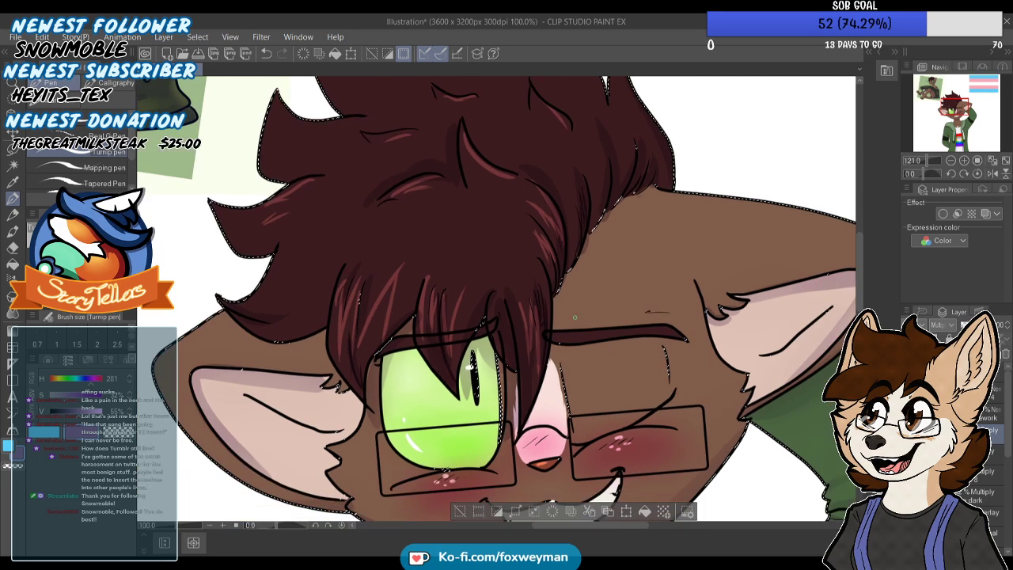
scroll(578, 317, "up", 5)
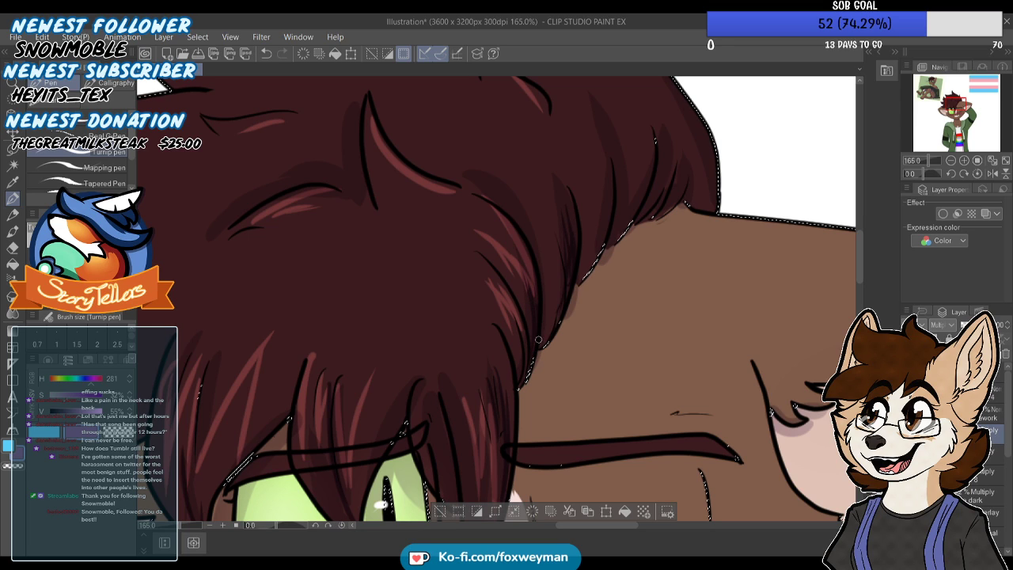
scroll(639, 206, "up", 4)
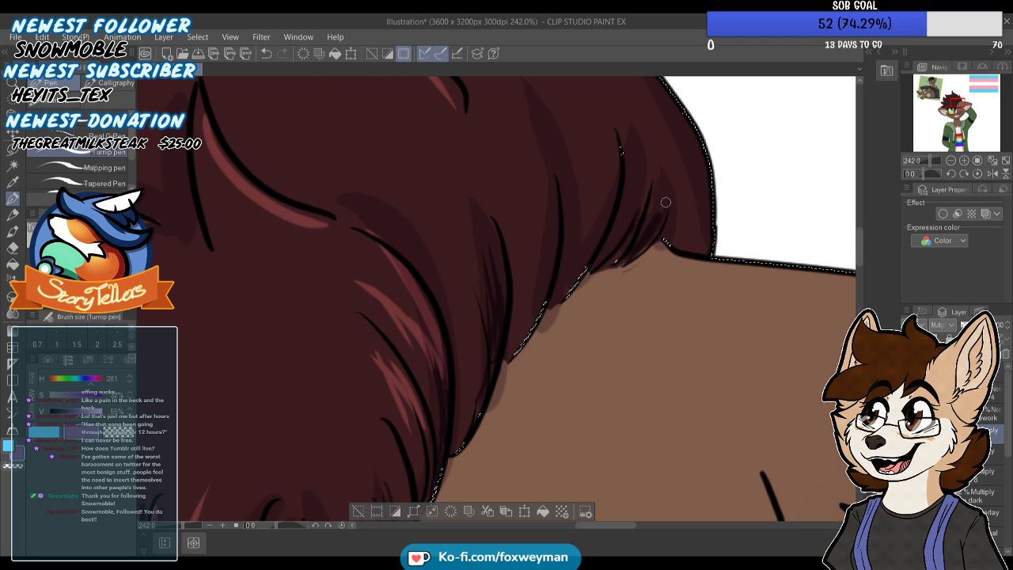
scroll(609, 206, "down", 1)
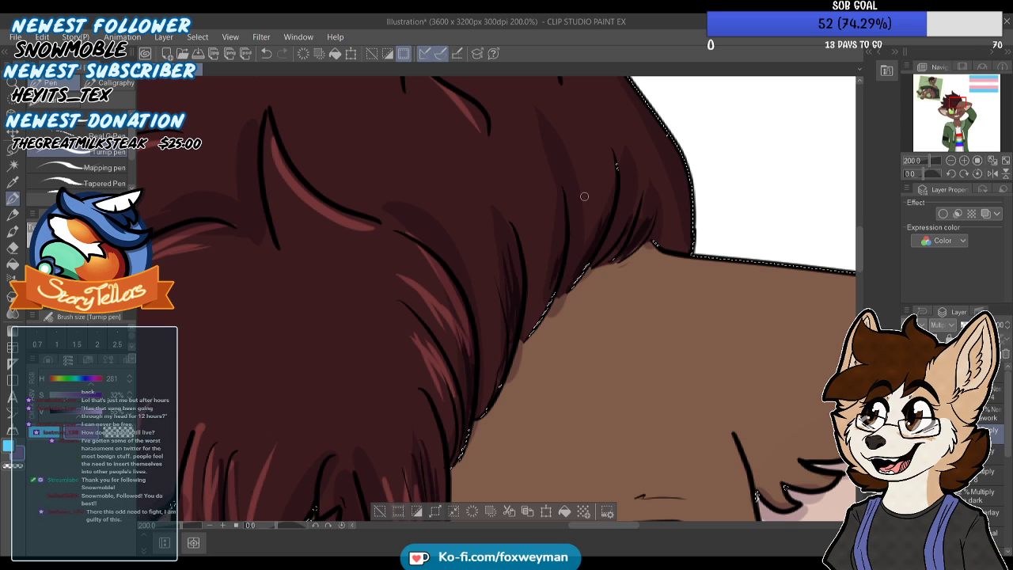
scroll(552, 294, "down", 4)
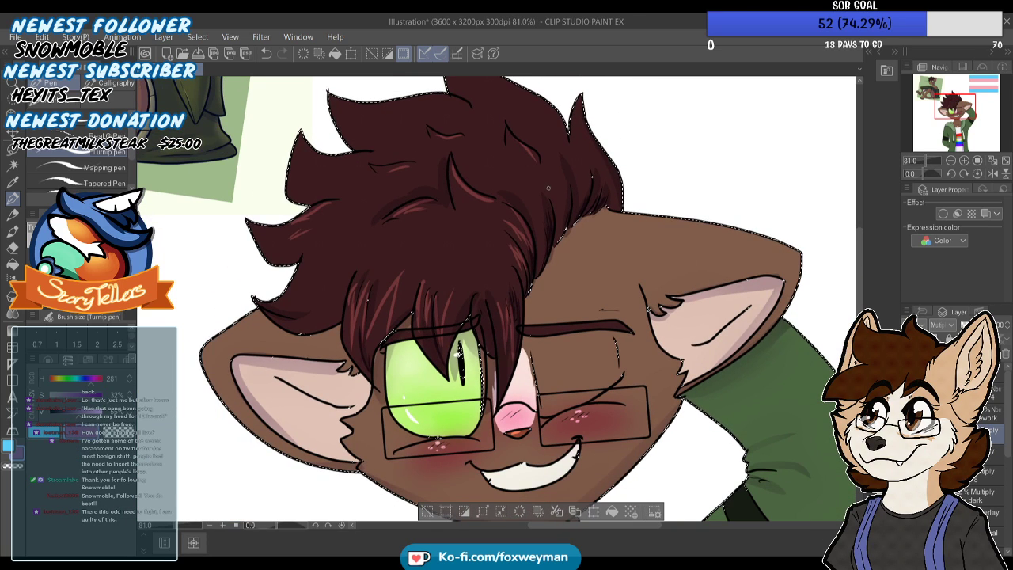
scroll(554, 176, "up", 1)
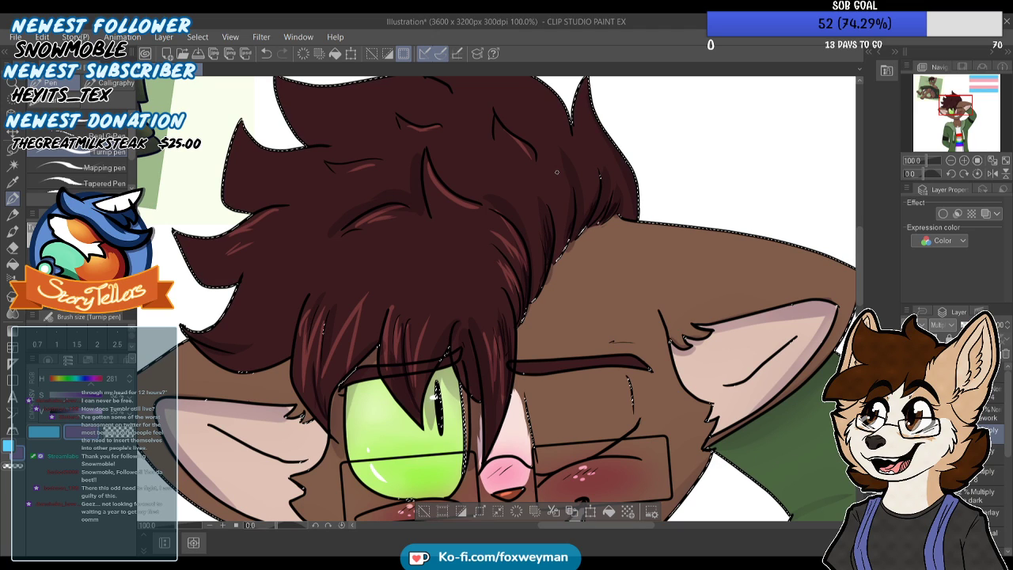
Soften the edges of the hair shadows with the Blend tool
left_click(13, 280)
left_click(13, 297)
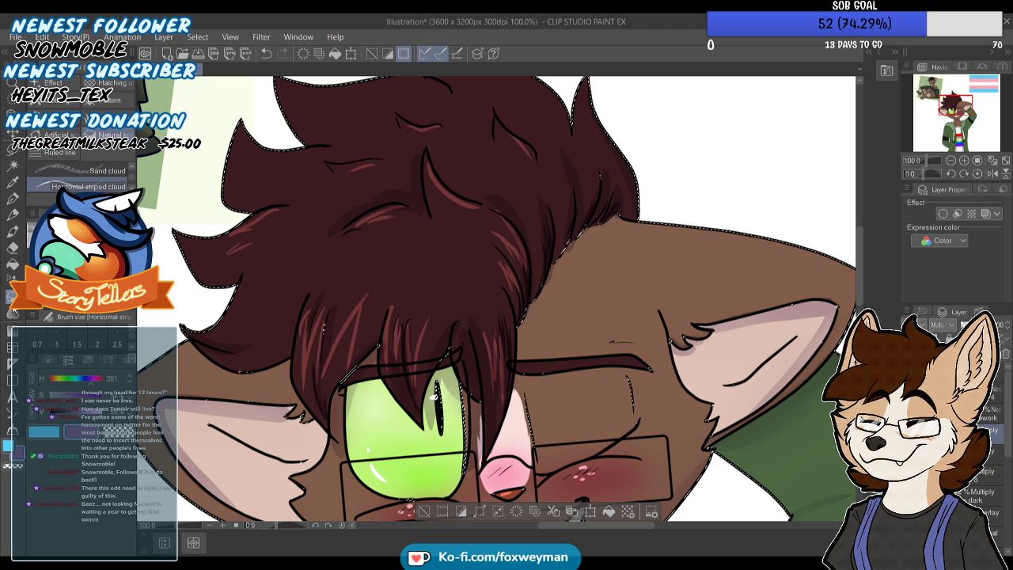
left_click(11, 314)
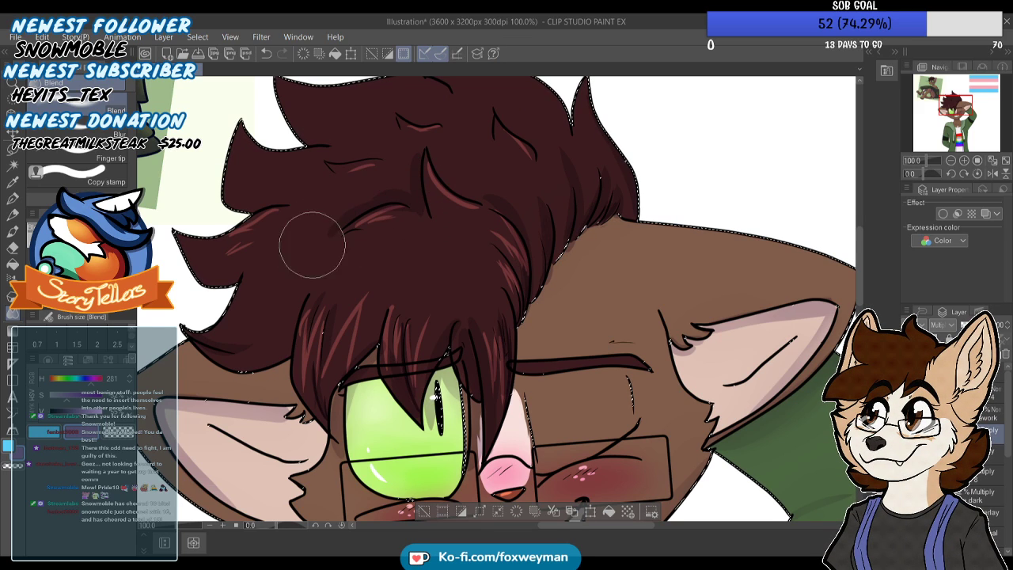
left_click(986, 461)
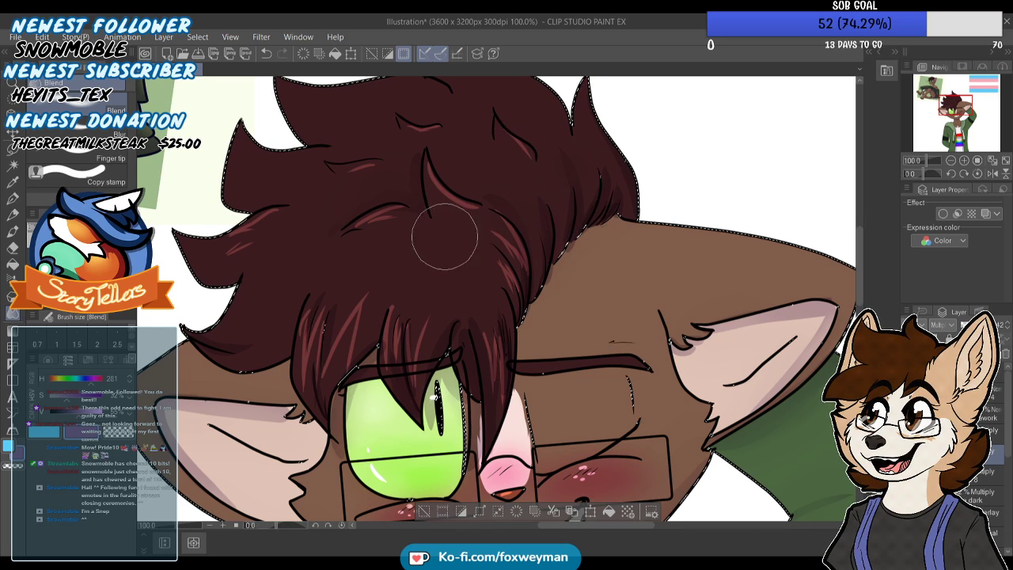
scroll(432, 192, "down", 6)
scroll(265, 165, "up", 3)
Paint Turnip pen shadows along the undersides of the outer hair tufts, undoing and redrawing the first stroke
left_click(12, 198)
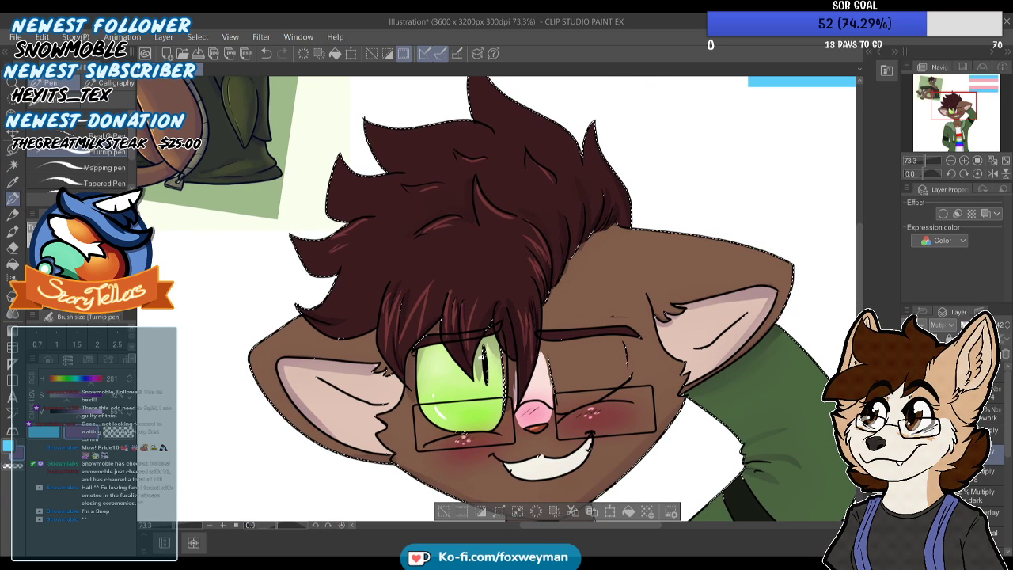
scroll(362, 141, "up", 5)
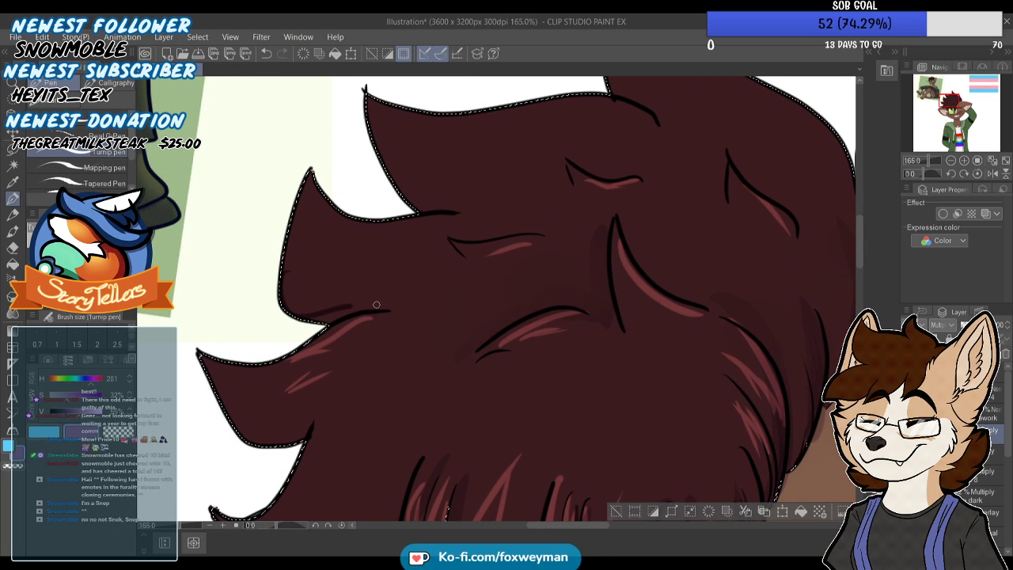
key("ctrl+z")
left_click_drag(282, 302, 393, 304)
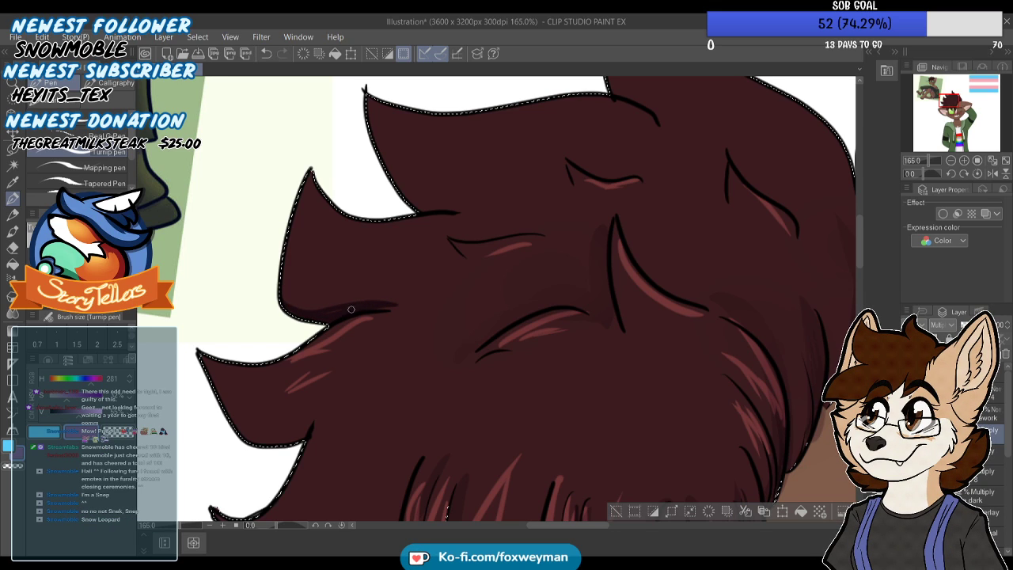
scroll(385, 282, "down", 8)
scroll(410, 336, "up", 7)
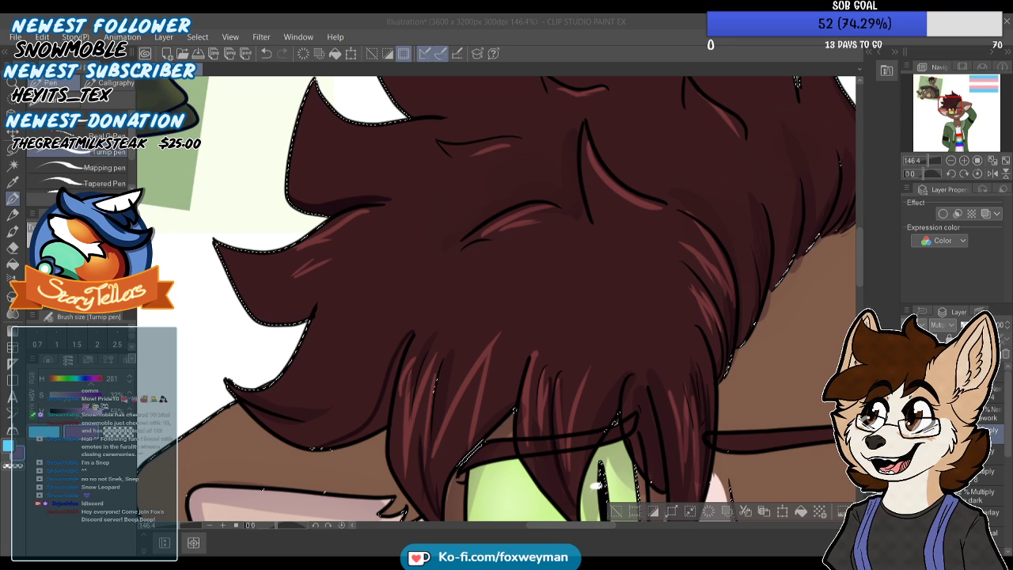
Add shadow strokes between the strands of the bangs above the open eye
scroll(536, 158, "up", 3)
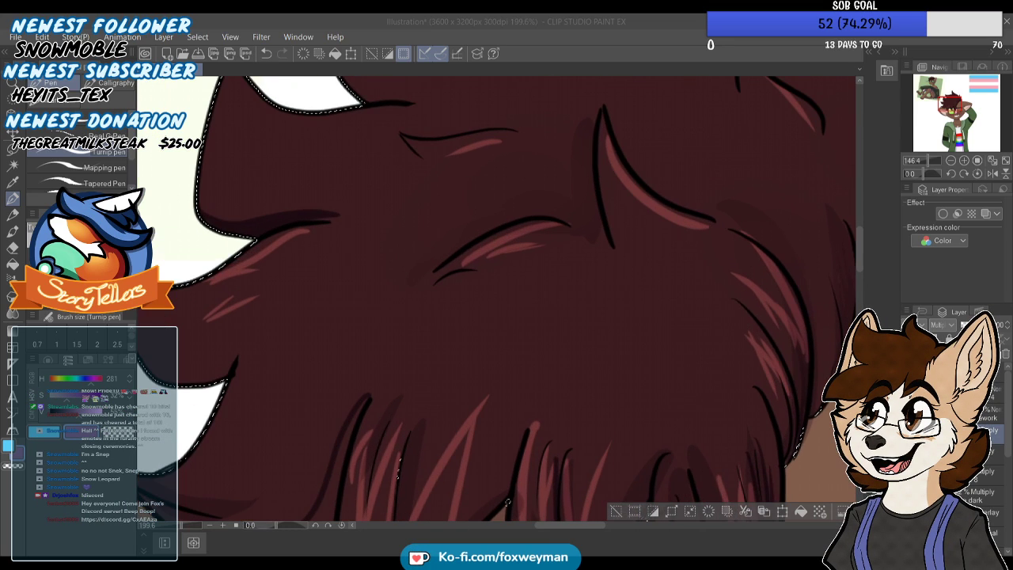
scroll(540, 202, "down", 8)
scroll(654, 214, "up", 7)
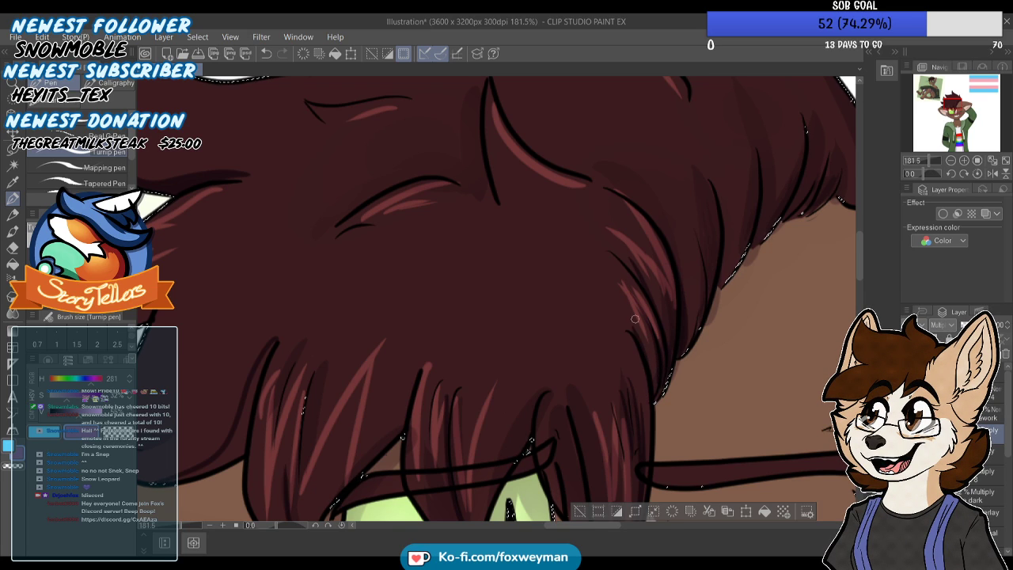
scroll(590, 327, "down", 3)
scroll(557, 368, "up", 3)
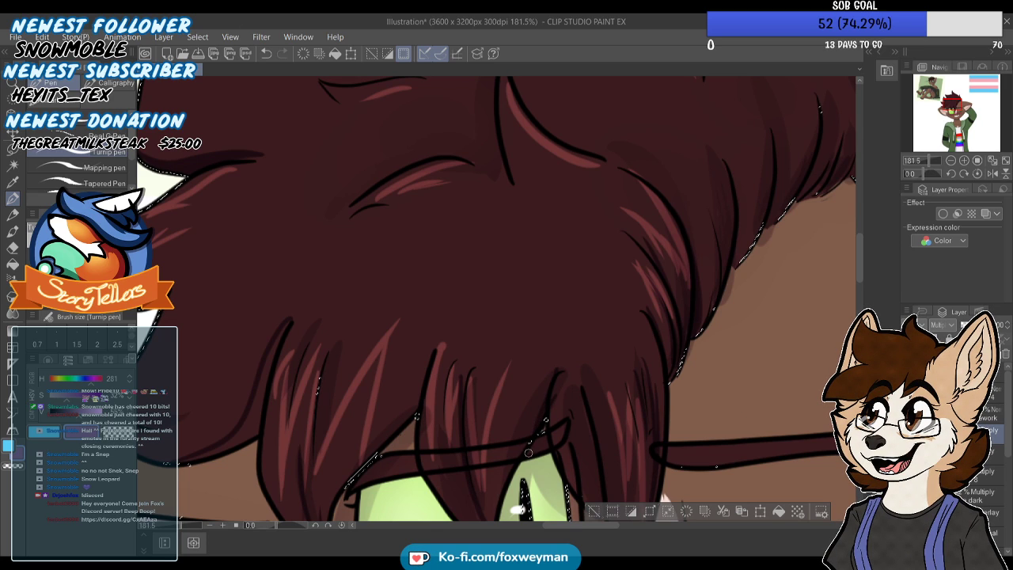
scroll(528, 452, "down", 3)
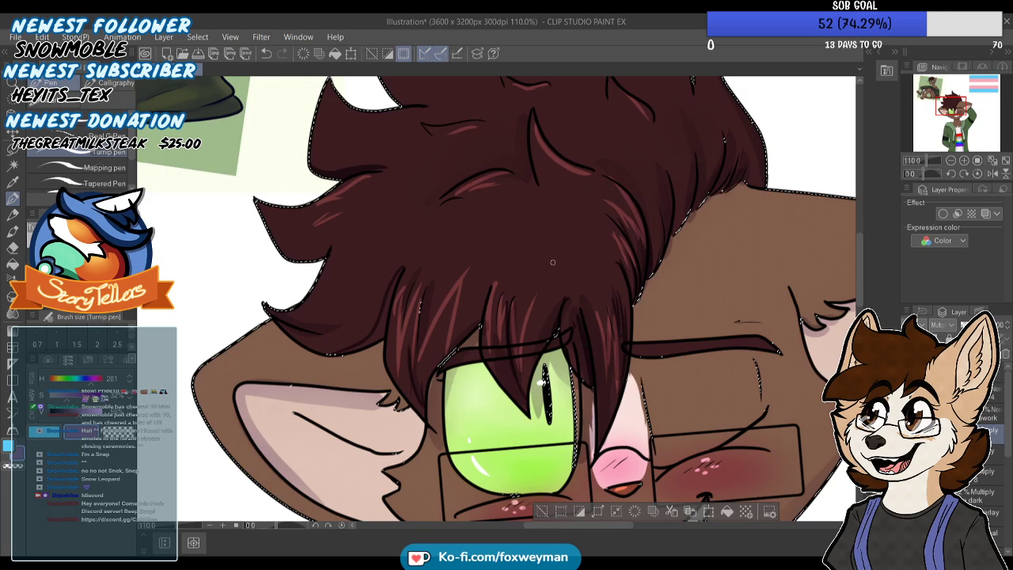
scroll(555, 267, "down", 4)
scroll(601, 238, "up", 2)
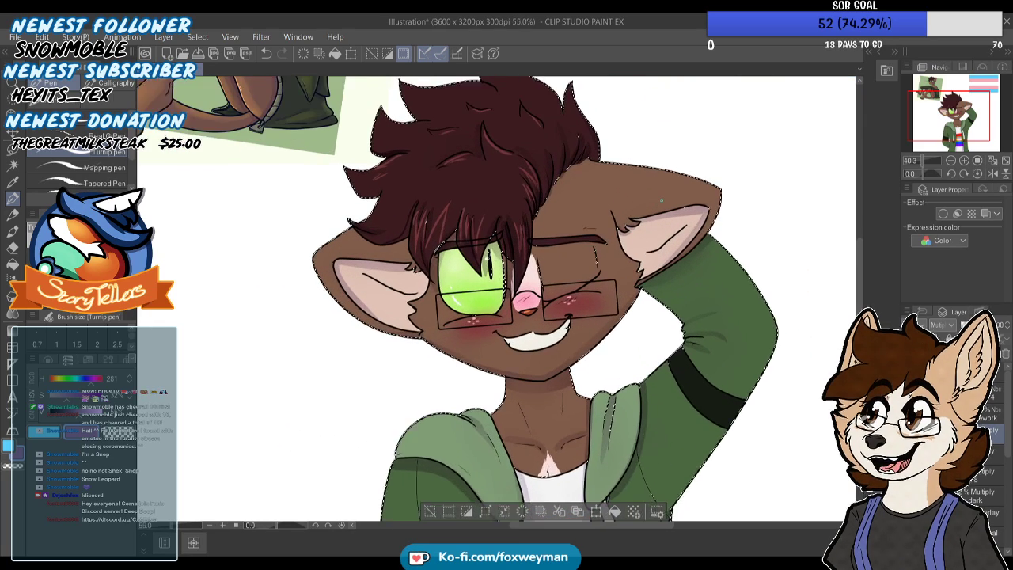
Set the layer's blending mode to Overlay and mix a pale yellow drawing colour with hue 58
scroll(658, 201, "up", 1)
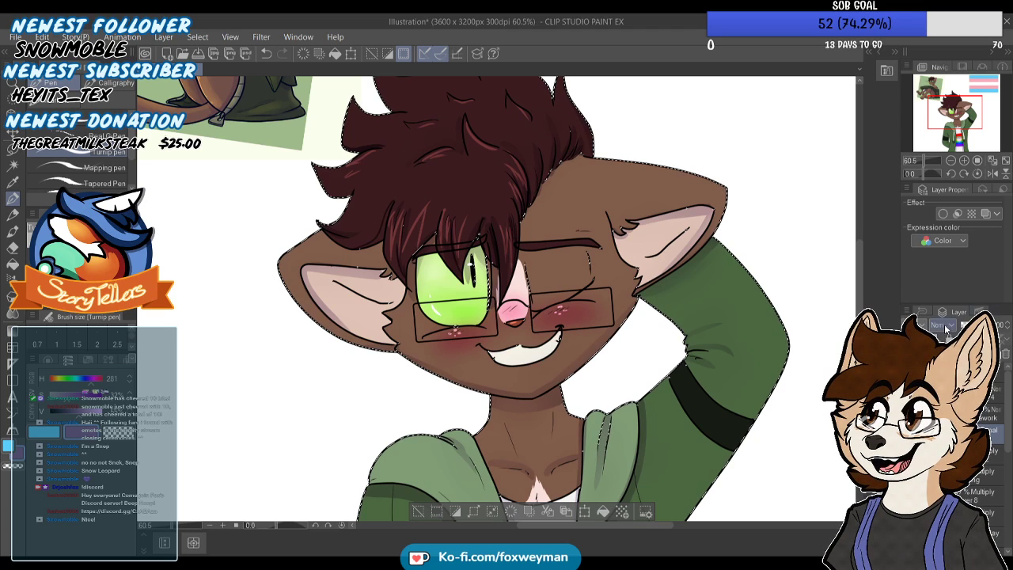
left_click(944, 178)
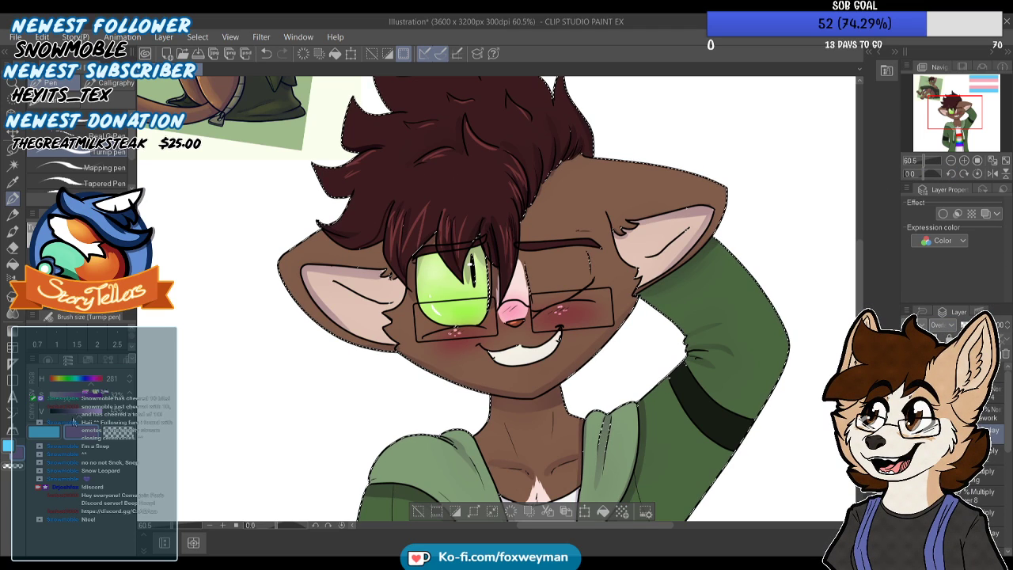
left_click(59, 432)
left_click_drag(67, 394, 50, 393)
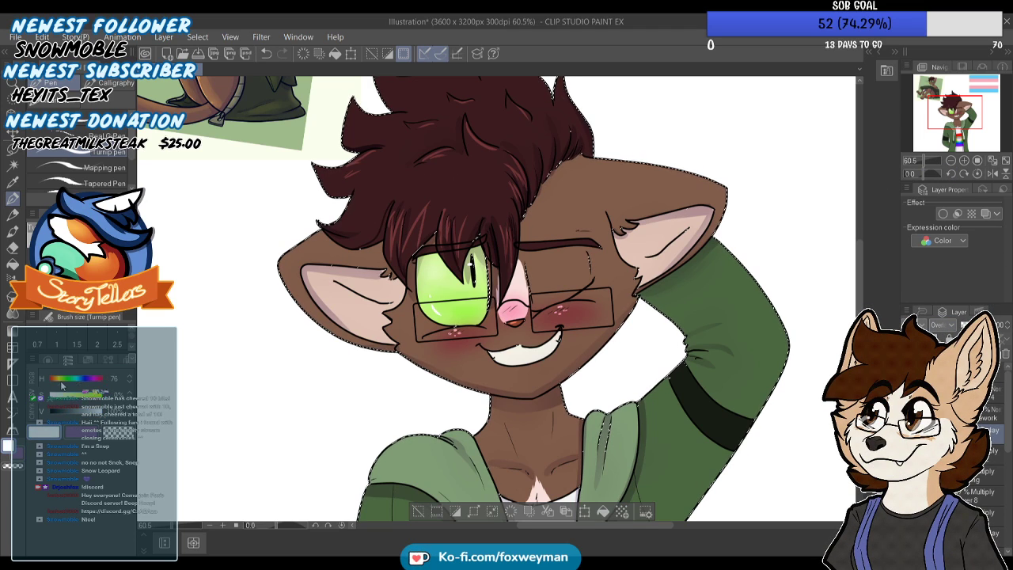
left_click(129, 392)
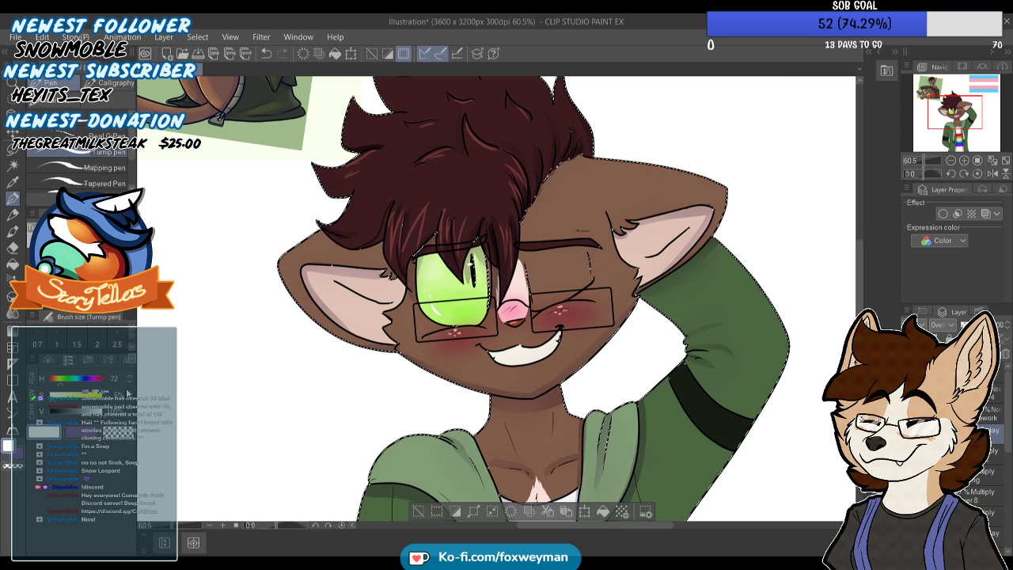
left_click(58, 385)
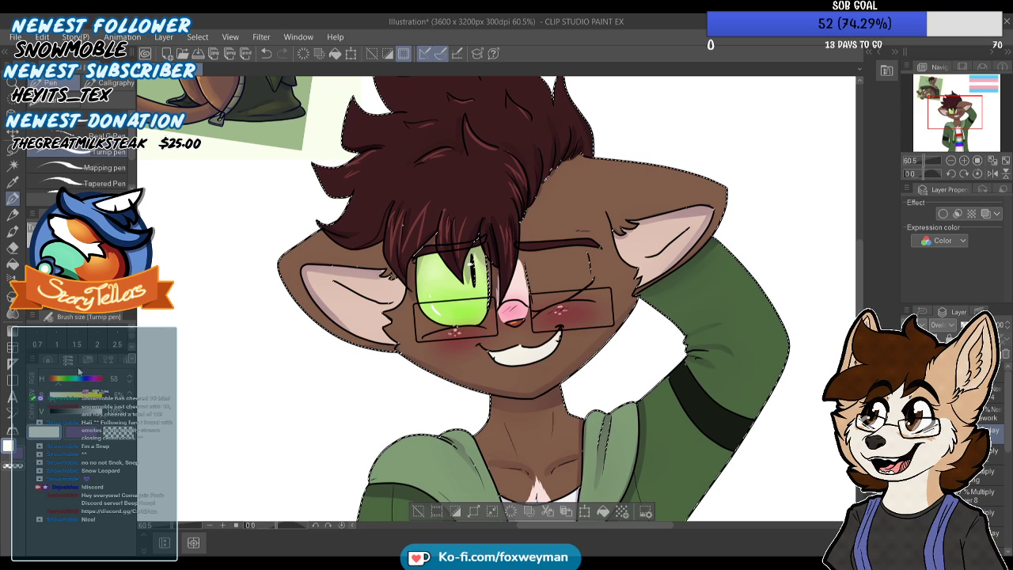
Airbrush a soft pale yellow highlight over the hood on the lowered arm's shoulder
scroll(499, 299, "down", 4)
scroll(498, 299, "up", 1)
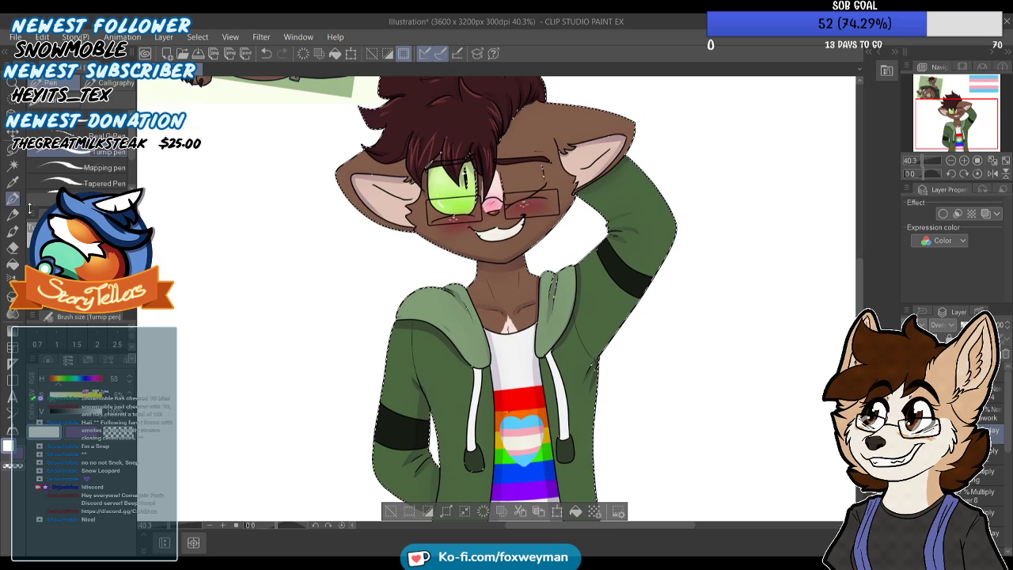
left_click(12, 280)
left_click_drag(438, 305, 414, 297)
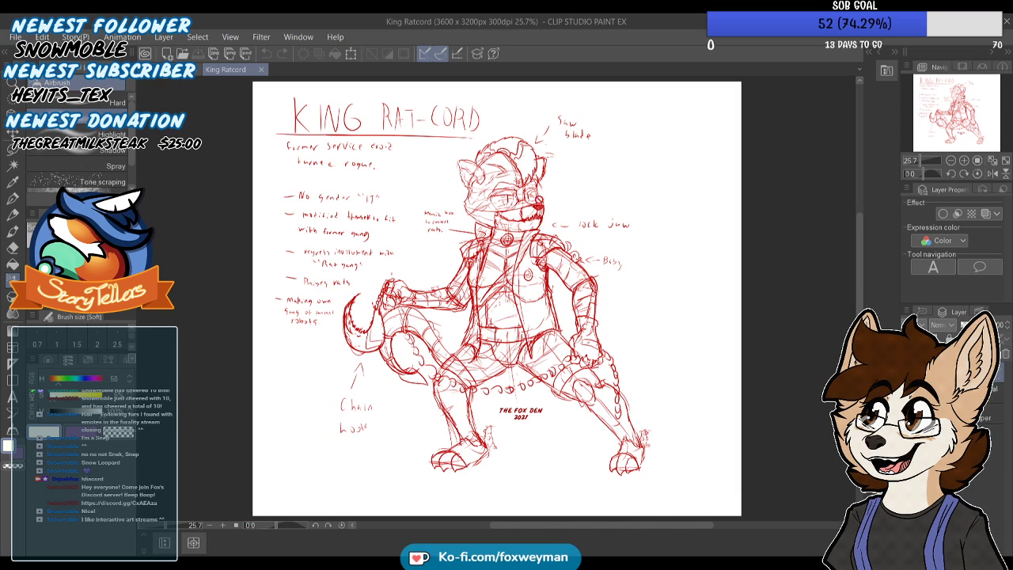
Close the King Ratcord sketch and go back to the winking cat illustration
scroll(430, 149, "up", 2)
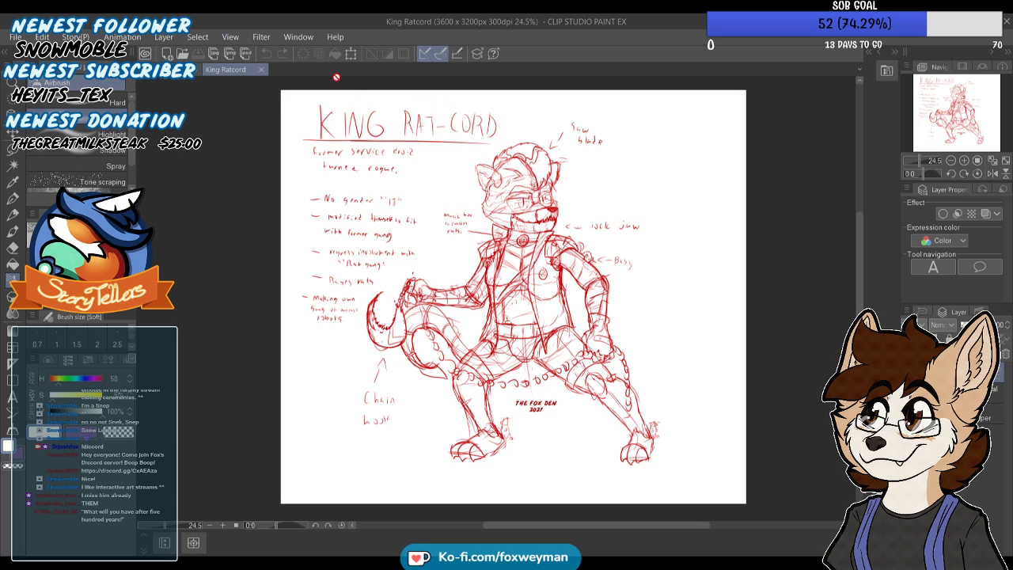
left_click(262, 69)
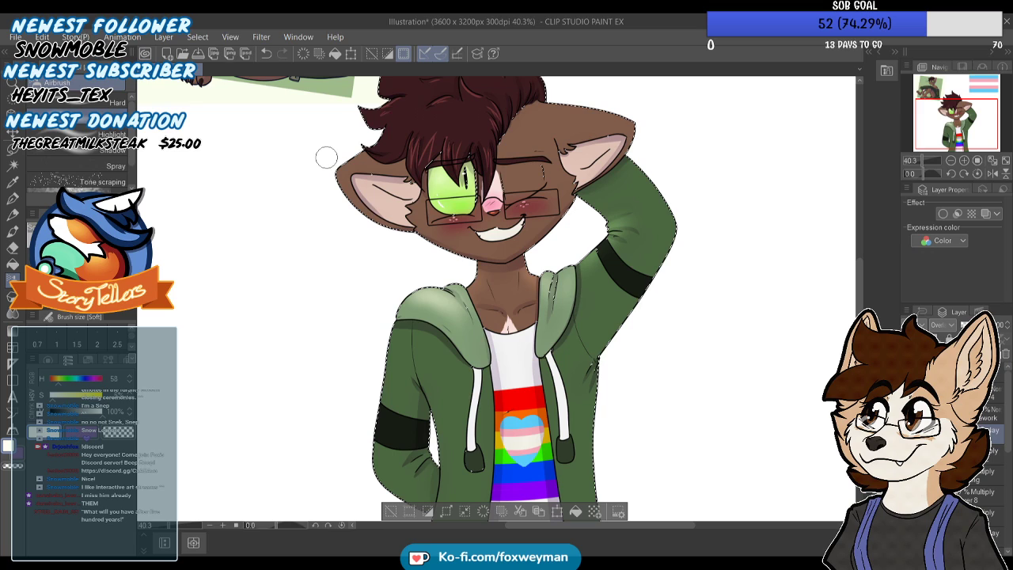
scroll(512, 238, "down", 4)
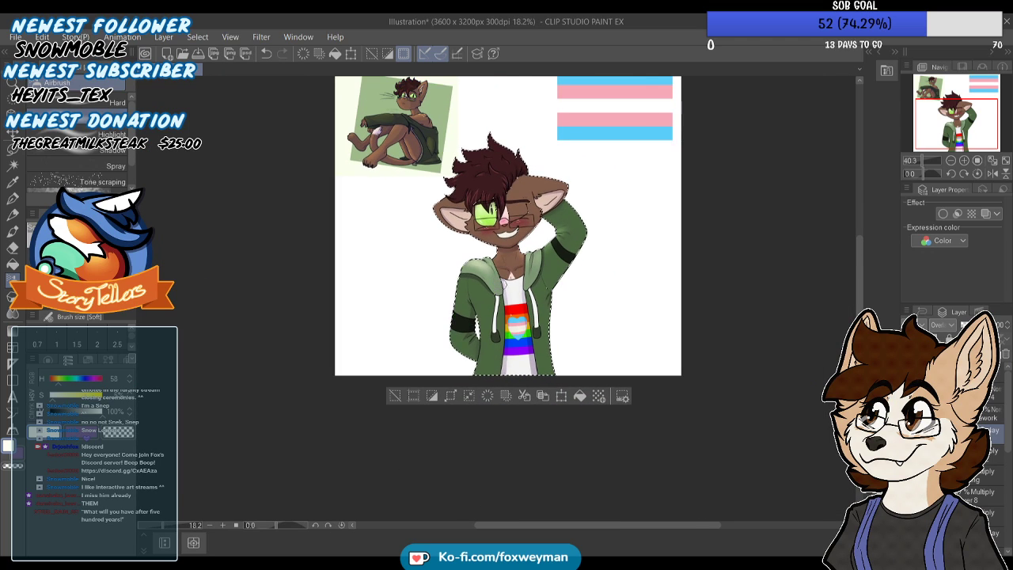
Airbrush soft pale yellow highlights over the cat's hair tufts and the forehead above the winking eye
scroll(507, 167, "up", 3)
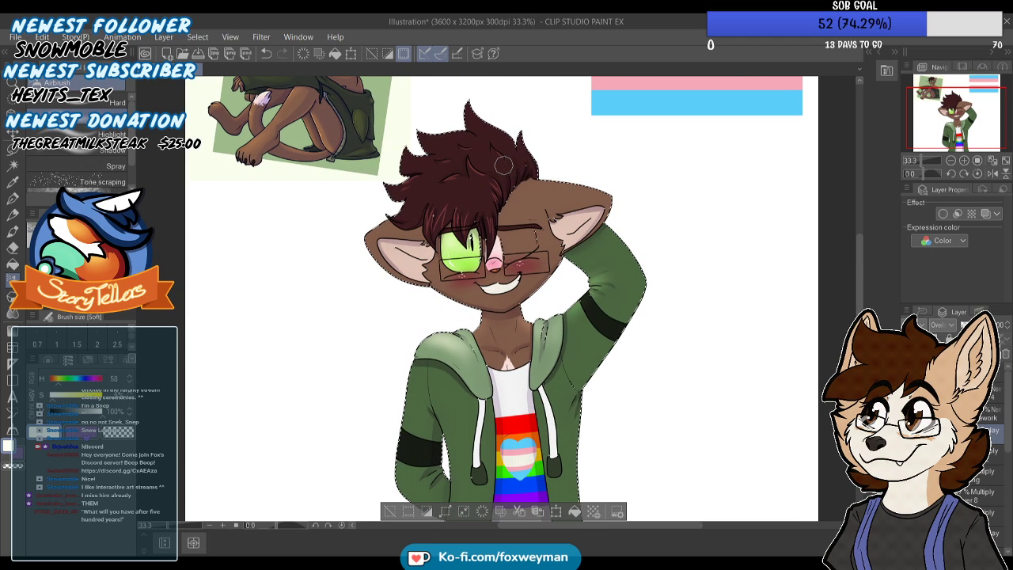
scroll(438, 148, "up", 1)
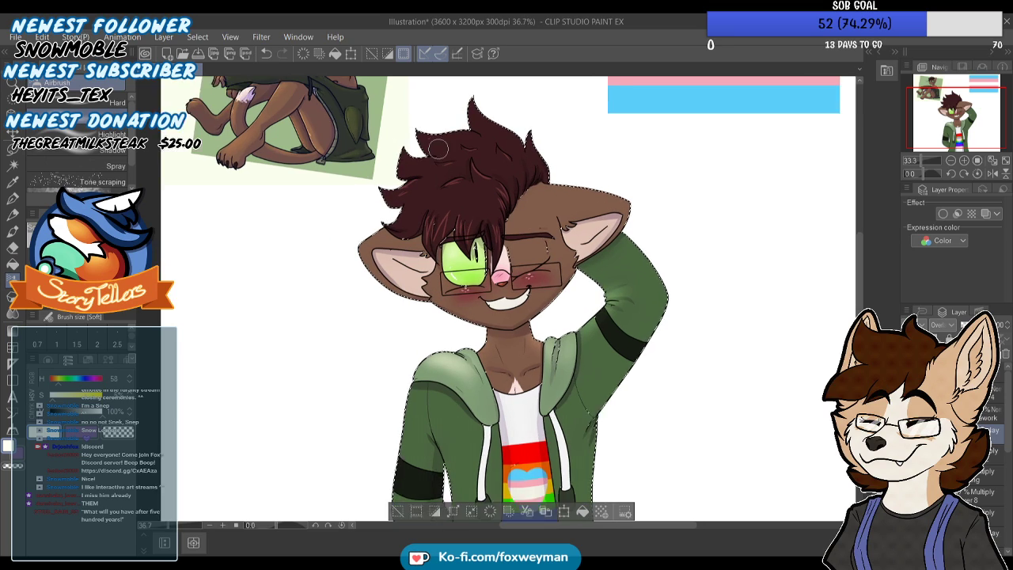
scroll(440, 143, "up", 3)
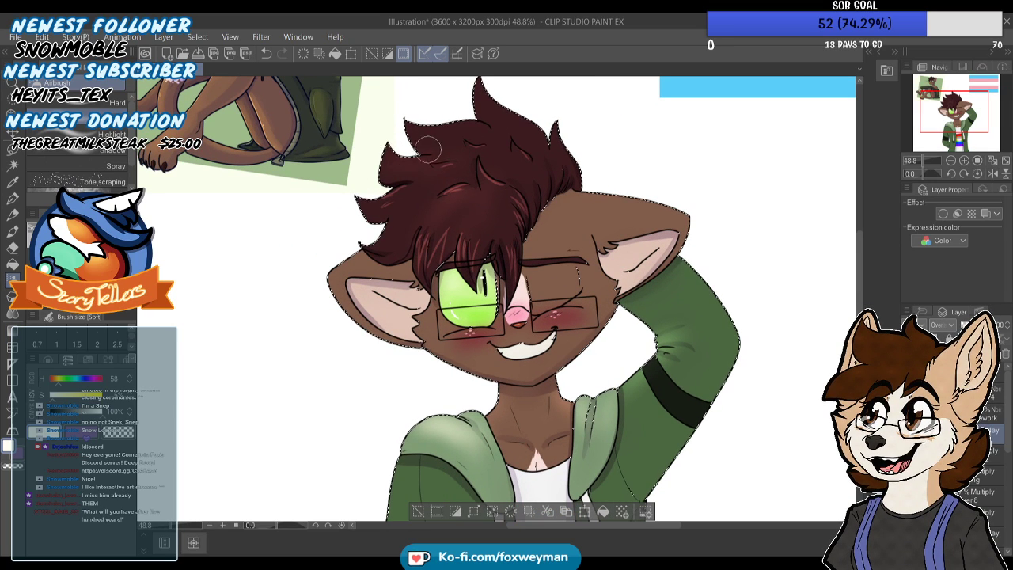
scroll(443, 169, "down", 2)
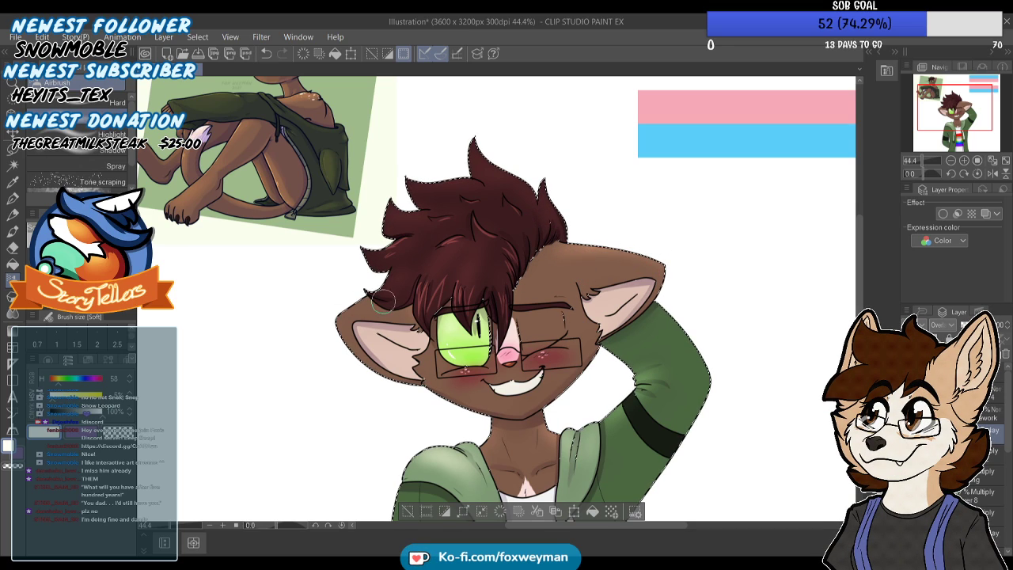
scroll(453, 259, "down", 3)
scroll(533, 318, "up", 5)
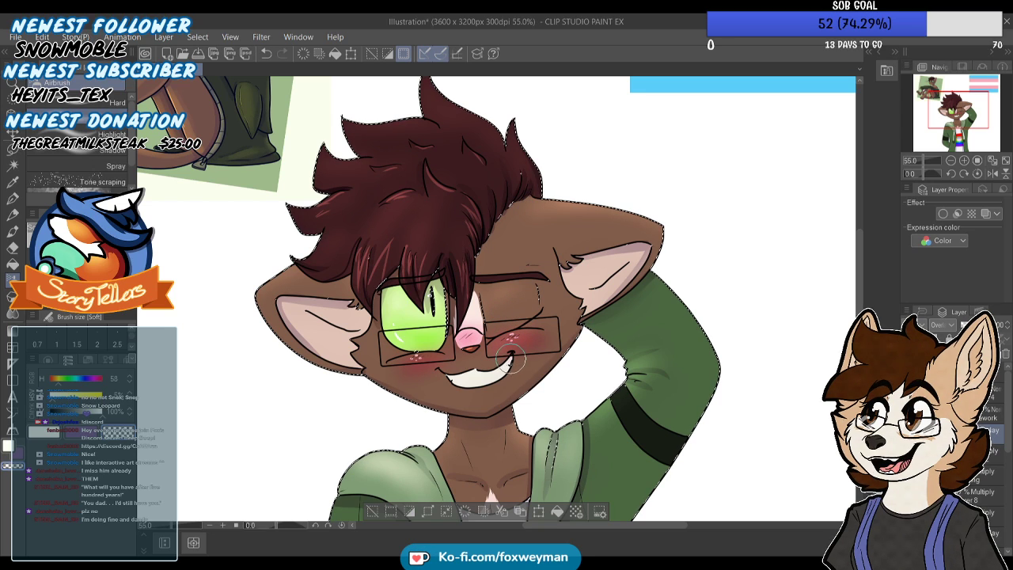
Refine the soft face highlights and airbrush pale yellow light onto the raised hoodie sleeve
key("c")
scroll(588, 222, "down", 3)
scroll(638, 268, "up", 3)
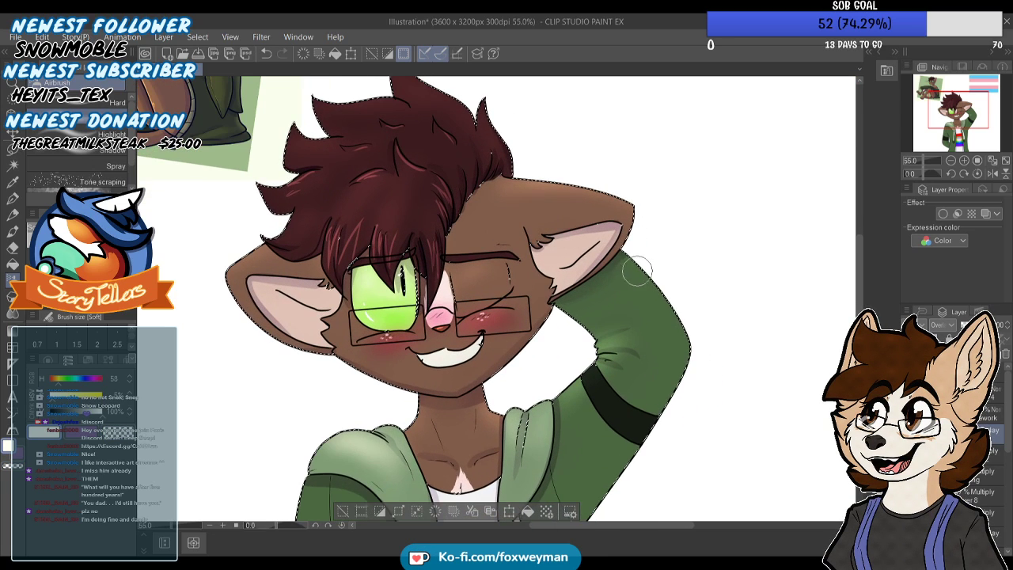
scroll(651, 208, "down", 2)
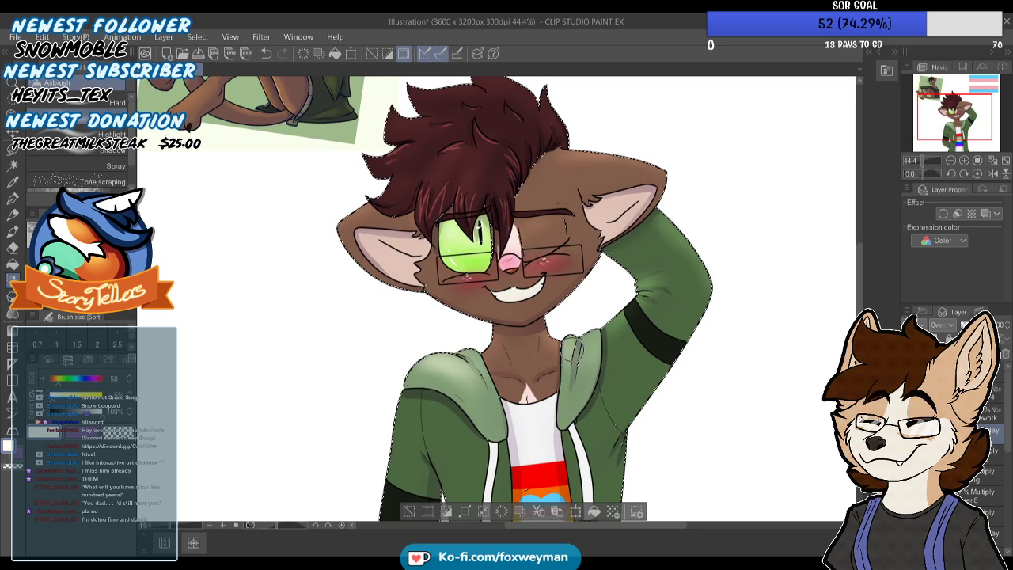
scroll(578, 331, "down", 3)
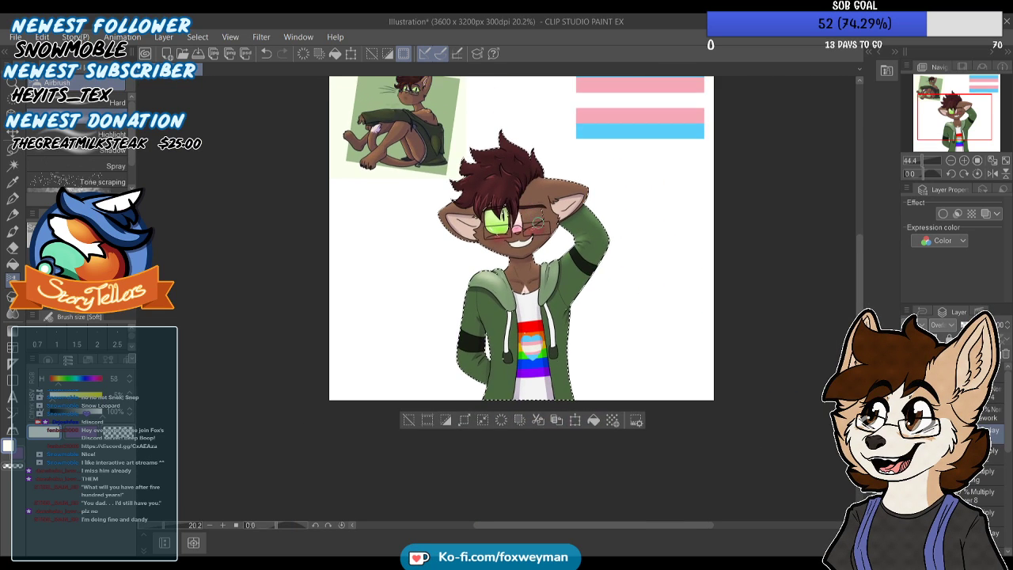
scroll(562, 279, "up", 3)
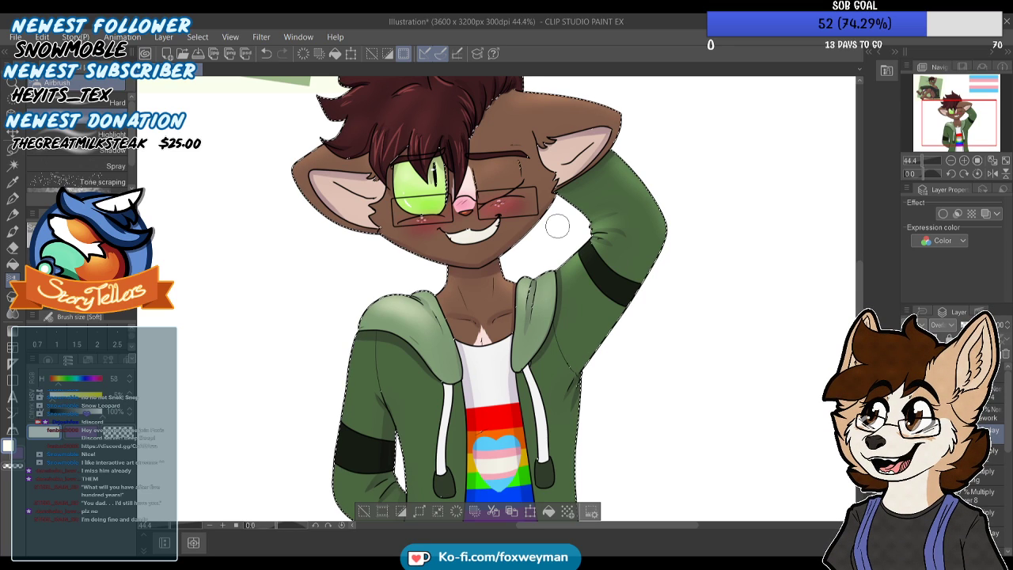
scroll(527, 190, "down", 1)
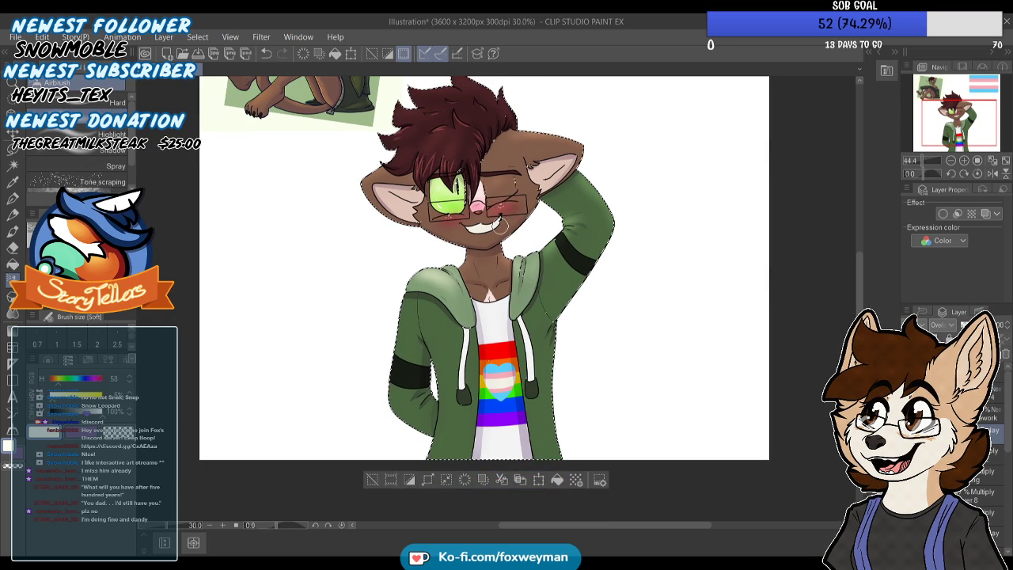
Blend the soft highlight on the hood beside the raised arm and return to the Soft airbrush
left_click(12, 314)
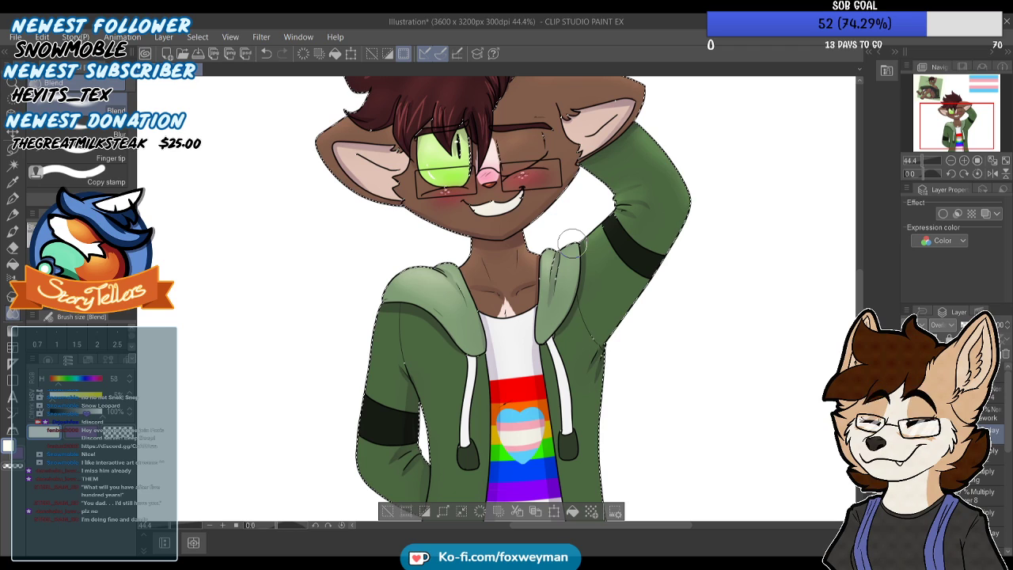
key("ctrl+minus")
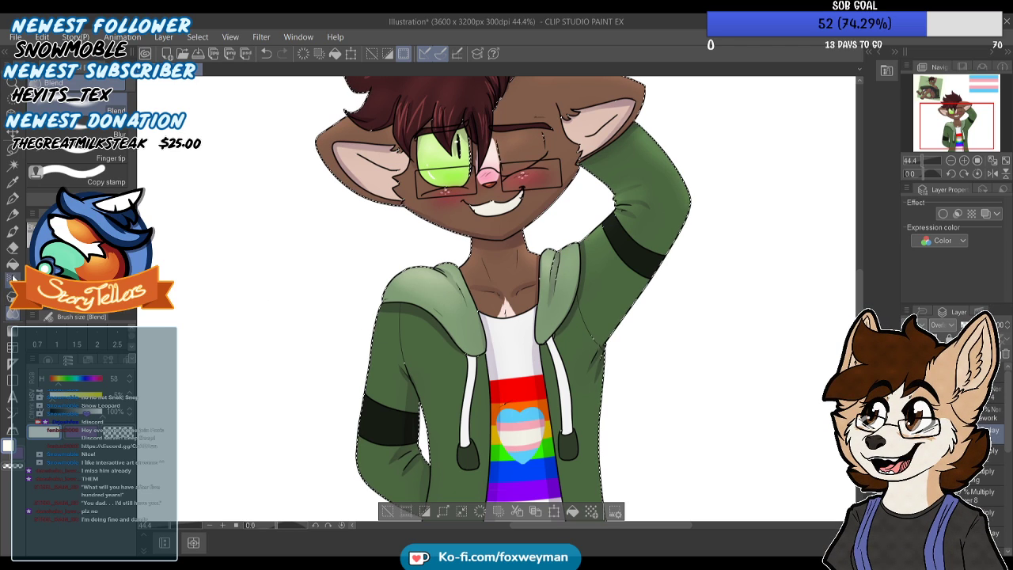
key("b")
scroll(414, 330, "up", 1)
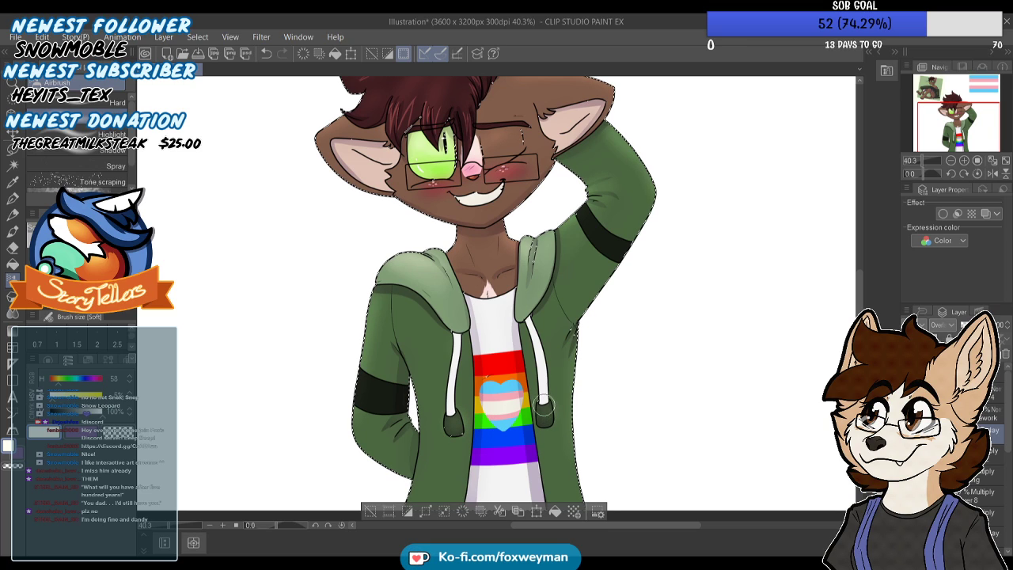
scroll(543, 405, "down", 2)
Choose the Turnip pen and make the Overlay highlight layer active for crisp highlights
left_click(13, 199)
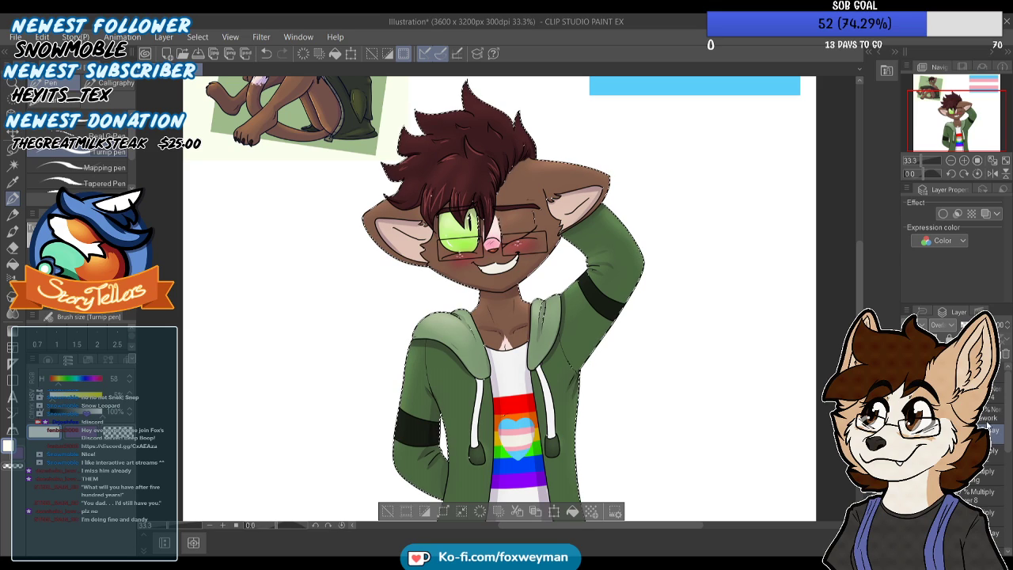
left_click(991, 387)
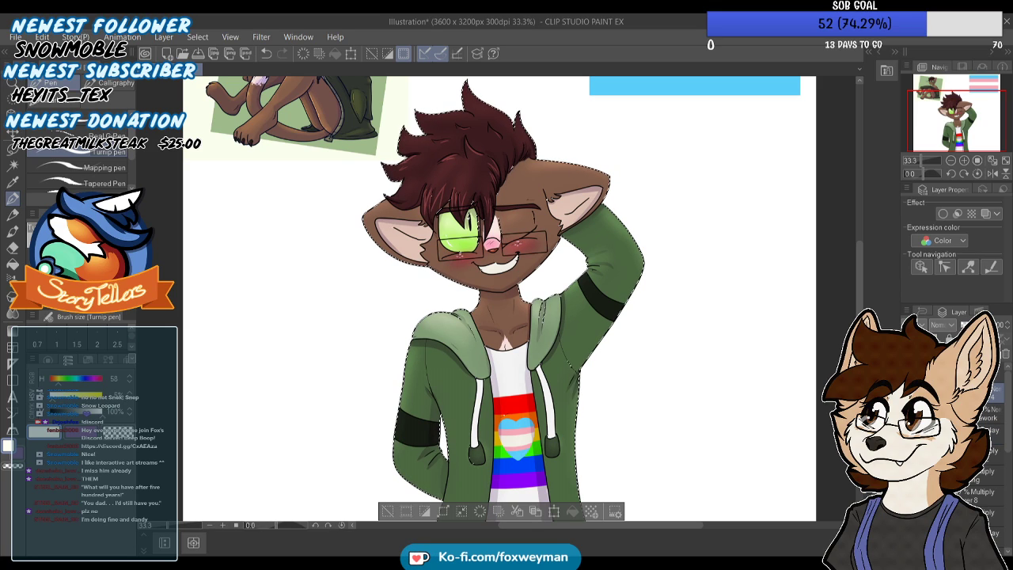
left_click(992, 452)
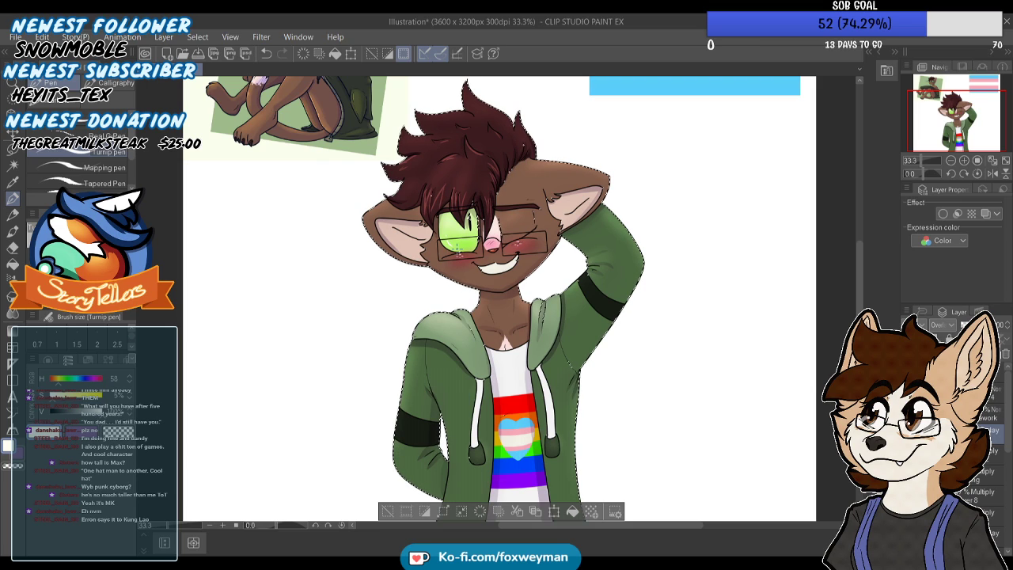
scroll(457, 249, "down", 2)
scroll(457, 249, "up", 1)
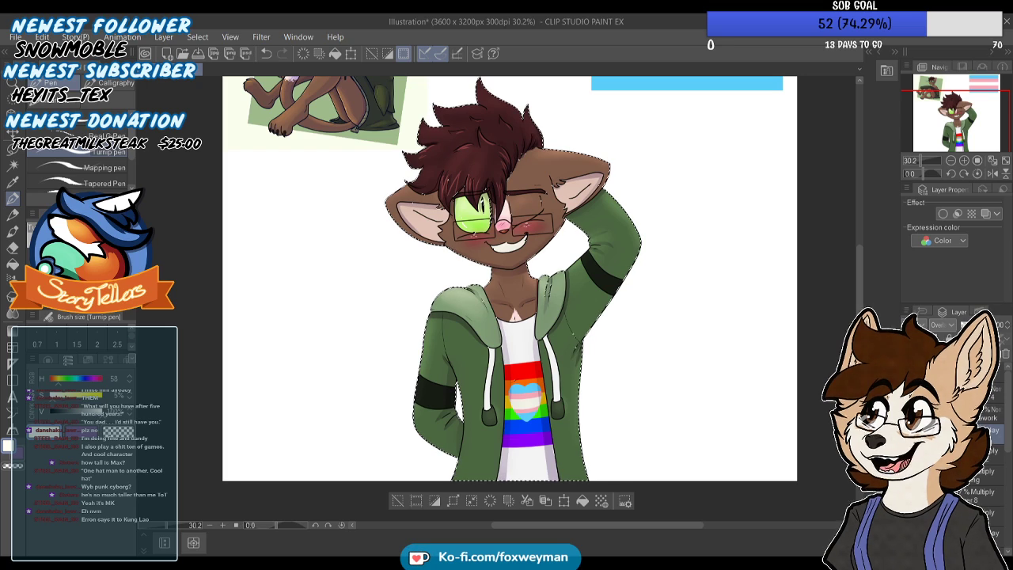
Find the lower Overlay layer among the shading layers and move it up directly beneath the line art layers
left_click(989, 393)
left_click(994, 473)
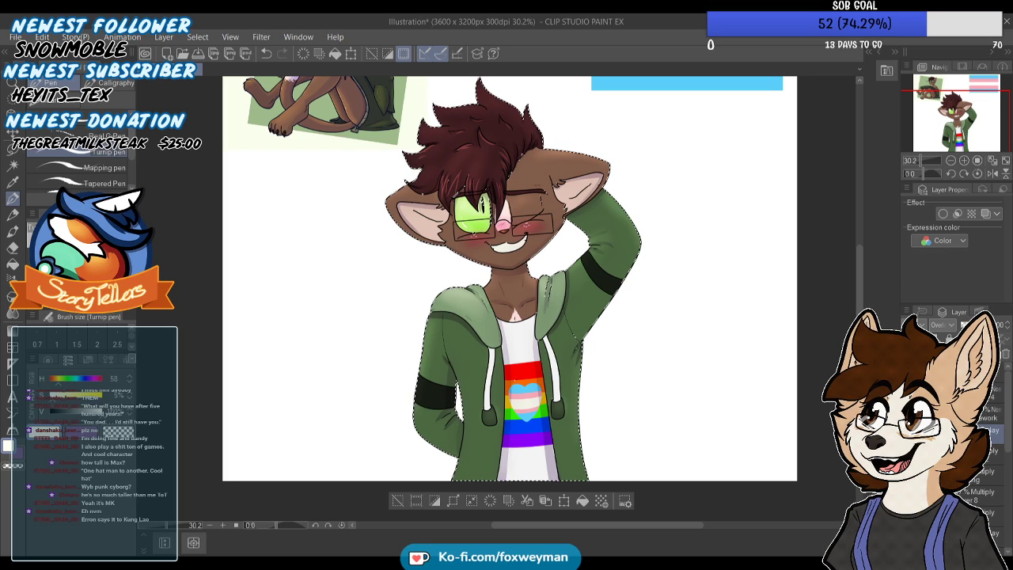
left_click(992, 454)
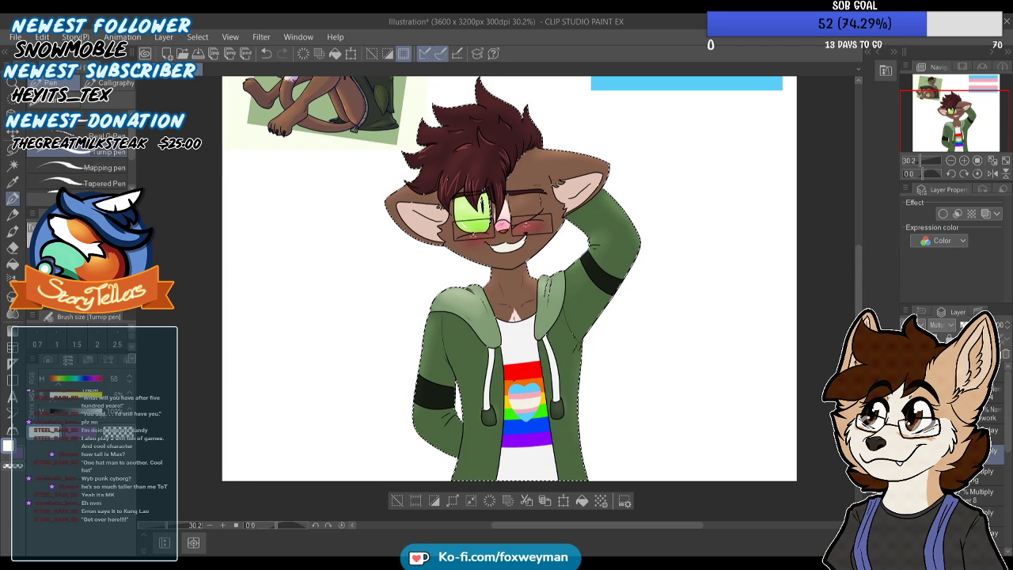
left_click(984, 495)
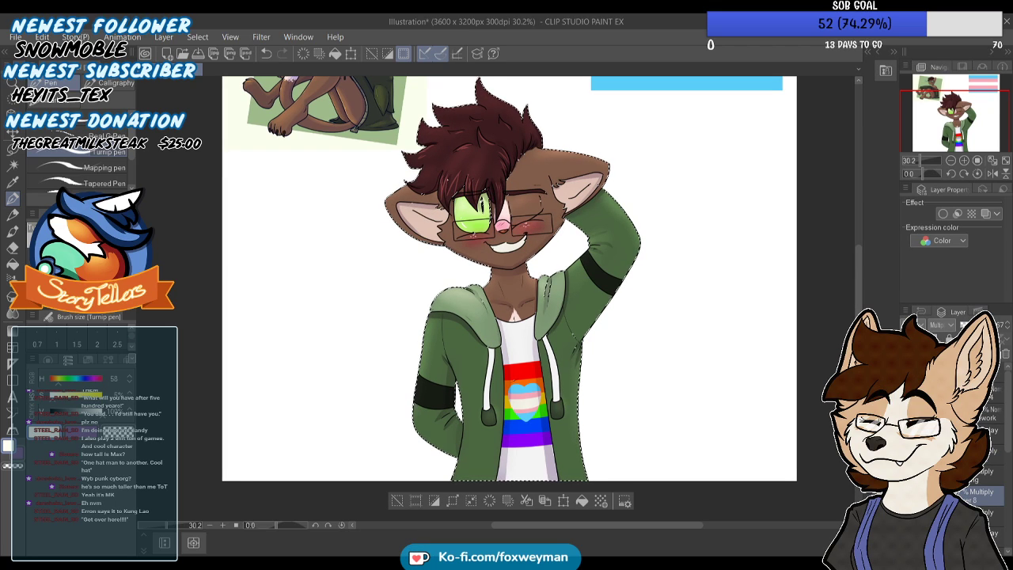
left_click(994, 536)
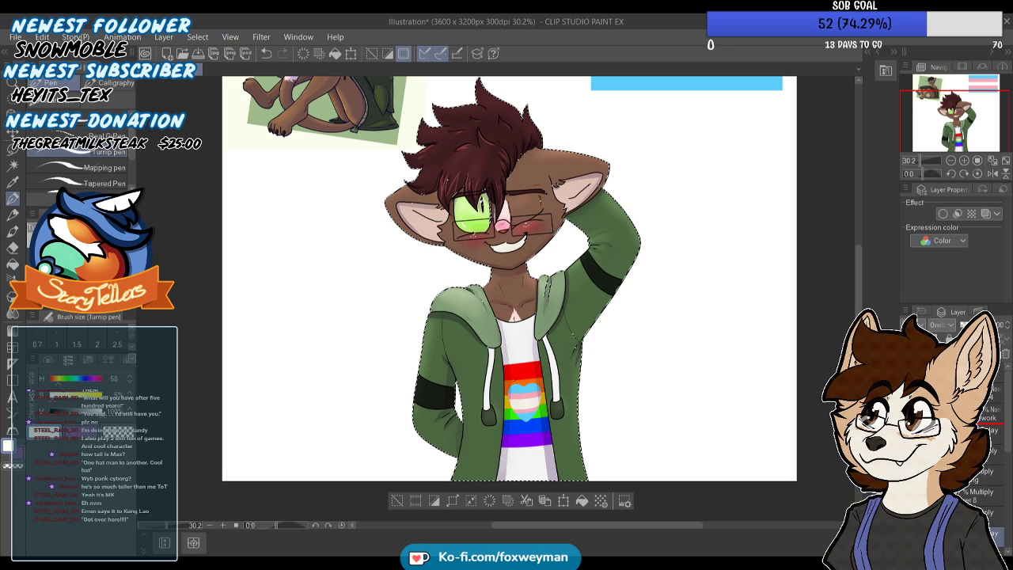
left_click_drag(993, 534, 992, 424)
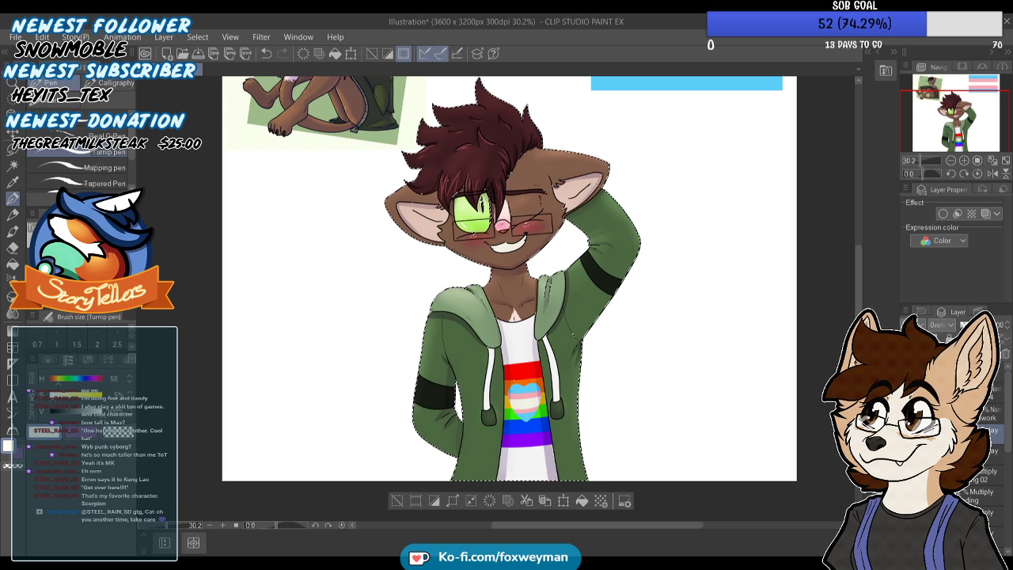
Draw a thin pale yellow Turnip pen highlight along the upper edge of the ear beside the raised arm, redoing the first stroke
scroll(515, 278, "down", 3)
scroll(444, 158, "up", 4)
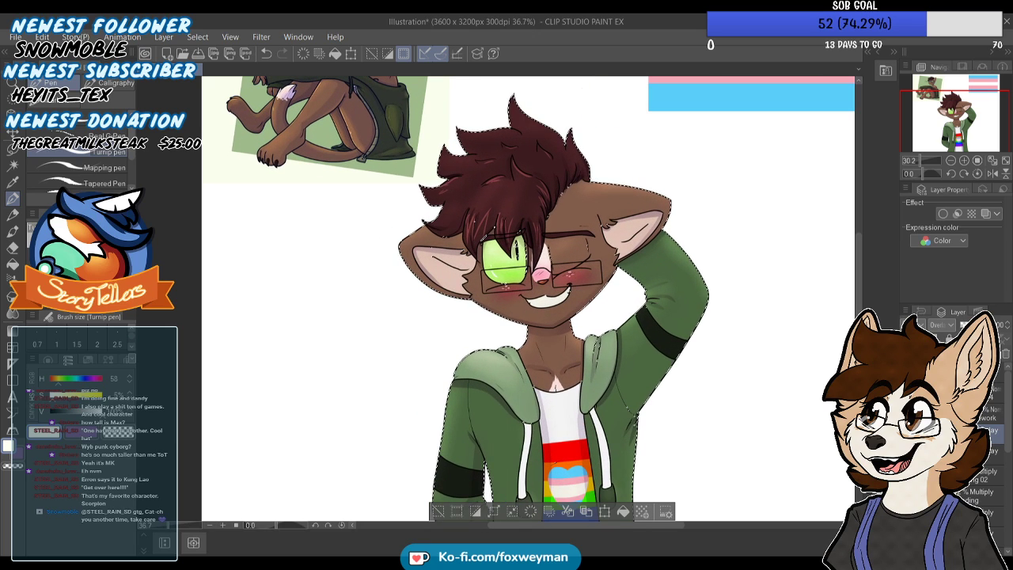
scroll(475, 237, "down", 1)
scroll(583, 192, "up", 3)
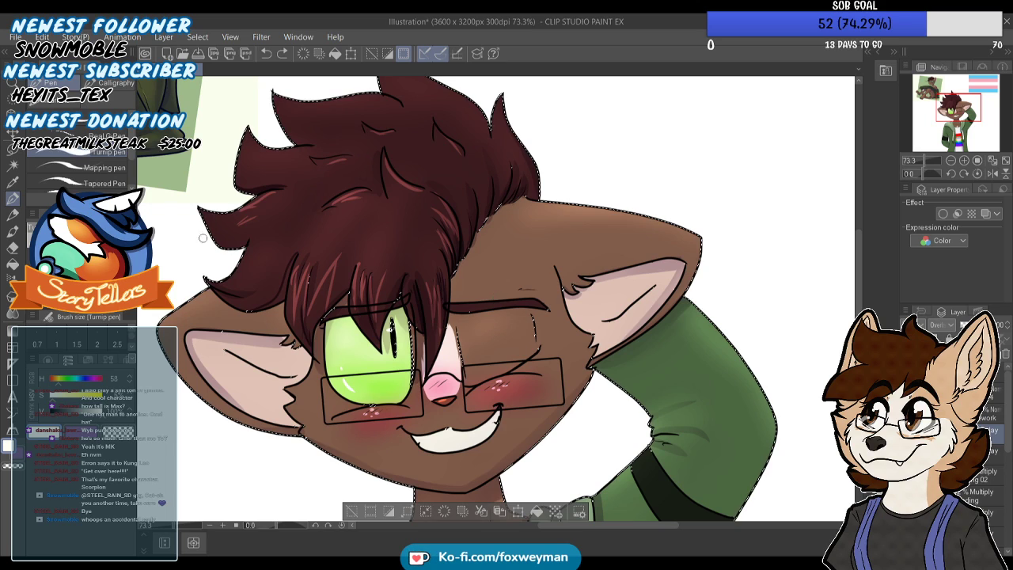
left_click_drag(558, 206, 642, 228)
key("ctrl+z")
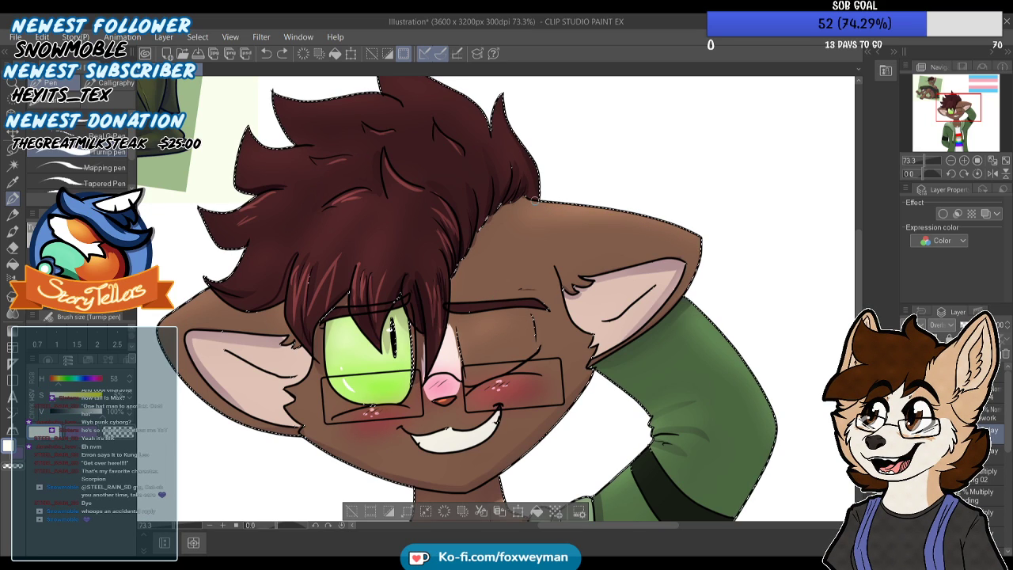
left_click_drag(543, 204, 695, 232)
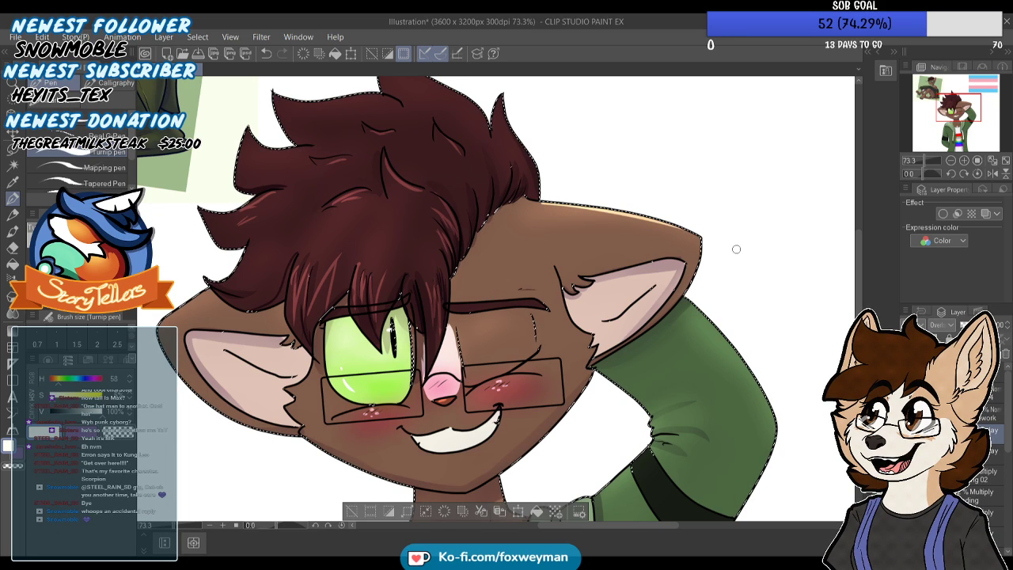
left_click_drag(210, 291, 197, 298)
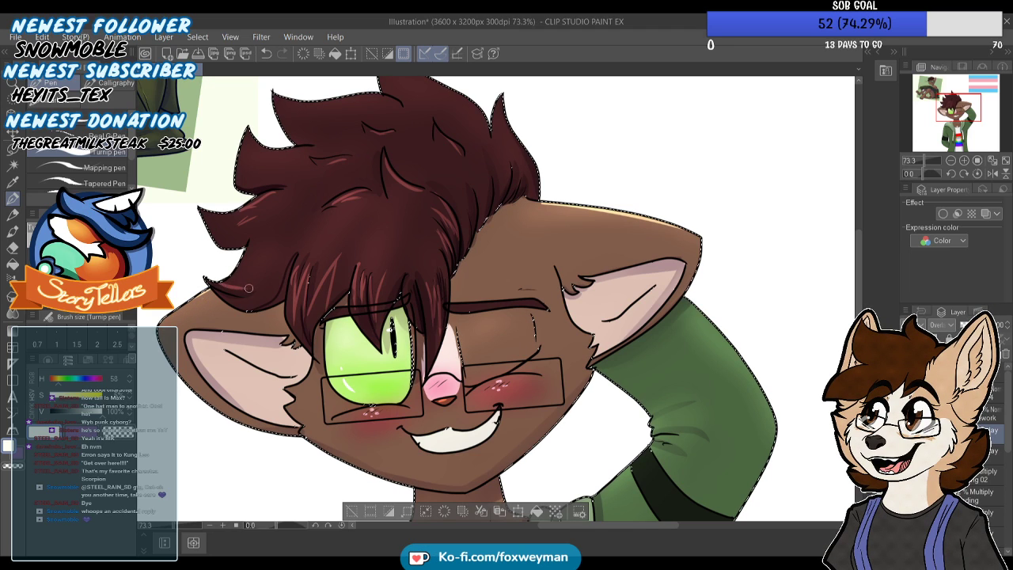
Try to draw a thin pale yellow highlight along the outer edge of the raised sleeve
scroll(397, 241, "down", 3)
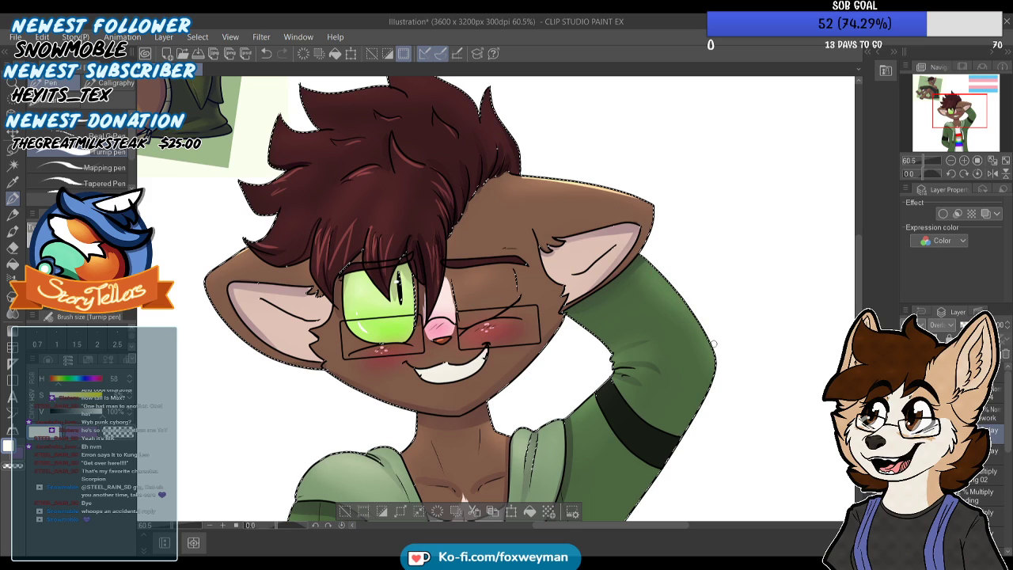
key("ctrl+z")
left_click_drag(652, 265, 714, 339)
key("ctrl+z")
left_click_drag(655, 267, 702, 325)
key("ctrl+z")
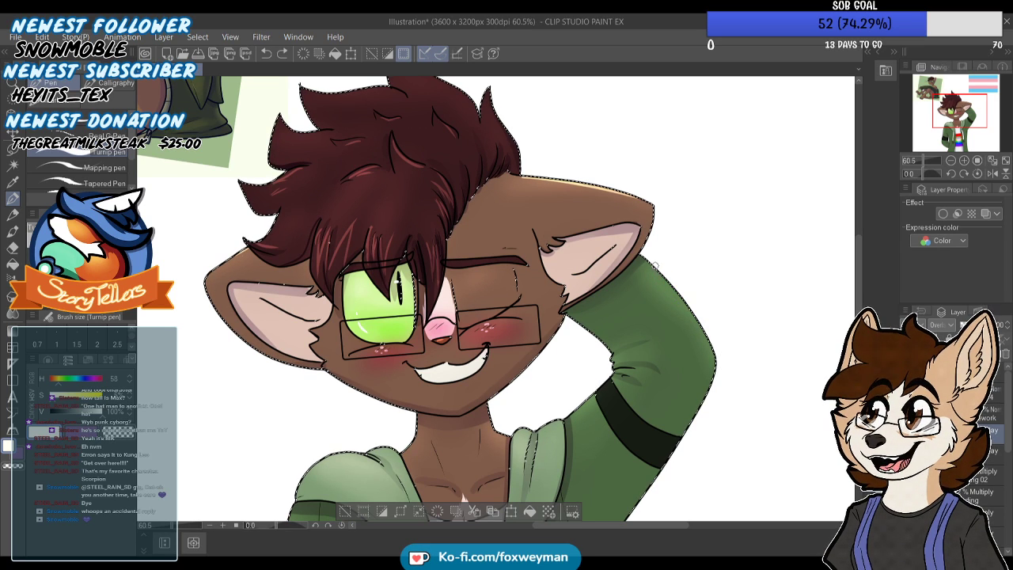
Draw a thin pale yellow highlight along the top edge of the hood above the lowered arm, redoing the first strokes
scroll(680, 171, "down", 4)
scroll(431, 397, "up", 6)
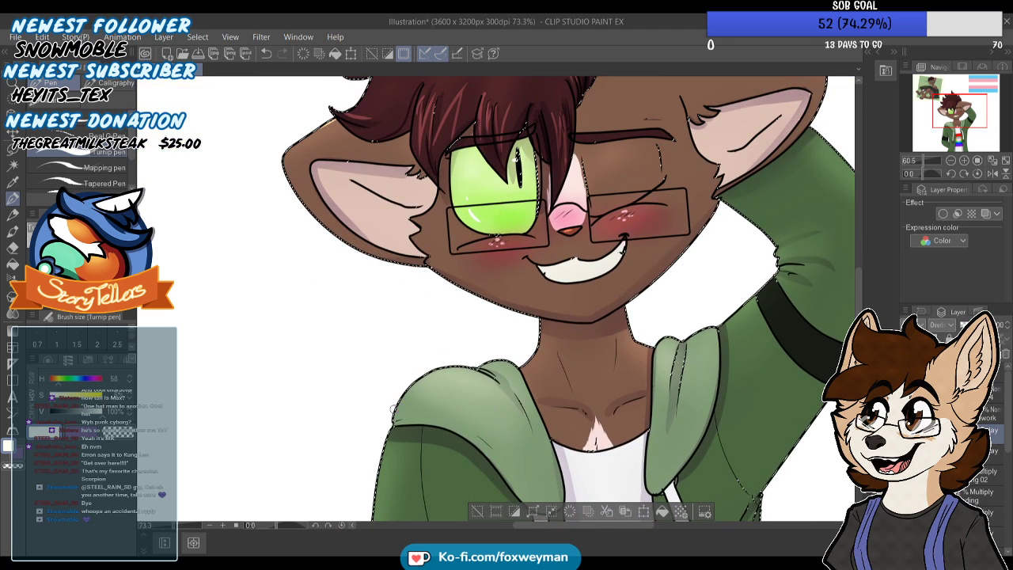
key("ctrl+z")
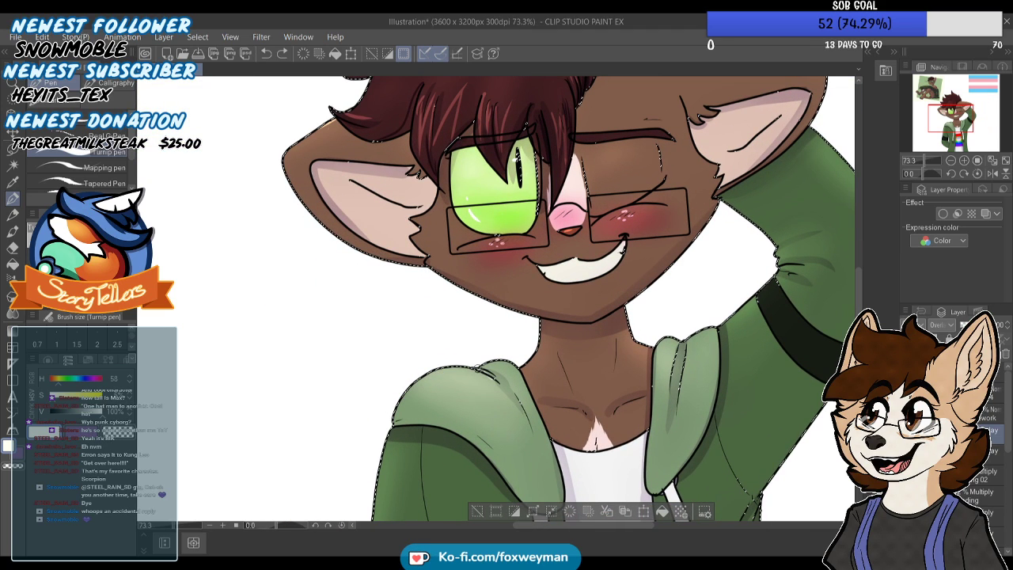
key("ctrl+z")
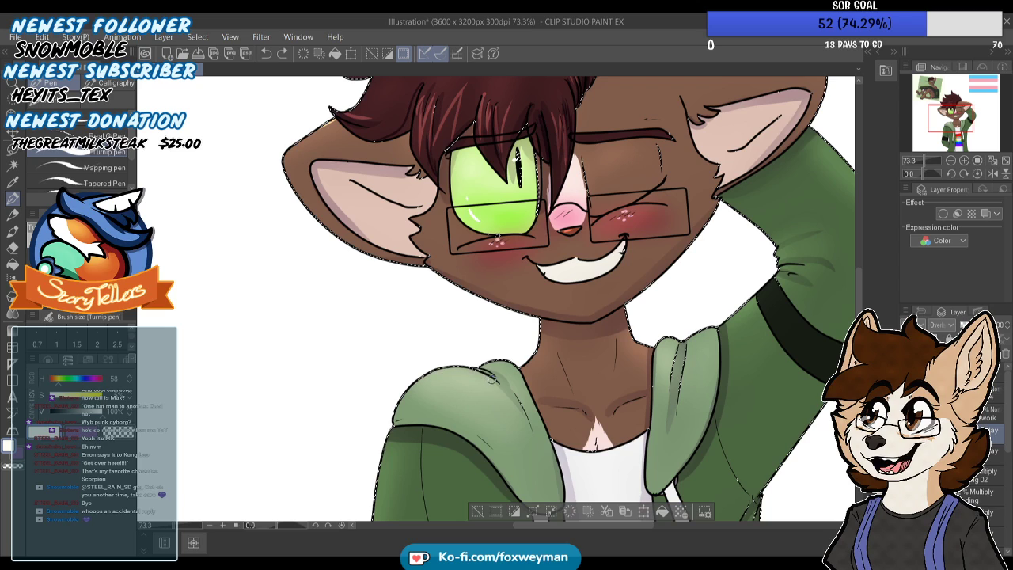
left_click_drag(441, 371, 397, 399)
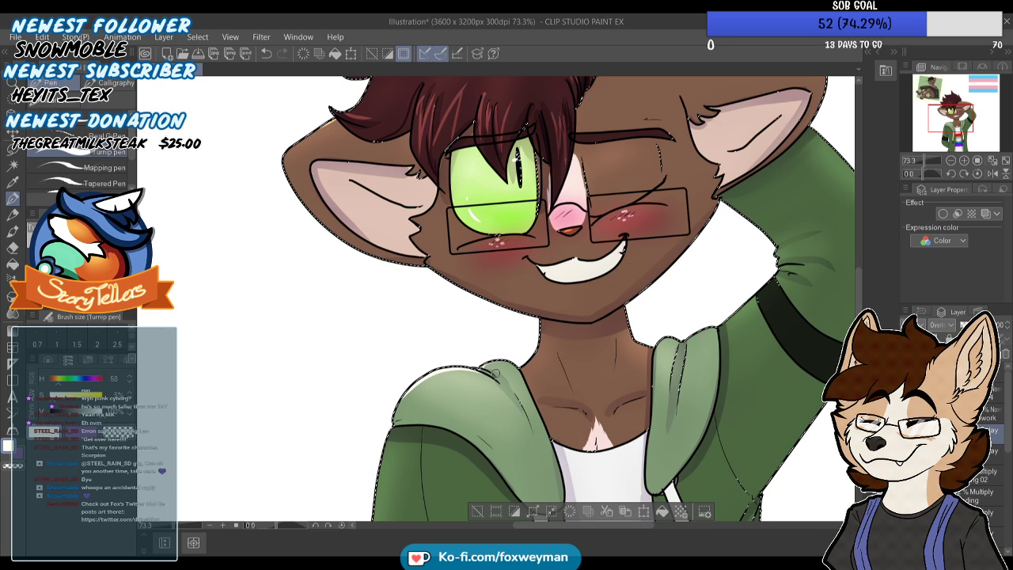
Add crisp pale yellow highlights along the top of the hood's other side and the inner edge of the raised sleeve
scroll(471, 311, "down", 1)
scroll(472, 312, "up", 3)
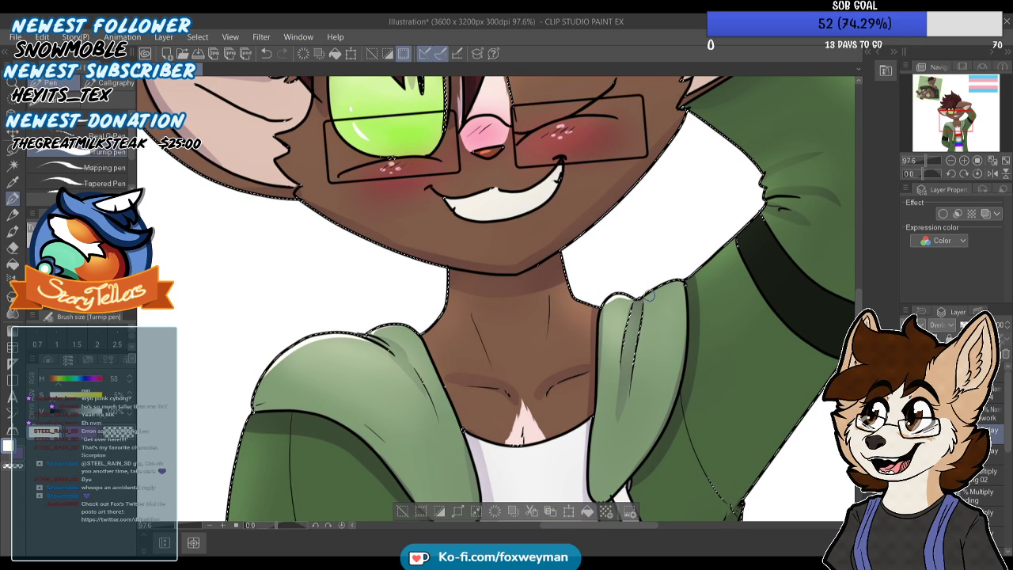
mouse_move(667, 286)
left_mouse_down()
mouse_move(681, 272)
mouse_move(647, 299)
mouse_move(717, 253)
mouse_move(760, 193)
left_mouse_up()
scroll(742, 226, "down", 2)
scroll(759, 203, "down", 3)
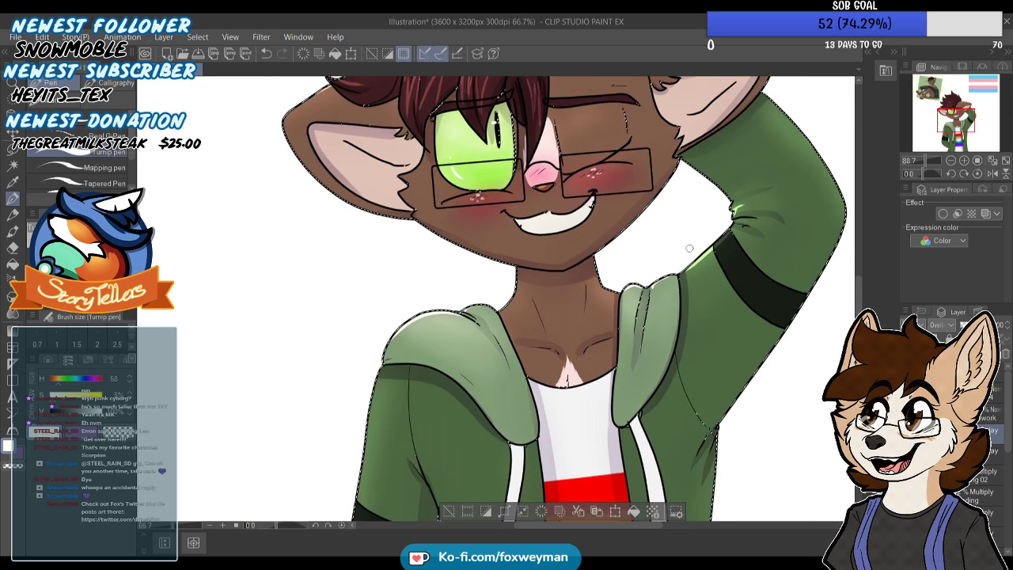
scroll(682, 271, "up", 3)
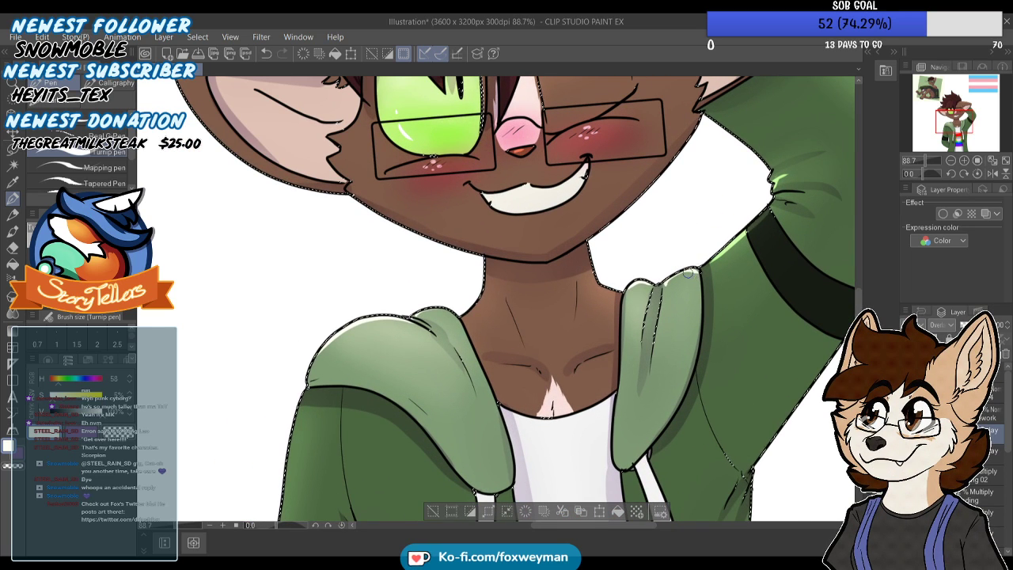
Draw short thin pale yellow highlights beneath both collarbone lines on the chest
scroll(620, 331, "down", 2)
scroll(619, 331, "down", 1)
scroll(601, 340, "up", 3)
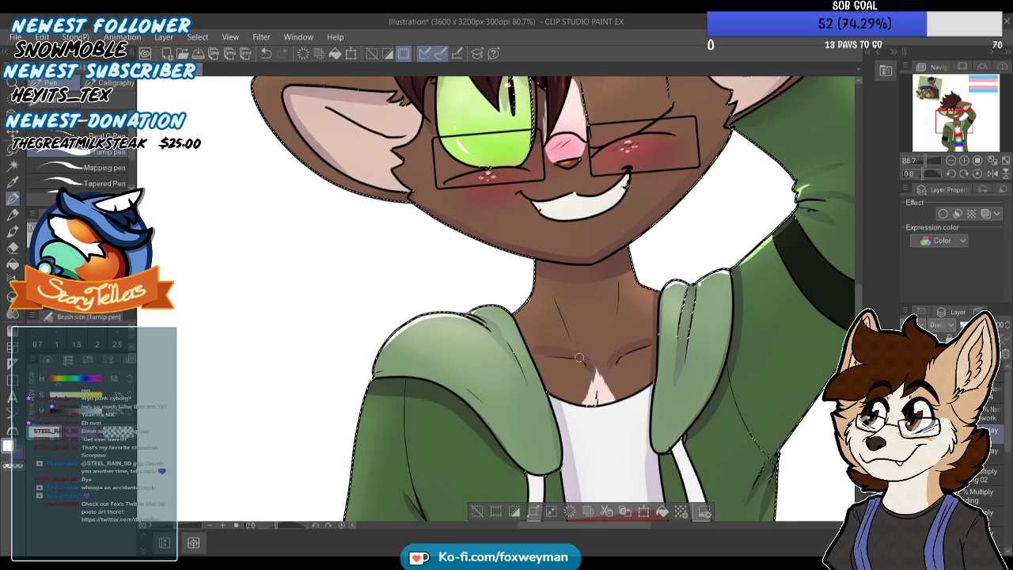
left_click_drag(585, 362, 552, 358)
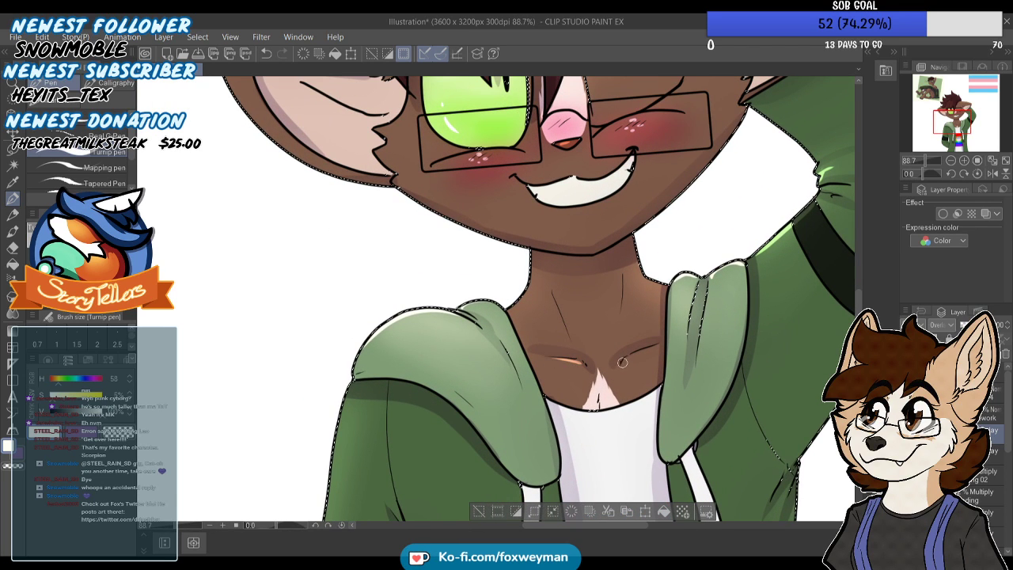
scroll(649, 348, "down", 4)
scroll(654, 197, "up", 3)
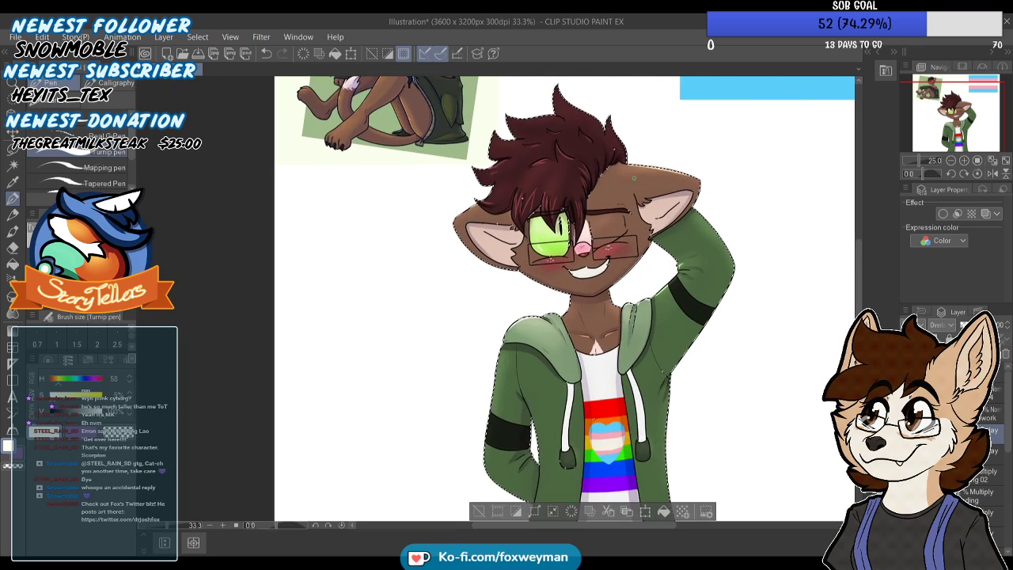
Draw thin highlights along the curved cheek lines under the open eye and the winking eye
scroll(654, 197, "up", 2)
scroll(527, 243, "up", 2)
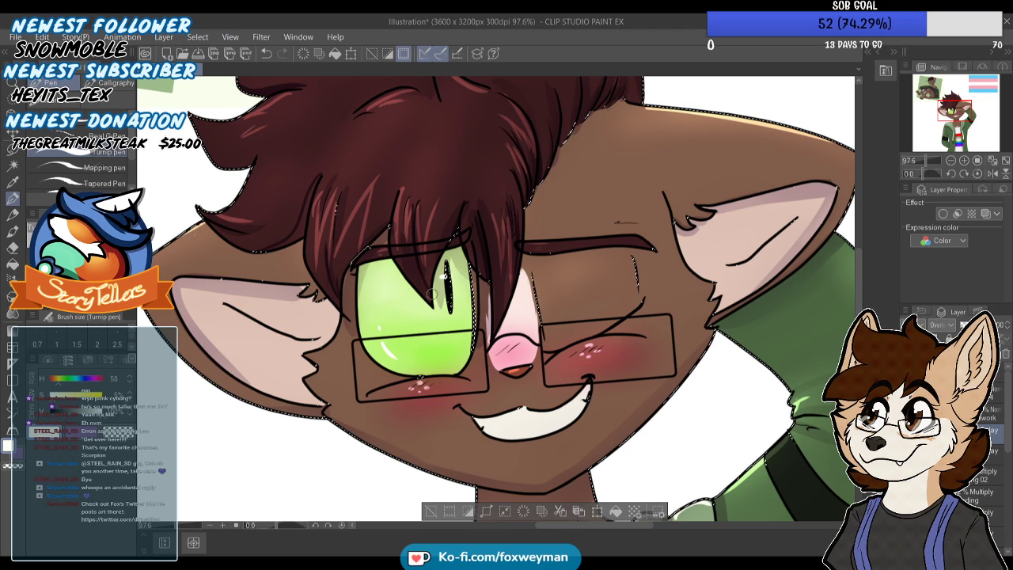
scroll(452, 306, "down", 1)
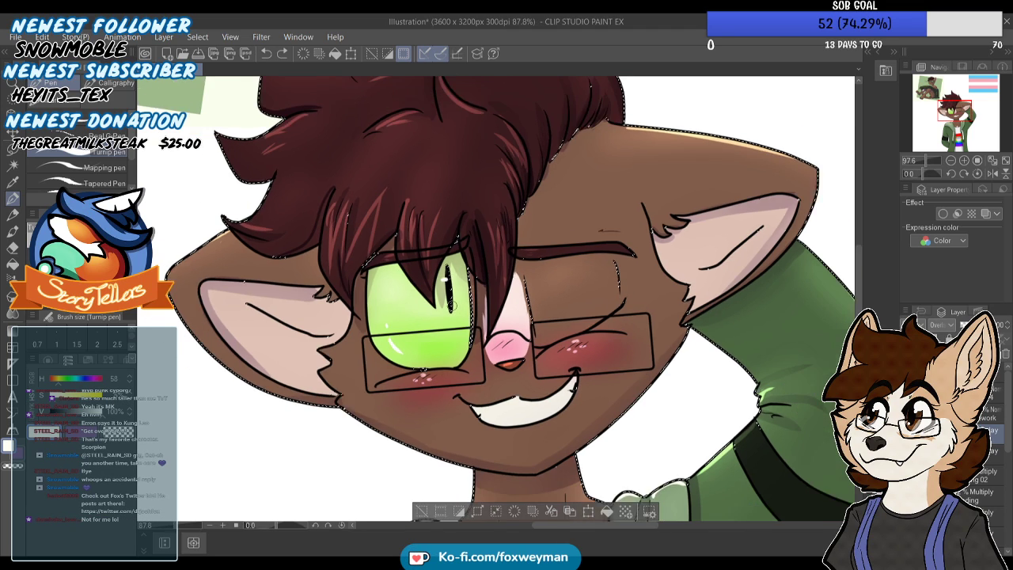
scroll(452, 306, "down", 3)
scroll(452, 306, "down", 2)
scroll(526, 303, "up", 5)
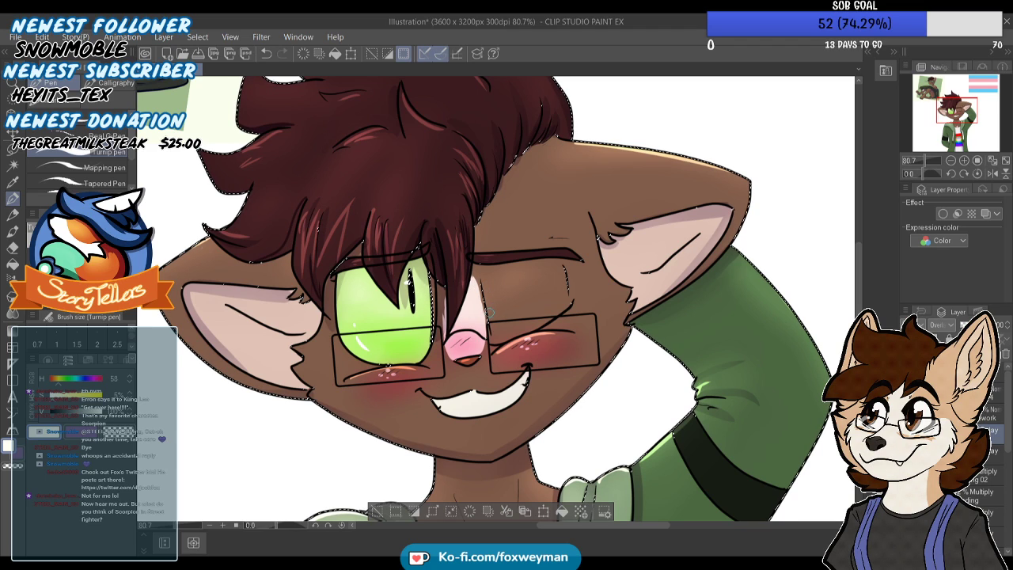
Draw thin pale yellow highlights along both side edges of the neck where it meets the hood
scroll(497, 311, "down", 4)
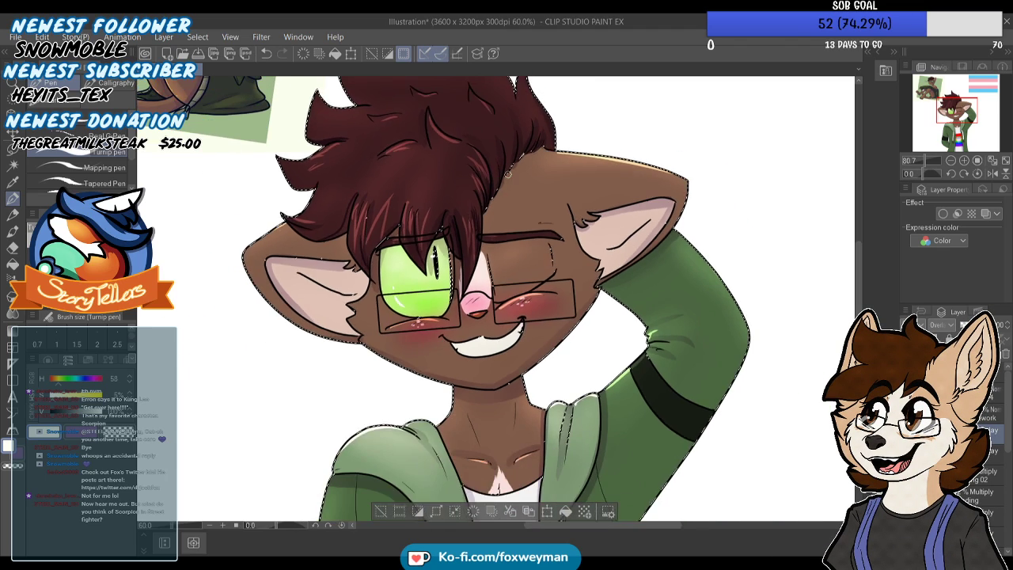
left_click_drag(498, 312, 494, 273)
scroll(509, 342, "up", 8)
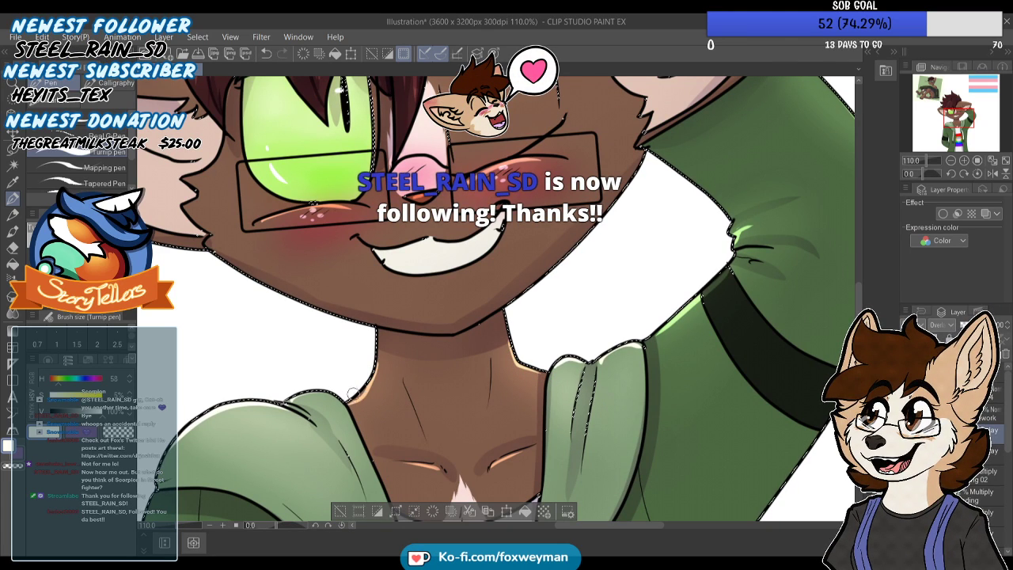
Draw a thin pale yellow highlight along the outer edge of the lowered sleeve, above and below the black band, redoing the upper stroke
scroll(407, 282, "down", 3)
scroll(406, 282, "down", 3)
scroll(468, 298, "up", 3)
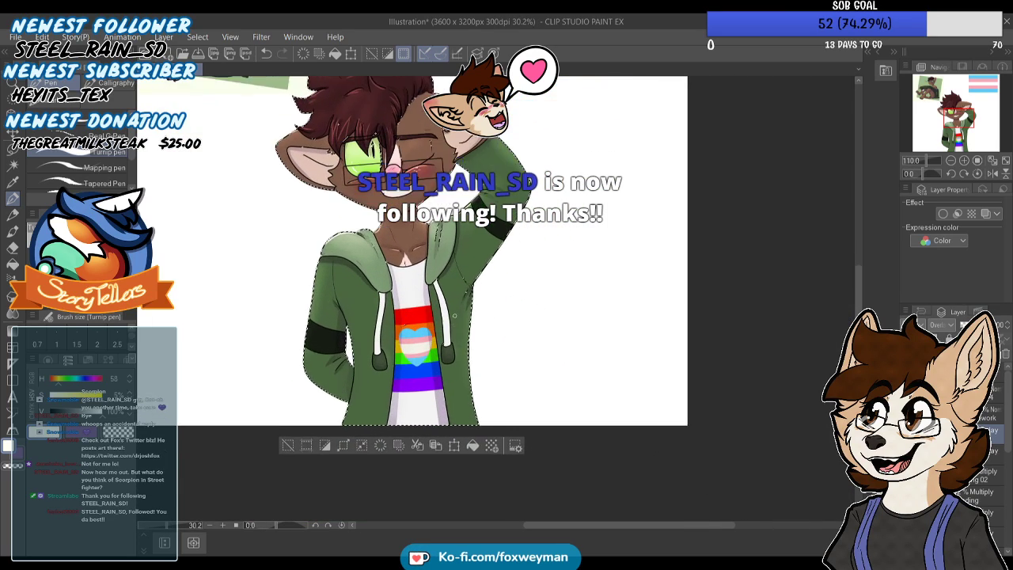
scroll(467, 299, "down", 2)
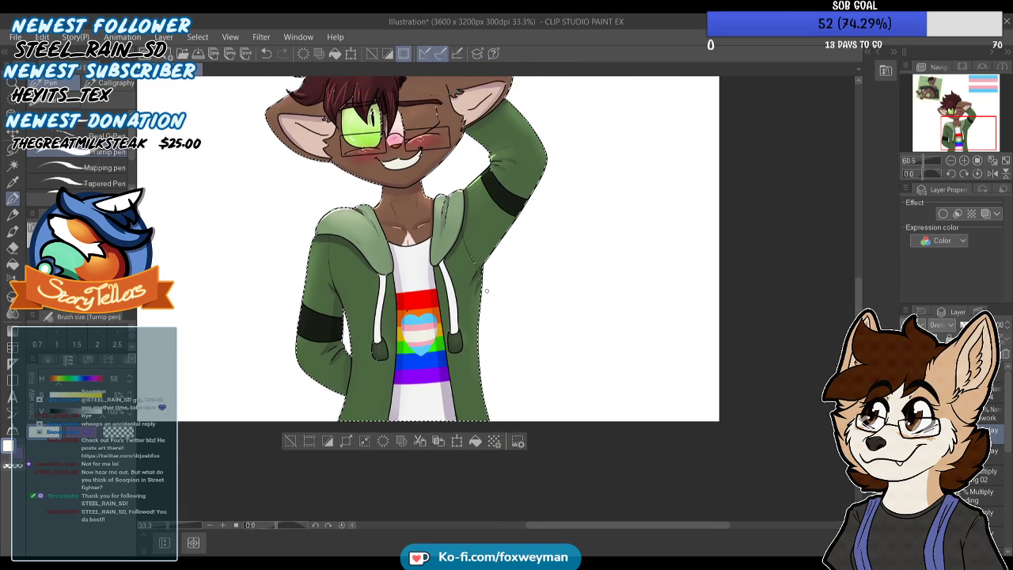
scroll(459, 318, "up", 3)
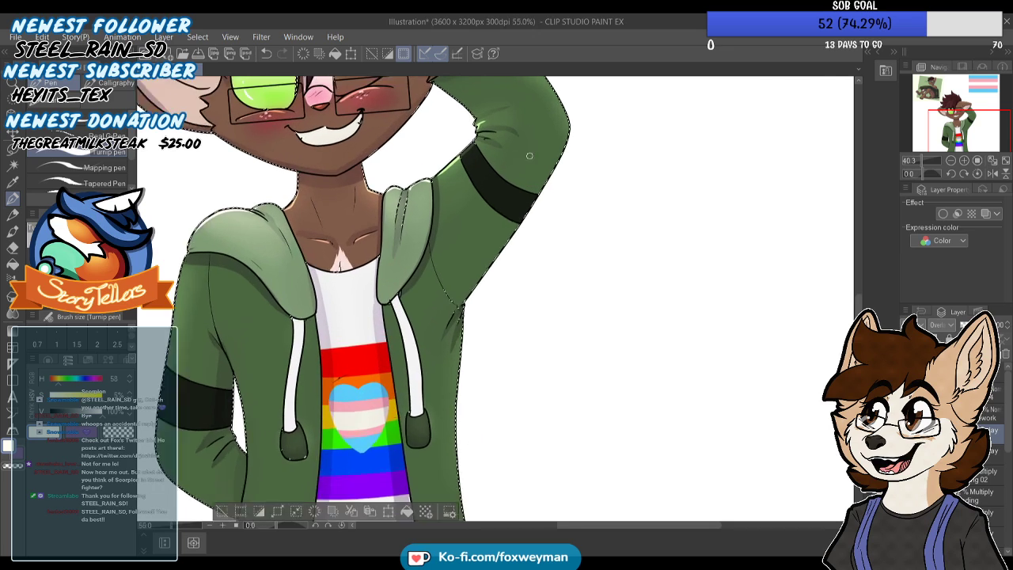
scroll(356, 301, "down", 3)
scroll(348, 292, "up", 1)
scroll(348, 292, "up", 2)
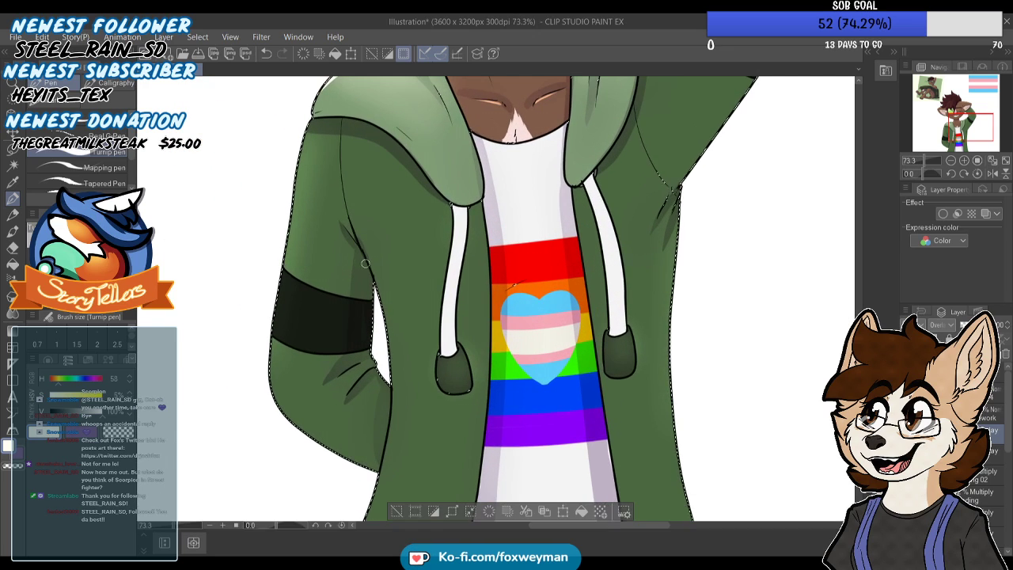
scroll(340, 261, "down", 1)
scroll(324, 198, "up", 1)
left_click_drag(298, 337, 314, 212)
key("ctrl+z")
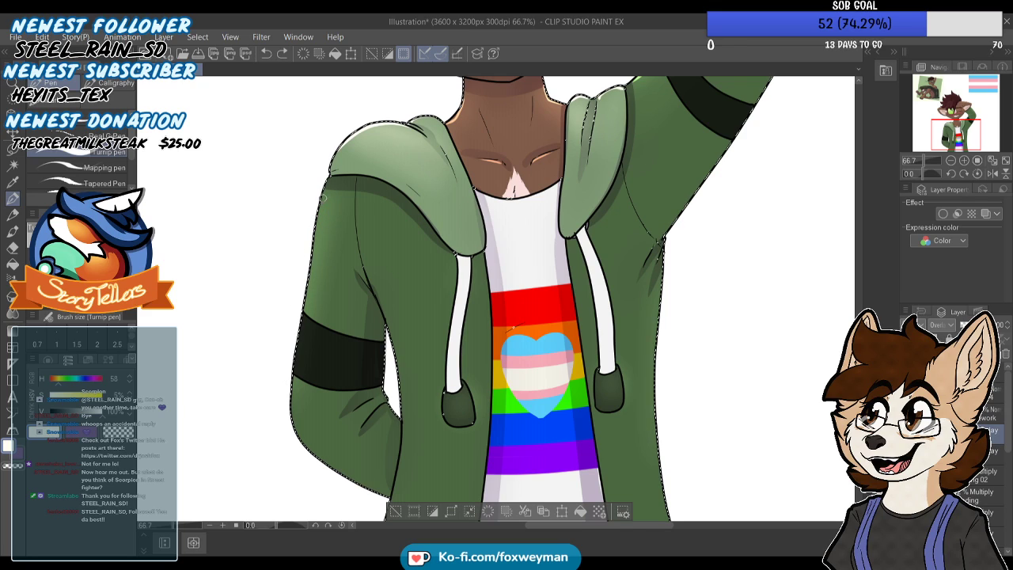
key("ctrl+z")
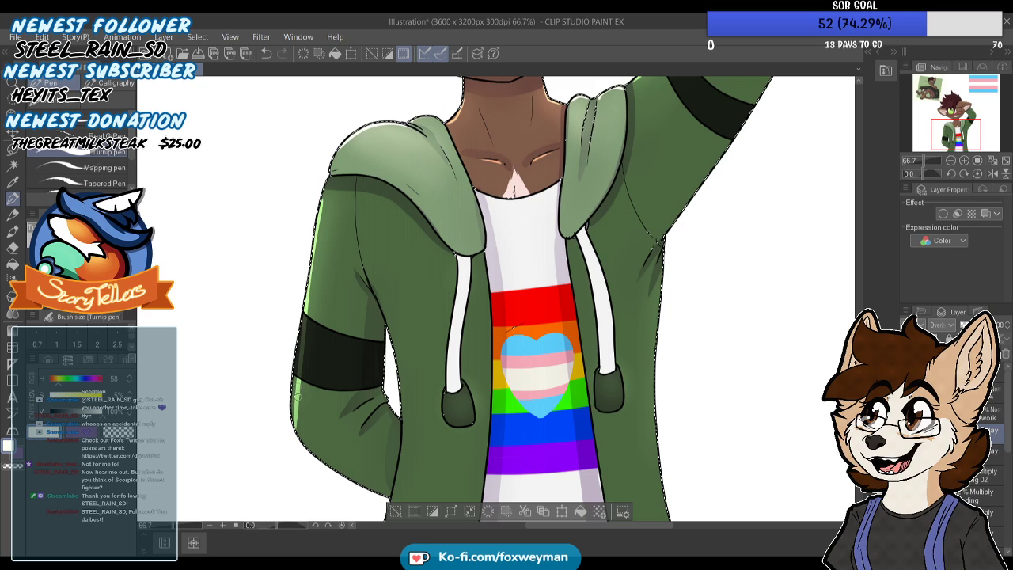
left_click_drag(300, 387, 289, 424)
scroll(302, 362, "down", 3)
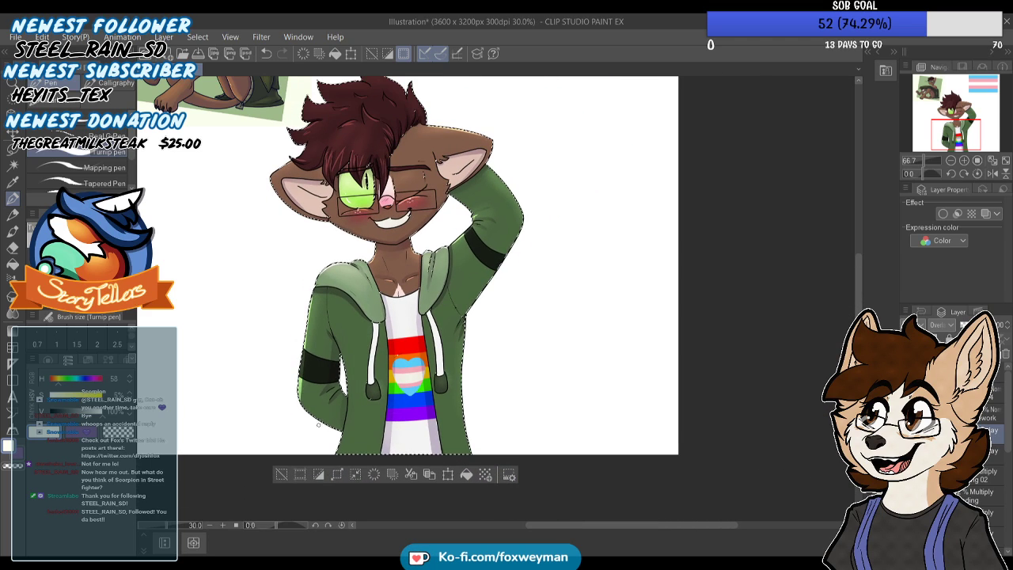
Add short pale yellow highlights to the fabric folds at the inner elbow of the raised sleeve
scroll(360, 268, "up", 2)
scroll(515, 143, "up", 3)
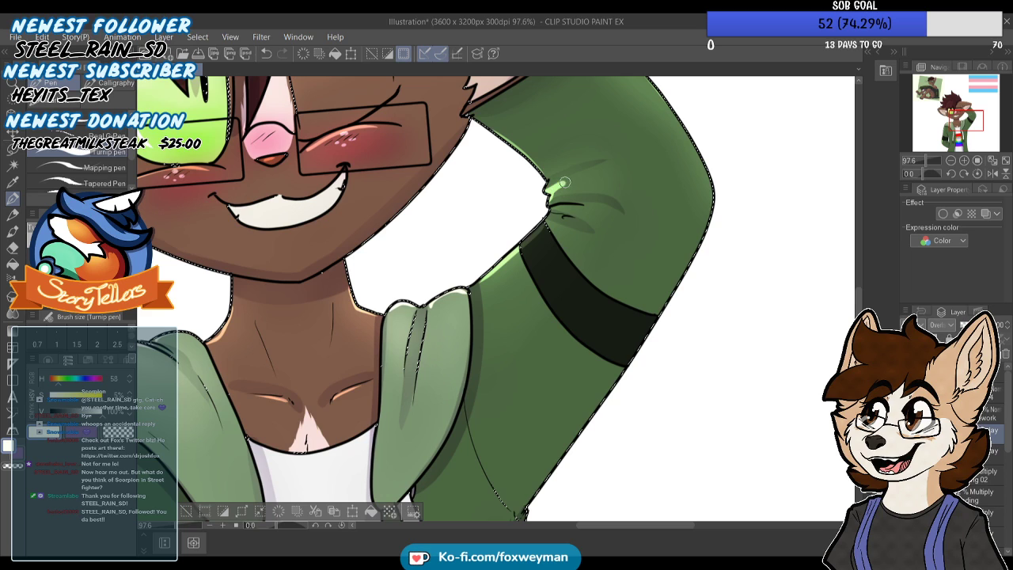
scroll(564, 183, "down", 2)
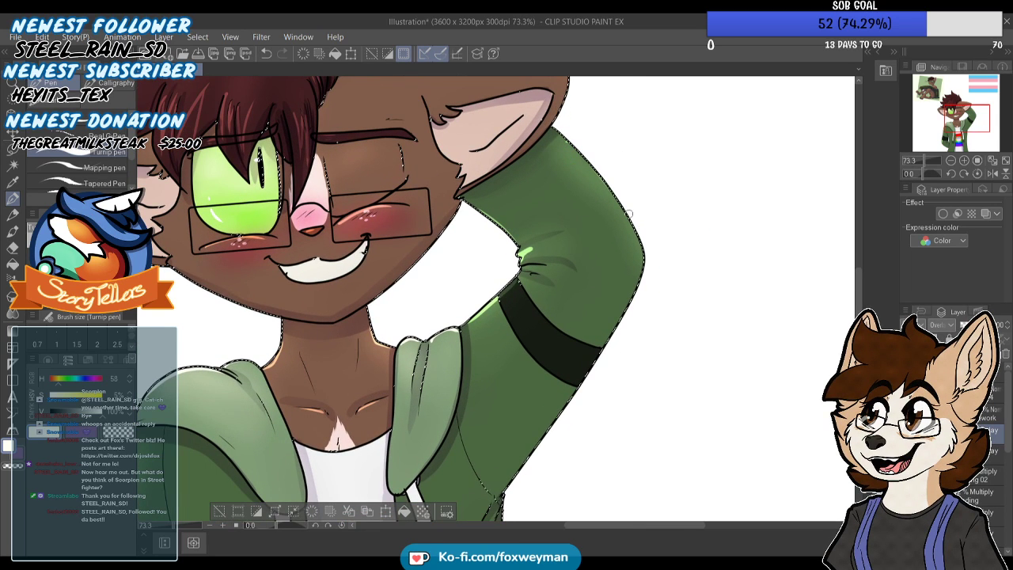
scroll(555, 183, "down", 3)
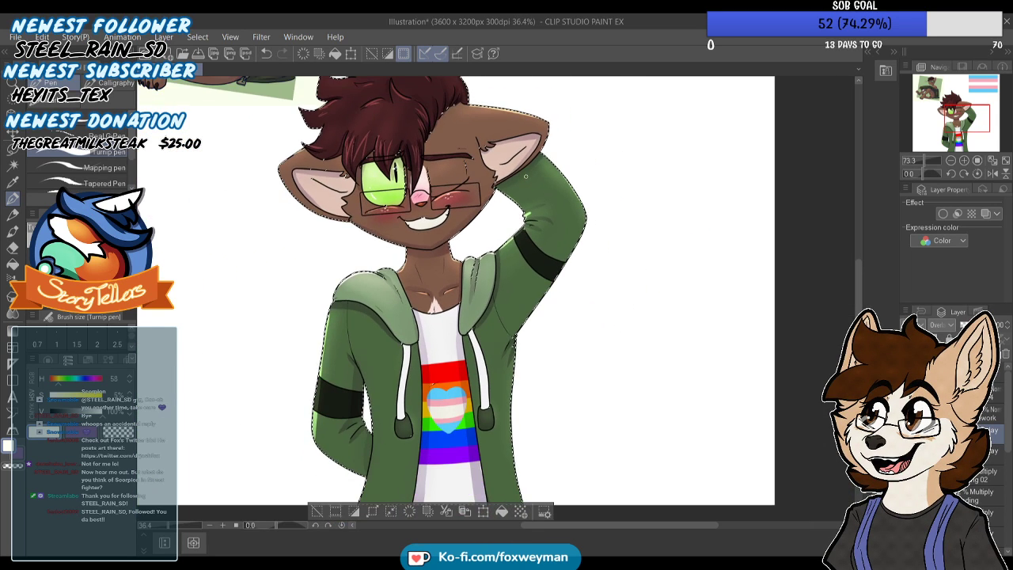
scroll(484, 391, "up", 1)
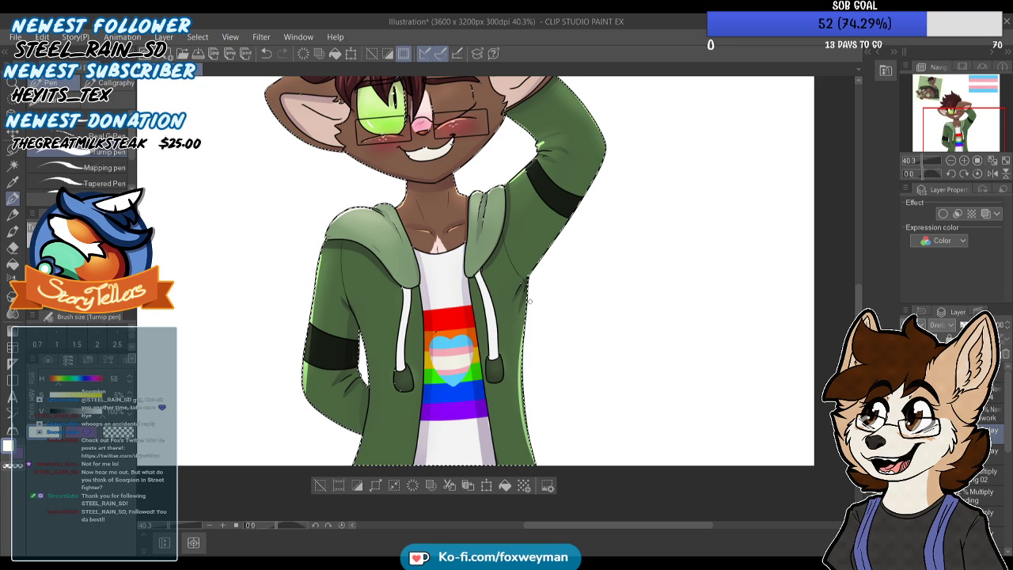
Draw a thin pale yellow highlight down the hoodie's outer side below the raised arm, redoing it thinner, and highlight the armpit fold
key("ctrl+minus")
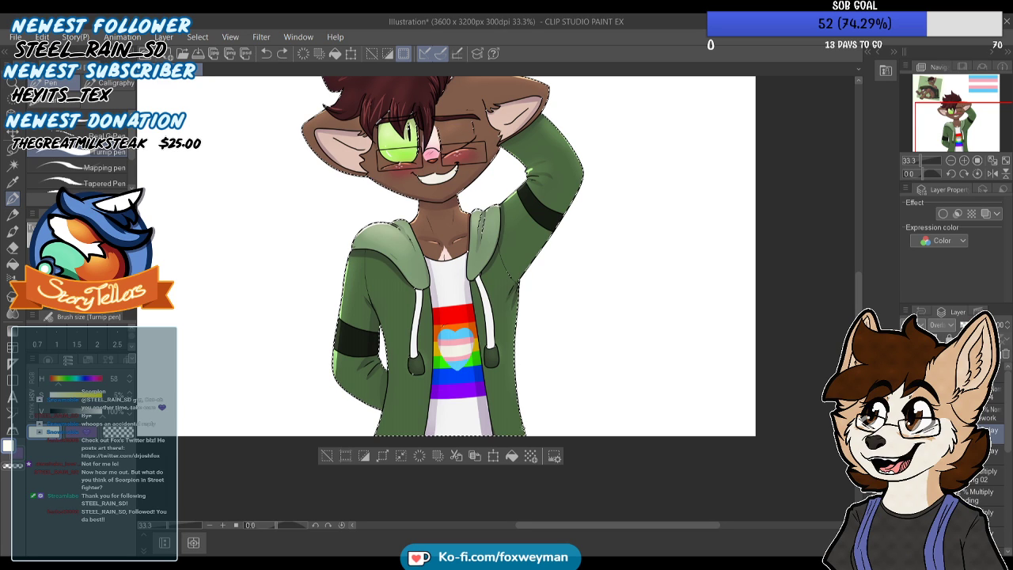
scroll(507, 275, "up", 5)
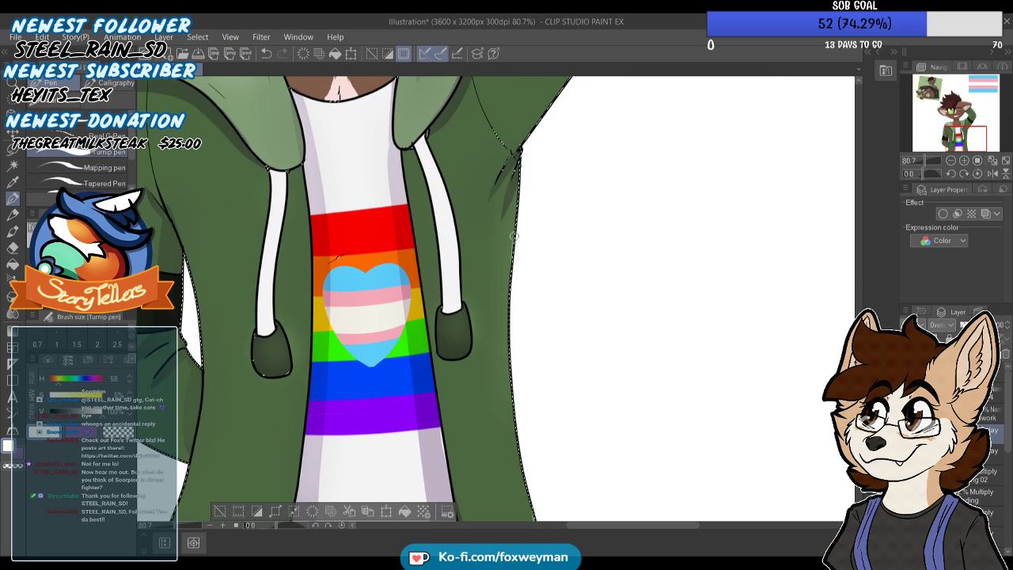
scroll(508, 276, "down", 1)
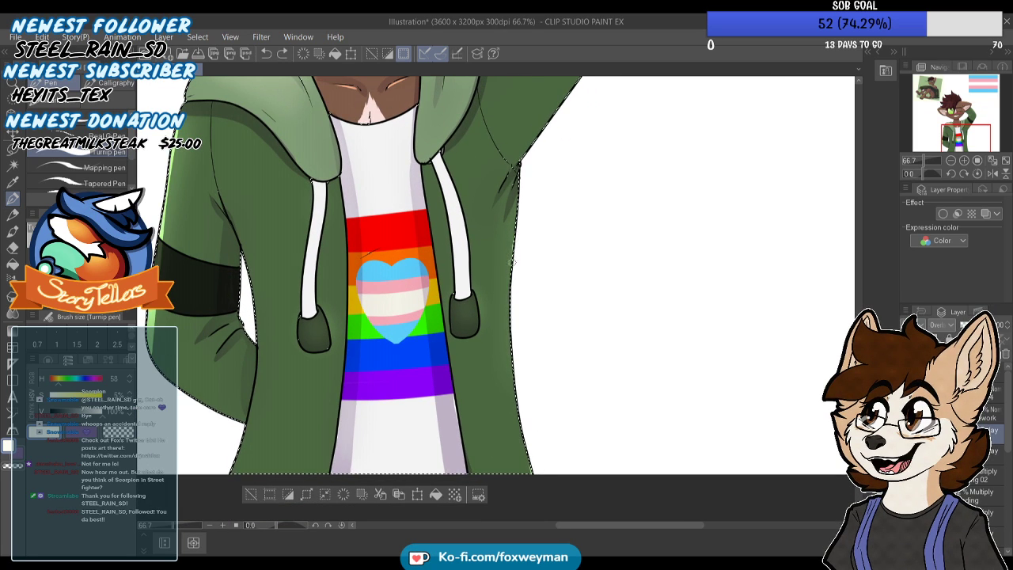
left_click_drag(514, 246, 511, 353)
key("ctrl+z")
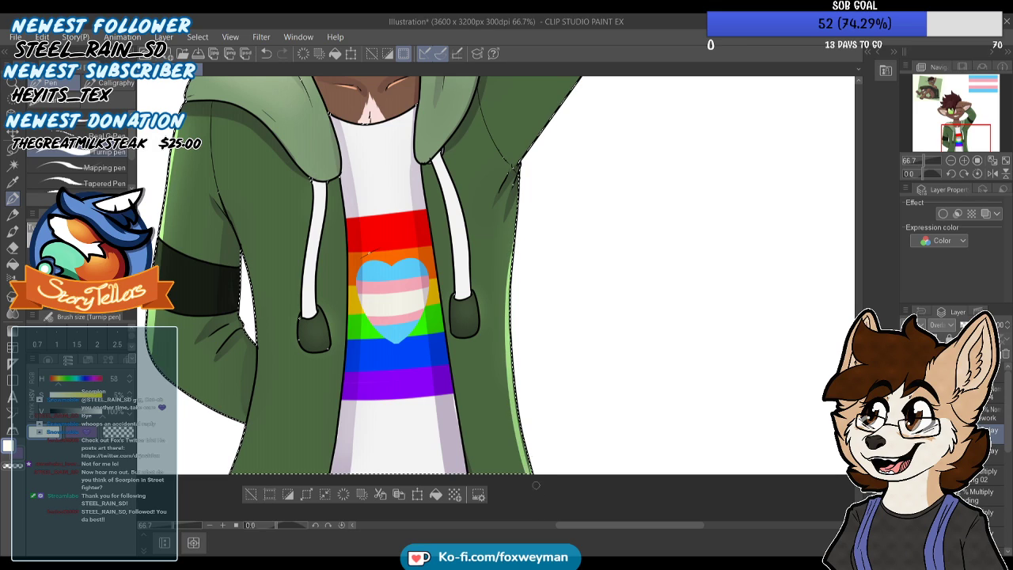
left_click_drag(514, 249, 518, 425)
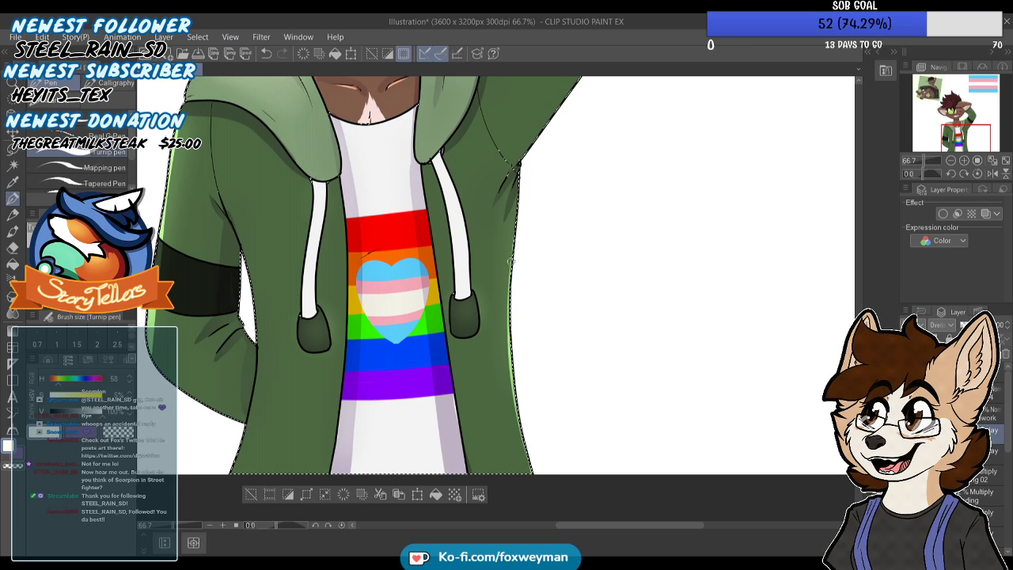
left_click_drag(508, 192, 502, 215)
scroll(496, 298, "down", 3)
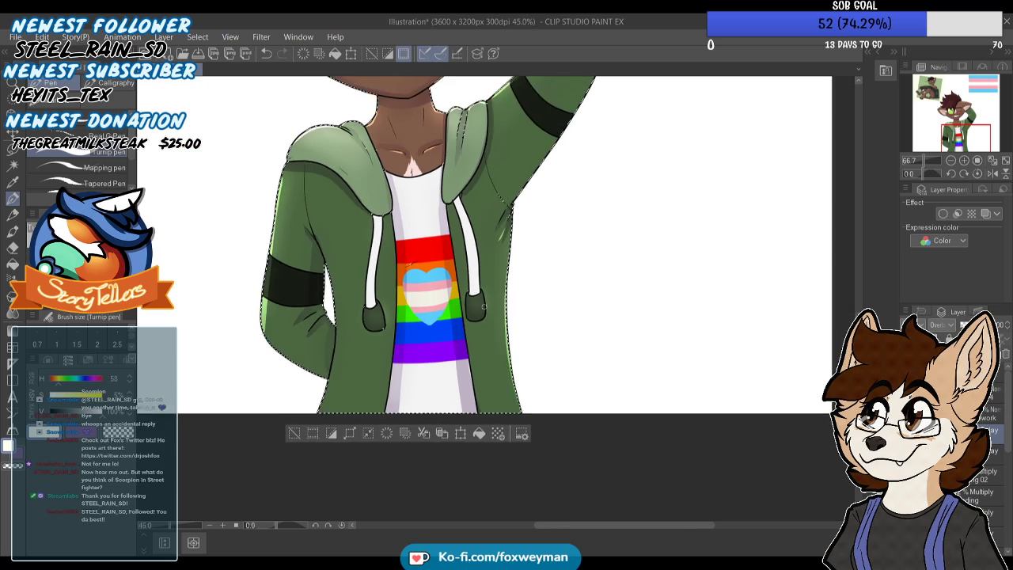
scroll(496, 298, "up", 2)
scroll(428, 391, "down", 2)
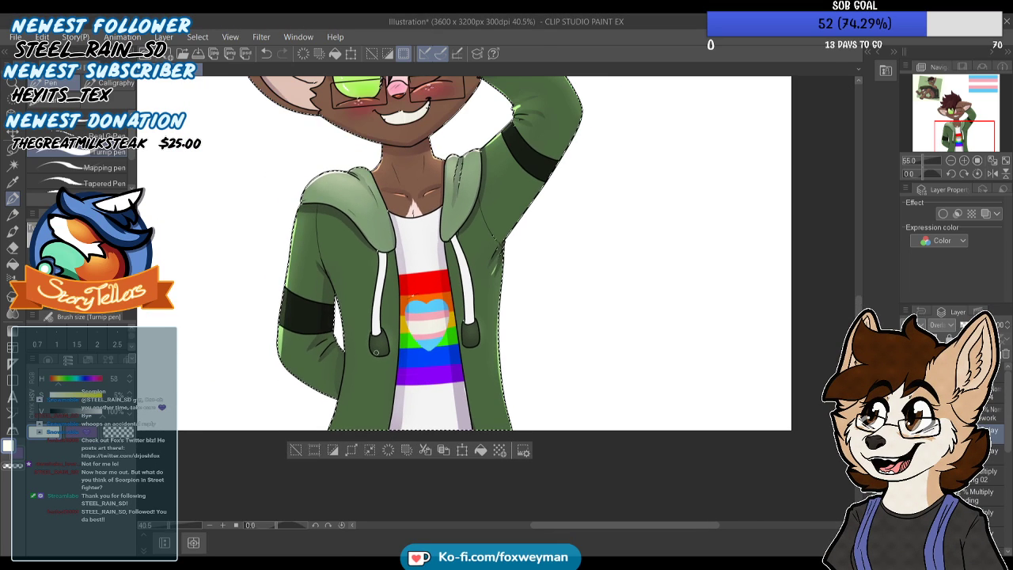
Blend the pale yellow highlights along the hoodie's side, armpit fold and sleeves into the green fabric
key("j")
scroll(324, 244, "up", 1)
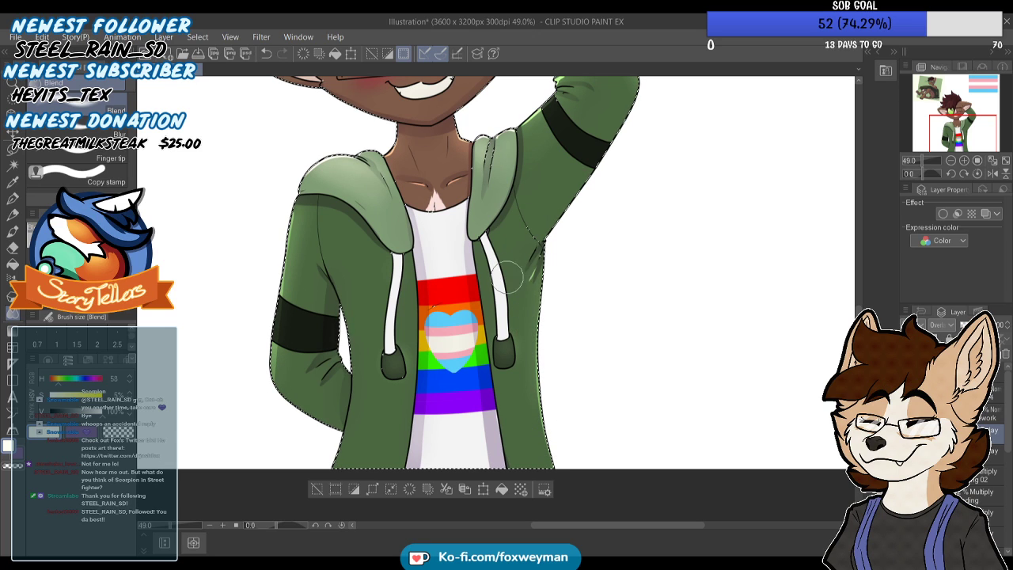
scroll(509, 274, "down", 3)
scroll(536, 171, "up", 2)
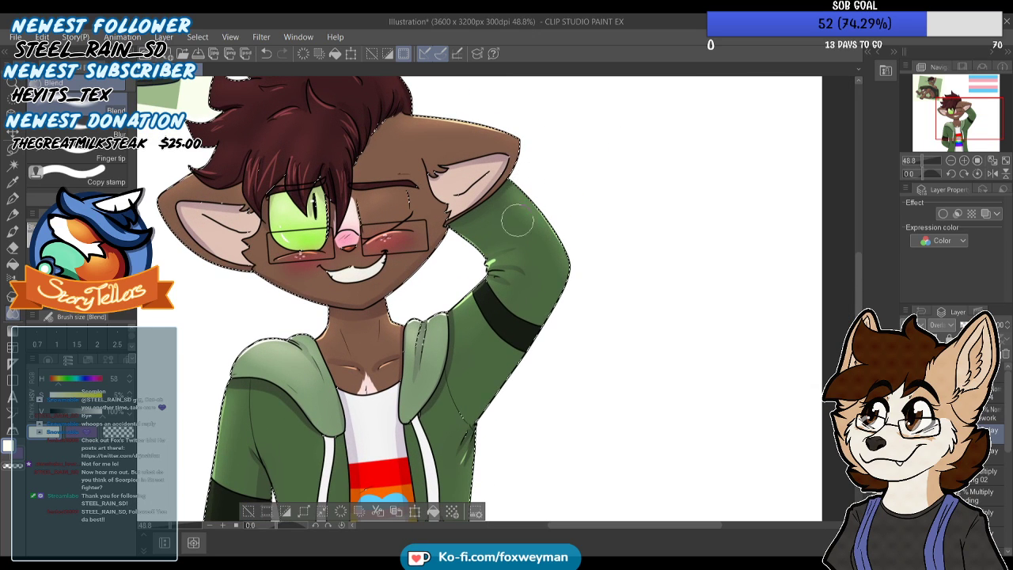
scroll(533, 172, "down", 3)
scroll(459, 203, "up", 2)
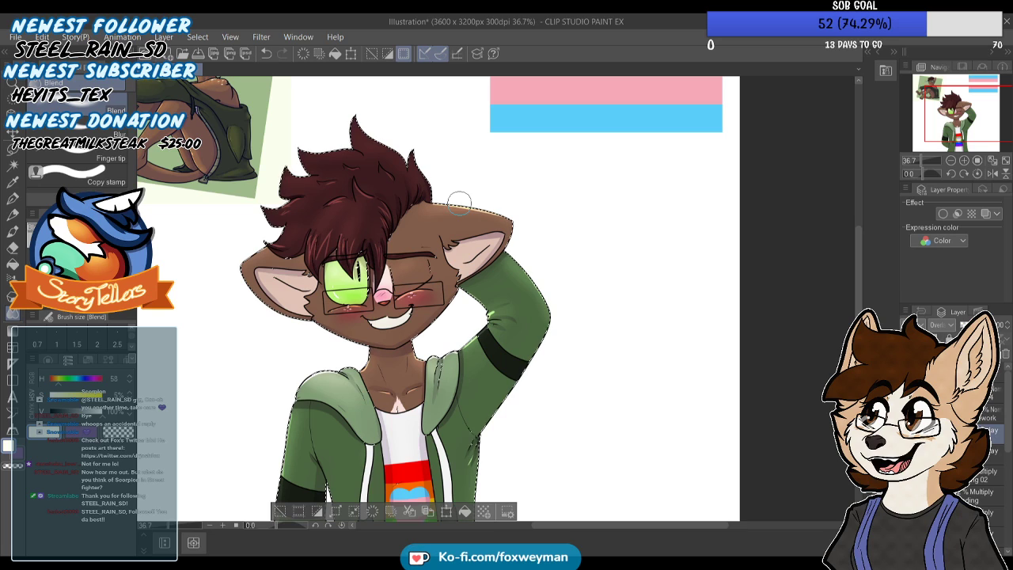
scroll(478, 180, "down", 2)
scroll(478, 180, "up", 3)
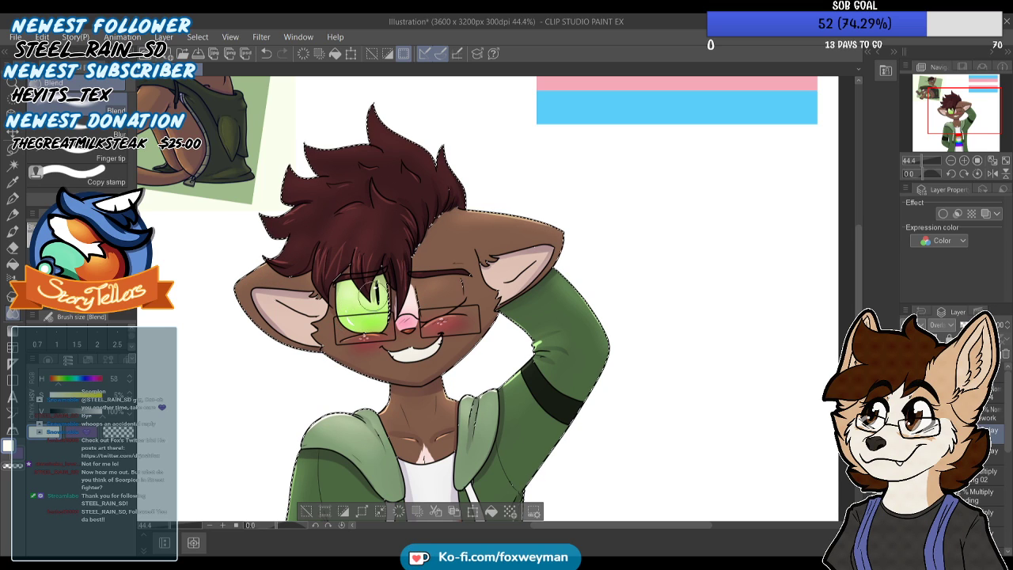
Soften the crisp highlights on the inner elbow folds of the raised sleeve and around the armpit with the Blend tool
scroll(383, 270, "down", 5)
scroll(388, 298, "up", 6)
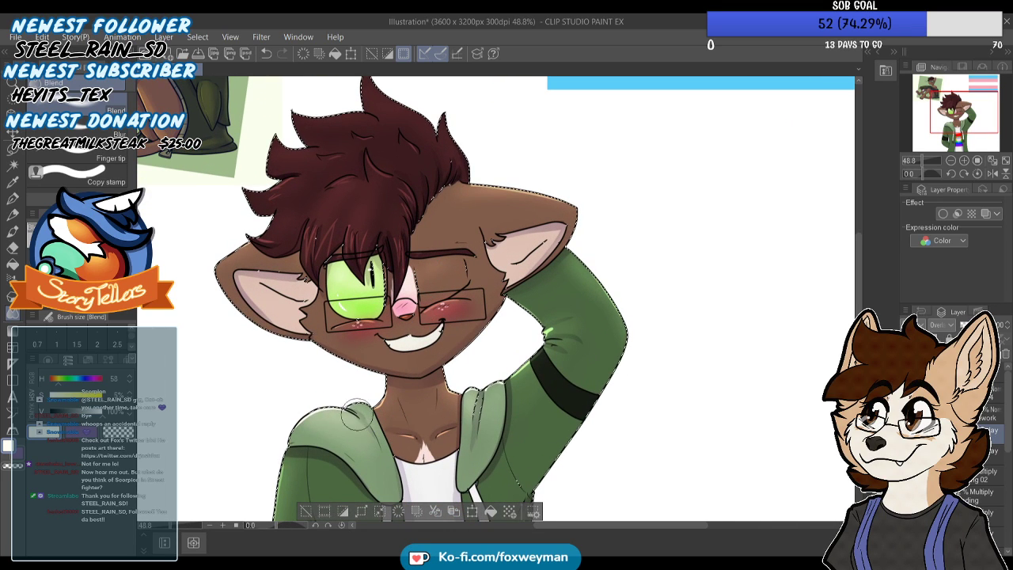
scroll(396, 273, "down", 4)
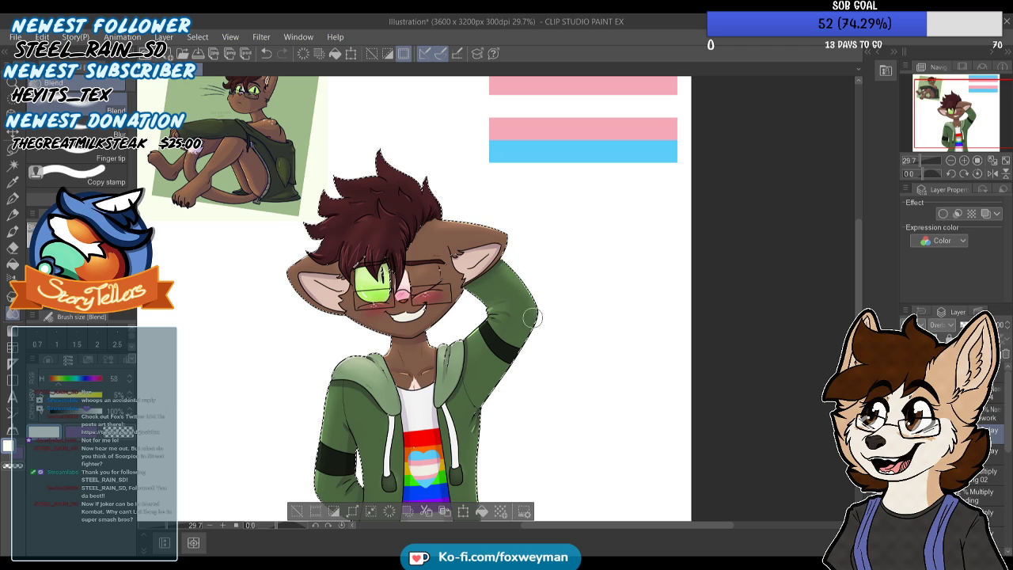
scroll(506, 278, "down", 3)
scroll(481, 377, "up", 4)
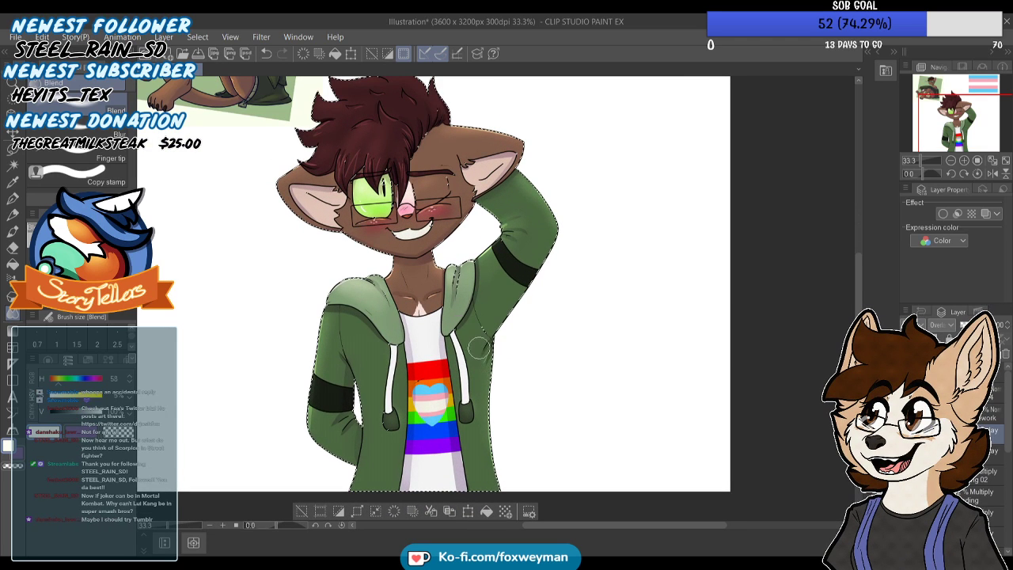
scroll(413, 265, "down", 2)
scroll(413, 264, "up", 4)
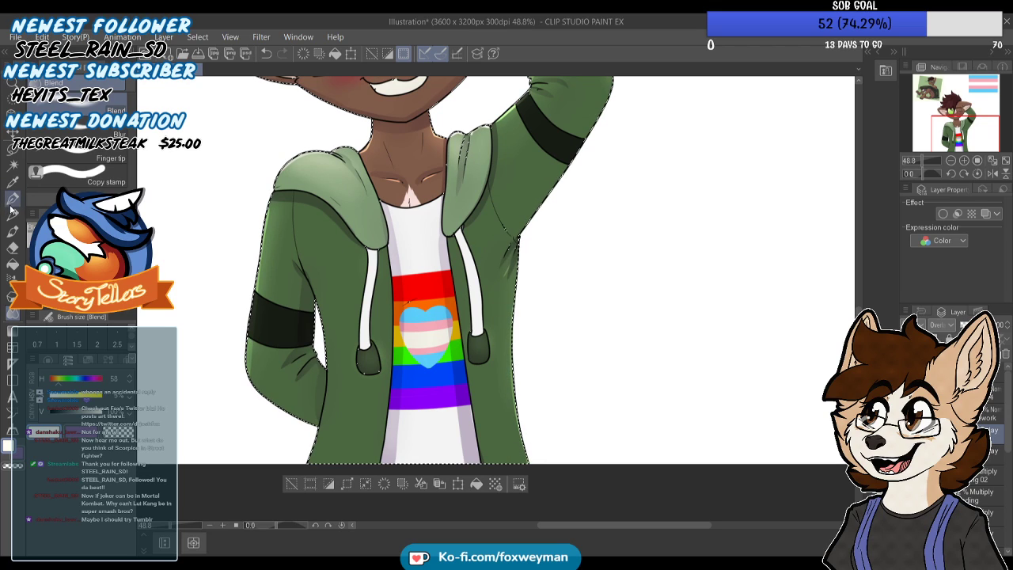
Draw a thin Turnip pen highlight down the hoodie's outer edge beneath the lowered arm, and blend it
key("p")
mouse_move(317, 302)
left_mouse_down()
mouse_move(329, 370)
mouse_move(318, 462)
left_mouse_up()
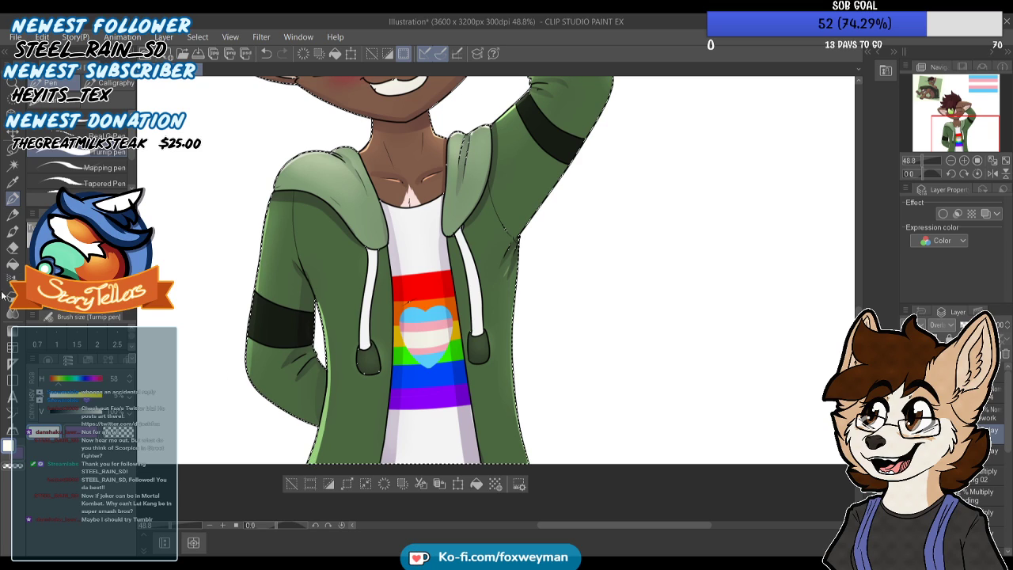
left_click(12, 314)
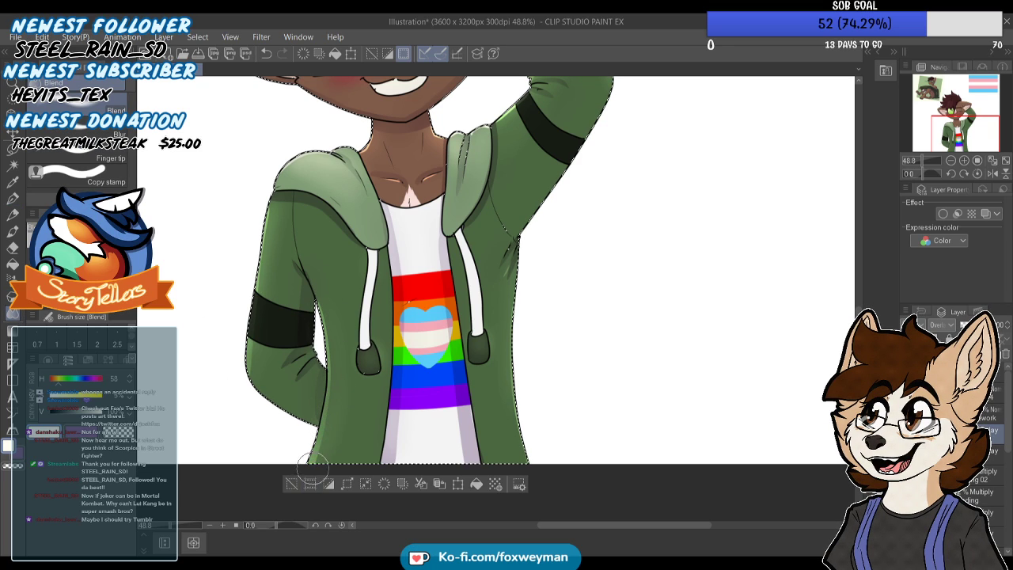
scroll(338, 264, "down", 7)
scroll(344, 209, "up", 4)
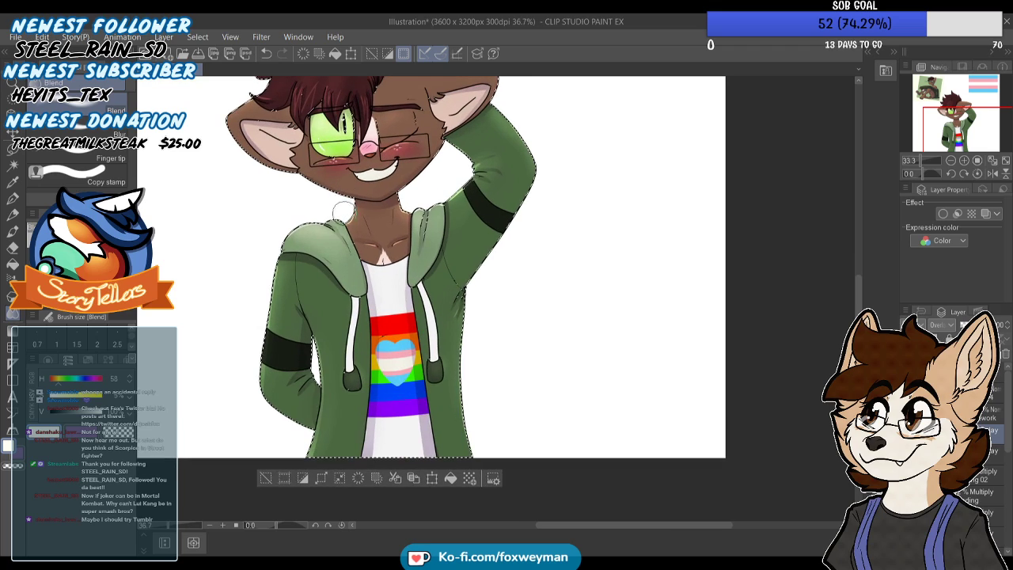
Clear the selection and hide the reference drawing of the sitting cat
scroll(342, 208, "down", 2)
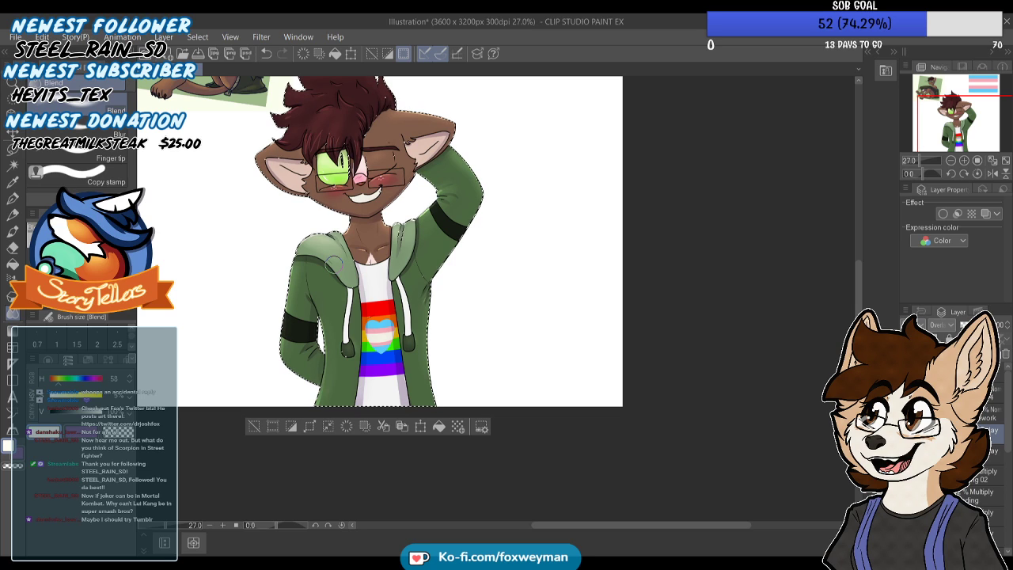
scroll(554, 282, "down", 2)
scroll(364, 152, "up", 6)
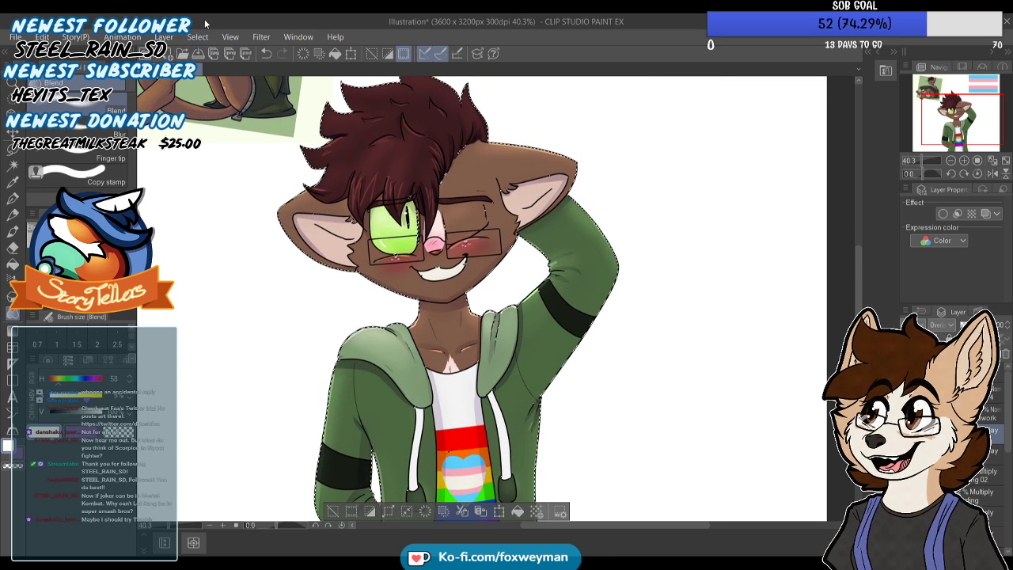
key("ctrl+d")
scroll(482, 290, "down", 6)
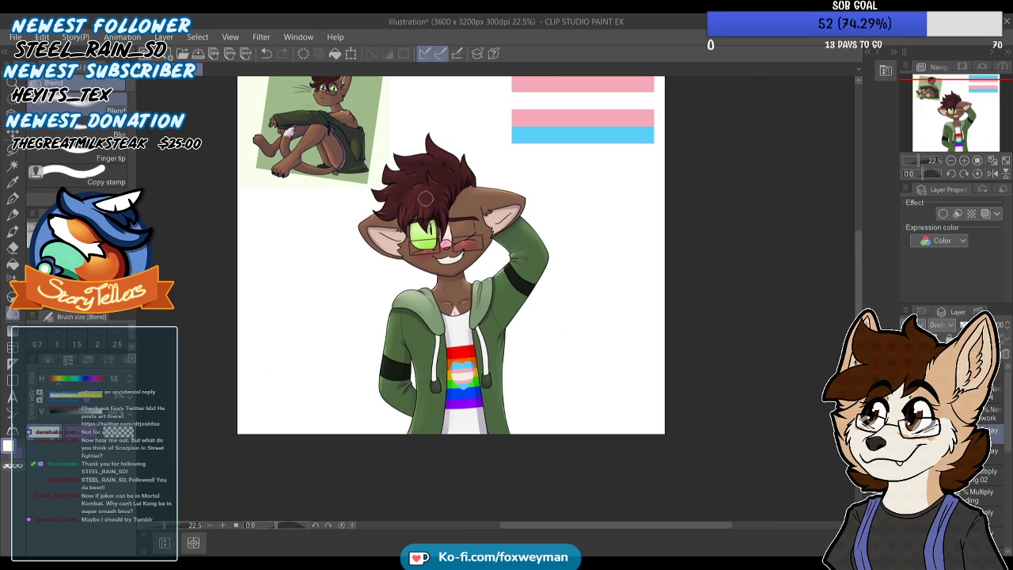
scroll(424, 214, "up", 3)
left_click_drag(1008, 403, 1006, 503)
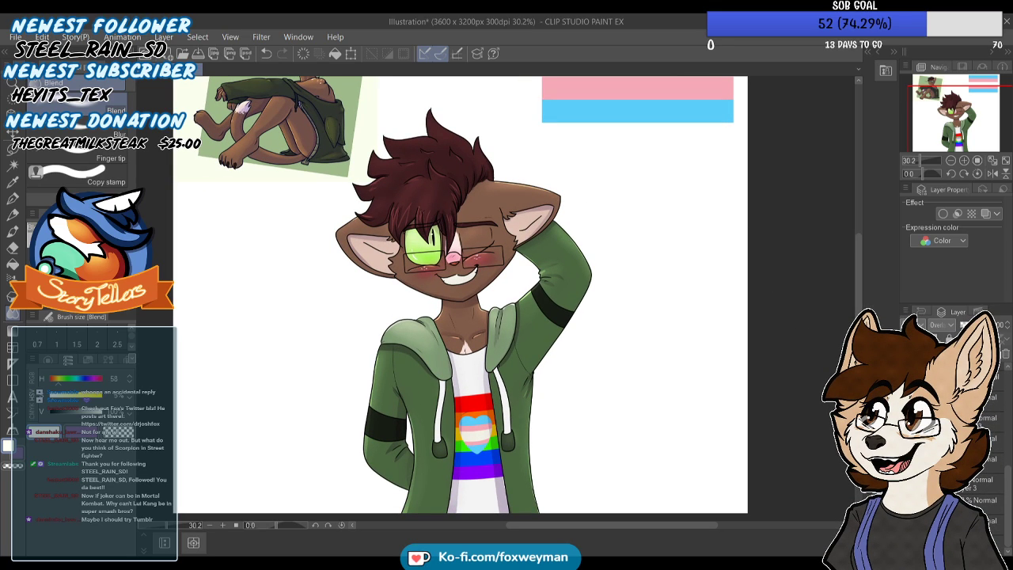
left_click(908, 505)
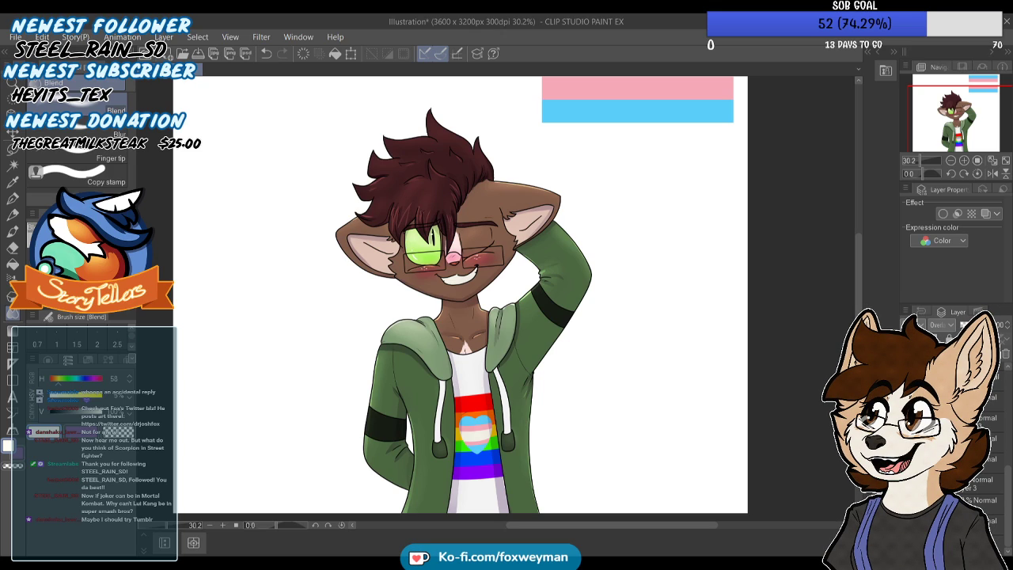
Hide the pink and blue flag stripes above the character
left_click_drag(1007, 480, 1003, 385)
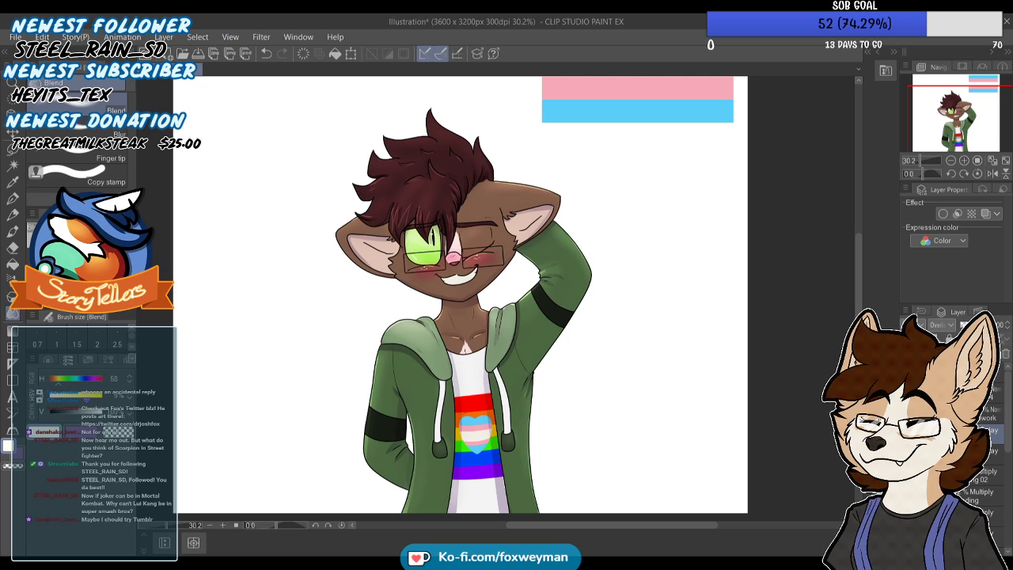
left_click_drag(1009, 428, 1010, 464)
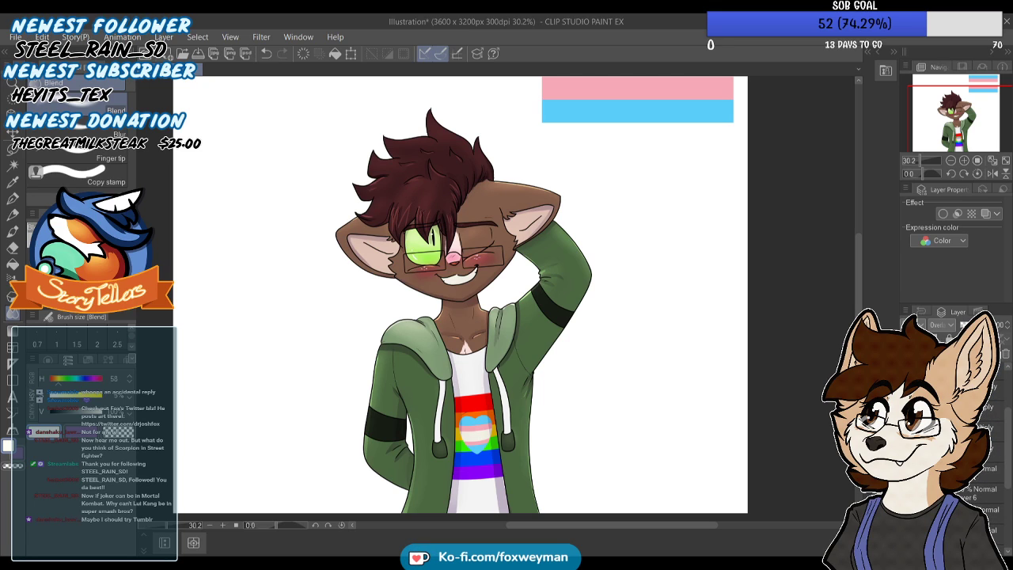
left_click(911, 510)
Crop the empty space above the character, reducing the canvas to 3600 x 2602 px
scroll(618, 323, "down", 4)
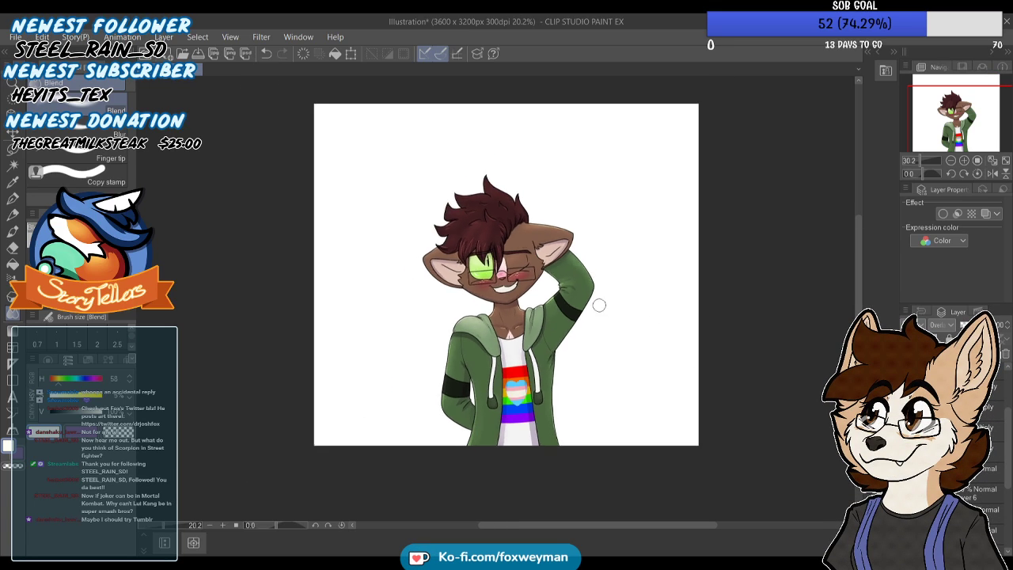
scroll(583, 238, "up", 2)
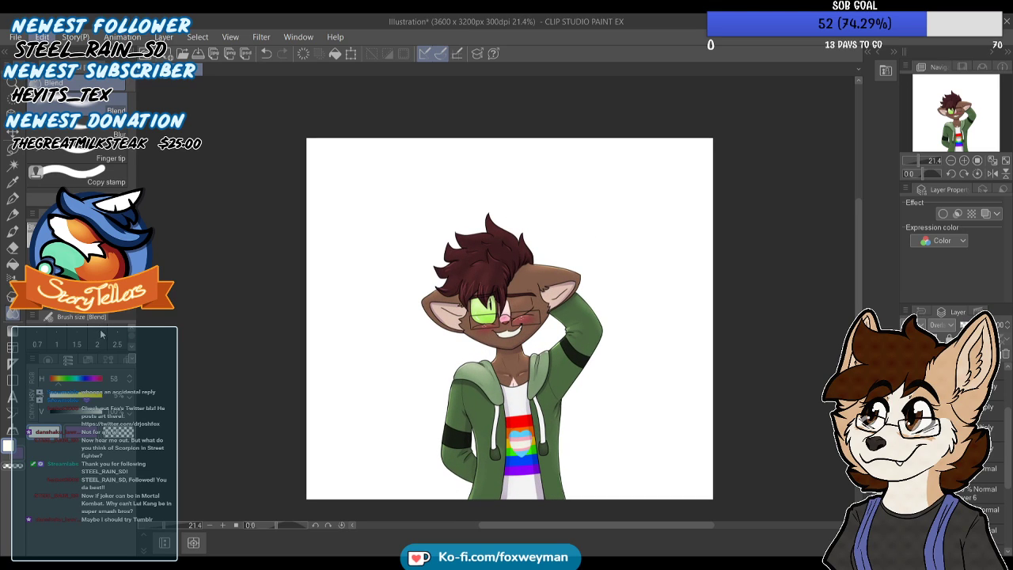
key("ctrl+alt+c")
left_click_drag(510, 139, 509, 206)
left_click(756, 281)
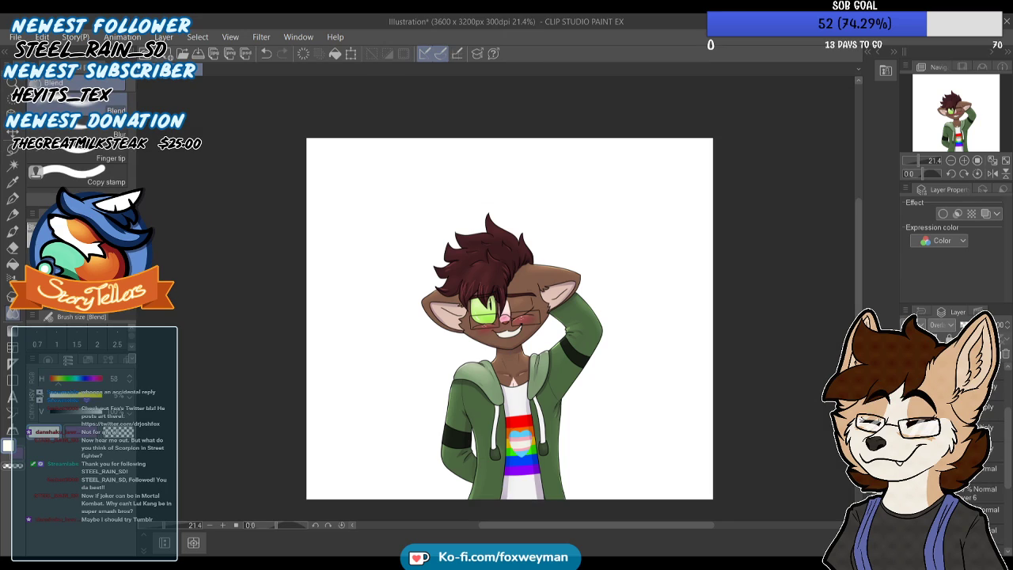
scroll(523, 263, "down", 3)
scroll(528, 249, "up", 3)
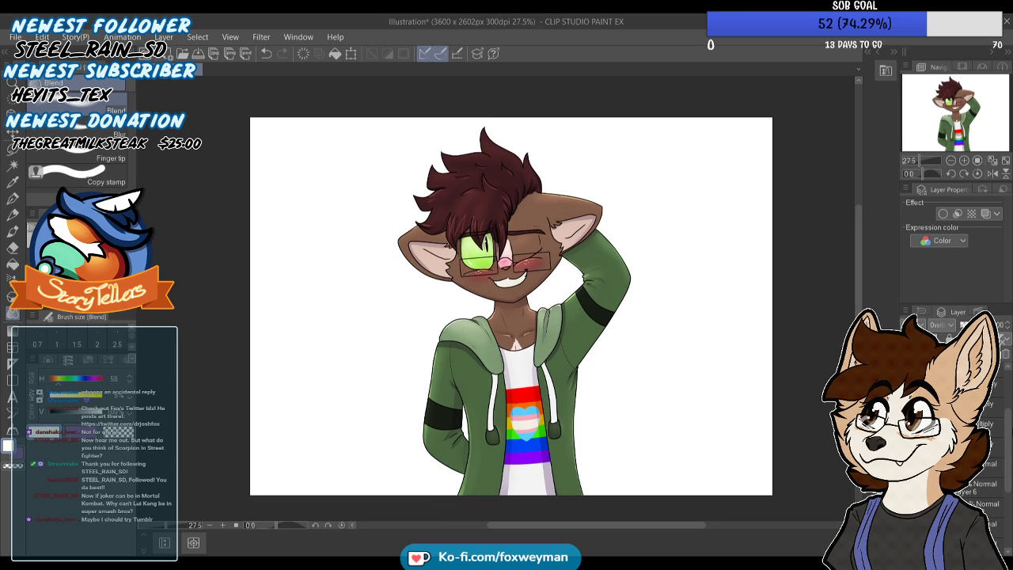
Sample the pale fur colour beside the nose, set its hue to 29, and switch to the Turnip pen
scroll(958, 451, "up", 3)
left_click_drag(1007, 402, 1007, 493)
left_click(973, 499)
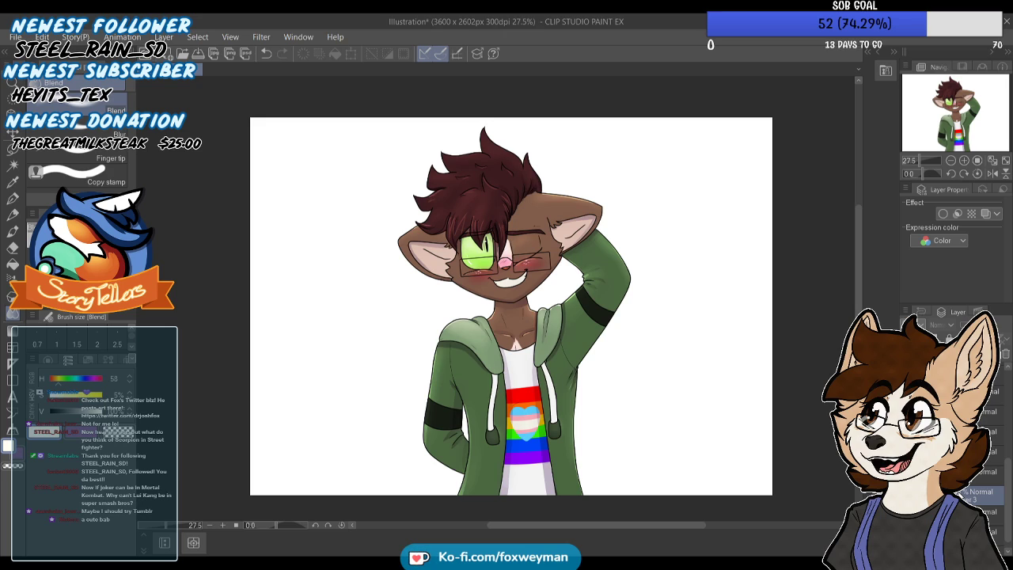
left_click(12, 182)
scroll(437, 198, "up", 1)
left_click(518, 268)
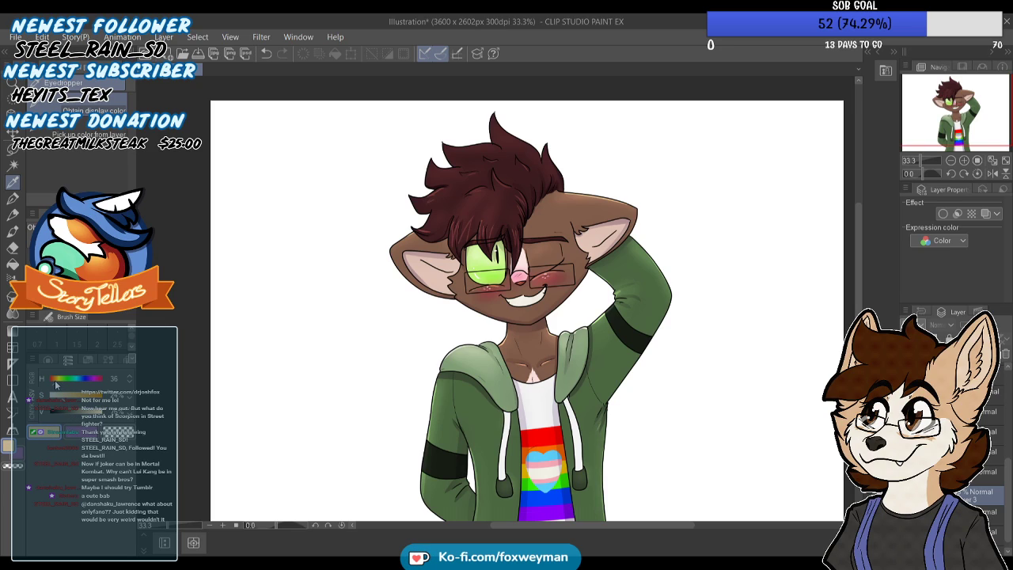
key("p")
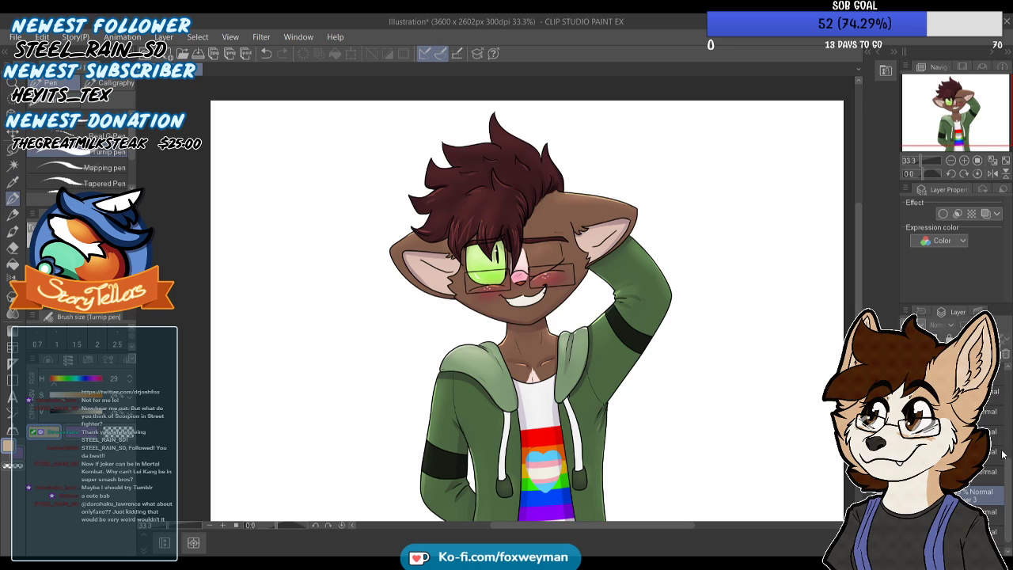
Identify the glasses line layer by toggling its visibility, and make it the active drawing layer
left_click_drag(1005, 478, 1004, 405)
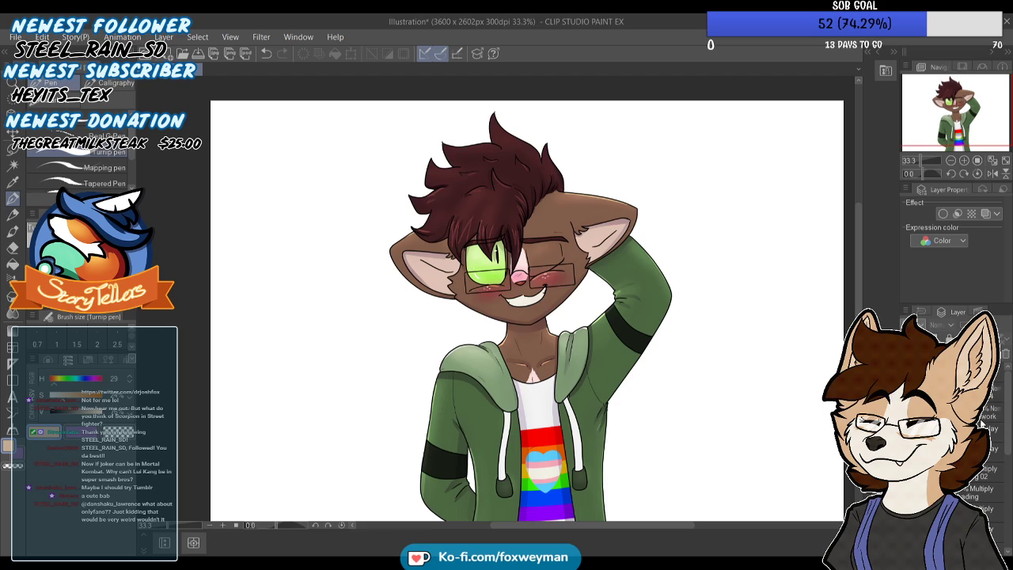
left_click(985, 411)
left_click(909, 392)
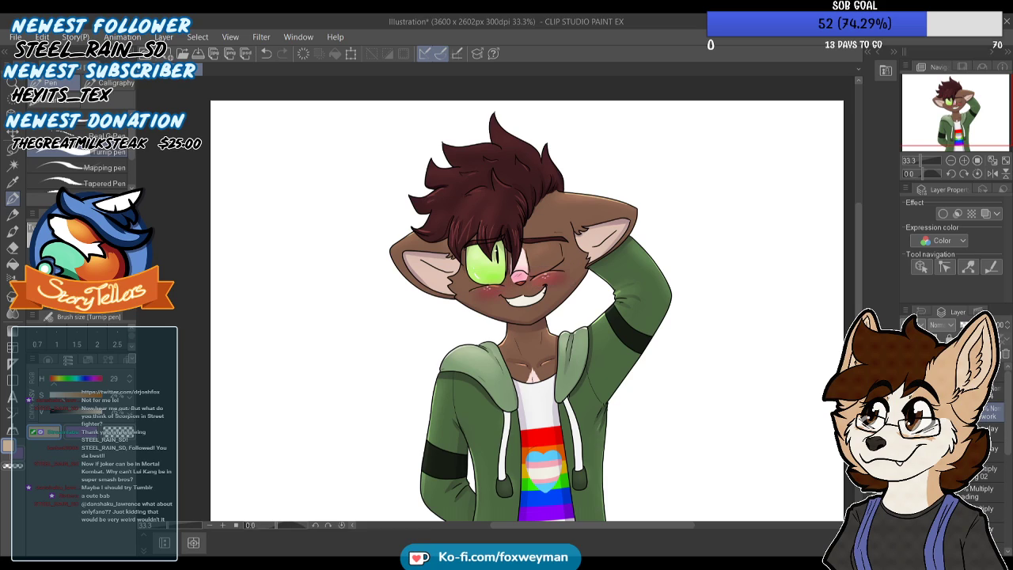
left_click(910, 393)
left_click(986, 392)
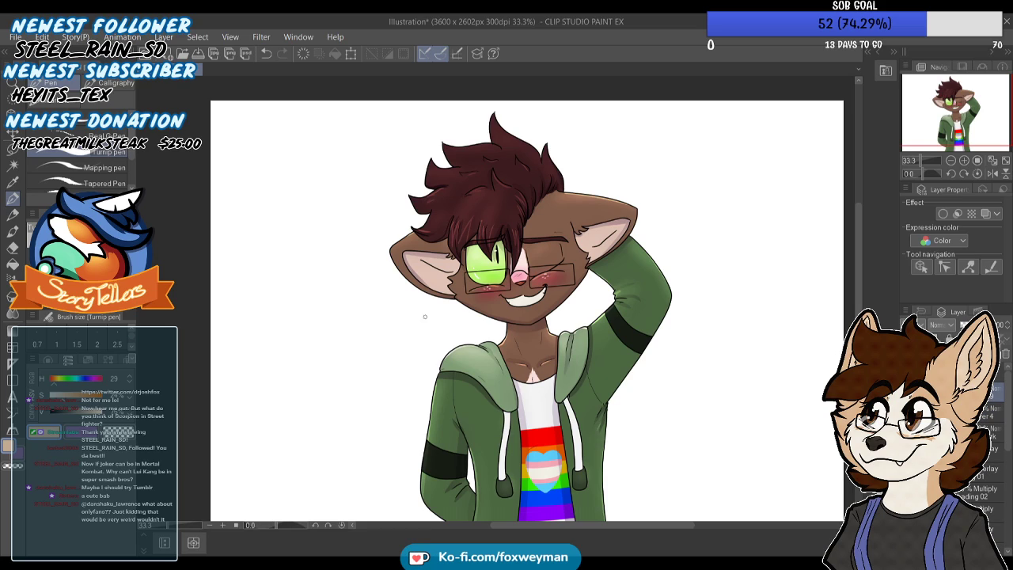
left_click_drag(449, 297, 327, 305)
key("ctrl+z")
left_click_drag(439, 307, 323, 338)
key("ctrl+z")
key("ctrl+z")
left_click_drag(447, 296, 332, 304)
key("ctrl+z")
left_click_drag(435, 299, 327, 317)
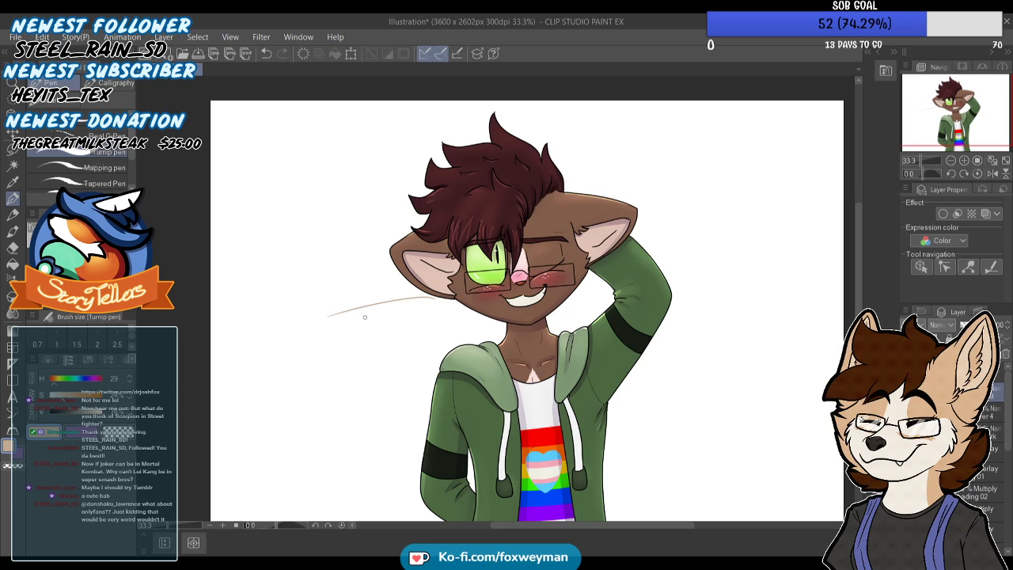
key("ctrl+z")
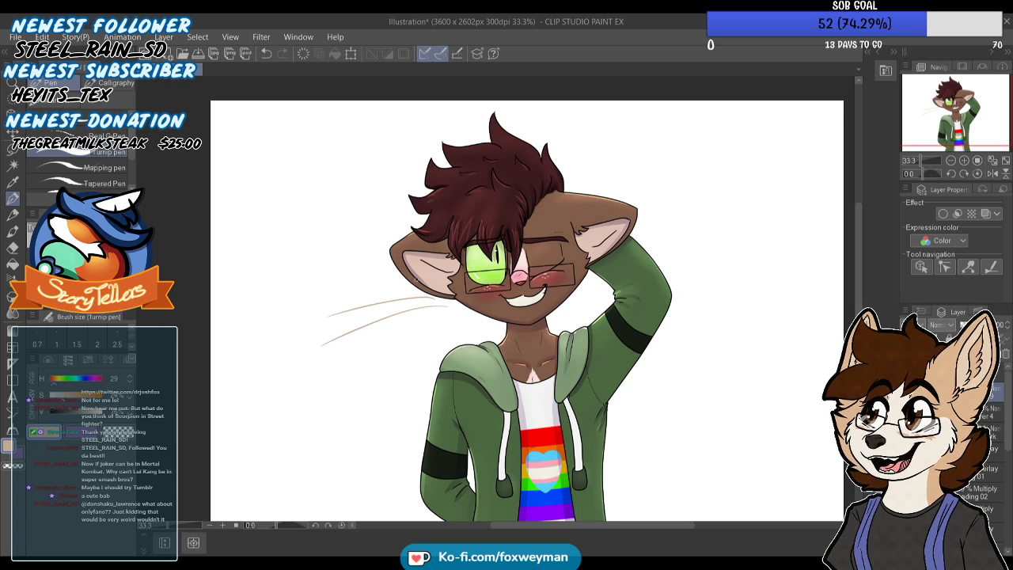
key("ctrl+z")
Draw three thin curved tan whiskers beside the cheek under the open eye, redoing strokes until they curve smoothly
left_click_drag(426, 286, 357, 300)
key("ctrl+z")
mouse_move(449, 310)
left_mouse_down()
mouse_move(390, 326)
mouse_move(385, 308)
mouse_move(351, 324)
left_mouse_up()
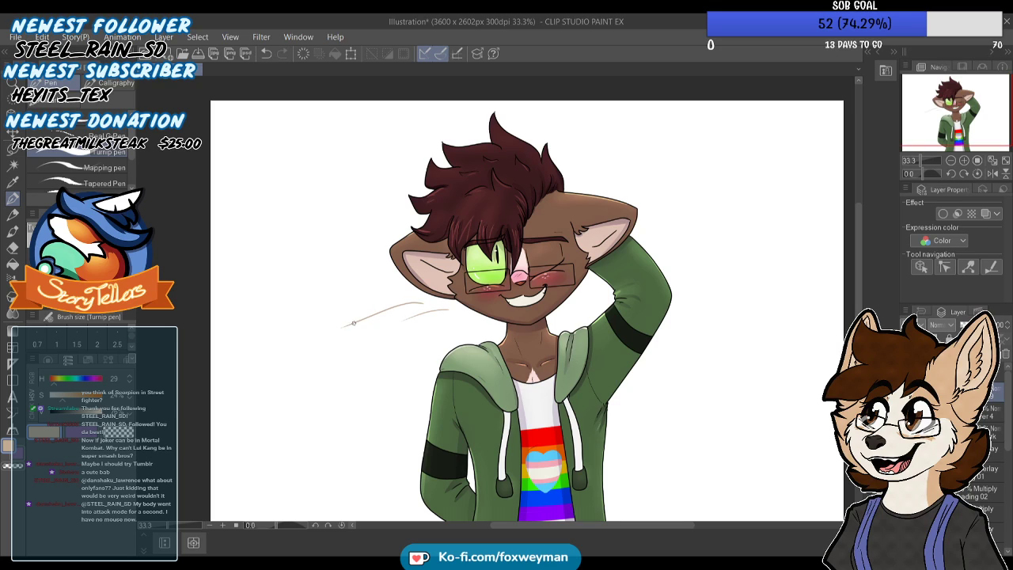
key("ctrl+z")
left_click_drag(431, 302, 352, 321)
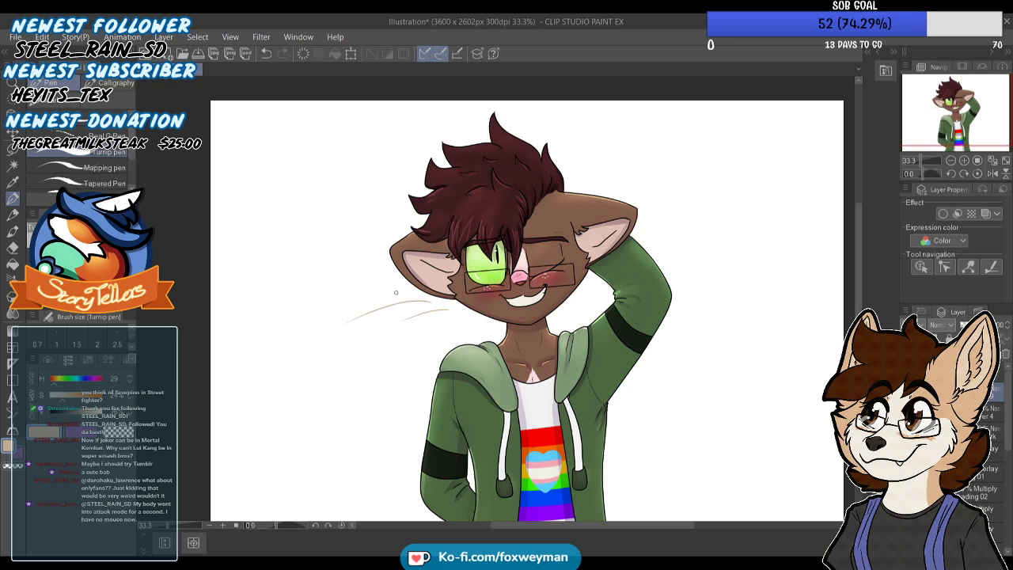
left_click_drag(403, 284, 343, 297)
scroll(408, 244, "down", 3)
scroll(455, 226, "up", 2)
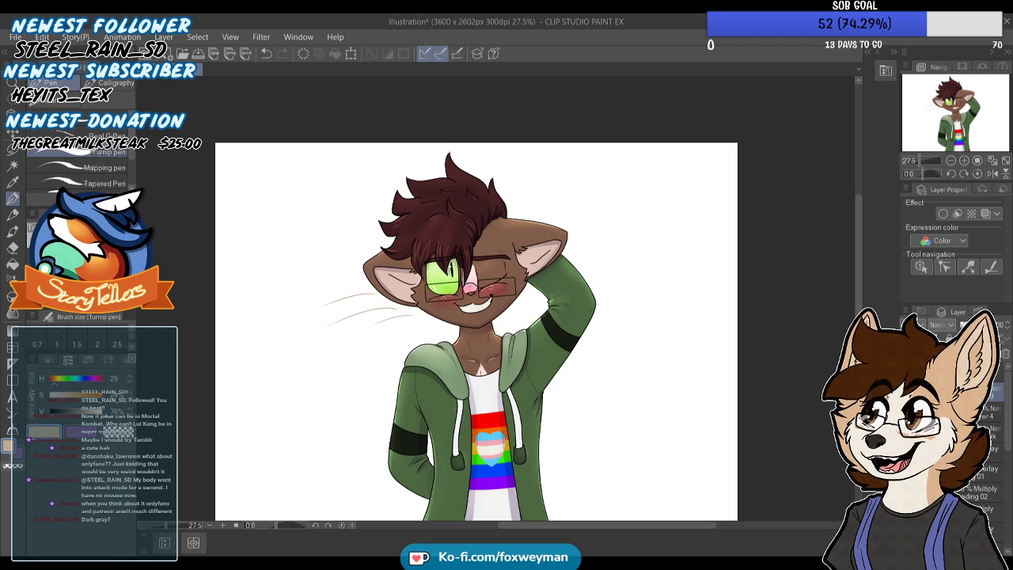
Add pale highlight strokes across the whiskers on a new layer and blend it as Overlay at 66% opacity
key("ctrl+shift+n")
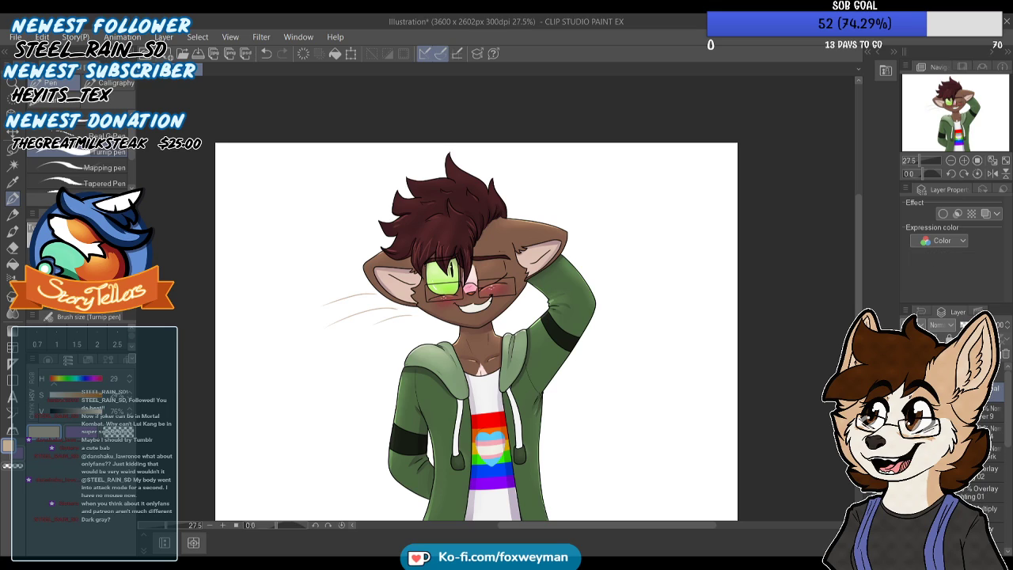
mouse_move(74, 399)
left_mouse_down()
mouse_move(54, 398)
mouse_move(108, 415)
left_mouse_up()
left_click_drag(346, 290, 367, 319)
scroll(378, 311, "up", 3)
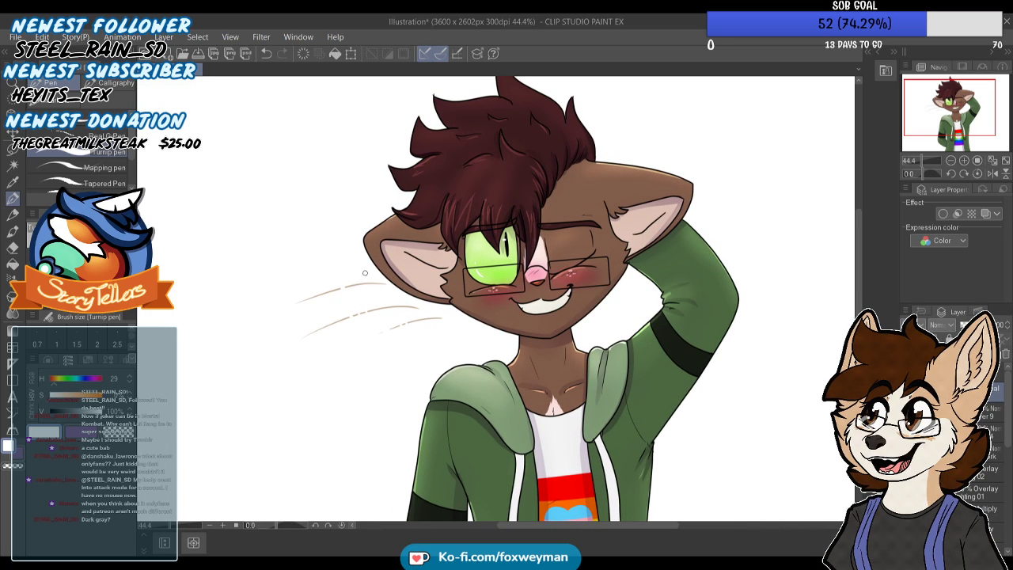
scroll(365, 273, "down", 3)
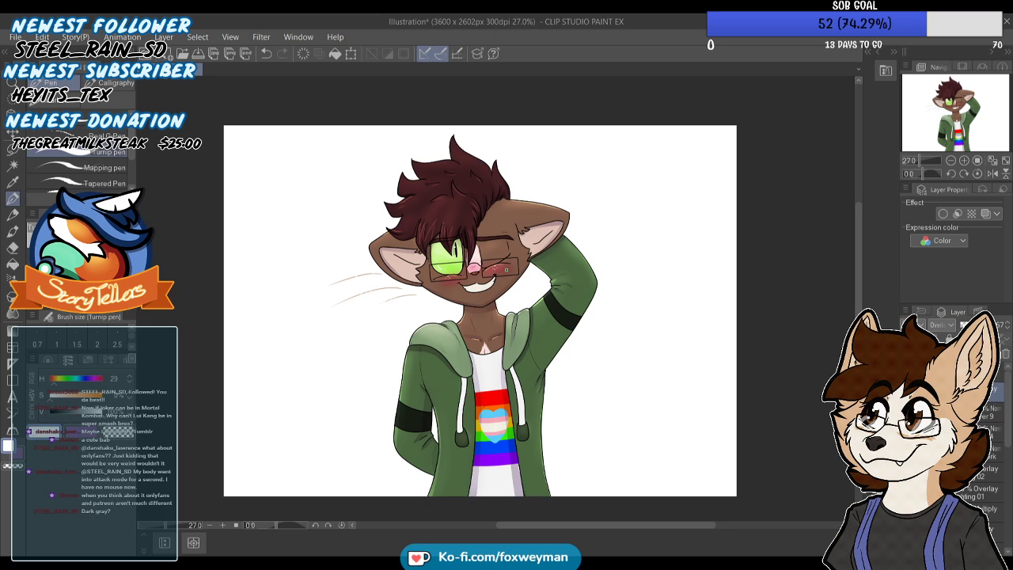
scroll(401, 255, "up", 4)
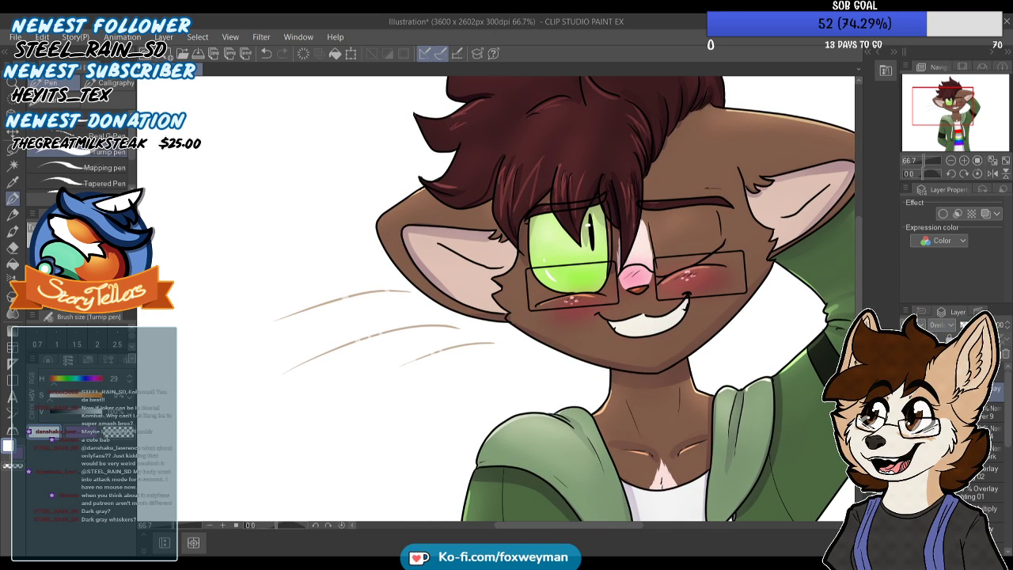
scroll(353, 277, "down", 2)
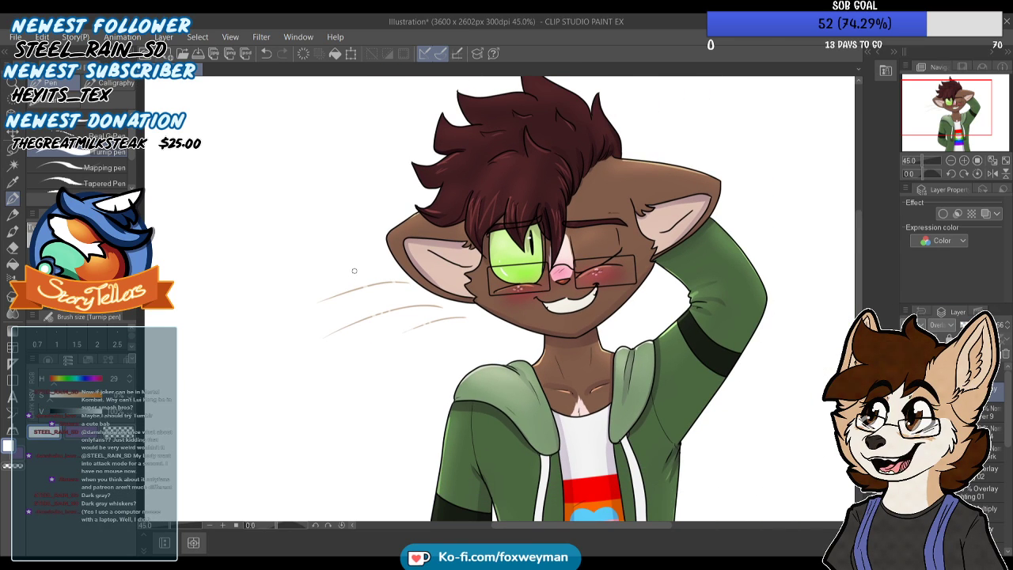
scroll(364, 265, "down", 1)
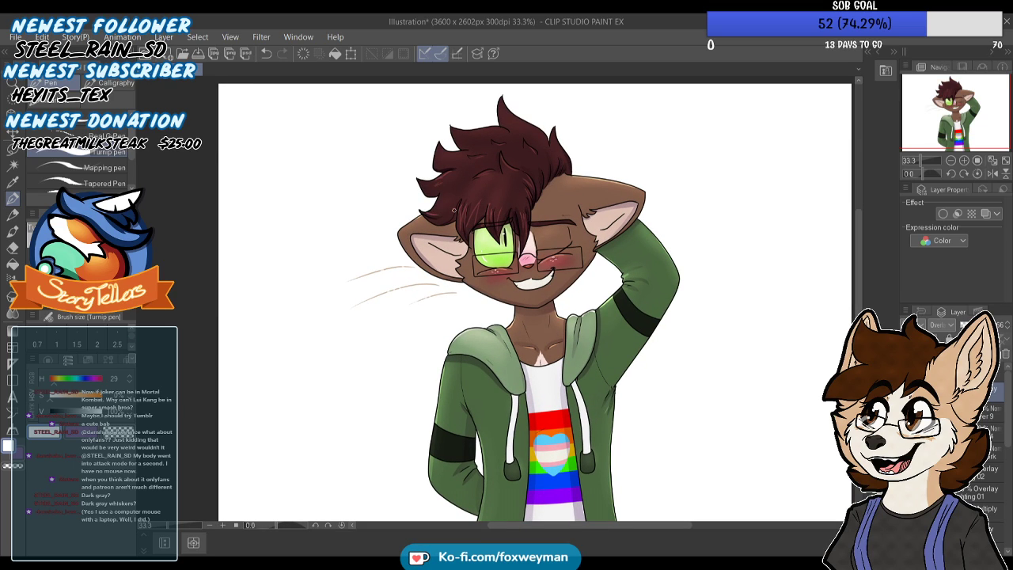
scroll(427, 247, "down", 2)
scroll(411, 294, "up", 1)
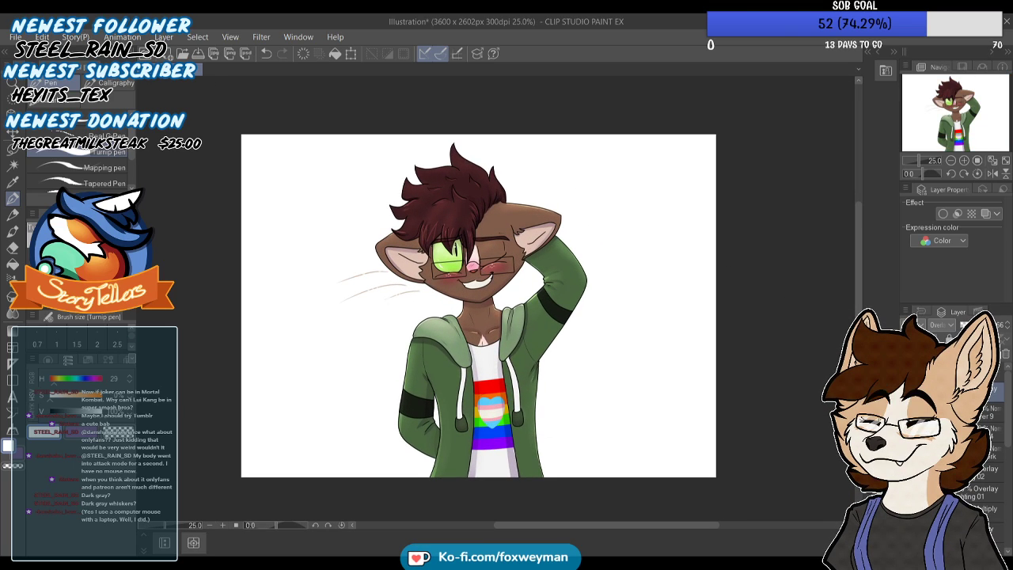
Fill the whole canvas behind the character with a medium green rectangle, hue 104, on a layer near the bottom of the stack
left_click_drag(1007, 410, 1007, 510)
left_click(979, 489)
left_click(981, 521)
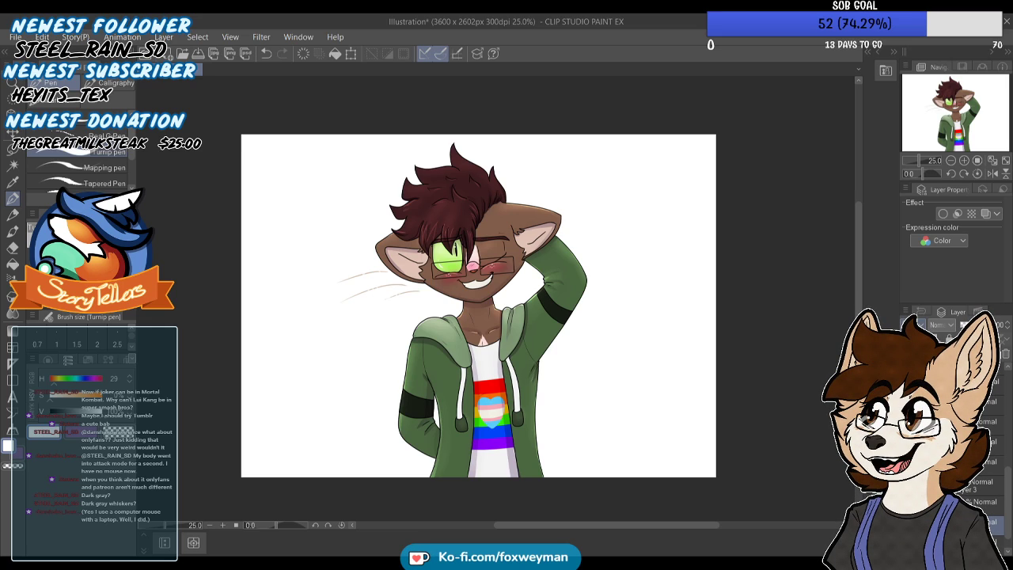
scroll(511, 296, "down", 1)
scroll(518, 364, "up", 1)
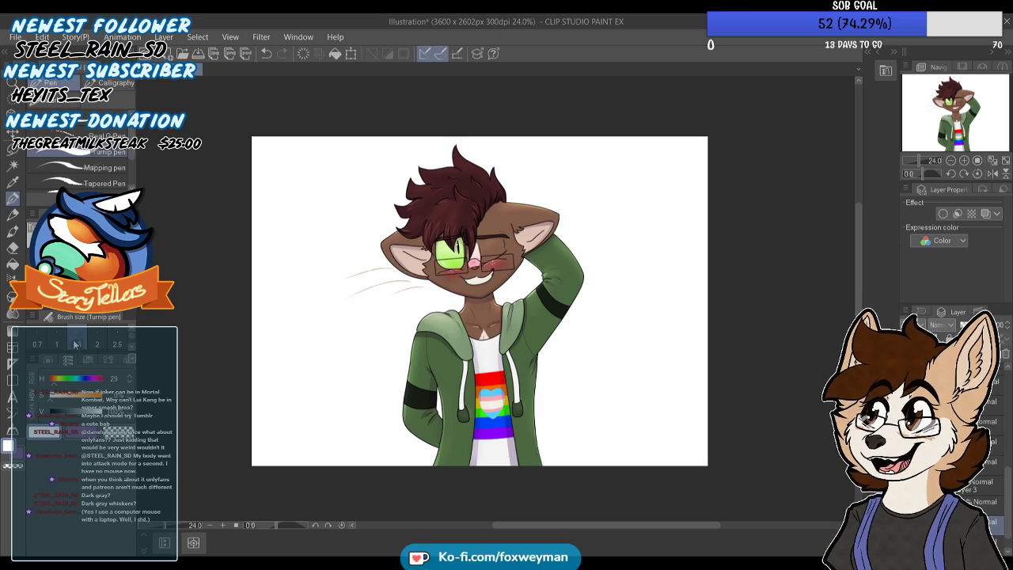
left_click(69, 379)
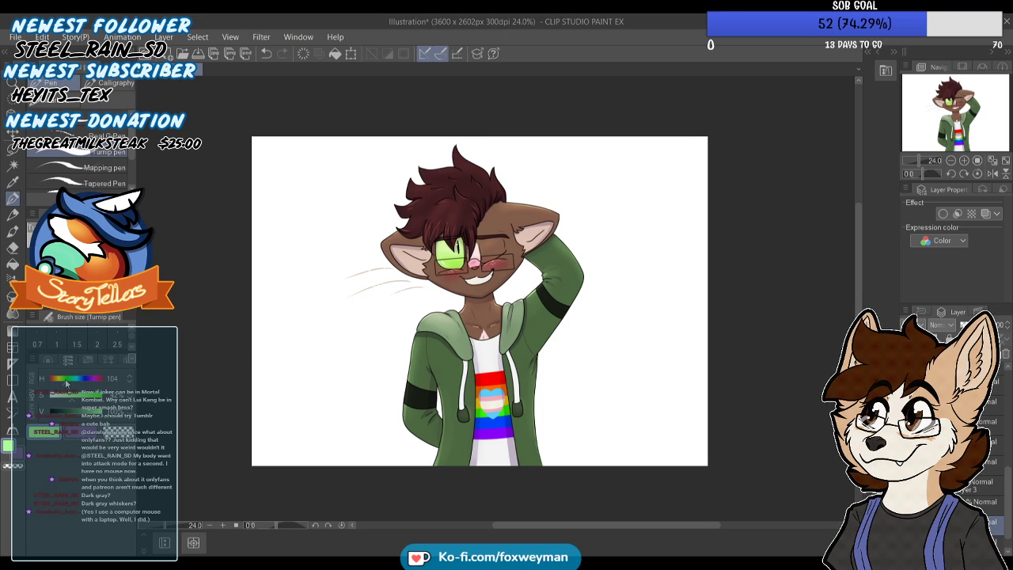
left_click(78, 396)
left_click(91, 412)
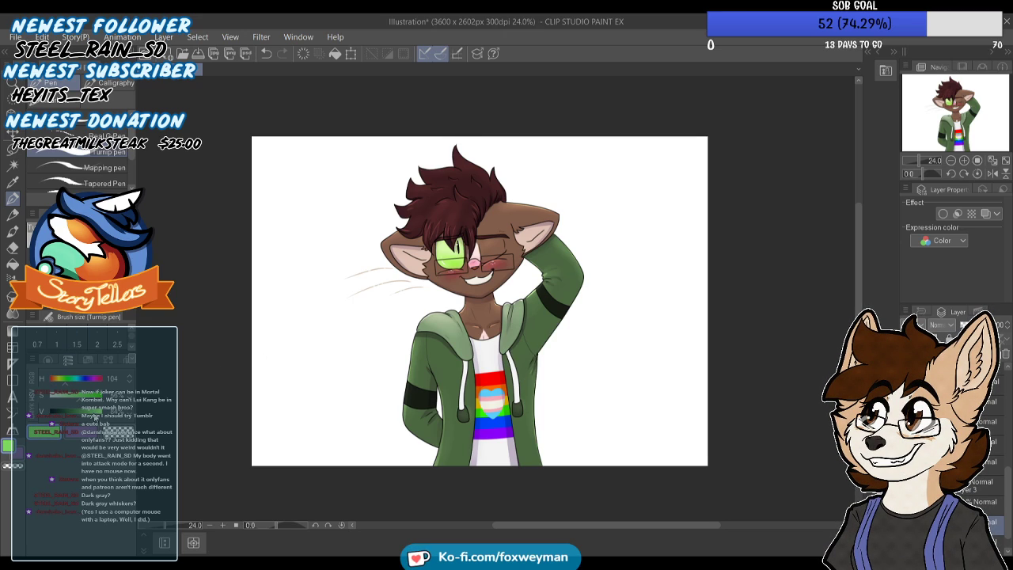
left_click(12, 380)
left_click_drag(239, 494, 745, 123)
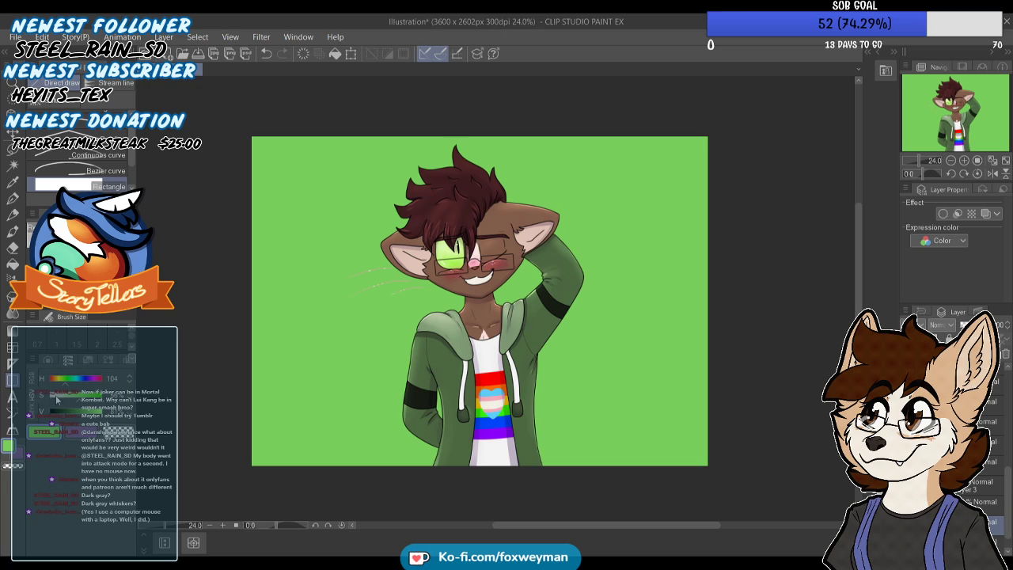
Draw a full-height pale green rectangle behind the character, widening it to leave a narrow darker green band on each side
left_click_drag(323, 461, 631, 137)
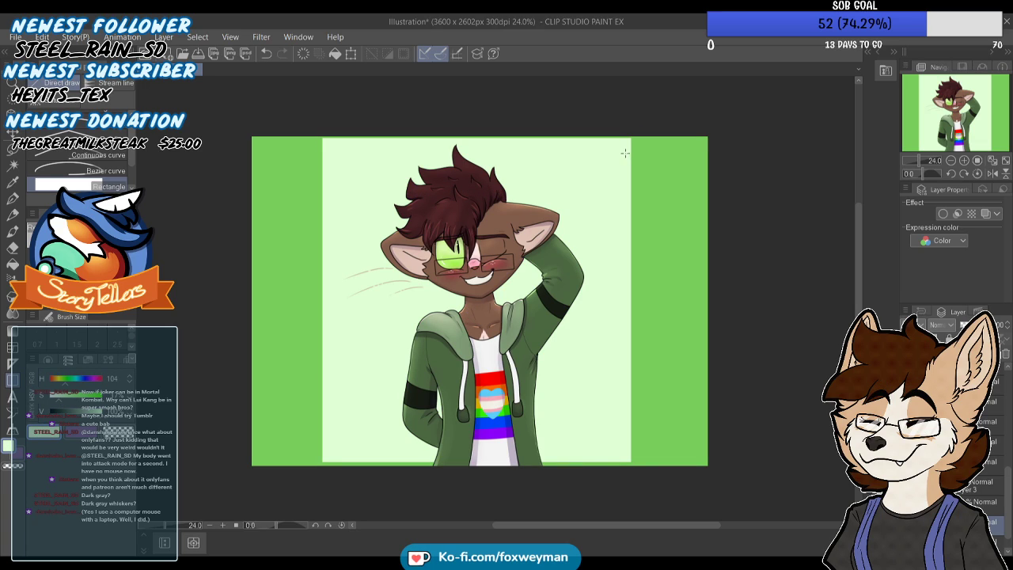
key("ctrl+z")
left_click_drag(287, 479, 674, 136)
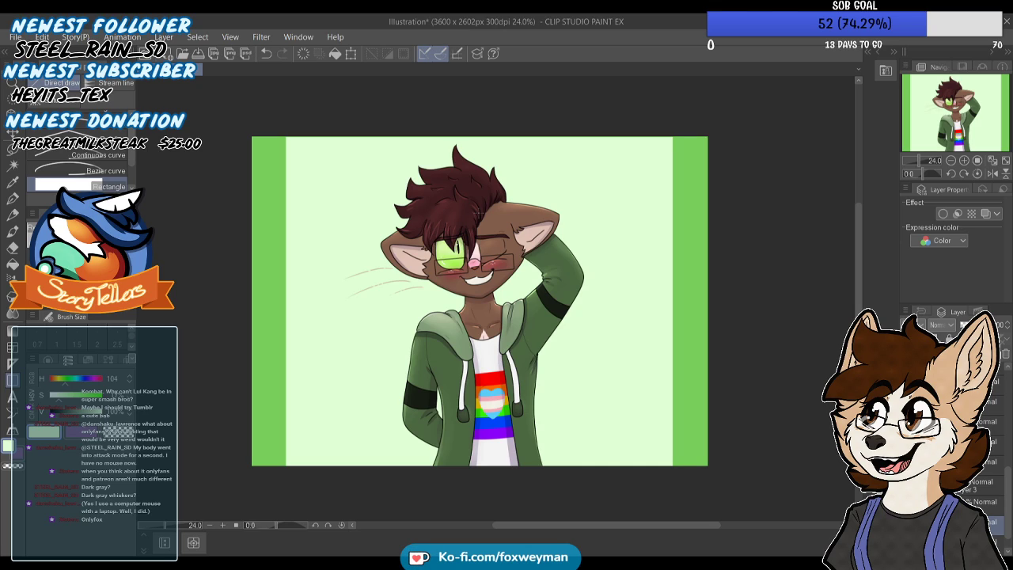
Group all the character's layers, from the topmost details down to the flat colours, into one folder separate from the background
left_click_drag(1007, 503, 1008, 413)
left_click(996, 390)
left_click(994, 389)
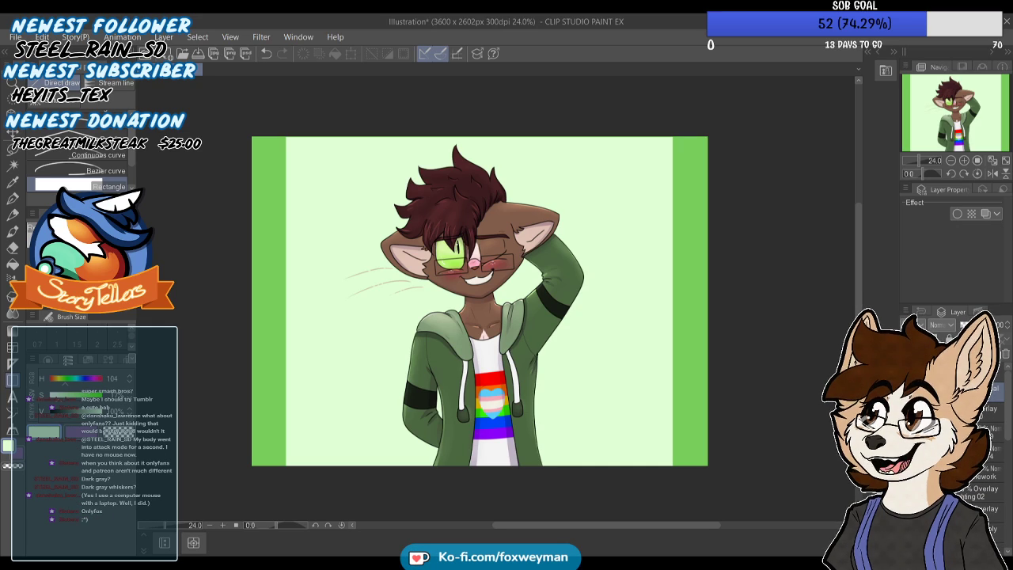
left_click_drag(991, 373, 985, 411)
left_click(994, 374)
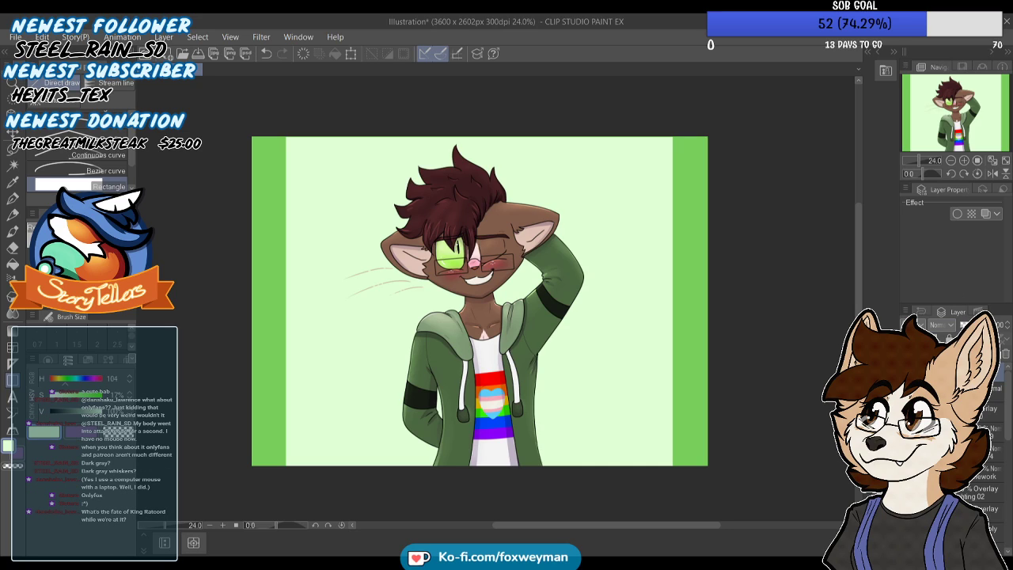
left_click(1004, 411)
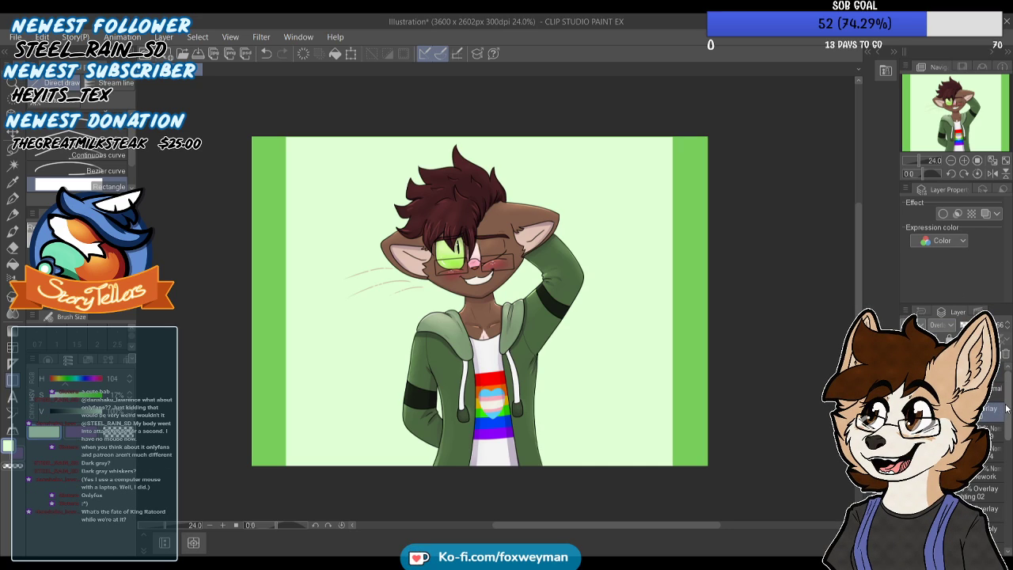
left_click_drag(1007, 417, 1010, 504)
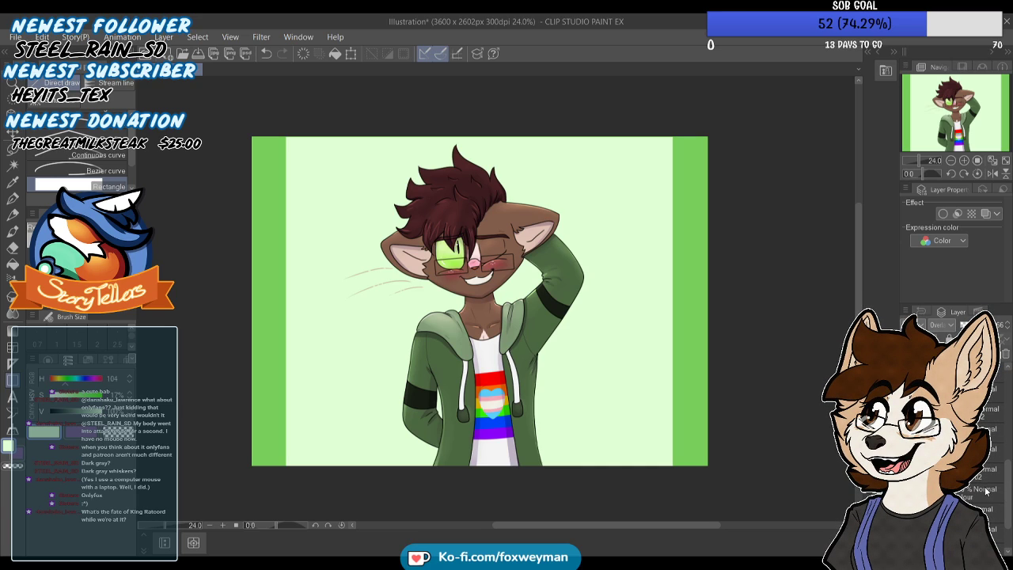
scroll(986, 489, "up", 3)
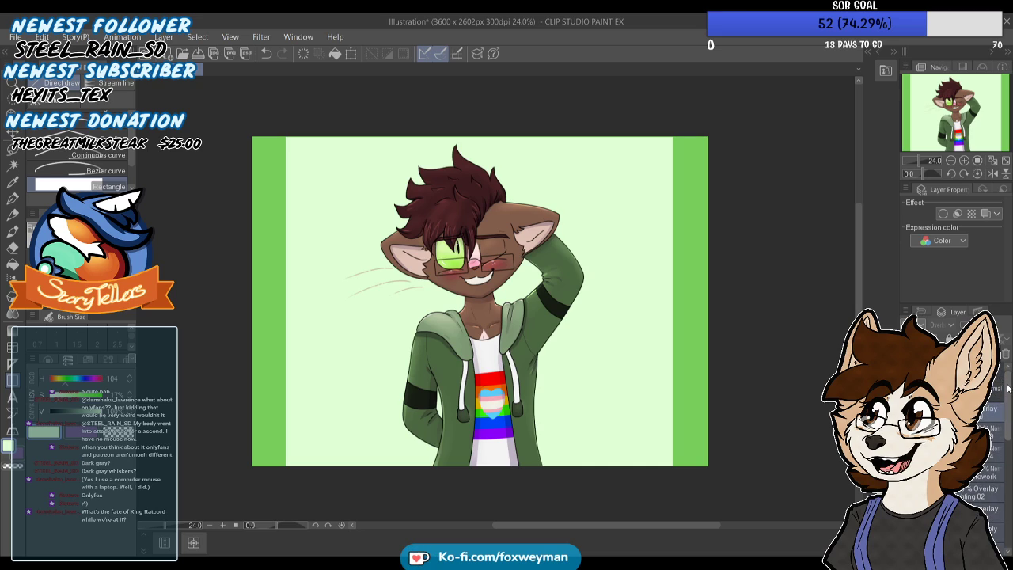
left_click(984, 492, "ctrl")
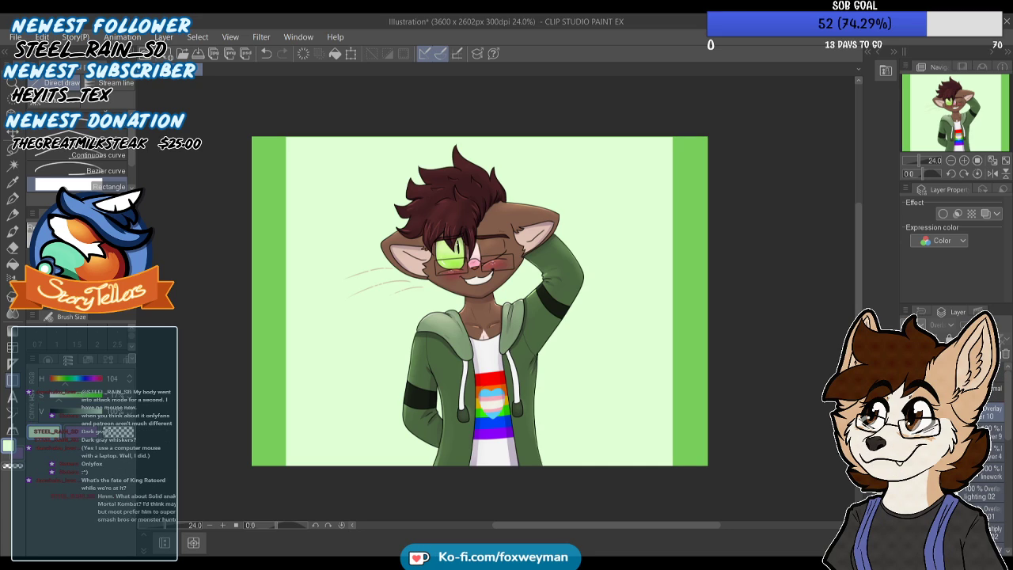
key("ctrl+g")
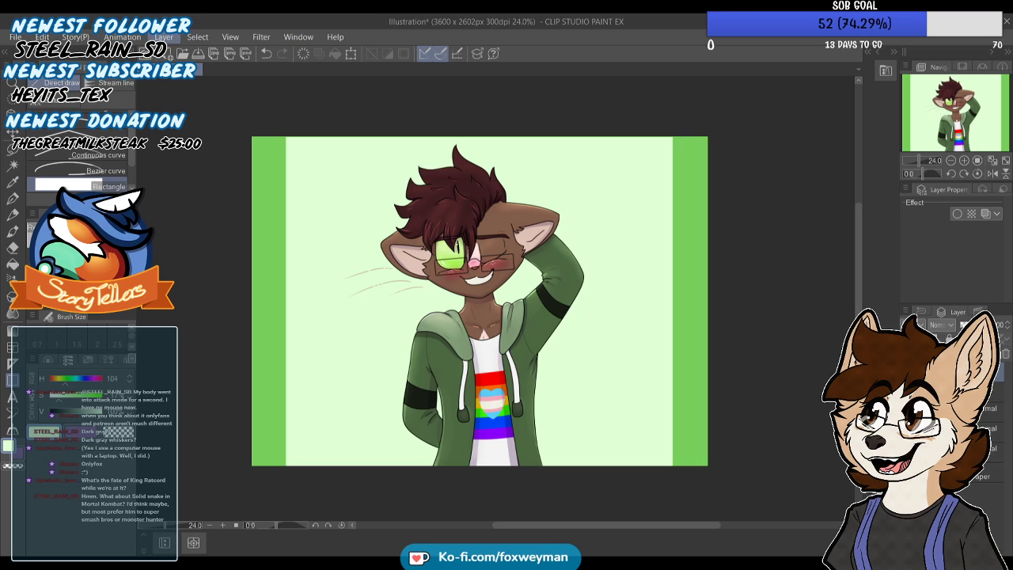
Duplicate the character folder, place the copy beneath the original, and offset it slightly down and to the right
left_click(13, 114)
left_click_drag(512, 361, 517, 365)
key("ctrl+z")
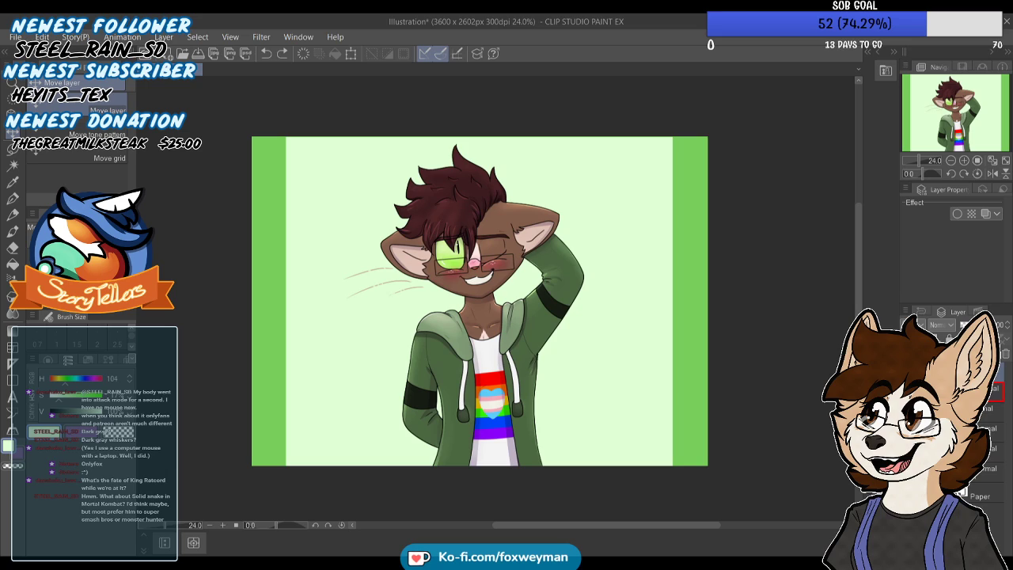
left_click_drag(982, 375, 981, 402)
left_click_drag(485, 273, 490, 280)
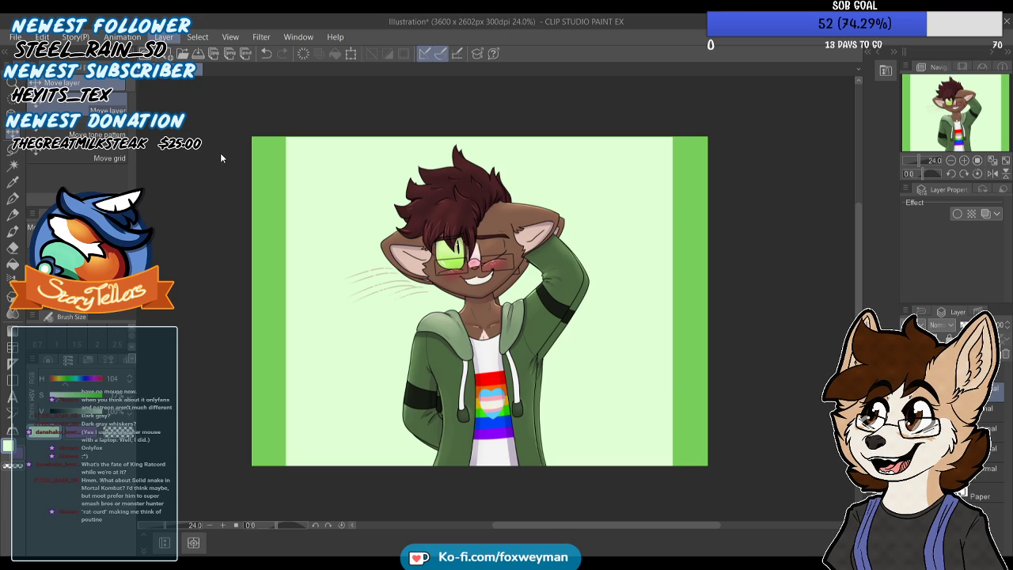
Merge the offset character copy into a single layer and darken it into a solid black silhouette
left_click(228, 328)
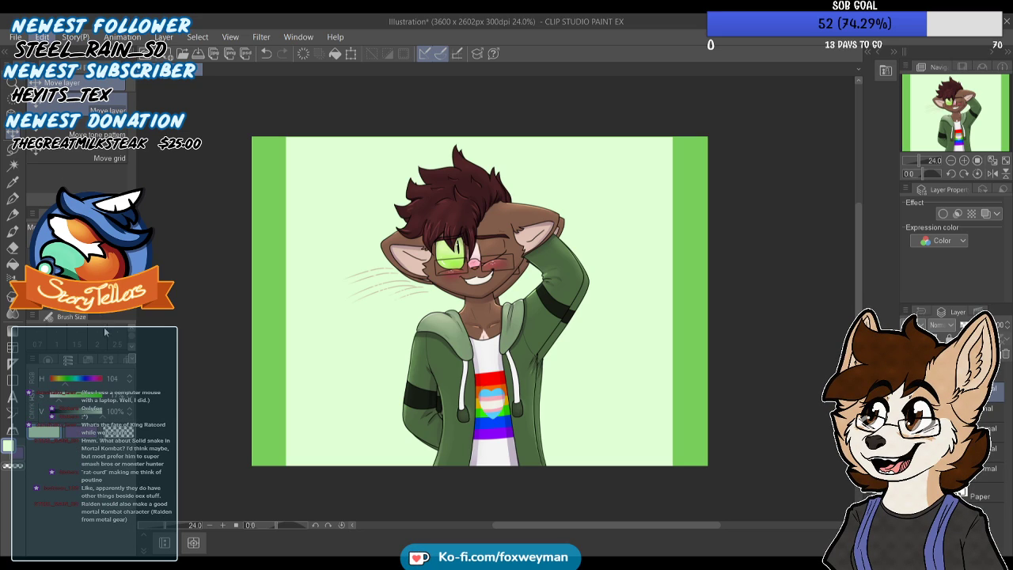
left_click(270, 350)
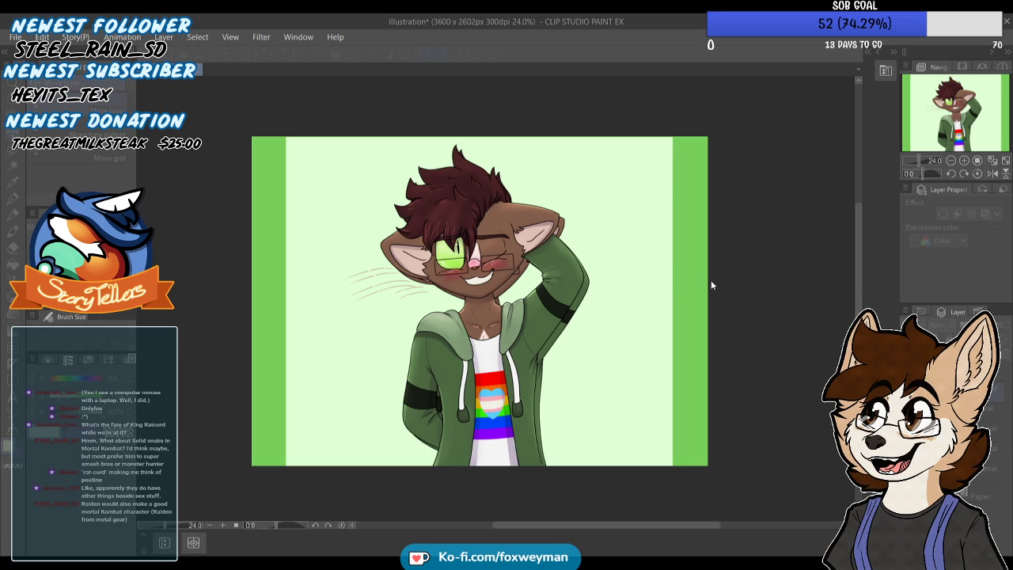
left_click_drag(790, 322, 752, 276)
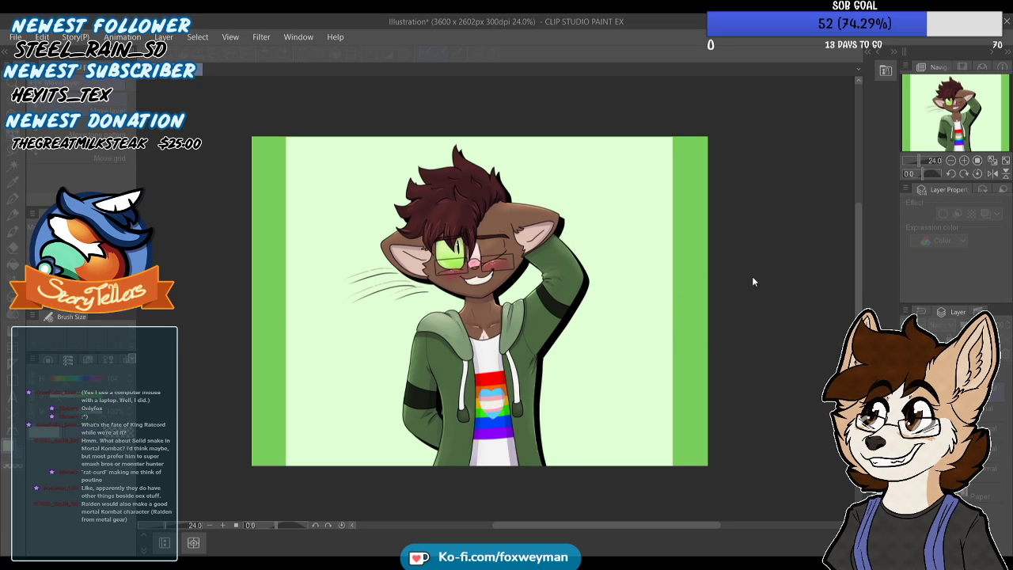
left_click(983, 244)
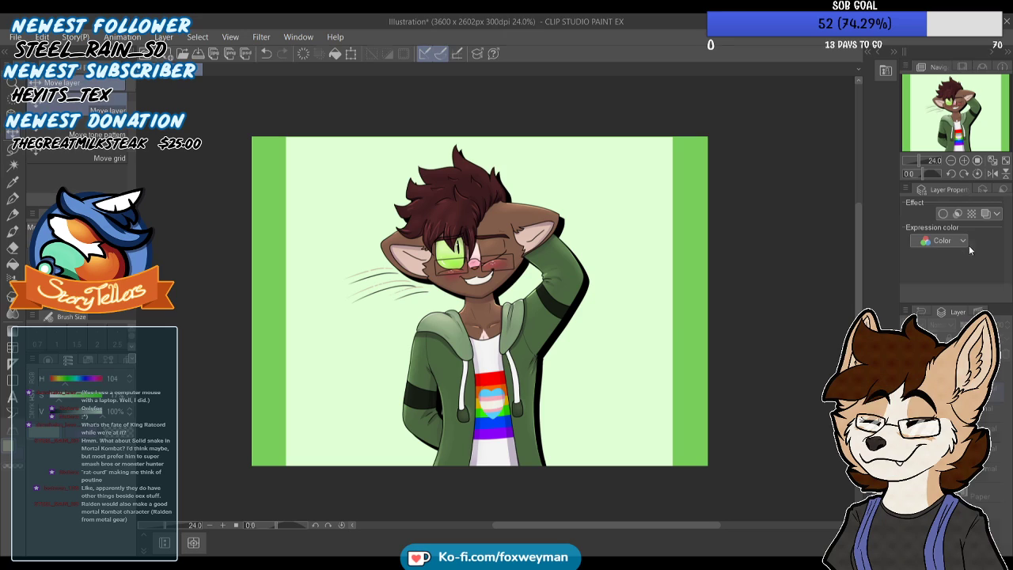
Try the silhouette as a drop shadow in Overlay mode and in Multiply mode at 28% opacity
left_click(953, 175)
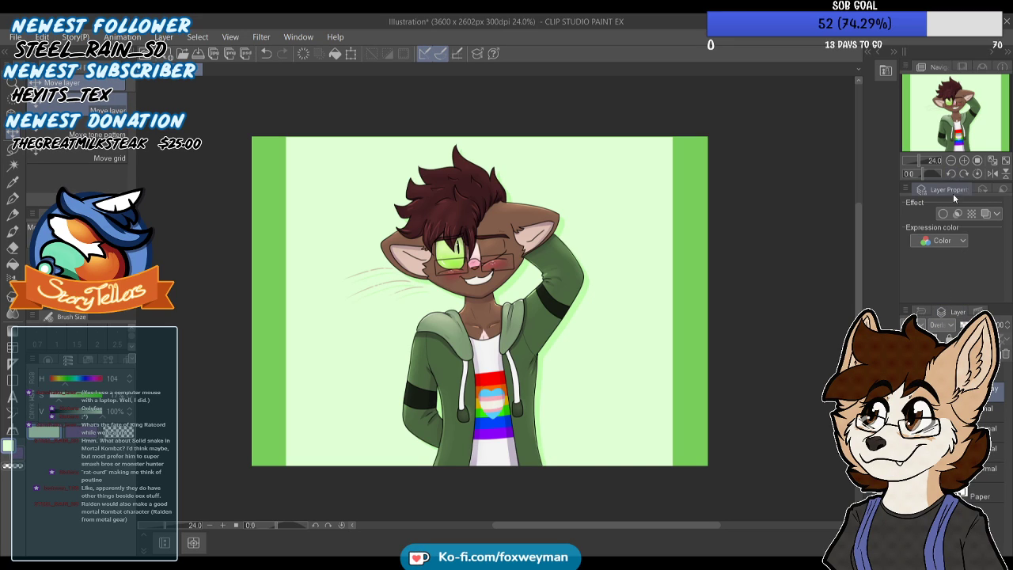
left_click(948, 46)
left_click(971, 326)
left_click_drag(974, 325, 976, 325)
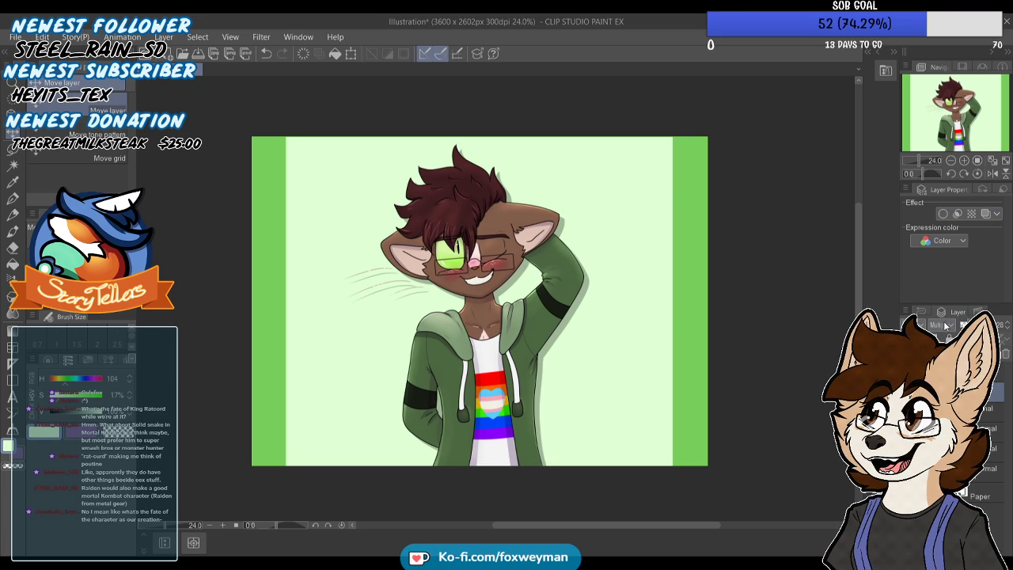
Blend the silhouette shadow as Overlay, then duplicate it for a stronger green shadow and set the copy's opacity to 57%
left_click(952, 171)
left_click_drag(978, 325, 995, 325)
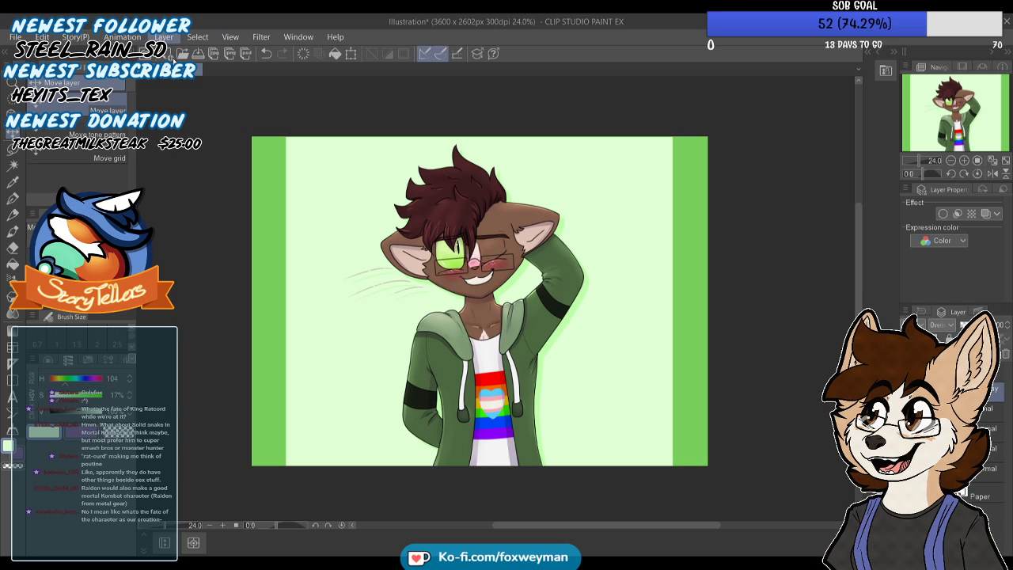
left_click(201, 139)
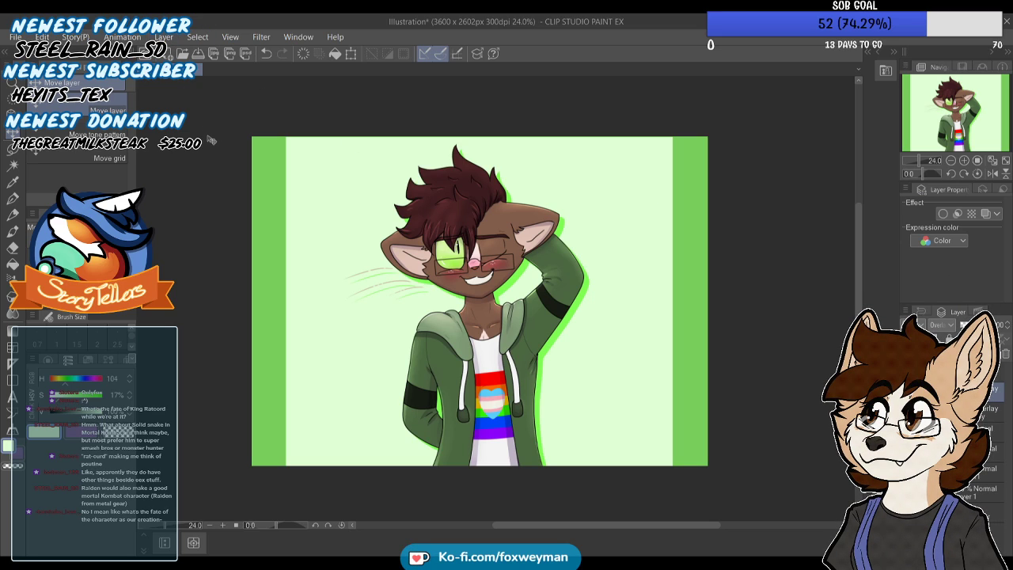
left_click(983, 325)
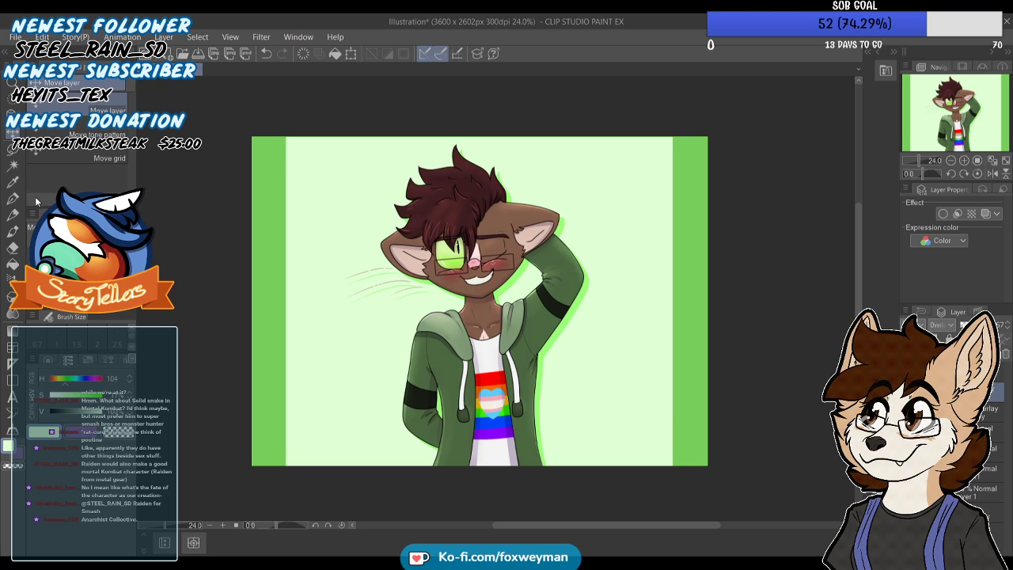
Add a two-line green text signature with the artist's name and 2021 on the pale background beside the hoodie
left_click(14, 396)
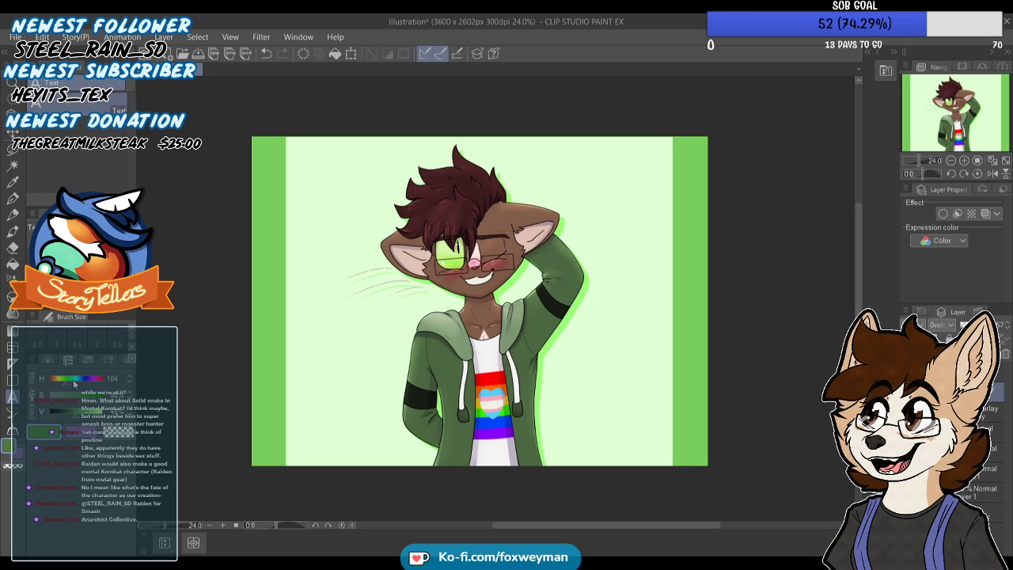
scroll(556, 366, "up", 3)
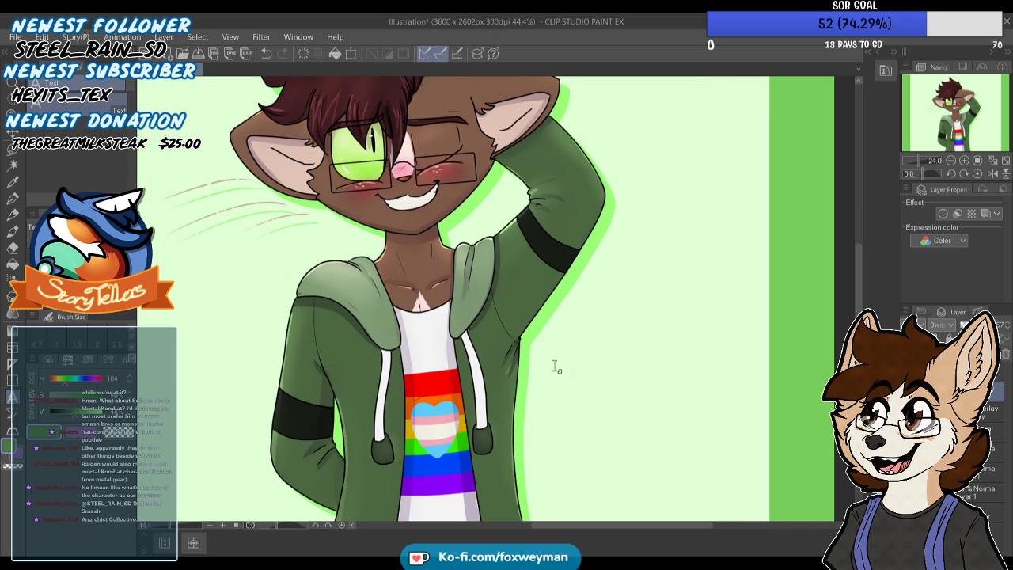
left_click(554, 367)
type("FOX")
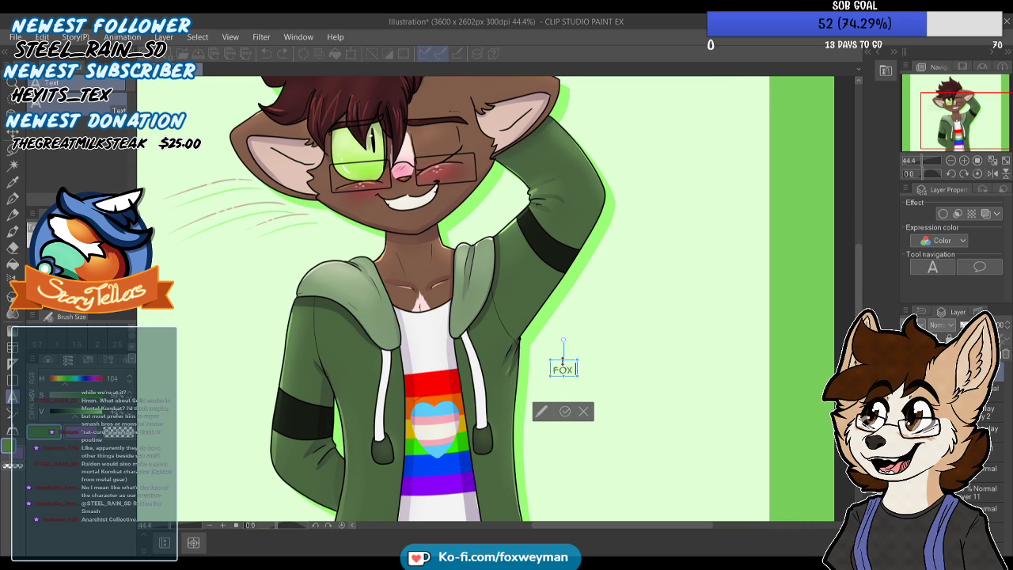
type(" WEYMAN")
key("Return")
type("2021")
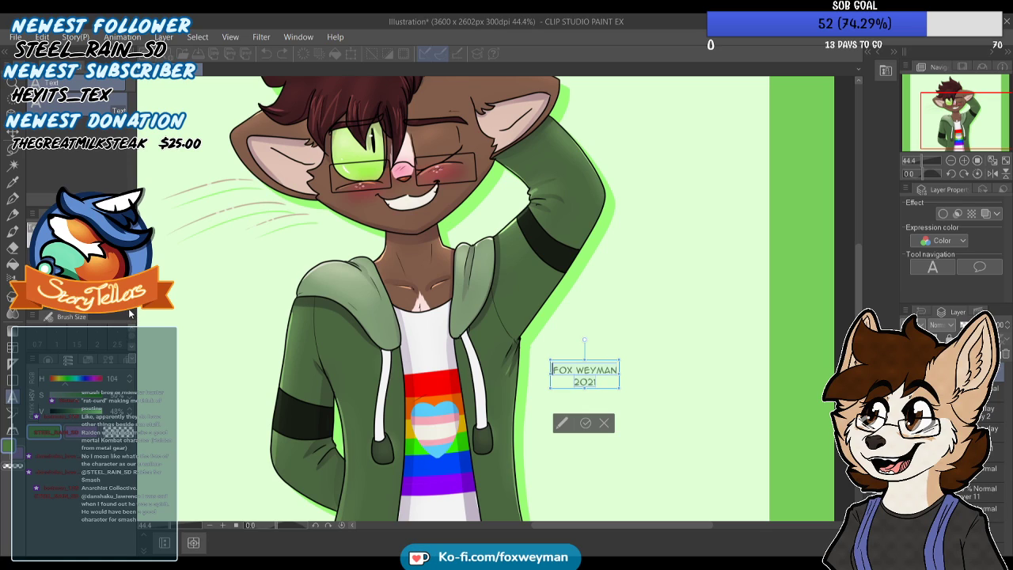
Try another font for the signature, settle on a slanted hand-lettered one, and commit the text
left_click(110, 339)
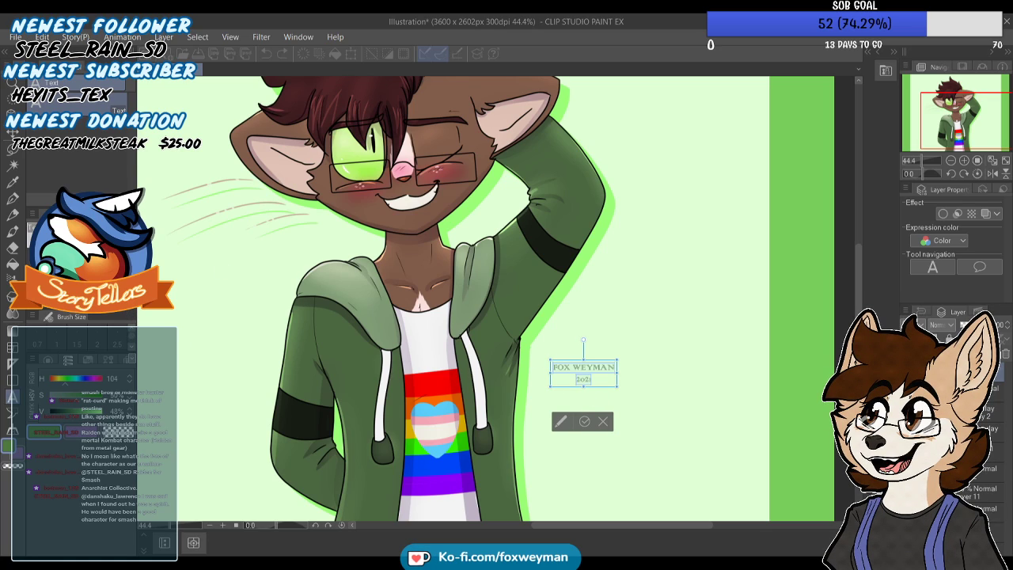
left_click(78, 349)
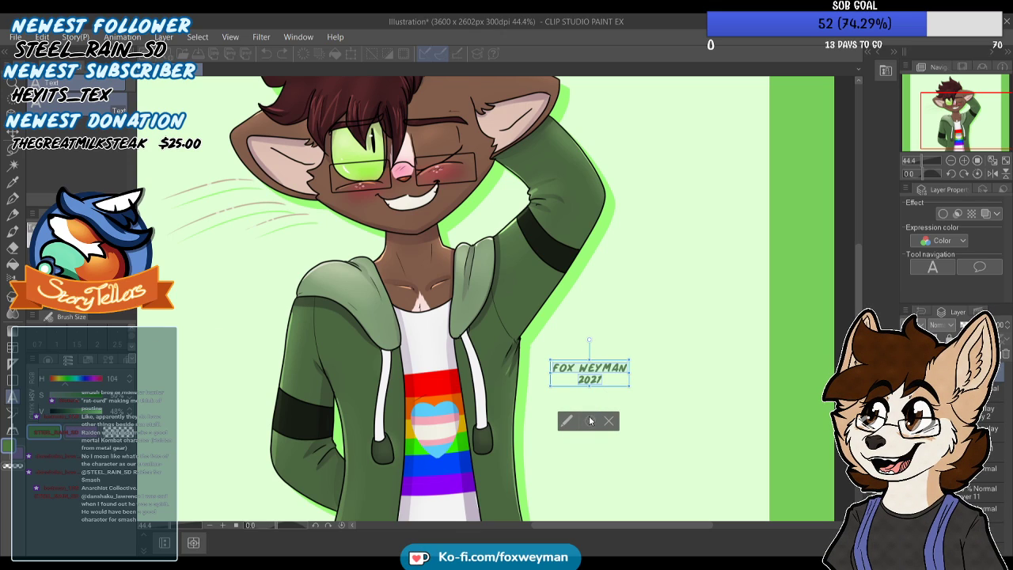
left_click(590, 421)
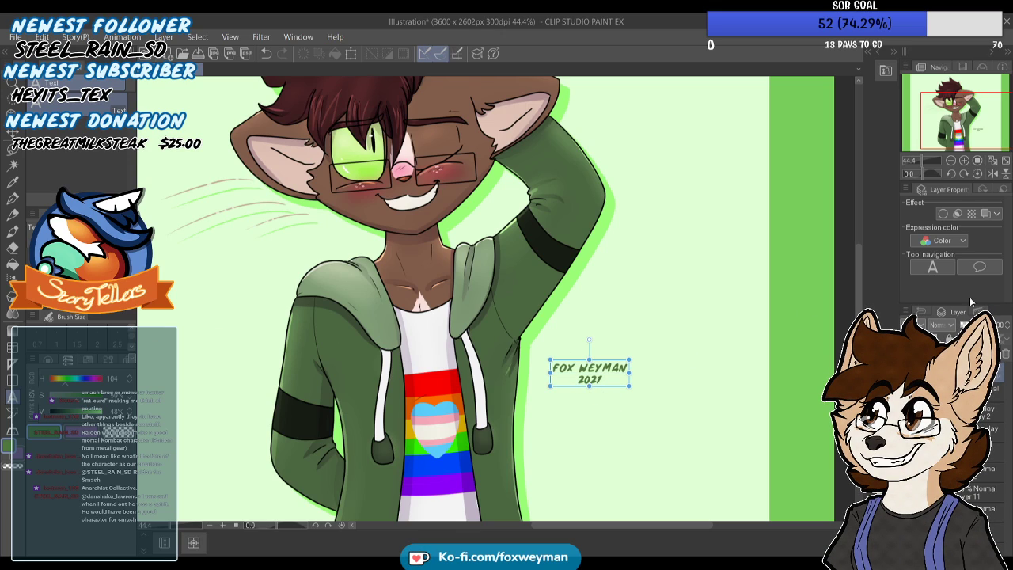
Fade the signature to 15% opacity in Normal blending mode and move it beside the character's neck, just above the hood and below the whiskers
left_click(948, 175)
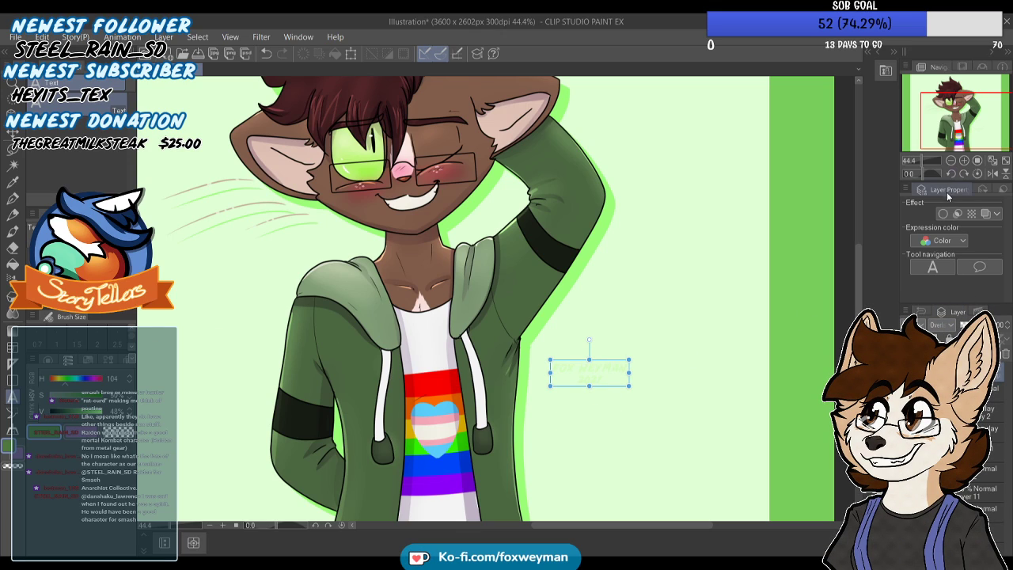
left_click(953, 56)
left_click_drag(981, 325, 968, 325)
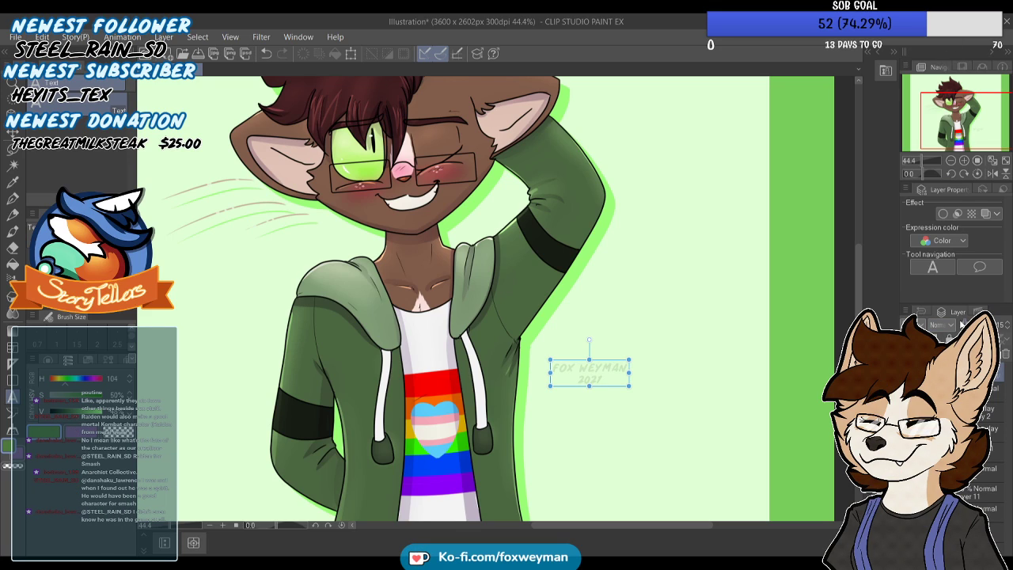
left_click(13, 132)
left_click_drag(593, 377, 342, 247)
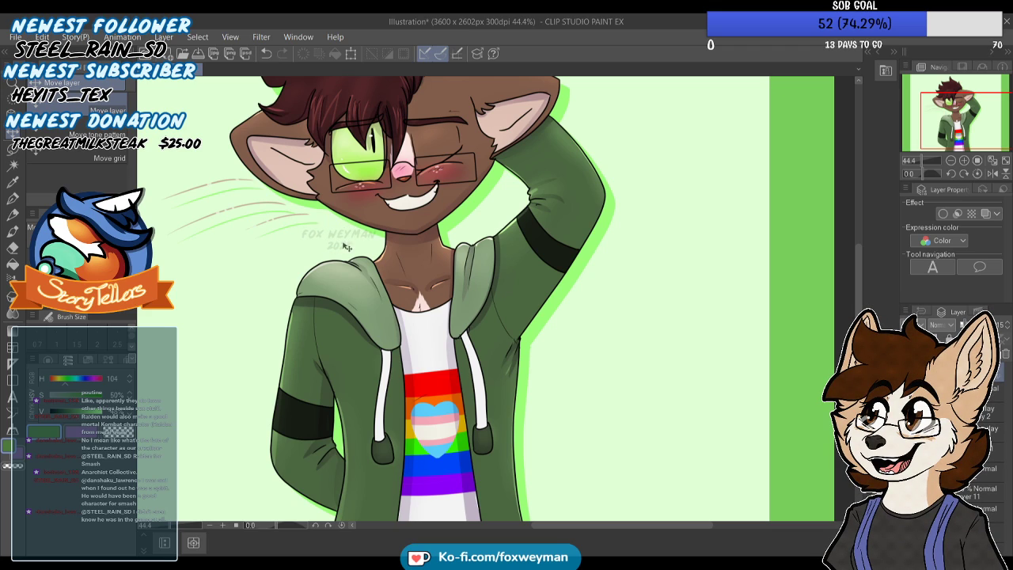
Start saving the finished illustration with the whole canvas in view
scroll(353, 273, "down", 3)
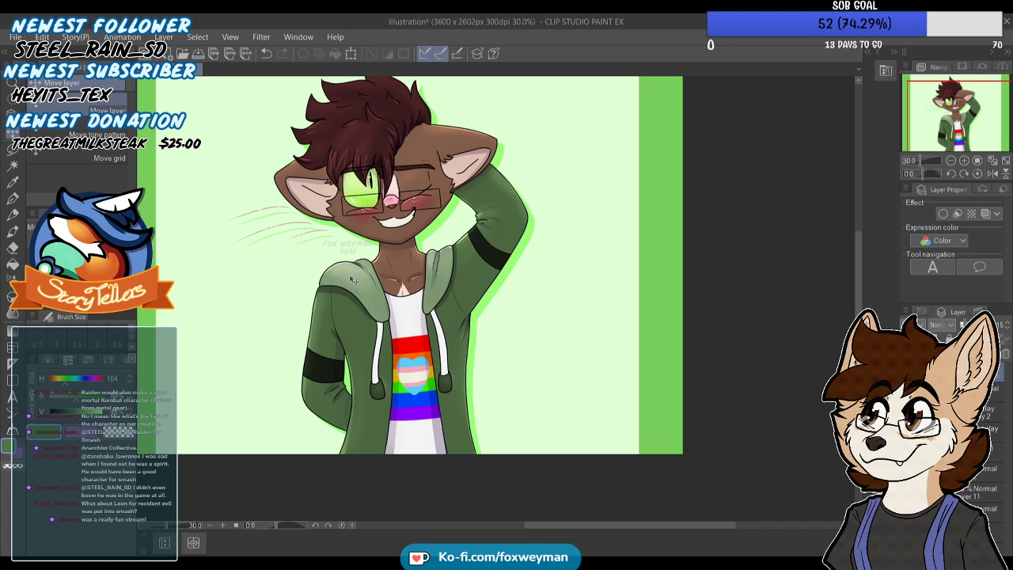
scroll(461, 290, "down", 3)
scroll(352, 216, "up", 2)
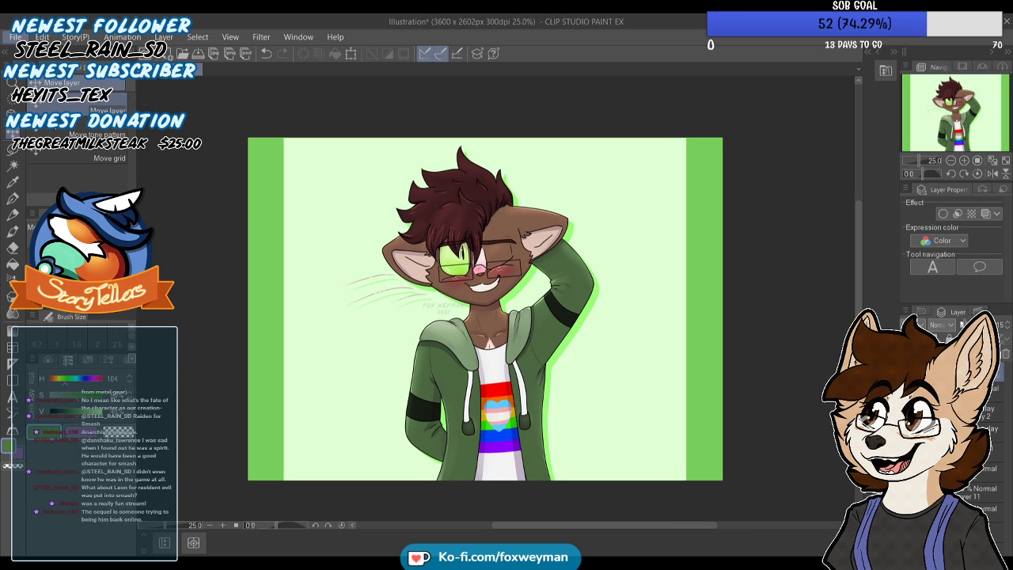
left_click(107, 149)
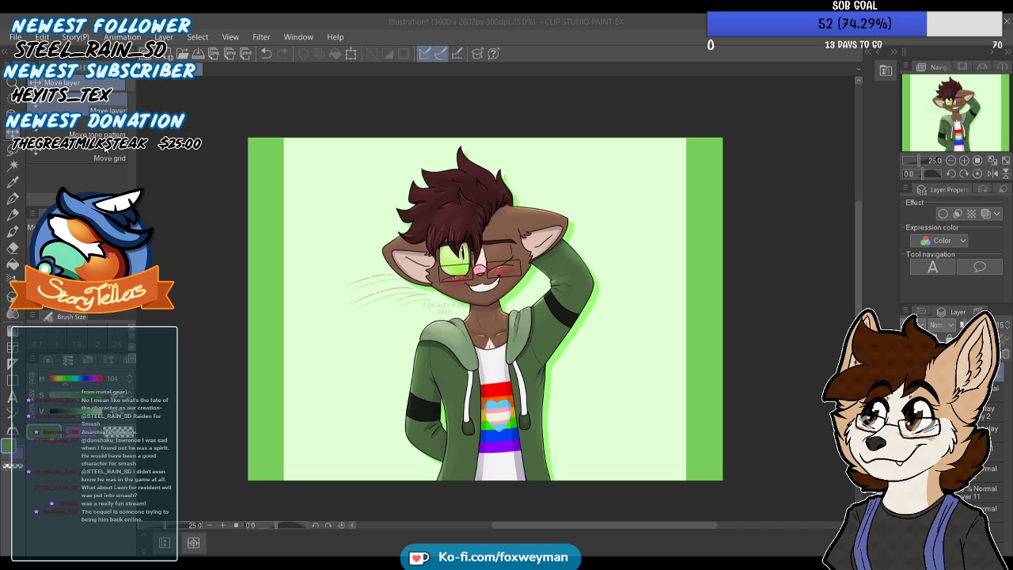